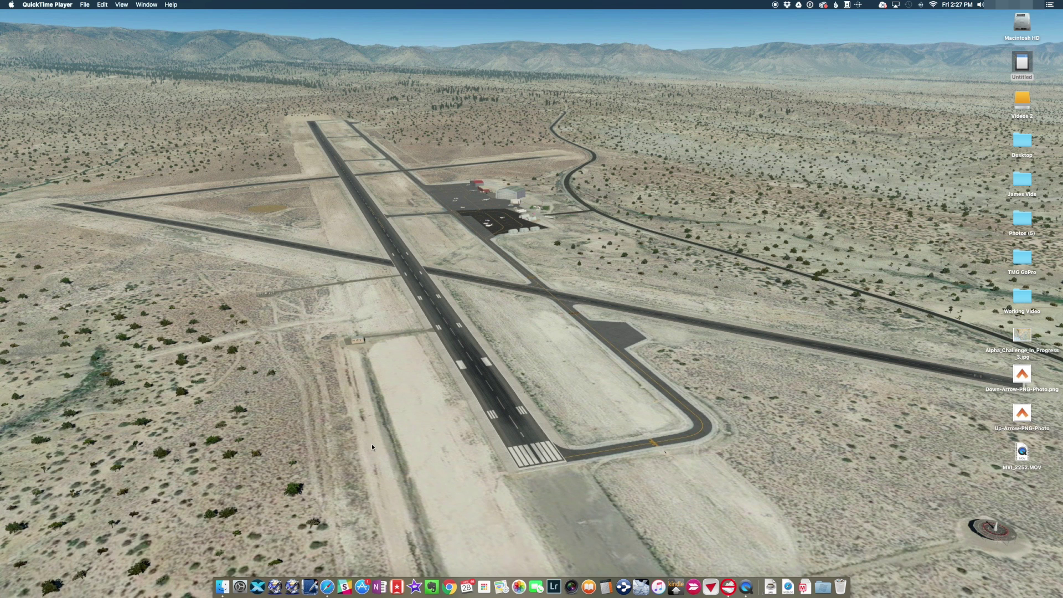
In Safari, search the web for "xplane gateway" and open The X-Plane Scenery Gateway site.
left_click(329, 586)
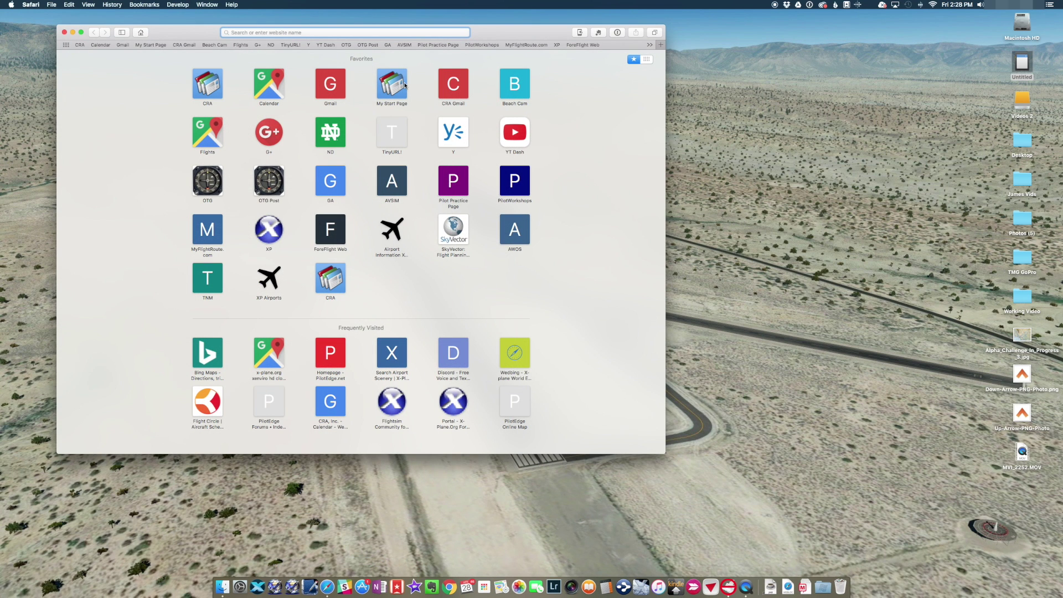
type("xplane ga")
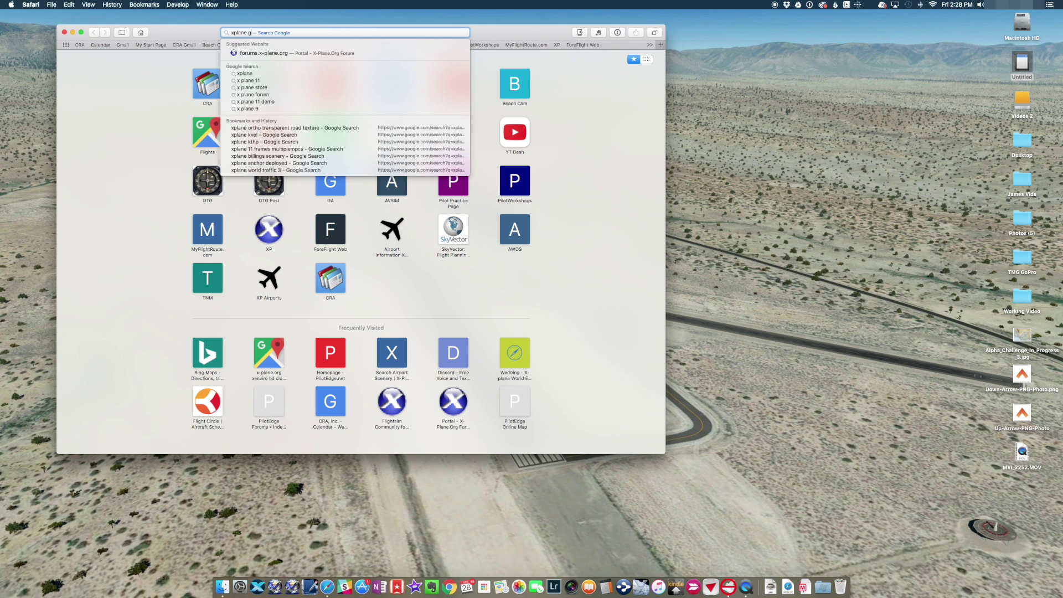
type("teway")
key("Return")
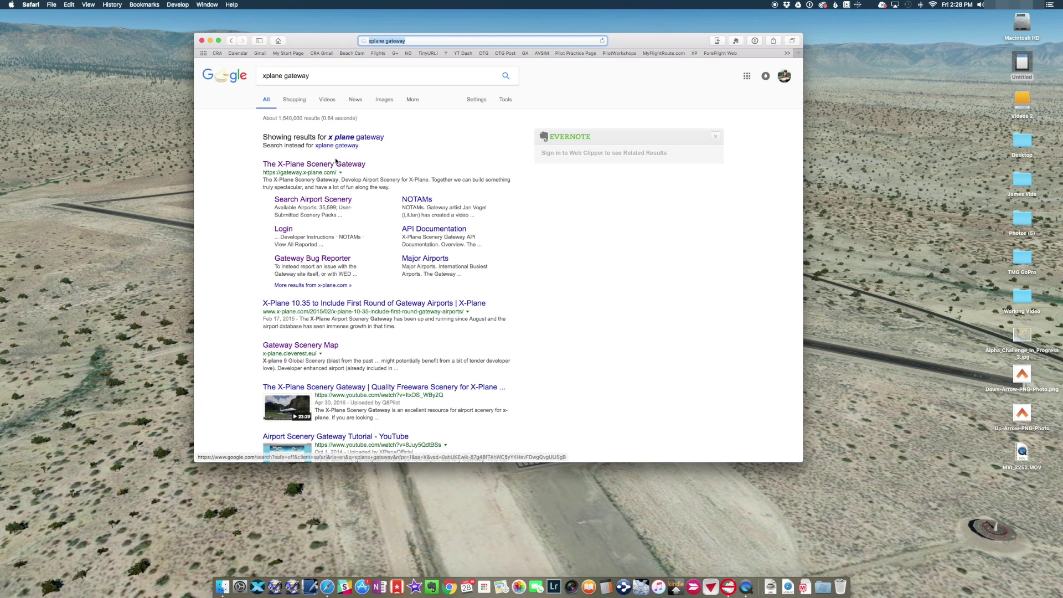
left_click(313, 163)
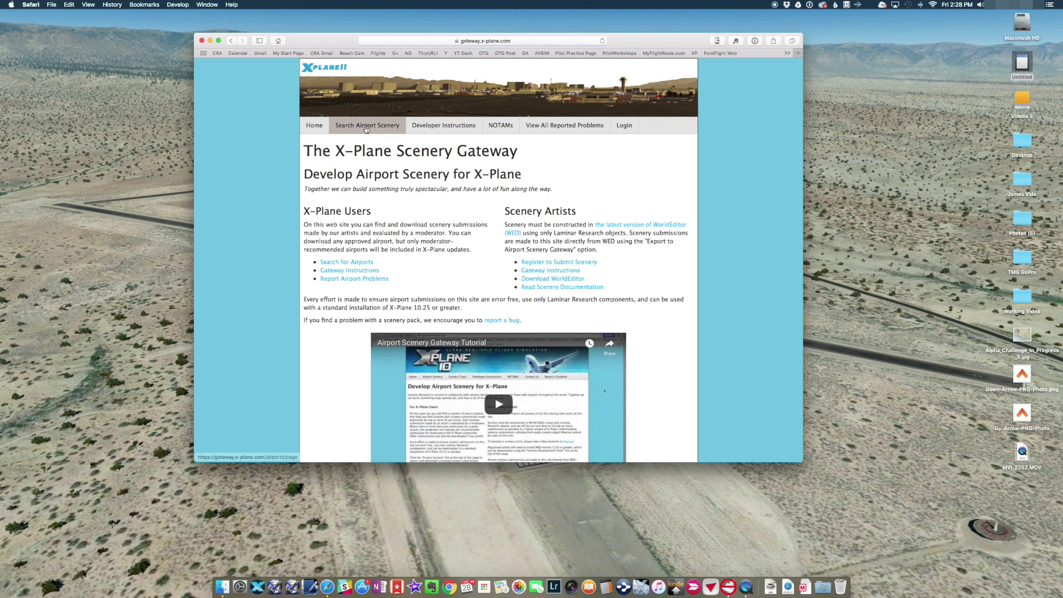
Search the gateway's airport scenery for "nephi" and open the Nephi Muni scenery page.
left_click(365, 127)
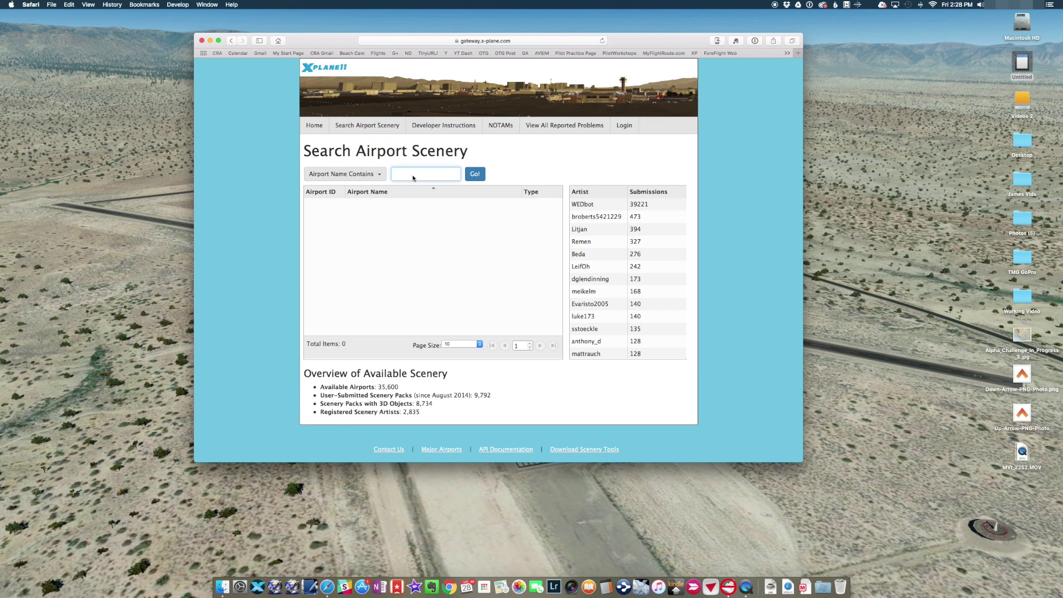
type("nephi")
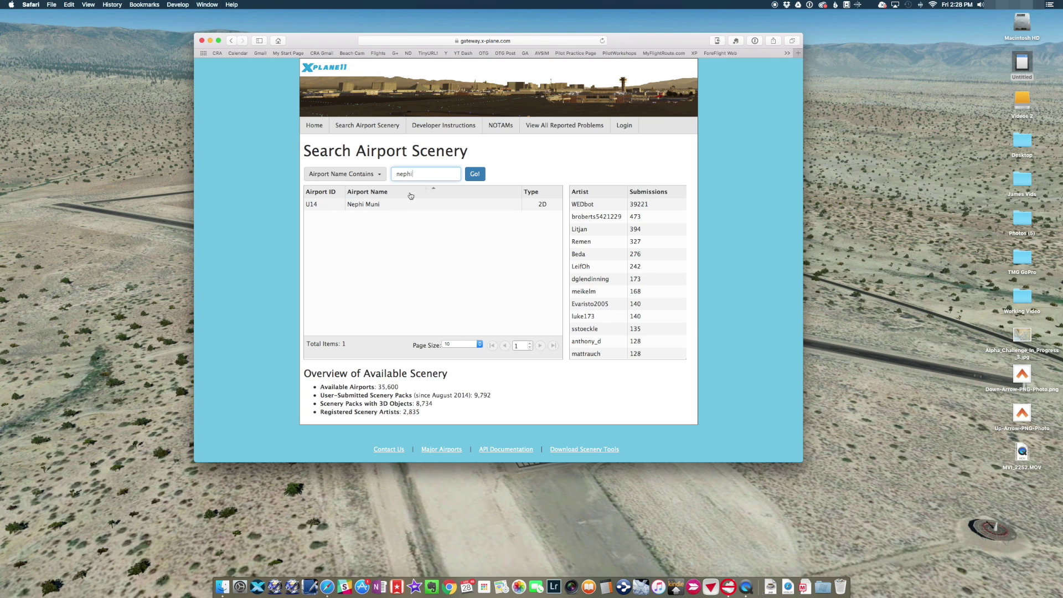
left_click(366, 205)
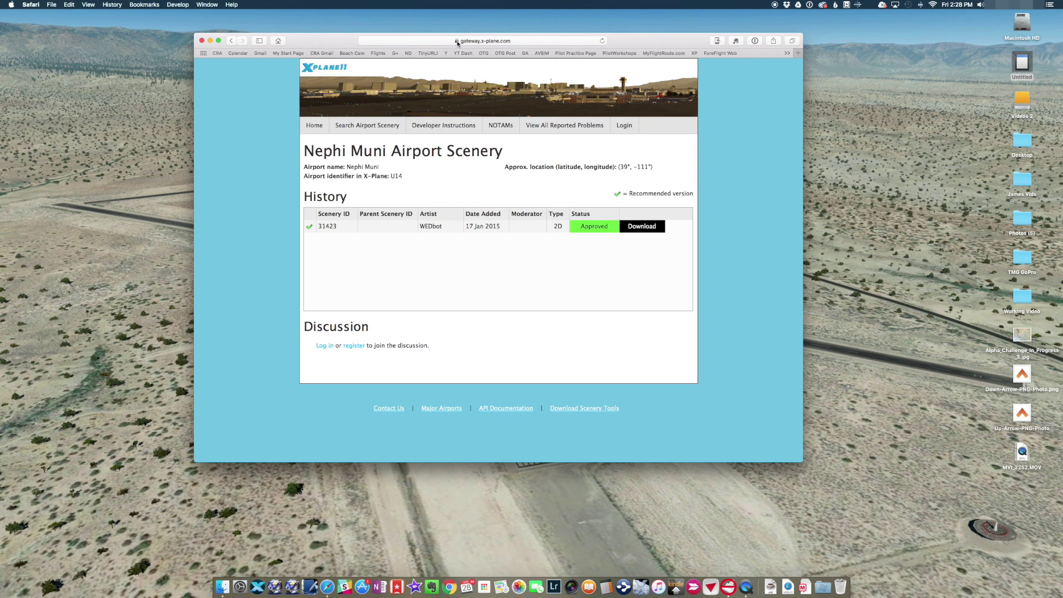
Search the web for "bing maps" and open the Bing Maps site.
left_click(476, 41)
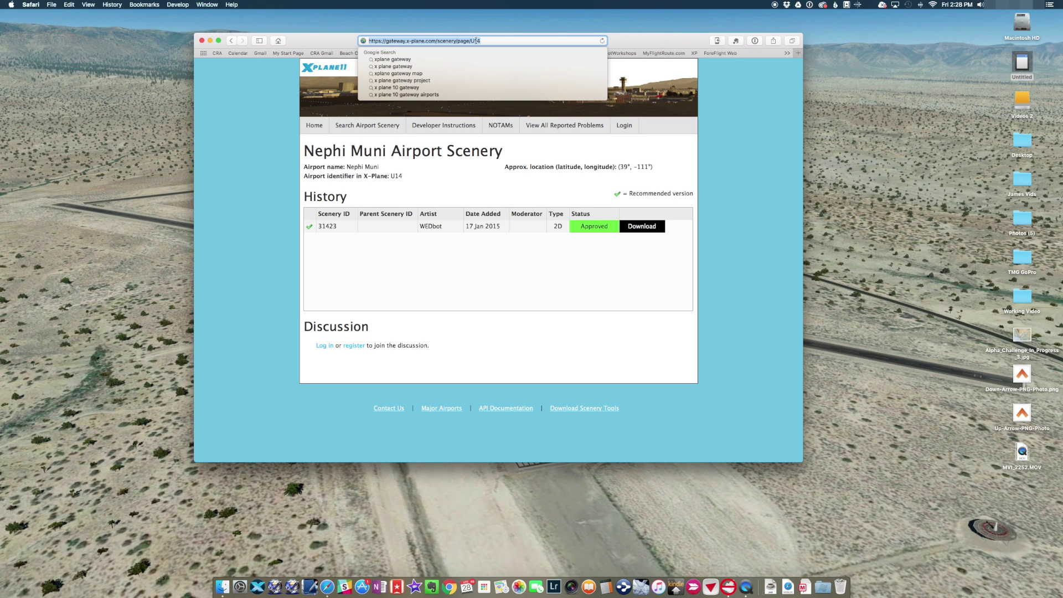
type("bing maps")
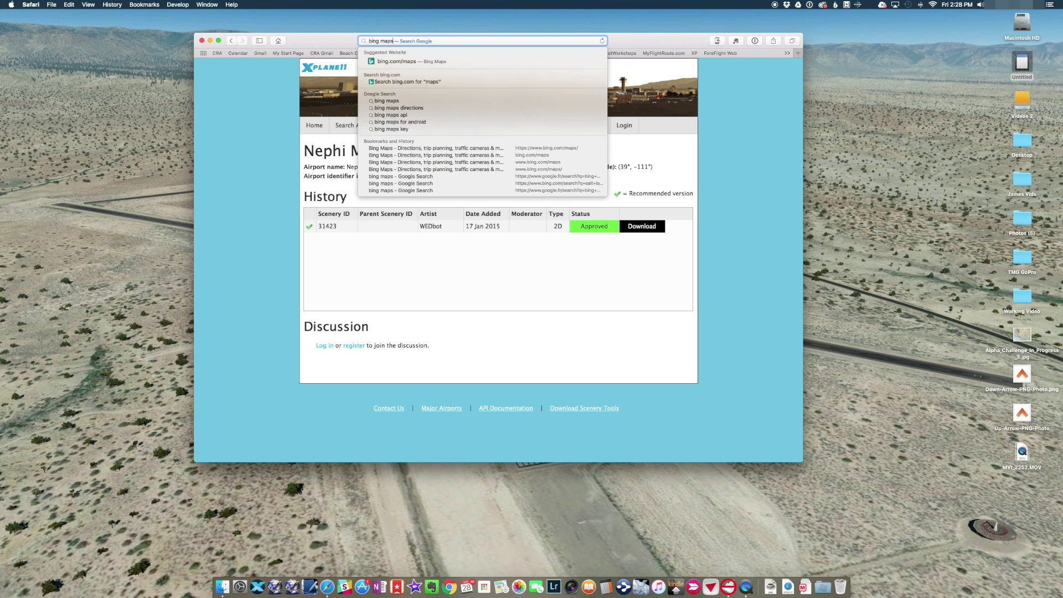
key("Return")
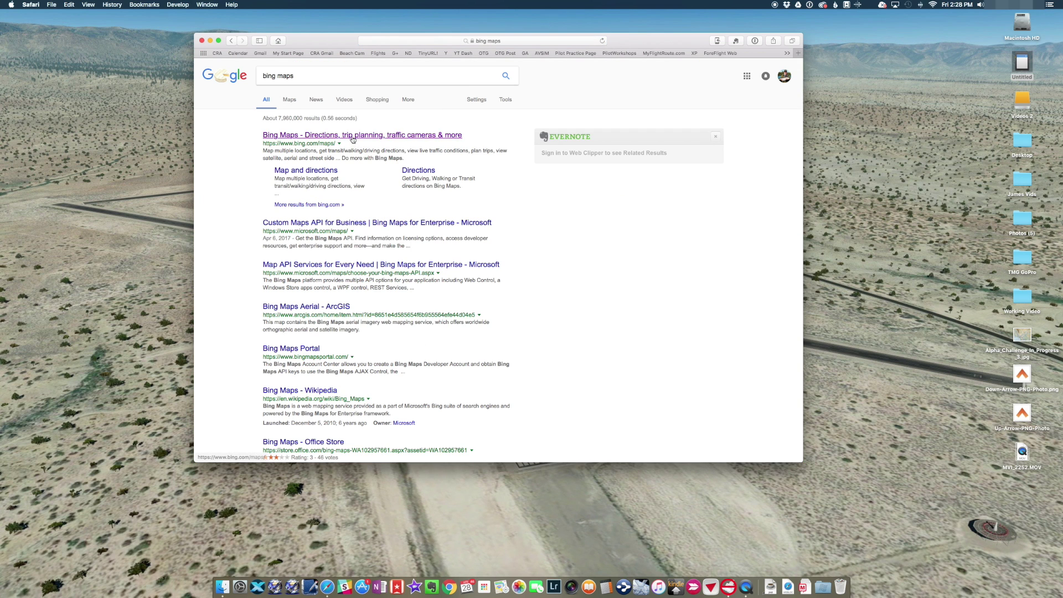
left_click(353, 136)
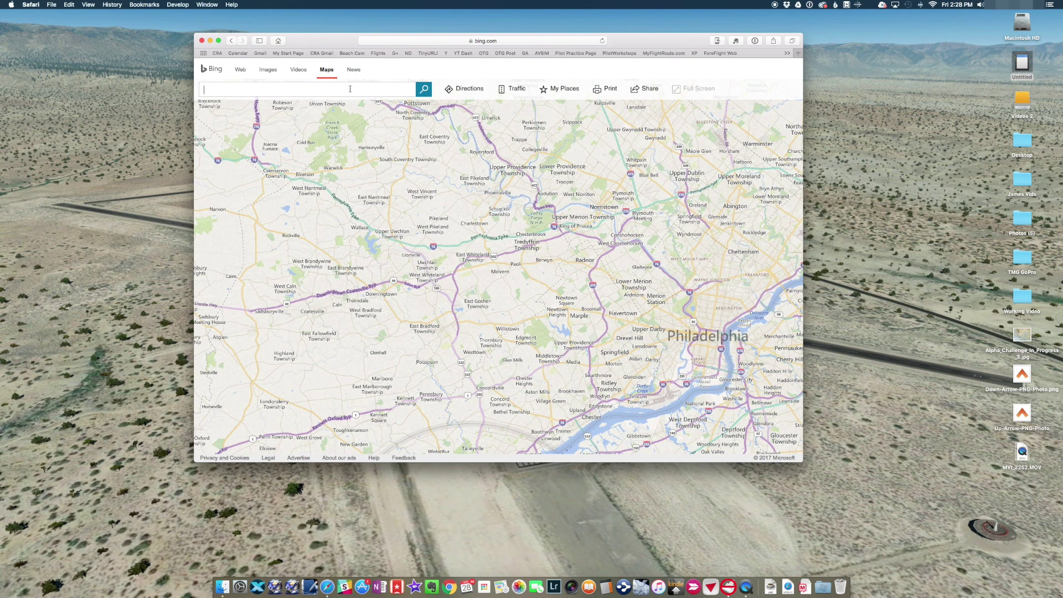
Search the map for "u14 nephi", extend the search to the web, and open the AirNav U14 result in a new tab.
type("u14 nephi")
key("Return")
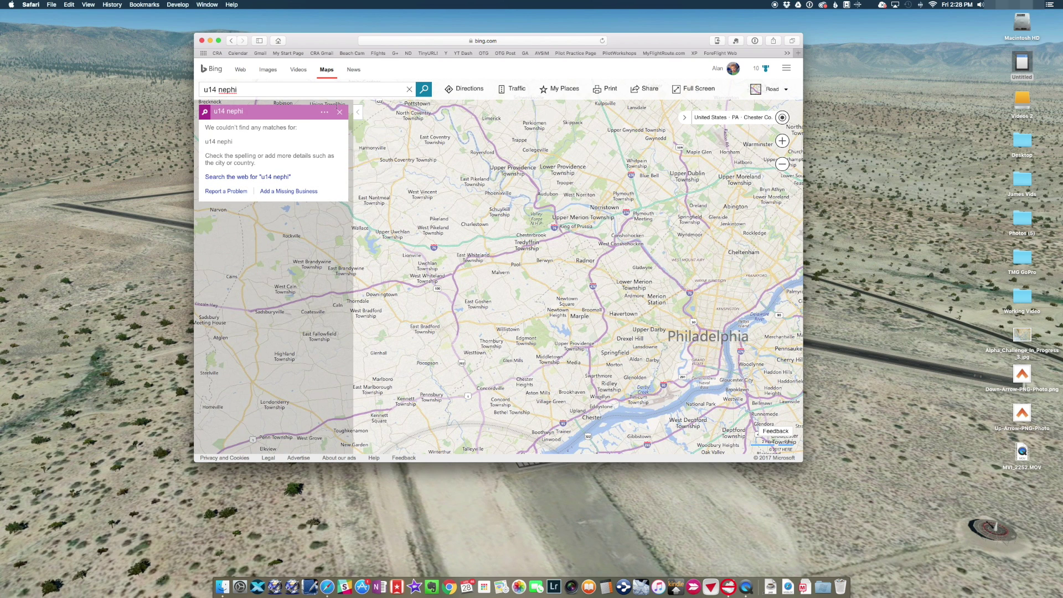
left_click(269, 177)
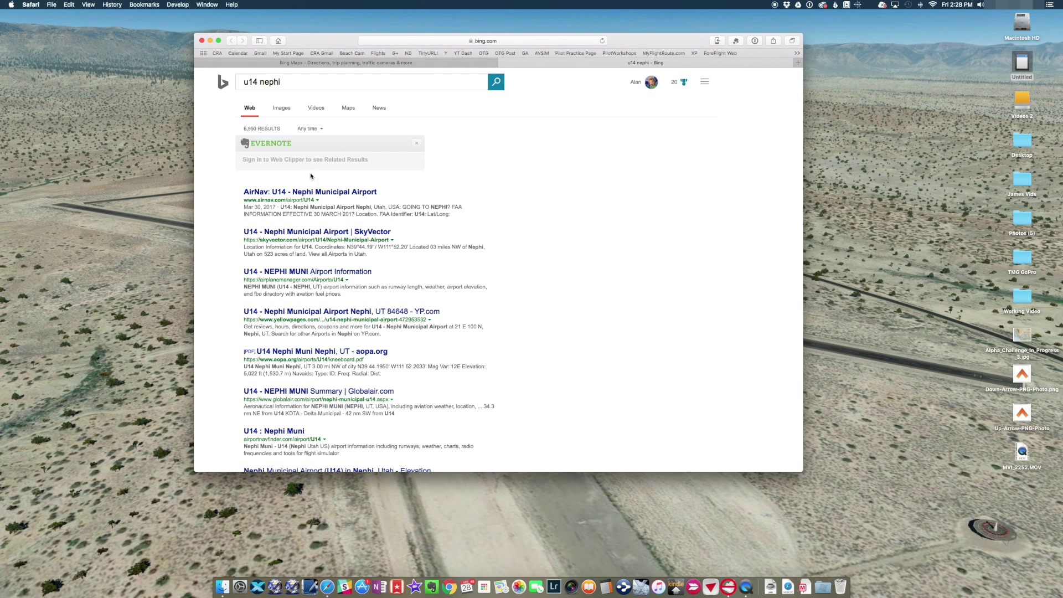
right_click(327, 193)
left_click(369, 197)
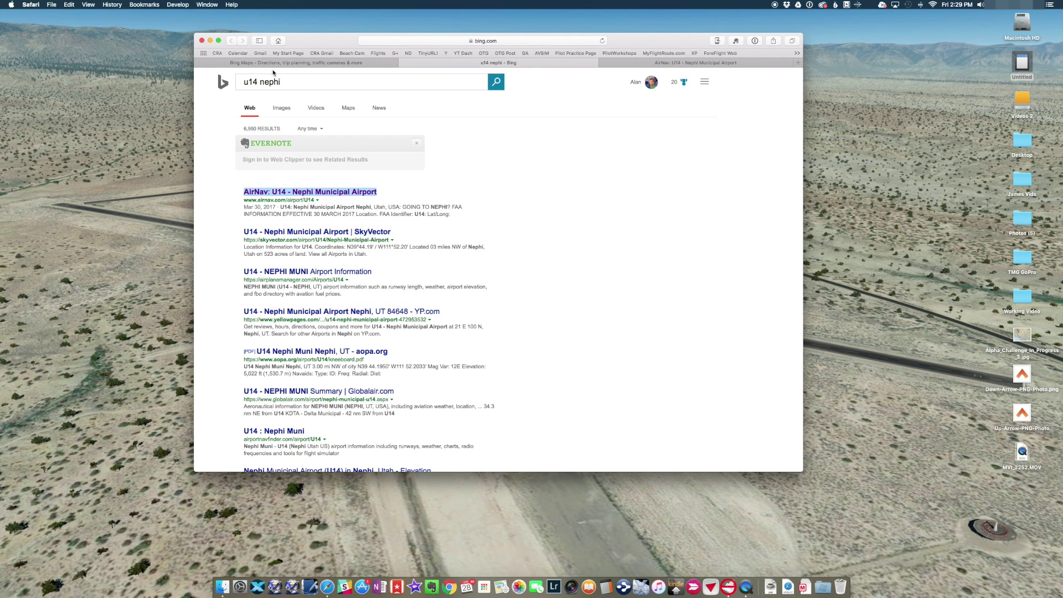
Return to Bing Maps and locate the suggested Nephi Municipal Airport, Nephi, UT on the map.
left_click(232, 43)
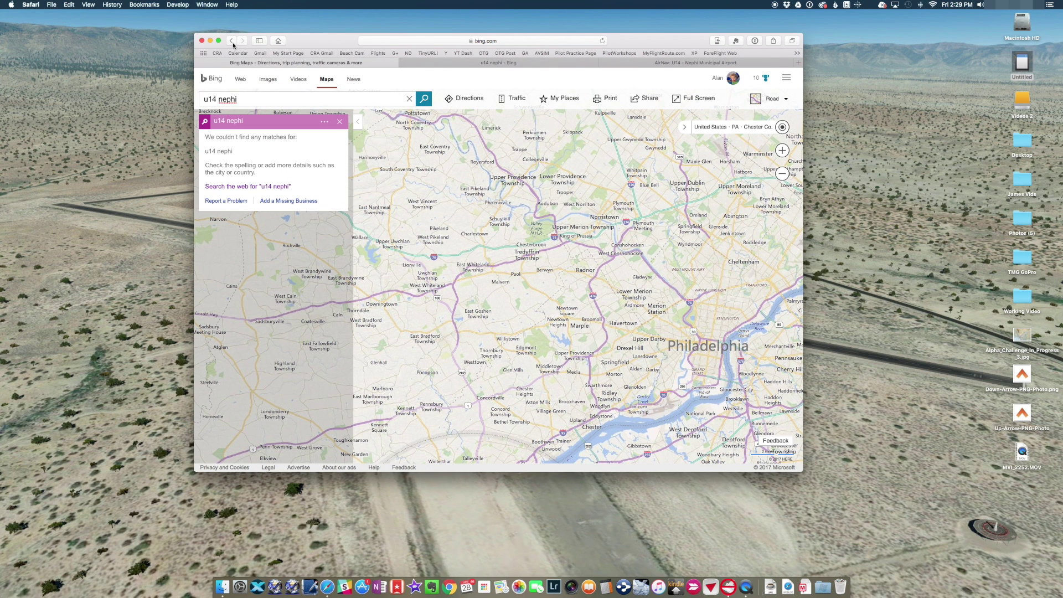
left_click(242, 98)
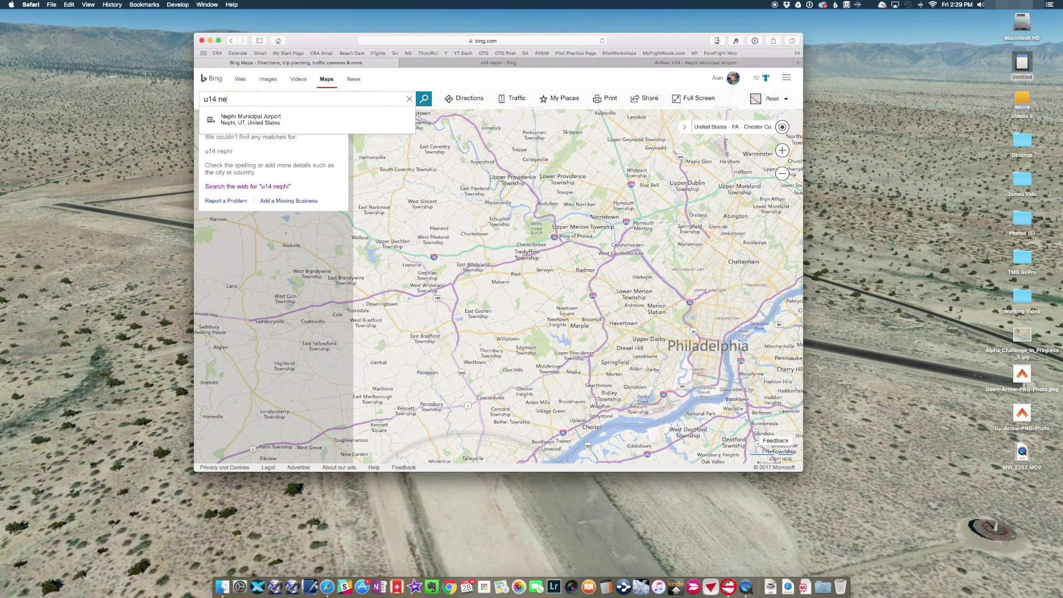
left_click(235, 124)
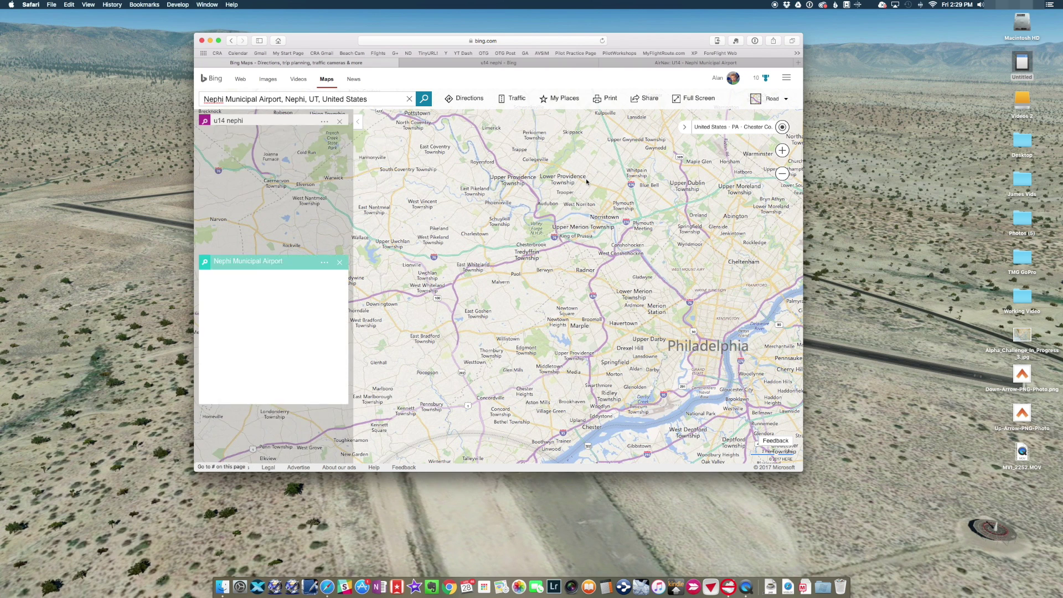
Switch the airport map to Aerial imagery and make the browser window taller to show more of it.
left_click(770, 98)
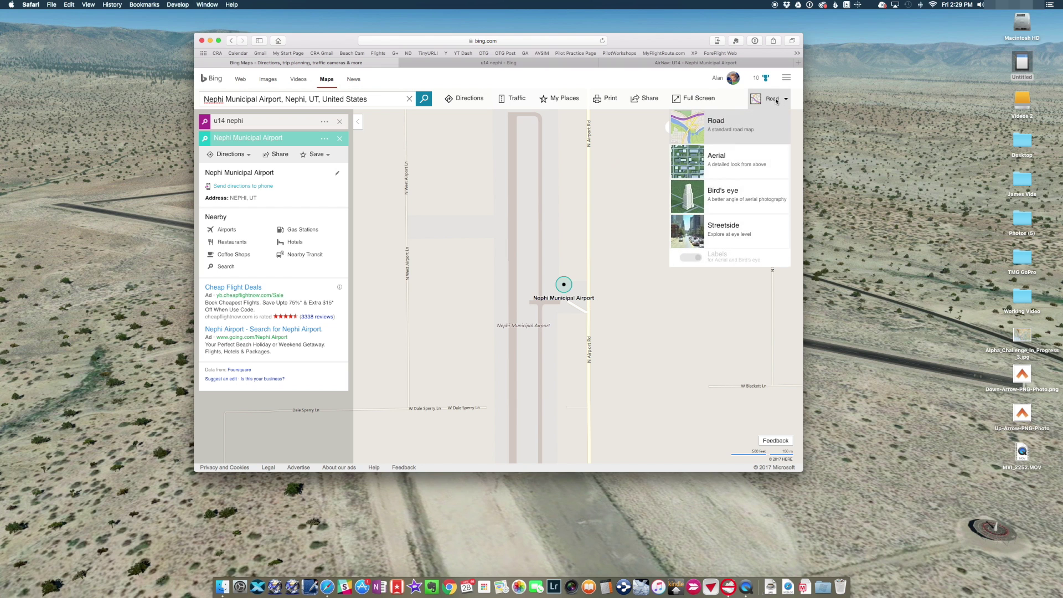
left_click(725, 160)
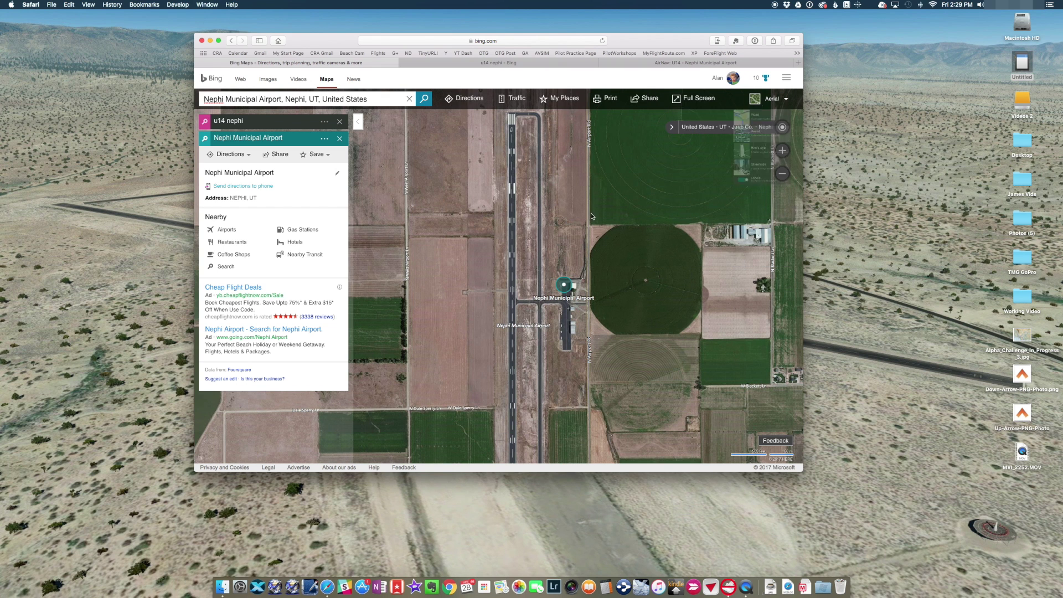
left_click_drag(732, 473, 708, 573)
left_click(626, 410)
left_click_drag(626, 410, 635, 447)
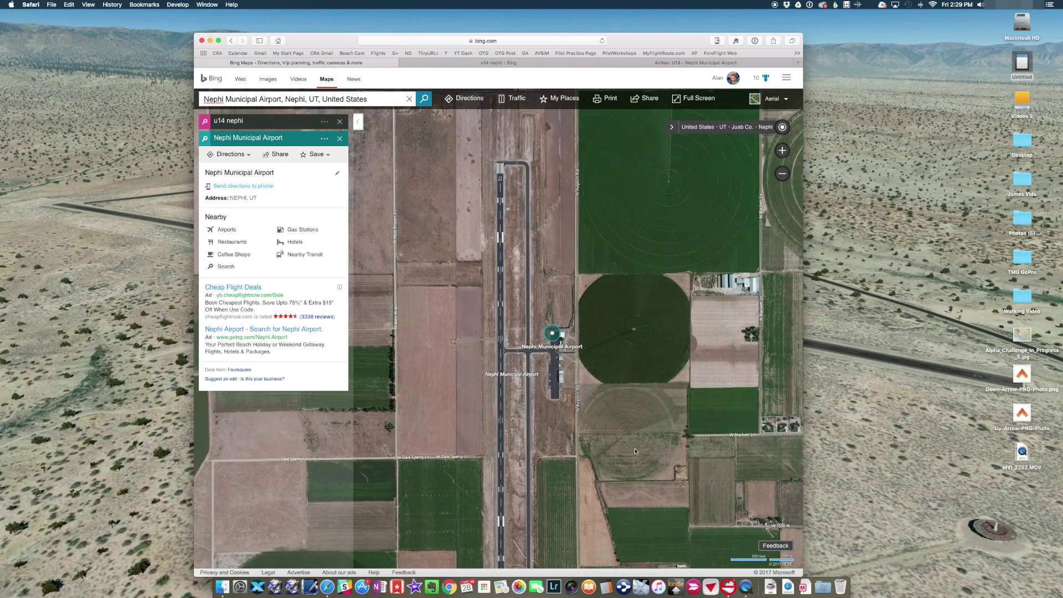
Examine the aerial imagery of Nephi Municipal Airport, from the runway 17 end and taxiway to the apron and hangars.
scroll(517, 170, "up", 5)
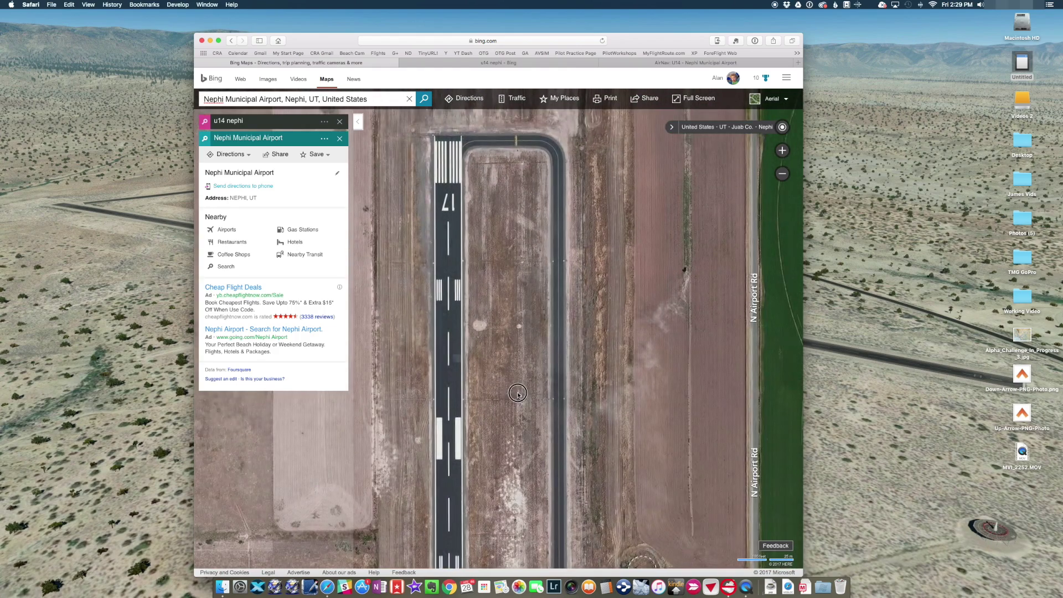
scroll(536, 357, "down", 3)
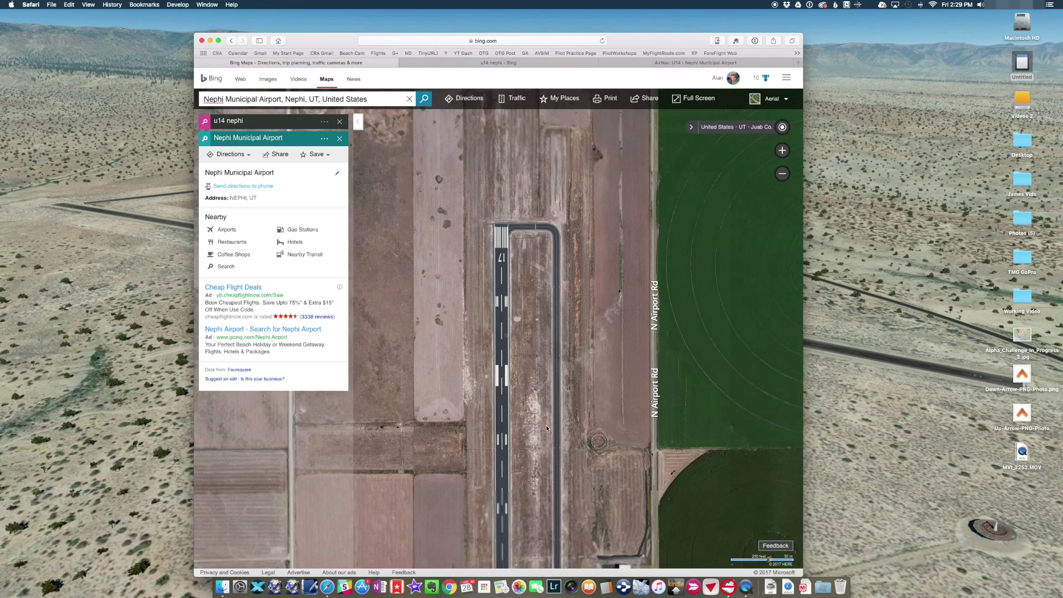
left_click_drag(559, 446, 536, 263)
scroll(536, 264, "up", 5)
scroll(536, 263, "down", 2)
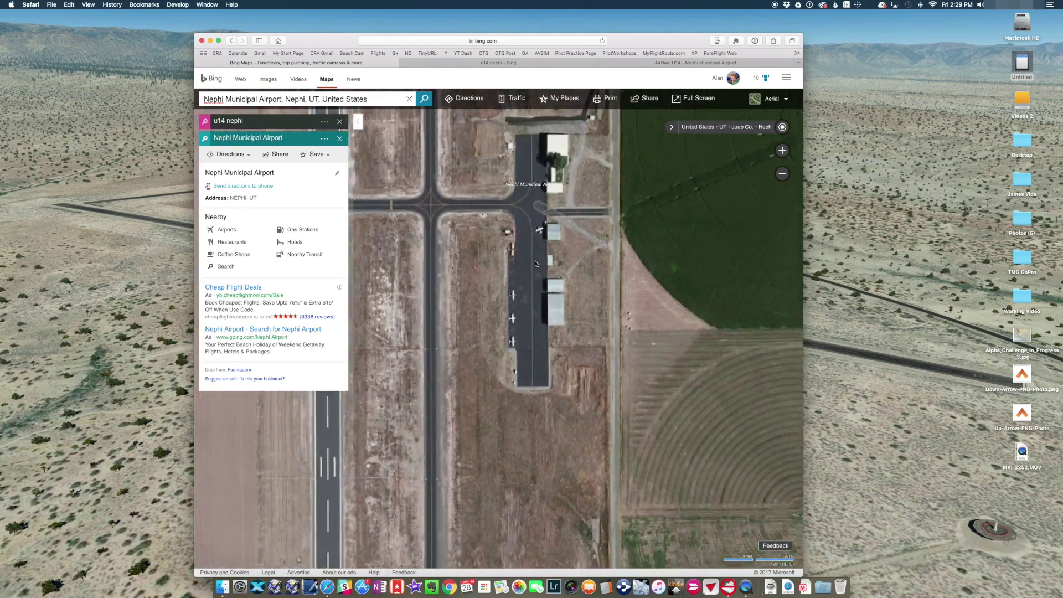
scroll(508, 267, "down", 3)
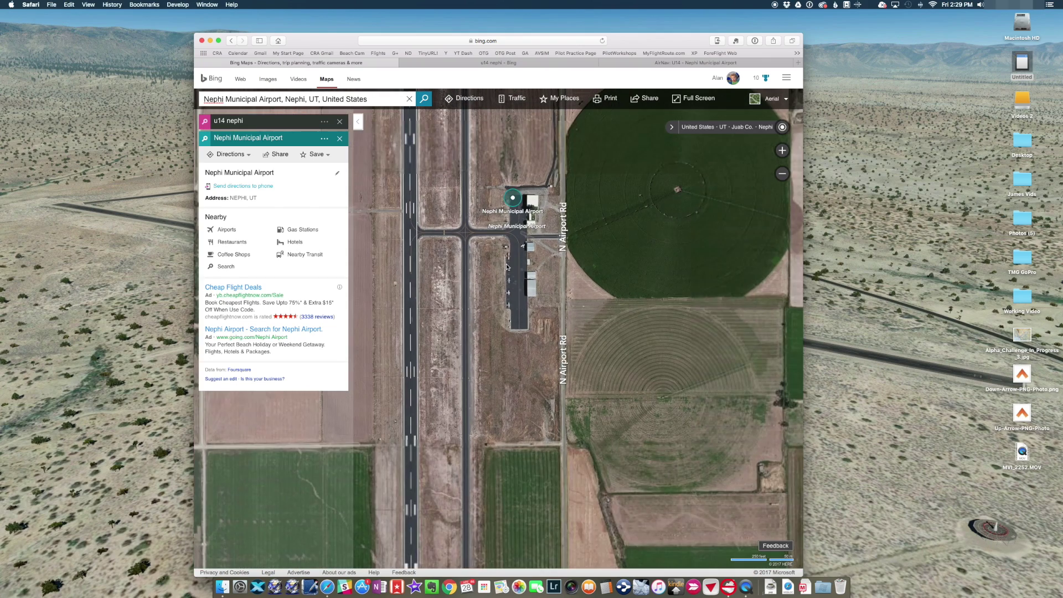
scroll(548, 310, "up", 1)
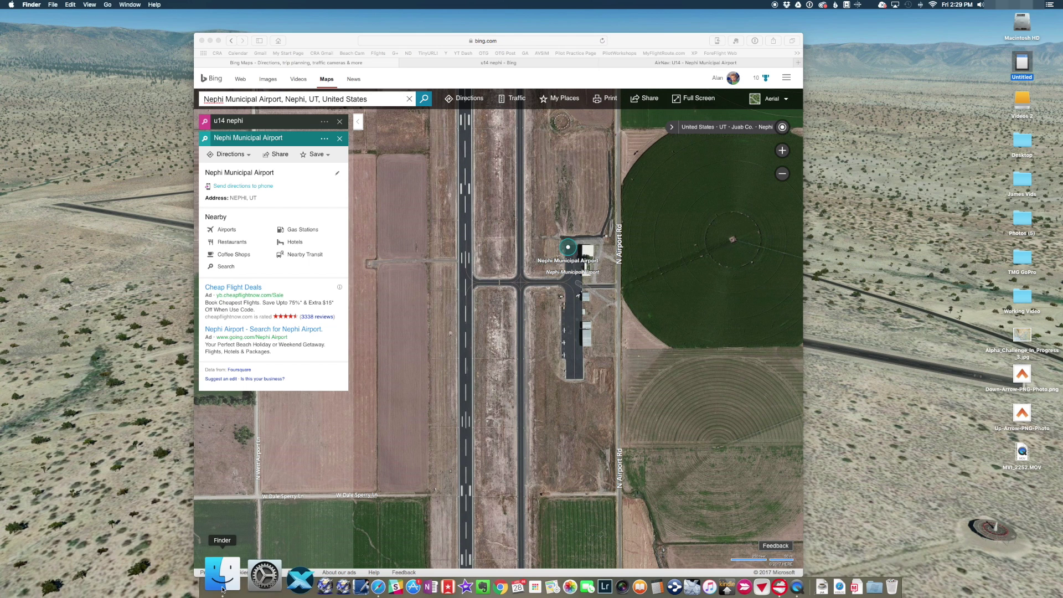
Open a Finder window, place it beside the map, and show the Applications folder.
left_click(222, 586)
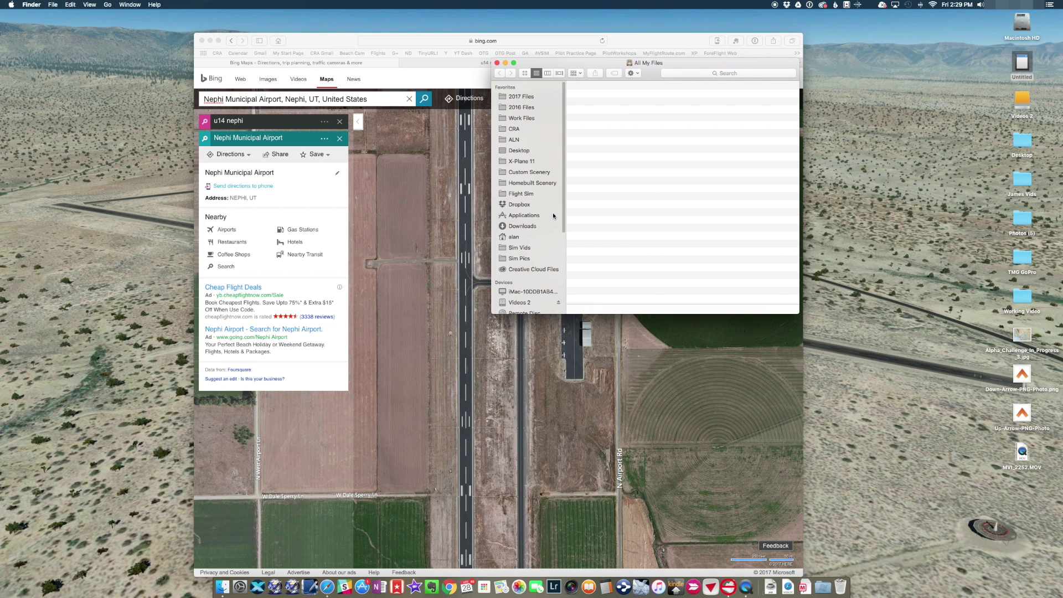
left_click_drag(564, 68, 813, 154)
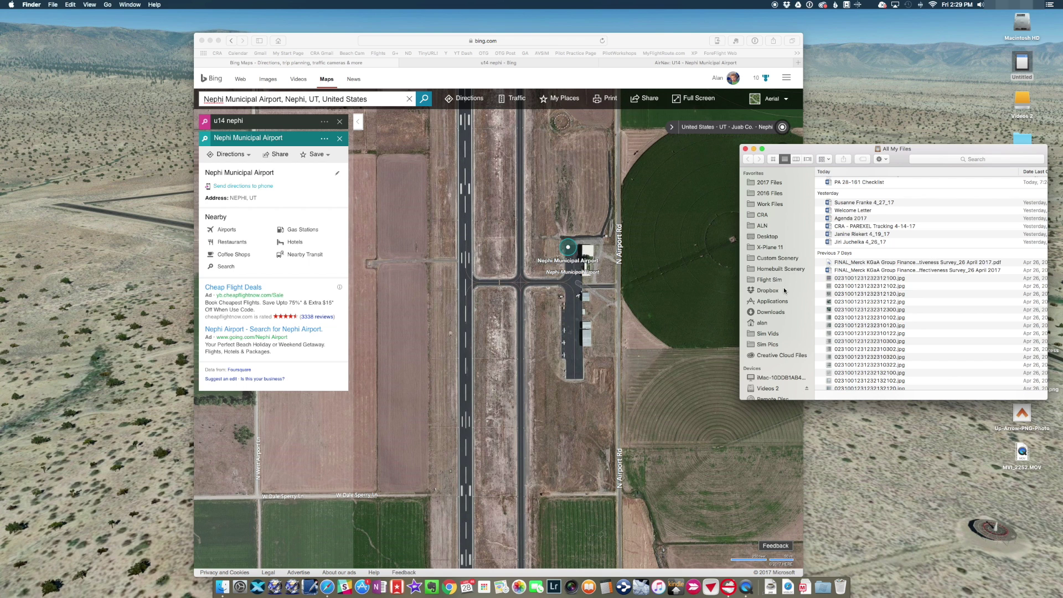
scroll(775, 285, "down", 4)
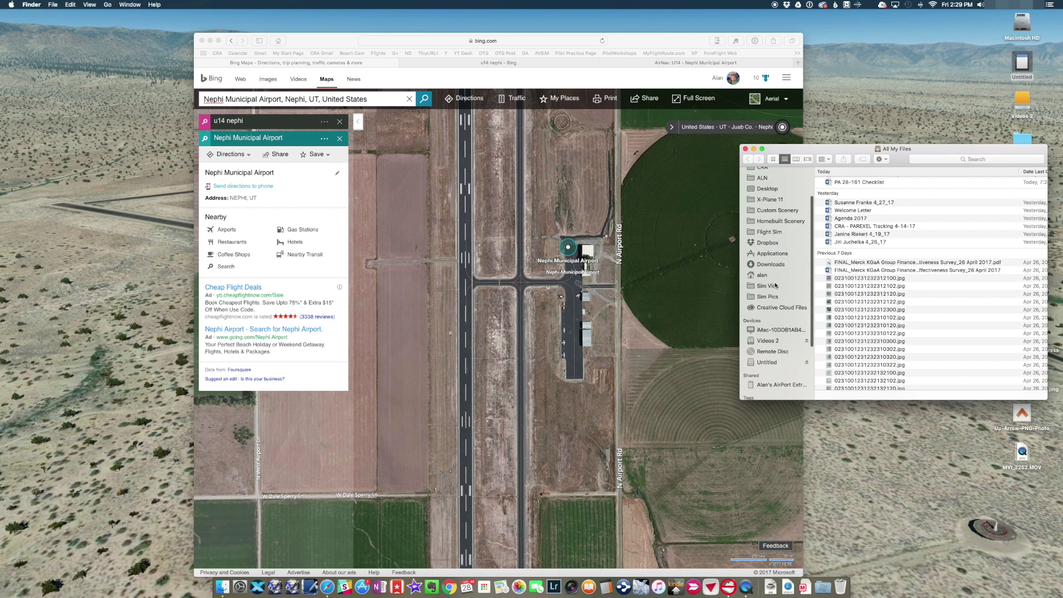
left_click(773, 254)
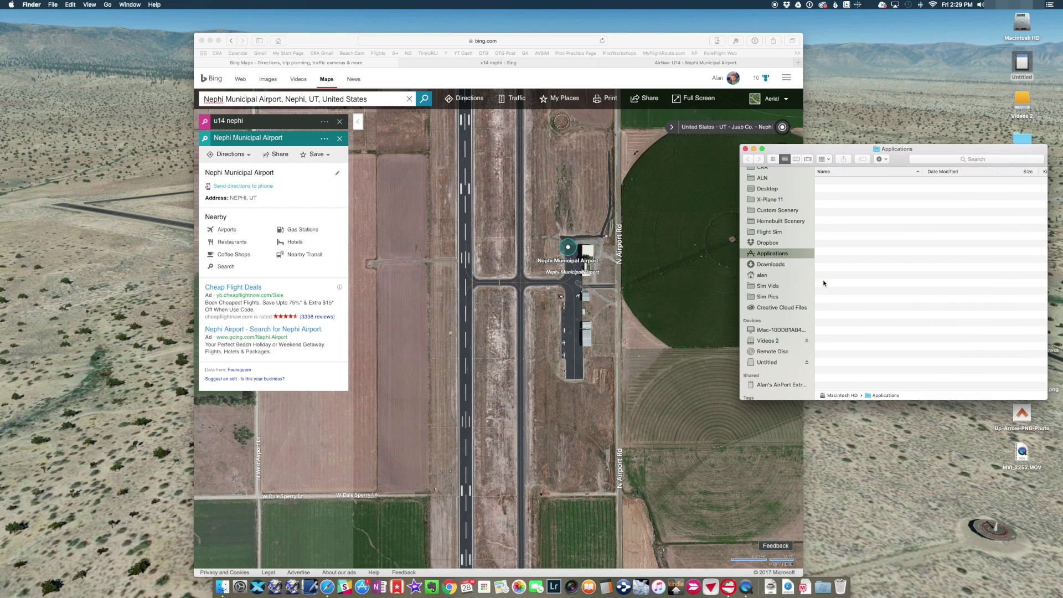
Find and select wedbing-2.0.1-SNAPSHOT.jar in the wedbing-2 folder within Applications.
scroll(839, 300, "down", 10)
scroll(839, 299, "down", 5)
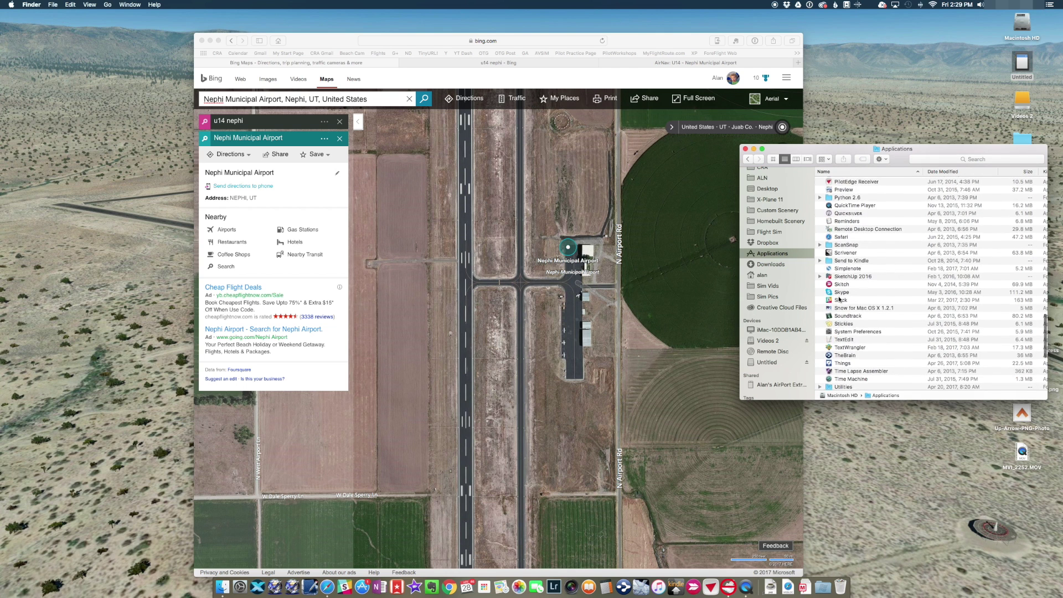
scroll(840, 299, "down", 2)
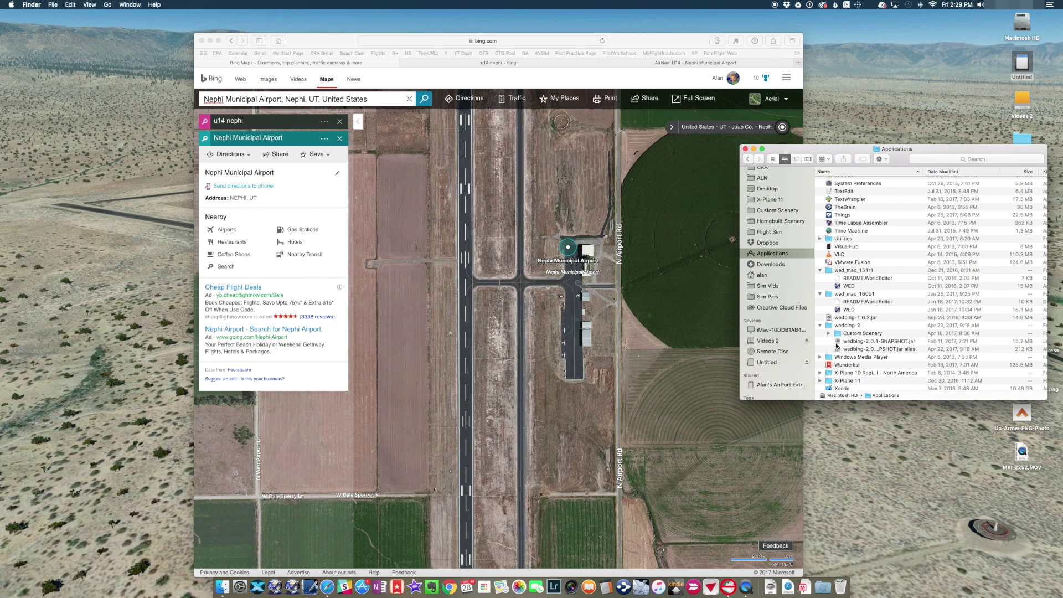
left_click(835, 342)
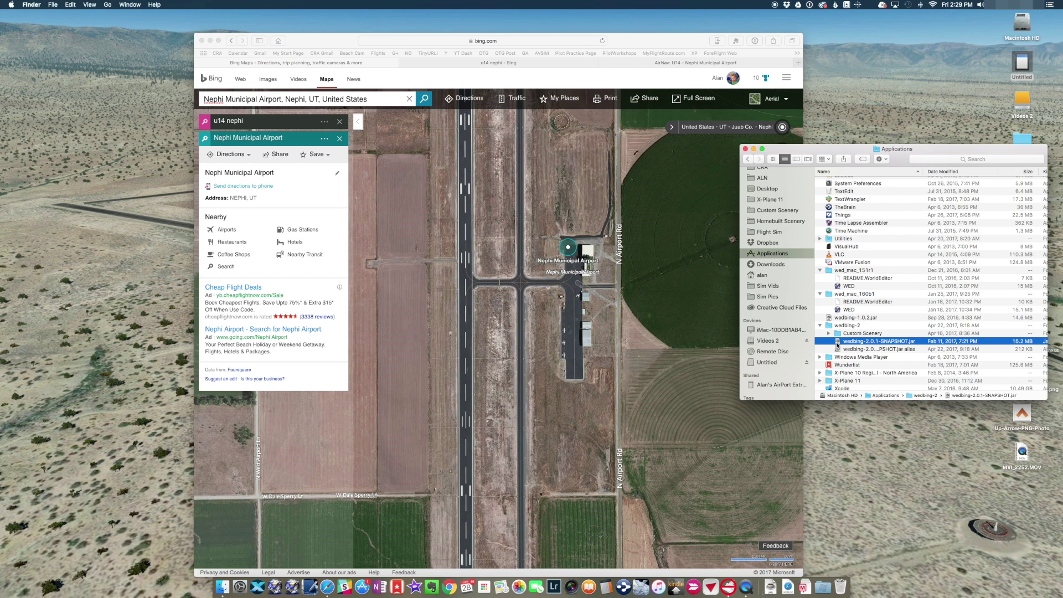
double_click(837, 343)
Launch WED from the wed_mac_160b1 folder and create a new scenery package in the X-Plane 11 folder.
left_click(839, 310)
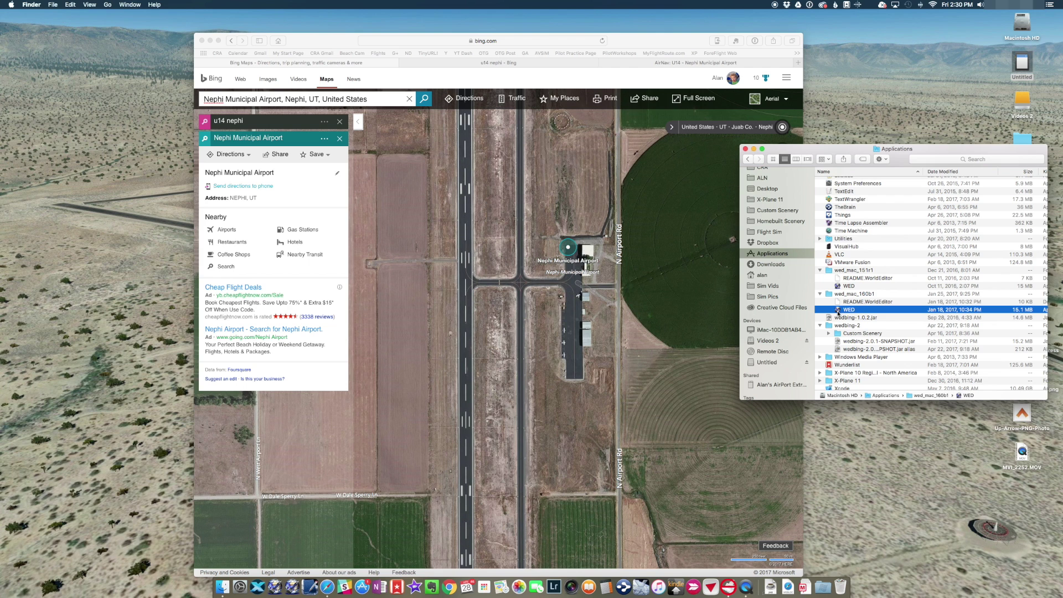
double_click(838, 310)
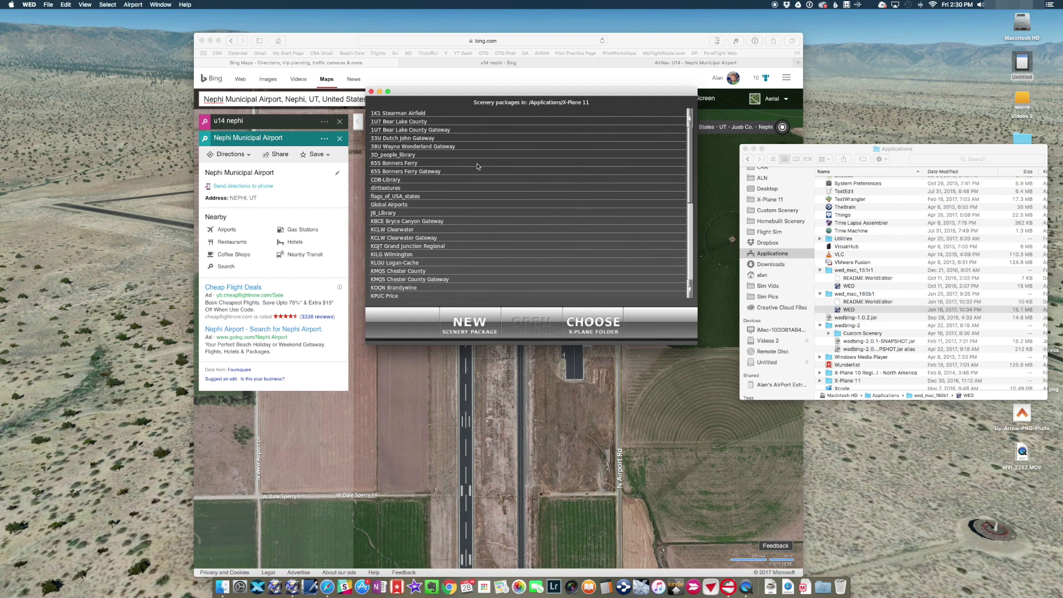
left_click(465, 333)
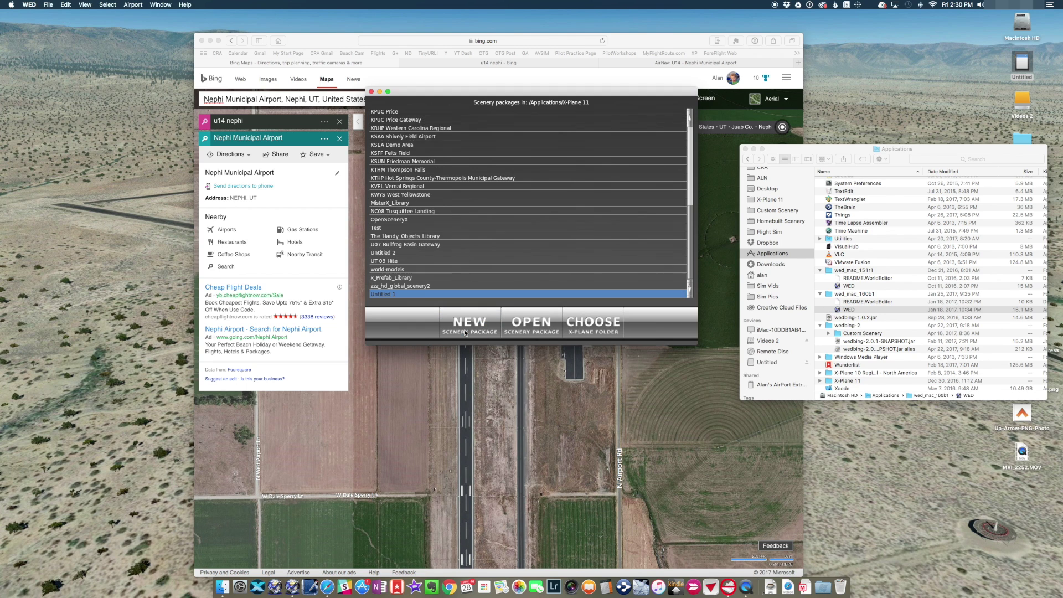
Name the new scenery package "U14 Nephi Municipal Gateway", open it for editing, and reposition its window.
left_click(429, 296)
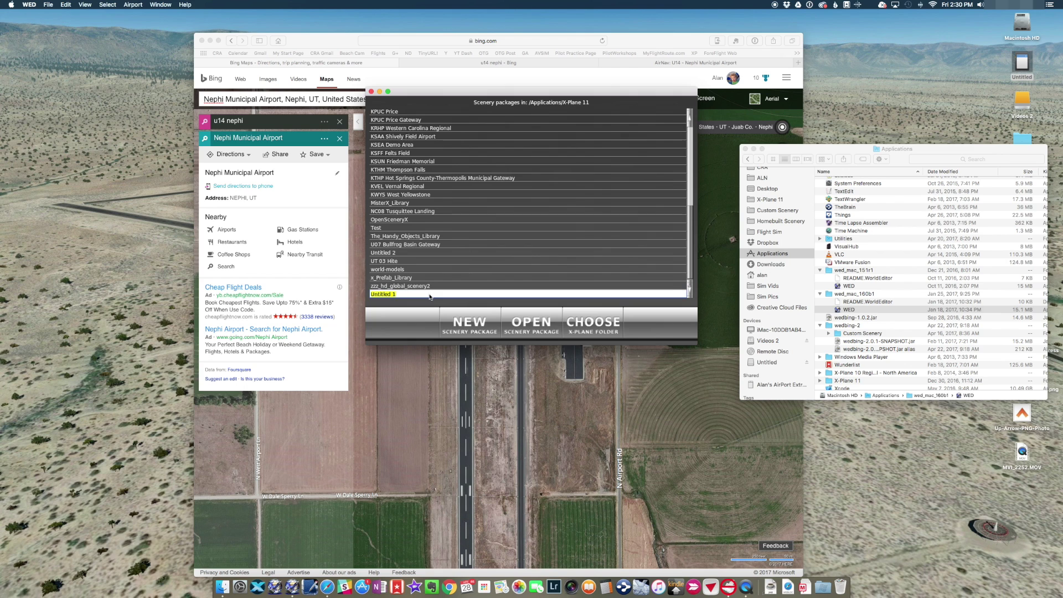
type("U1")
type("4 Nephi Municipal Gateway")
key("Return")
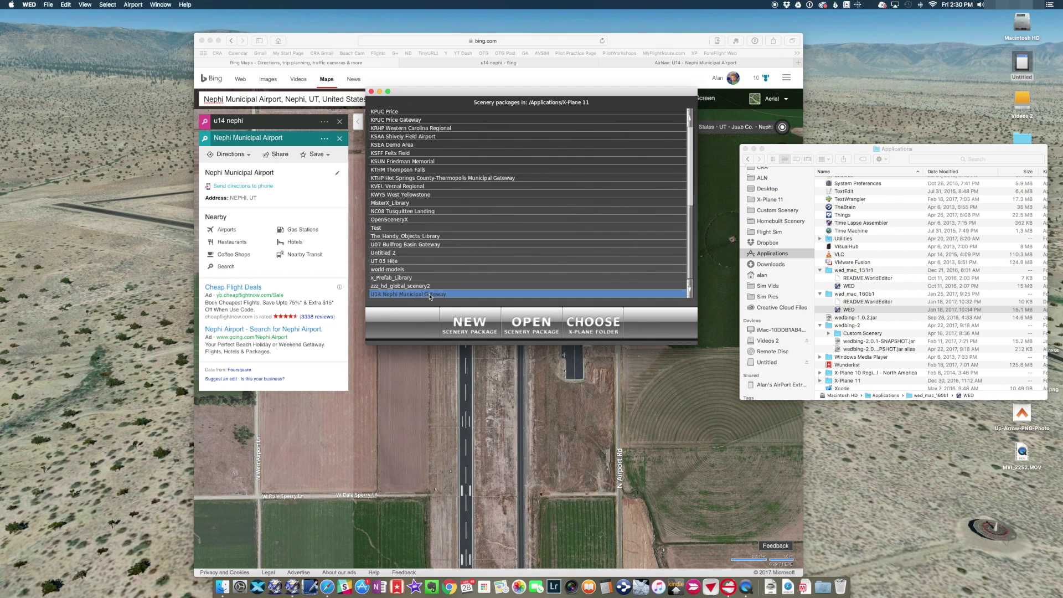
left_click(543, 332)
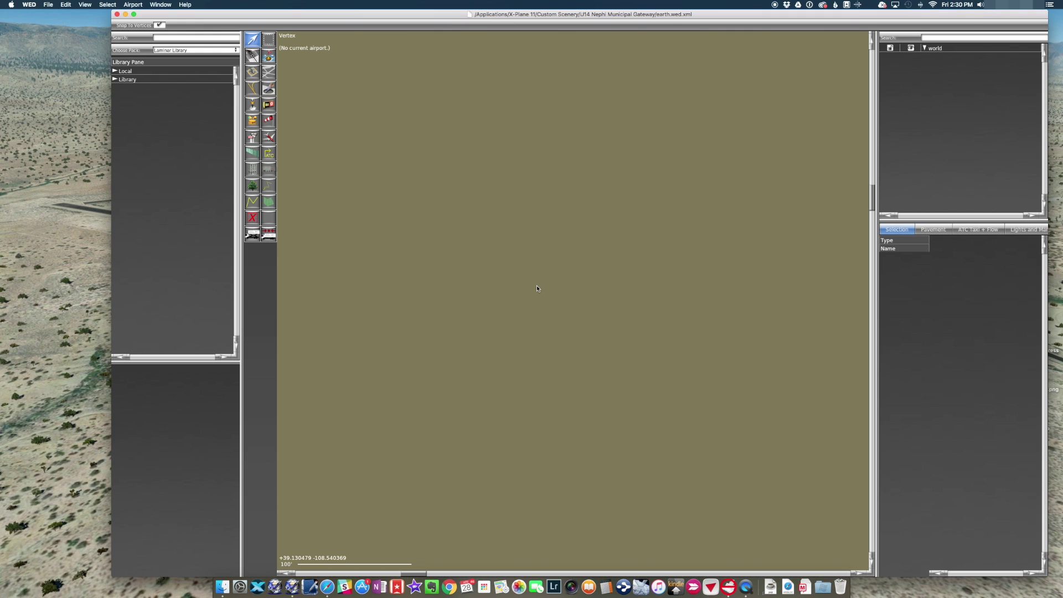
left_click_drag(396, 20, 343, 25)
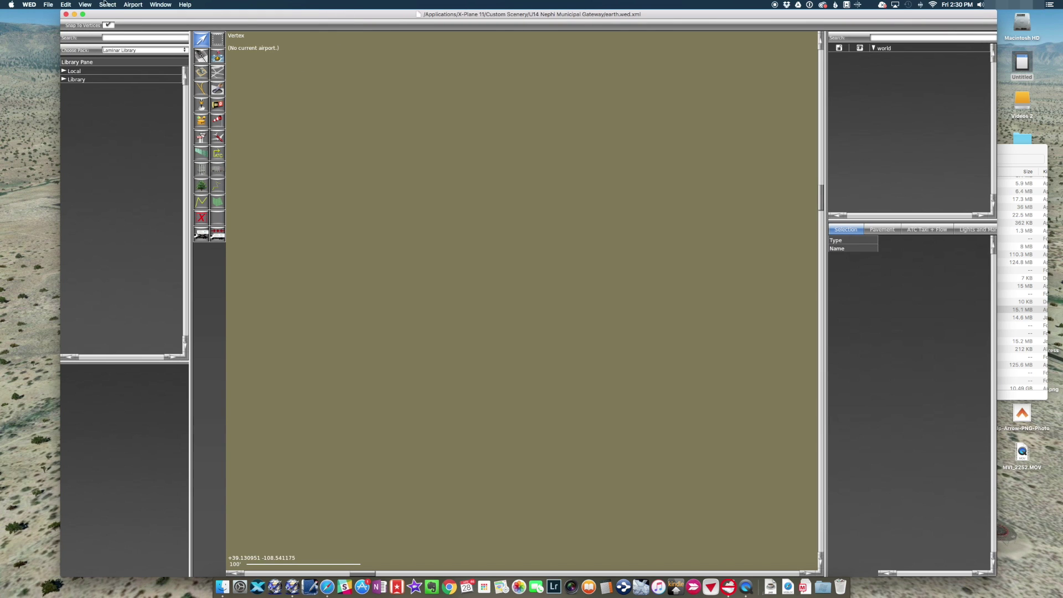
Import the Recommended Nephi Muni scenery pack by WEDbot for U14 from the Airport Scenery Gateway.
left_click(49, 5)
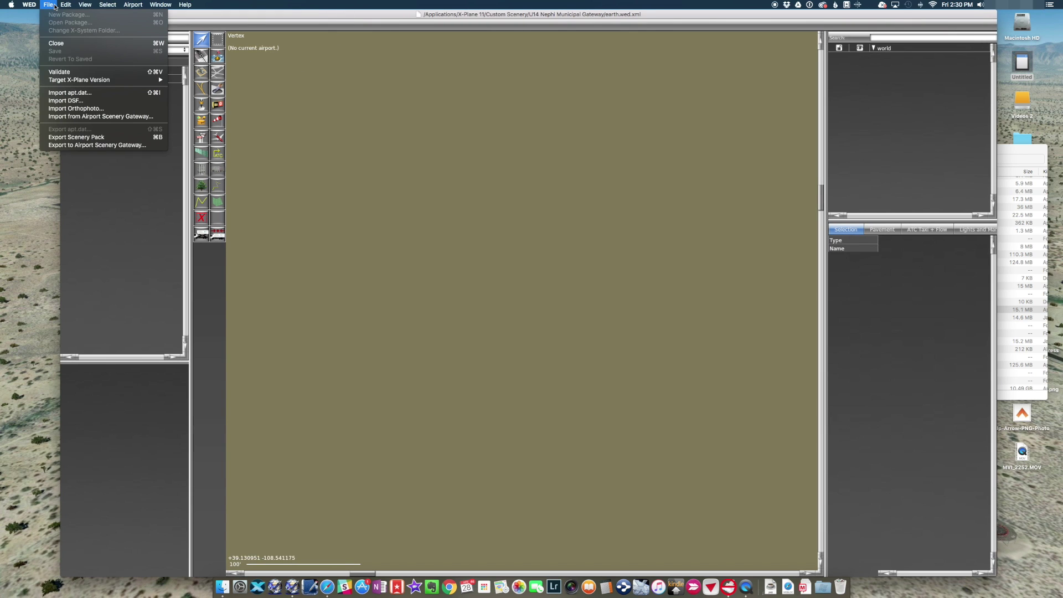
mouse_move(81, 5)
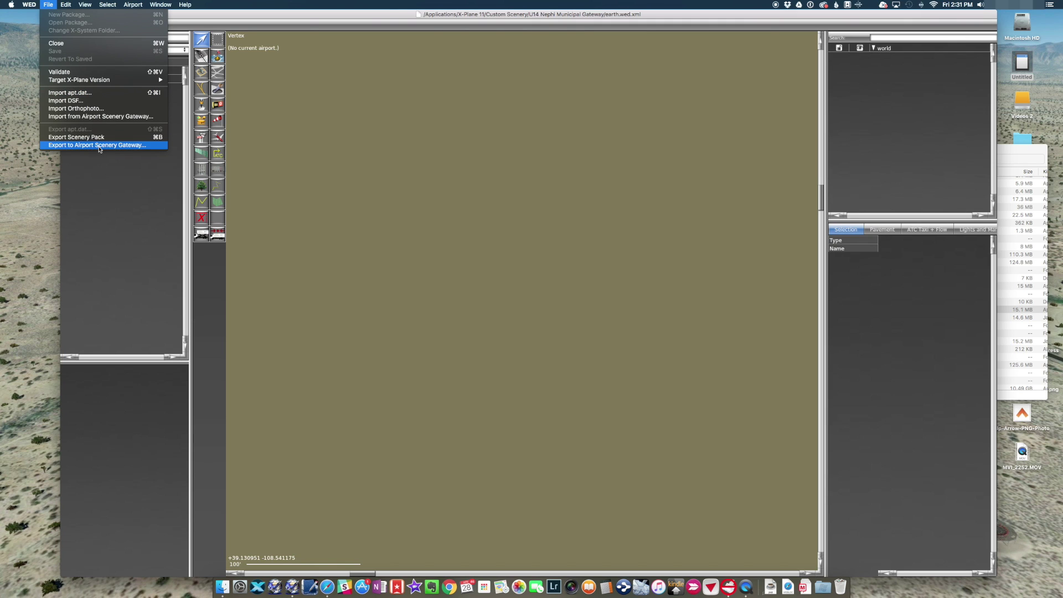
left_click(96, 118)
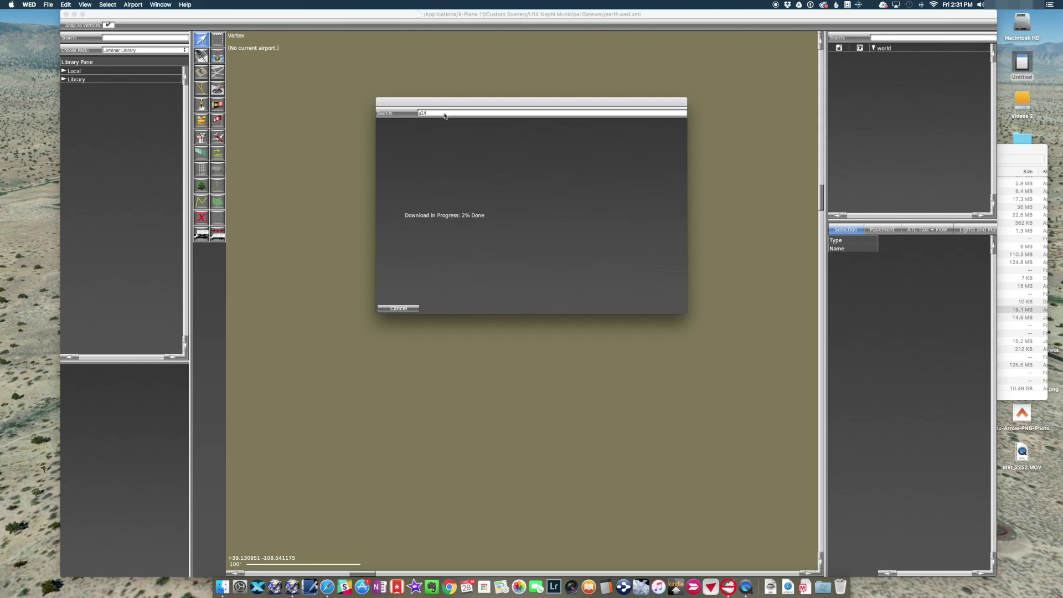
double_click(444, 113)
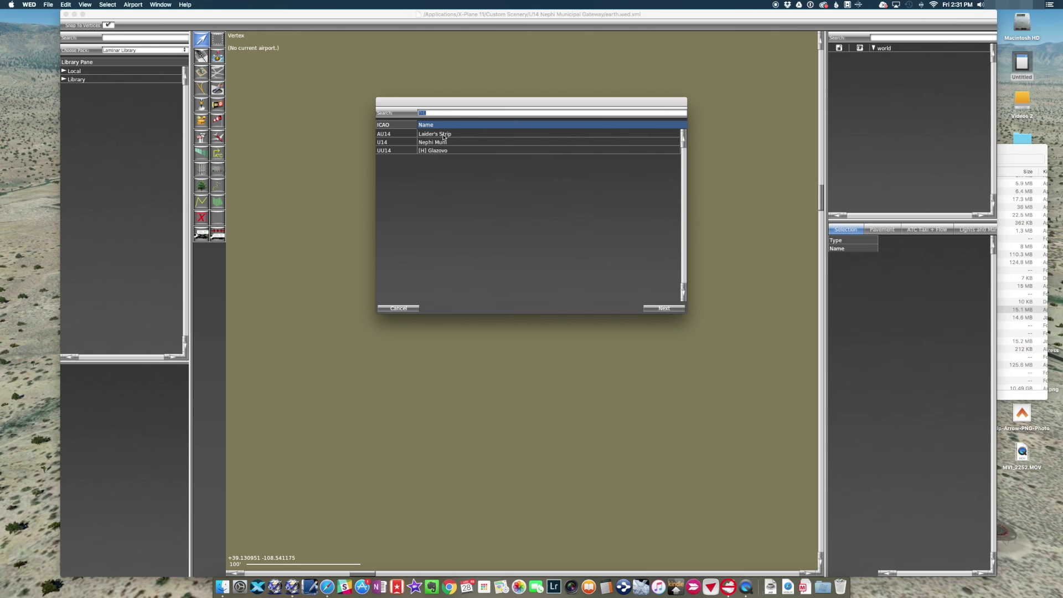
left_click(392, 142)
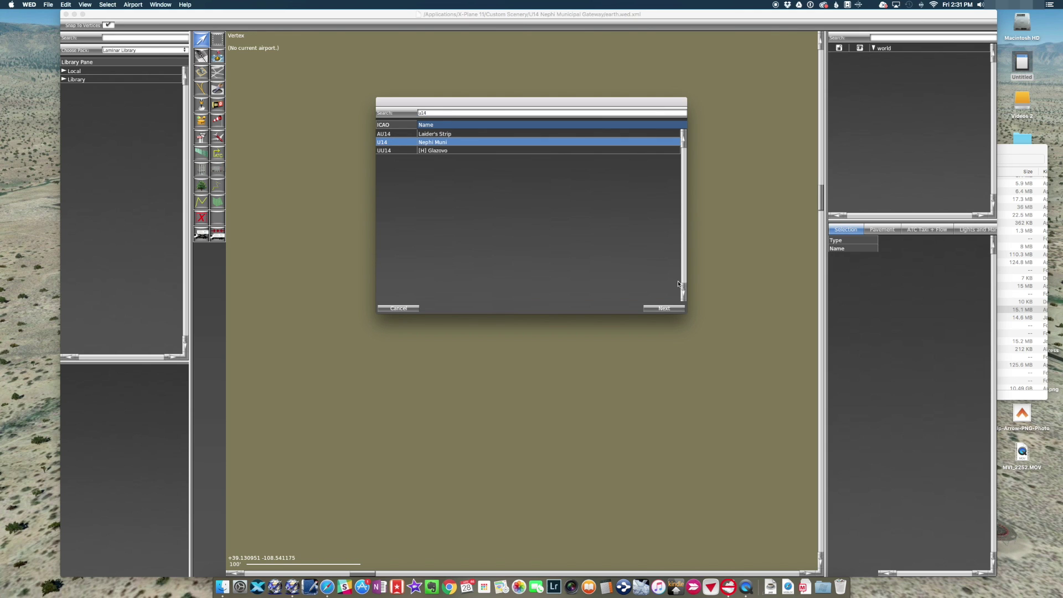
left_click(668, 308)
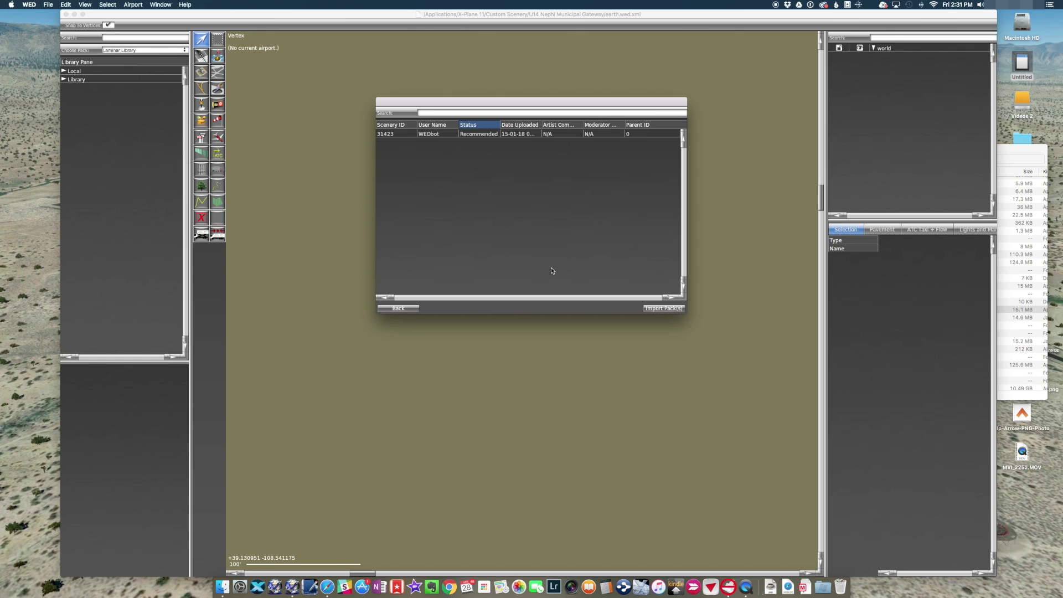
left_click(474, 137)
left_click(664, 308)
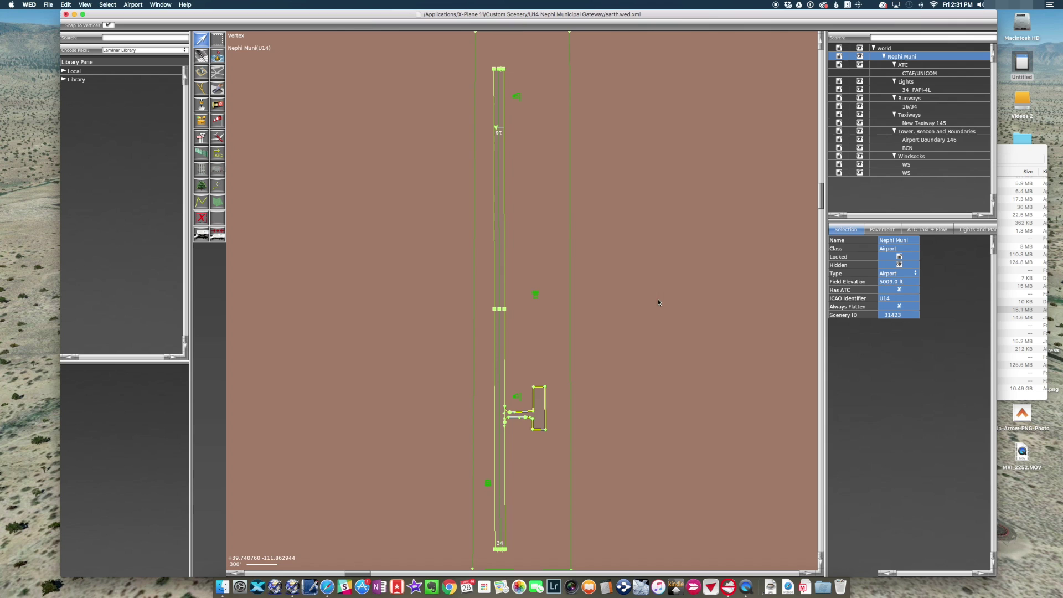
Look over the imported Nephi Muni runway and apron layout, export the scenery pack, and close the package window.
scroll(610, 294, "down", 3)
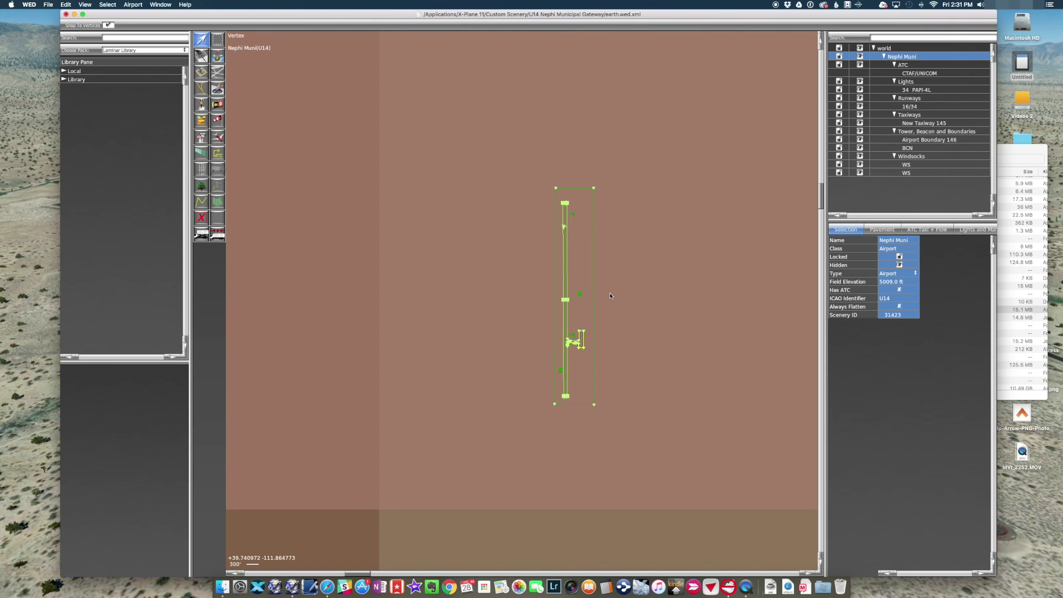
scroll(609, 292, "up", 3)
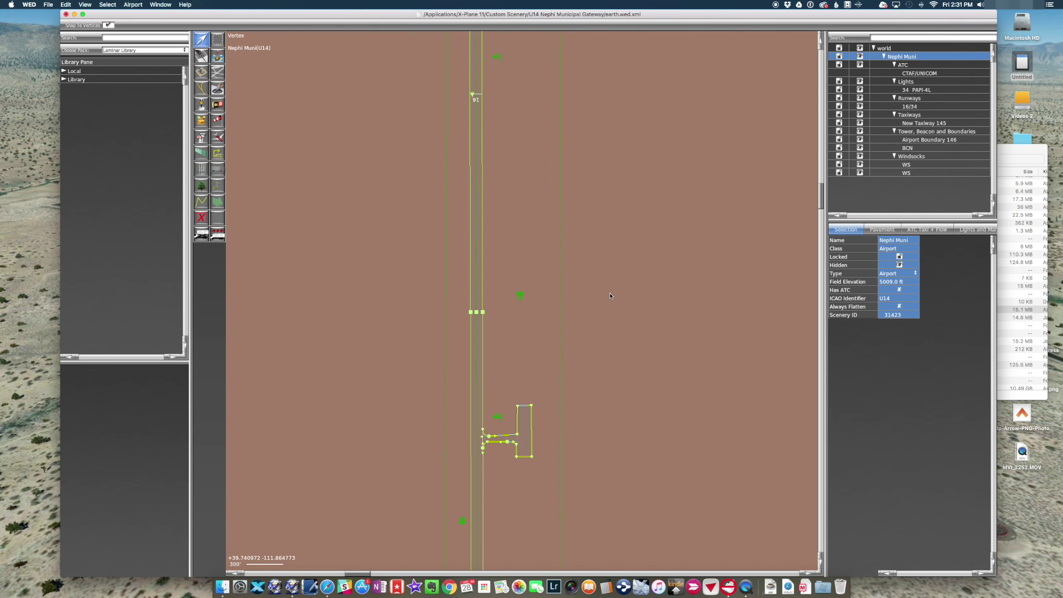
scroll(609, 295, "down", 1)
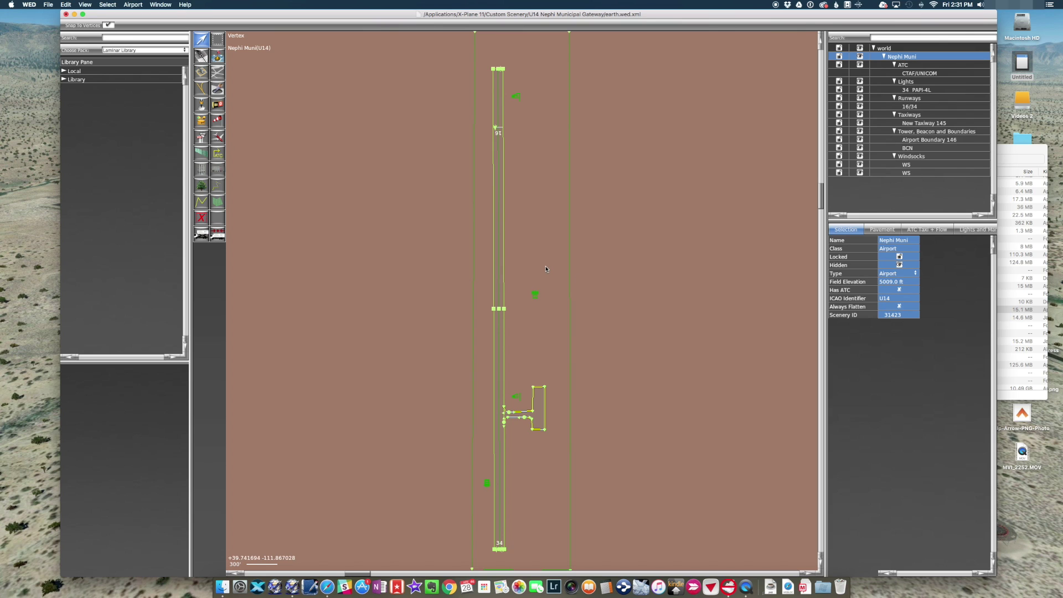
left_click(50, 5)
left_click(89, 137)
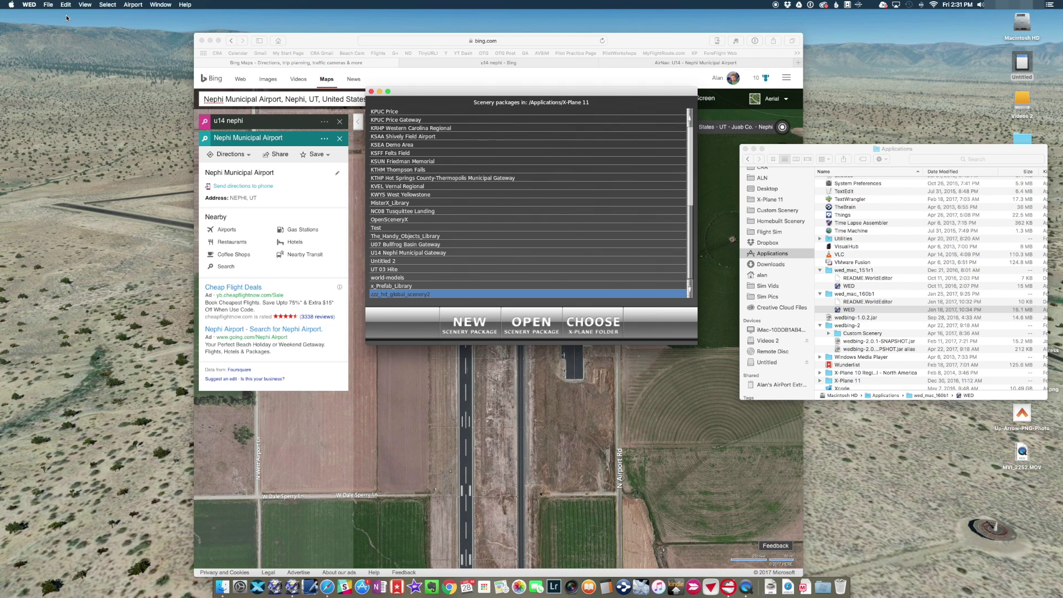
left_click(66, 15)
Widen the Name column of the Applications listing in Finder and launch wedbing-2.0.1-SNAPSHOT.jar from the wedbing-2 folder.
left_click(324, 36)
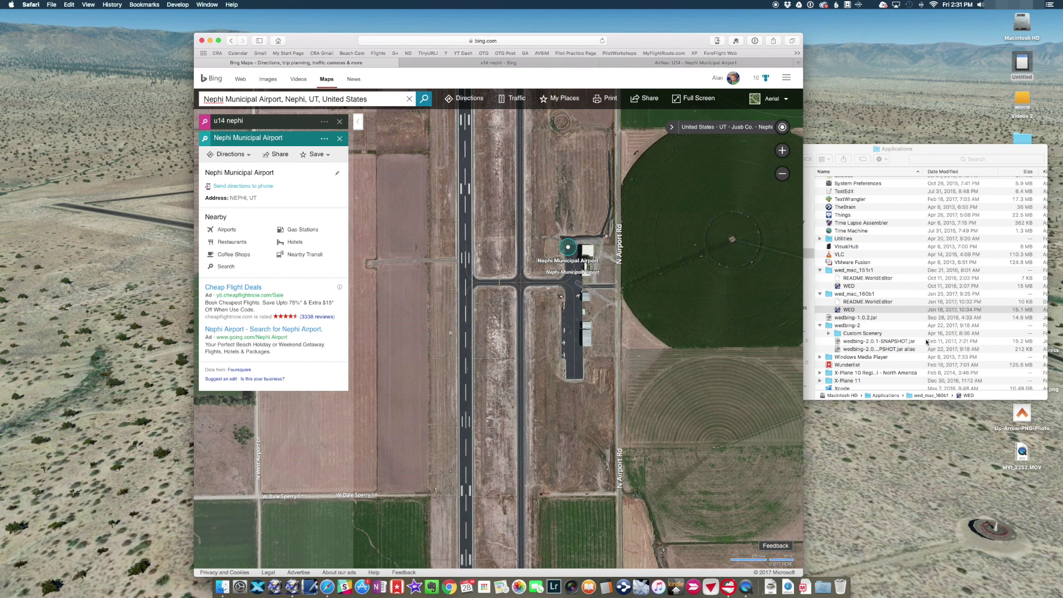
left_click(838, 349)
left_click(837, 350)
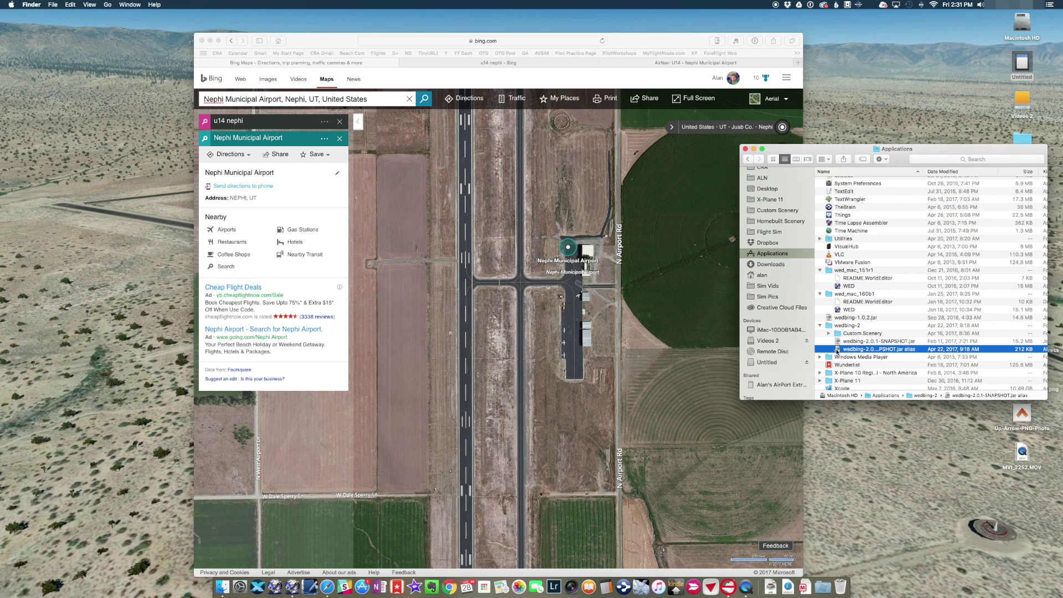
left_click(837, 342)
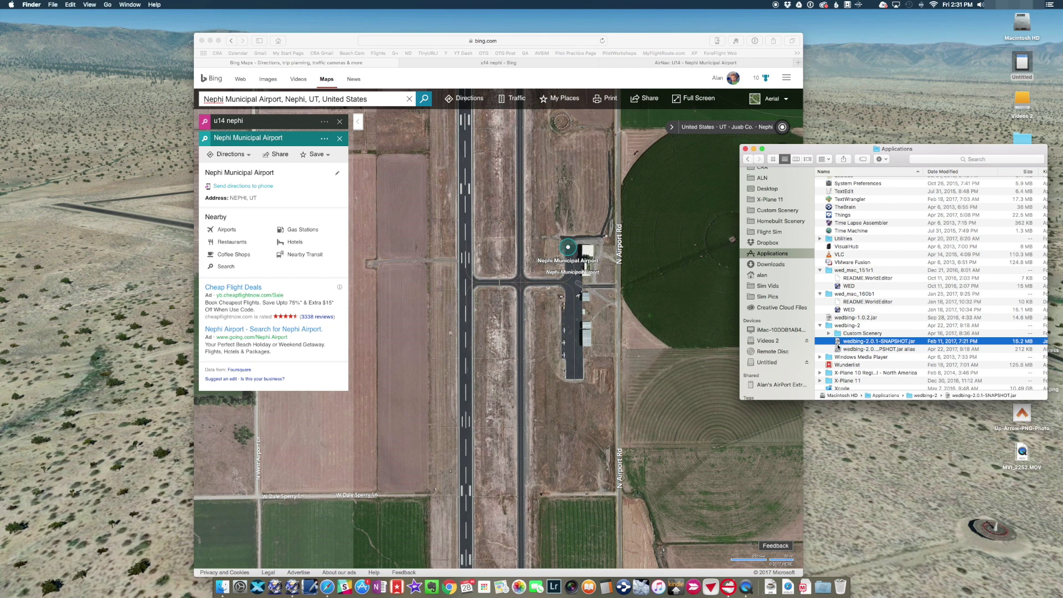
left_click(926, 172)
left_click_drag(925, 171, 980, 171)
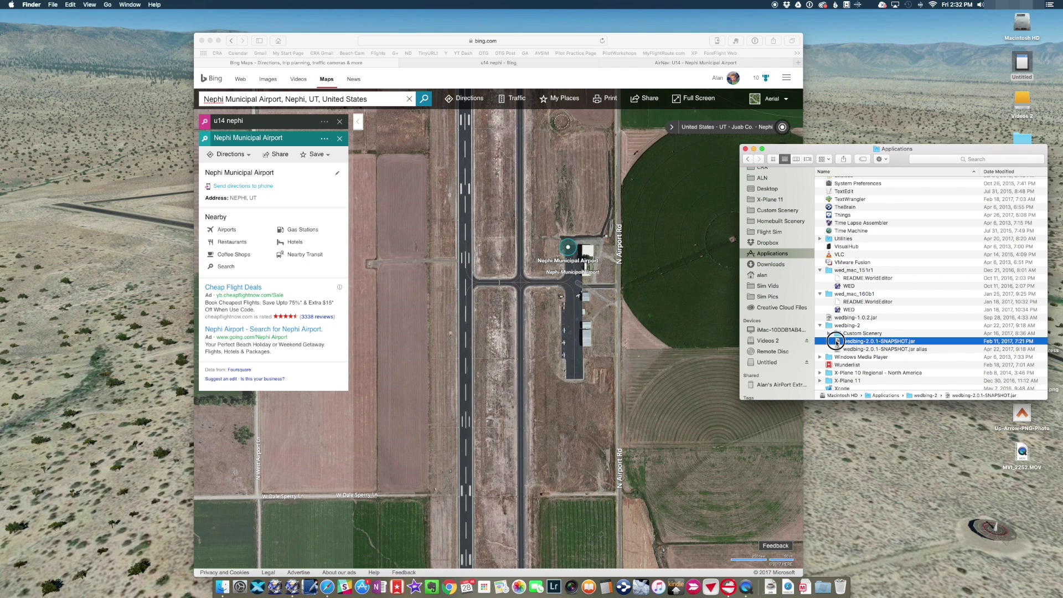
double_click(837, 342)
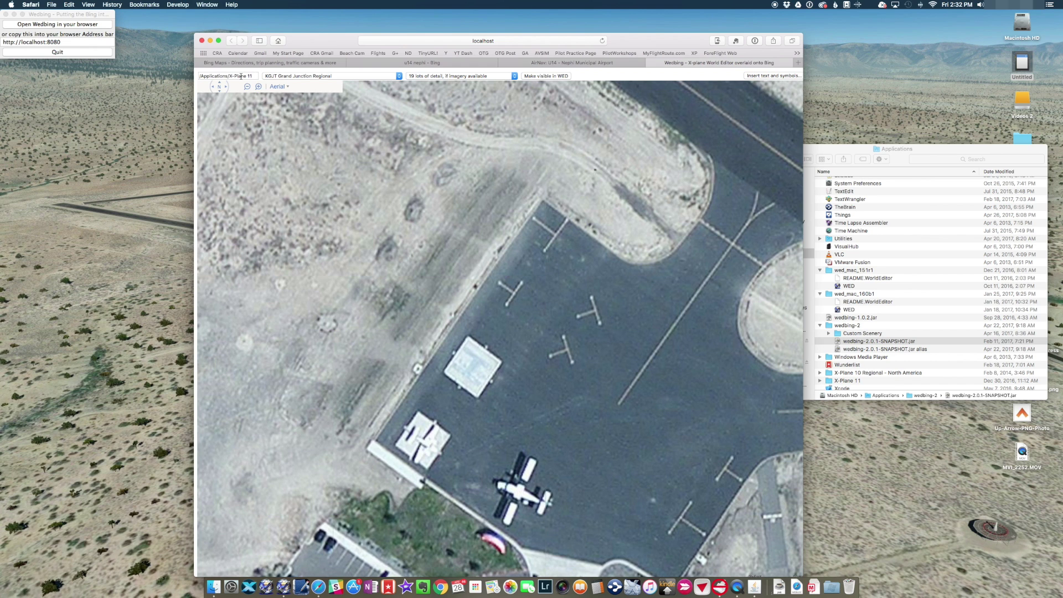
Choose the U14 Nephi Municipal Gateway package in Wedbing and bring the whole runway into the aerial map.
left_click(355, 78)
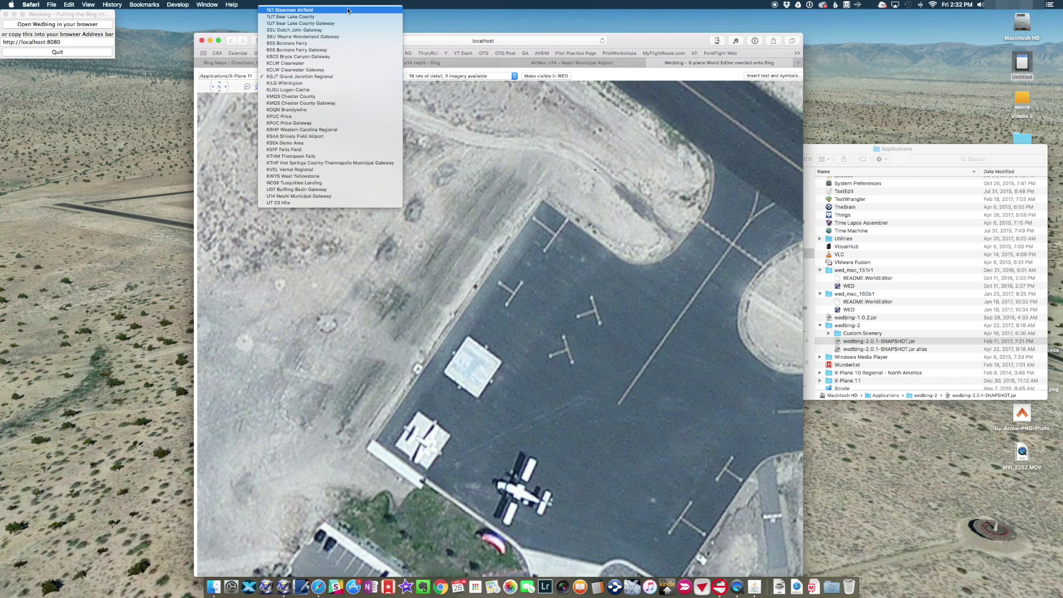
left_click(278, 197)
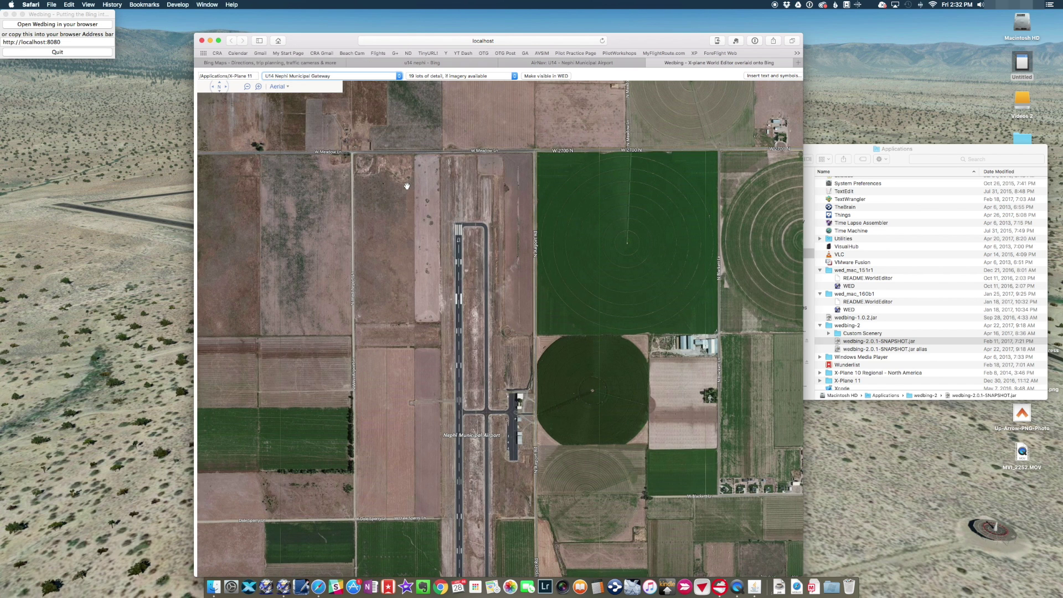
left_click_drag(425, 359, 448, 205)
left_click_drag(447, 198, 432, 249)
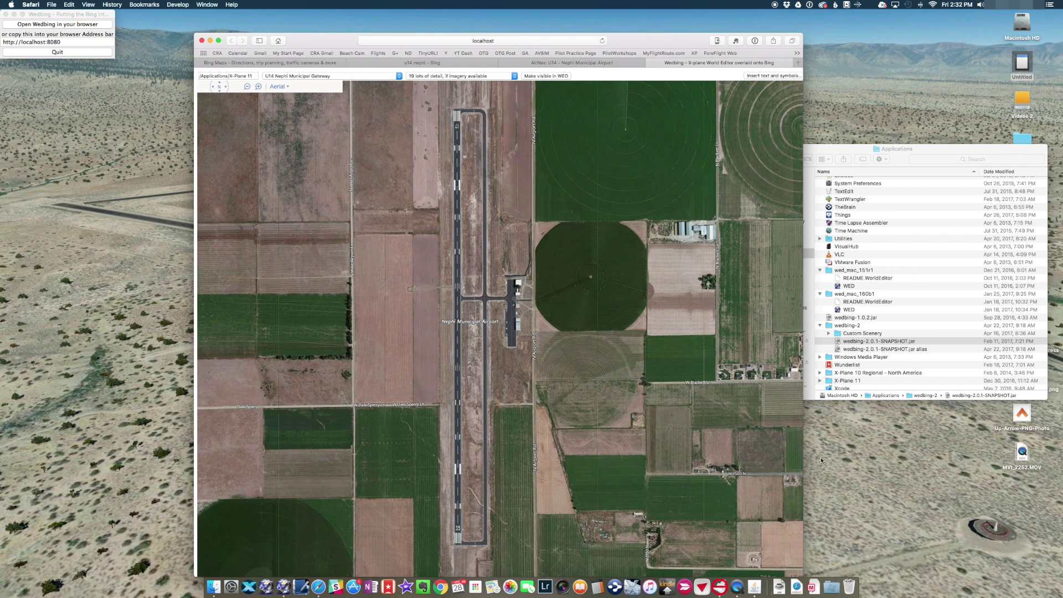
Move the browser window up, make it taller, and reframe the aerial map to show the full length of the Nephi runway.
left_click_drag(631, 46, 623, 32)
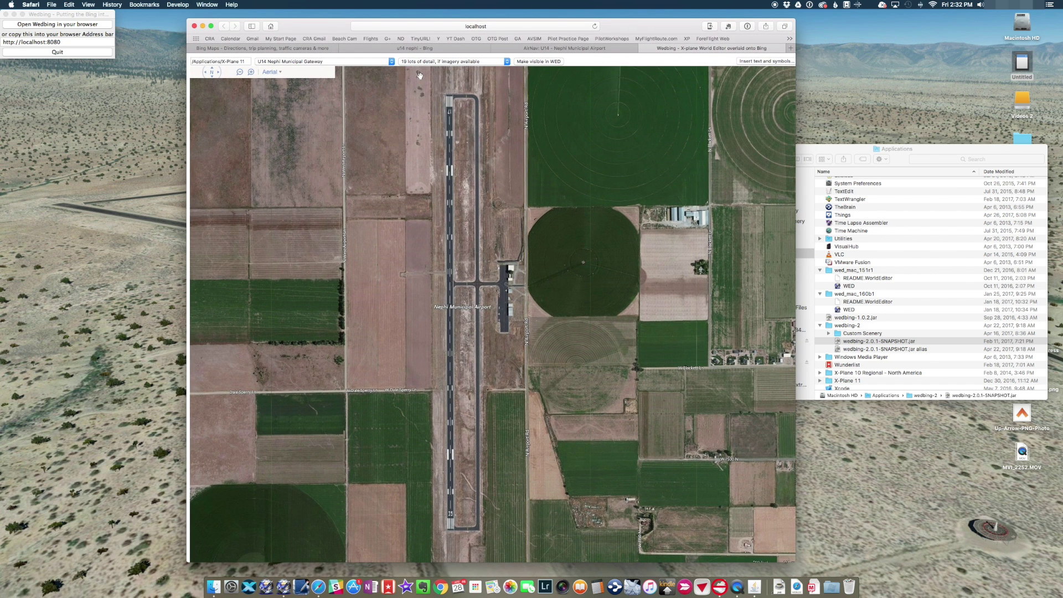
left_click_drag(404, 144, 357, 127)
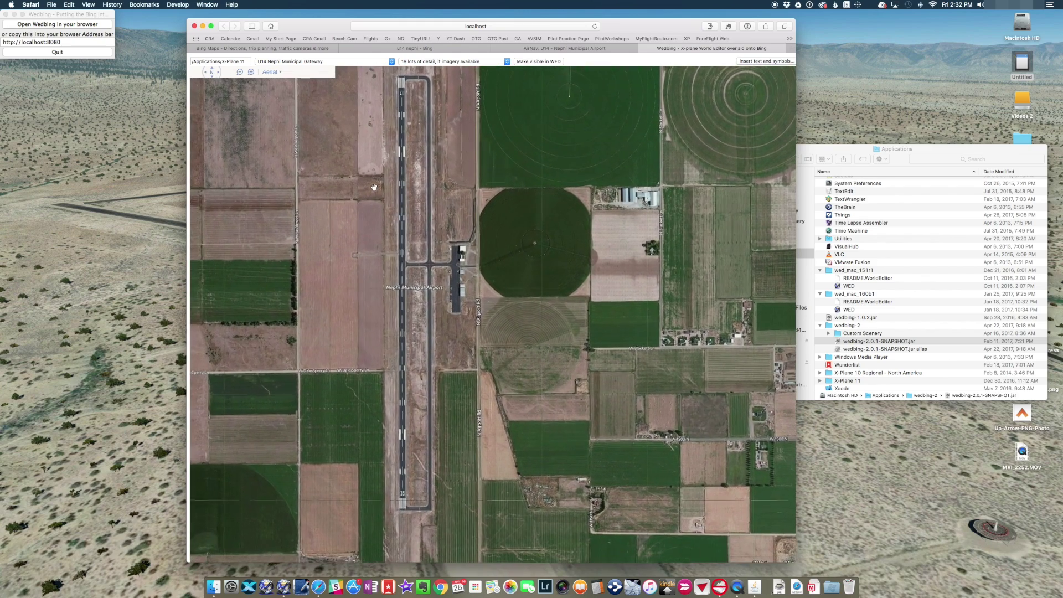
scroll(375, 188, "up", 2)
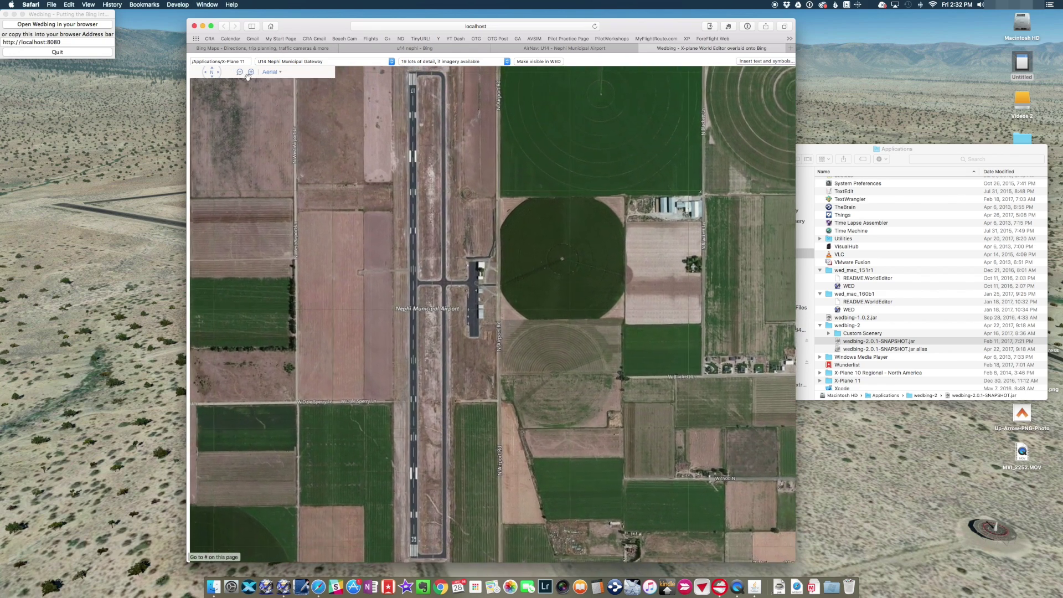
left_click(240, 72)
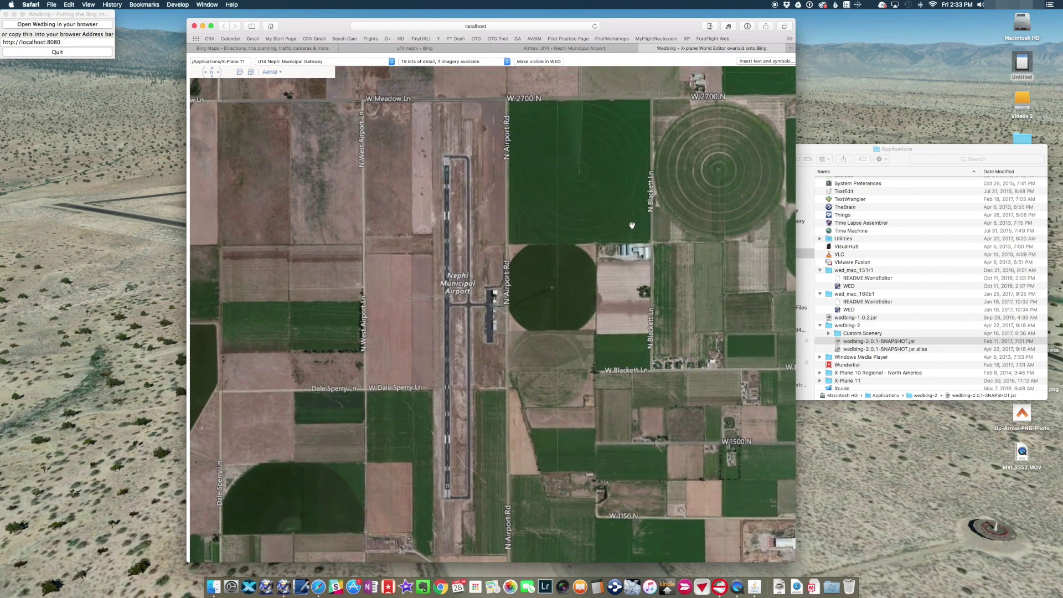
double_click(568, 263)
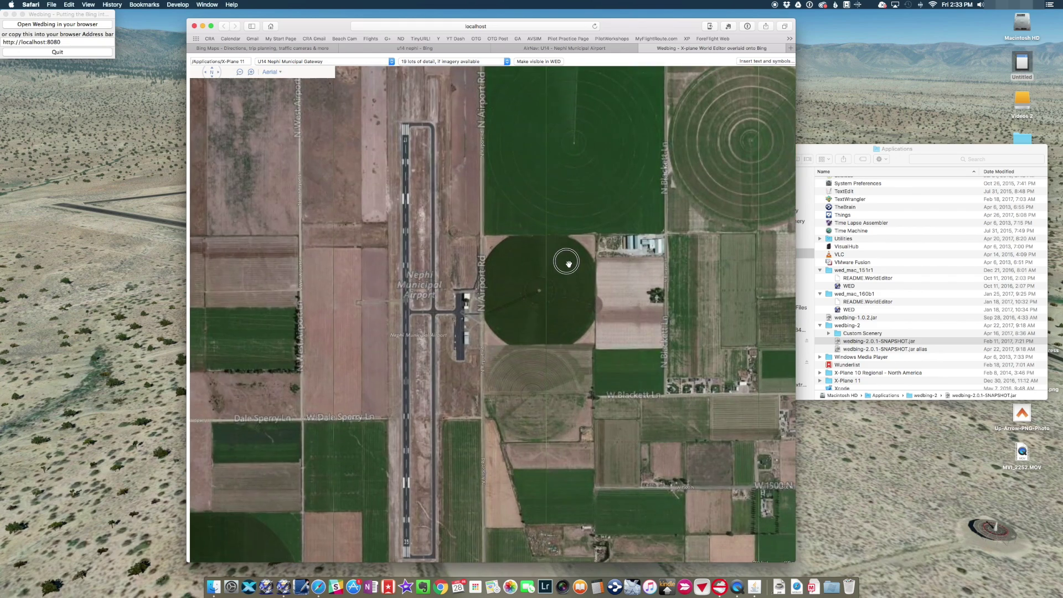
left_click_drag(539, 281, 582, 336)
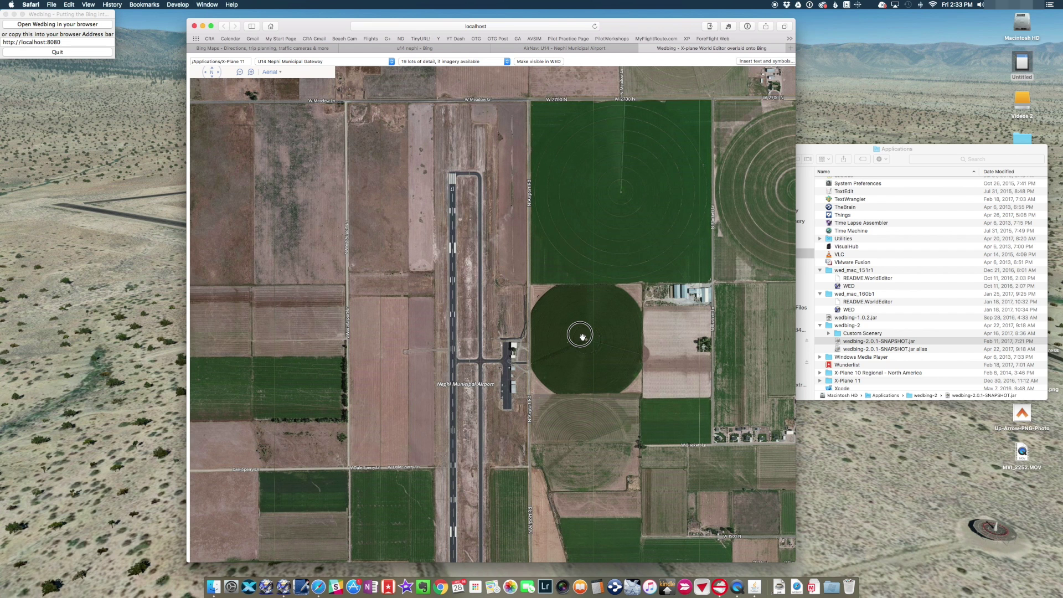
left_click_drag(582, 336, 583, 306)
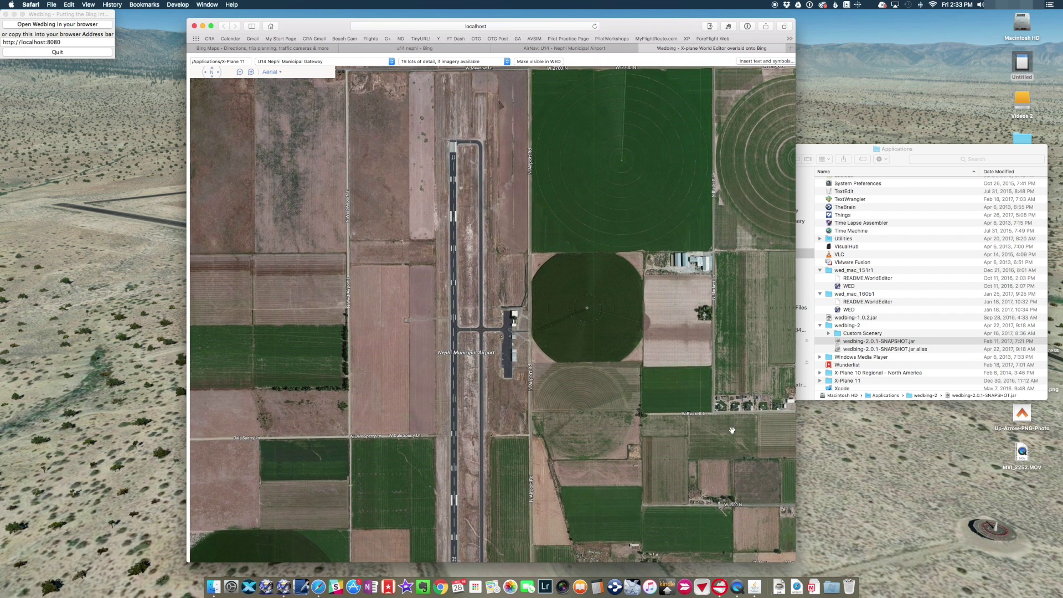
left_click_drag(746, 561, 746, 575)
left_click(682, 466)
left_click_drag(683, 467, 685, 434)
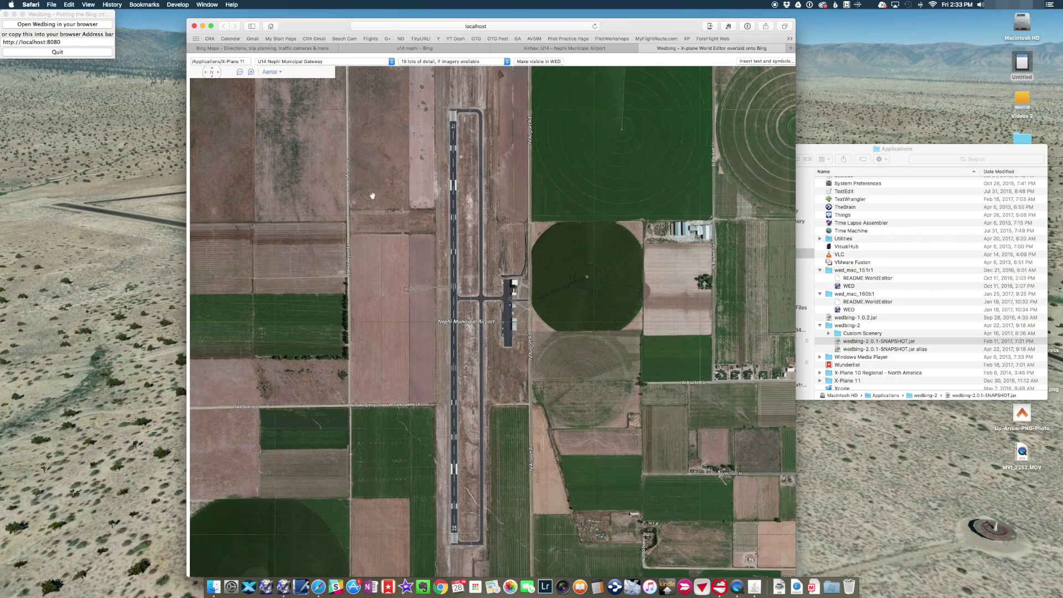
Zoom the aerial map out to include the town east of the airport, and shrink the browser window.
left_click(239, 72)
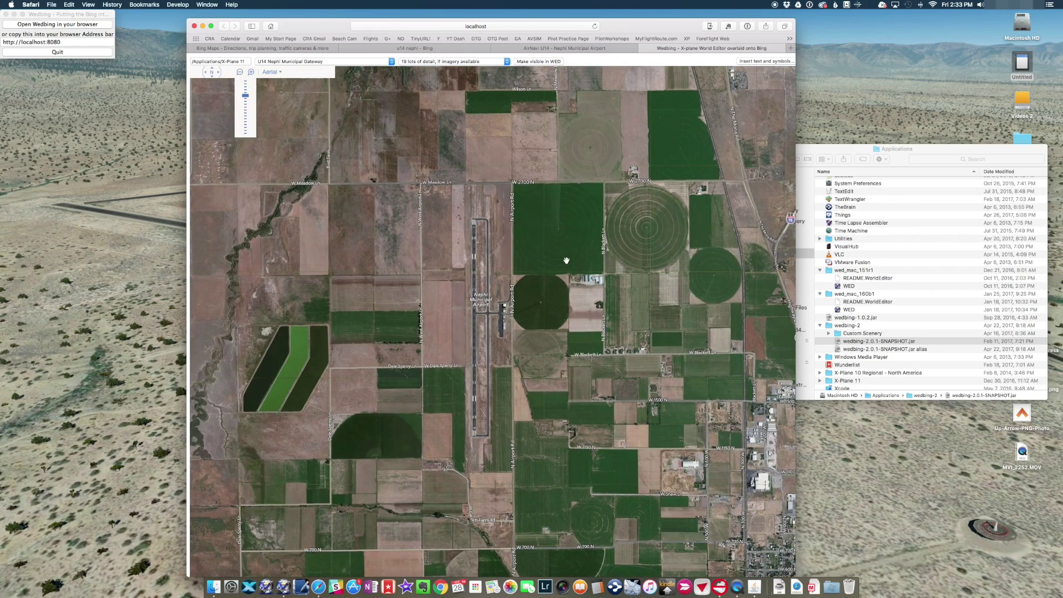
left_click(563, 258)
left_click_drag(563, 258, 335, 165)
left_click_drag(796, 491, 837, 513)
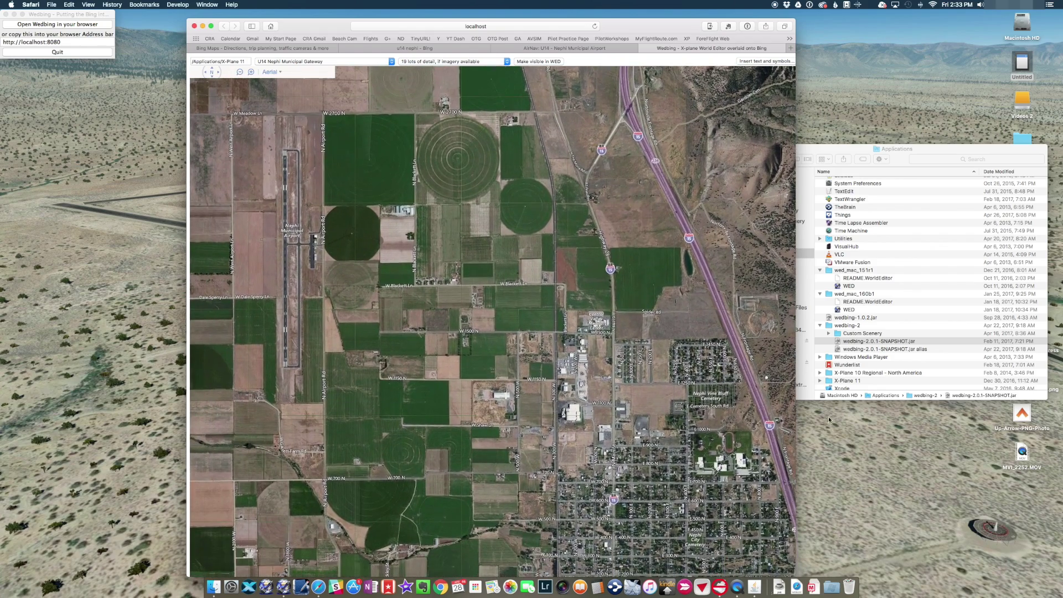
left_click_drag(649, 23, 659, 9)
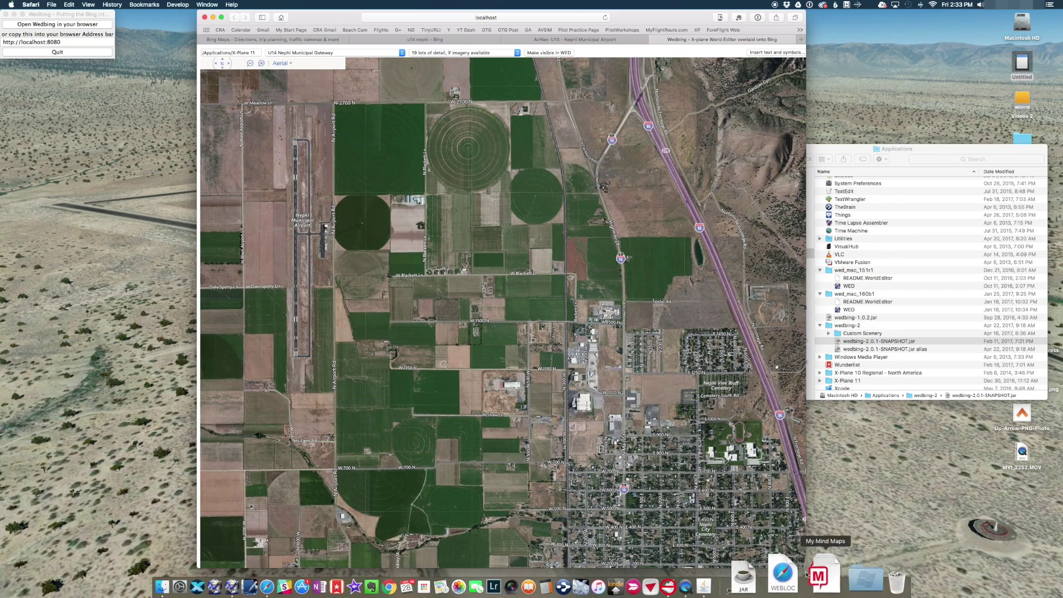
left_click_drag(806, 566, 469, 404)
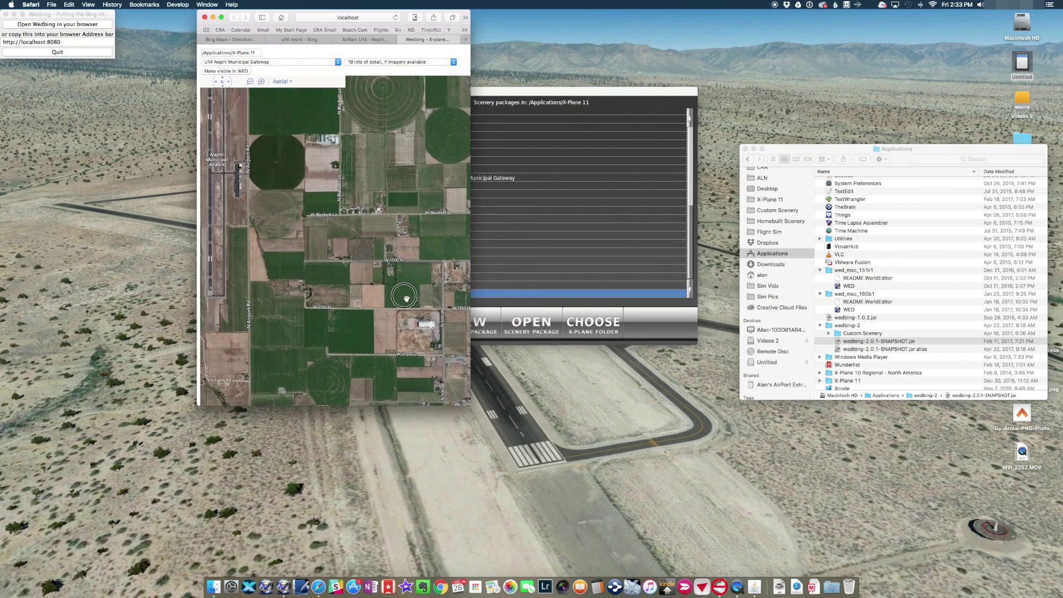
Recentre the aerial map on the full Nephi runway and shrink the browser window to fit closely around the airport.
left_click_drag(495, 328, 600, 362)
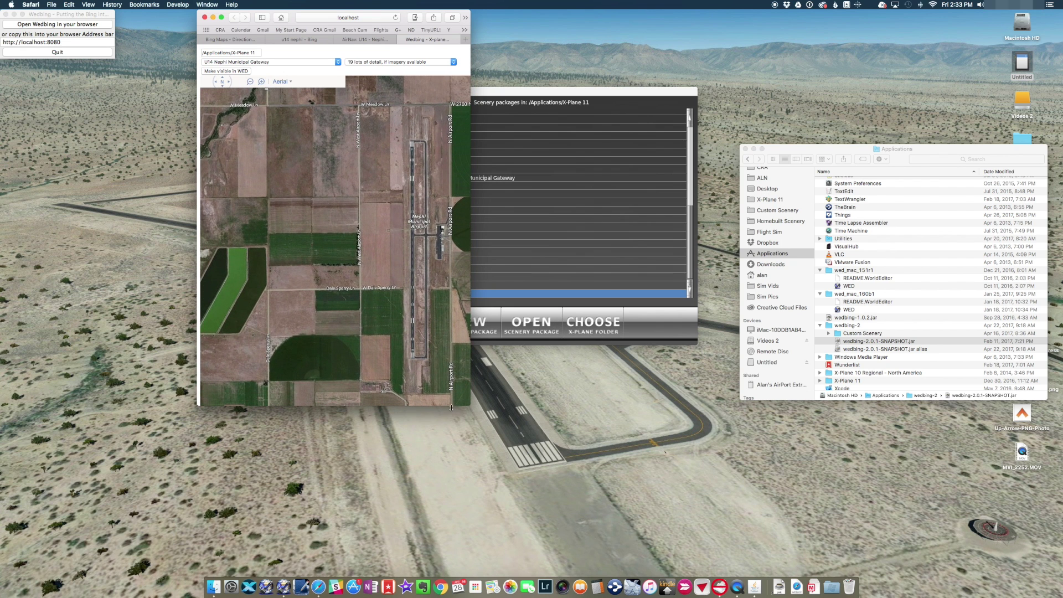
left_click_drag(451, 408, 451, 364)
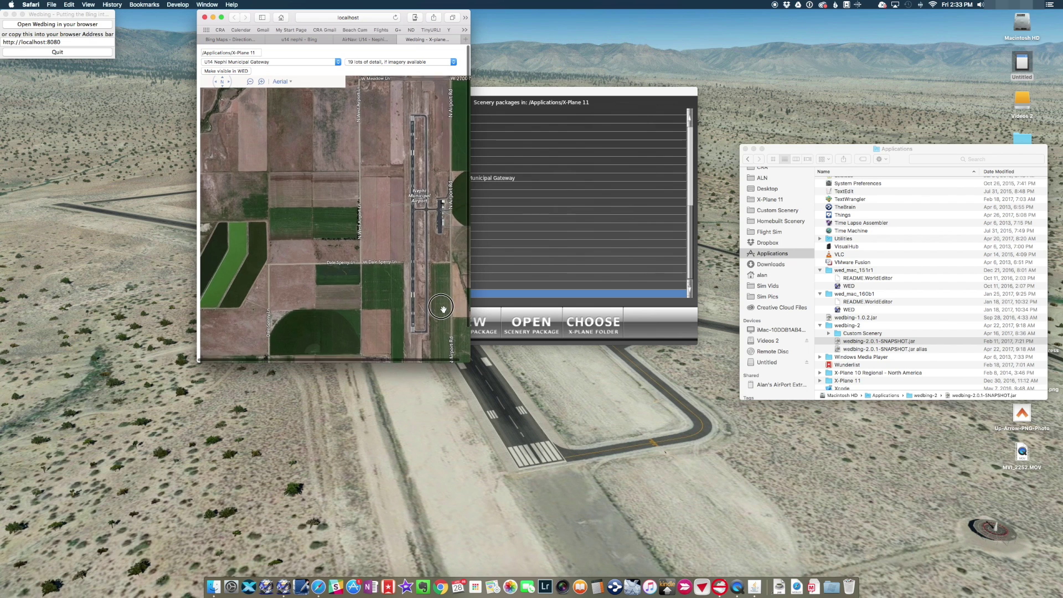
left_click_drag(443, 308, 439, 302)
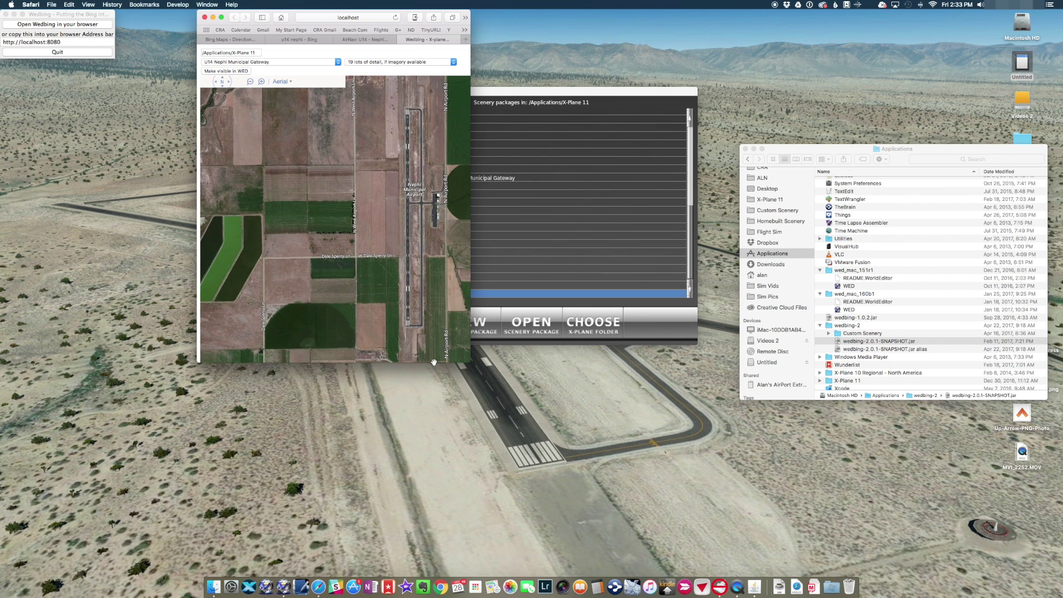
left_click_drag(466, 360, 406, 328)
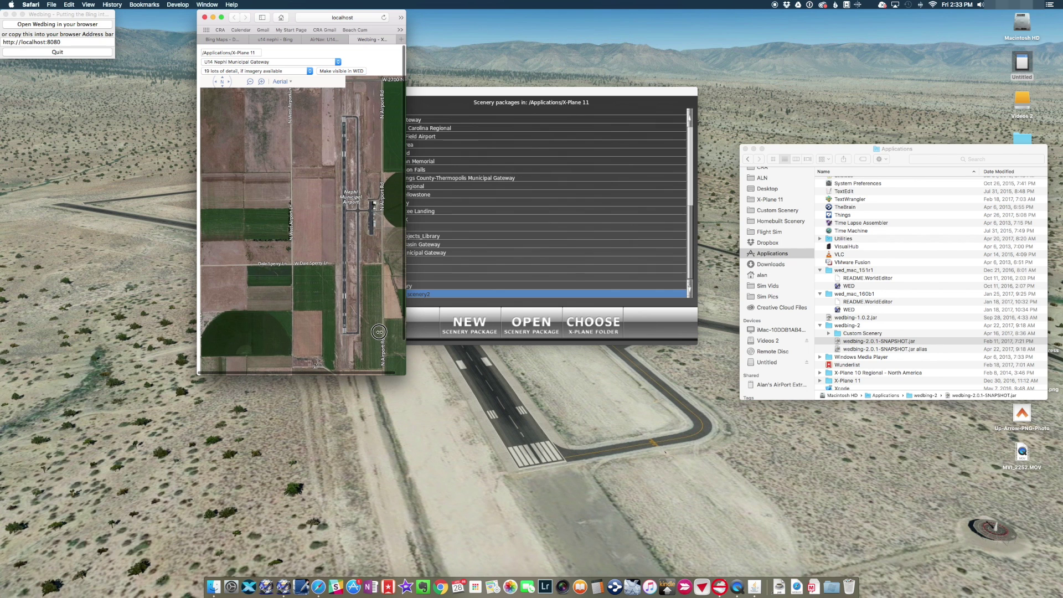
left_click_drag(360, 320, 312, 324)
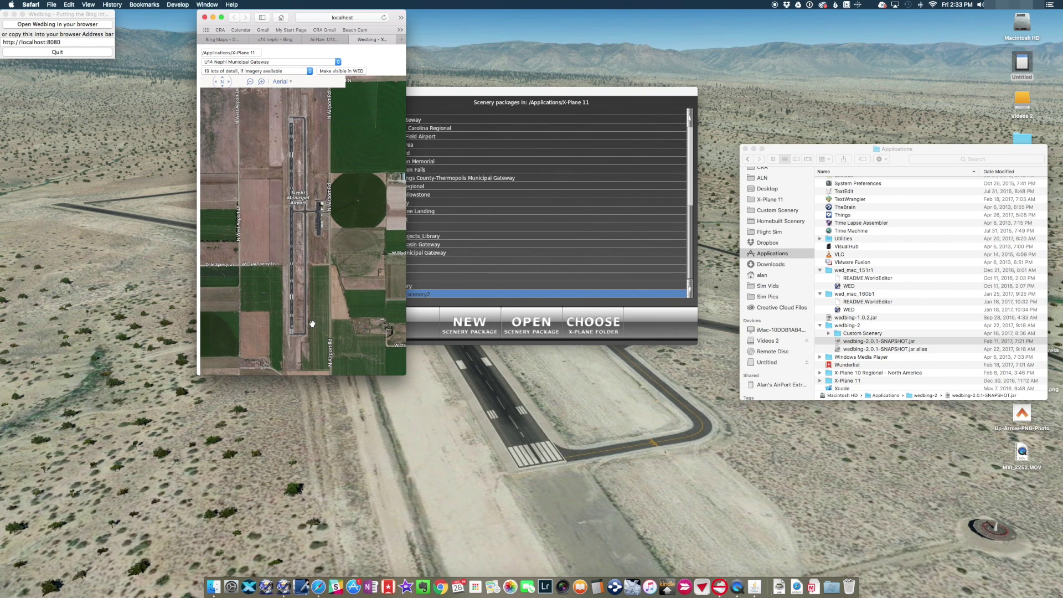
Make the framed imagery visible in WED, acknowledge the finished notice, and close the browser and Finder windows.
left_click(341, 71)
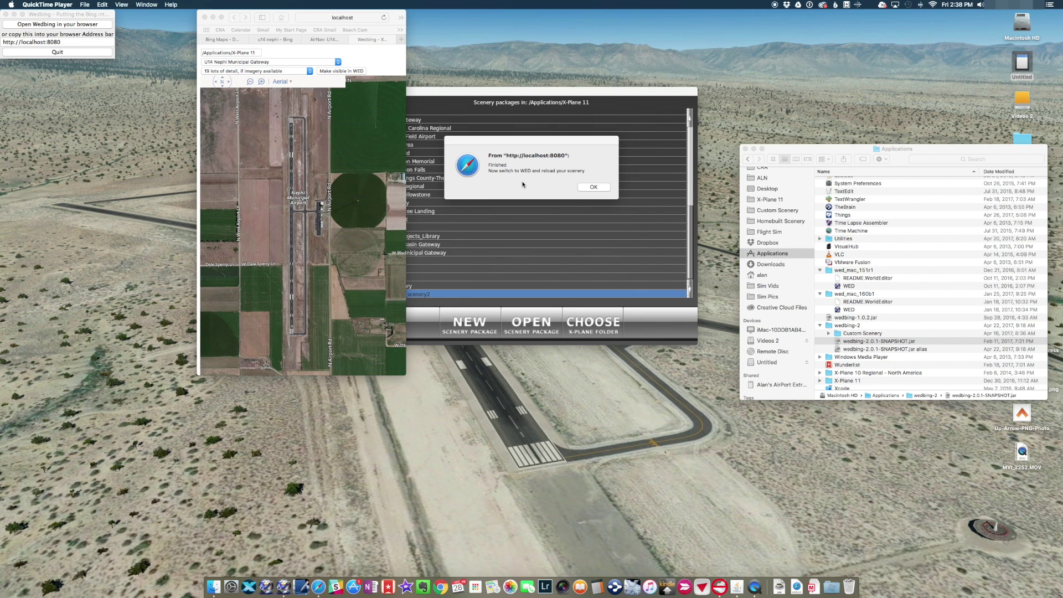
left_click(591, 188)
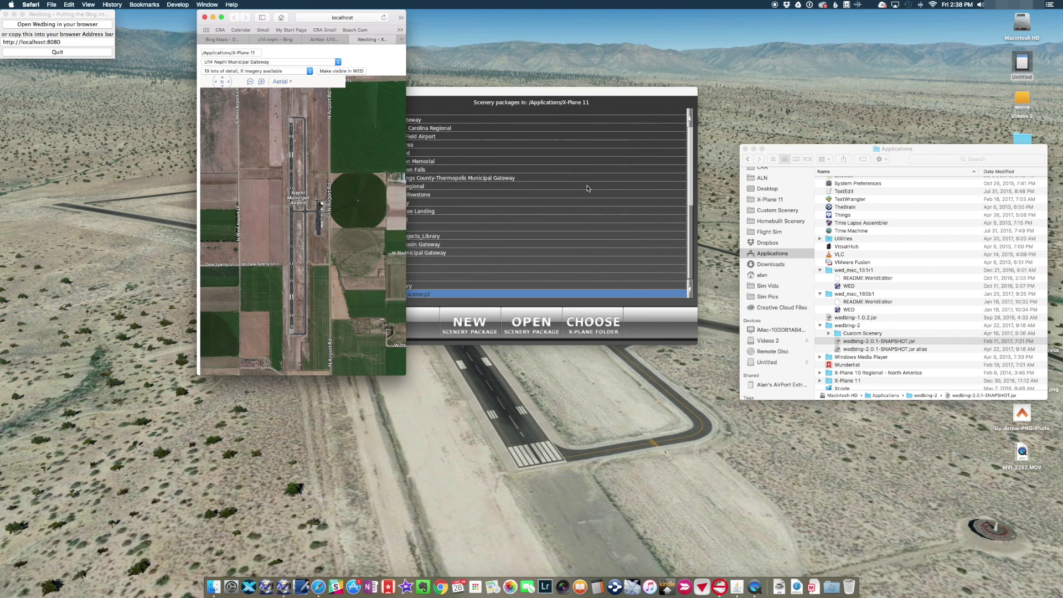
left_click(214, 18)
left_click(745, 148)
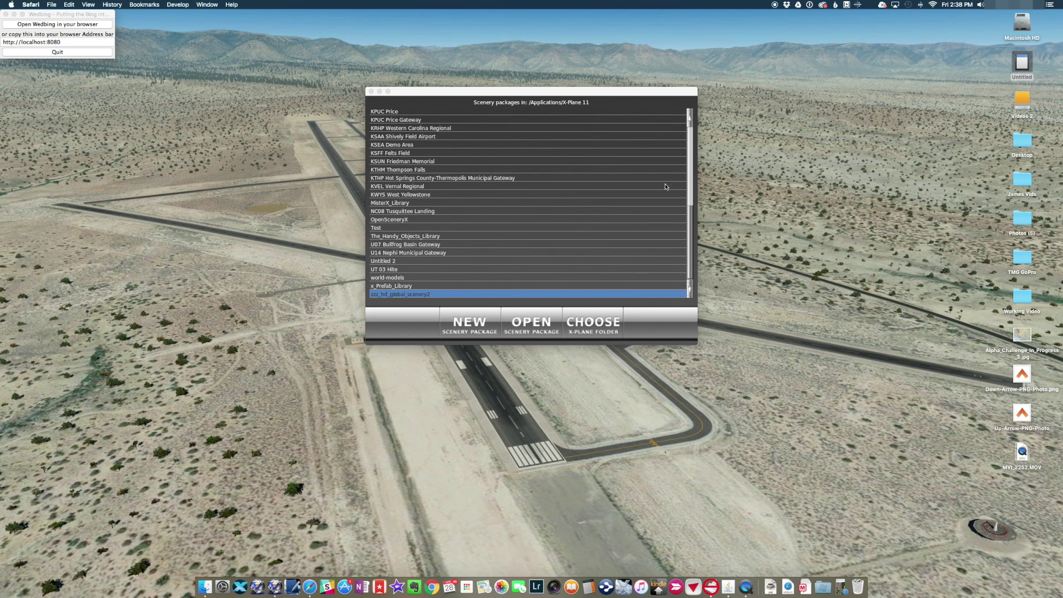
Open the U14 Nephi Municipal Gateway package in WED and frame the airport over its new imagery.
left_click(422, 255)
left_click(427, 252)
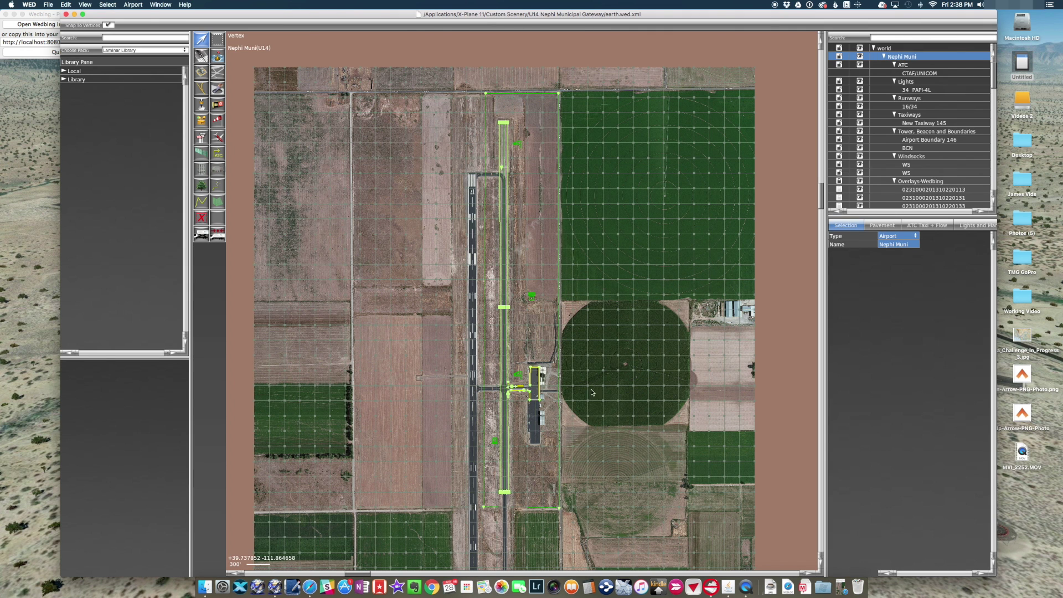
left_click(595, 410)
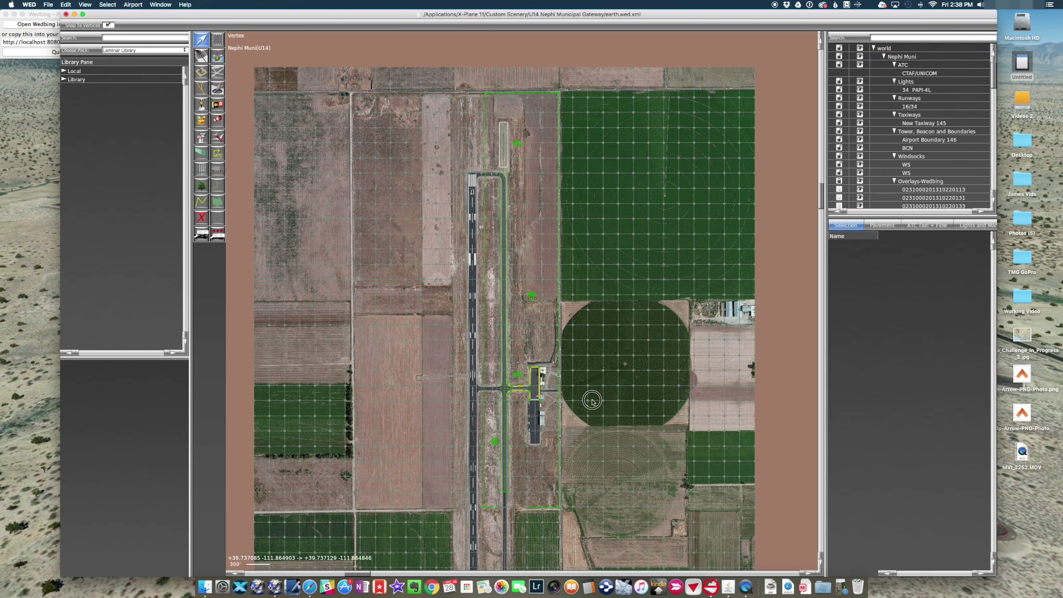
right_click_drag(590, 374, 602, 283)
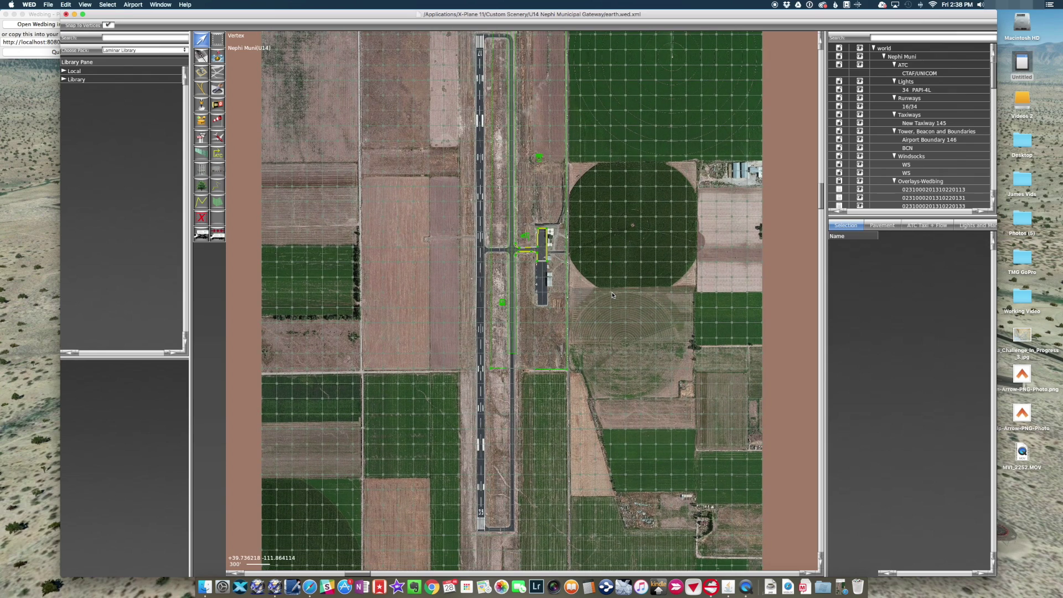
right_click_drag(612, 296, 637, 323)
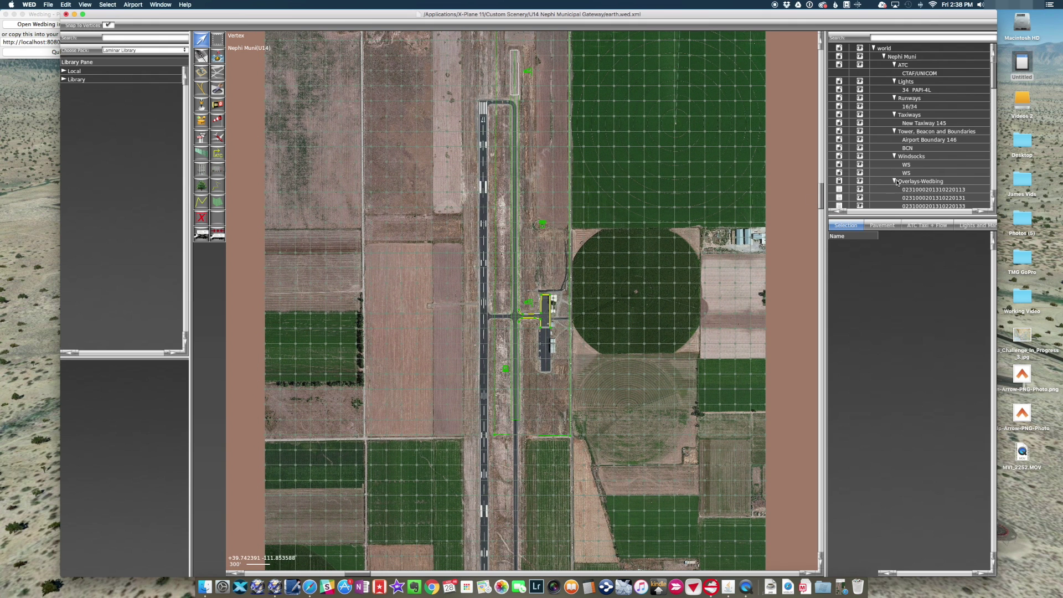
Enlarge the hierarchy list and highlight New Taxiway 145 and runway 16/34 on the map to inspect them.
scroll(893, 194, "down", 4)
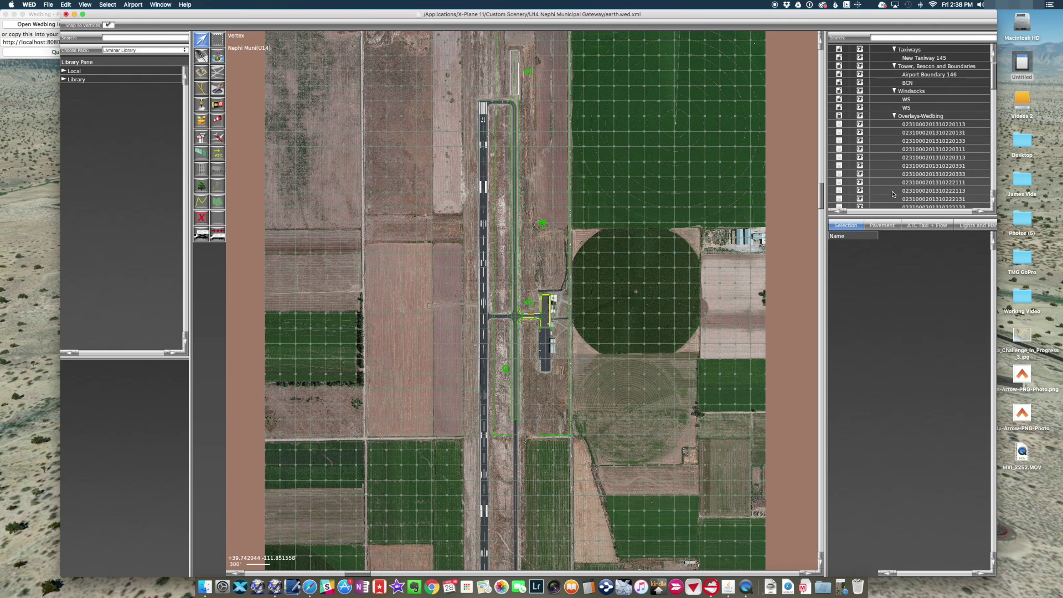
left_click_drag(926, 217, 928, 415)
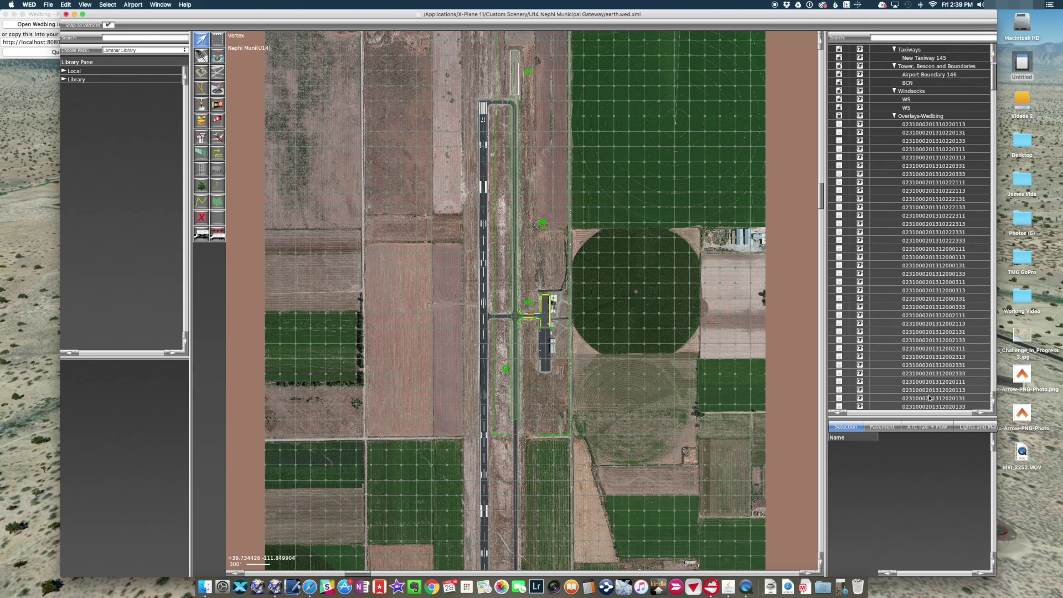
scroll(919, 98, "up", 4)
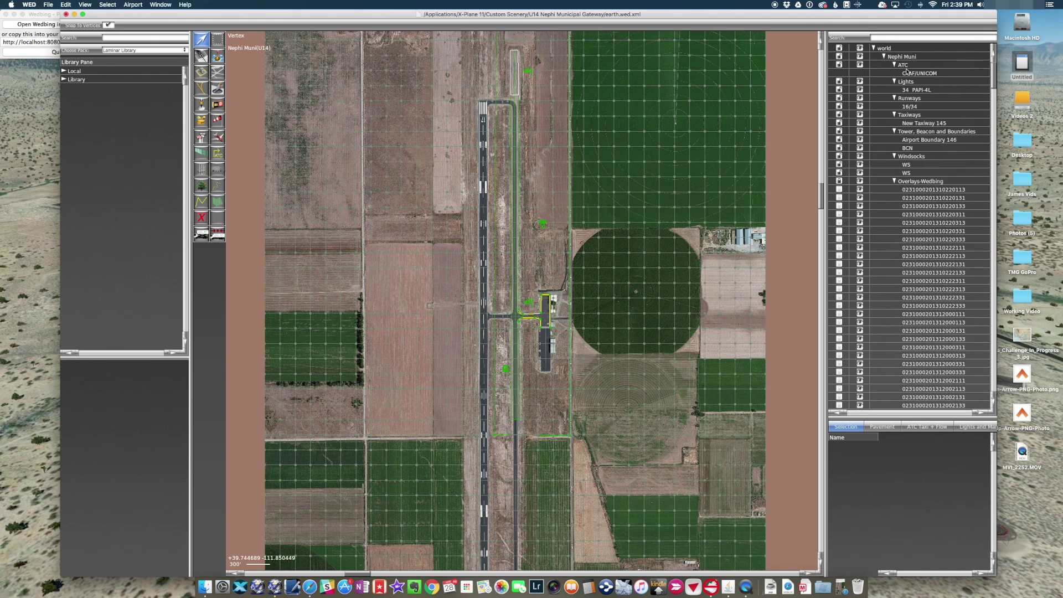
left_click(908, 107)
left_click(908, 123)
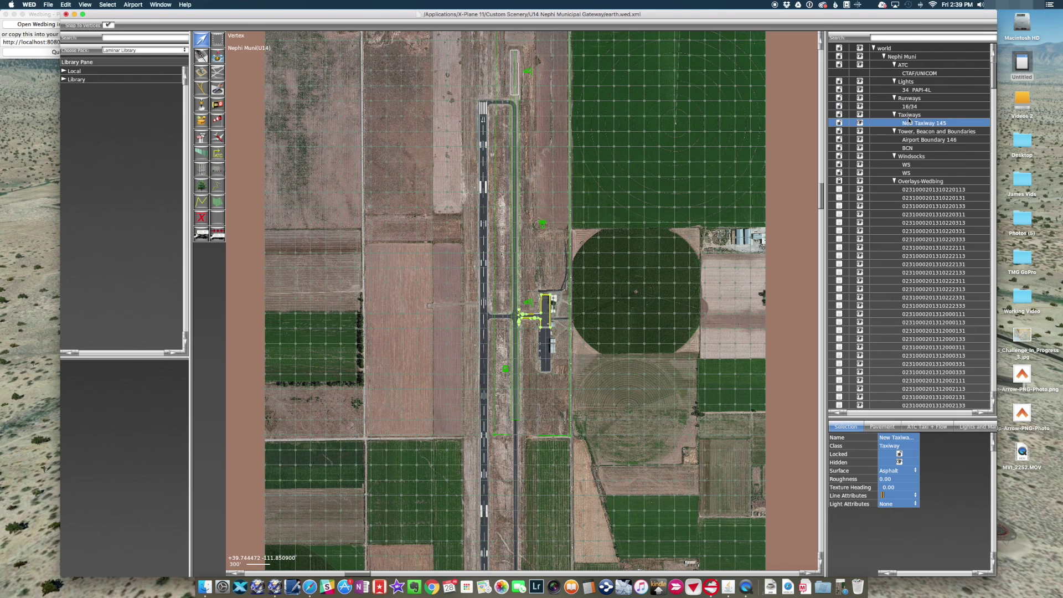
left_click(910, 107)
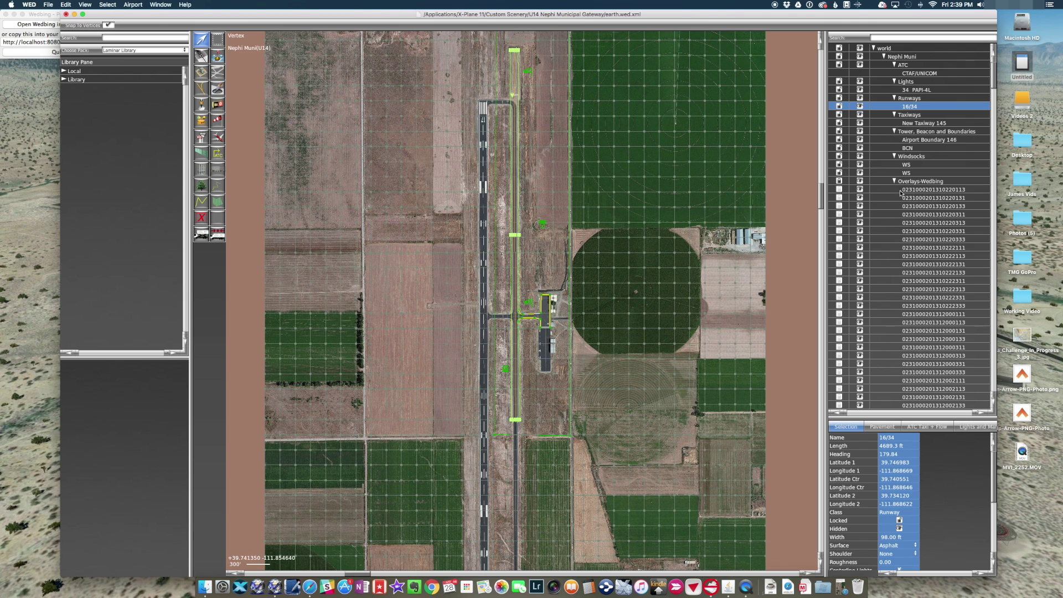
Lock the Overlays-Wedbing group, switch its visibility off and on, and collapse it in the hierarchy.
left_click(839, 182)
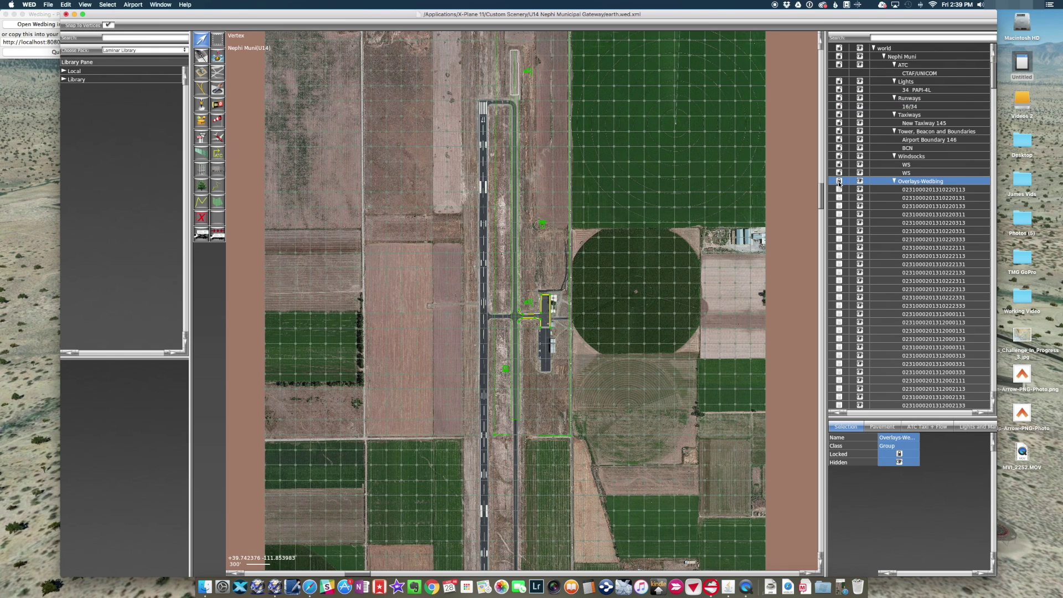
left_click(860, 181)
left_click(860, 181)
left_click(894, 181)
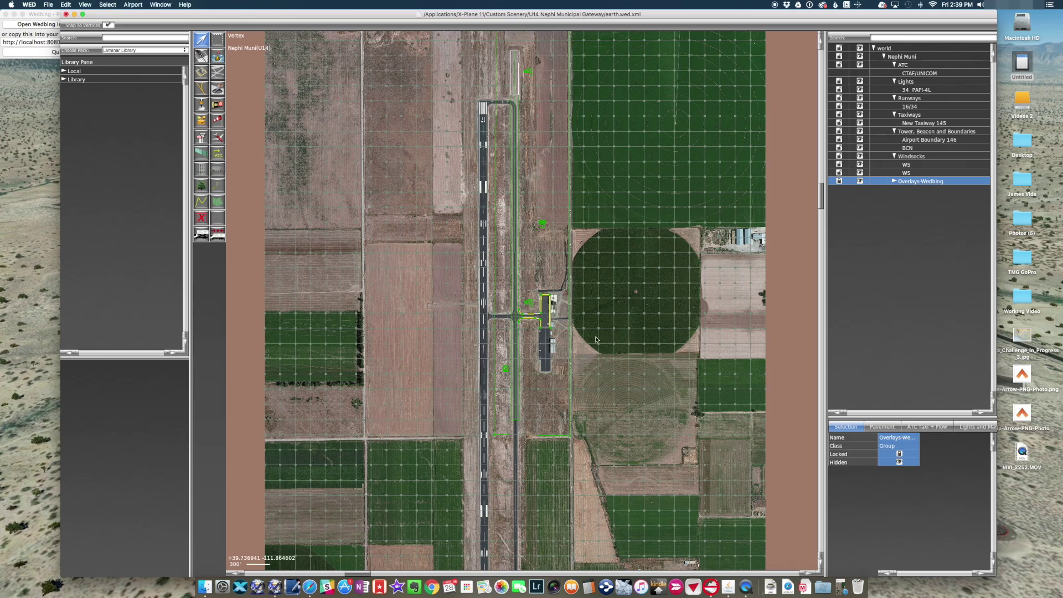
Delete New Taxiway 145, the polygon over the apron and its connector to the parallel taxiway.
right_click_drag(530, 457, 572, 256)
scroll(572, 257, "up", 10)
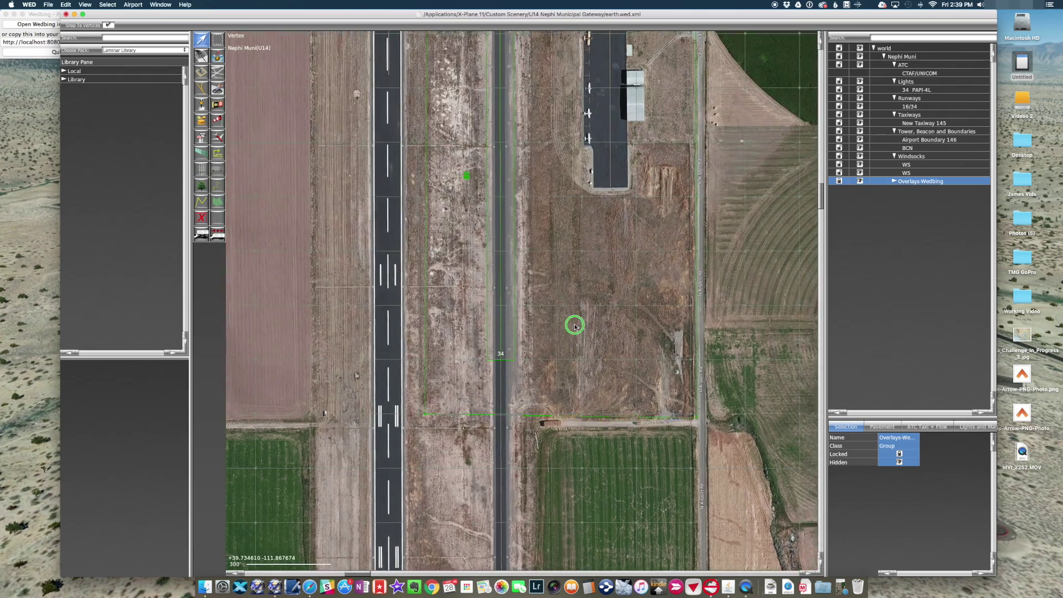
right_click_drag(575, 326, 566, 340)
right_click_drag(546, 197, 553, 323)
scroll(552, 323, "down", 2)
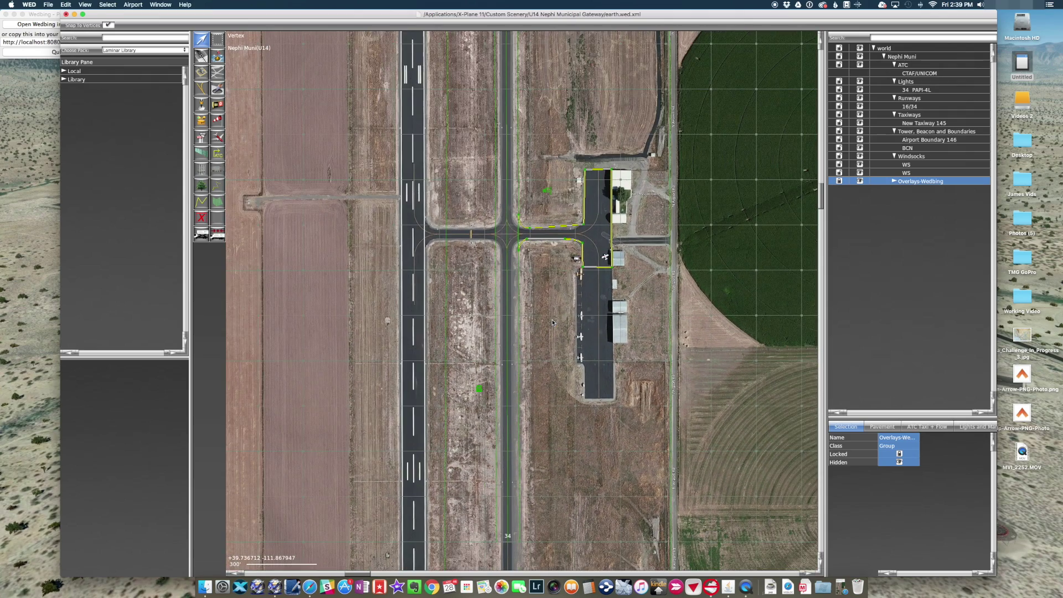
left_click(590, 242)
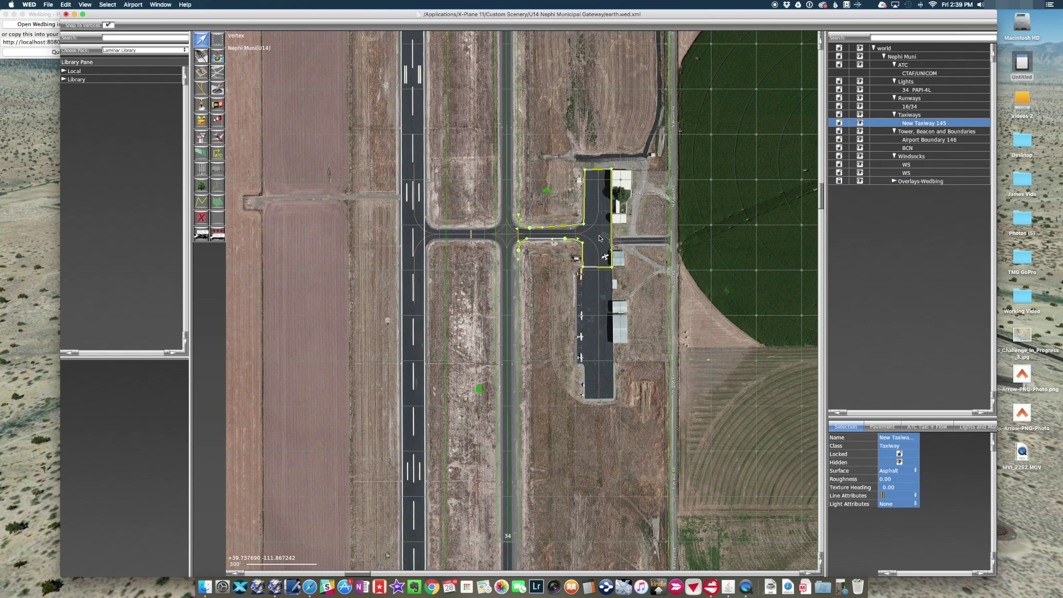
key("Delete")
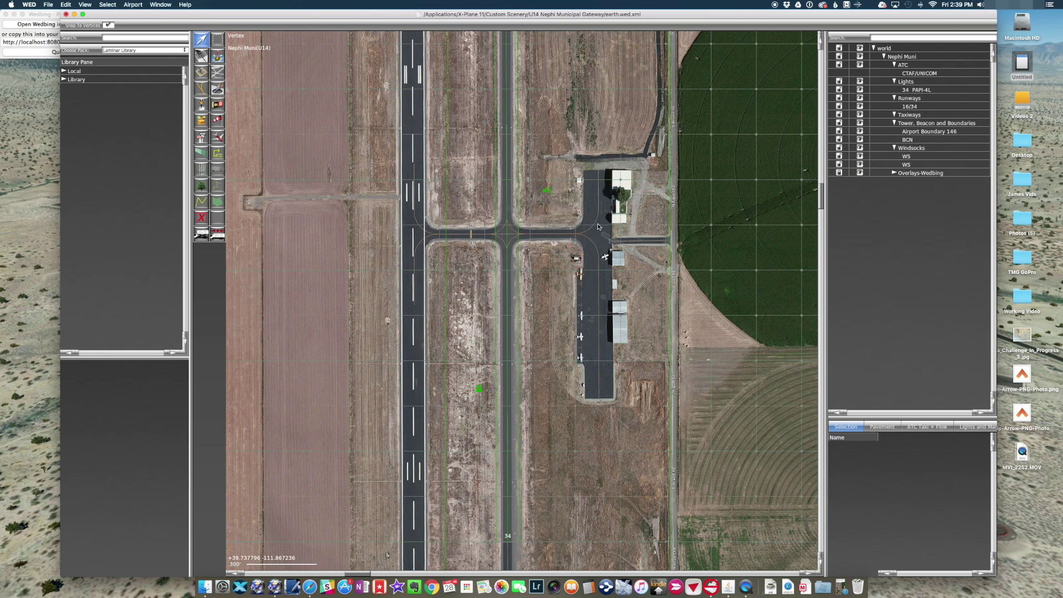
Move runway 16/34 off the parallel taxiway so its north end lies on the paved runway in the imagery.
left_click(507, 233)
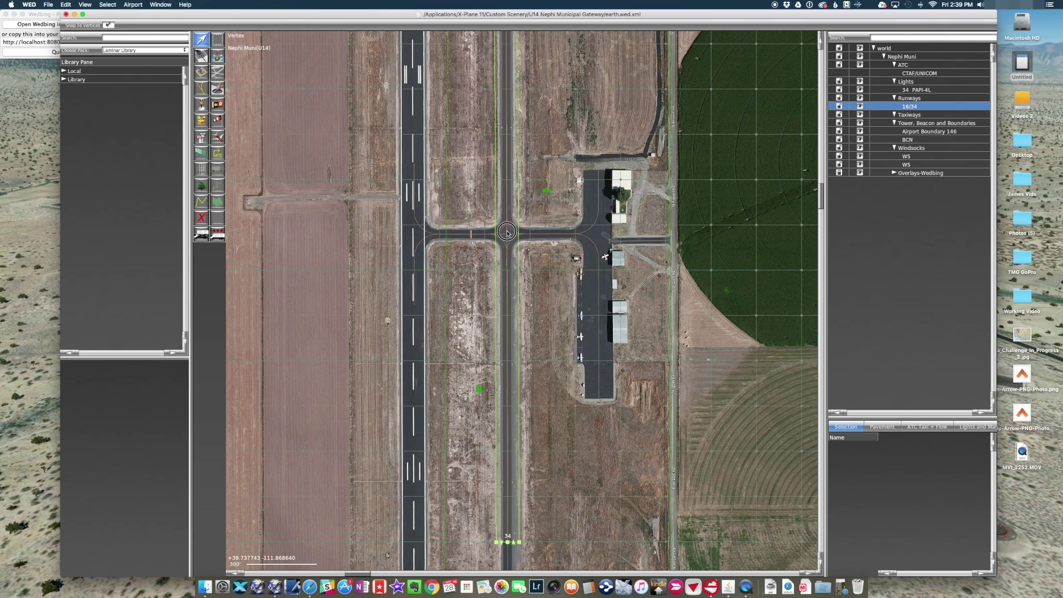
scroll(596, 414, "up", 5)
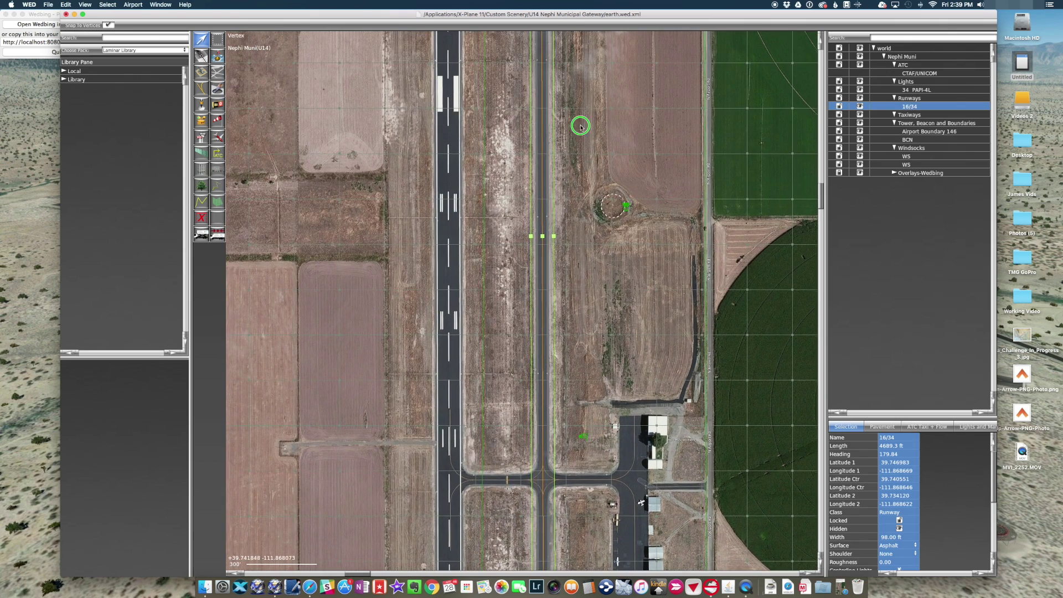
scroll(579, 355, "up", 10)
scroll(601, 347, "up", 3)
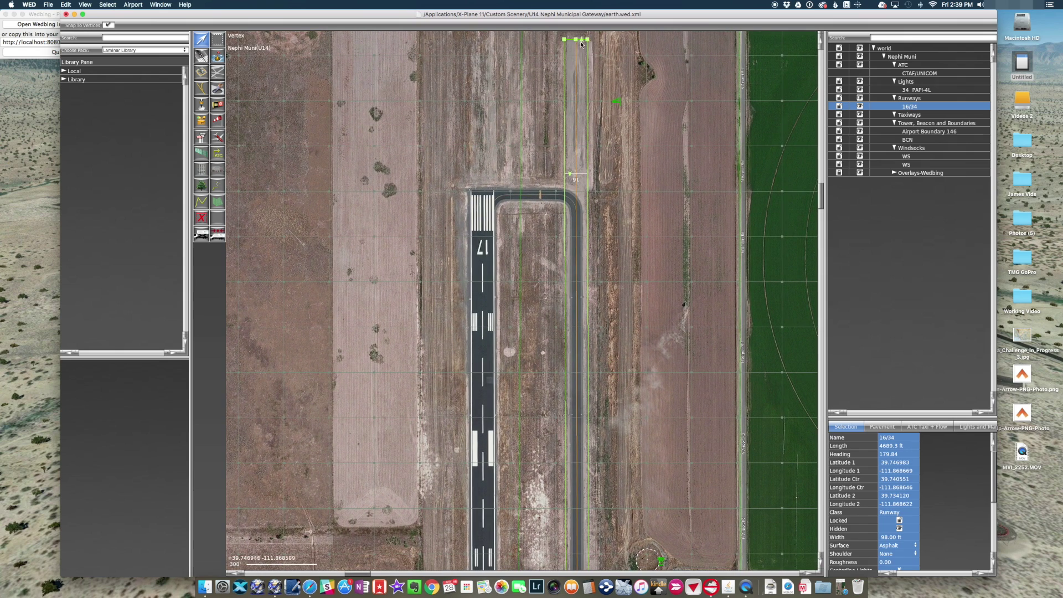
left_click_drag(578, 227, 483, 381)
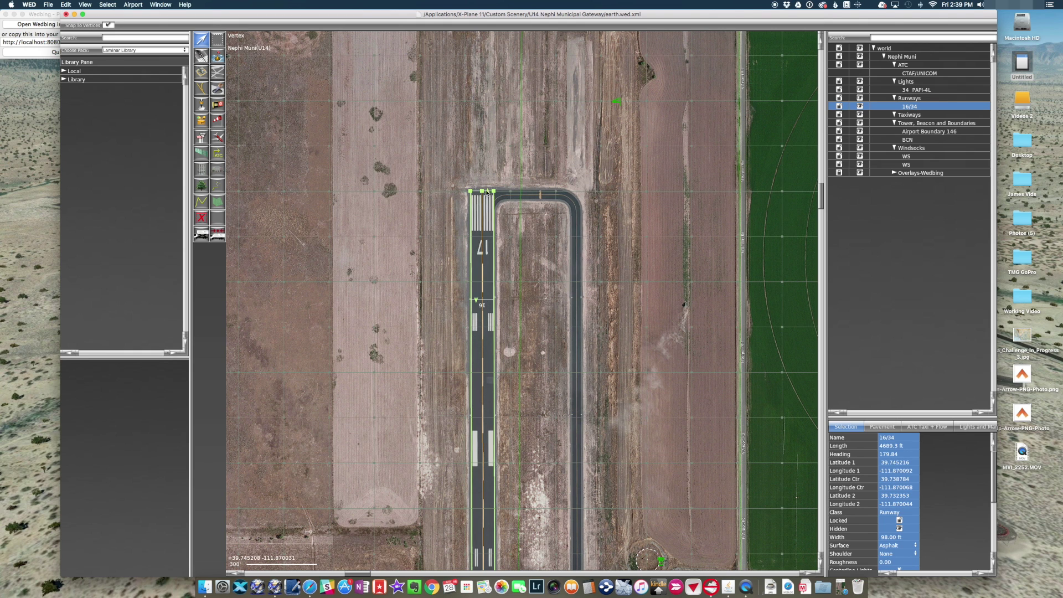
Align the north end of runway 16/34 with the runway edge by the 17 threshold, removing the displaced threshold offset.
mouse_move(490, 186)
left_mouse_down()
mouse_move(483, 135)
mouse_move(490, 204)
left_mouse_up()
scroll(484, 232, "up", 3)
scroll(495, 160, "up", 1)
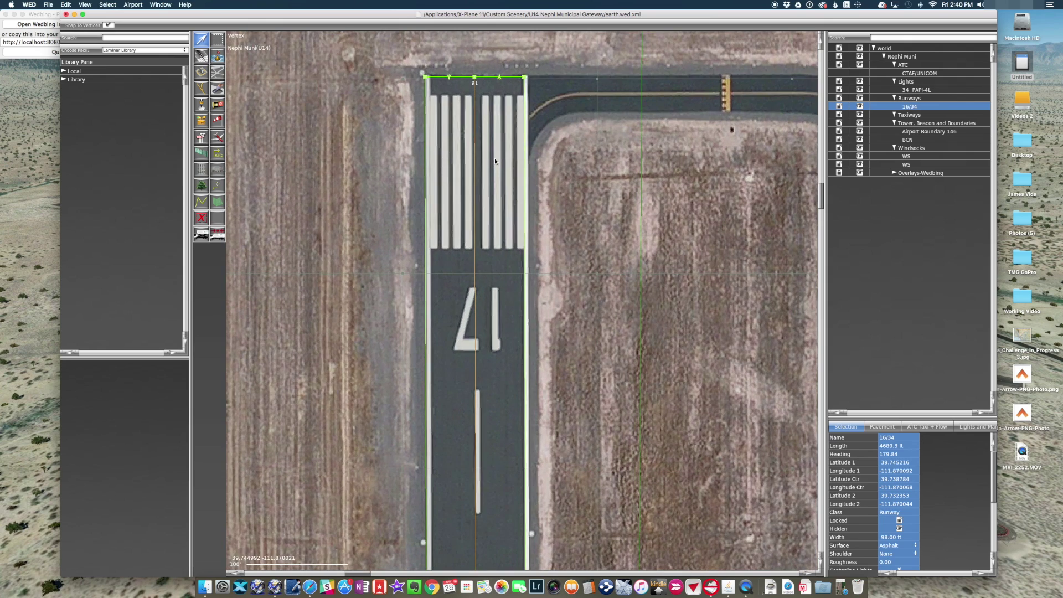
left_click(496, 159)
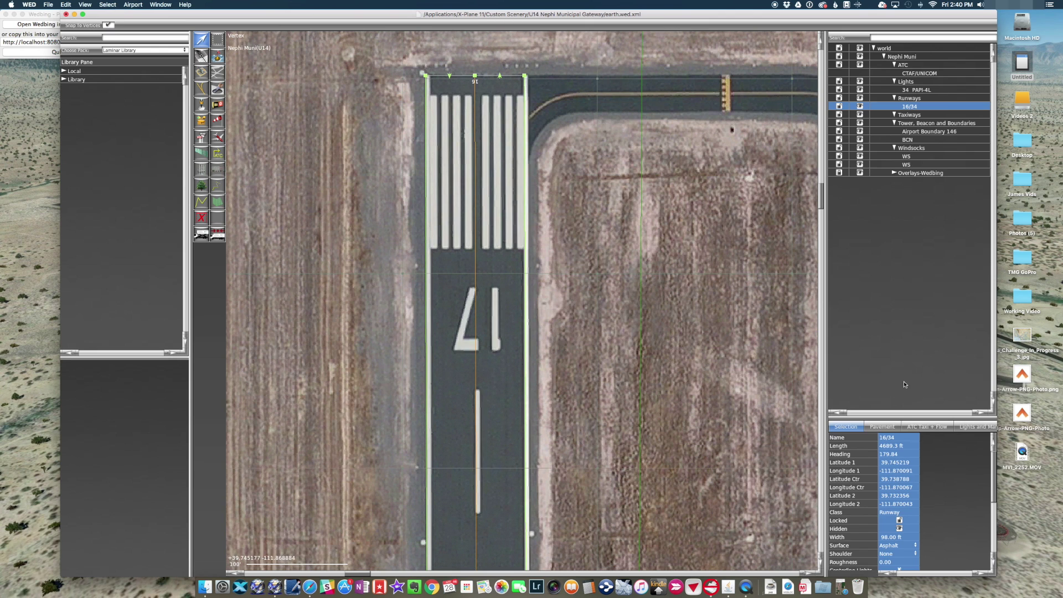
Enlarge the properties pane, set the runway width to 100 ft, and shift the north endpoint slightly east to centre it.
left_click_drag(901, 419, 880, 270)
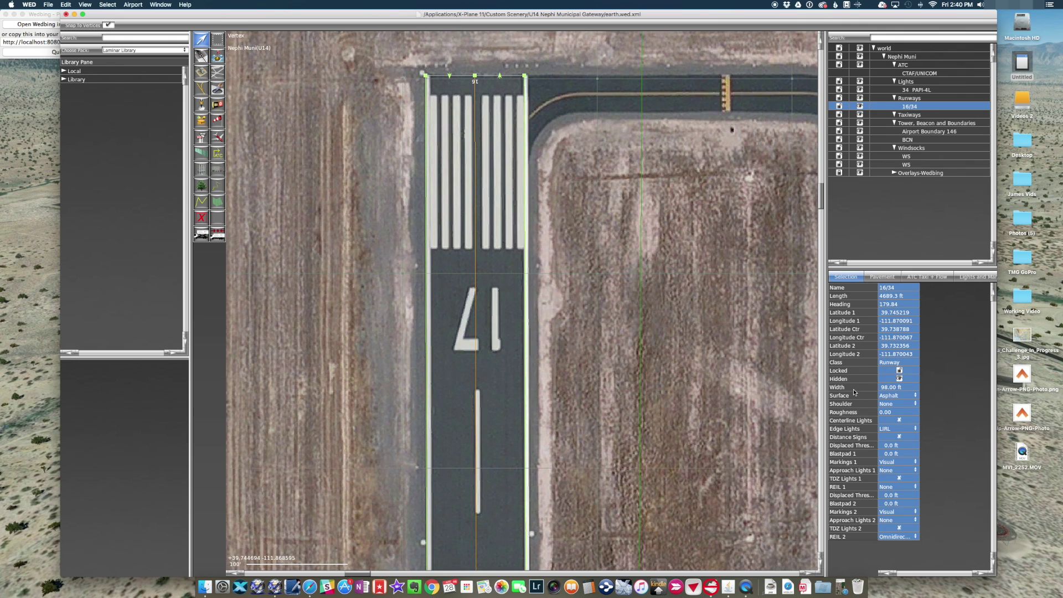
left_click(890, 389)
type("100")
key("Tab")
left_click_drag(475, 76, 477, 75)
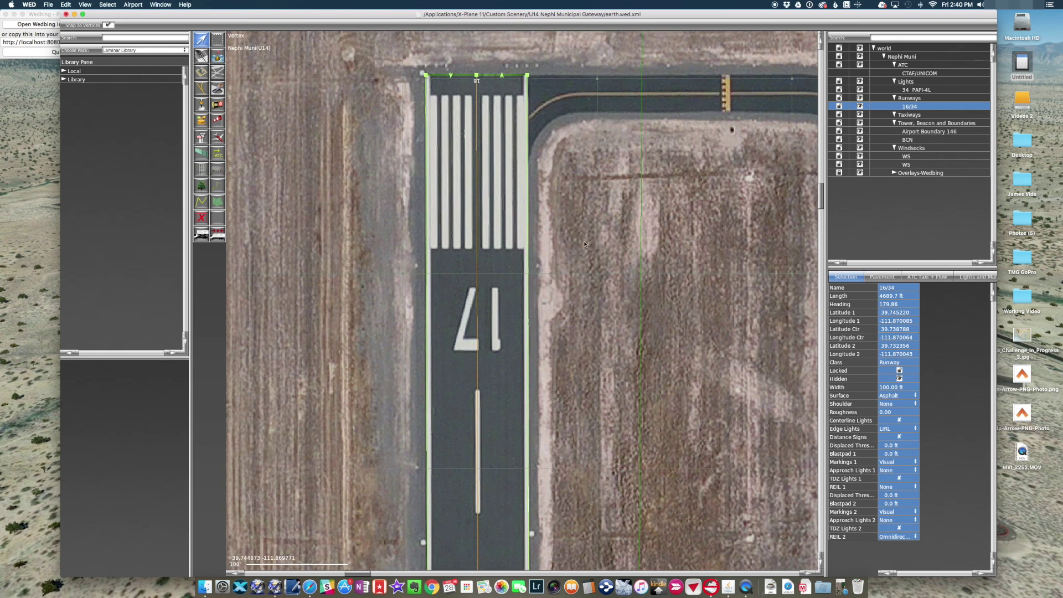
Extend the south end of runway 16/34 to the pavement edge by the 35 threshold and centre it on the imagery.
scroll(643, 274, "down", 10)
scroll(642, 275, "down", 3)
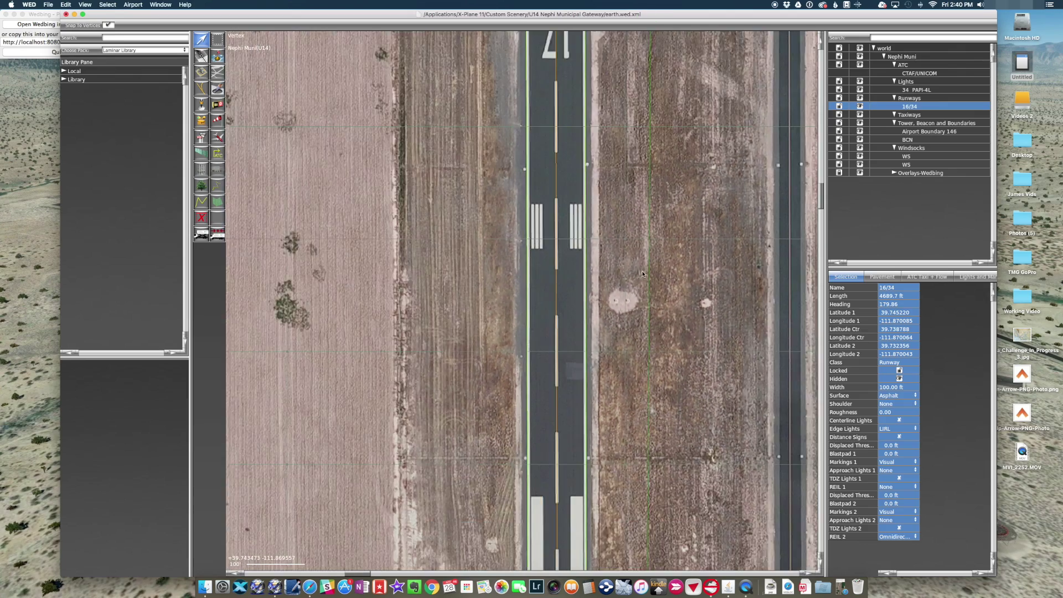
scroll(648, 477, "down", 5)
scroll(649, 477, "down", 10)
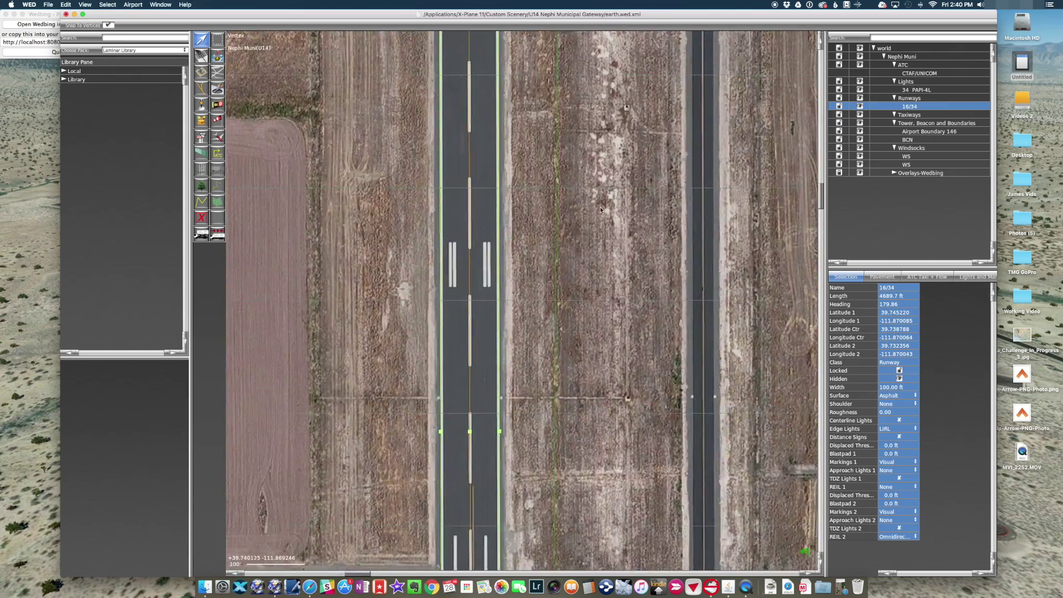
scroll(592, 56, "down", 8)
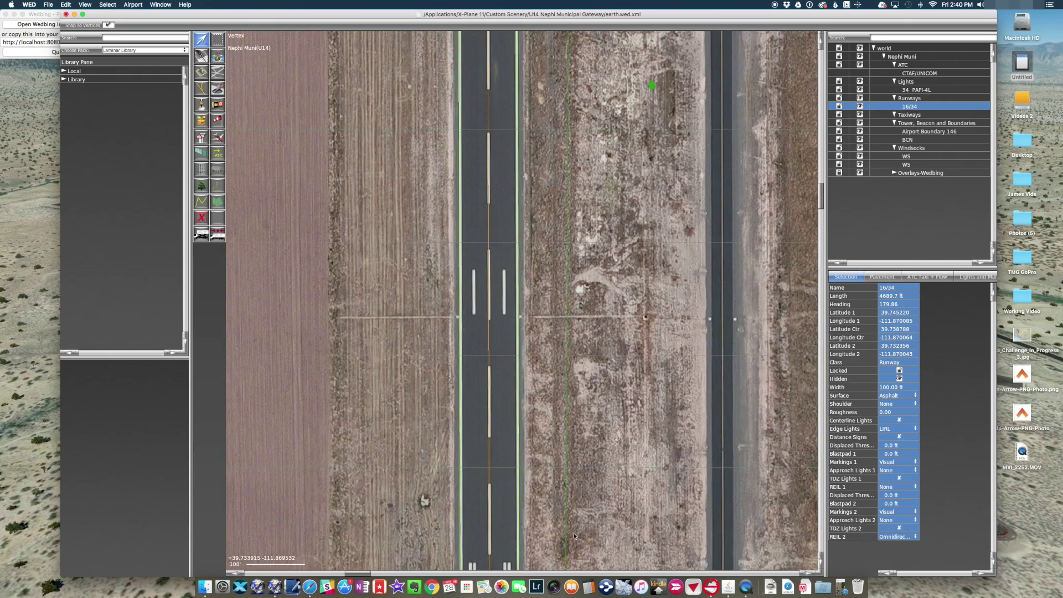
scroll(585, 127, "down", 8)
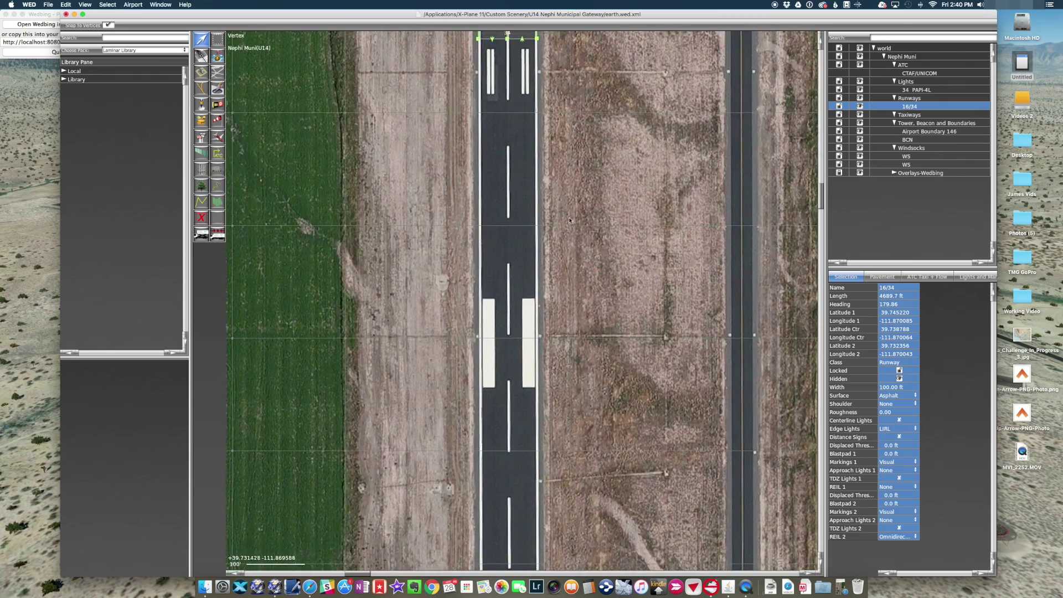
left_click_drag(508, 40, 510, 541)
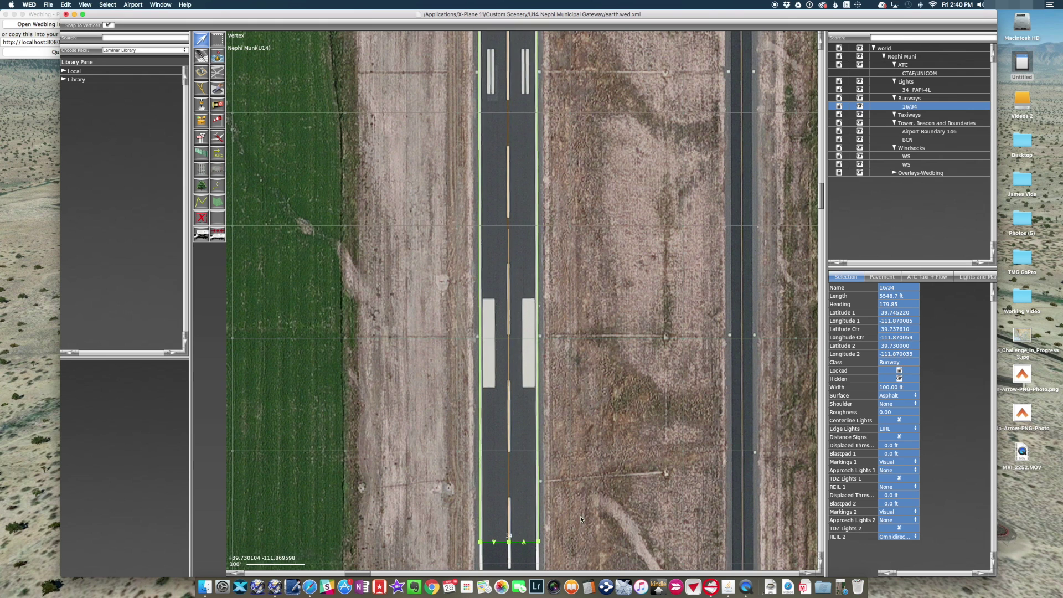
scroll(510, 498, "down", 10)
left_click_drag(518, 54, 521, 496)
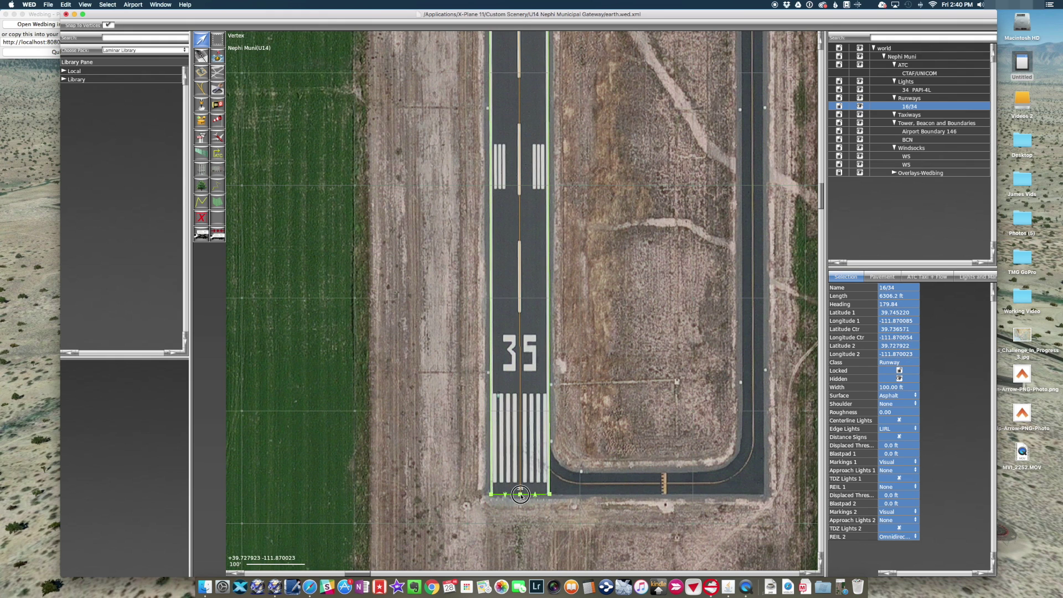
left_click_drag(520, 495, 520, 495)
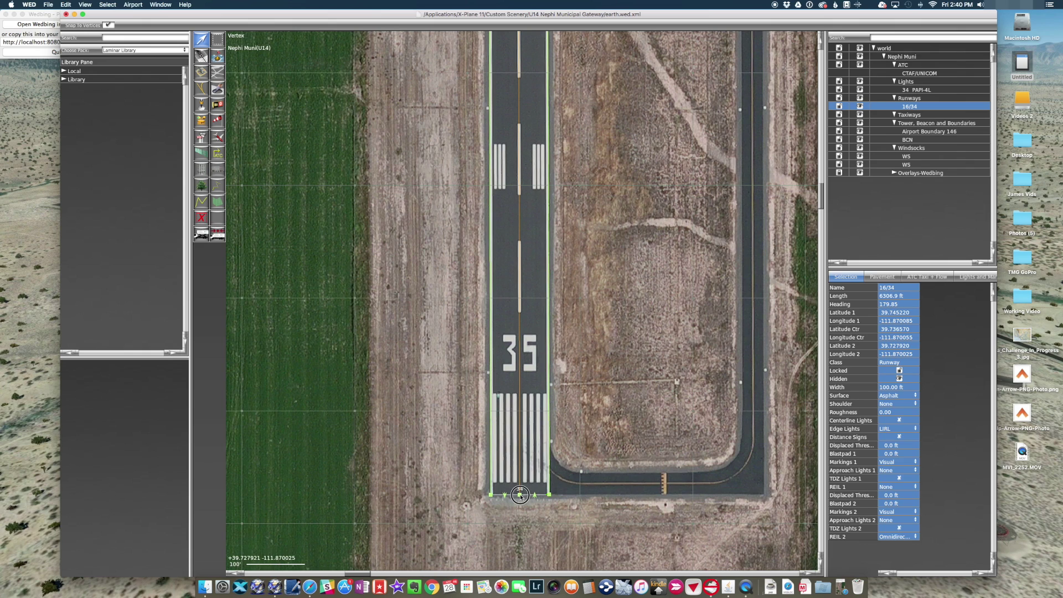
Narrow the WED window and rebalance its map and hierarchy panes to free desktop space for a browser beside it.
scroll(593, 254, "up", 5)
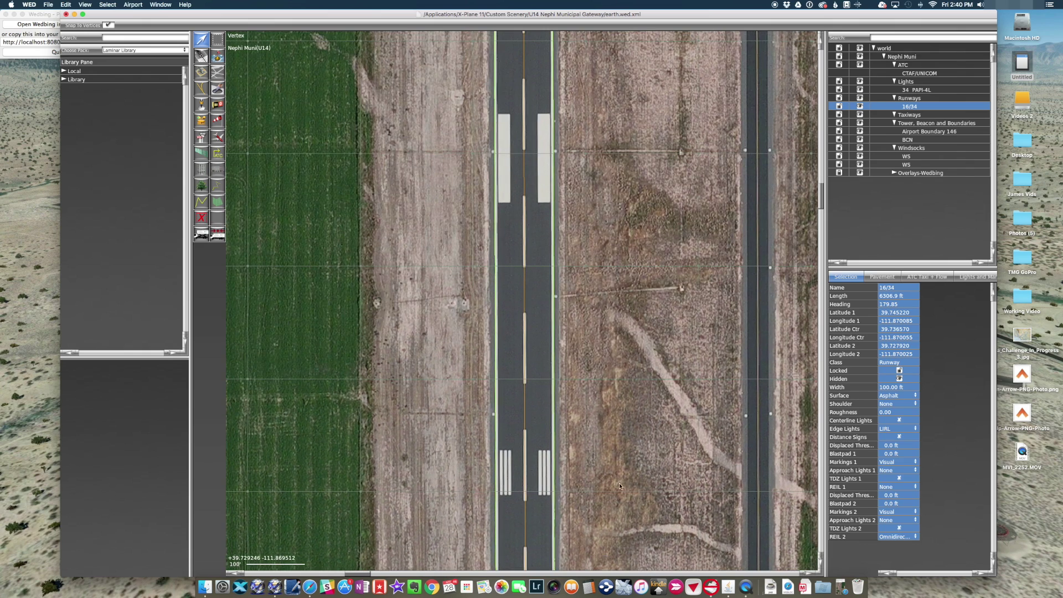
scroll(642, 320, "down", 5)
scroll(578, 291, "up", 2)
right_click_drag(580, 153, 590, 354)
right_click_drag(591, 194, 594, 207)
right_click_drag(593, 160, 576, 288)
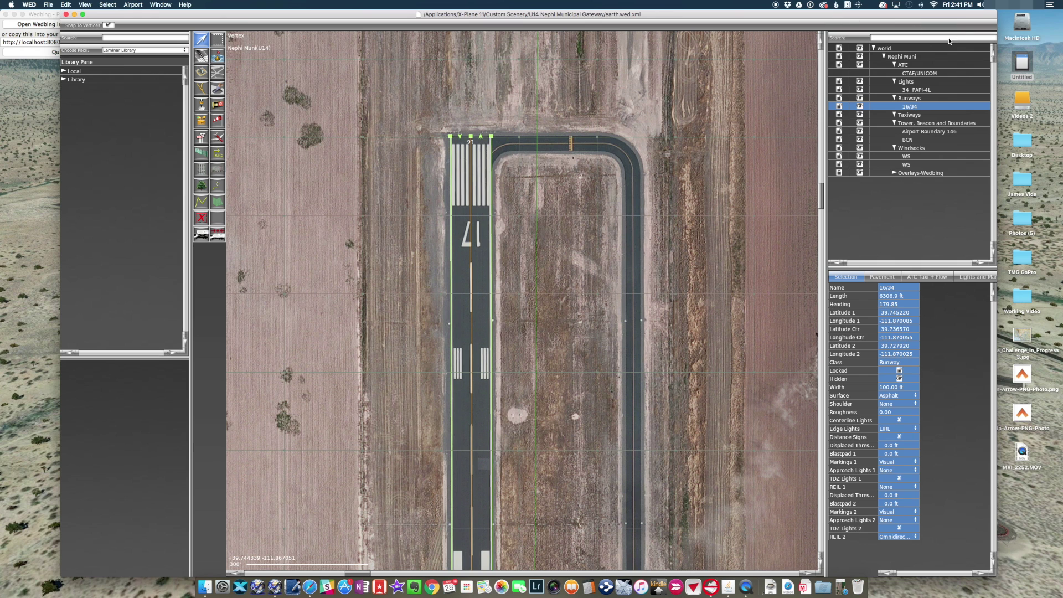
left_click_drag(828, 63, 618, 72)
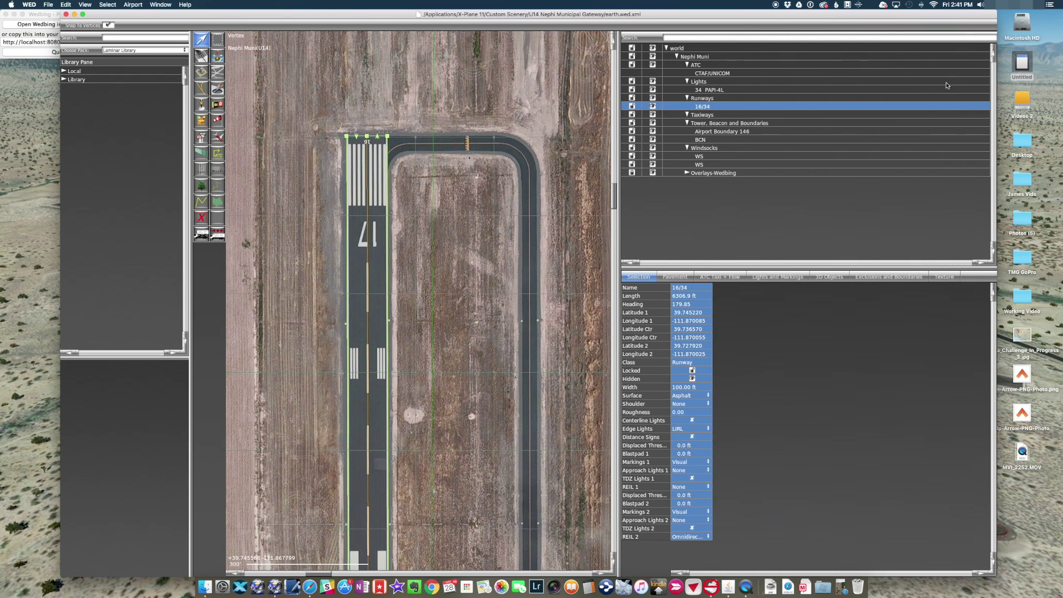
left_click_drag(1004, 84, 821, 117)
left_click_drag(441, 233, 596, 232)
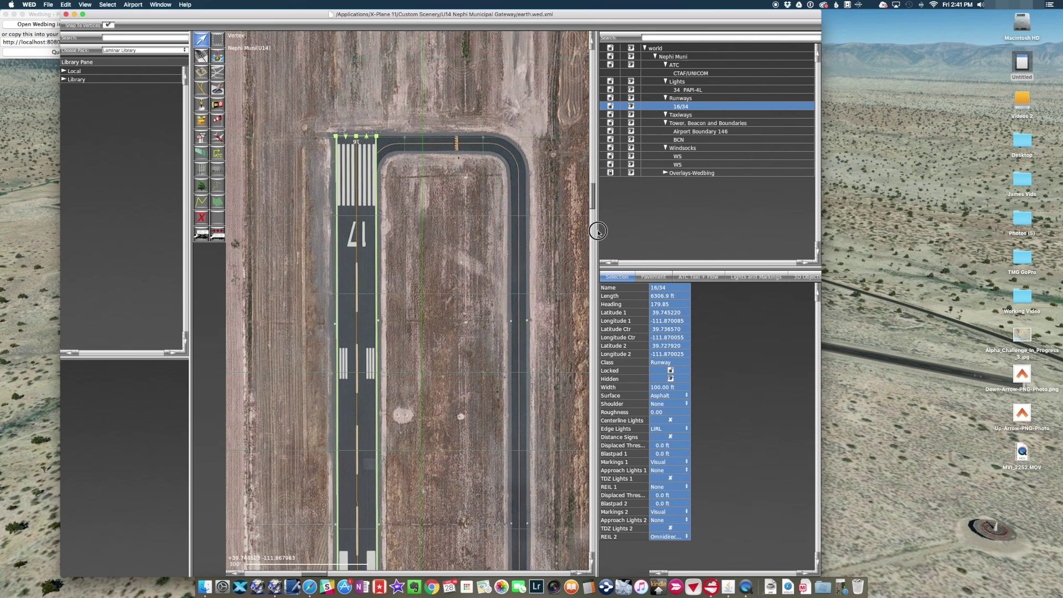
Switch to Safari, place the AirNav U14 page beside the WED window, and show its Runway 17/35 information.
left_click(309, 587)
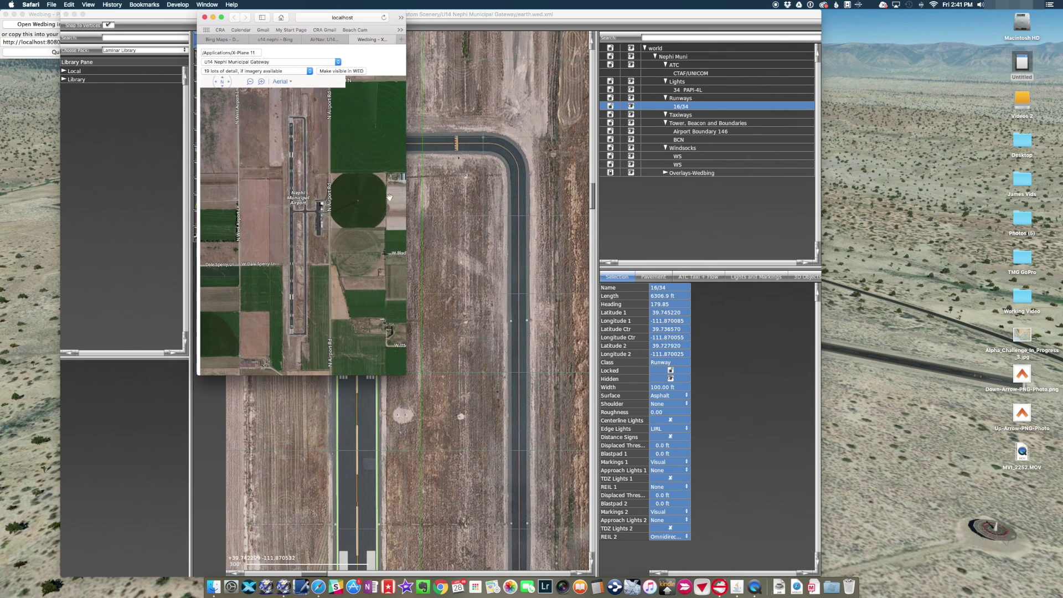
left_click_drag(405, 56, 517, 55)
left_click(410, 38)
left_click_drag(410, 39, 1040, 76)
scroll(945, 272, "down", 10)
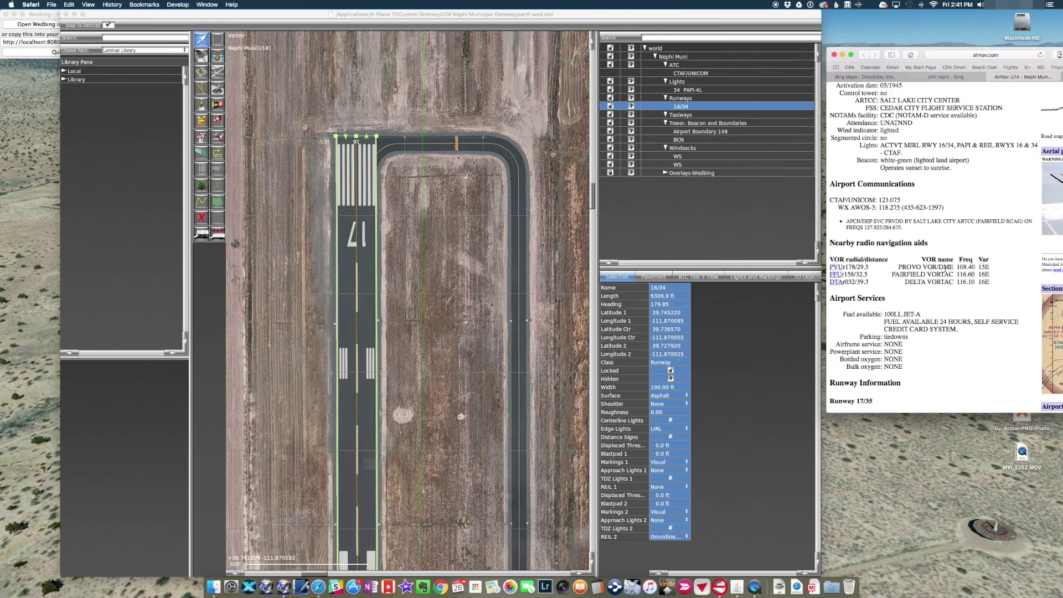
scroll(945, 268, "down", 5)
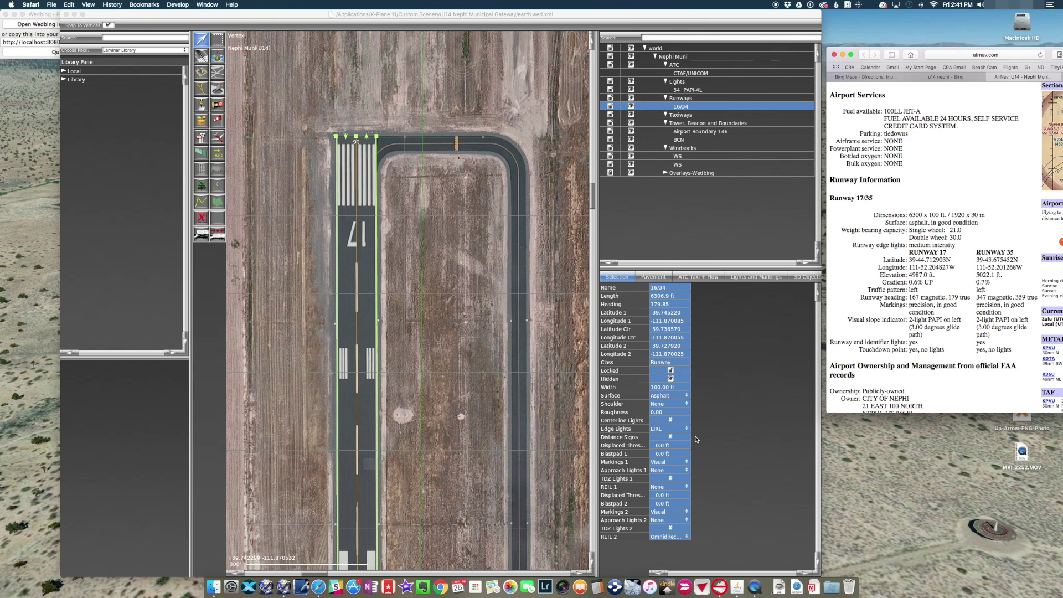
Switch back to WED, widen the property values column, and set runway 16/34's Markings 1 and Markings 2 to Precision (US).
left_click(695, 293)
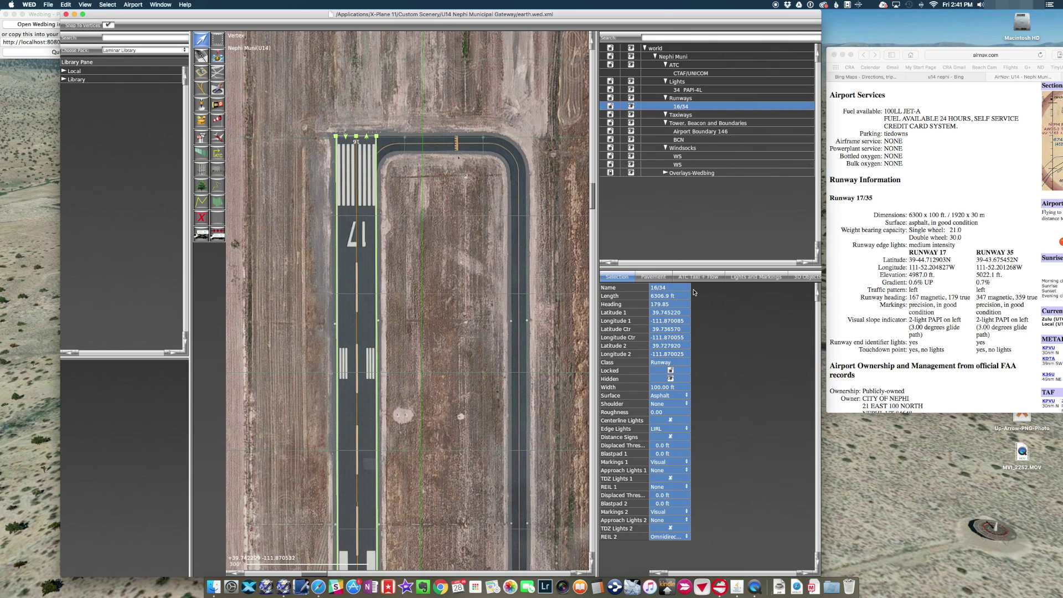
left_click_drag(691, 291, 738, 294)
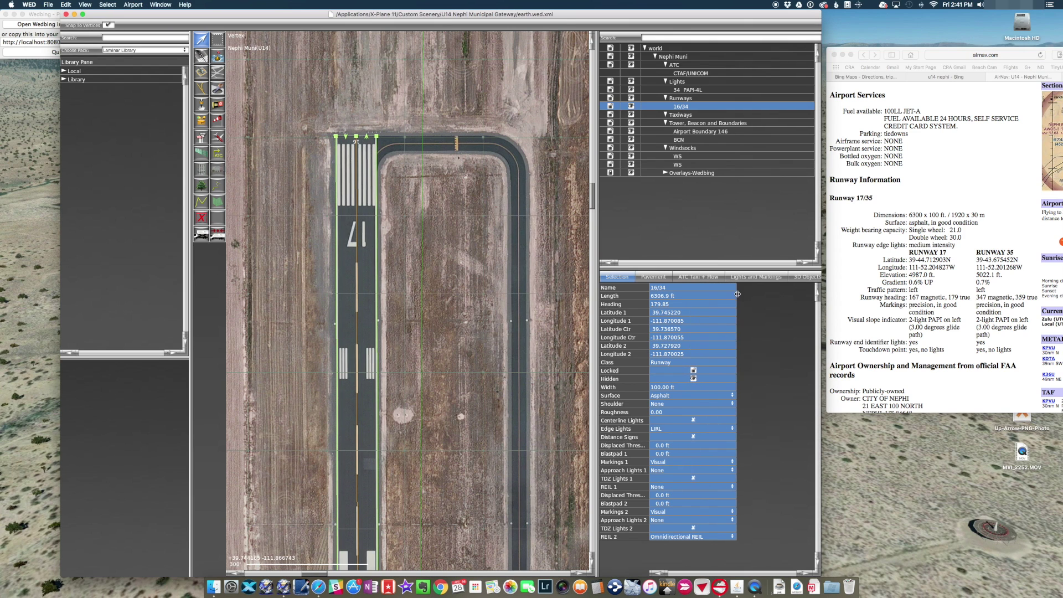
left_click(660, 462)
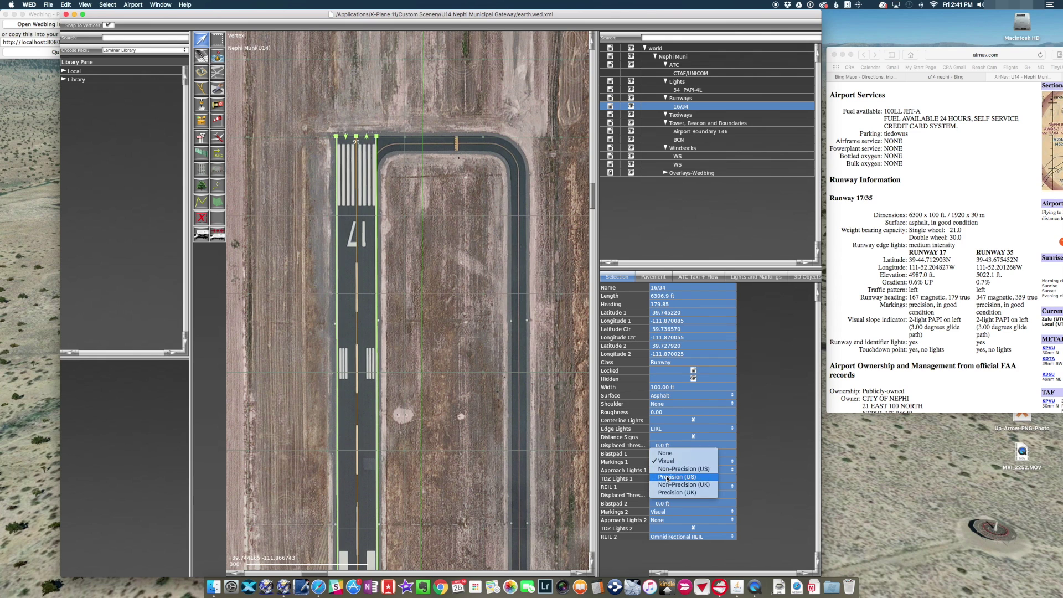
left_click(667, 478)
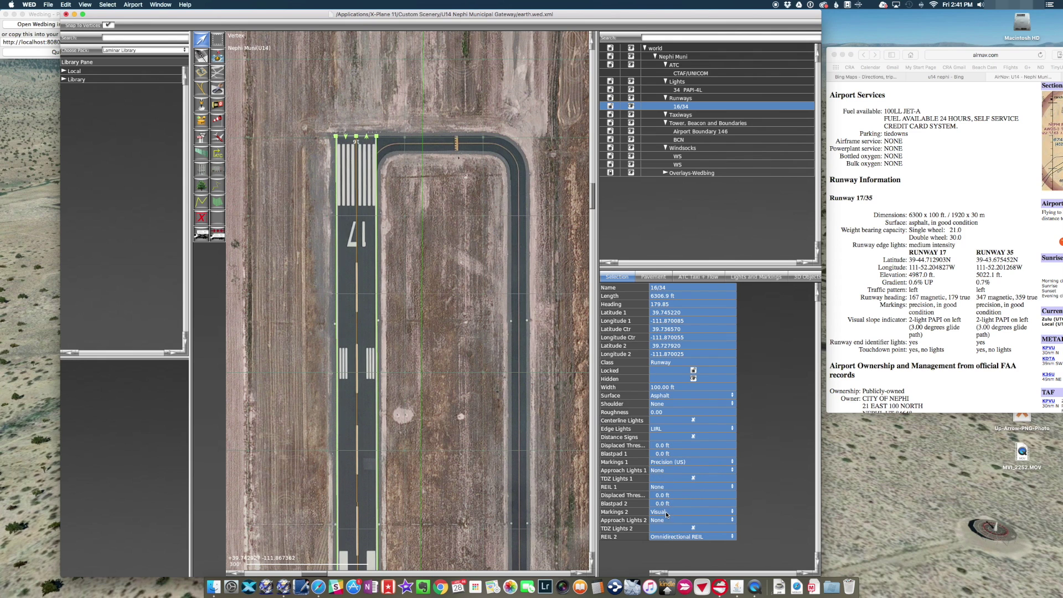
left_click(666, 514)
left_click(671, 529)
scroll(904, 331, "down", 1)
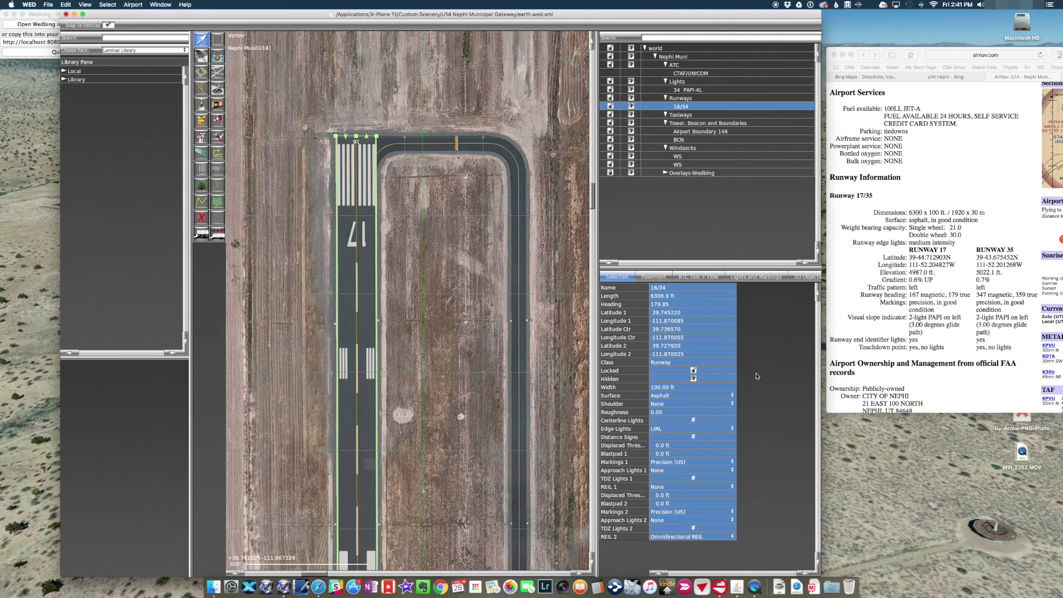
Set the runway's REIL 1 to Omnidirectional REIL and its edge lights to MIRL.
left_click(673, 488)
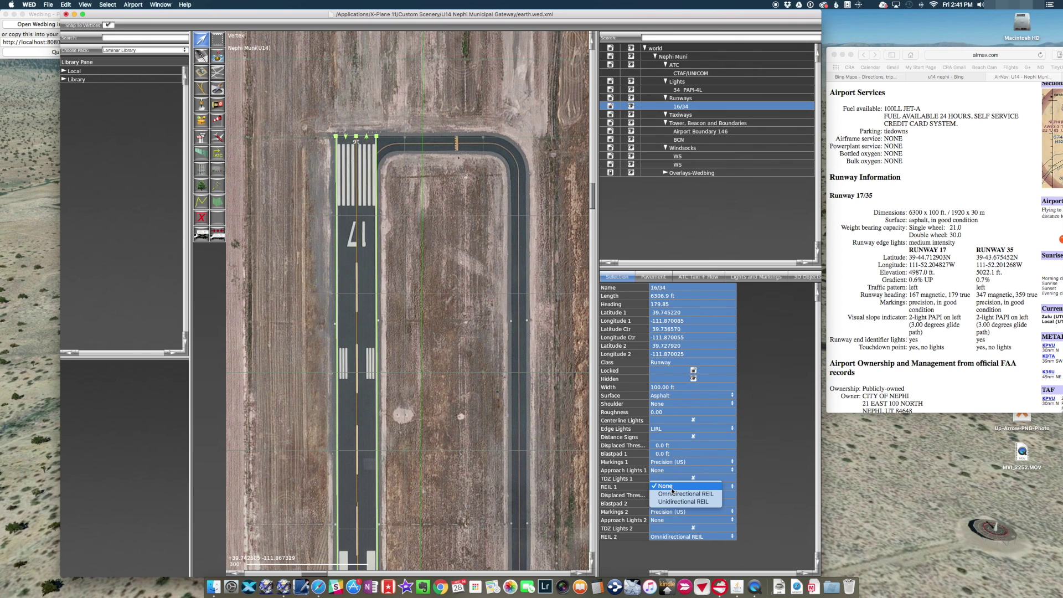
left_click(671, 494)
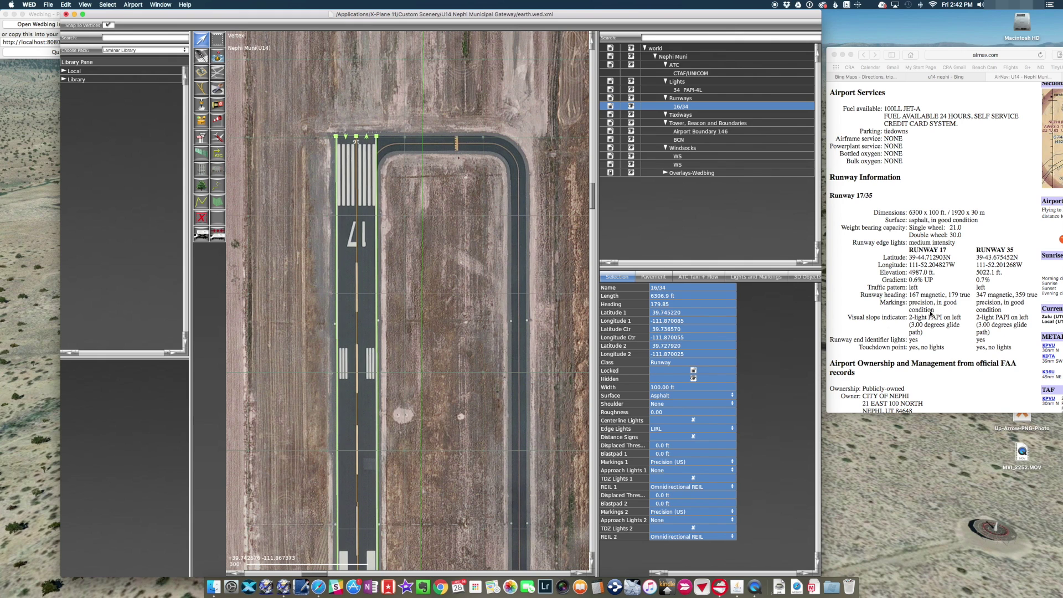
left_click(671, 428)
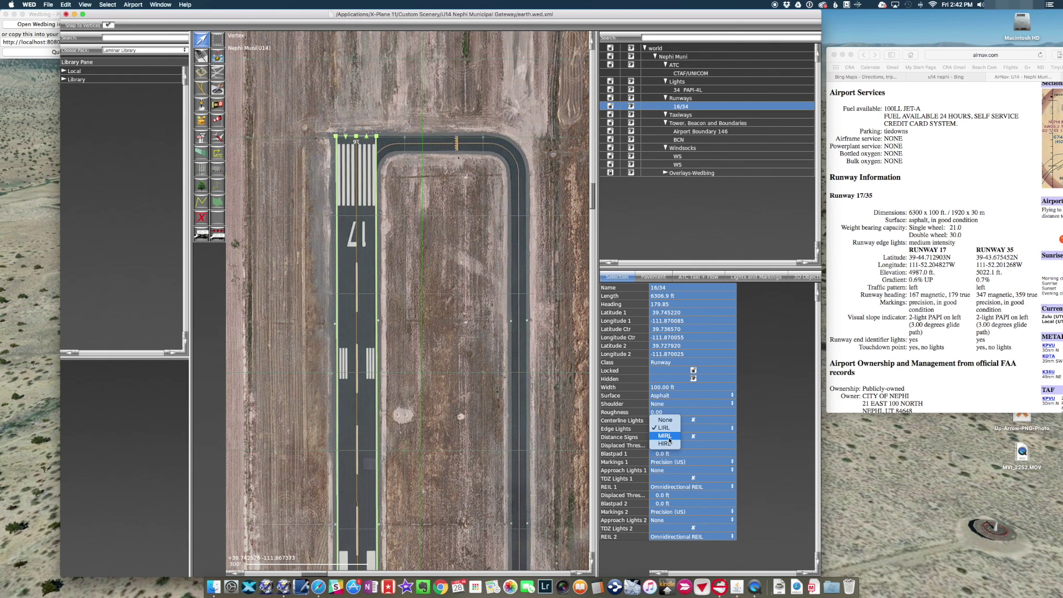
left_click(670, 437)
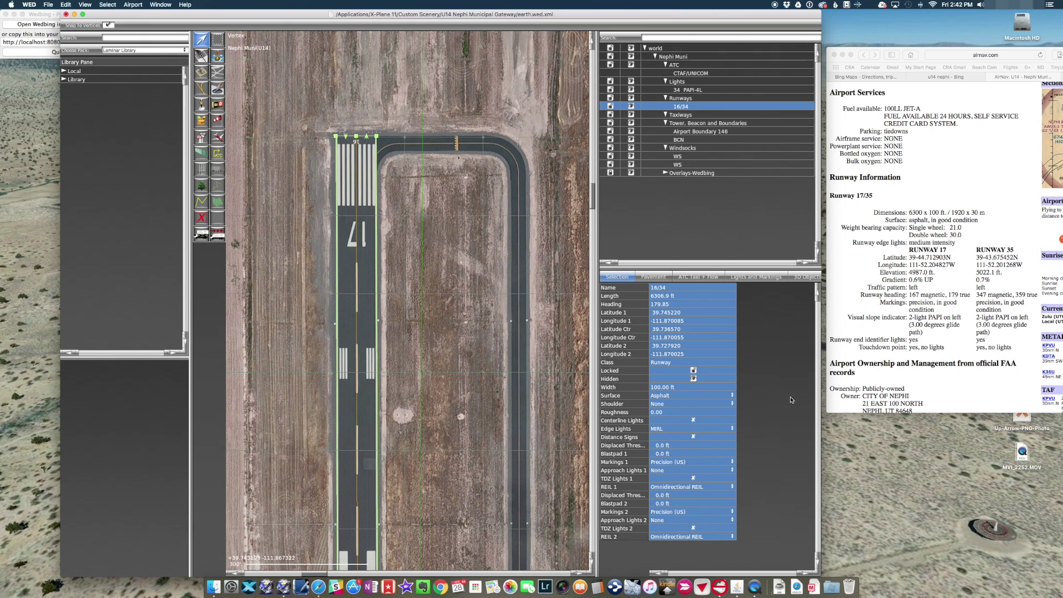
Set the surface roughness of runway 16/34 to 0.20.
left_click(692, 413)
type(".2")
key("Tab")
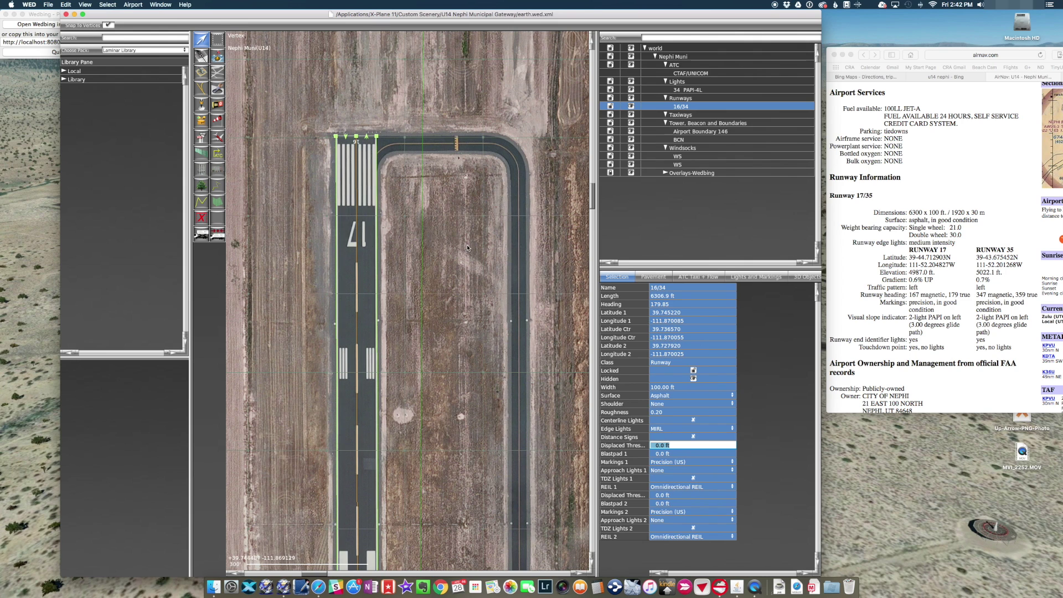
Lock runway 16/34 in the hierarchy so it cannot be moved while the taxiways are traced.
scroll(471, 303, "down", 5)
right_click_drag(549, 518, 516, 301)
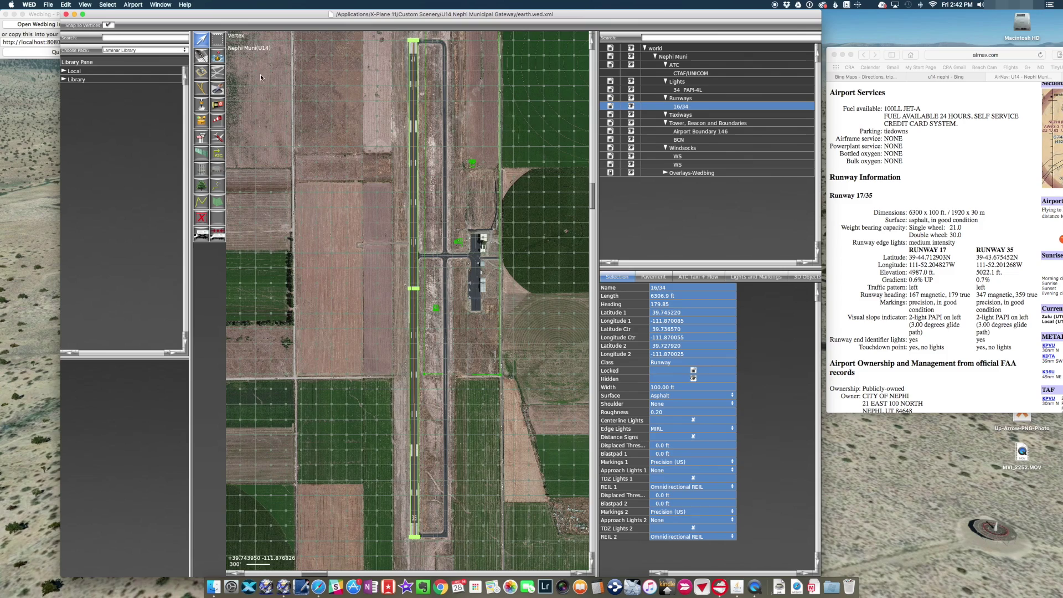
scroll(261, 78, "up", 3)
scroll(405, 113, "down", 5)
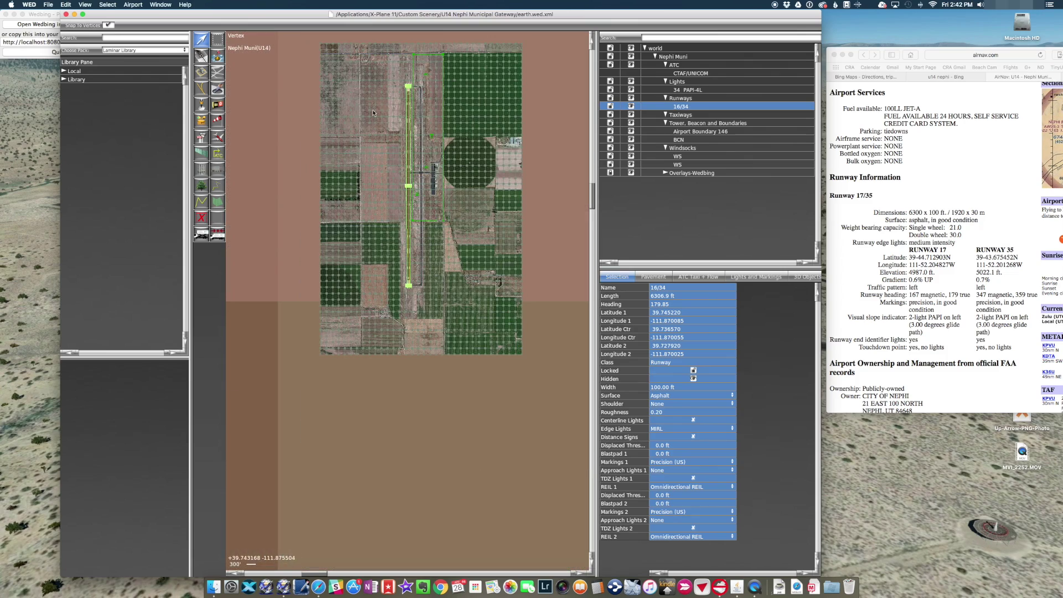
scroll(410, 110, "up", 4)
scroll(424, 109, "down", 2)
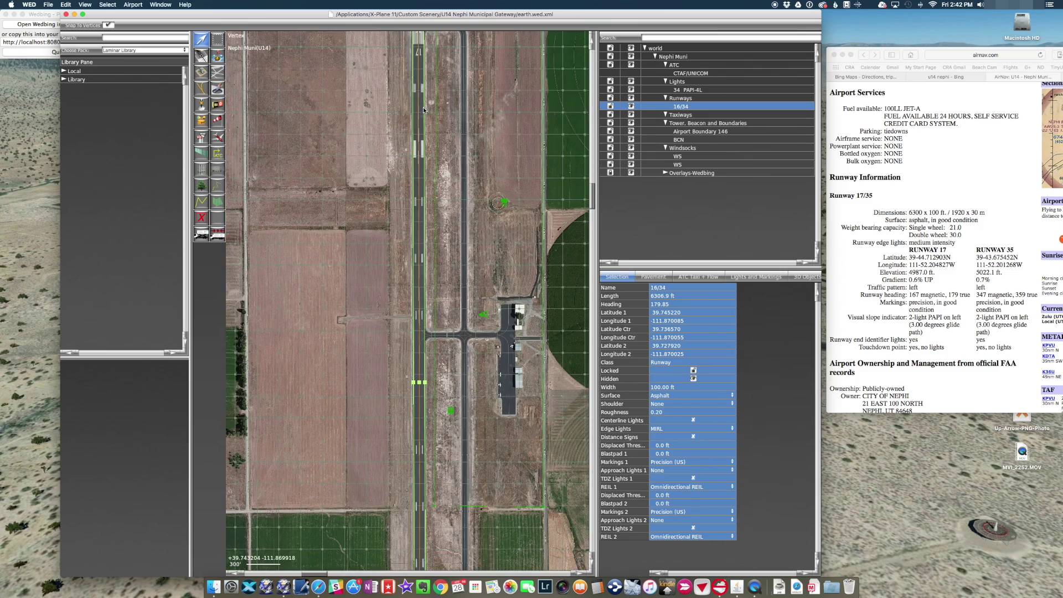
scroll(437, 103, "down", 1)
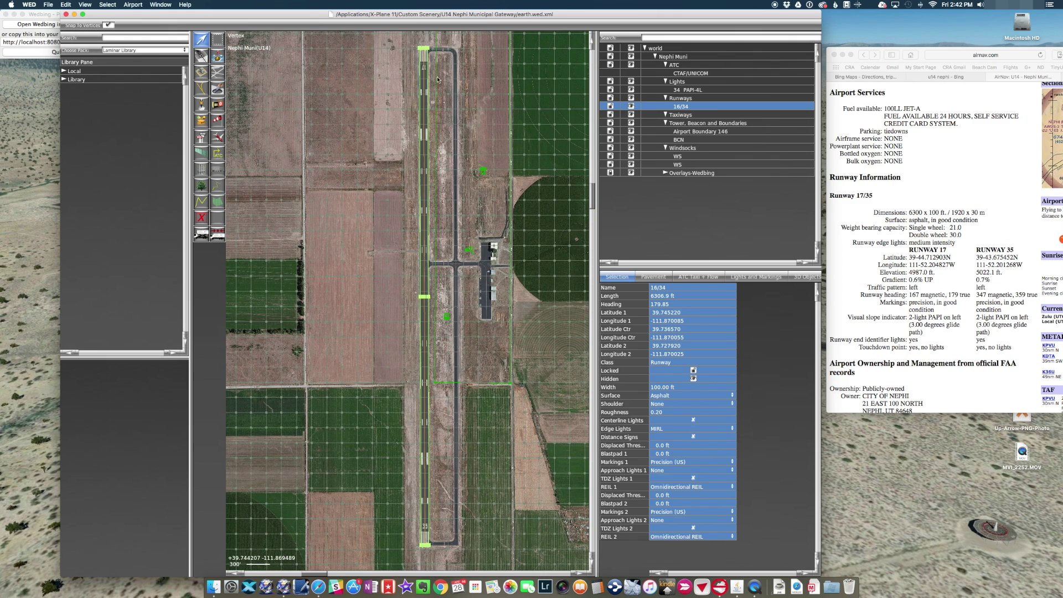
left_click(437, 79)
scroll(498, 95, "down", 1)
scroll(553, 106, "up", 1)
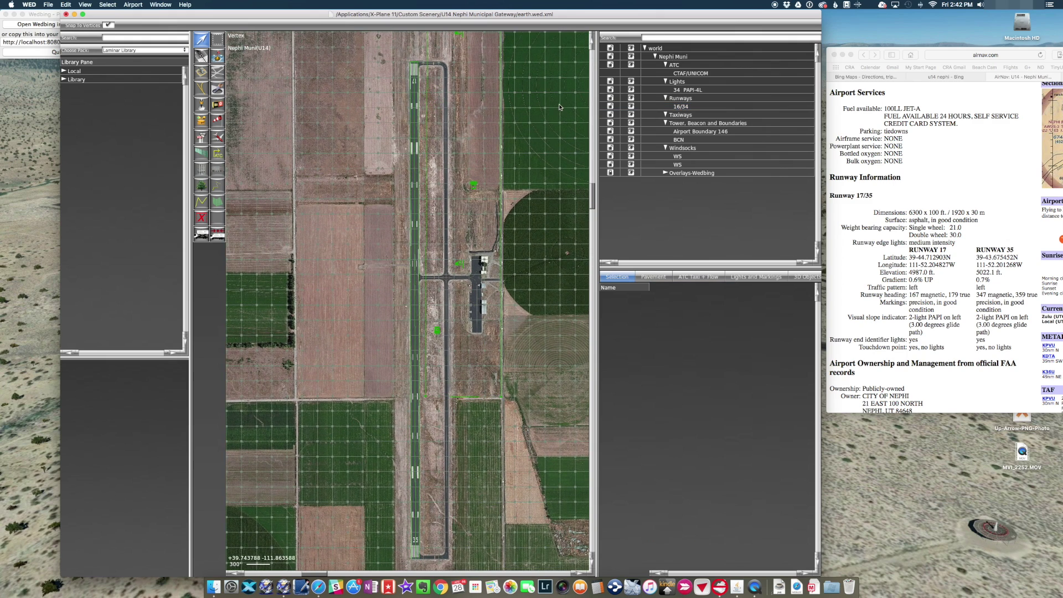
left_click(418, 133)
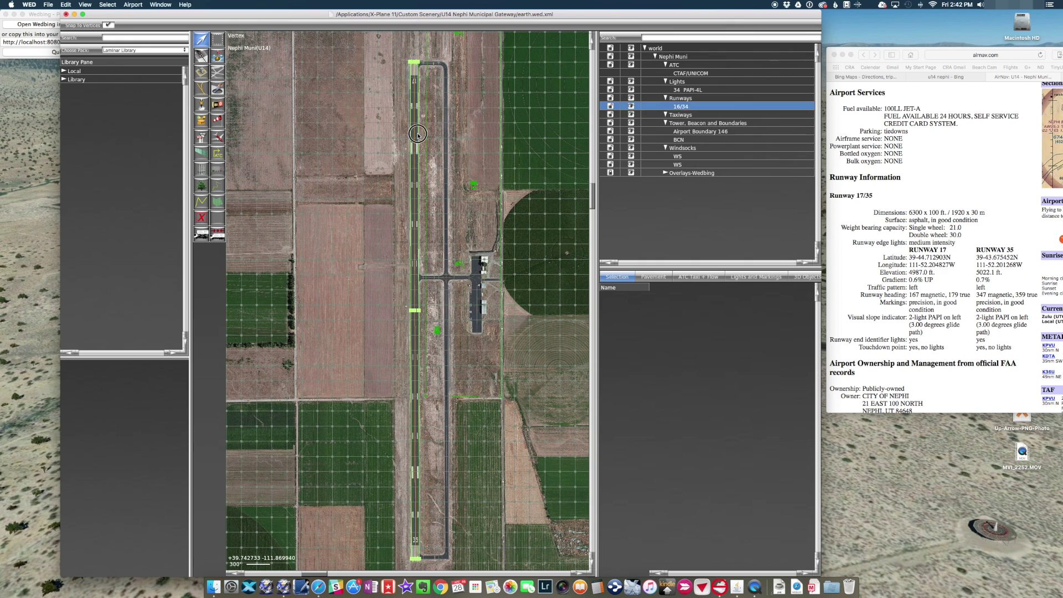
left_click(611, 106)
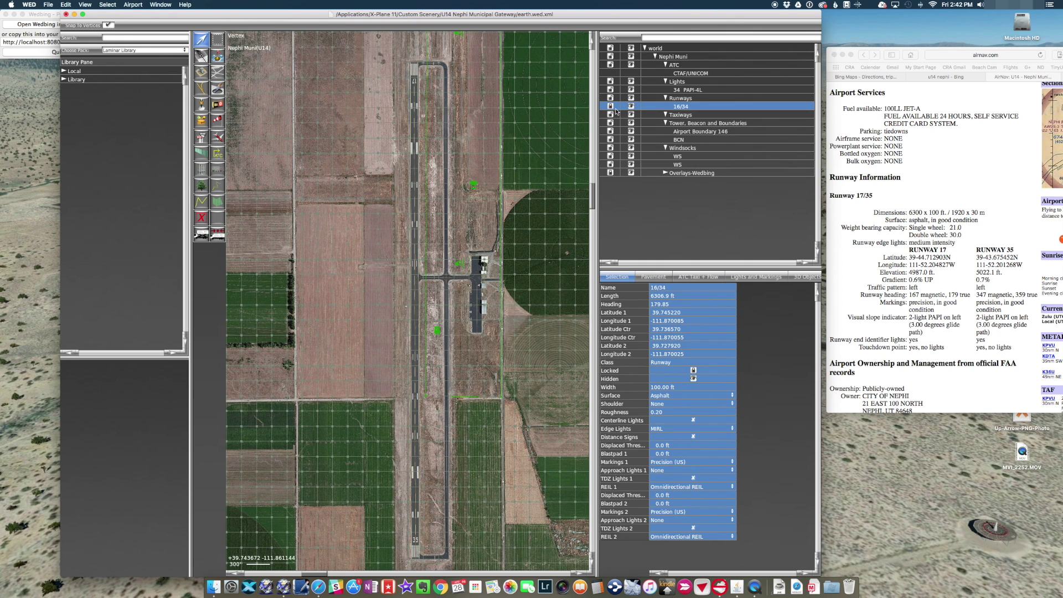
Start an asphalt taxiway polygon with roughness 0.20, tracing from the runway's north end along the parallel taxiway to the apron connector.
left_click(217, 72)
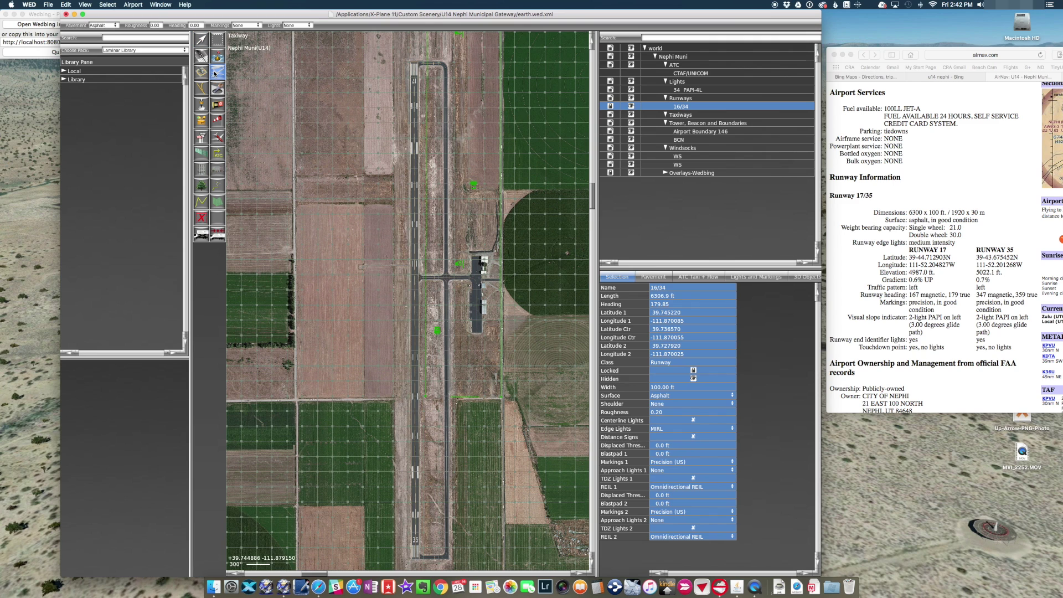
left_click(108, 25)
left_click(108, 24)
left_click(194, 26)
left_click(417, 63)
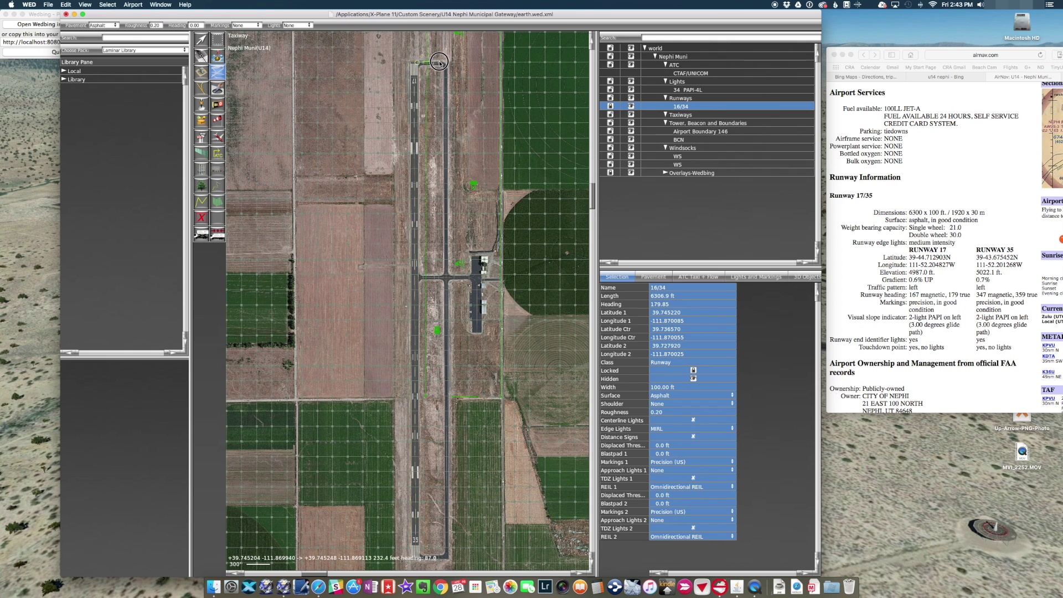
left_click_drag(448, 78, 447, 94)
left_click(453, 276)
left_click(469, 276)
Continue the taxiway polygon around the apron's outline and back along the south edge of the connector taxiway.
left_click(471, 271)
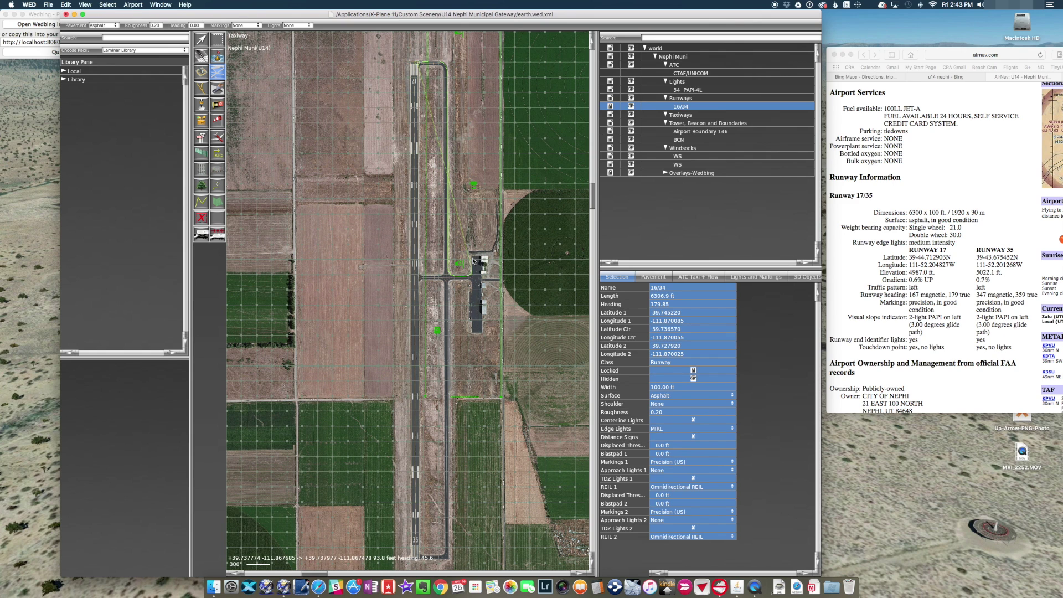
left_click(472, 259)
left_click(482, 260)
left_click(482, 335)
left_click(474, 336)
left_click(473, 324)
left_click(472, 291)
left_click(465, 282)
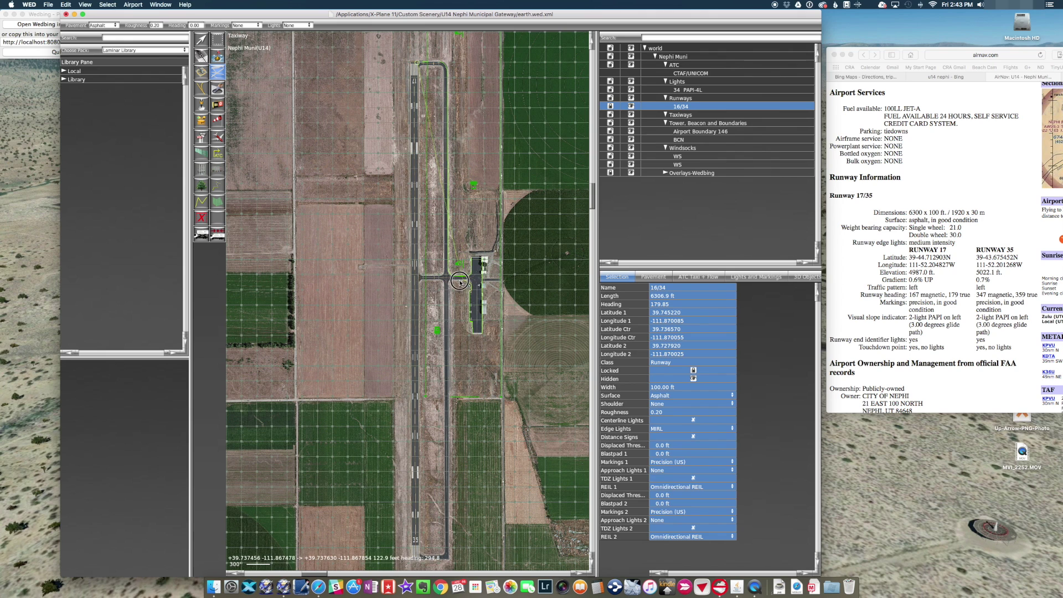
Trace the polygon down the parallel taxiway's outer edge to the runway's south end and finish the taxiway shape.
left_click(447, 282)
left_click(448, 302)
left_click(447, 560)
left_click(447, 561)
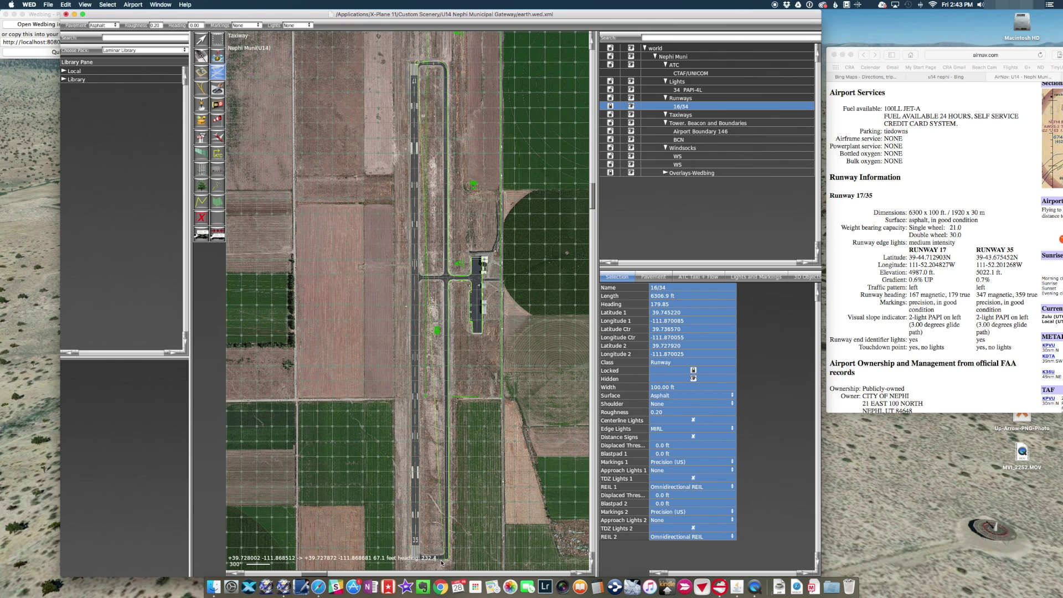
left_click(418, 562)
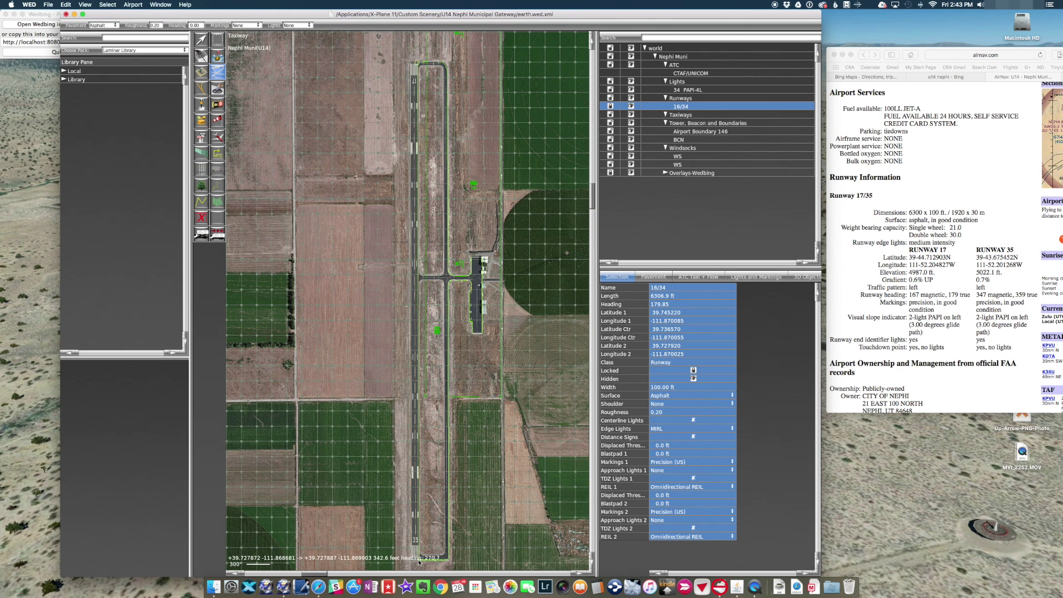
key("Return")
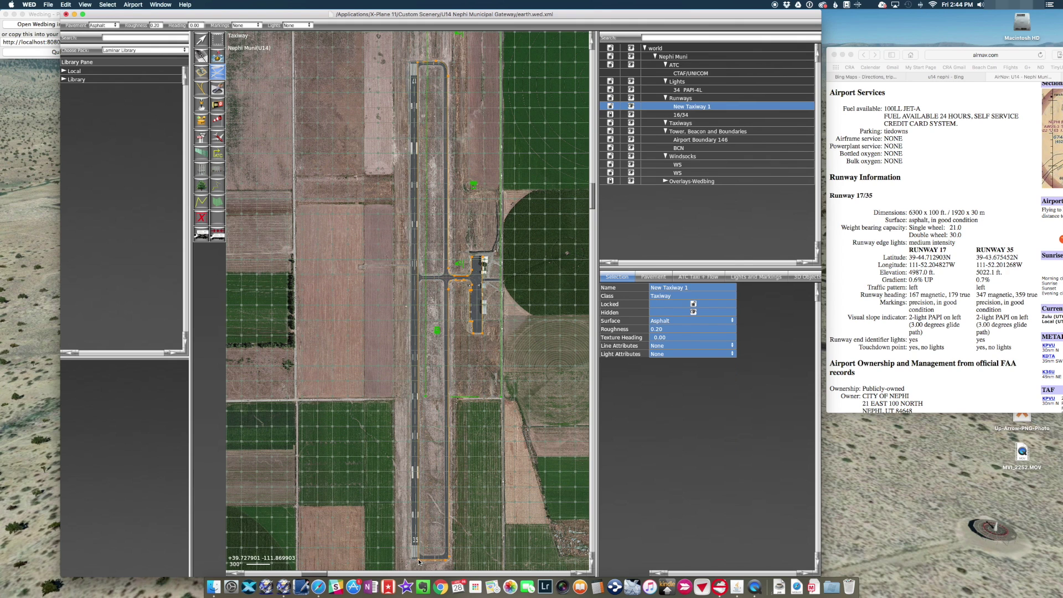
Preview the new taxiway with Pavement Transparency at Solid, then set the transparency to 50%.
left_click(72, 4)
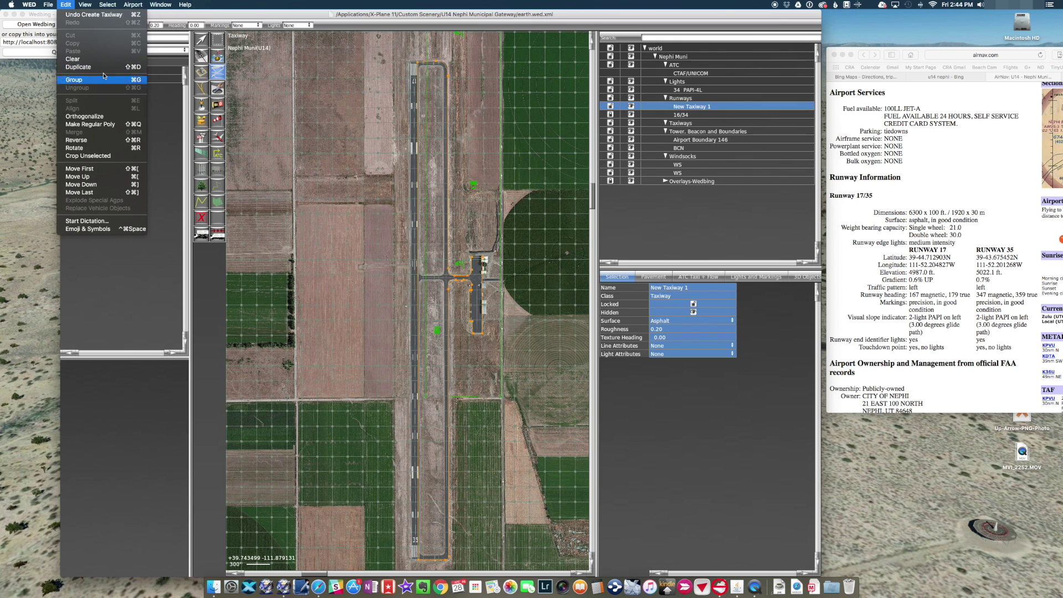
mouse_move(87, 5)
mouse_move(138, 79)
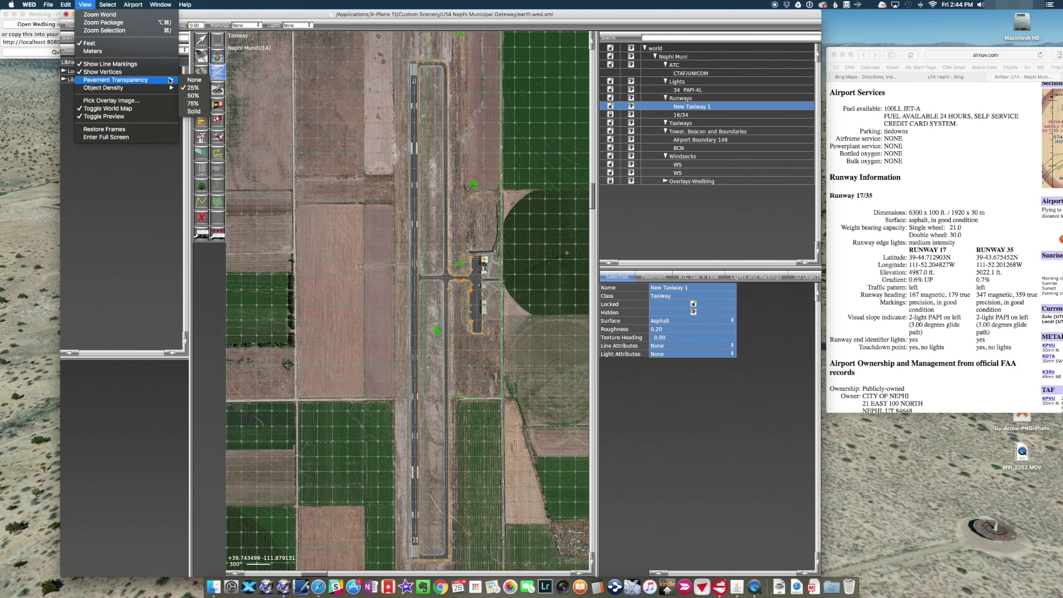
left_click(195, 112)
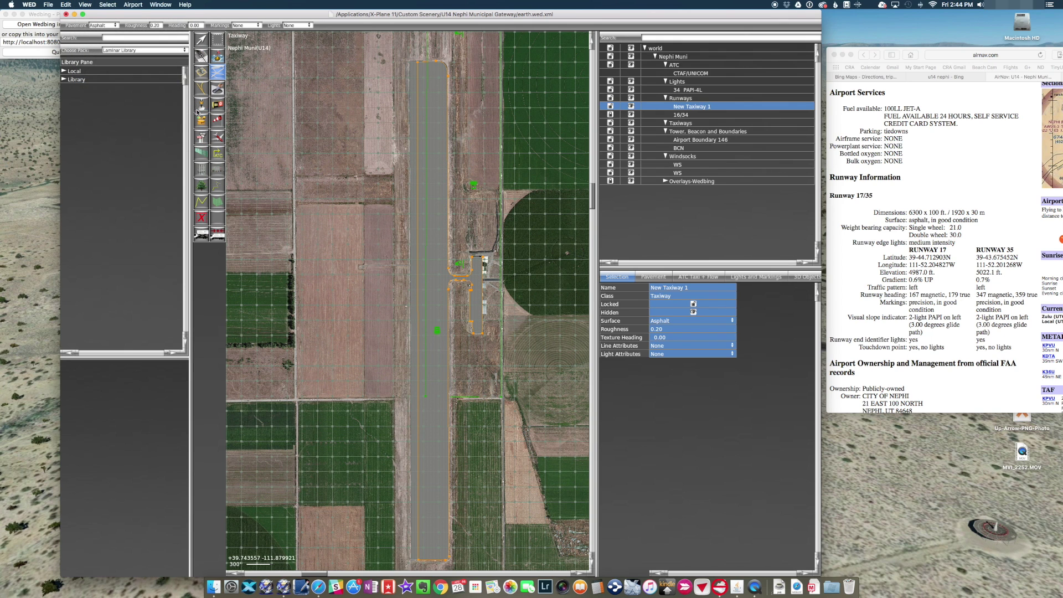
left_click(89, 8)
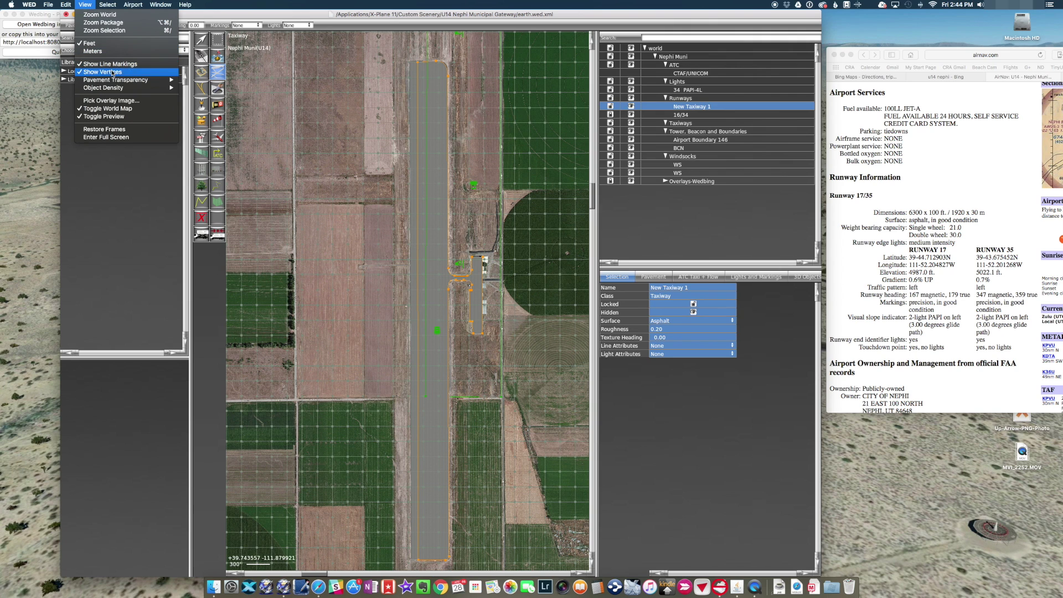
mouse_move(159, 82)
left_click(193, 96)
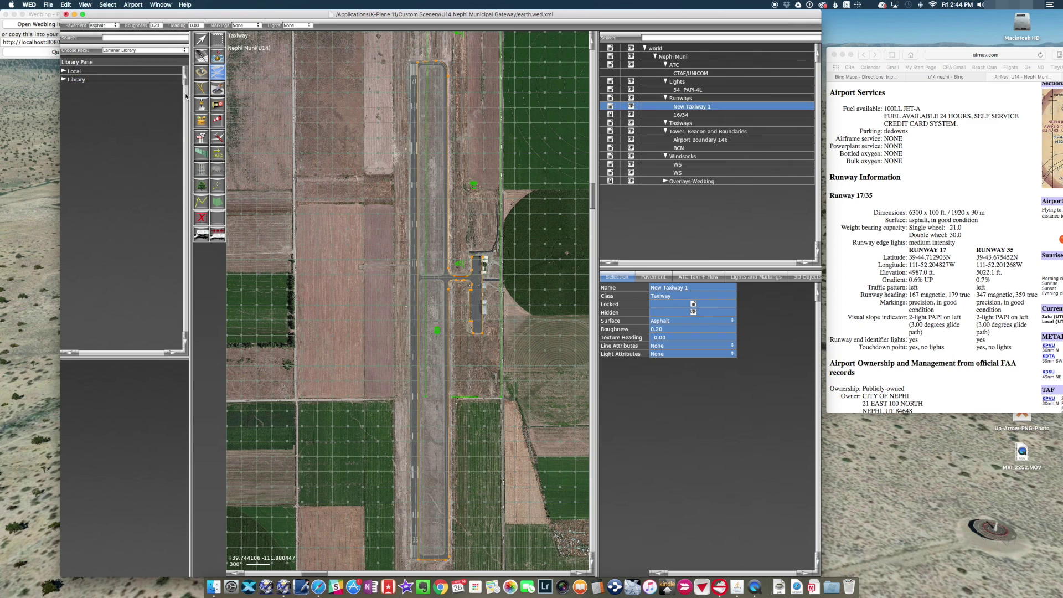
Cut a curved-corner hole in the taxiway polygon around the grass between runway and parallel taxiway, north of the connector.
scroll(430, 72, "up", 5)
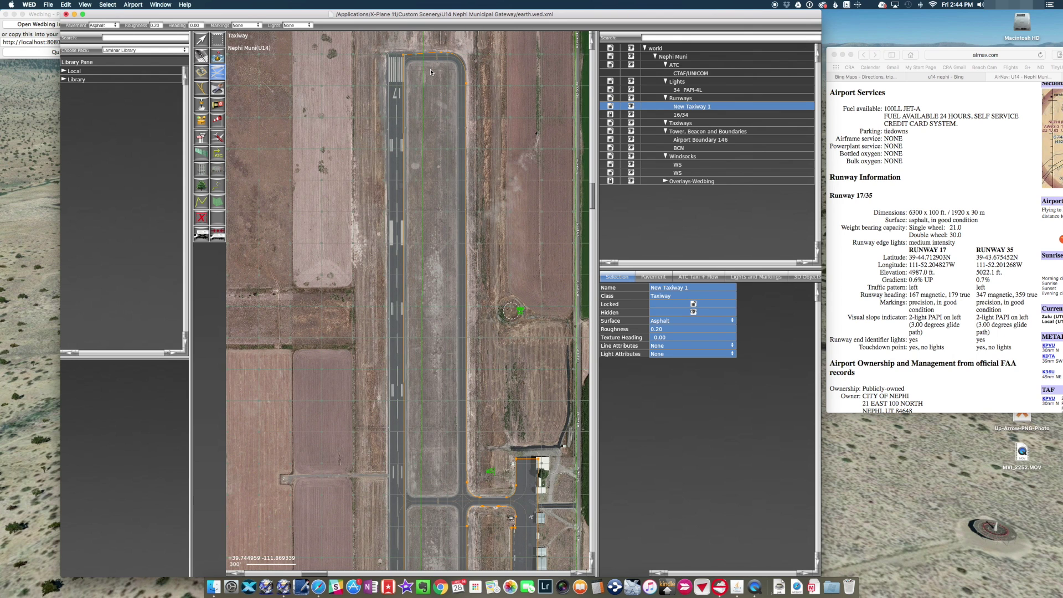
left_click(219, 89)
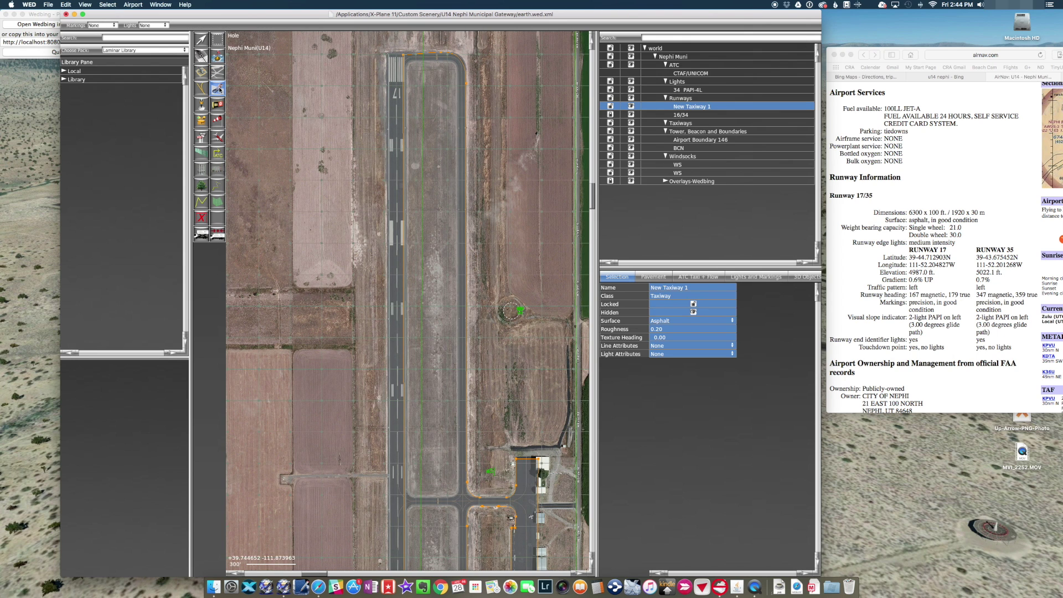
left_click(415, 61)
left_click(447, 60)
left_click_drag(459, 77, 460, 97)
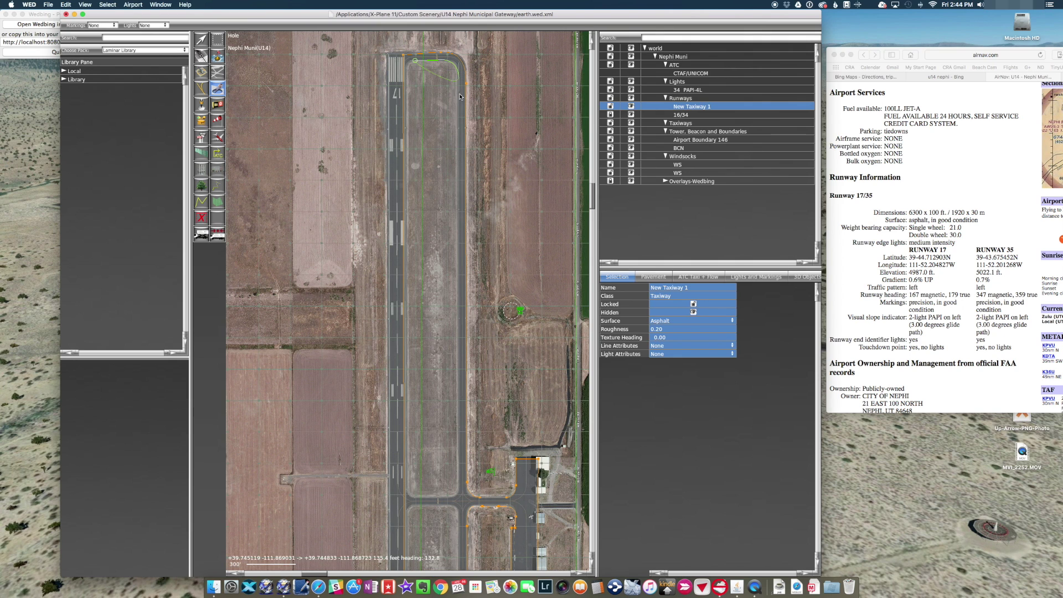
left_click(459, 479)
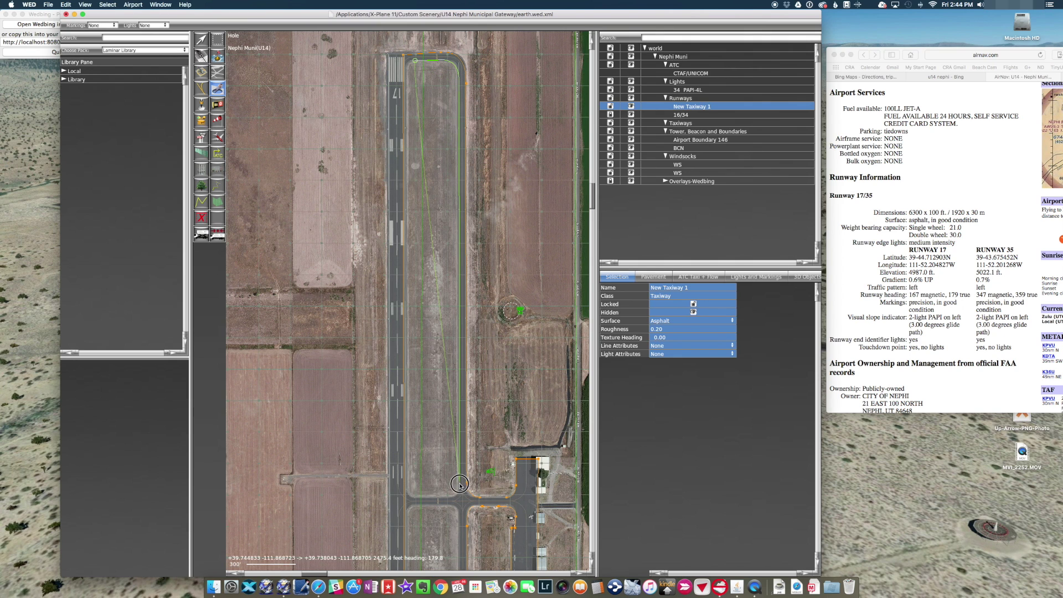
left_click_drag(449, 500, 420, 501)
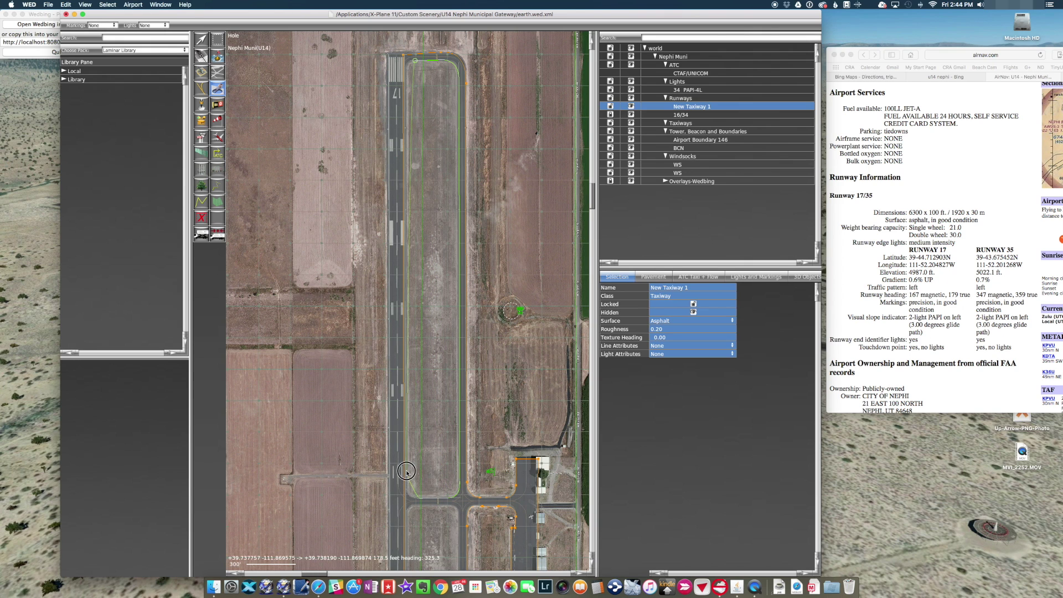
left_click(405, 442)
left_click(406, 65)
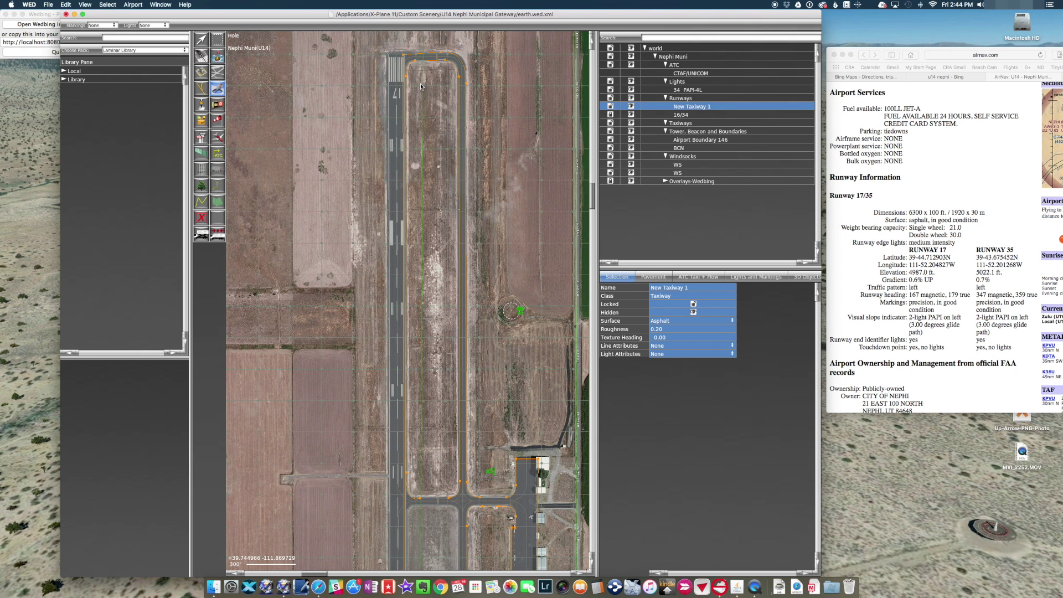
Cut a second hole in the taxiway polygon around the grass infield between runway and parallel taxiway, south of the connector.
right_click_drag(523, 464, 488, 37)
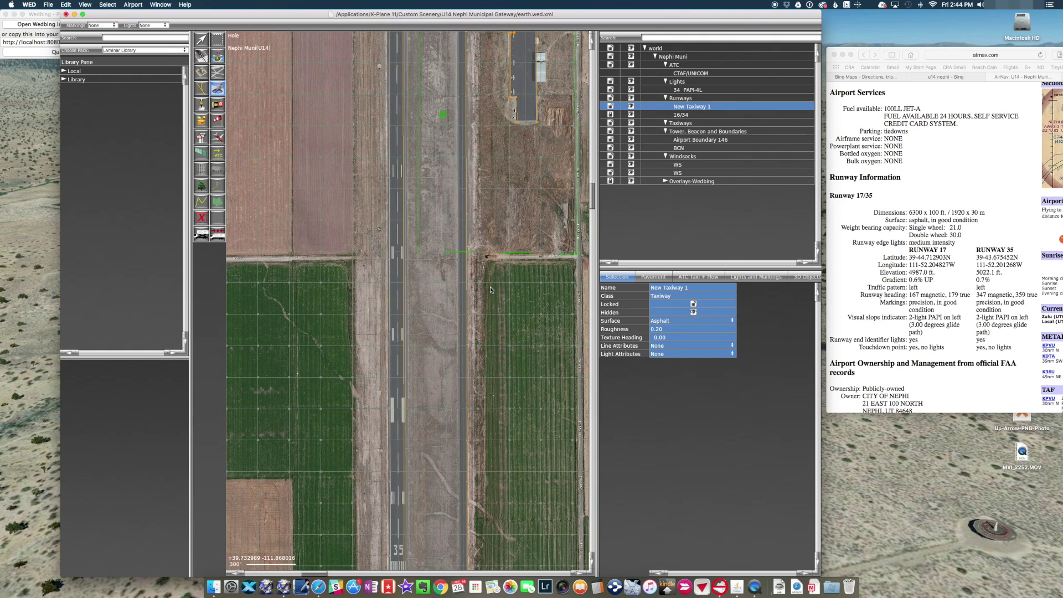
scroll(490, 289, "down", 4)
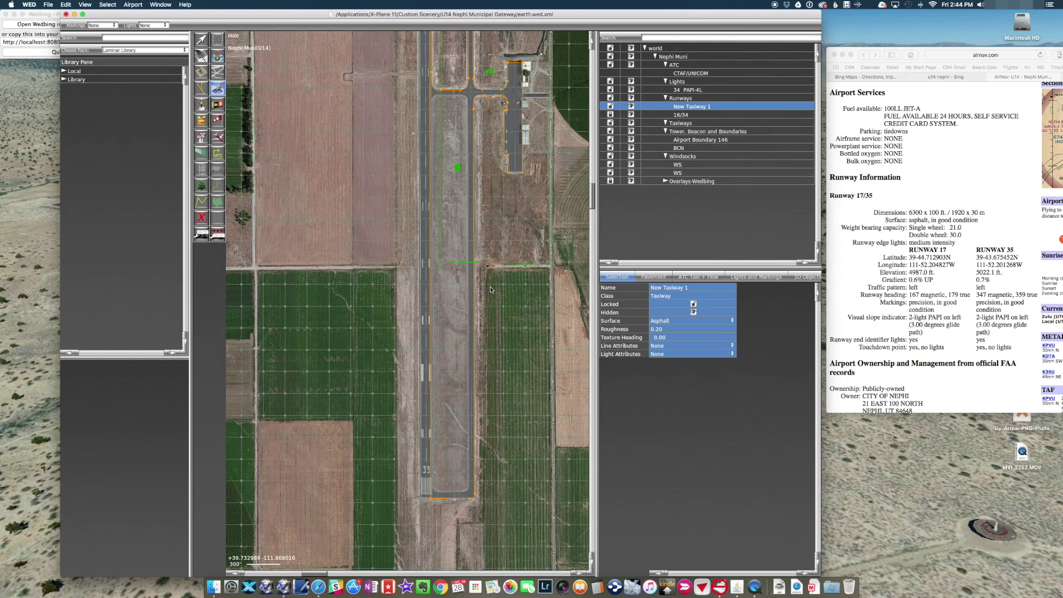
scroll(430, 88, "down", 5)
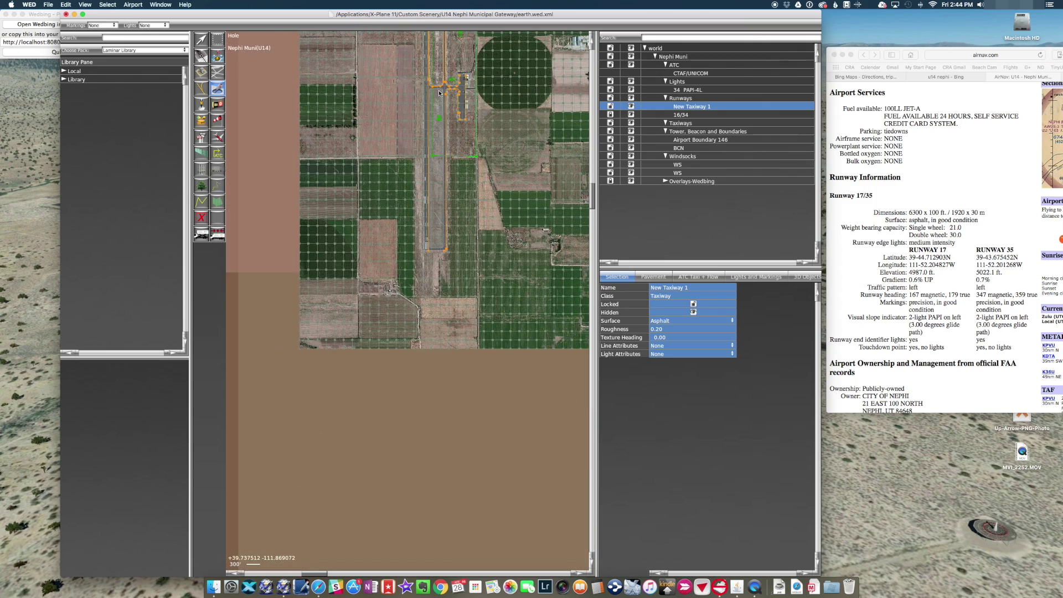
scroll(438, 93, "up", 4)
right_click_drag(431, 97, 422, 139)
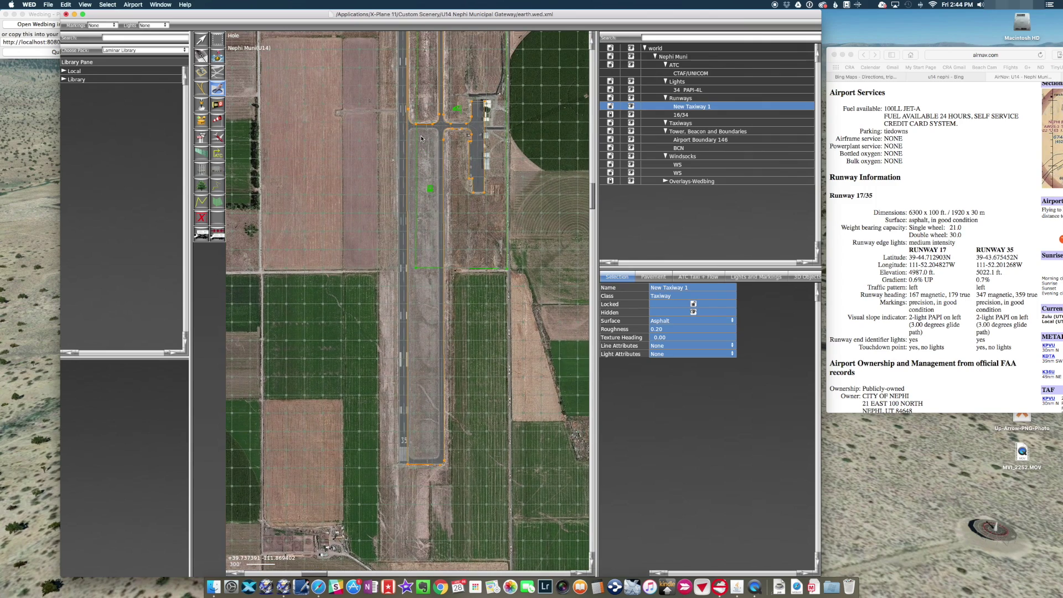
scroll(422, 139, "up", 2)
left_click_drag(414, 129, 406, 487)
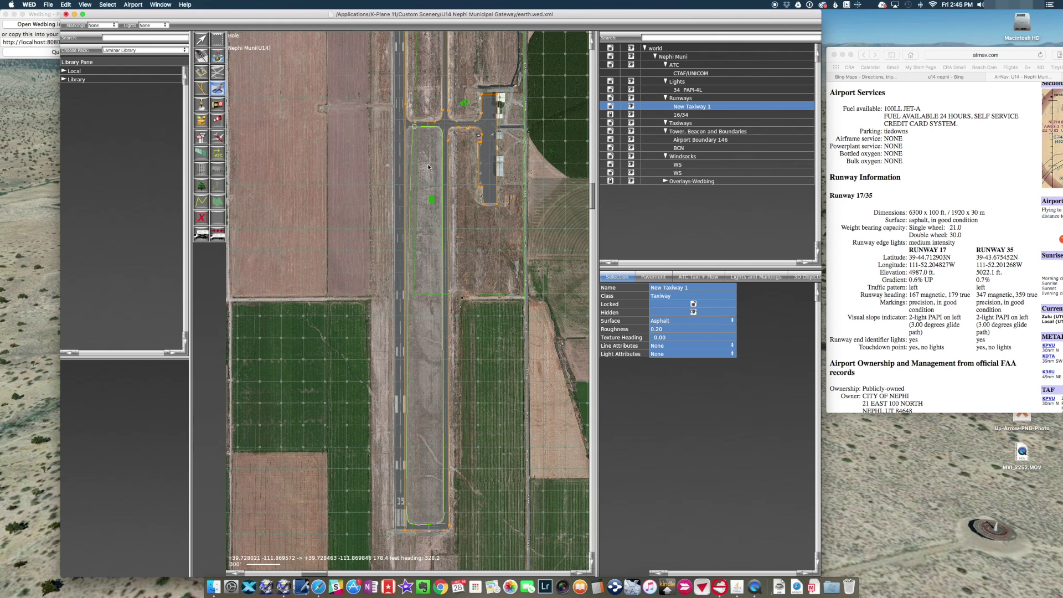
left_click(407, 134)
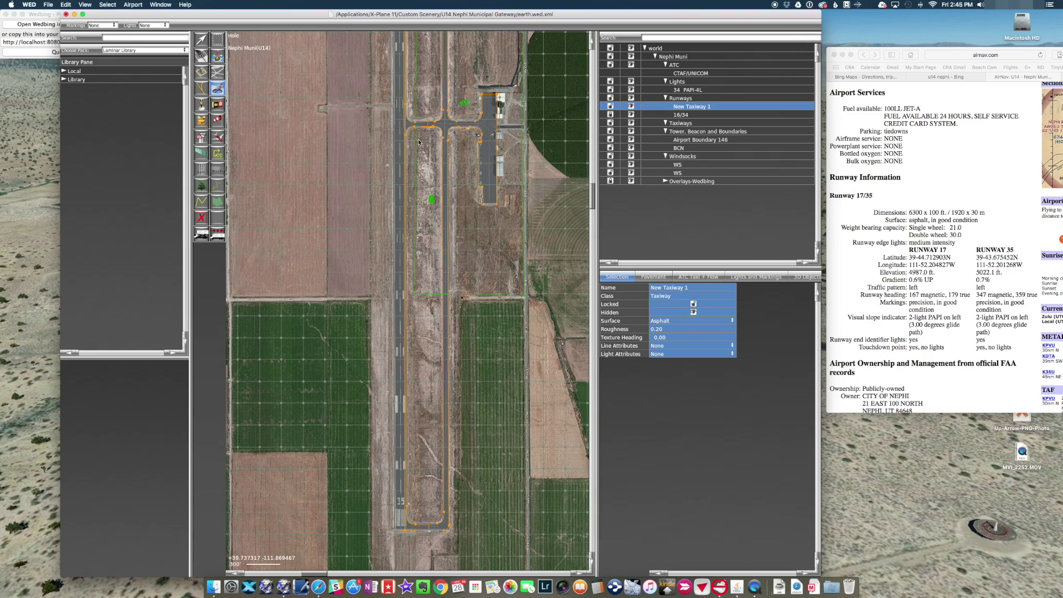
Widen the map view and move the taxiway's outer vertices at the runway 35 end onto the pavement edge, making the southeast corner straight-sided.
scroll(410, 536, "up", 4)
scroll(410, 536, "up", 5)
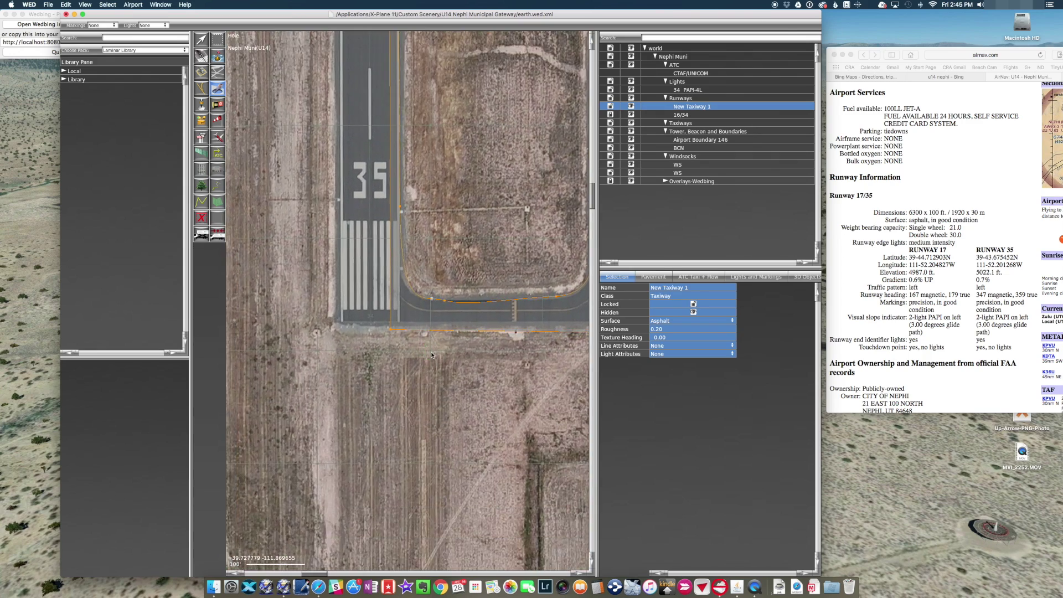
scroll(432, 354, "up", 2)
left_click(200, 38)
left_click_drag(596, 293, 756, 294)
scroll(574, 458, "right", 5)
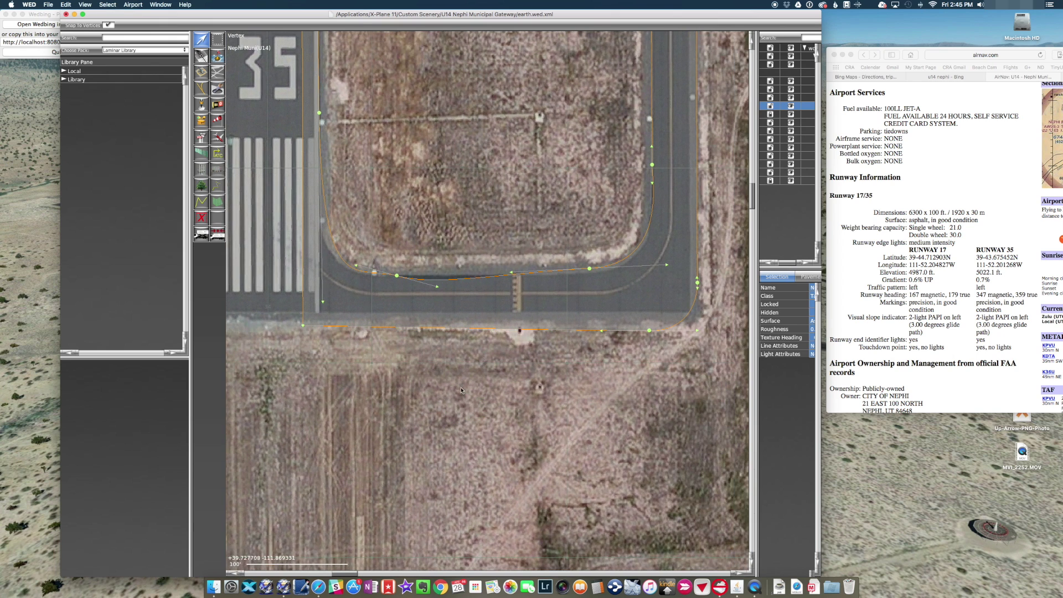
left_click_drag(302, 327, 316, 314)
mouse_move(651, 333)
left_mouse_down()
mouse_move(683, 315)
mouse_move(653, 314)
left_mouse_up()
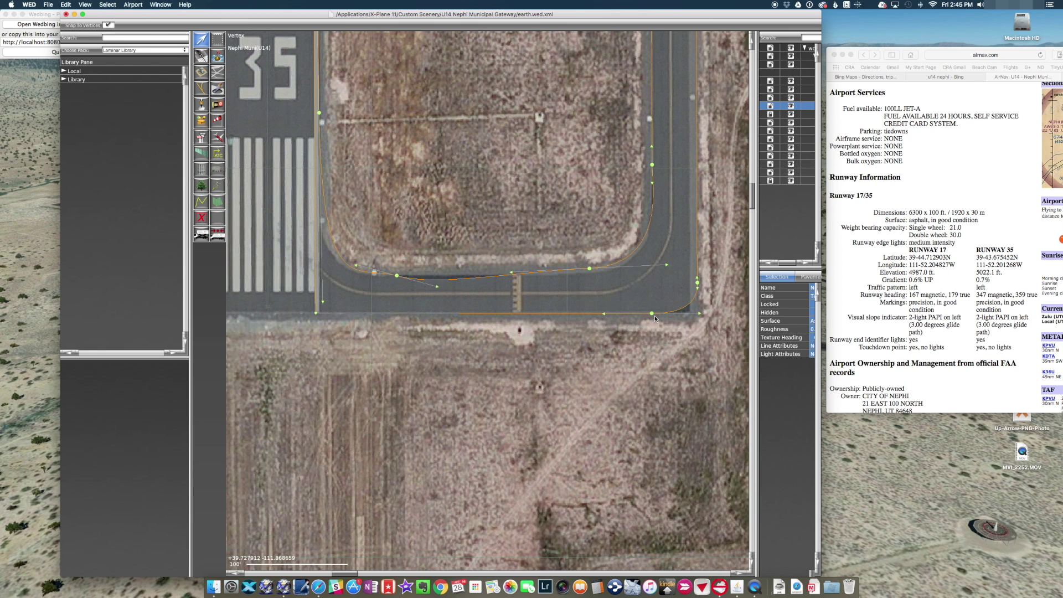
left_click(604, 314, "alt")
left_click_drag(652, 315, 689, 313)
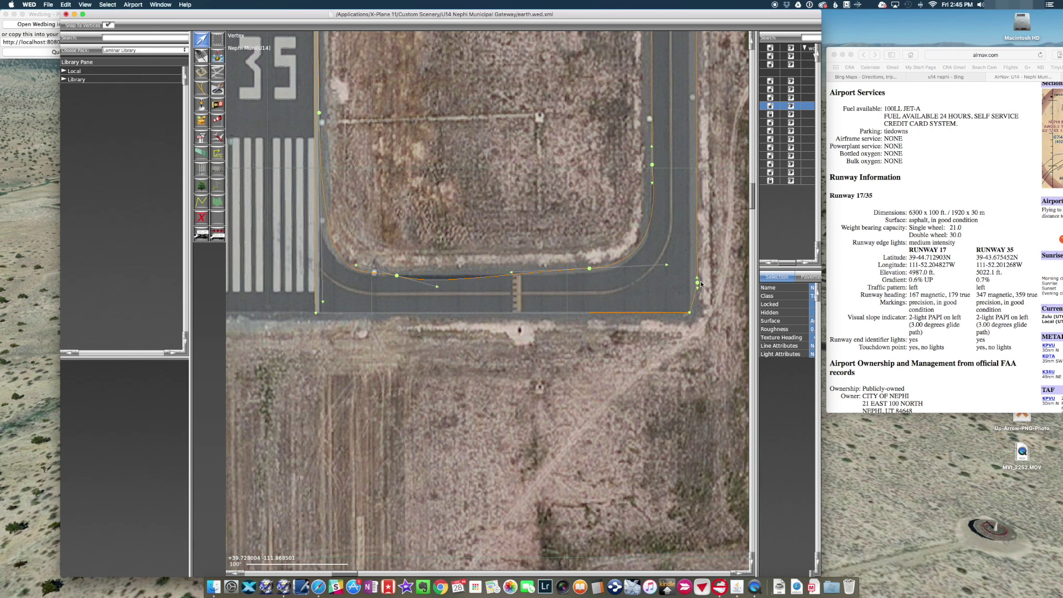
left_click_drag(710, 290, 686, 278)
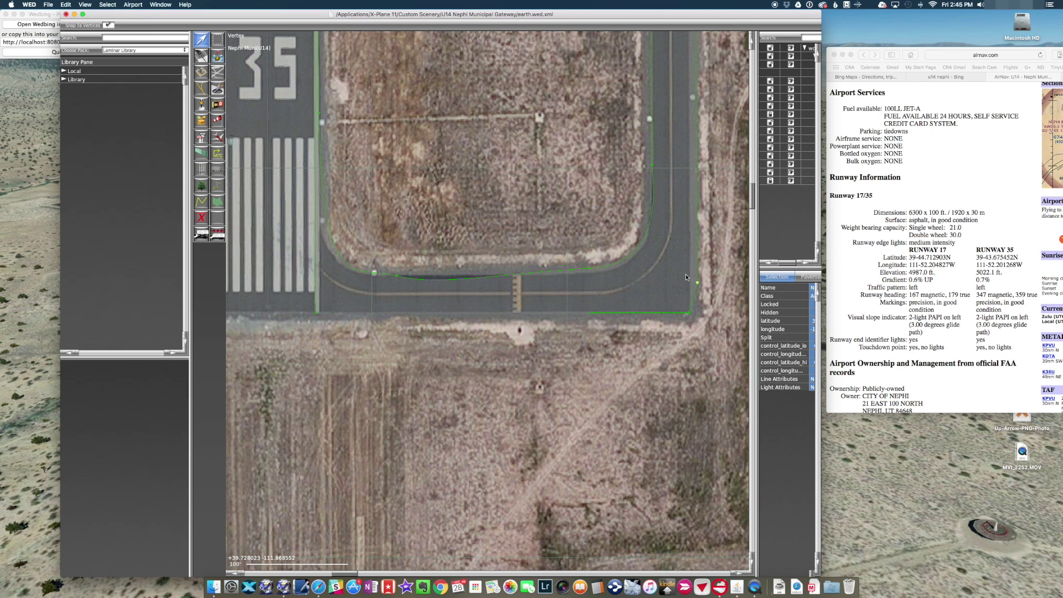
left_click(686, 277)
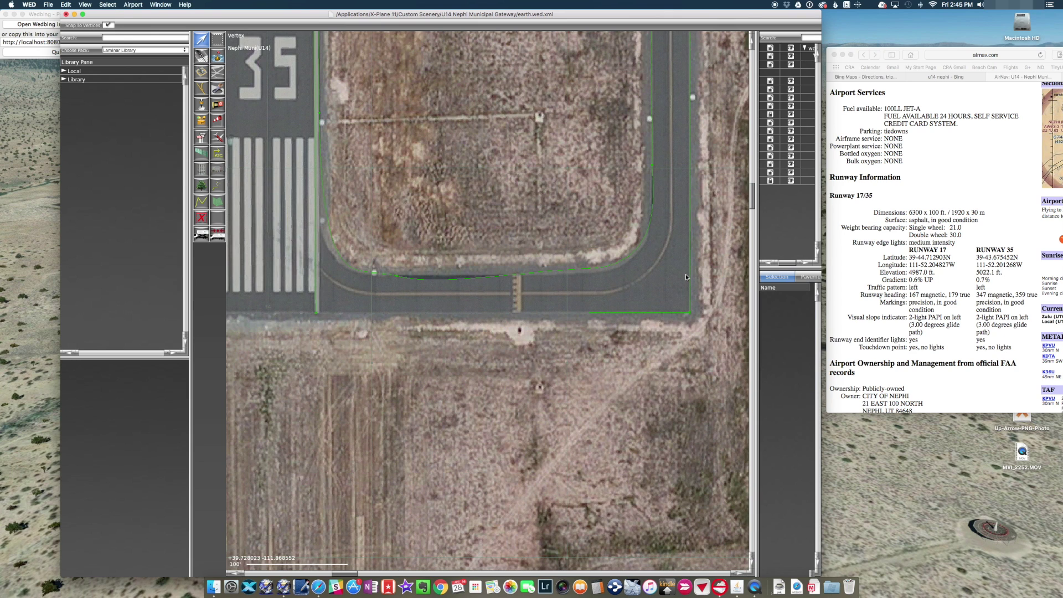
Reshape the southern hole's southwest corner by moving its vertices and curve handles onto the grass edge.
left_click(396, 276)
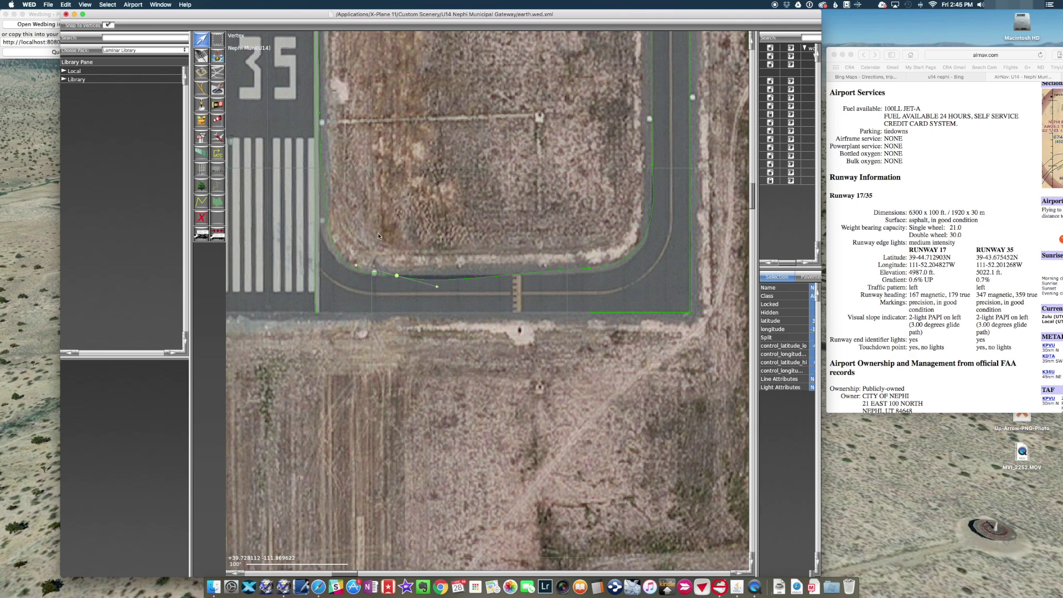
left_click(318, 114)
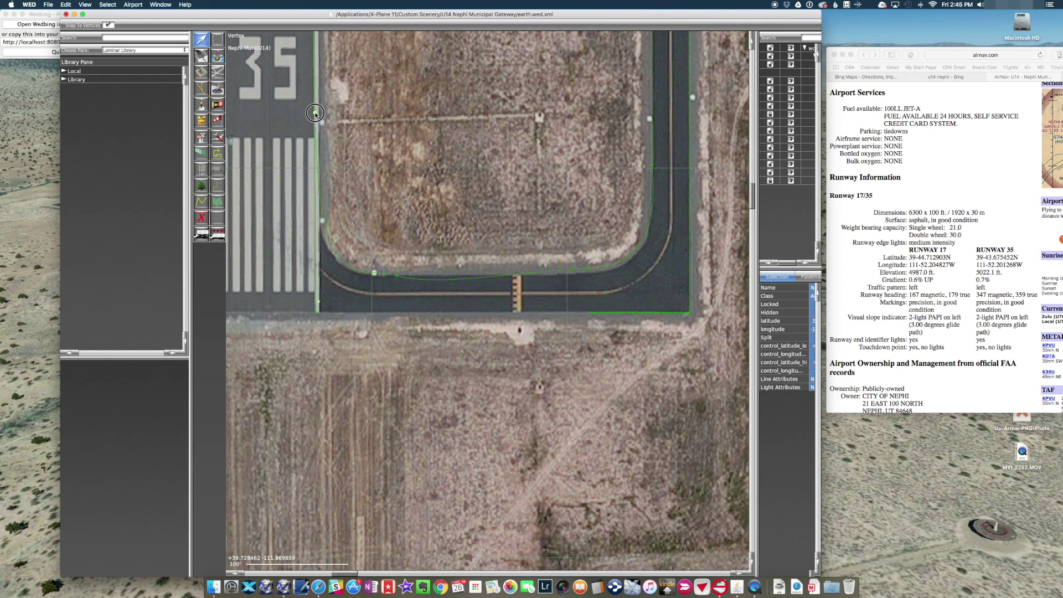
mouse_move(318, 113)
left_mouse_down()
mouse_move(314, 160)
mouse_move(317, 143)
left_mouse_up()
left_click_drag(320, 331, 318, 211)
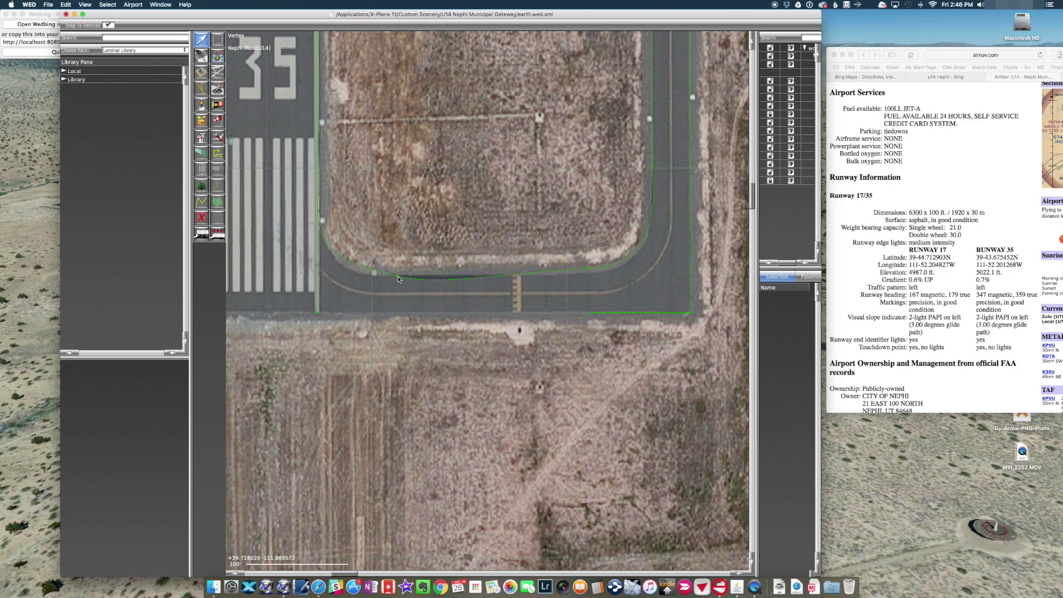
mouse_move(397, 276)
left_mouse_down("alt")
mouse_move(438, 287)
mouse_move(444, 278)
mouse_move(385, 276)
left_mouse_up("alt")
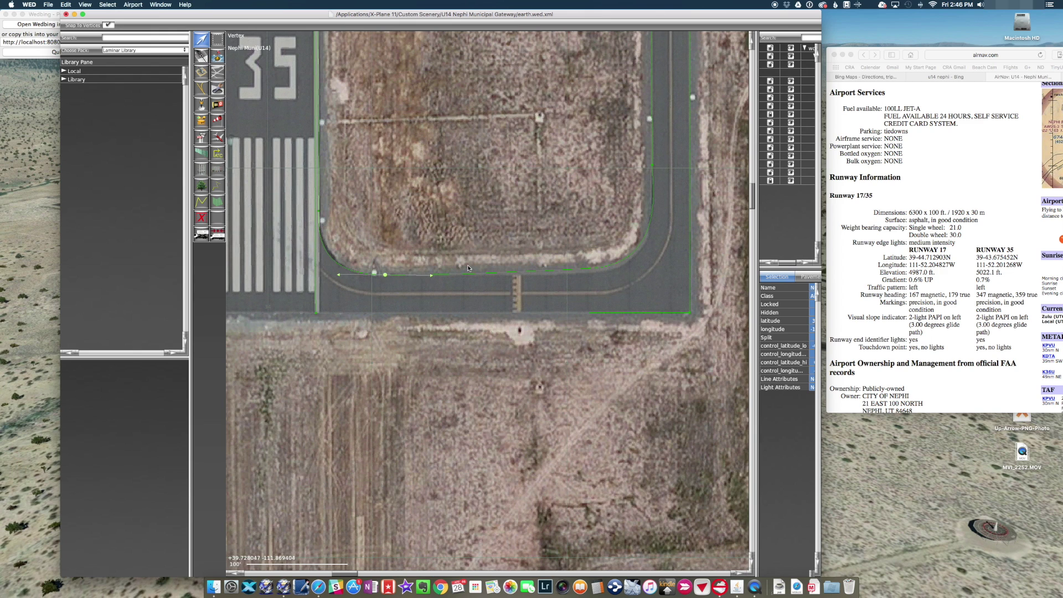
Move the vertices of the southern hole's southeast corner so its curve follows the edge of the grass infield.
left_click(591, 272)
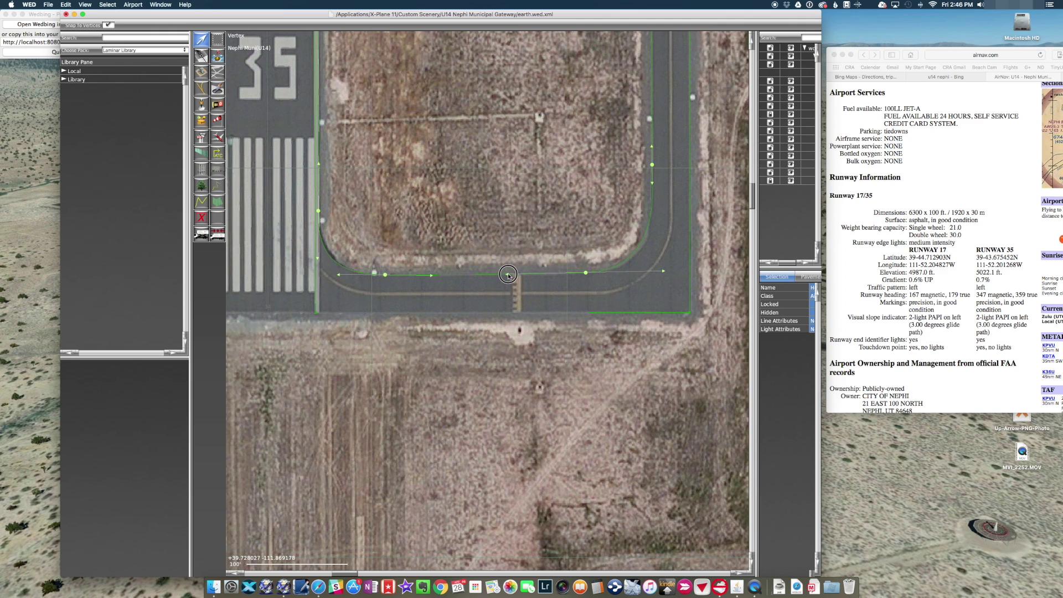
left_click_drag(588, 273, 592, 272)
mouse_move(652, 165)
left_mouse_down()
mouse_move(653, 155)
mouse_move(651, 184)
left_mouse_up()
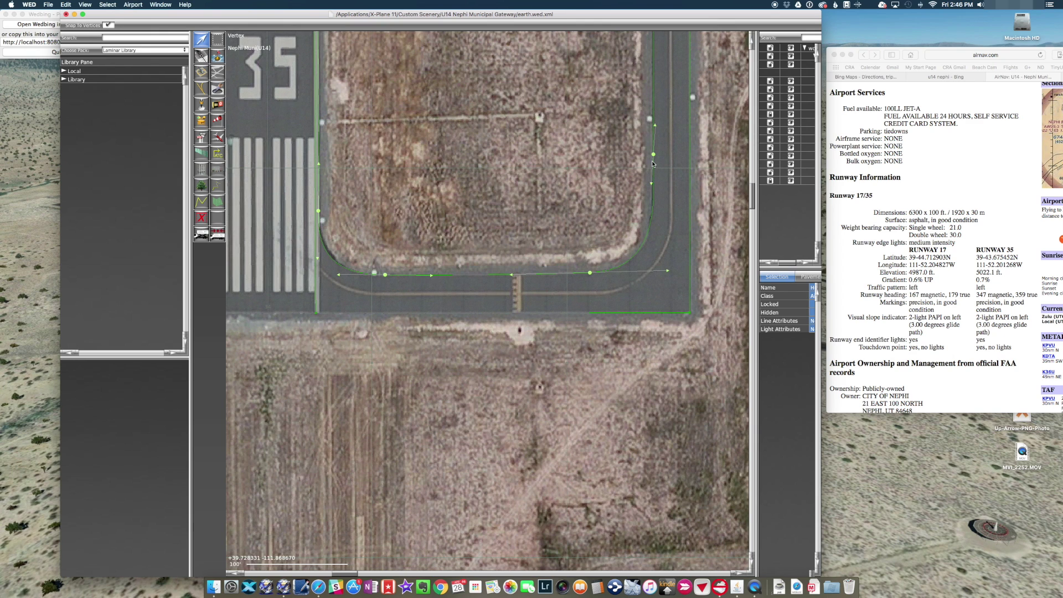
left_click_drag(652, 156, 653, 163)
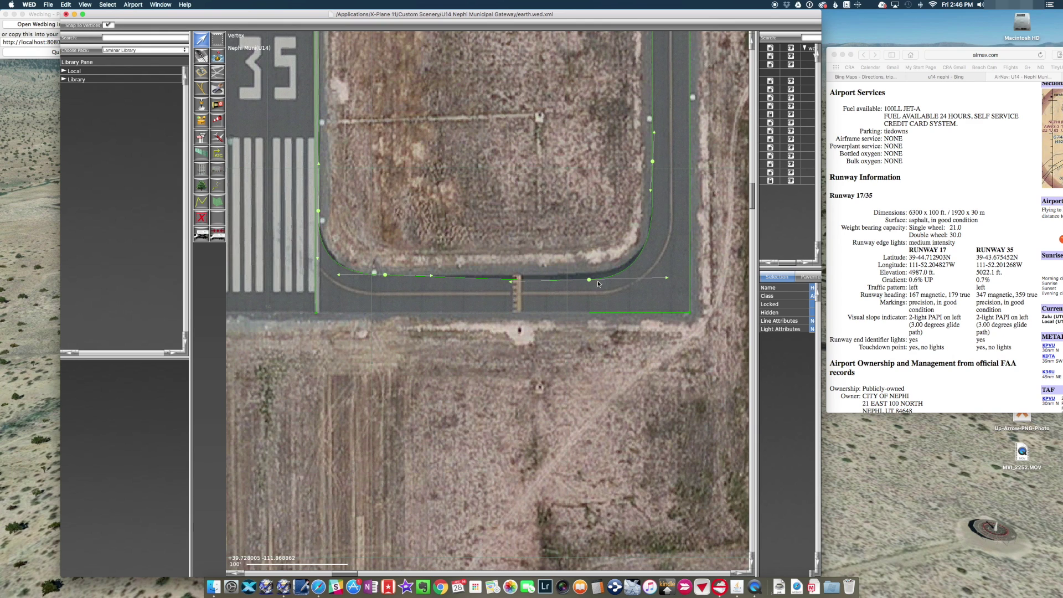
left_click_drag(589, 280, 590, 273)
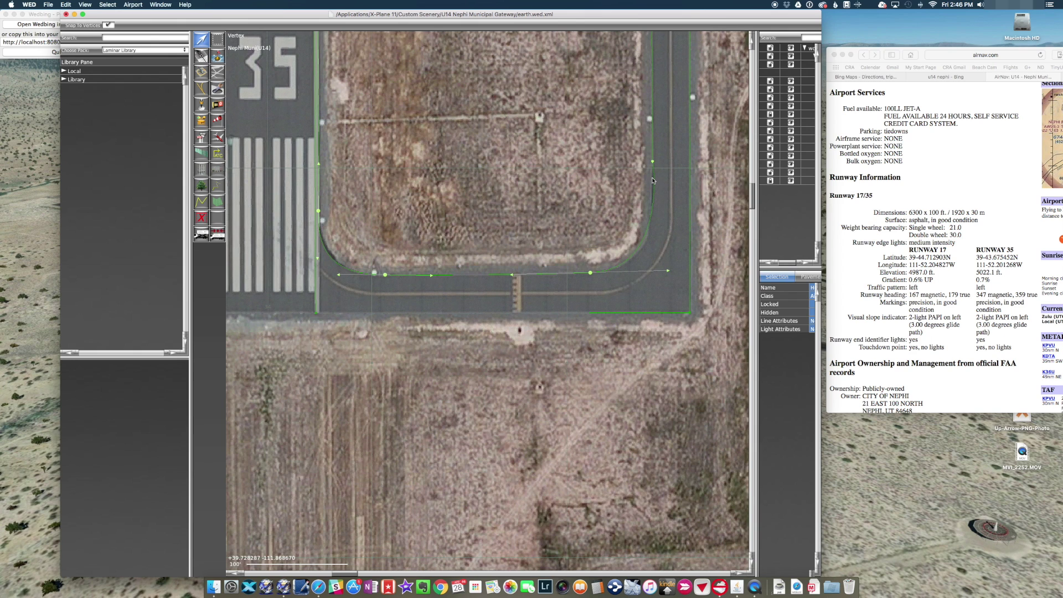
Undo the last vertex change and adjust the curve handles at the southern hole's southeast and southwest corners to the grass edge.
key("super+z")
left_click_drag(651, 192, 652, 195)
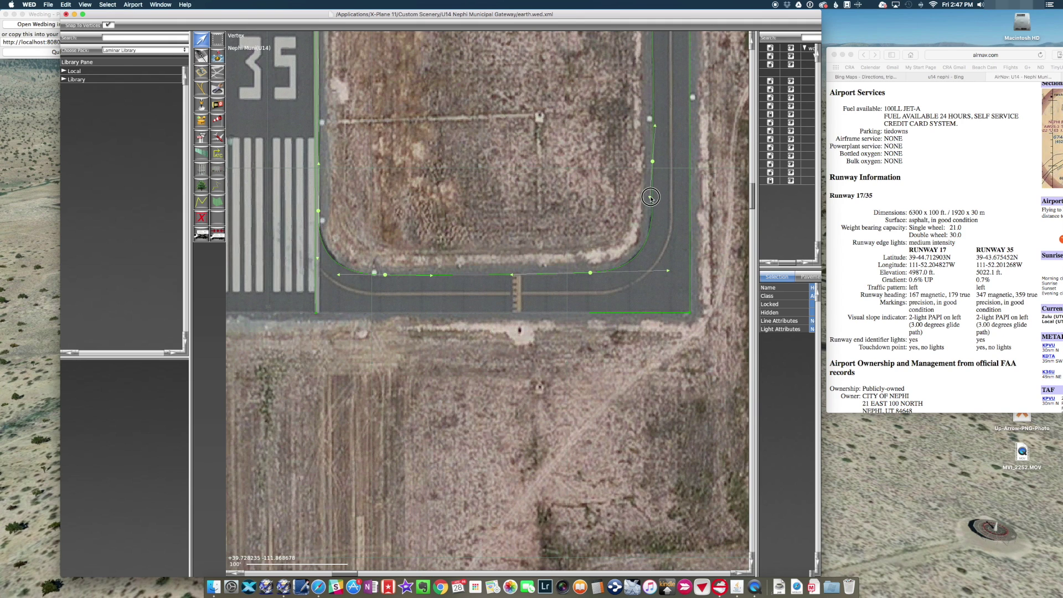
left_click(653, 197)
key("super+z")
left_click(651, 198)
left_click_drag(651, 200, 649, 206)
mouse_move(648, 205)
left_mouse_down()
mouse_move(645, 213)
mouse_move(649, 191)
left_mouse_up()
left_click_drag(321, 261, 326, 258)
Move the outer-edge vertex of the parallel taxiway north of the runway 35 end onto the east pavement edge.
scroll(563, 191, "up", 5)
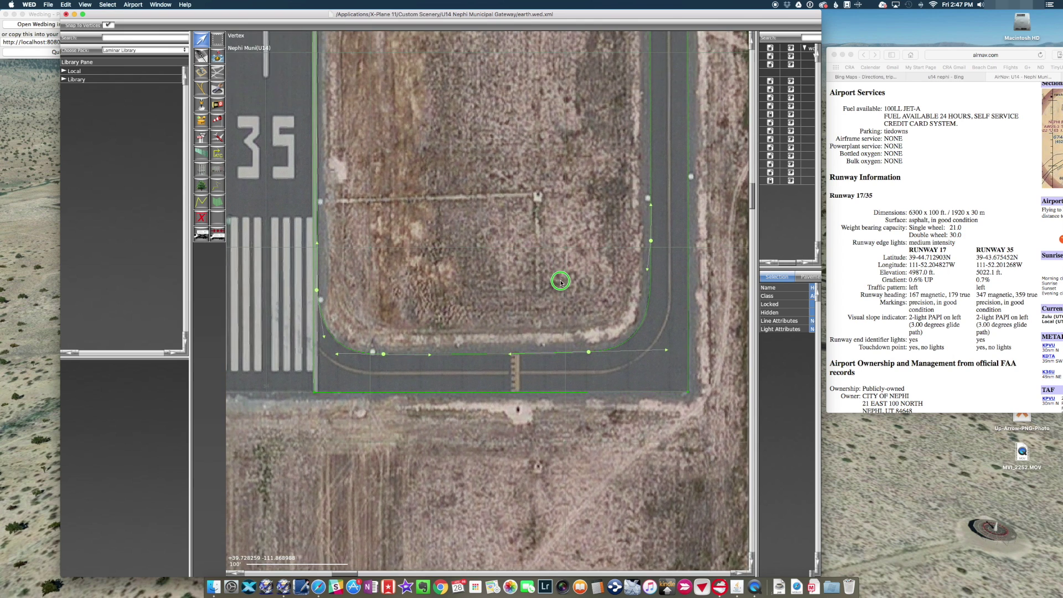
left_click(562, 98)
scroll(576, 193, "up", 10)
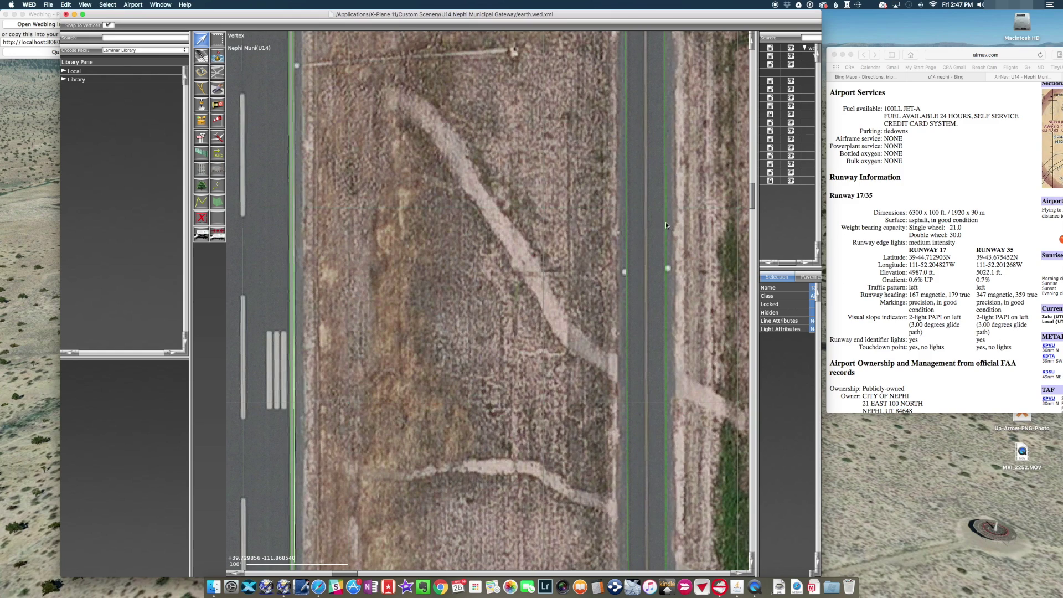
scroll(666, 226, "down", 5)
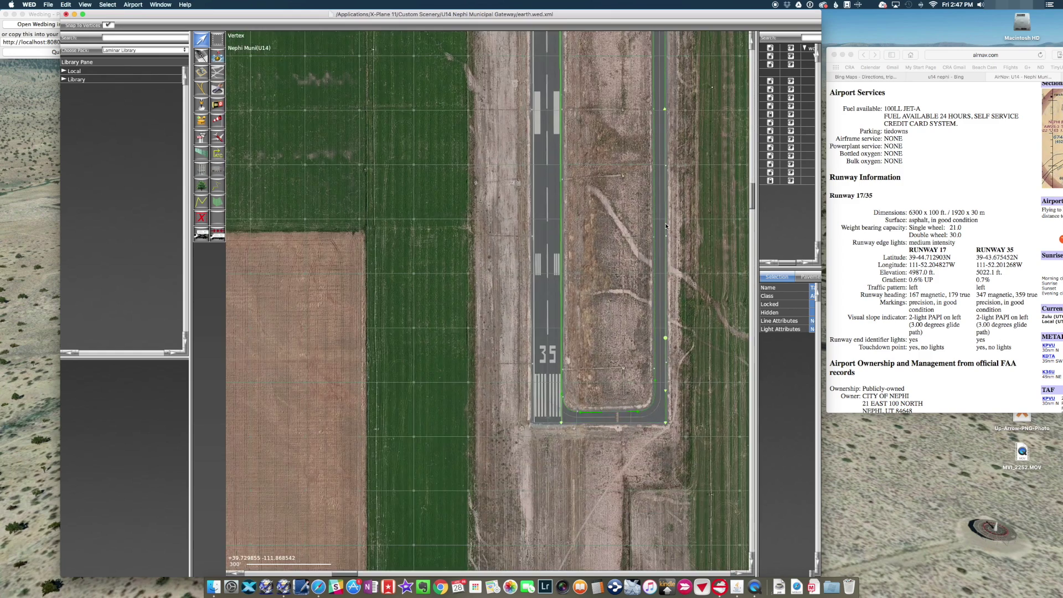
scroll(666, 226, "up", 5)
scroll(666, 225, "down", 5)
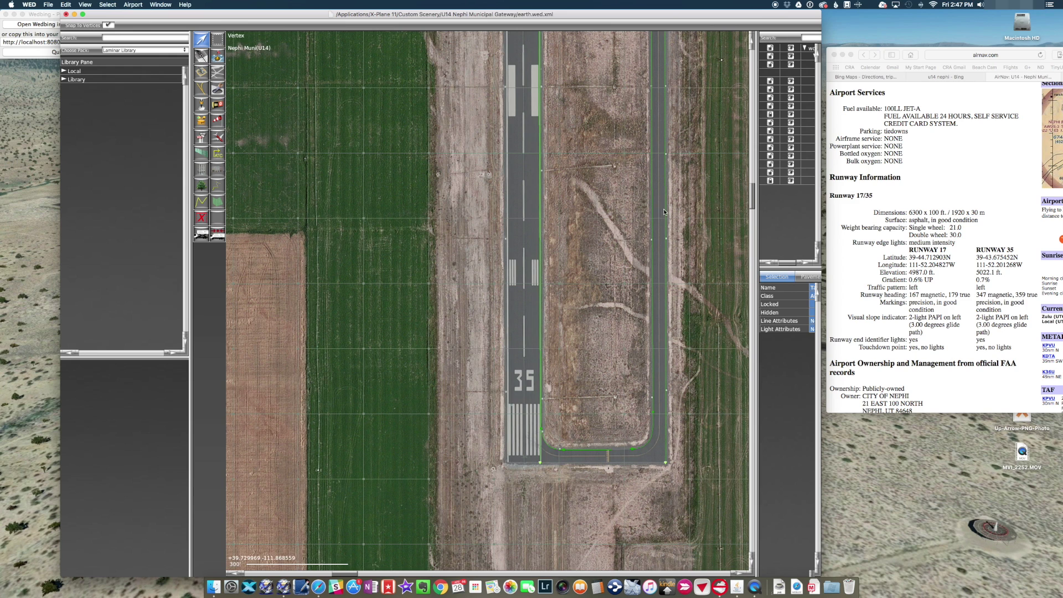
left_click(666, 215)
scroll(667, 246, "up", 5)
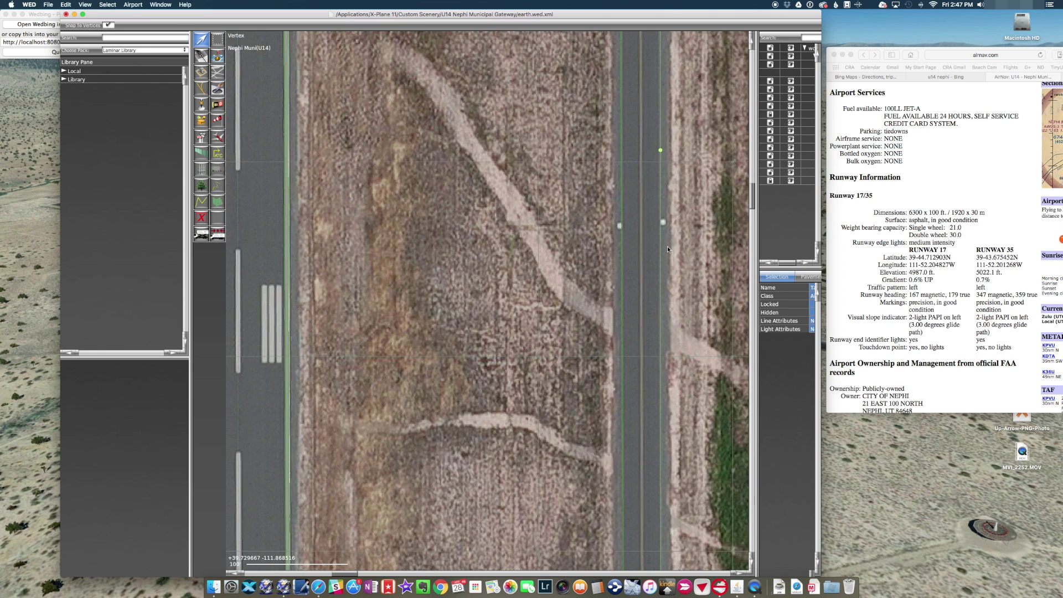
left_click_drag(661, 151, 659, 153)
Adjust the southern hole's matching east-side vertex so it lines up with the parallel taxiway's west pavement edge.
left_click(621, 153)
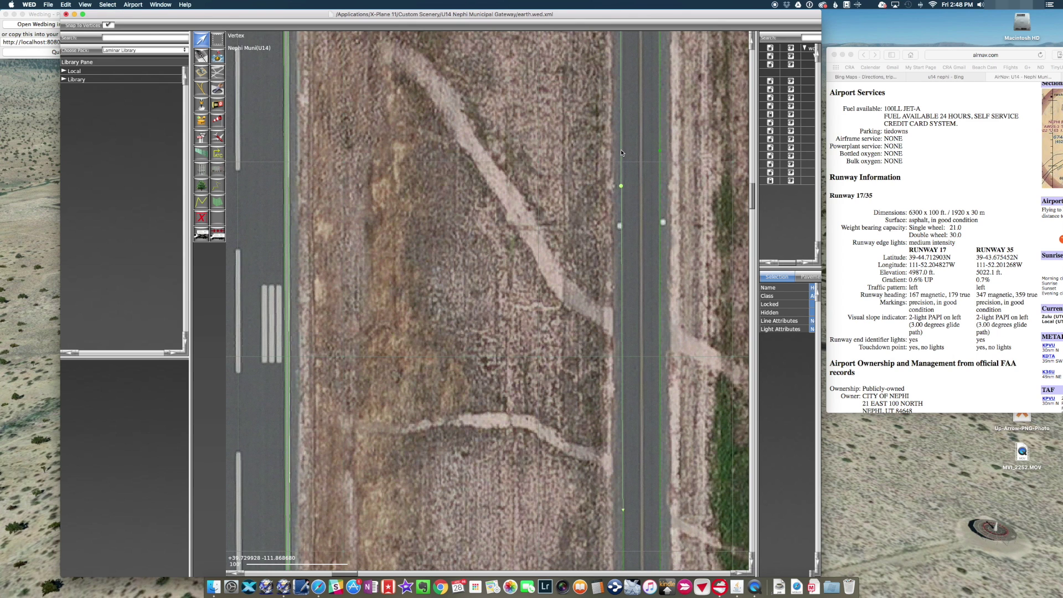
scroll(618, 182, "down", 3)
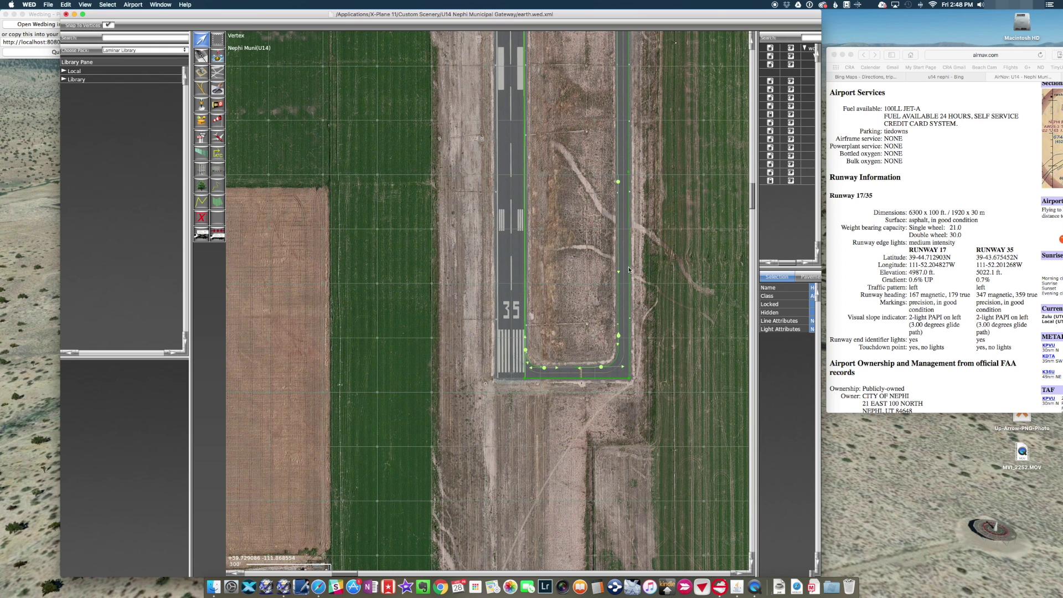
scroll(619, 176, "up", 3)
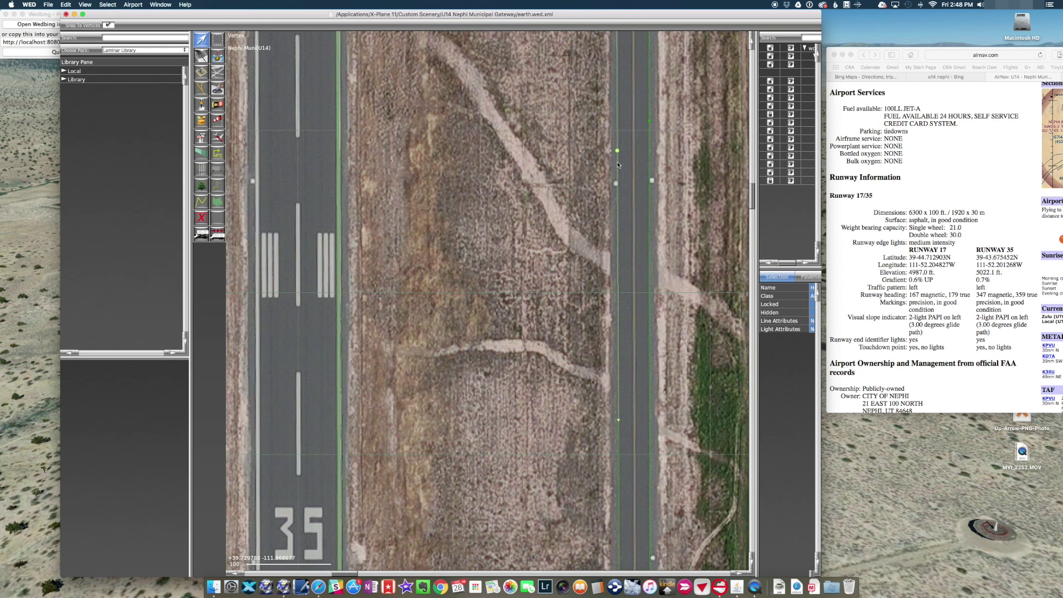
left_click_drag(617, 150, 618, 150)
Align the parallel taxiway's edges with the pavement abeam the runway 35 aiming point markings.
right_click_drag(687, 167, 668, 475)
right_click_drag(671, 220, 662, 465)
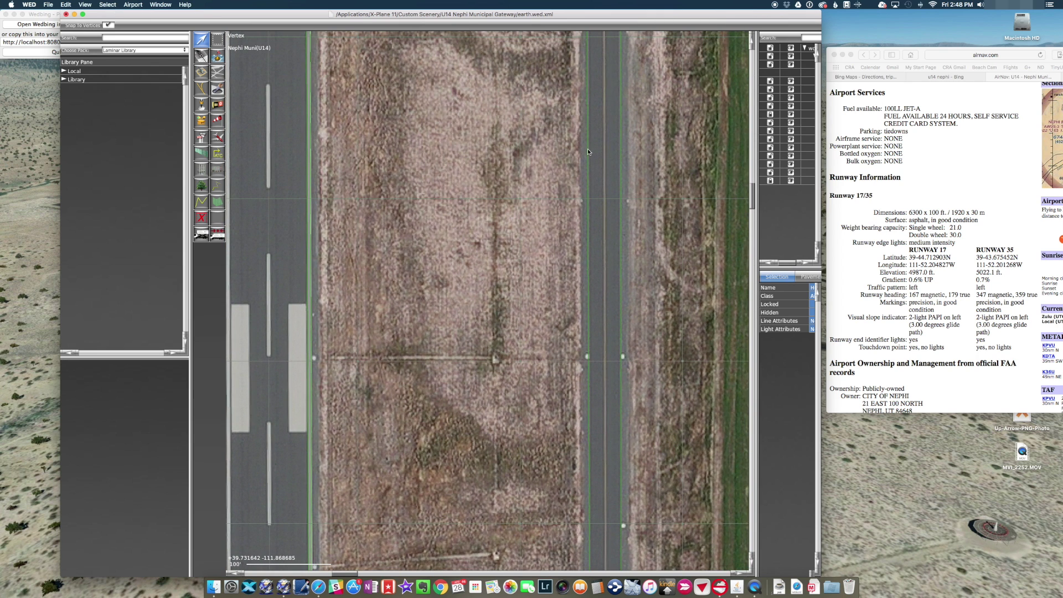
left_click(590, 265)
left_click(621, 243)
left_click(621, 242)
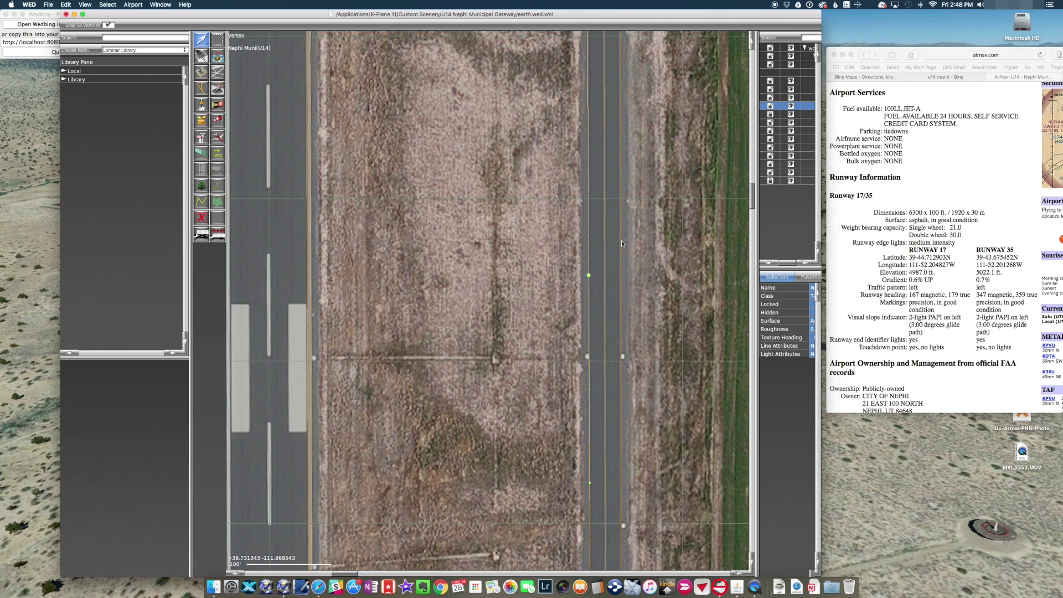
left_click(621, 241)
Fine-tune the vertices on both edges of the parallel taxiway farther north, abeam the next touchdown zone markings.
scroll(673, 166, "up", 5)
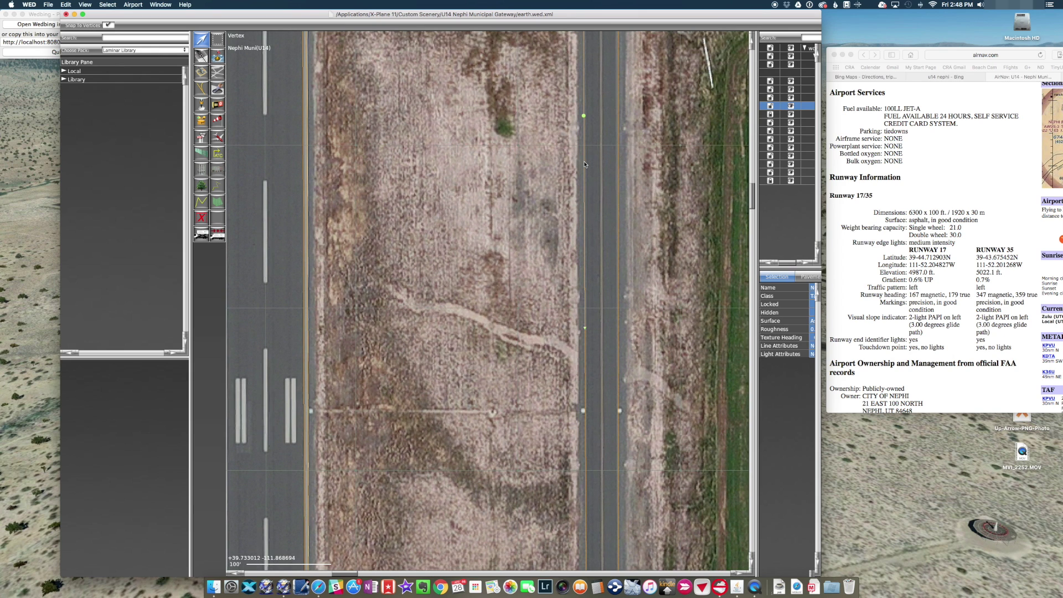
left_click(585, 115)
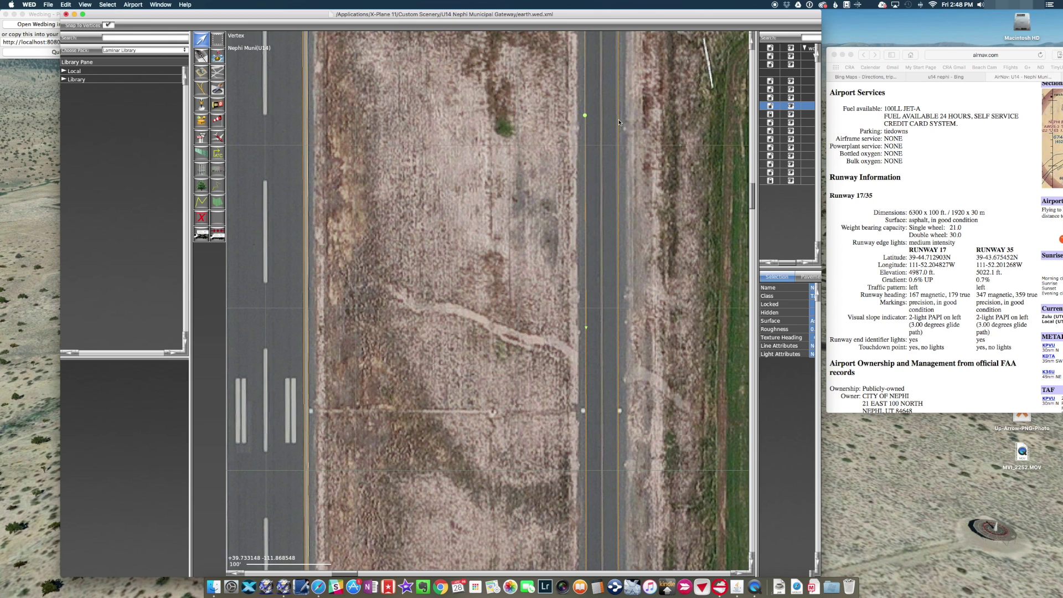
left_click_drag(618, 121, 617, 121)
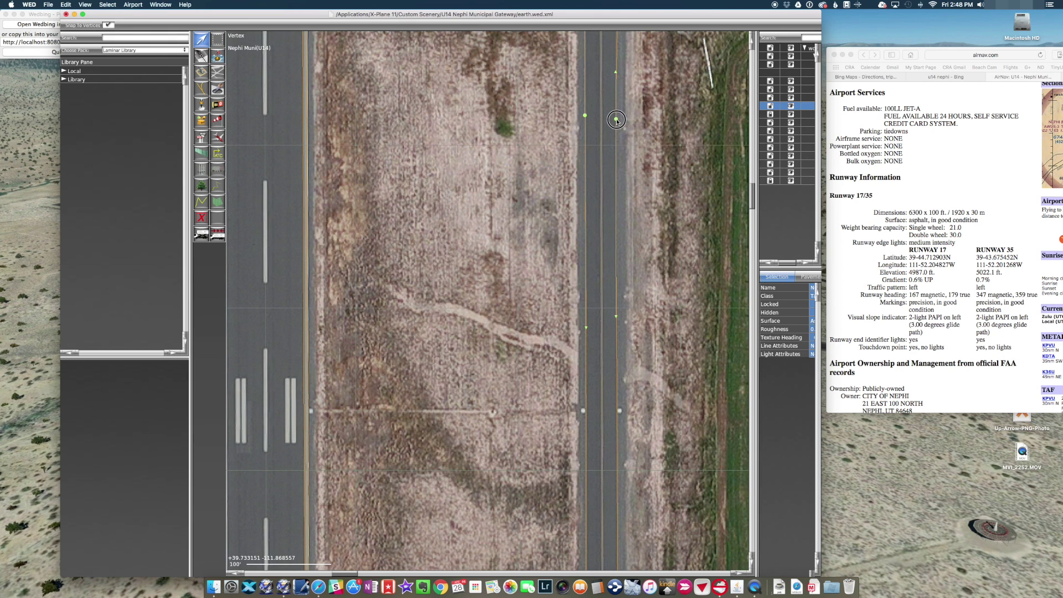
Delete the extra vertex on the parallel taxiway's outer edge, near where the rectangular outline crosses the taxiway.
scroll(637, 138, "down", 5)
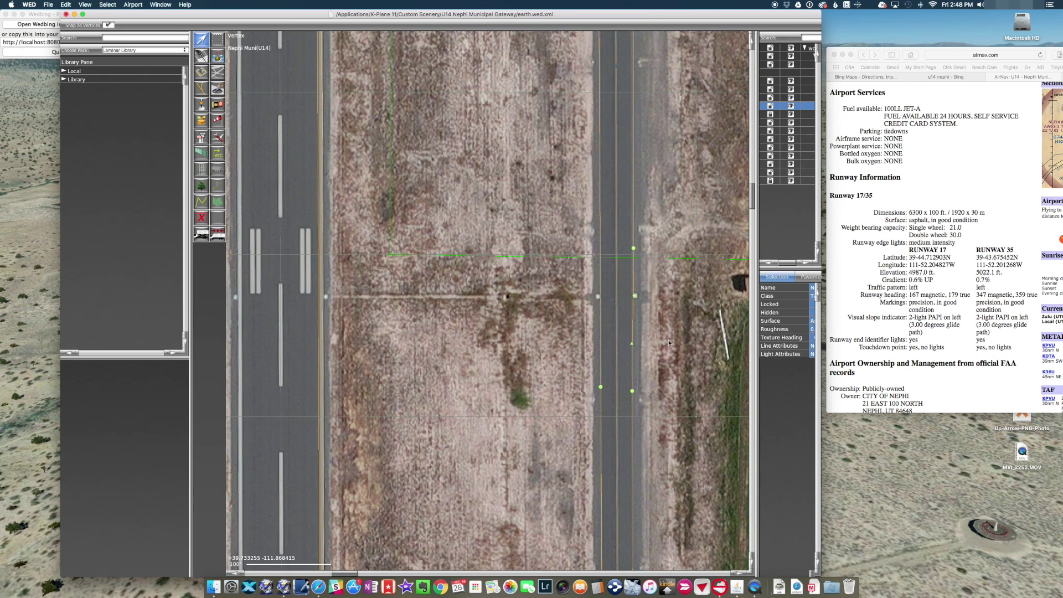
left_click_drag(634, 251, 632, 244)
left_click(659, 240)
left_click(626, 244)
key("Delete")
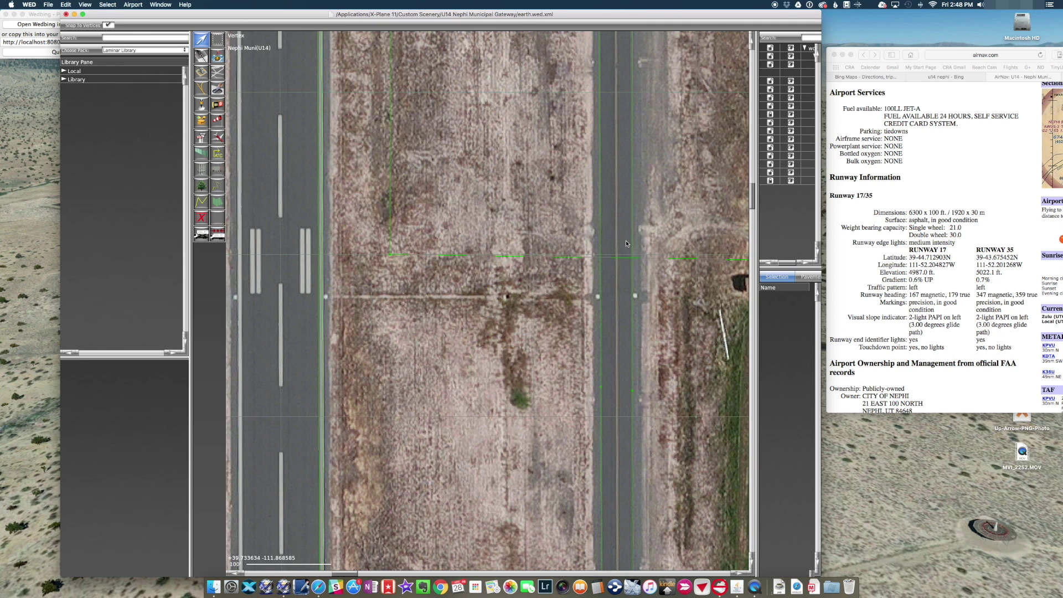
Move the rectangular outline that crosses the parallel taxiway off the airport, into the fields southwest of its original position.
right_click_drag(660, 131, 658, 208)
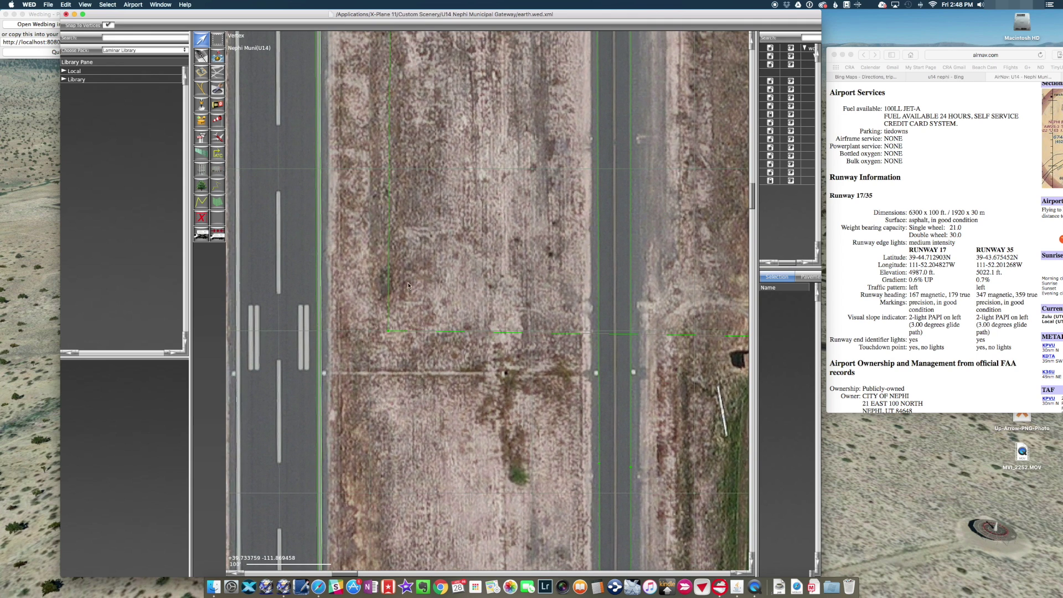
left_click(390, 289)
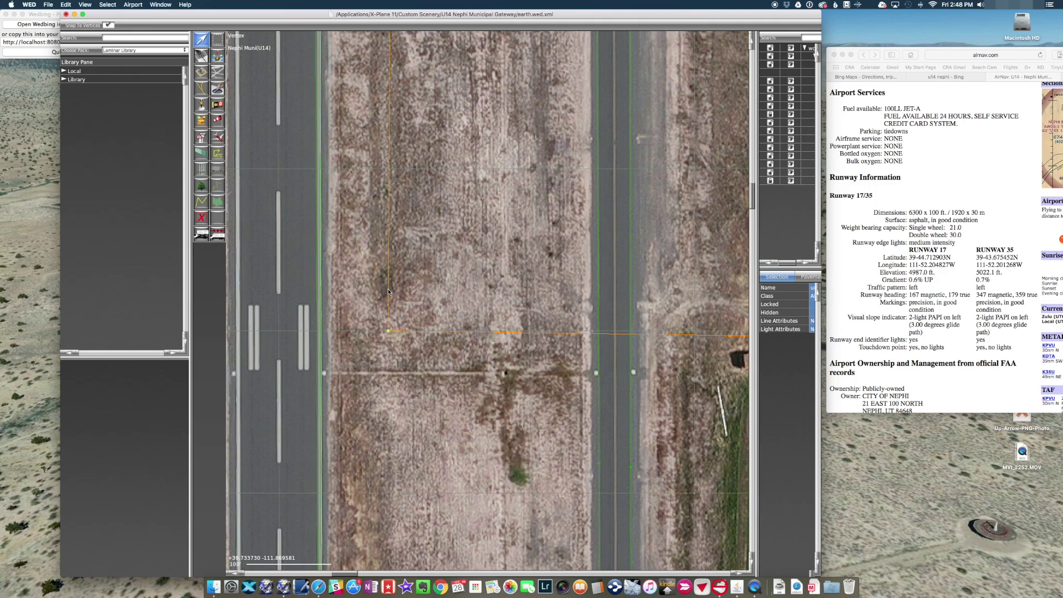
scroll(476, 277, "down", 6)
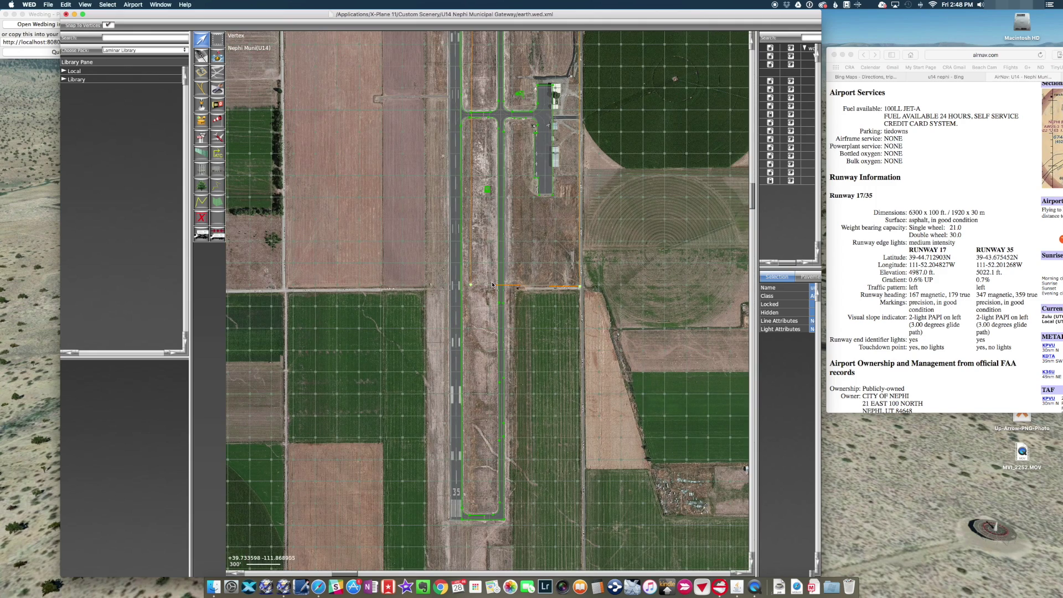
left_click(218, 38)
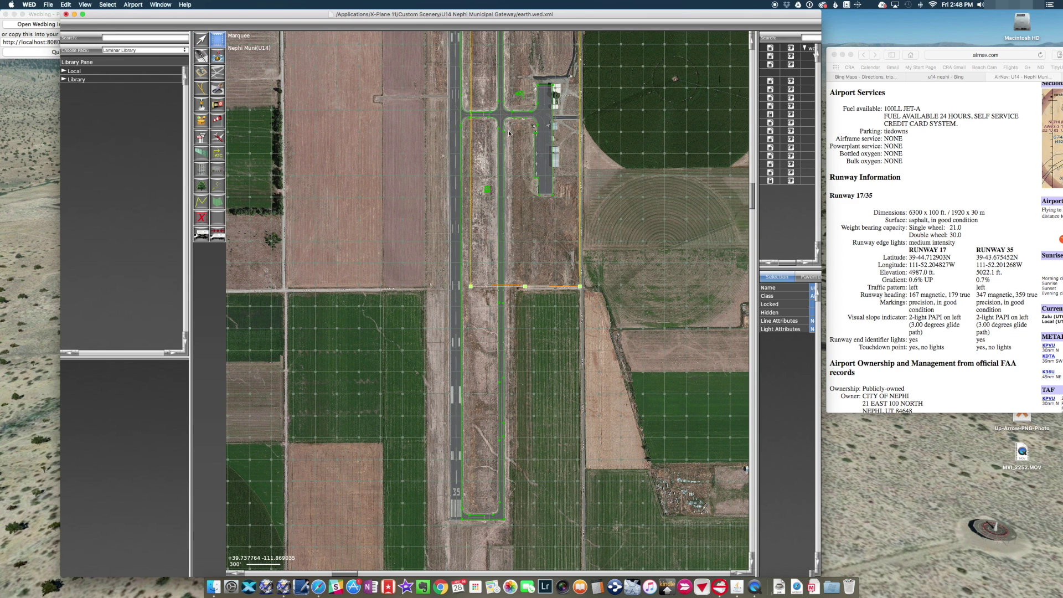
left_click_drag(526, 254, 330, 504)
left_click(535, 305)
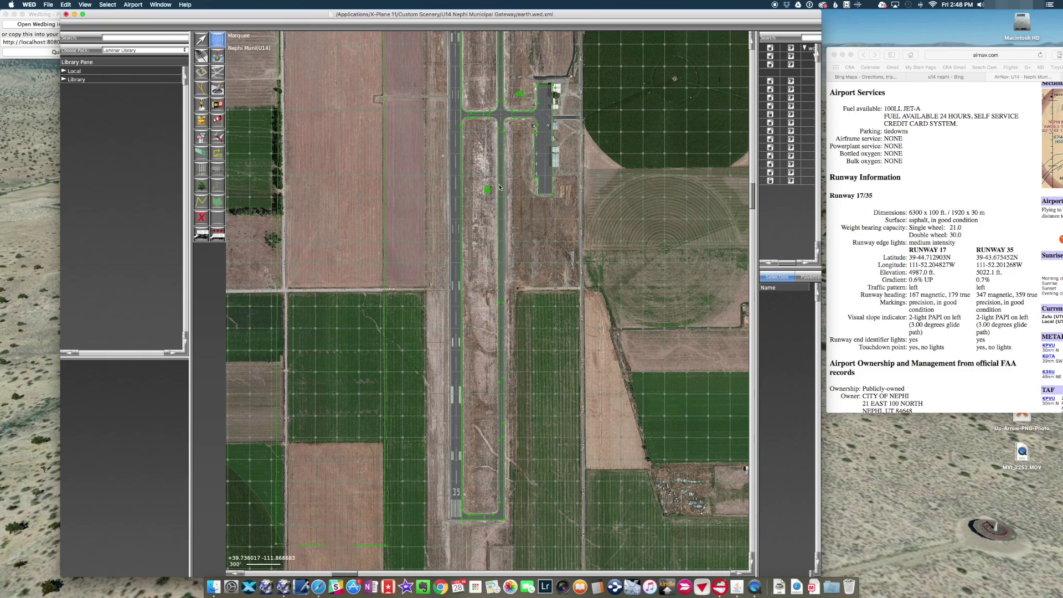
scroll(502, 132, "up", 6)
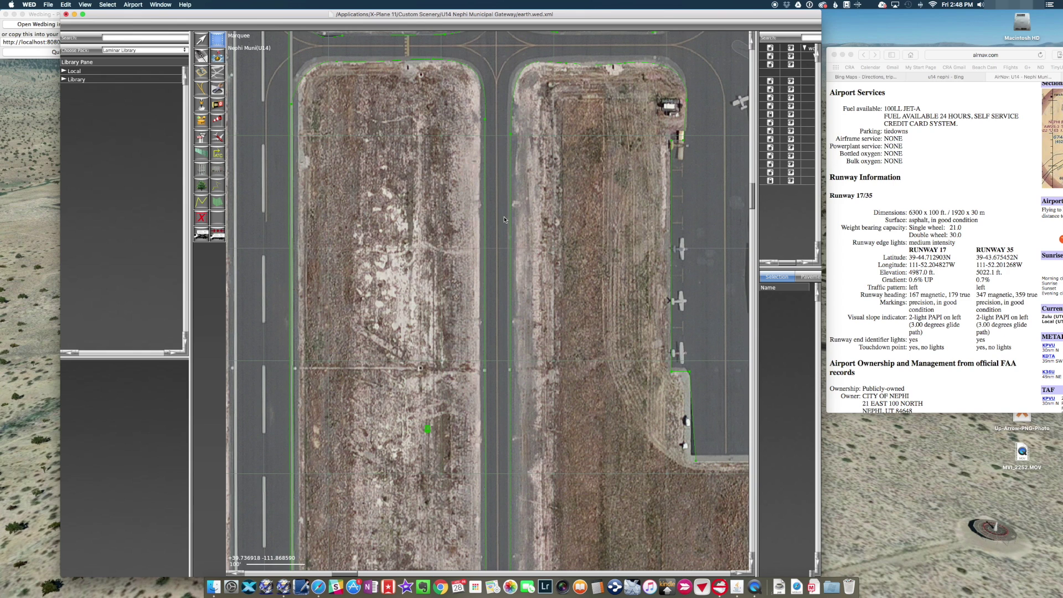
left_click(485, 305)
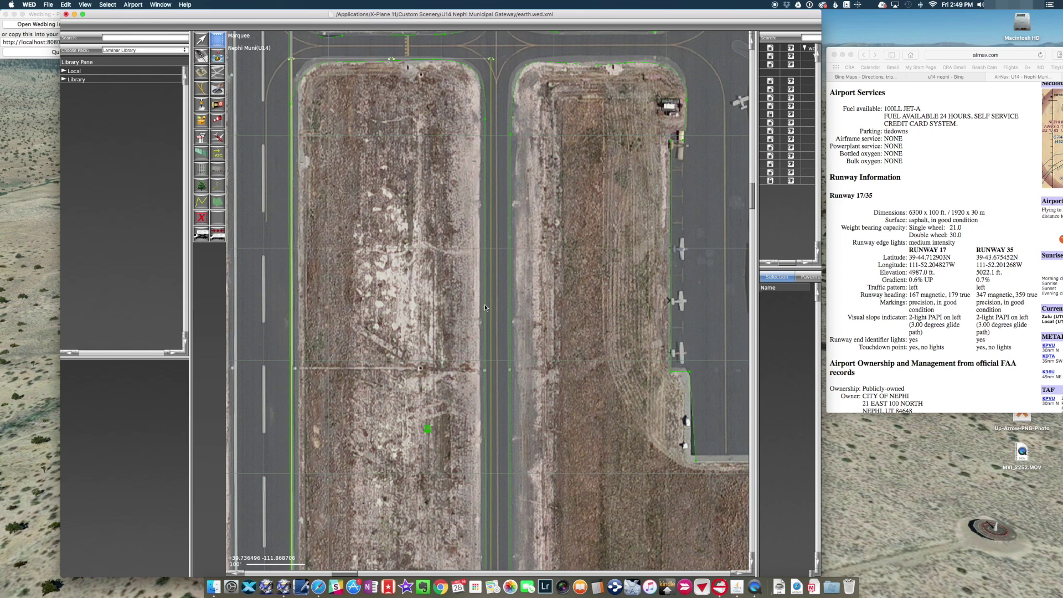
left_click(523, 302)
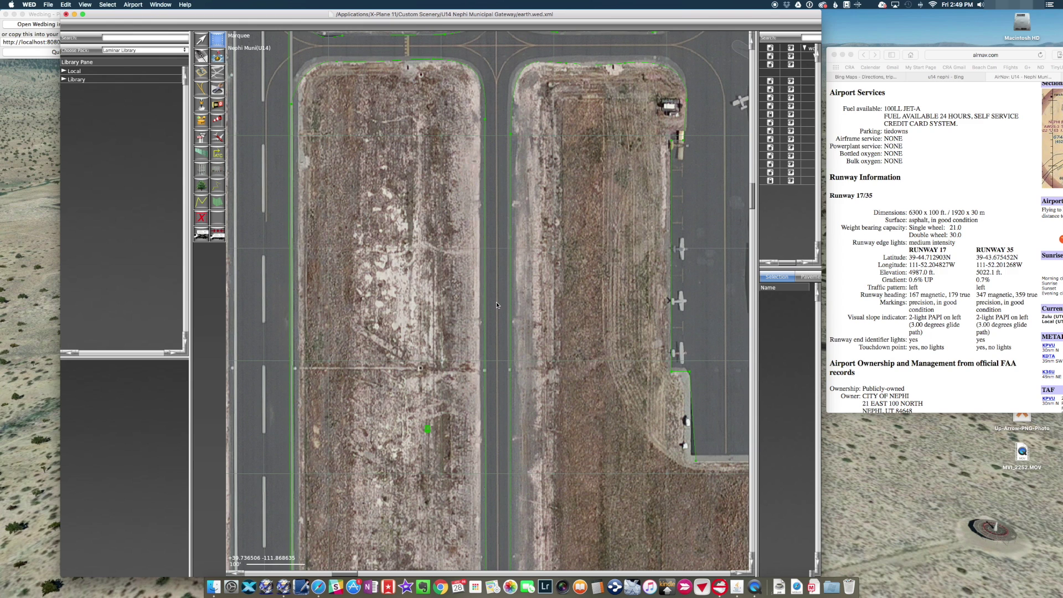
key("super+d")
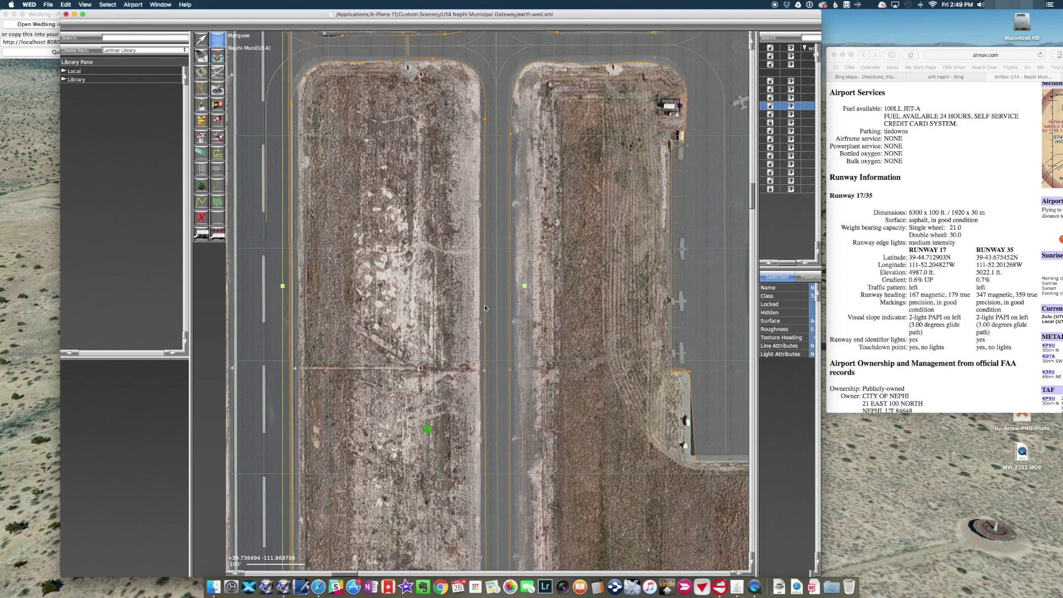
key("super+z")
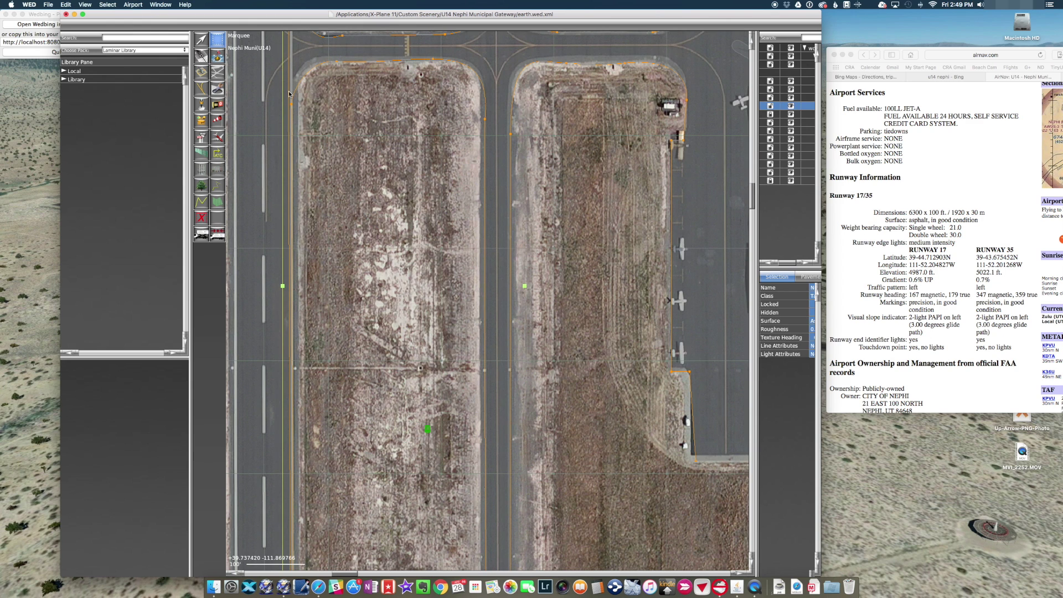
Move the vertices on both sides of the parallel taxiway south of the connector inward to match the pavement edges.
left_click(202, 42)
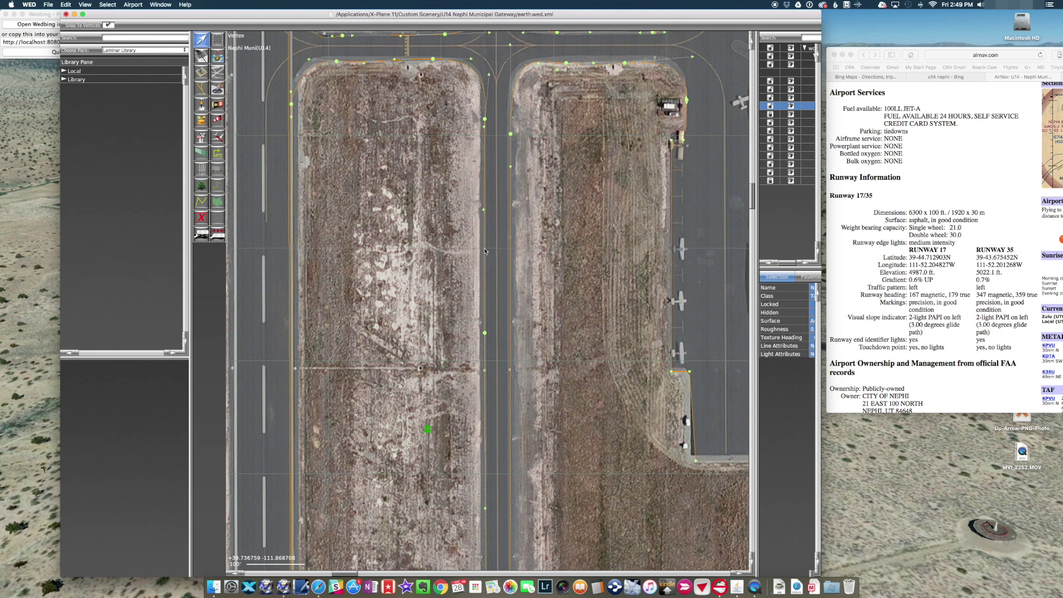
scroll(484, 251, "up", 5)
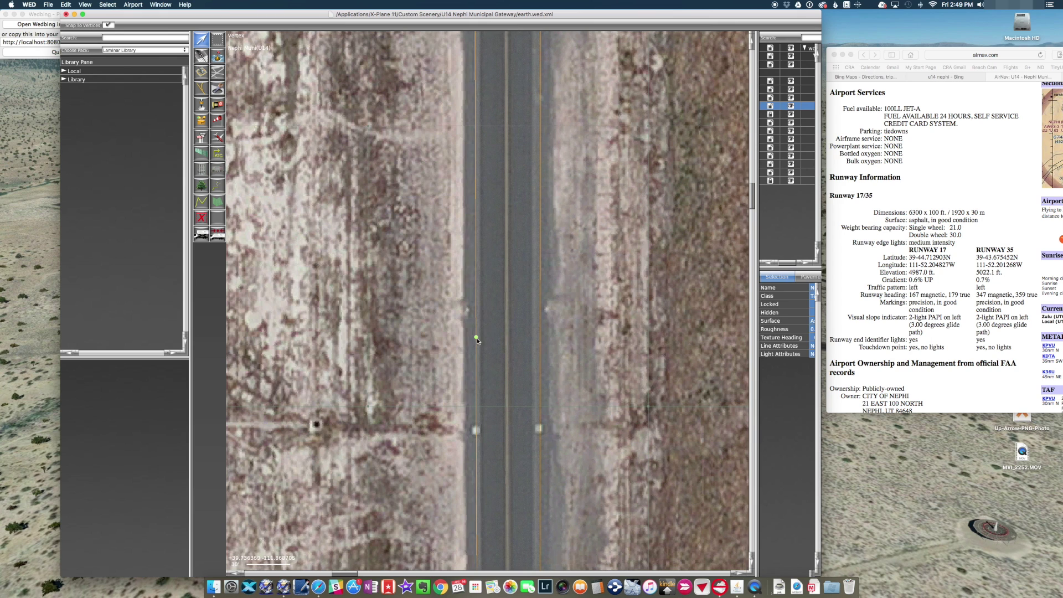
left_click_drag(479, 339, 480, 338)
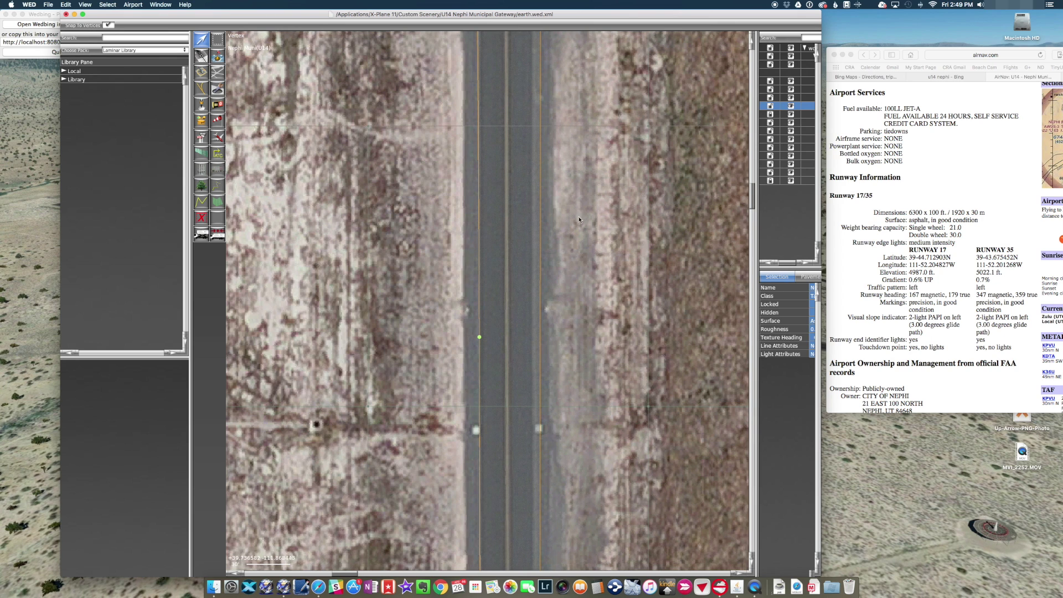
left_click_drag(540, 281, 532, 279)
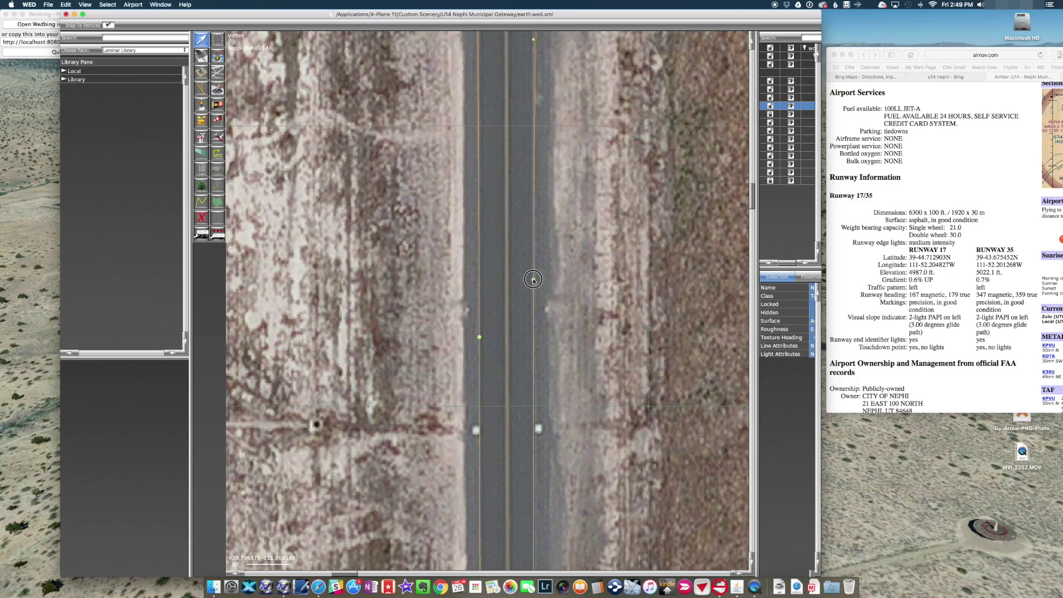
scroll(554, 308, "down", 6)
right_click_drag(605, 390, 577, 446)
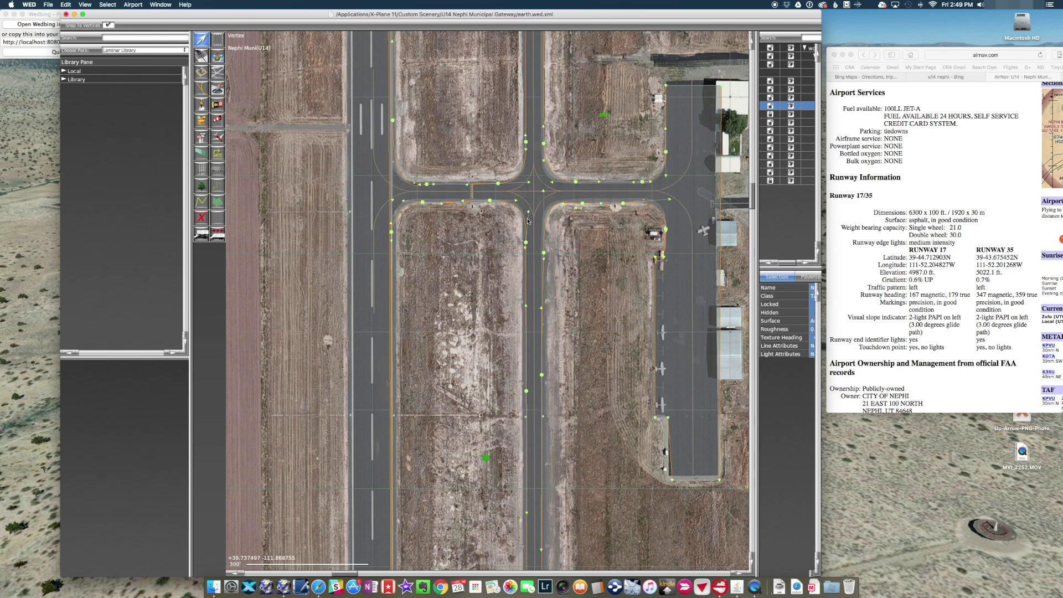
Reshape the southwest corner of the parallel taxiway and connector intersection by adjusting its vertices and curve handles to the pavement edge.
scroll(532, 219, "up", 3)
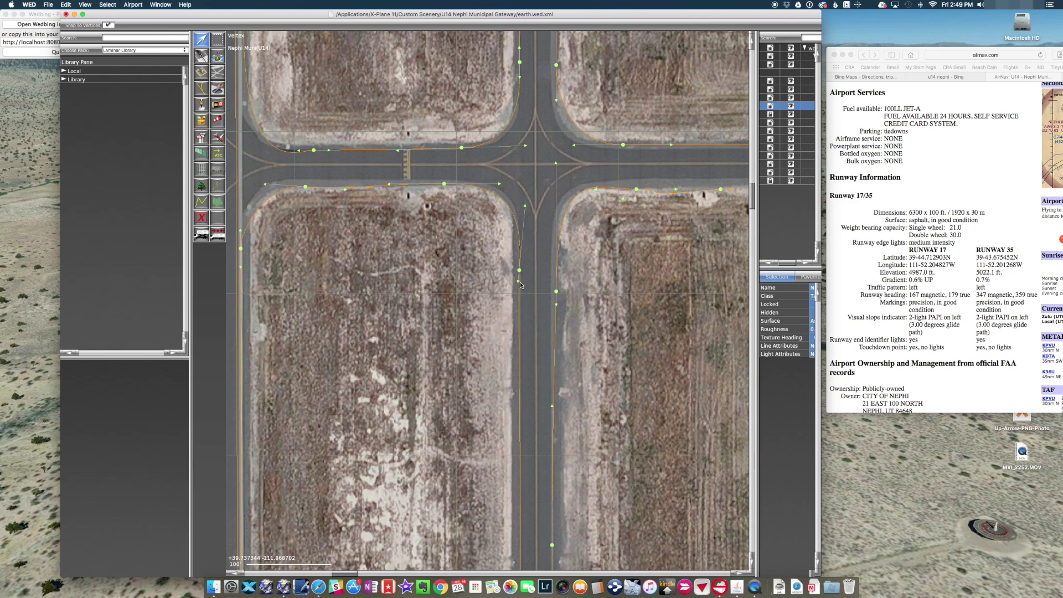
scroll(522, 285, "up", 2)
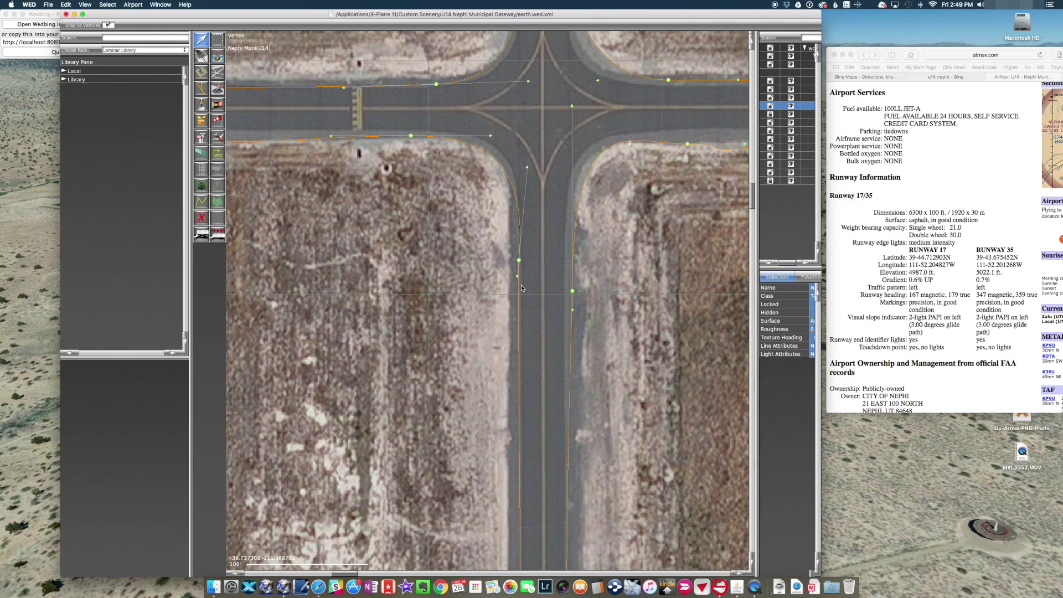
left_click(527, 169)
left_click_drag(528, 168, 521, 166)
mouse_move(517, 258)
left_mouse_down()
mouse_move(540, 240)
mouse_move(523, 245)
left_mouse_up()
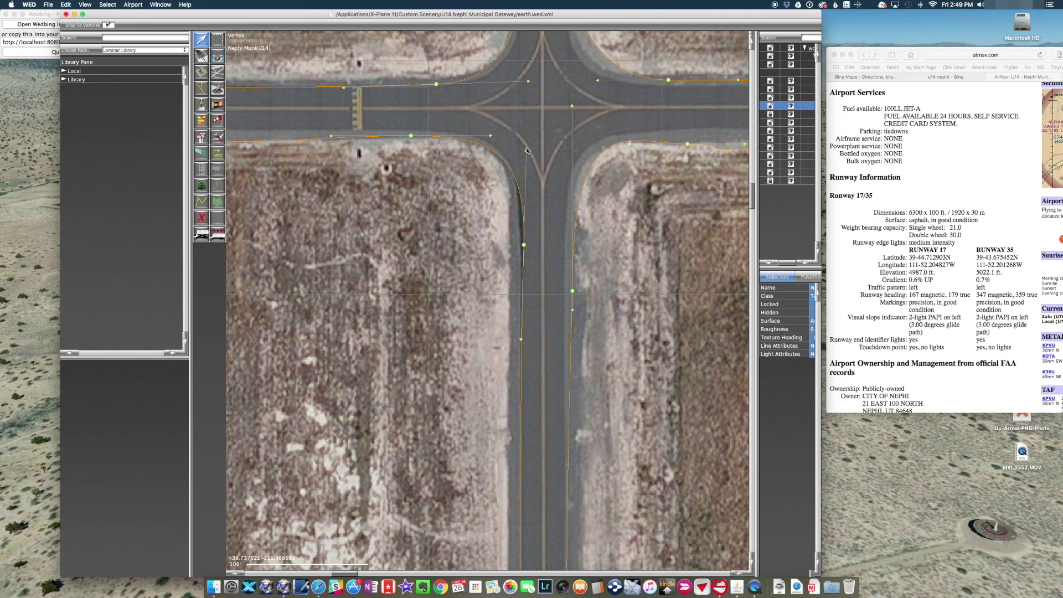
left_click_drag(525, 153, 521, 149)
left_click_drag(523, 246, 520, 228)
left_click_drag(411, 135, 400, 132)
Fit the connector's south edge to the fillet at the runway by moving both corner vertices and adjusting their curve handles.
right_click_drag(349, 170, 629, 214)
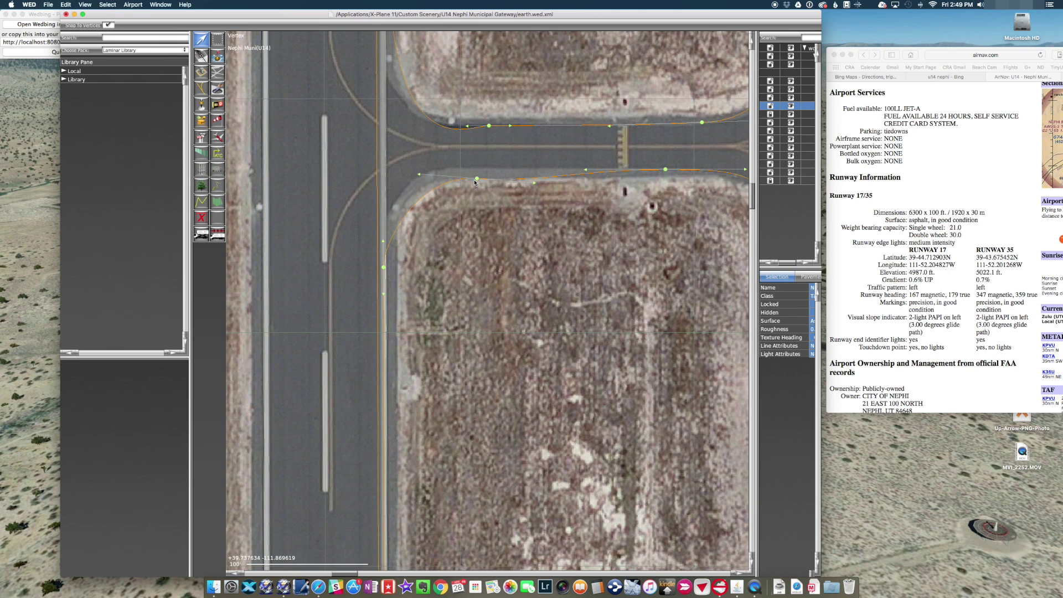
left_click_drag(477, 179, 450, 170)
left_click_drag(450, 170, 451, 170)
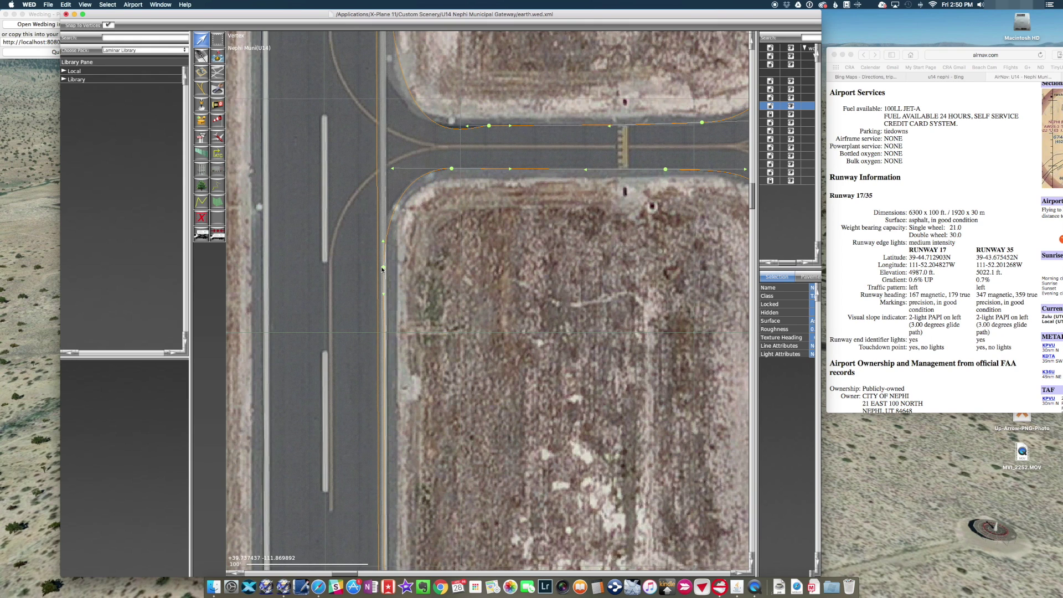
left_click_drag(383, 269, 386, 209)
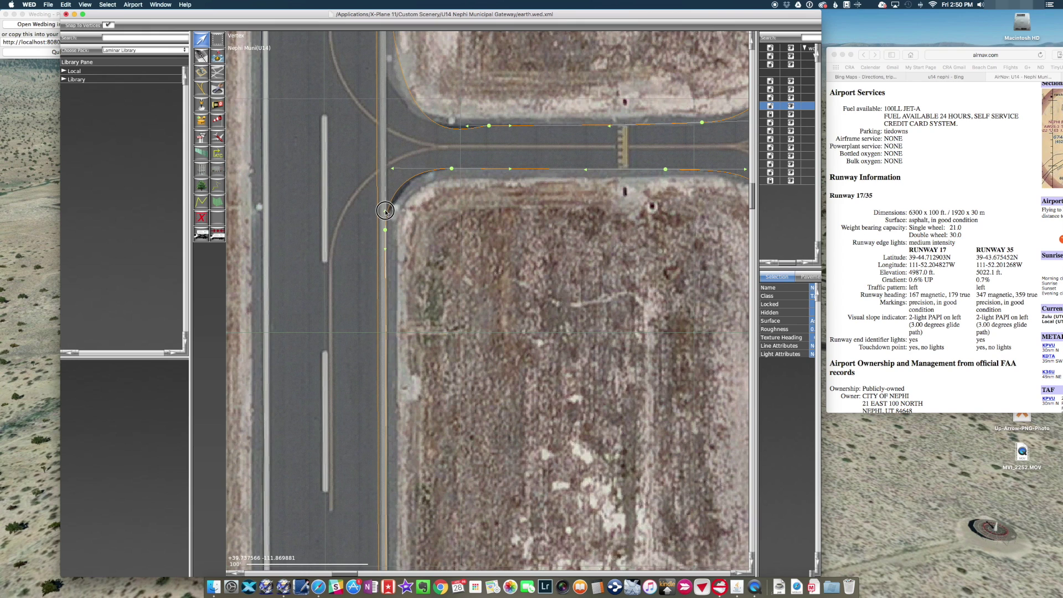
mouse_move(386, 211)
left_mouse_down()
mouse_move(386, 249)
mouse_move(387, 217)
left_mouse_up()
left_click_drag(392, 168, 394, 176)
scroll(515, 332, "up", 5)
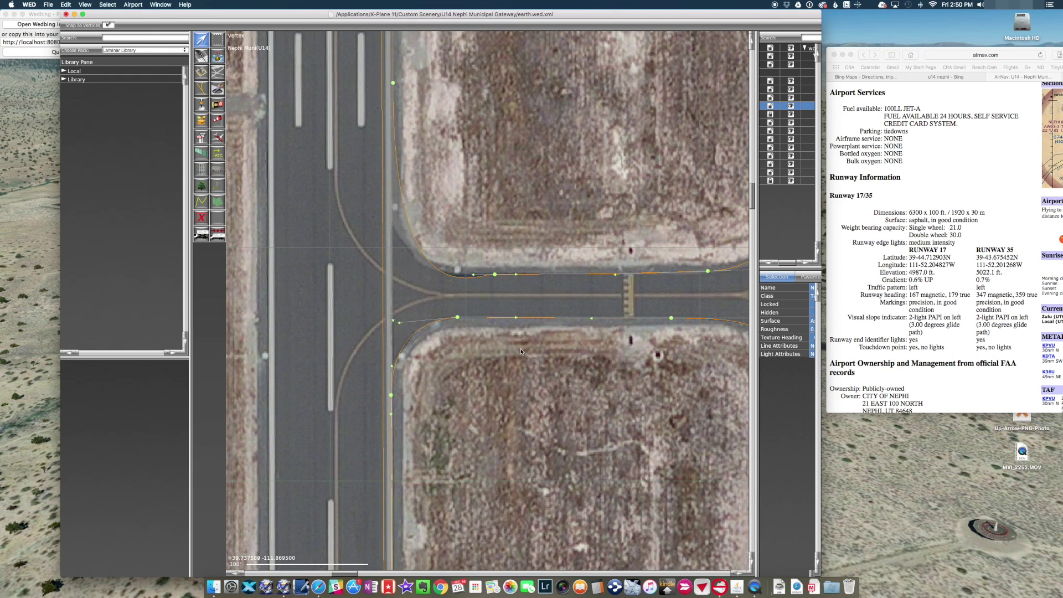
Reshape the connector's north fillet at the runway, moving the runway-side vertex south and the connector-edge vertex toward the runway.
left_click_drag(393, 84, 390, 120)
left_click_drag(389, 361, 387, 217)
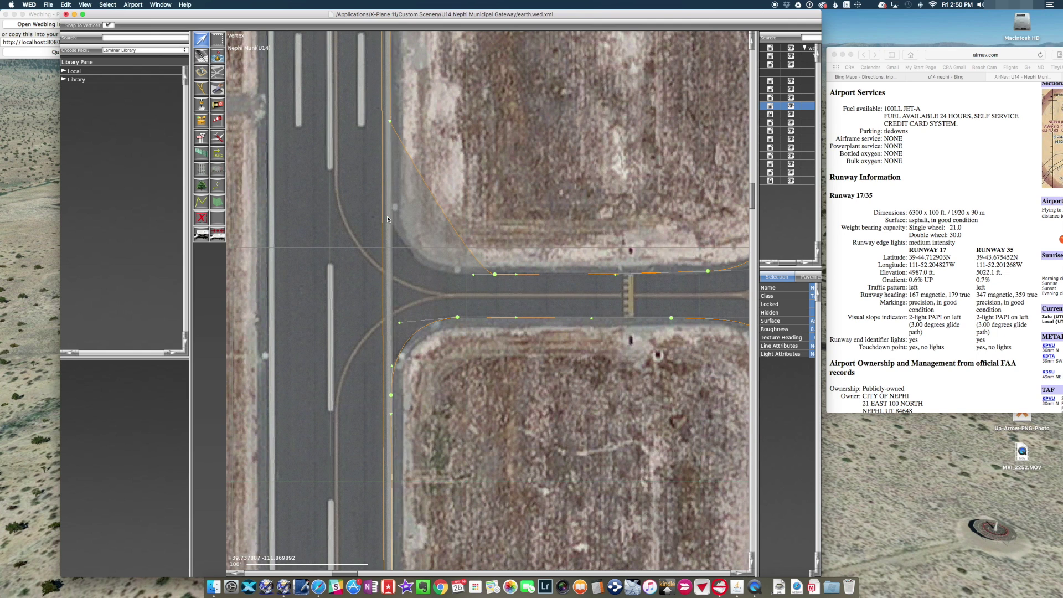
scroll(421, 216, "up", 3)
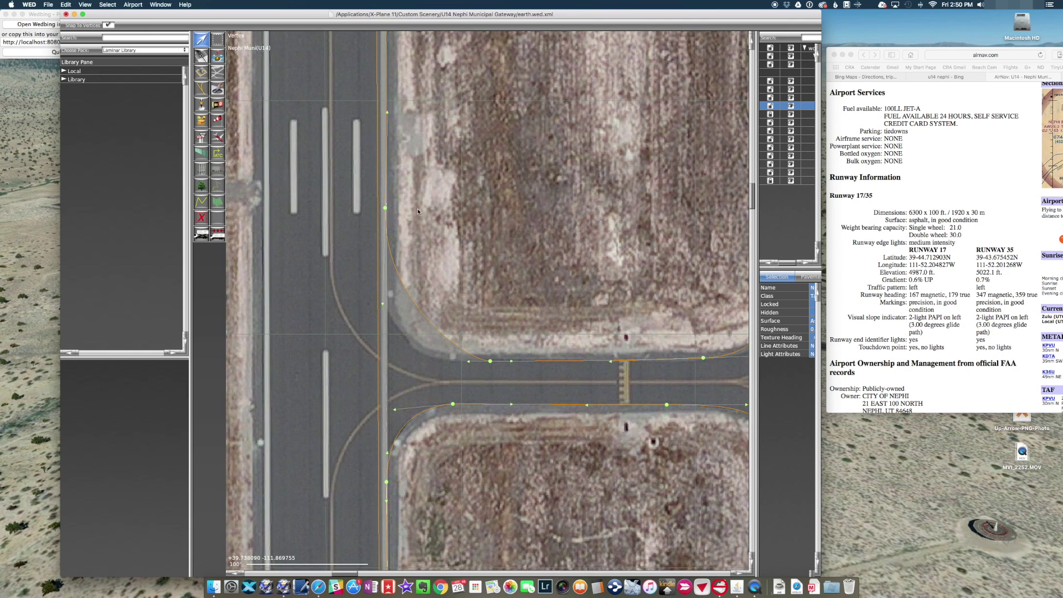
left_click_drag(387, 114, 381, 112)
left_click_drag(386, 209, 385, 309)
left_click_drag(389, 404, 406, 365)
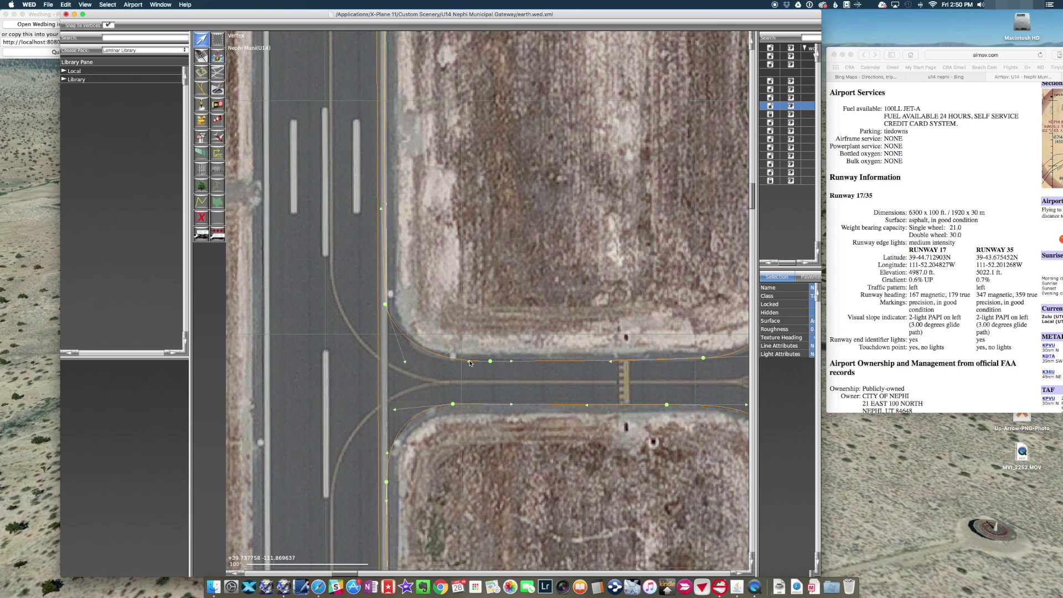
left_click_drag(490, 361, 468, 362)
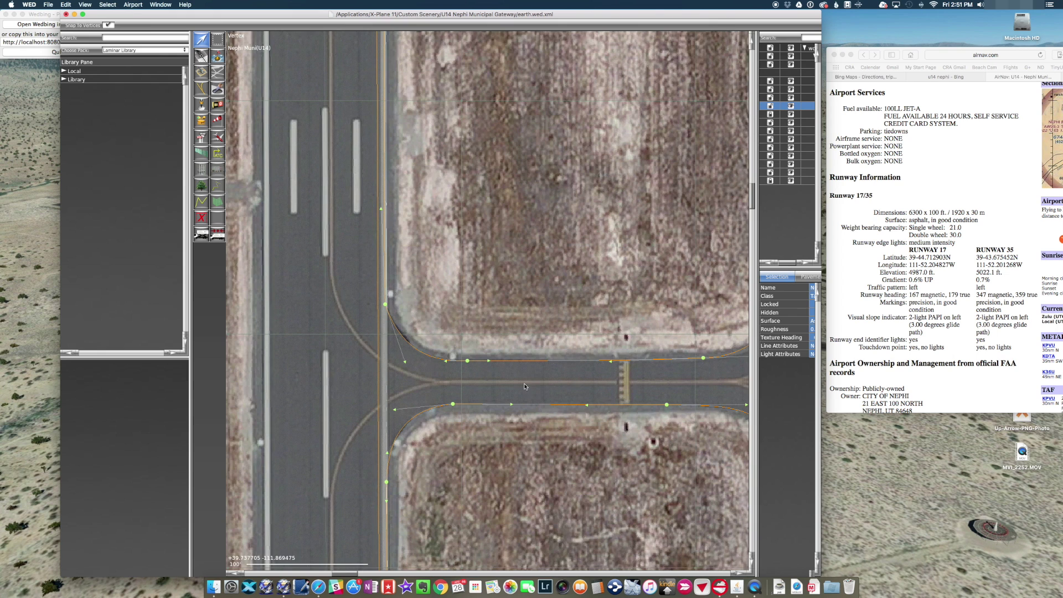
Refine the northwest corner curve of the parallel taxiway intersection by adjusting the handles and the vertex on the connector's north edge.
scroll(525, 386, "right", 10)
mouse_move(481, 318)
left_mouse_down()
mouse_move(471, 318)
mouse_move(489, 317)
left_mouse_up()
mouse_move(581, 316)
left_mouse_down()
mouse_move(570, 314)
mouse_move(582, 315)
left_mouse_up()
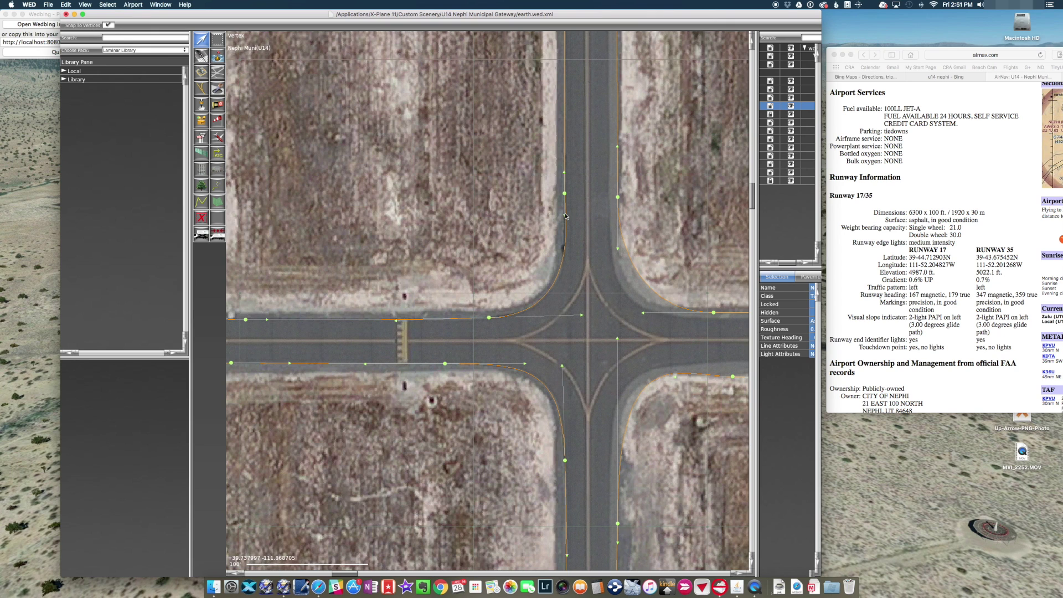
left_click_drag(565, 216, 564, 225)
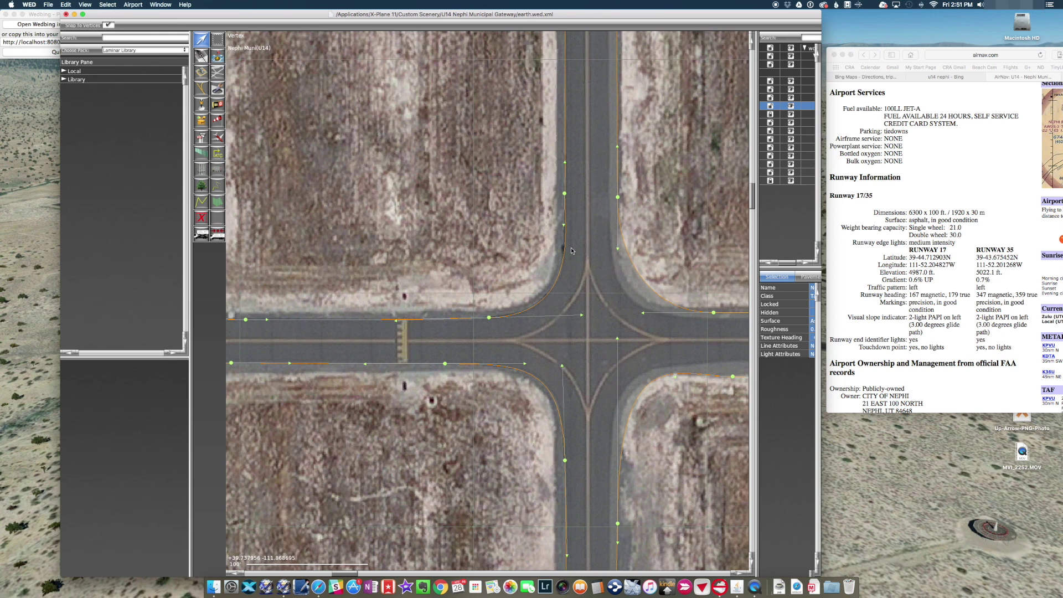
left_click_drag(581, 315, 555, 317)
left_click_drag(489, 317, 499, 320)
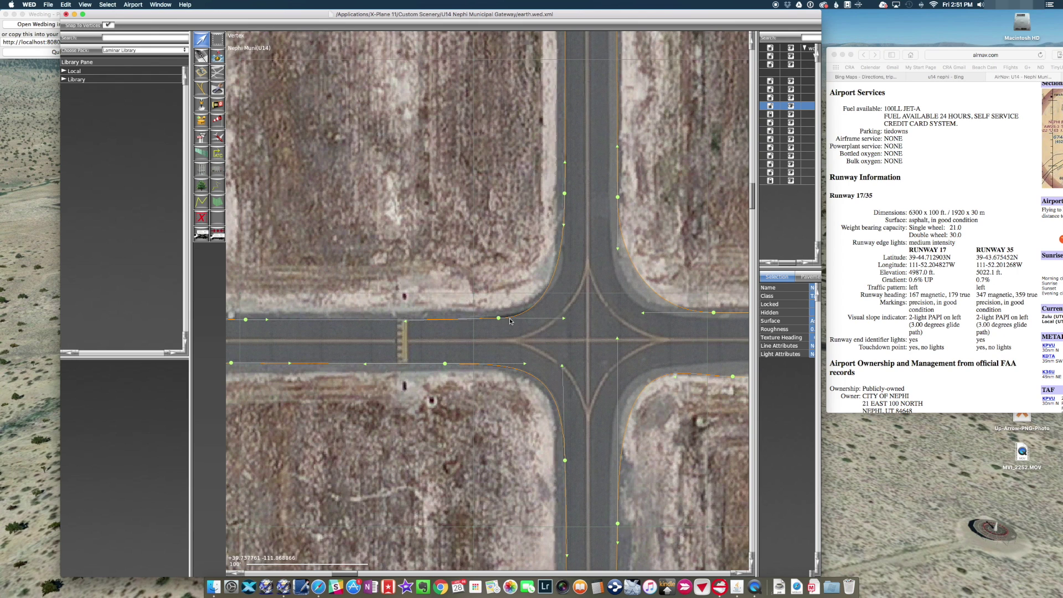
left_click_drag(497, 320, 494, 320)
key("super+z")
left_click_drag(498, 320, 486, 320)
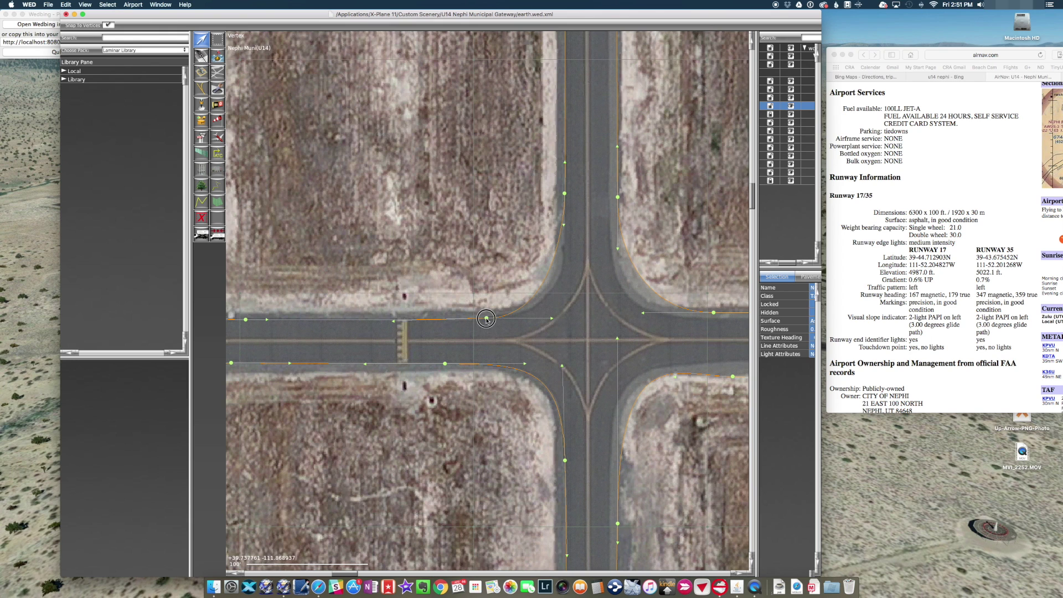
left_click_drag(552, 320, 581, 317)
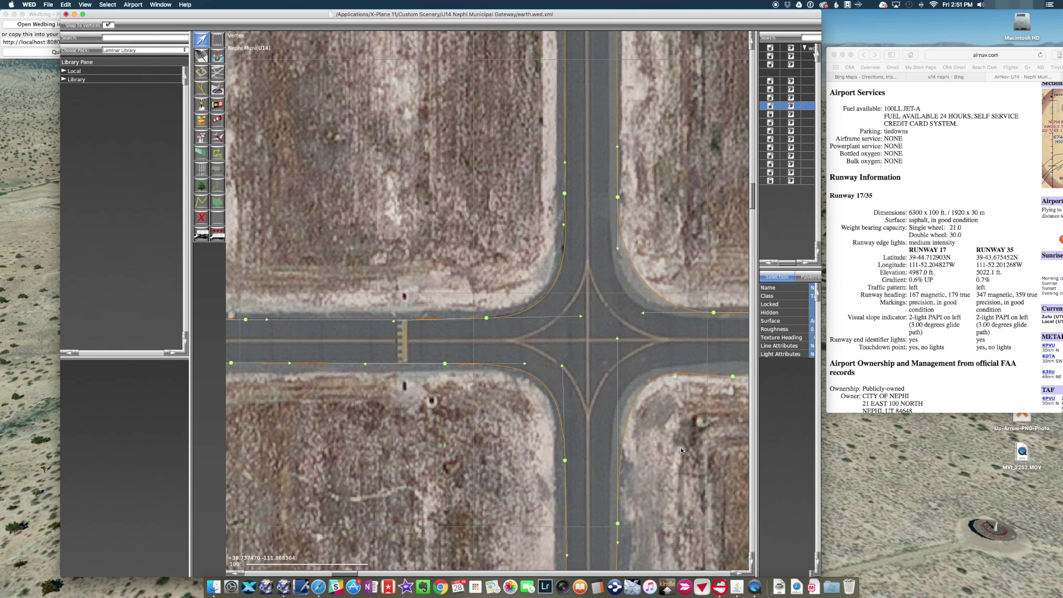
Reshape the southeast corner of the parallel taxiway intersection, moving its taxiway-side and connector-side vertices onto the paved edge.
right_click_drag(682, 450, 461, 392)
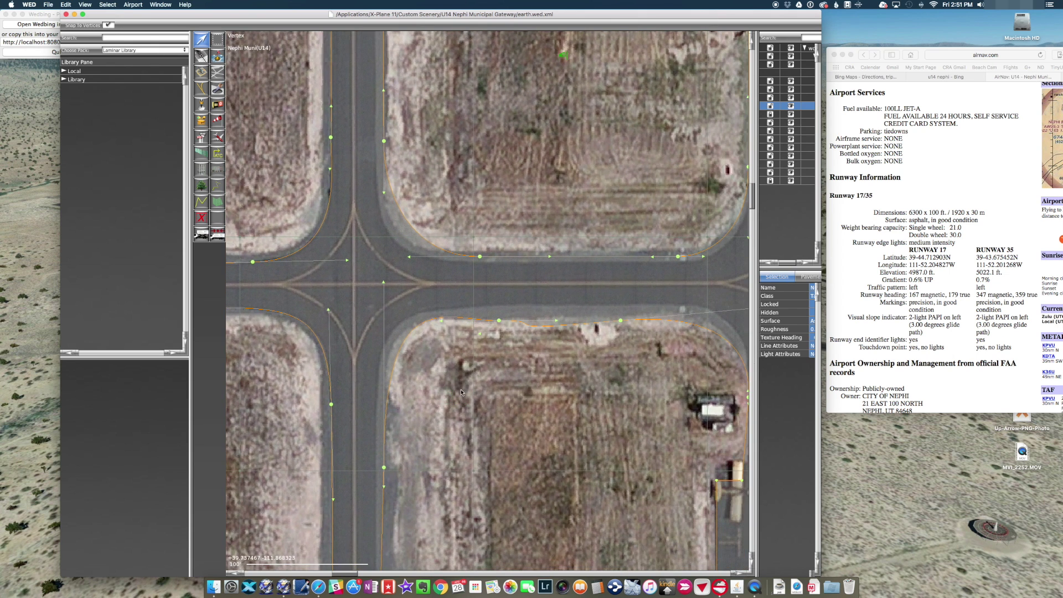
scroll(437, 321, "down", 6)
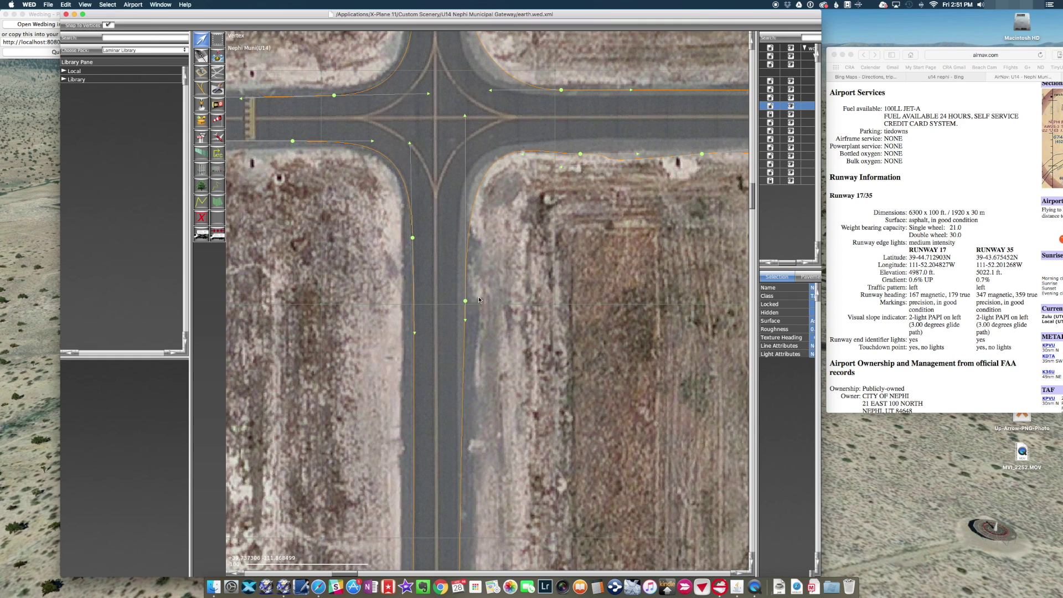
left_click(465, 320)
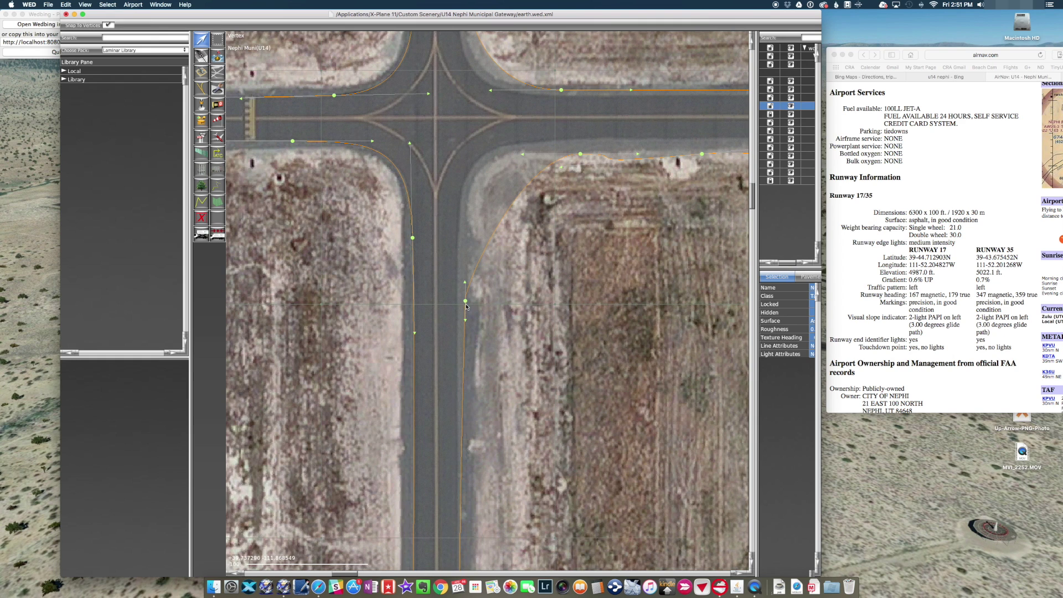
left_click_drag(466, 304, 458, 120)
left_click_drag(580, 155, 549, 147)
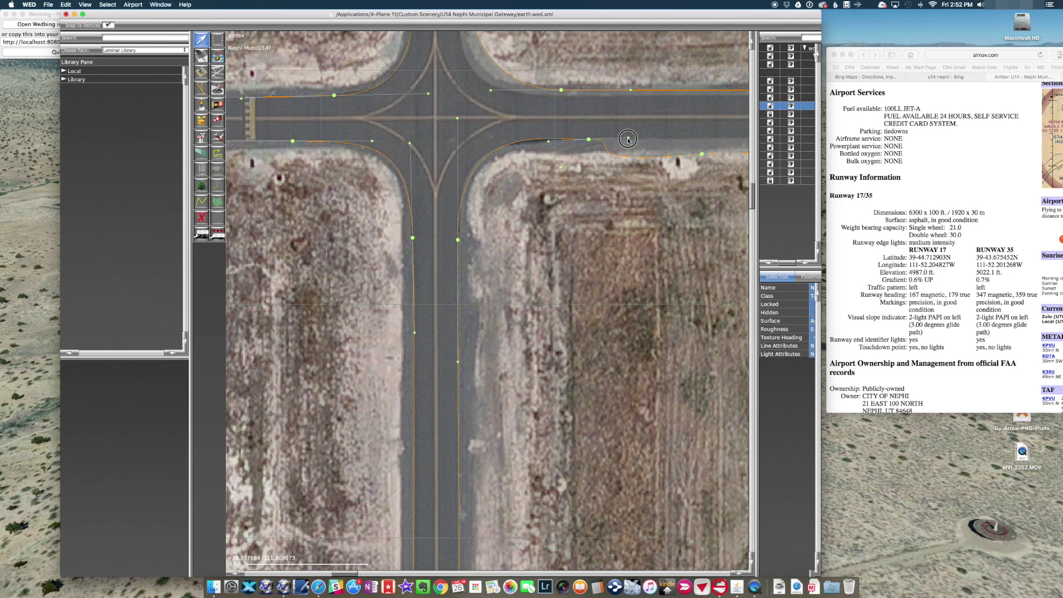
left_click_drag(589, 139, 561, 140)
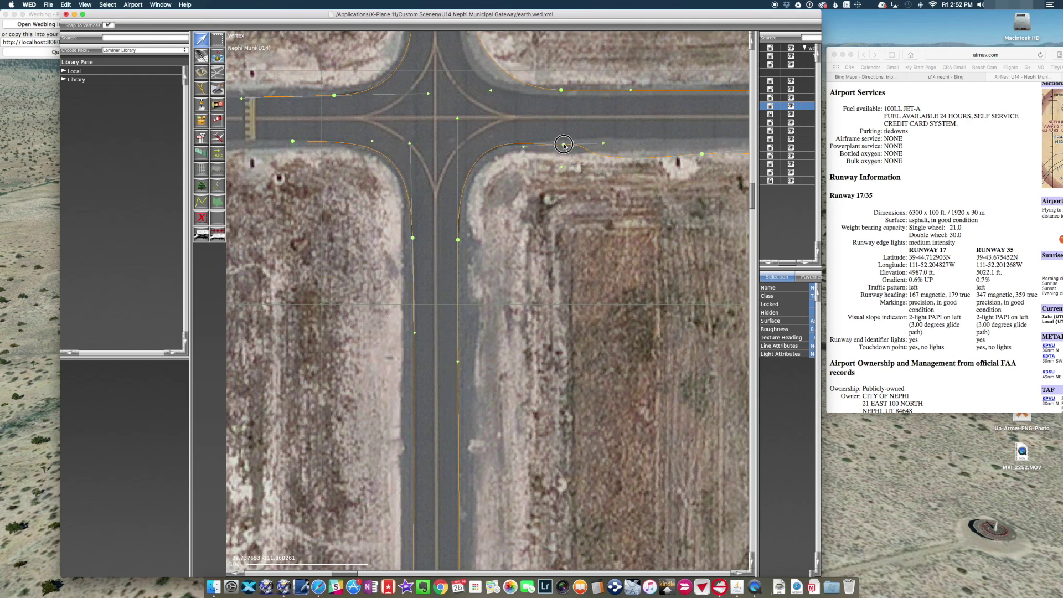
left_click(519, 143)
Move the vertex on the connector's south edge near the apron onto the pavement edge and shorten its curve handles.
scroll(474, 227, "right", 10)
left_click_drag(480, 207, 541, 189)
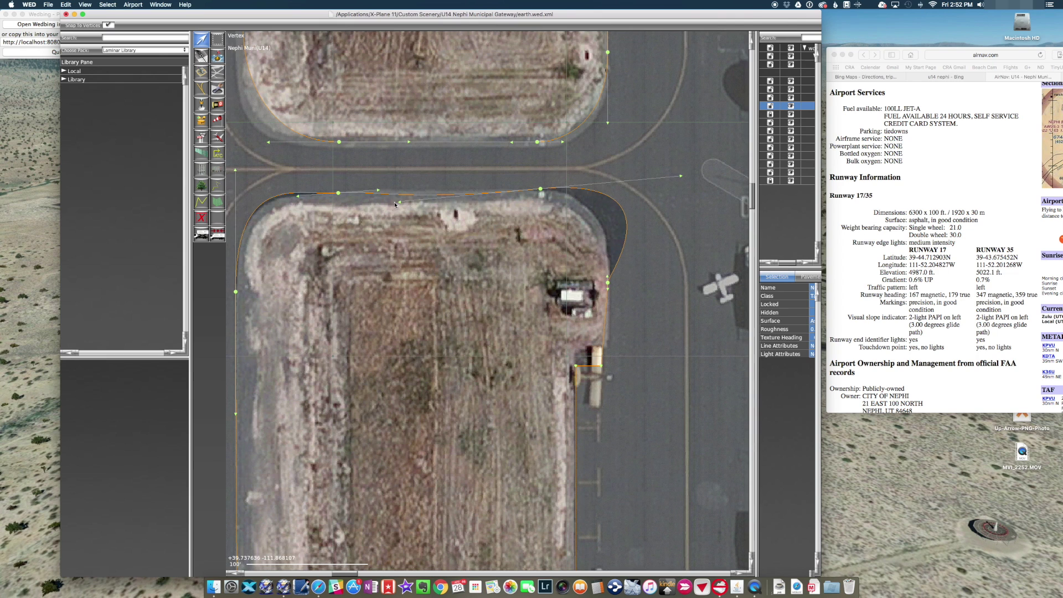
left_click_drag(400, 202, 551, 193)
scroll(531, 195, "down", 3)
scroll(477, 233, "up", 3)
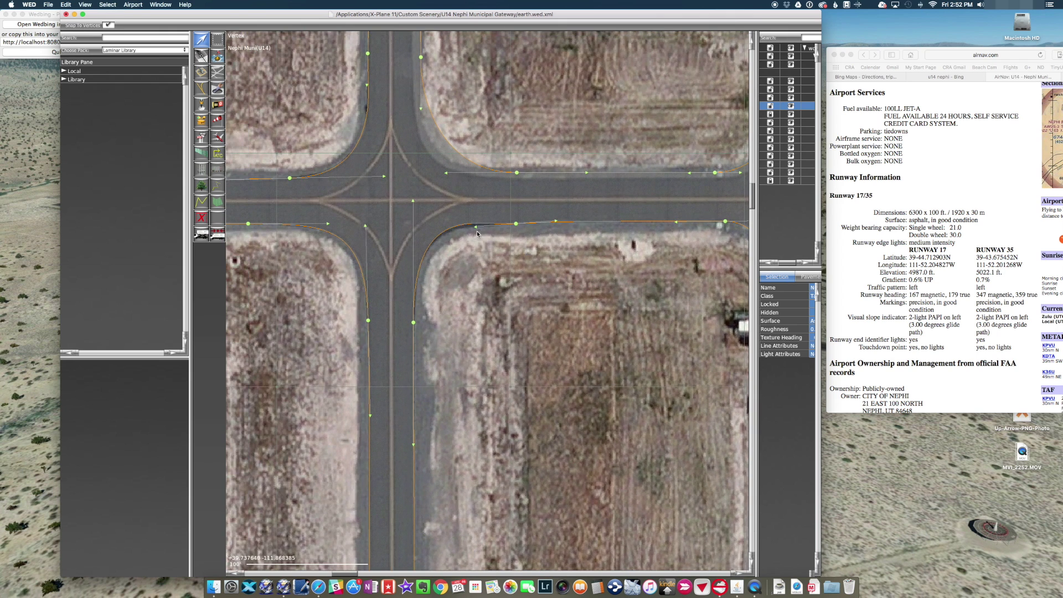
Fine-tune the curve handles and vertices of the southeast intersection corner so the fillet follows the pavement edge.
left_click_drag(555, 221, 560, 225)
left_click_drag(414, 205, 412, 251)
left_click_drag(413, 323, 414, 312)
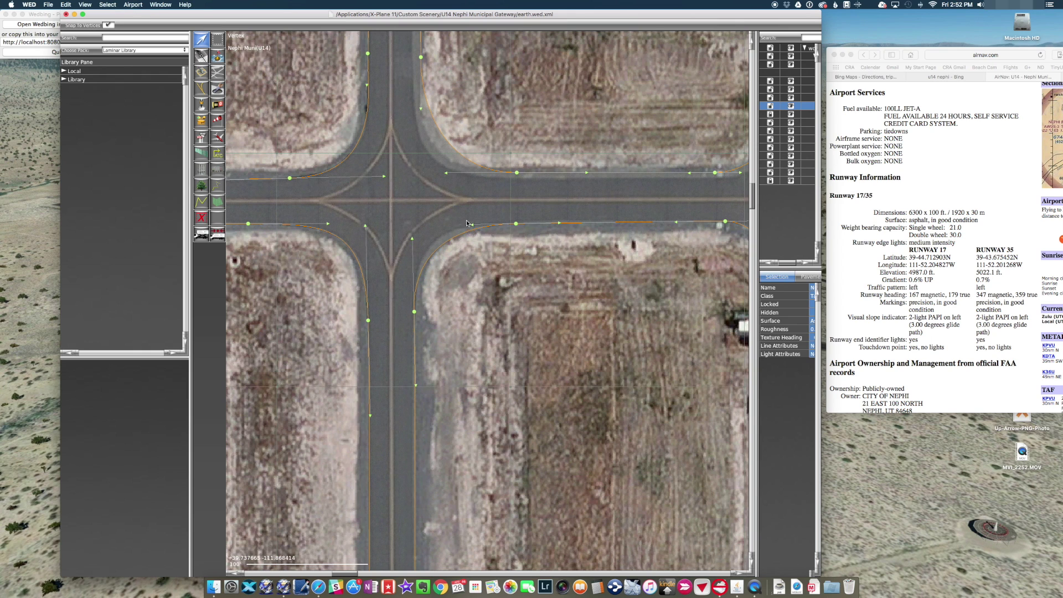
left_click_drag(473, 226, 446, 226)
left_click_drag(518, 226, 512, 223)
left_click_drag(413, 240, 442, 227)
Fit the rounded corner south of the connector where it meets the apron, and straighten the apron edge beside the small building.
right_click_drag(594, 270, 418, 270)
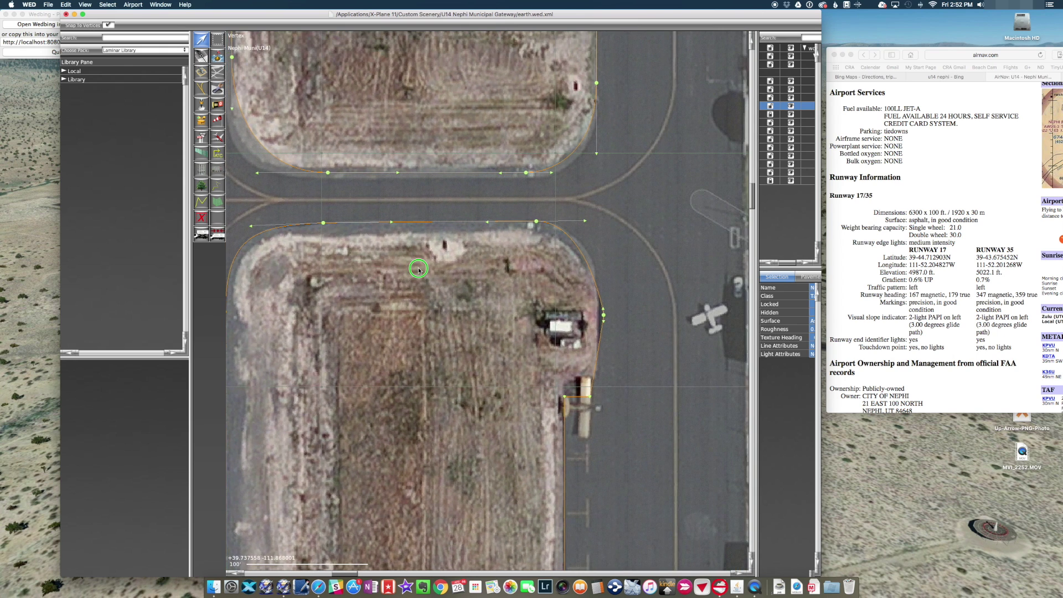
left_click_drag(605, 317, 594, 283)
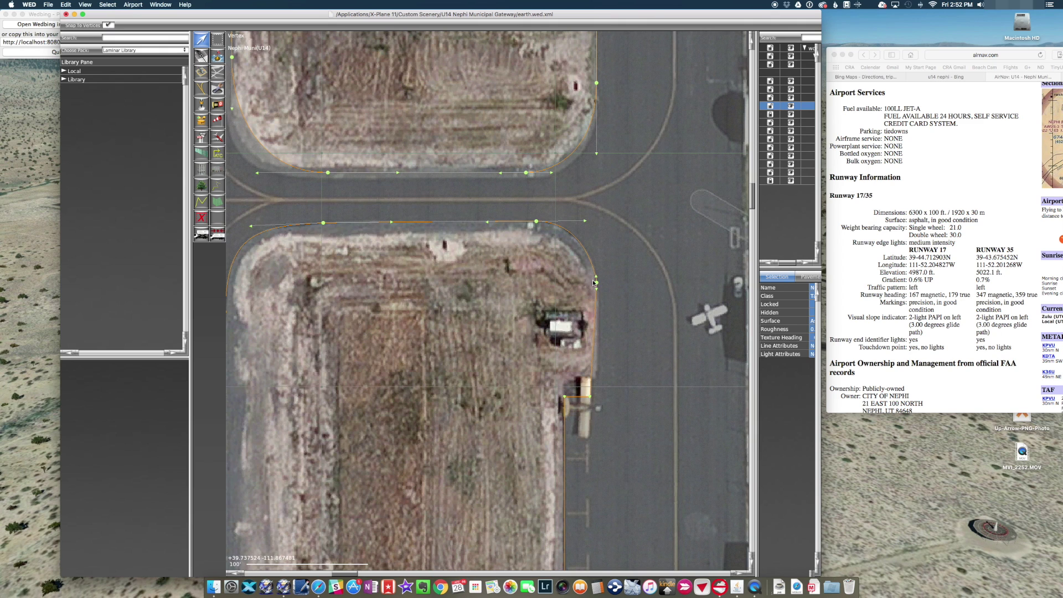
left_click_drag(586, 222, 586, 222)
left_click_drag(598, 291, 598, 299)
left_click_drag(585, 224, 581, 222)
left_click_drag(590, 397, 564, 381)
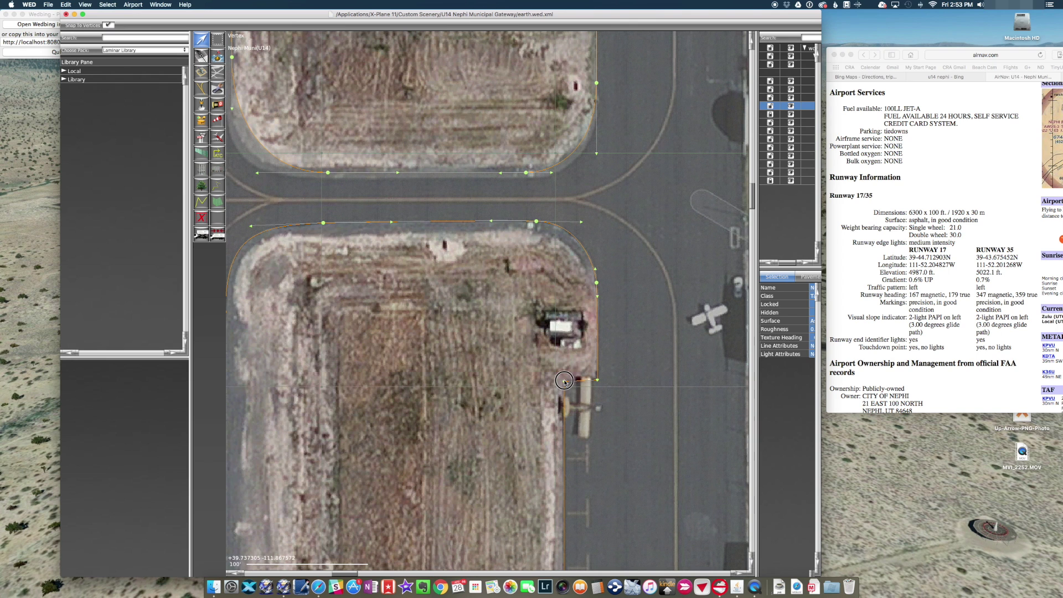
left_click_drag(598, 285, 597, 282)
Align the connector's north-edge vertices east of the parallel taxiway and reshape the northeast intersection corner to match the pavement.
right_click_drag(487, 327, 639, 458)
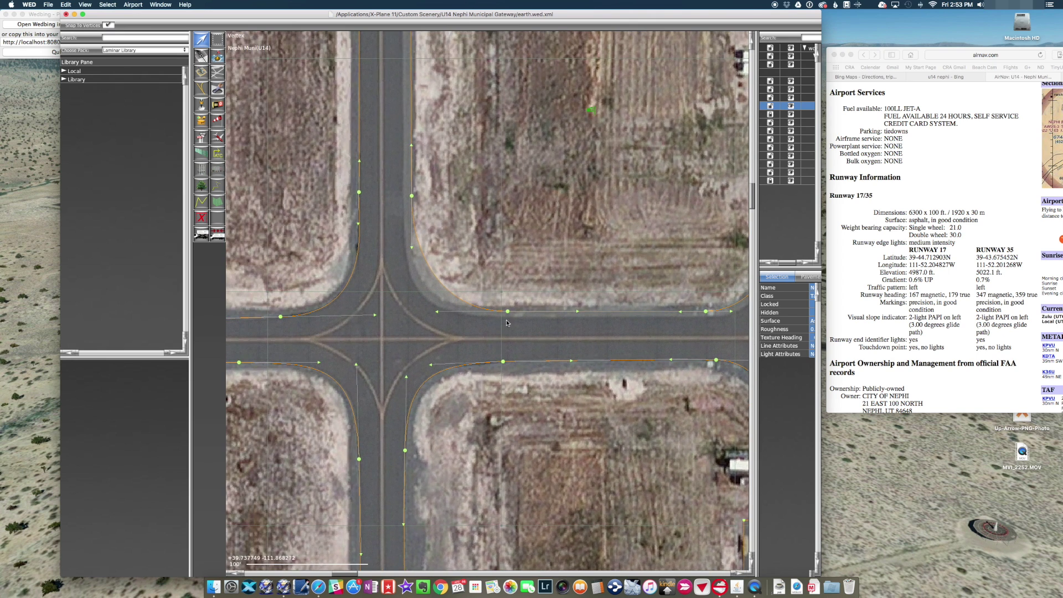
left_click_drag(507, 313, 482, 316)
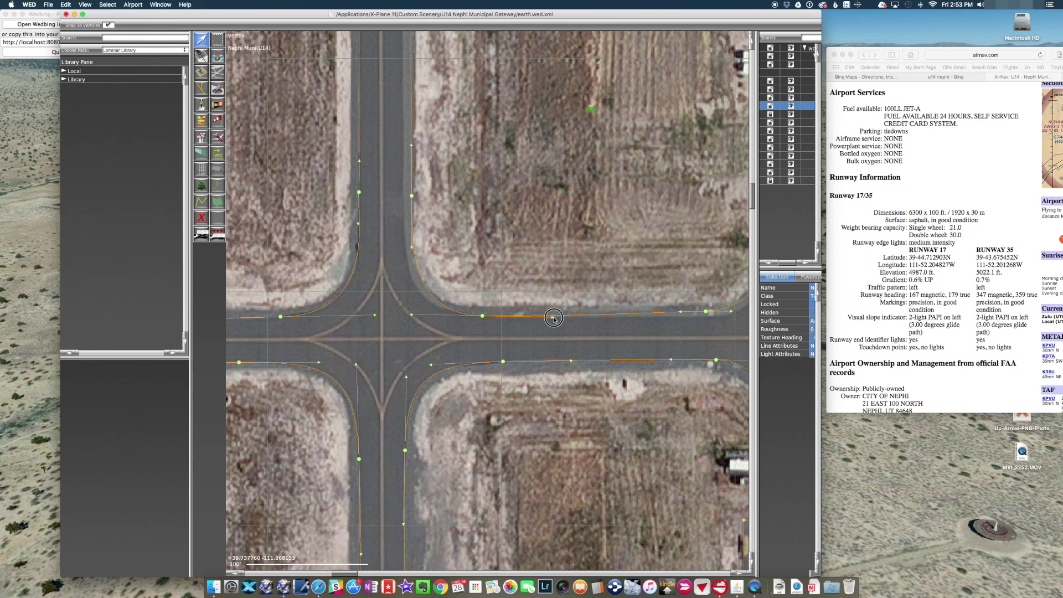
left_click_drag(708, 313, 720, 317)
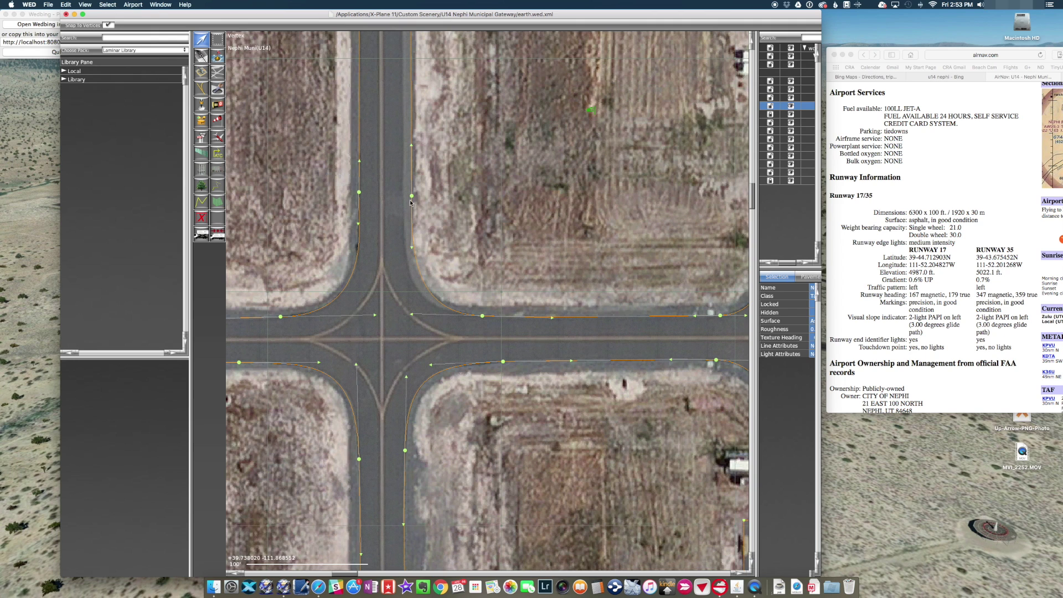
left_click_drag(410, 196, 403, 197)
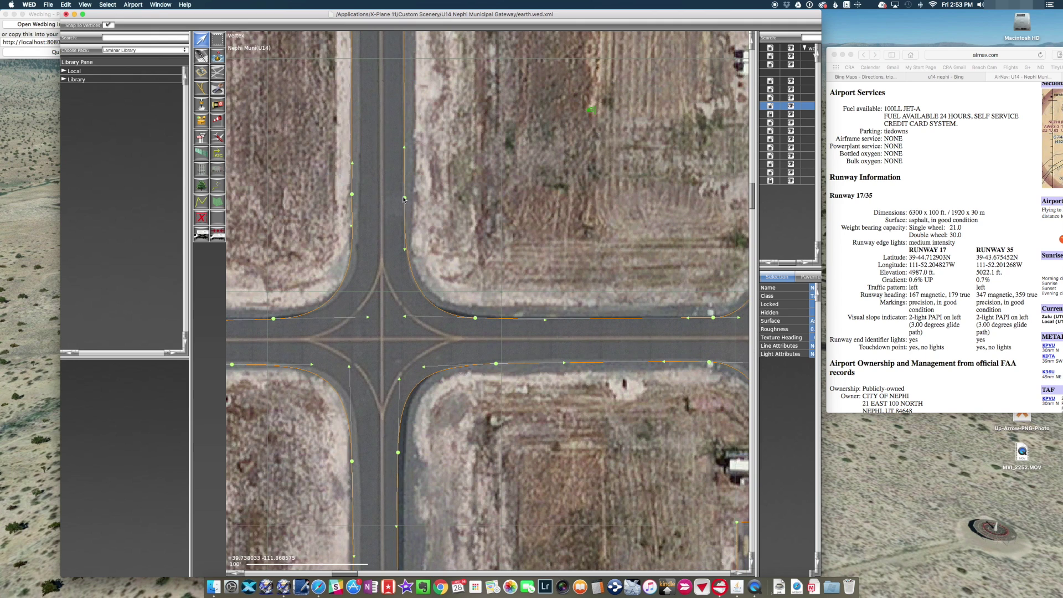
key("super+z")
left_click_drag(412, 196, 405, 220)
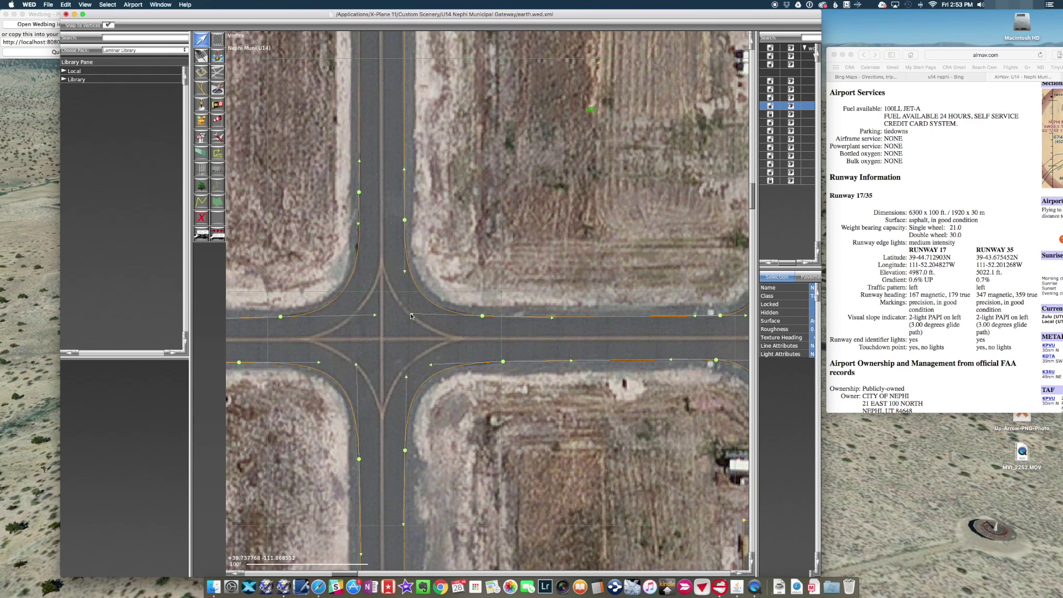
left_click_drag(410, 316, 408, 311)
Move the two corner vertices at the apron's south end onto the edge of the dark pavement.
right_click_drag(407, 312, 714, 349)
scroll(637, 349, "down", 4)
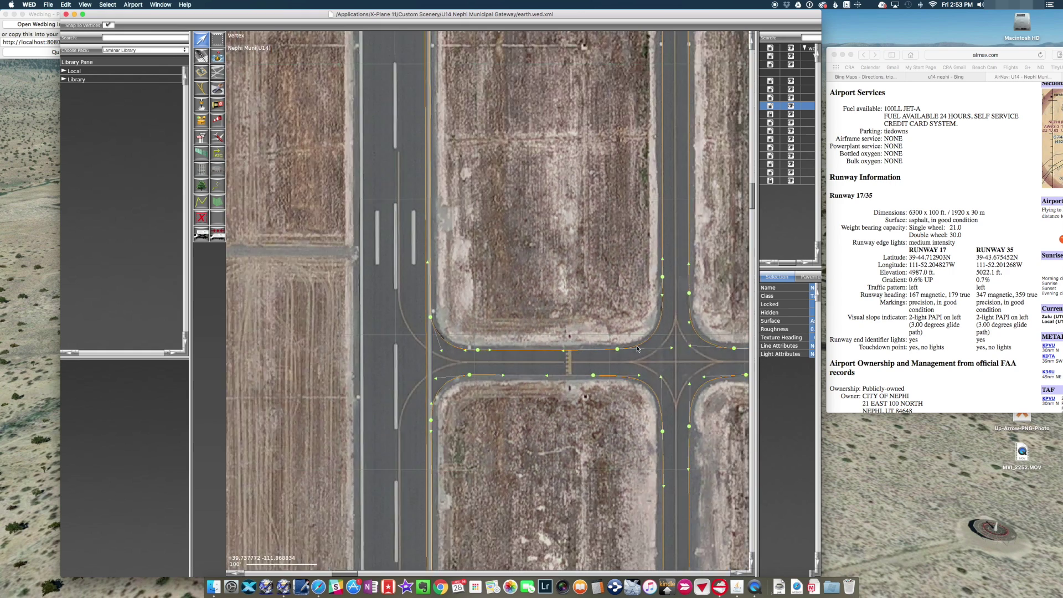
right_click_drag(620, 485, 557, 117)
scroll(546, 268, "down", 1)
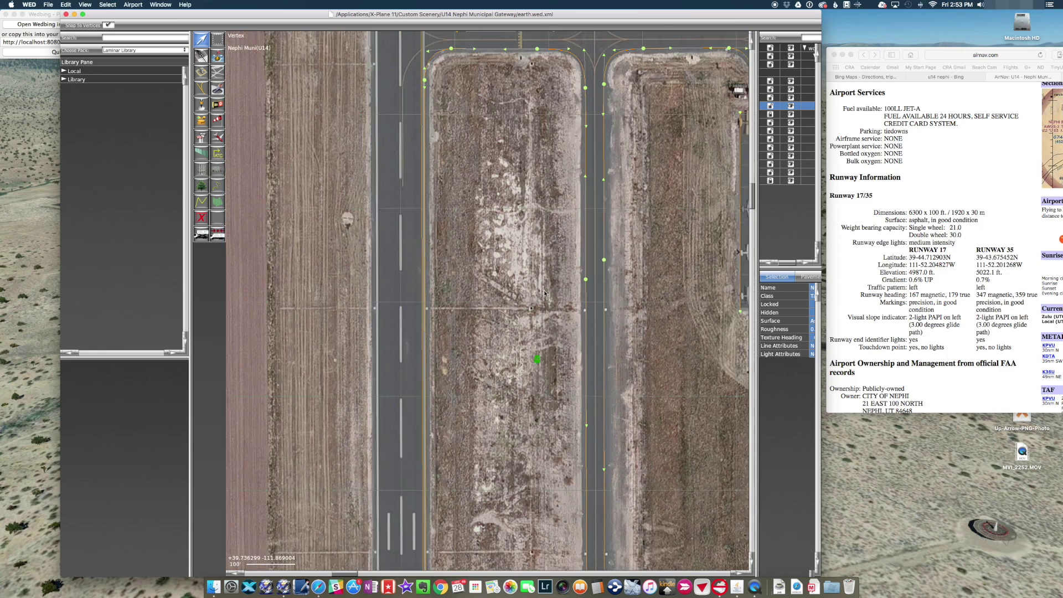
right_click_drag(628, 179, 486, 326)
scroll(522, 419, "up", 3)
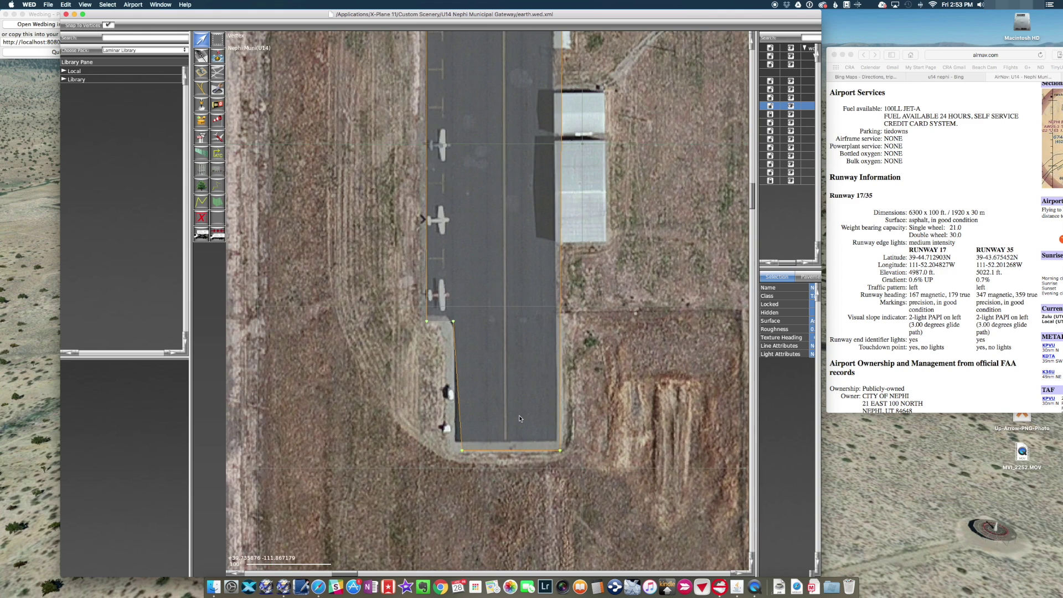
scroll(462, 452, "up", 3)
mouse_move(463, 453)
left_mouse_down()
mouse_move(441, 424)
mouse_move(454, 439)
left_mouse_up()
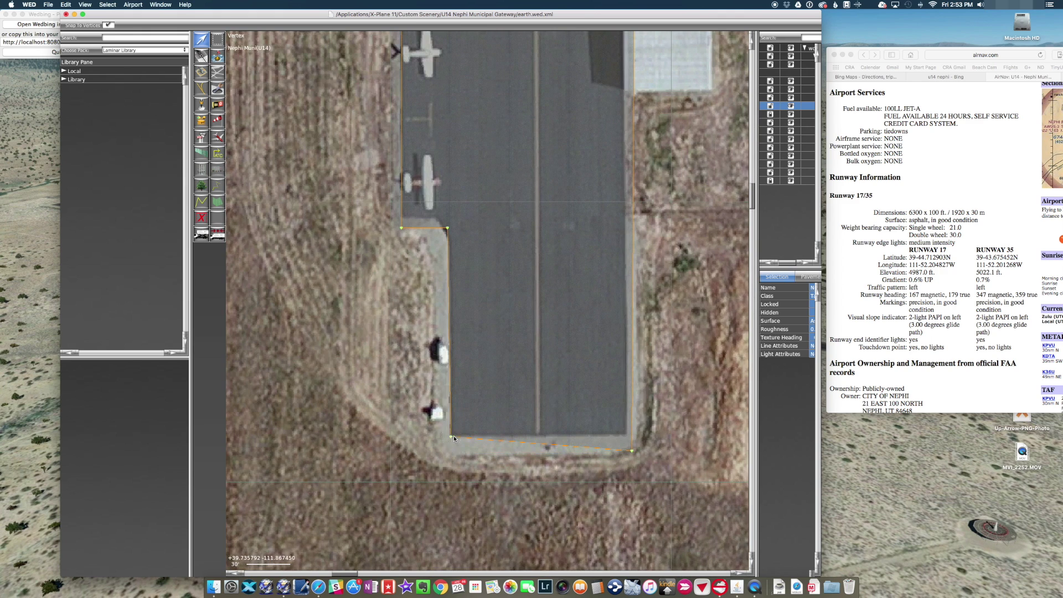
left_click_drag(632, 451, 628, 437)
Move the two north-end corner vertices of the apron onto the pavement edge beside the large white hangar.
scroll(676, 302, "up", 10)
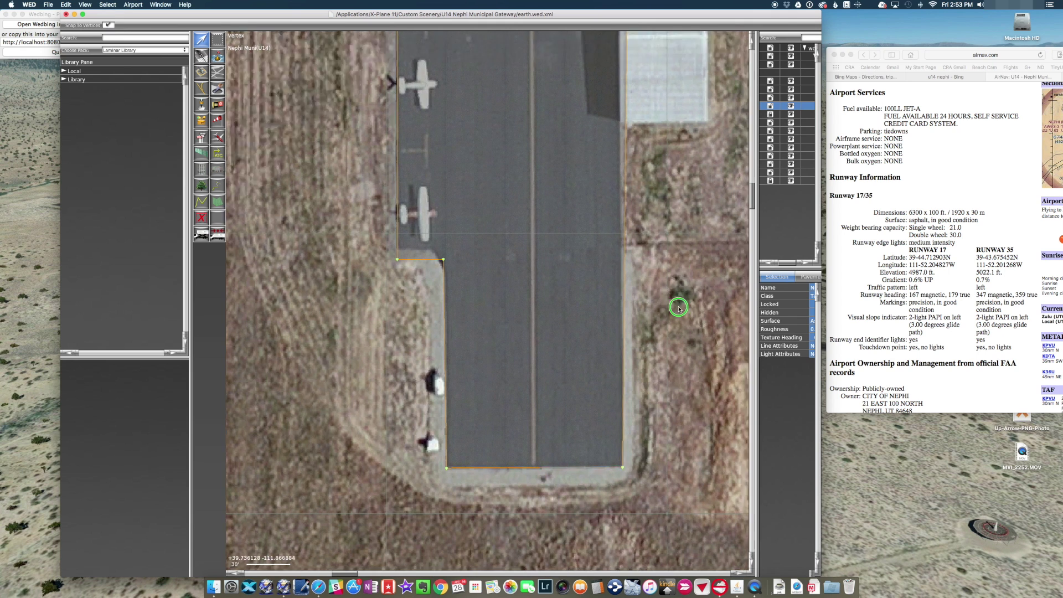
scroll(642, 285, "up", 10)
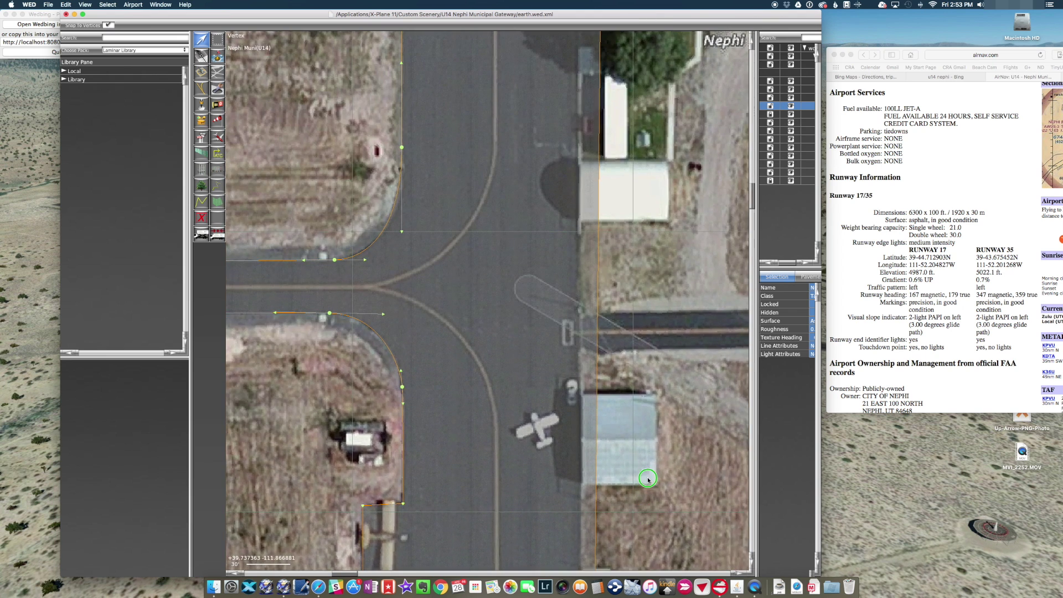
scroll(651, 477, "up", 5)
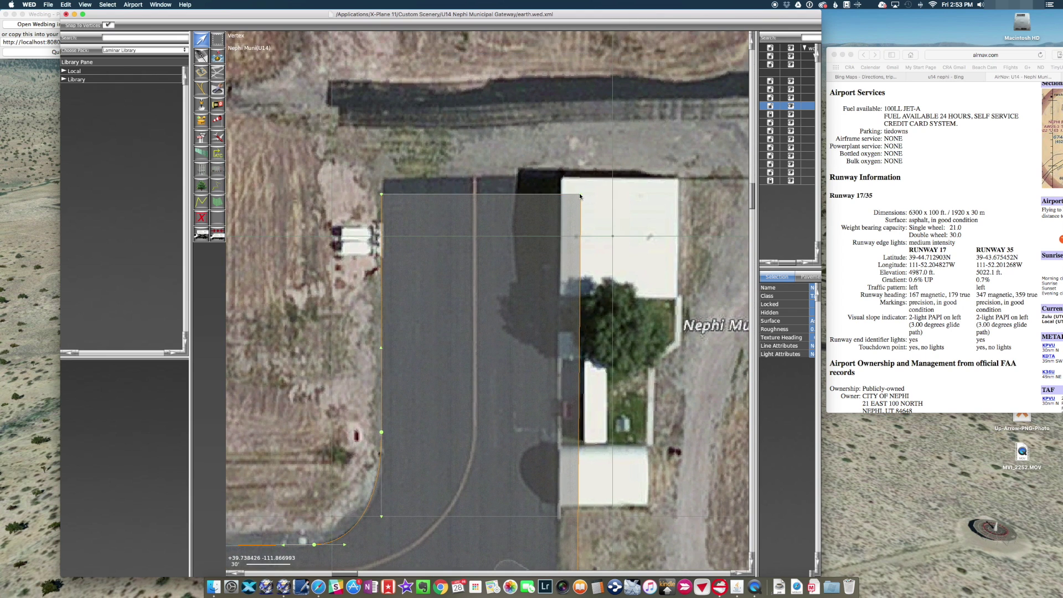
left_click_drag(581, 197, 562, 178)
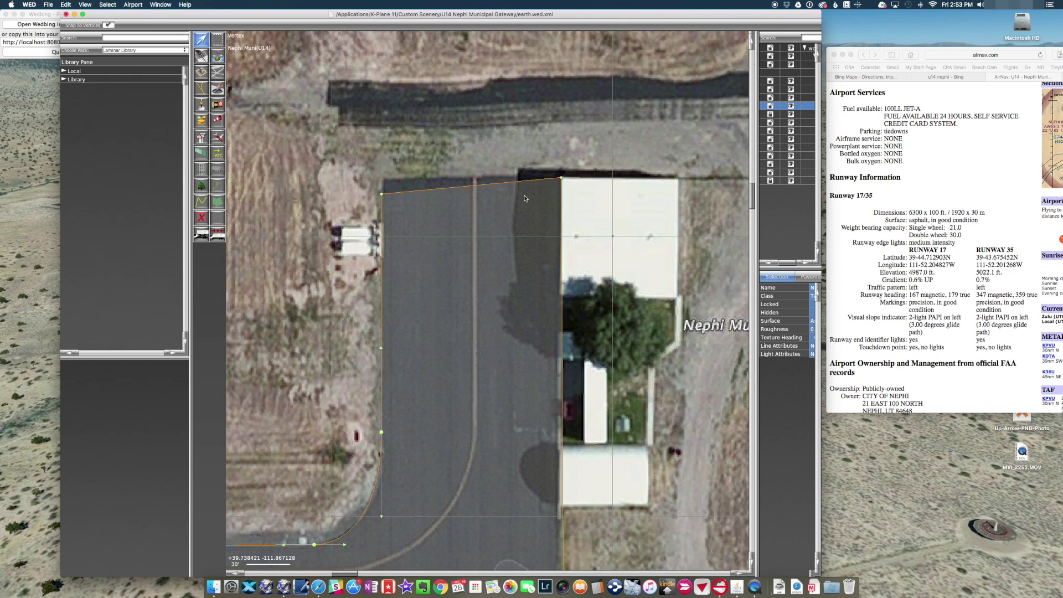
left_click_drag(382, 196, 383, 179)
Refine the curve handles of the rounded corner north of the connector where it meets the apron.
right_click_drag(460, 416, 624, 152)
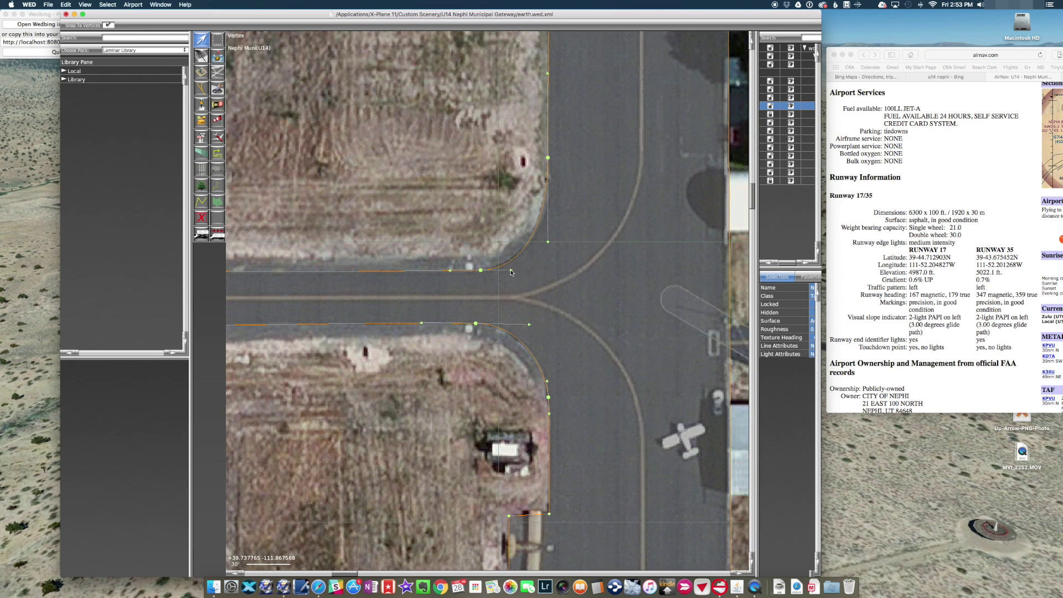
left_click_drag(512, 272, 515, 266)
left_click_drag(550, 161, 551, 160)
left_click_drag(549, 166, 546, 171)
left_click_drag(516, 262, 516, 262)
Nudge the apron's northwest corner vertex so the west edge lines up with the pavement beside the fuel tanks.
left_click_drag(548, 167, 574, 453)
left_click(590, 168)
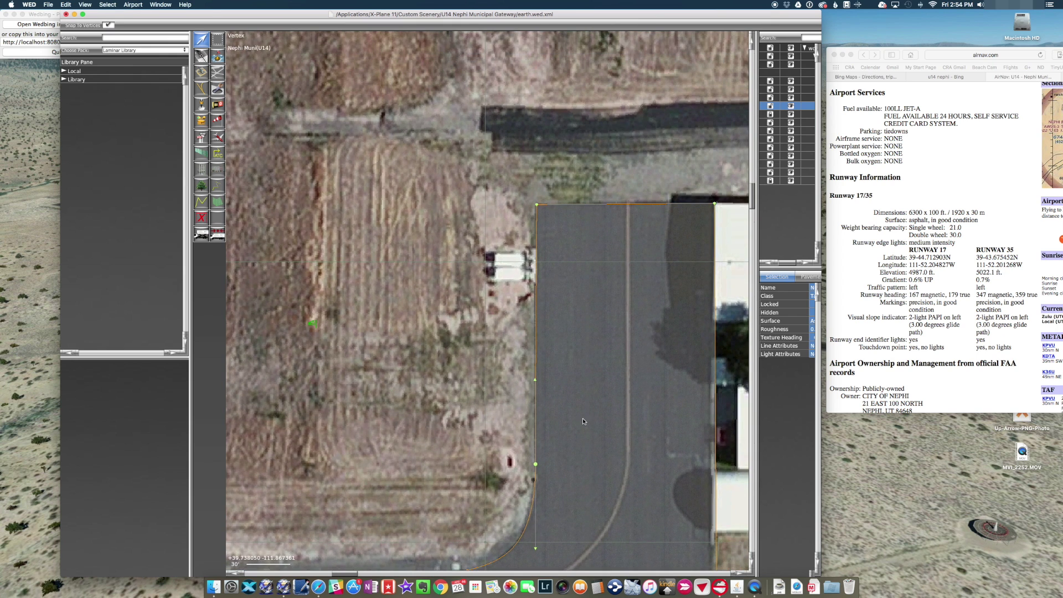
left_click(536, 206)
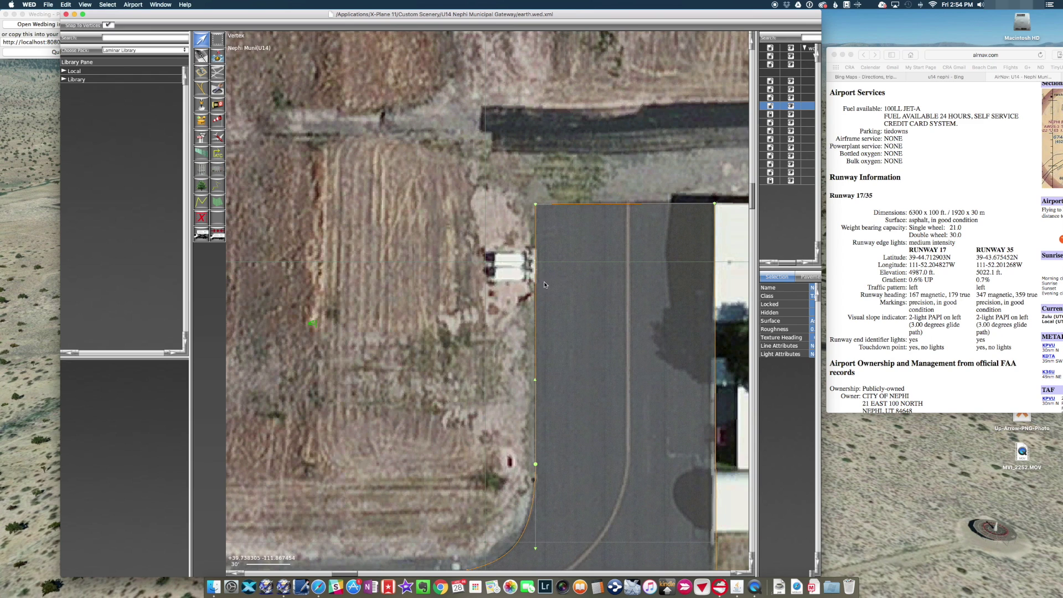
Search the Laminar Library for fuel objects, pick 2_horiz_tanks.agp and orbit its preview to check the layout.
left_click(120, 50)
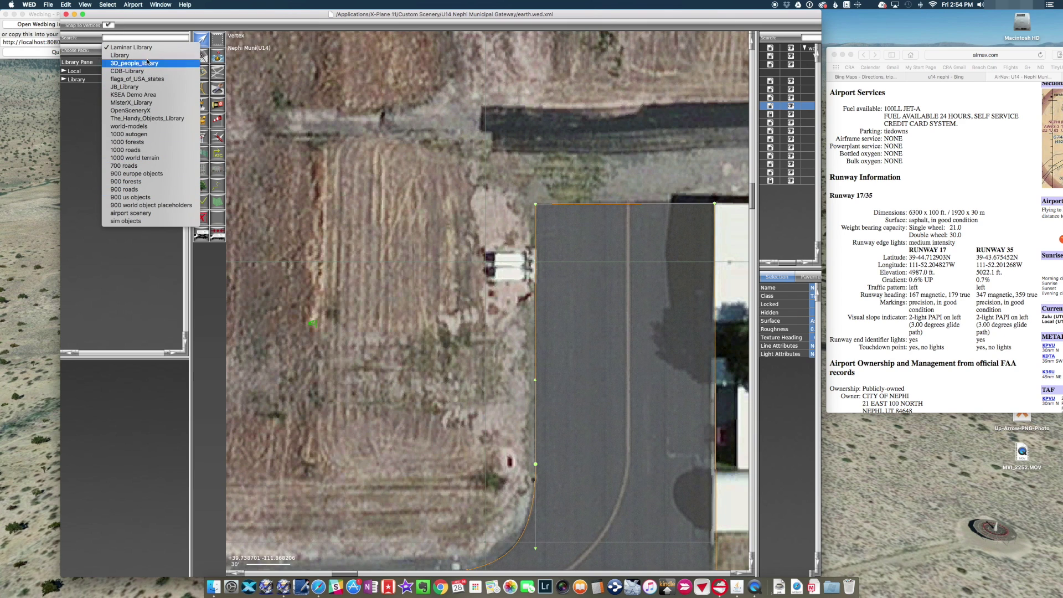
left_click(119, 49)
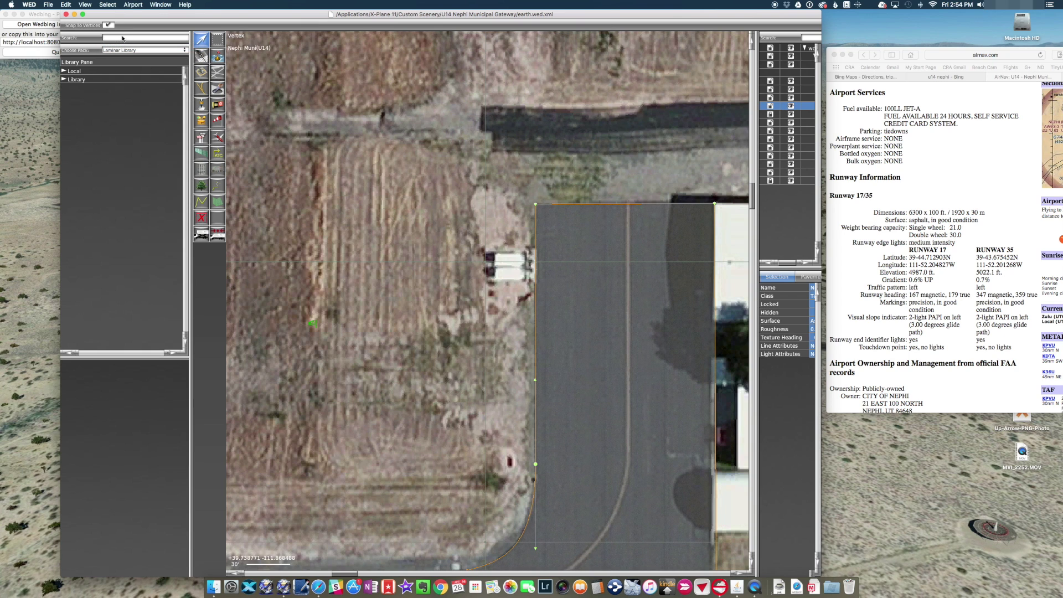
type("Fuel")
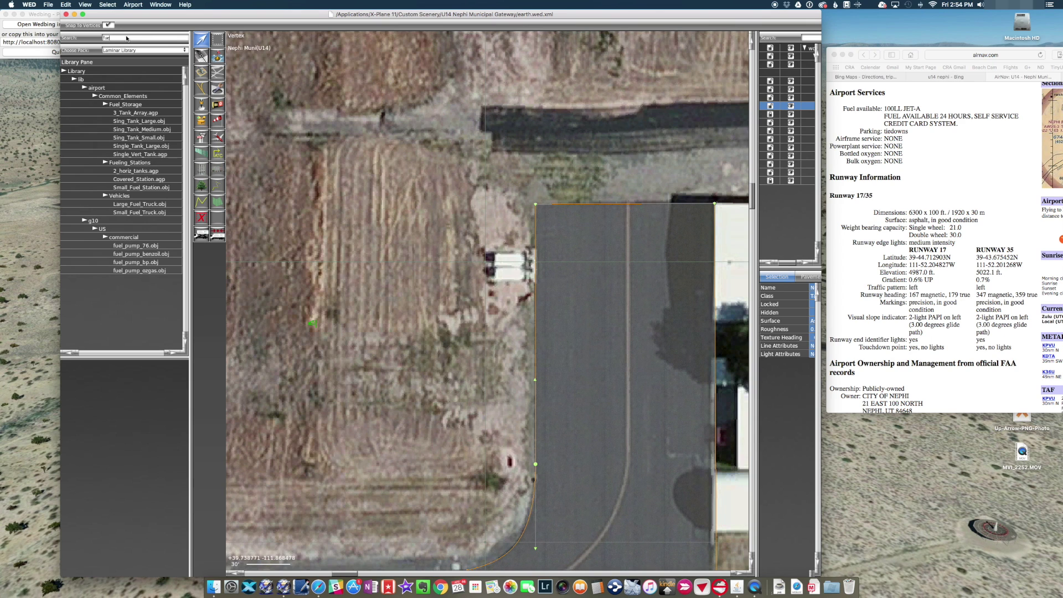
left_click(143, 172)
left_click_drag(111, 470, 181, 526)
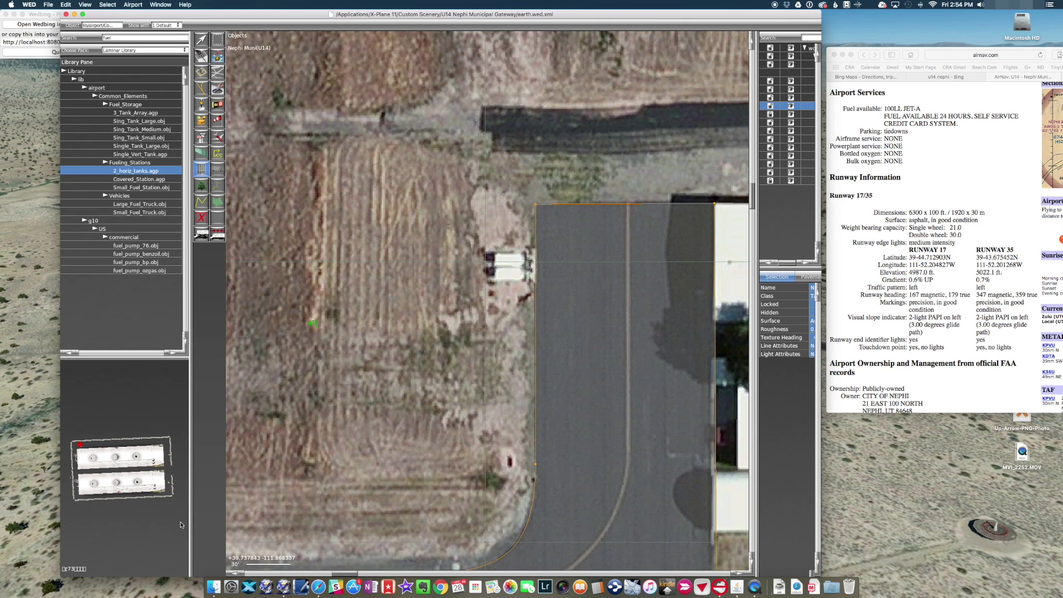
Place the twin fuel tanks over the ones in the imagery west of the apron, rotated so the pumps face the apron.
left_click(508, 269)
key("a")
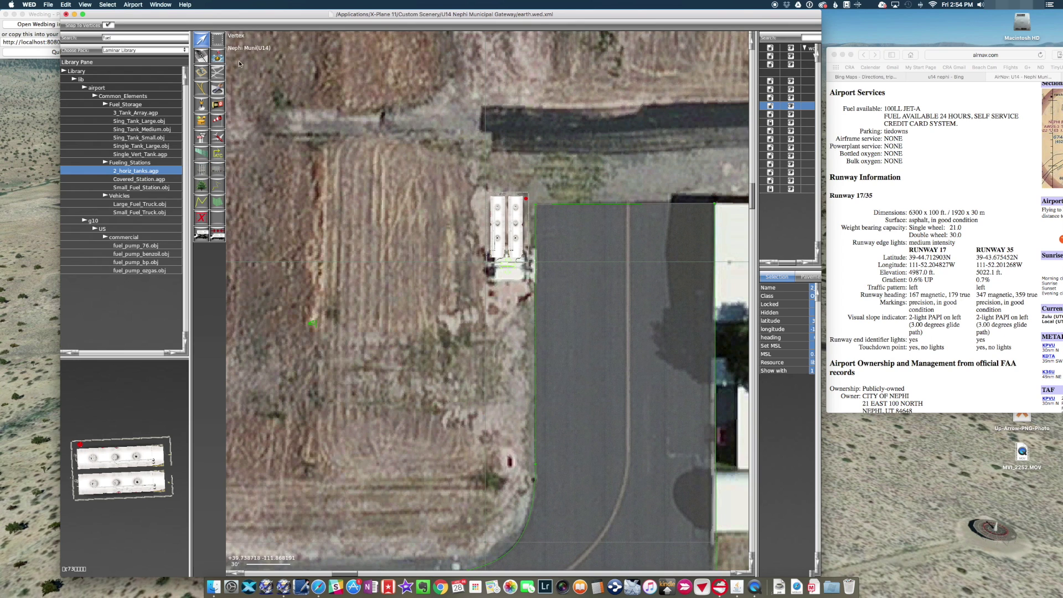
left_click_drag(507, 276, 559, 270)
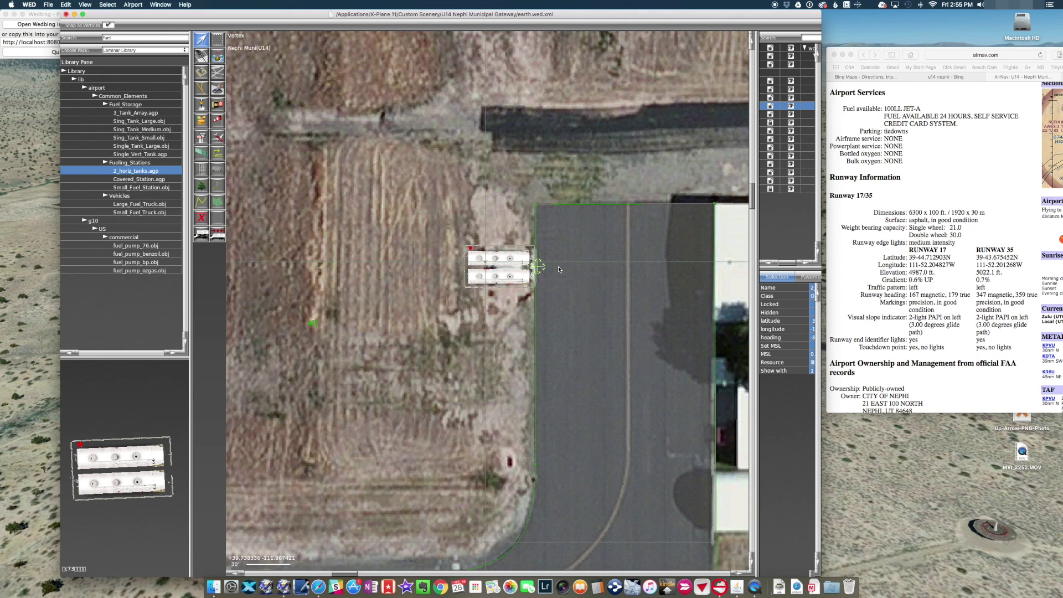
Search the library for tree and place autogen_tree4.obj on the large tree south of the white hangar.
right_click_drag(617, 432, 427, 272)
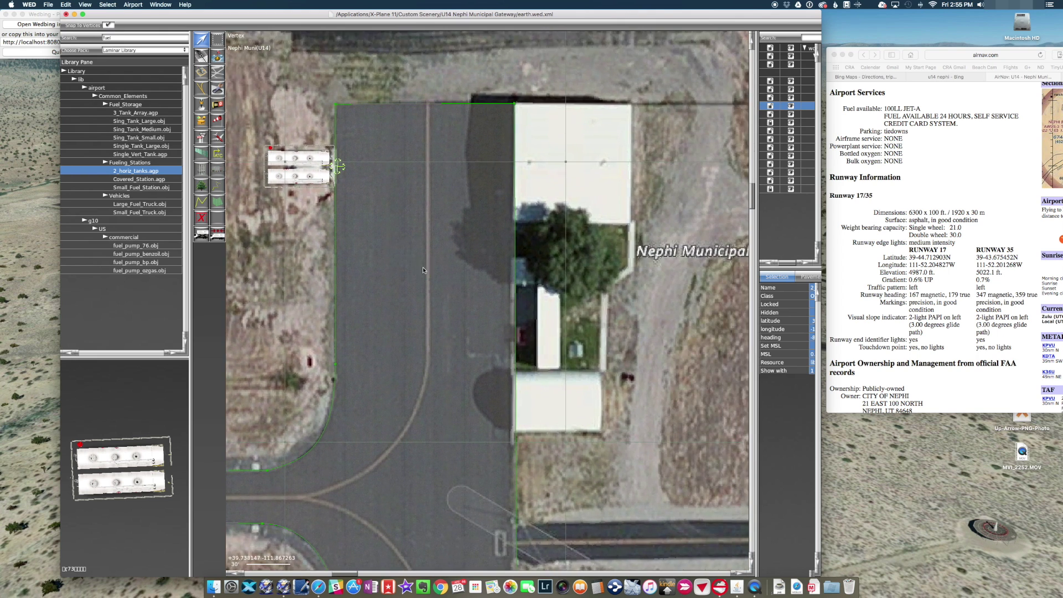
double_click(117, 37)
type("tree")
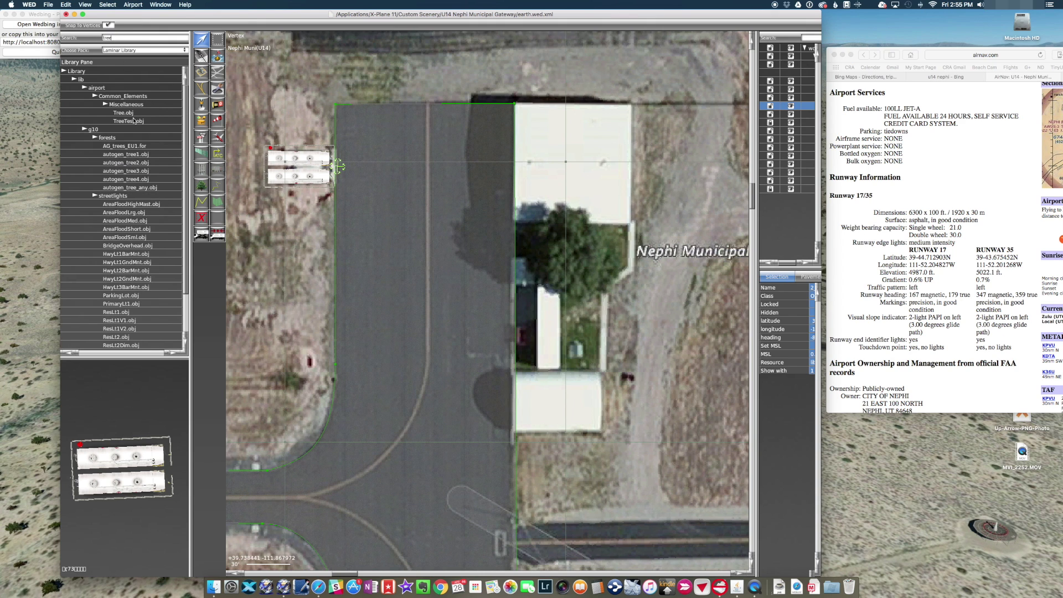
left_click(127, 170)
left_click_drag(149, 375, 142, 405)
left_click(133, 178)
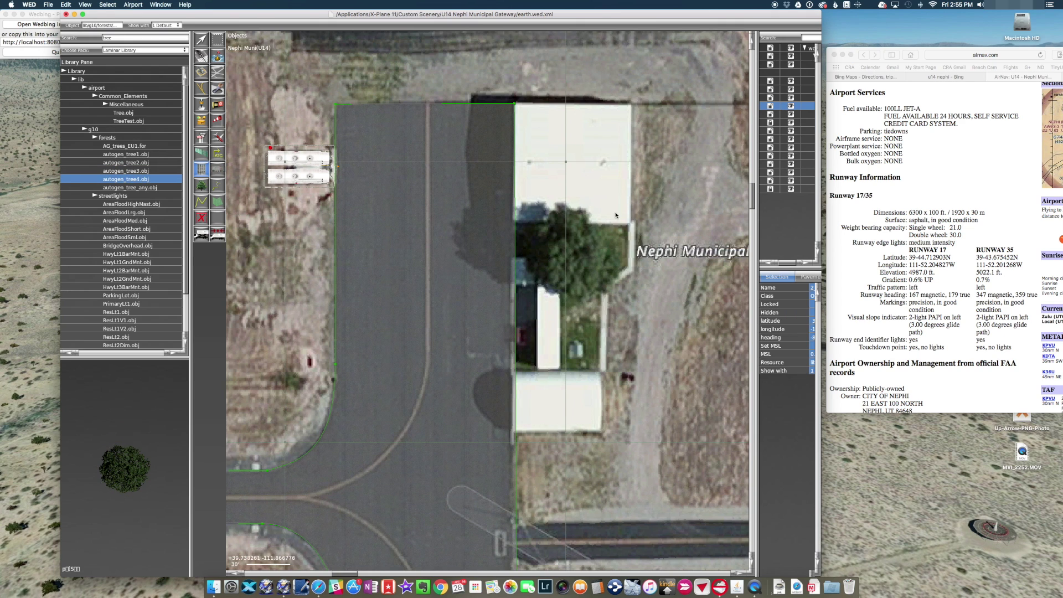
left_click(568, 259)
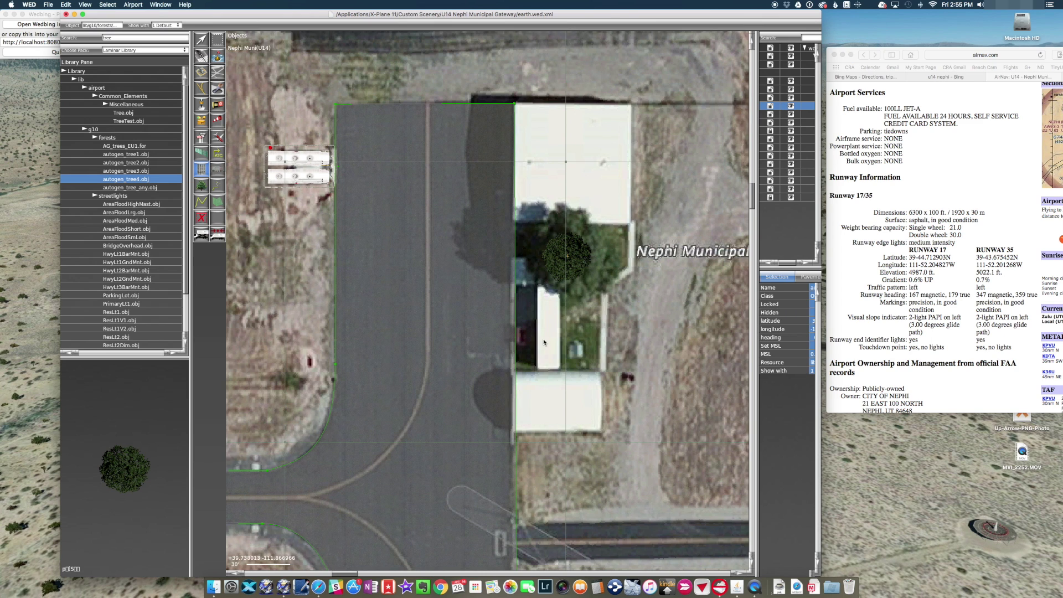
Search the library for trailer models and preview TrailerDblShrt.obj.
double_click(131, 39)
type("trail")
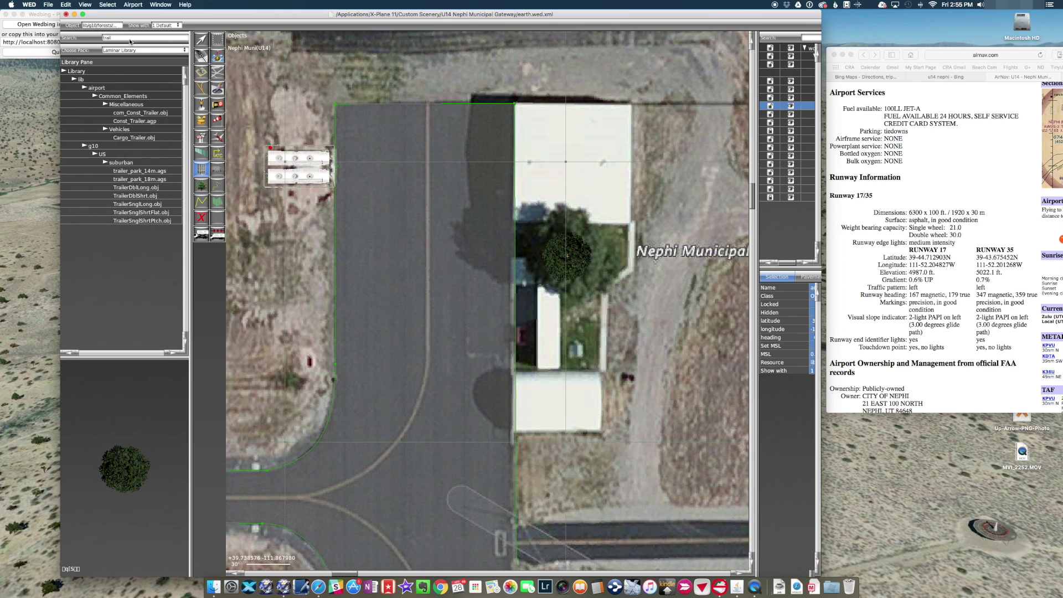
left_click(151, 196)
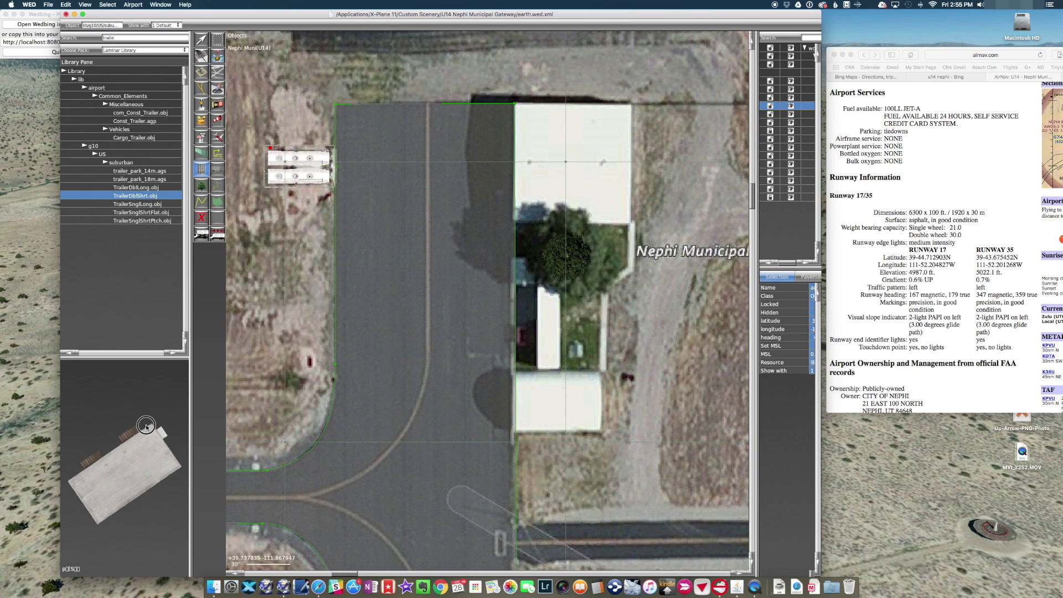
left_click(145, 205)
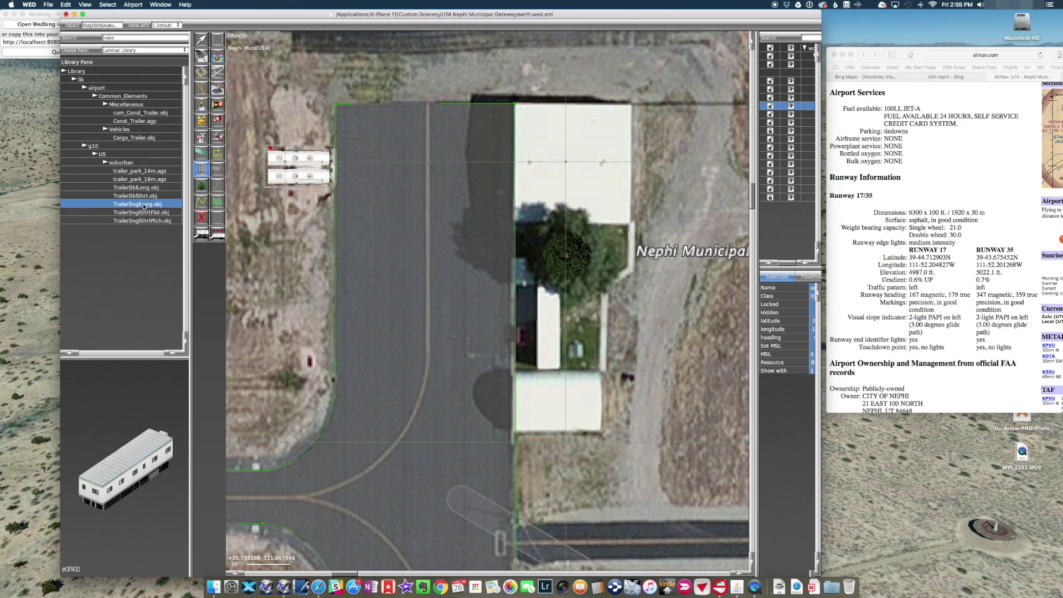
left_click(548, 334)
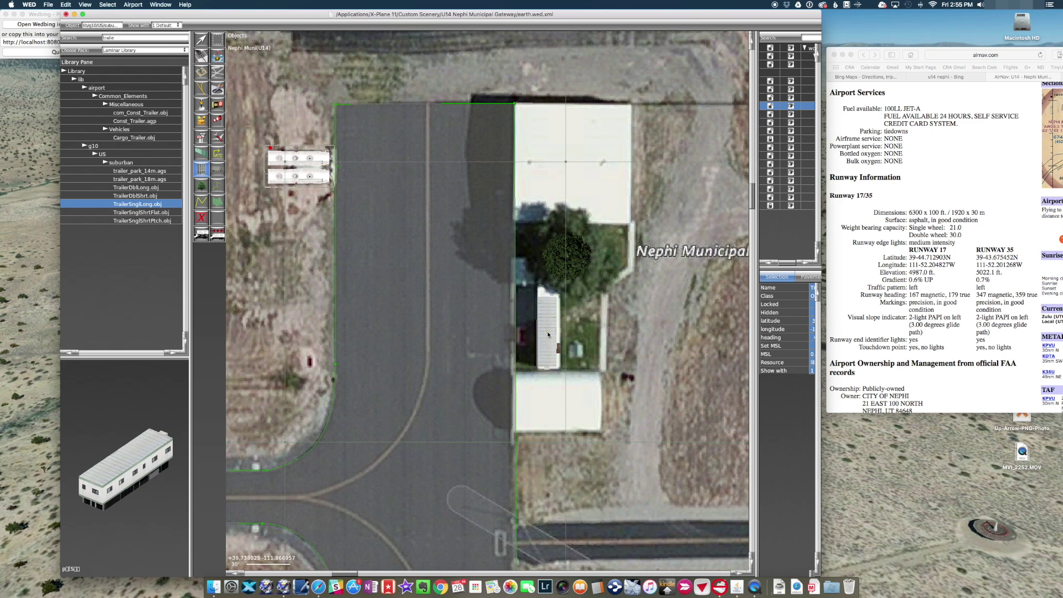
key("Delete")
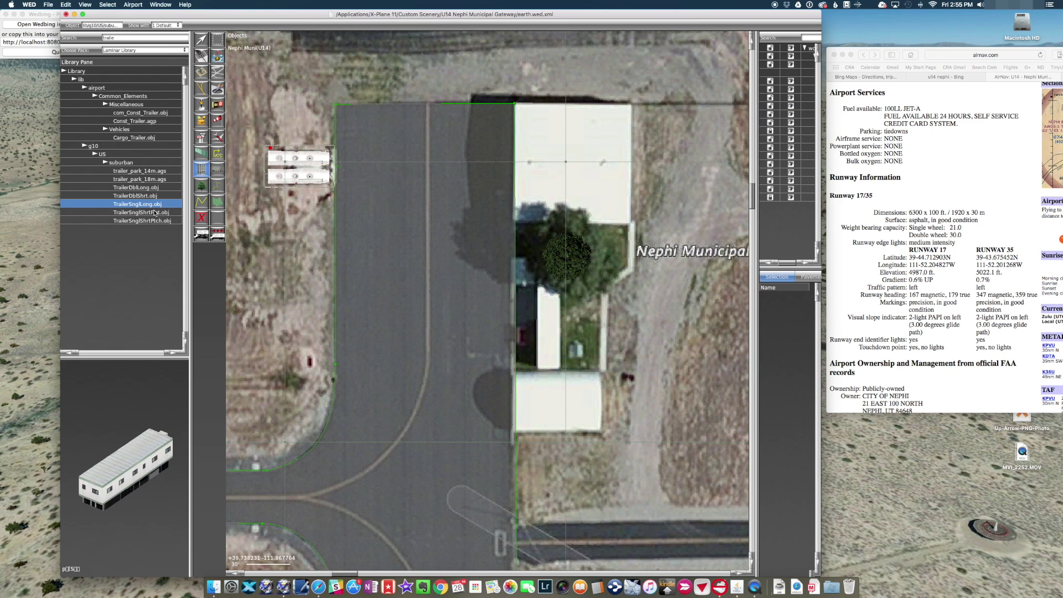
Compare the previews of the short single trailers, the trailer park and the cargo trailer.
left_click(153, 179)
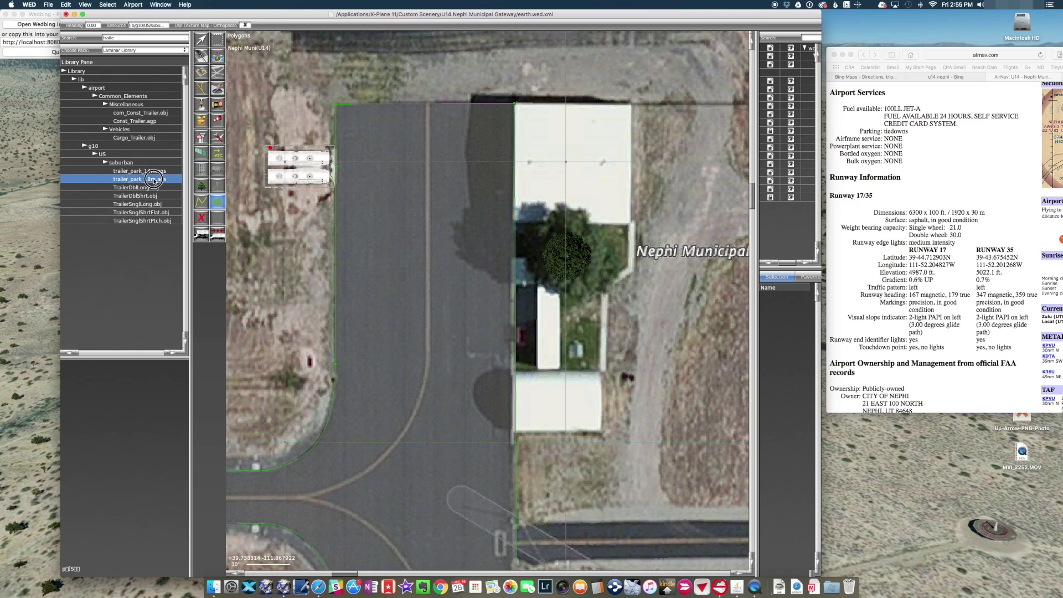
left_click(153, 213)
left_click(153, 221)
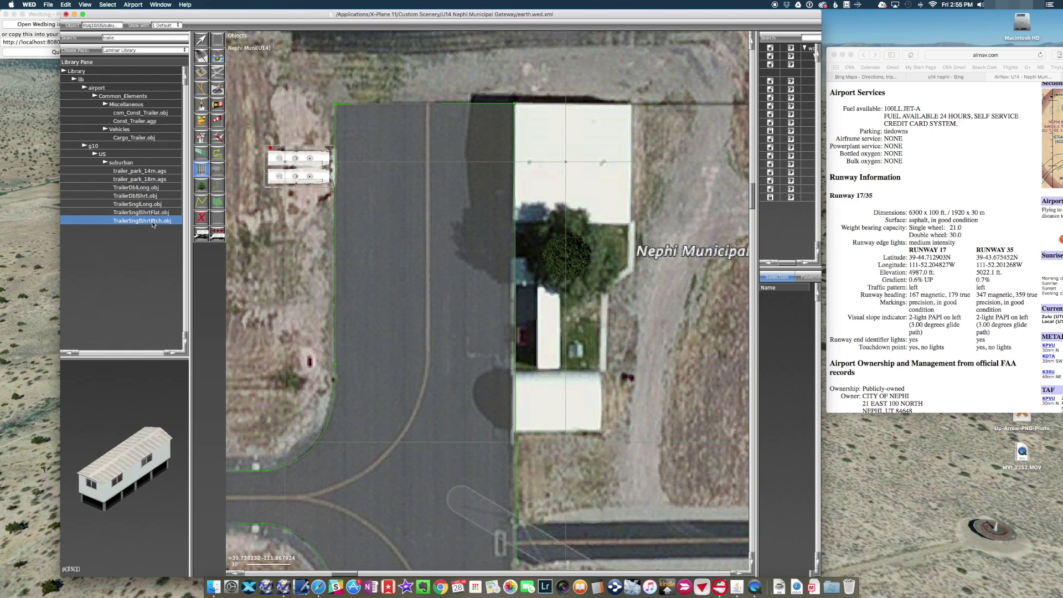
left_click(155, 214)
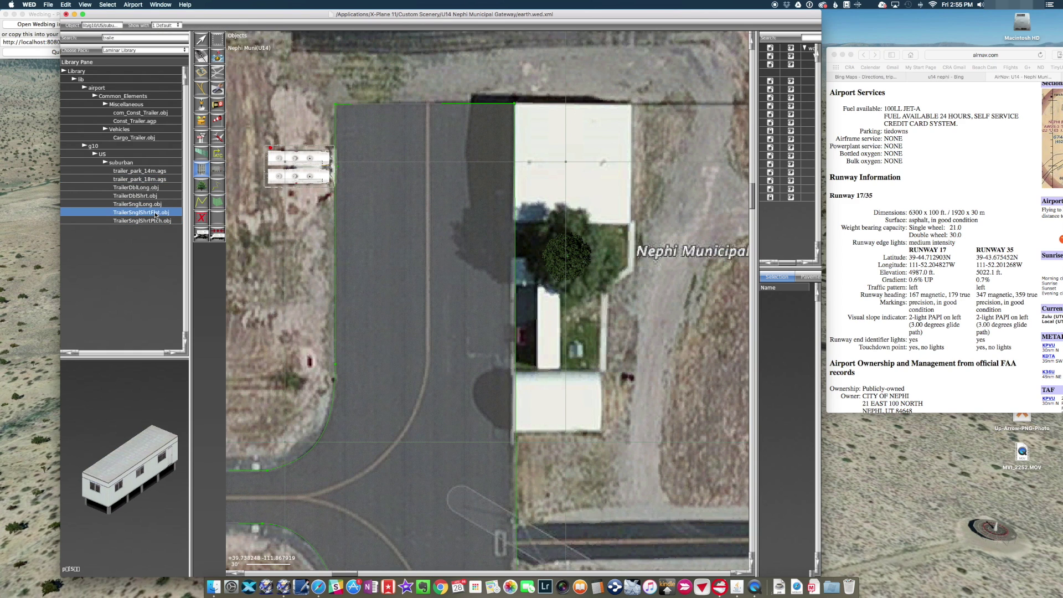
left_click(149, 139)
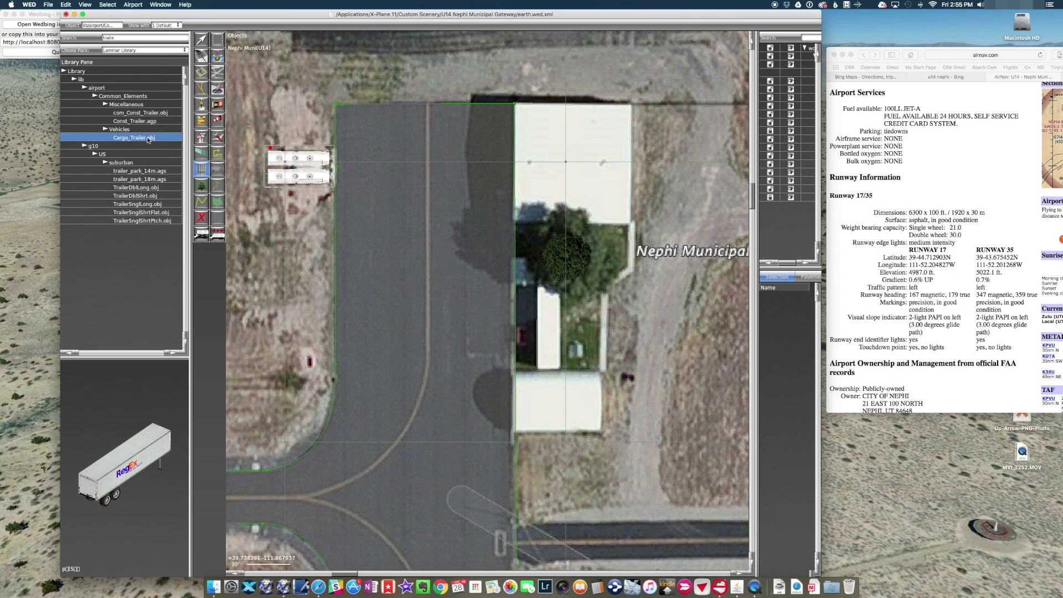
Place com_Const_Trailer.obj on the narrow white building south of the tree, turned so its steps face the apron and aligned with the roof.
left_click(148, 113)
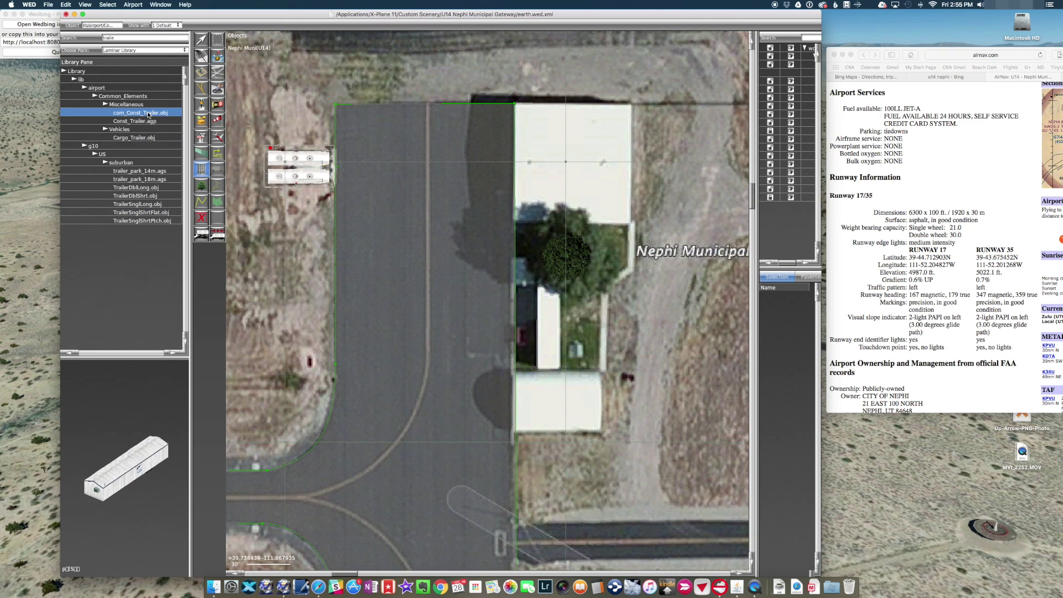
left_click(546, 324)
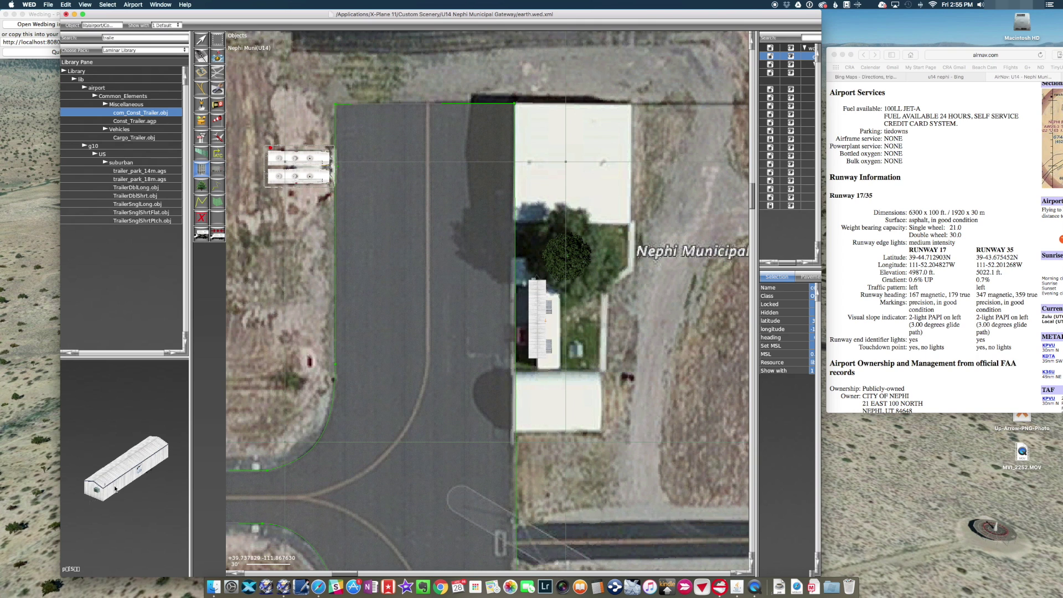
left_click_drag(108, 485, 127, 470)
scroll(526, 336, "up", 10)
scroll(526, 336, "down", 10)
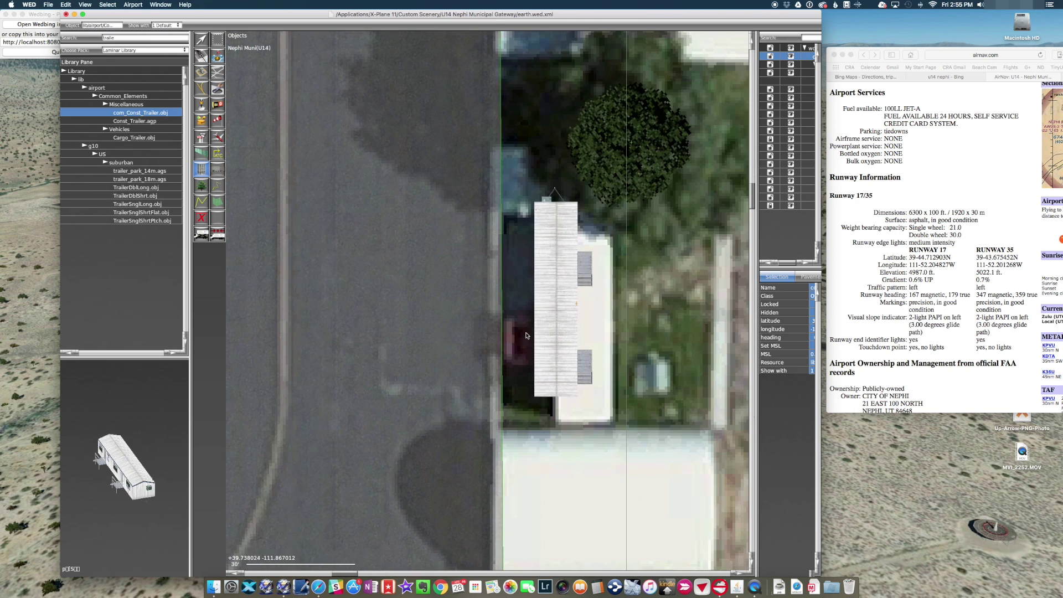
key("v")
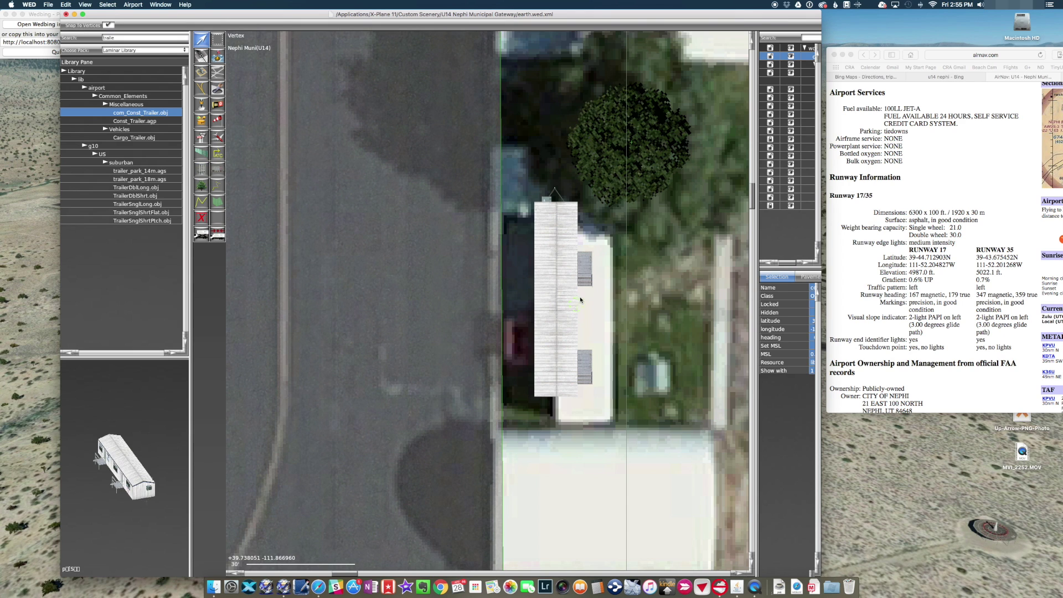
mouse_move(111, 476)
left_mouse_down()
mouse_move(105, 487)
mouse_move(100, 468)
left_mouse_up()
left_click_drag(582, 308, 390, 304)
left_click_drag(580, 306, 661, 313)
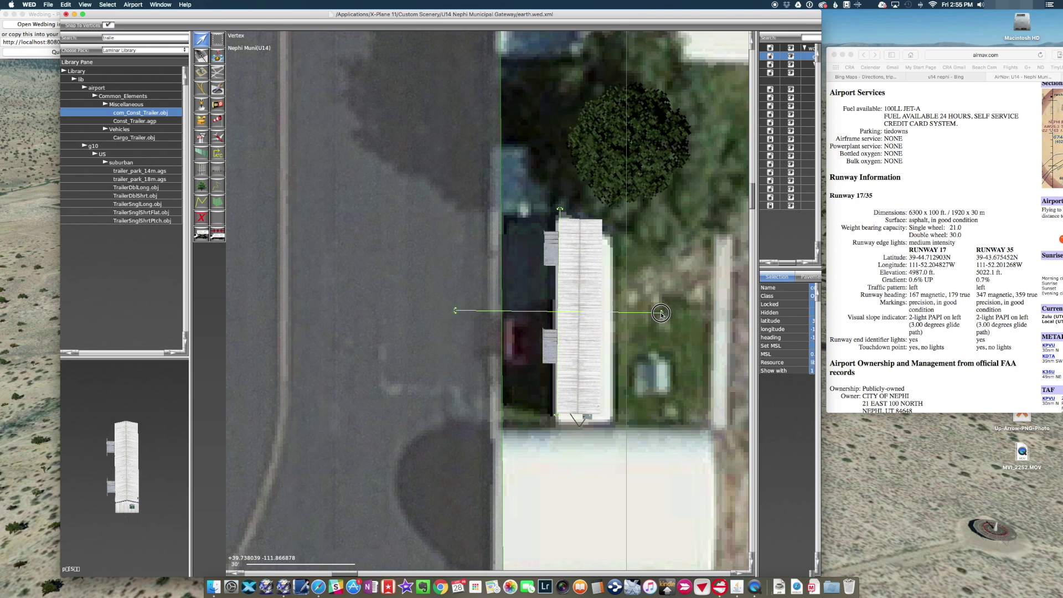
Fine-tune the rotation of the placed com_Const_Trailer.obj to line it up with the white building's roof.
left_click_drag(661, 314, 662, 313)
scroll(662, 313, "down", 4)
scroll(662, 315, "down", 1)
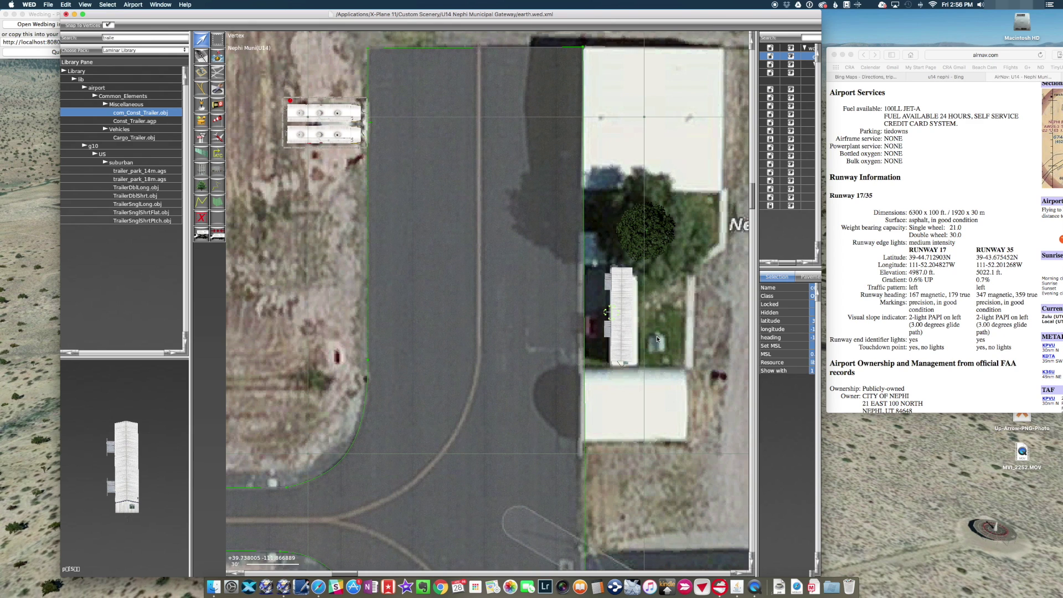
double_click(124, 39)
type("air")
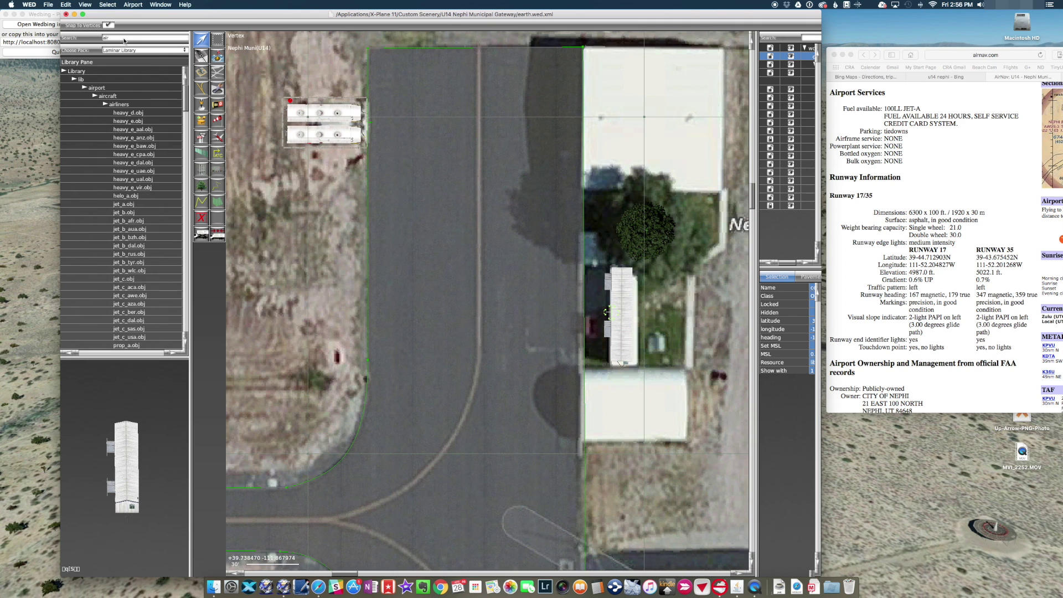
type("cr")
key("BackSpace")
key("BackSpace")
key("BackSpace")
key("BackSpace")
key("BackSpace")
Search the library for pad and preview Med_AC_on_Pad.obj from an angle.
type("pad")
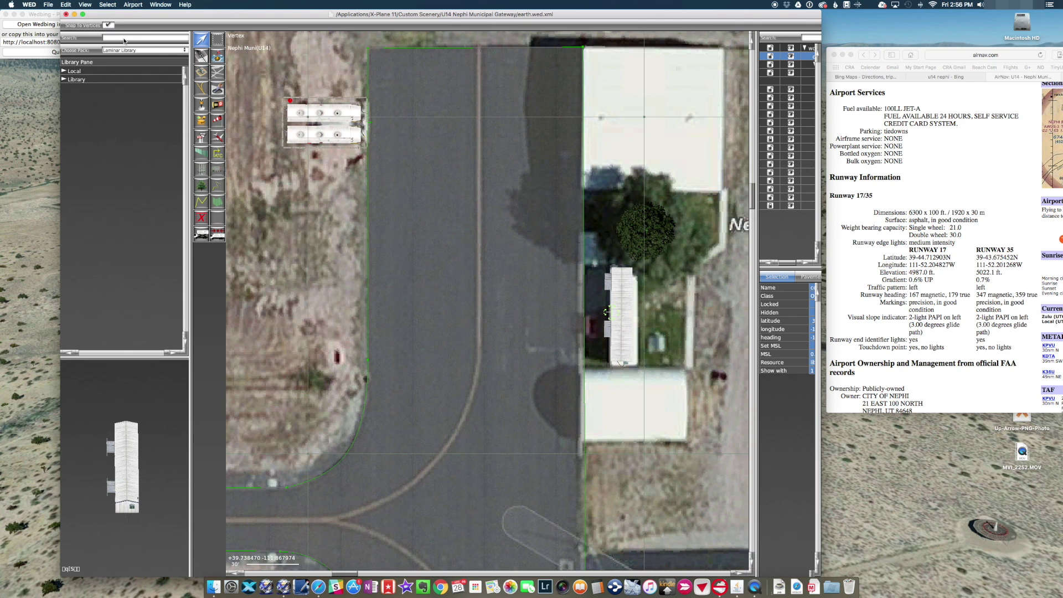
left_click(143, 129)
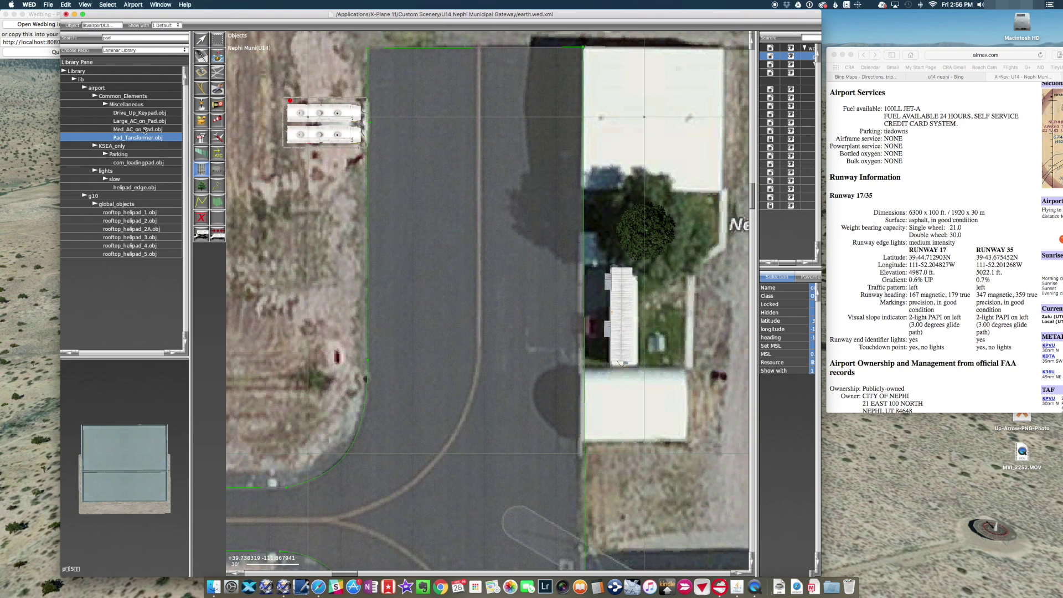
left_click_drag(160, 370, 167, 378)
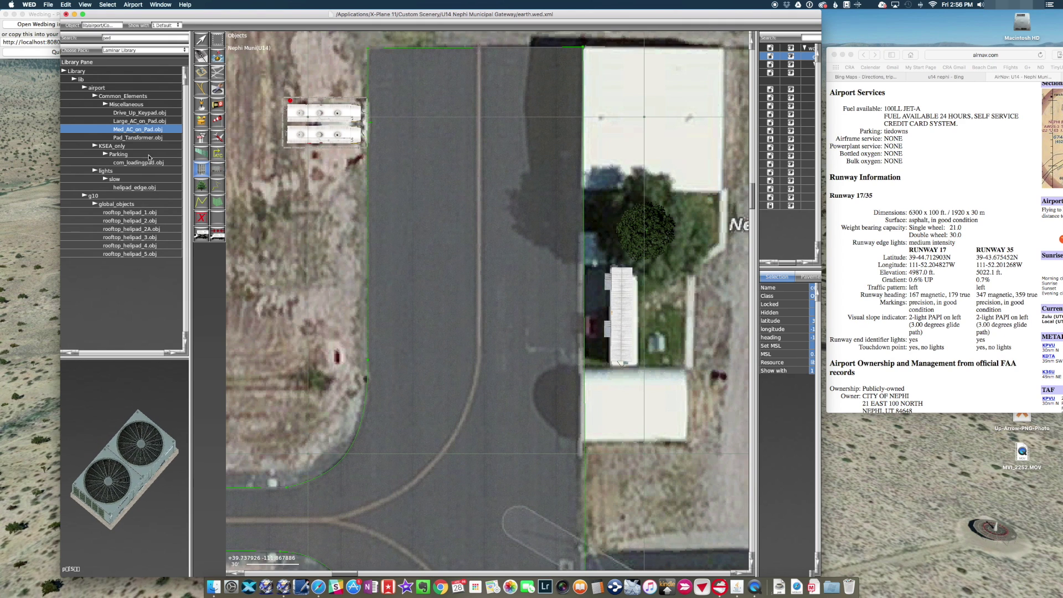
Place Pad_Tansformer.obj on the small light box in the grass east of the trailer and adjust its position.
left_click(148, 137)
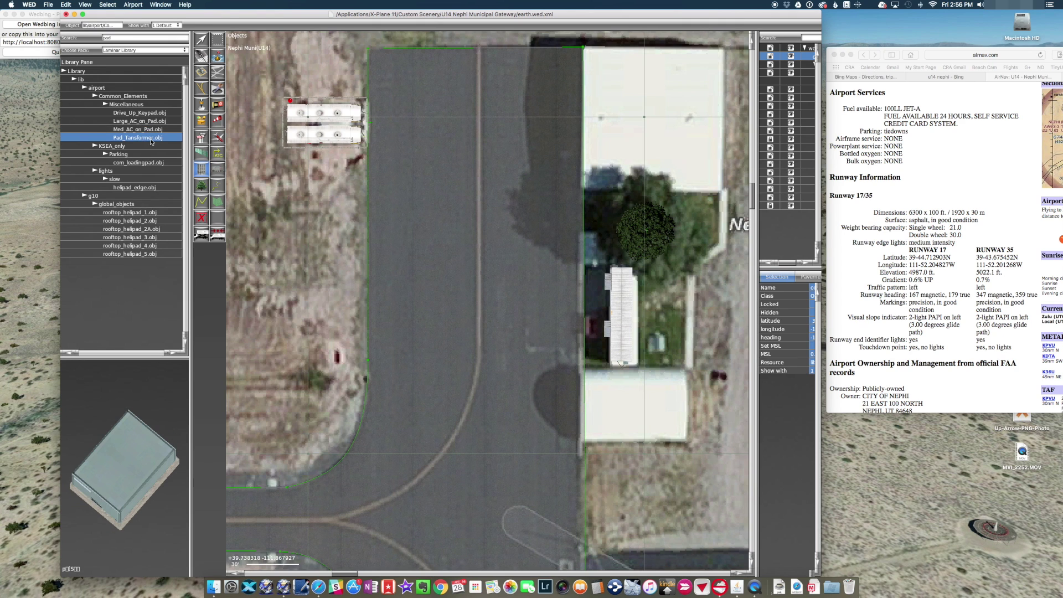
left_click(658, 345)
key("v")
left_click_drag(656, 343, 658, 346)
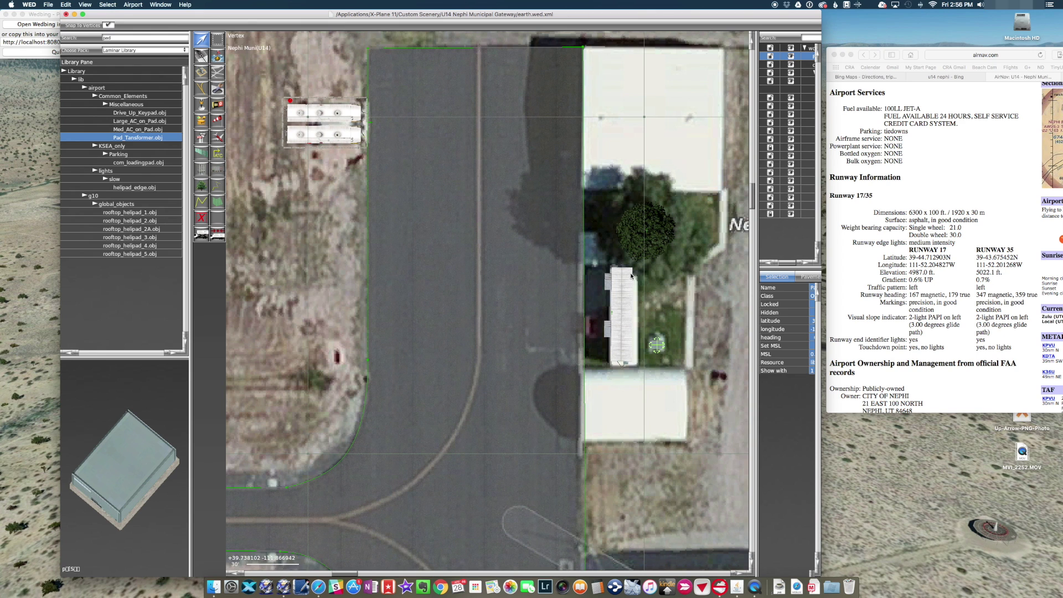
Search the library for hangar models.
scroll(476, 273, "down", 3)
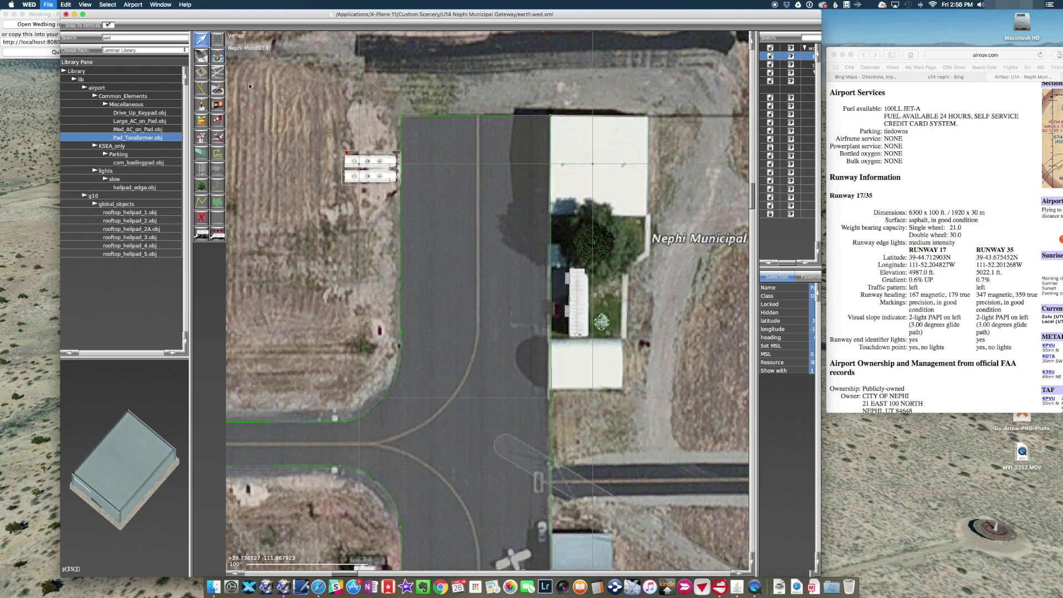
double_click(125, 37)
type("hangar")
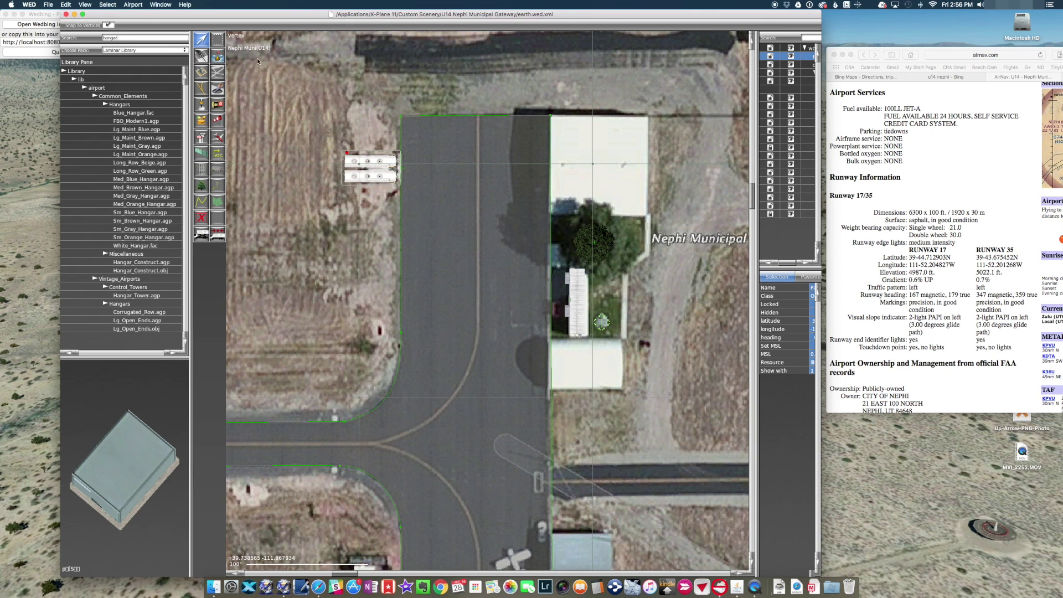
Select the apron pavement and adjust its east-edge vertex beside the small light slab between the hangars.
left_click(550, 118)
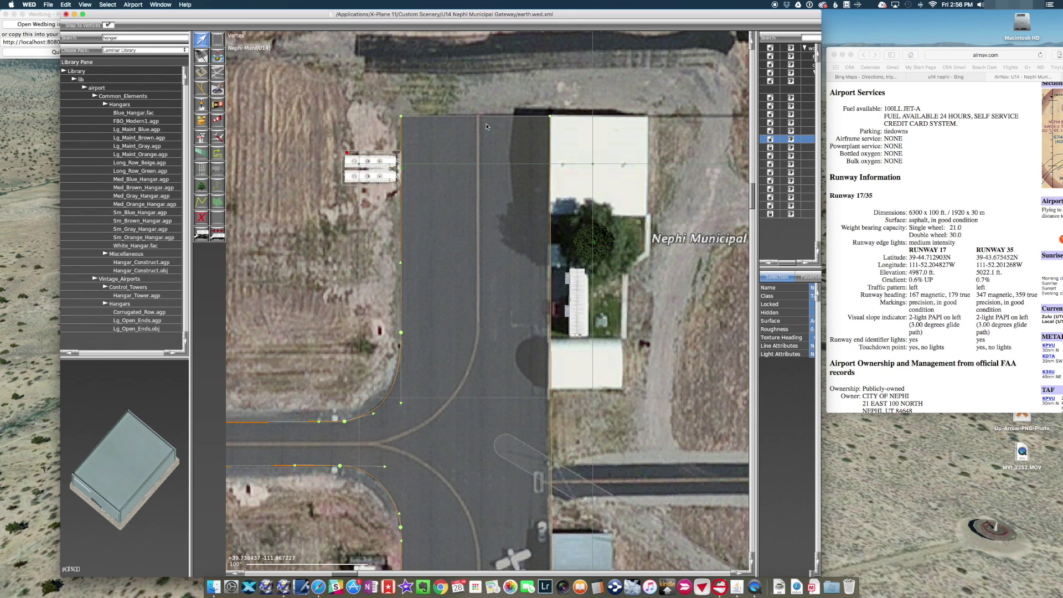
scroll(554, 144, "down", 10)
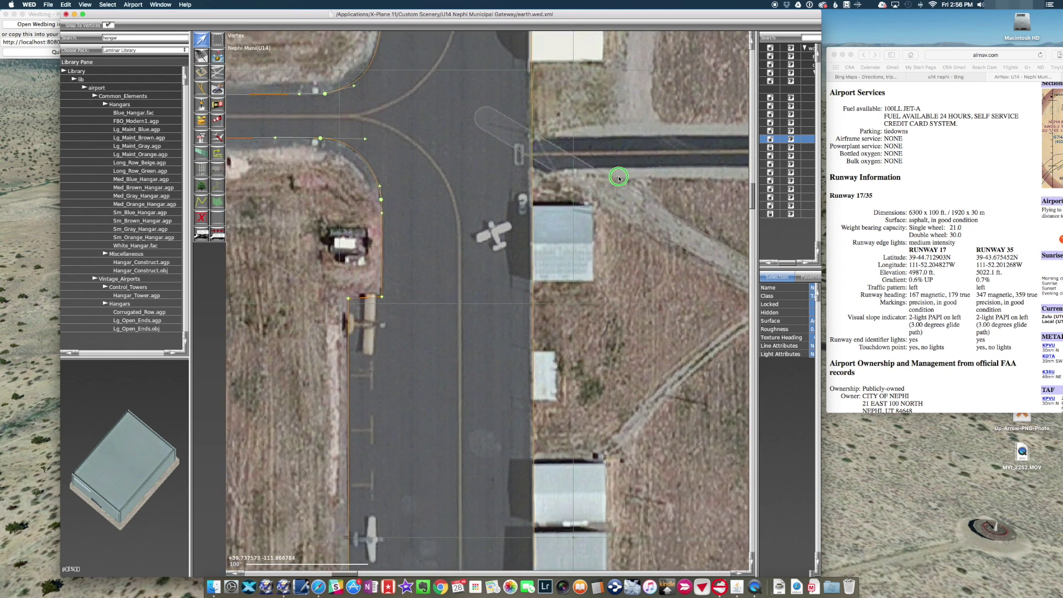
left_click(684, 447)
scroll(646, 417, "down", 5)
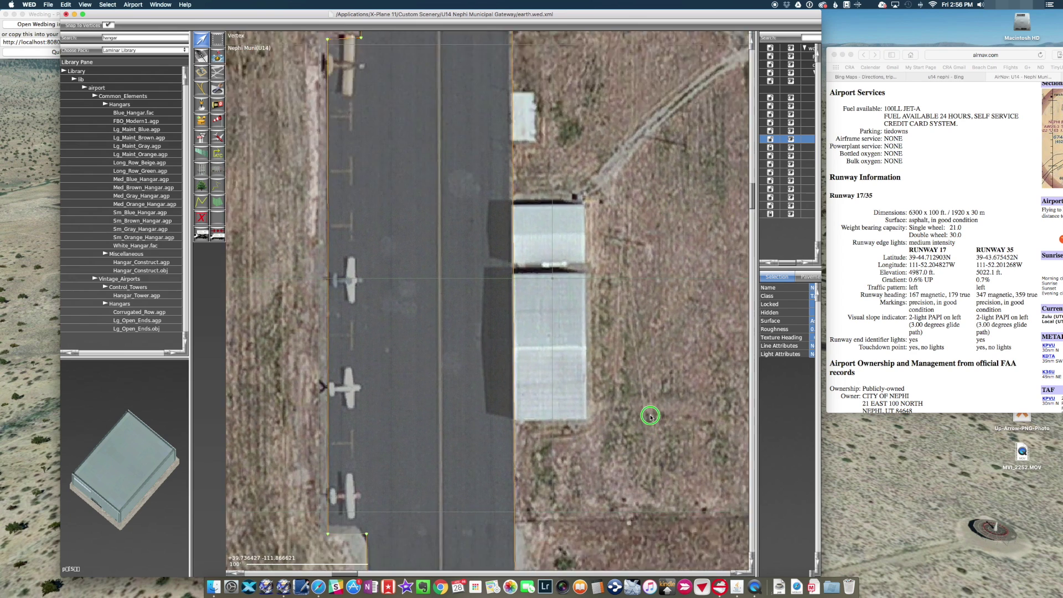
scroll(581, 503, "up", 6)
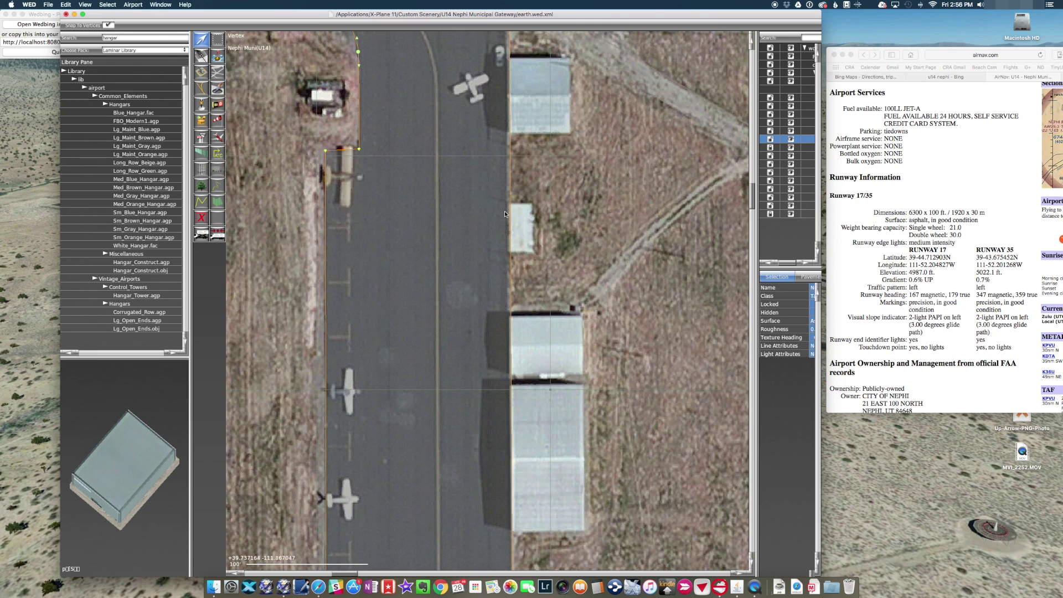
left_click_drag(510, 211, 509, 209)
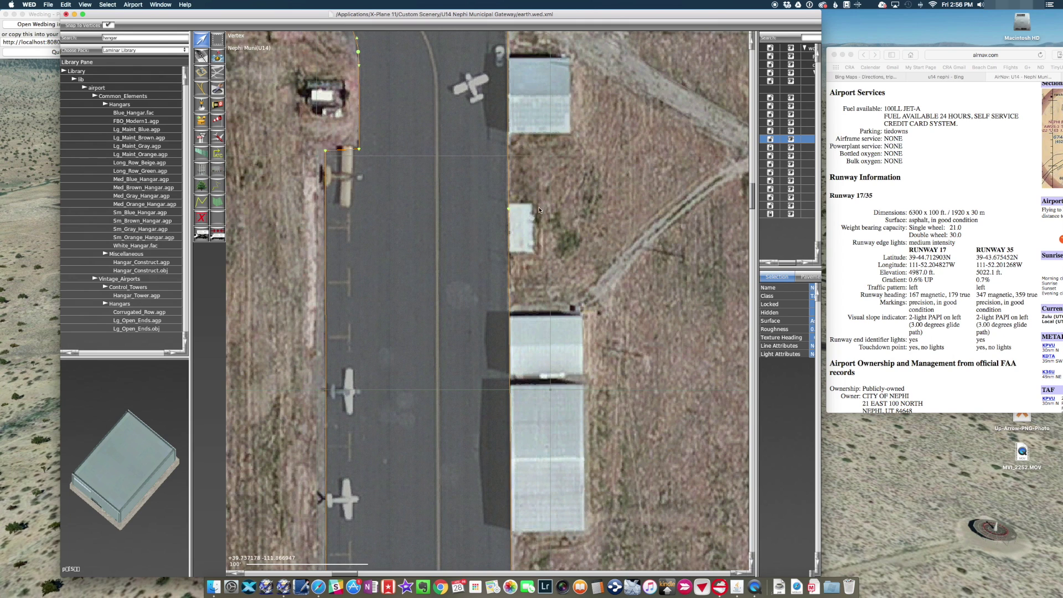
Search the library for asph and preview the asphalt pavement polygons, including asphalt_2L.pol and asphalt_4L.pol.
double_click(155, 38)
type("asp")
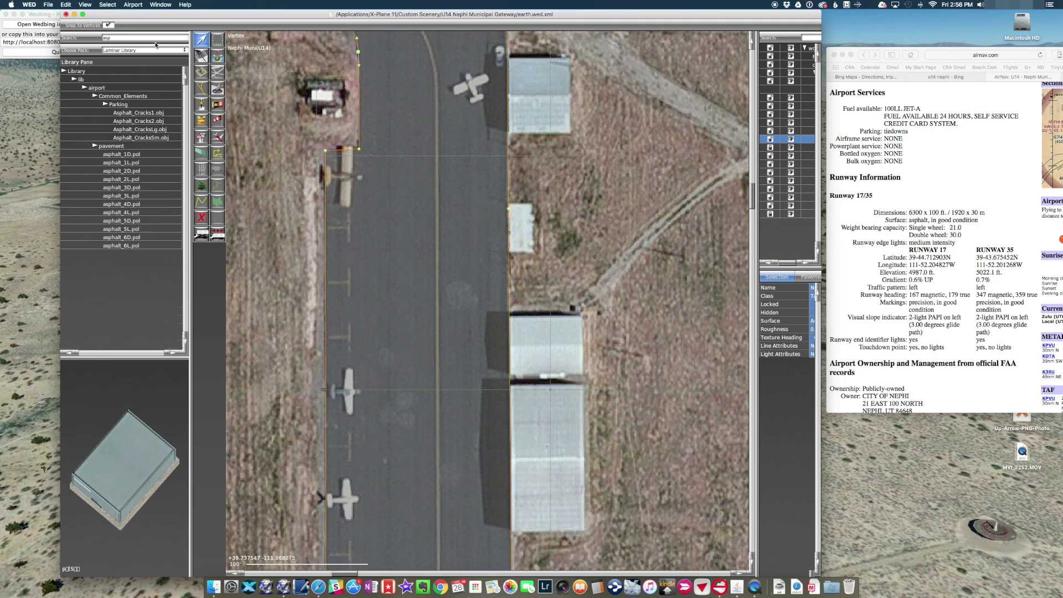
left_click(122, 154)
key("Down")
key("Down")
key("Down")
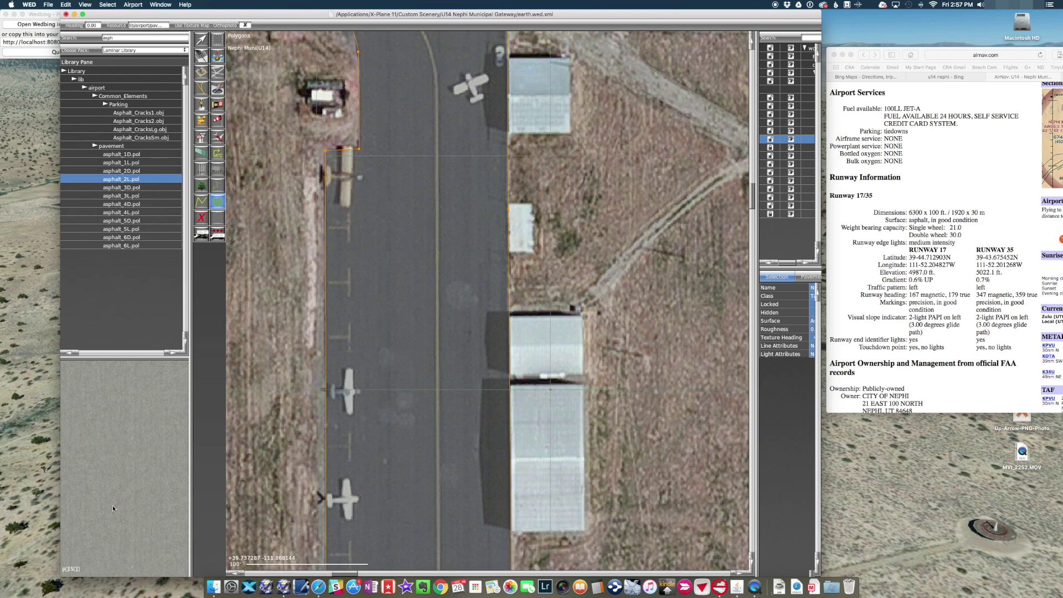
left_click(139, 213)
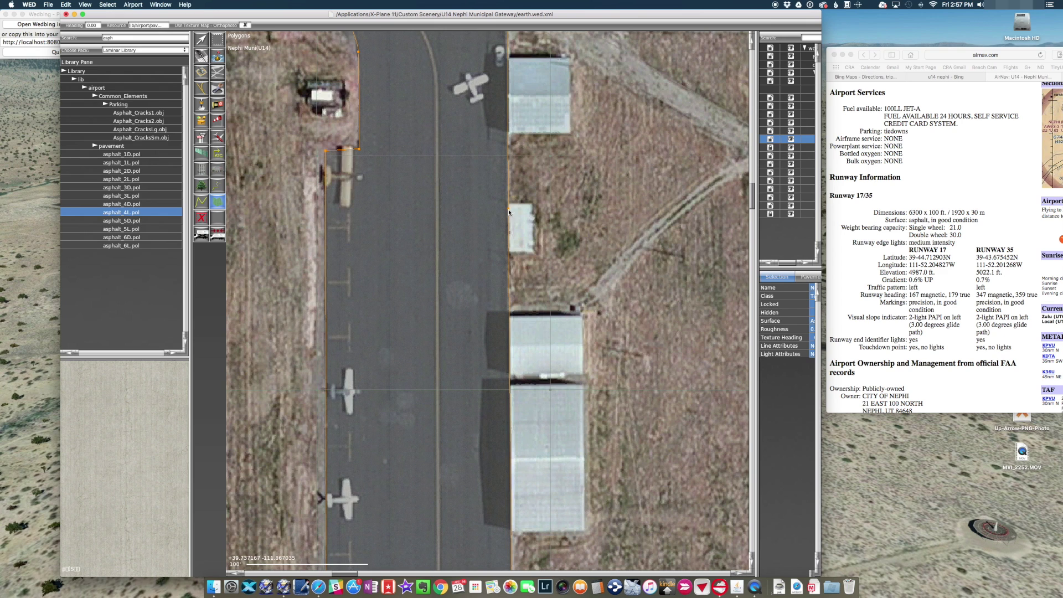
Draw a four-cornered asphalt_4L.pol polygon over the small light slab on the apron's east edge.
key("v")
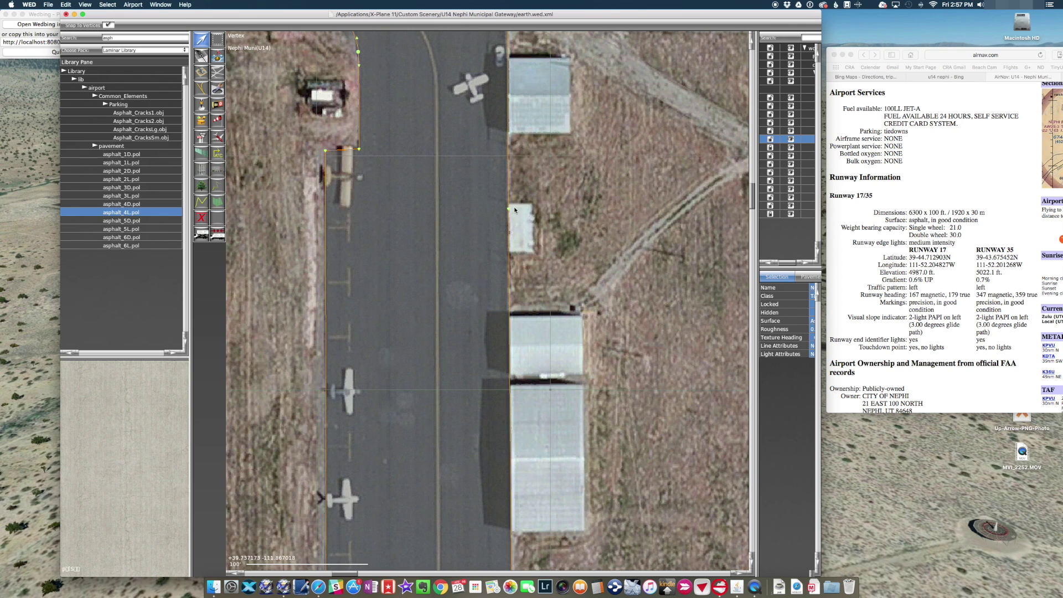
left_click(508, 204)
left_click(166, 209)
left_click(157, 213)
left_click(510, 205)
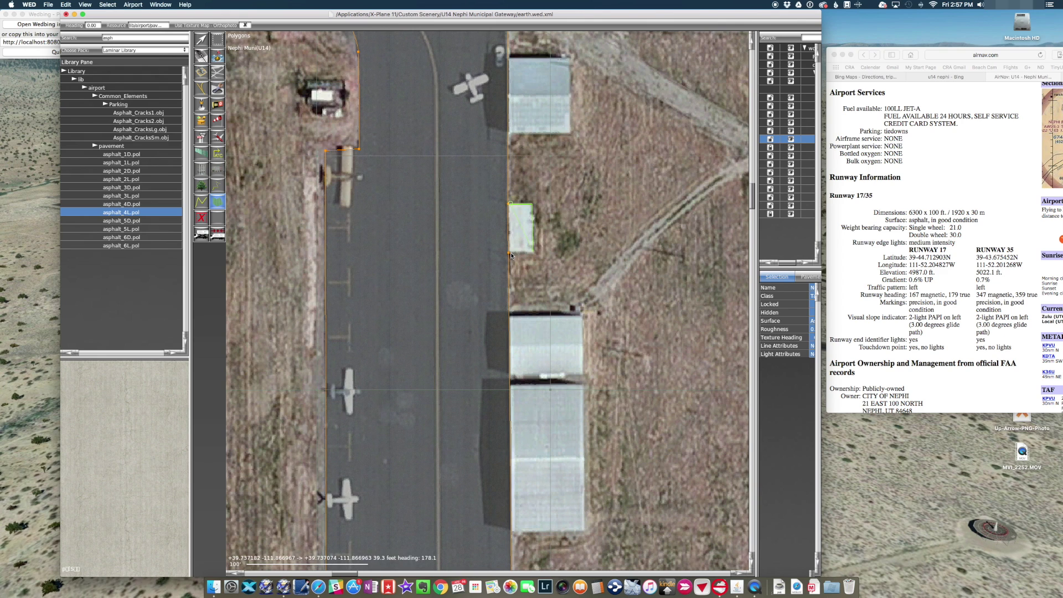
key("Return")
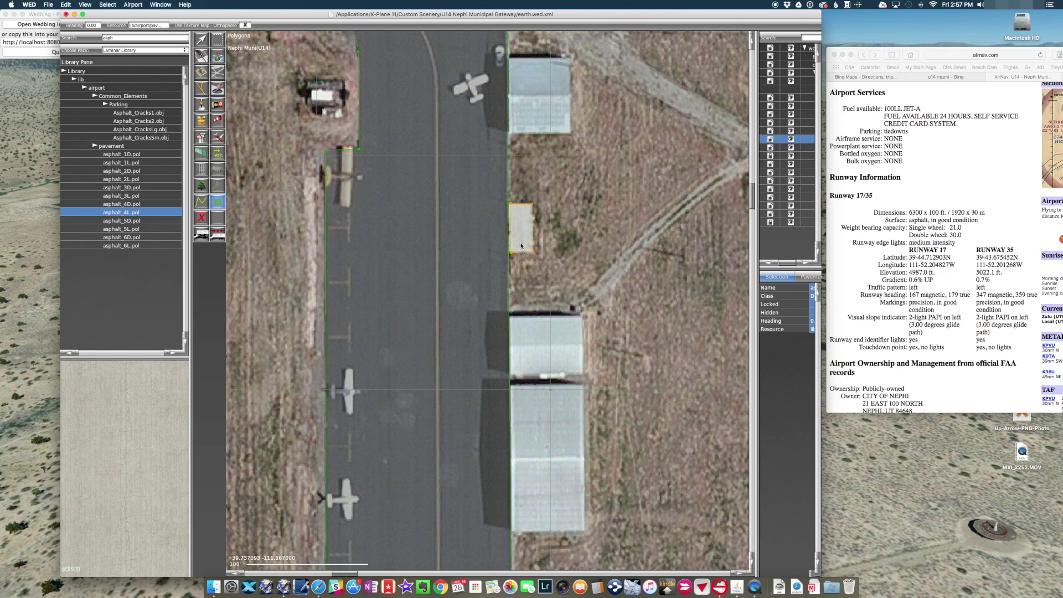
Adjust the corners of the asphalt_4L.pol polygon to match the slab's outline and meet the apron edge.
left_click(203, 42)
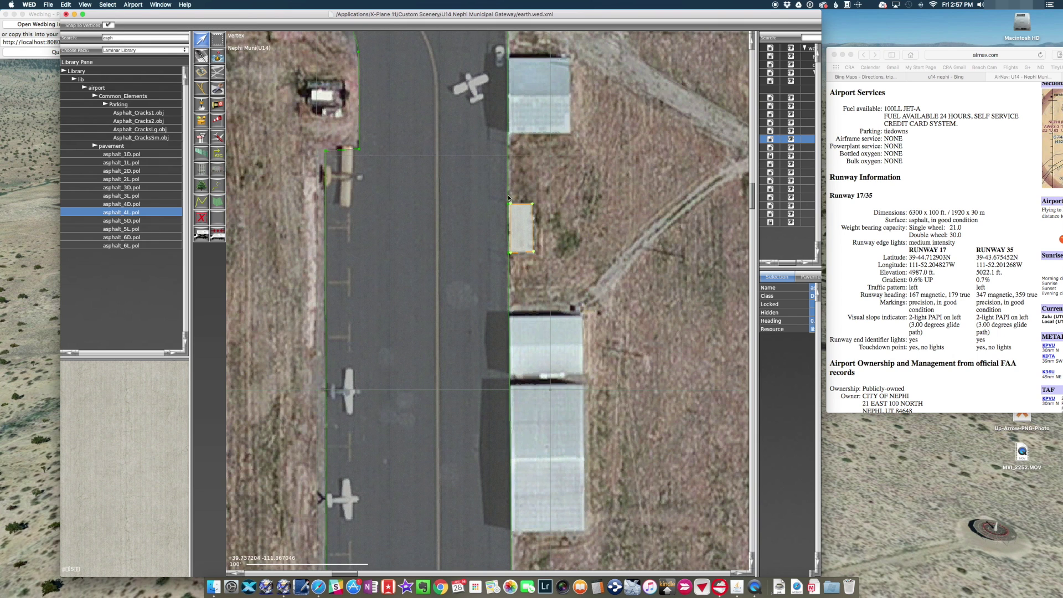
scroll(506, 197, "up", 3)
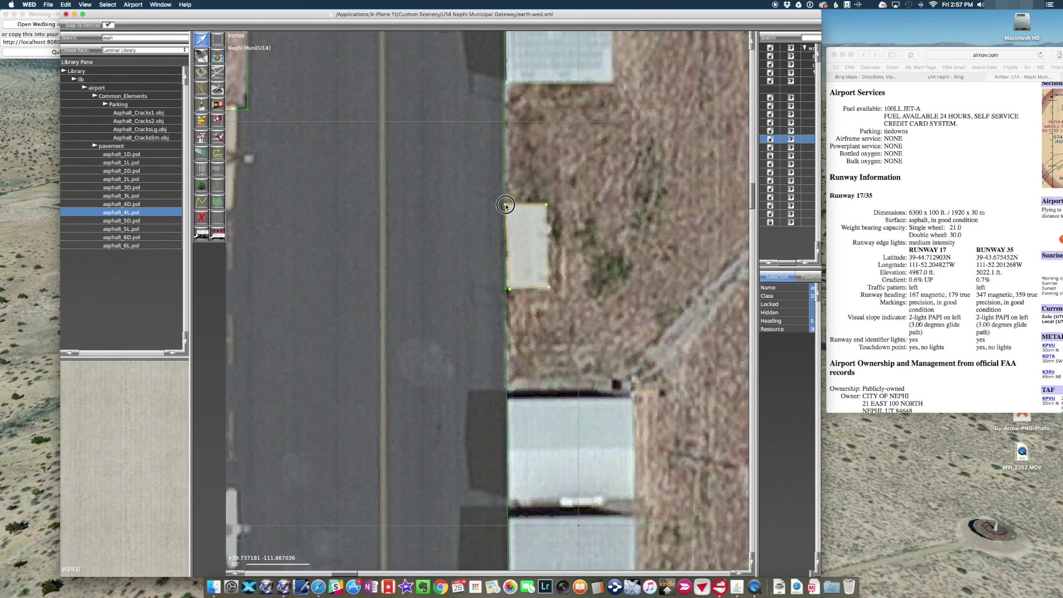
left_click_drag(509, 288, 505, 290)
left_click_drag(550, 291, 548, 289)
left_click_drag(547, 207, 548, 204)
left_click_drag(548, 289, 548, 288)
scroll(556, 260, "down", 5)
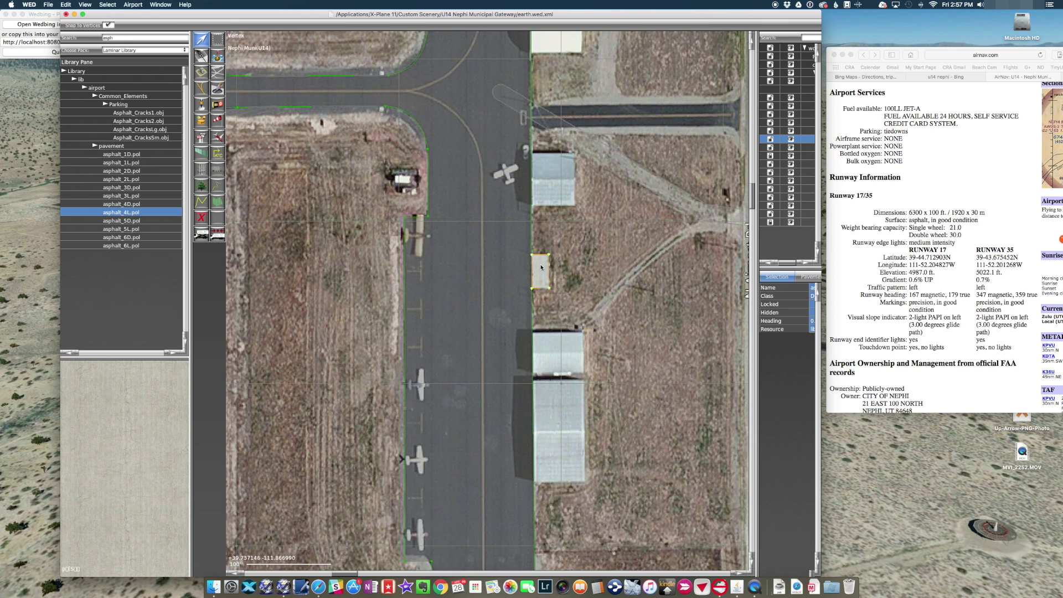
Orthogonalize the asphalt slab polygon.
left_click(49, 5)
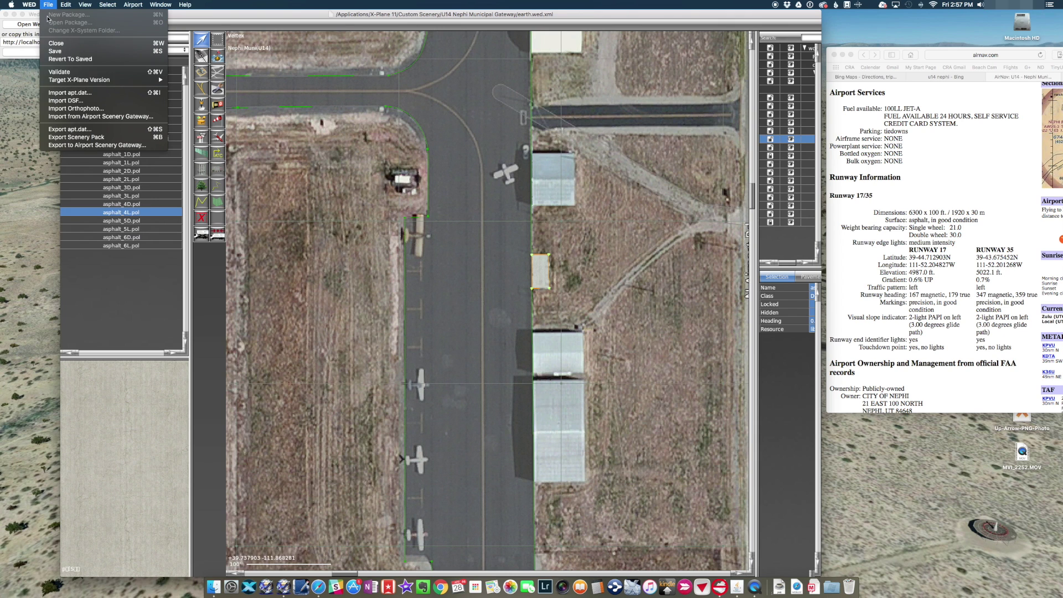
mouse_move(65, 5)
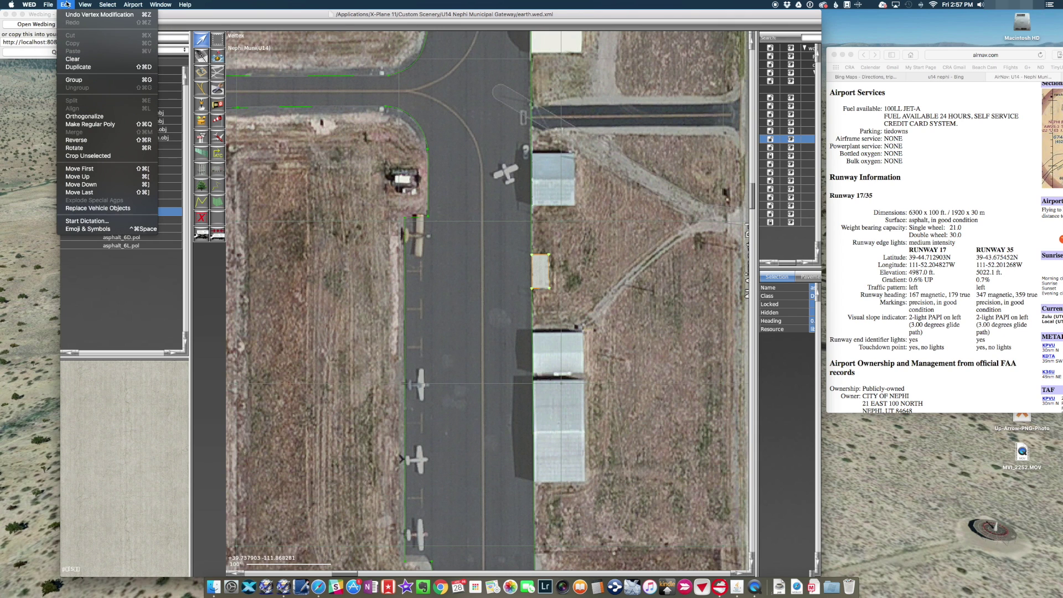
left_click(92, 117)
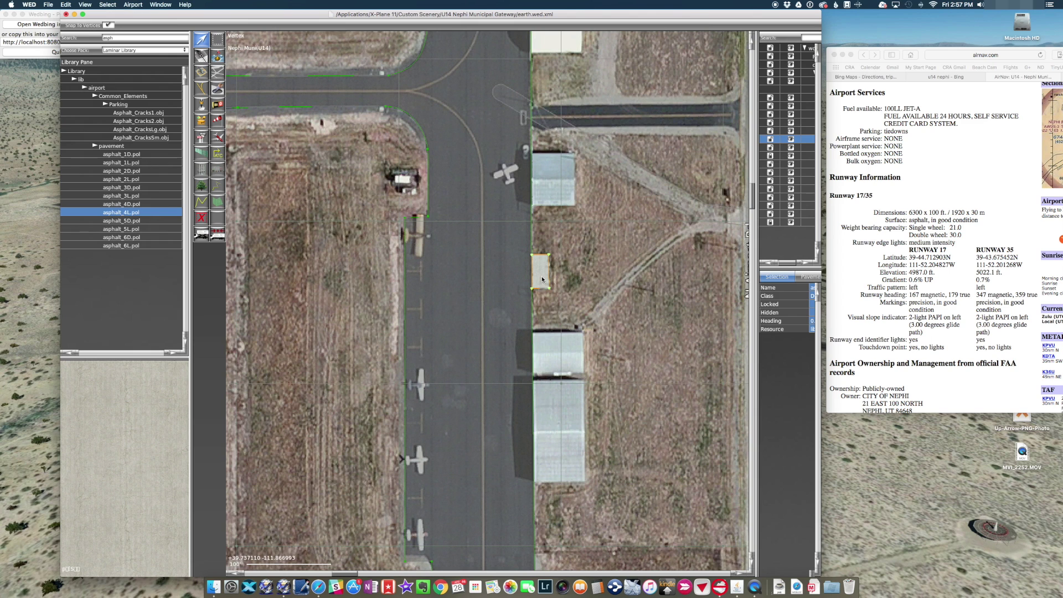
Search the library for hang, choose Sm_Blue_Hangar.agp and rotate its preview to examine the front.
double_click(134, 39)
type("ha")
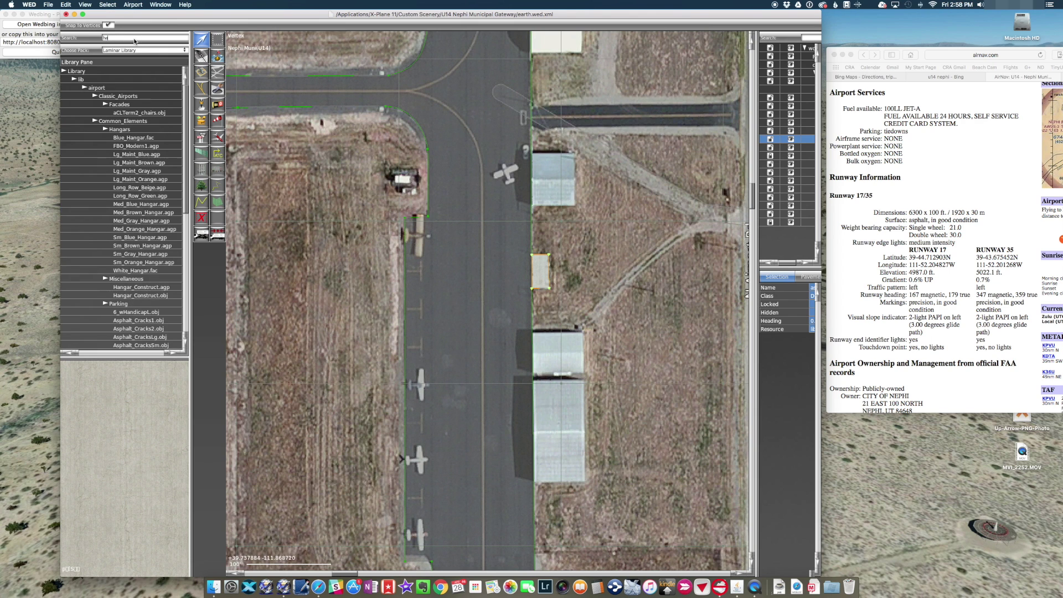
type("ng")
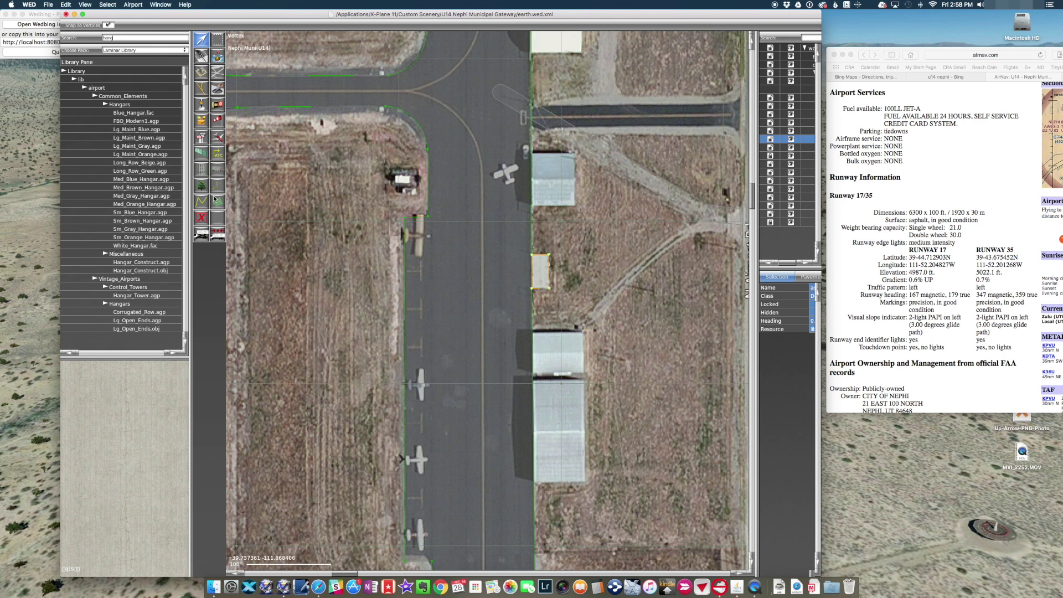
left_click(151, 212)
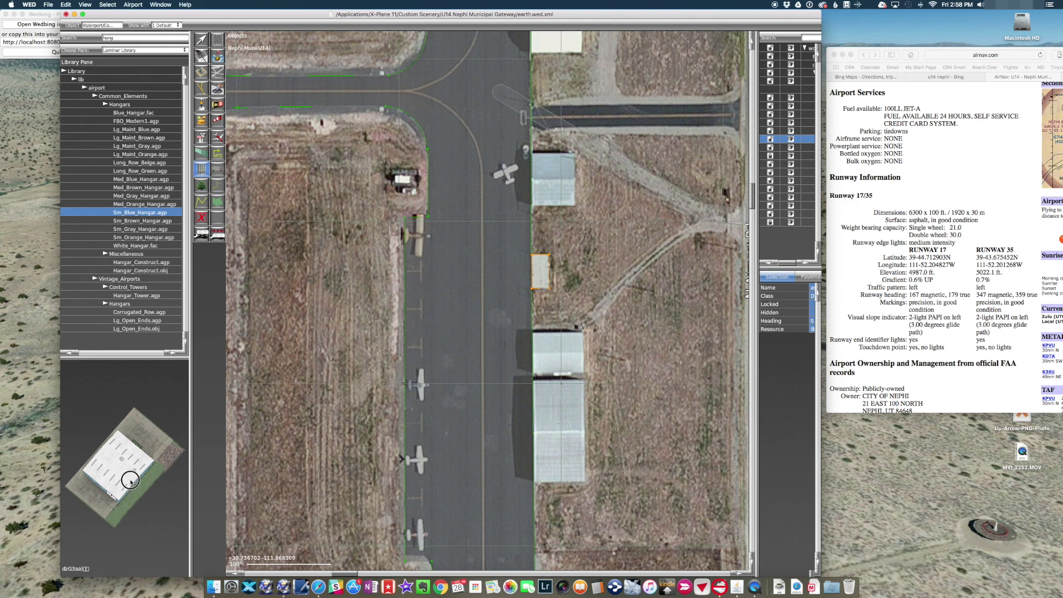
left_click(159, 478)
left_click_drag(159, 477, 161, 477)
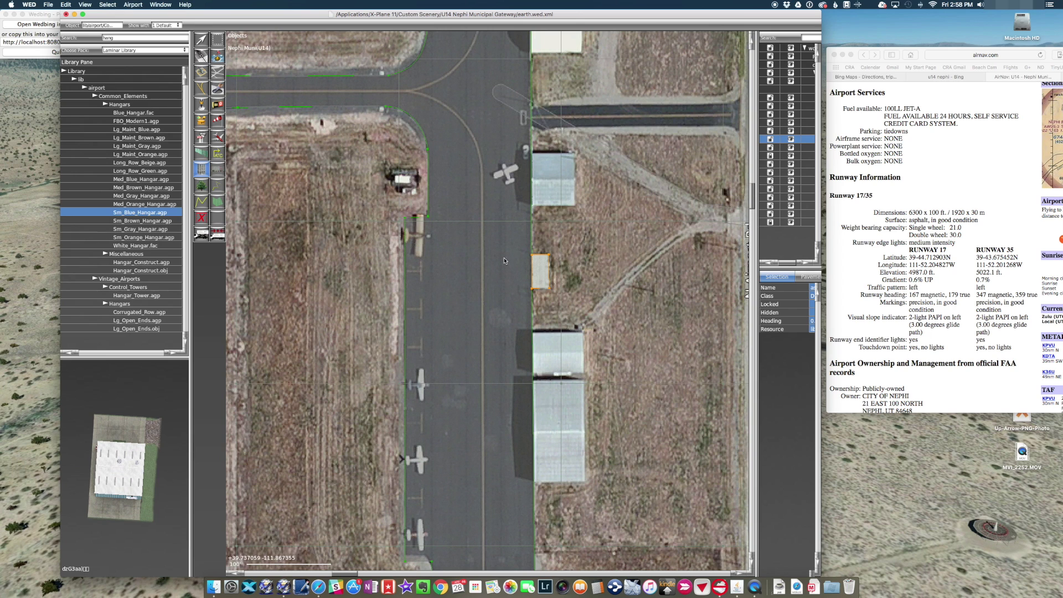
Place Sm_Blue_Hangar.agp on the hangar north of the slab, turned to face the apron and moved up to its east edge.
left_click(560, 179)
key("v")
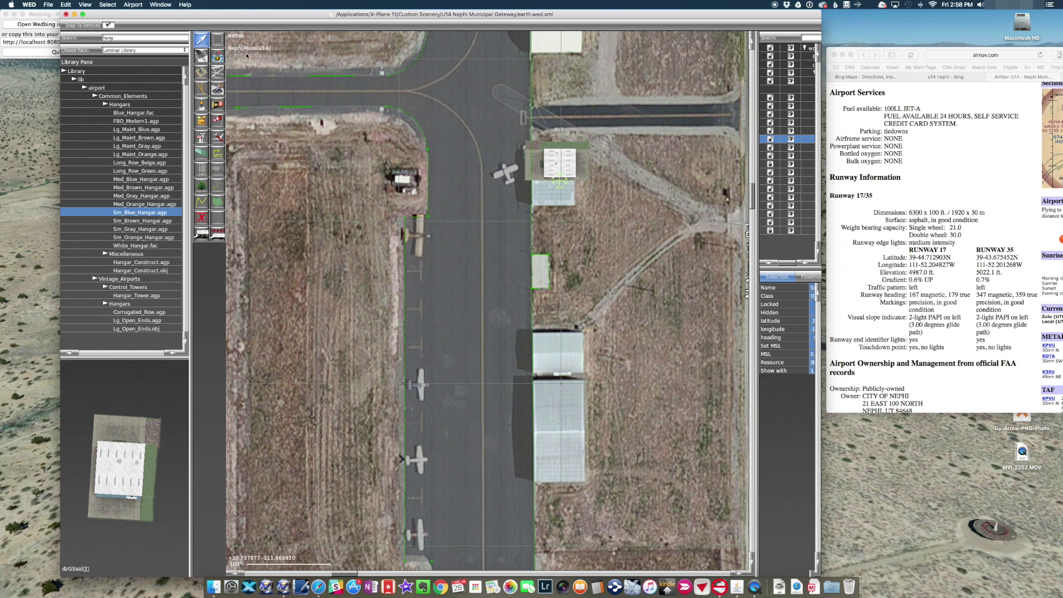
left_click_drag(574, 184, 559, 227)
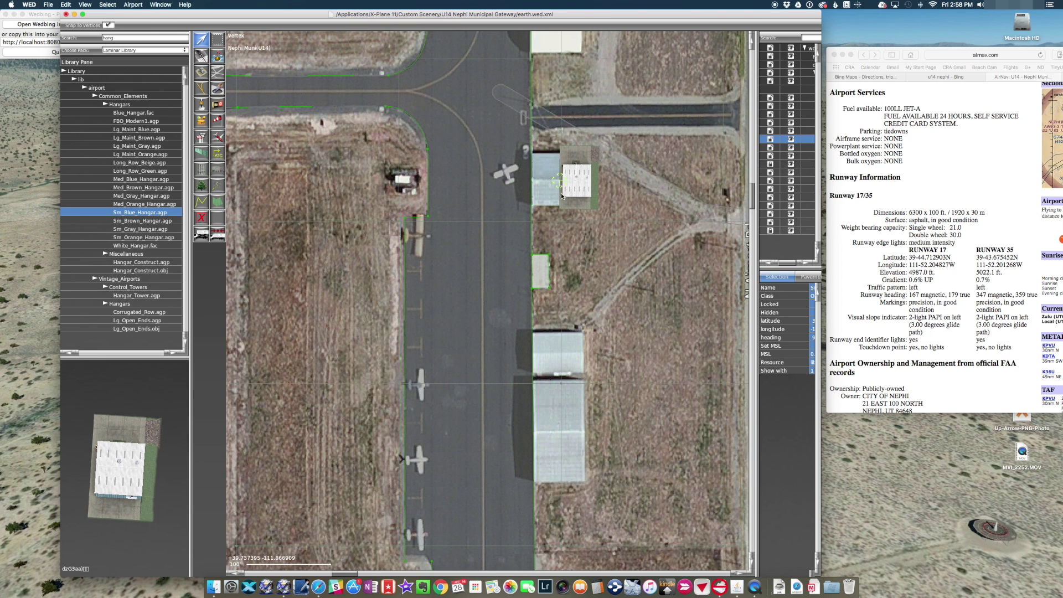
left_click_drag(561, 192, 562, 267)
left_click_drag(559, 181, 529, 182)
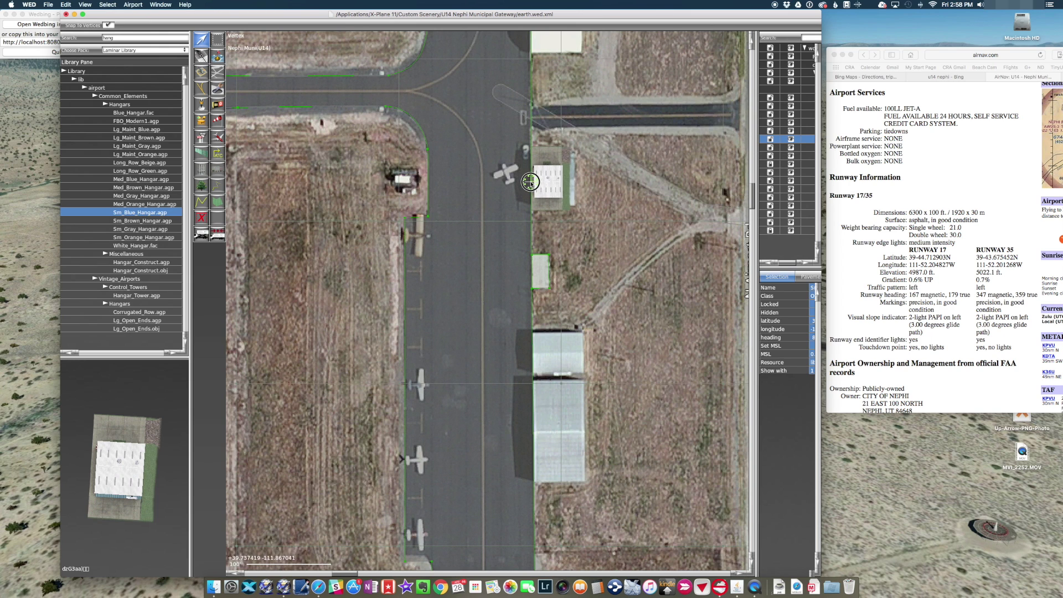
left_click_drag(530, 182, 531, 182)
Place a second Sm_Blue_Hangar.agp on the hangar south of the slab, turned to face the apron and moved against its east edge.
left_click(556, 351)
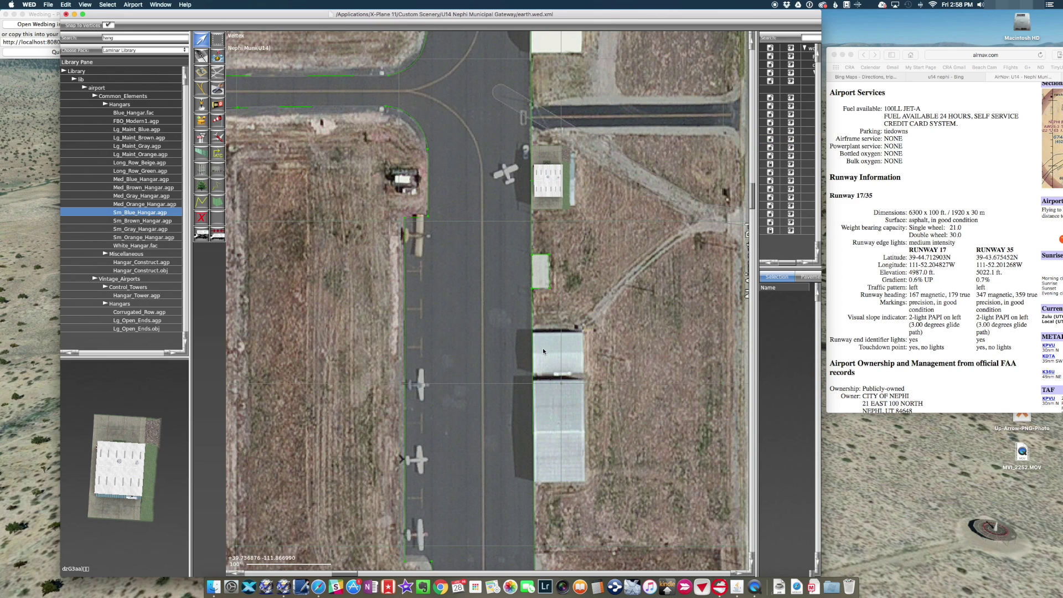
left_click(151, 220)
left_click(151, 214)
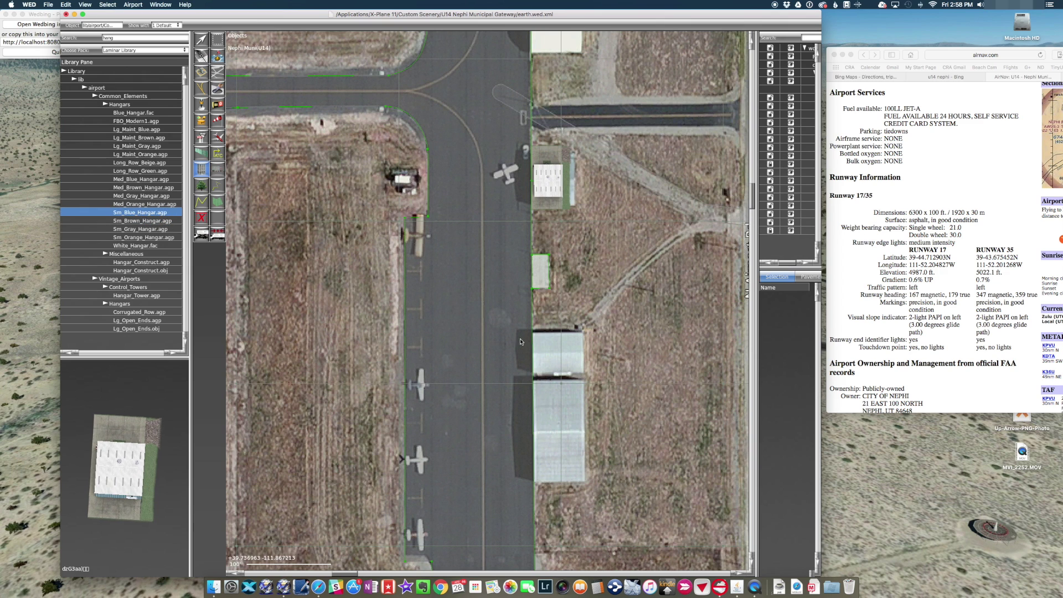
left_click(548, 334)
left_click(201, 39)
left_click_drag(553, 350, 549, 396)
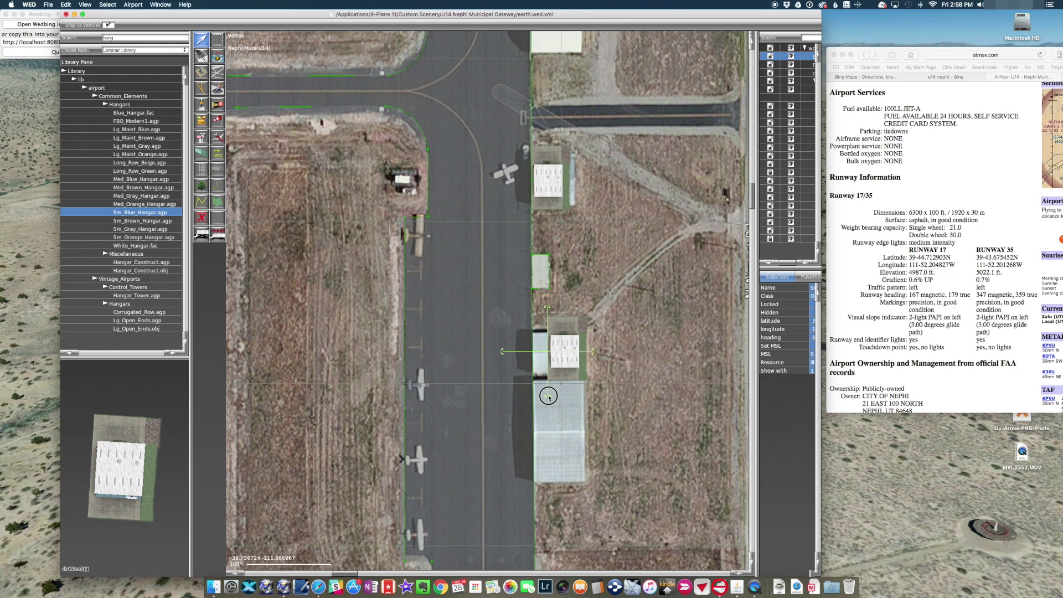
left_click_drag(551, 360, 528, 351)
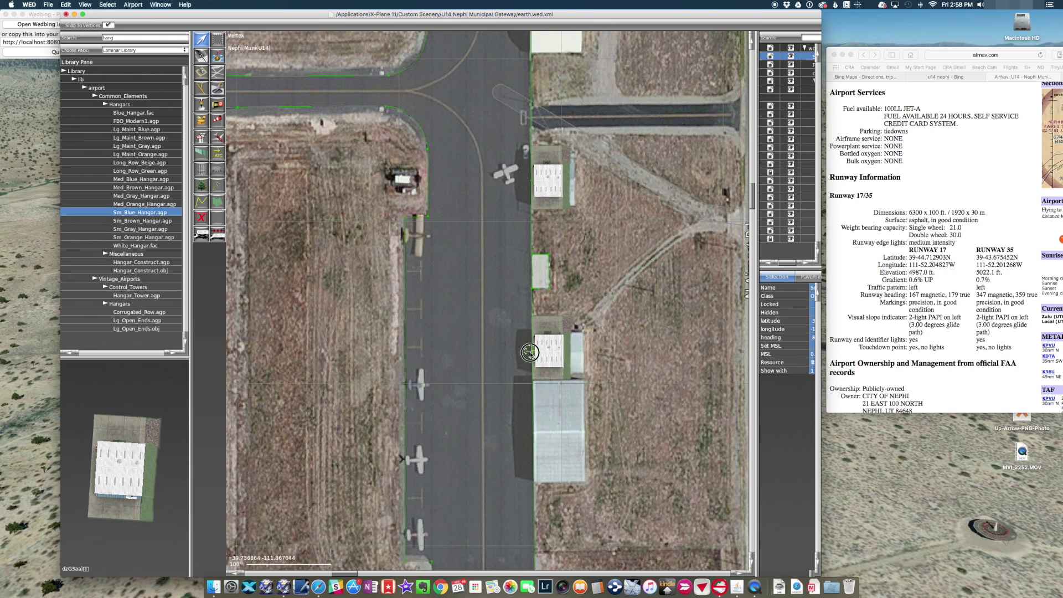
Place Med_Gray_Hangar.agp over the large southern hangar and rotate it so its front faces the apron.
left_click(146, 197)
left_click_drag(123, 474, 145, 451)
left_click(603, 458)
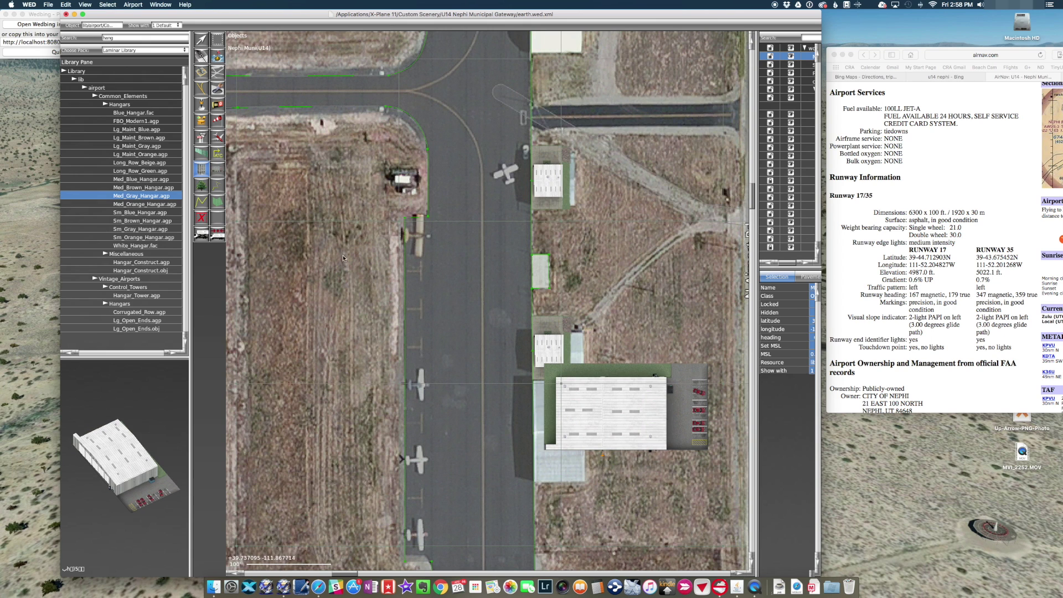
key("v")
left_click_drag(610, 458, 602, 483)
left_click(601, 487)
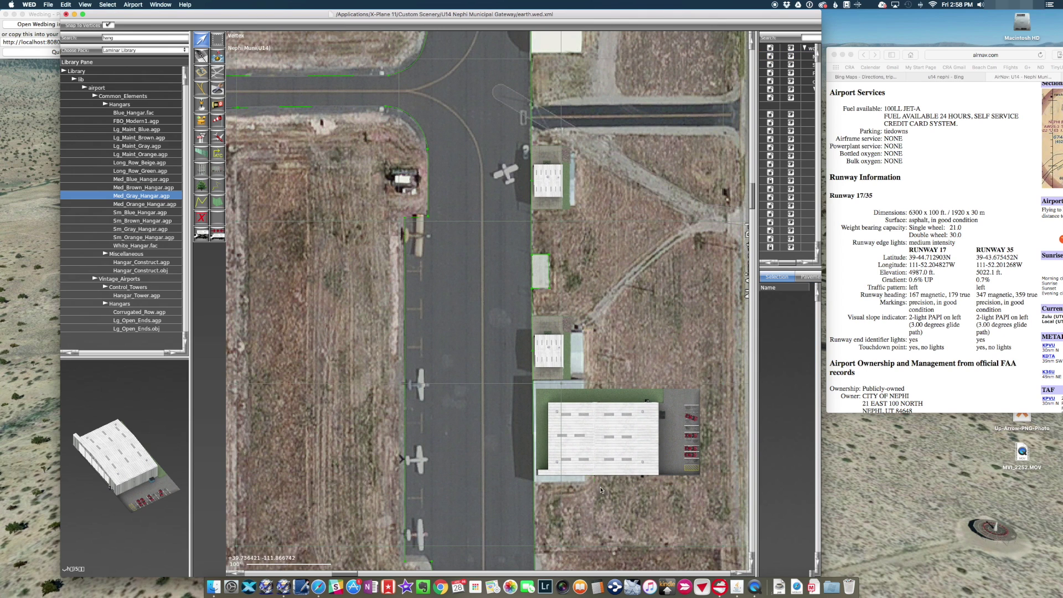
left_click(599, 480)
left_click_drag(599, 480, 668, 436)
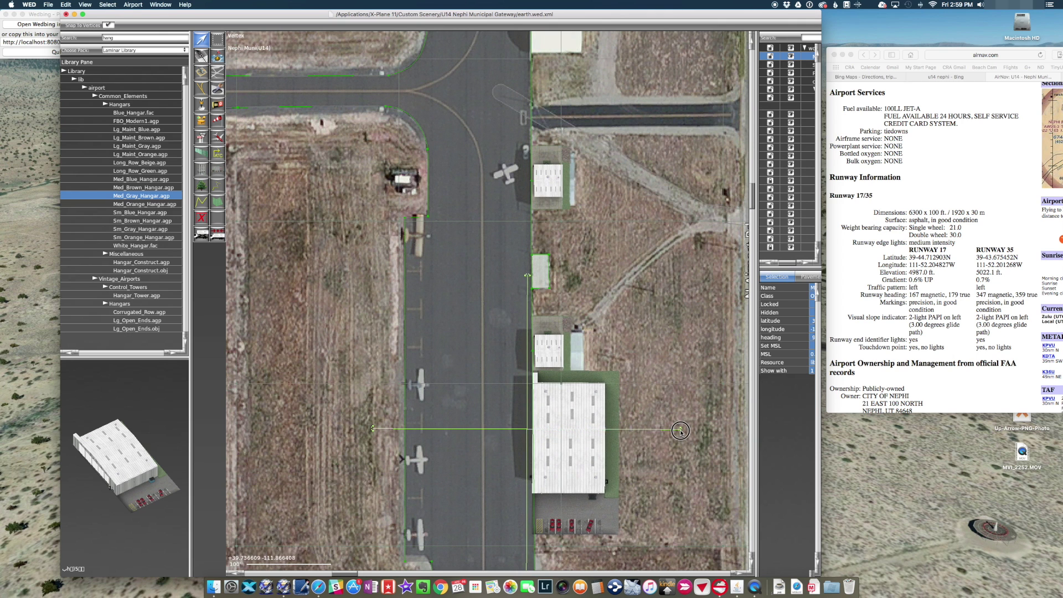
scroll(562, 440, "up", 5)
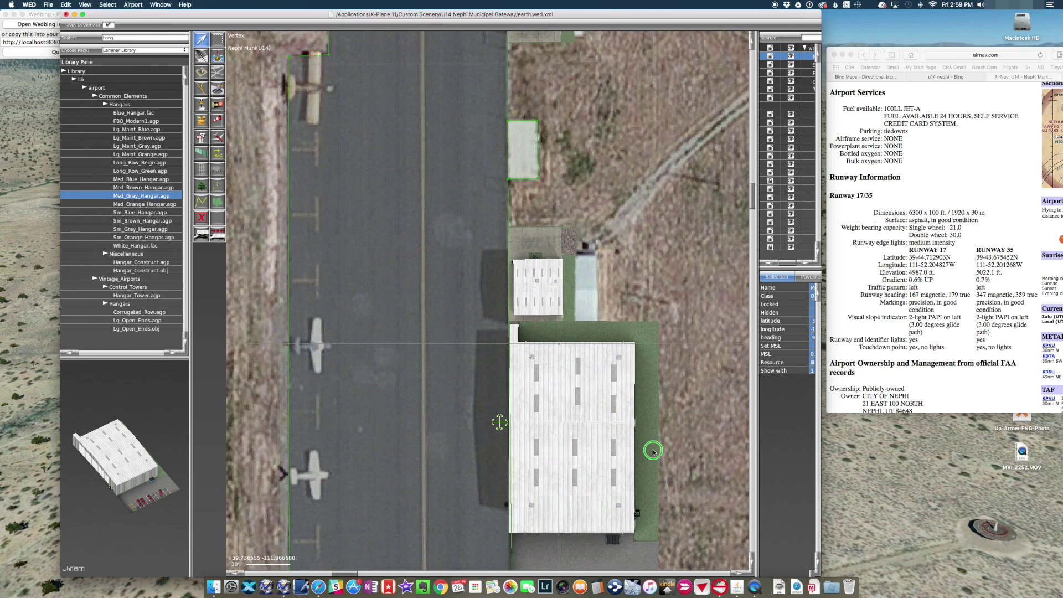
left_click(502, 284)
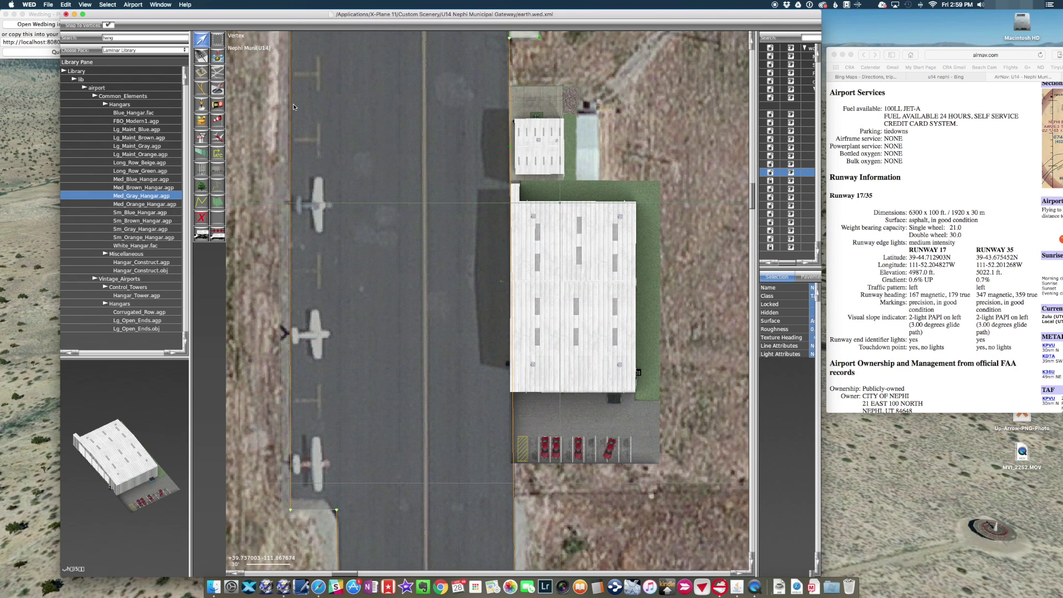
left_click_drag(484, 254, 517, 290)
key("super+z")
Fine-tune the heading of Med_Gray_Hangar.agp and shift it slightly south, clear of the small blue hangar.
left_click(523, 290)
left_click_drag(652, 282, 654, 280)
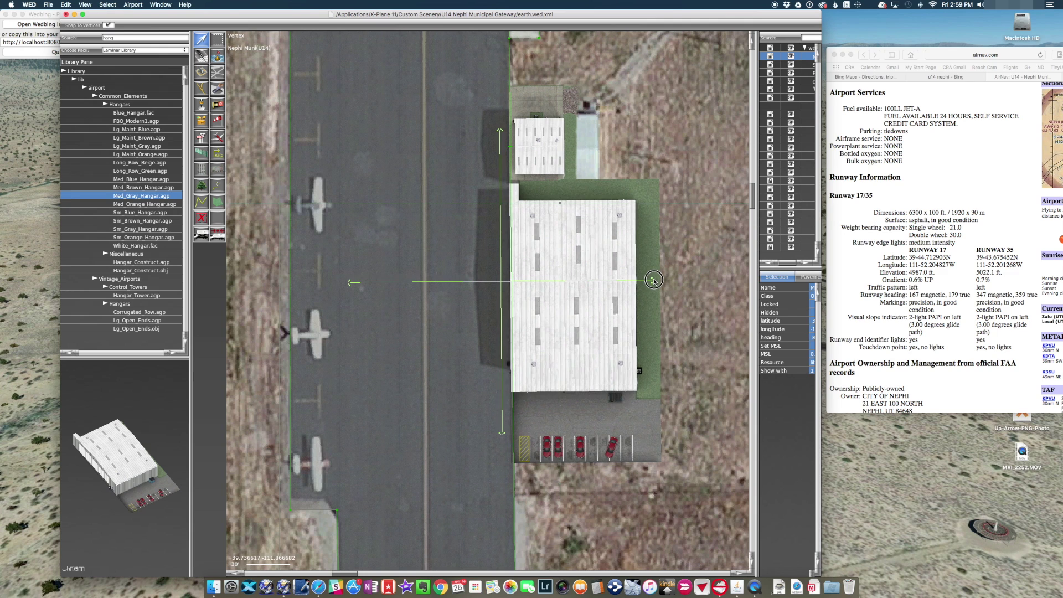
left_click_drag(500, 282, 500, 295)
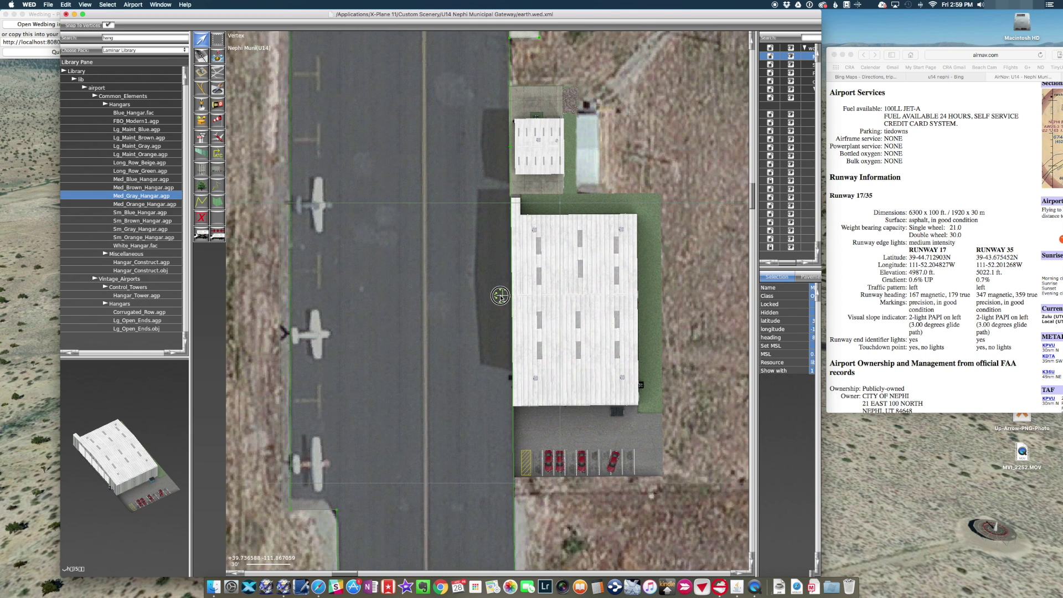
Preview White_Hangar.fac, the Lg_Maint hangars and Long_Row_Beige.agp, and choose Sm_Gray_Hangar.agp for the building south of the trees.
scroll(500, 295, "down", 5)
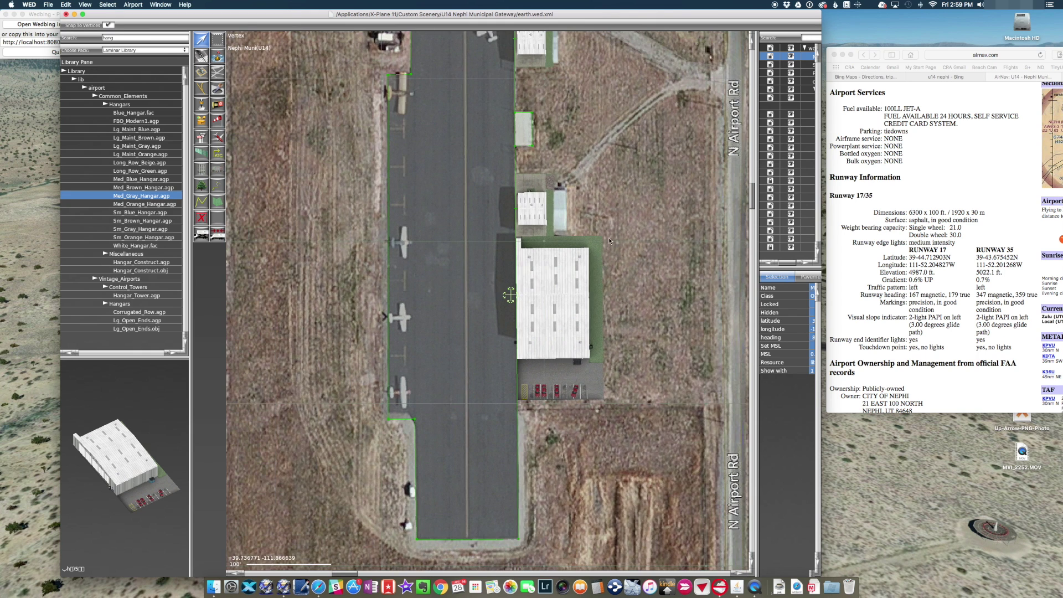
right_click_drag(630, 332, 642, 423)
right_click_drag(659, 214, 662, 426)
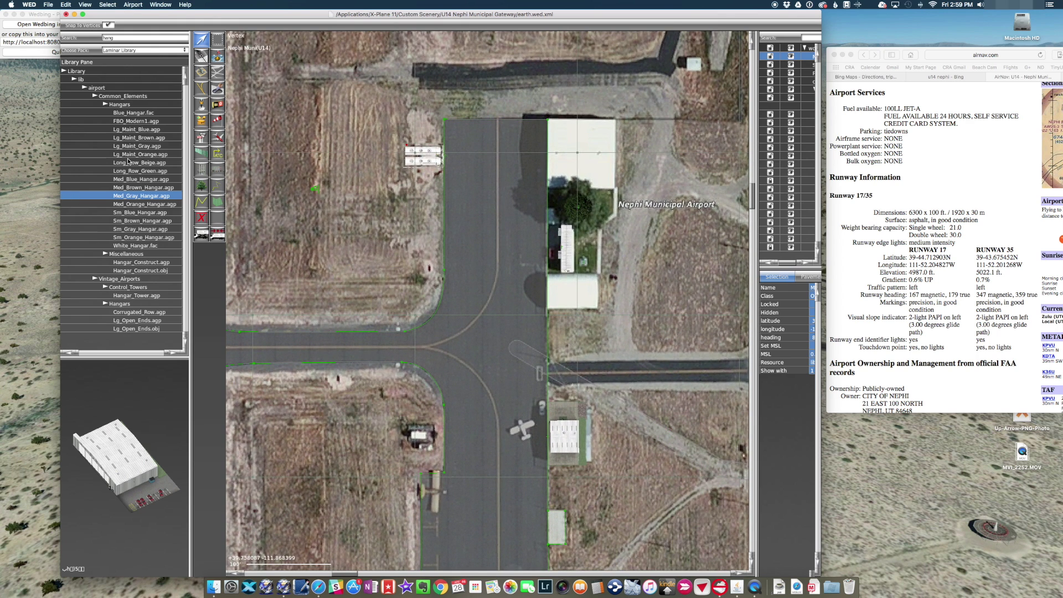
left_click(136, 246)
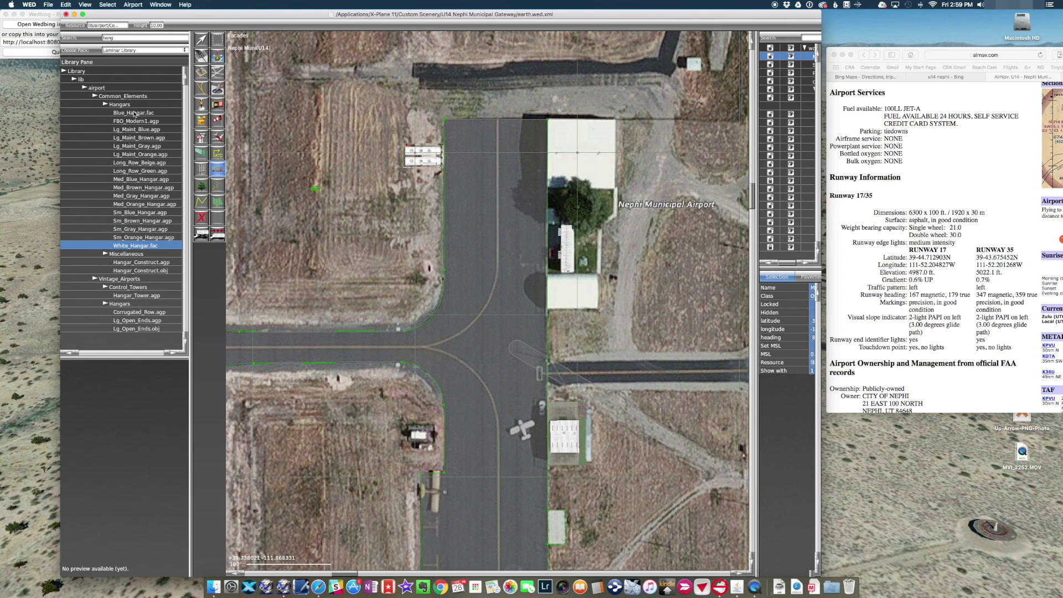
left_click(136, 130)
left_click(136, 147)
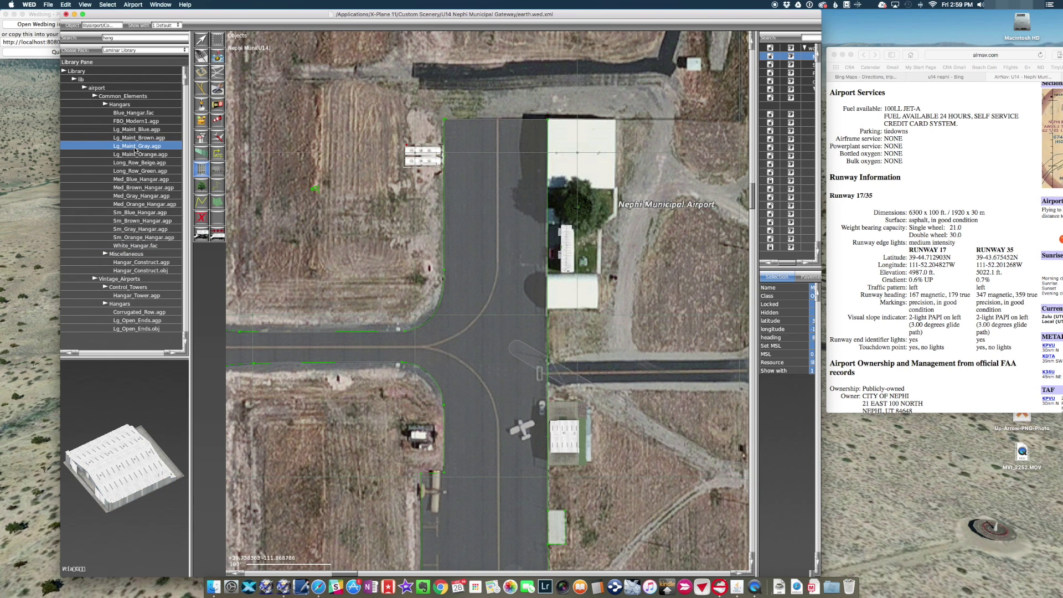
left_click(139, 162)
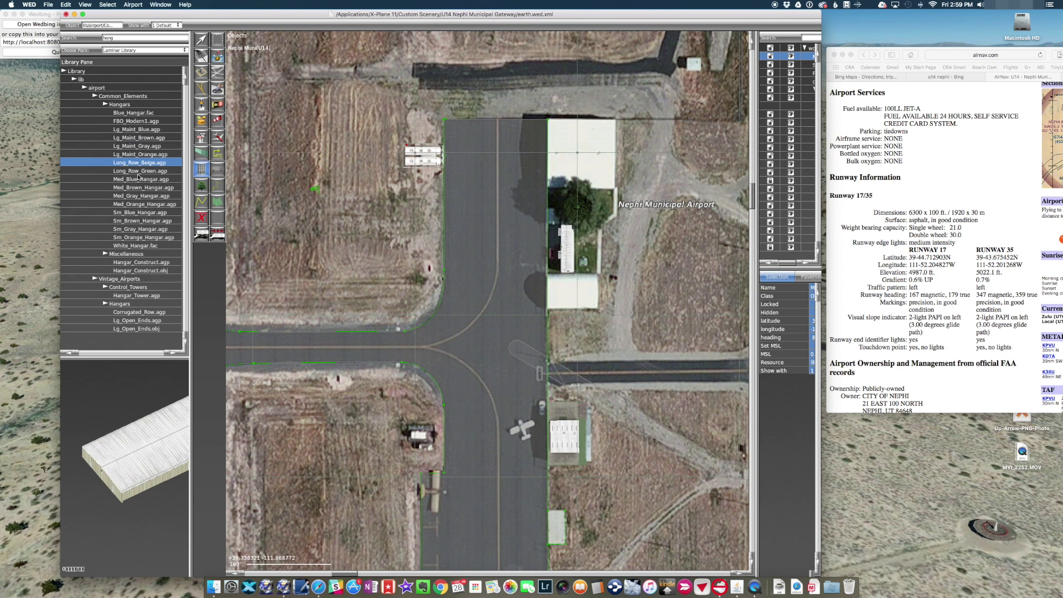
left_click(145, 230)
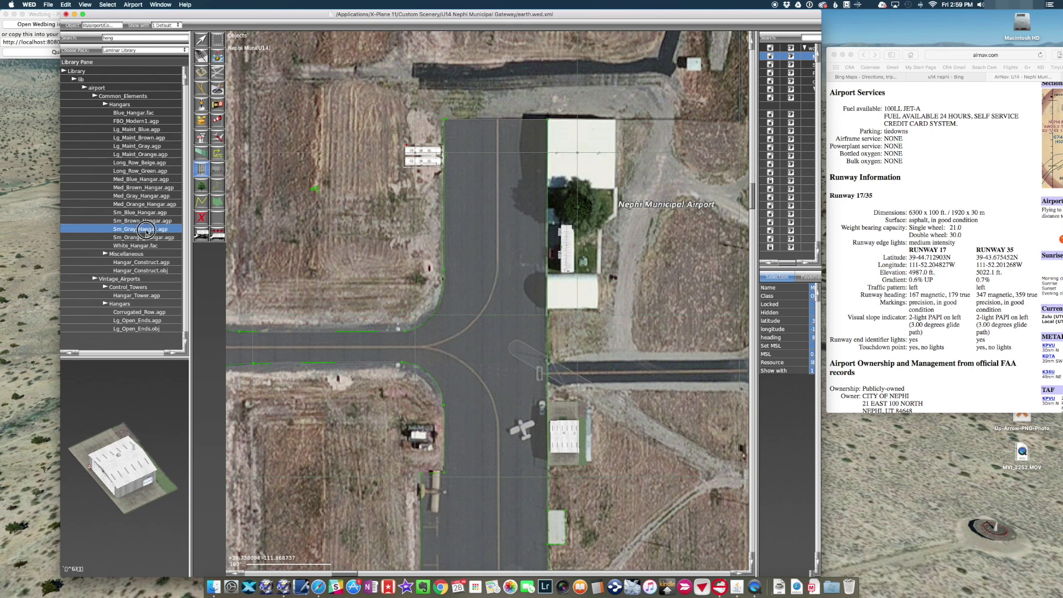
Place Sm_Gray_Hangar.agp on the building south of the trees, turned to face the apron and aligned with its east edge.
left_click(570, 308)
left_click(201, 39)
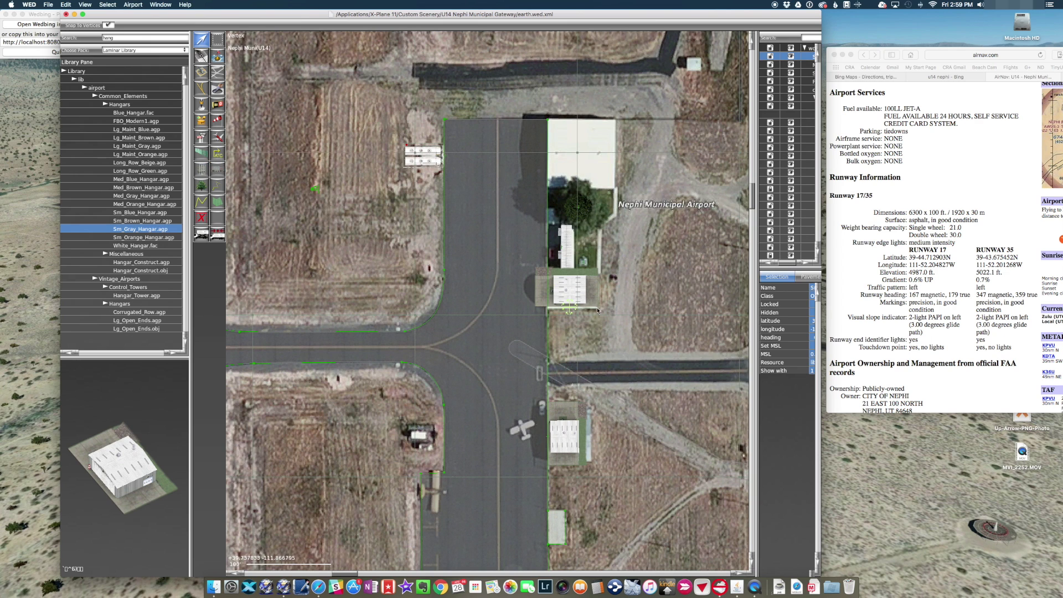
left_click_drag(570, 299, 572, 353)
left_click_drag(572, 309, 658, 309)
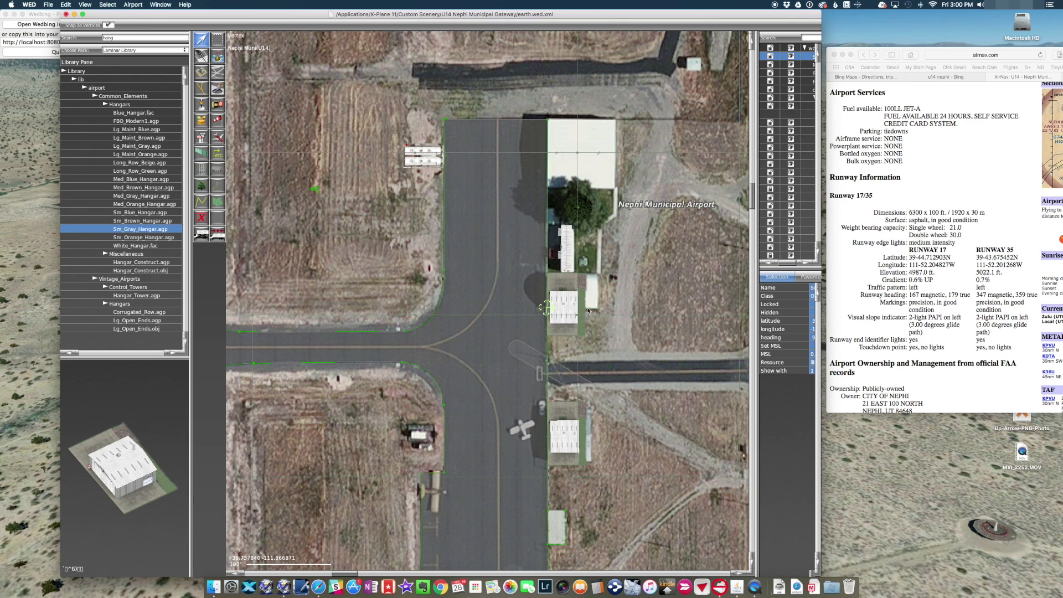
left_click_drag(549, 307, 549, 309)
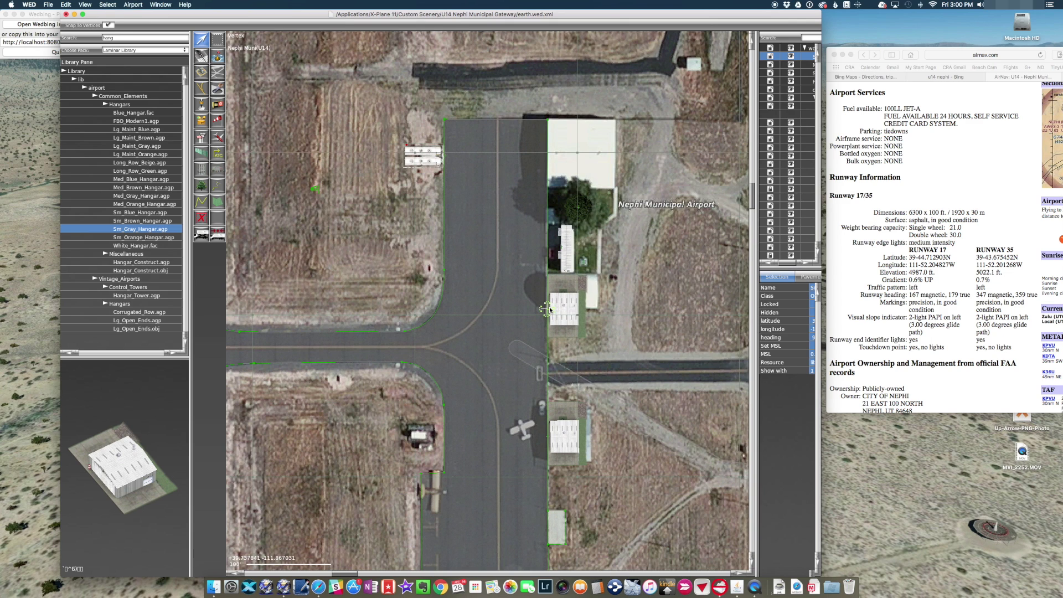
Place Sm_Brown_Hangar.agp on the large hangar at the apron's north end, facing the apron and moved to its east edge.
left_click(144, 221)
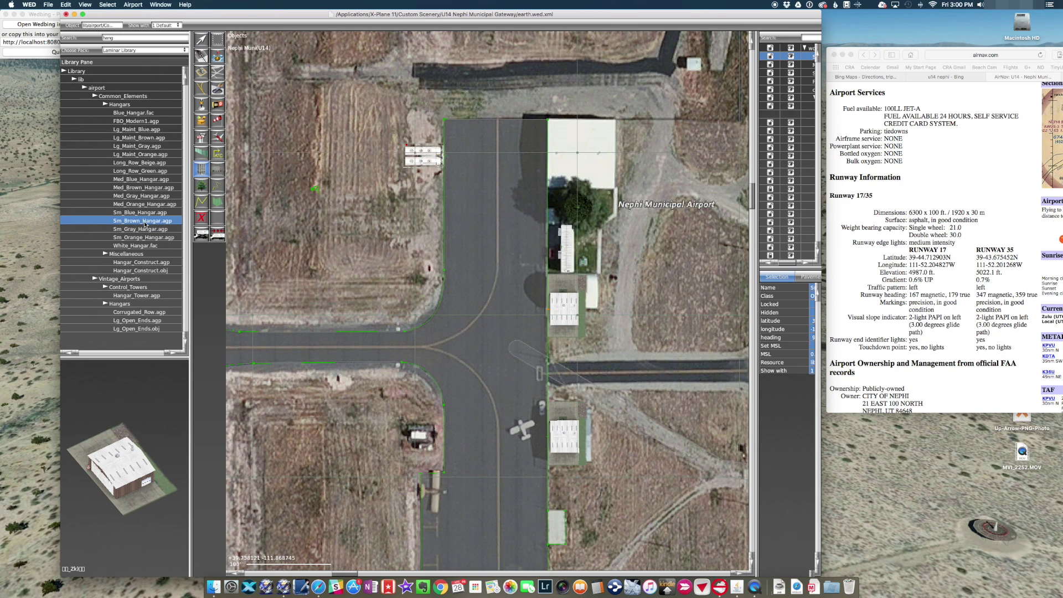
left_click(568, 152)
left_click(204, 43)
left_click_drag(578, 160, 567, 212)
left_click_drag(566, 156, 547, 156)
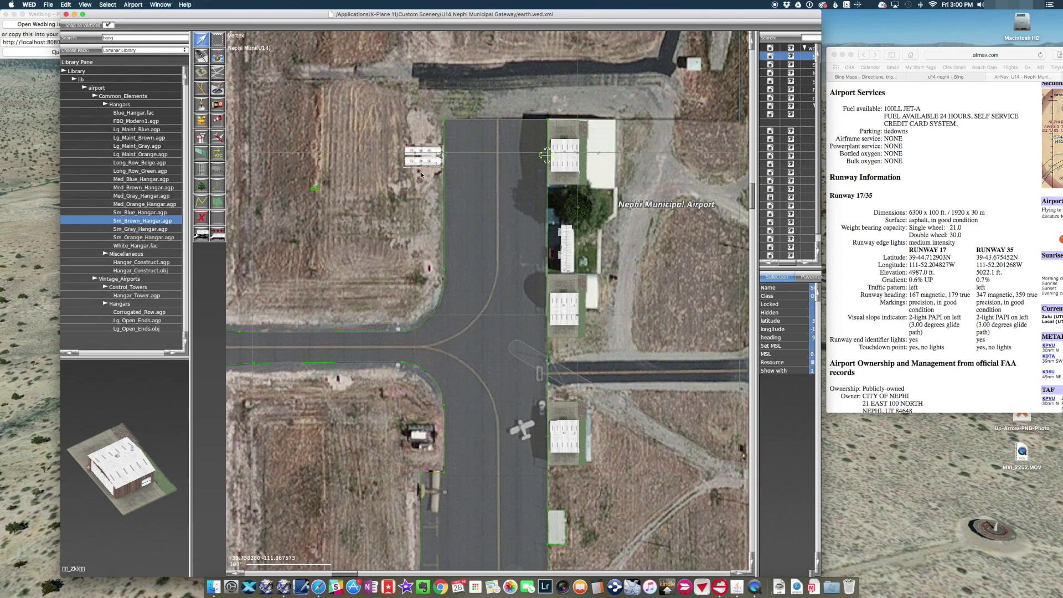
Draw a Solid Yellow taxiline over the north-south bar of an empty tie-down marking on the apron's west side.
right_click_drag(471, 477, 519, 231)
right_click_drag(527, 380, 502, 254)
right_click_drag(535, 367, 480, 484)
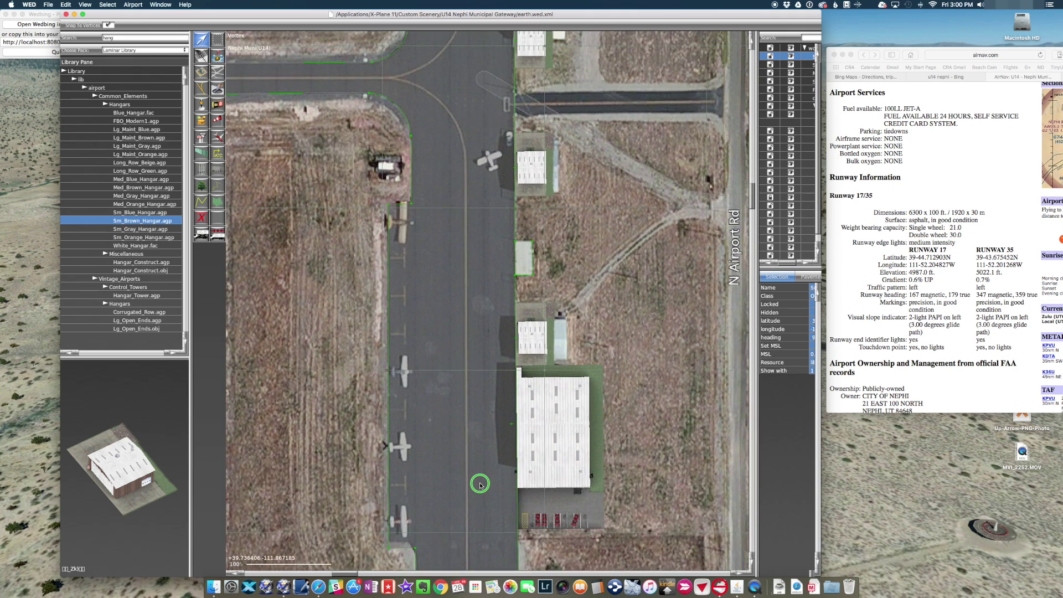
right_click_drag(479, 340, 522, 245)
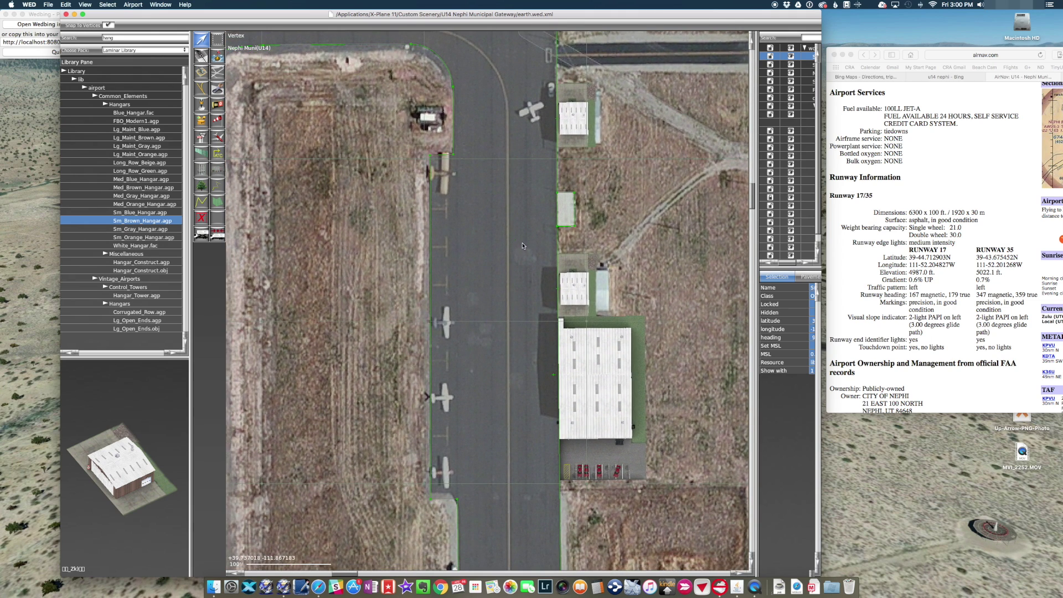
scroll(455, 251, "up", 3)
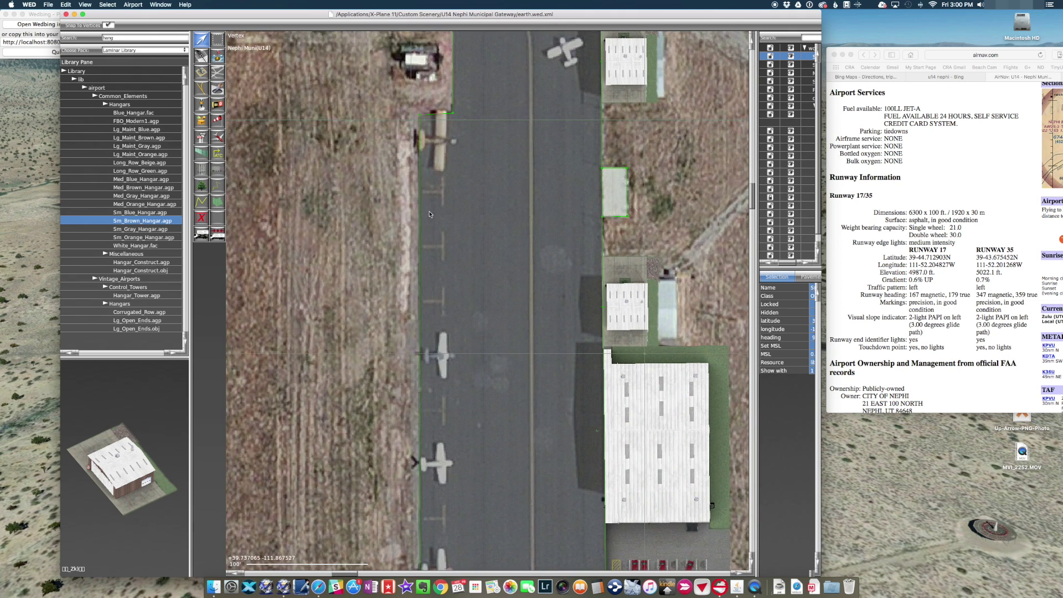
left_click(202, 90)
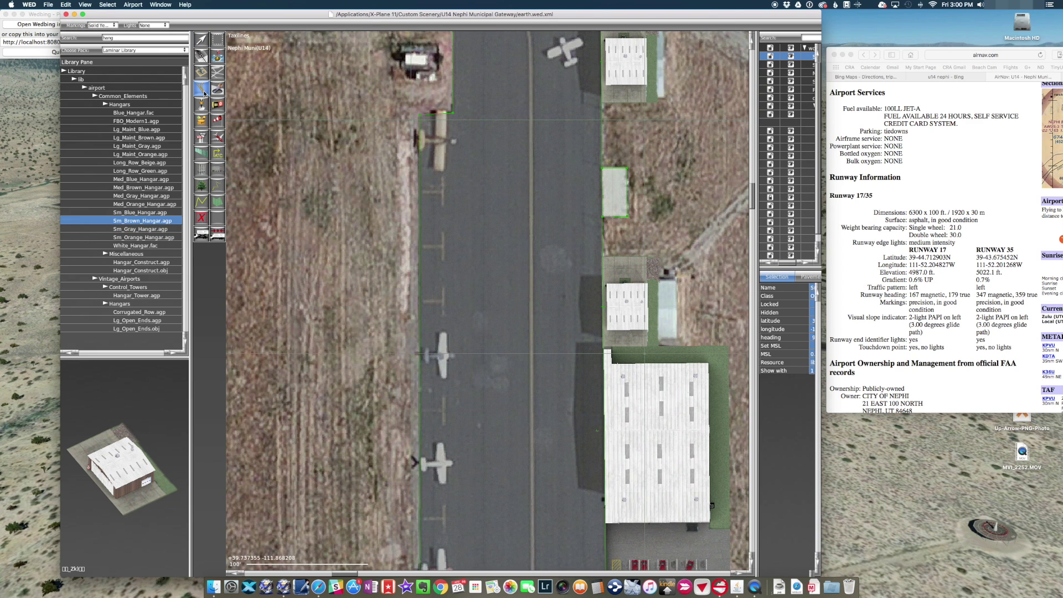
left_click(107, 26)
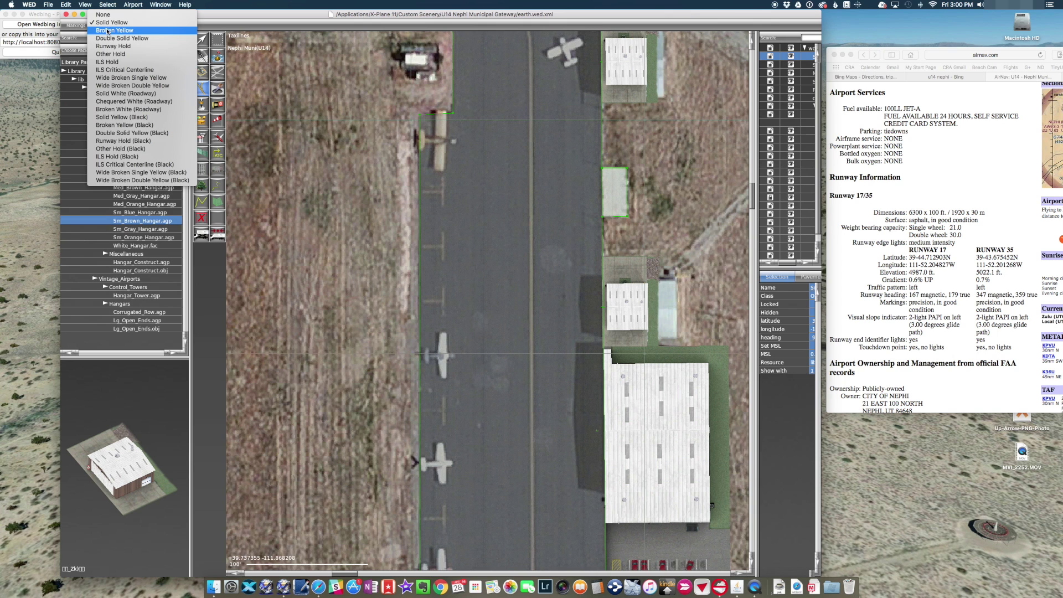
left_click(108, 23)
scroll(449, 247, "up", 5)
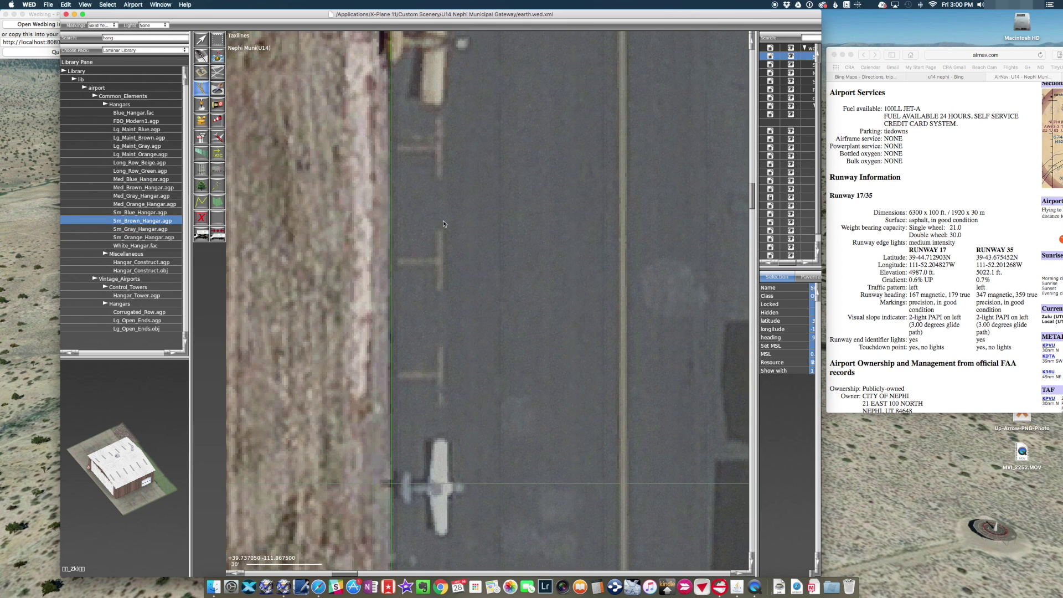
left_click(441, 291)
key("Return")
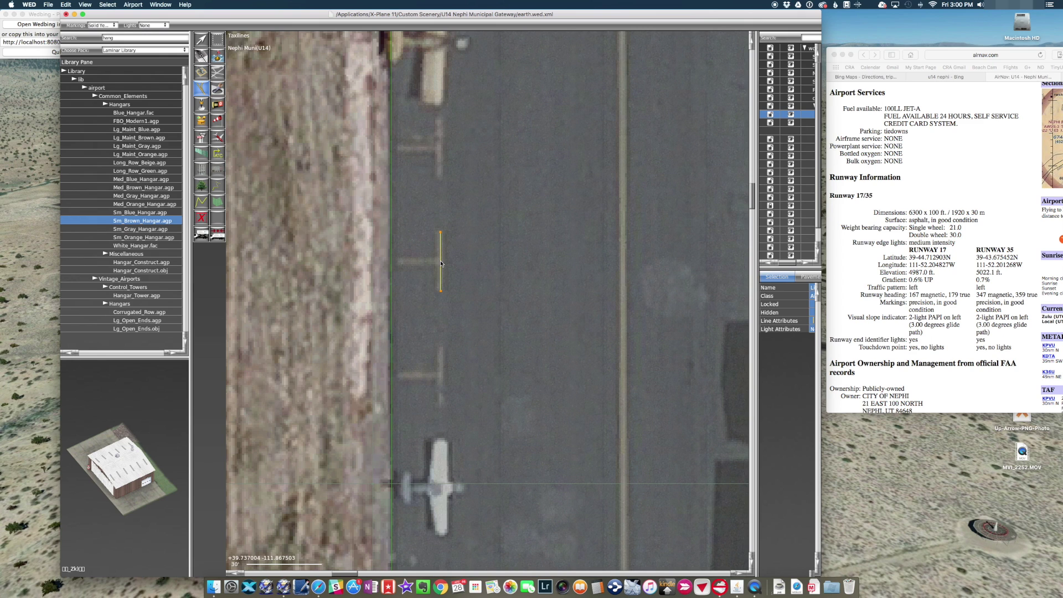
Split the tie-down line at its middle and draw a perpendicular taxiline from near the apron's west edge to that midpoint.
key("super+alt+s")
left_click(202, 46)
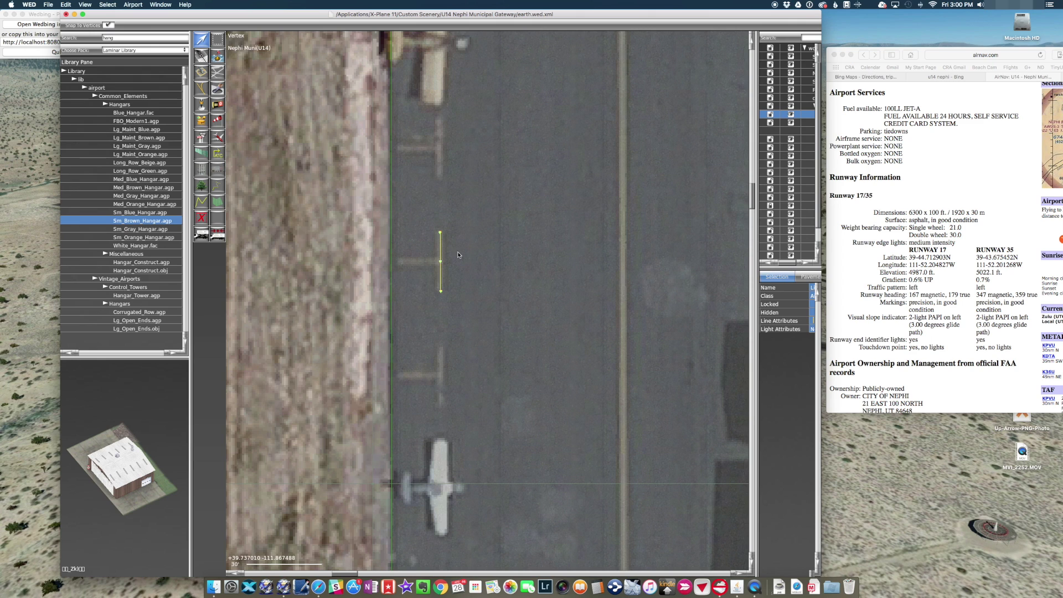
left_click(201, 88)
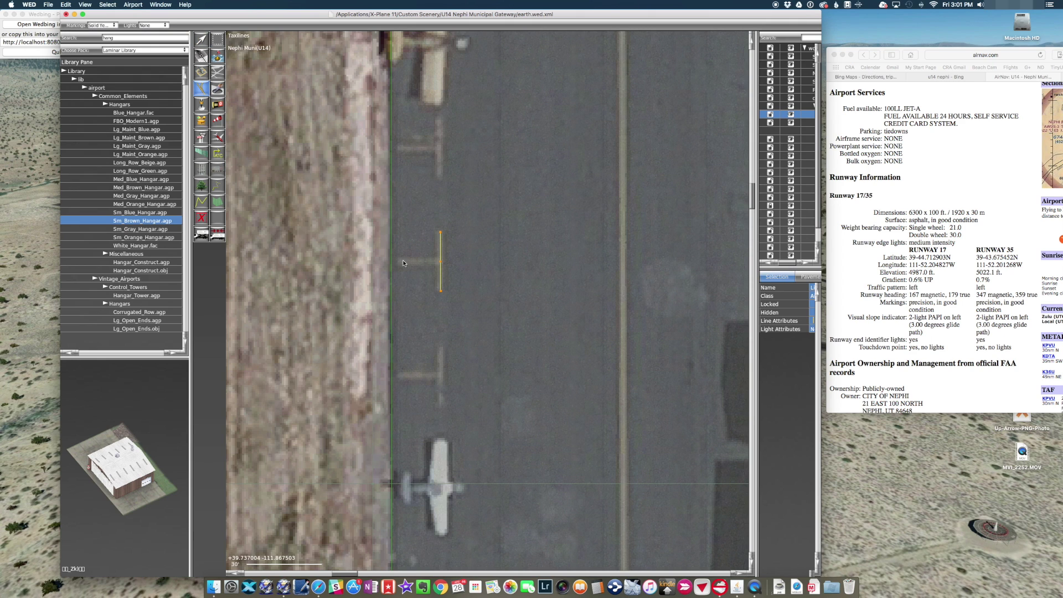
left_click(441, 261)
key("Return")
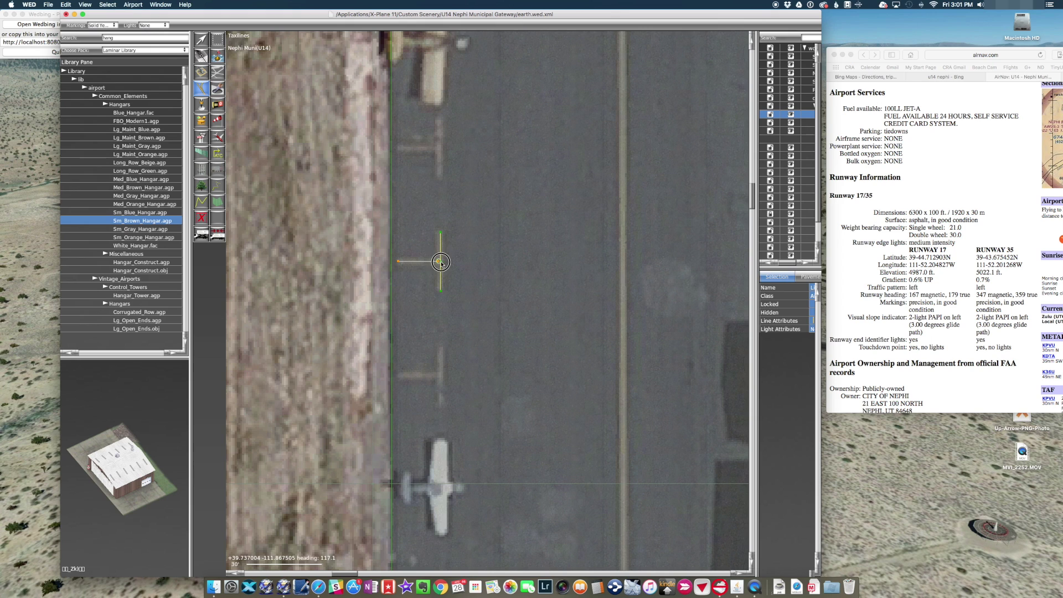
left_click(202, 44)
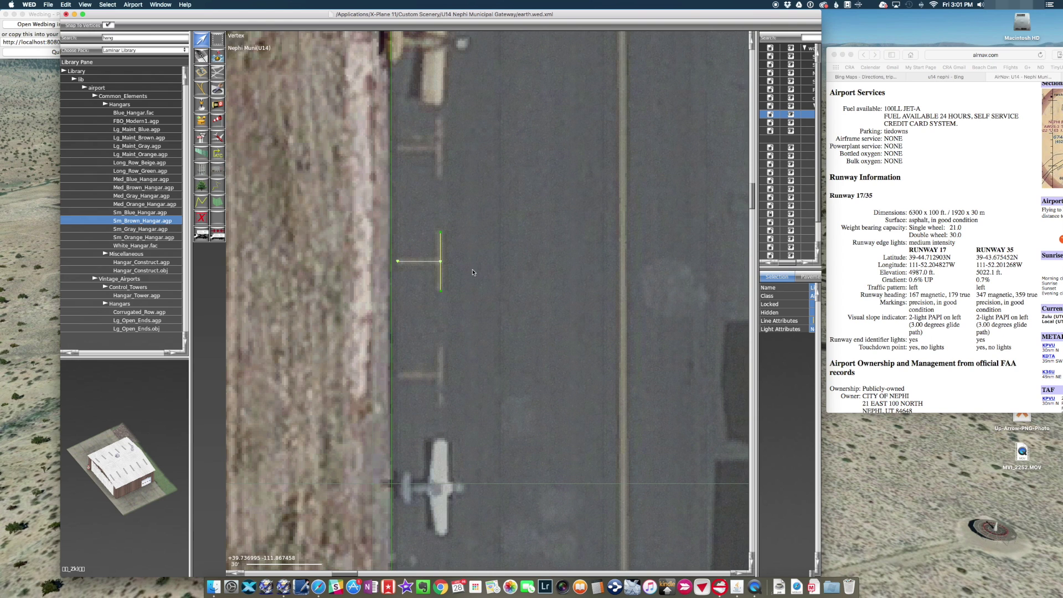
Duplicate both lines of the finished tie-down marking and move the copy onto the next marking to the north.
scroll(472, 272, "down", 1)
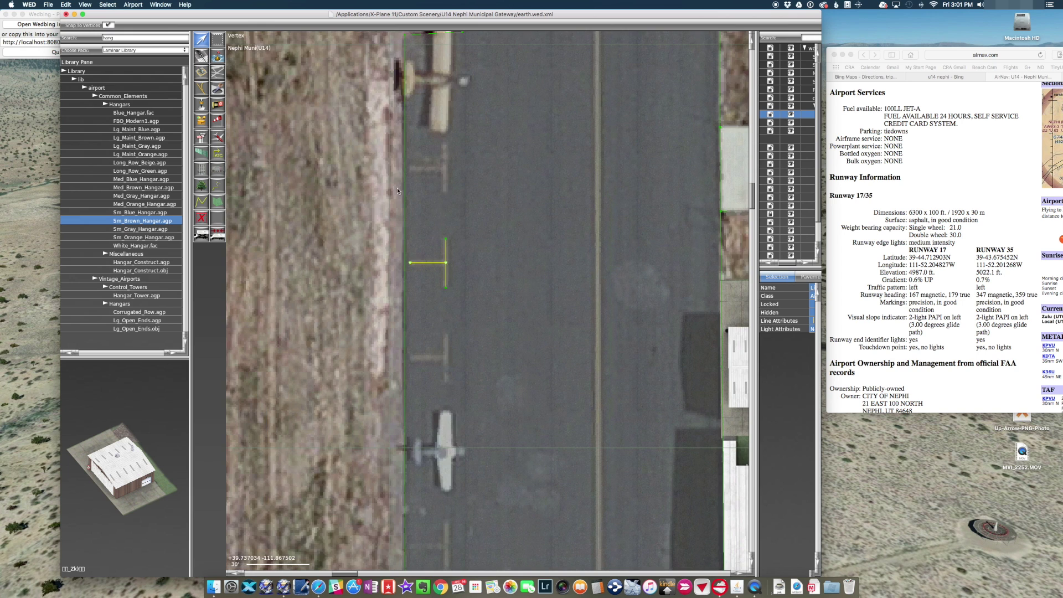
left_click(220, 42)
left_click_drag(363, 192, 471, 314)
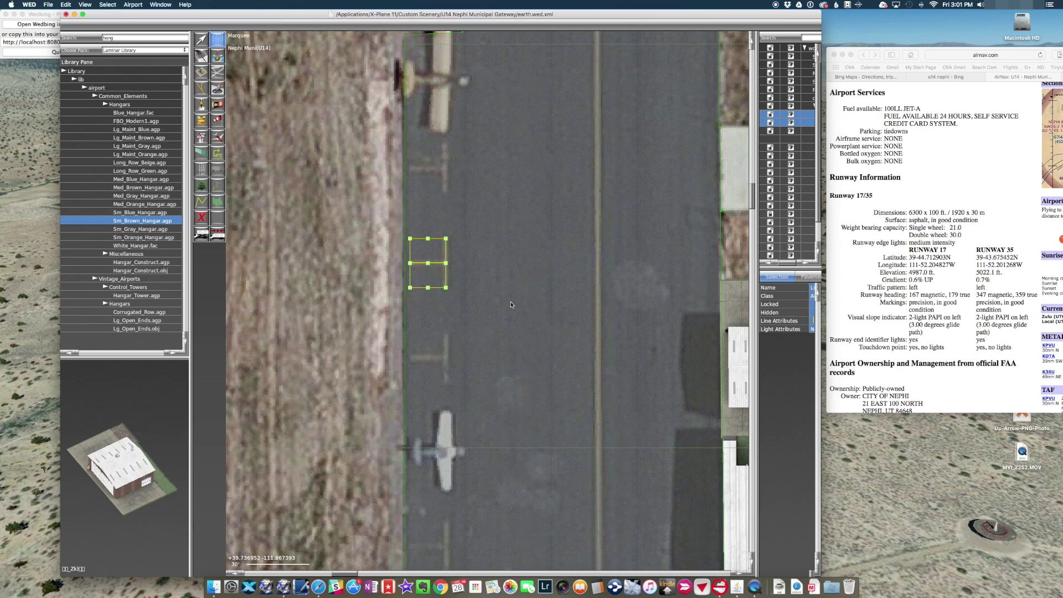
key("super+d")
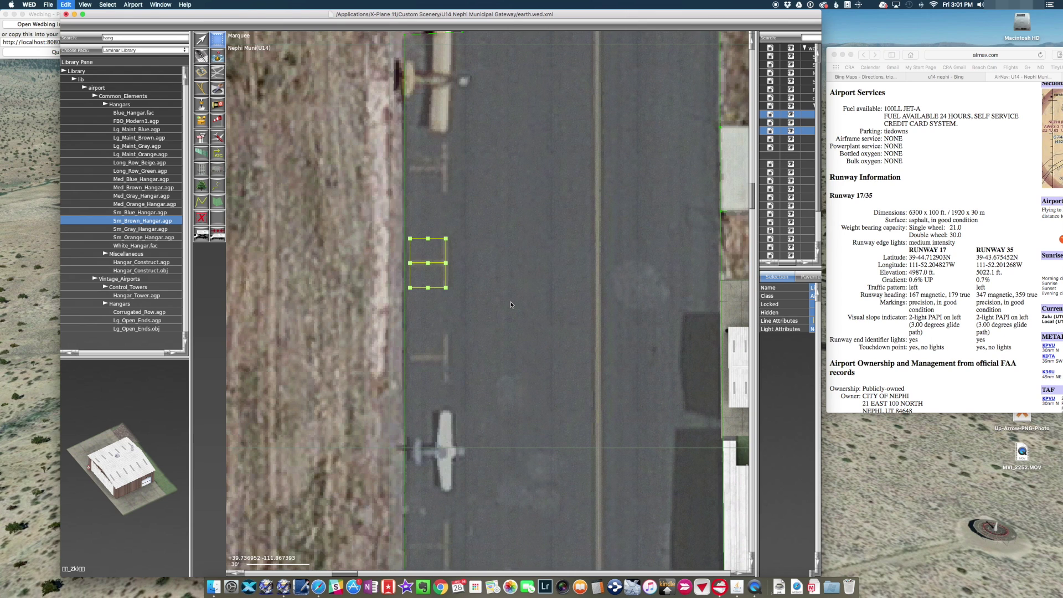
left_click_drag(430, 264, 428, 171)
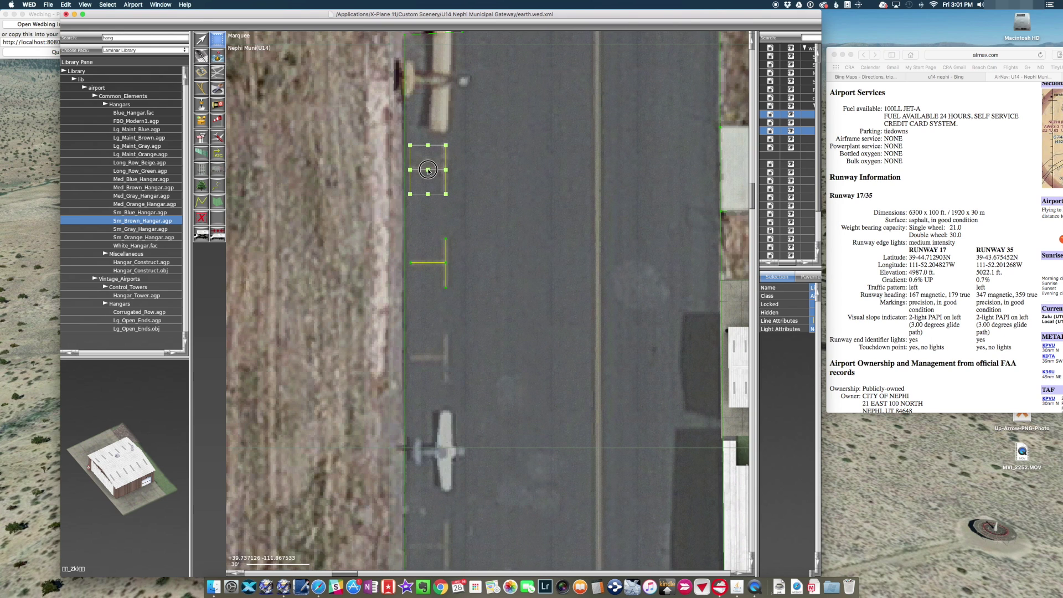
Duplicate the tie-down marking onto the next marking south of the original and under the first parked plane beyond it.
key("super+d")
left_click_drag(428, 170, 428, 359)
scroll(540, 332, "down", 8)
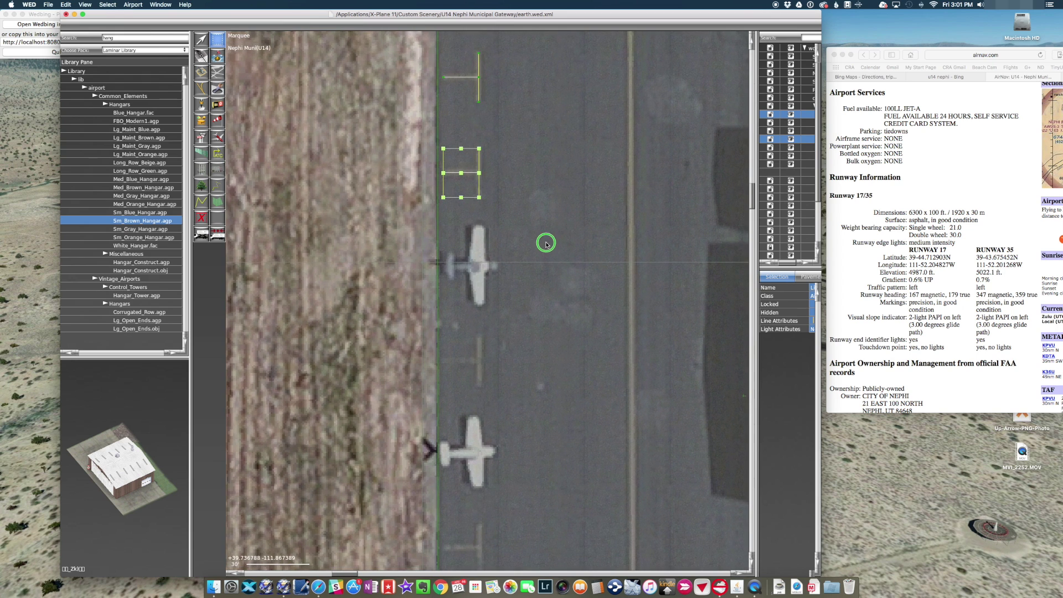
key("super+d")
left_click_drag(461, 175, 461, 269)
scroll(551, 301, "down", 5)
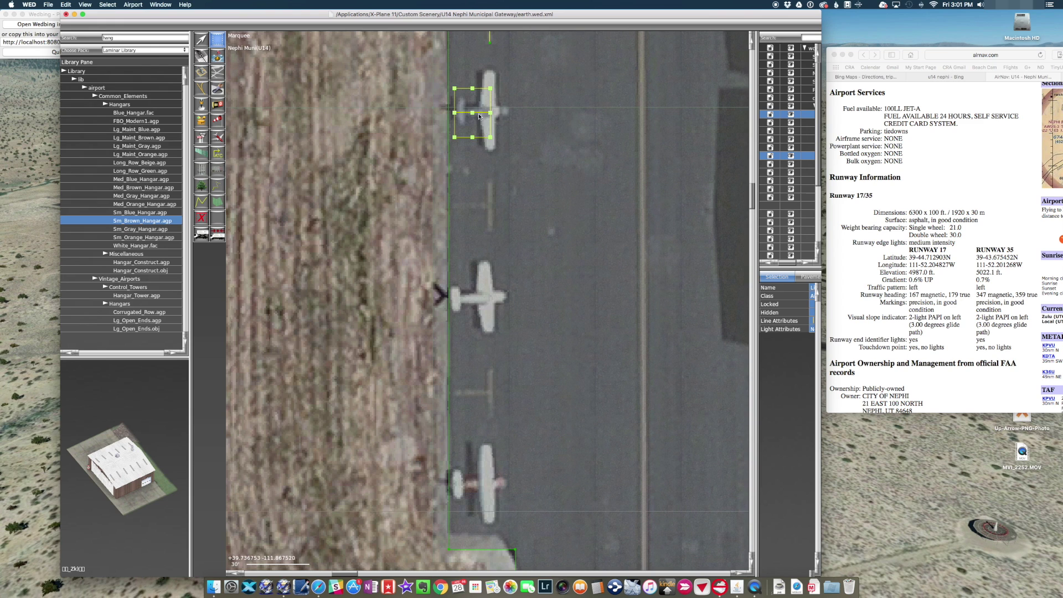
Continue copying the tie-down marking onto each remaining spot down to the southernmost parked plane on the apron's west side.
left_click_drag(480, 116, 474, 207)
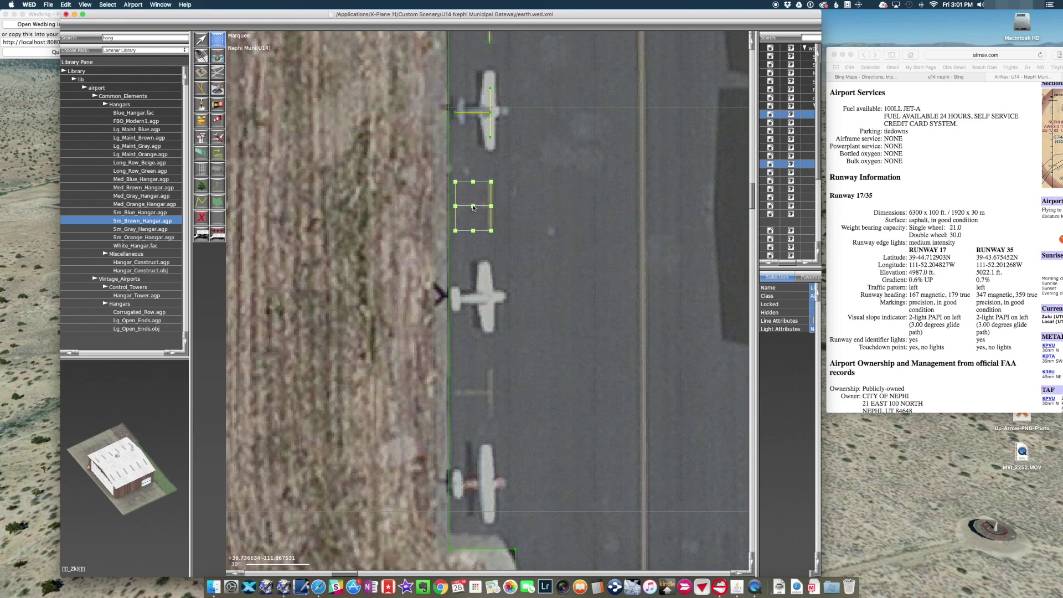
left_click_drag(473, 207, 474, 485)
key("super+d")
key("super+d")
scroll(587, 455, "down", 5)
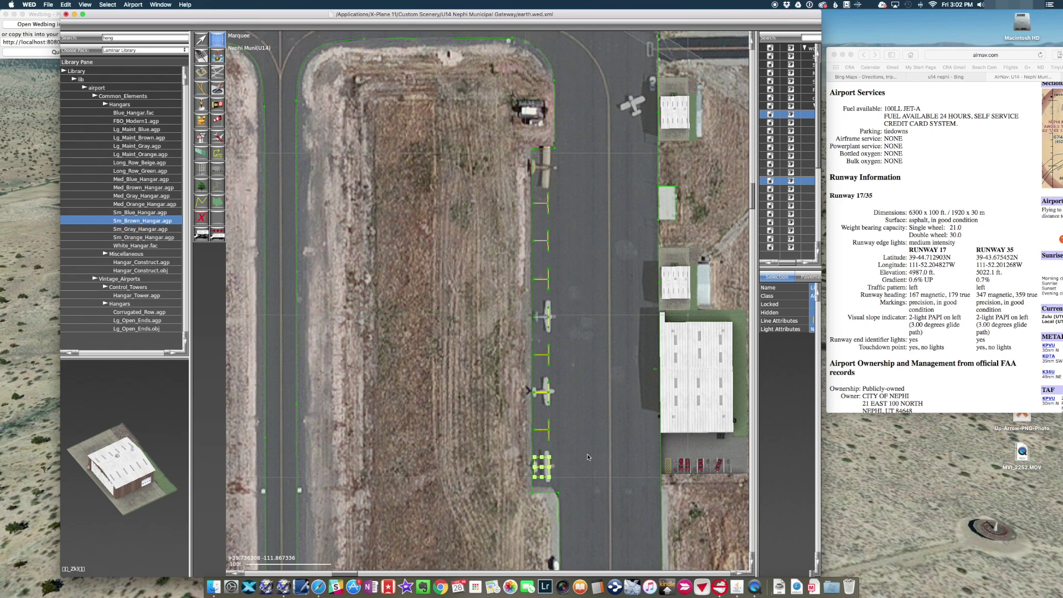
Find Cessna_172.obj by searching for 172, place it on the southernmost parked plane, face it east and align it with the imagery.
double_click(137, 40)
type("172")
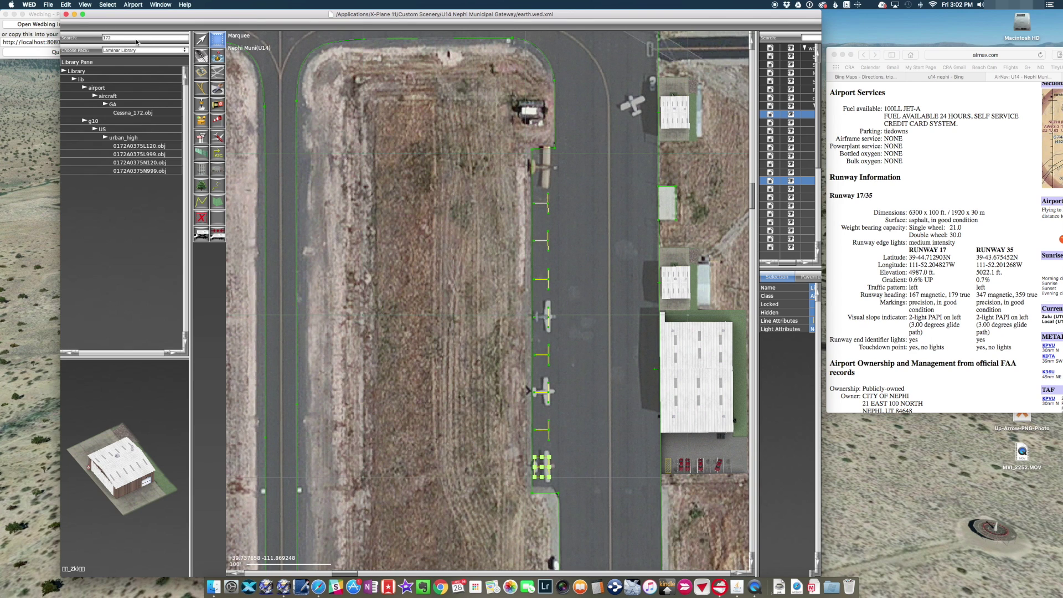
left_click(142, 113)
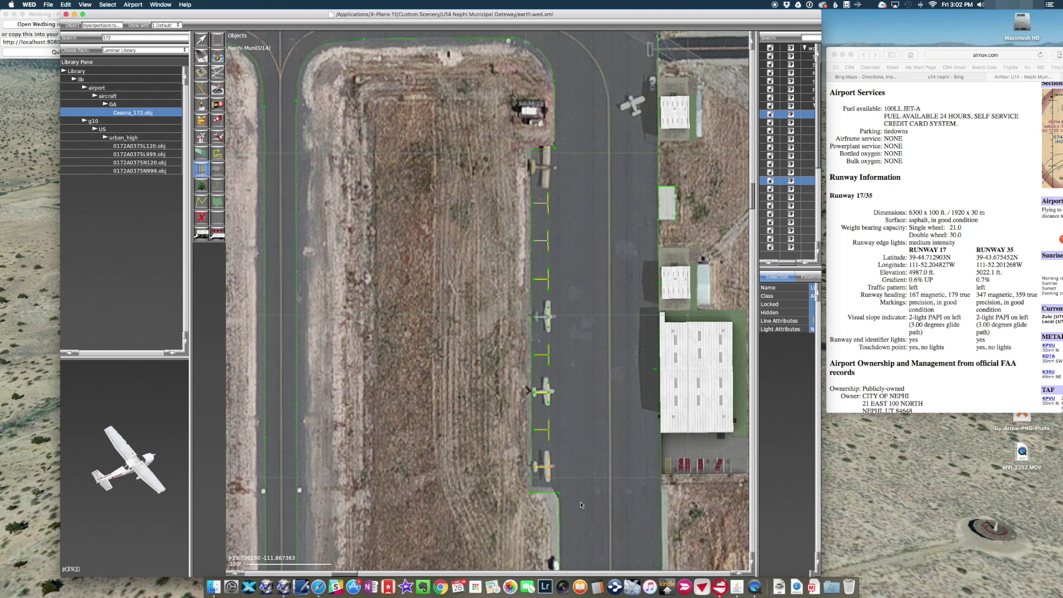
scroll(545, 476, "up", 5)
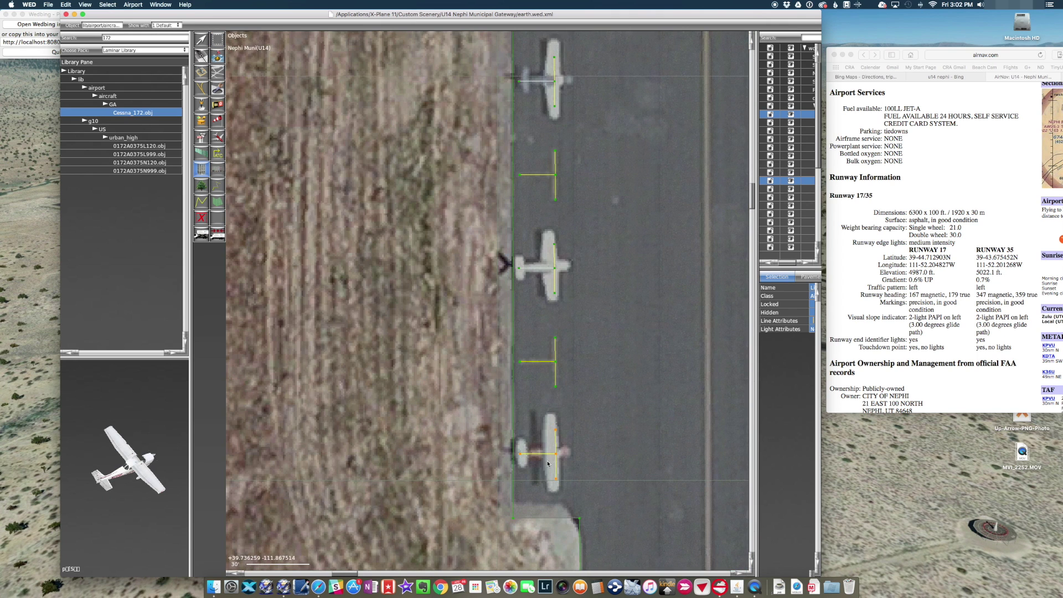
left_click(549, 453)
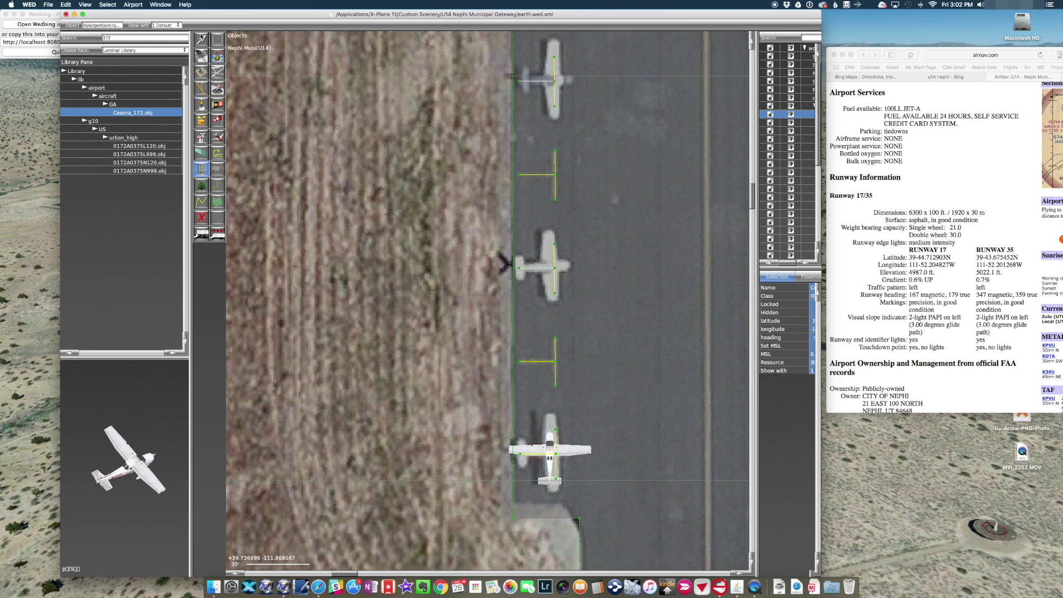
key("v")
left_click_drag(595, 450, 550, 495)
left_click_drag(552, 451, 552, 455)
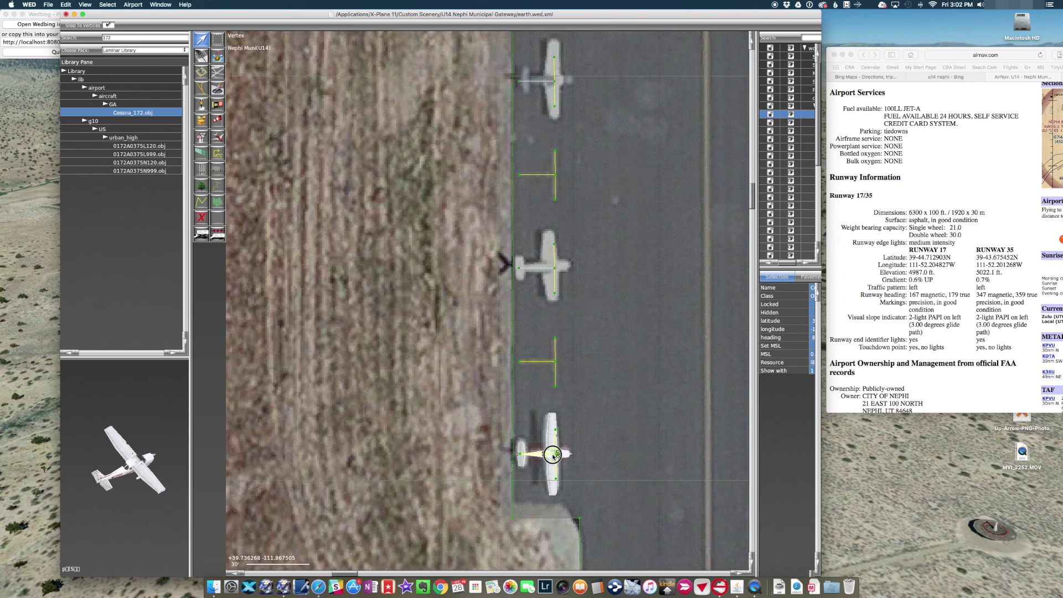
Add a vertex on the connector taxiway's north and south edges where the hold-short marking meets them.
scroll(554, 455, "down", 4)
scroll(554, 455, "down", 3)
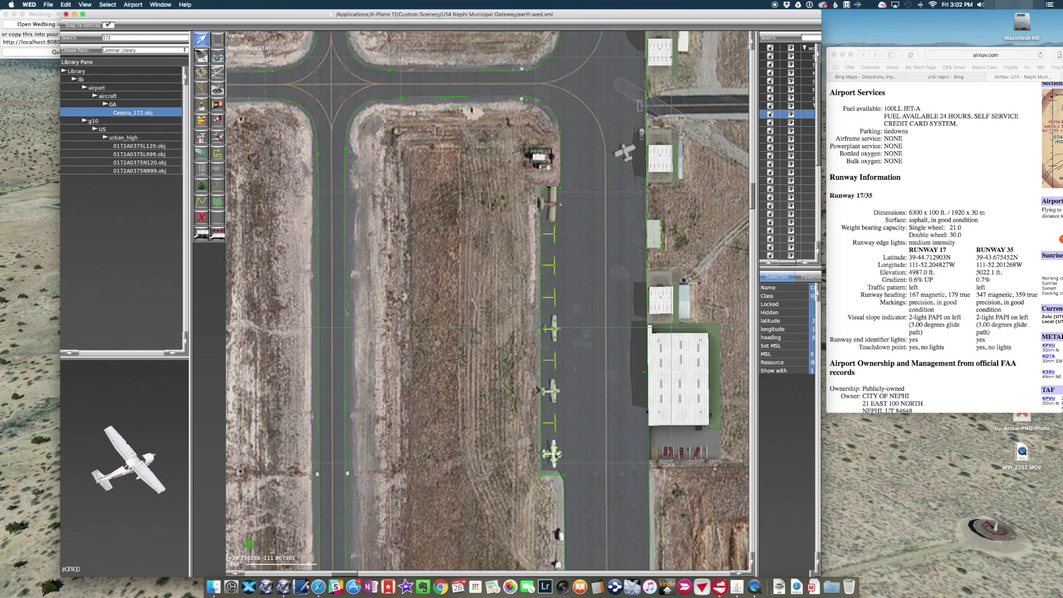
scroll(559, 455, "down", 2)
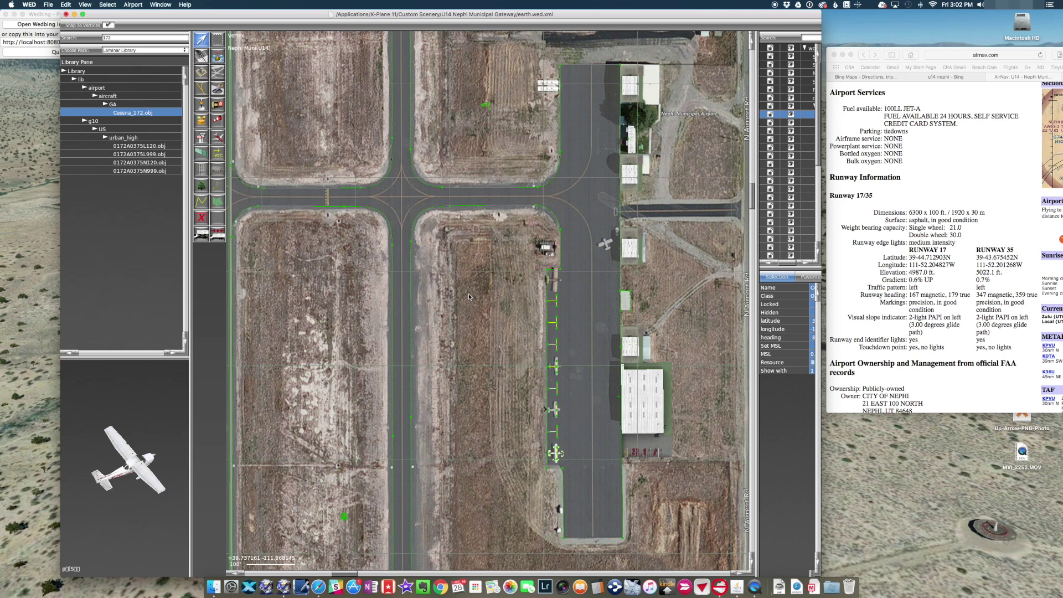
right_click_drag(463, 335, 571, 356)
scroll(413, 216, "up", 5)
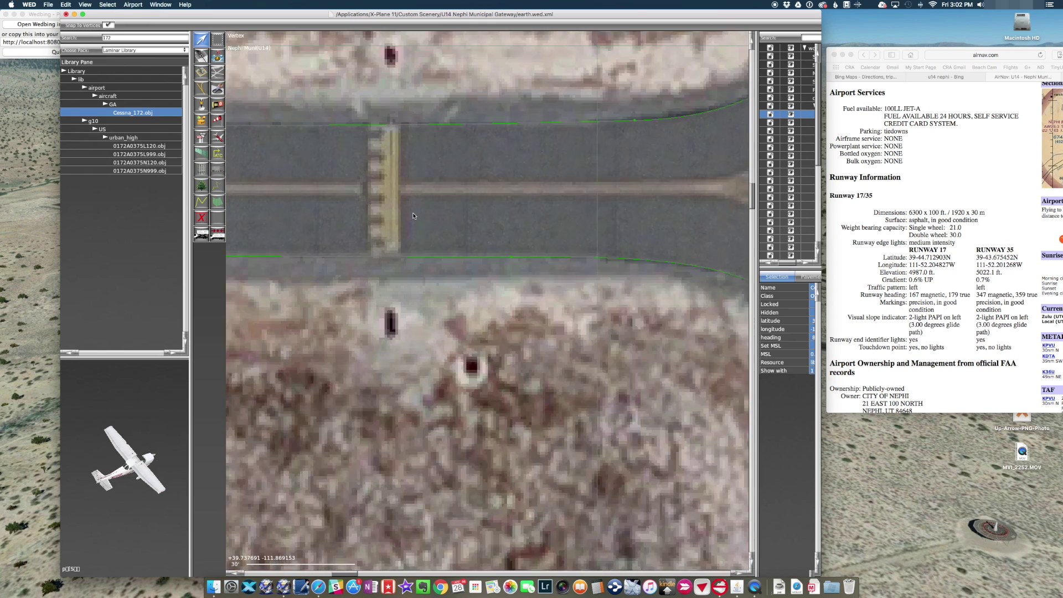
scroll(413, 216, "down", 3)
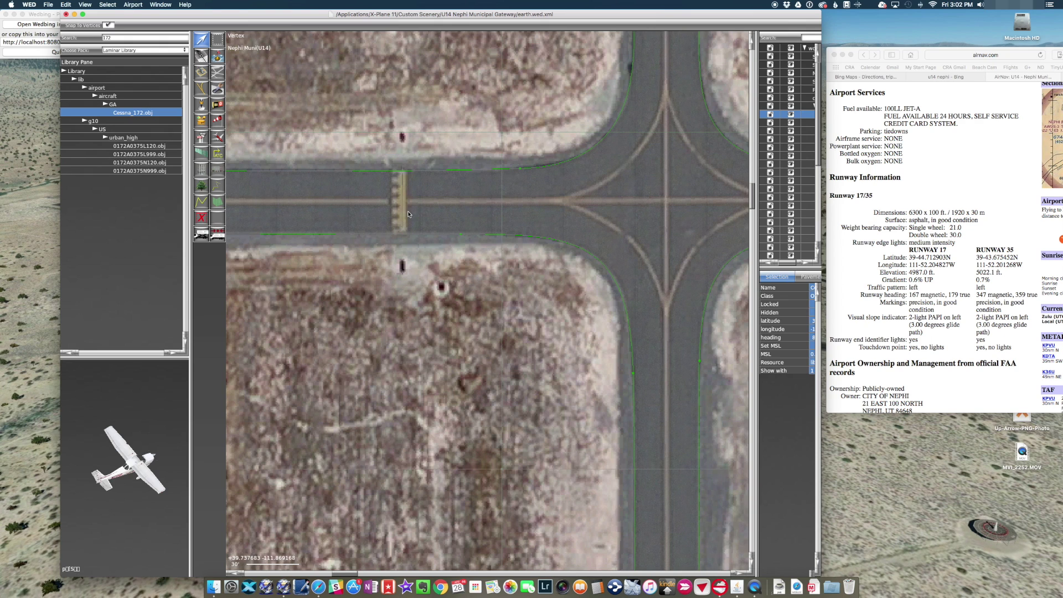
left_click(403, 174)
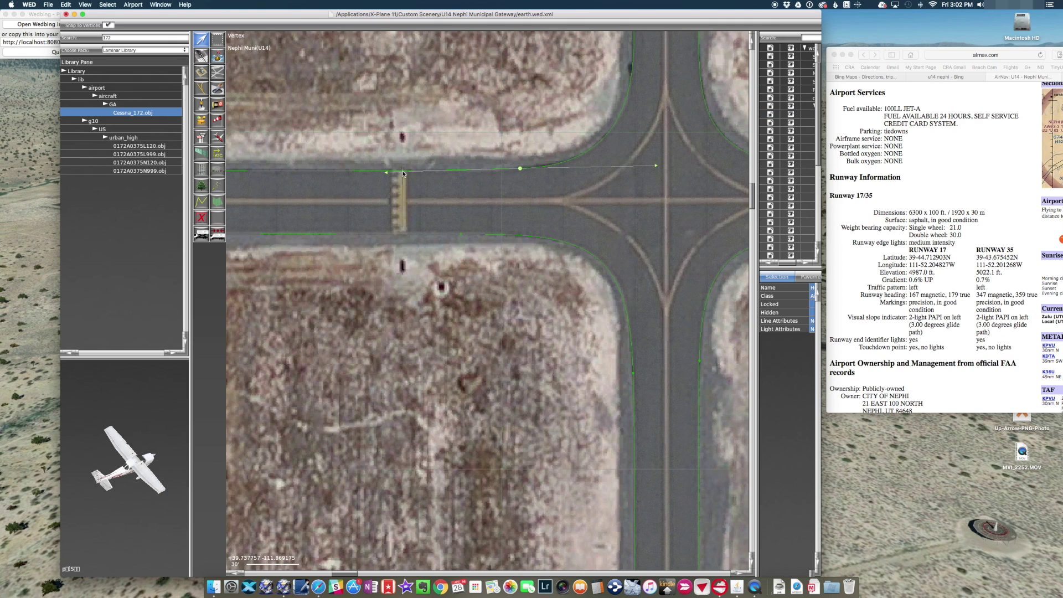
left_click(403, 172)
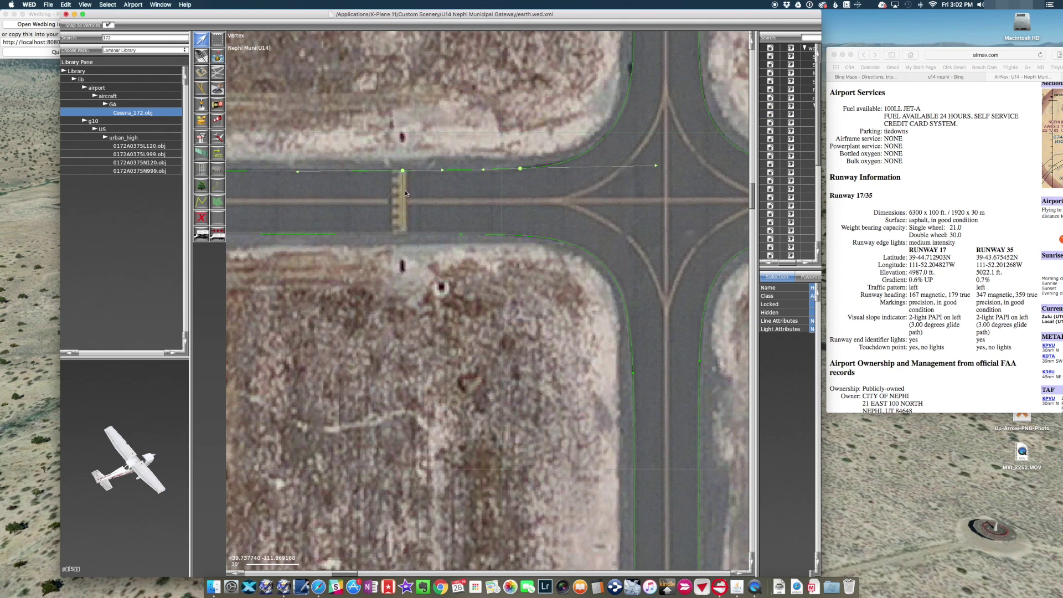
left_click(402, 235)
left_click(402, 235)
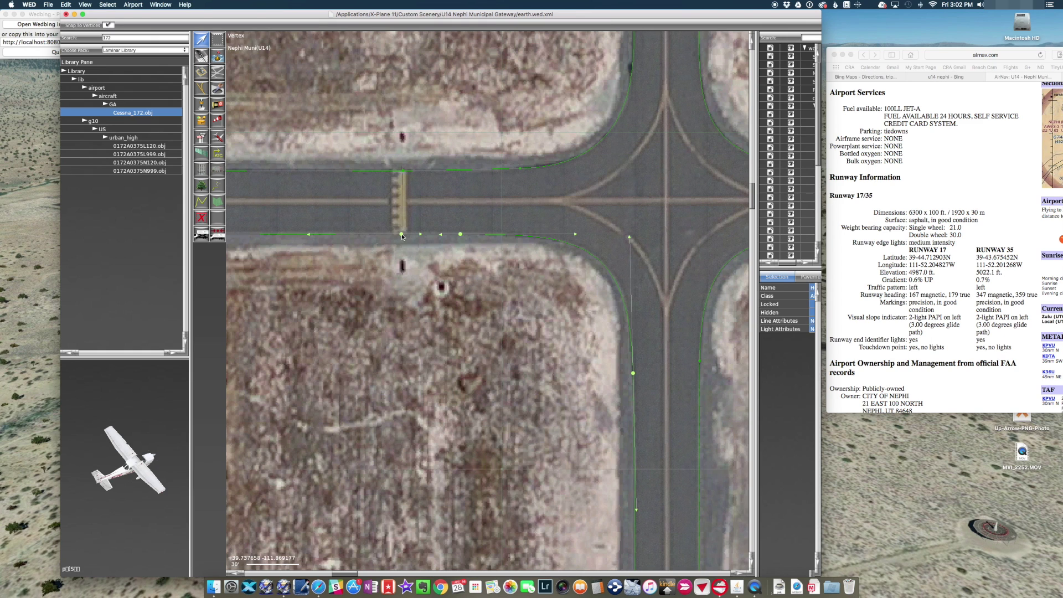
Draw a Runway Hold taxiline over the hold-short marking and stretch it between the taxiway's edges.
left_click(204, 93)
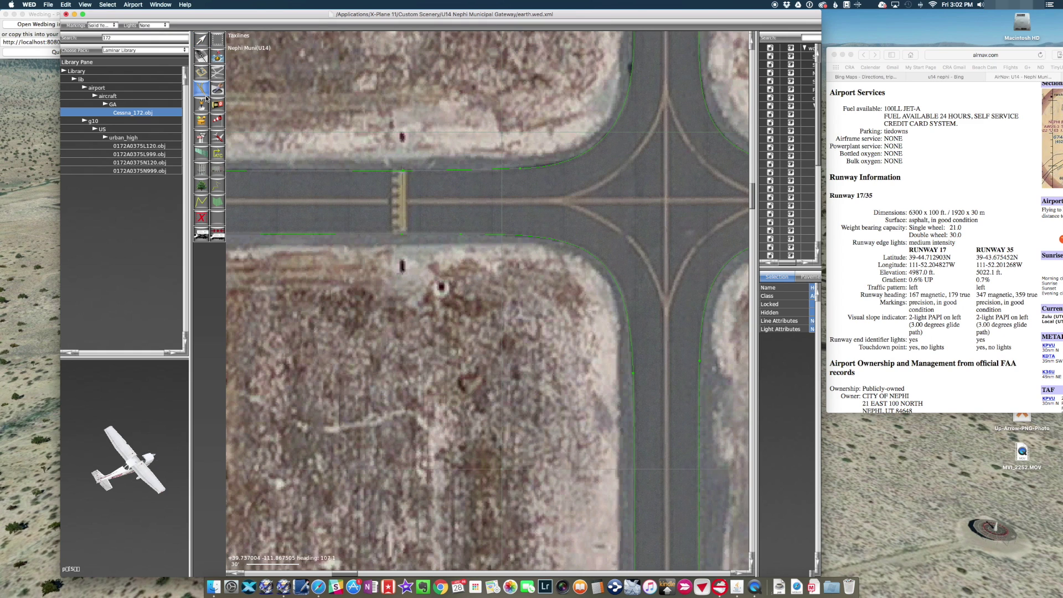
left_click(102, 25)
left_click(107, 50)
left_click(402, 178)
left_click(402, 229)
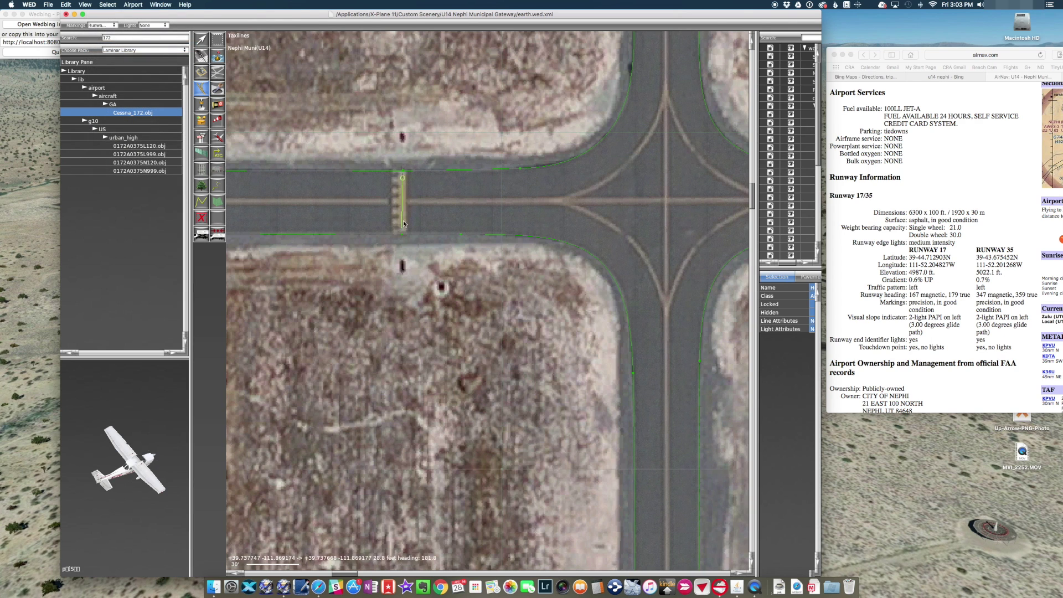
key("Return")
key("v")
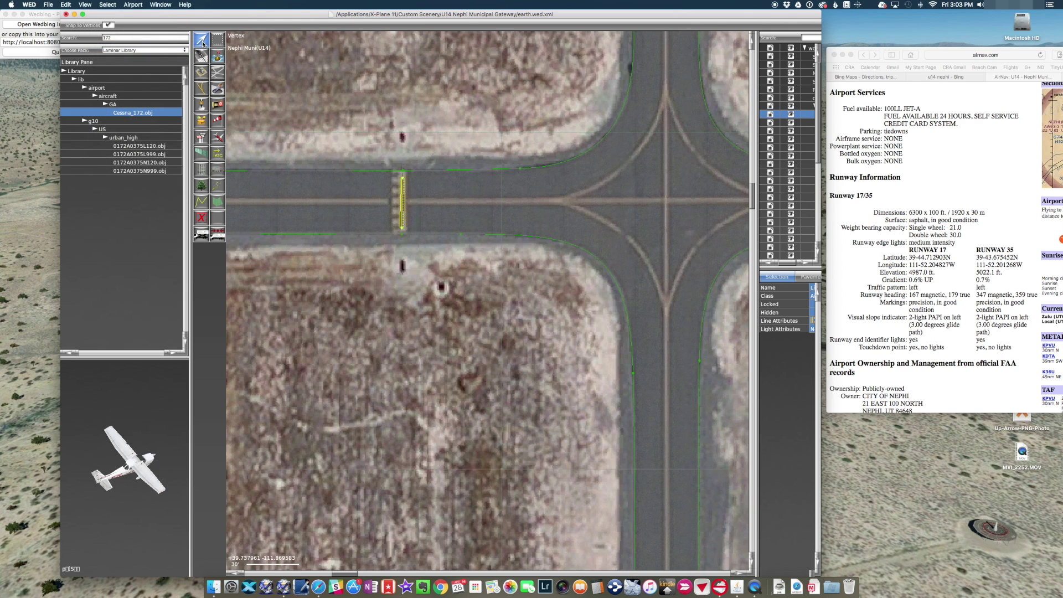
left_click_drag(401, 228, 402, 170)
Start a Solid Yellow taxiline about 202 ft long beside the runway centerline and curve it northeast onto the connector taxiway's centerline.
scroll(431, 276, "down", 5)
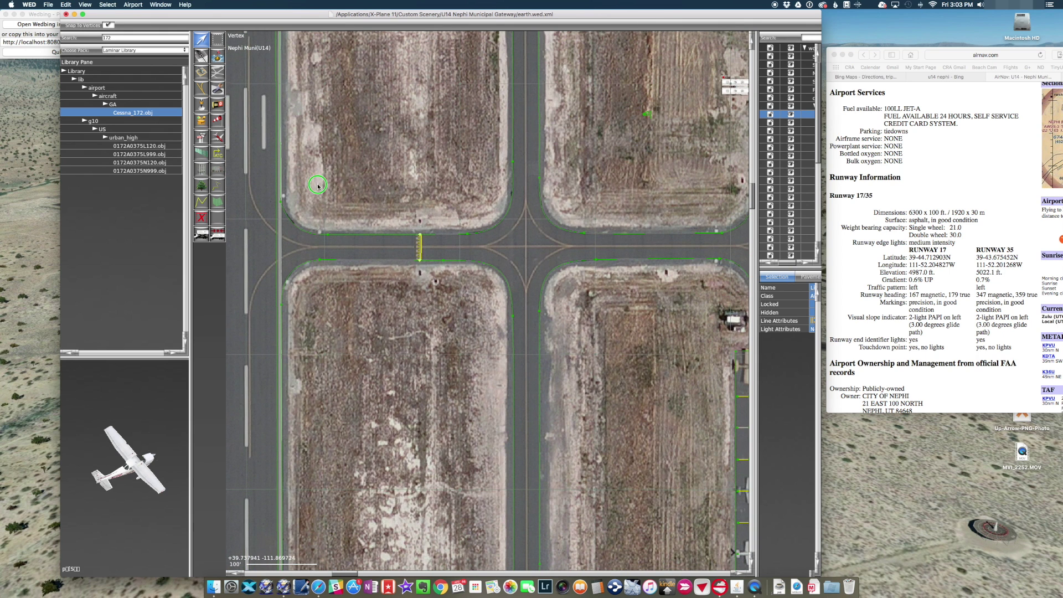
right_click_drag(315, 186, 378, 149)
left_click(201, 87)
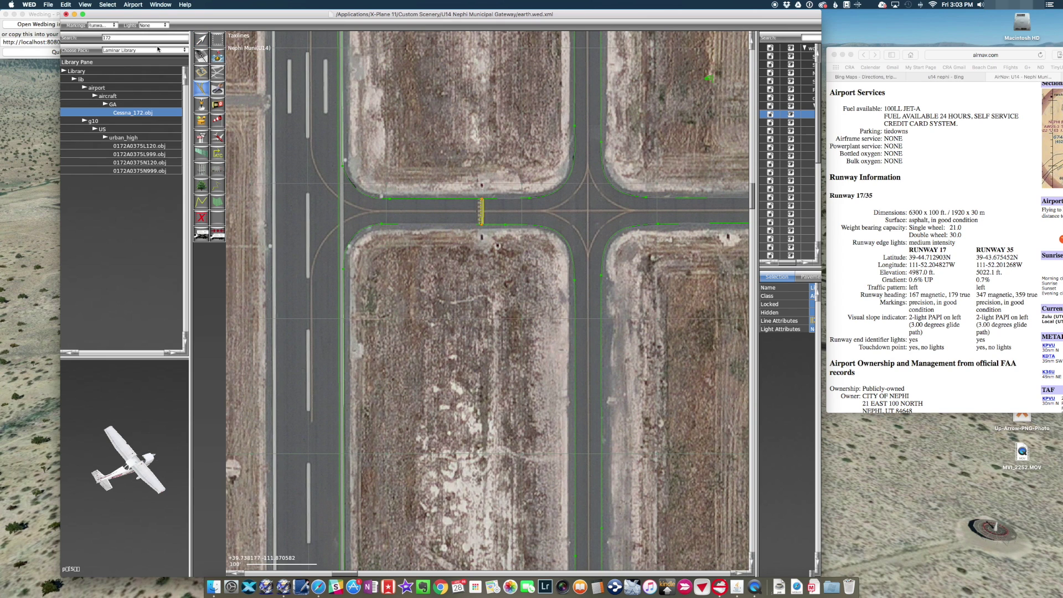
left_click(94, 25)
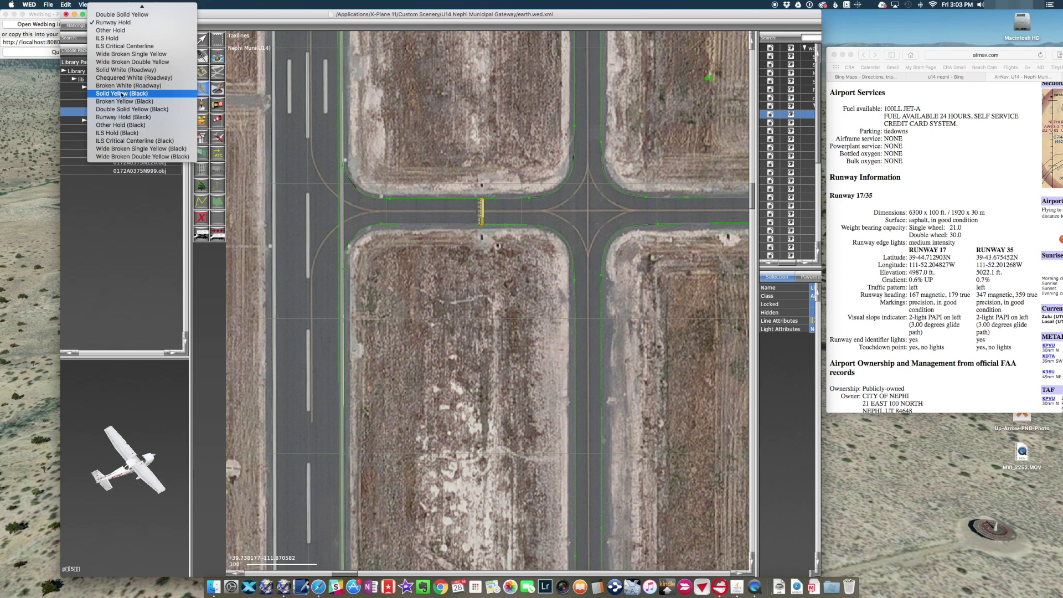
scroll(110, 16, "up", 2)
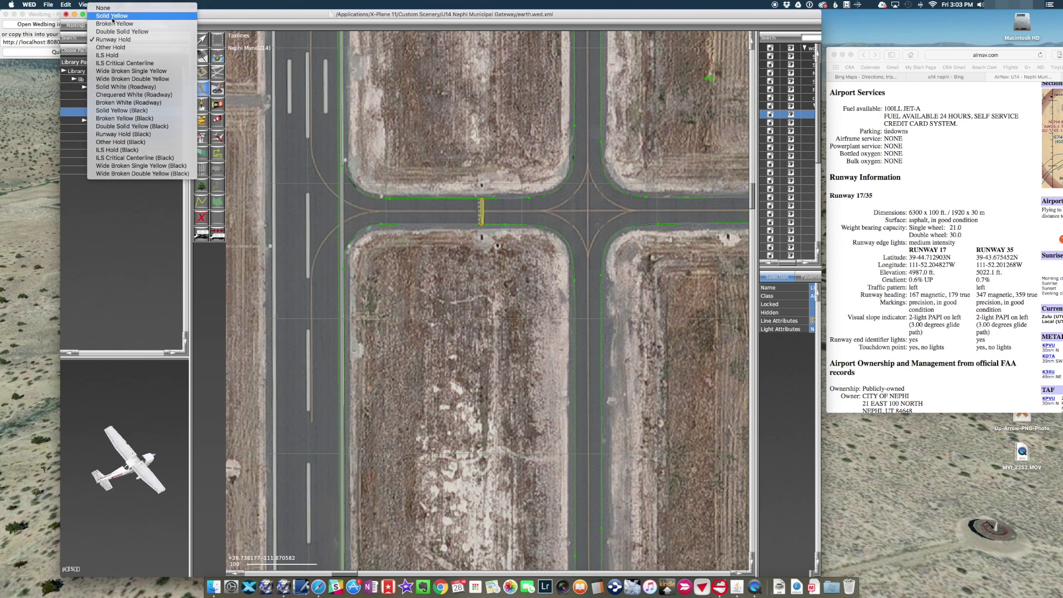
left_click(111, 16)
scroll(305, 419, "up", 5)
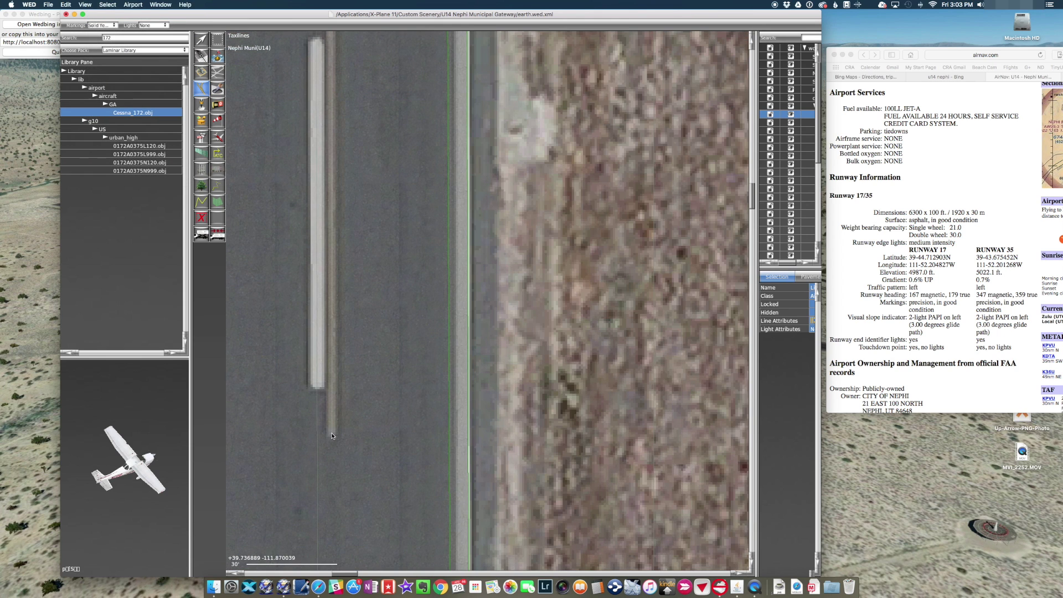
scroll(365, 346, "down", 5)
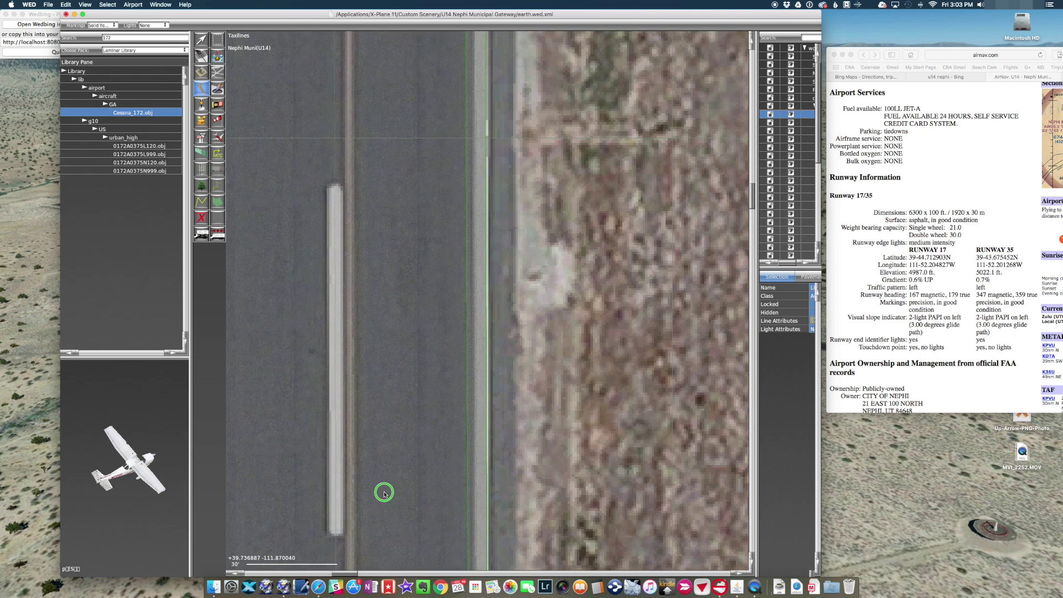
scroll(375, 253, "up", 2)
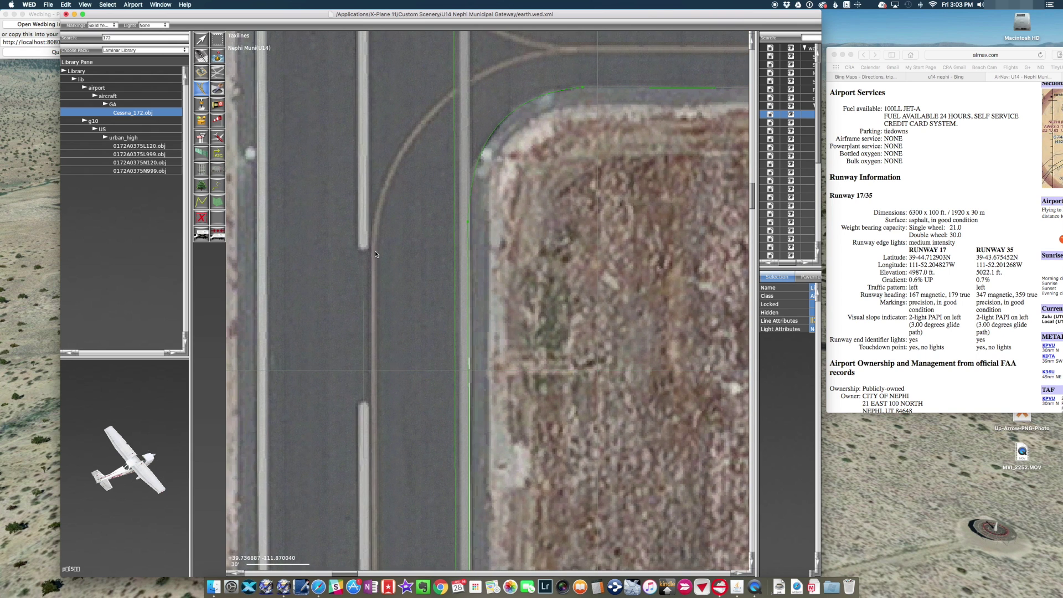
left_click(374, 257)
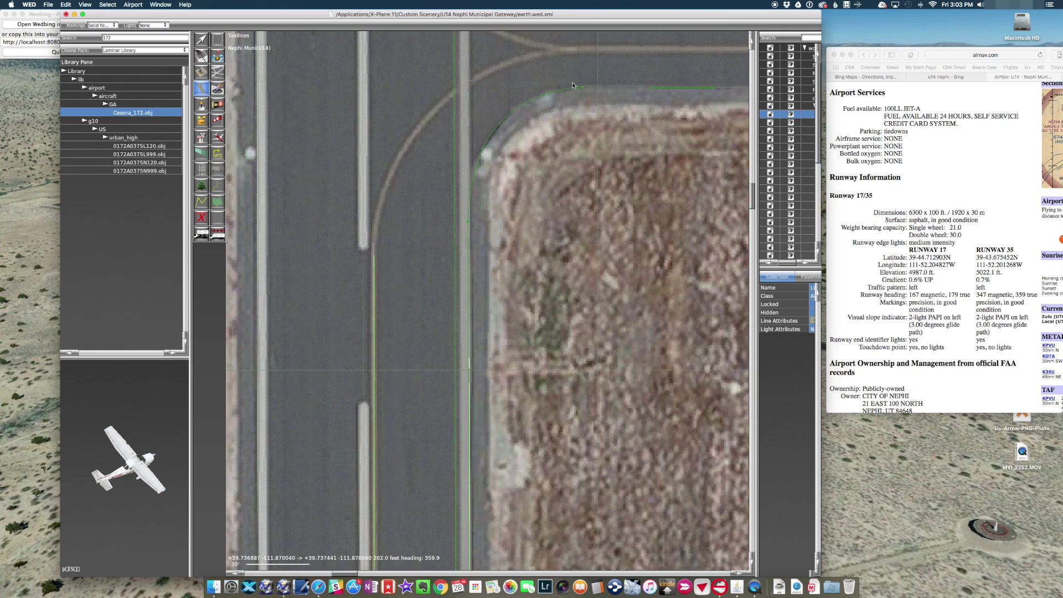
right_click_drag(554, 49, 530, 218)
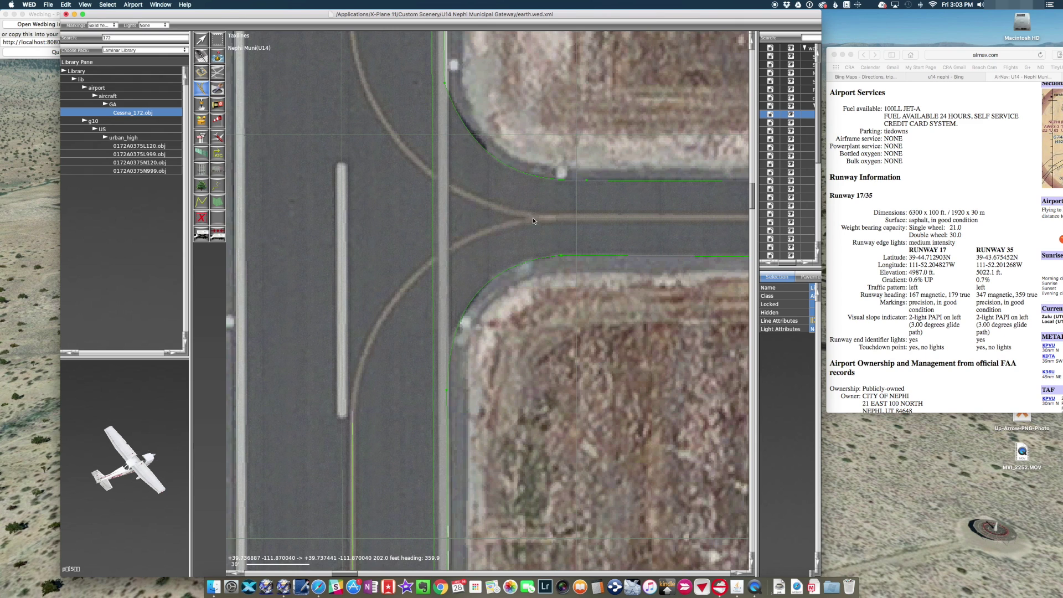
left_click_drag(533, 220, 658, 218)
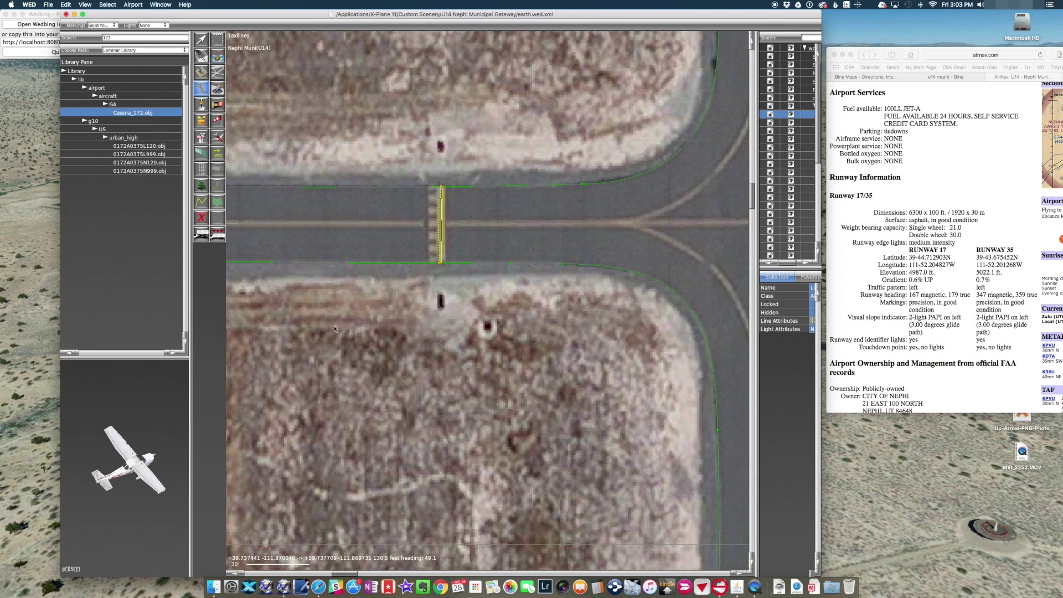
Extend the taxiline east along the connector centerline, through the crossing with the parallel taxiway, to the apron entrance.
left_click(635, 225)
right_click_drag(650, 228, 416, 244)
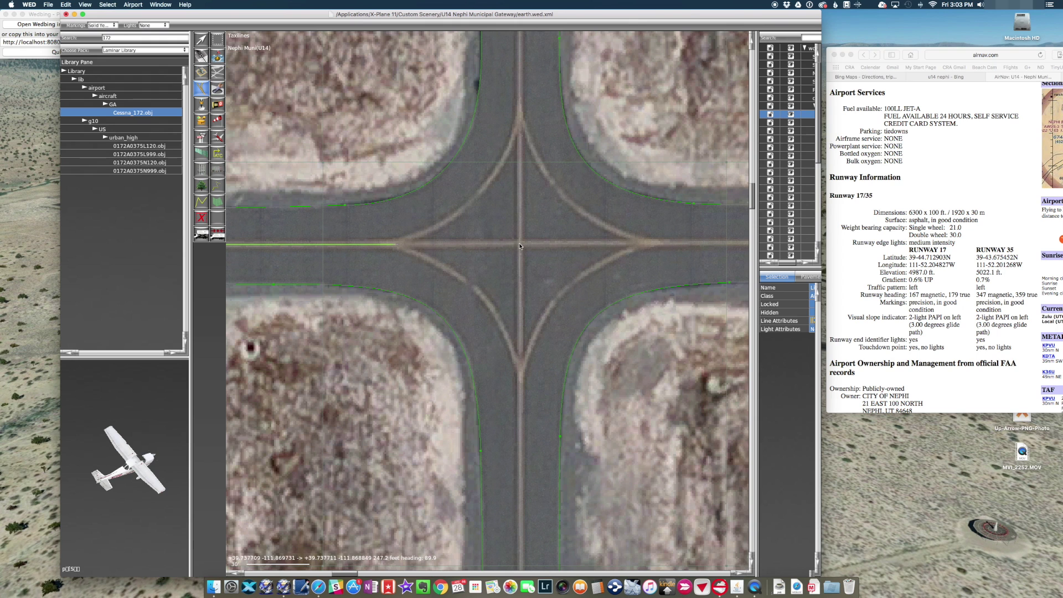
right_click_drag(663, 244, 580, 251)
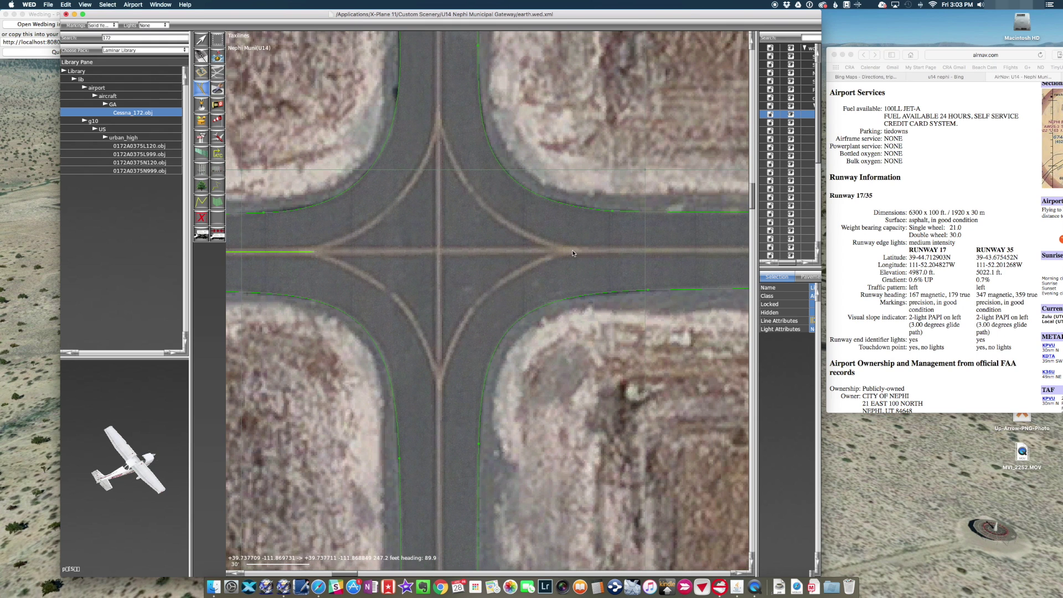
left_click(573, 253)
right_click_drag(652, 256, 339, 283)
right_click_drag(653, 285, 516, 283)
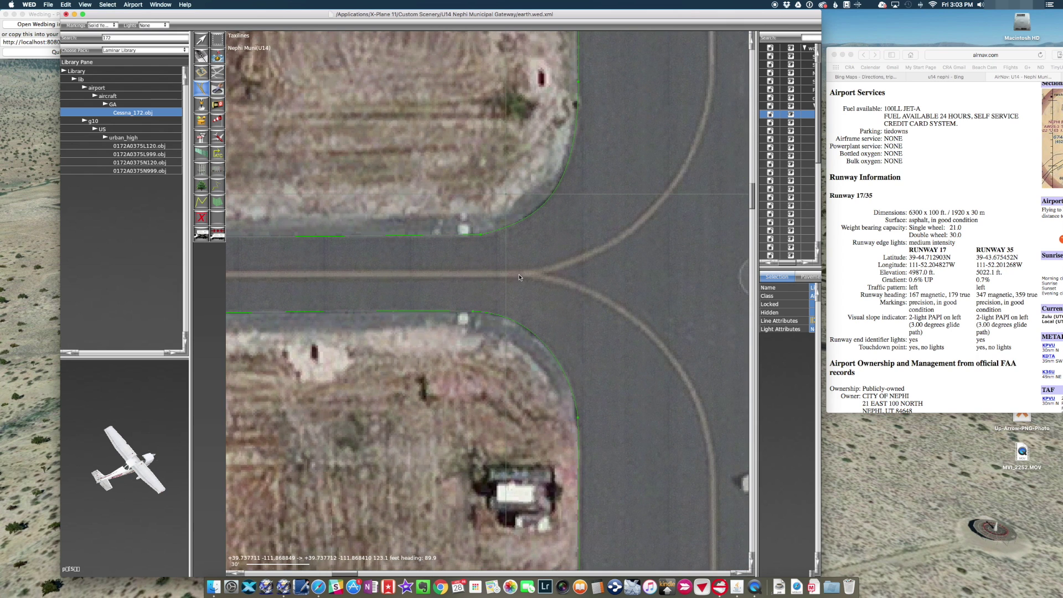
left_click(521, 277)
Curve the taxiline south onto the apron's painted centerline and finish it at the apron's south end.
right_click_drag(532, 386, 369, 140)
left_click_drag(551, 246, 551, 431)
mouse_move(550, 431)
right_mouse_down()
mouse_move(567, 289)
mouse_move(553, 233)
right_mouse_up()
mouse_move(545, 354)
right_mouse_down()
mouse_move(543, 161)
mouse_move(523, 142)
mouse_move(527, 40)
right_mouse_up()
right_click_drag(481, 299, 481, 244)
left_click(474, 269)
key("Return")
scroll(481, 221, "down", 5)
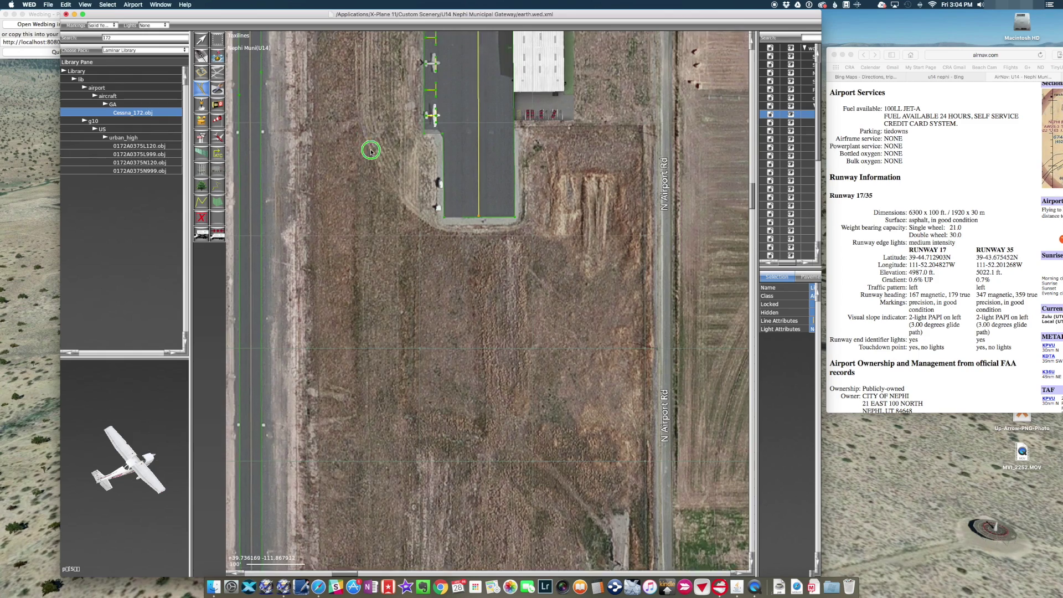
scroll(368, 125, "up", 3)
scroll(487, 190, "up", 6)
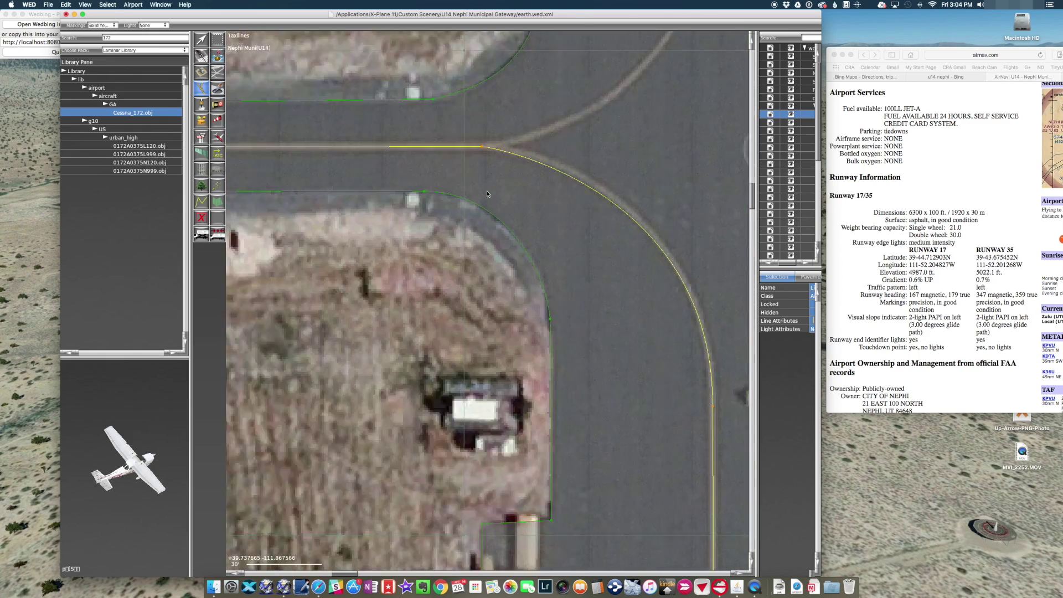
Adjust the end nodes and handles of the taxiline curve from the connector taxiway south onto the apron to follow the painted line.
scroll(492, 185, "down", 2)
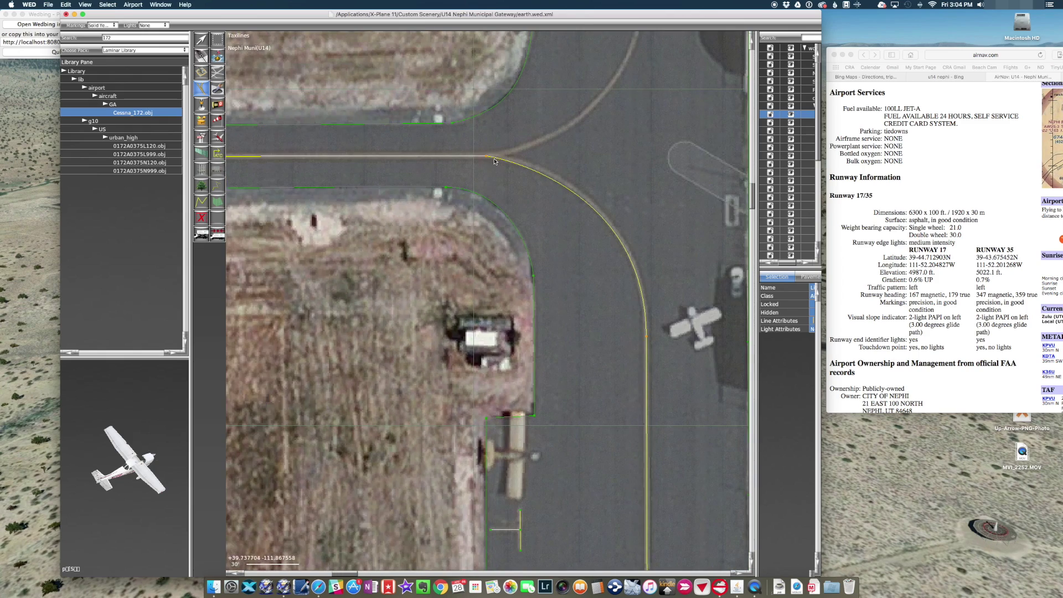
left_click(206, 42)
mouse_move(491, 159)
left_mouse_down()
mouse_move(532, 157)
mouse_move(475, 156)
left_mouse_up()
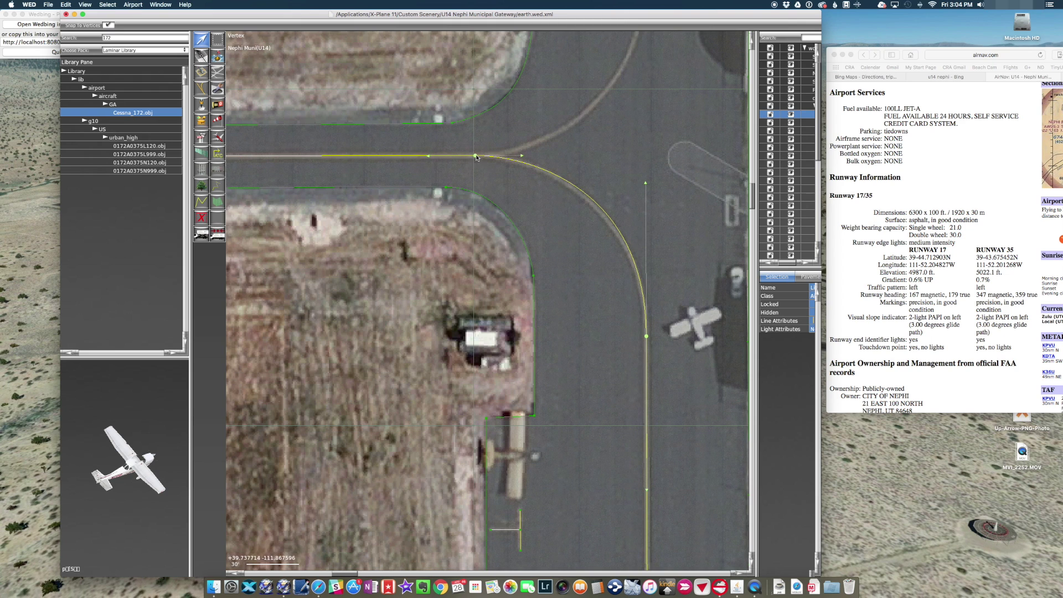
left_click_drag(646, 185, 645, 194)
Draw a taxiline from the apron's north end along its centreline and around to the connector taxiway.
right_click_drag(607, 176, 576, 386)
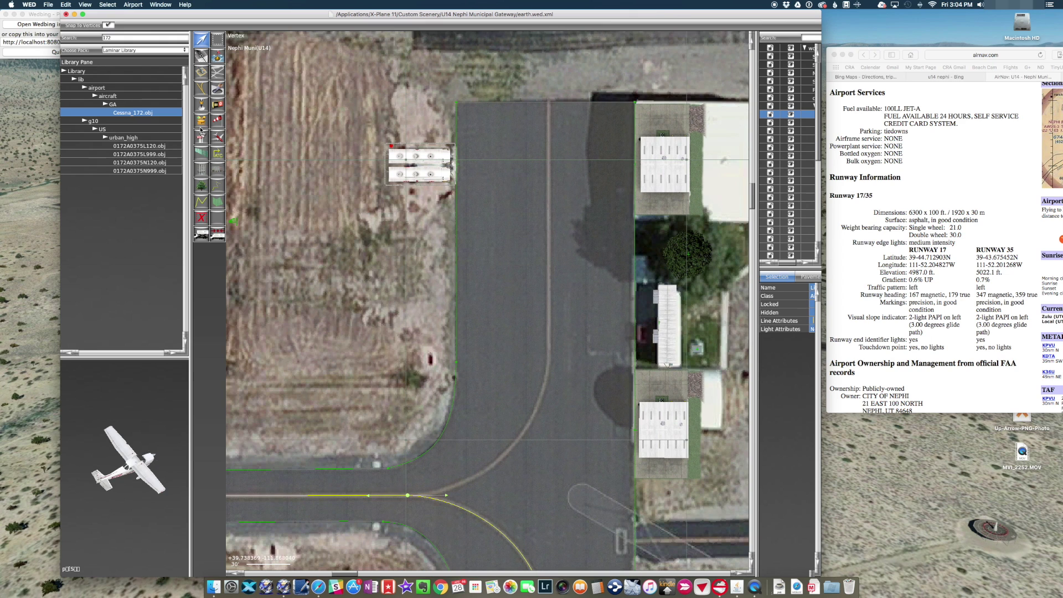
left_click(203, 86)
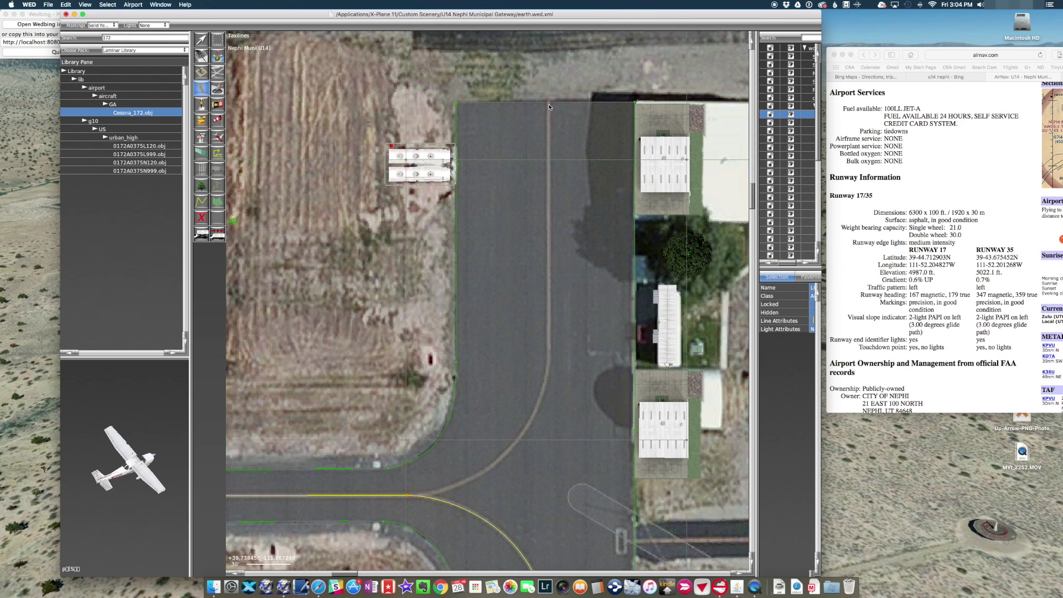
left_click(549, 348)
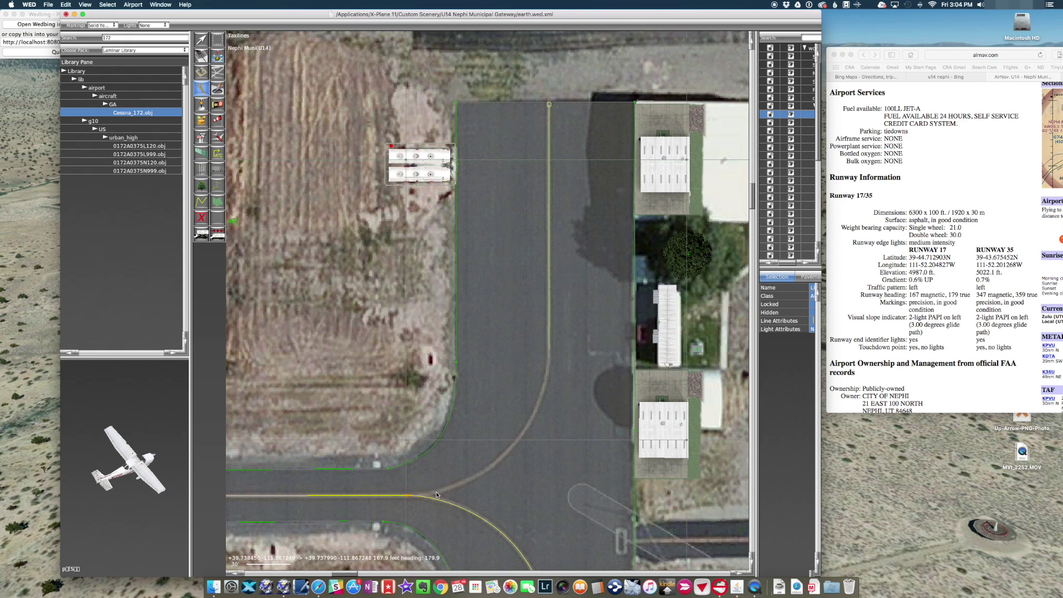
left_click_drag(439, 494, 369, 500)
key("Return")
Move the new taxiline's end node onto the connector line's node and shape its curve to follow the painted turn.
left_click(208, 39)
left_click_drag(437, 493, 407, 495)
left_click_drag(479, 490, 520, 495)
left_click_drag(551, 360, 549, 394)
left_click_drag(519, 496, 515, 491)
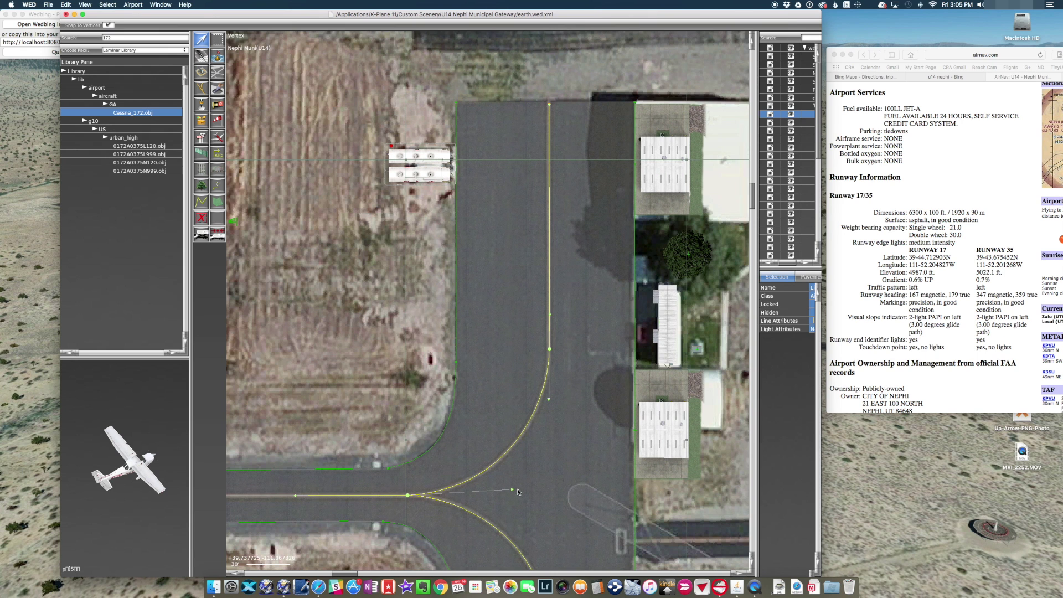
Extend the northward handle of the runway-side node where the taxiline curves from the runway into the connector taxiway.
scroll(518, 488, "down", 5)
scroll(426, 525, "down", 3)
scroll(503, 352, "up", 2)
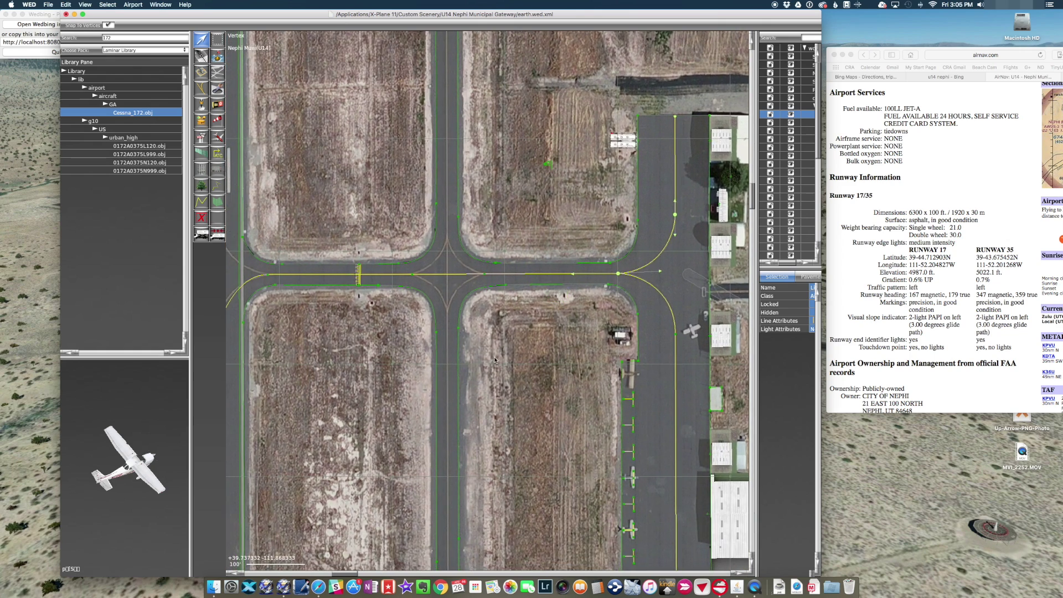
scroll(502, 352, "left", 5)
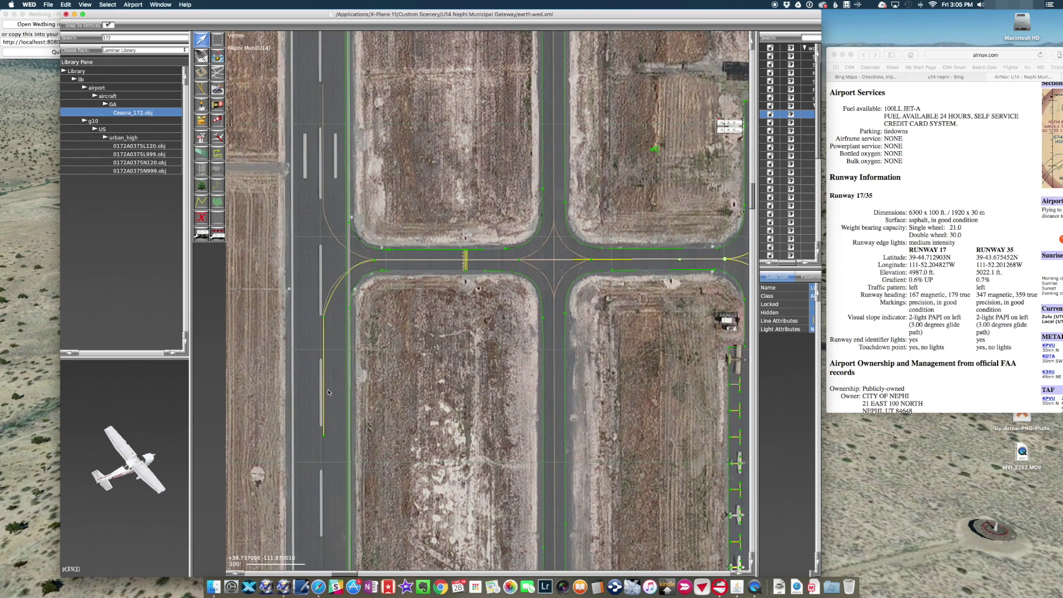
scroll(359, 359, "left", 3)
scroll(391, 329, "up", 5)
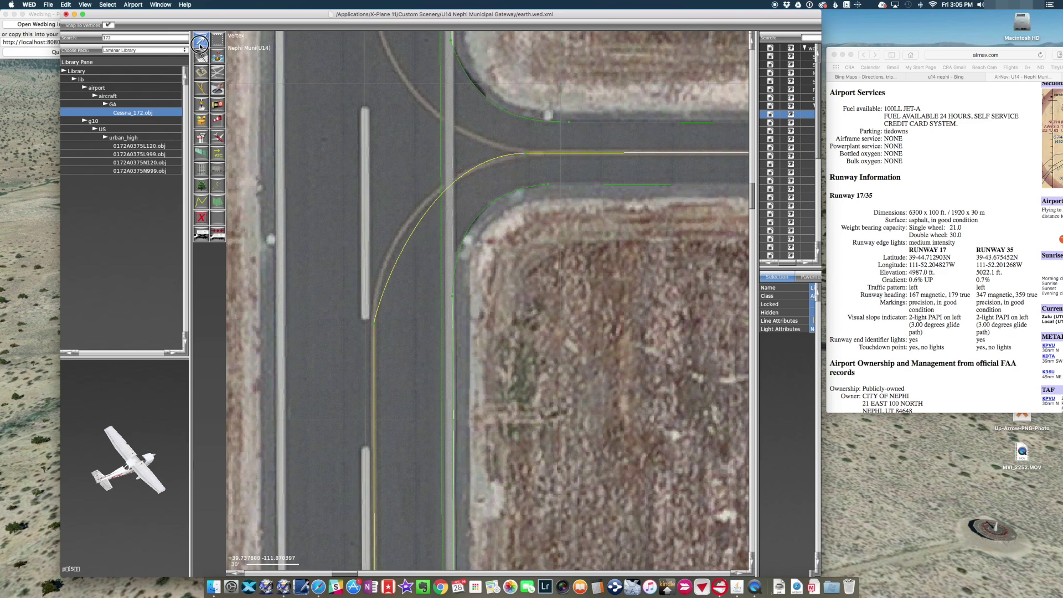
left_click(374, 324)
left_click_drag(373, 317, 373, 261)
Shift the connector-side node of the runway exit curve slightly east and lengthen its handle toward the runway.
left_click(526, 154)
left_click_drag(423, 156, 443, 154)
left_click_drag(533, 151, 544, 151)
left_click_drag(456, 156, 440, 154)
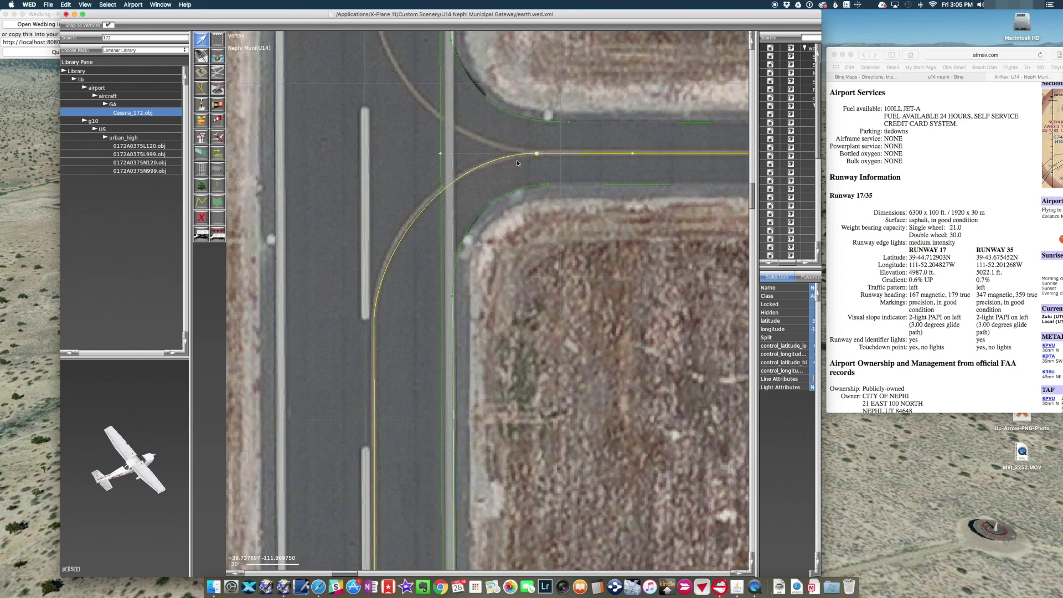
left_click_drag(537, 156, 547, 155)
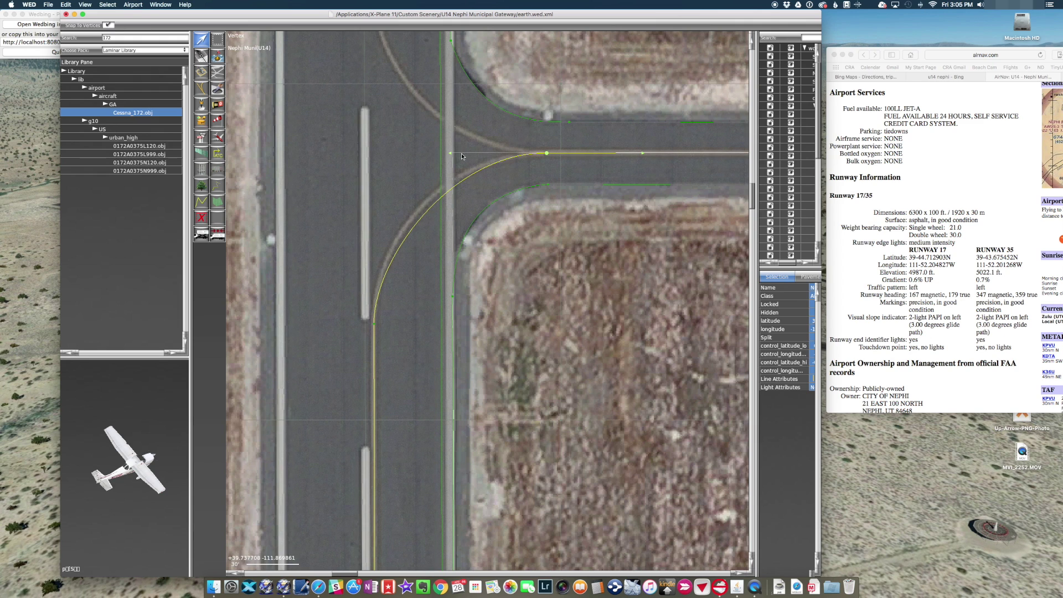
left_click_drag(450, 153, 428, 154)
Fine-tune the handles at both nodes of the runway exit curve so the line matches the painted marking.
left_click(374, 324)
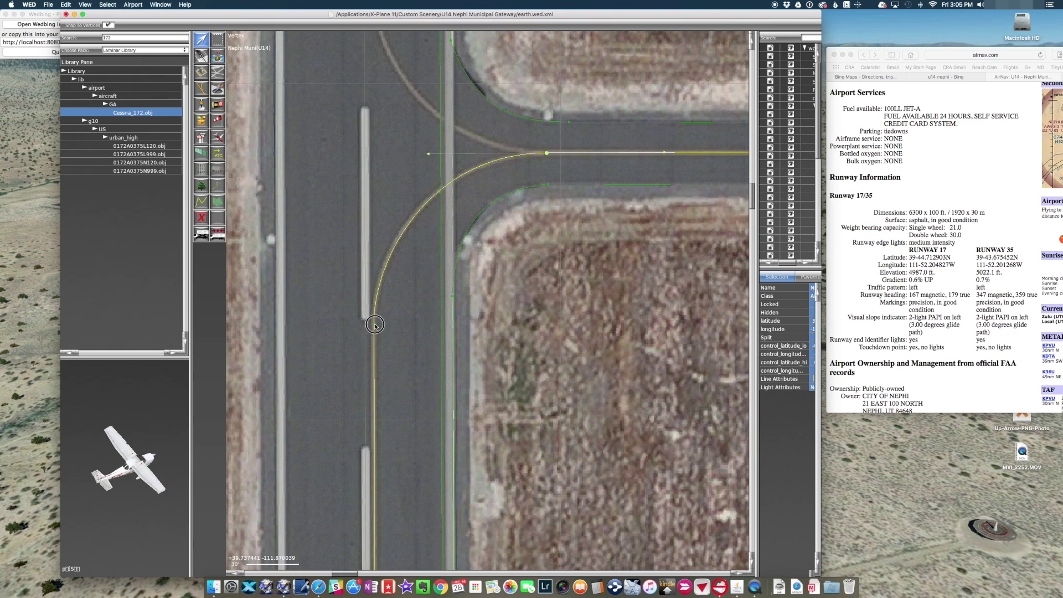
left_click_drag(372, 263, 374, 254)
left_click(546, 153)
left_click_drag(429, 156, 430, 156)
Examine the taxilines and hold markings across the airport, from the runway 17 end down to the connector taxiways and apron.
scroll(580, 354, "down", 5)
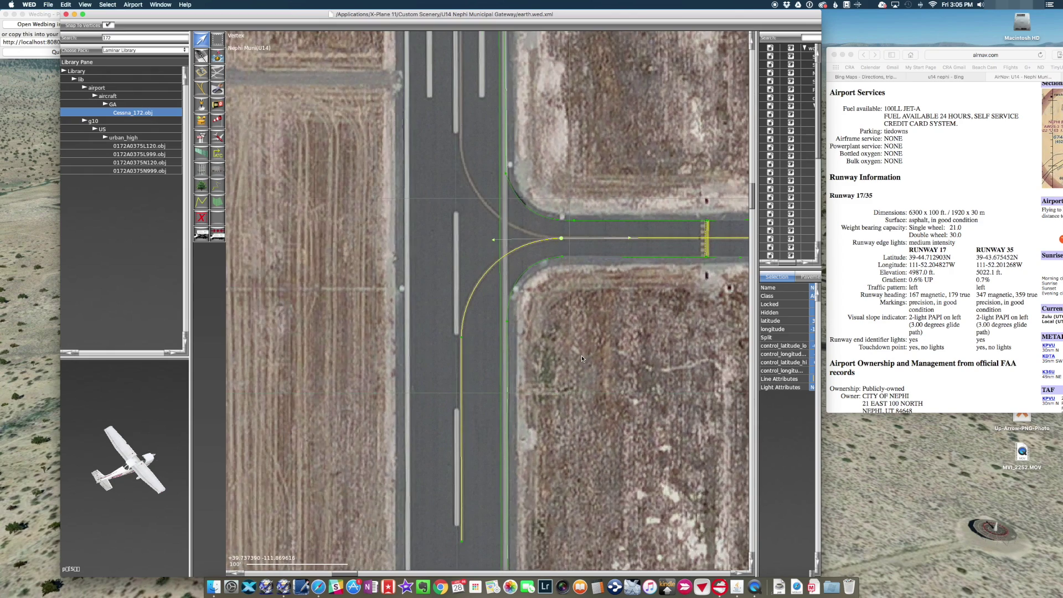
scroll(609, 424, "down", 5)
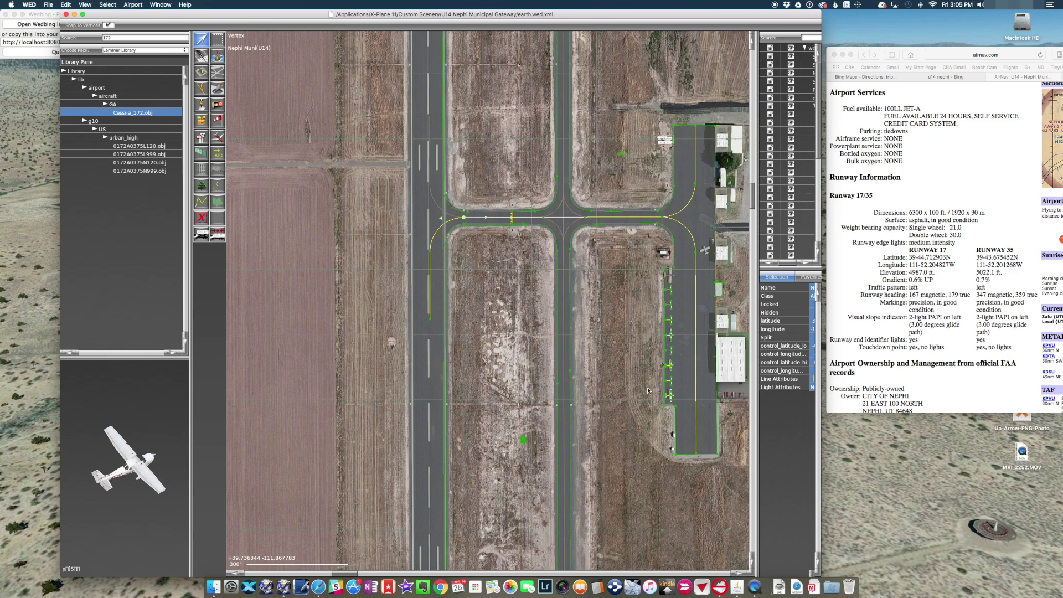
right_click_drag(647, 391, 573, 292)
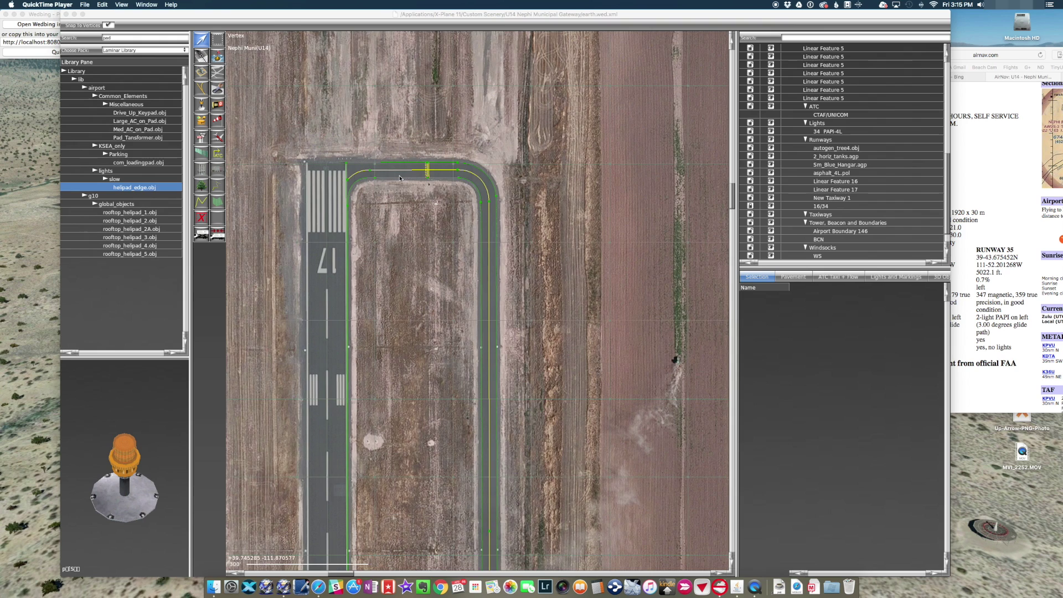
scroll(399, 177, "up", 5)
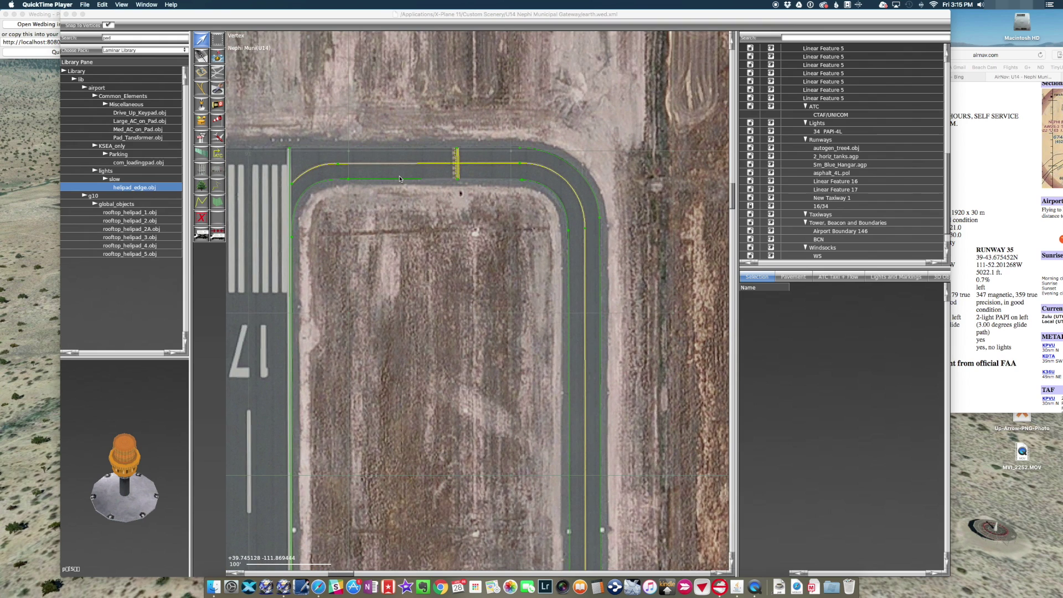
scroll(400, 178, "down", 2)
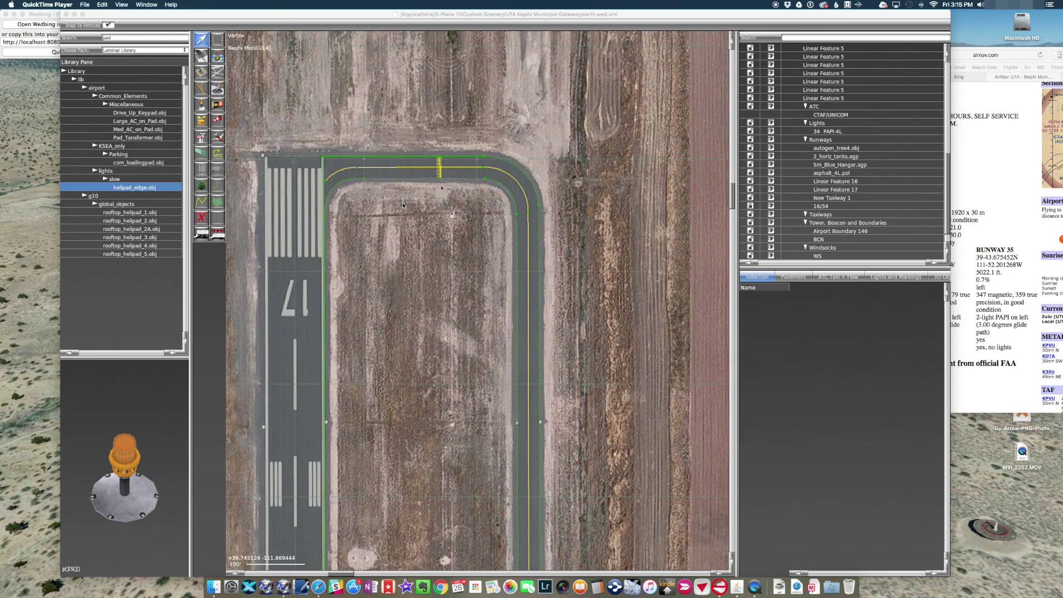
right_click_drag(415, 399, 417, 192)
mouse_move(606, 440)
right_mouse_down()
mouse_move(586, 231)
mouse_move(552, 139)
mouse_move(539, 44)
right_mouse_up()
right_click_drag(554, 375, 551, 70)
right_click_drag(548, 421, 540, 144)
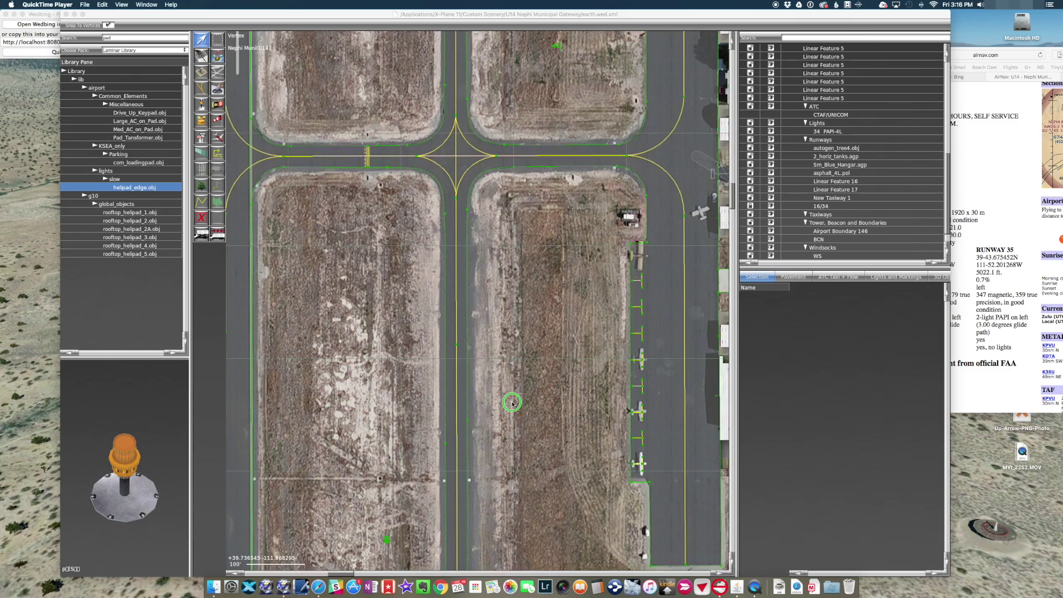
right_click_drag(548, 498, 643, 260)
right_click_drag(604, 528, 624, 446)
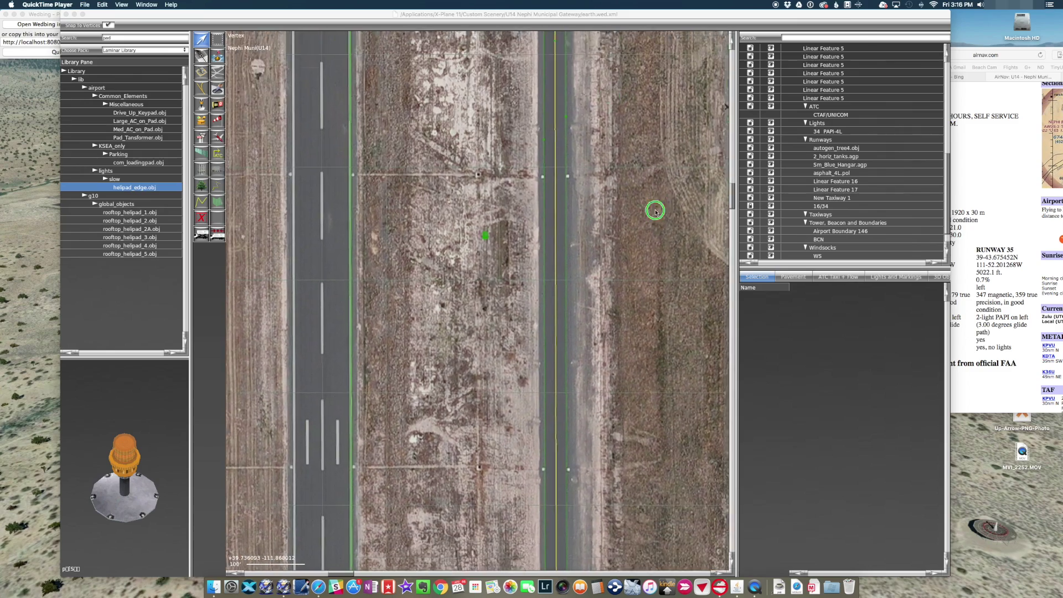
right_click_drag(463, 134, 463, 367)
scroll(463, 367, "down", 3)
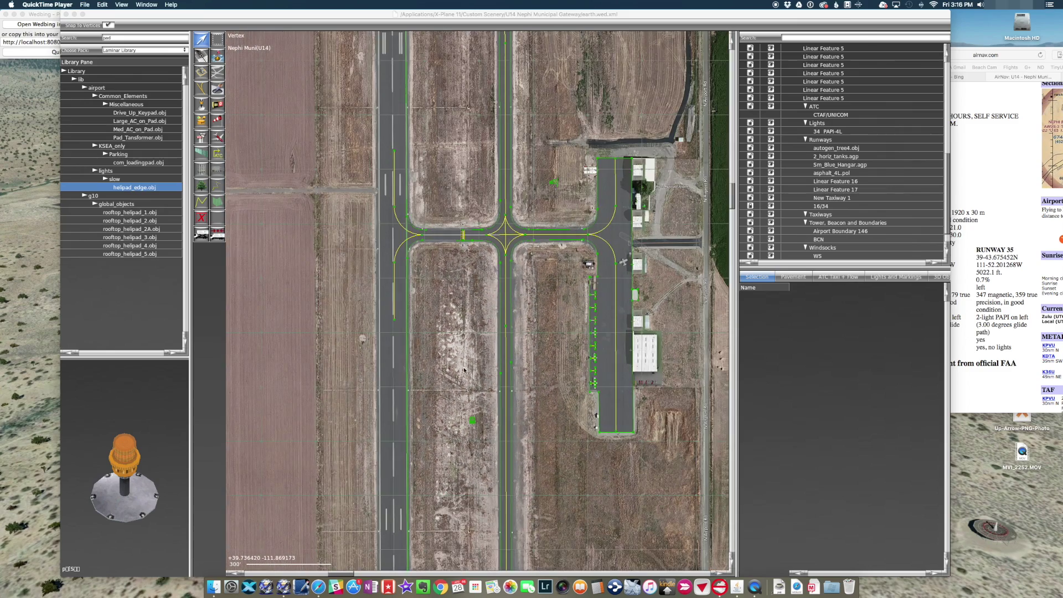
right_click_drag(609, 519, 581, 443)
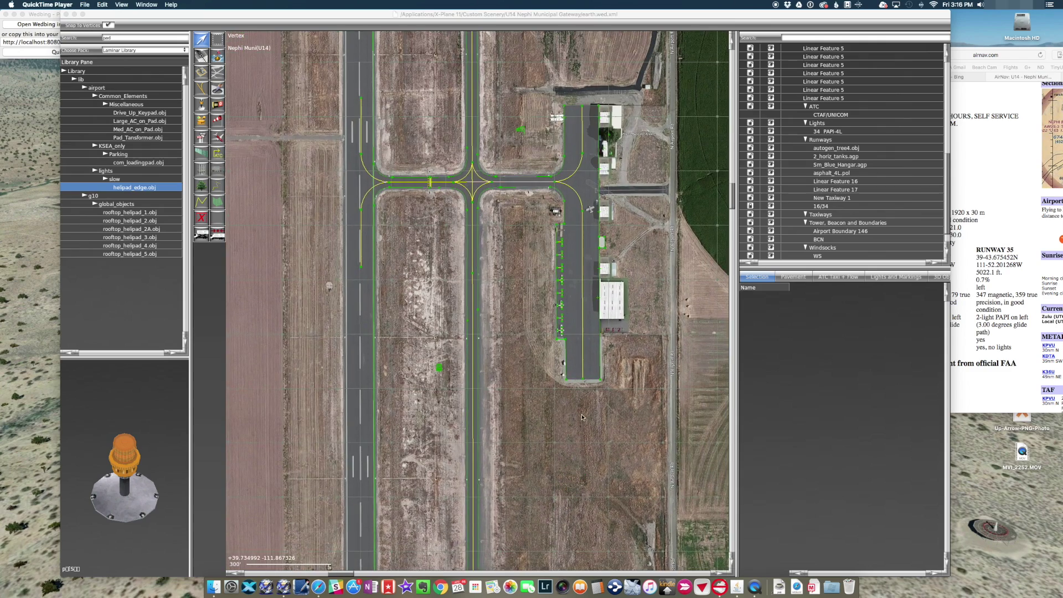
Move the airport beacon from beside the circular clearing to the open ground east of the apron, north of the access road.
right_click_drag(533, 92, 499, 371)
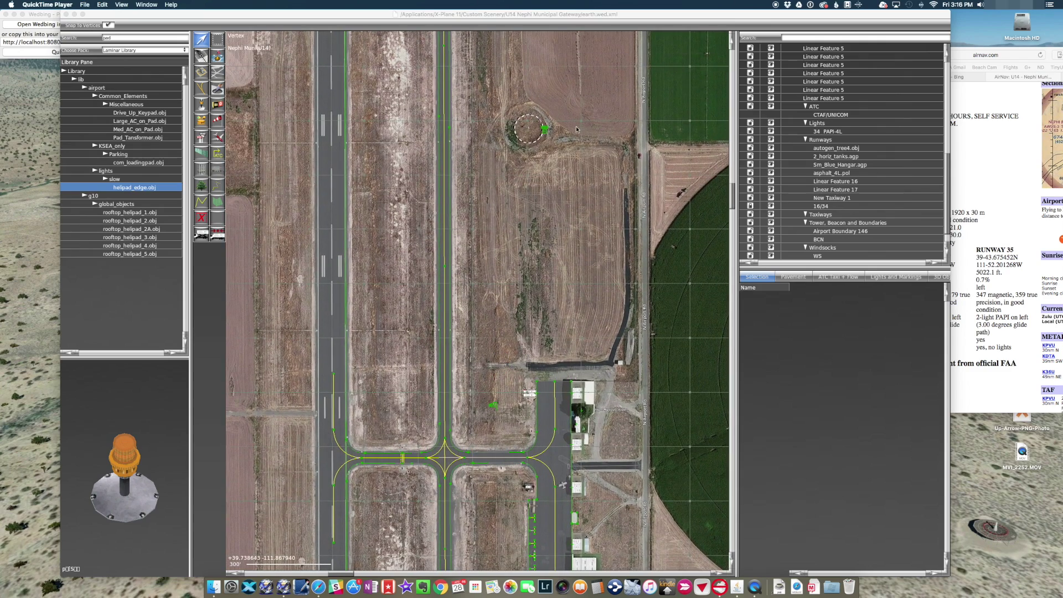
left_click(546, 131)
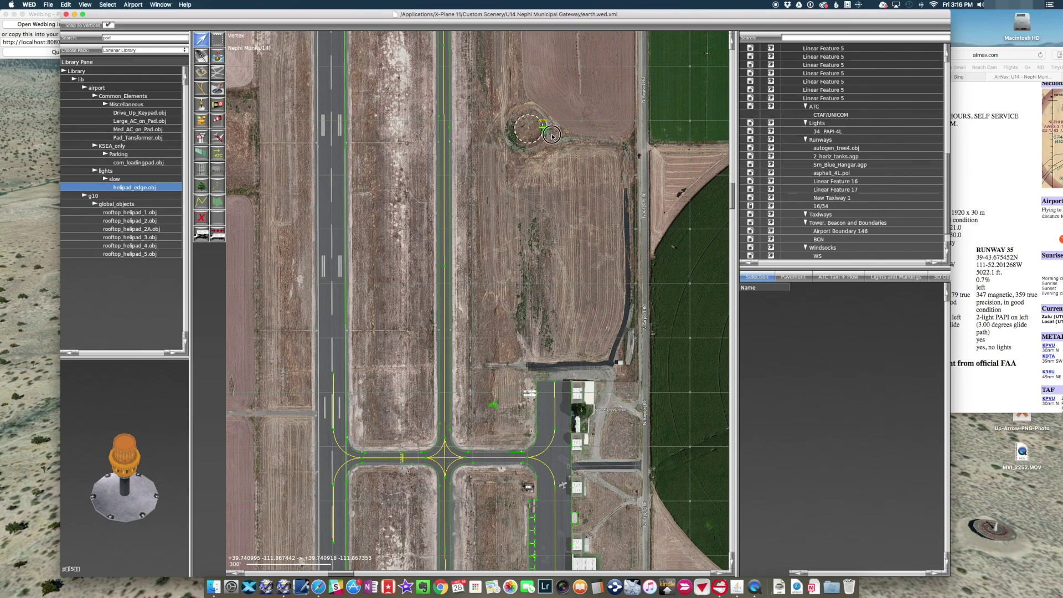
left_click(547, 132)
left_click_drag(545, 132, 621, 441)
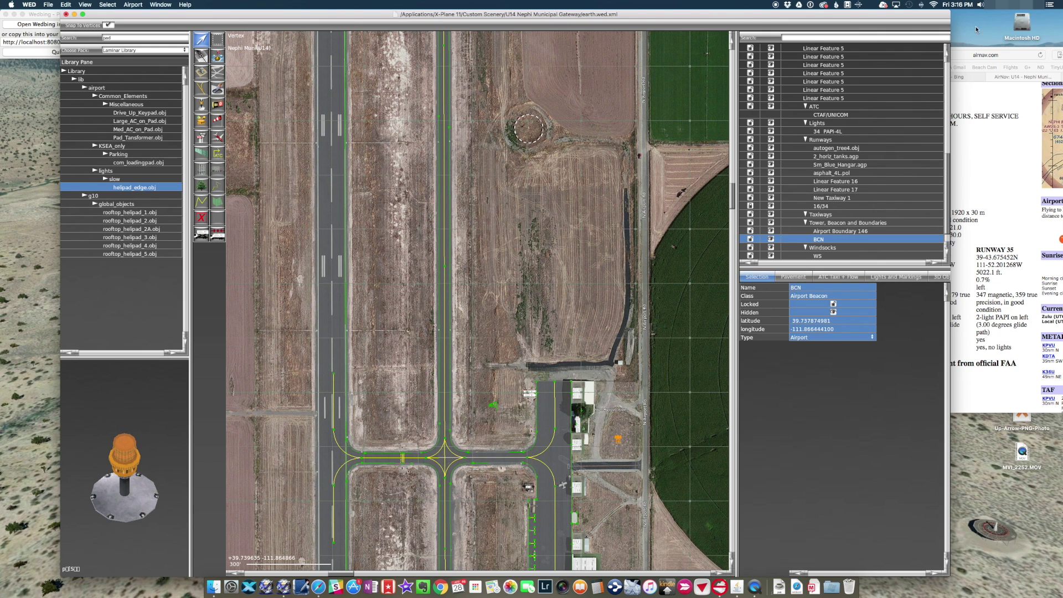
Switch to the AirNav page in Safari and review the airport's operations, beacon, runway and instrument procedure information.
left_click(982, 122)
left_click_drag(886, 46, 448, 92)
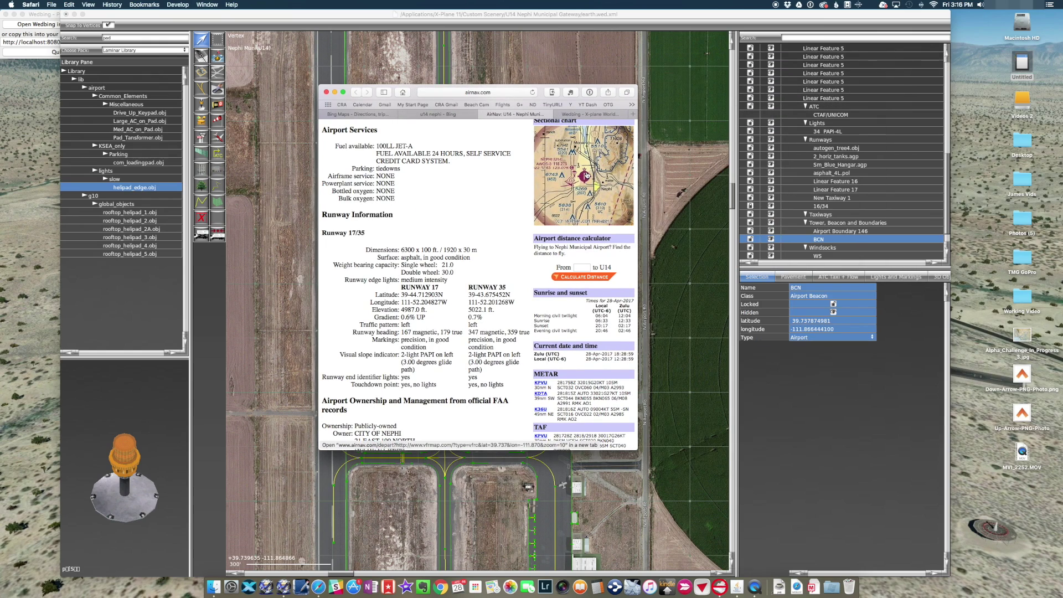
scroll(586, 175, "up", 5)
scroll(587, 175, "up", 3)
scroll(602, 187, "up", 3)
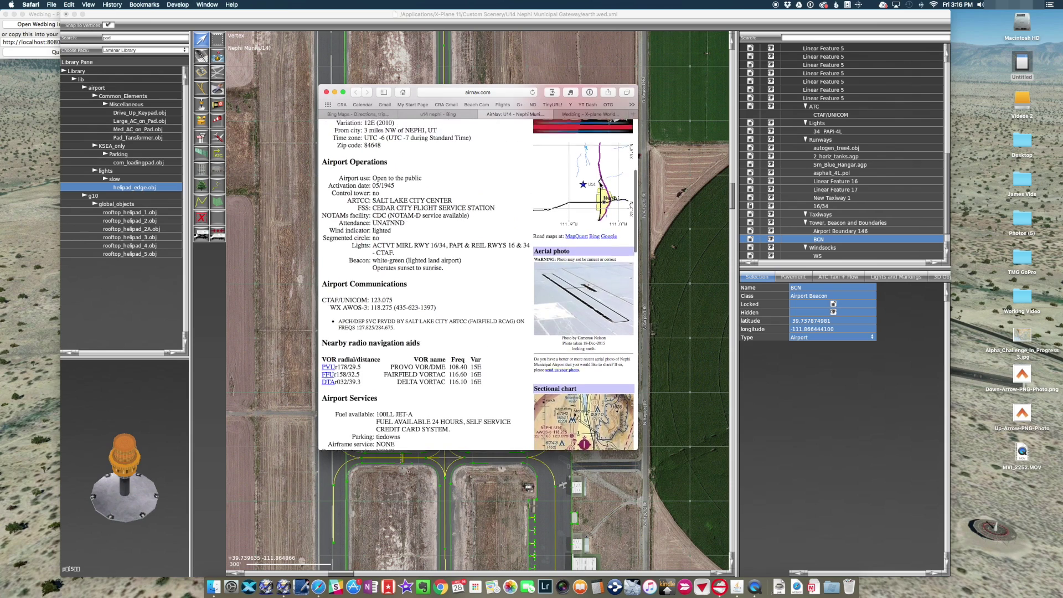
scroll(601, 185, "up", 10)
scroll(601, 184, "down", 15)
scroll(600, 185, "down", 10)
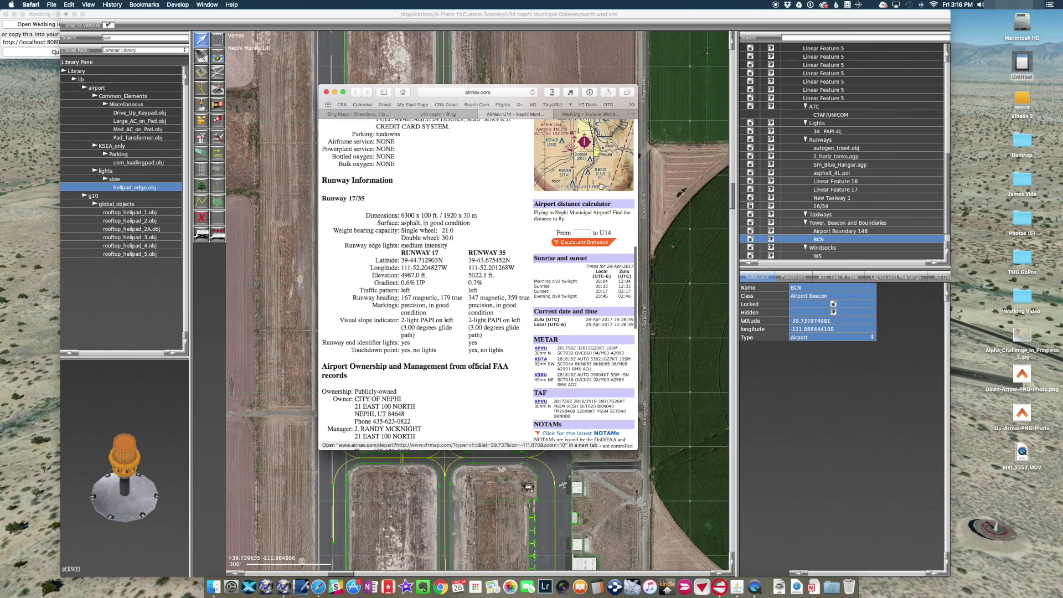
scroll(601, 185, "up", 2)
scroll(601, 185, "down", 10)
scroll(601, 185, "down", 3)
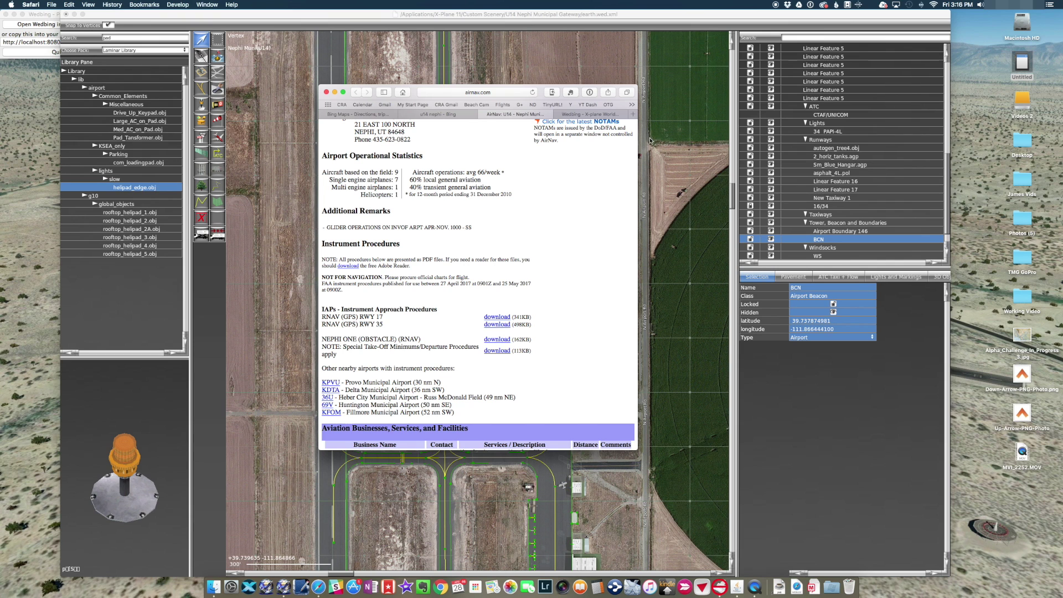
Back in WED, try Pad_Tansformer.obj on the small white building at the road bend northeast of the apron and delete it.
left_click(675, 192)
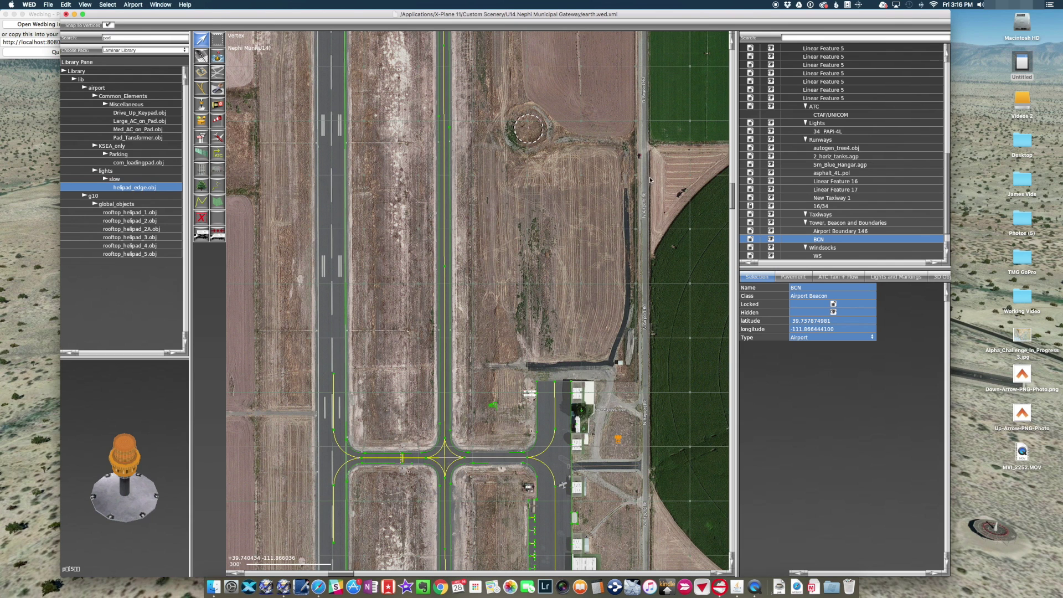
scroll(613, 377, "up", 5)
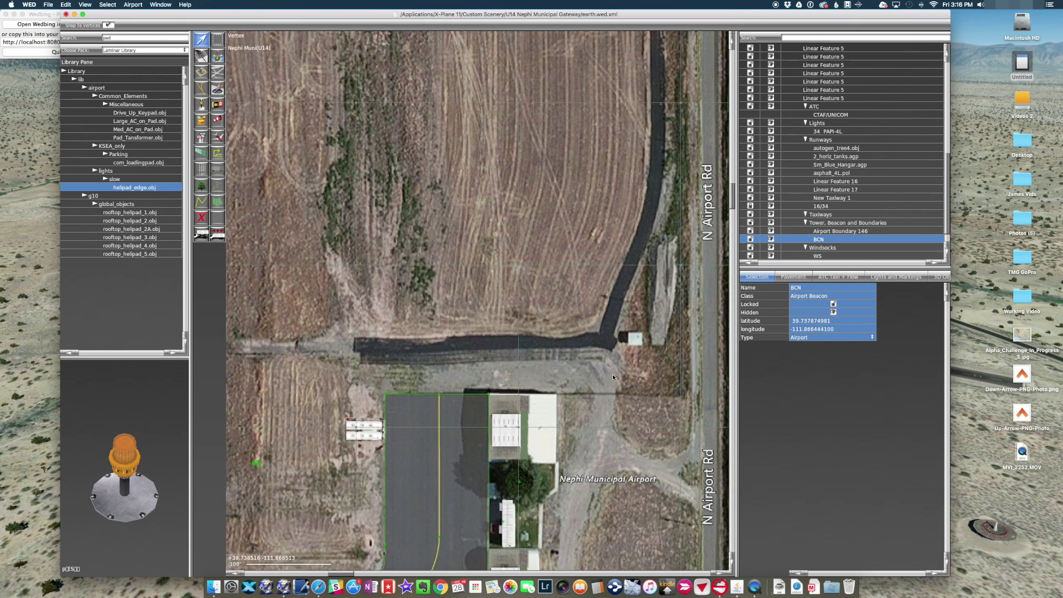
scroll(608, 413, "down", 3)
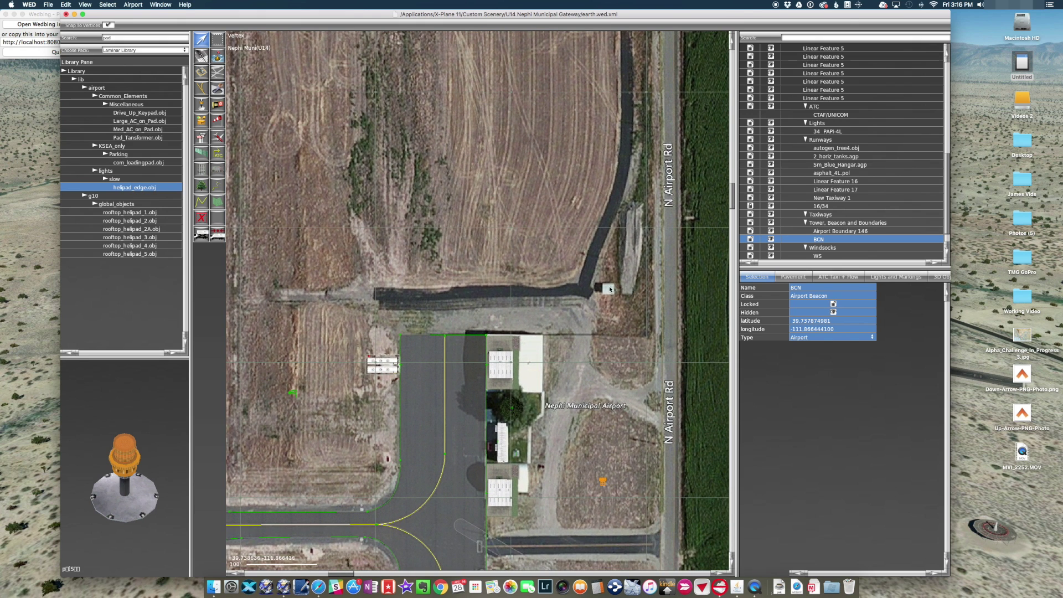
scroll(613, 263, "up", 3)
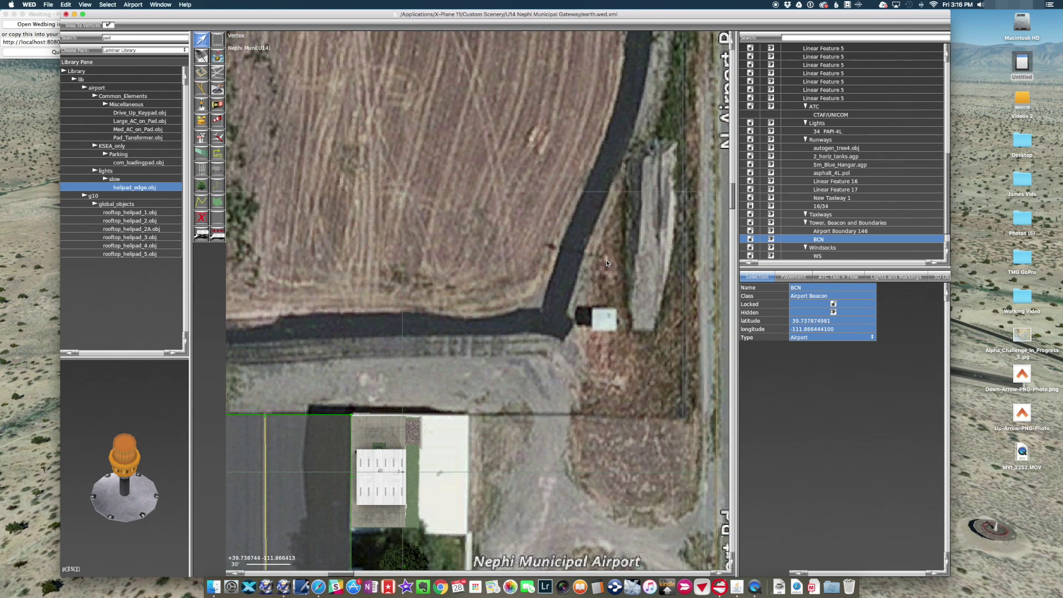
scroll(606, 262, "down", 3)
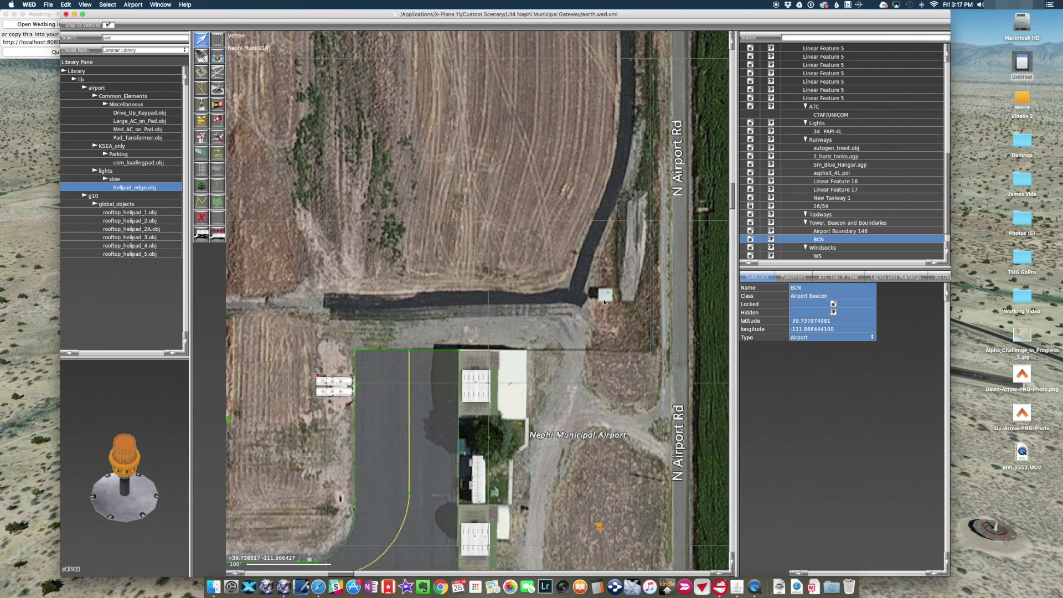
double_click(138, 38)
left_click(141, 139)
left_click(605, 294)
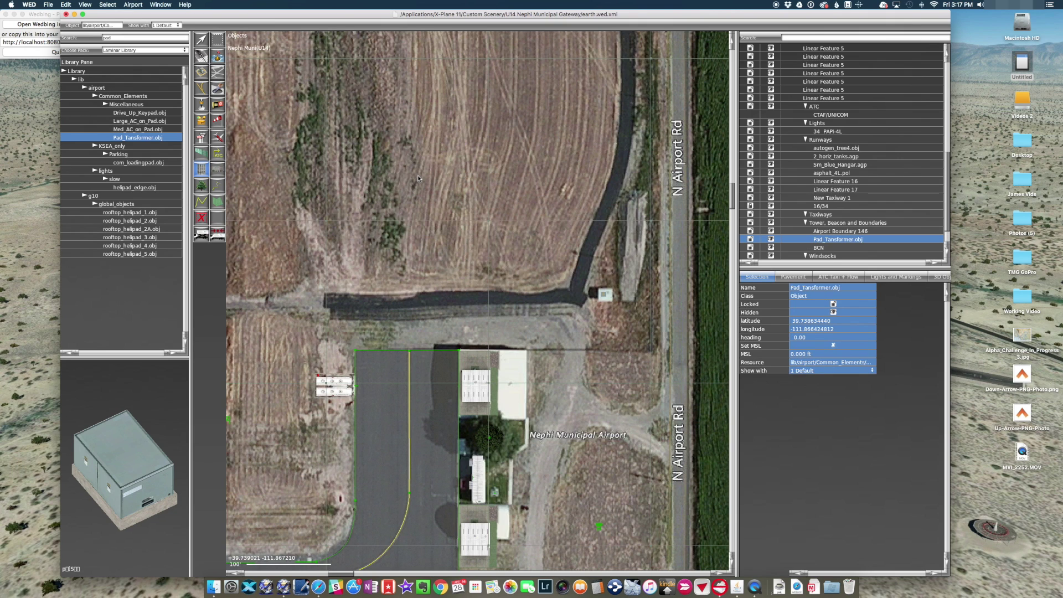
key("Delete")
Search the object library for "shed", change the search to "hut", and compare the hut models, choosing StorHut3x3.obj.
double_click(108, 38)
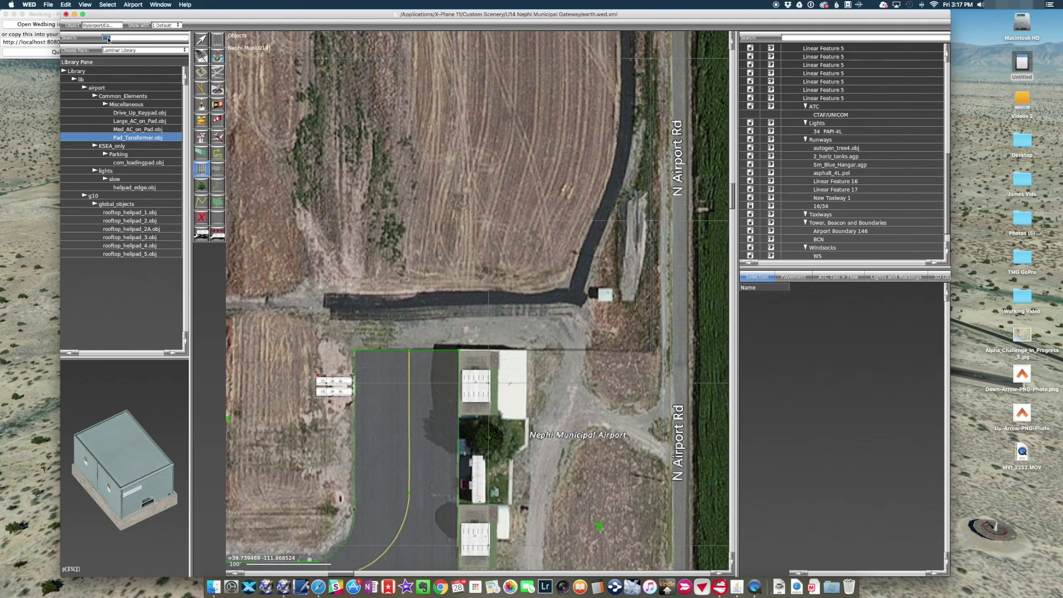
type("shed")
key("BackSpace")
key("BackSpace")
key("BackSpace")
key("BackSpace")
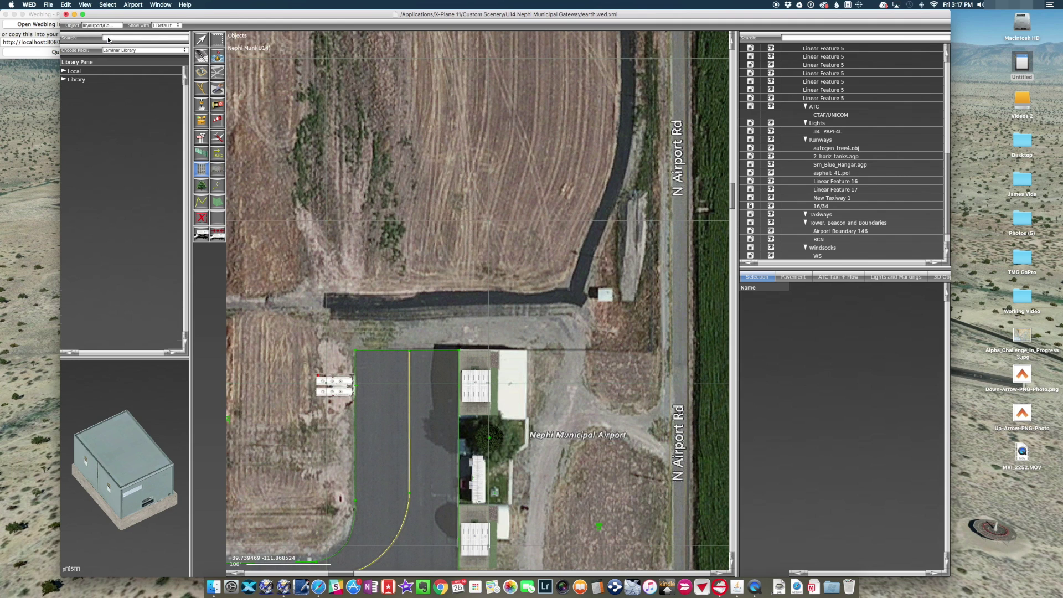
type("hut")
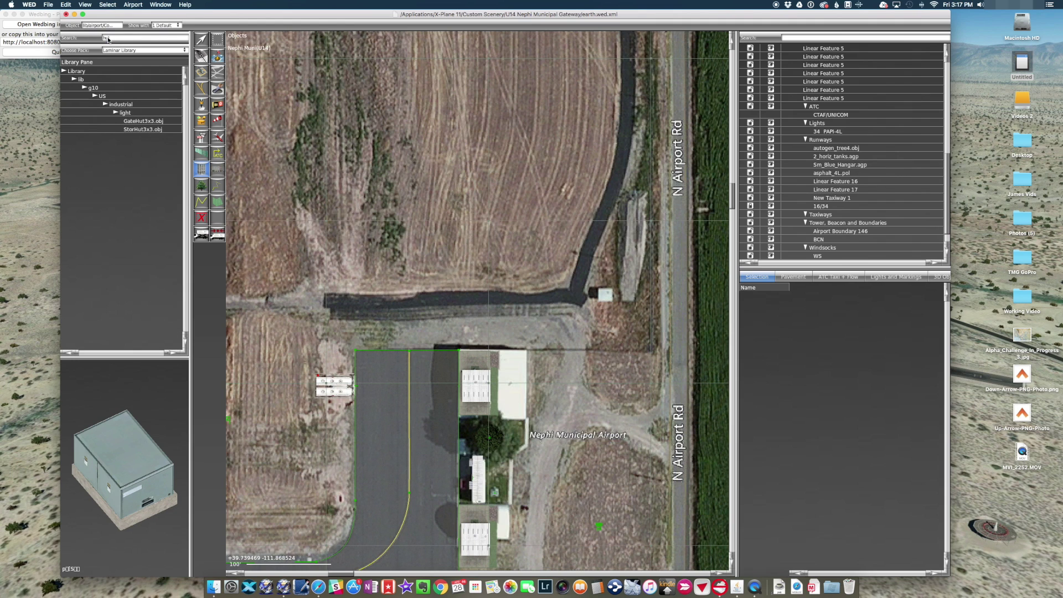
left_click(138, 129)
left_click(140, 120)
left_click(140, 130)
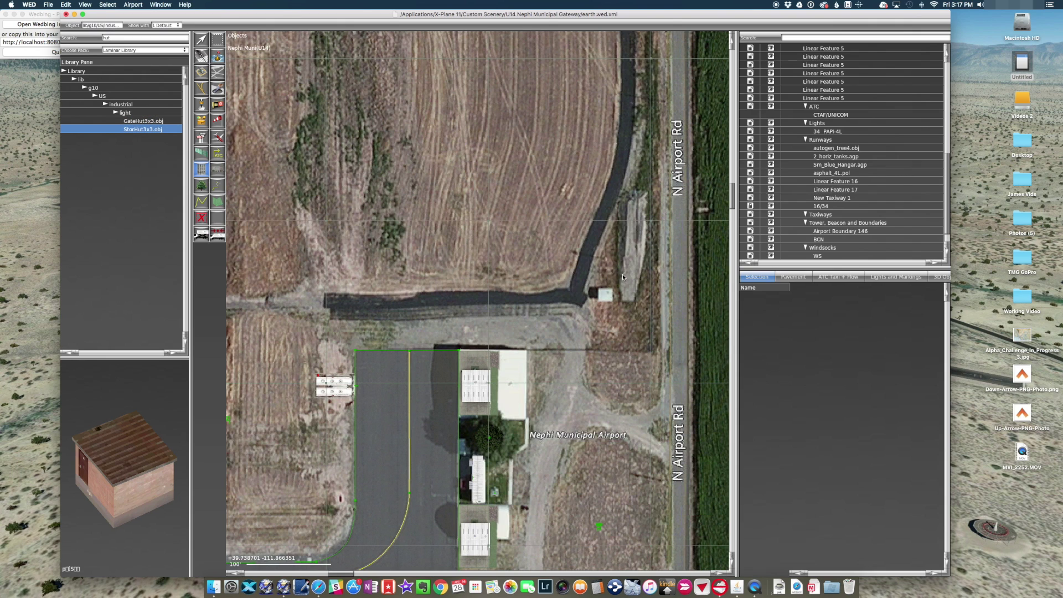
Place StorHut3x3.obj on the small white building at the road bend and align it at a heading of about 89 degrees.
left_click(601, 297)
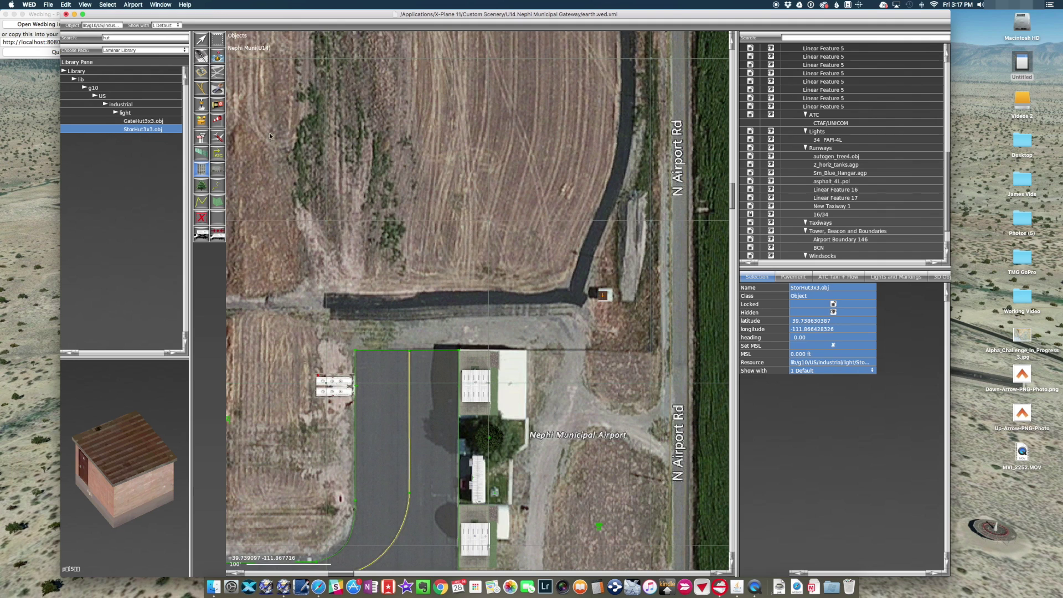
left_click(201, 39)
mouse_move(617, 298)
left_mouse_down()
mouse_move(604, 316)
mouse_move(603, 294)
left_mouse_up()
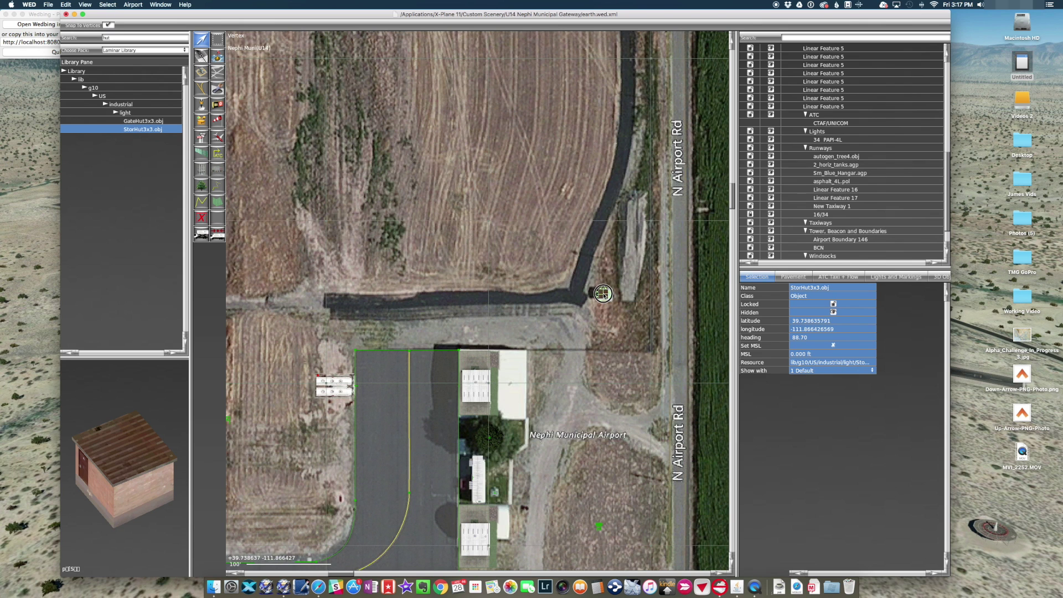
Move the airport beacon from the open ground east of the apron to just beside the storage hut at the road bend.
right_click_drag(522, 135, 517, 414)
scroll(491, 231, "down", 5)
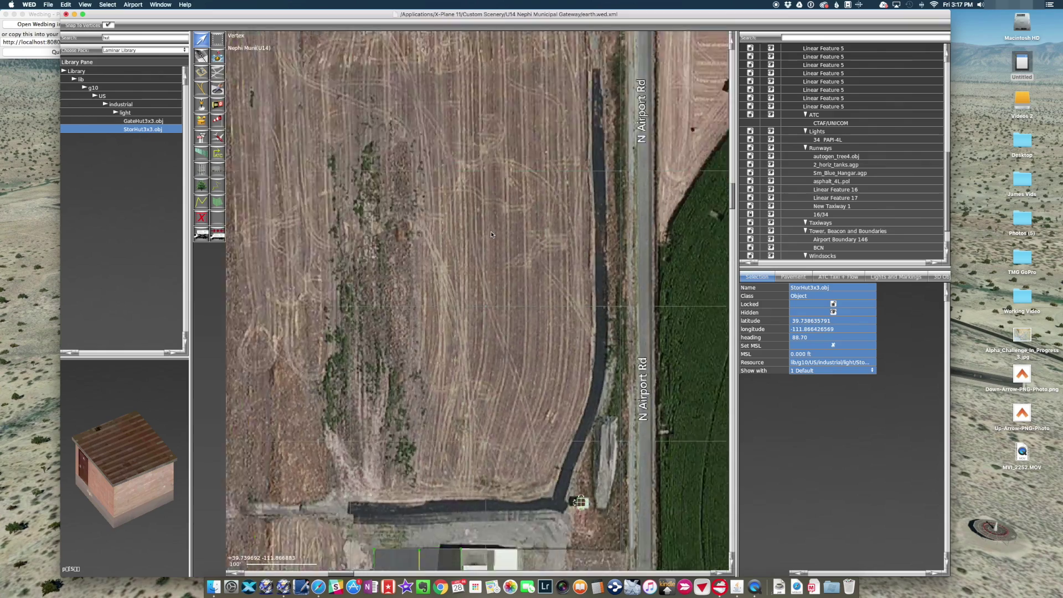
right_click_drag(487, 145, 463, 101)
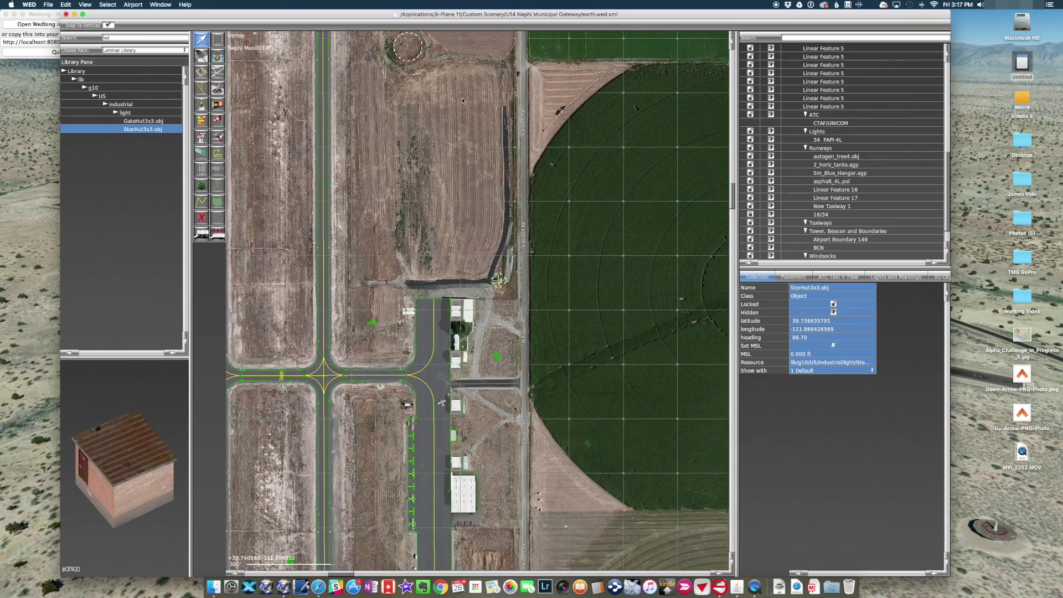
scroll(510, 350, "up", 5)
left_click_drag(485, 364, 493, 184)
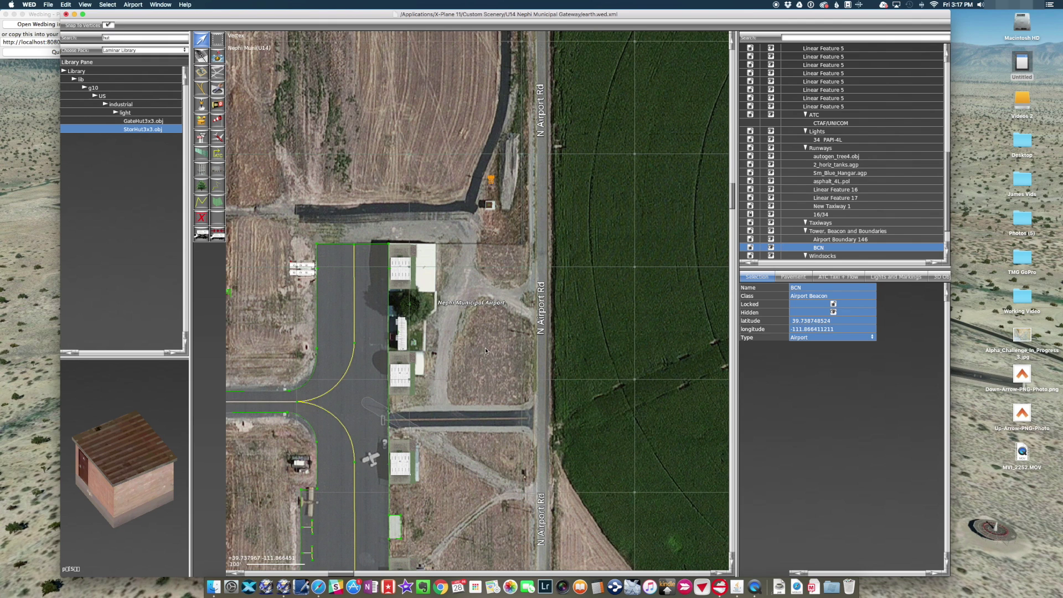
Move the windsock from the field west of the apron north into the segmented circle.
scroll(483, 390, "down", 5)
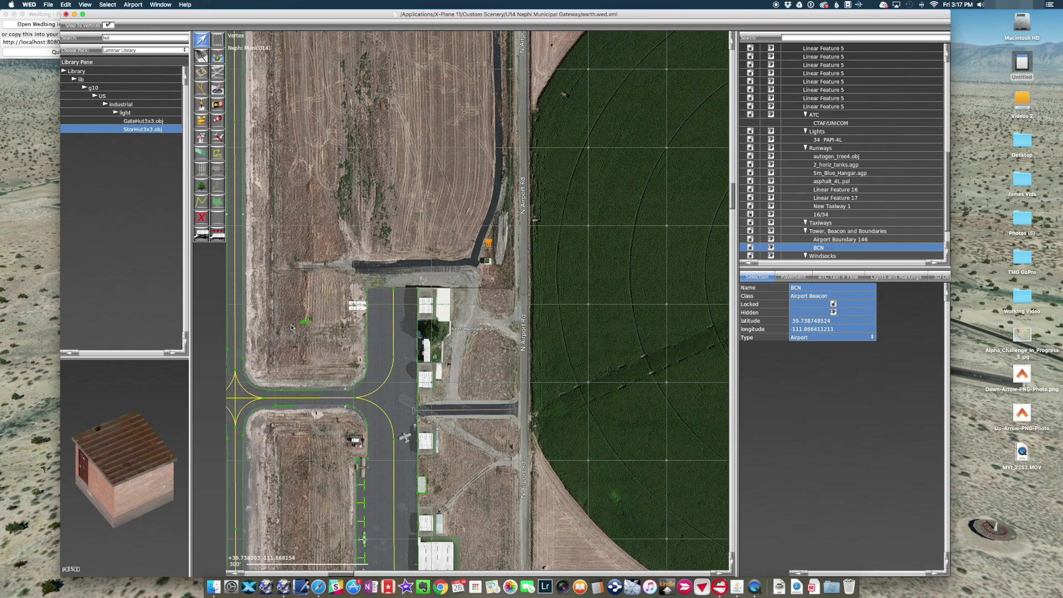
left_click_drag(304, 323, 420, 92)
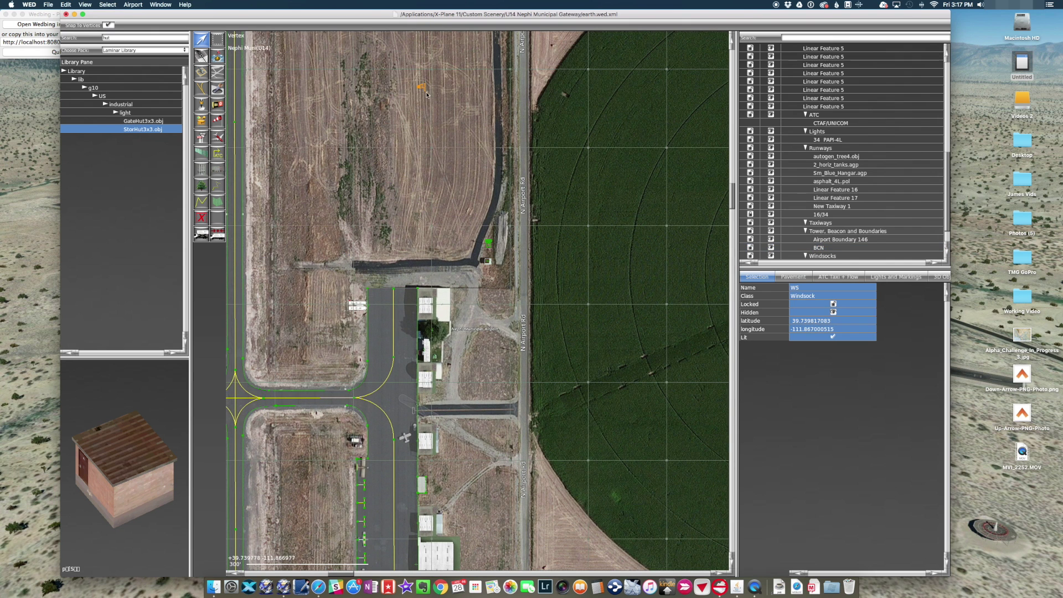
right_click_drag(448, 149, 480, 383)
left_click_drag(466, 382, 400, 215)
scroll(401, 214, "up", 2)
scroll(399, 212, "up", 3)
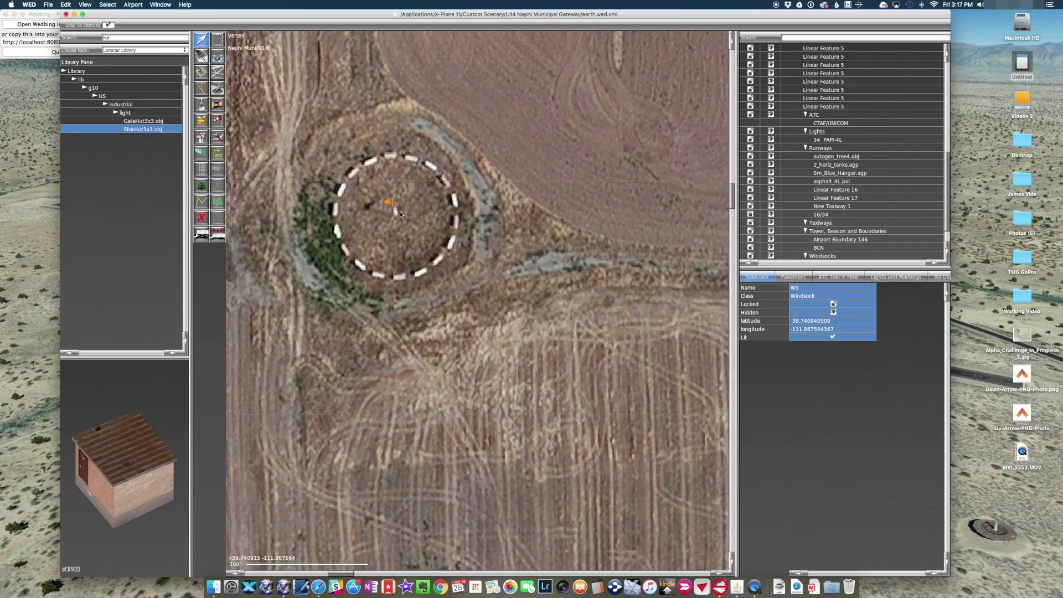
Align the windsock with the small light mark at the center of the segmented circle in the imagery.
right_click_drag(392, 217, 447, 229)
scroll(437, 222, "up", 3)
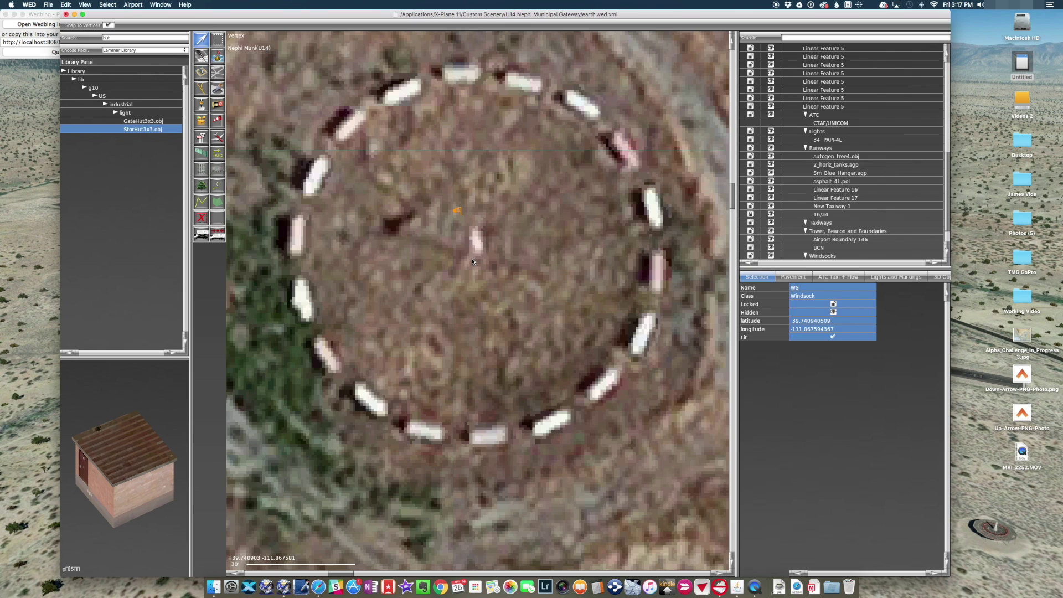
scroll(472, 261, "down", 1)
left_click_drag(461, 220, 475, 249)
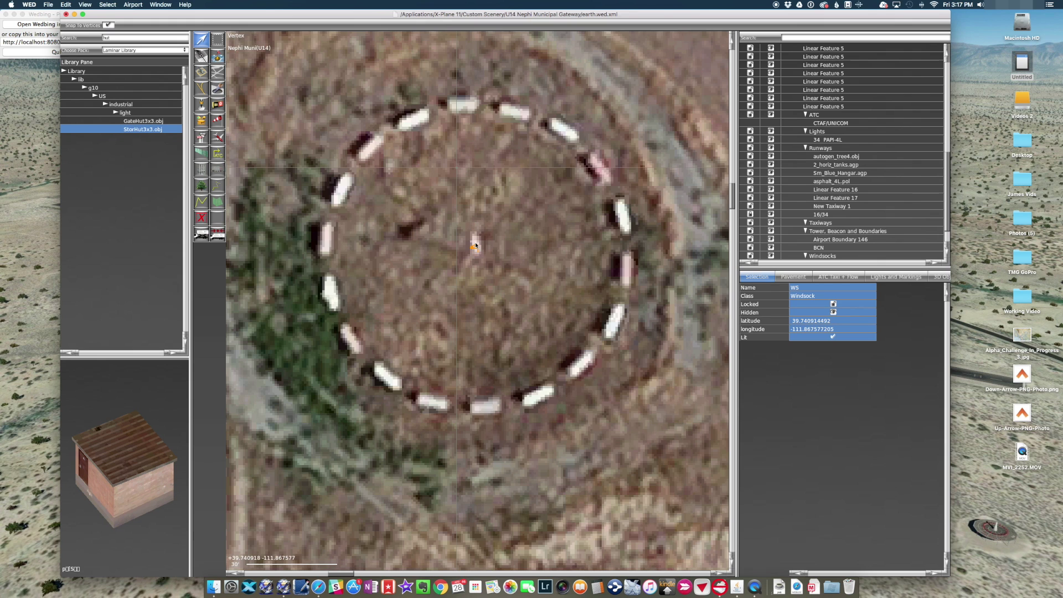
scroll(451, 227, "up", 2)
scroll(451, 227, "down", 1)
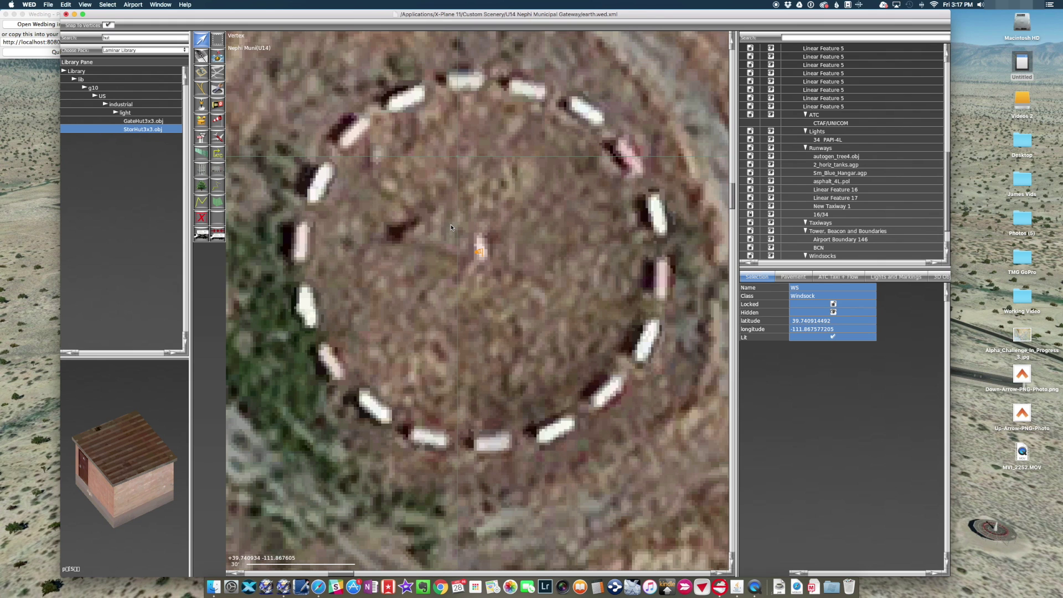
Search the library for "asph", trace the circle's northwest marker with an asphalt_6L.pol polygon, and orthogonalize it.
left_click(128, 37)
type("asph")
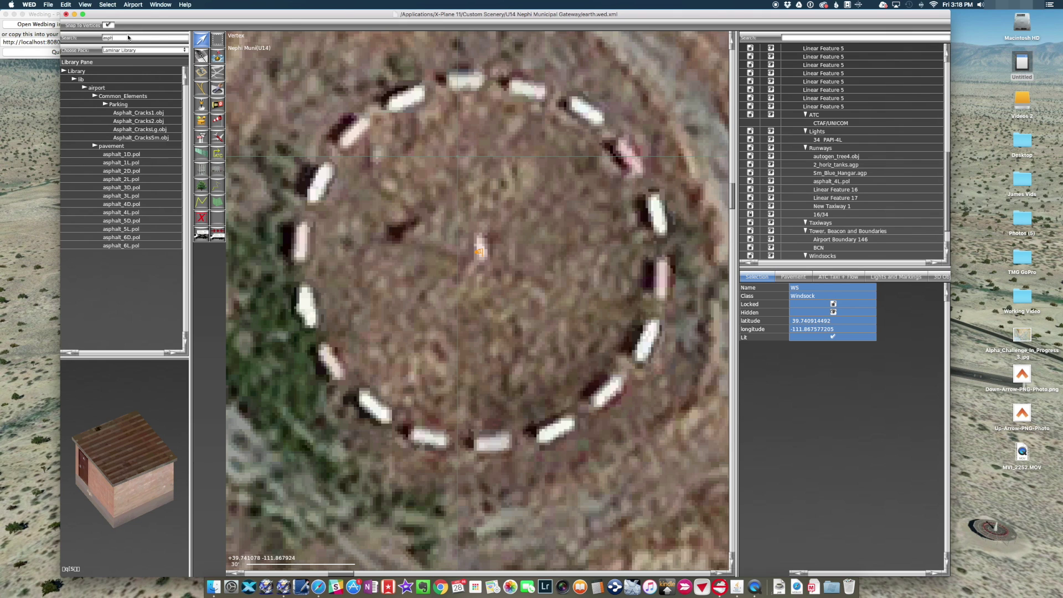
left_click(135, 238)
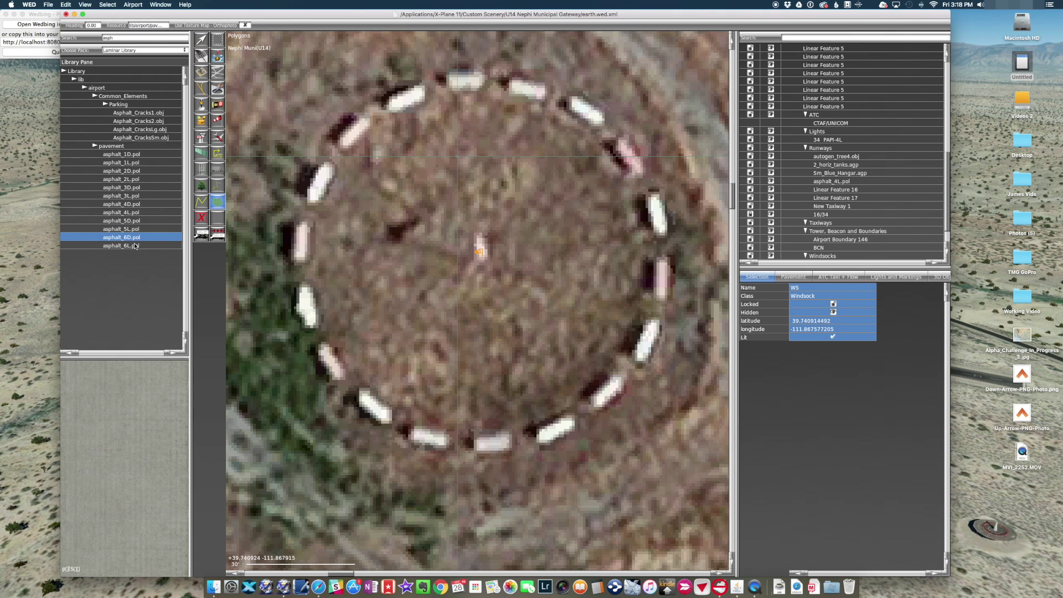
left_click(135, 246)
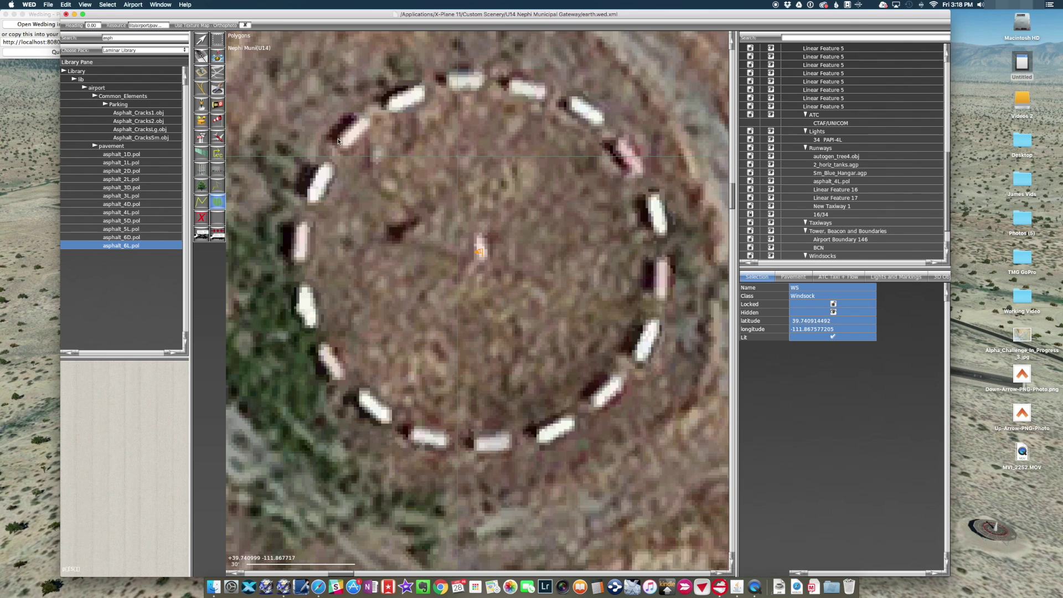
left_click_drag(345, 149, 369, 125)
key("Return")
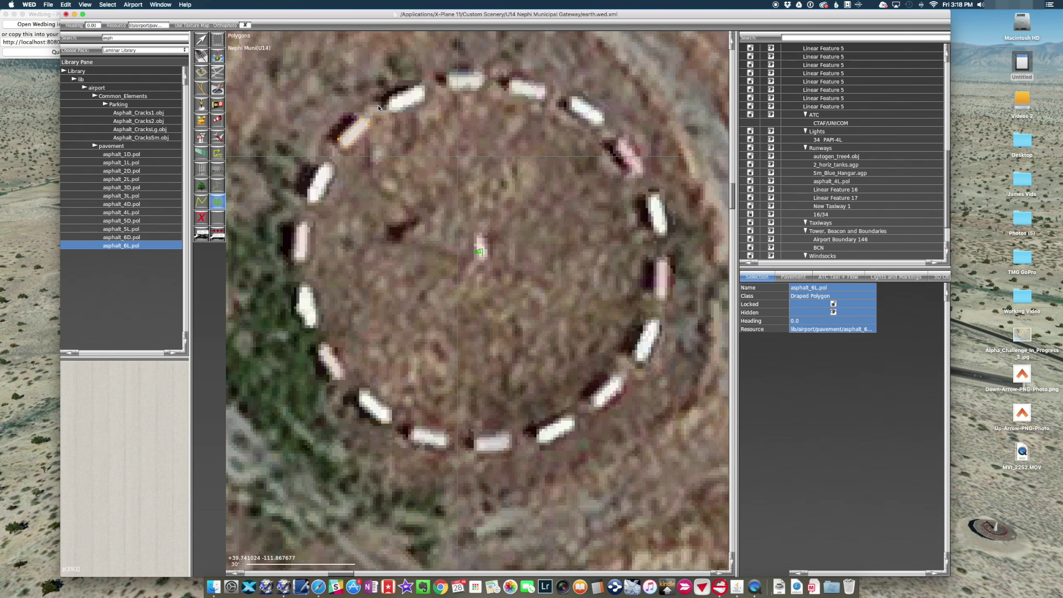
left_click(66, 4)
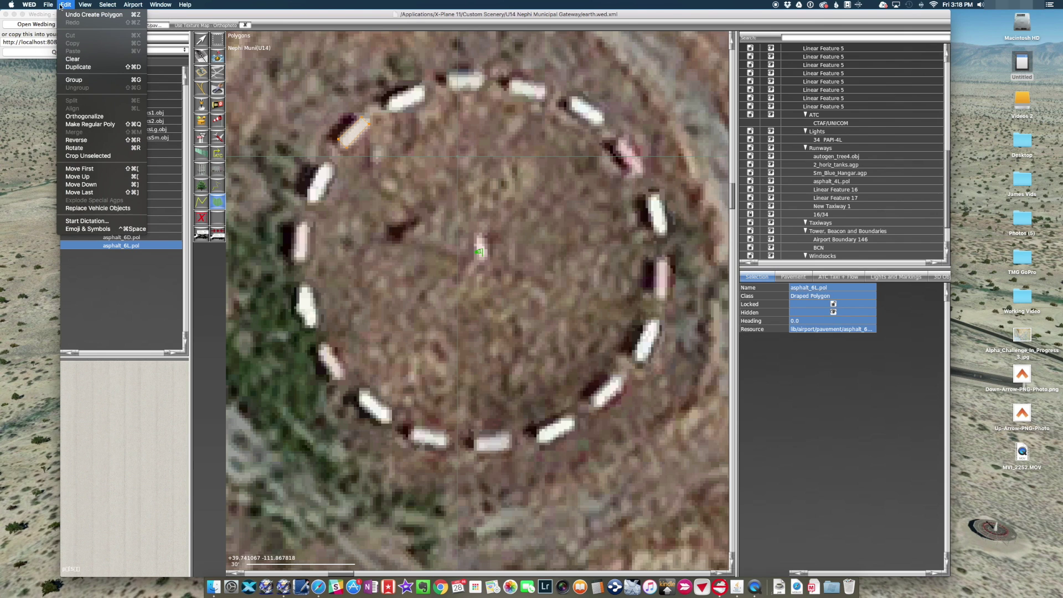
left_click(97, 117)
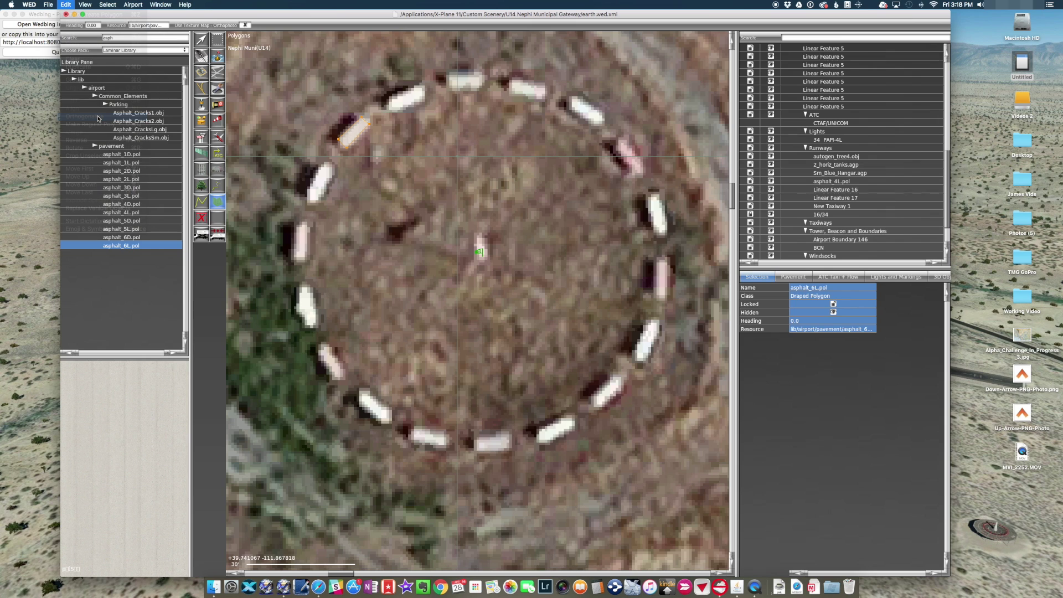
Copy the asphalt polygon from the northwest marker onto the opposite southeast marker of the circle.
key("v")
left_click_drag(356, 133, 357, 134)
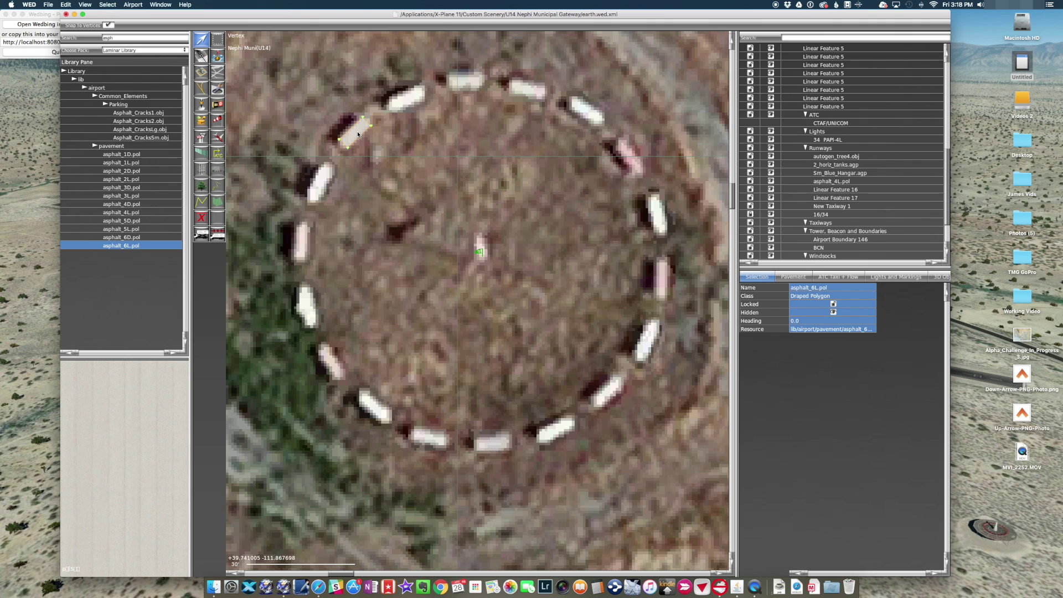
left_click_drag(613, 387, 610, 394)
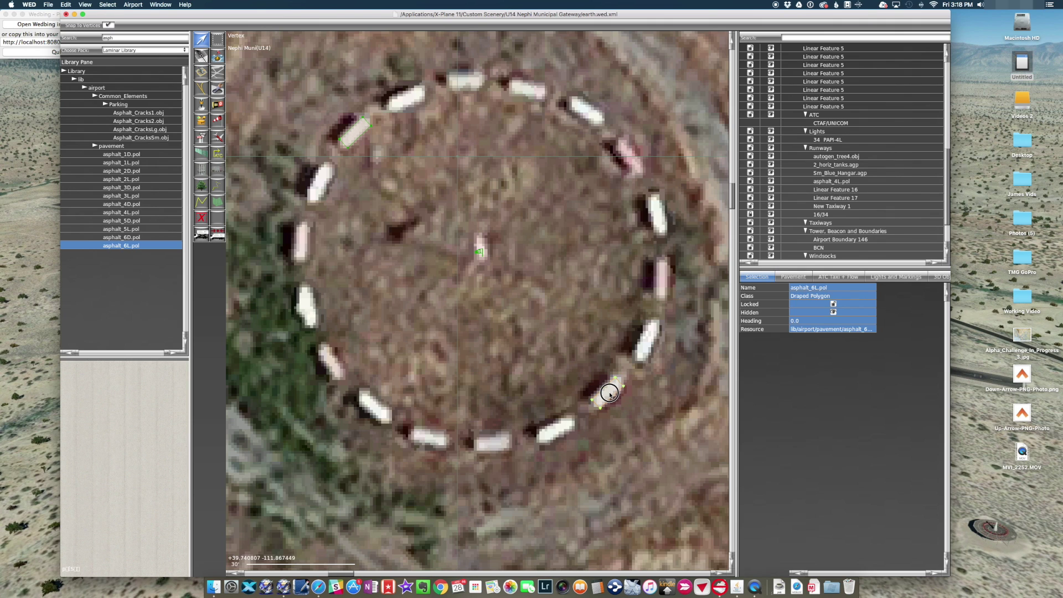
Fit a rotated copy of the polygon to the east-southeast marker and copy it onto the opposite west-northwest marker.
left_click(218, 40)
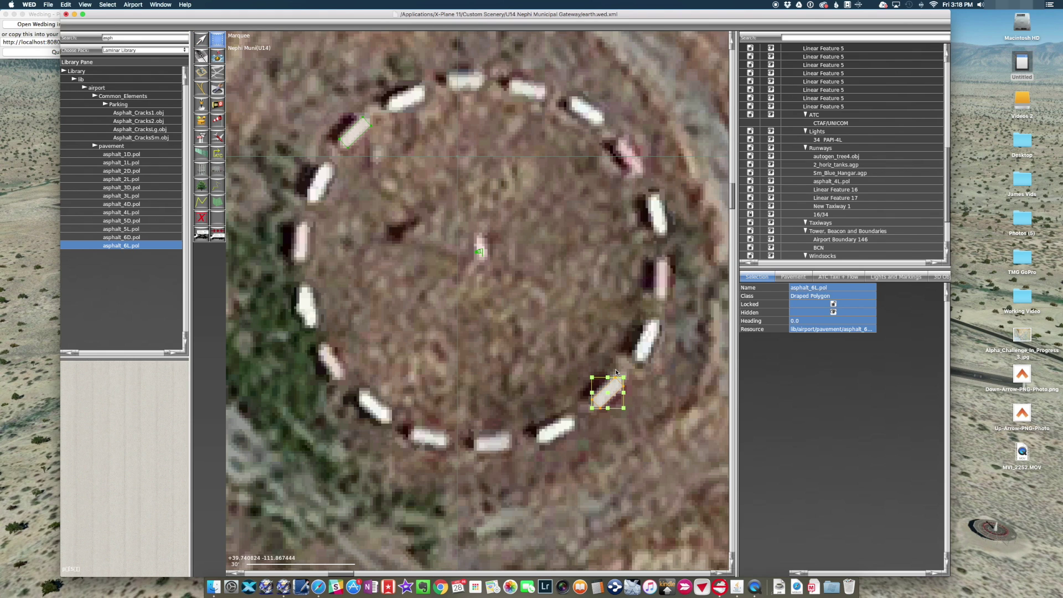
left_click_drag(610, 402, 635, 362)
left_click(638, 362)
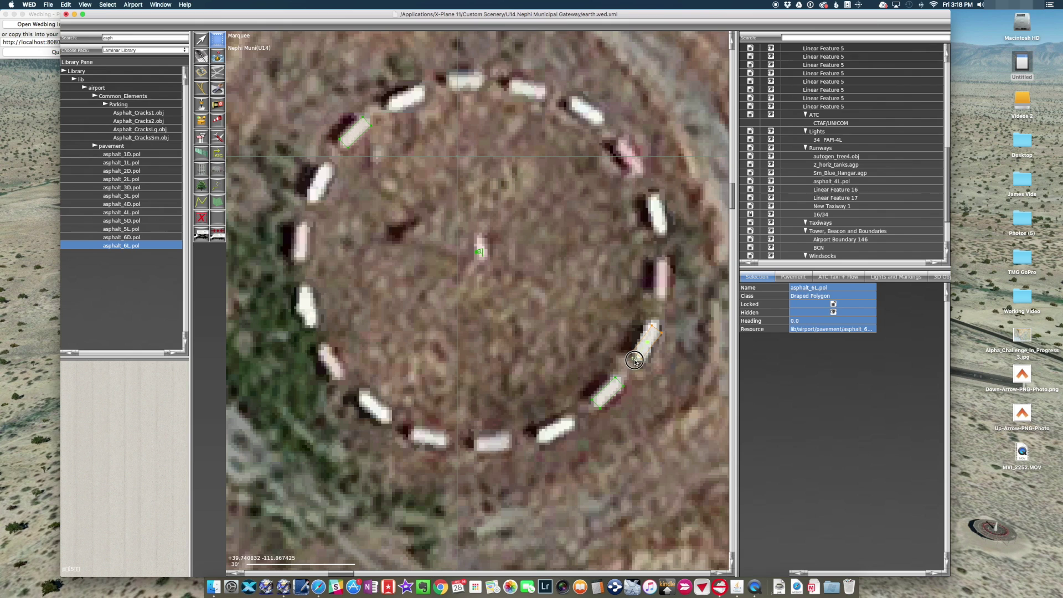
left_click(640, 363)
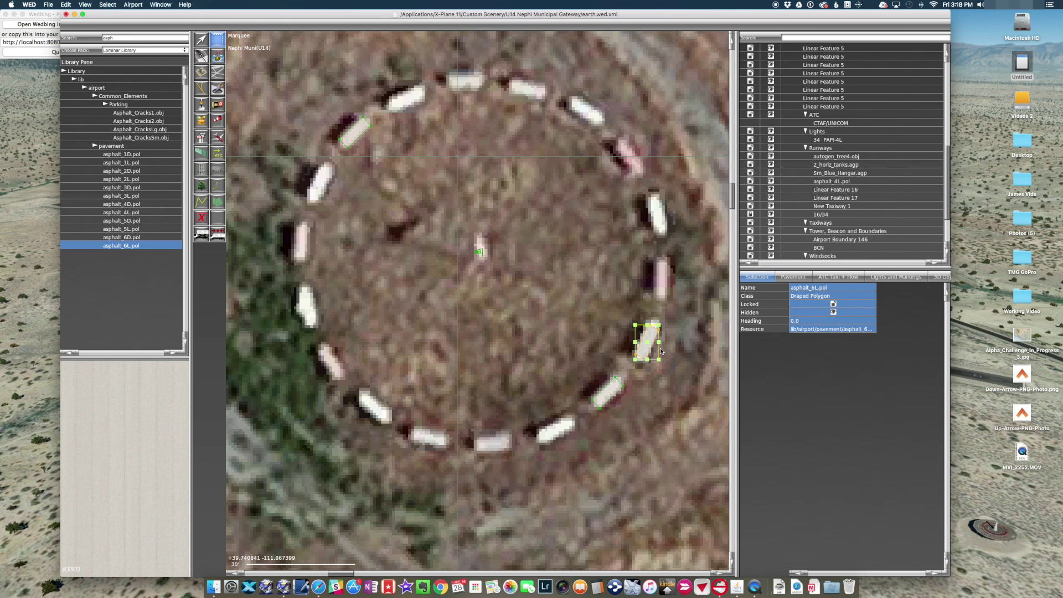
left_click_drag(649, 344, 319, 186)
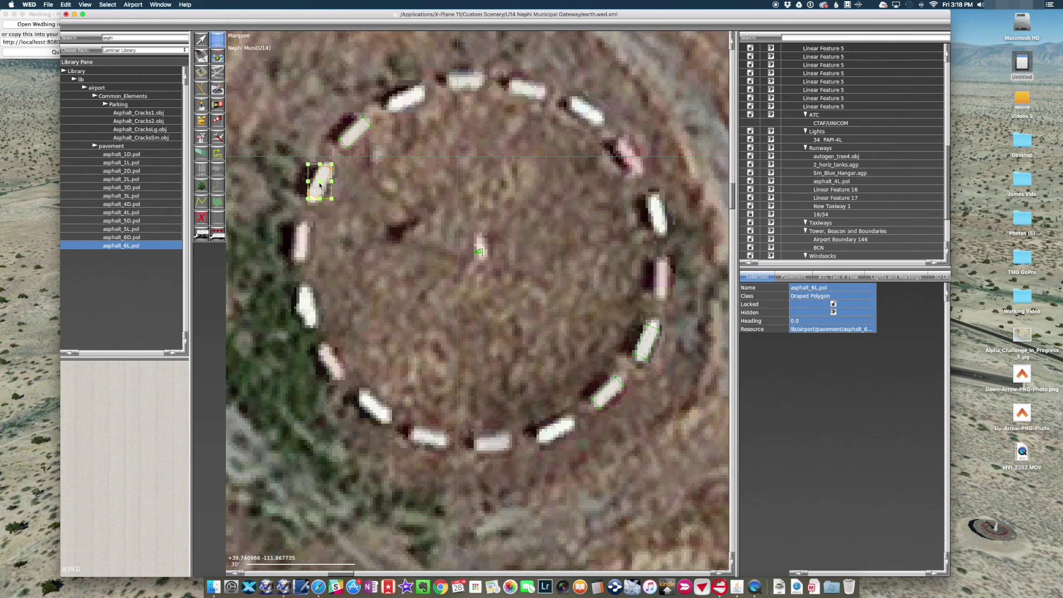
Fit an upright copy of the polygon to the west marker and copy it onto the opposite east marker.
key("super+d")
left_click_drag(320, 186, 297, 267)
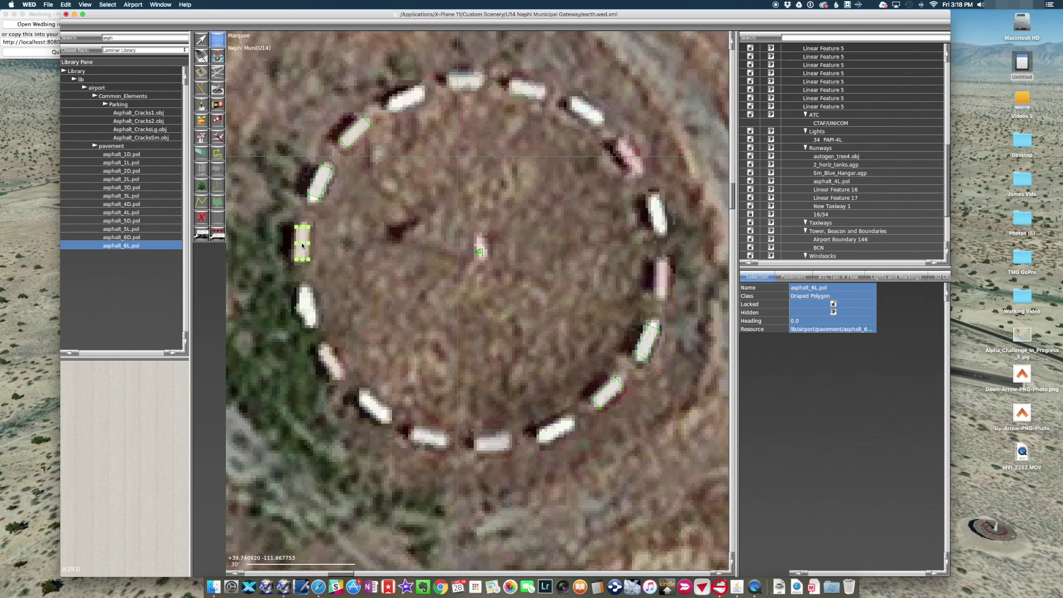
left_click_drag(302, 246, 663, 280)
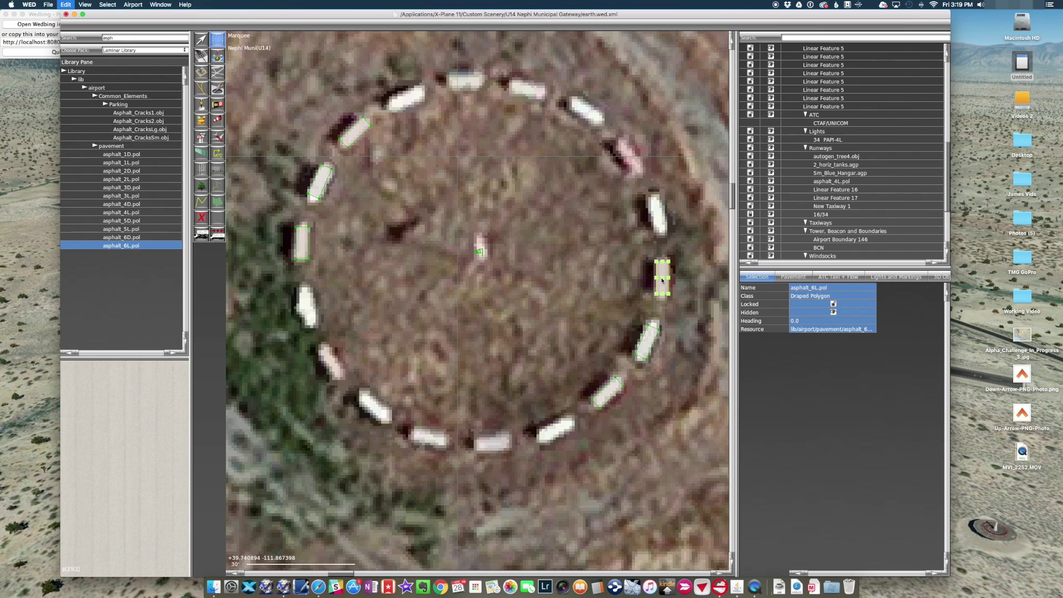
Copy the polygon onto the marker just north of the east marker and rotate it to match the imagery.
left_click_drag(662, 278, 657, 213)
left_click(654, 234)
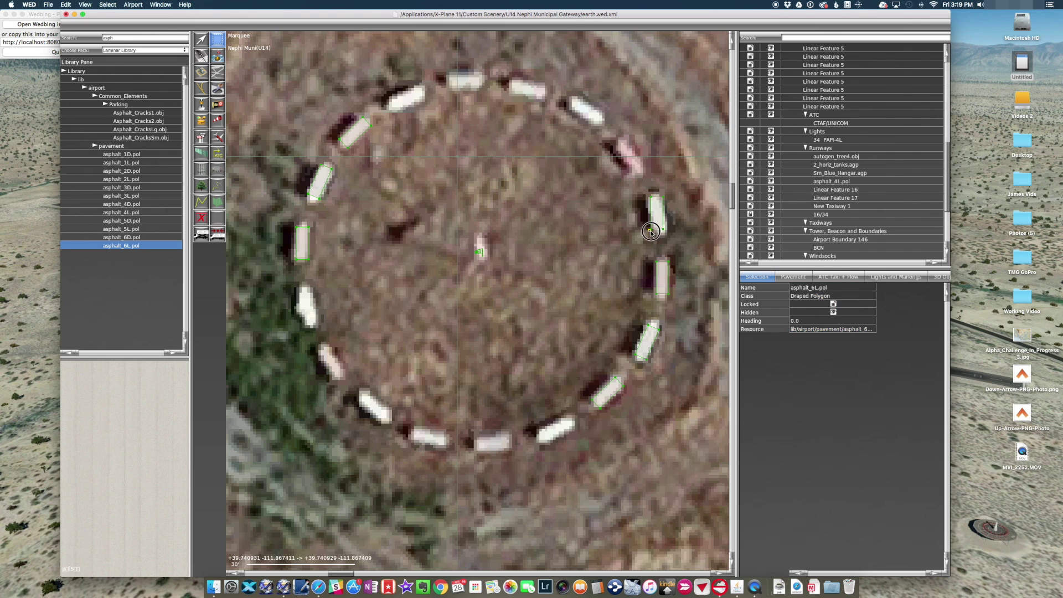
left_click(657, 219)
mouse_move(652, 229)
left_mouse_down("super")
mouse_move(658, 215)
mouse_move(647, 231)
left_mouse_up("super")
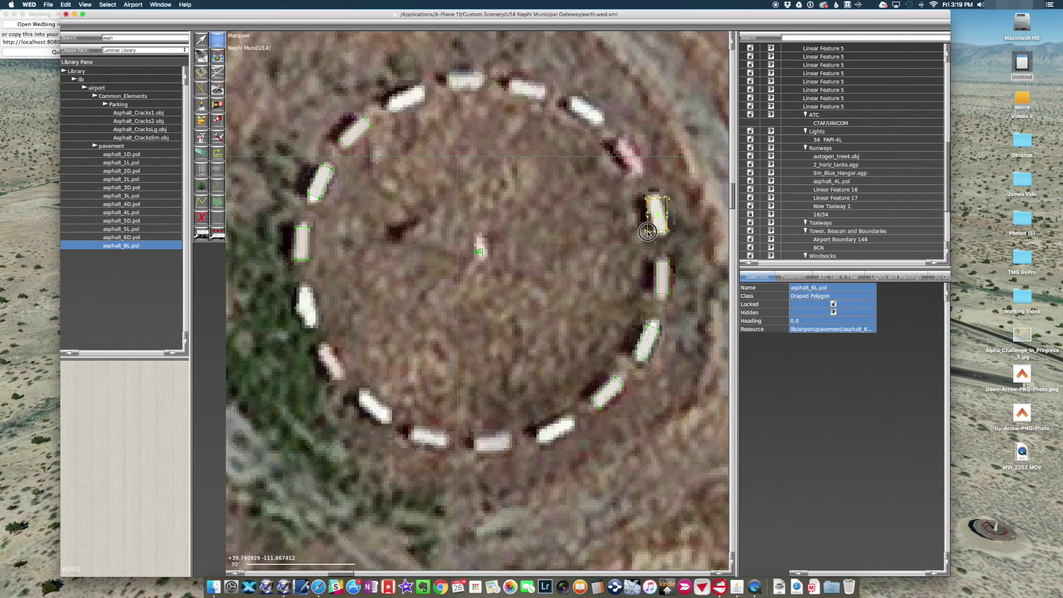
left_click(658, 217)
left_click_drag(658, 217, 659, 218)
Fit copies of the polygon to the two markers south of the west marker and two markers on the northeast arc.
mouse_move(659, 217)
left_mouse_down()
mouse_move(304, 305)
mouse_move(331, 361)
mouse_move(328, 381)
left_mouse_up()
key("super+d")
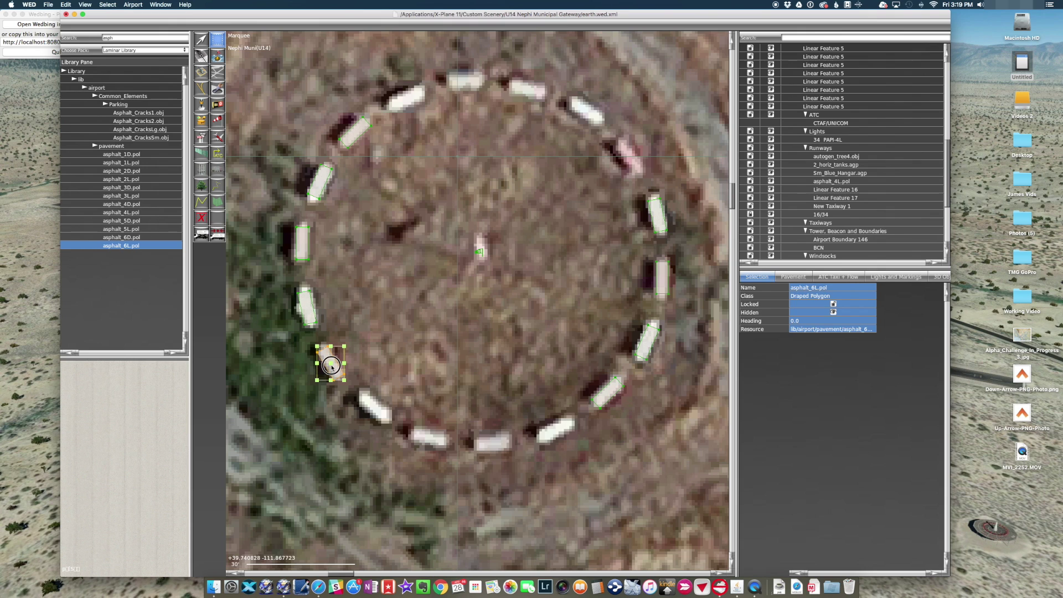
key("super+d")
left_click_drag(331, 367, 585, 123)
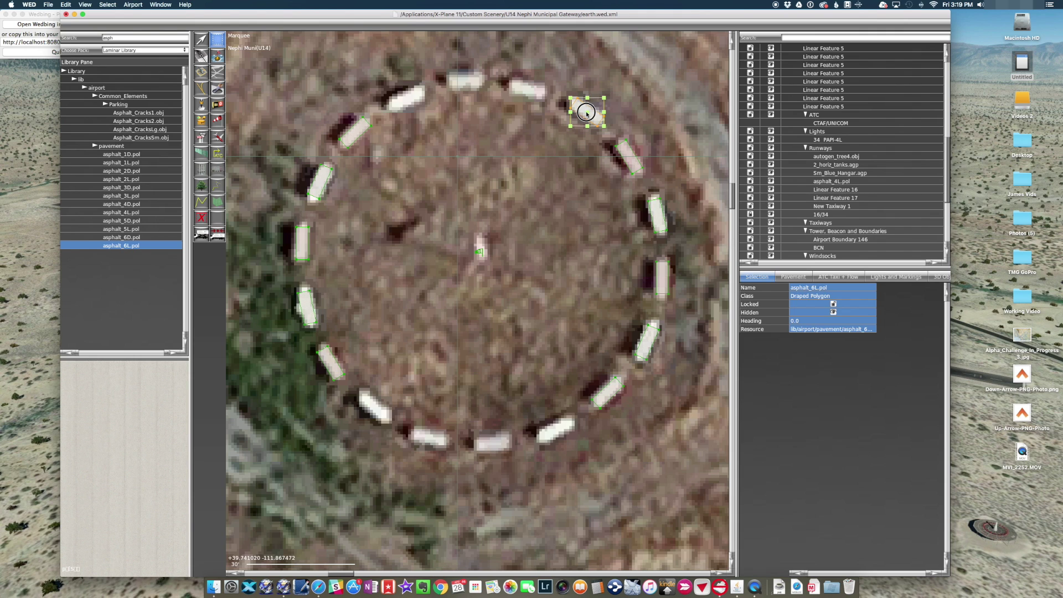
Fit a copy of the polygon to the north-northeast marker and further copies to the opposite north and south markers.
key("super+v")
left_click_drag(588, 115, 528, 90)
key("super+d")
key("super+d")
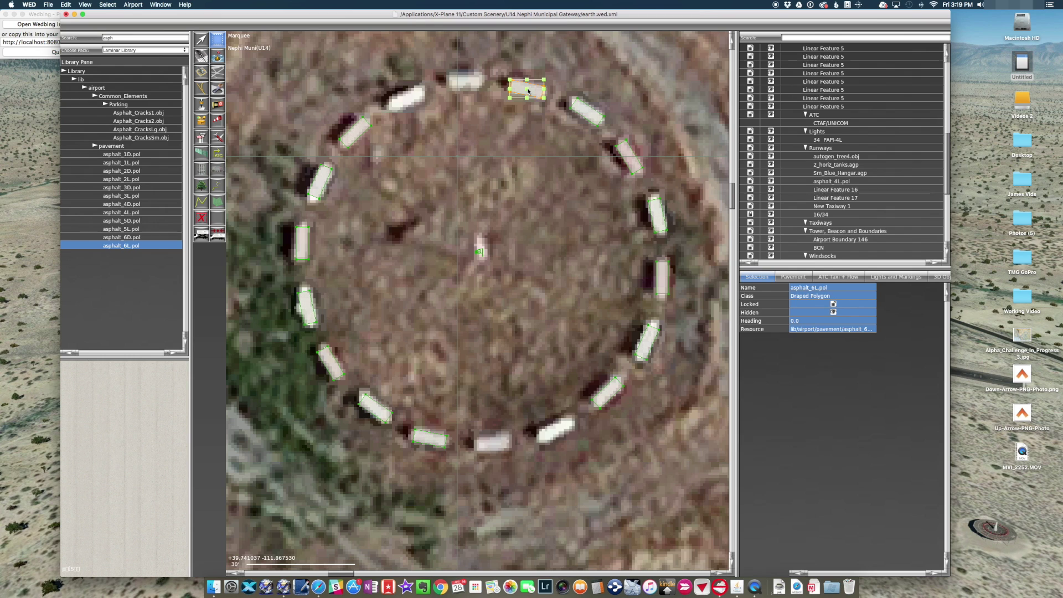
left_click_drag(528, 90, 493, 444)
left_click(467, 84)
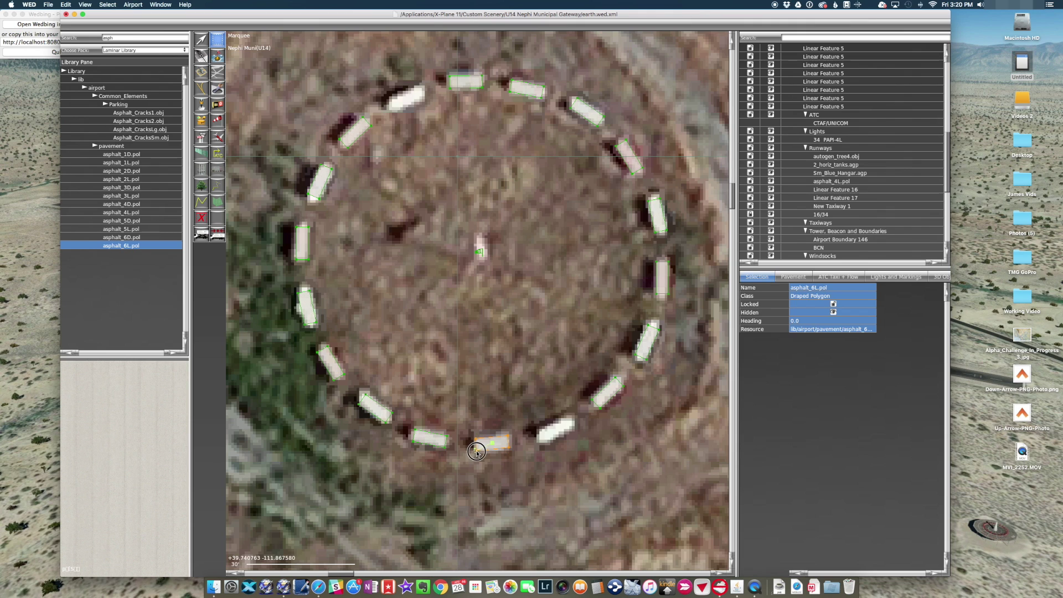
Fit a rotated copy of the polygon to the south-southeast marker and copy it onto the opposite north-northwest marker.
key("super+d")
left_click_drag(491, 444, 545, 446)
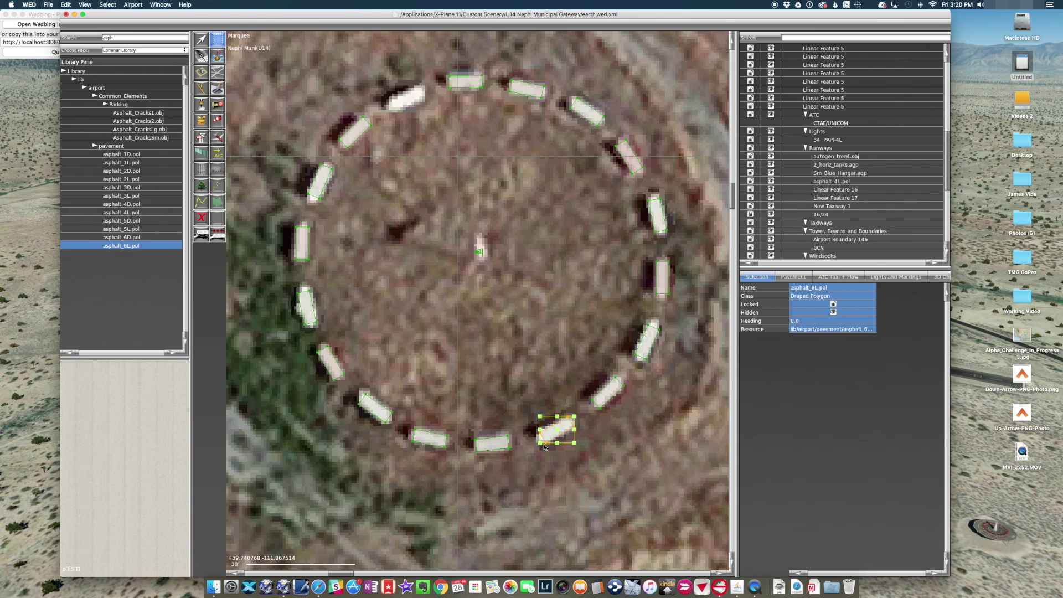
key("ctrl+d")
left_click_drag(556, 436, 389, 113)
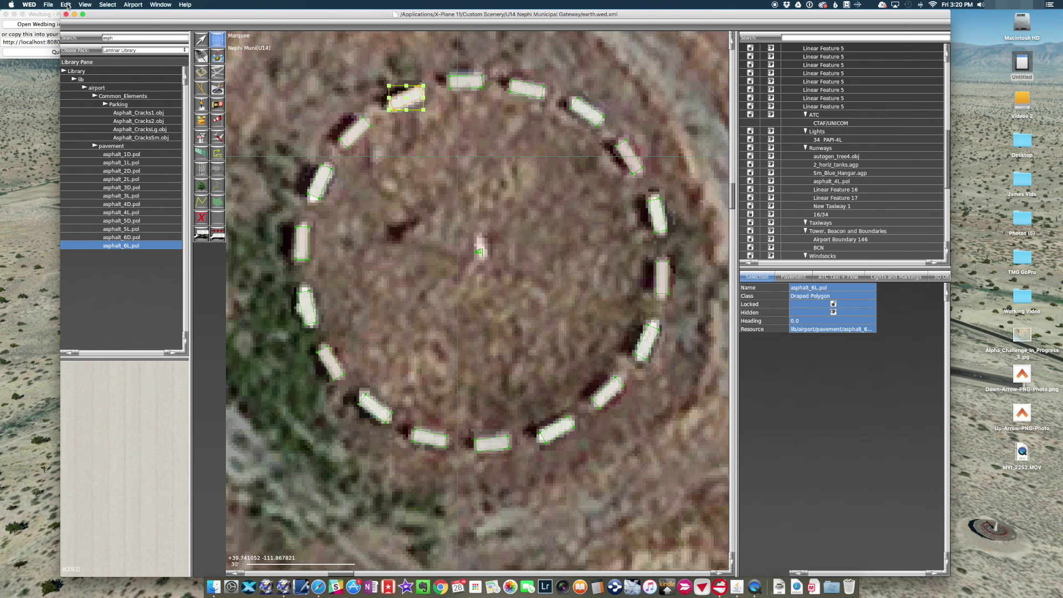
Set the pavement transparency to Solid and view the completed segmented circle as a whole.
left_click(85, 4)
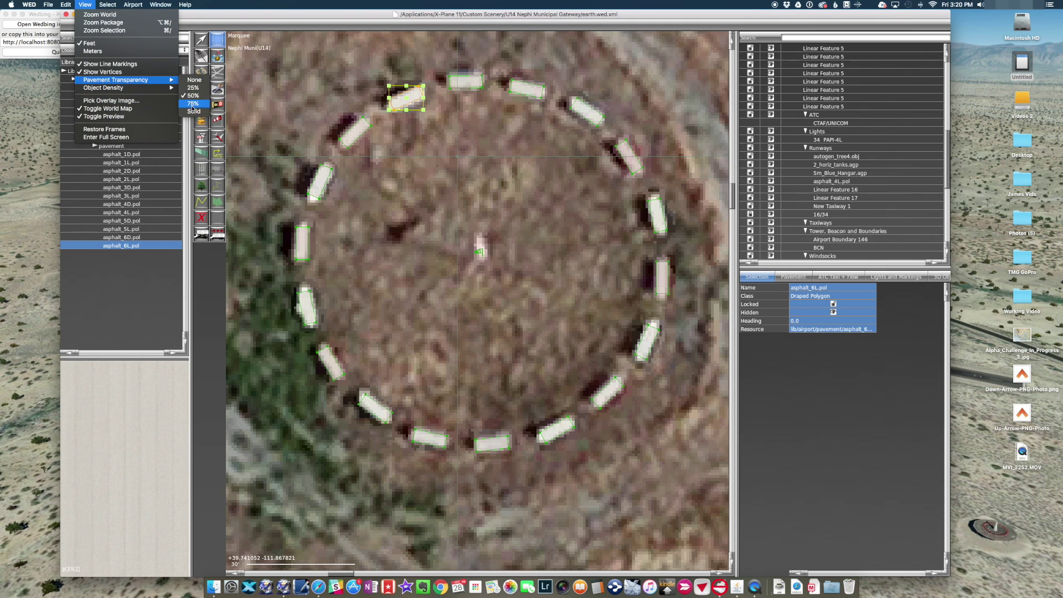
left_click(196, 116)
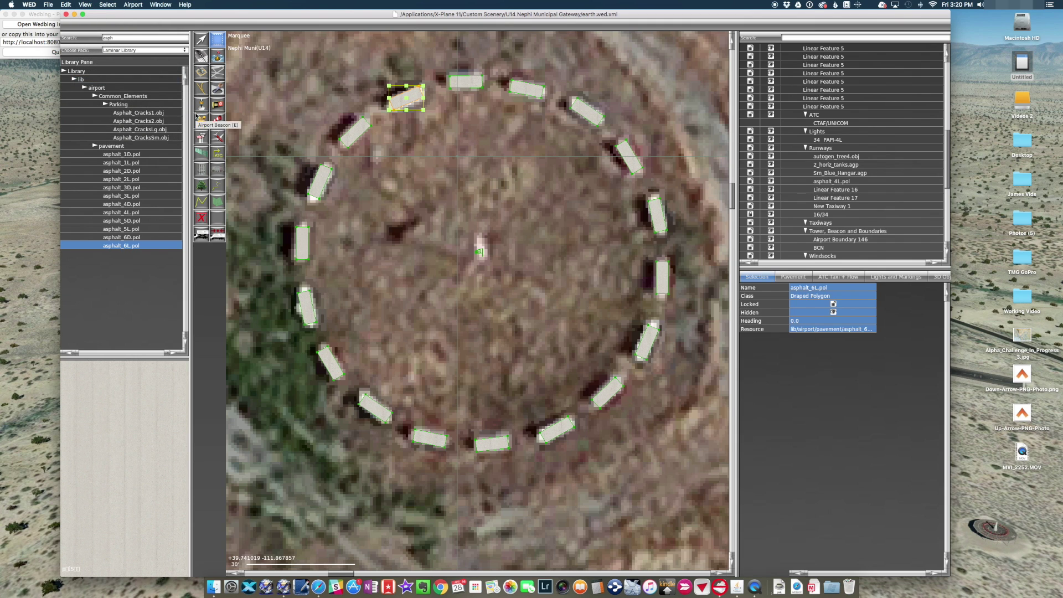
scroll(427, 267, "down", 5)
scroll(427, 267, "down", 2)
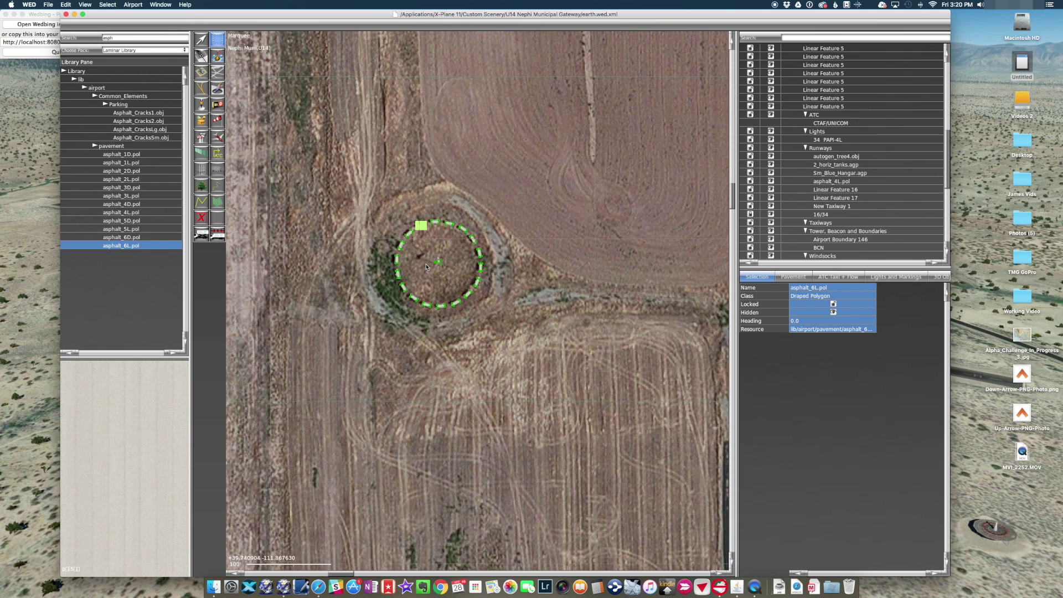
Survey the airport layout from the segmented circle south along the taxiway to the hangars and apron.
key("v")
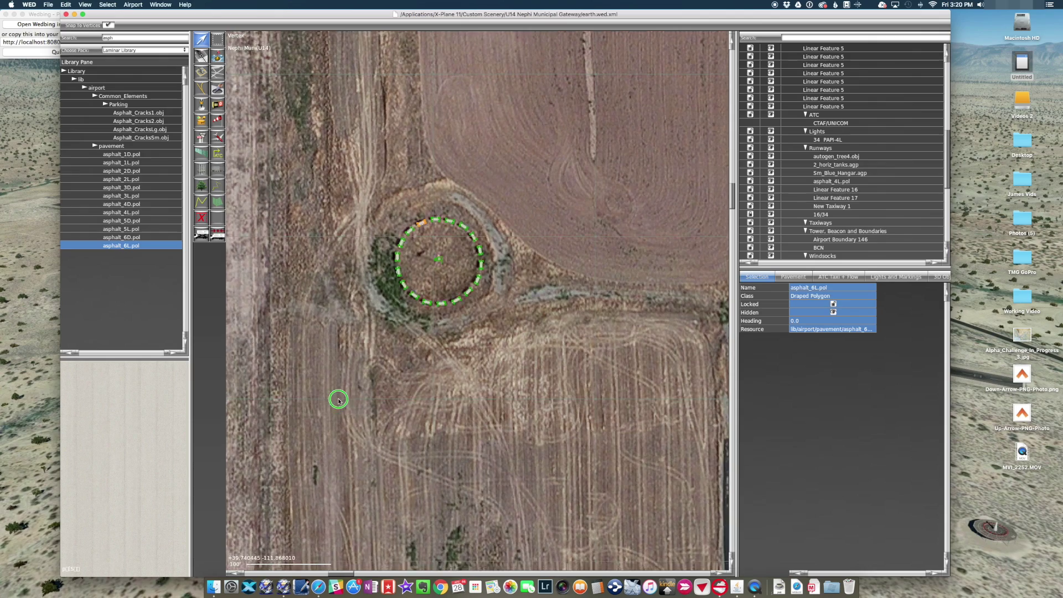
right_click_drag(335, 404, 483, 210)
scroll(483, 214, "down", 2)
scroll(483, 214, "down", 2)
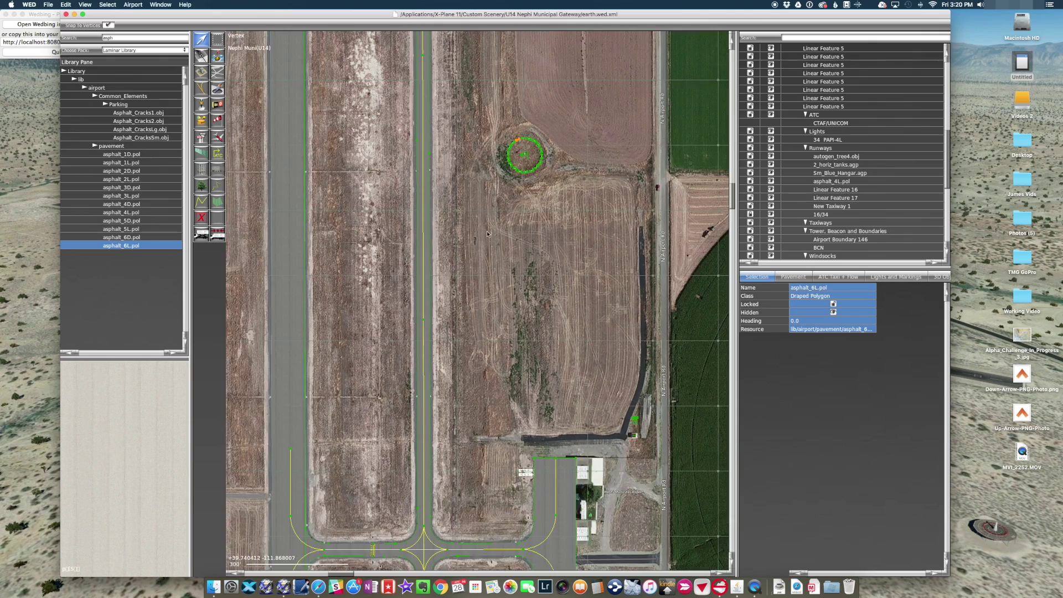
right_click_drag(520, 398, 446, 155)
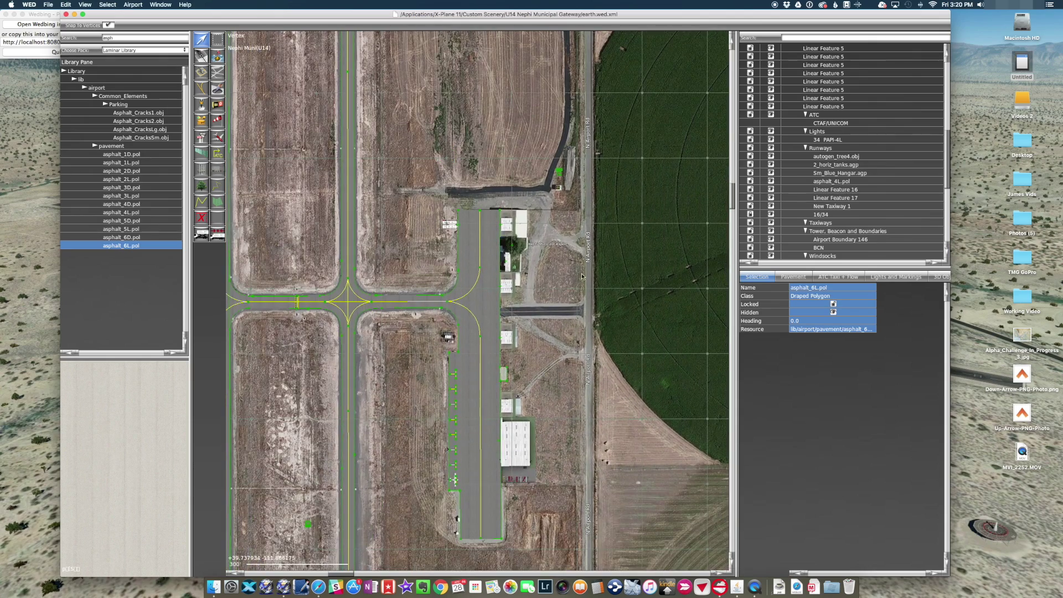
right_click_drag(537, 505, 698, 402)
scroll(433, 307, "up", 3)
scroll(433, 307, "down", 3)
Place a PAPI (Right Side) light fixture on the round pad just east of the runway near its north end.
right_click_drag(439, 126, 506, 326)
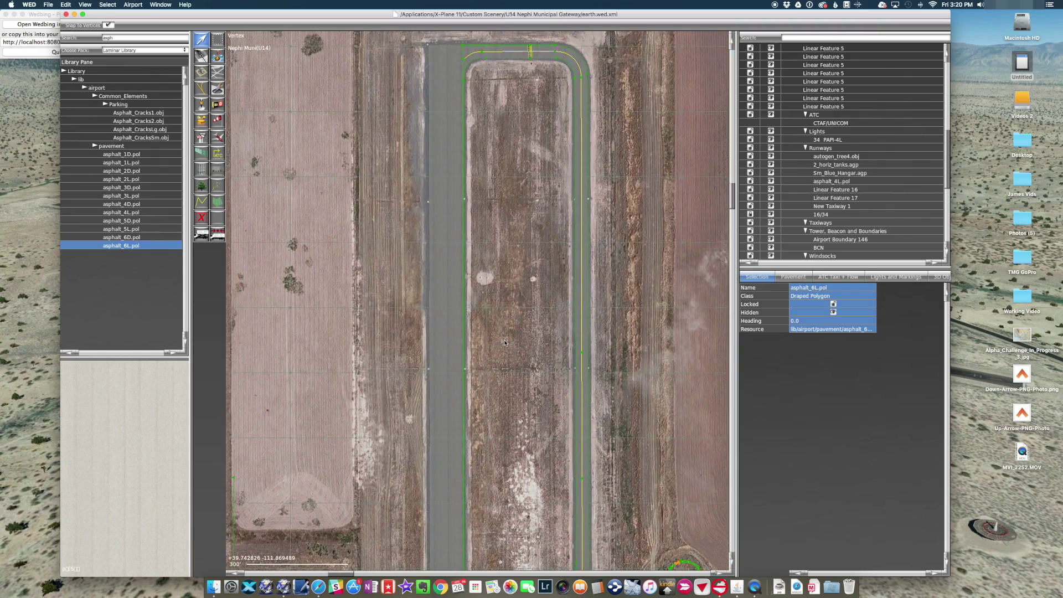
scroll(487, 278, "up", 3)
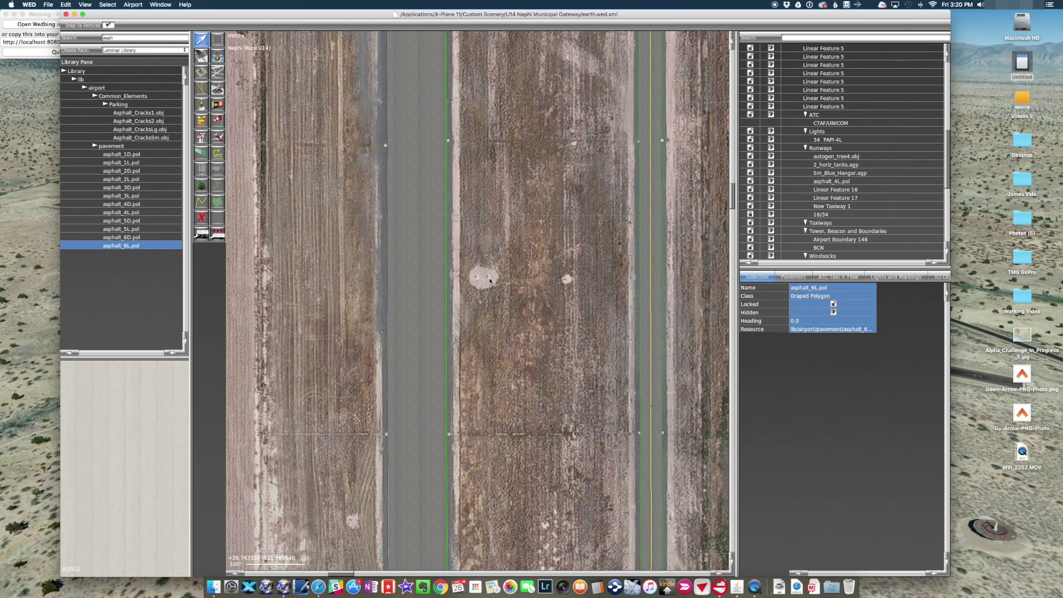
left_click(202, 104)
left_click(120, 26)
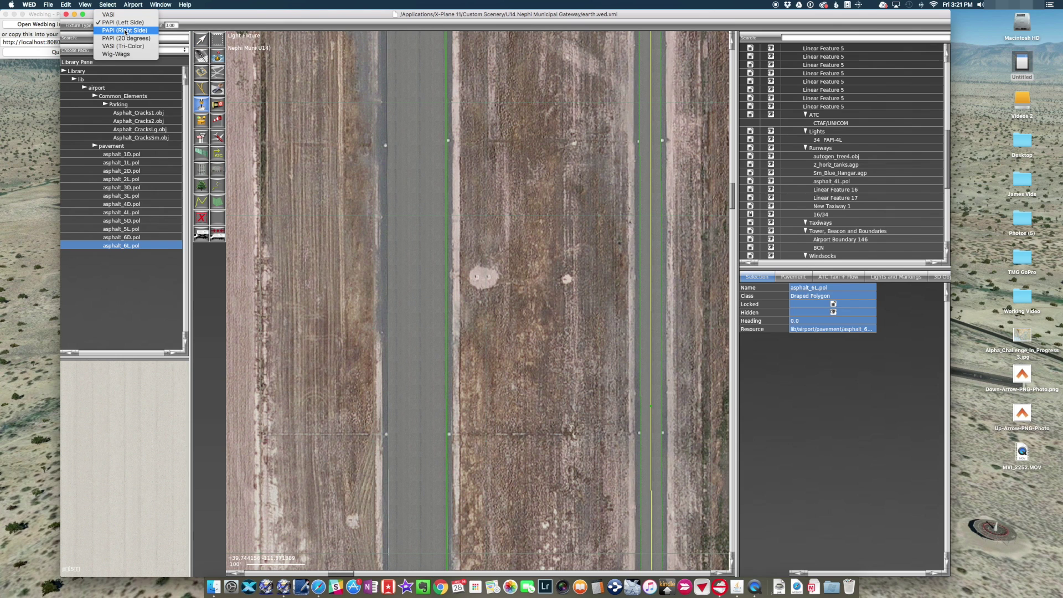
left_click(126, 31)
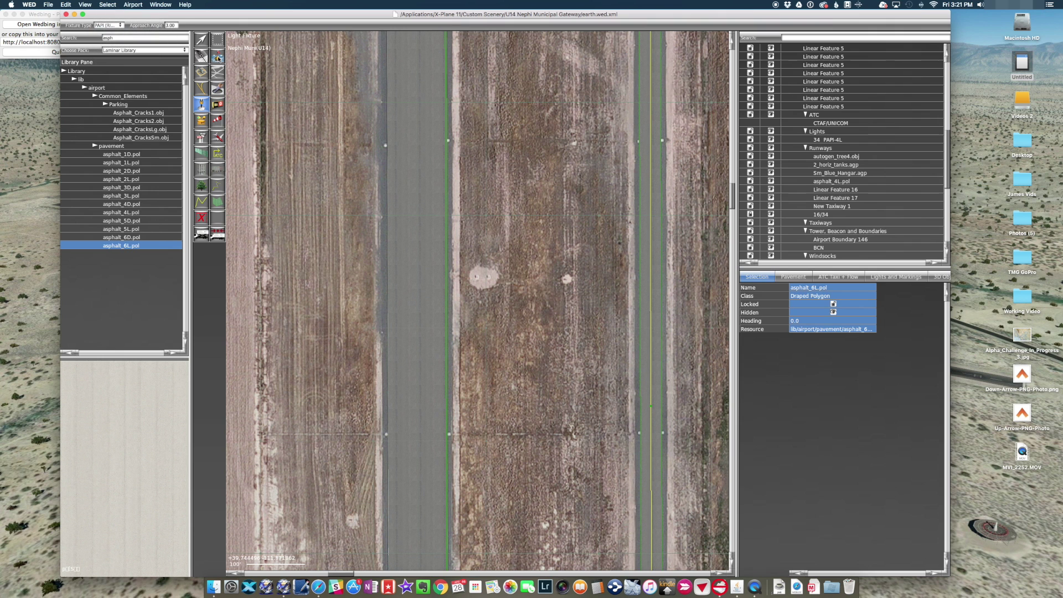
left_click(483, 280)
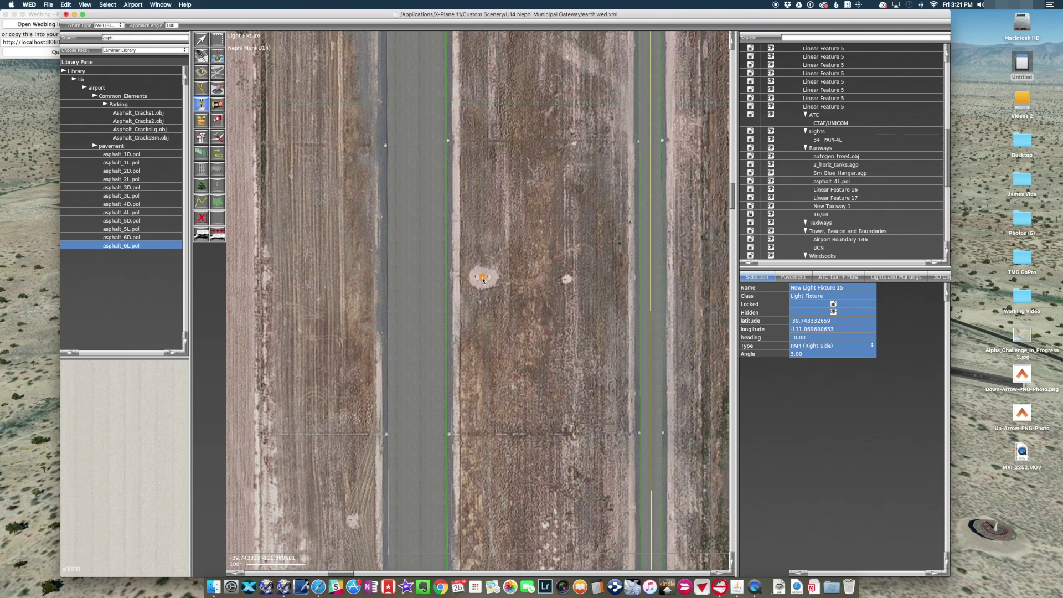
Set the heading of the northern PAPI to 340.
scroll(483, 280, "up", 5)
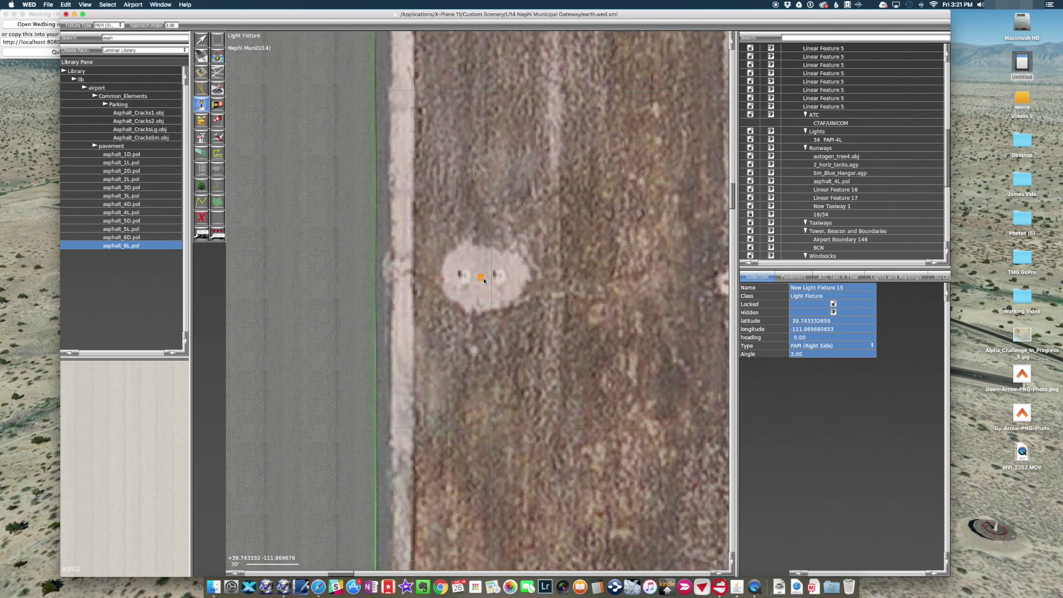
scroll(483, 281, "down", 1)
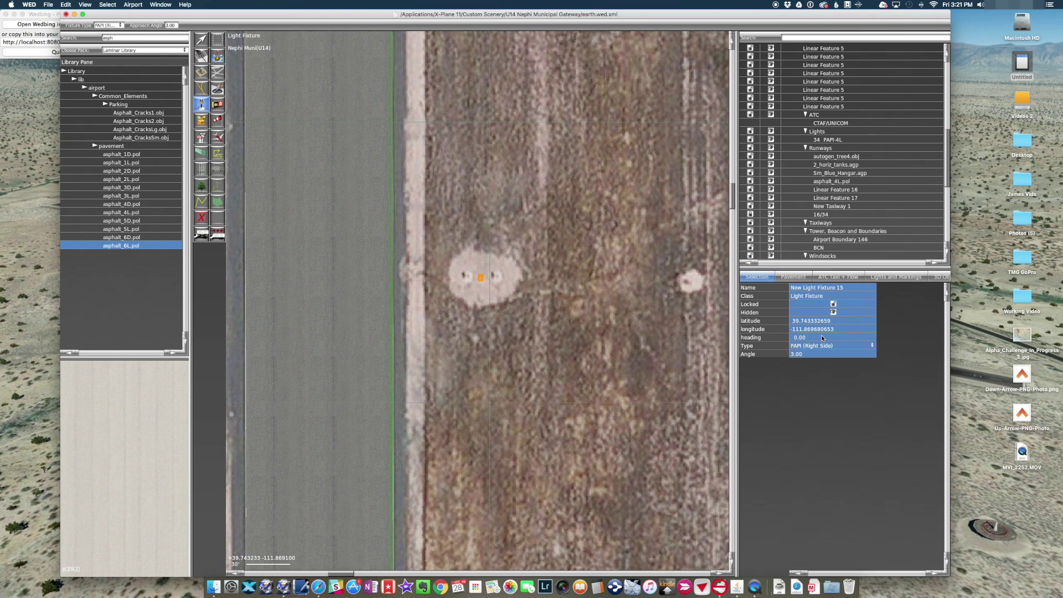
scroll(566, 330, "down", 2)
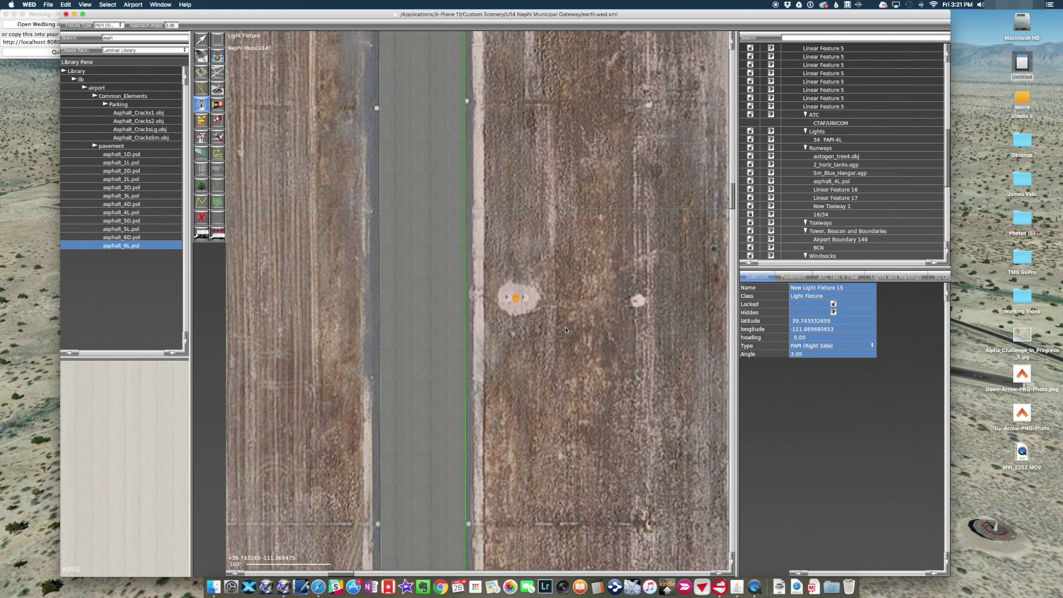
left_click(803, 337)
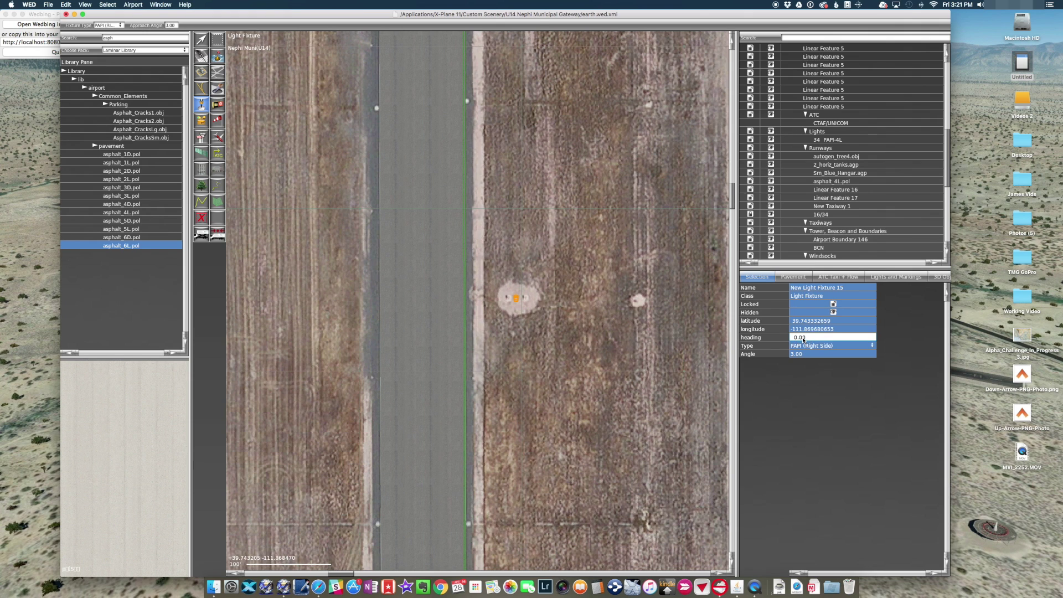
type("340")
key("Tab")
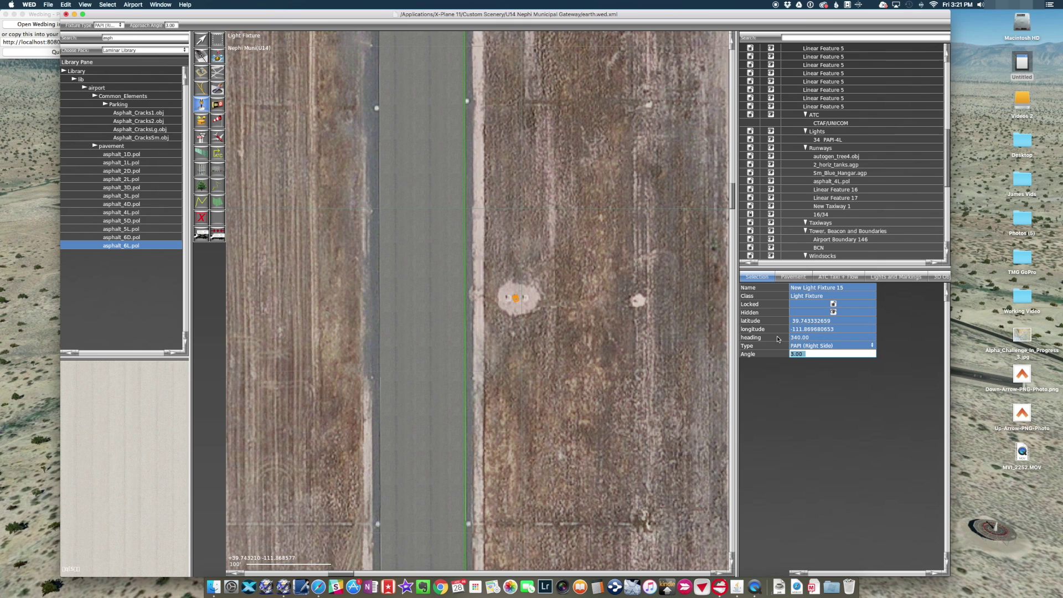
Switch to Safari and look up the true runway headings and PAPI details on the AirNav page for Nephi Municipal.
left_click(320, 584)
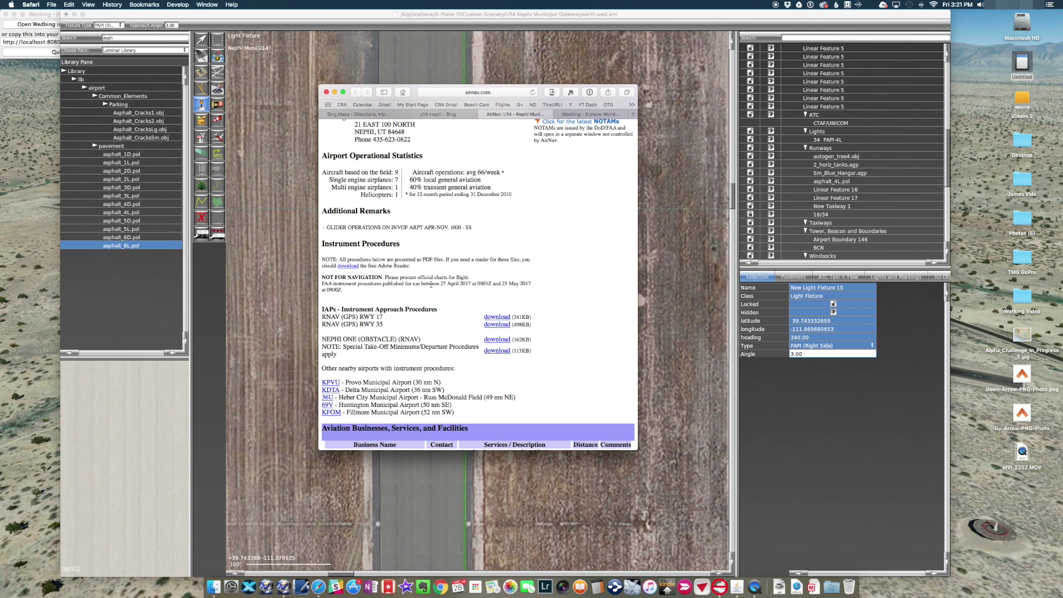
scroll(428, 288, "up", 5)
scroll(428, 288, "down", 2)
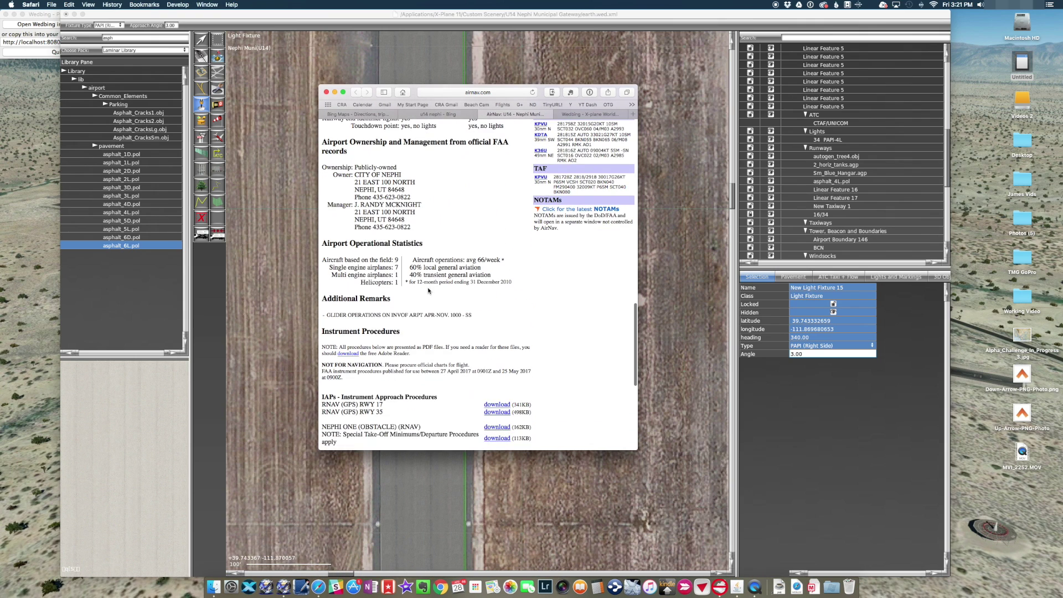
scroll(428, 291, "up", 5)
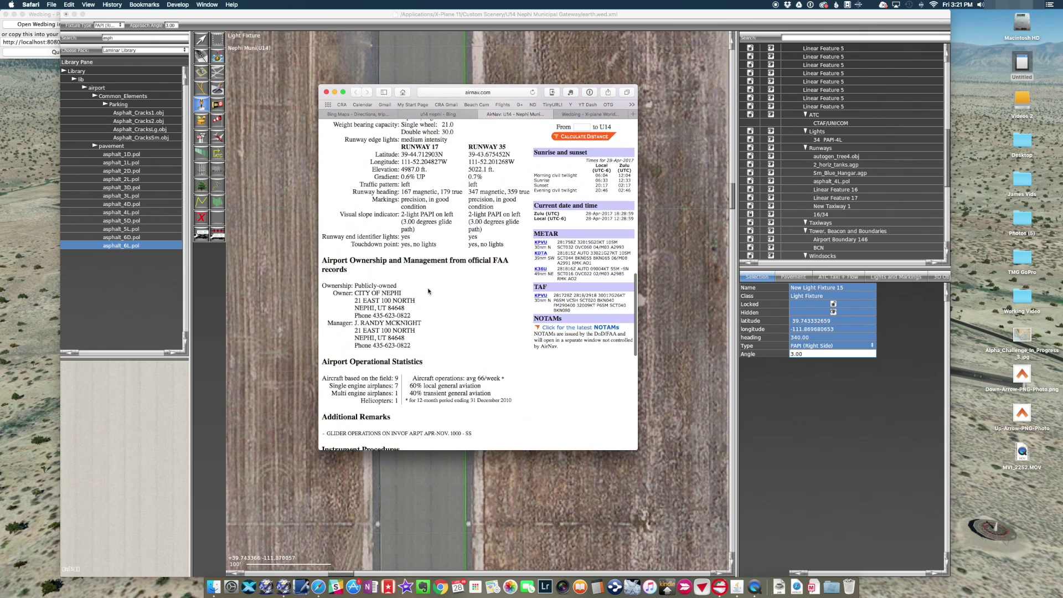
scroll(428, 291, "up", 2)
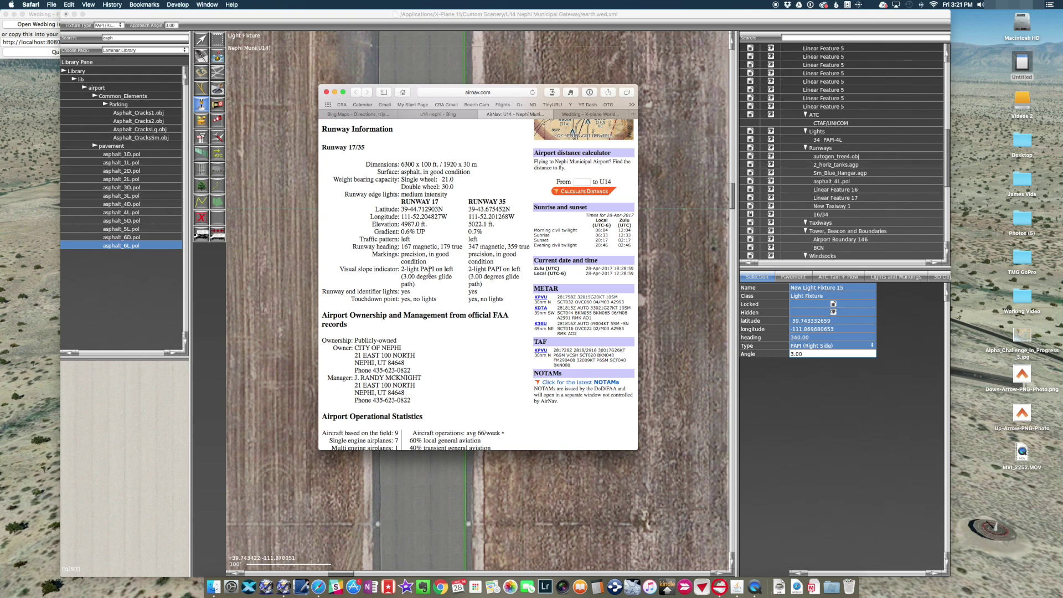
Switch back to WED, set the northern PAPI's heading to 359 and nudge it slightly east on its pad.
left_click(810, 337)
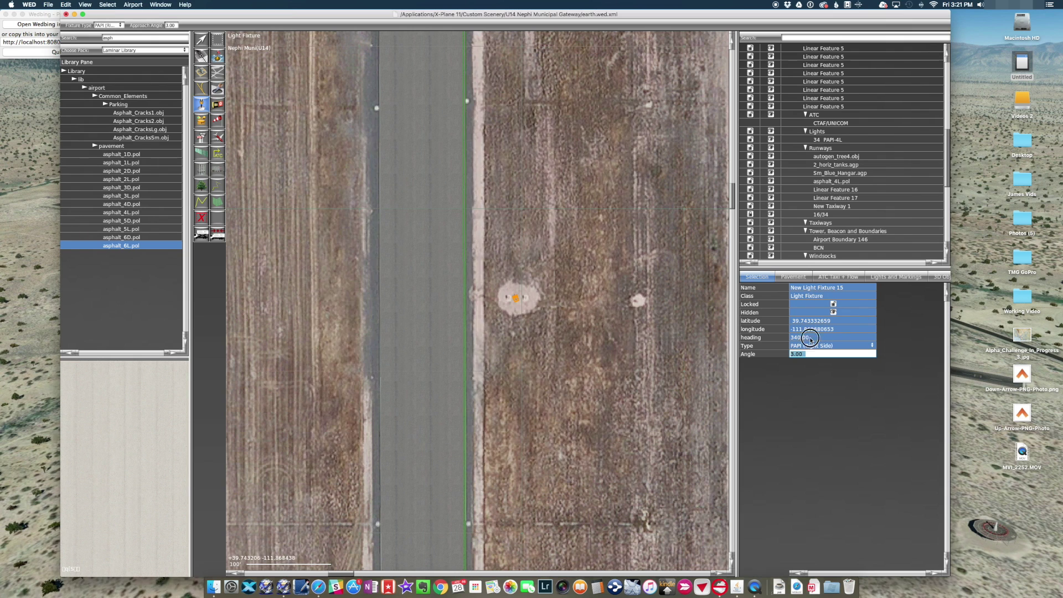
left_click(798, 336)
left_click_drag(814, 337, 786, 338)
type("35")
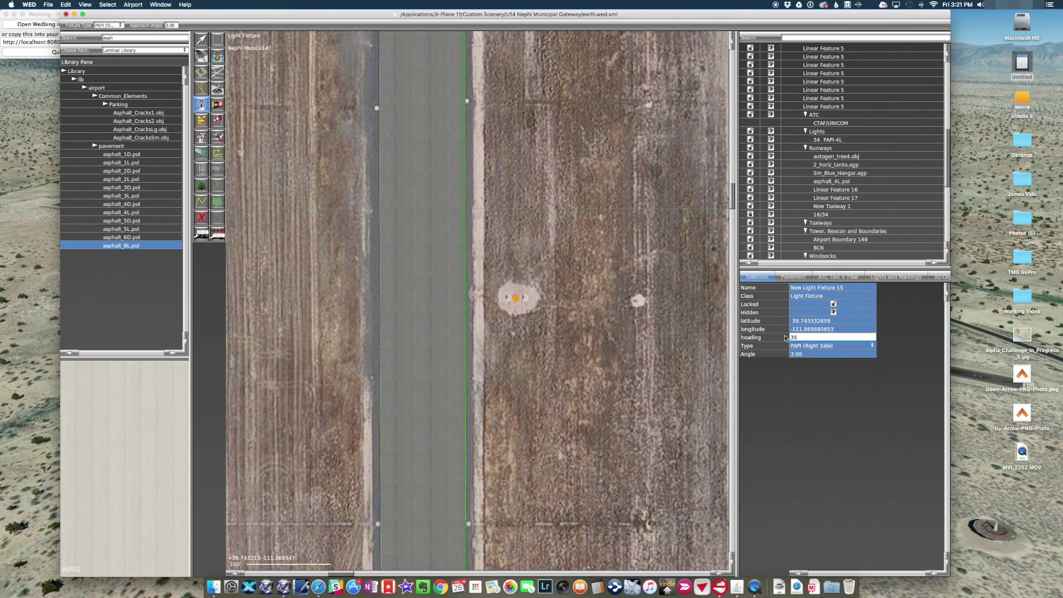
type("9")
key("Tab")
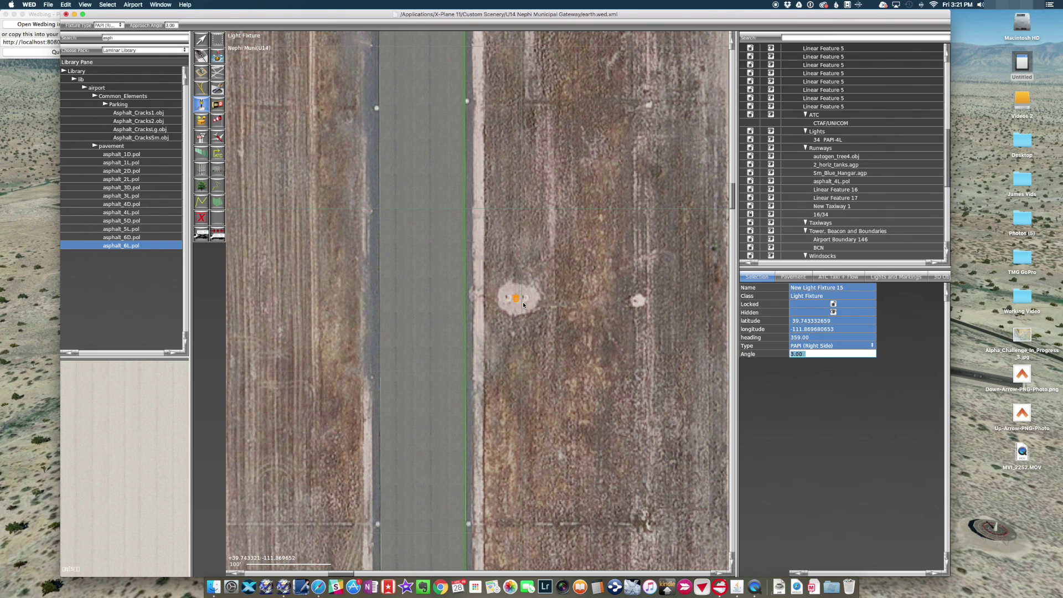
left_click(201, 39)
left_click_drag(516, 300, 517, 299)
Place a PAPI (Left Side) light fixture on the small pad just west of the runway near its south end.
scroll(516, 355, "down", 5)
right_click_drag(538, 471, 554, 95)
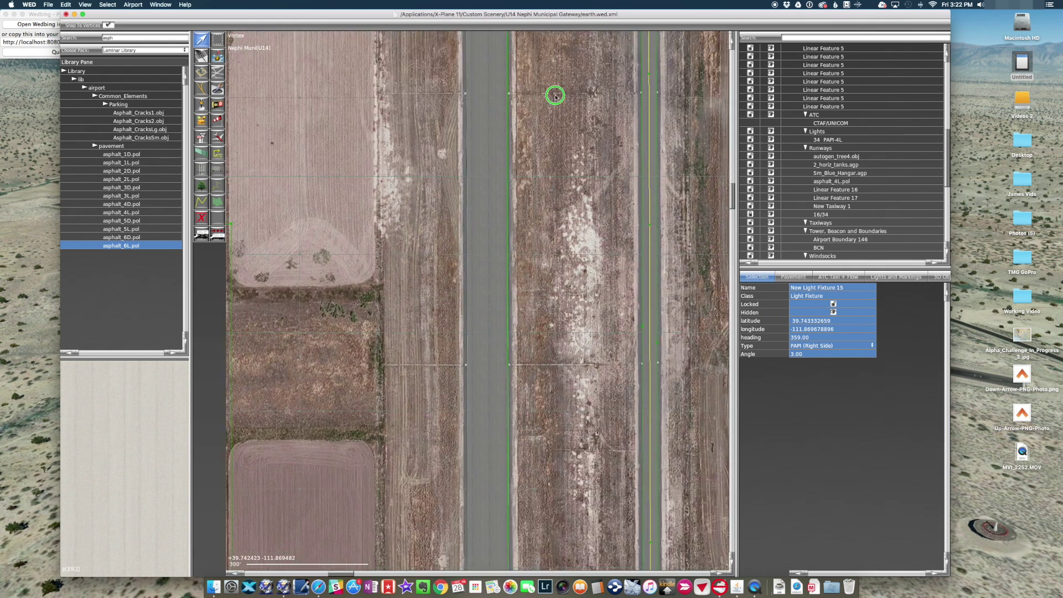
right_click_drag(609, 491, 560, 137)
right_click_drag(536, 465, 543, 68)
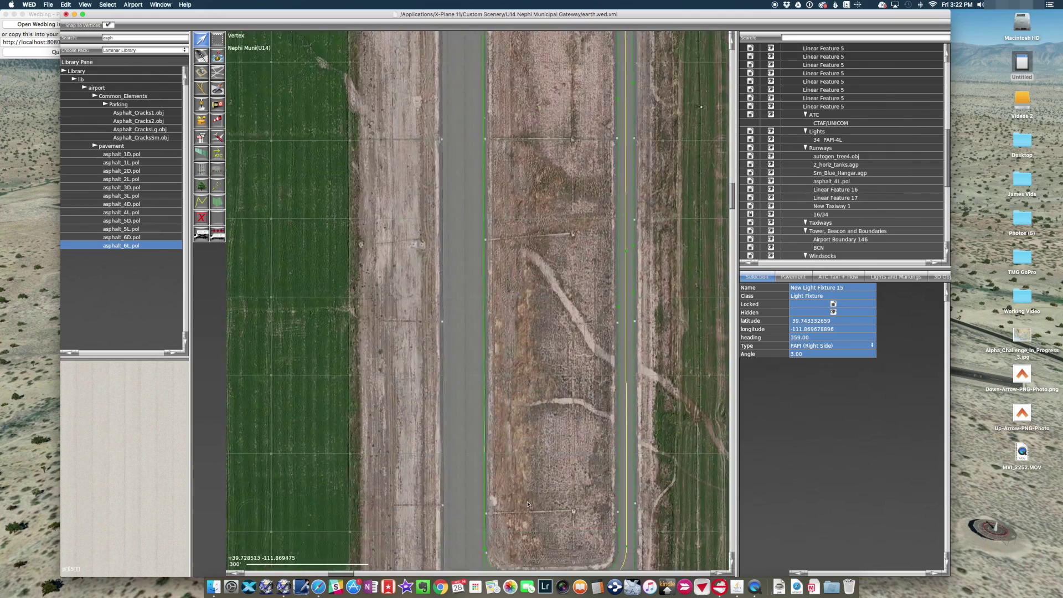
right_click_drag(536, 111, 548, 416)
right_click_drag(552, 51, 554, 404)
right_click_drag(579, 165, 575, 224)
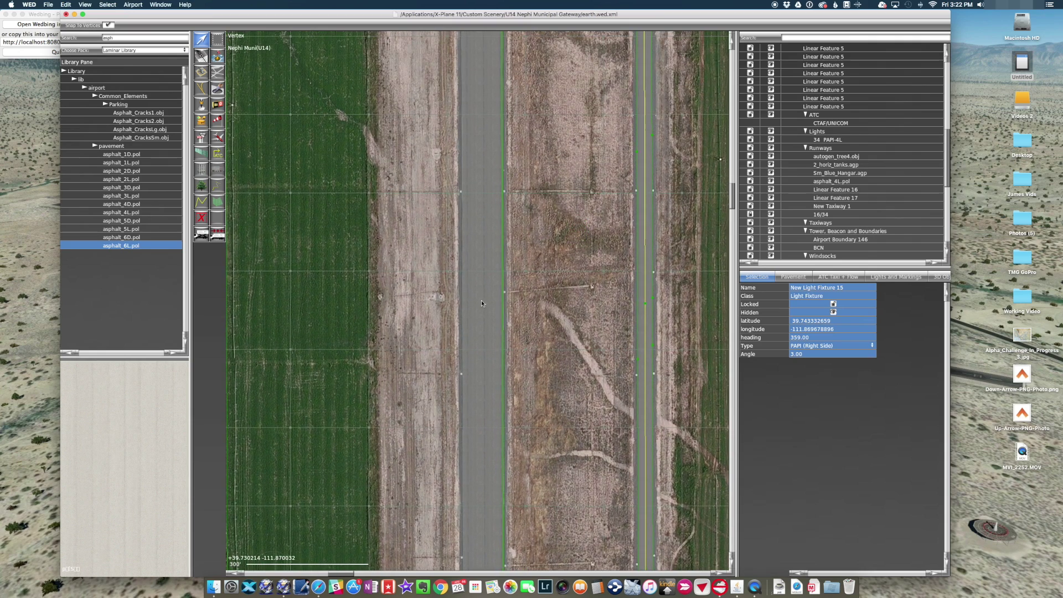
scroll(447, 296, "up", 3)
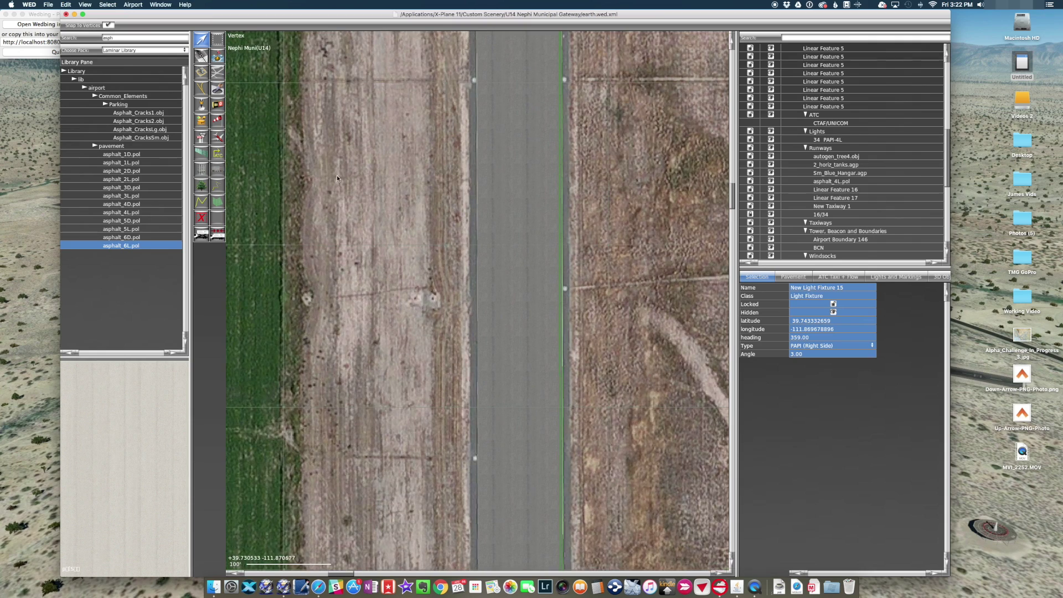
left_click(202, 105)
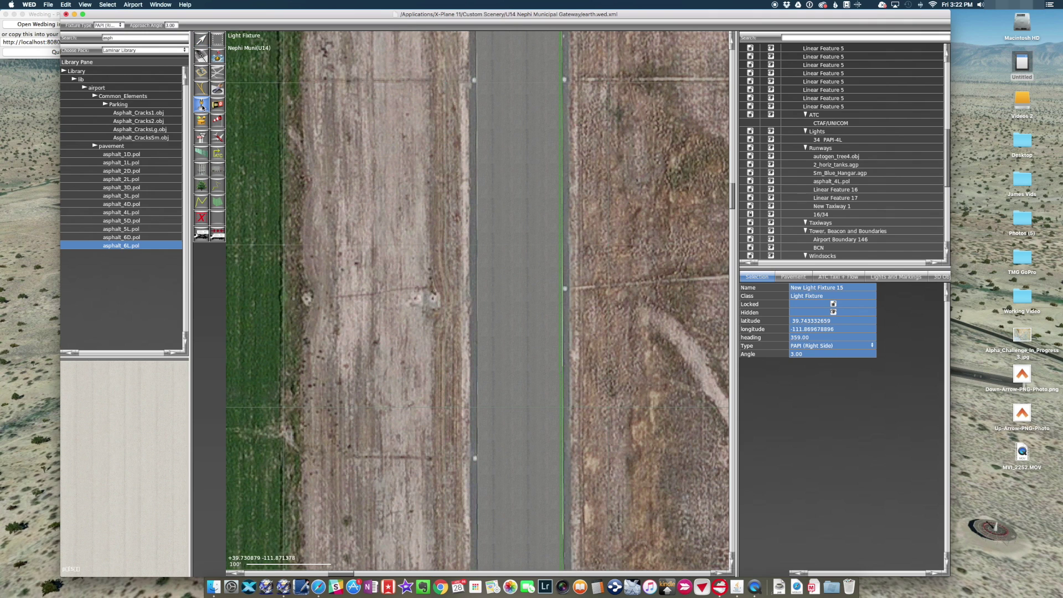
left_click(114, 25)
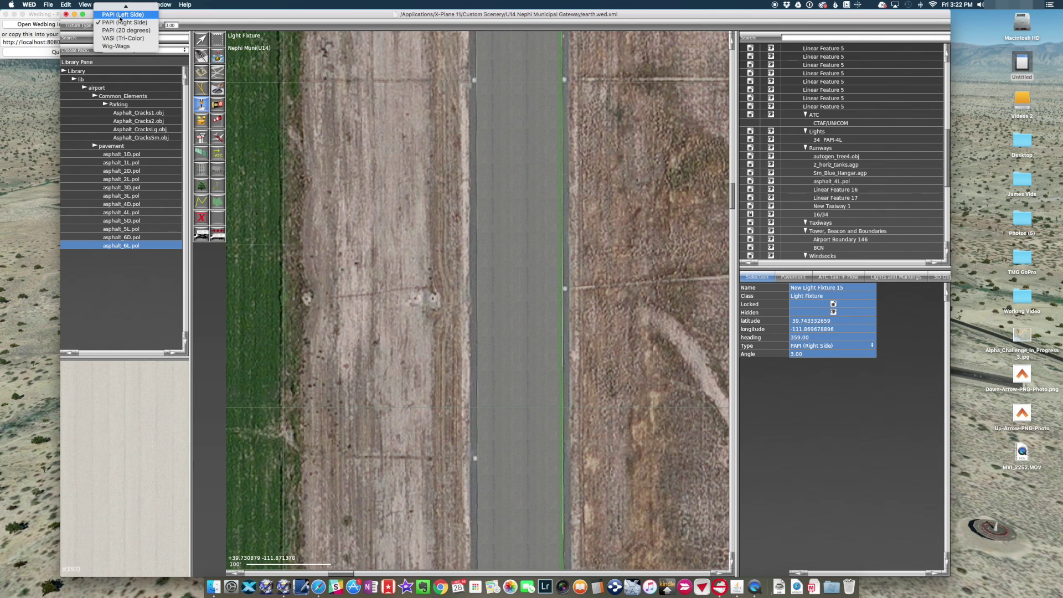
left_click(119, 17)
left_click(424, 299)
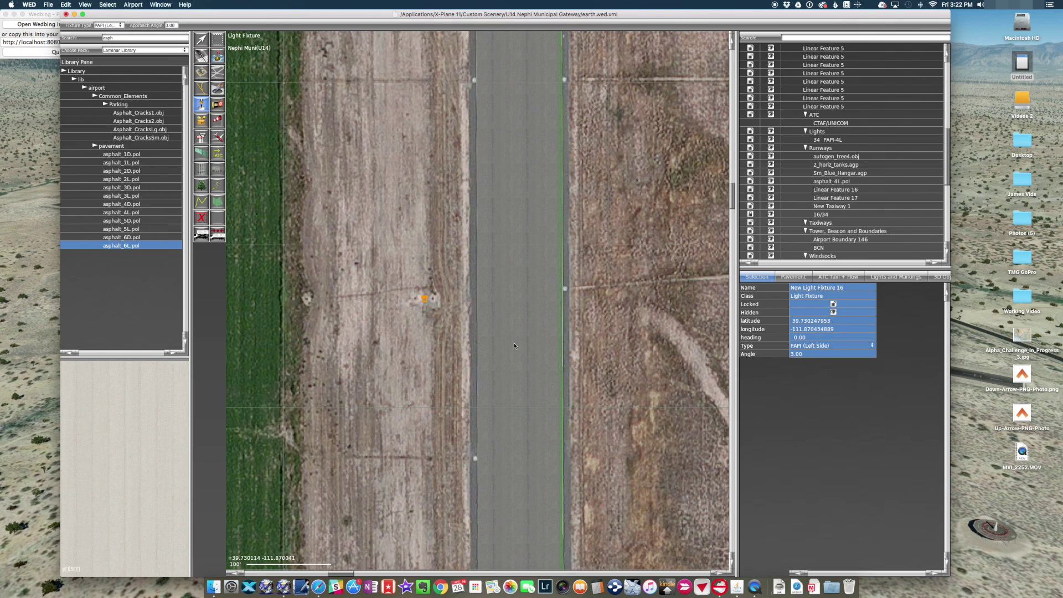
Check the true runway headings on the AirNav page in Safari, and set the southern PAPI's heading to 179 in WED.
left_click(319, 586)
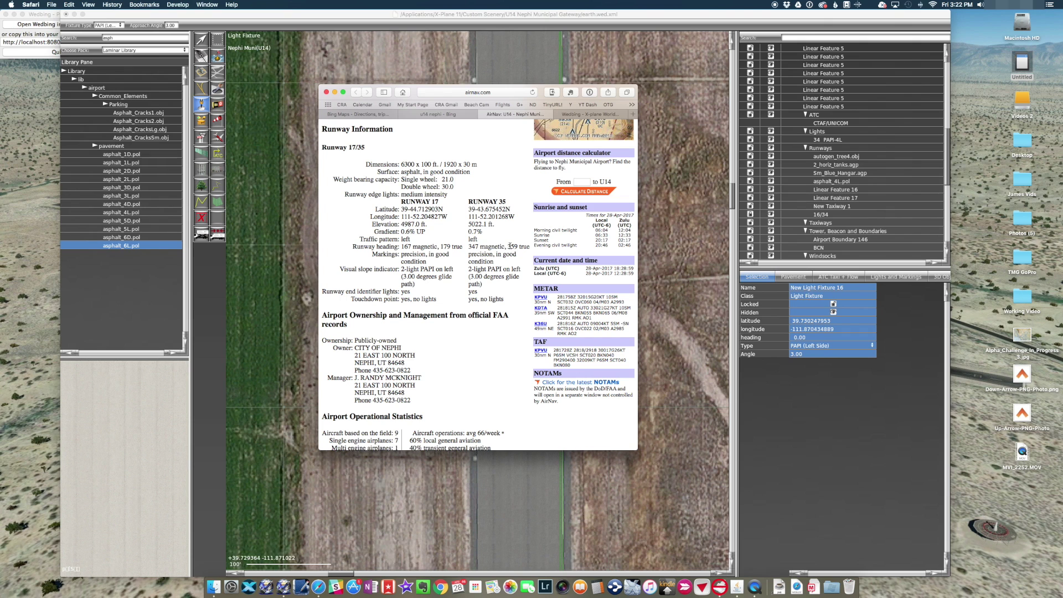
left_click(803, 340)
left_click(814, 338)
type("17")
key("Tab")
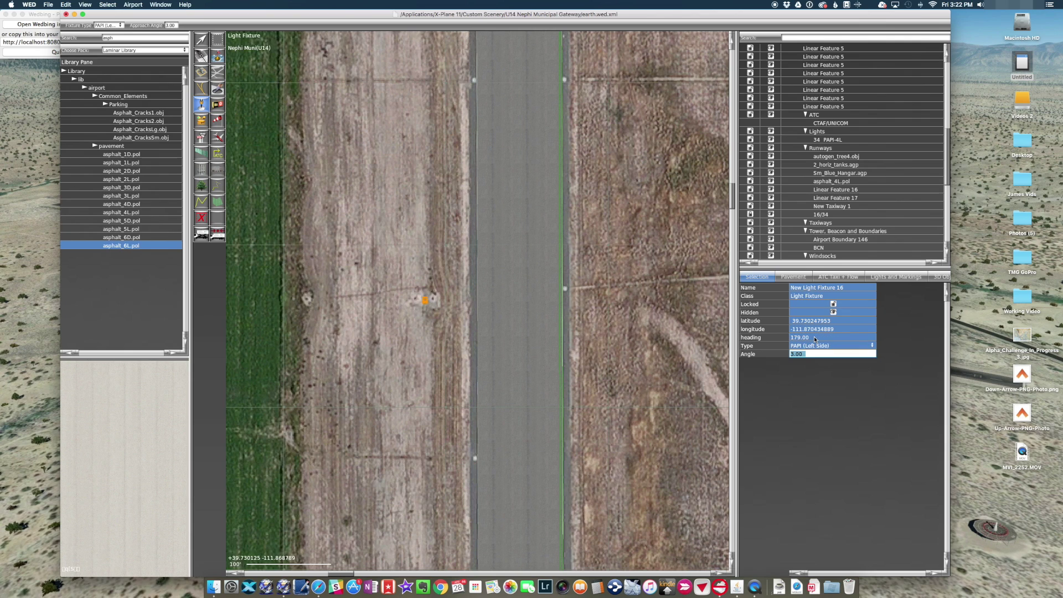
Place a PAPI (Left Side) light fixture on the pad just east of the runway near its north end.
scroll(604, 448, "down", 5)
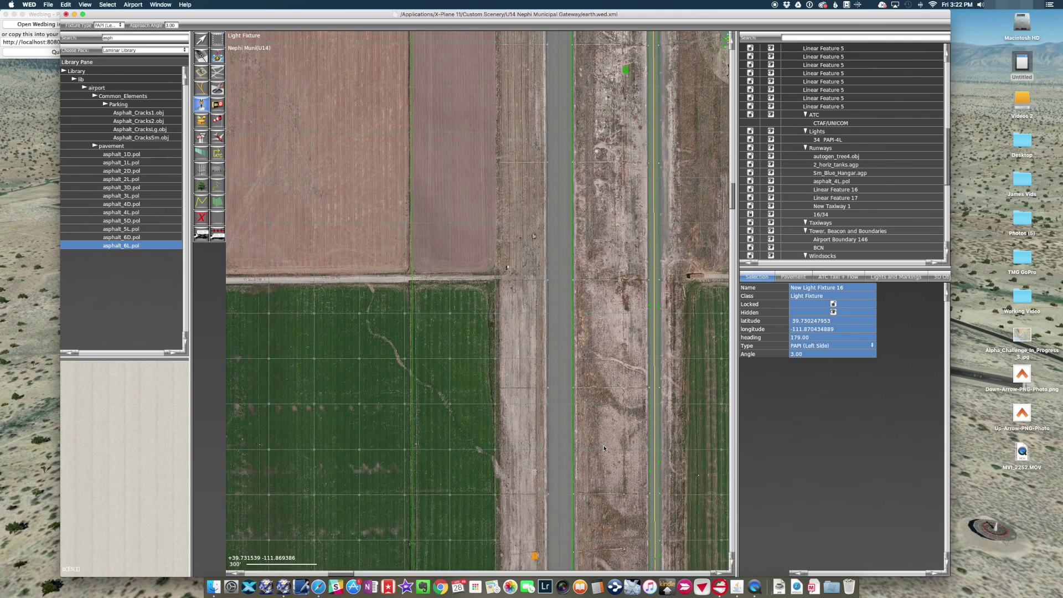
right_click_drag(546, 83, 573, 476)
right_click_drag(546, 188, 549, 481)
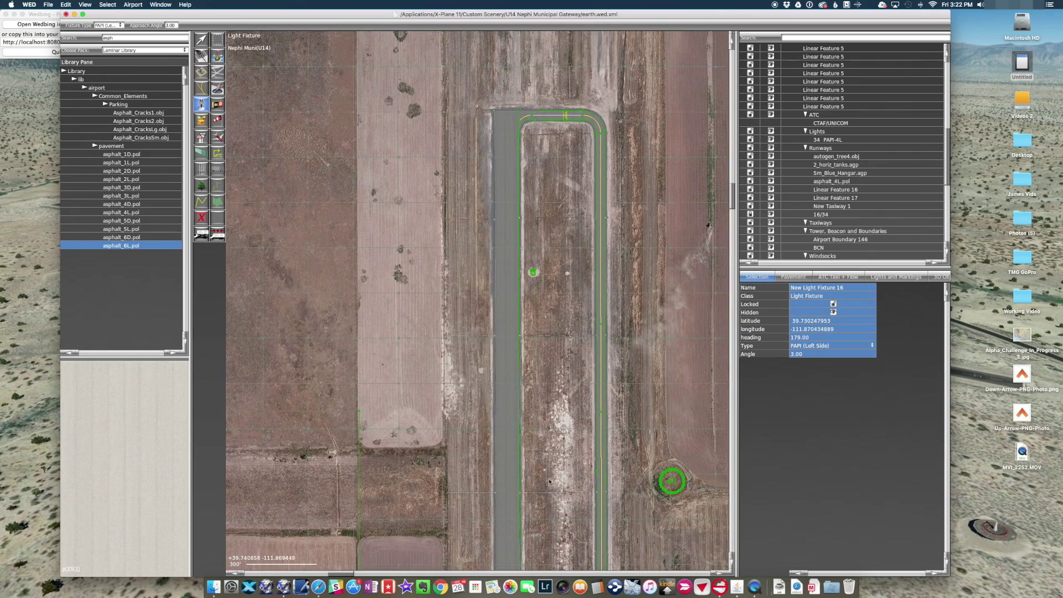
left_click(533, 274)
Look over the light fixtures along the runway and the structures around the apron and taxiway junction.
scroll(538, 299, "down", 3)
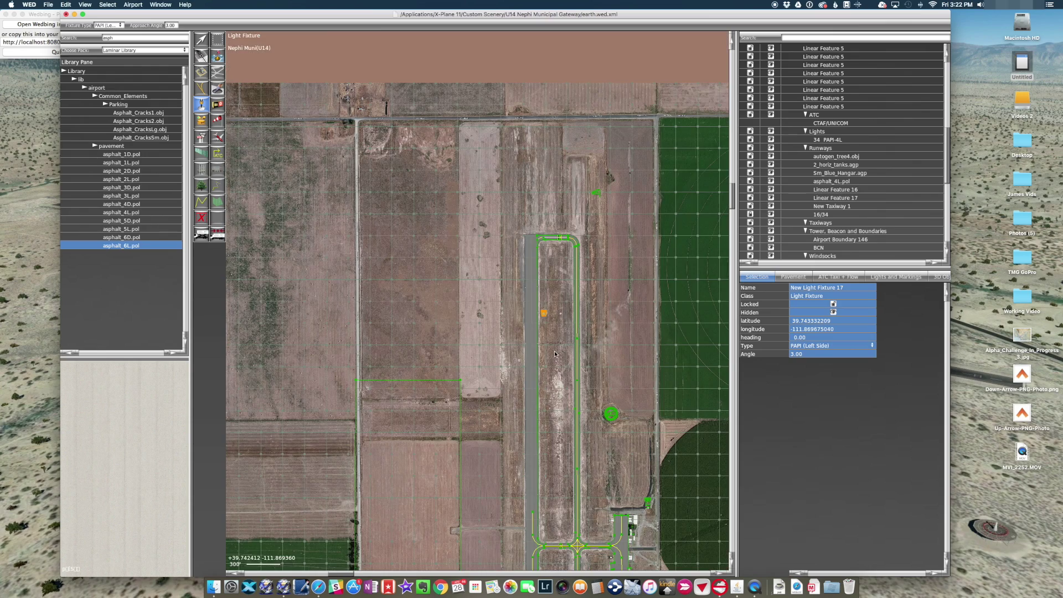
right_click_drag(558, 401, 533, 286)
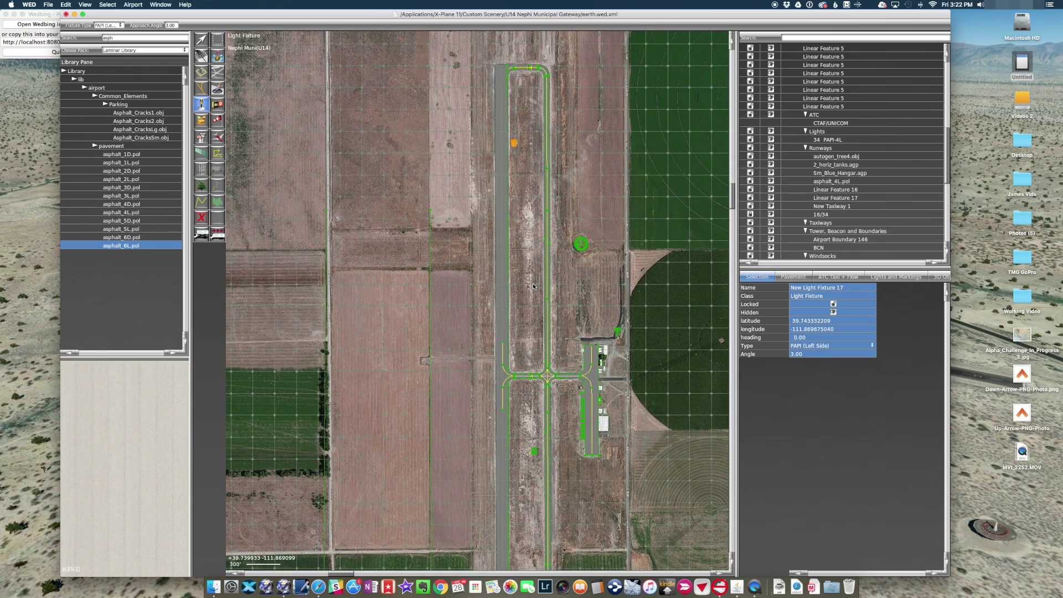
right_click_drag(528, 444, 522, 202)
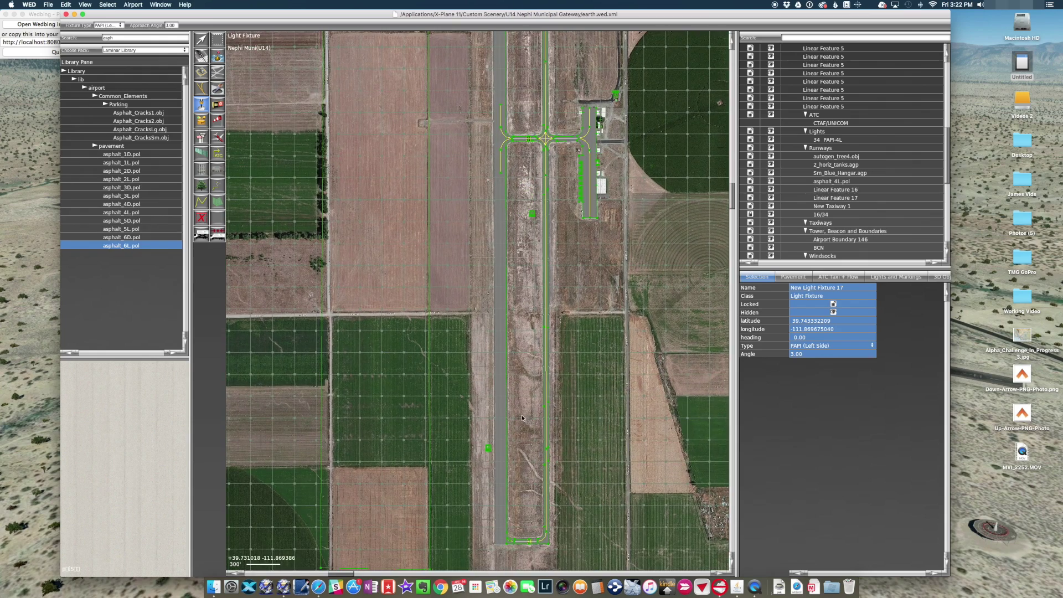
right_click_drag(582, 279, 559, 443)
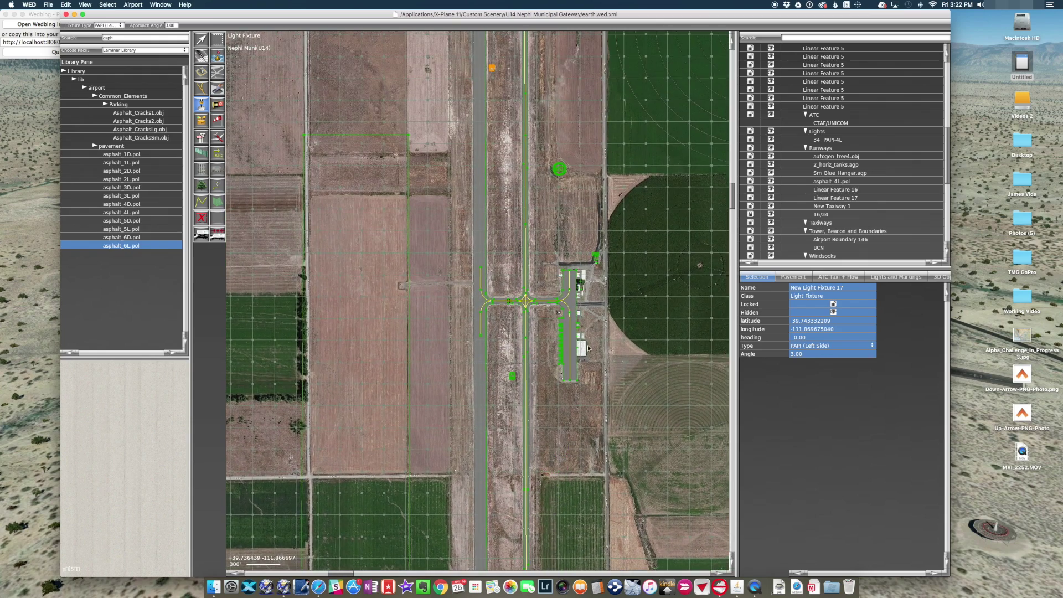
scroll(592, 298, "up", 5)
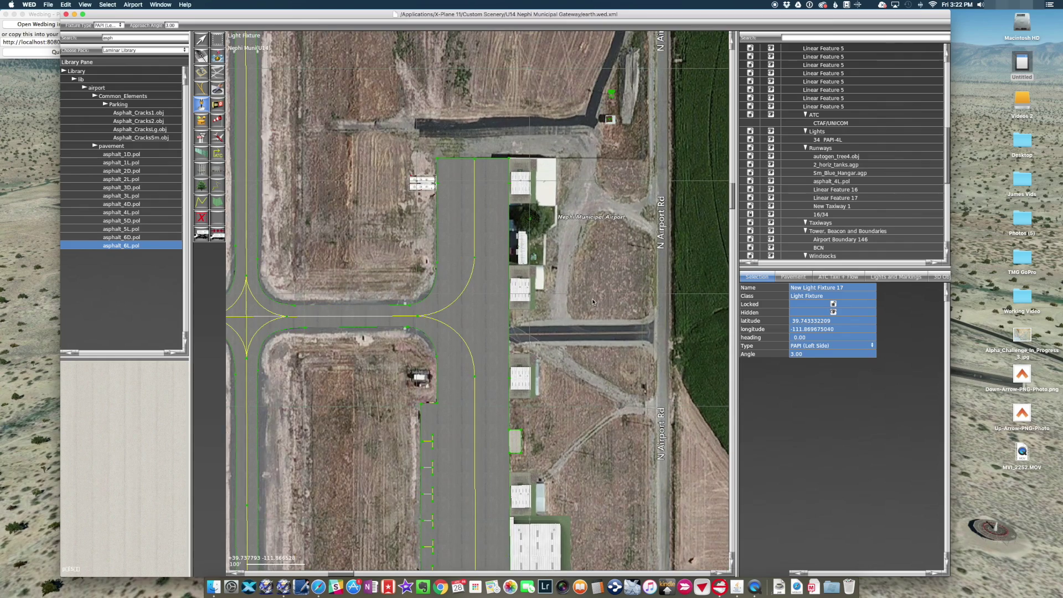
scroll(593, 302, "down", 1)
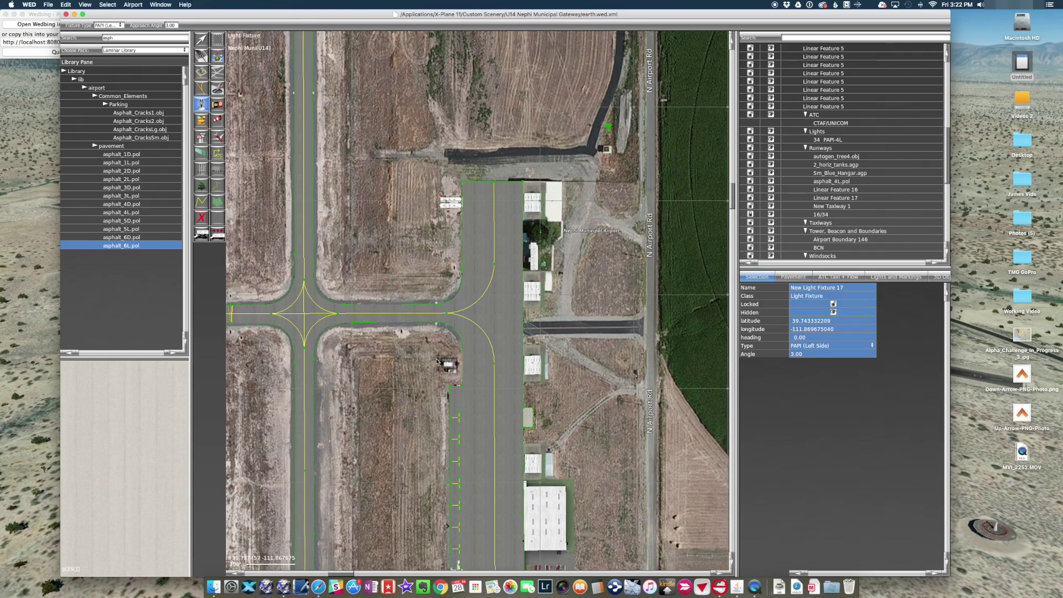
scroll(437, 361, "up", 3)
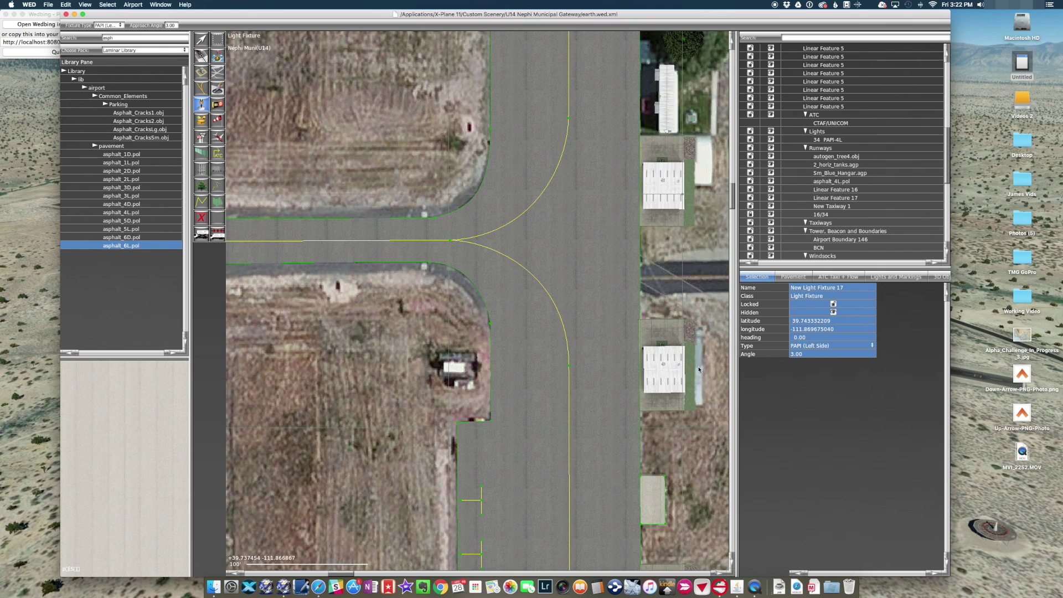
Switch to Safari, widen its window and open maps.google.com in place of the Bing search results.
left_click(319, 587)
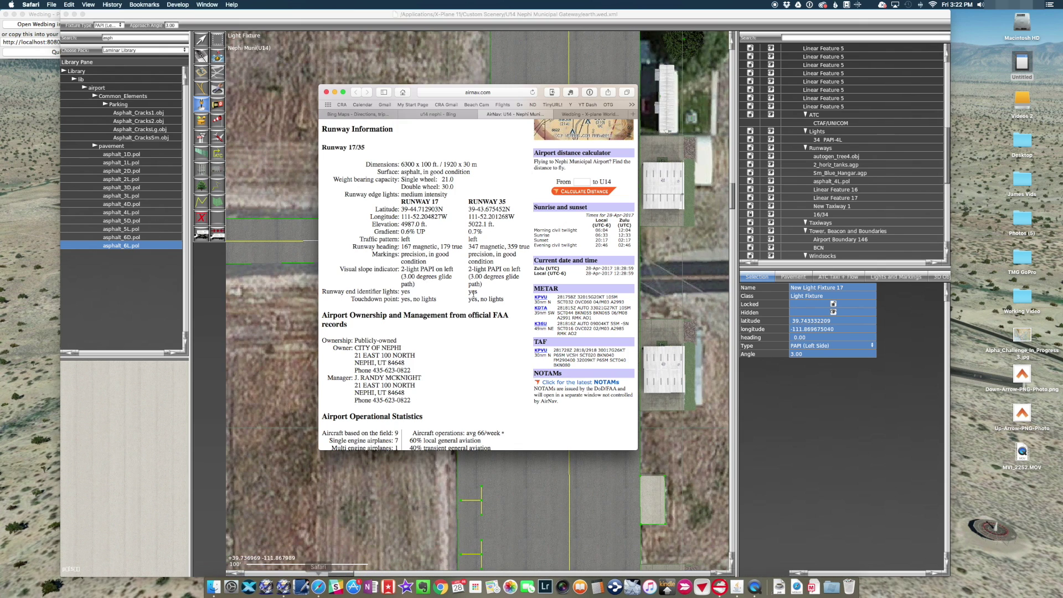
left_click_drag(638, 126, 795, 126)
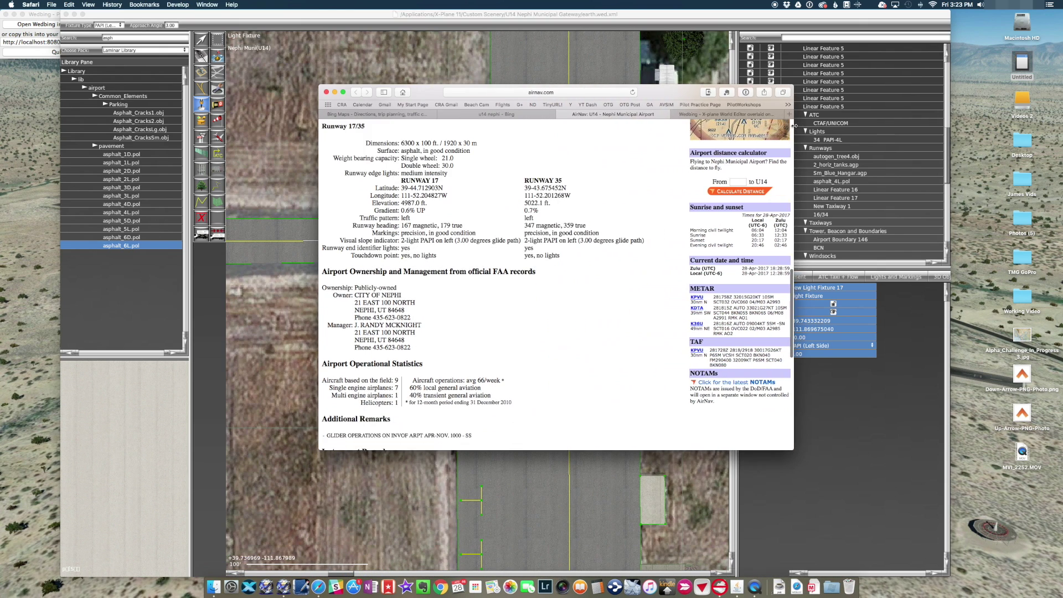
left_click(491, 114)
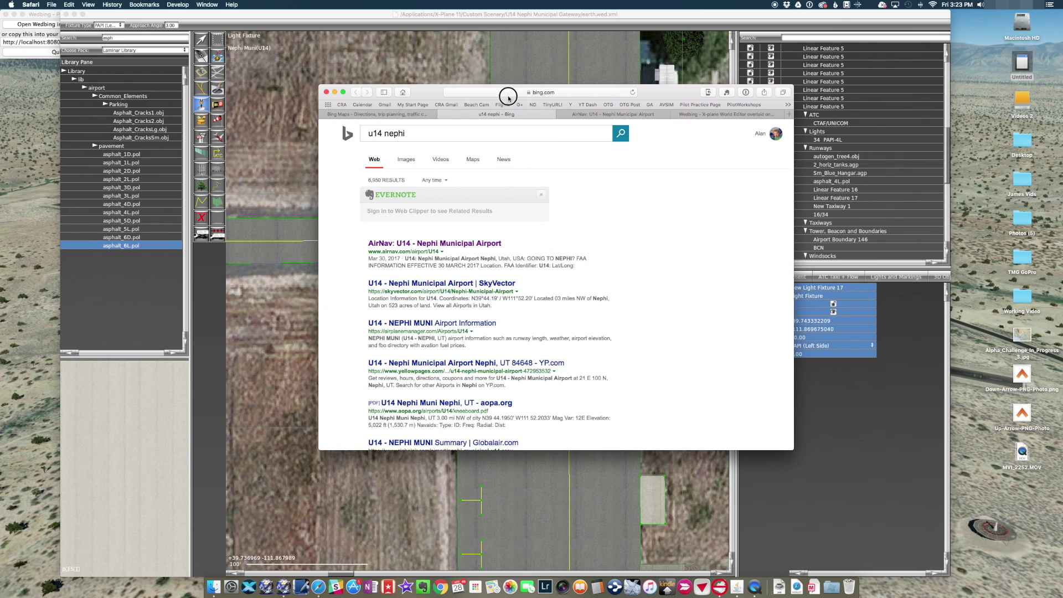
left_click(508, 98)
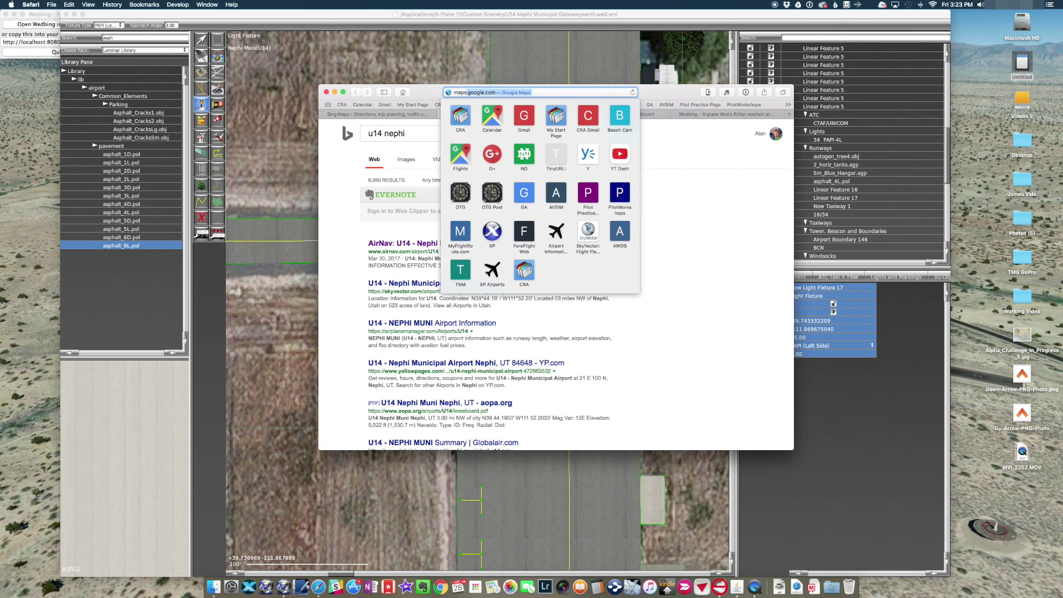
type("maps.google.com")
key("Return")
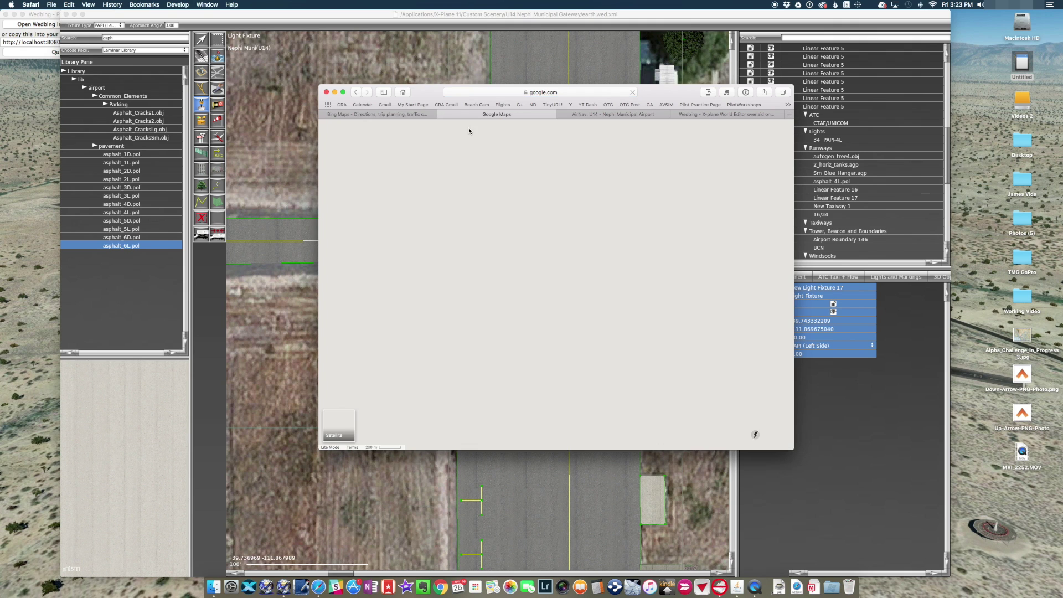
Search Google Maps for "u14 neph" and open Nephi Municipal Airport.
left_click(381, 136)
type("u14")
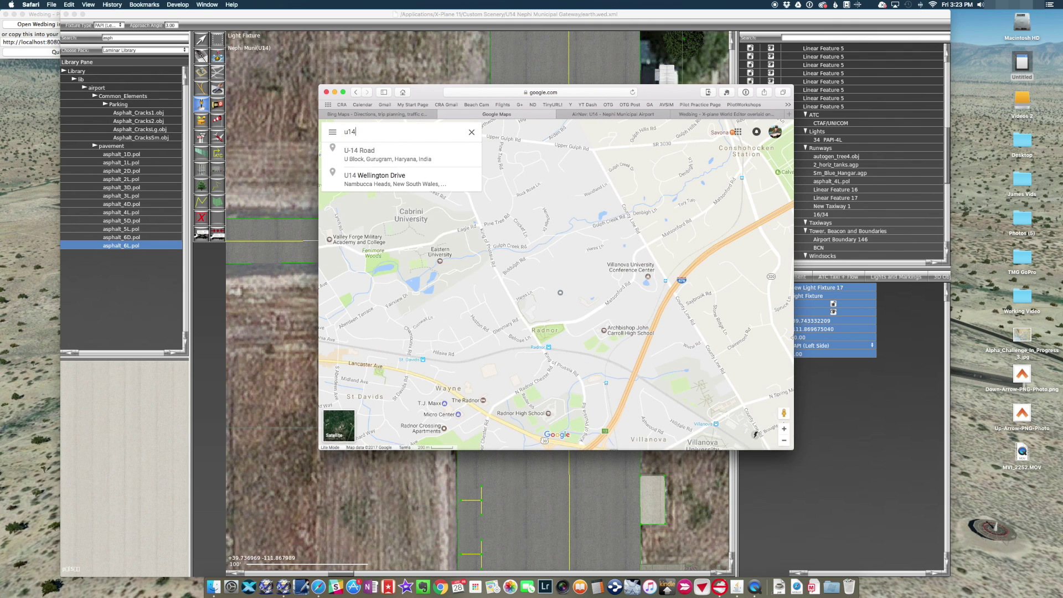
type(" neph")
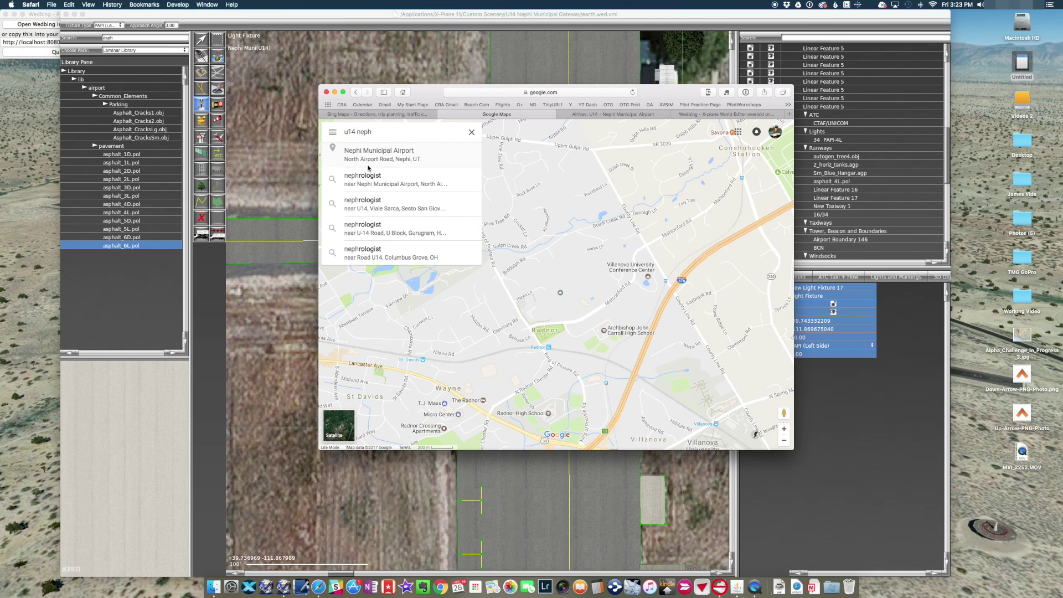
left_click(369, 165)
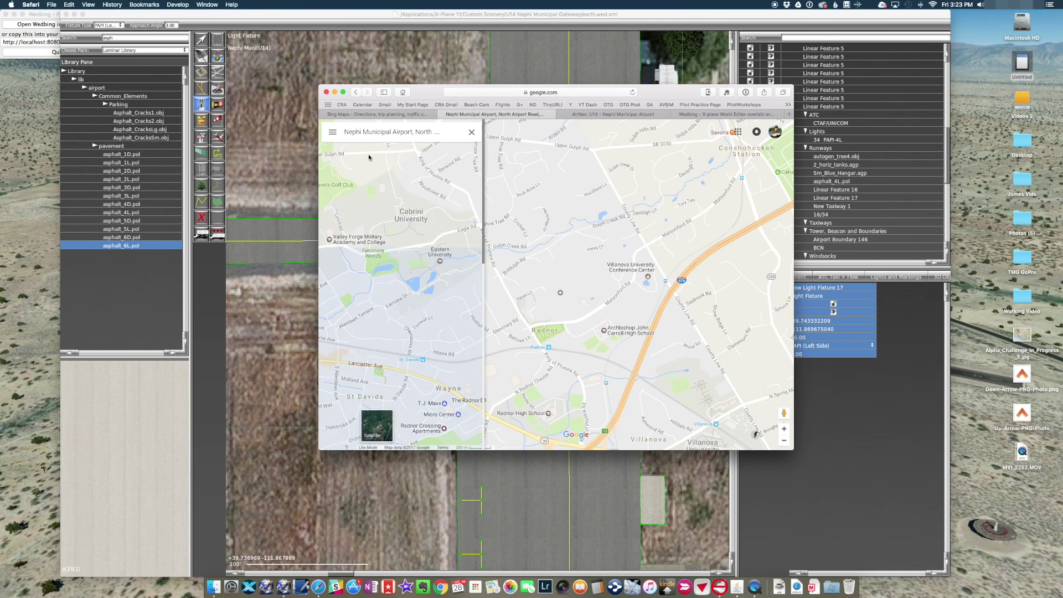
Show the satellite imagery and examine the small structures at the apron's west edge, just south of the connecting taxiway.
left_click(332, 133)
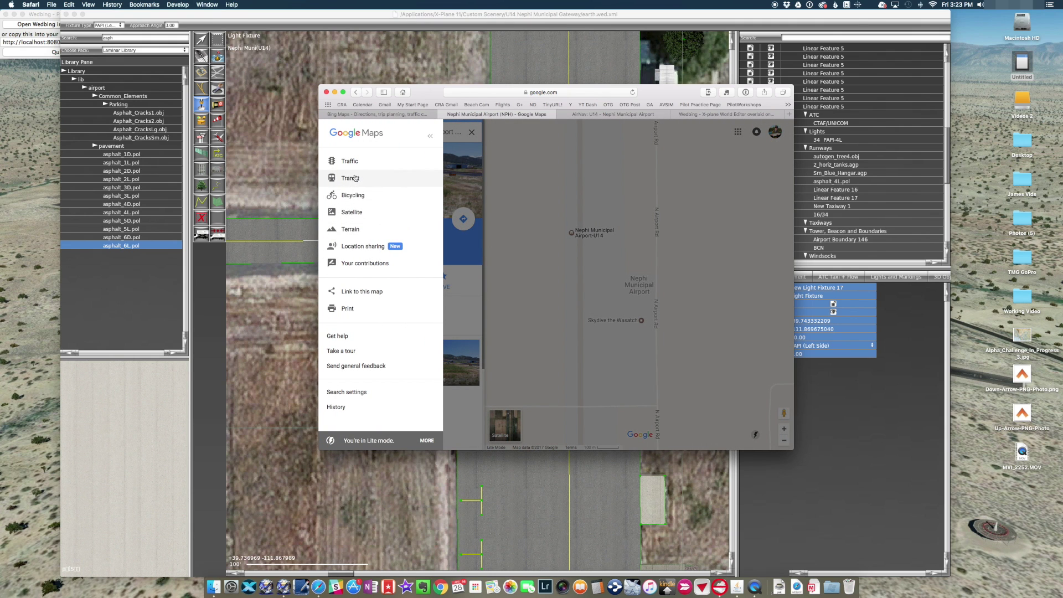
left_click(353, 212)
scroll(642, 311, "up", 6)
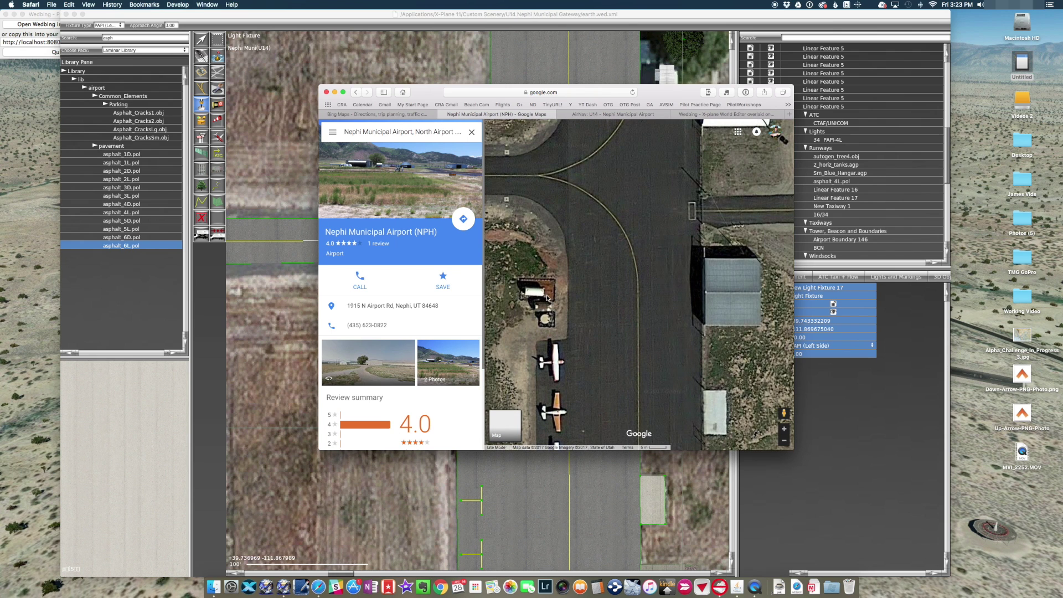
left_click_drag(607, 228, 667, 366)
key("Down")
key("Down")
key("Down")
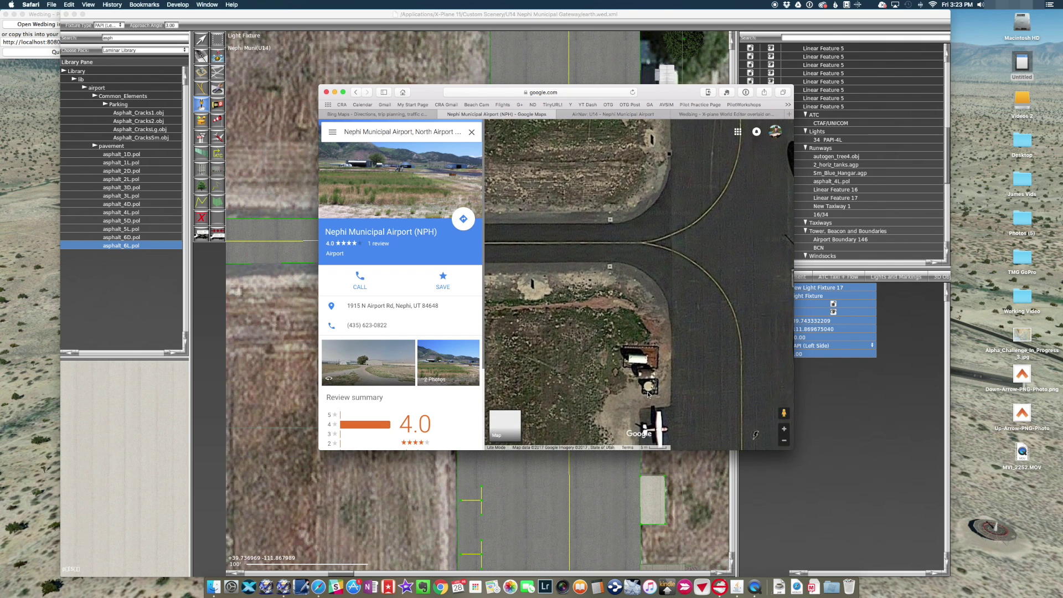
left_click_drag(675, 390, 681, 359)
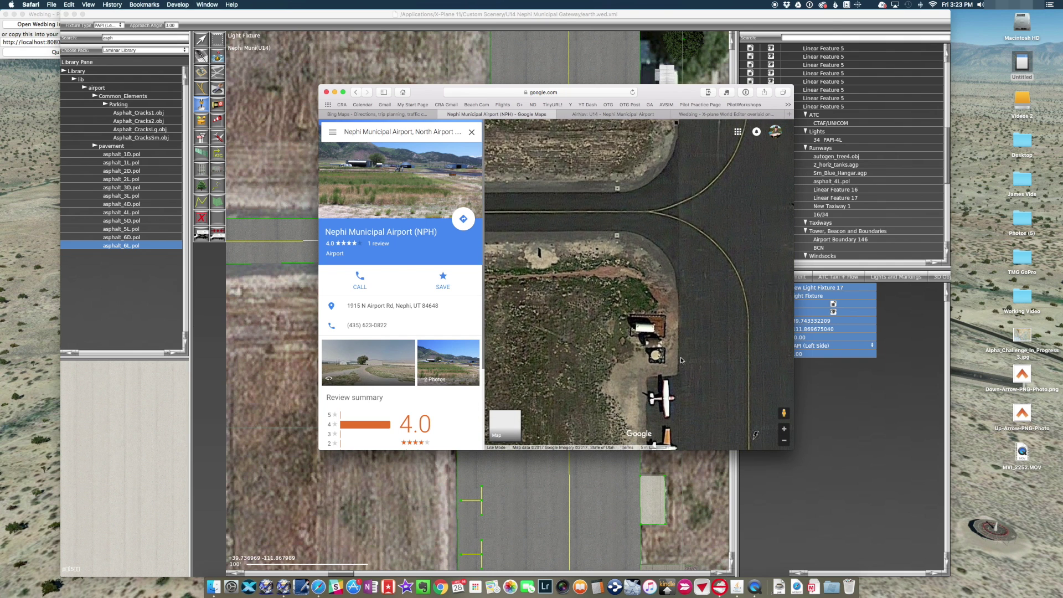
Switch back to WED, search the library for "fuel", preview the tanks and stations, and choose Small_Fuel_Station.obj.
left_click(277, 68)
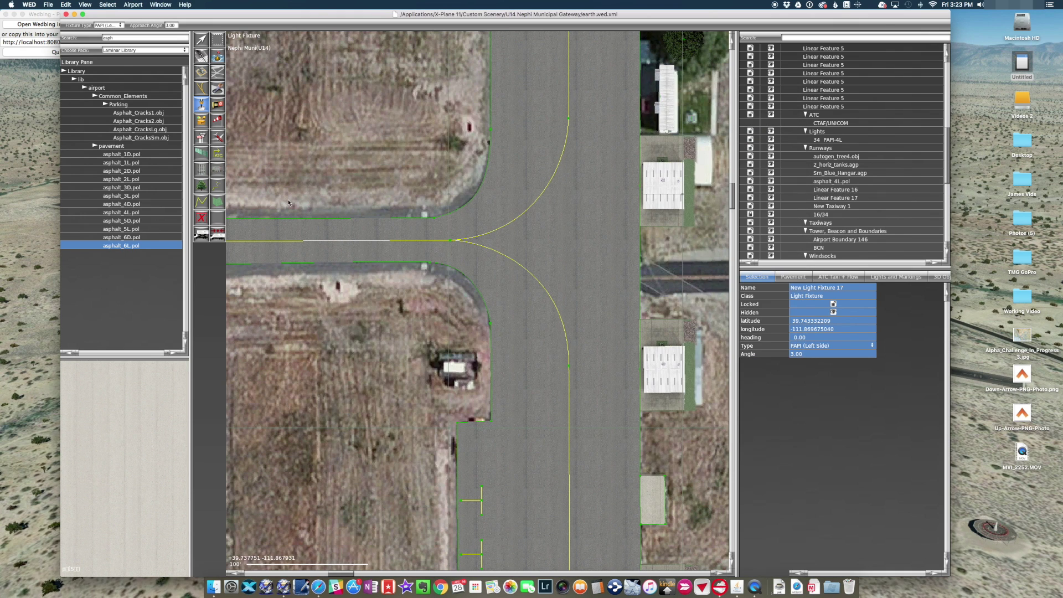
double_click(118, 40)
type("fuel")
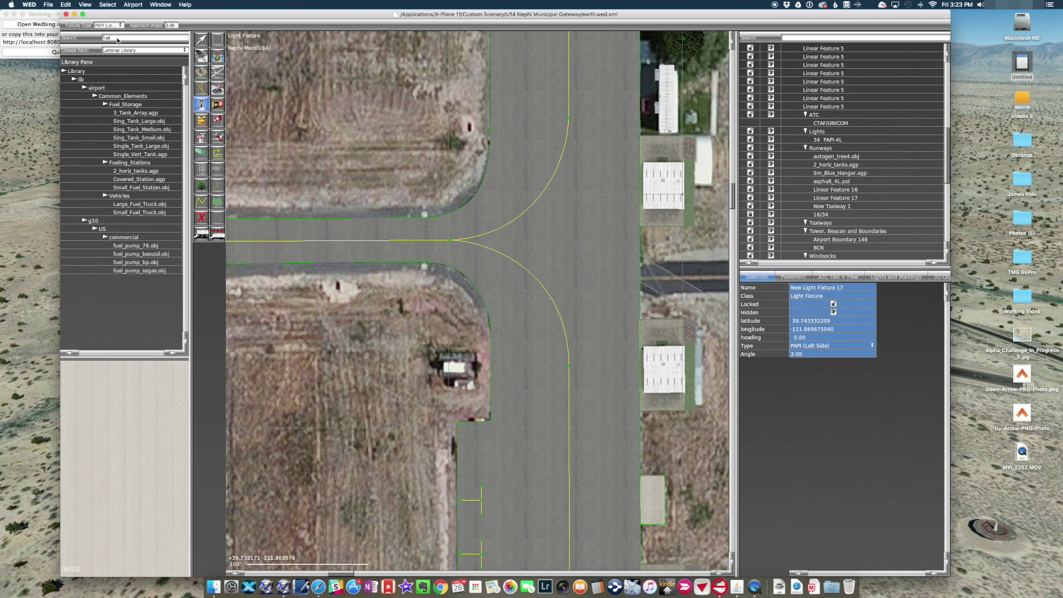
left_click(134, 138)
key("Up")
key("Up")
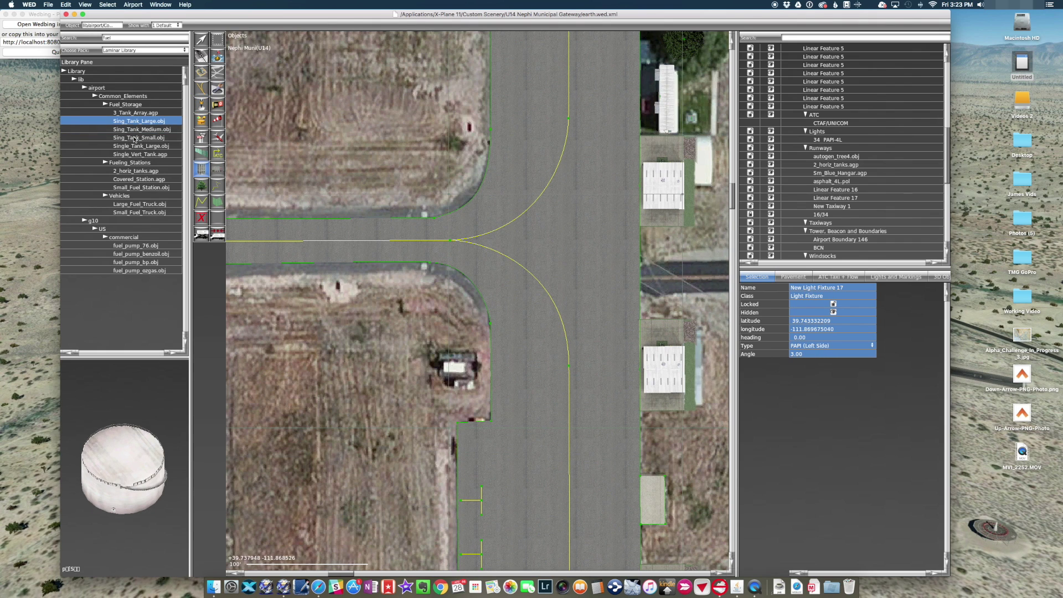
key("Down")
key("Down")
key("Down")
key("Down")
key("Down")
key("Down")
key("Down")
key("Down")
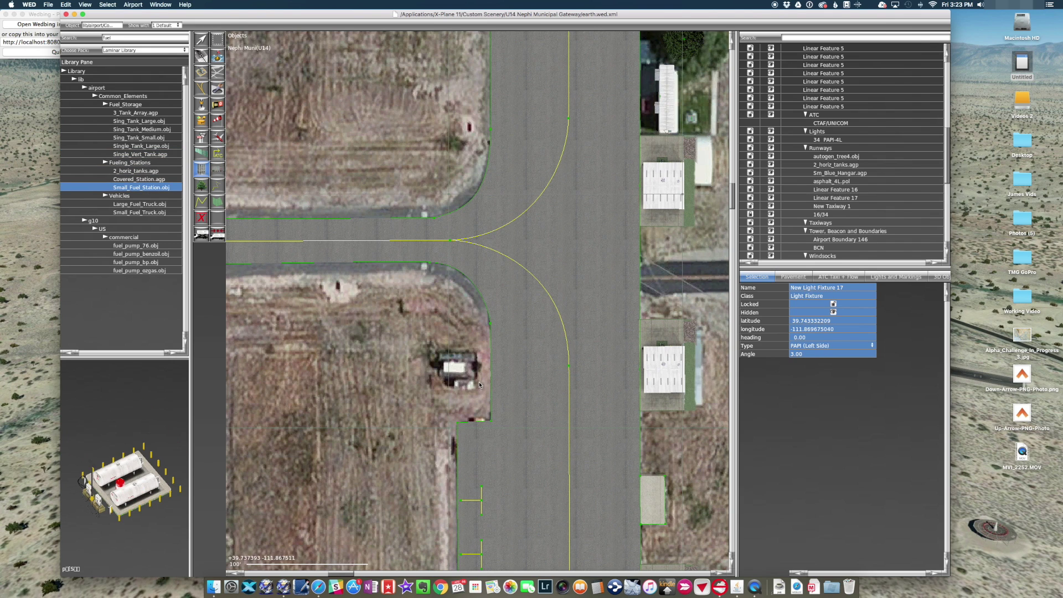
Place the small fuel station over the structures at the apron's west edge, rotate it to heading -90 and shift it slightly east.
left_click(464, 371)
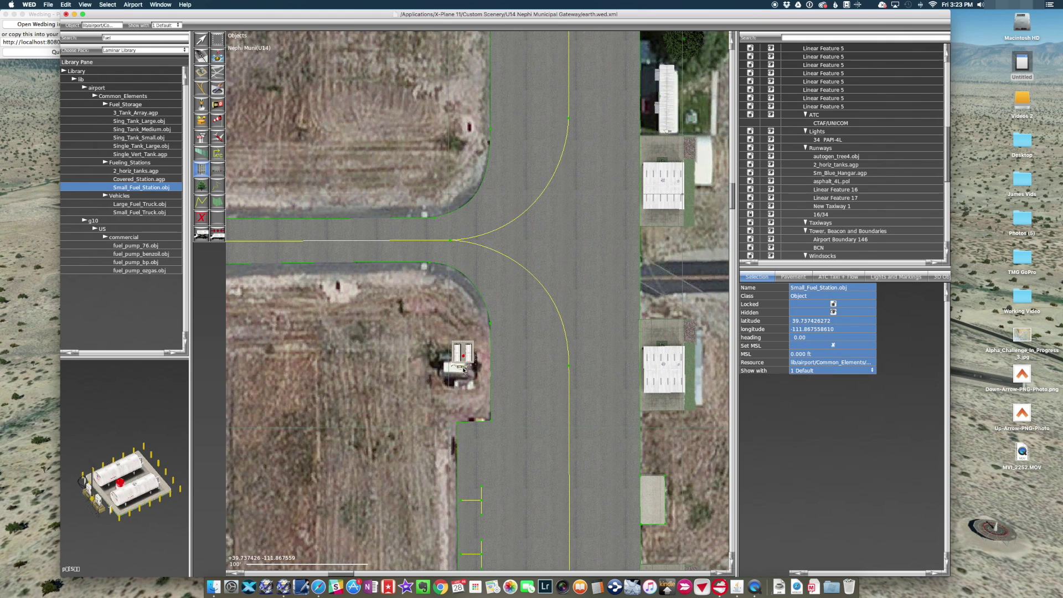
key("v")
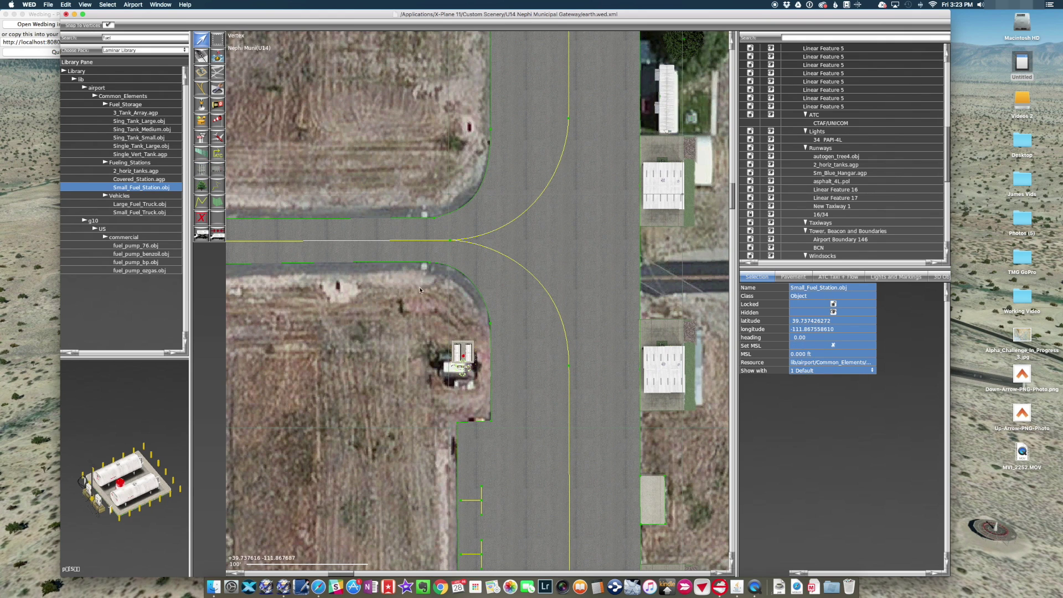
left_click_drag(464, 373, 463, 218)
left_click_drag(464, 368, 479, 366)
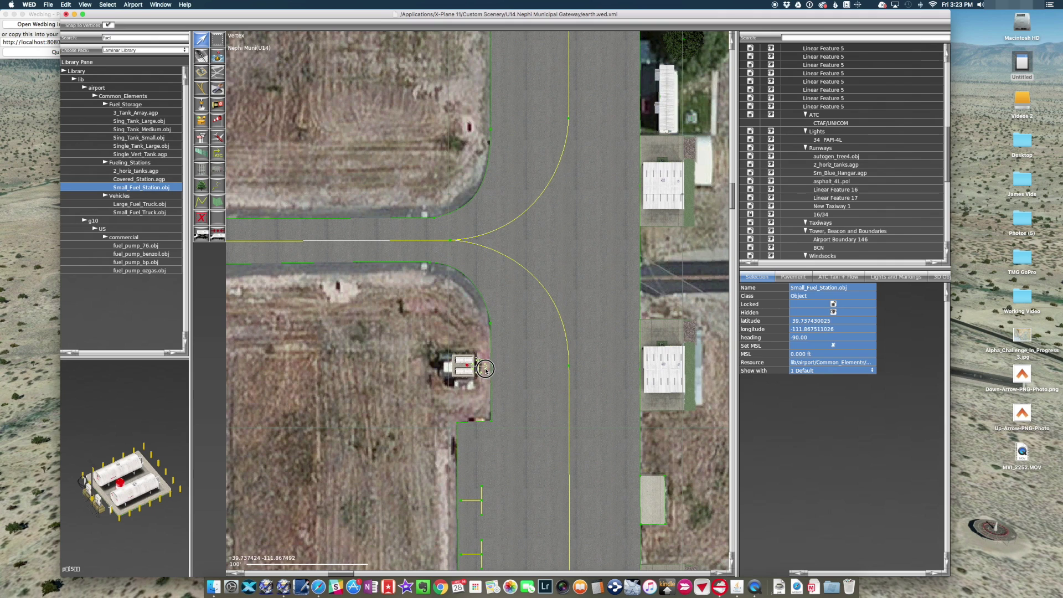
left_click_drag(486, 370, 520, 370)
Switch to Safari and examine the hangars and small building along the apron's east side in the satellite imagery.
left_click(318, 587)
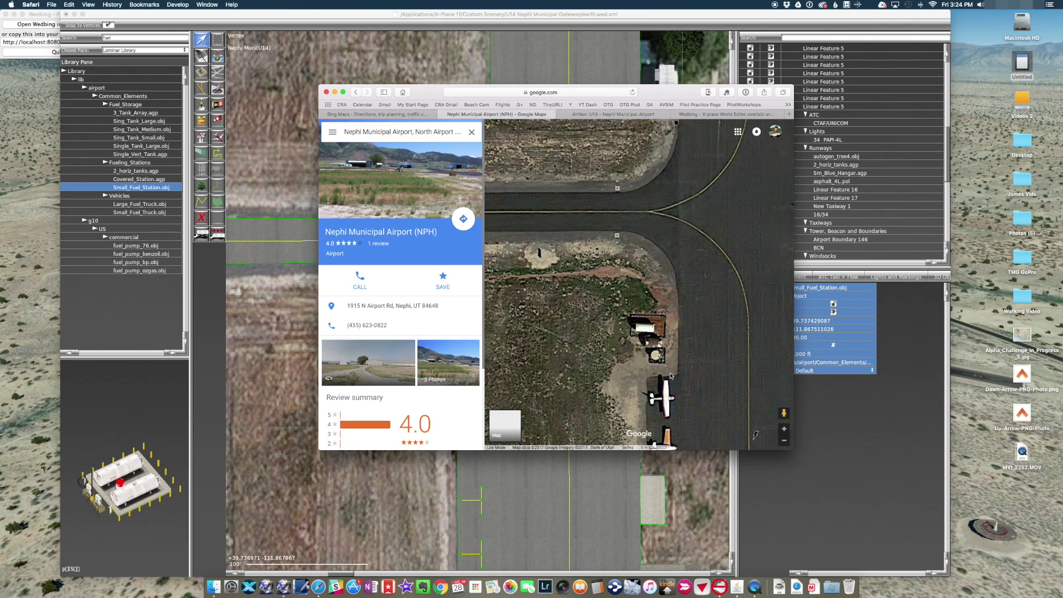
scroll(669, 373, "down", 3)
right_click(687, 393)
scroll(702, 373, "up", 6)
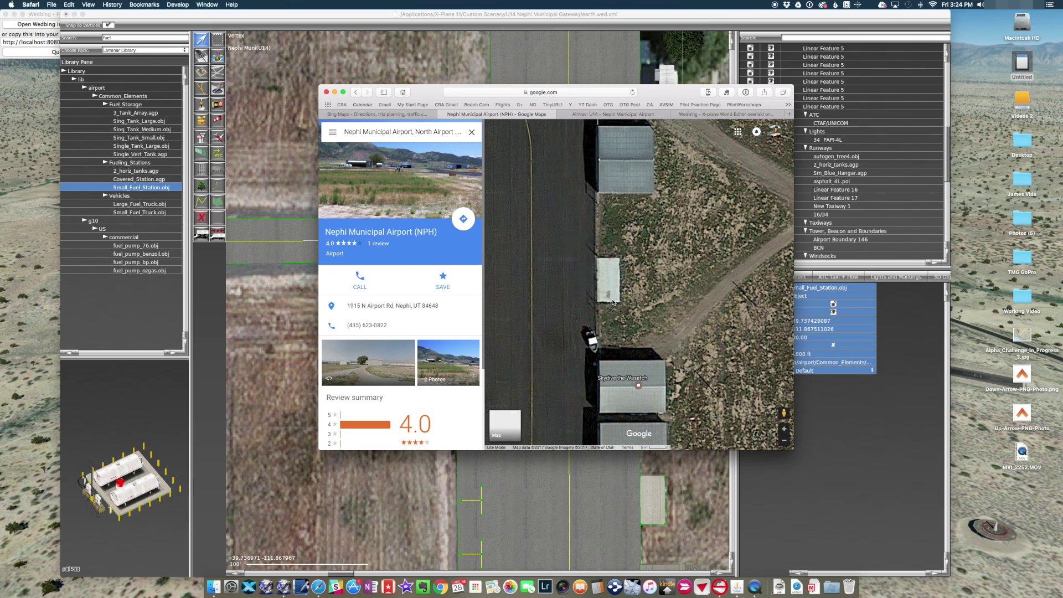
scroll(608, 288, "down", 3)
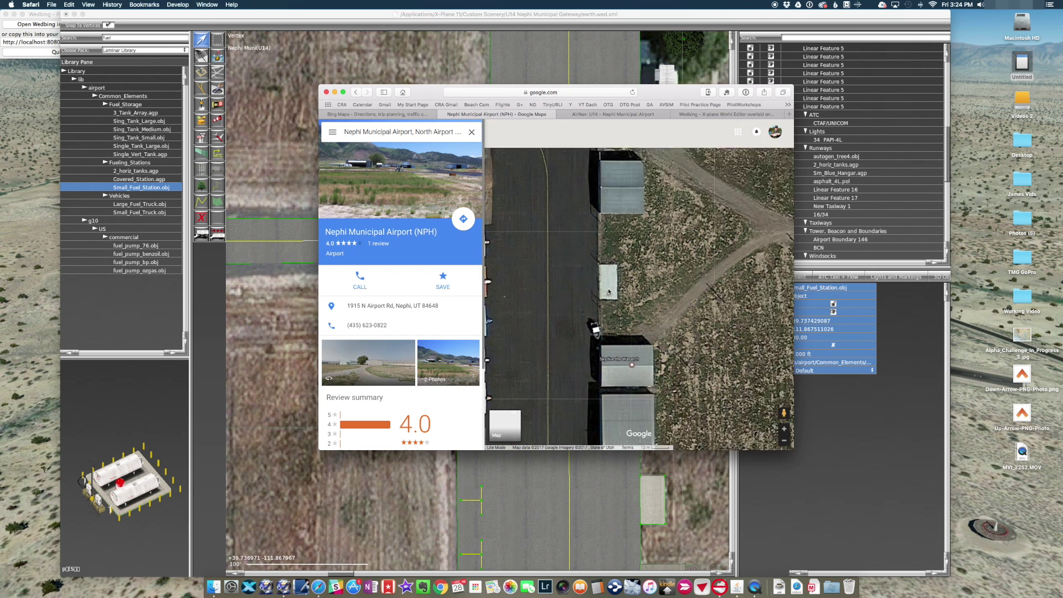
scroll(608, 288, "up", 3)
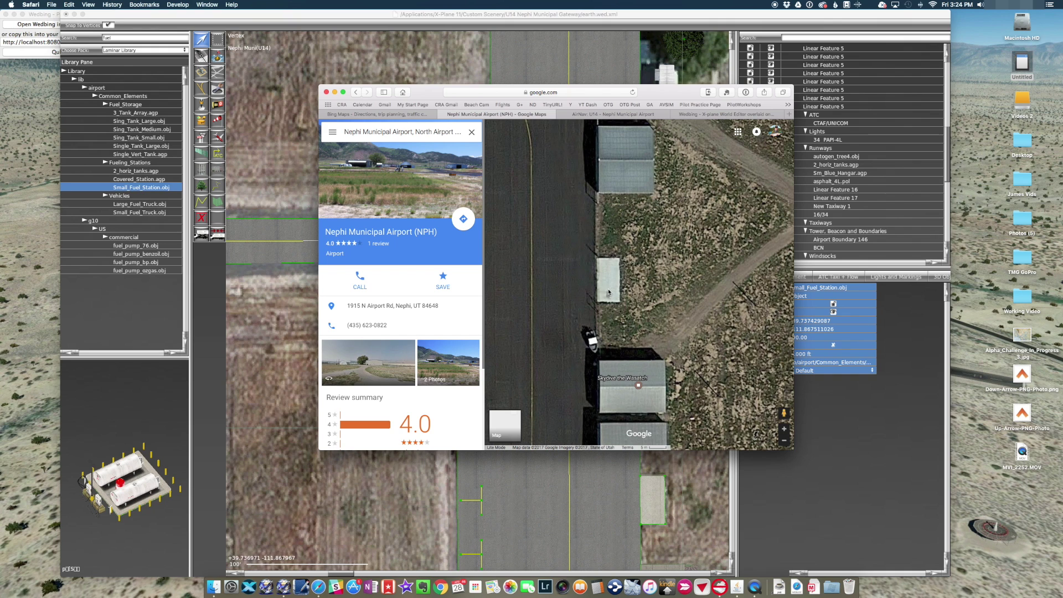
left_click_drag(597, 206, 636, 249)
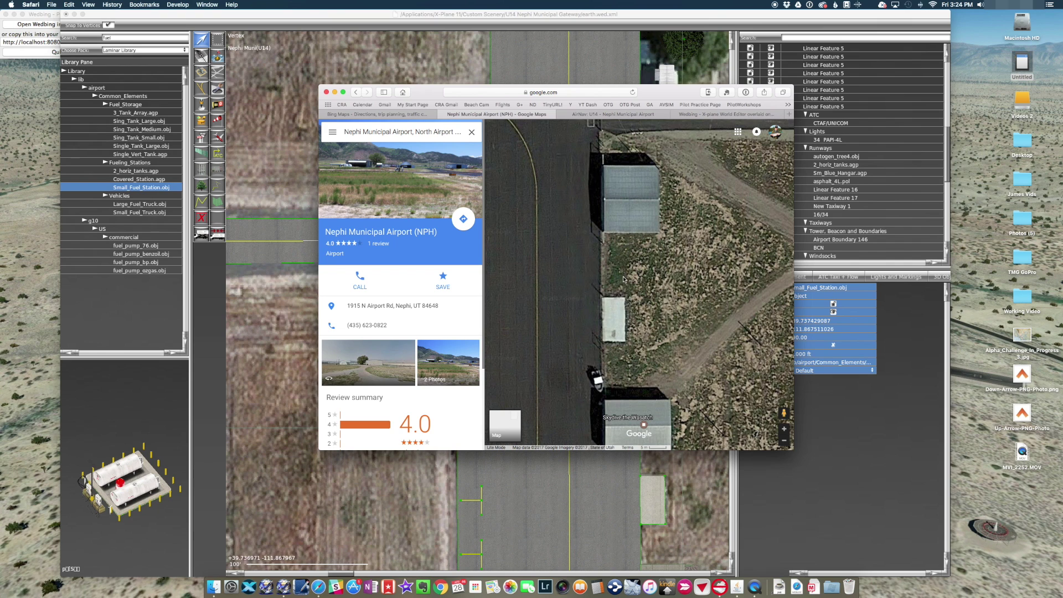
Follow the satellite imagery north along the apron's east side and examine the buildings and small structures near its north end.
scroll(648, 255, "up", 5)
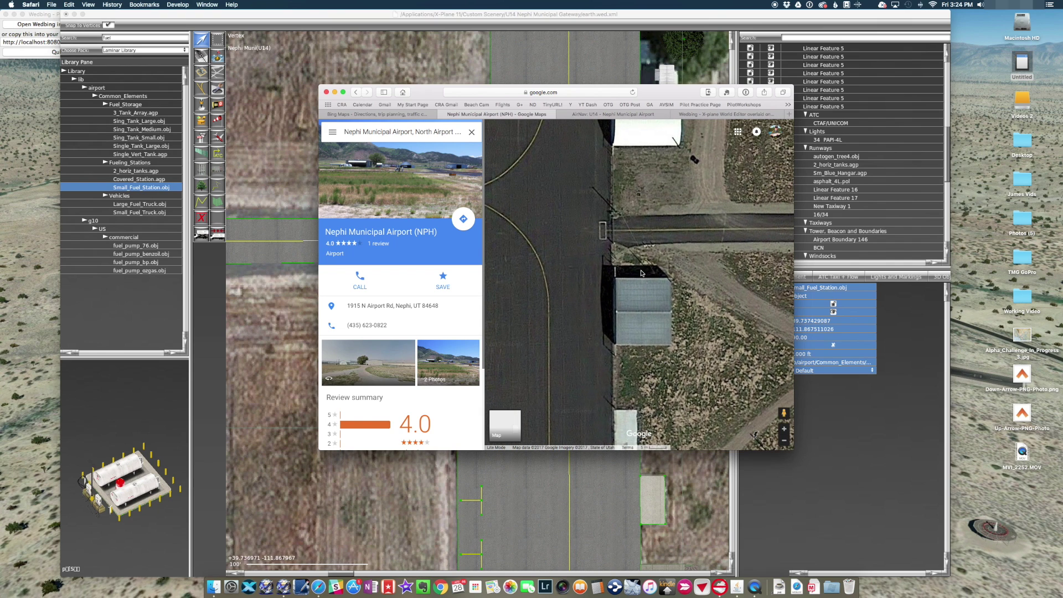
scroll(631, 227, "up", 8)
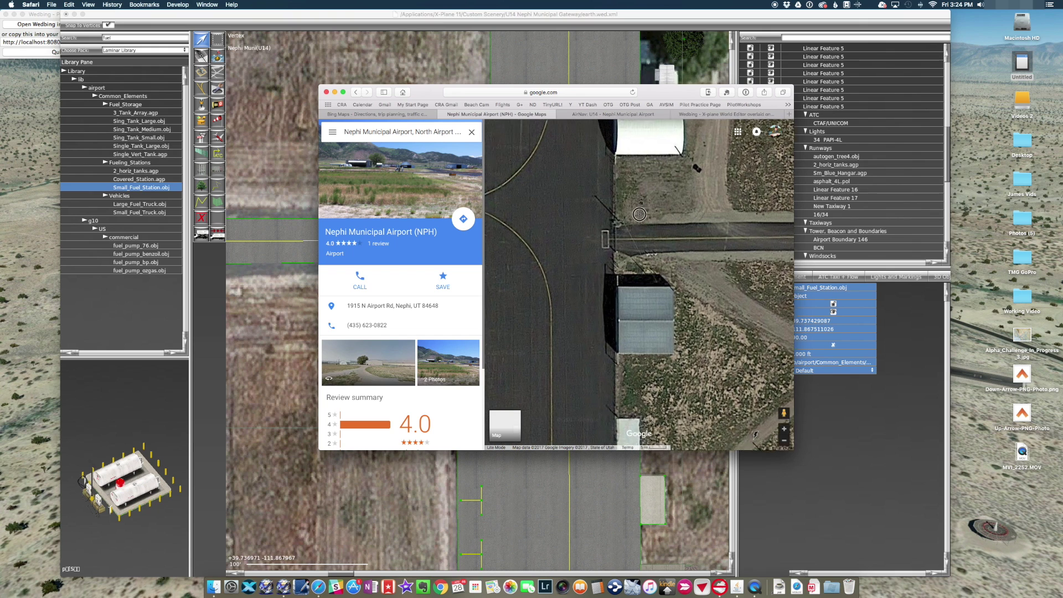
scroll(657, 254, "up", 2)
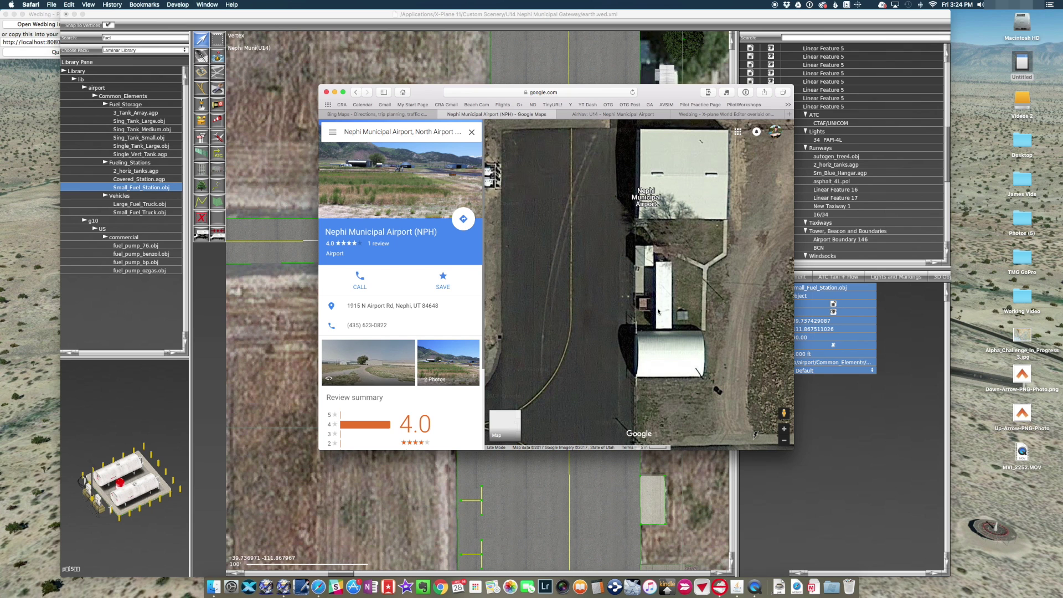
Switch back to WED at the apron's north end, search the library for "shed" and preview gshed1_3x2.obj, dGdnShed.obj and GdnShed.obj.
left_click(293, 154)
right_click_drag(655, 176, 558, 346)
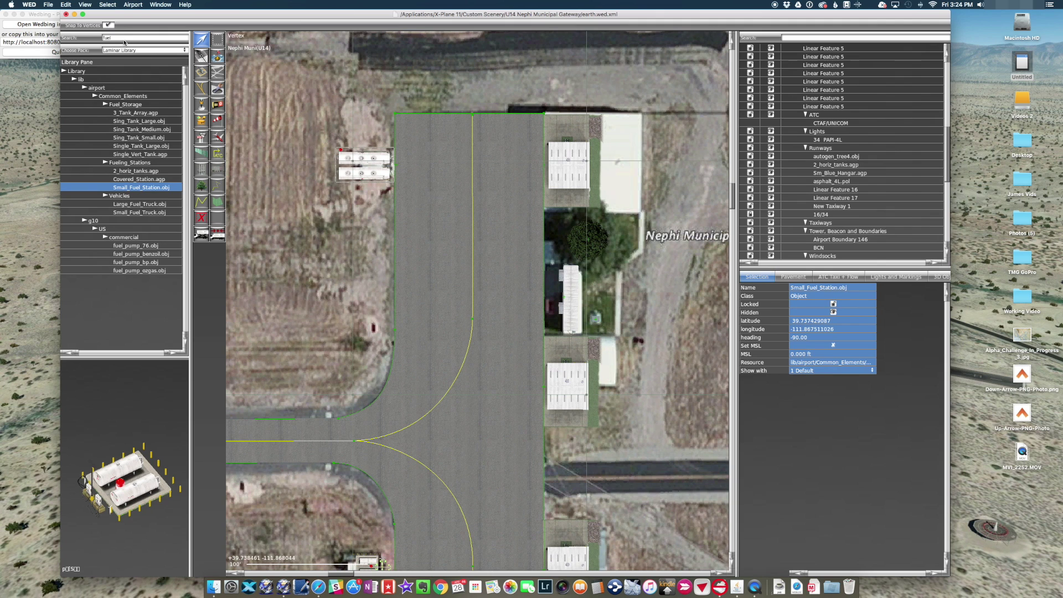
type("shed")
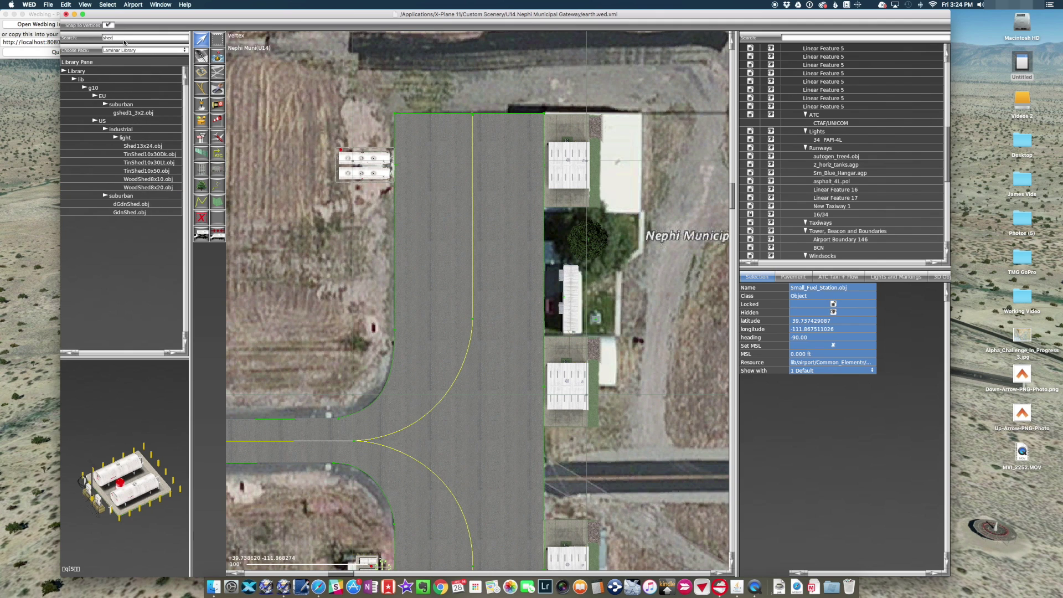
left_click(134, 112)
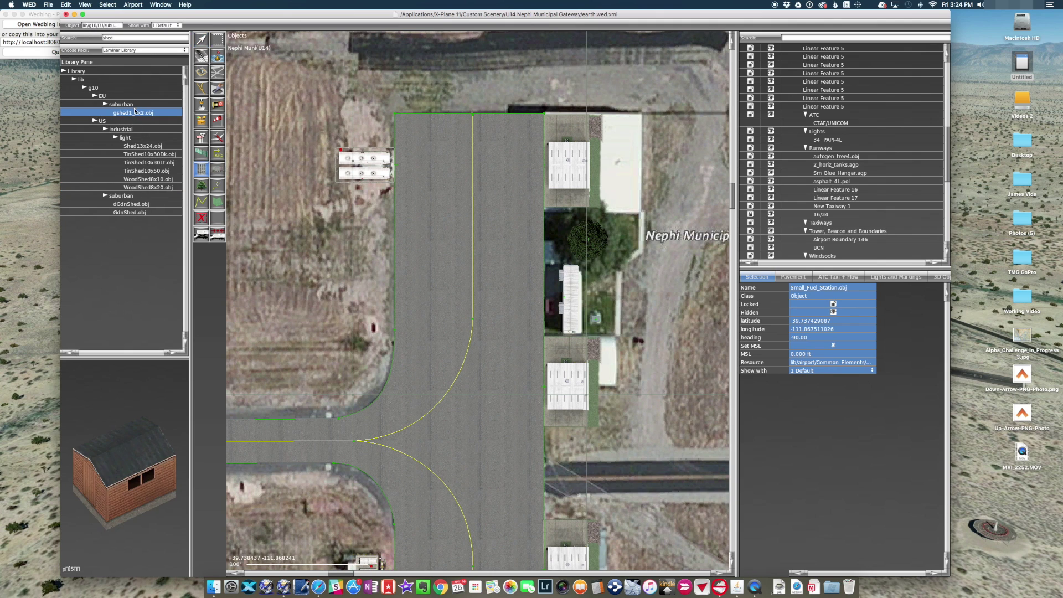
left_click(147, 204)
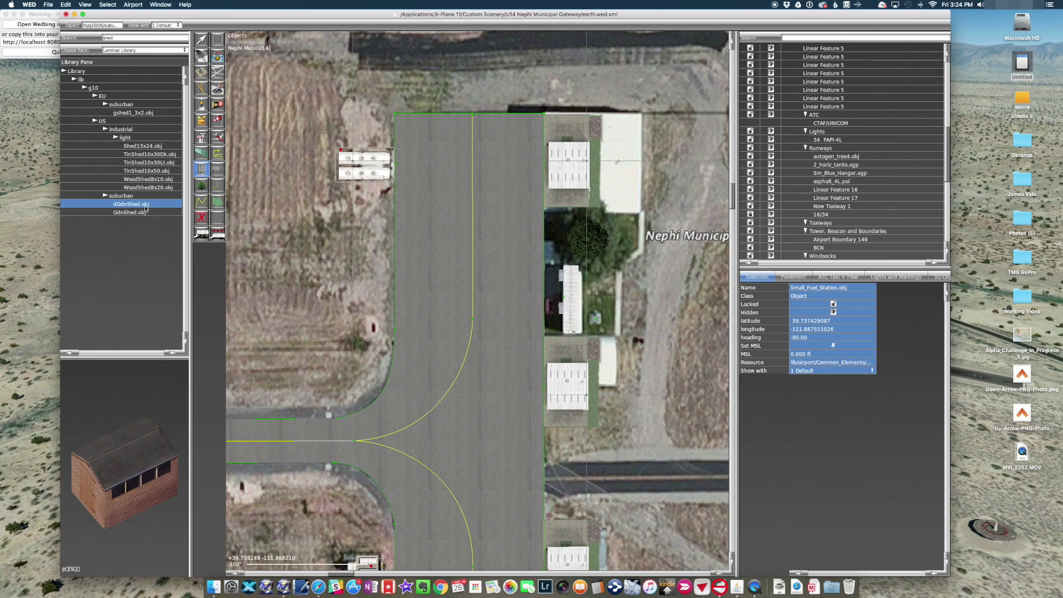
left_click(144, 213)
Search the library for "hut", try the storage hut just northwest of the long white building on the apron's east edge, and delete it.
double_click(123, 38)
type("hut")
left_click(142, 129)
left_click(144, 121)
left_click(144, 129)
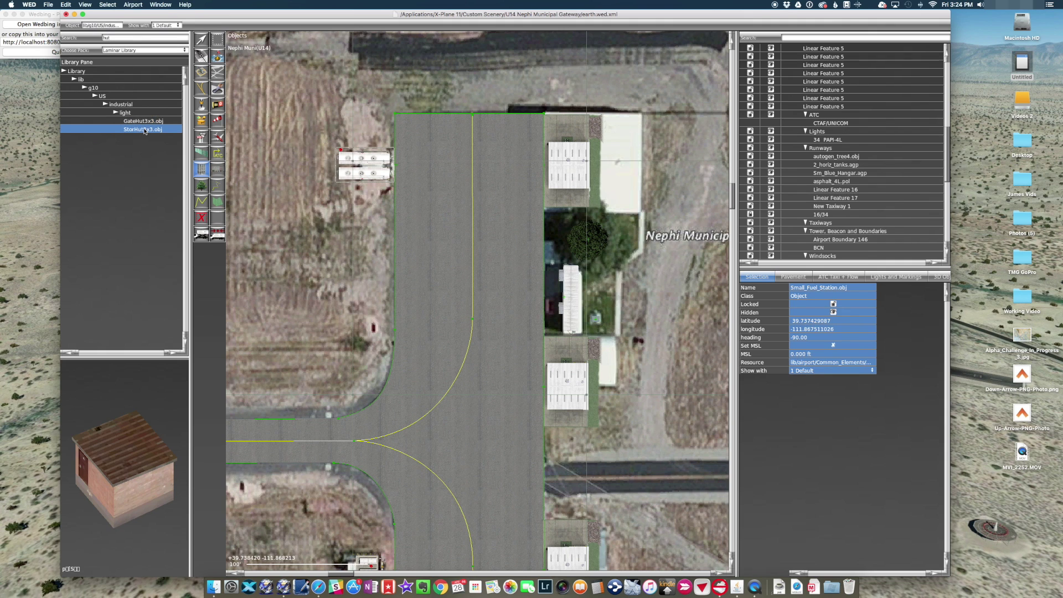
left_click(555, 255)
key("Delete")
Search the library for "shed" again, preview the industrial and suburban sheds, and choose dGdnShed.obj.
double_click(125, 38)
type("shed")
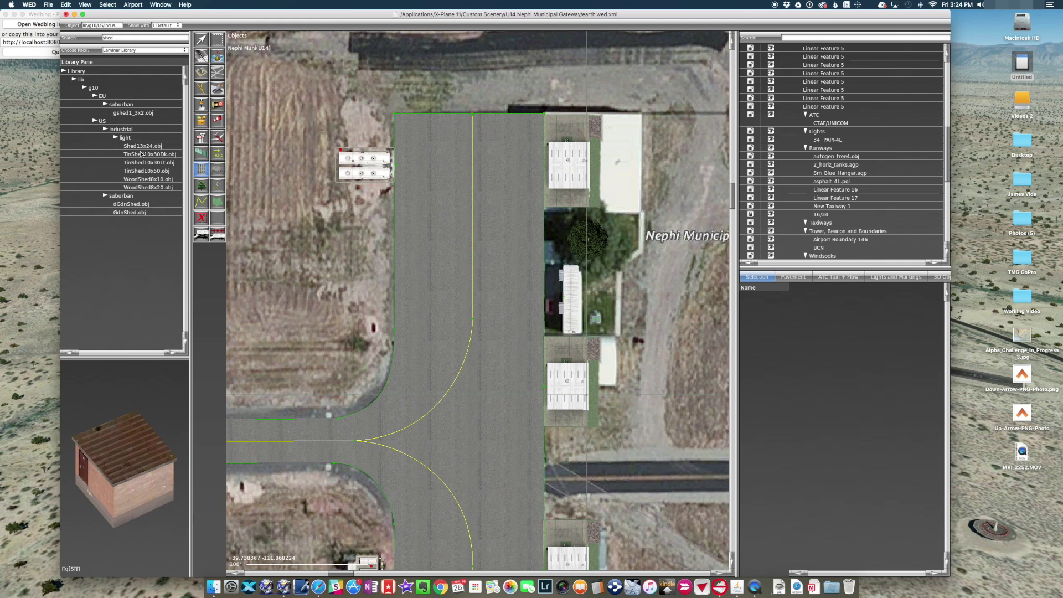
left_click(141, 146)
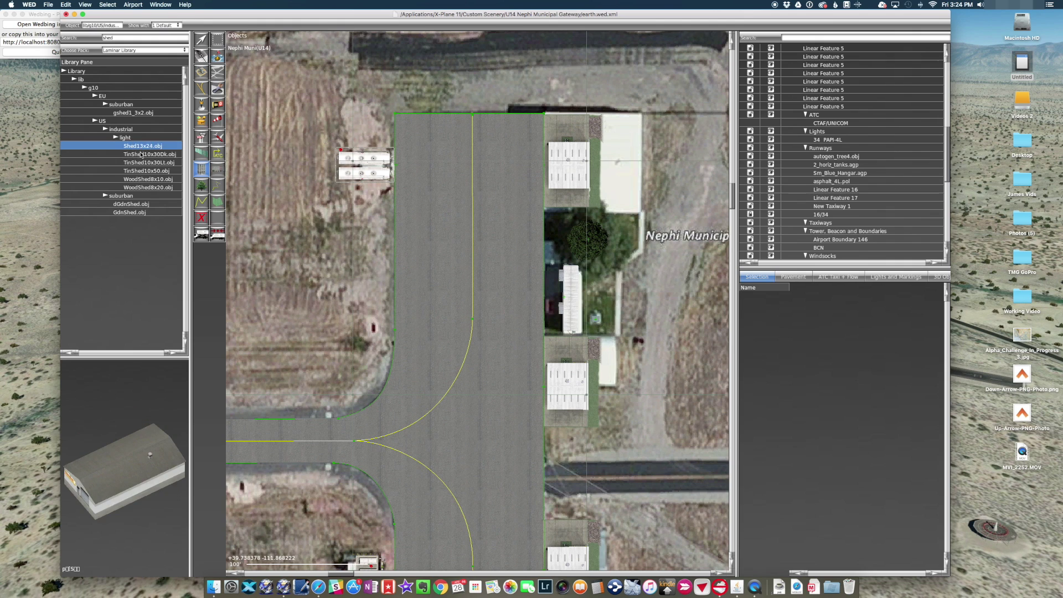
key("Down")
key("Down")
key("Down")
key("Down")
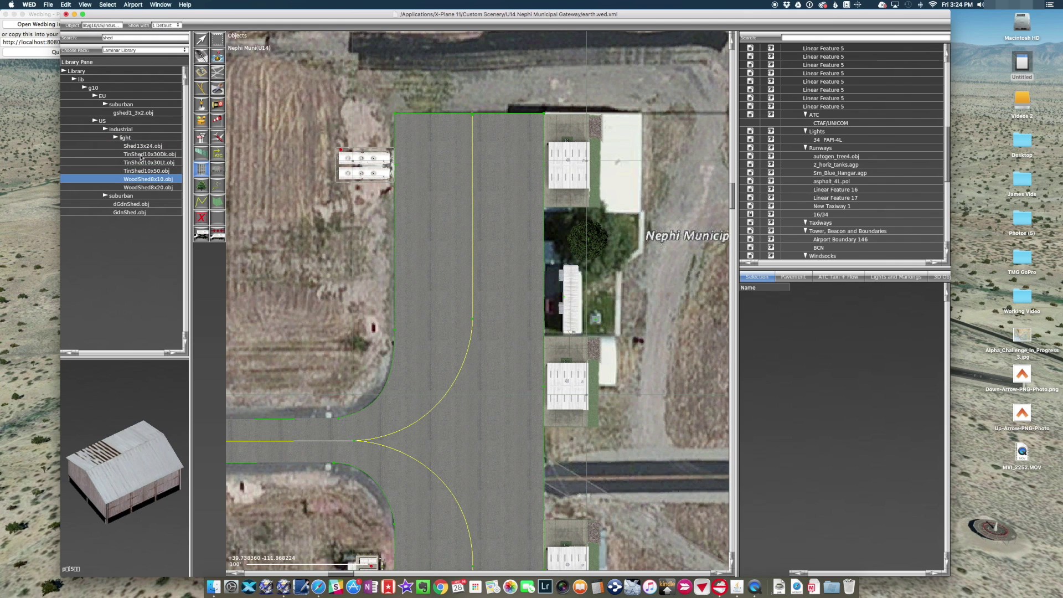
key("Down")
key("Up")
left_click(142, 214)
left_click(144, 205)
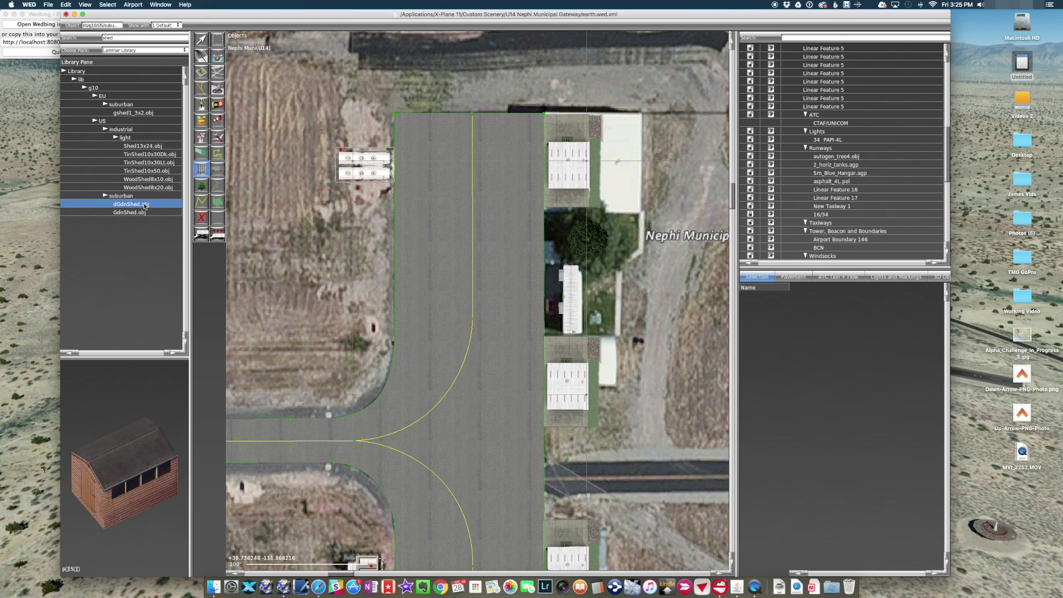
left_click(145, 214)
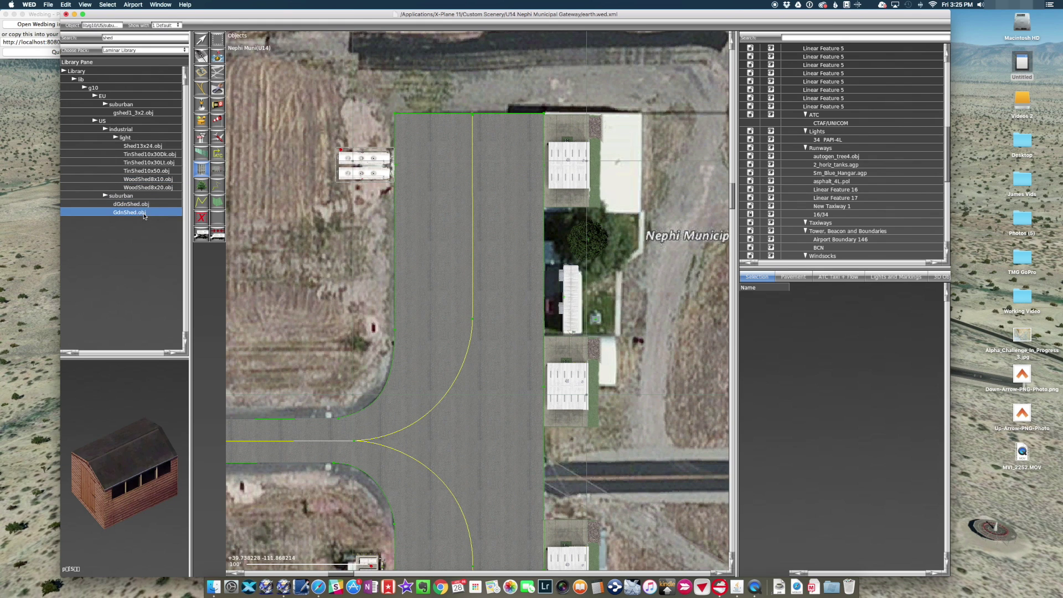
left_click(145, 203)
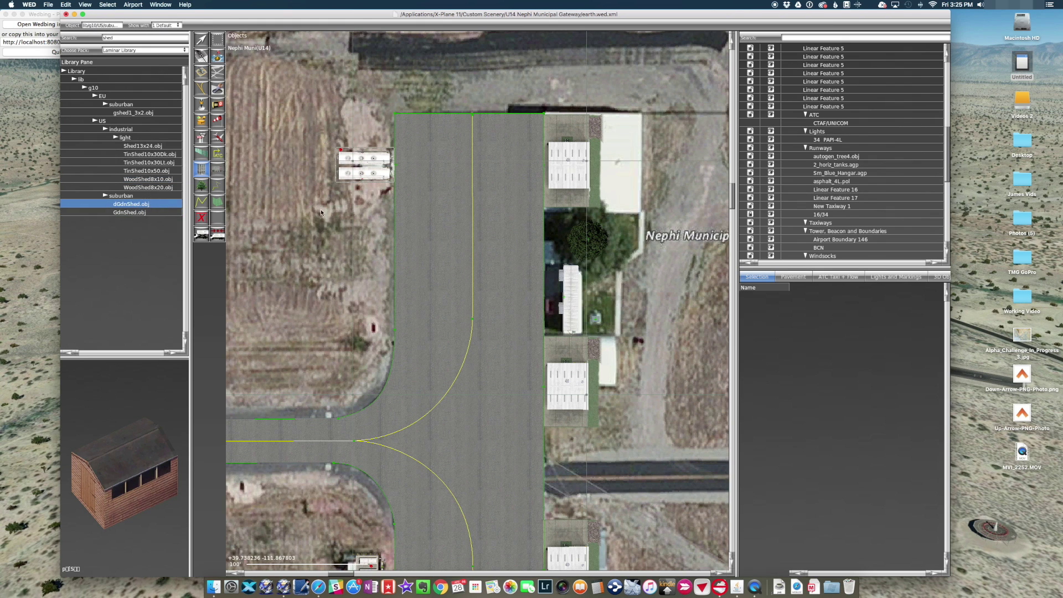
Place the garden shed at the apron's east edge, just northwest of the long white building, and nudge it slightly northwest.
left_click(553, 256)
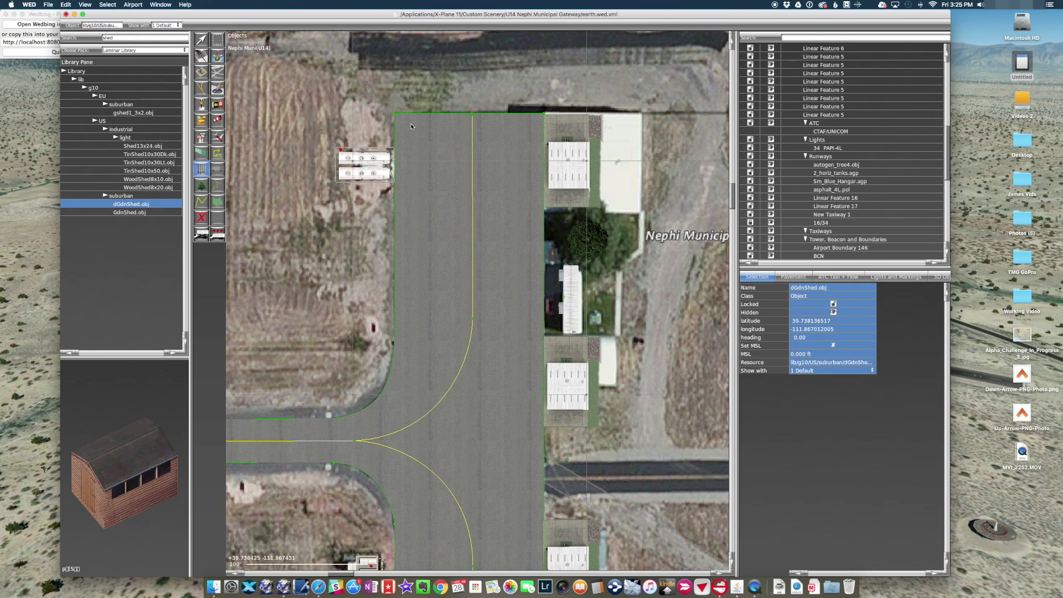
left_click(203, 42)
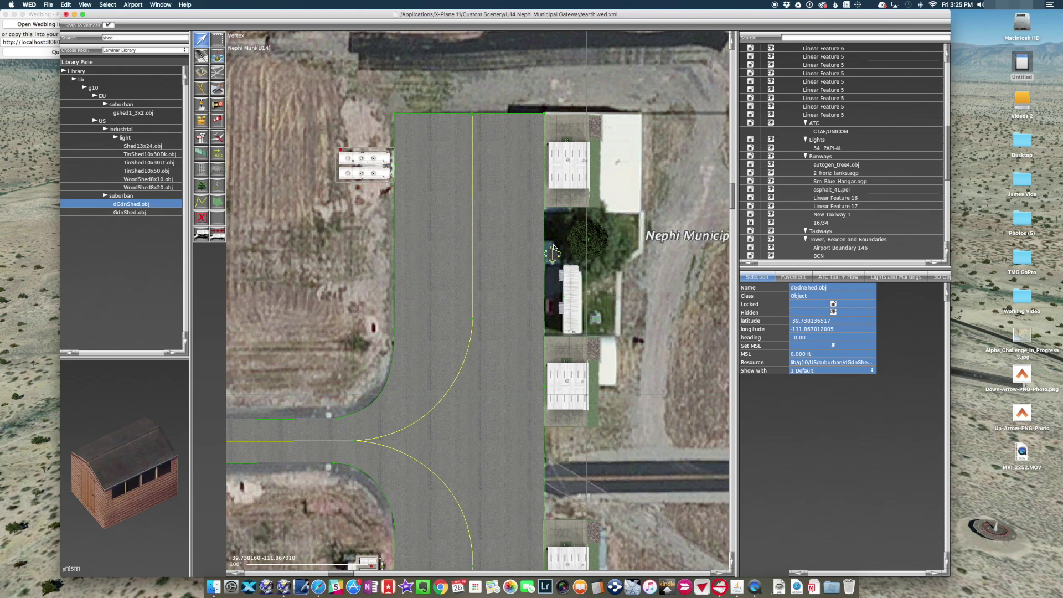
left_click_drag(553, 253, 551, 252)
Arrange the WED and Safari windows side by side and examine the satellite imagery around the apron's north end.
left_click_drag(741, 17, 530, 38)
left_click(757, 220)
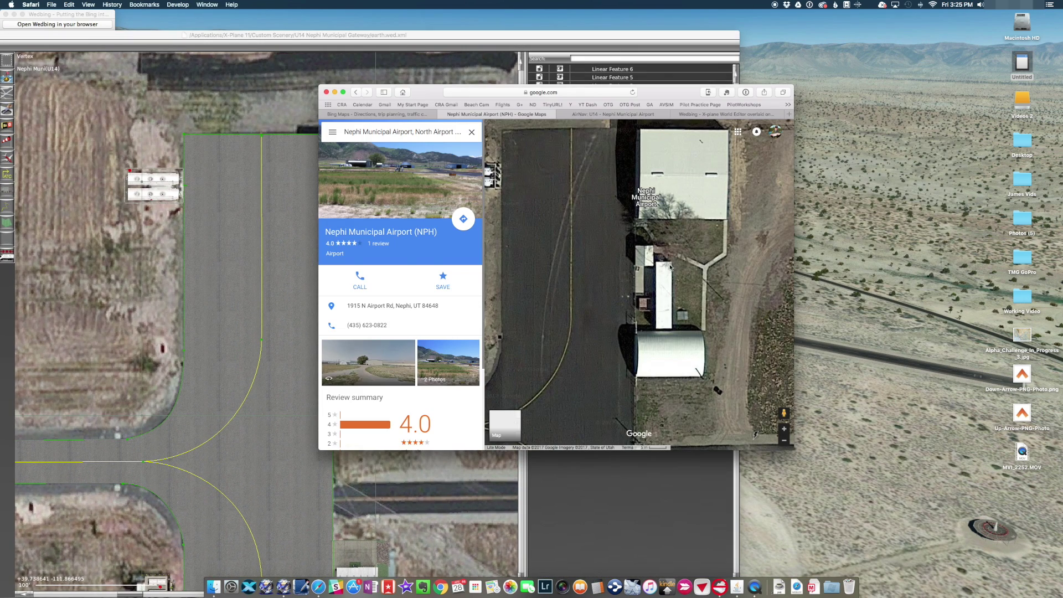
left_click_drag(651, 97, 707, 91)
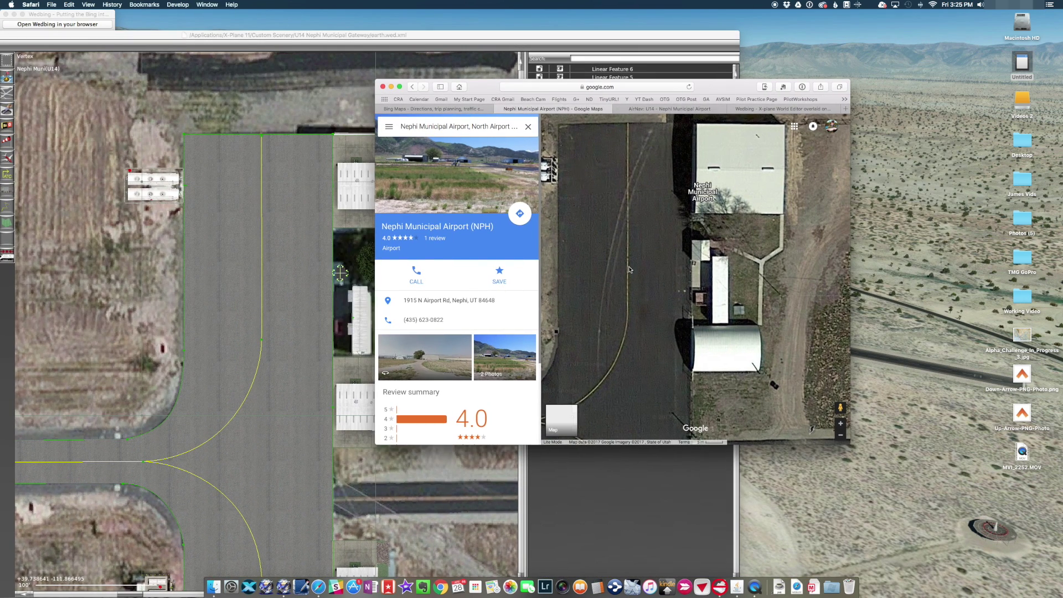
scroll(630, 270, "up", 5)
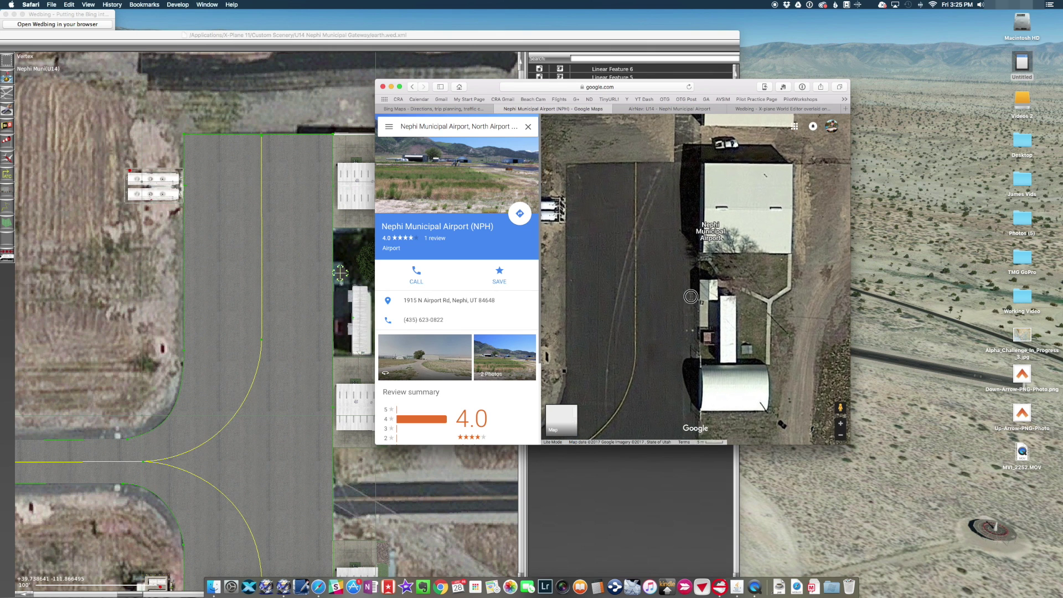
scroll(720, 360, "down", 3)
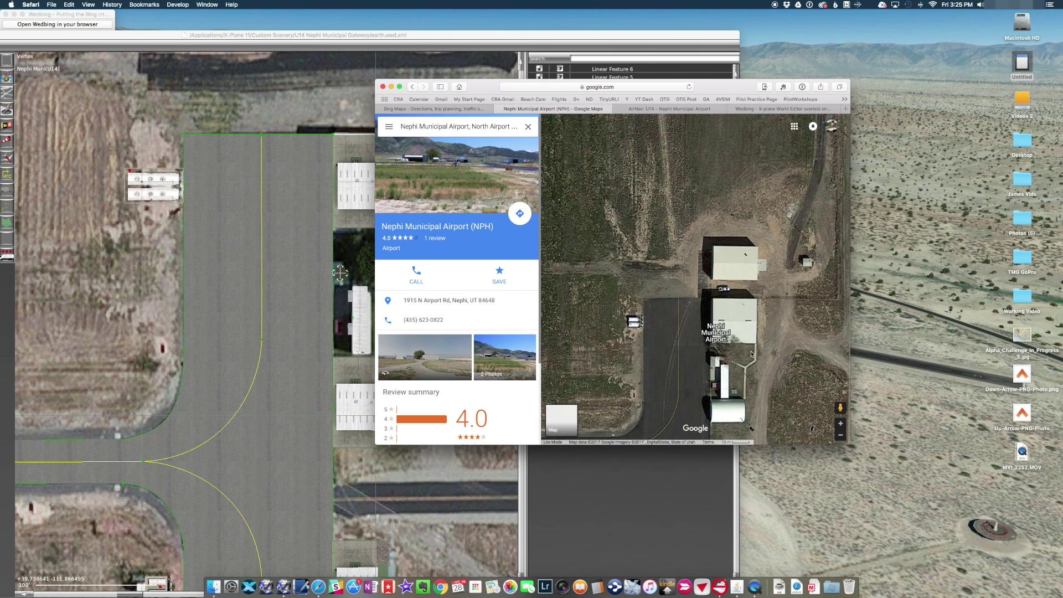
scroll(804, 352, "up", 5)
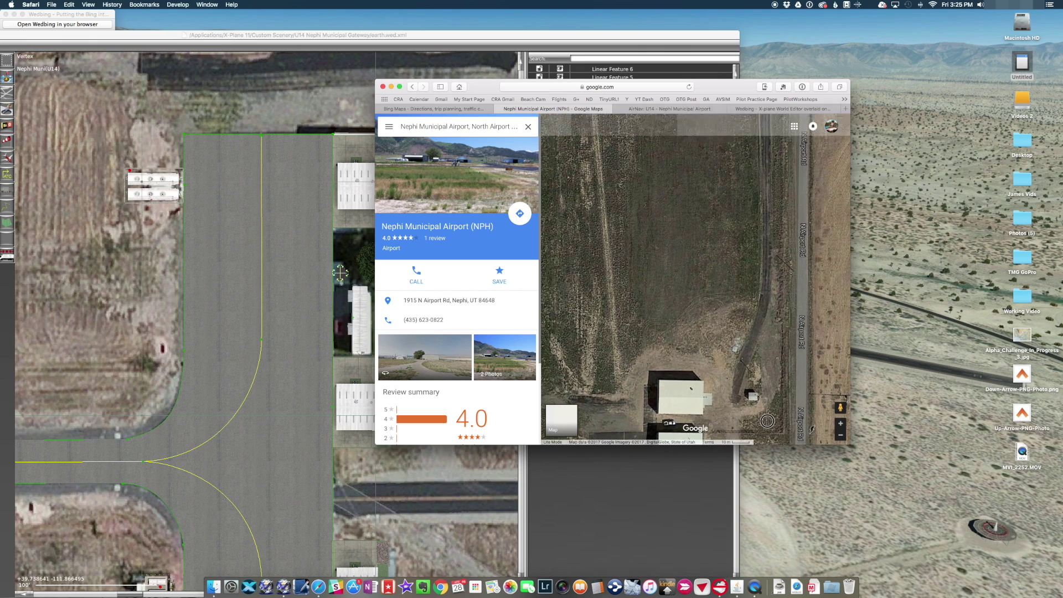
scroll(705, 427, "down", 3)
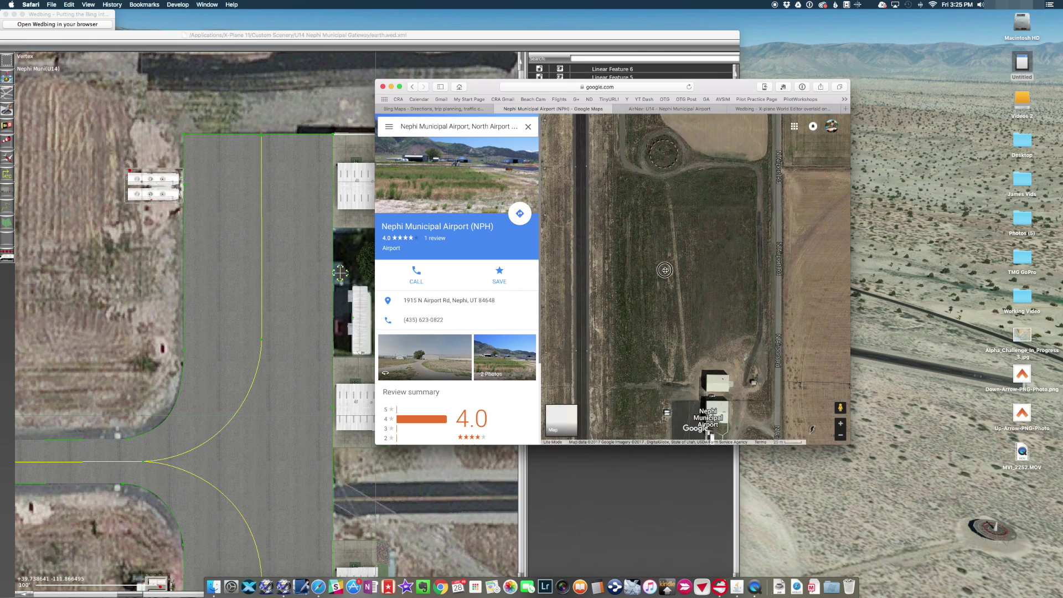
Follow the satellite imagery along the runway to its south end and examine the hold line and roadside objects on the connecting taxiway.
scroll(821, 305, "up", 2)
scroll(775, 301, "left", 5)
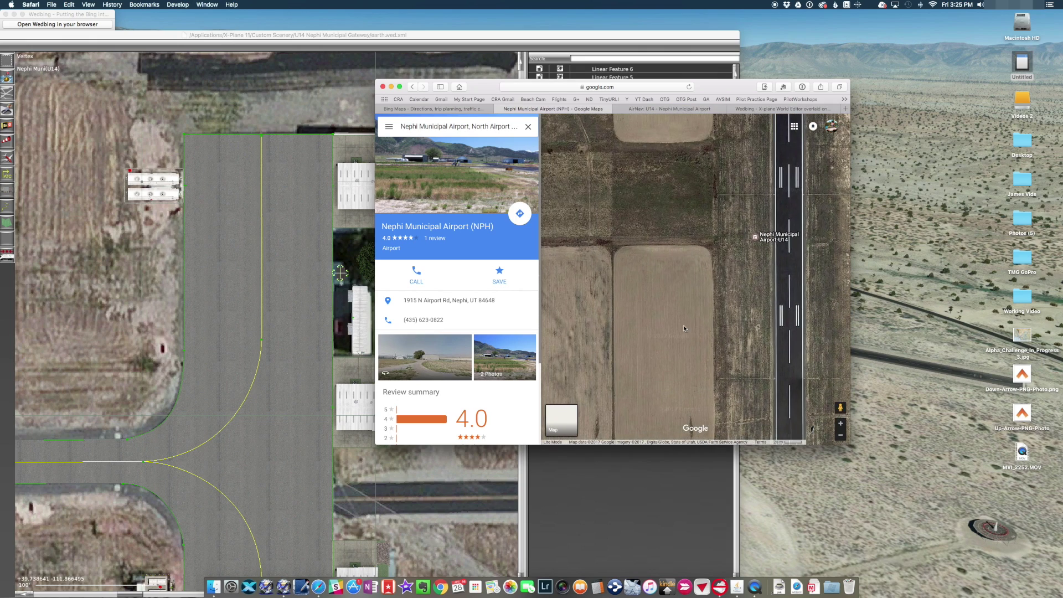
scroll(695, 299, "right", 3)
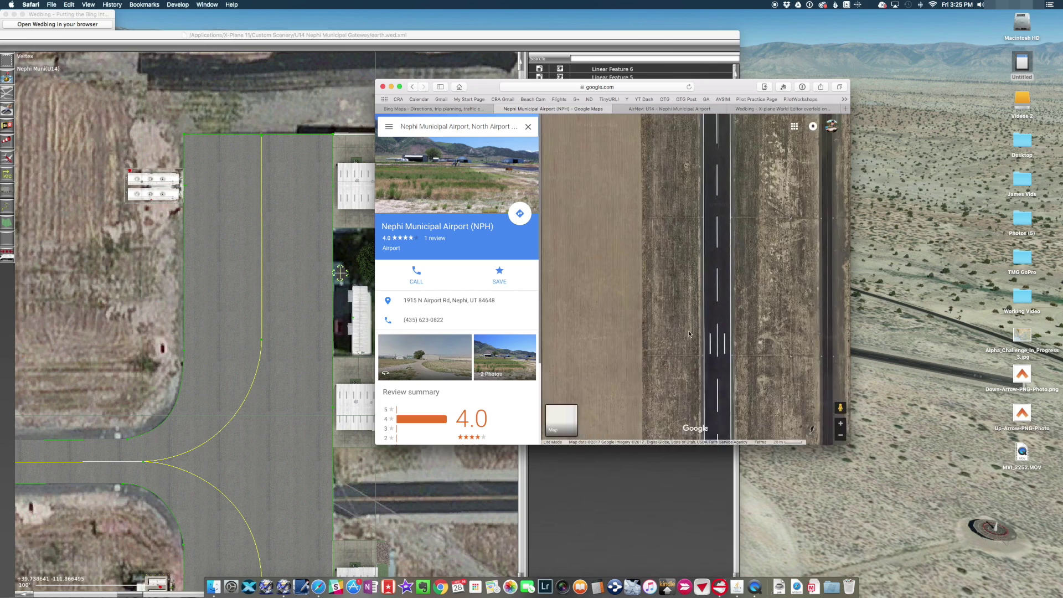
scroll(691, 299, "down", 5)
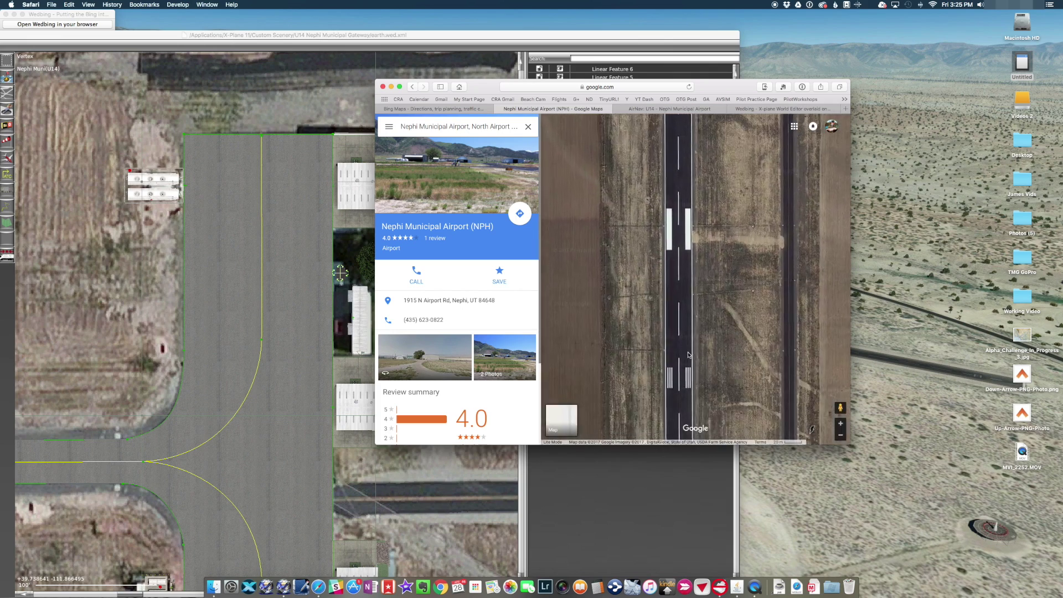
scroll(712, 258, "down", 4)
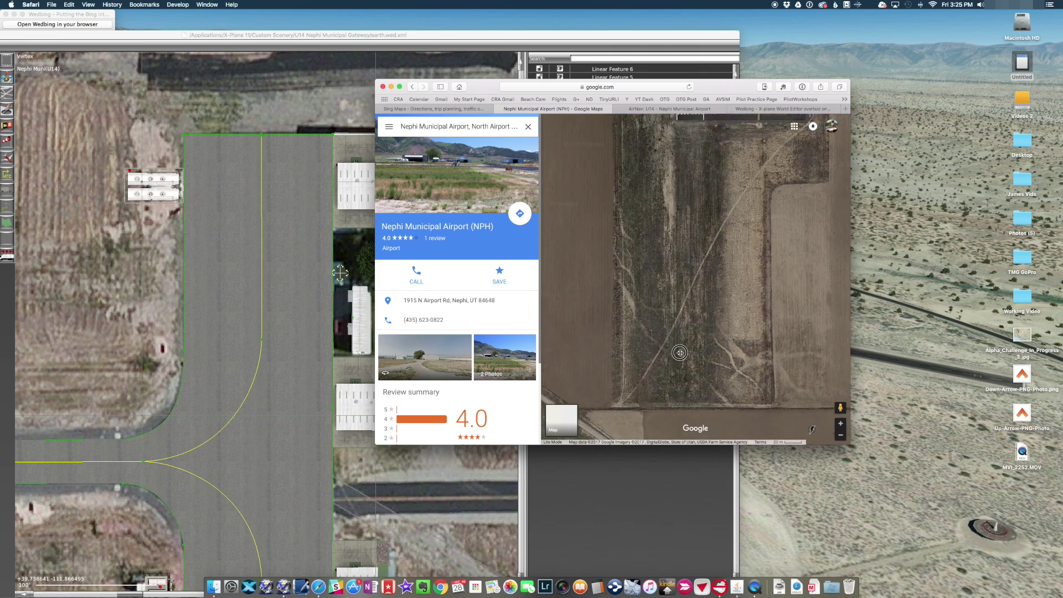
scroll(712, 258, "up", 5)
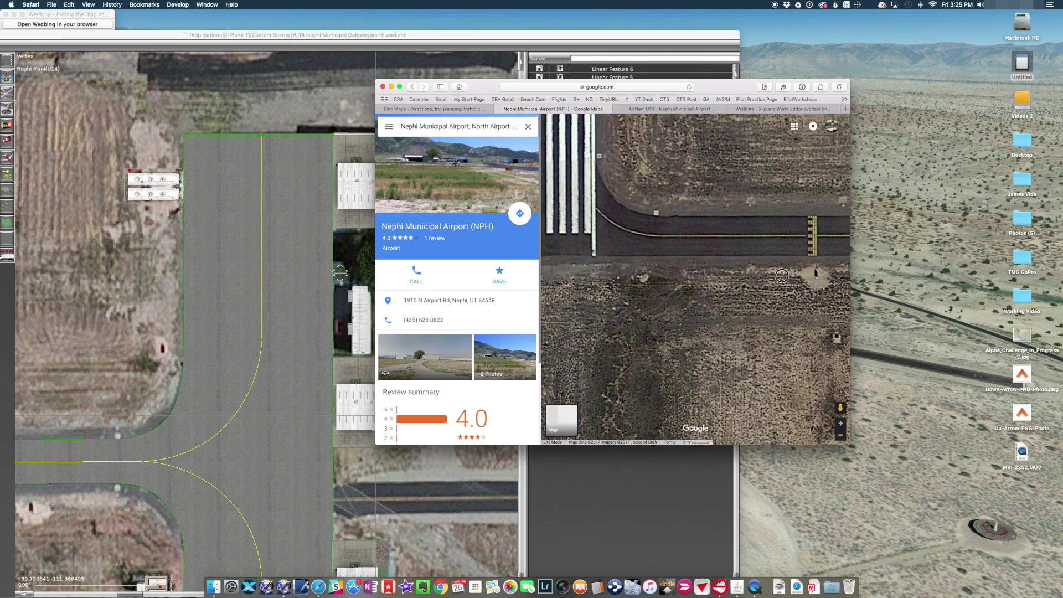
scroll(617, 284, "down", 5)
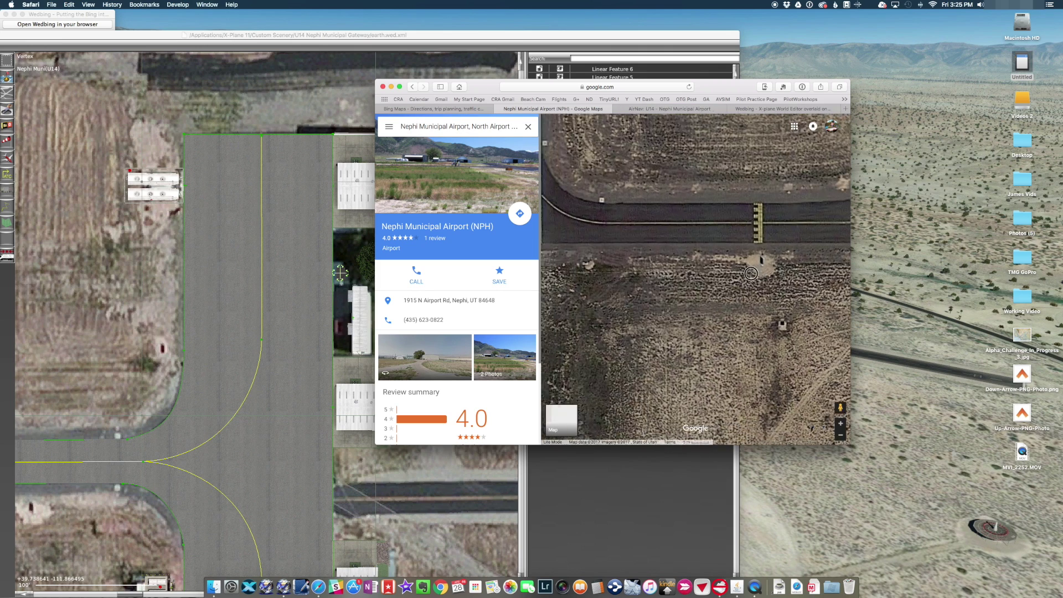
scroll(616, 285, "up", 5)
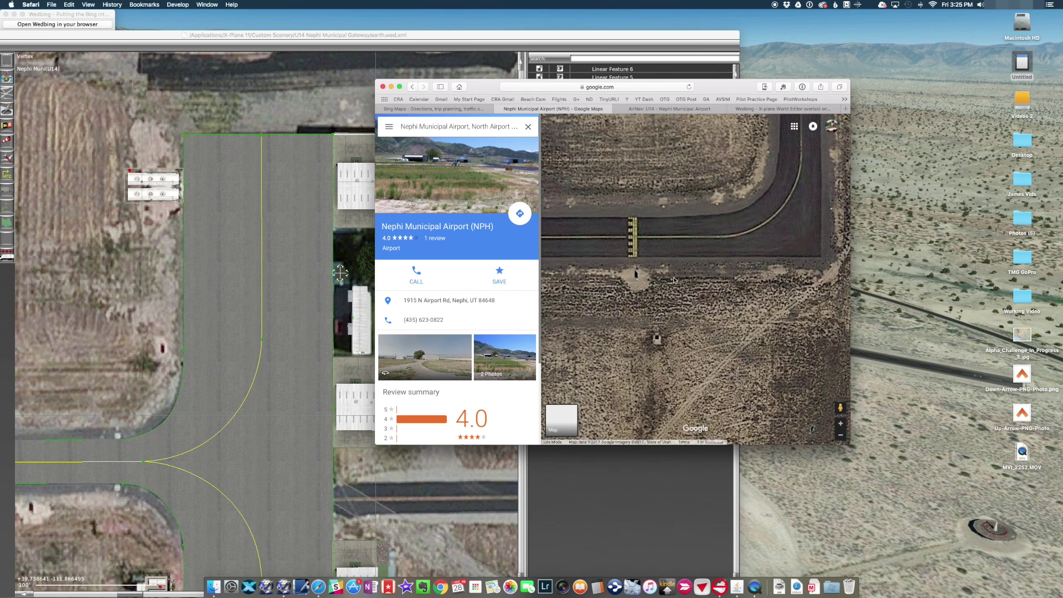
Switch to WED and compose a sign with the yellow hatched safety-area symbol followed by a red 35 for the south connecting taxiway.
left_click(282, 444)
right_click_drag(136, 538, 363, 195)
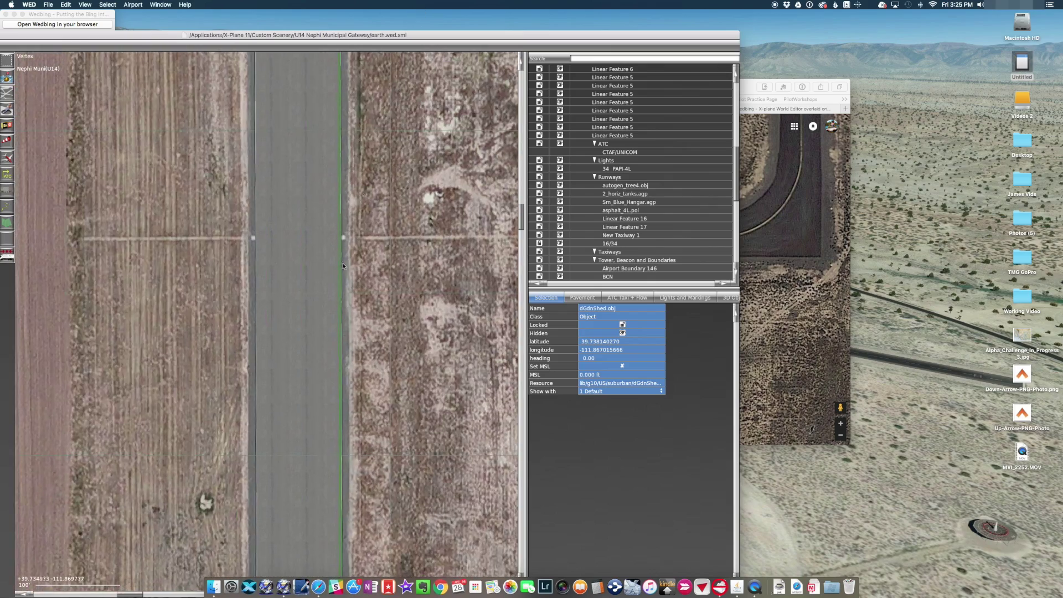
scroll(375, 481, "down", 5)
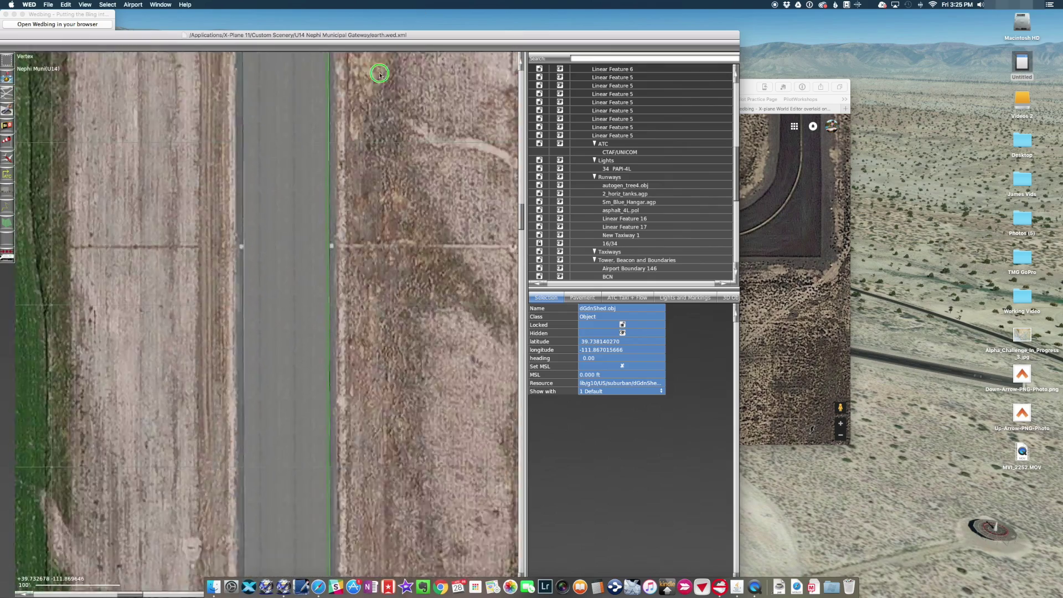
right_click_drag(390, 492, 335, 160)
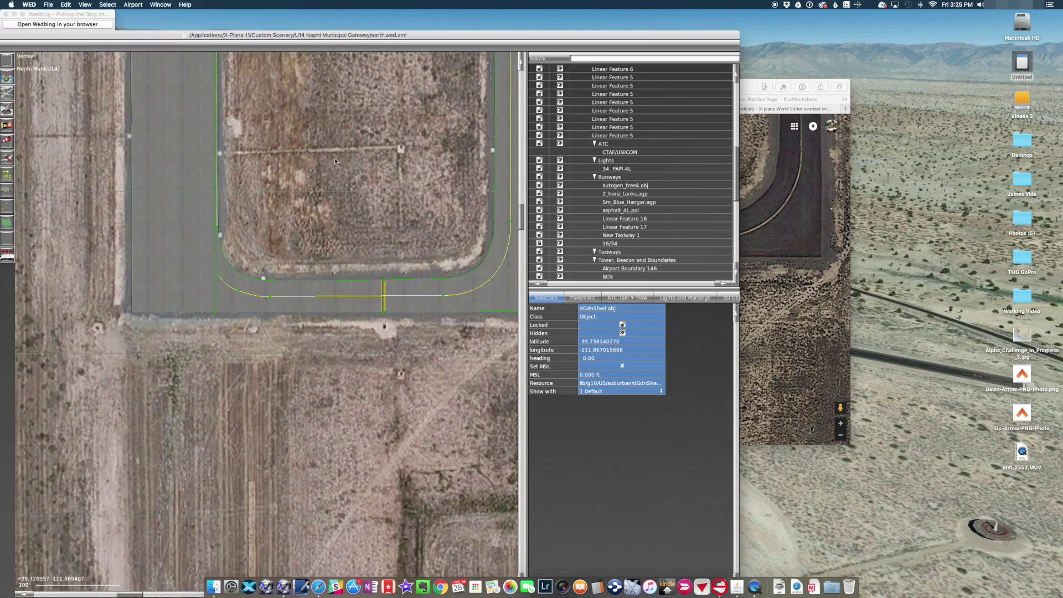
left_click_drag(440, 31, 644, 10)
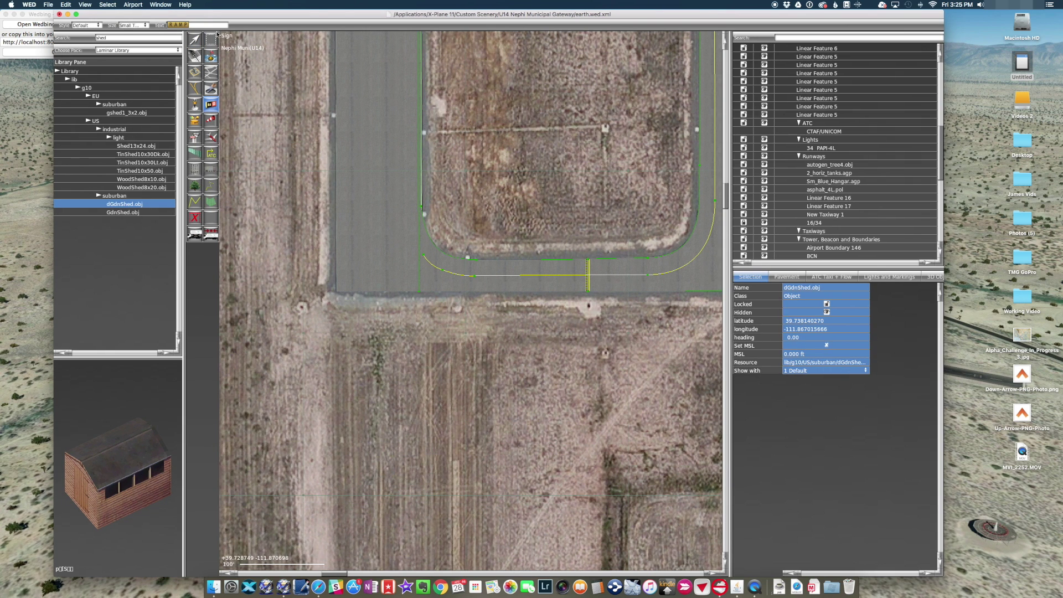
left_click(209, 25)
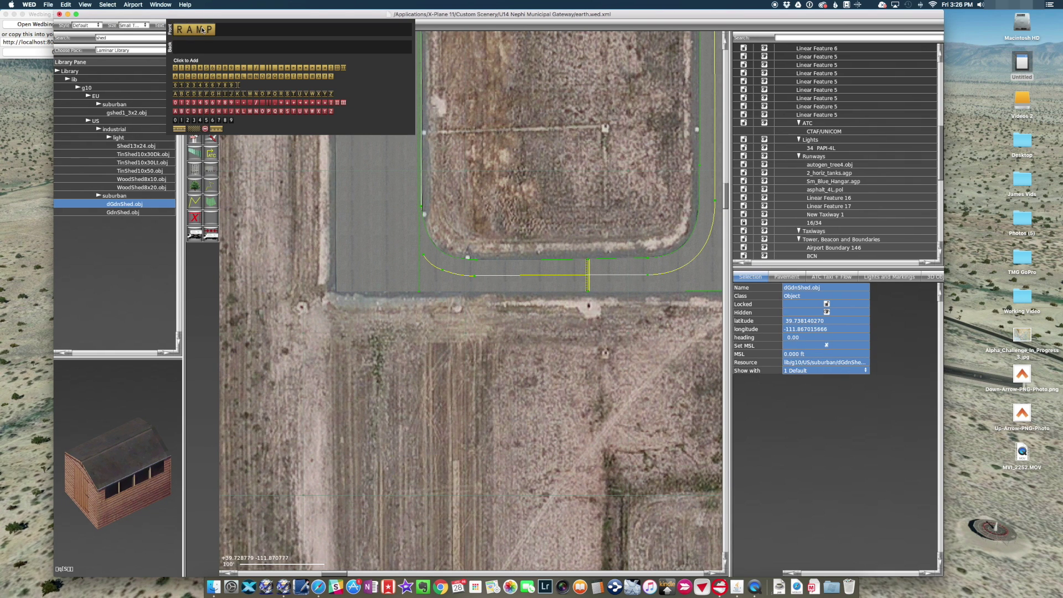
key("BackSpace")
key("BackSpace")
key("BackSpace")
key("BackSpace")
left_click(215, 129)
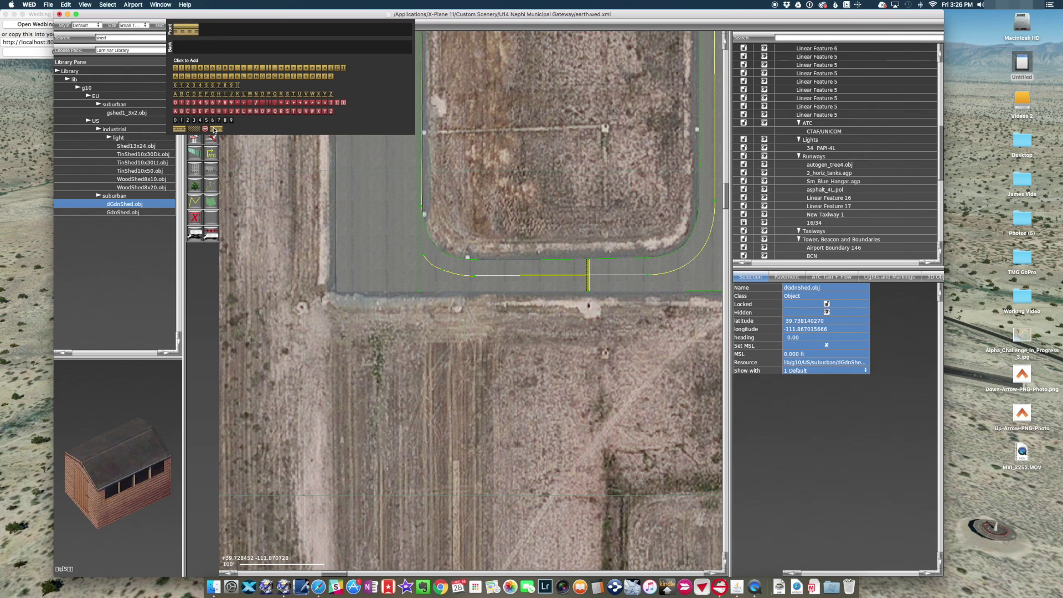
left_click(194, 105)
left_click(207, 104)
Place the sign just south of the hold line on the south connecting taxiway, rotated to a heading of about 89 degrees.
left_click(596, 319)
left_click(590, 306)
key("v")
left_click_drag(597, 308, 591, 327)
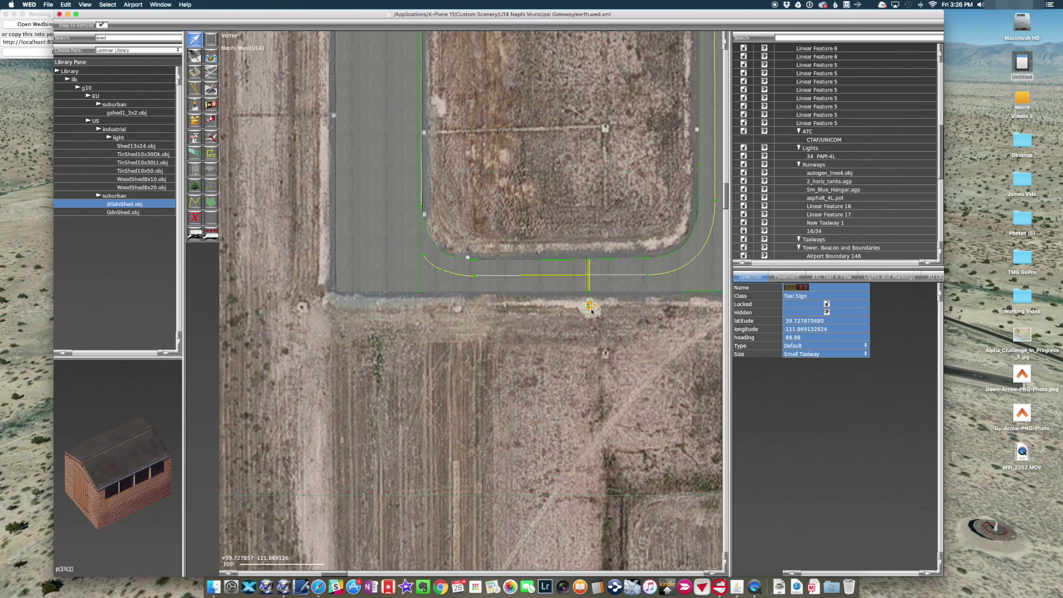
left_click_drag(591, 305, 590, 306)
Follow the runway north to the midfield connecting taxiway and examine the sign positions beside its hold line.
scroll(636, 309, "down", 2)
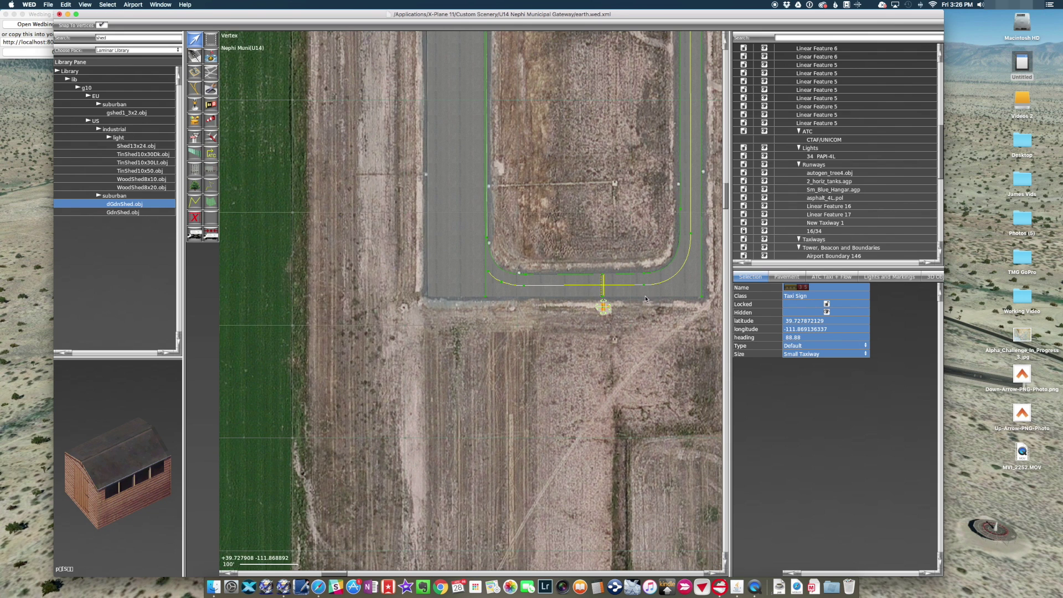
right_click_drag(635, 165, 578, 489)
right_click_drag(540, 79, 544, 468)
right_click_drag(548, 184, 540, 494)
right_click_drag(548, 165, 544, 471)
right_click_drag(500, 174, 494, 376)
right_click_drag(500, 158, 570, 183)
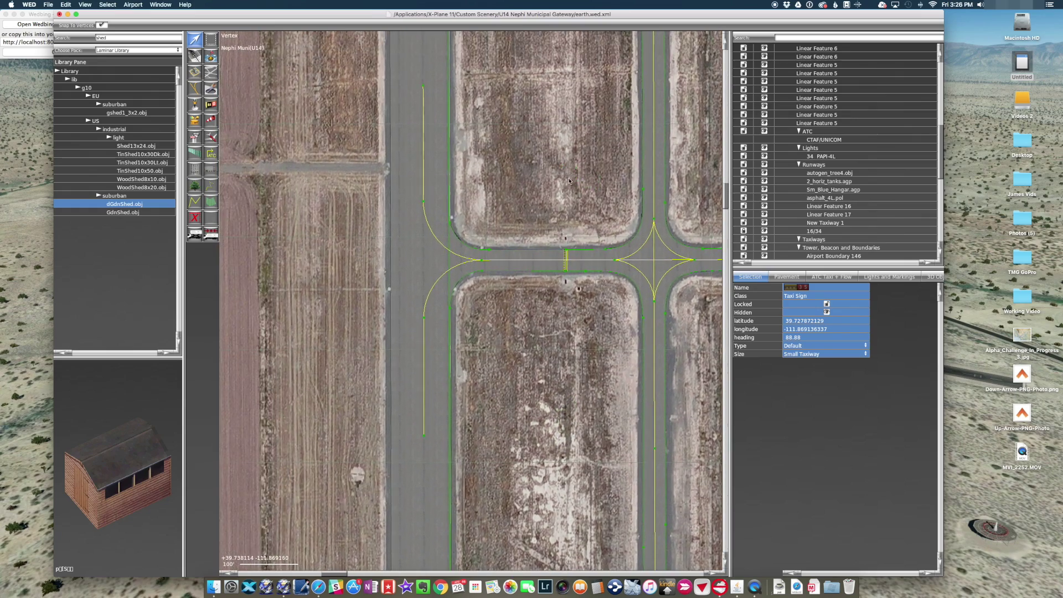
scroll(571, 277, "up", 3)
scroll(571, 277, "down", 2)
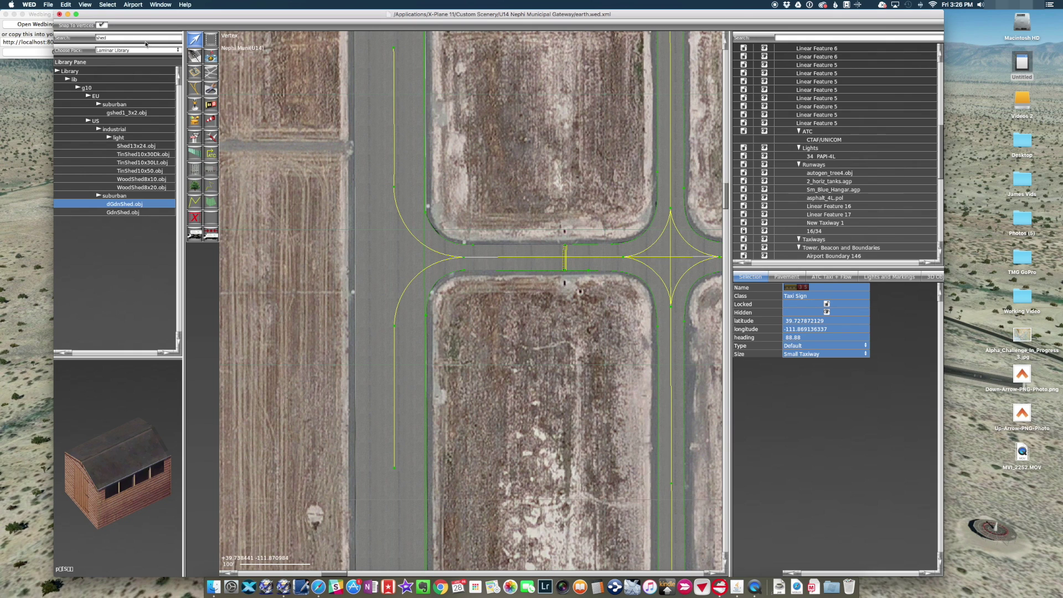
left_click(212, 104)
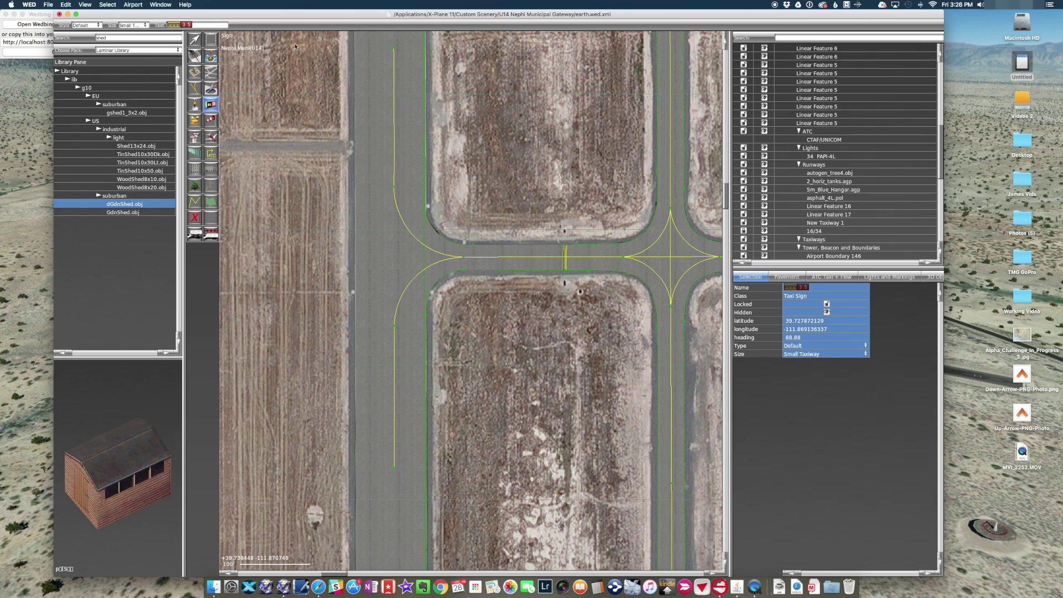
Uncover the Safari window and examine the runway numbers and the northern area in the satellite imagery.
left_click_drag(375, 15, 352, 23)
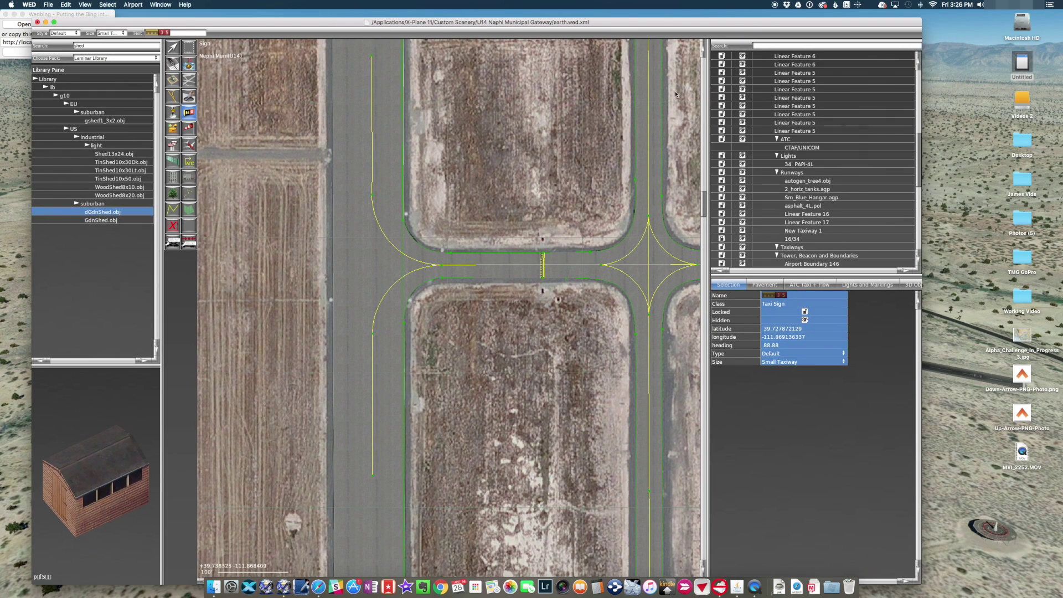
left_click_drag(623, 23, 671, 318)
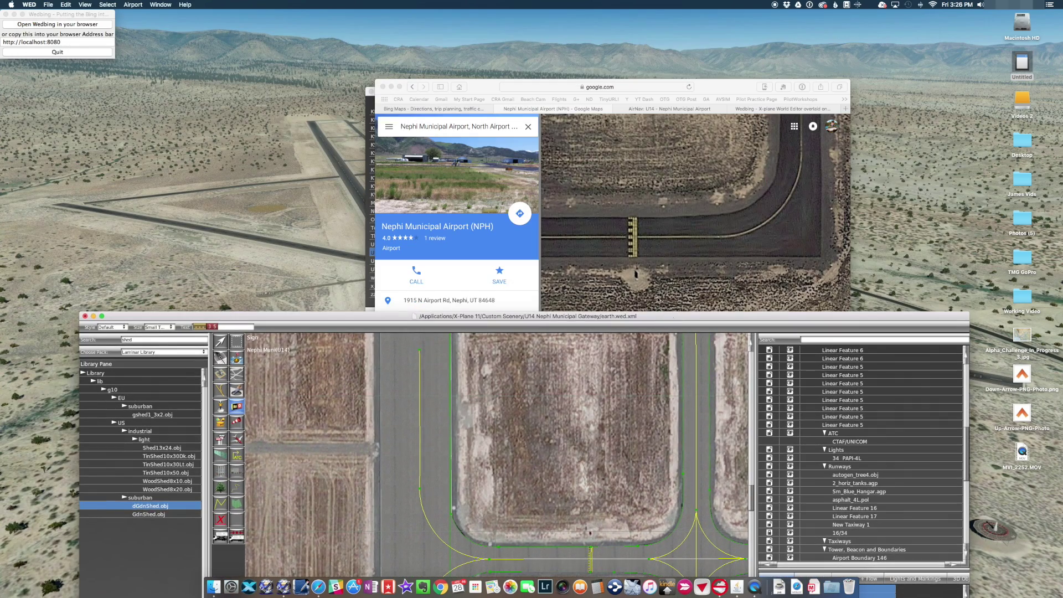
left_click(636, 256)
scroll(636, 255, "down", 2)
left_click(653, 301)
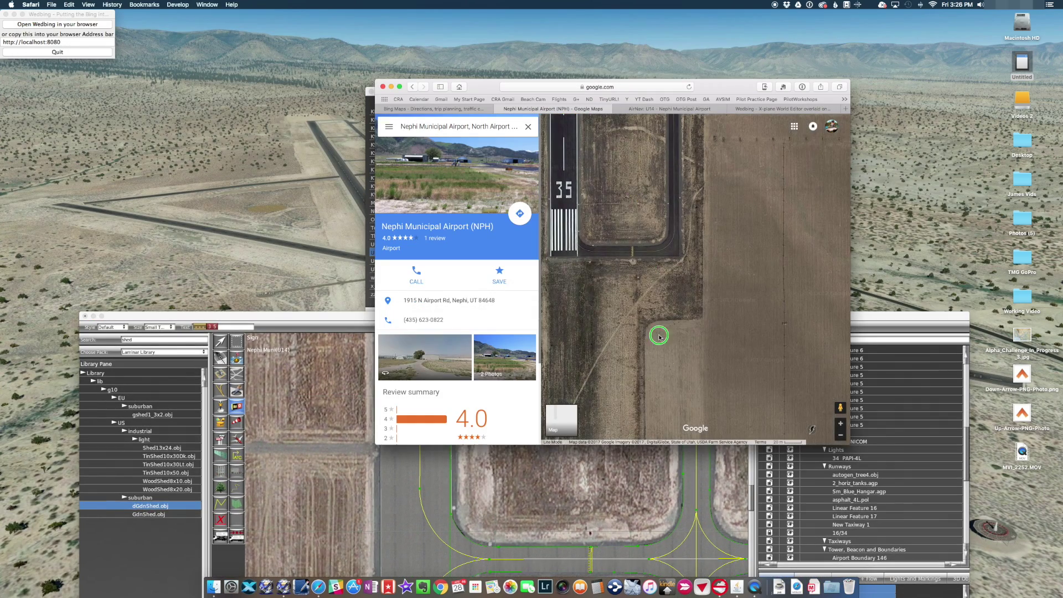
left_click_drag(653, 301, 723, 179)
Return to the WED window and rename the runway as 17/35.
left_click(880, 320)
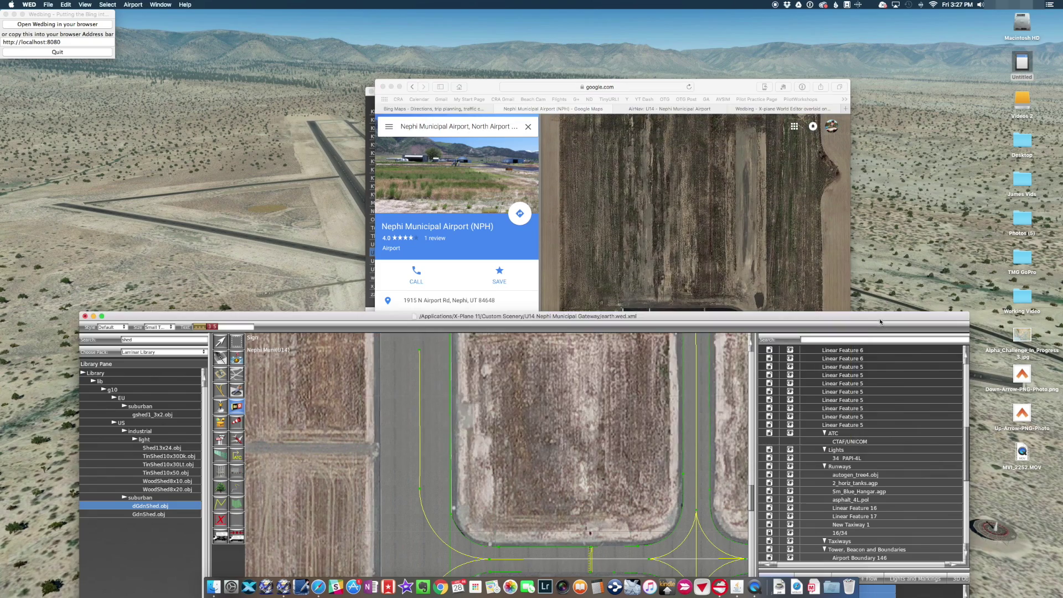
double_click(881, 320)
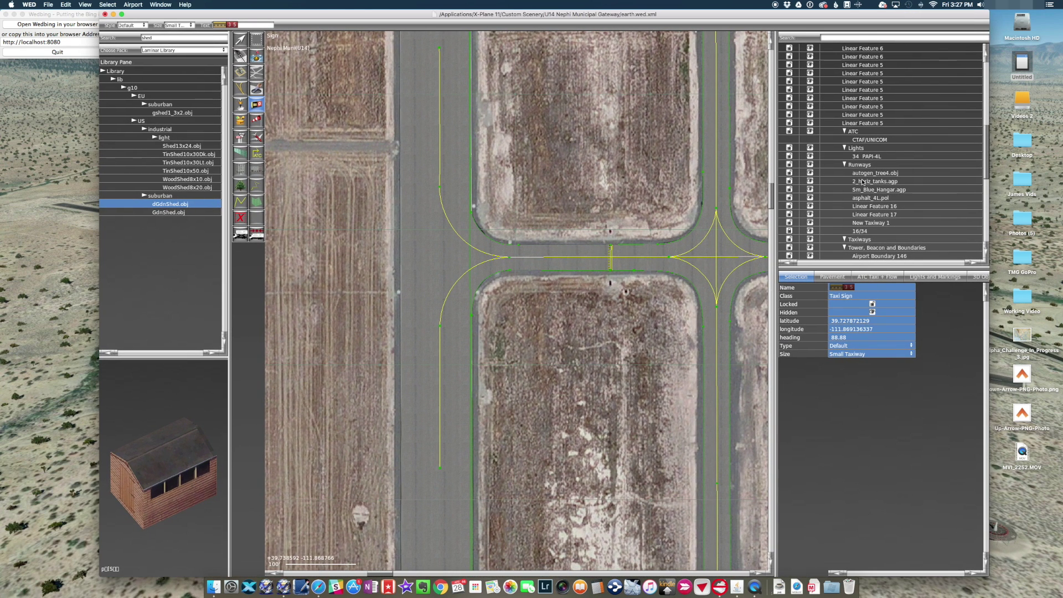
left_click(860, 230)
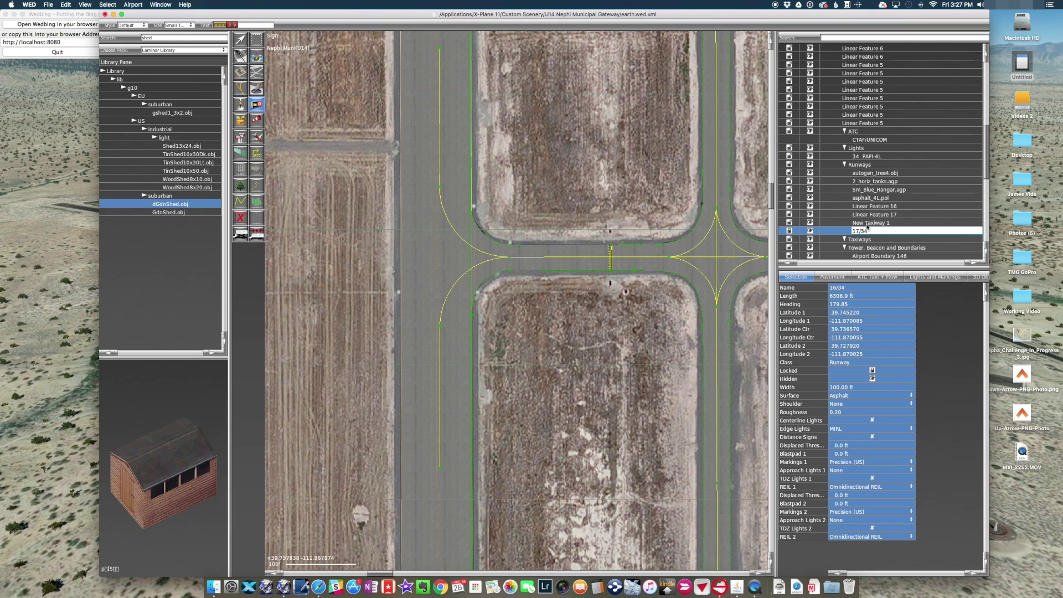
key("Tab")
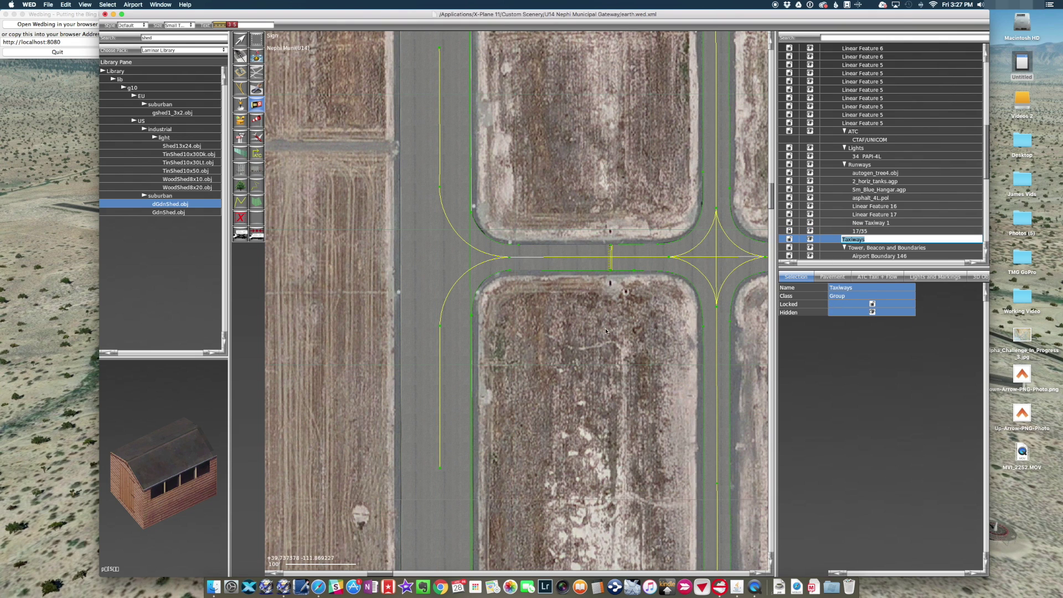
Change the taxi sign text to a red 35-17 without the hatched symbol.
left_click(256, 104)
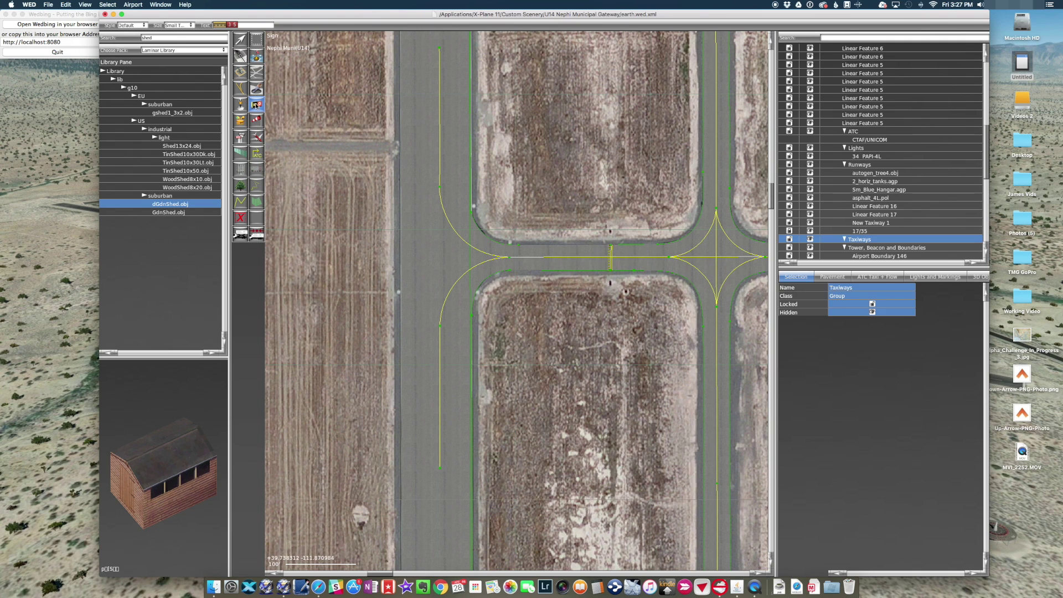
left_click(226, 26)
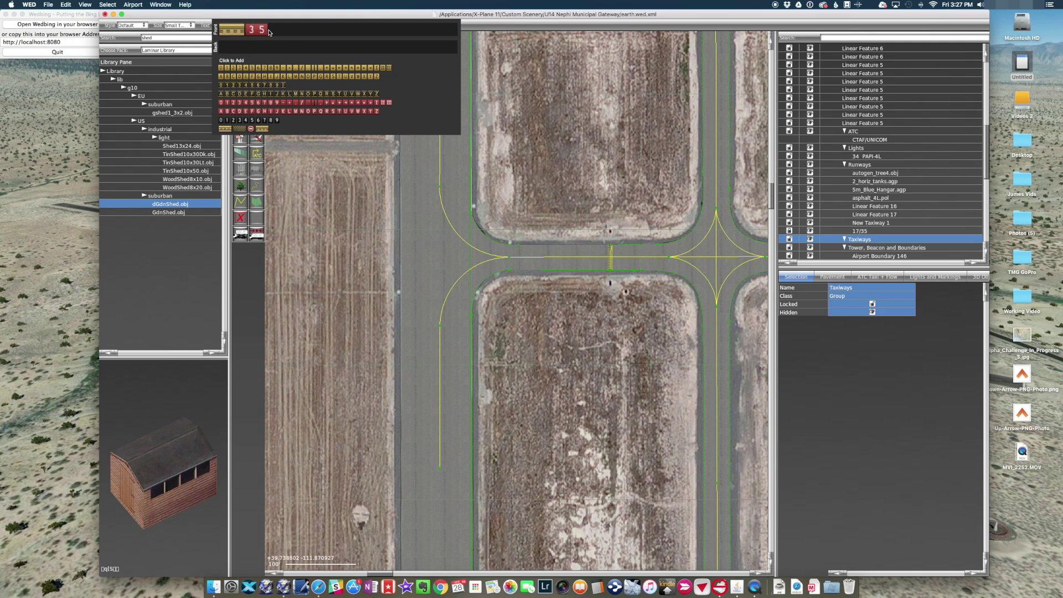
key("BackSpace")
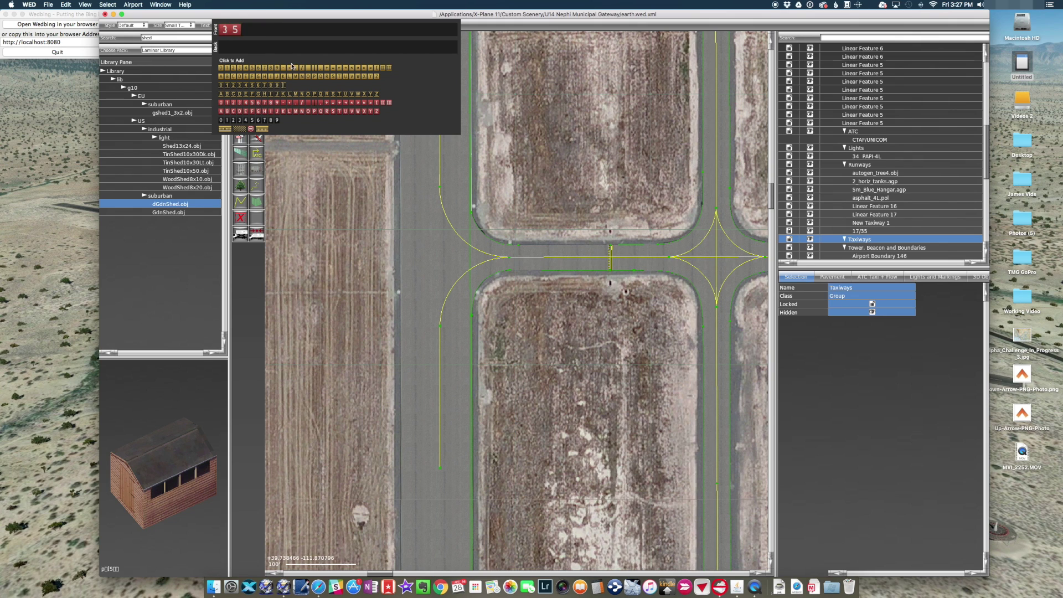
left_click(283, 103)
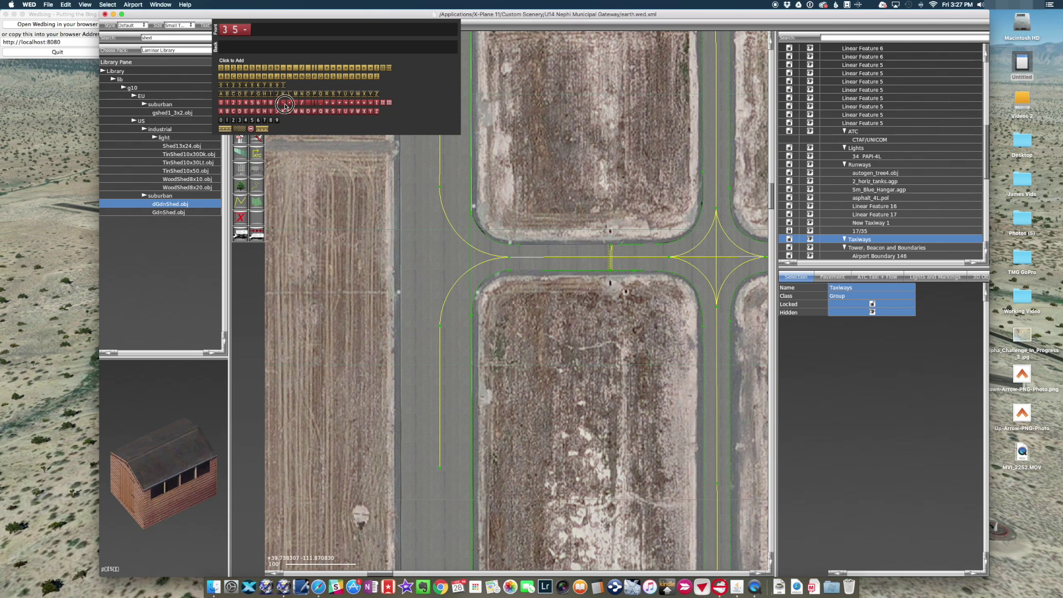
left_click(228, 103)
left_click(265, 103)
Place the 35-17 sign just south of the midfield taxiway's hold line, rotated to a heading of about 89 degrees.
left_click(611, 286)
left_click(610, 283)
key("v")
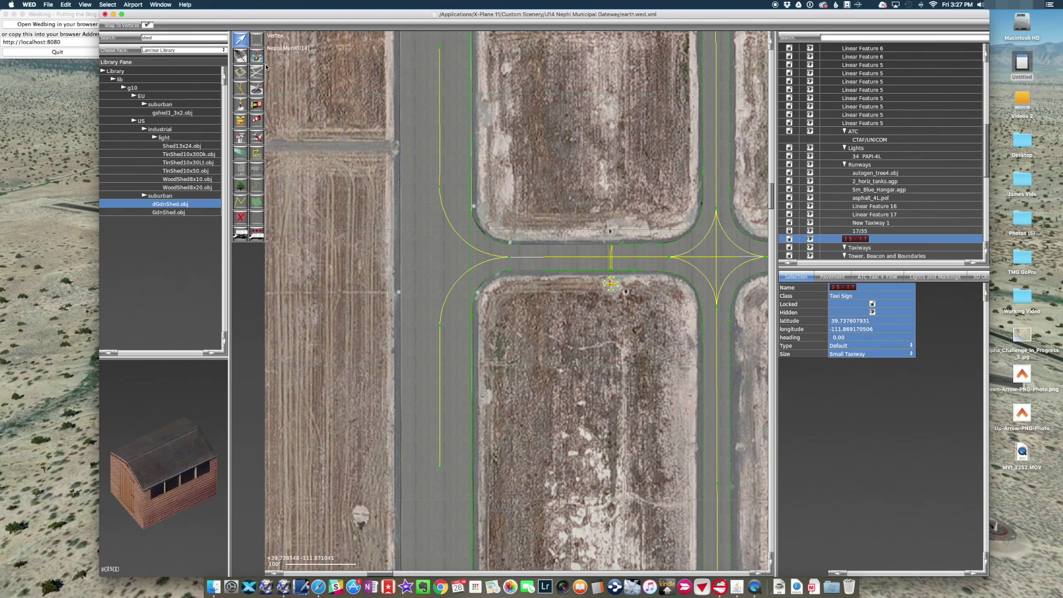
left_click_drag(616, 283, 611, 301)
Replace the taxi sign text with RAMP in black-on-yellow letters.
left_click(256, 104)
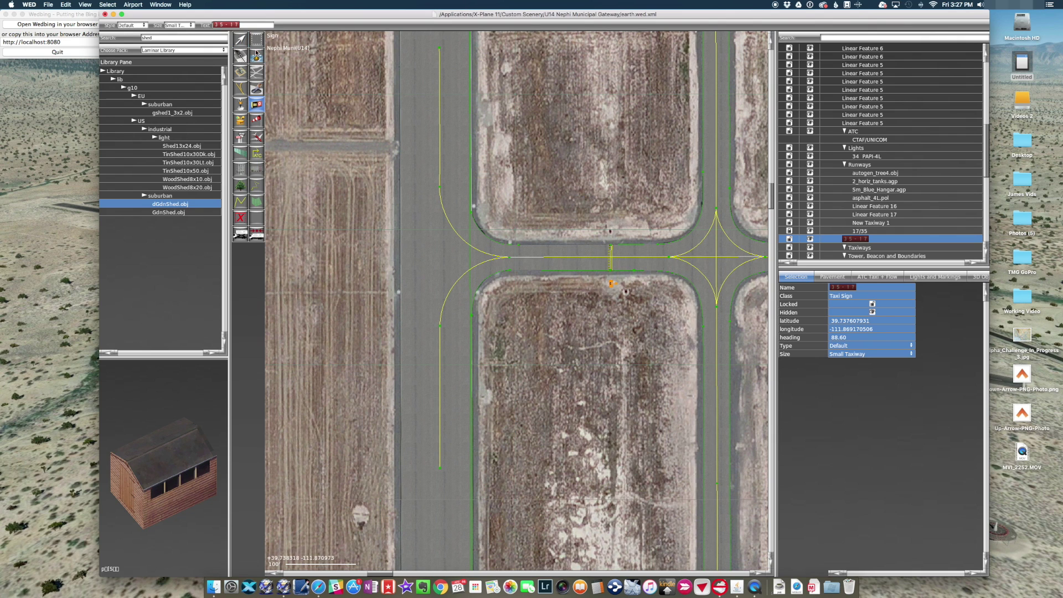
left_click(252, 25)
key("BackSpace")
key("BackSpace")
key("BackSpace")
key("BackSpace")
key("BackSpace")
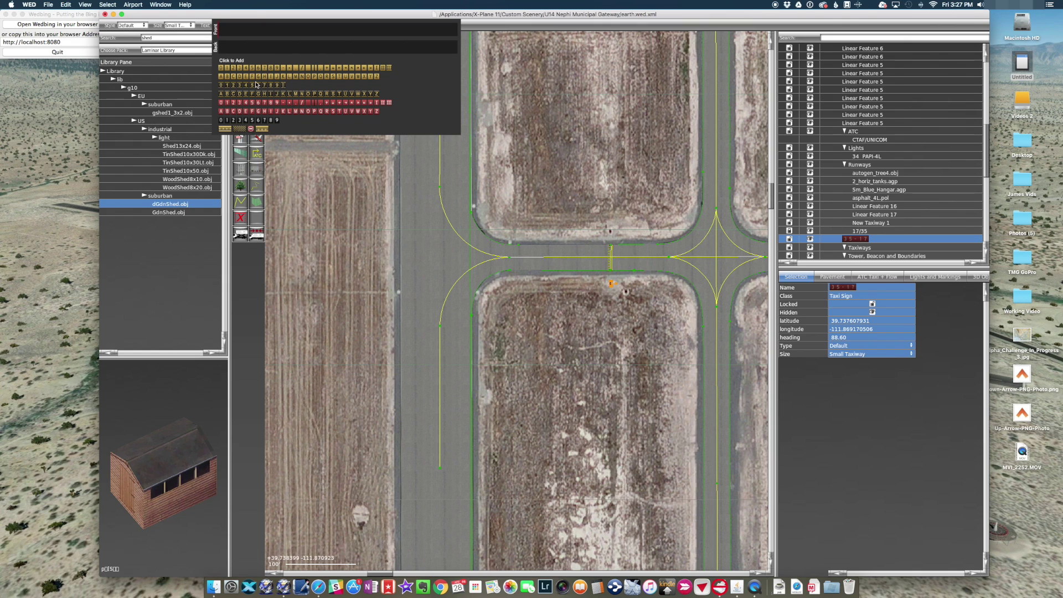
left_click(327, 76)
left_click(326, 76)
type("A")
key("BackSpace")
key("BackSpace")
type("AMP")
Place the RAMP sign just north of the midfield taxiway's hold line, rotate it to heading -90 and fine-tune its position.
left_click(609, 233)
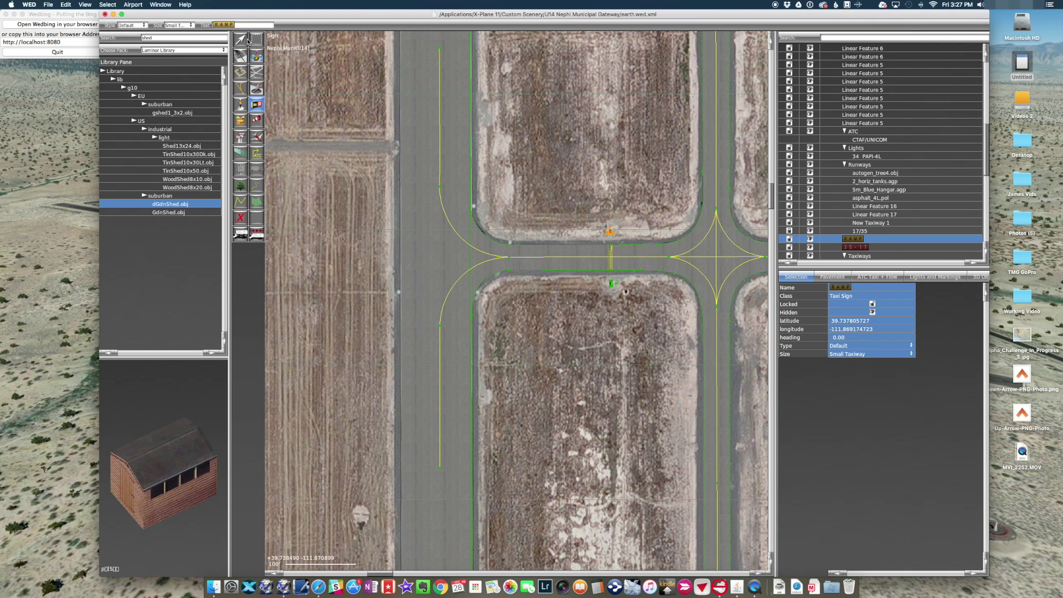
left_click(248, 40)
left_click_drag(619, 233, 609, 194)
left_click_drag(610, 231, 611, 233)
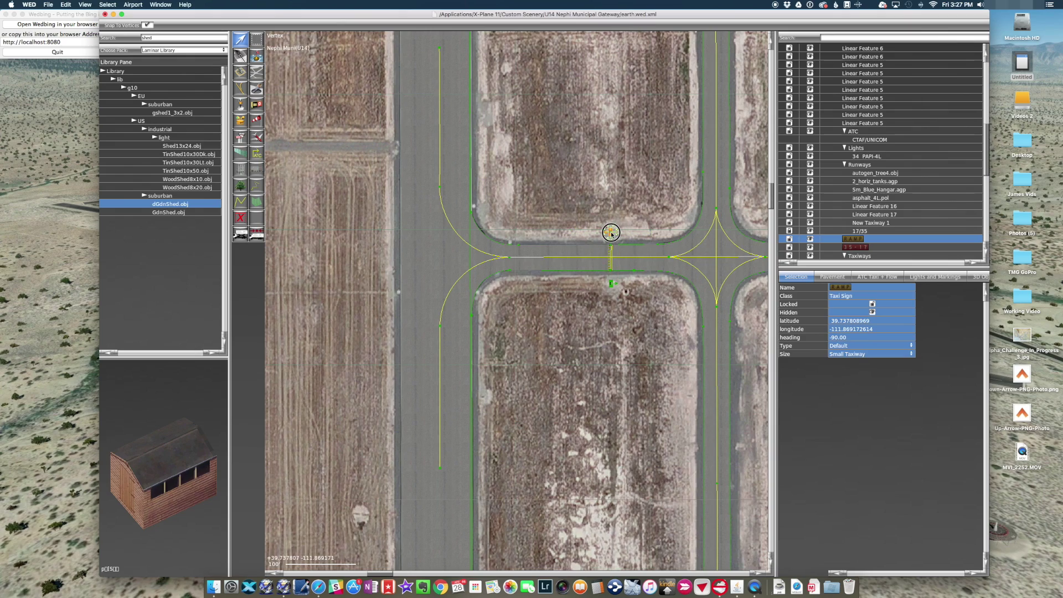
Replace the sign text with the yellow hatched safety-area symbol and a red 17 for the north connecting taxiway.
right_click_drag(635, 151, 638, 515)
right_click_drag(645, 171, 625, 591)
right_click_drag(579, 232, 586, 569)
right_click_drag(582, 139, 574, 595)
right_click_drag(577, 515, 569, 394)
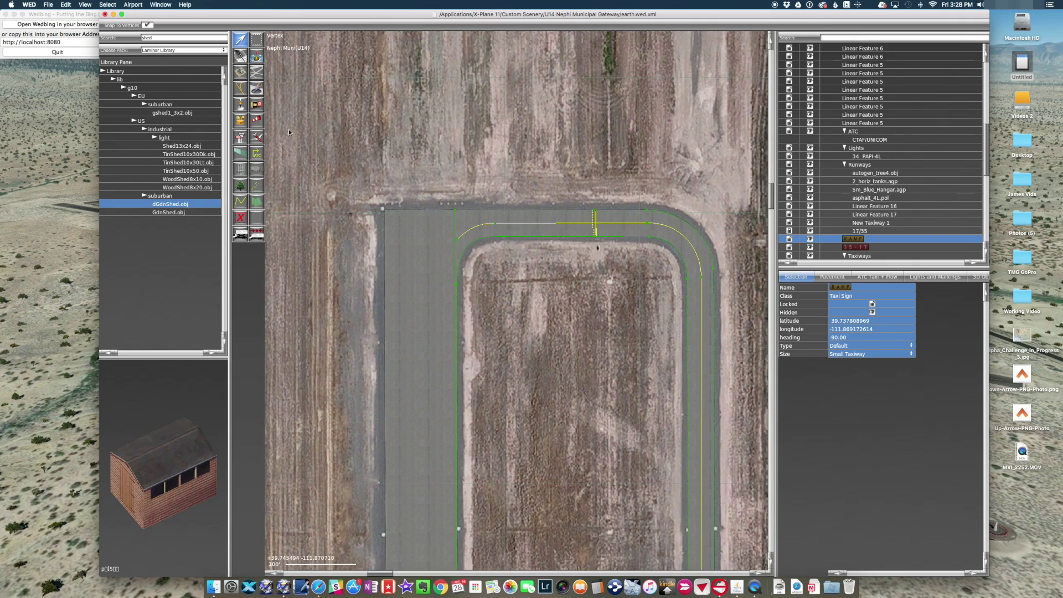
left_click(258, 105)
left_click(247, 25)
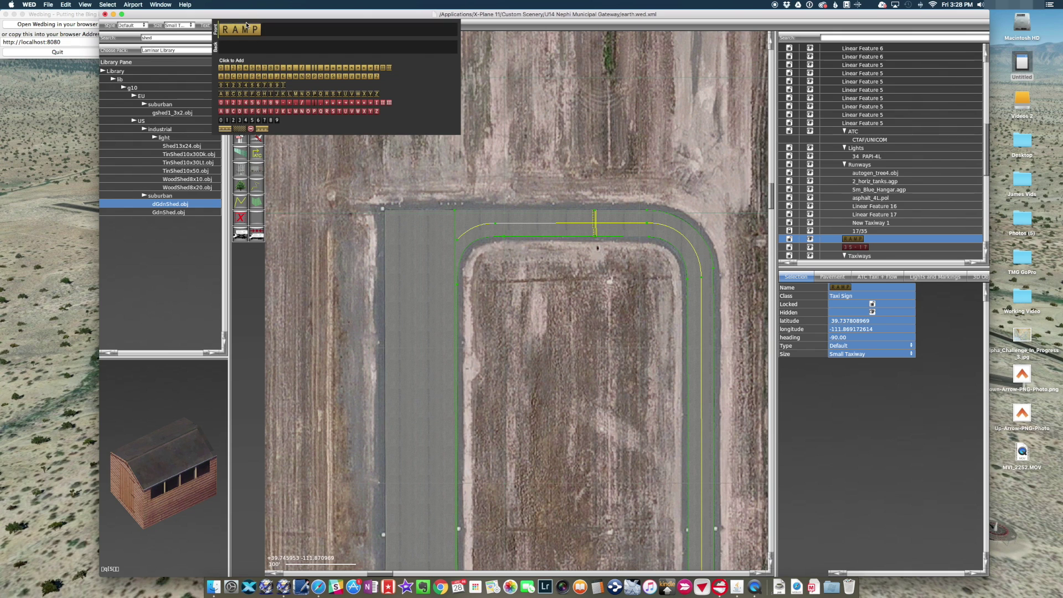
key("BackSpace")
key("BackSpace")
key("BackSpace")
key("BackSpace")
left_click(263, 129)
left_click(229, 103)
left_click(265, 103)
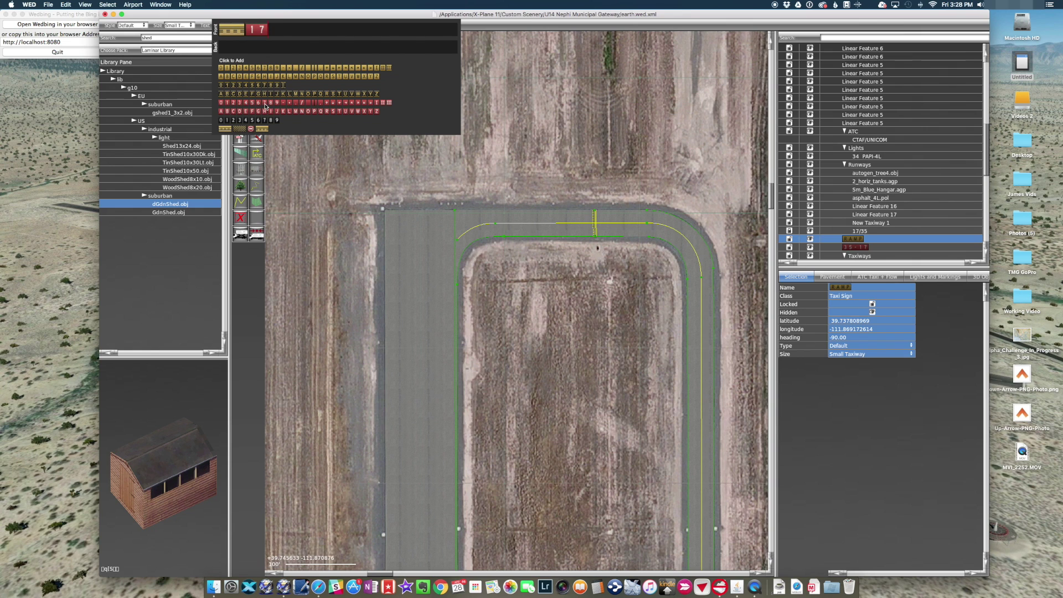
Place the sign just south of the hold line on the north connecting taxiway, rotated to heading 90.
left_click(599, 251)
left_click(597, 249)
left_click(241, 39)
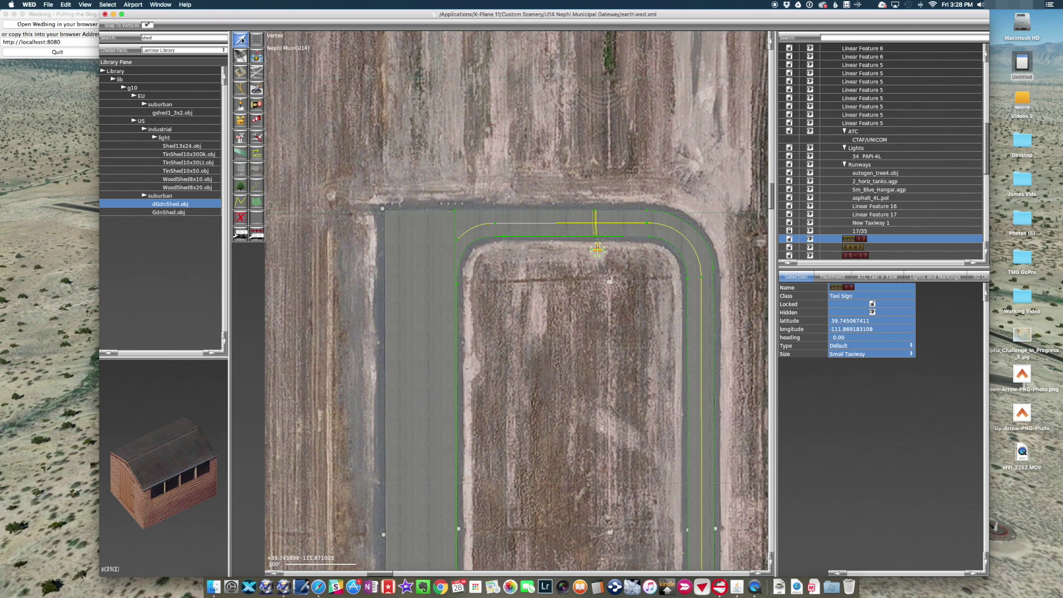
mouse_move(604, 251)
left_mouse_down()
mouse_move(598, 243)
mouse_move(601, 269)
mouse_move(609, 250)
mouse_move(599, 250)
left_mouse_up()
scroll(597, 325, "down", 15)
scroll(514, 294, "down", 1)
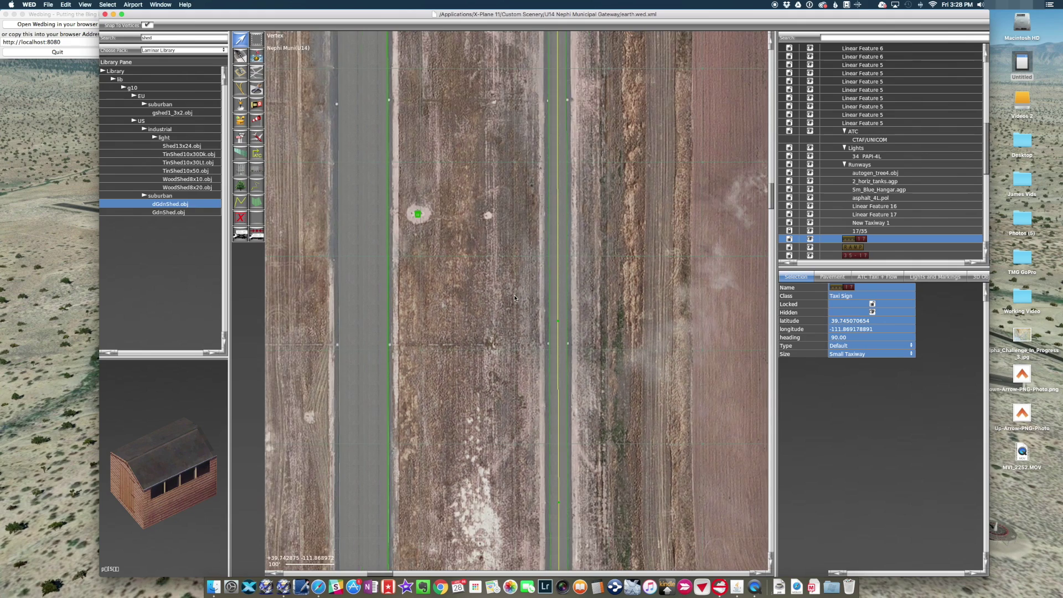
scroll(513, 295, "down", 1)
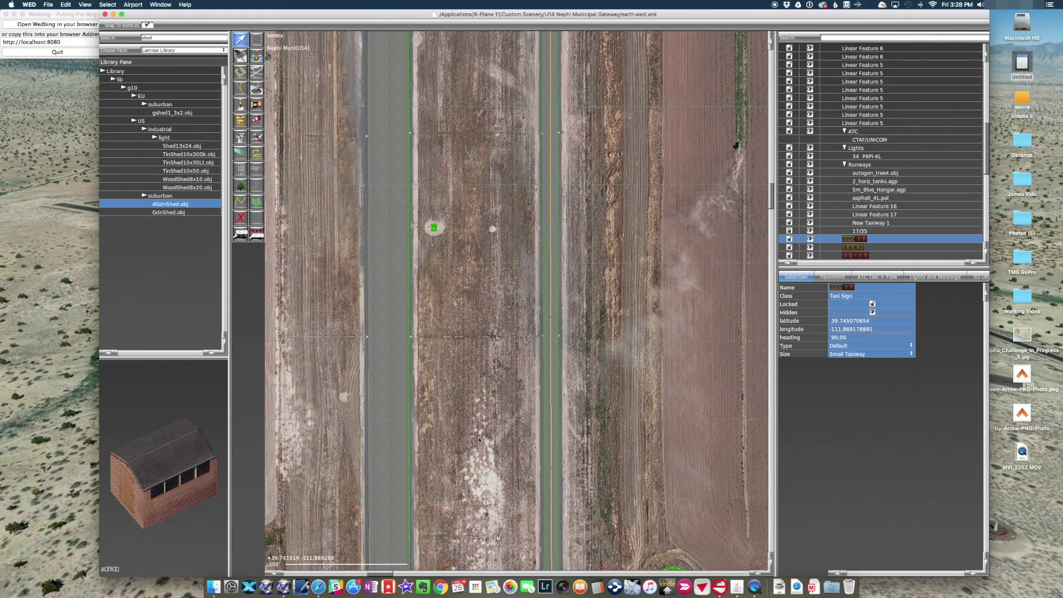
scroll(479, 437, "down", 10)
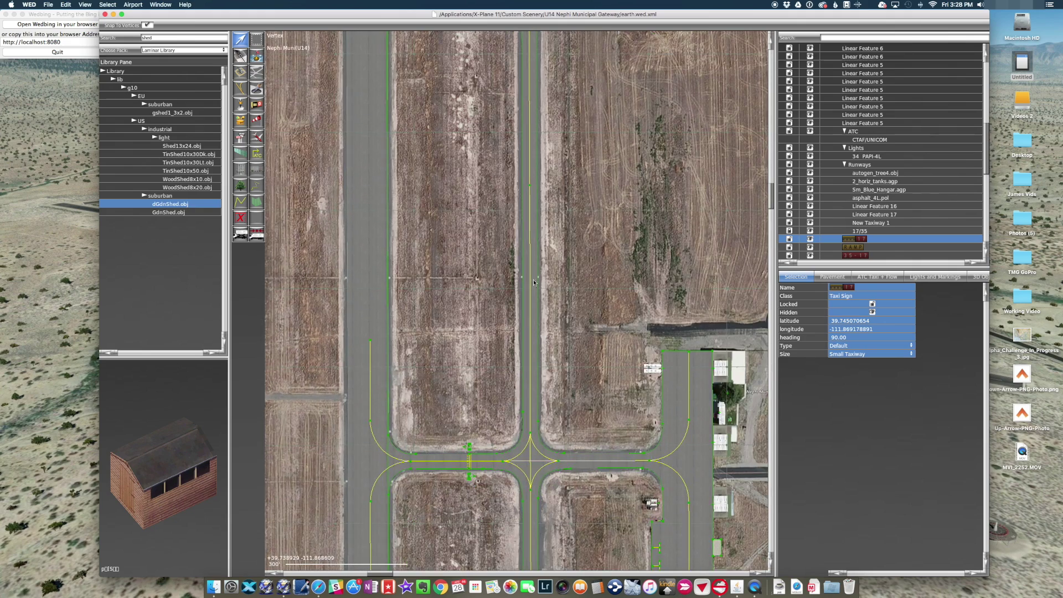
scroll(540, 280, "up", 5)
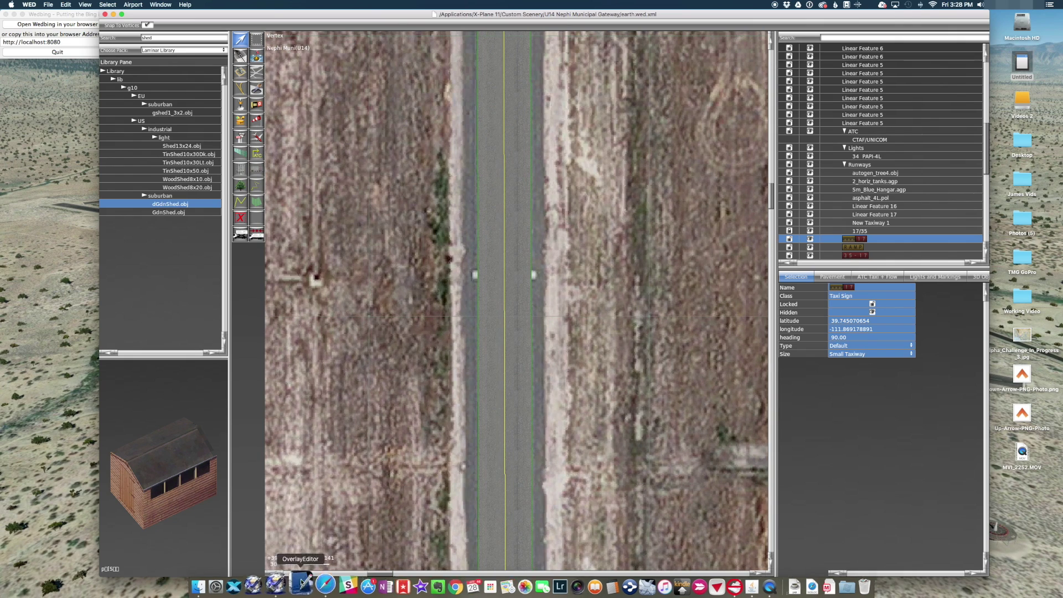
Switch to the satellite map in Safari and examine the parallel taxiway for edge lights from its north bend southward.
left_click(319, 587)
scroll(749, 366, "up", 5)
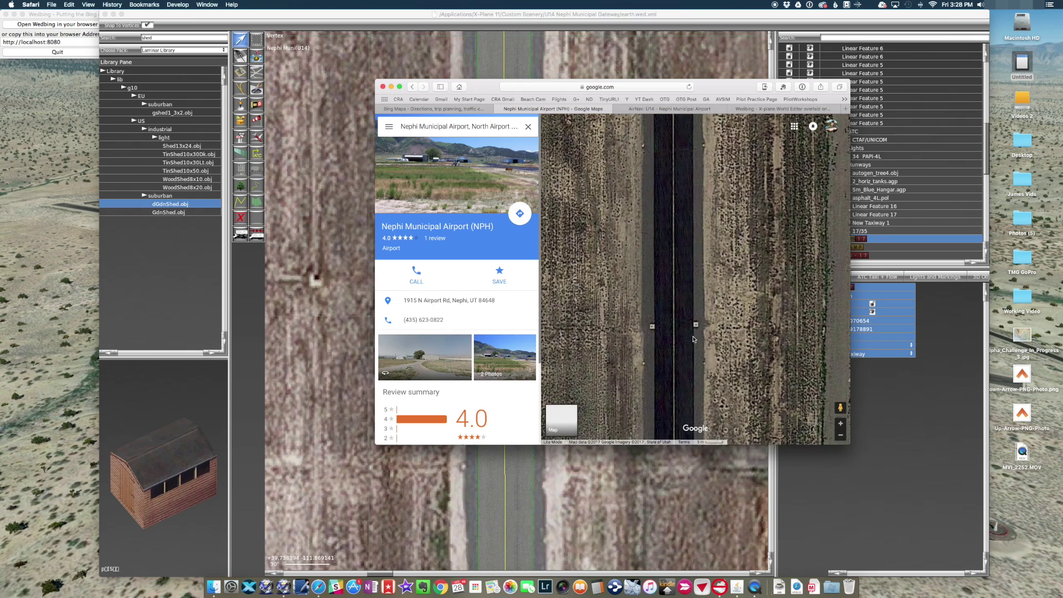
scroll(693, 339, "down", 3)
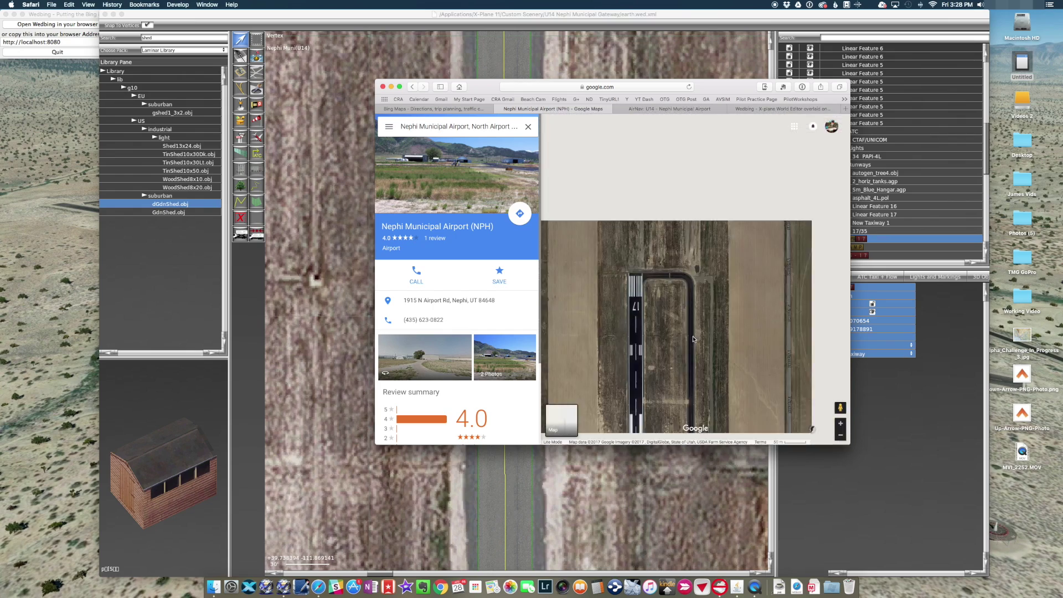
scroll(693, 339, "up", 2)
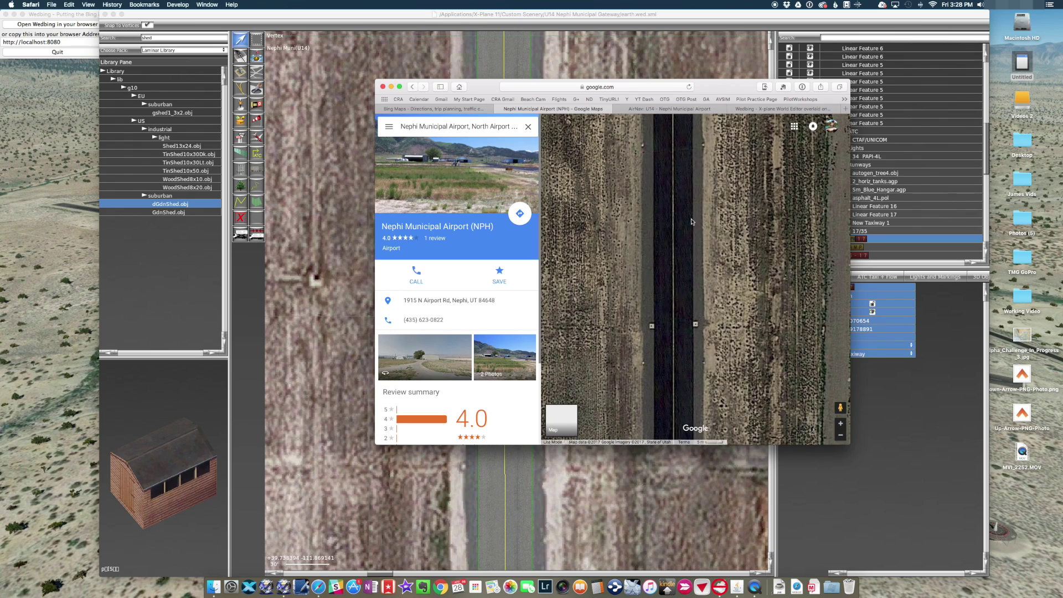
left_click_drag(692, 222, 705, 460)
left_click_drag(677, 257, 698, 366)
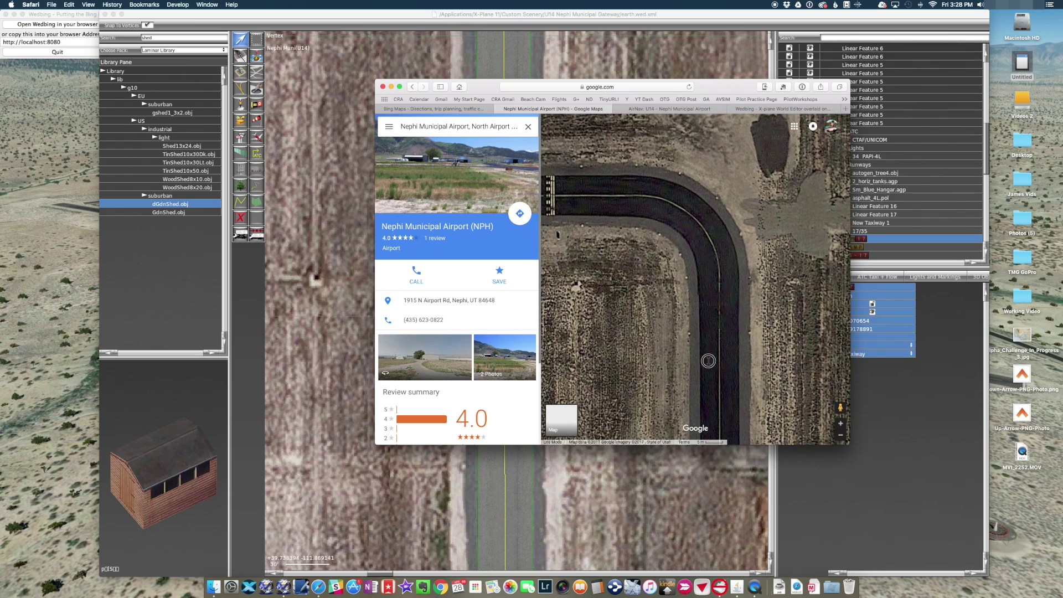
scroll(674, 241, "down", 5)
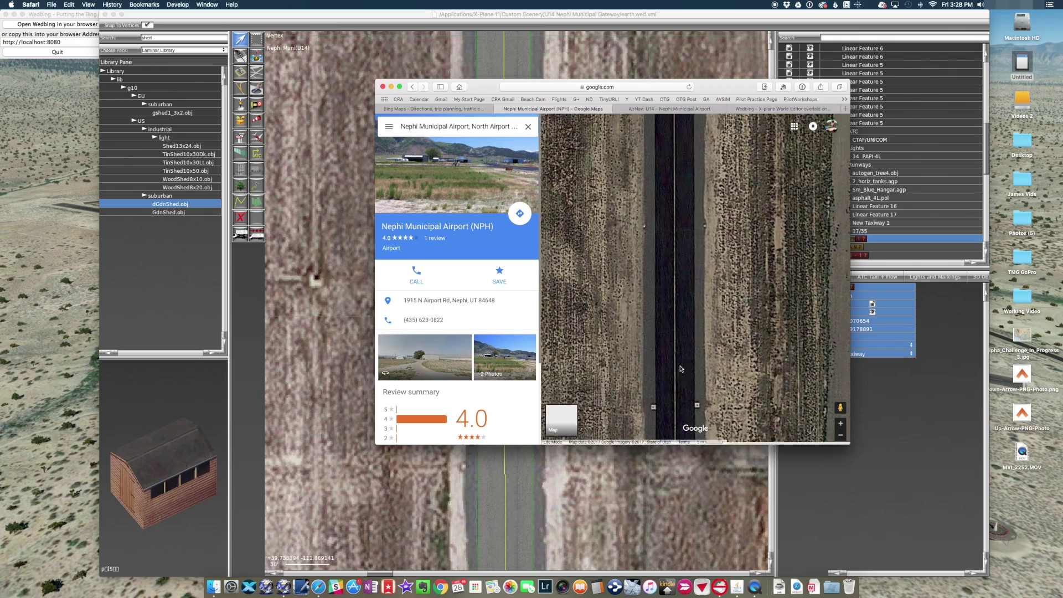
scroll(660, 194, "up", 5)
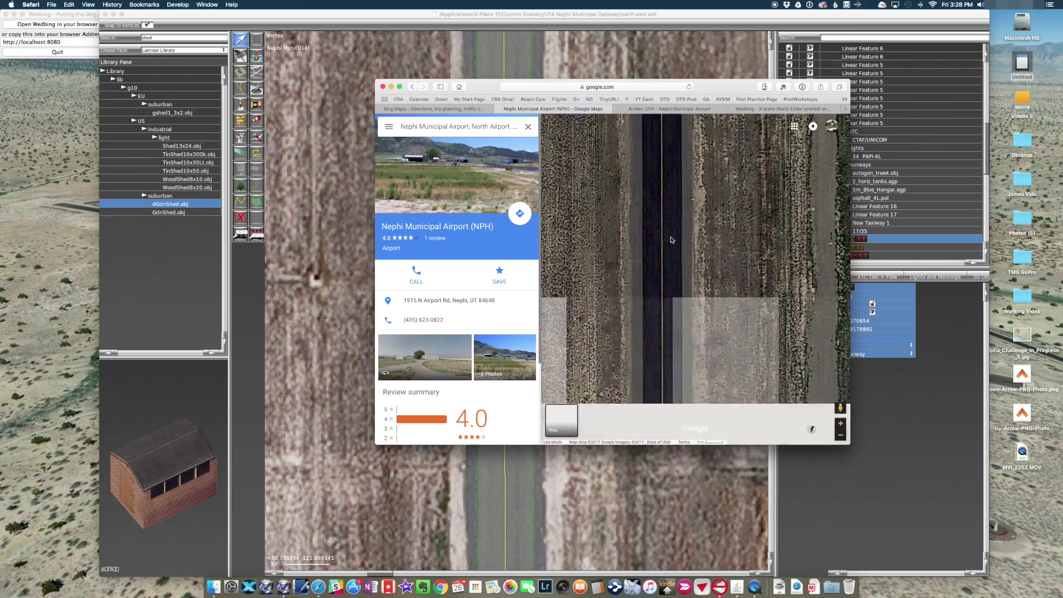
scroll(664, 250, "down", 3)
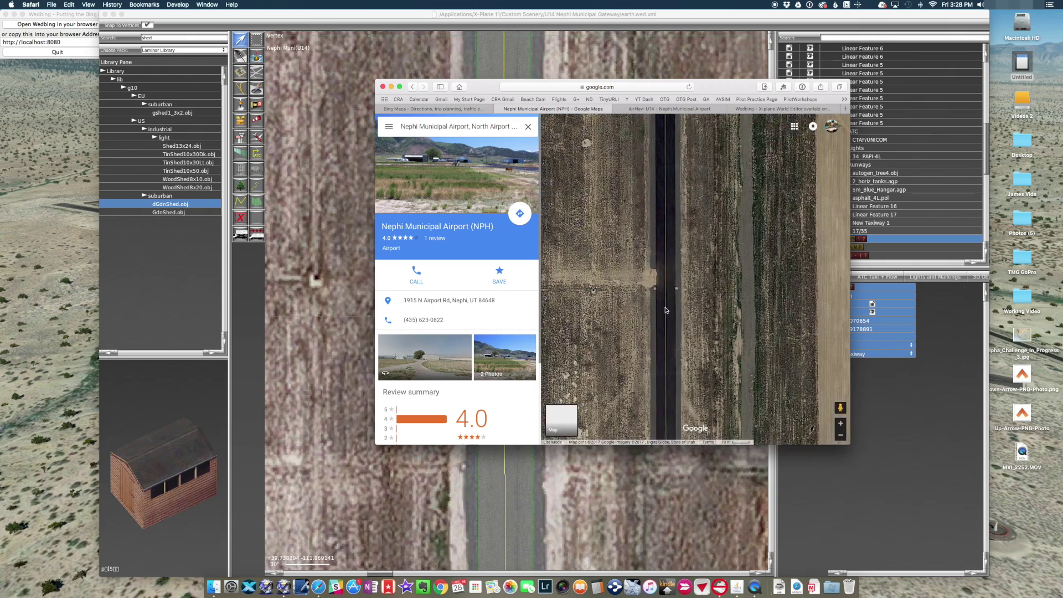
scroll(681, 297, "down", 3)
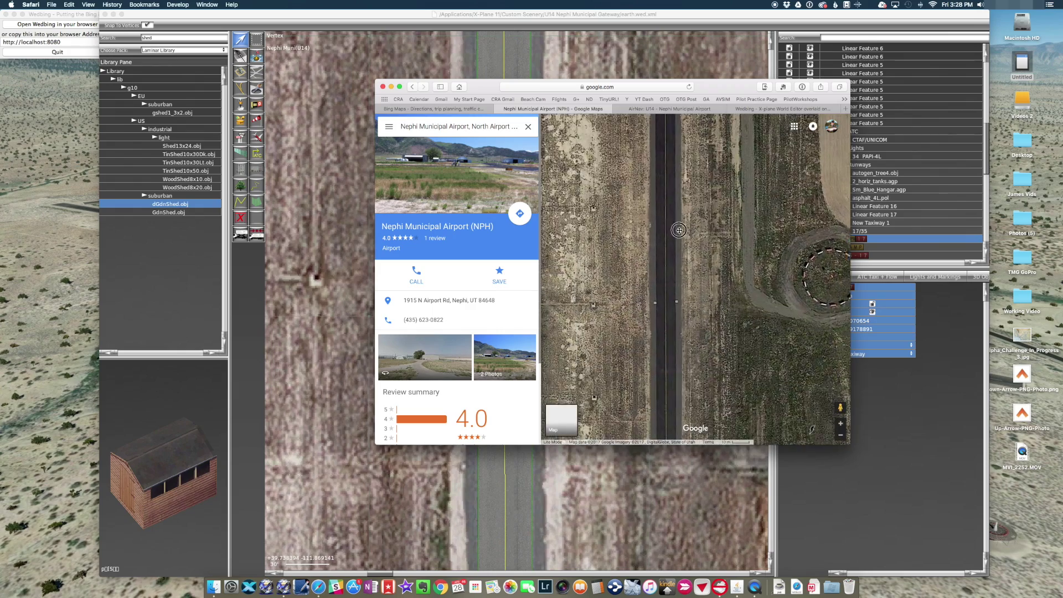
scroll(674, 263, "up", 3)
scroll(674, 260, "down", 3)
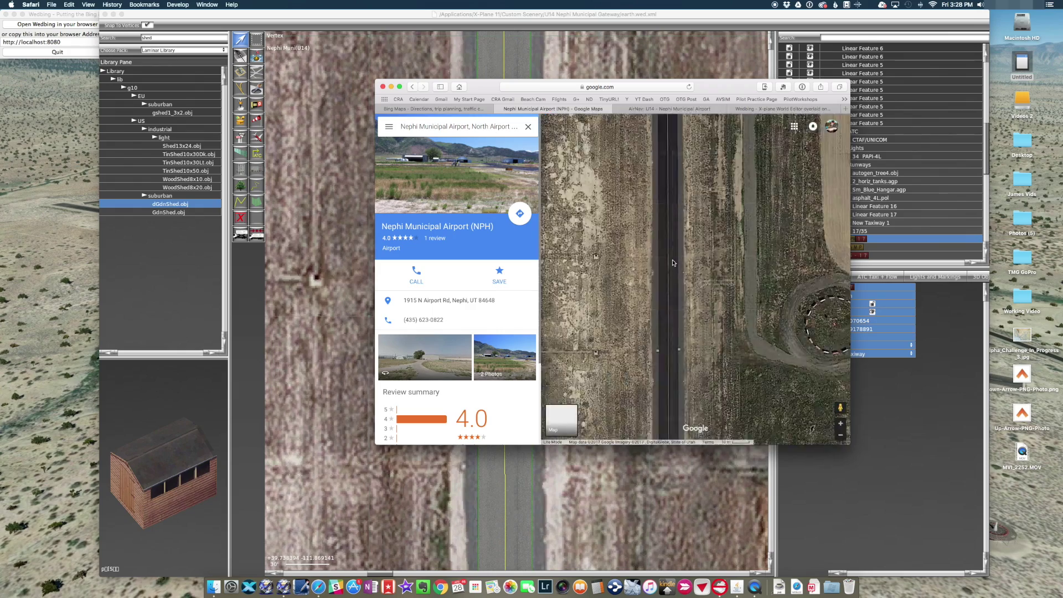
scroll(674, 229, "up", 3)
scroll(674, 227, "down", 5)
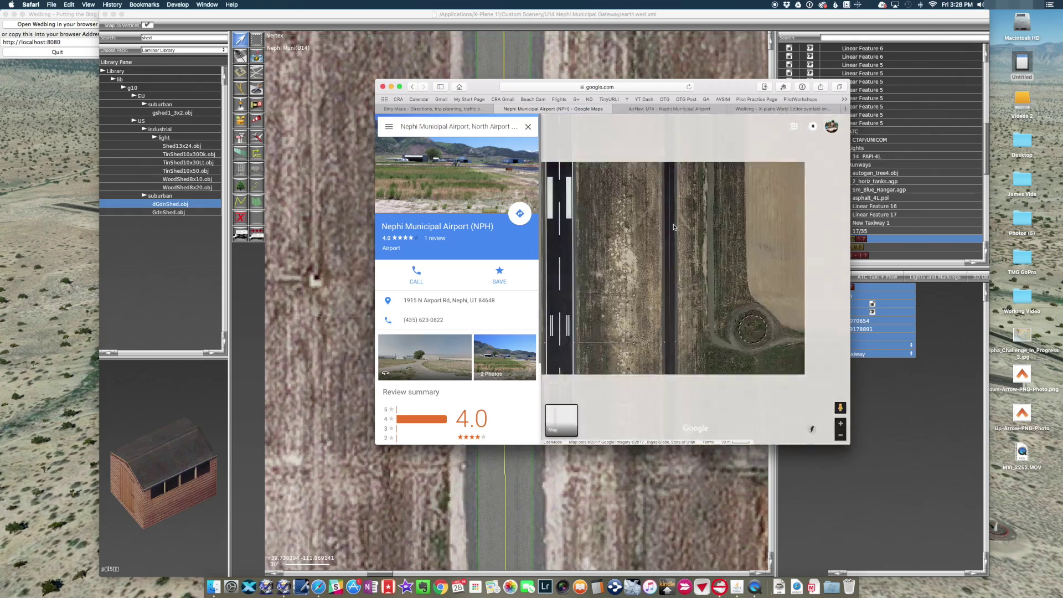
Return to WED and set the light attribute of the whole New Taxiway 1 polygon to Taxiway Edge Lights (Blue).
left_click(336, 246)
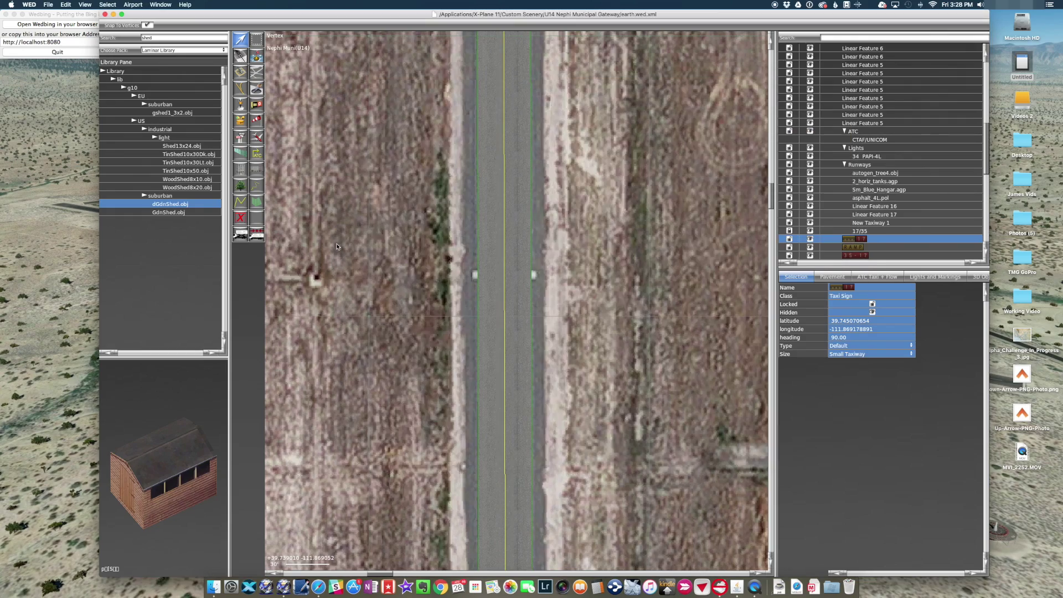
scroll(504, 260, "down", 5)
scroll(504, 282, "up", 3)
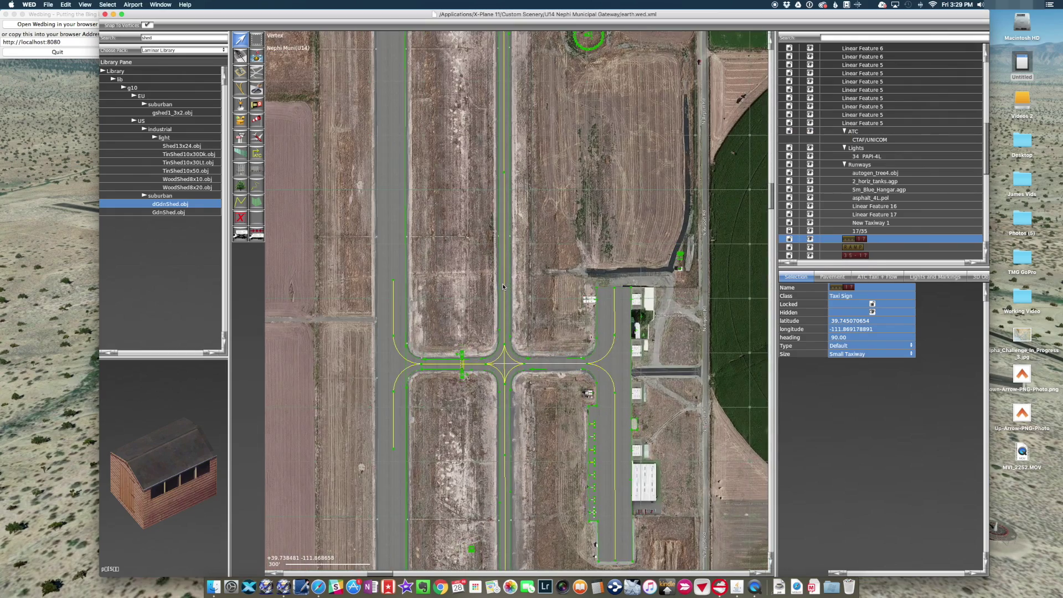
left_click(503, 287)
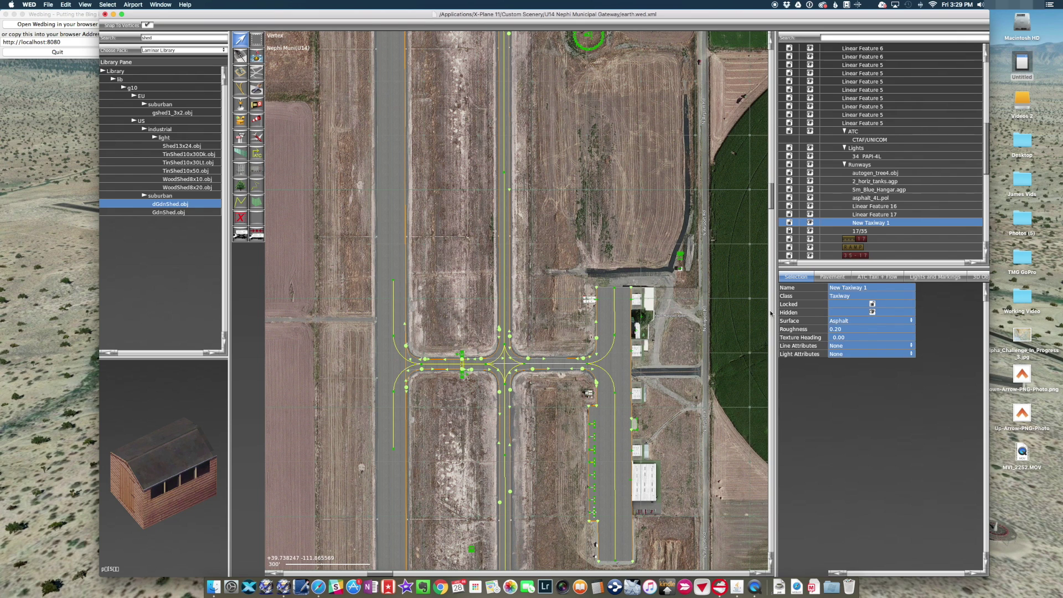
left_click(839, 355)
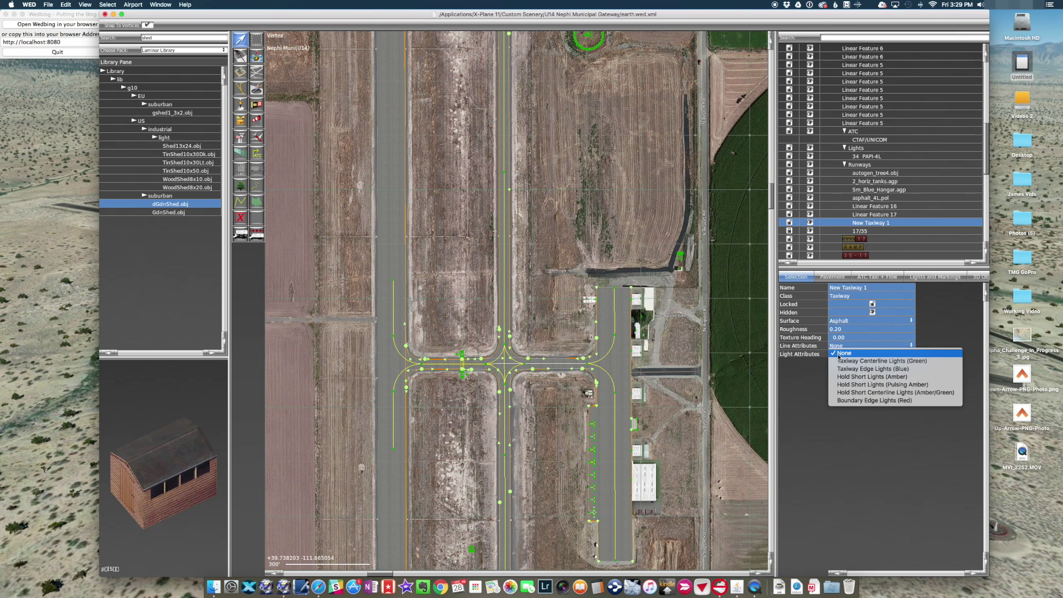
left_click(851, 369)
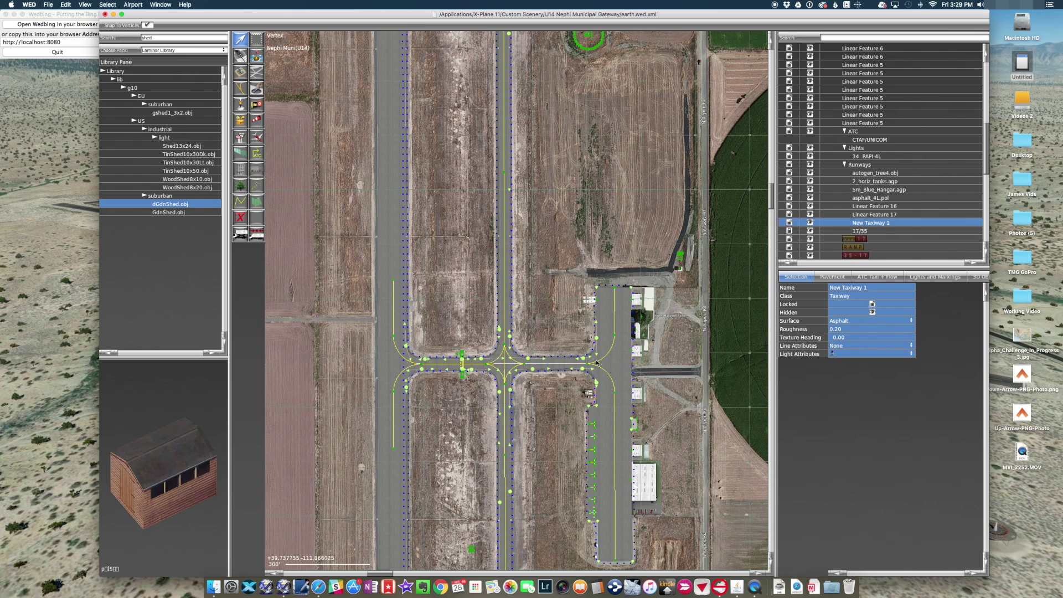
Set the light attribute to None on the two runway-side nodes where the north connecting taxiway meets the runway.
scroll(443, 224, "up", 10)
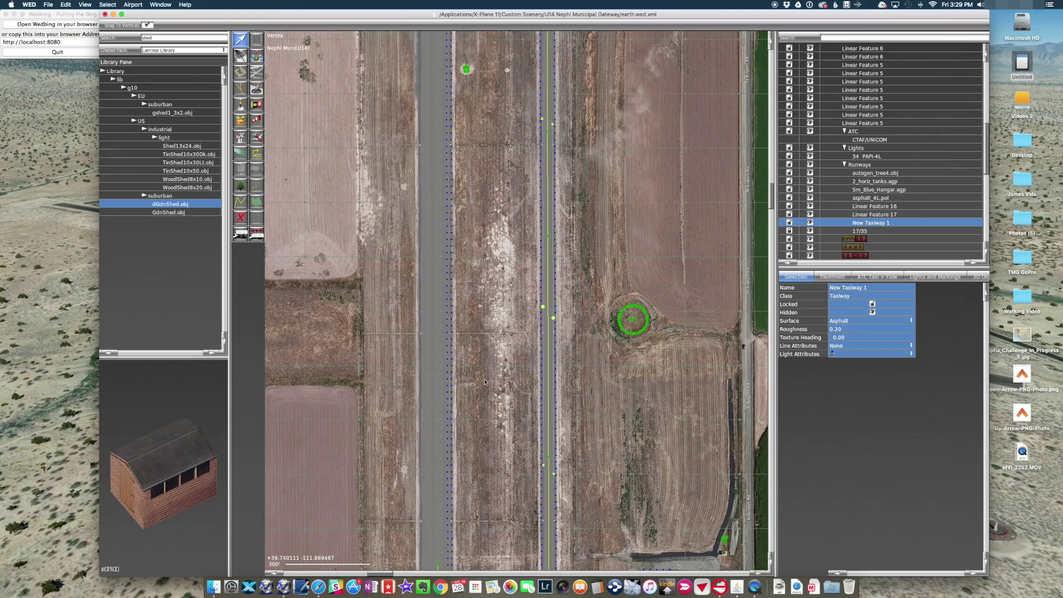
scroll(466, 243, "up", 4)
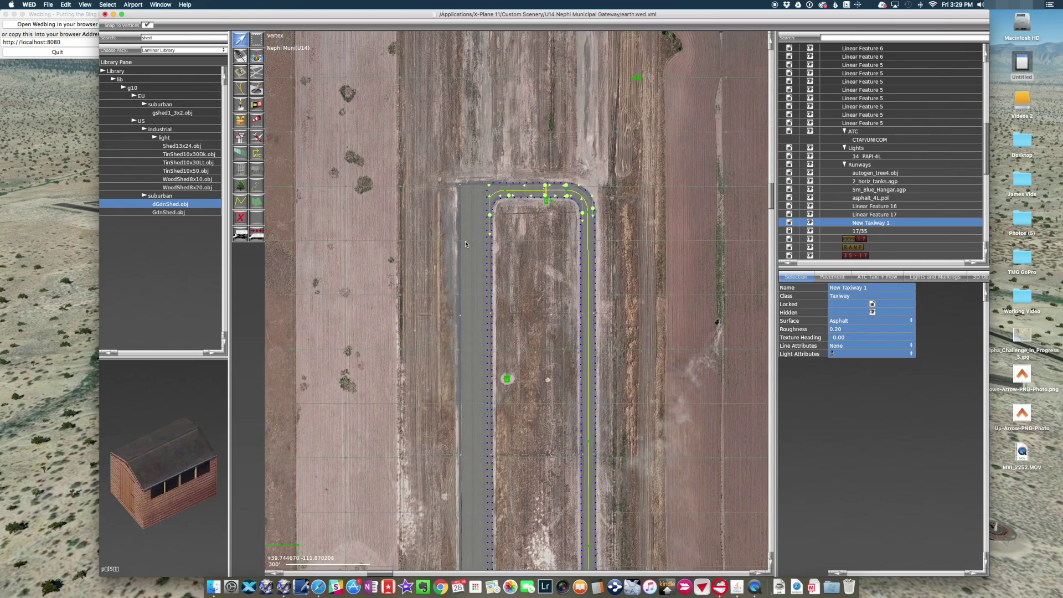
left_click_drag(479, 140, 515, 178)
left_click(850, 387)
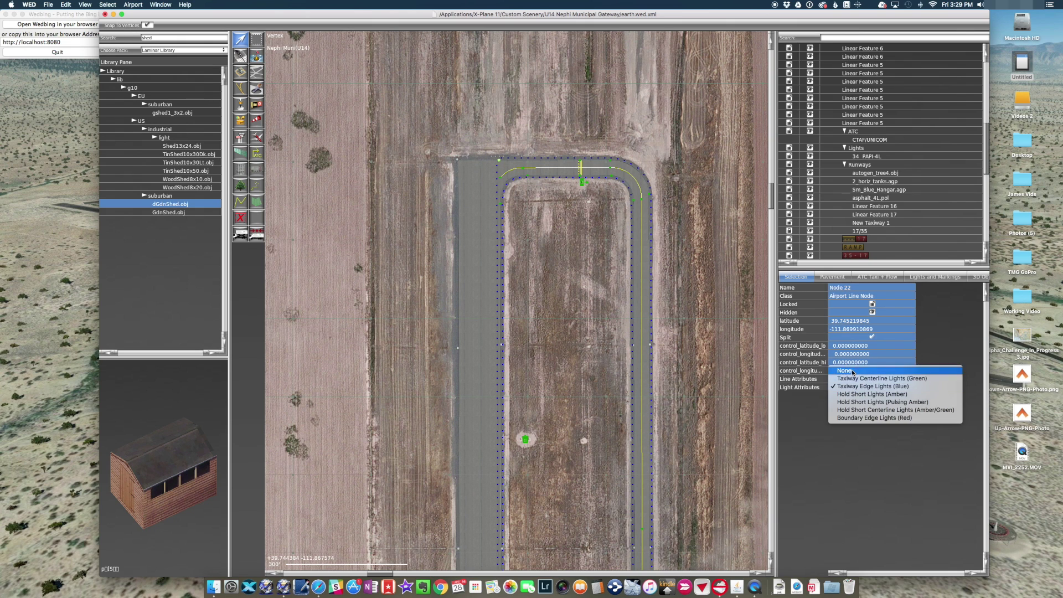
left_click(853, 371)
left_click_drag(542, 223, 488, 191)
left_click(855, 387)
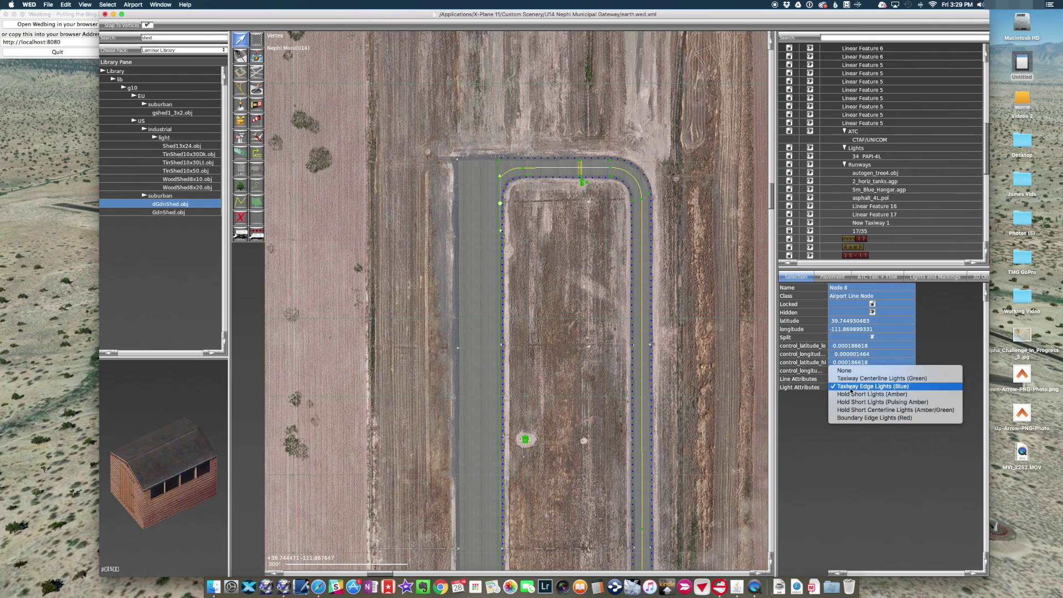
left_click(848, 373)
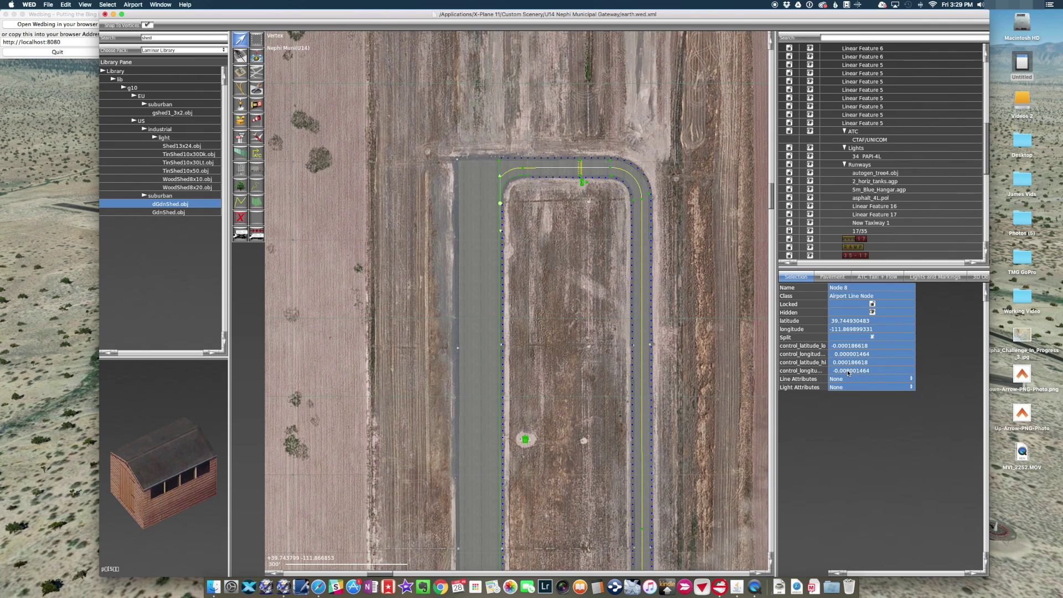
Set the light attribute to None on the runway-edge node just north of the midfield taxiway's junction with the runway.
scroll(576, 510, "down", 10)
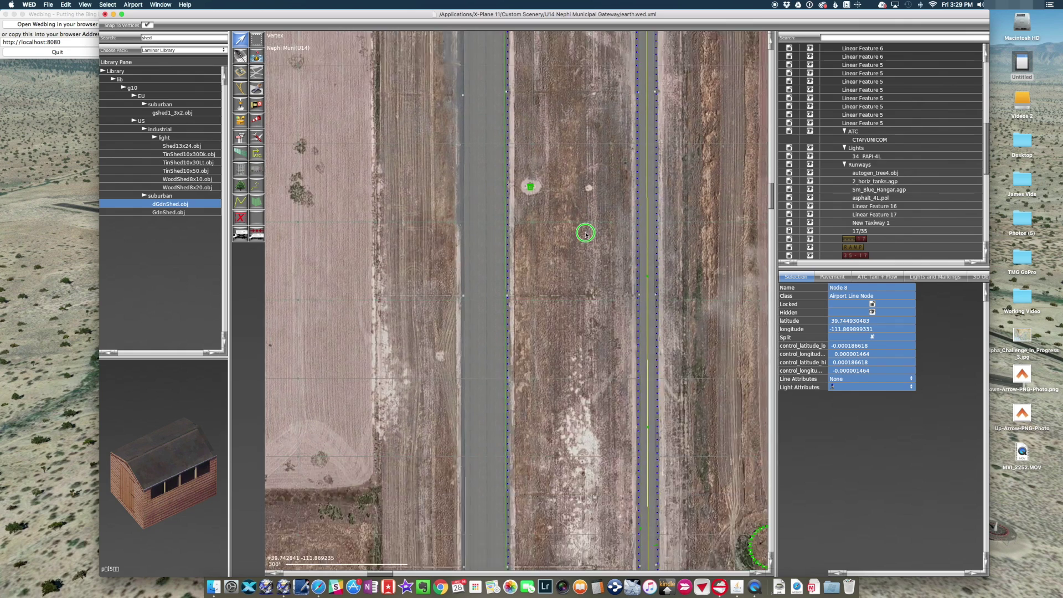
scroll(579, 434, "down", 5)
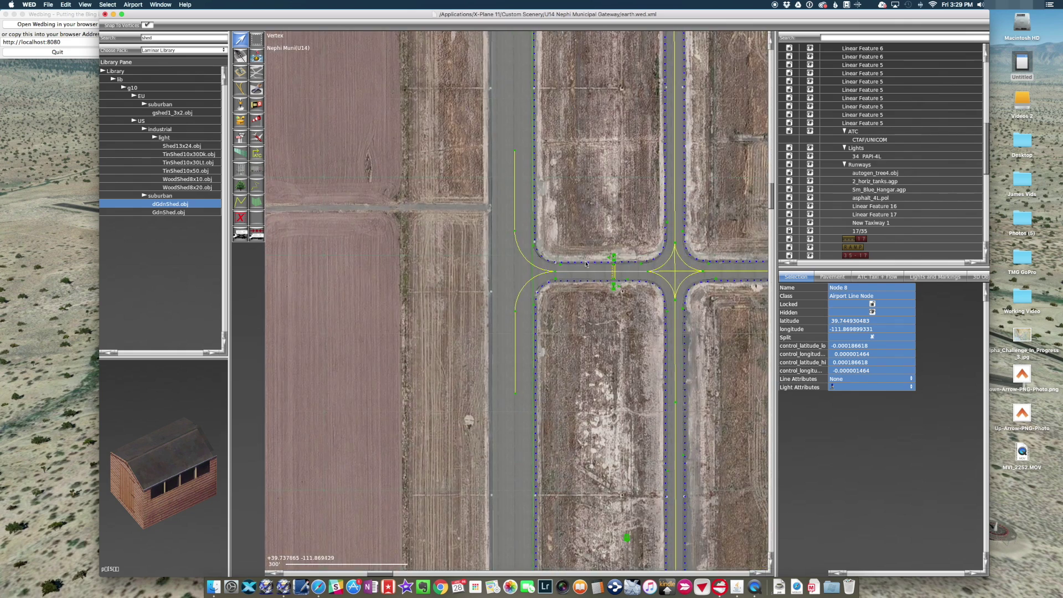
left_click(572, 245)
left_click(533, 244)
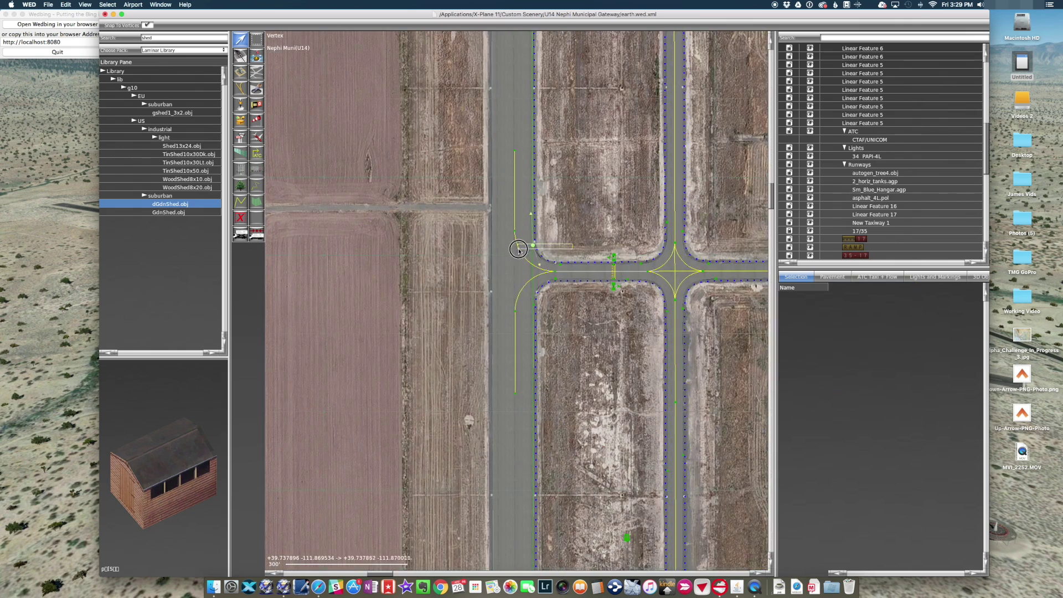
left_click(864, 387)
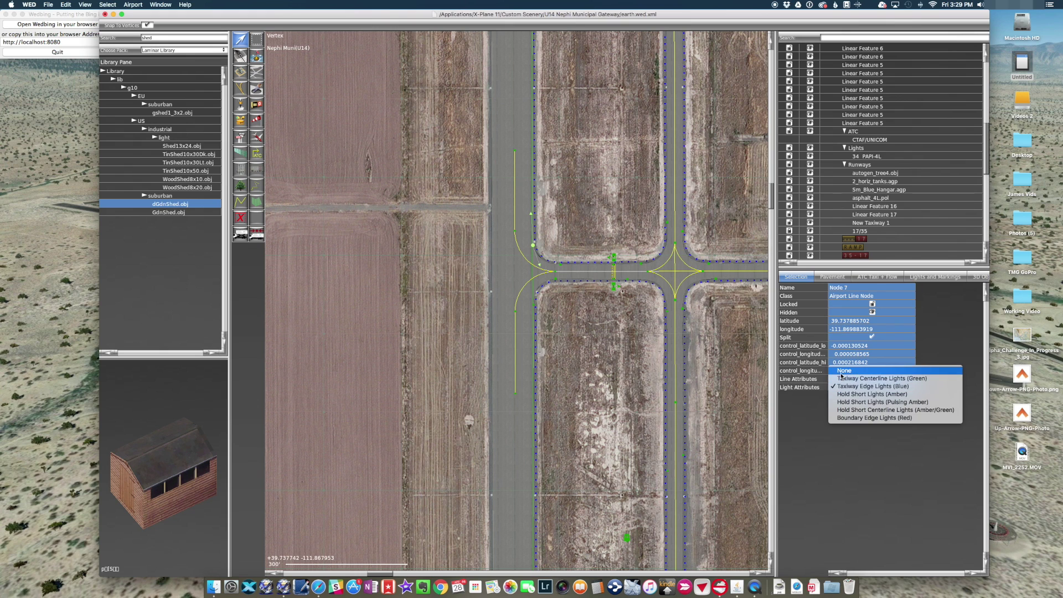
left_click(843, 369)
Set the light attribute to None on the runway-edge node just north of the south connecting taxiway.
scroll(606, 475, "down", 10)
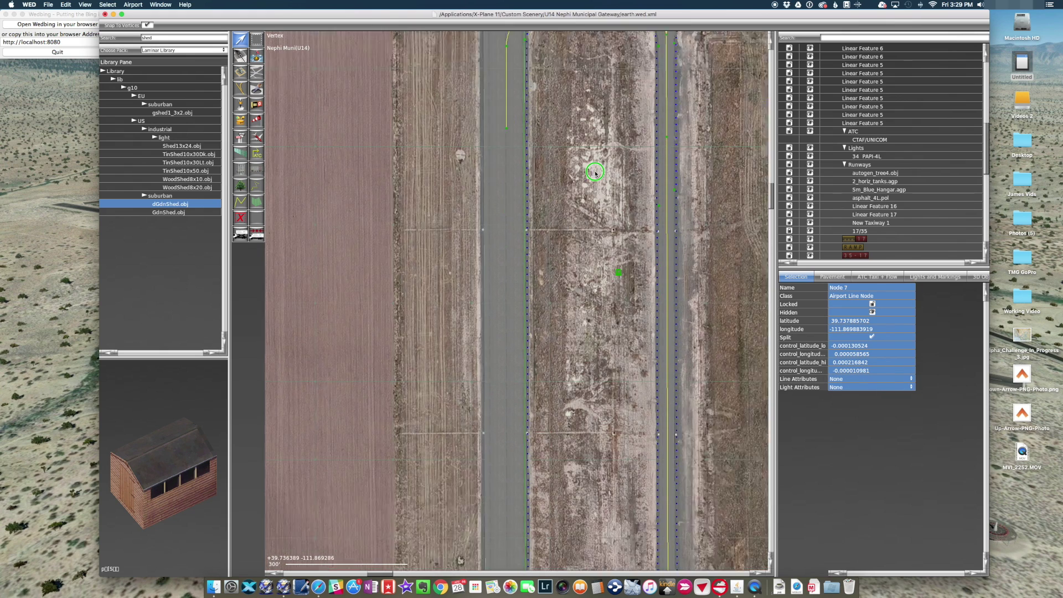
scroll(598, 415, "down", 10)
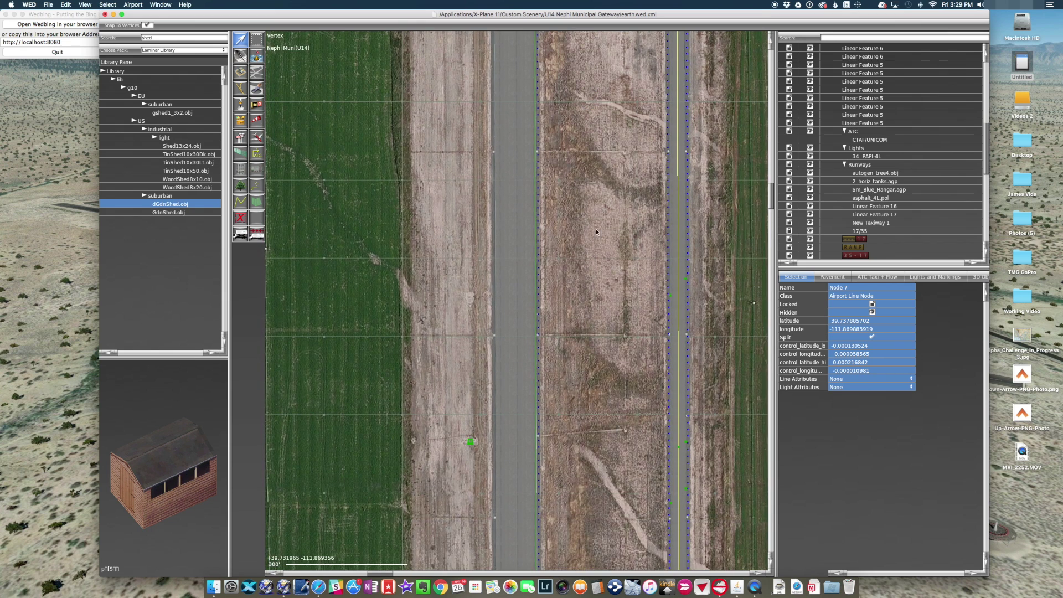
left_click(521, 461)
left_click(868, 387)
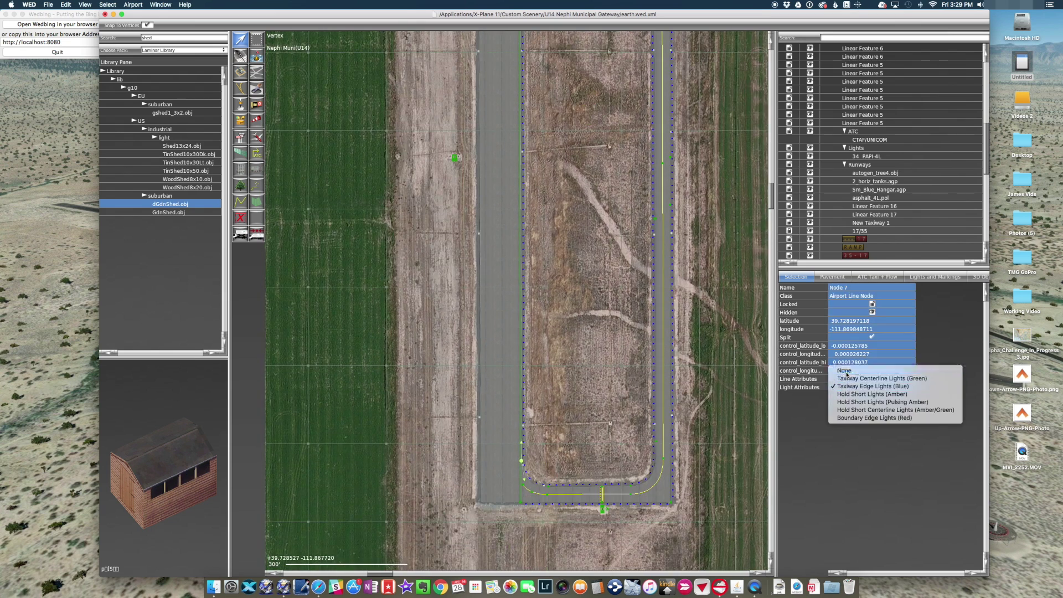
left_click(846, 371)
Remove the edge lights from the apron's northwest corner node and the west-edge node above the midfield taxiway, using light attribute None.
right_click_drag(719, 276, 558, 426)
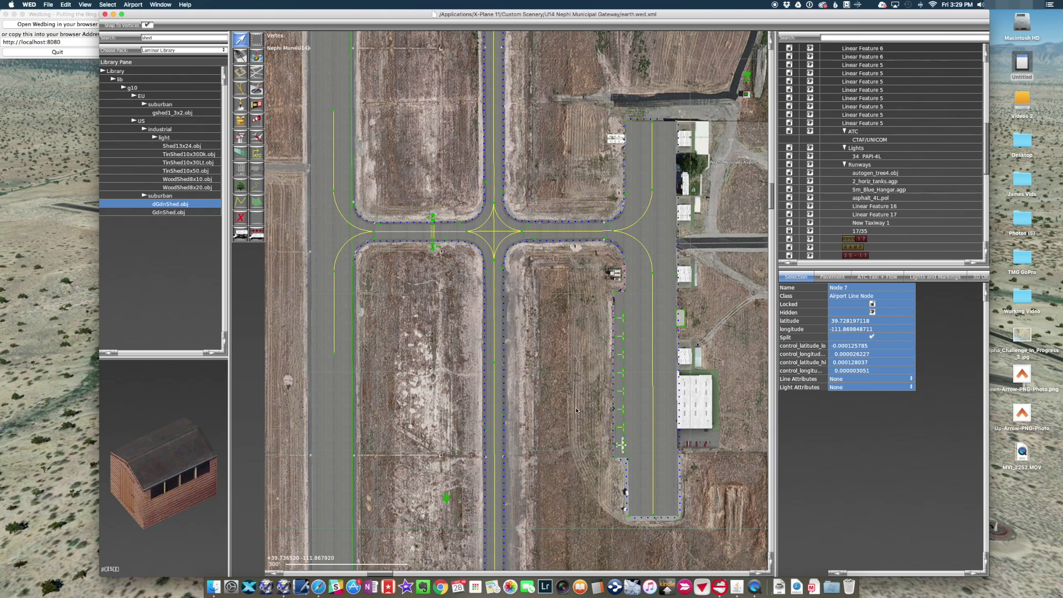
left_click_drag(619, 95, 697, 204)
left_click_drag(611, 109, 637, 130)
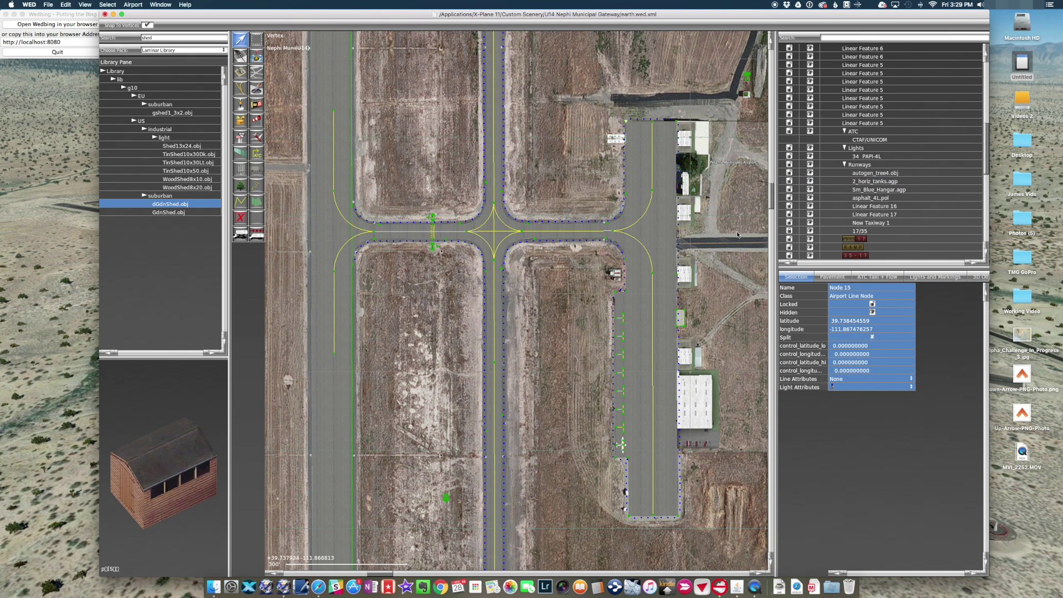
left_click(850, 388)
left_click(626, 194)
left_click(839, 387)
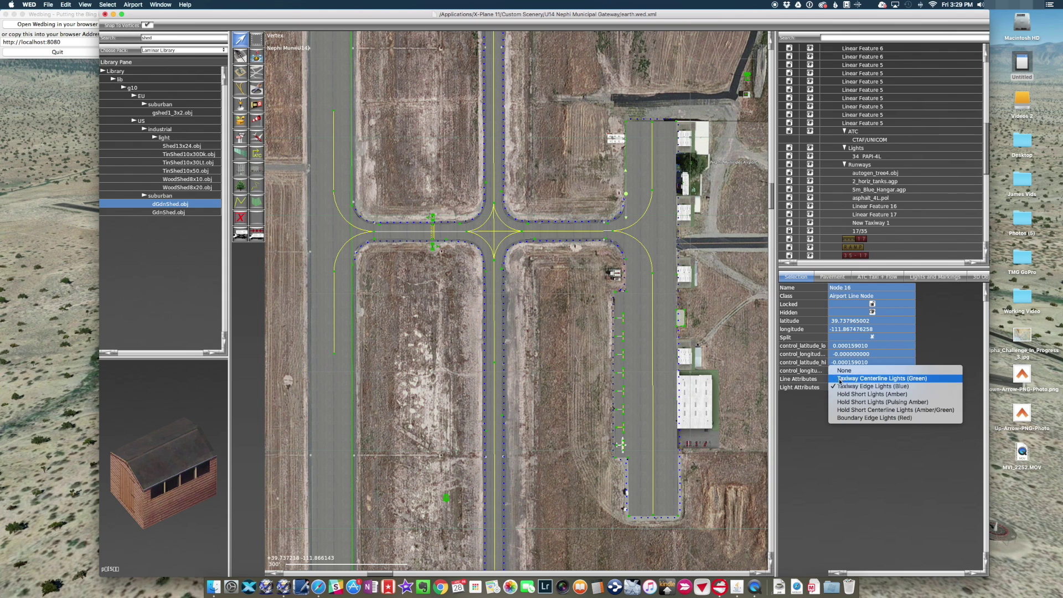
left_click(845, 370)
Set the light attribute to None on the apron's northeast and southeast corner nodes.
left_click(677, 122)
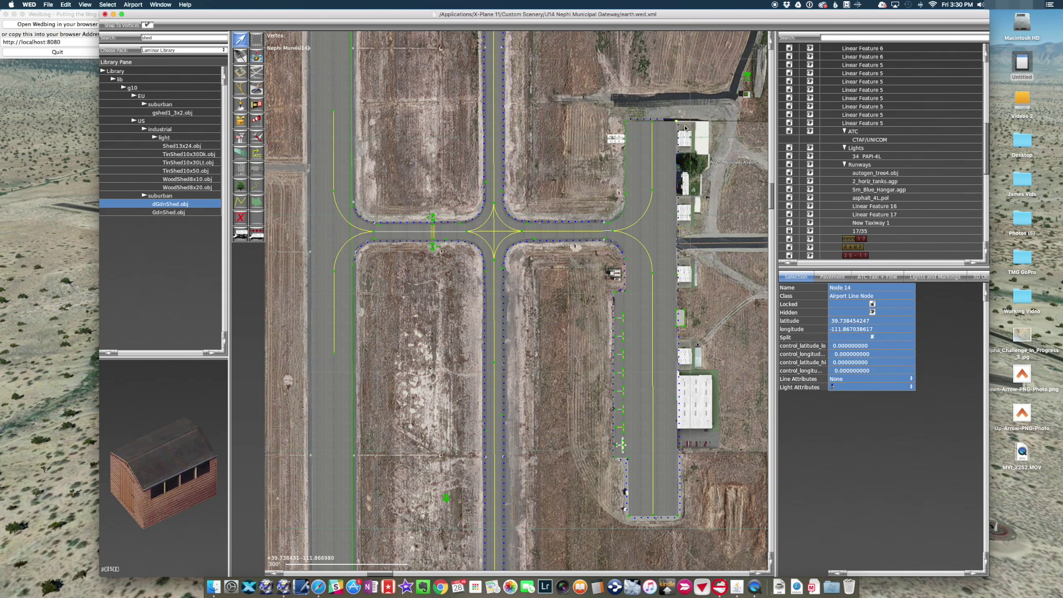
left_click(839, 388)
left_click(844, 368)
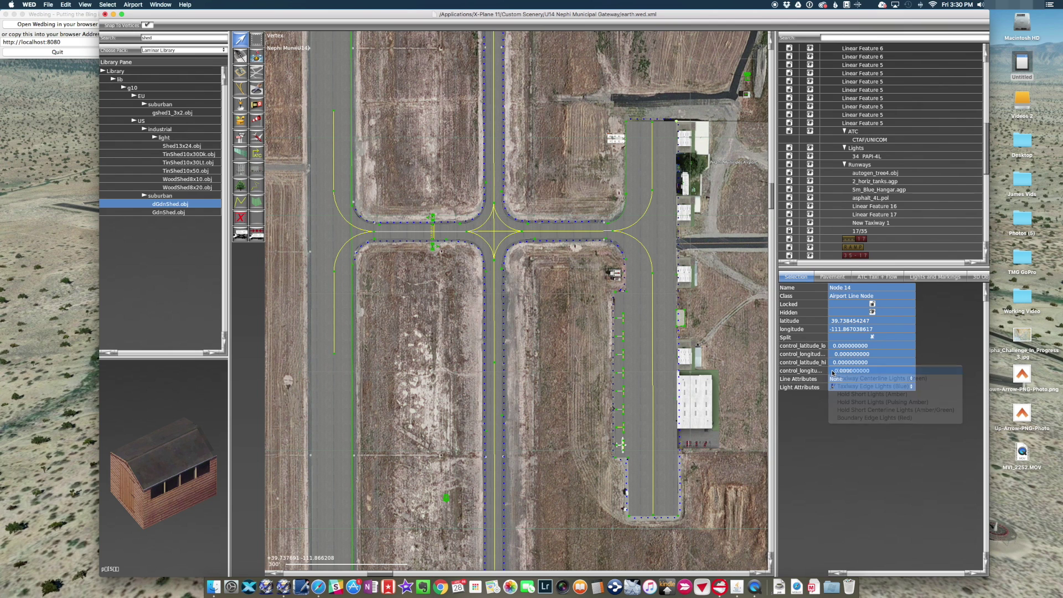
left_click(679, 517)
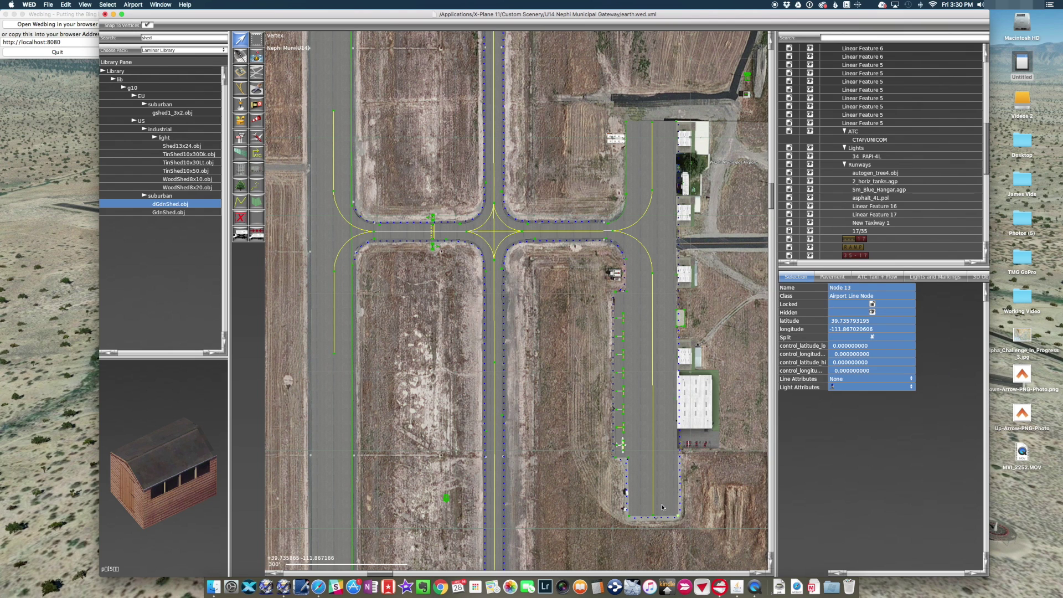
left_click(842, 381)
left_click(843, 381)
left_click(845, 387)
left_click(845, 371)
Set the light attribute to None on the apron's east-edge nodes beside the small sheds north of the large hangar.
left_click(676, 119)
left_click_drag(702, 325, 679, 301)
left_click(964, 387)
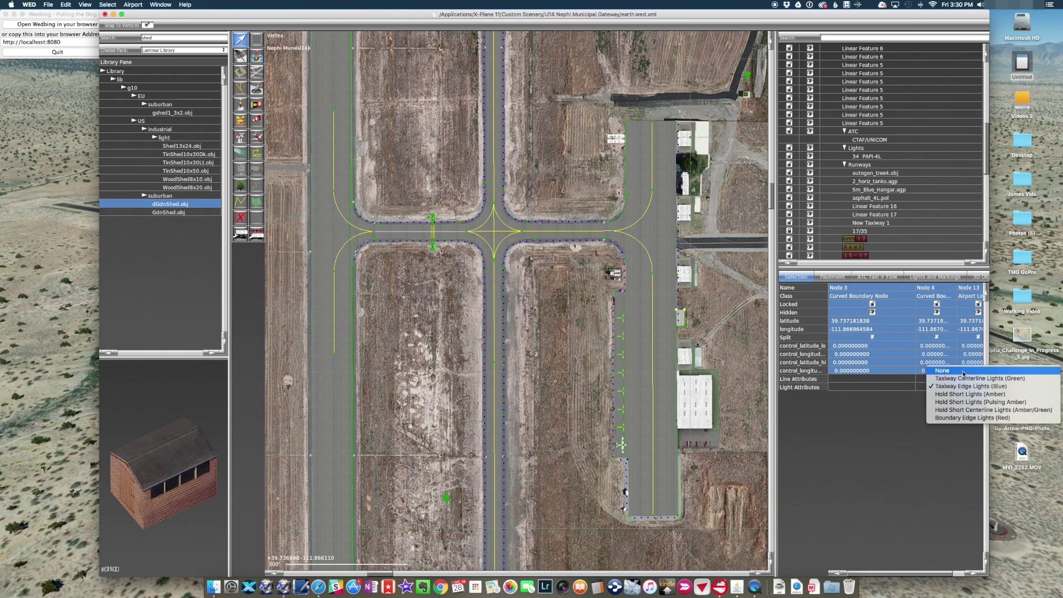
left_click(966, 372)
left_click_drag(690, 339, 664, 312)
left_click(939, 387)
left_click(975, 382)
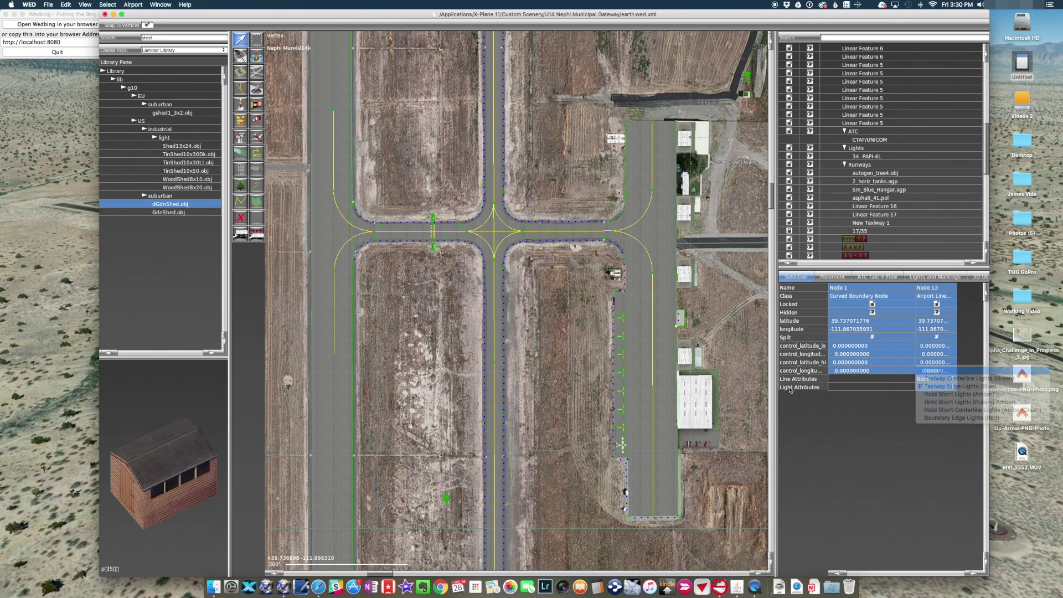
Set the light attribute to None on the apron's southwest corner node.
left_click(752, 465)
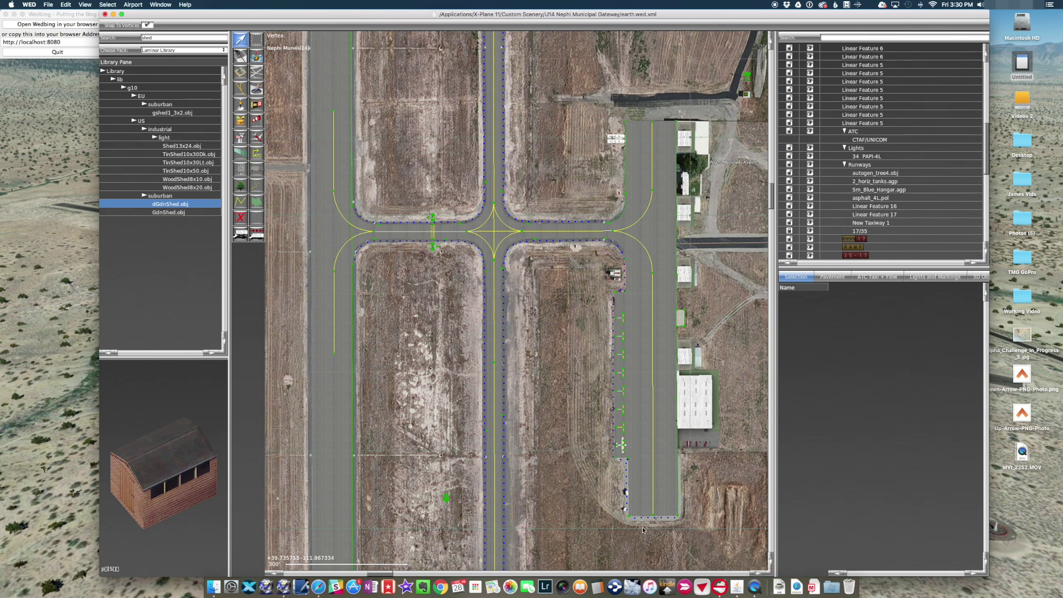
left_click(627, 513)
left_click(848, 387)
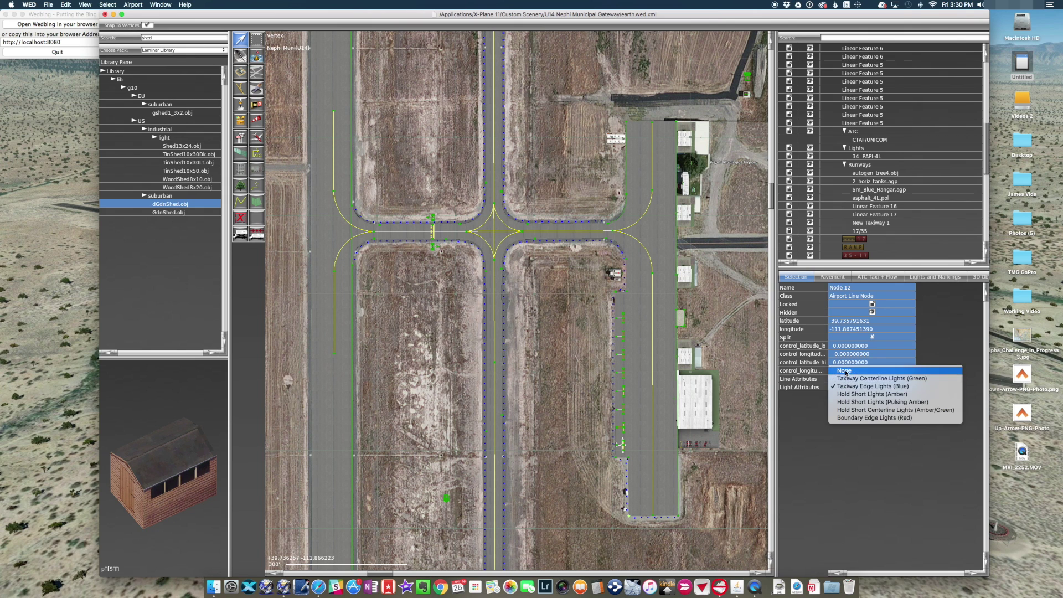
left_click(845, 371)
Set the light attribute to None on both apron west-edge nodes at the south end of the aircraft tie-downs.
left_click_drag(599, 451, 655, 473)
left_click(847, 387)
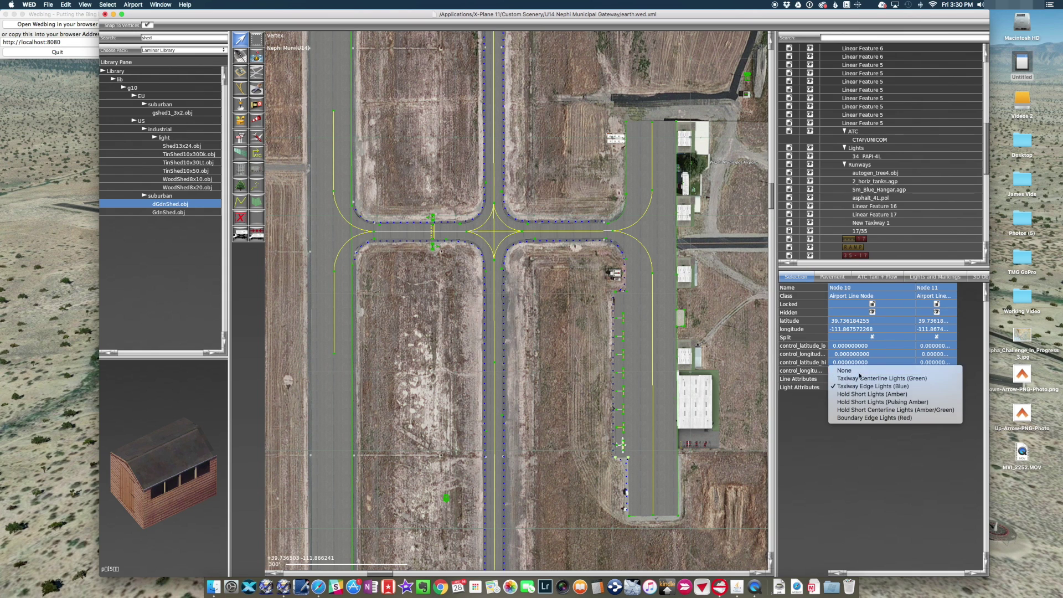
left_click(845, 371)
left_click(932, 387)
left_click(932, 371)
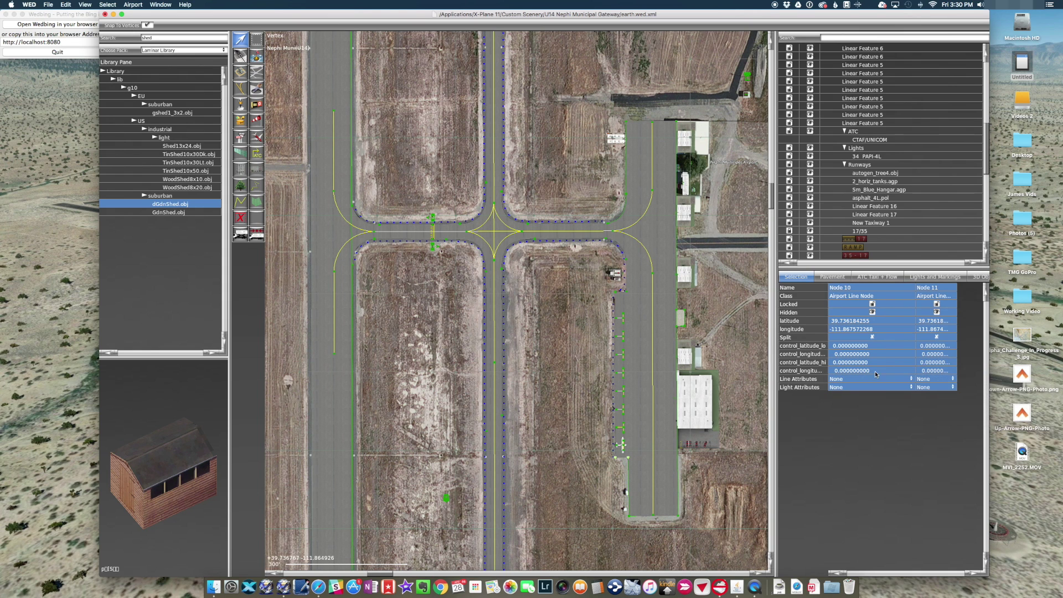
Remove the edge lights from both west-edge nodes at the north end of the tie-downs, using light attribute None.
left_click_drag(606, 287, 637, 301)
left_click(932, 388)
left_click(933, 371)
left_click(867, 387)
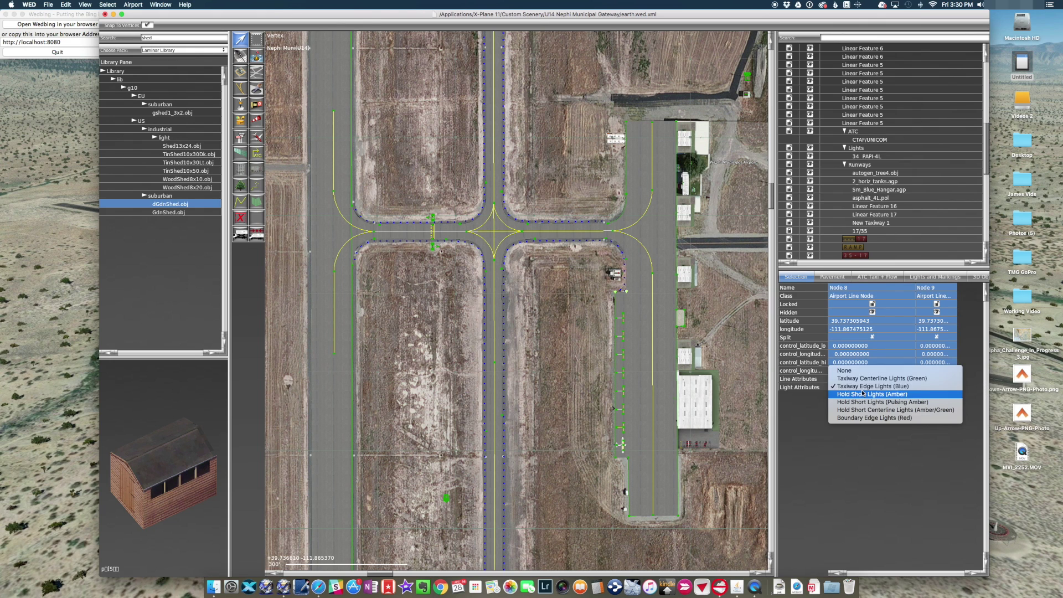
left_click(863, 371)
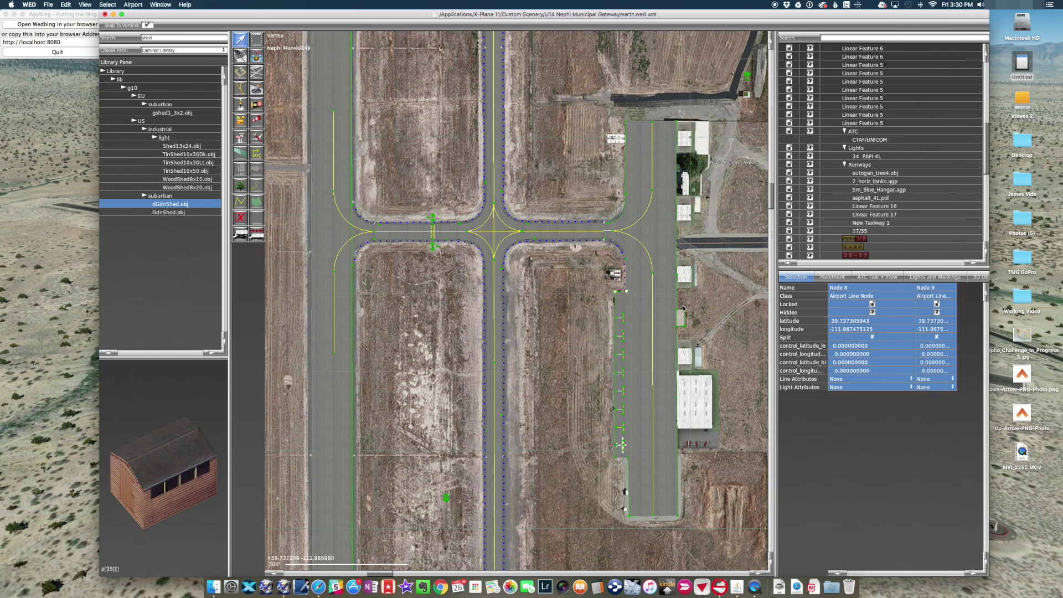
Set the light attribute to None on the two nodes of the curve joining the apron's west edge to the midfield taxiway's south edge.
left_click_drag(601, 271, 649, 247)
left_click(867, 387)
left_click(846, 372)
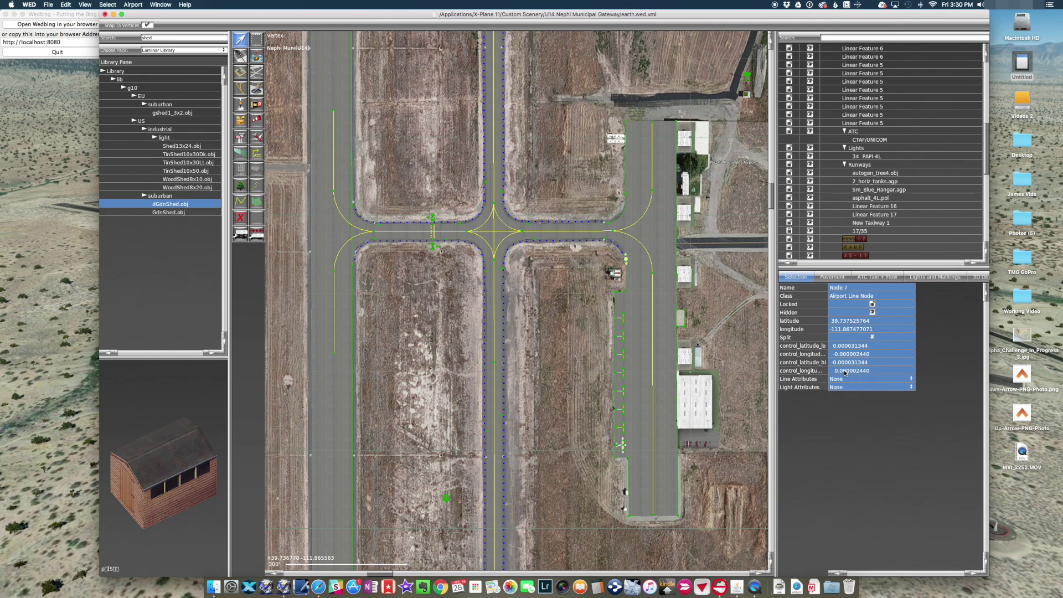
left_click(612, 259)
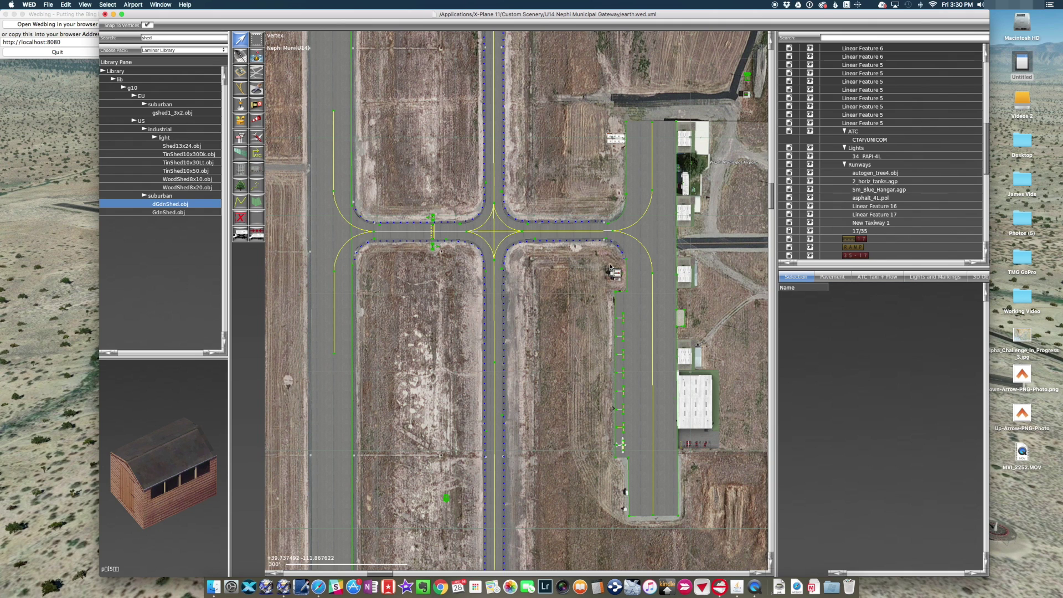
left_click_drag(610, 252, 593, 224)
left_click(613, 260)
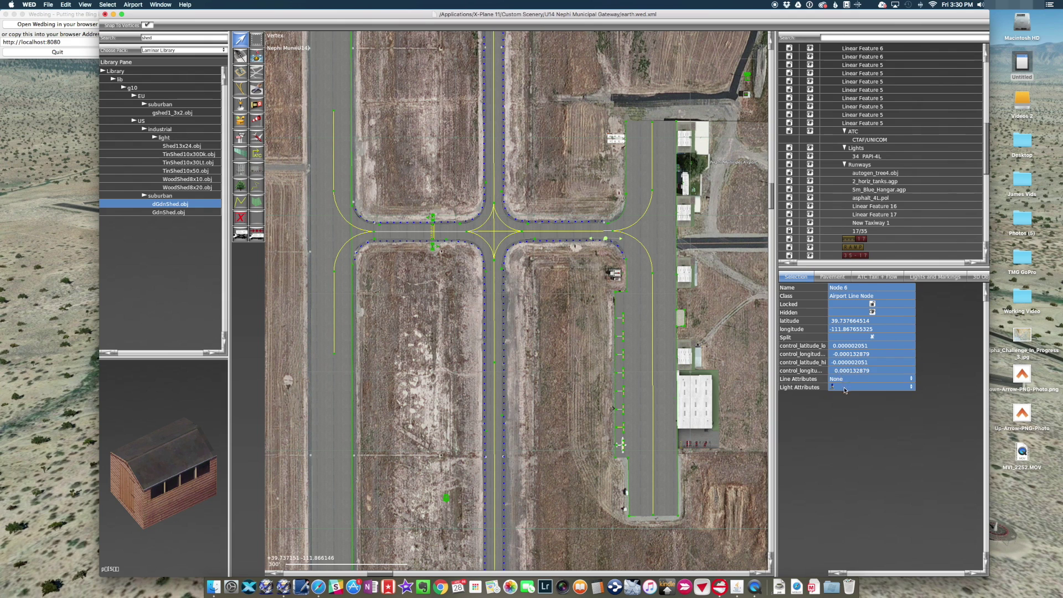
left_click(846, 388)
left_click(845, 375)
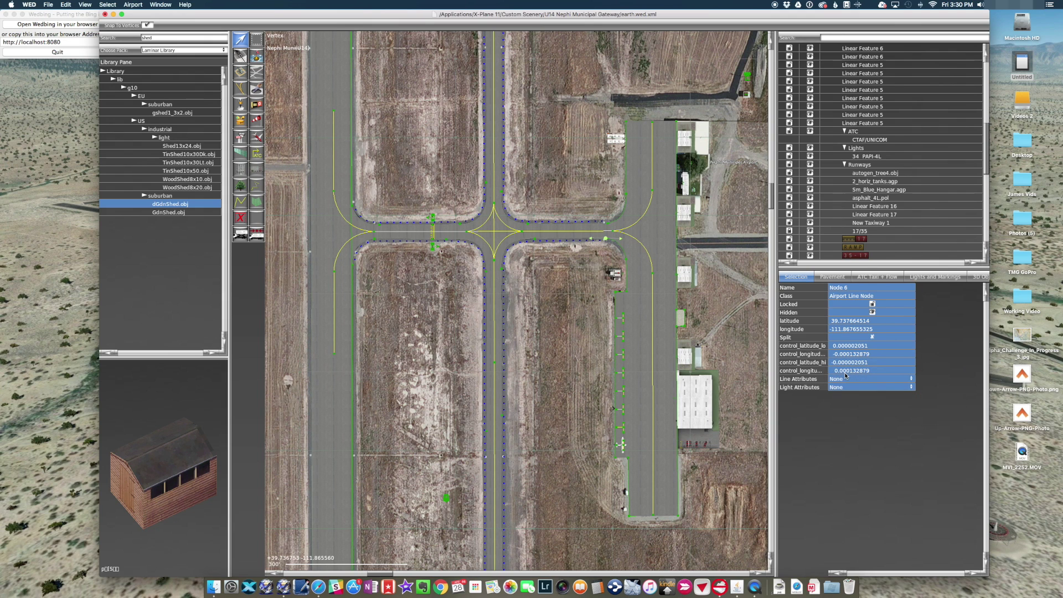
left_click(591, 359)
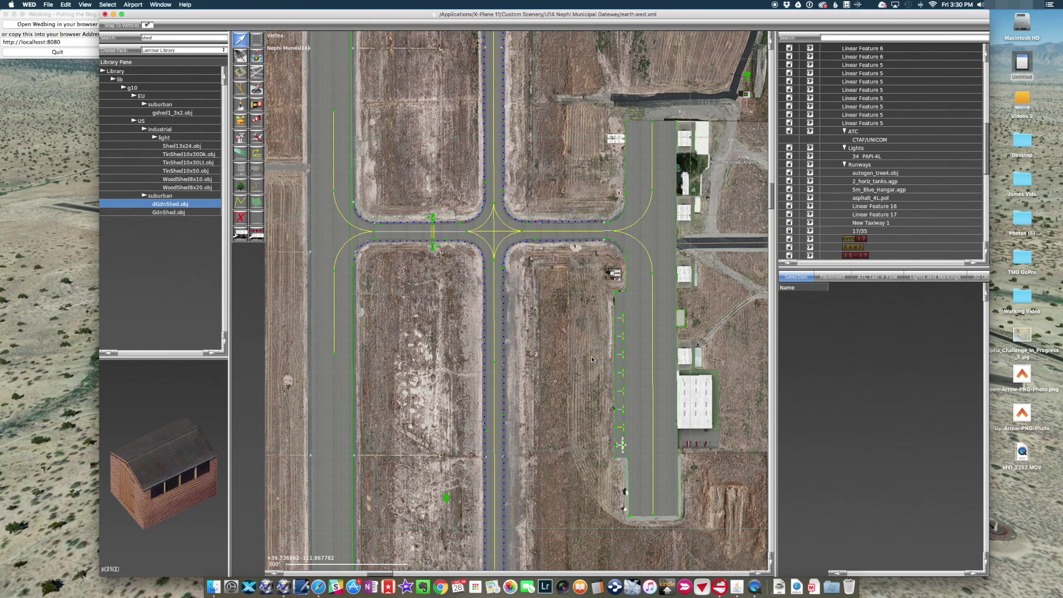
Switch to Google Maps in the browser and examine the satellite imagery of the apron's tie-downs and south end.
scroll(556, 370, "down", 2)
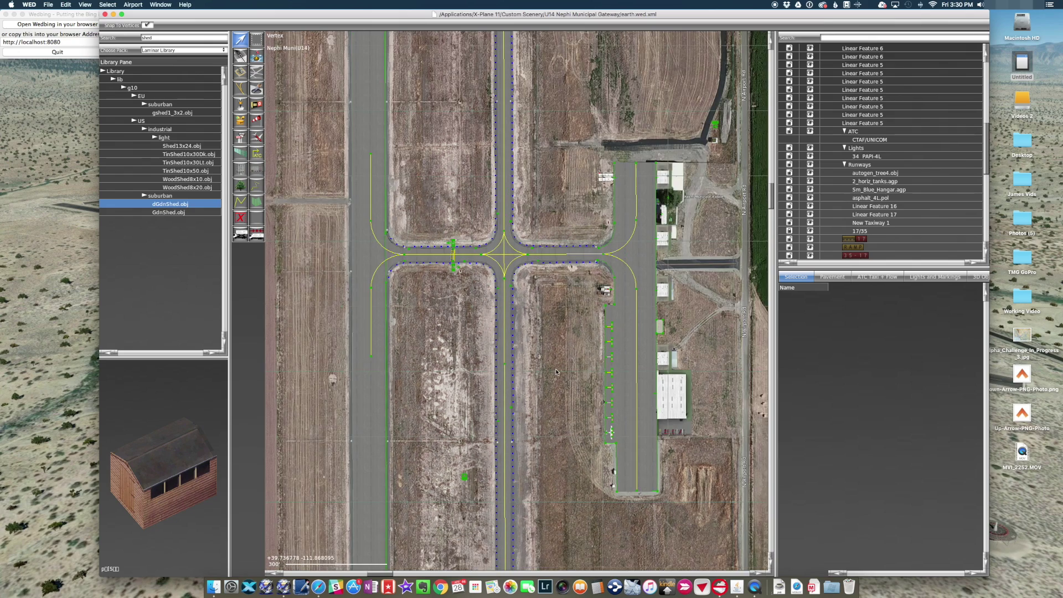
scroll(556, 371, "down", 2)
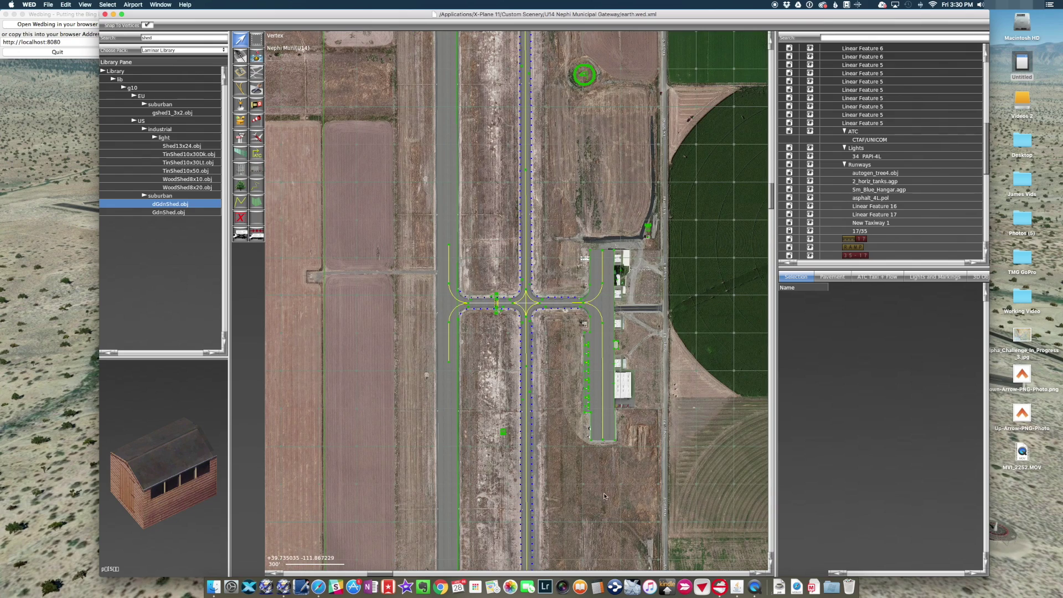
scroll(603, 496, "up", 3)
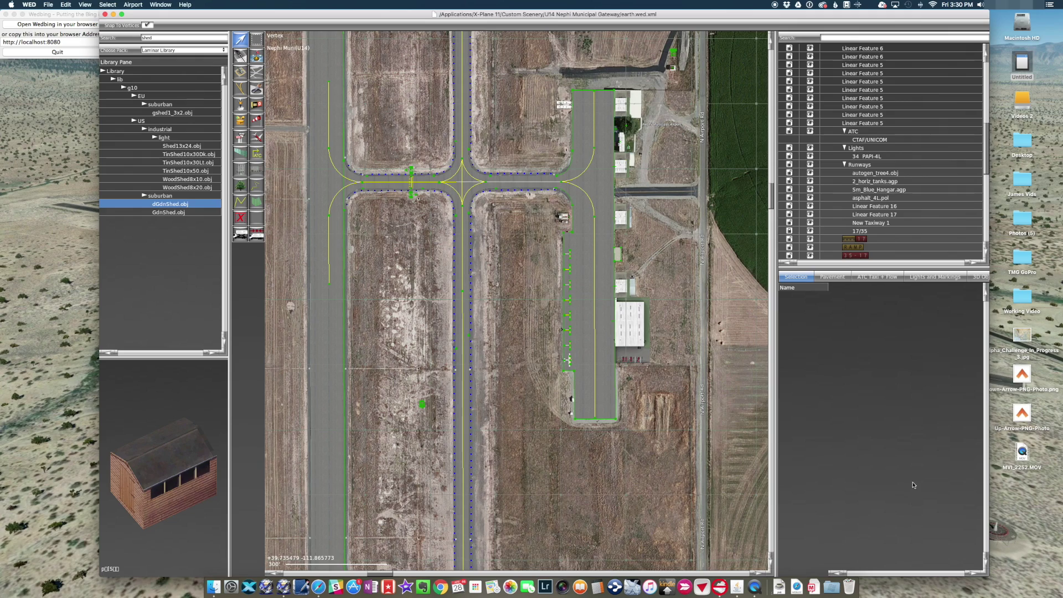
left_click_drag(739, 13, 448, 37)
left_click(723, 171)
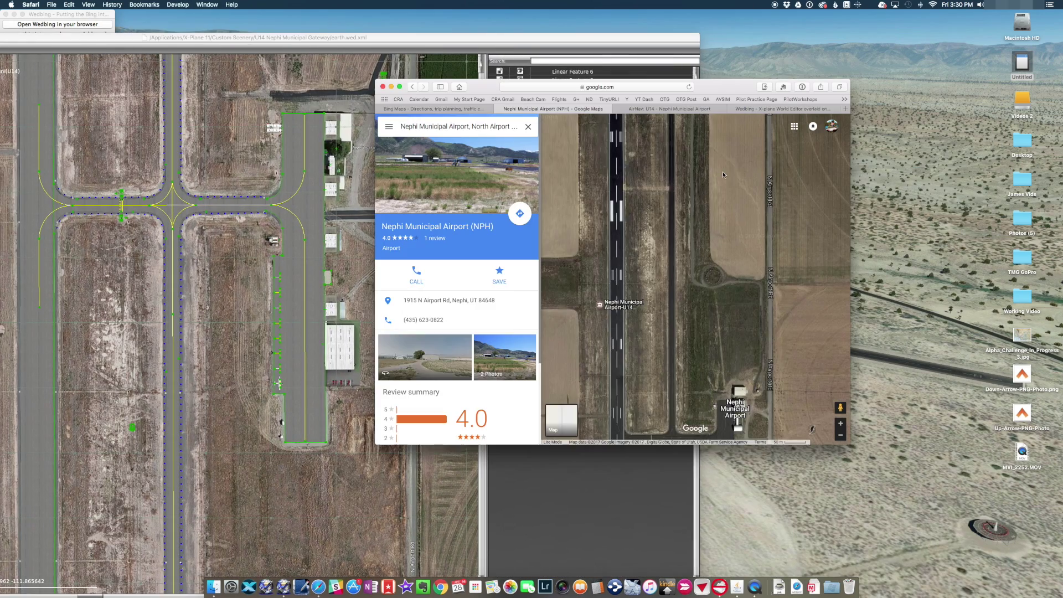
scroll(719, 343, "up", 3)
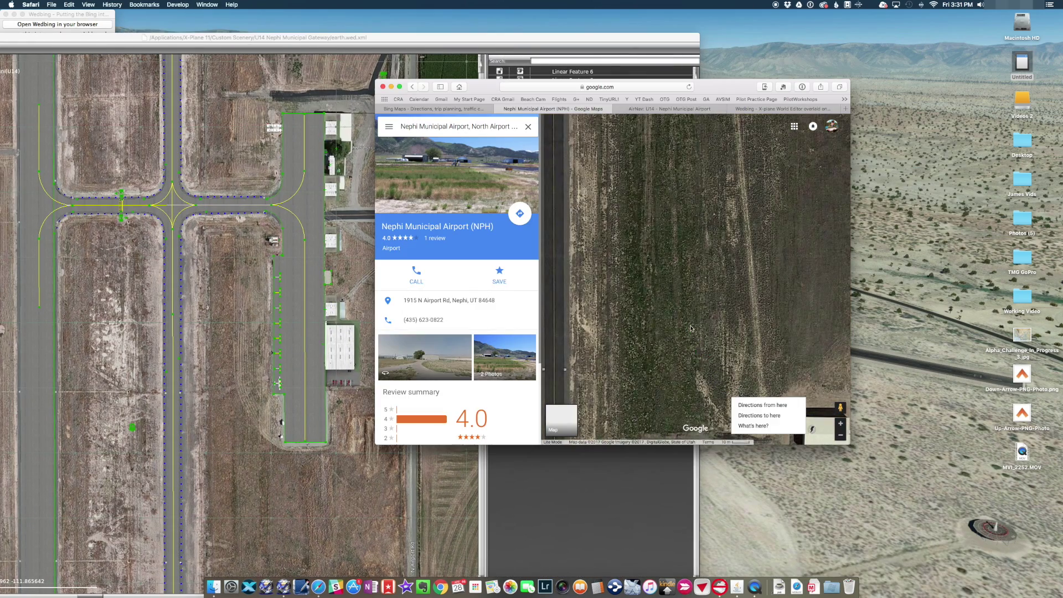
scroll(657, 255, "up", 2)
scroll(692, 293, "up", 2)
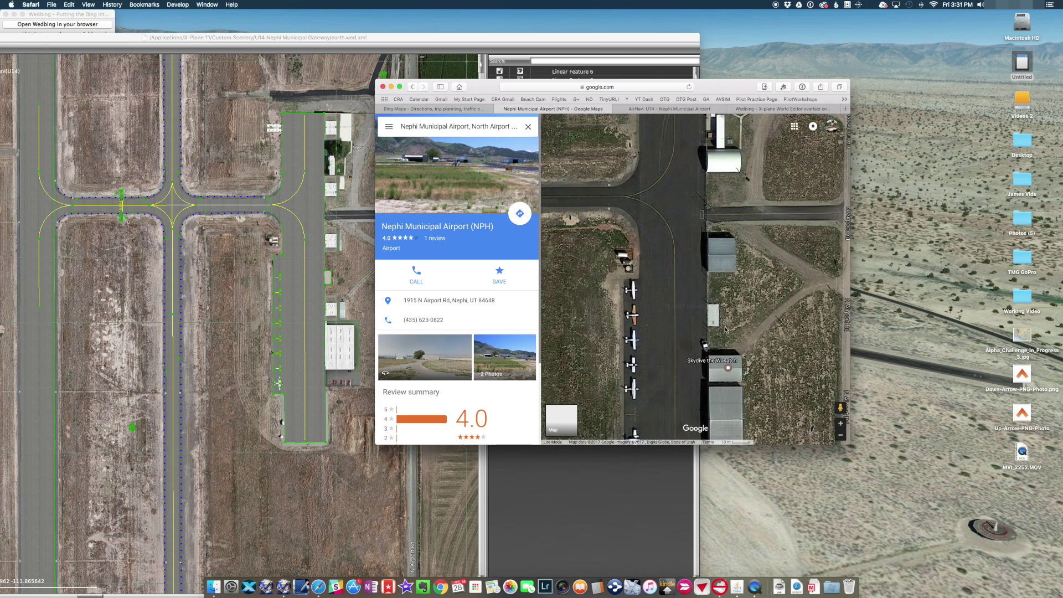
scroll(726, 330, "up", 2)
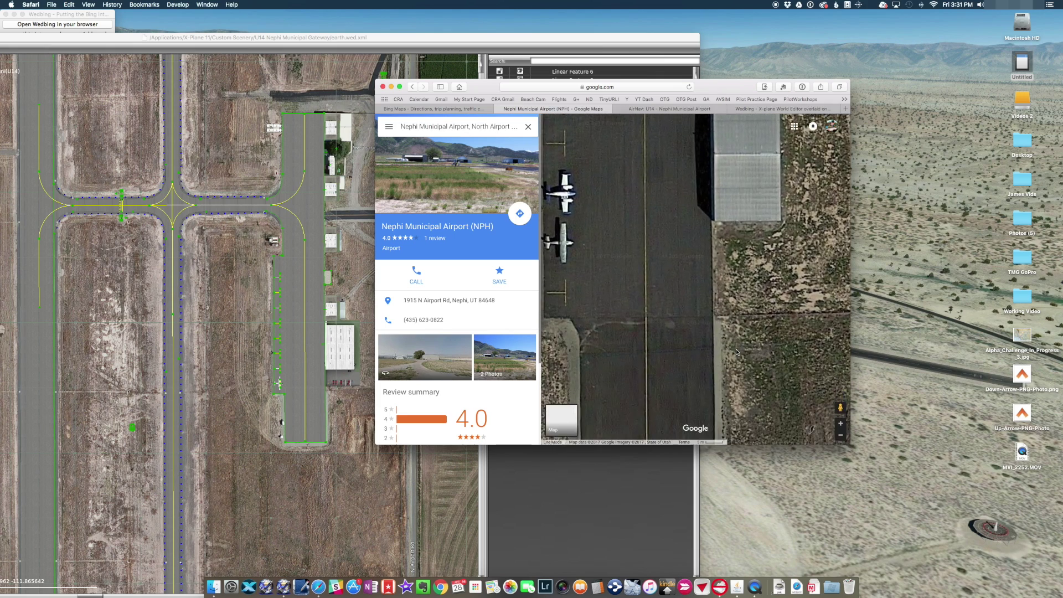
scroll(736, 350, "down", 3)
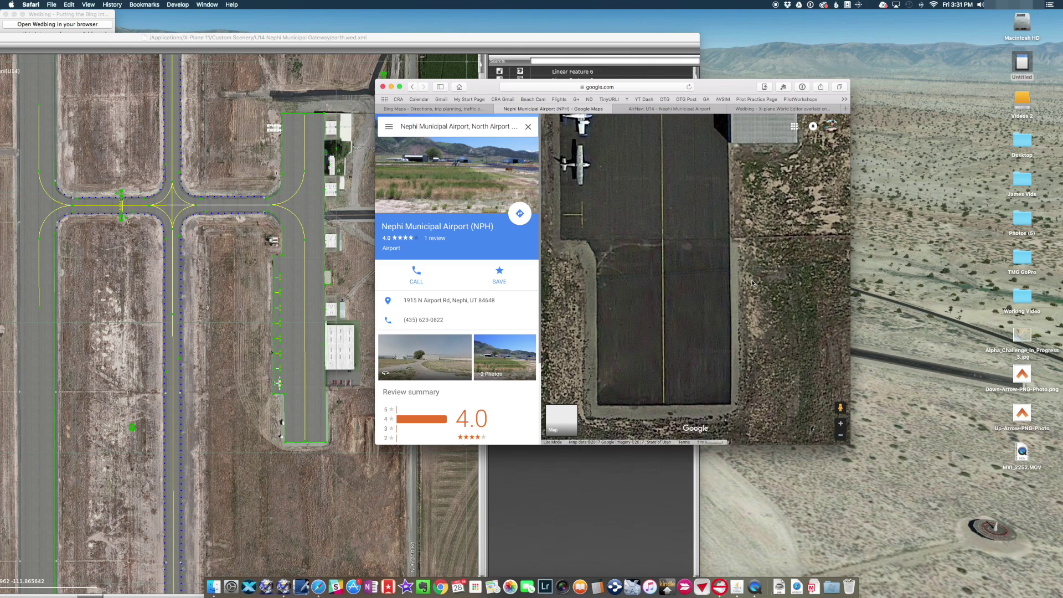
scroll(754, 284, "up", 3)
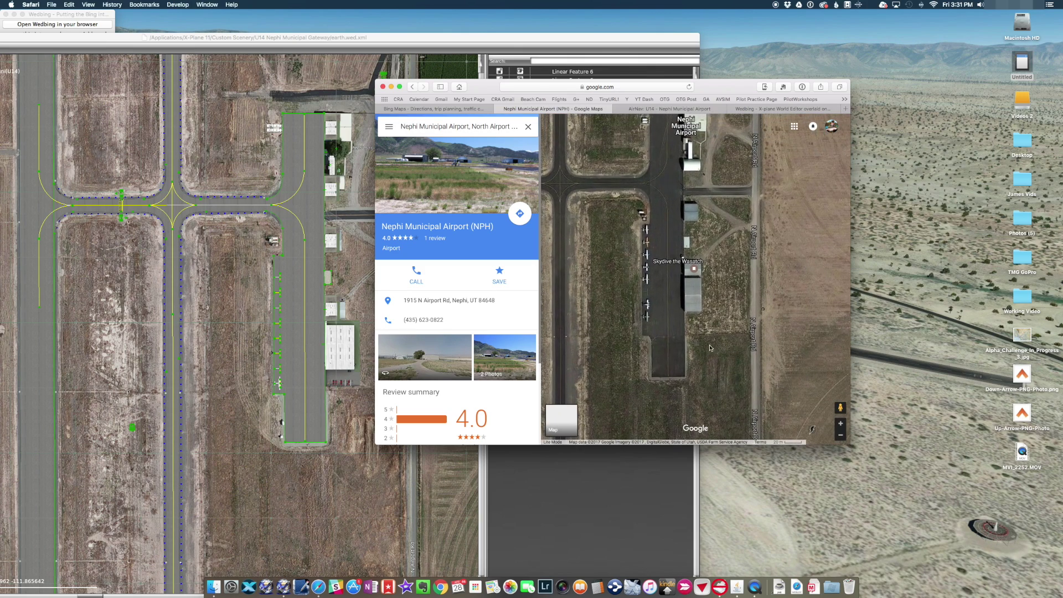
Examine the satellite imagery of the hangars along the apron's east side up to its north end.
left_click_drag(782, 320, 772, 391)
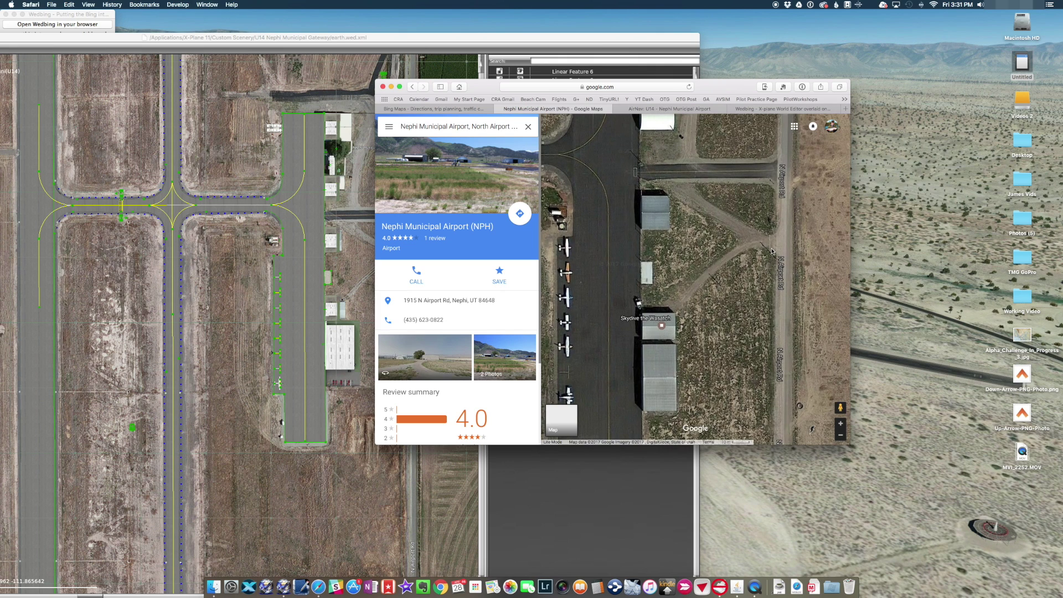
scroll(773, 255, "up", 3)
scroll(770, 254, "up", 5)
scroll(770, 255, "left", 5)
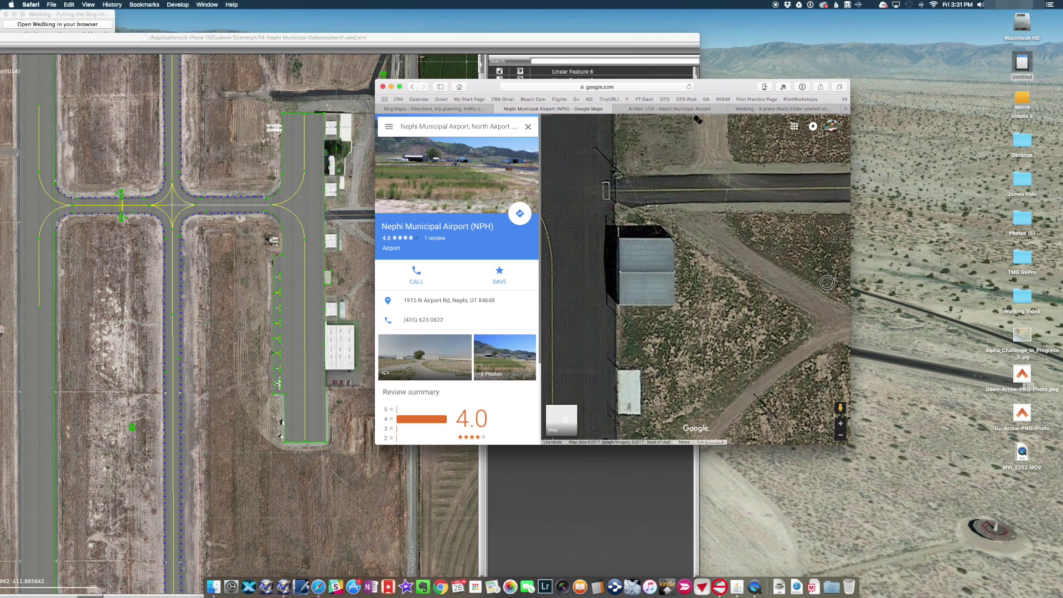
scroll(687, 241, "up", 7)
scroll(687, 241, "left", 2)
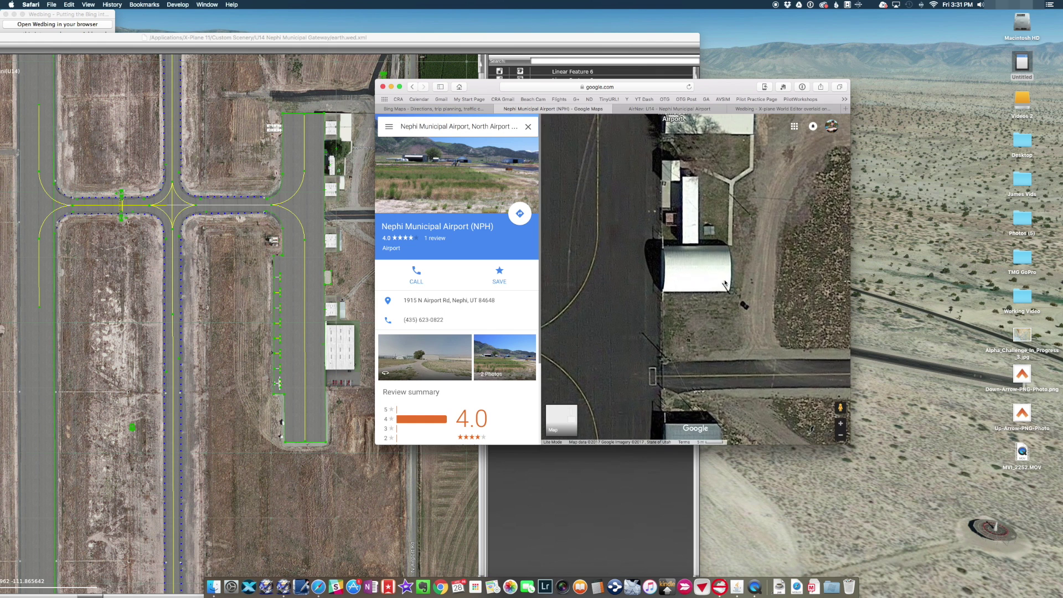
scroll(759, 268, "up", 2)
scroll(758, 268, "left", 1)
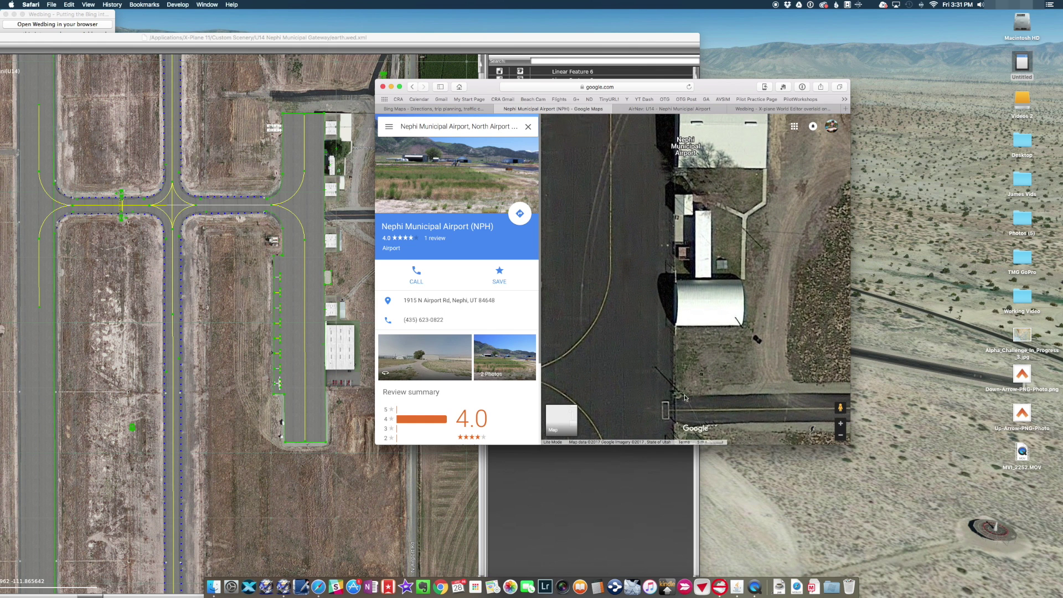
left_click_drag(740, 223, 767, 400)
scroll(768, 400, "down", 5)
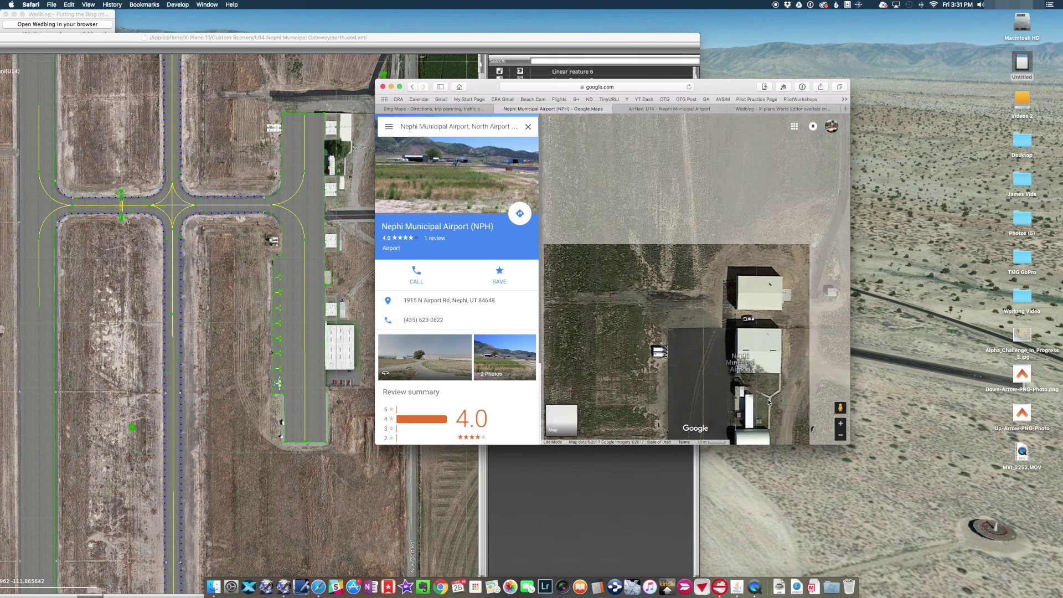
Move the browser window aside, switch back to WED and reposition its window with the map on the apron's north end.
left_click_drag(471, 87, 759, 117)
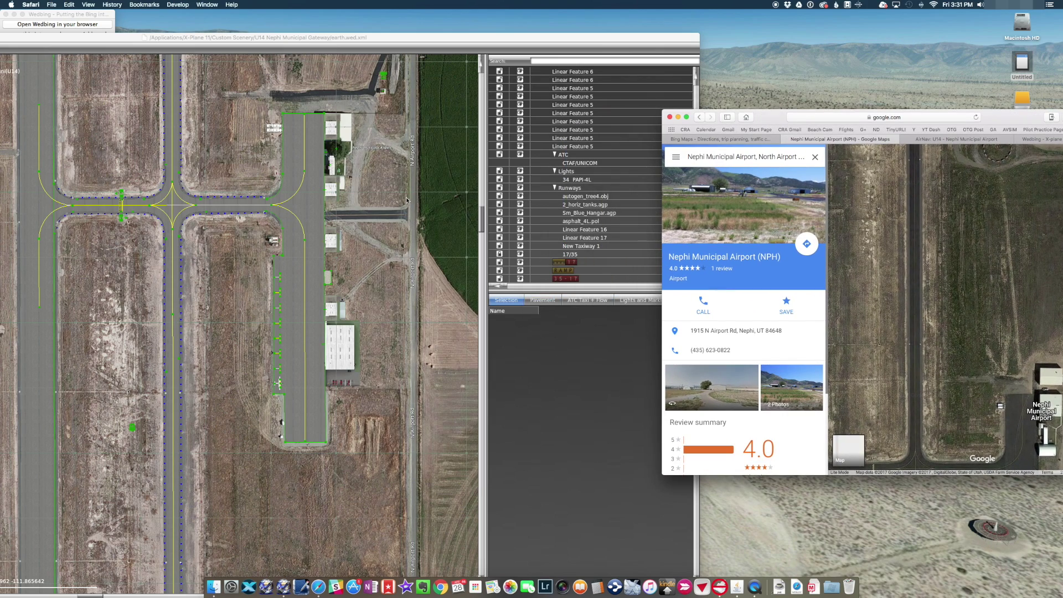
scroll(346, 104, "down", 3)
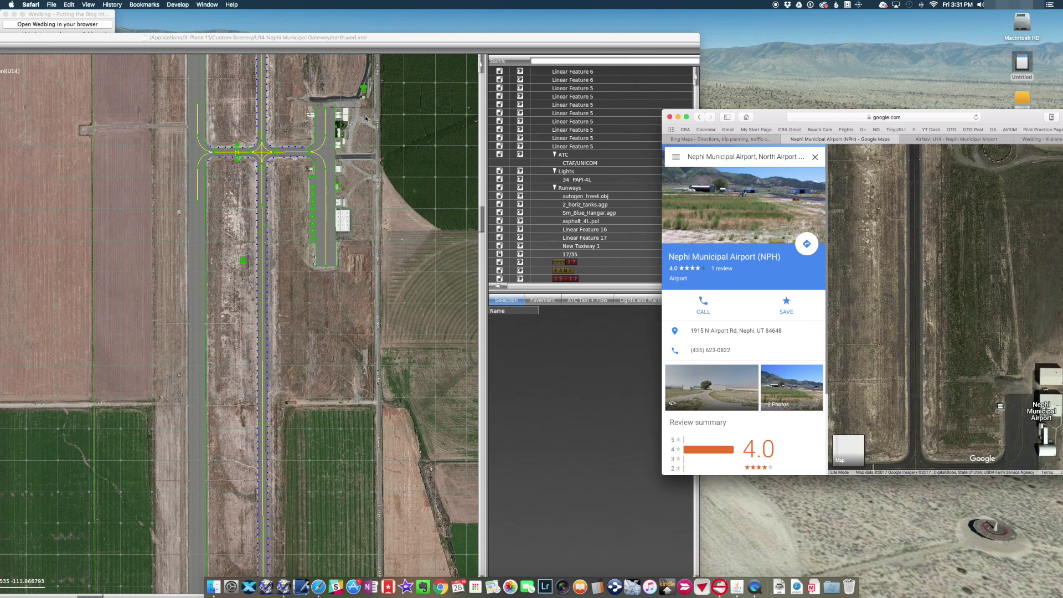
scroll(342, 99, "up", 6)
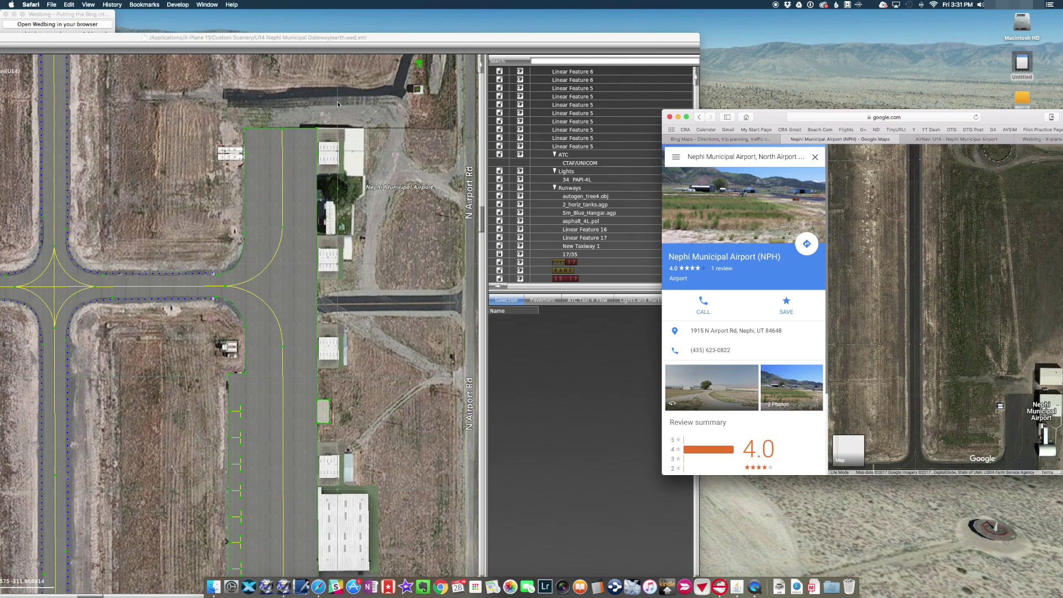
right_click_drag(337, 102, 411, 153)
scroll(411, 153, "up", 1)
left_click_drag(340, 41, 710, 17)
Find the hangar objects in the library and place a Sm_Gray_Hangar.agp just north of the northernmost small hangar, at heading 90.
left_click(761, 193)
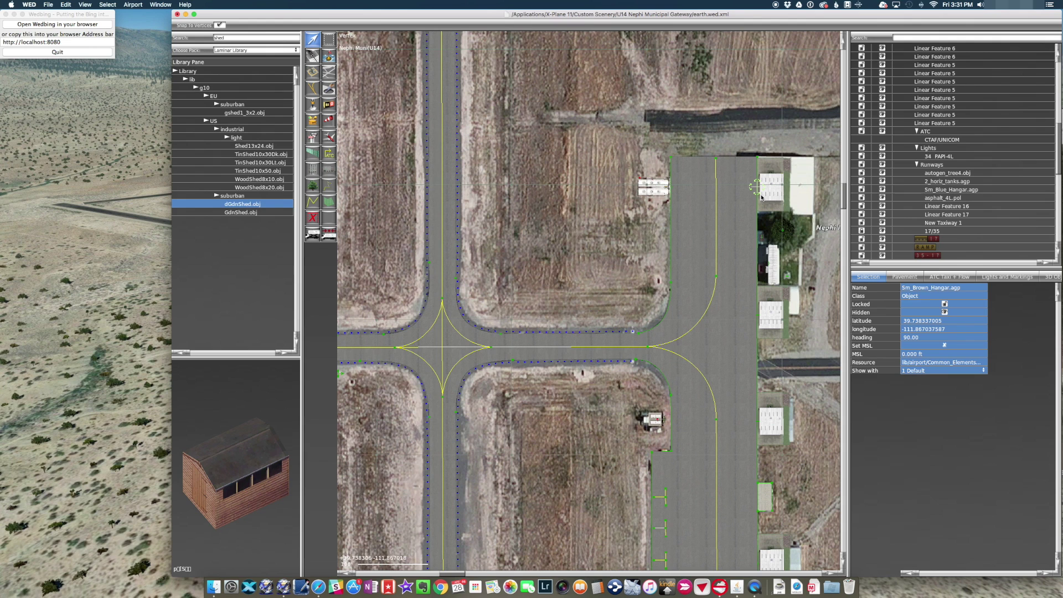
double_click(241, 39)
type("hang")
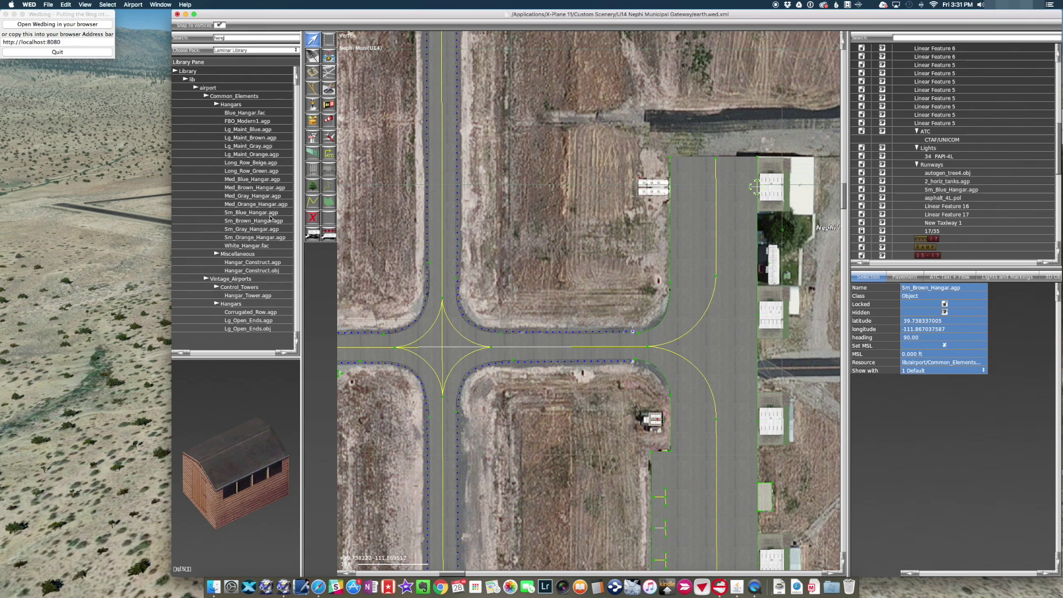
left_click(258, 228)
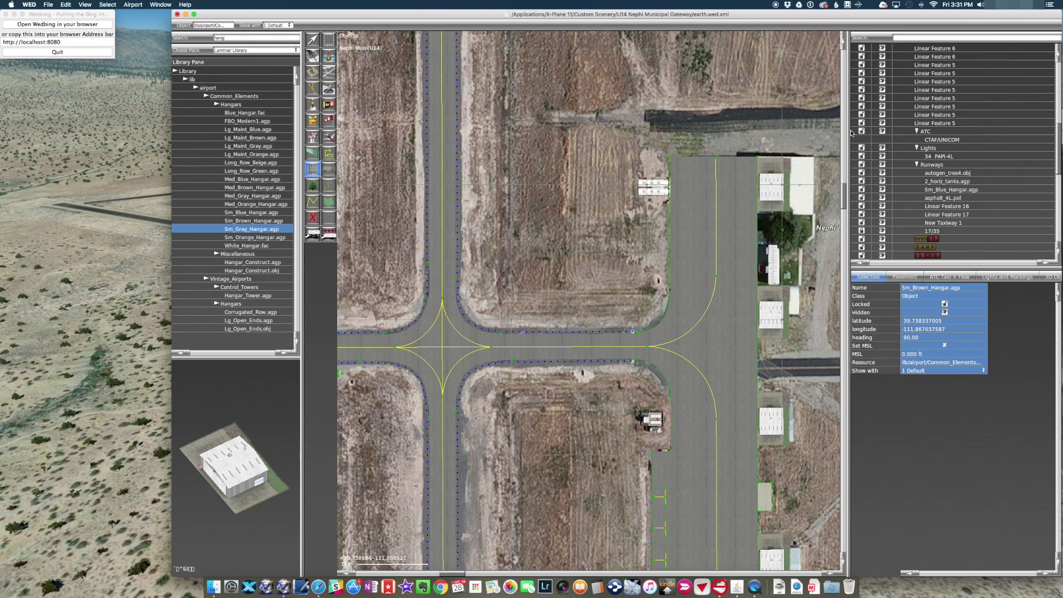
left_click(767, 110)
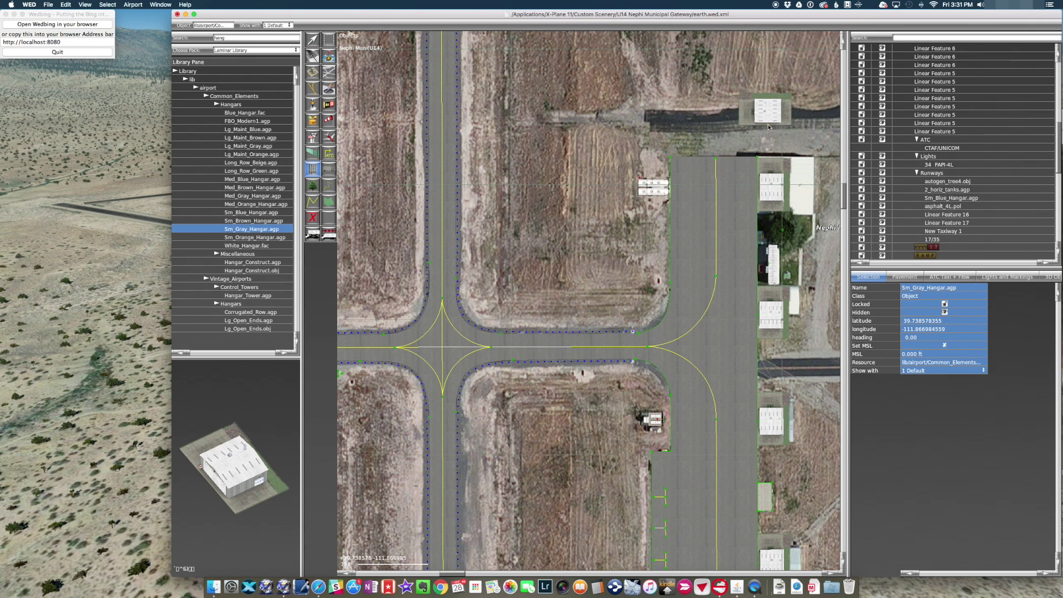
left_click(315, 42)
mouse_move(776, 126)
left_mouse_down()
mouse_move(769, 157)
mouse_move(764, 131)
mouse_move(756, 136)
left_mouse_up()
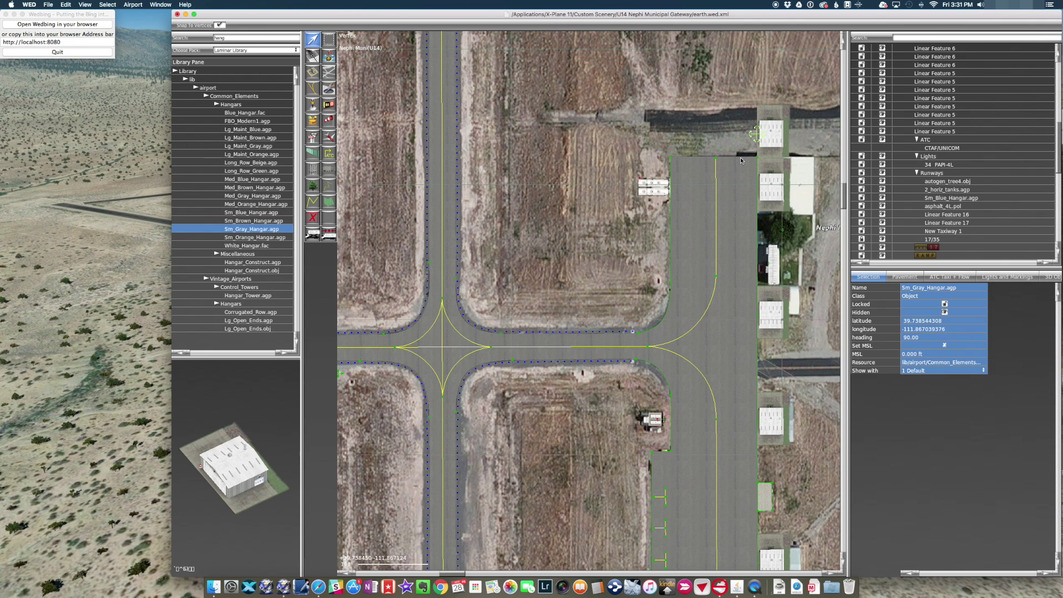
Extend the apron's northeast corner northward as a narrow pavement strip alongside the new gray hangar by moving the taxiway outline nodes.
left_click(741, 161)
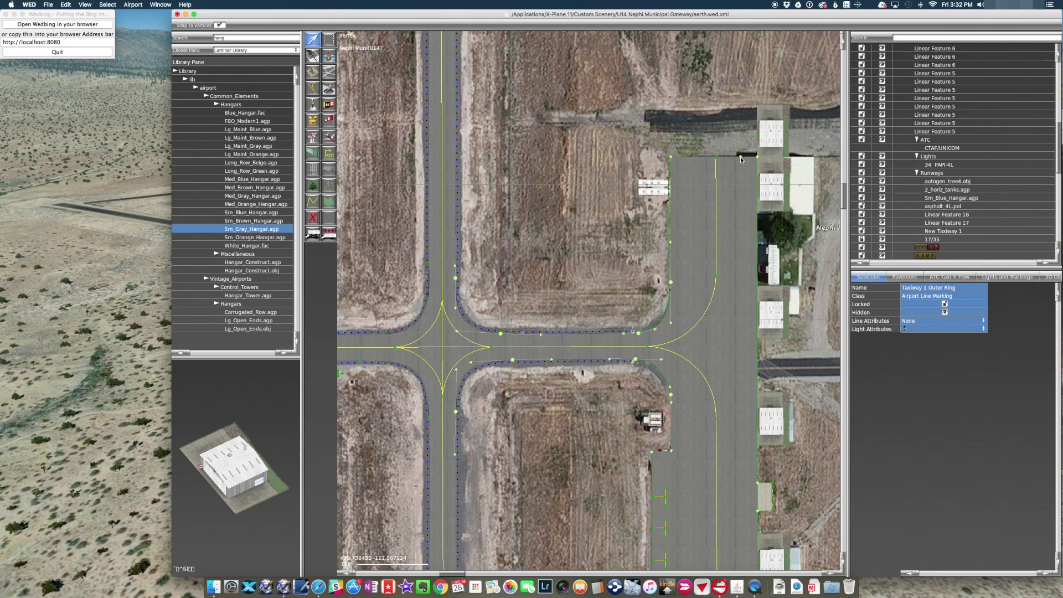
left_click_drag(746, 158, 757, 108)
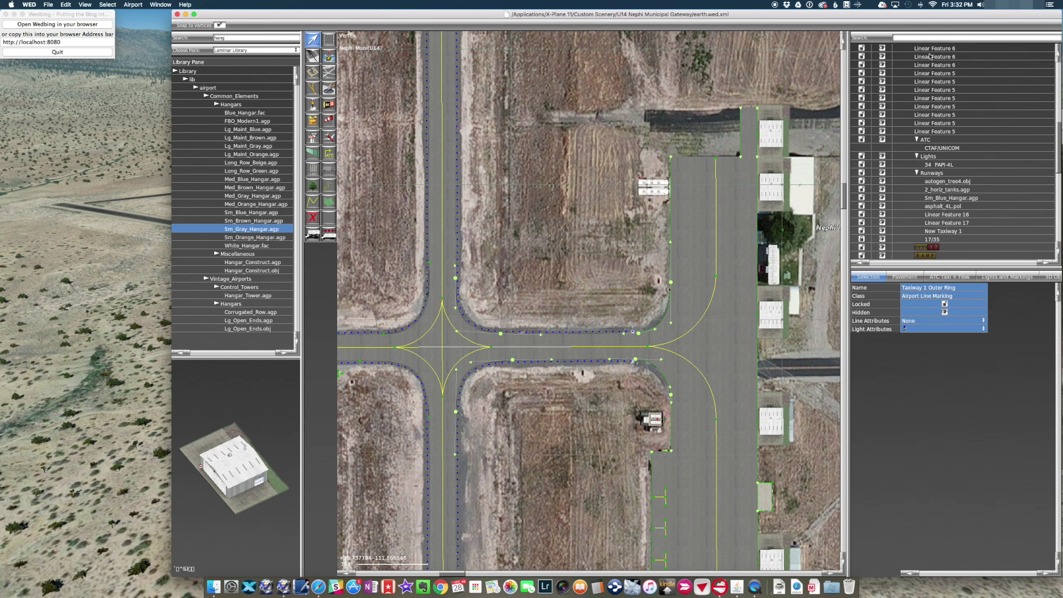
Check the satellite imagery of the airport's northern hangars in the browser map, then return to the WED window.
left_click_drag(920, 20, 628, 42)
left_click(880, 229)
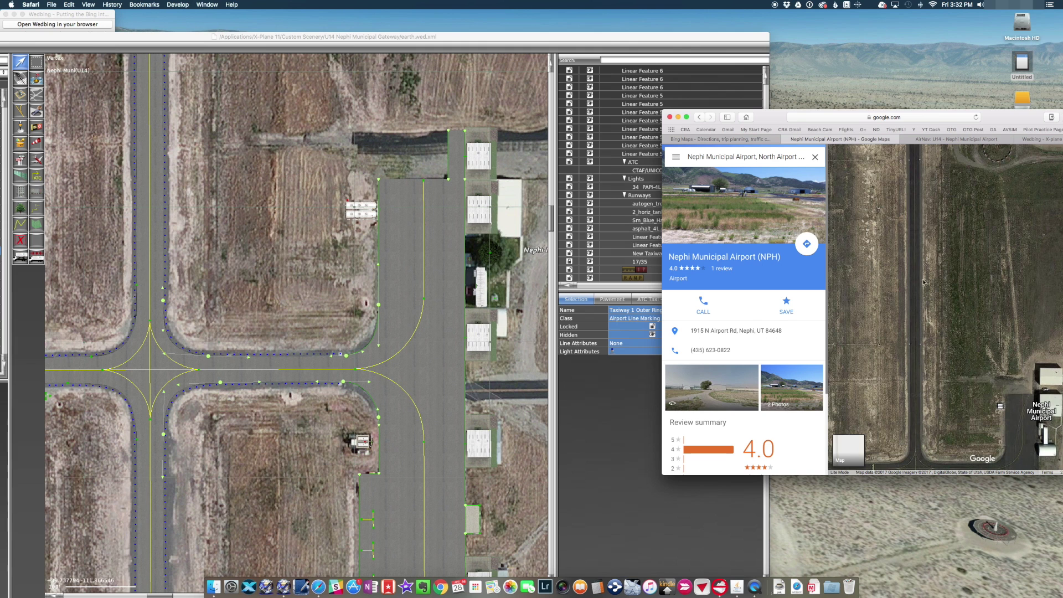
right_click(955, 346)
left_click_drag(974, 430, 921, 379)
double_click(325, 39)
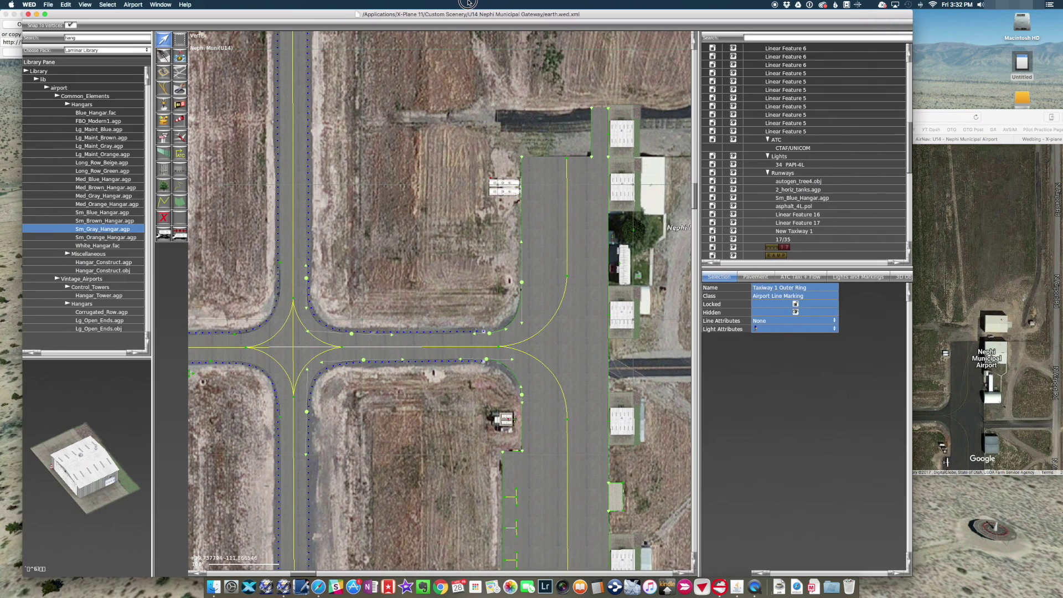
Find car.obj in the library by searching for "car" and place it between the two northernmost small hangars.
double_click(142, 40)
type("car")
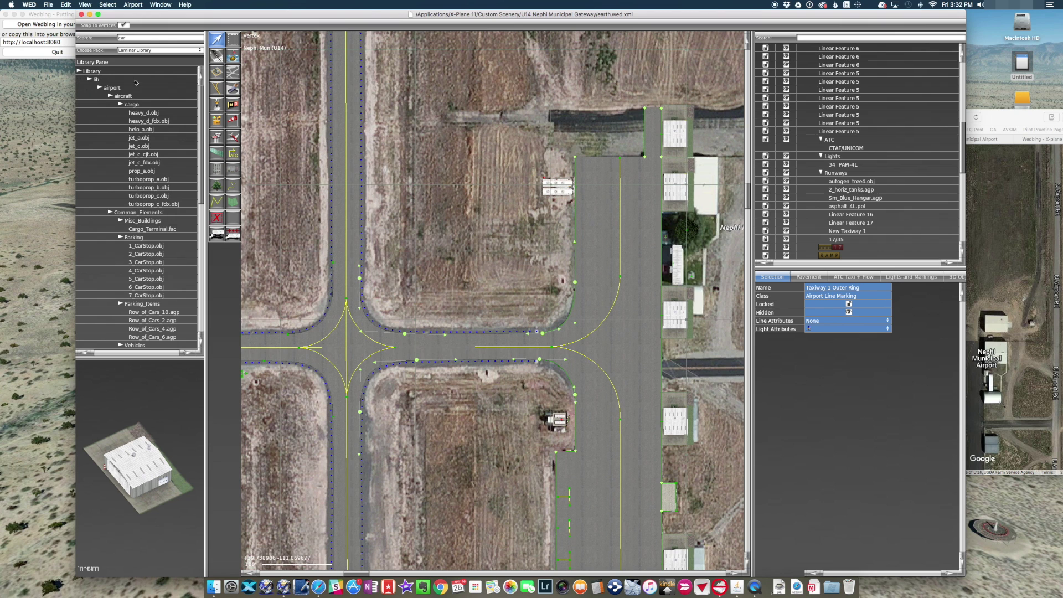
scroll(156, 251, "down", 5)
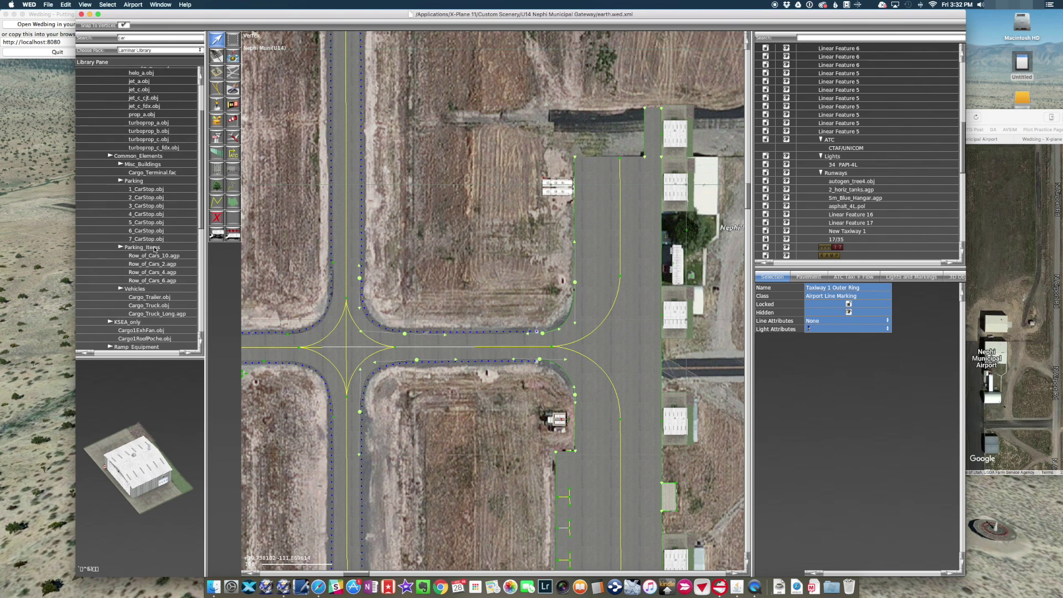
scroll(155, 273, "down", 12)
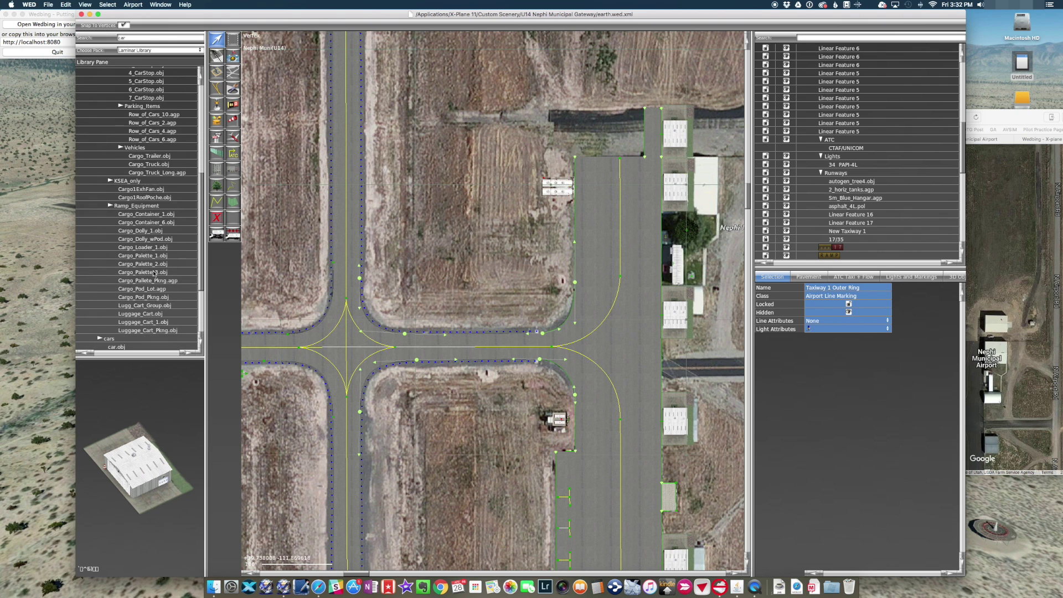
left_click(127, 255)
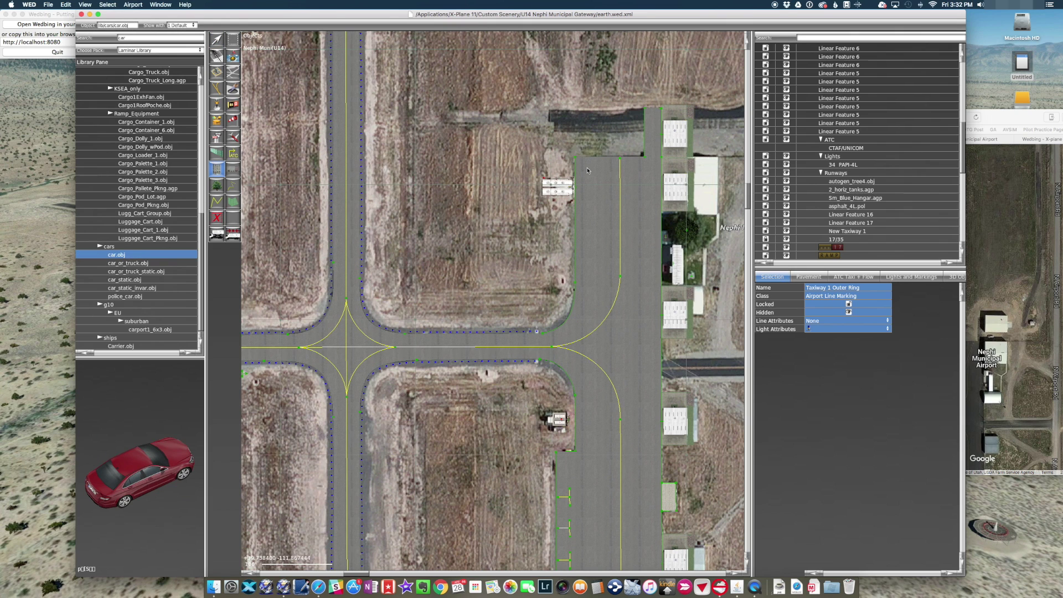
left_click(673, 163)
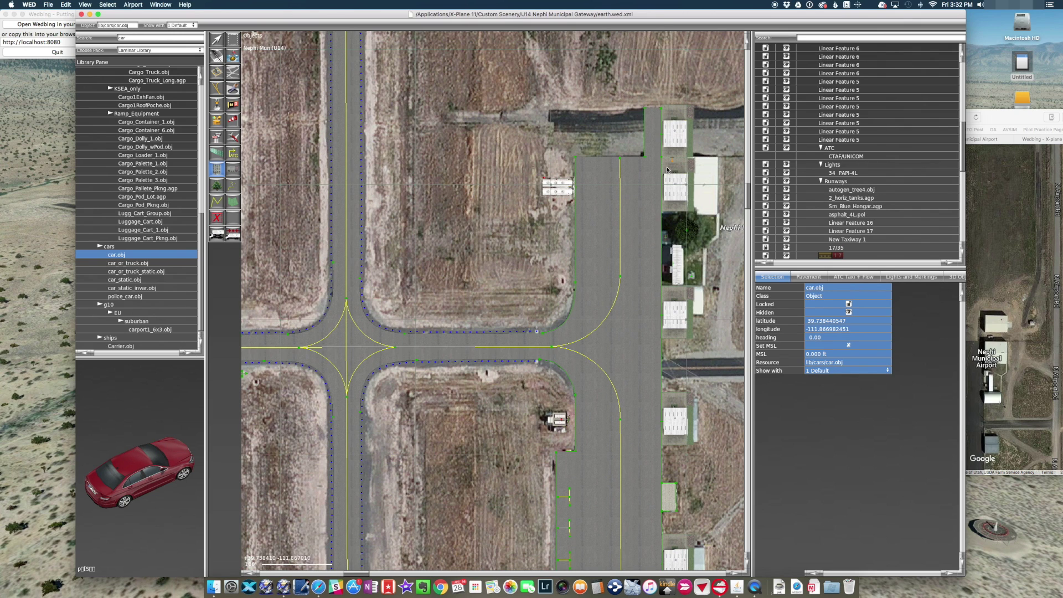
key("super+z")
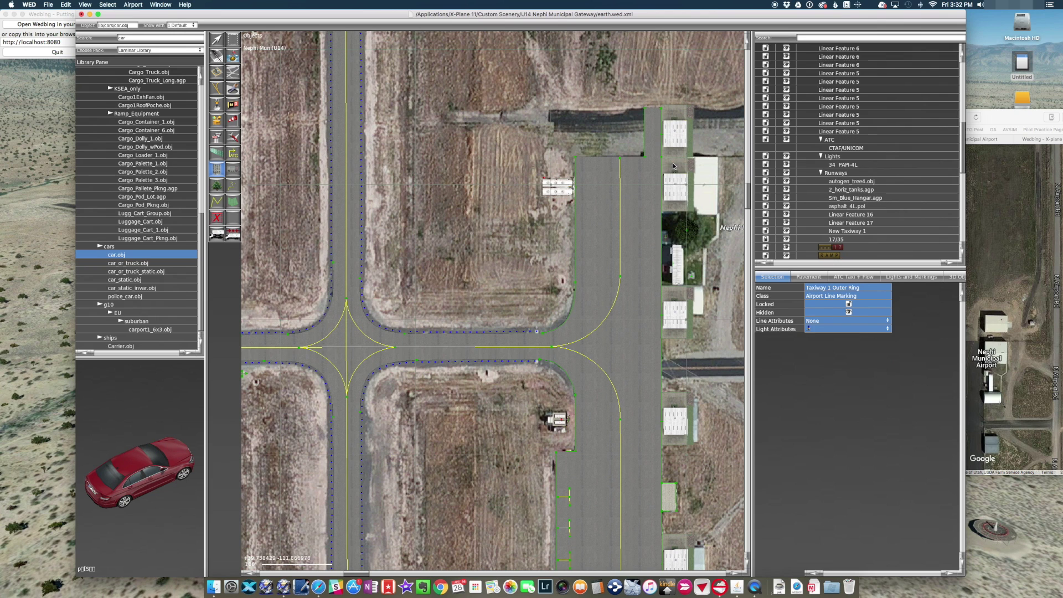
left_click(672, 164)
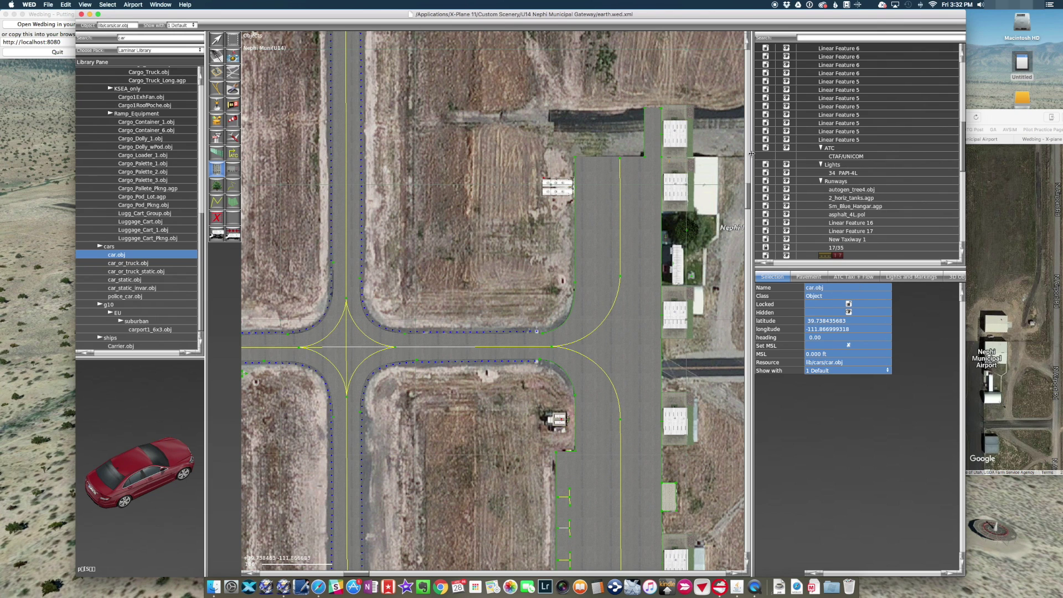
Move the new car.obj directly under world in the hierarchy, above Nephi Muni, and turn it to heading 88.53.
scroll(812, 158, "up", 10)
left_click_drag(811, 56, 815, 132)
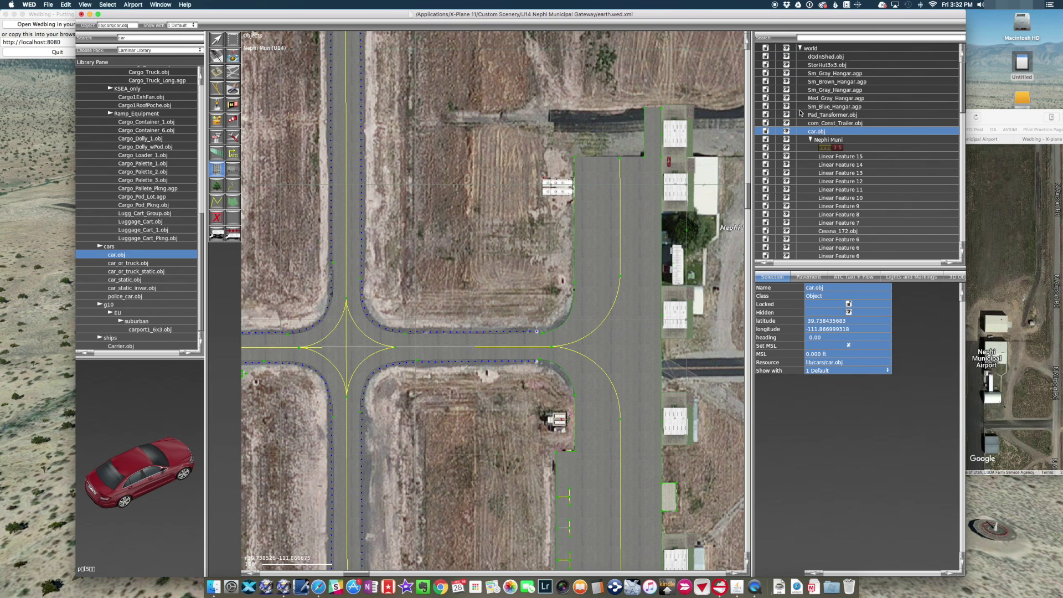
key("v")
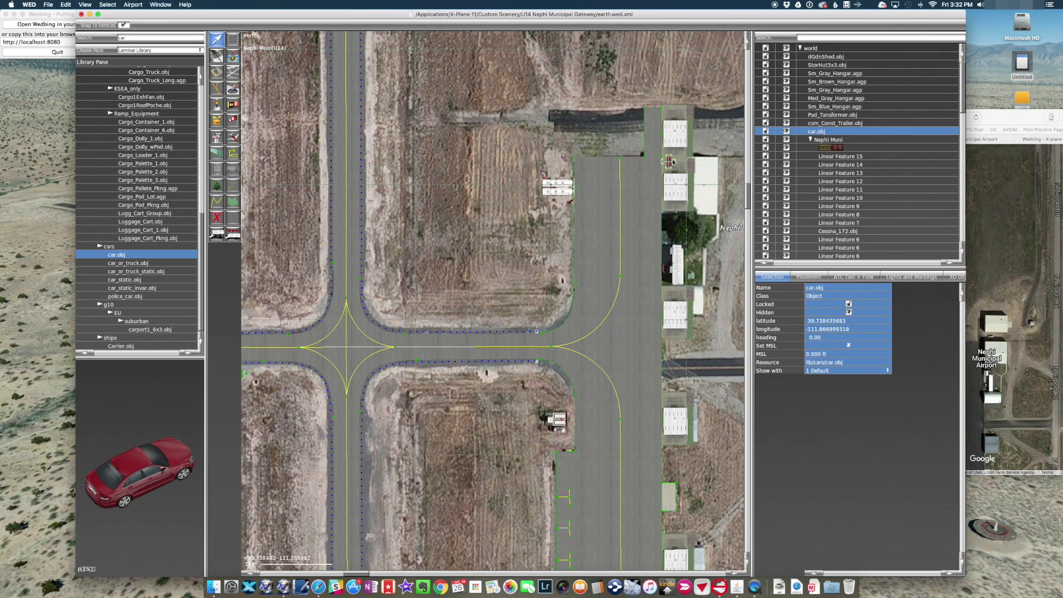
left_click_drag(676, 164, 671, 177)
left_click_drag(669, 161, 672, 159)
Place a second car.obj, turn it to heading -85.10 and move it just east of the fence behind the white trailer.
scroll(740, 306, "right", 5)
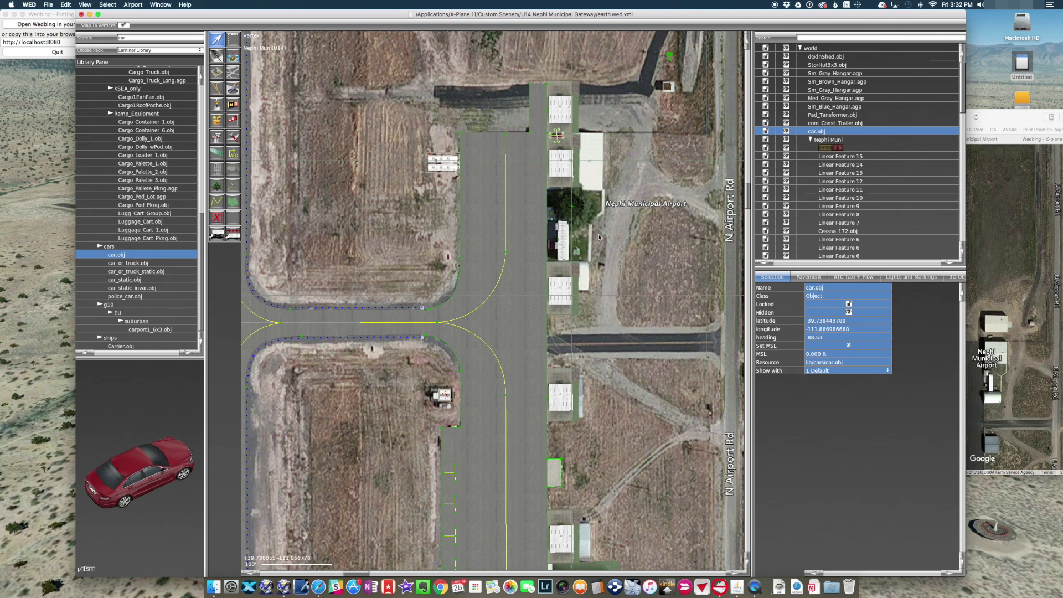
left_click(576, 269)
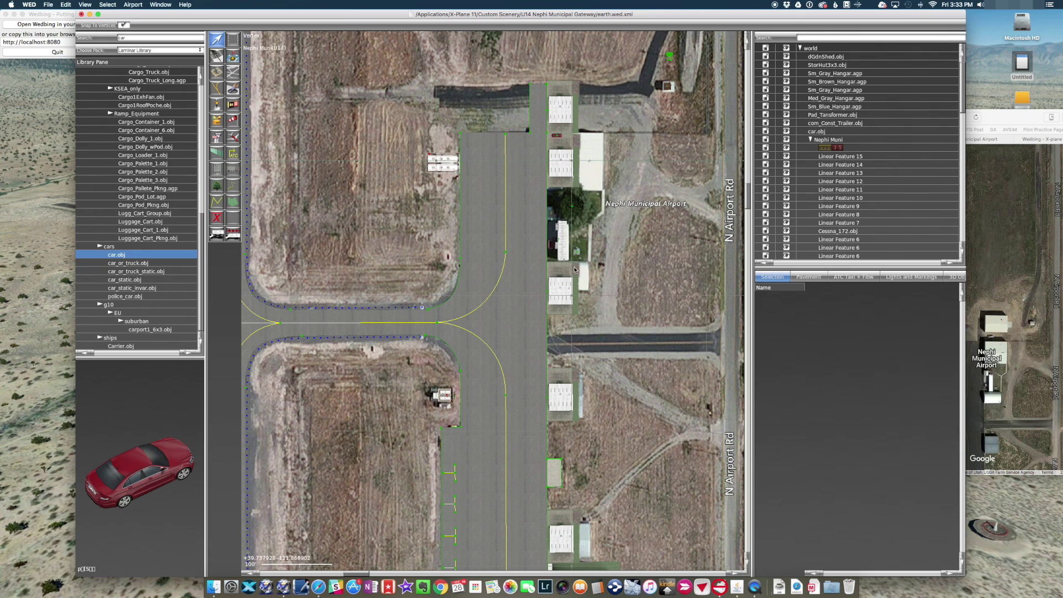
key("super+z")
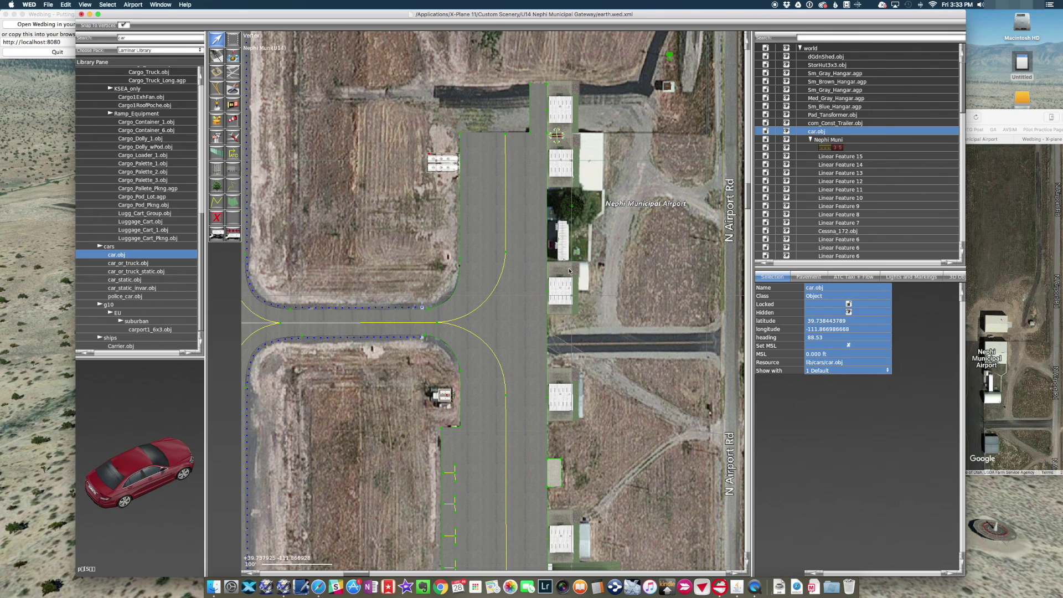
left_click(147, 256)
left_click(593, 272)
key("v")
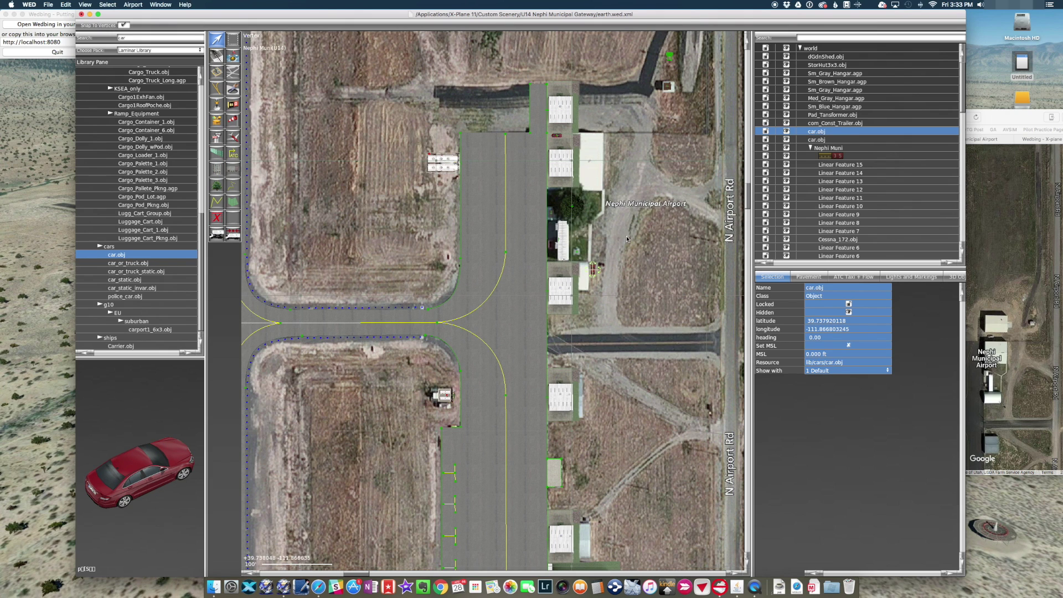
left_click_drag(603, 272, 574, 270)
scroll(572, 272, "up", 5)
left_click(565, 268)
left_click_drag(565, 263, 649, 168)
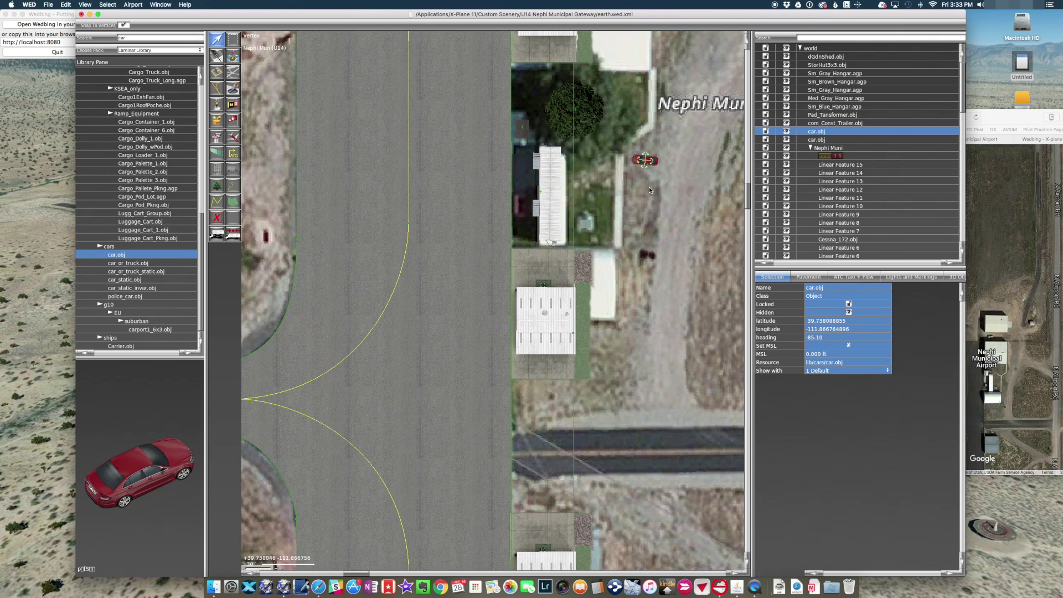
Duplicate the car beside the fence, place one of the pair just south of the other and turn the northern one to heading -91.88.
key("super+d")
left_click_drag(652, 166, 650, 183)
left_click(650, 166)
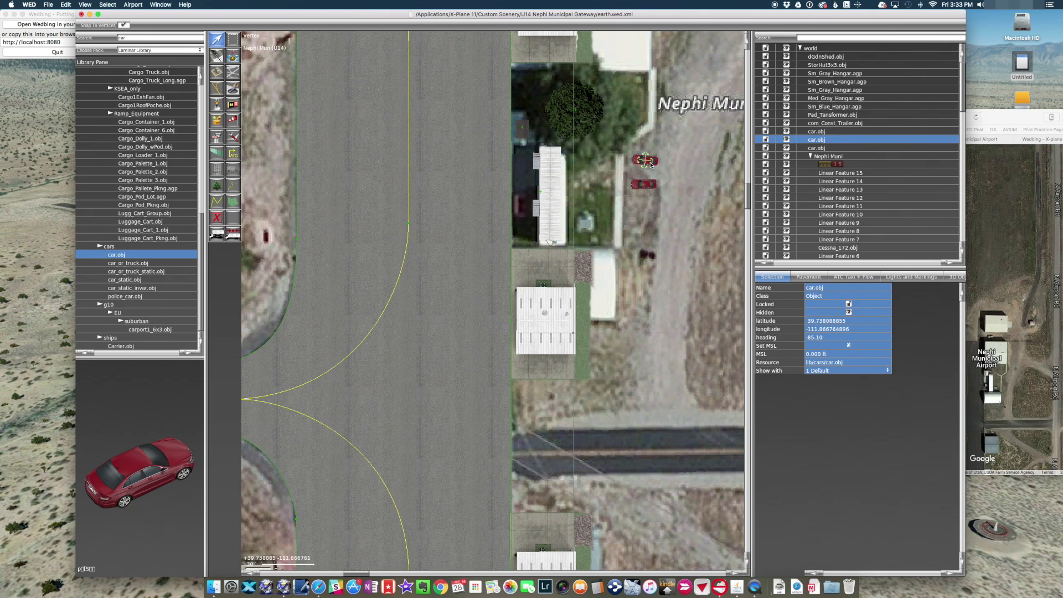
left_click_drag(649, 164, 646, 169)
Find KingAirC90B.obj in the library by searching for "ga" and place it on the apron west of the large hangar, at heading -90.
scroll(534, 230, "down", 3)
double_click(133, 35)
type("ga")
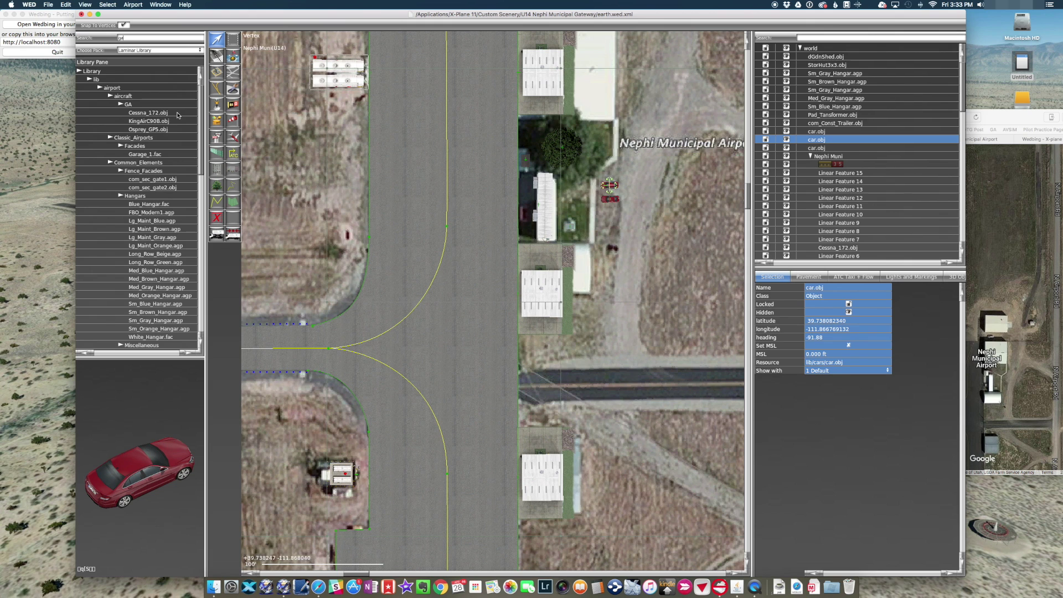
left_click(161, 121)
scroll(445, 203, "down", 2)
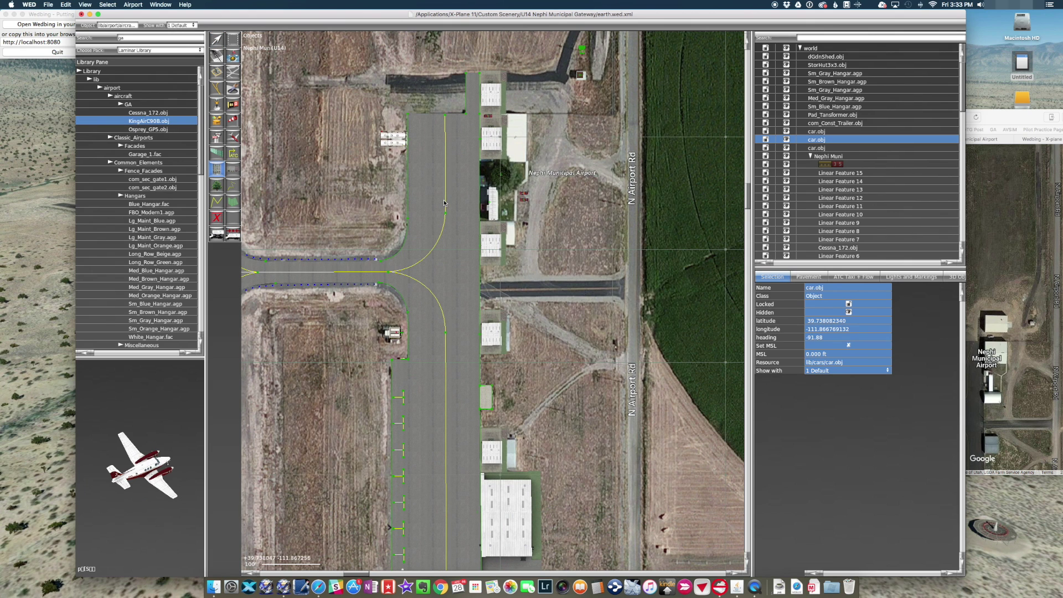
scroll(445, 344, "down", 5)
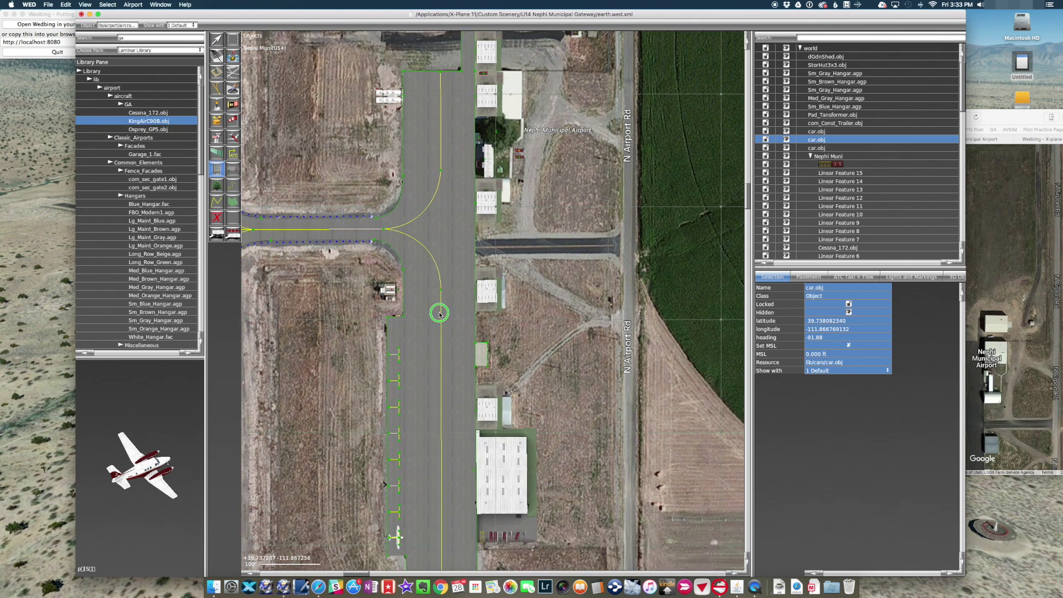
scroll(472, 266, "up", 3)
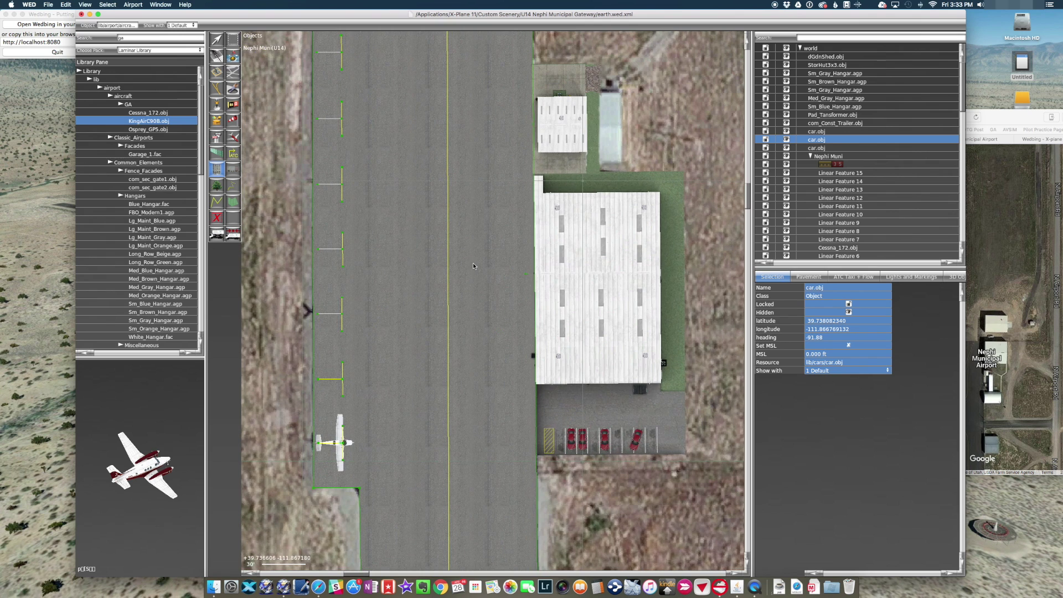
left_click(494, 292)
left_click(214, 46)
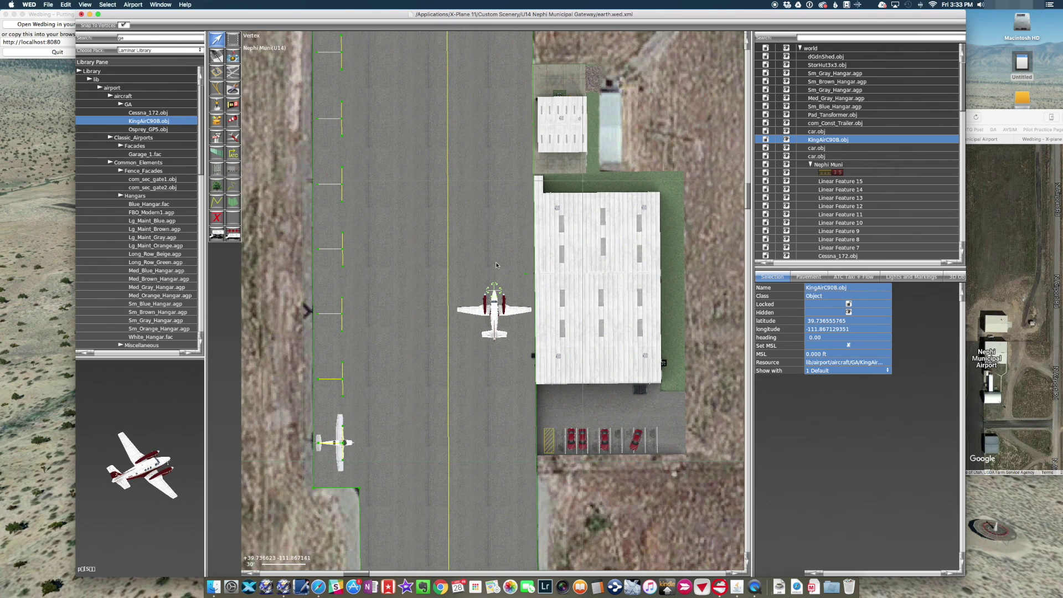
mouse_move(488, 290)
left_mouse_down()
mouse_move(490, 320)
mouse_move(496, 288)
mouse_move(480, 287)
left_mouse_up()
Search the library for "cone" and place a One_Traffic_Cone.obj at the King Air's nose and at each wingtip.
key("BackSpace")
key("BackSpace")
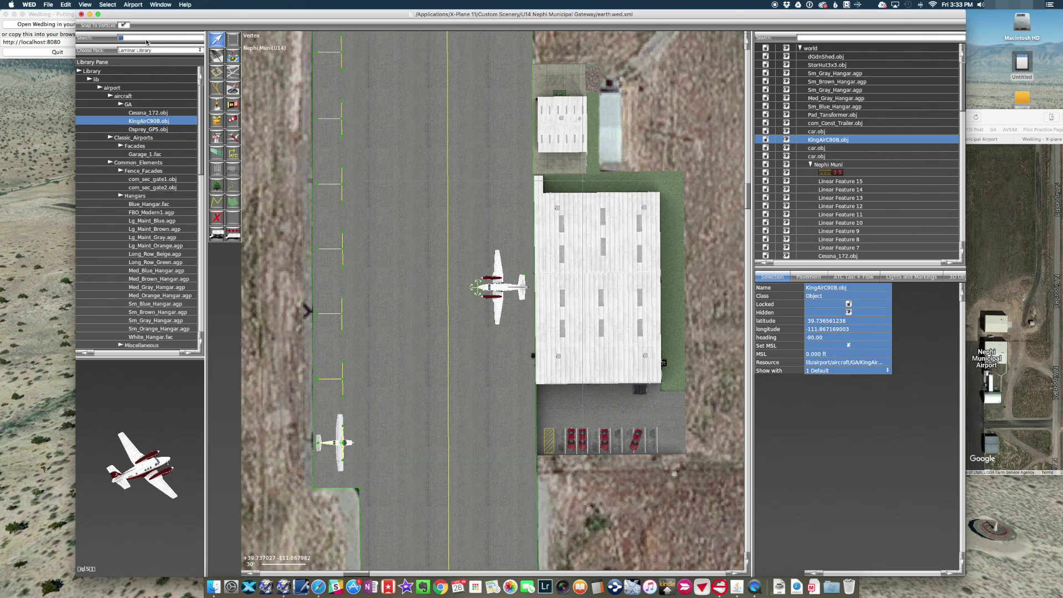
type("cone")
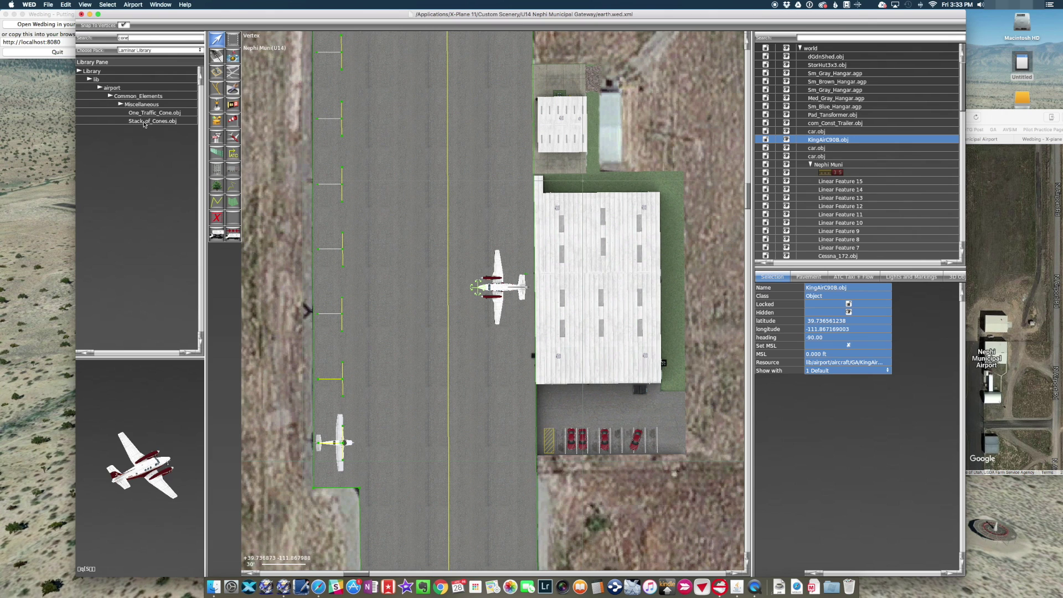
left_click(144, 122)
left_click(152, 114)
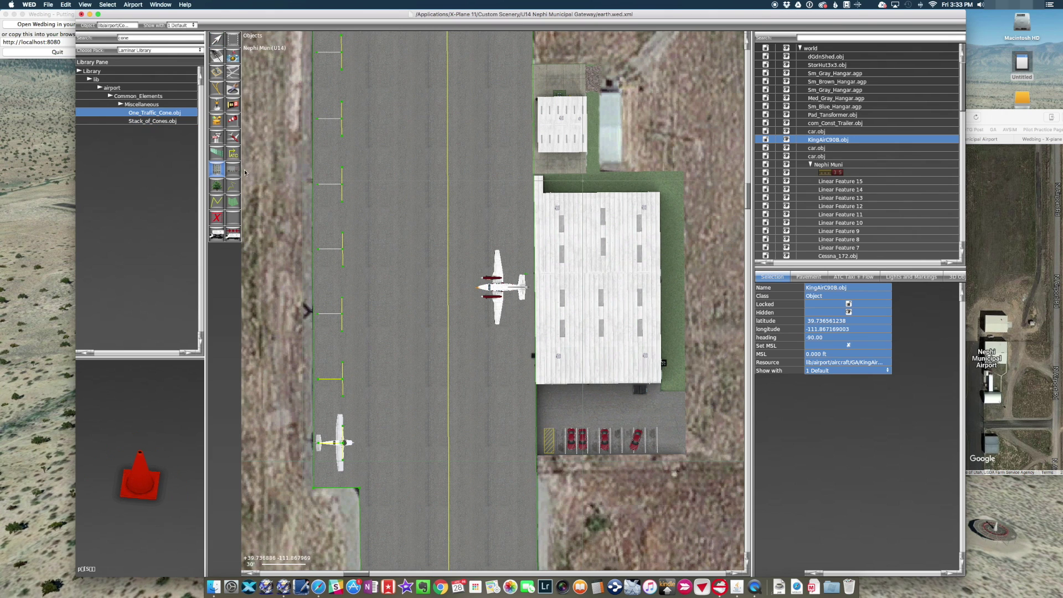
left_click(469, 289)
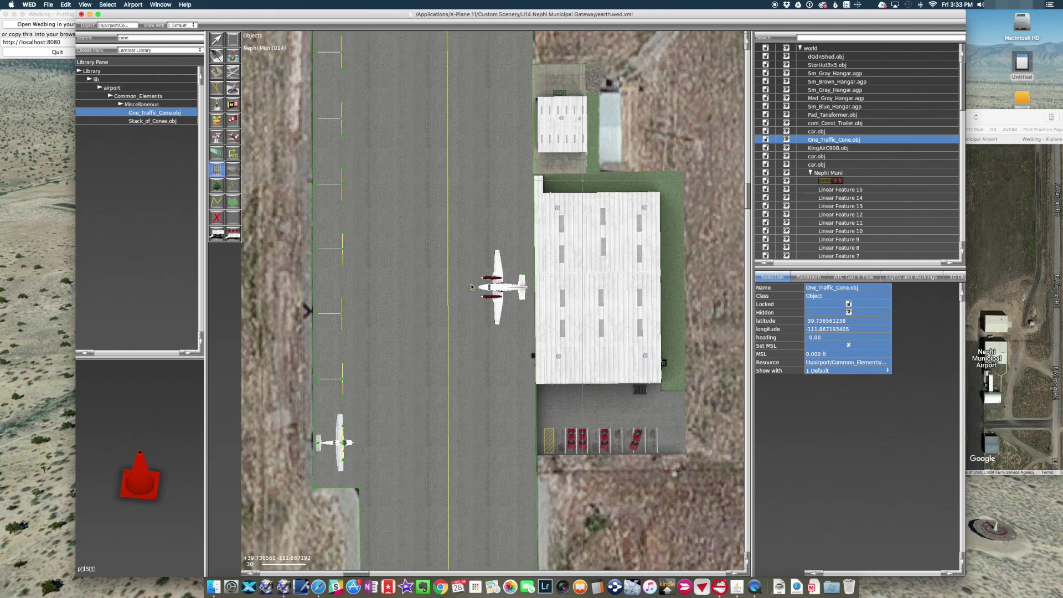
left_click(497, 242)
left_click(494, 332)
Place a Stack_of_Cones.obj on the apron edge at the large hangar's northwest corner.
left_click(139, 121)
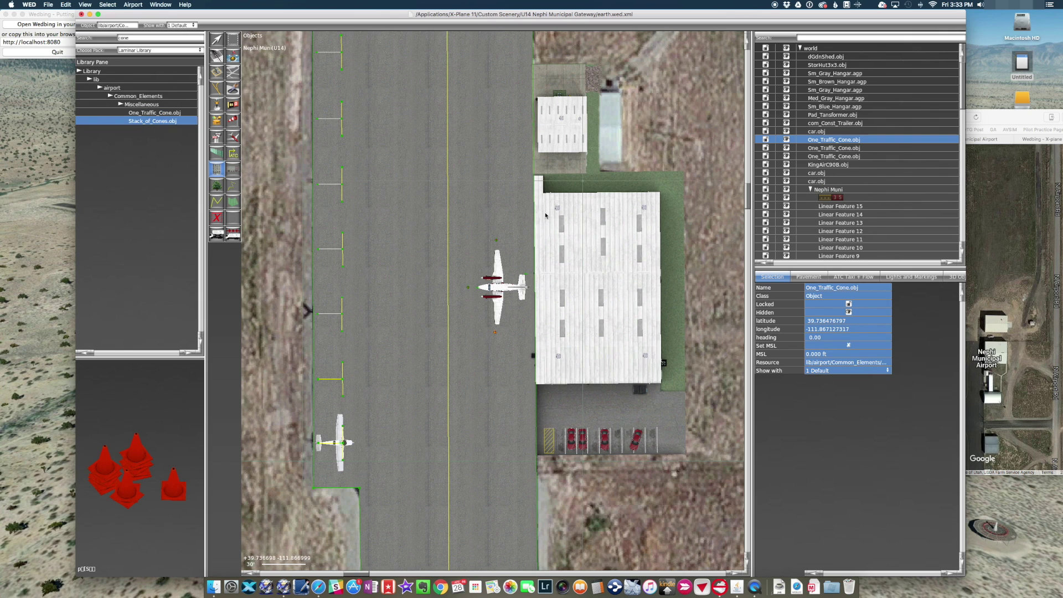
left_click(527, 197)
scroll(604, 189, "up", 15)
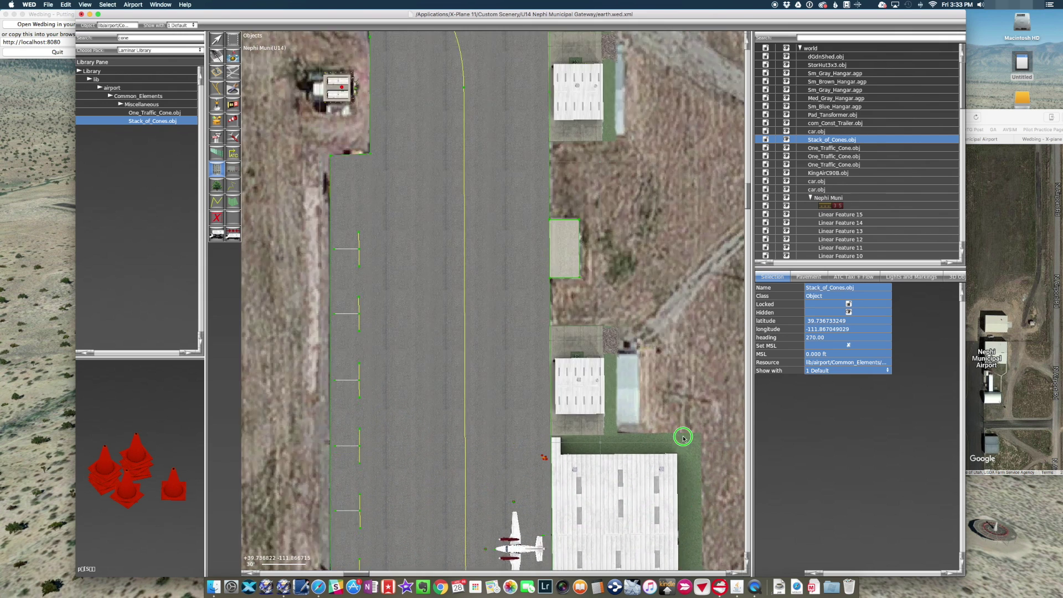
Add a second Stack_of_Cones.obj at the apron edge by the small hangar south of the road, listed first under world.
left_click(565, 335)
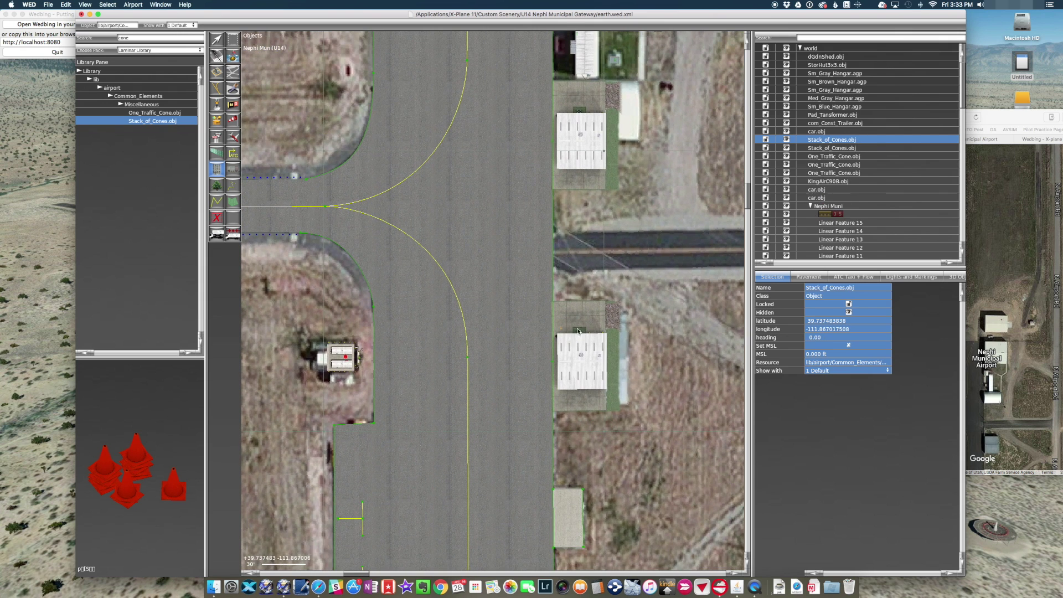
left_click_drag(830, 142, 825, 58)
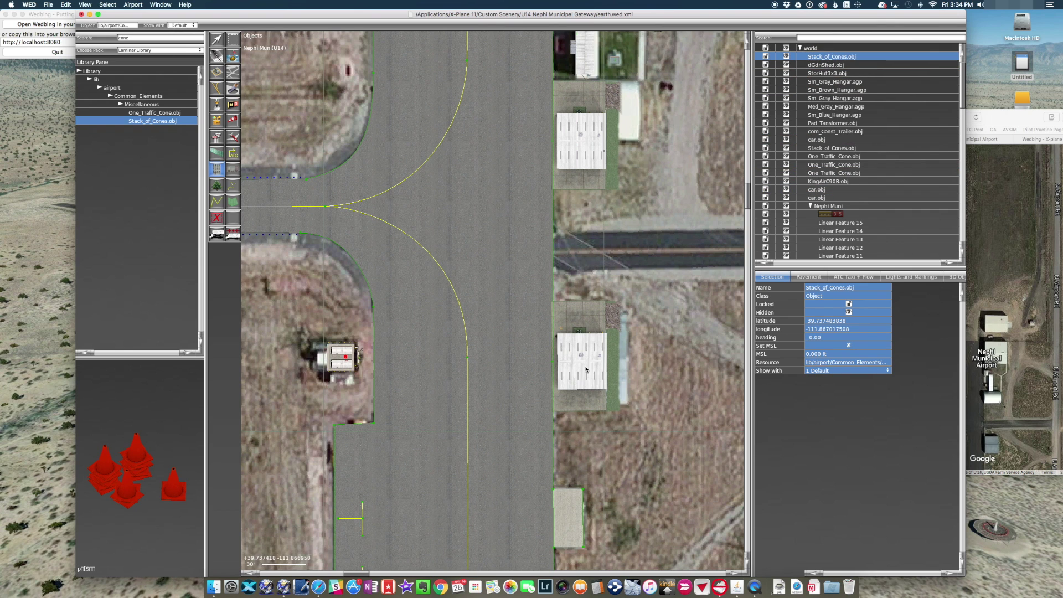
left_click(216, 39)
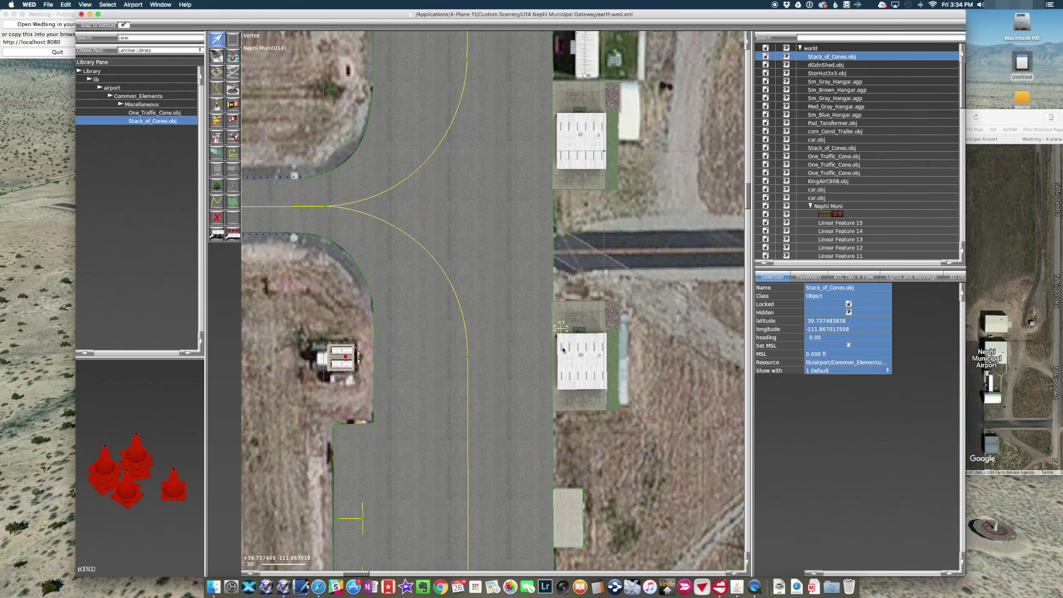
left_click_drag(561, 334, 546, 333)
Try moving the Cessna_172.obj from its southernmost tie-down to the north end of the apron, and undo the moves.
scroll(659, 484, "up", 5)
scroll(658, 484, "up", 3)
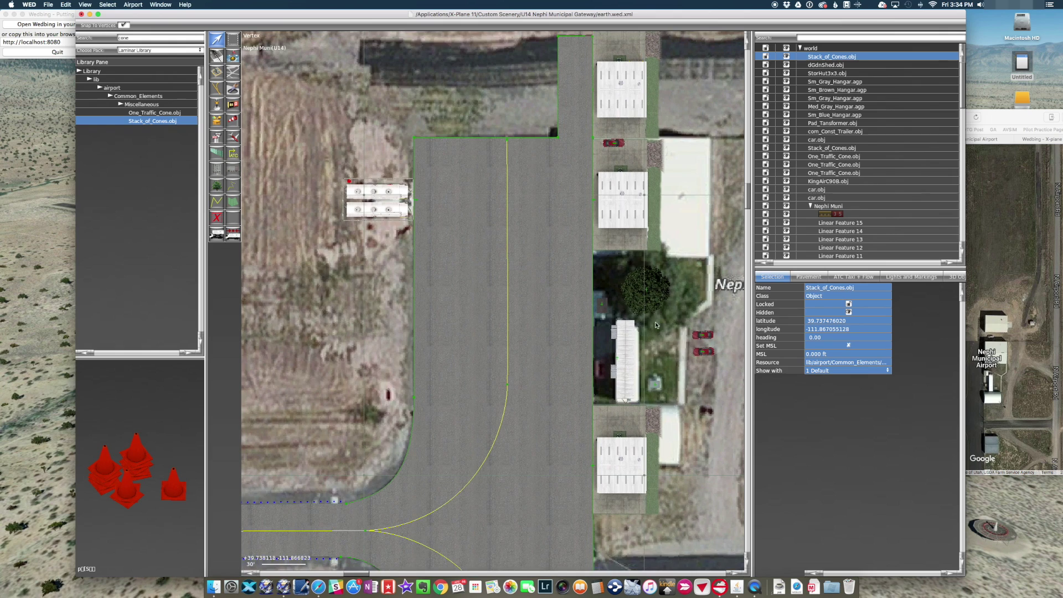
scroll(519, 366, "down", 3)
scroll(498, 235, "down", 10)
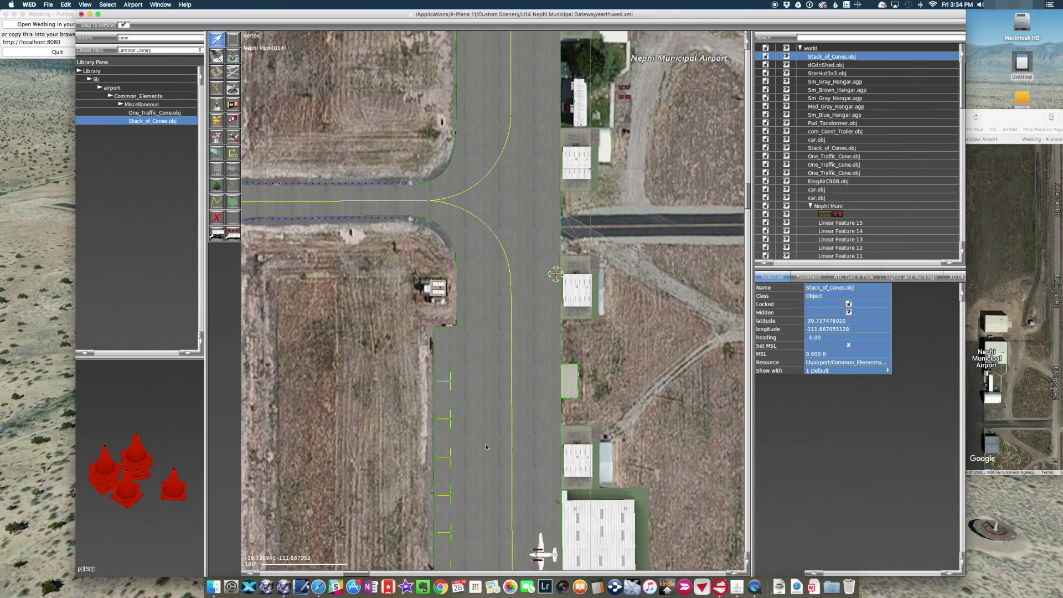
left_click(463, 415)
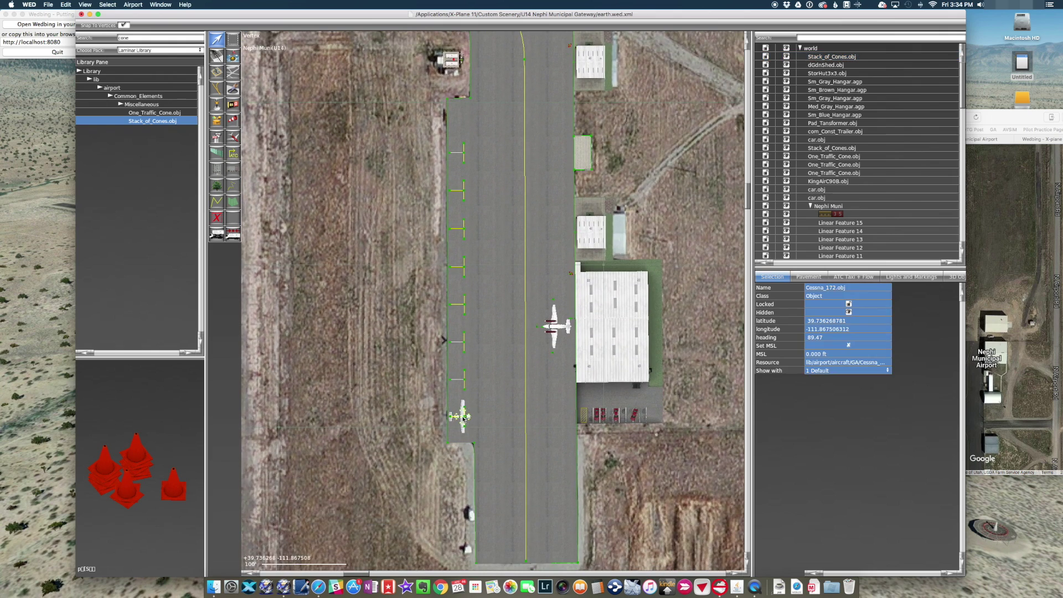
left_click_drag(475, 399, 519, 77)
right_click_drag(501, 171, 524, 443)
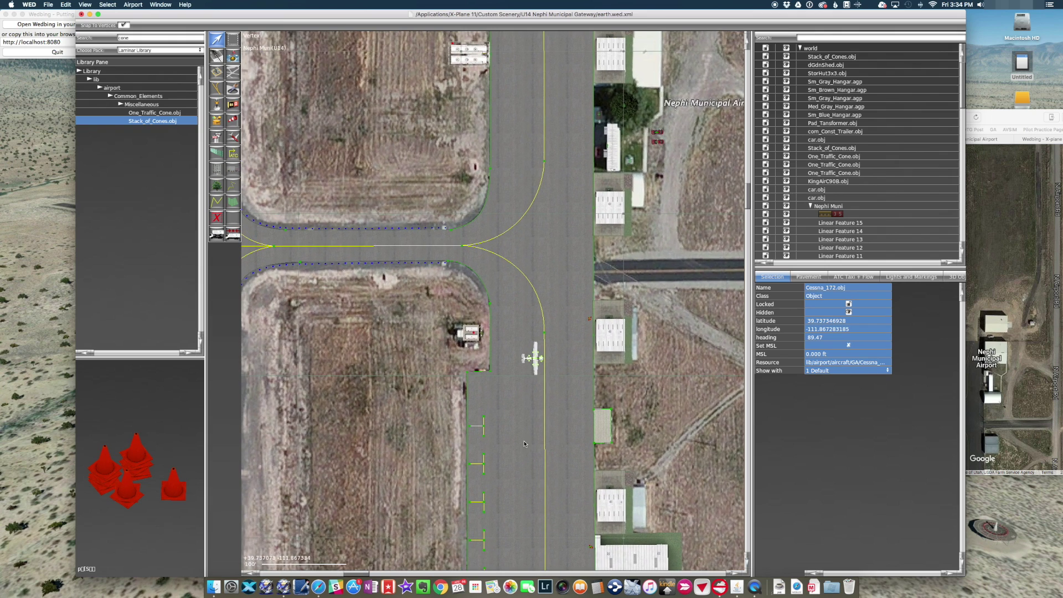
left_click_drag(534, 361, 518, 108)
right_click_drag(519, 140, 540, 367)
left_click_drag(541, 340, 662, 280)
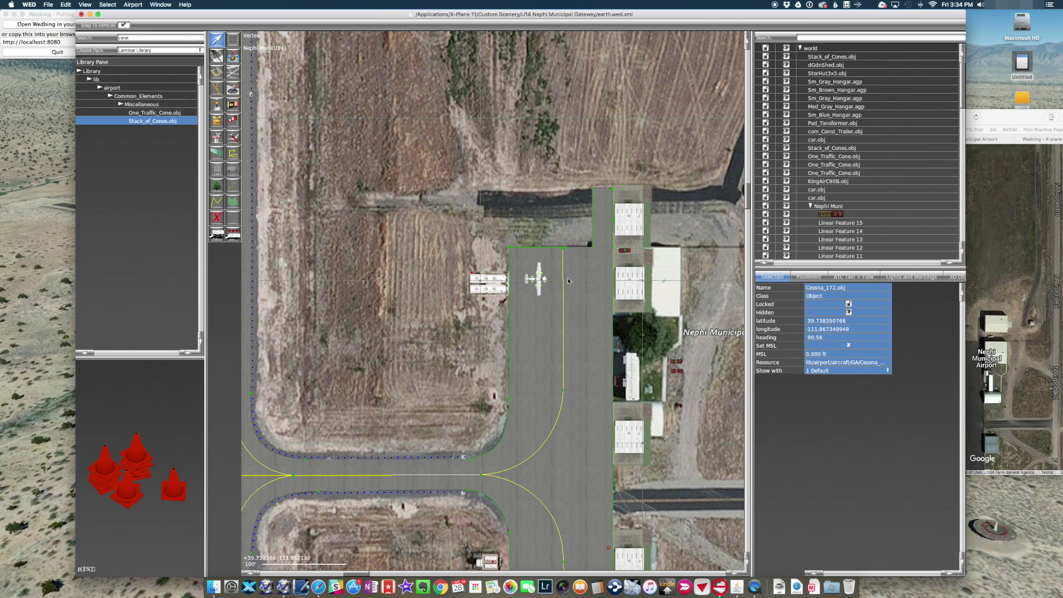
key("super+z")
key("super+z")
right_click_drag(573, 526, 567, 52)
key("super+z")
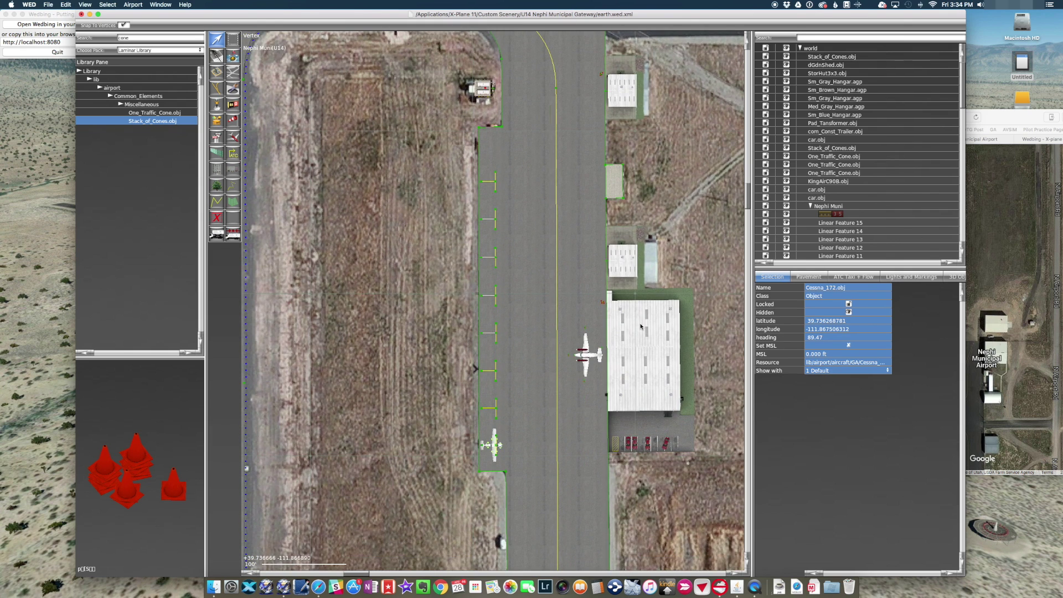
Save the scenery file.
key("super+s")
scroll(574, 309, "down", 1)
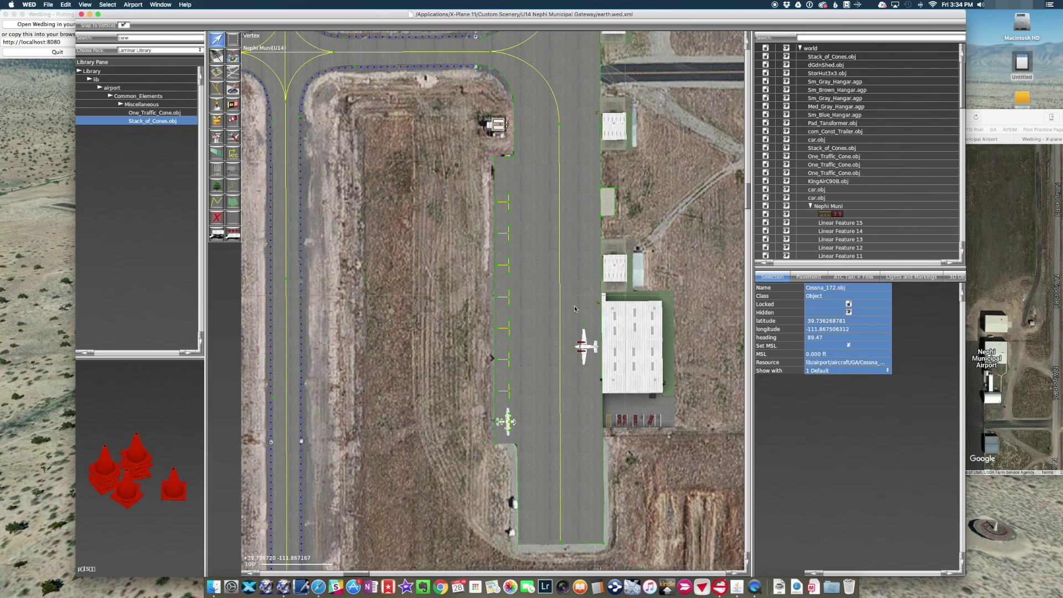
Switch to Google Maps in Safari and examine the satellite imagery along the apron's east edge, between the hangars and around the road entrance.
left_click(1009, 256)
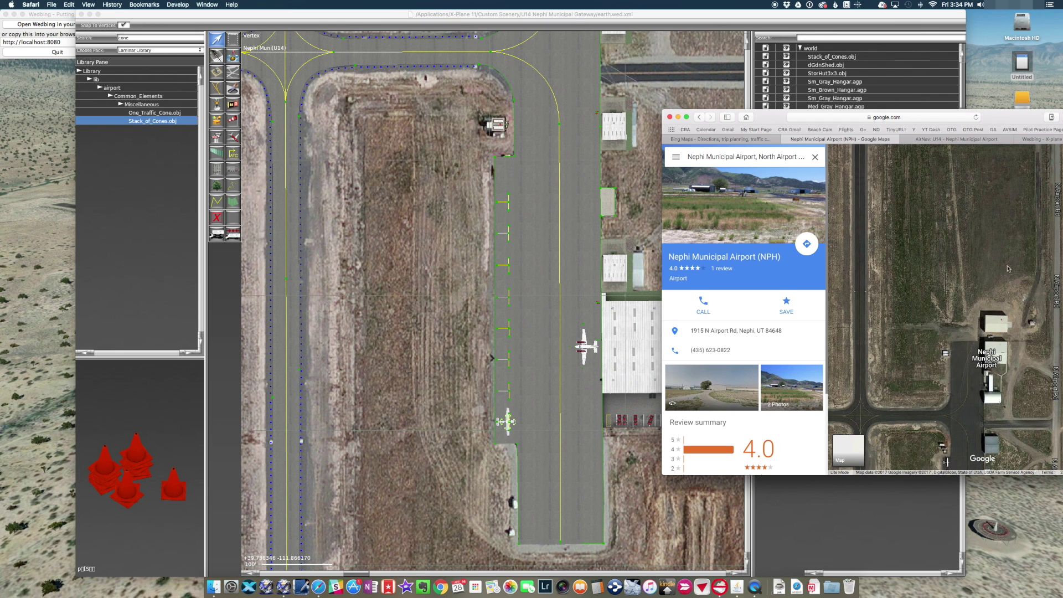
scroll(970, 336, "up", 6)
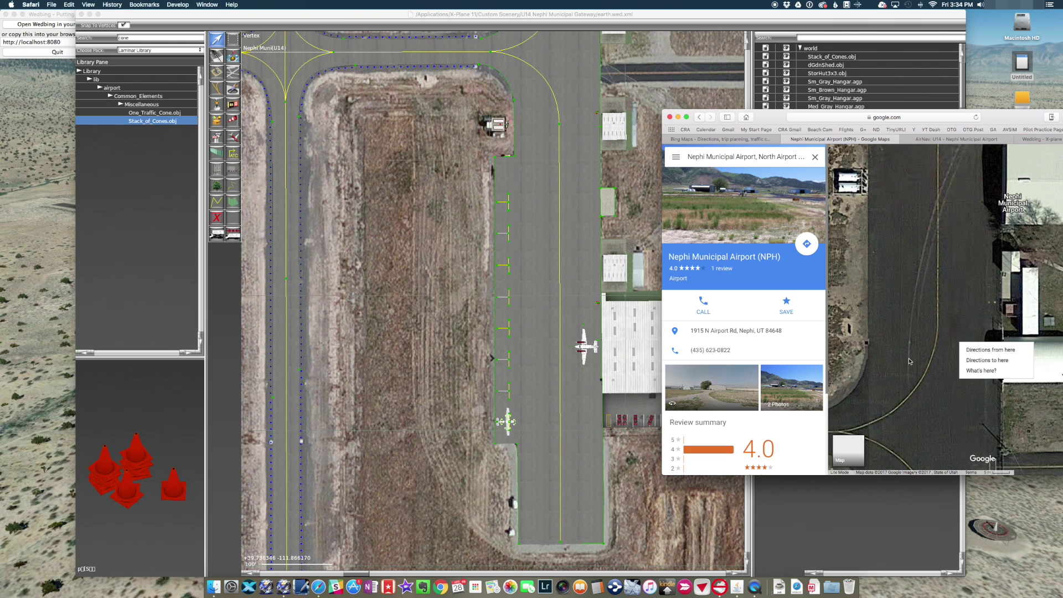
left_click_drag(945, 424, 922, 386)
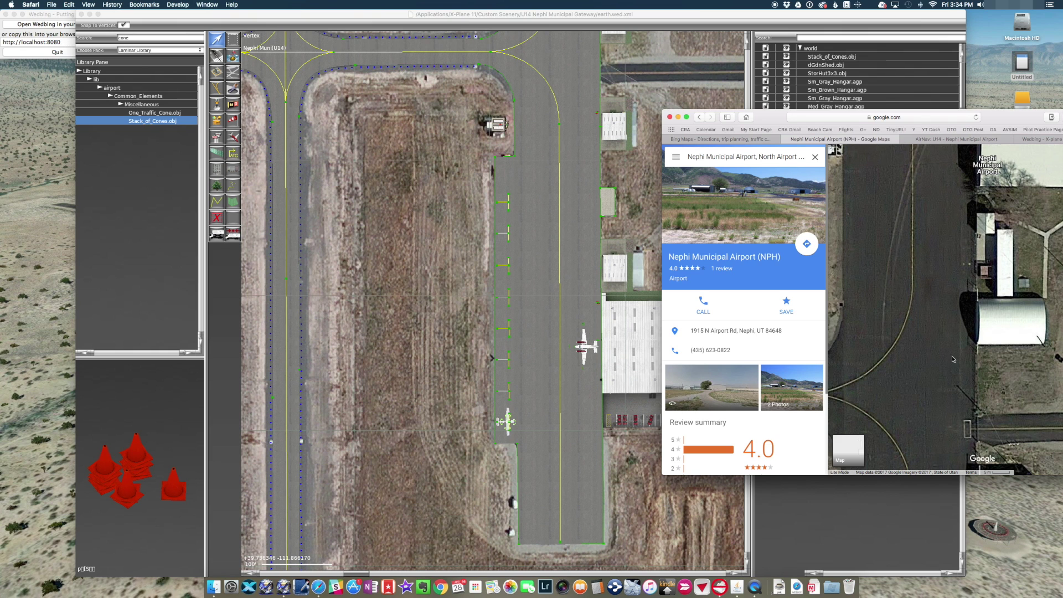
left_click_drag(928, 389, 871, 178)
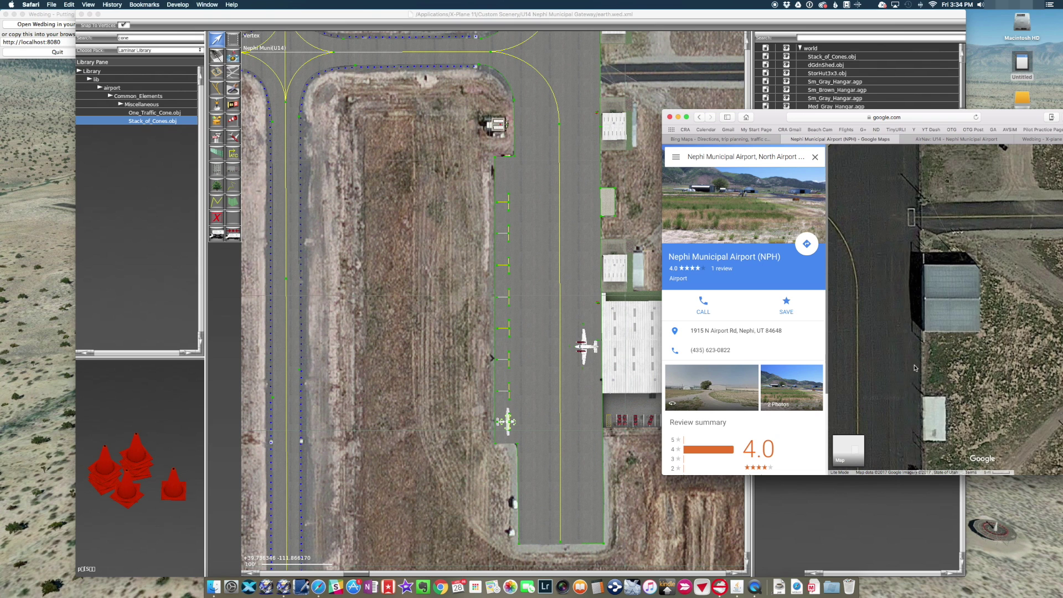
scroll(891, 227, "down", 5)
scroll(910, 274, "down", 3)
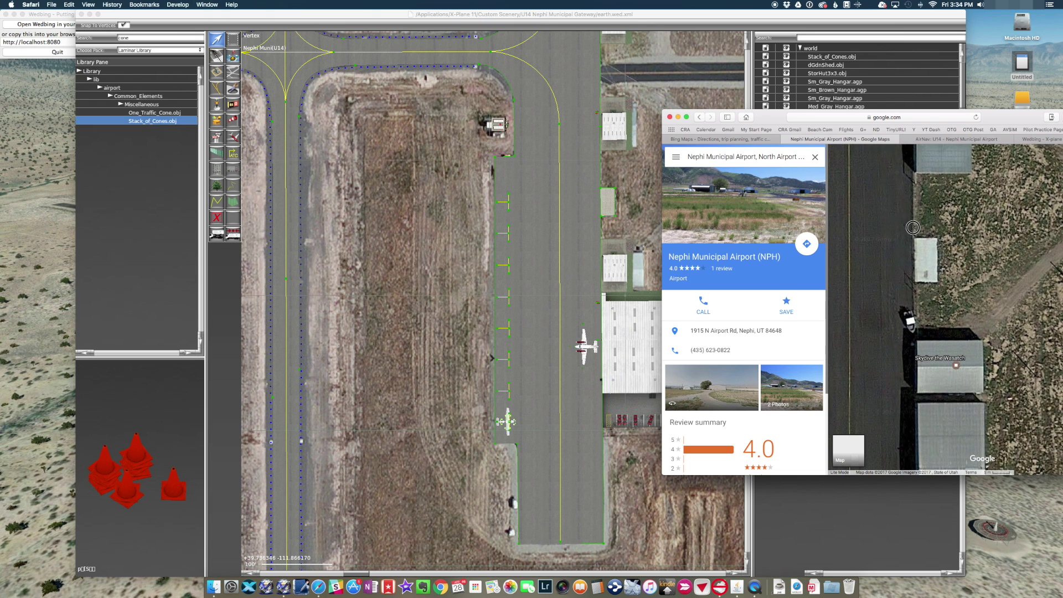
scroll(883, 360, "left", 3)
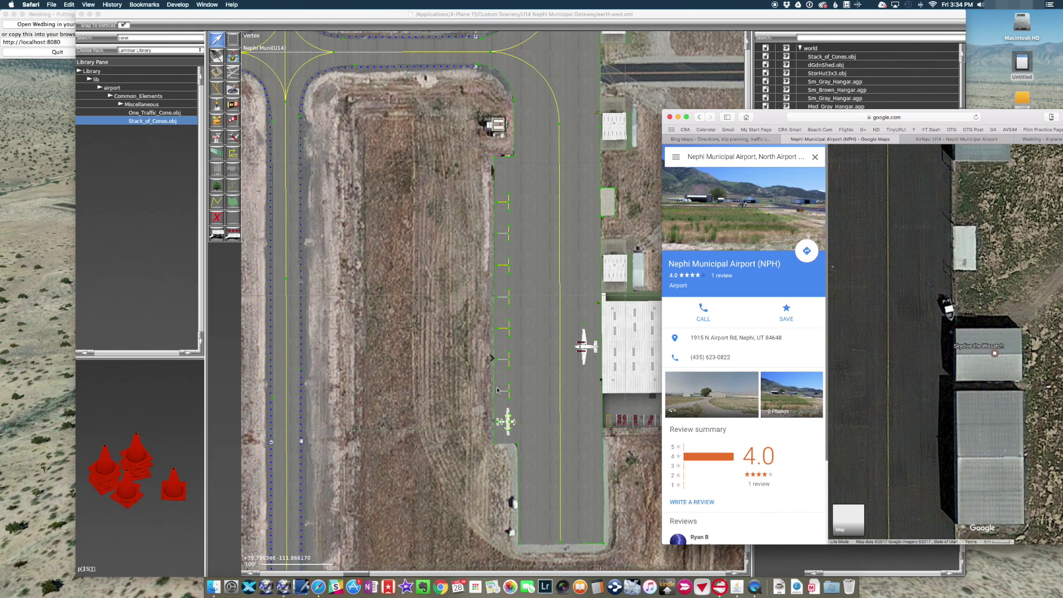
left_click(602, 254)
scroll(644, 224, "up", 5)
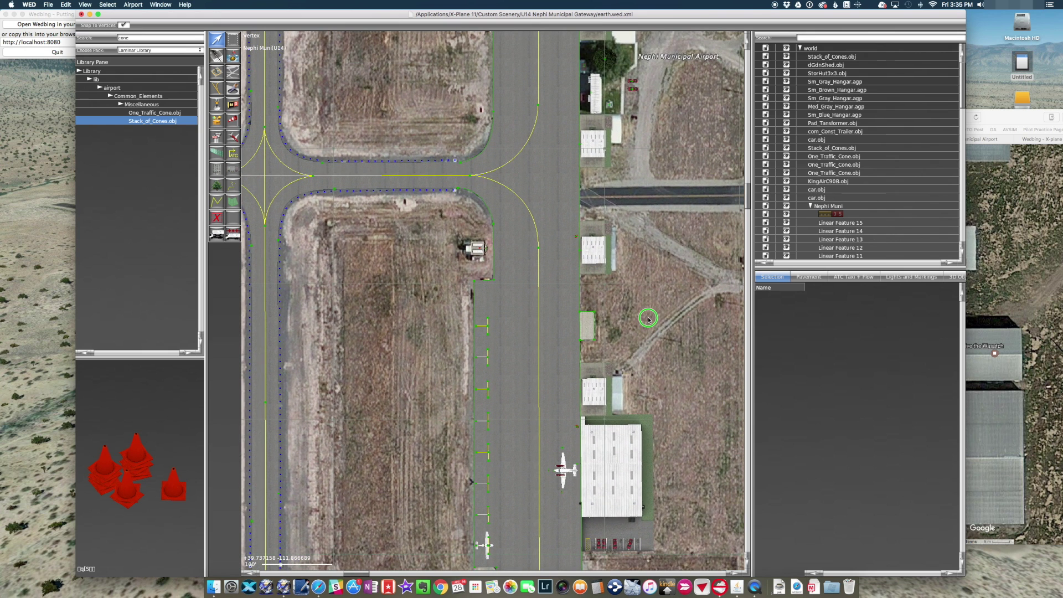
left_click(991, 266)
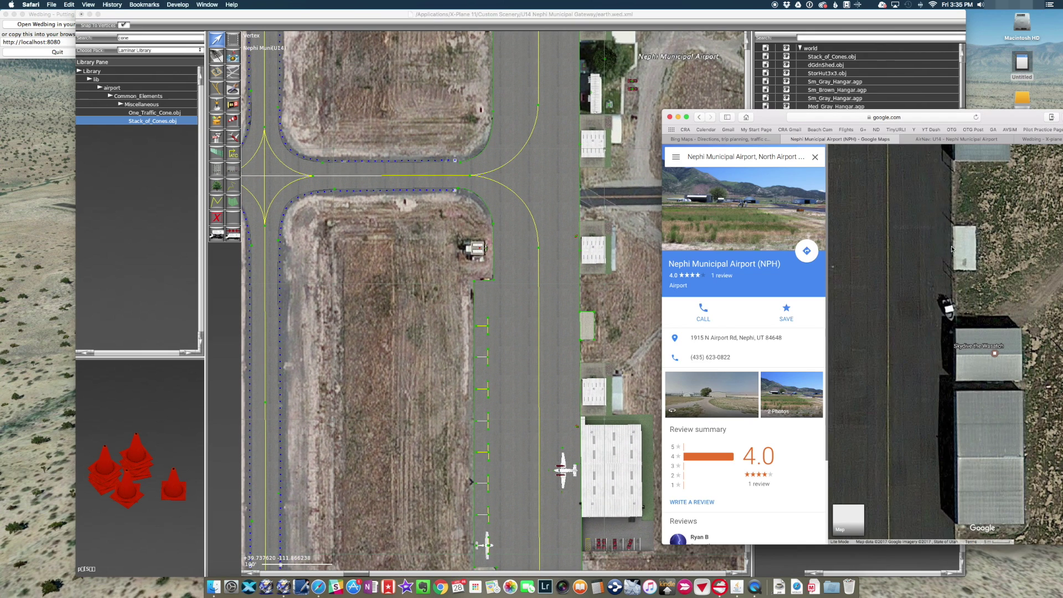
scroll(932, 414, "up", 3)
left_click_drag(900, 220, 897, 360)
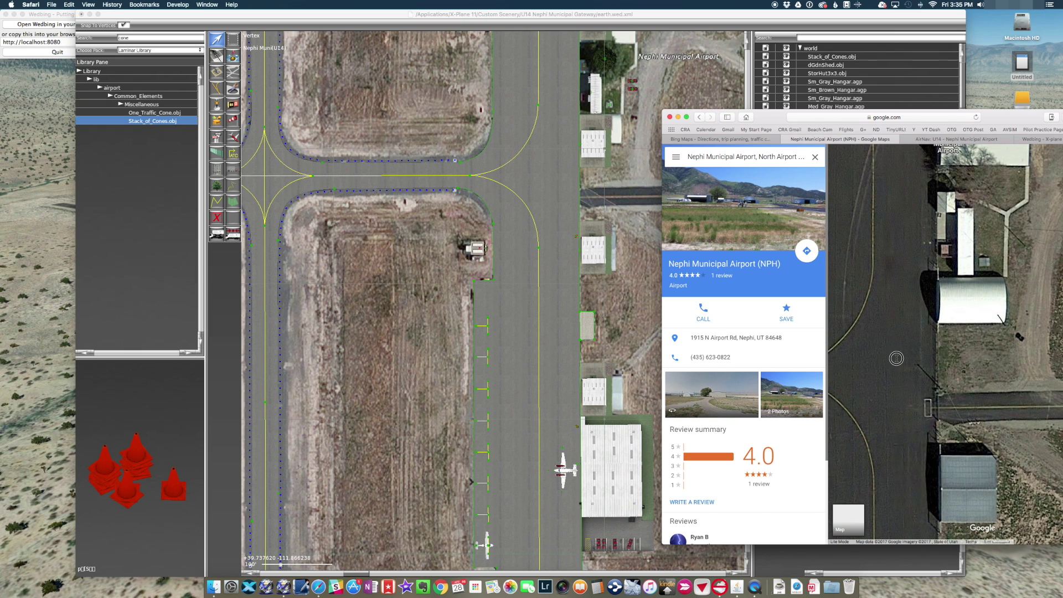
Return to WED, search the library for "fence" and choose the Fence.fac facade for drawing.
left_click(526, 193)
double_click(133, 38)
type("fence")
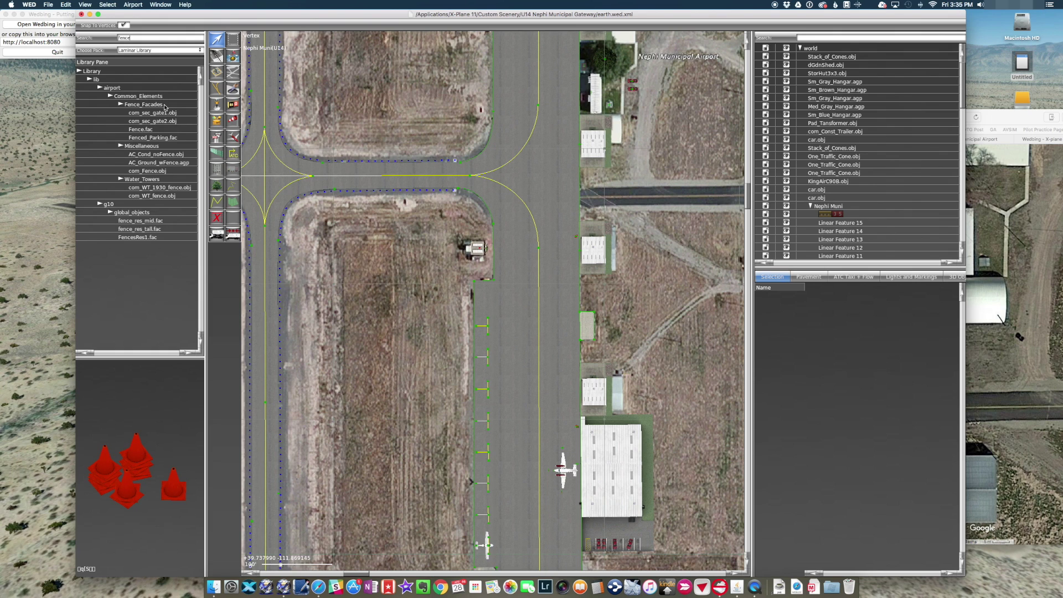
left_click(147, 131)
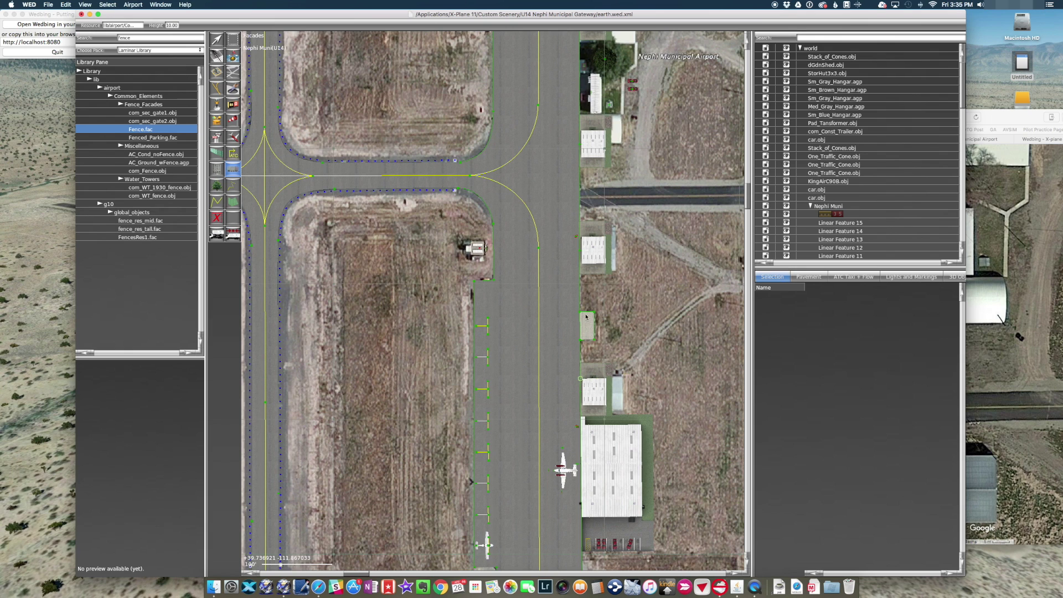
Try drawing the fence north along the apron's east edge to the access road, and undo the latest edits.
left_click(581, 211)
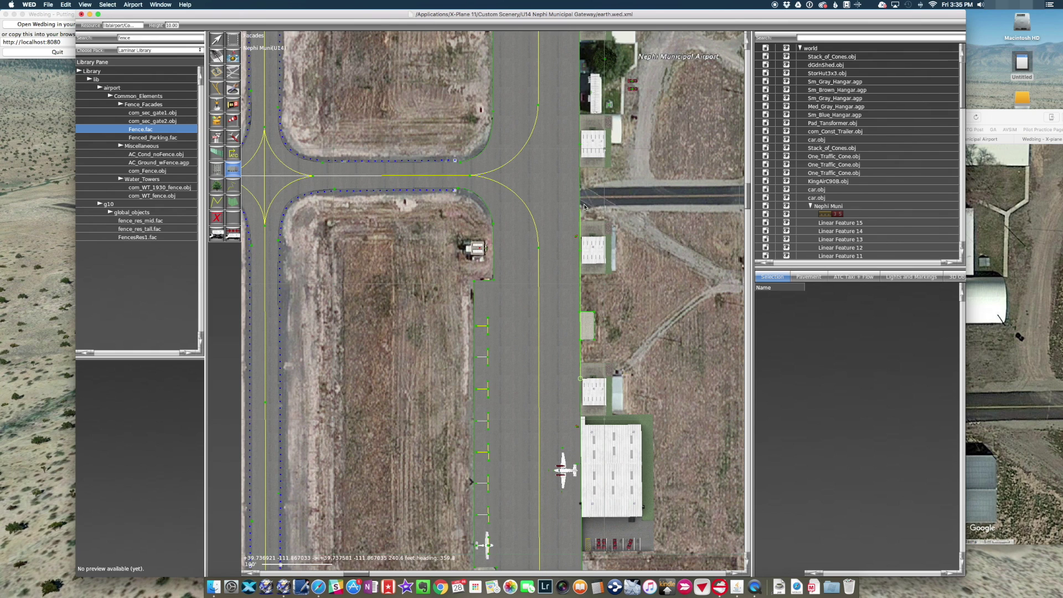
key("super+z")
key("super+z")
key("super+z")
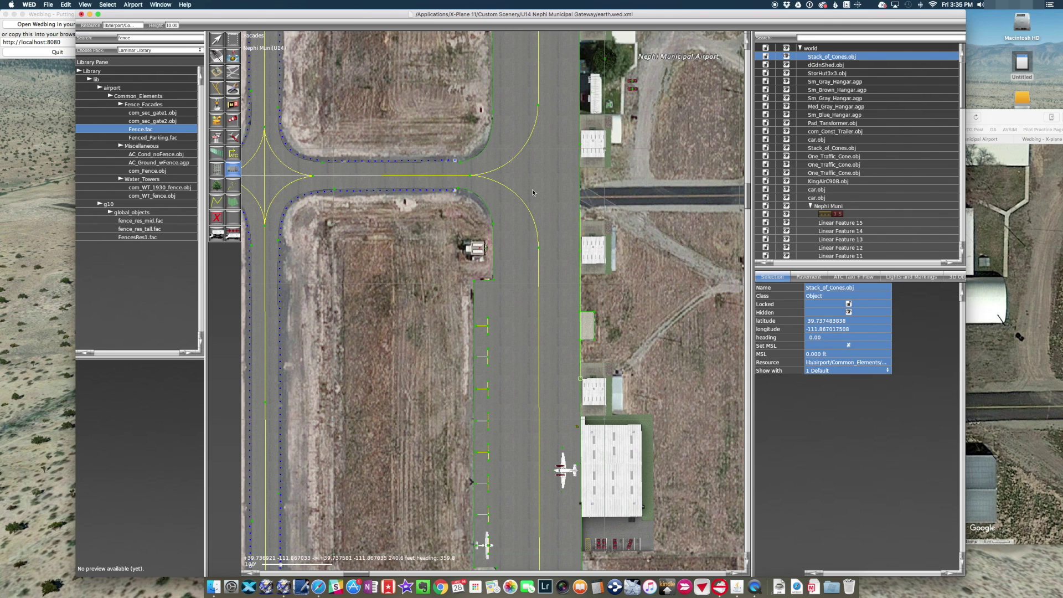
Step through the edit history to redo the undone reordering and position change of the Stack_of_Cones.obj by the northern hangar.
left_click(78, 4)
mouse_move(66, 4)
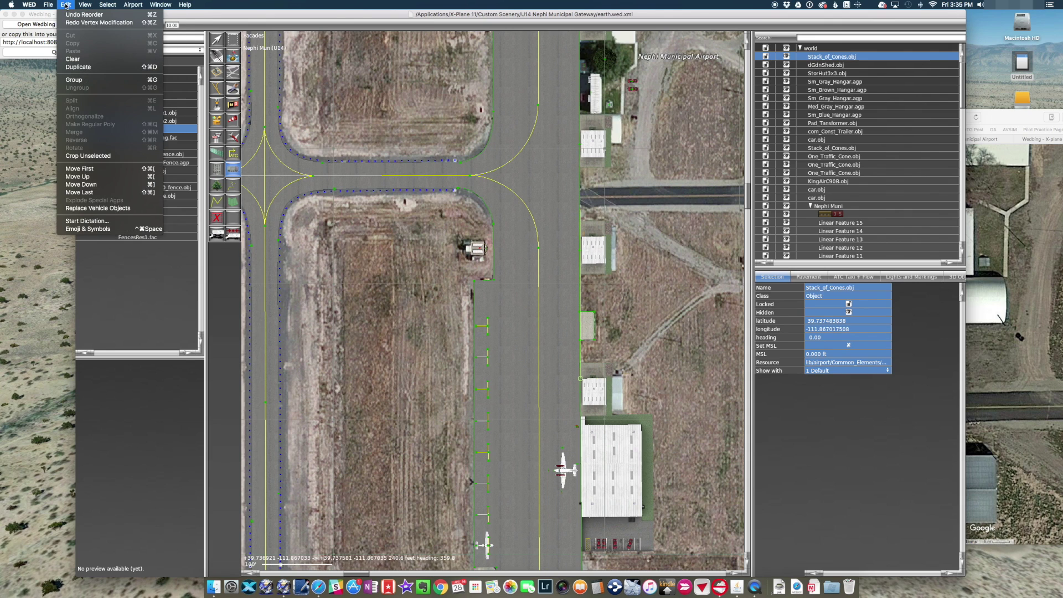
left_click(84, 22)
left_click(66, 5)
left_click(68, 14)
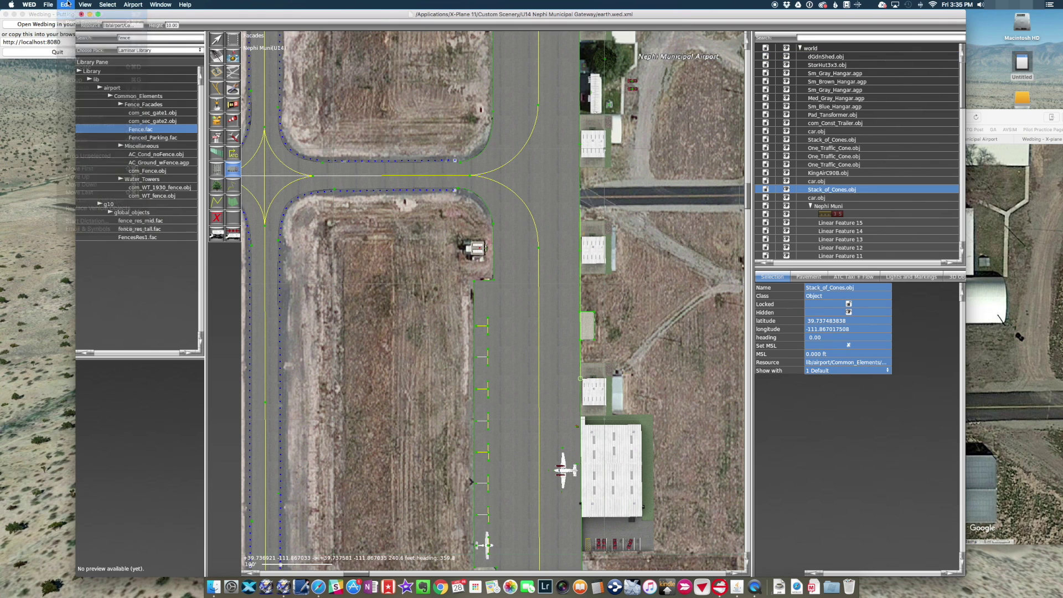
left_click(66, 5)
left_click(84, 22)
left_click(66, 4)
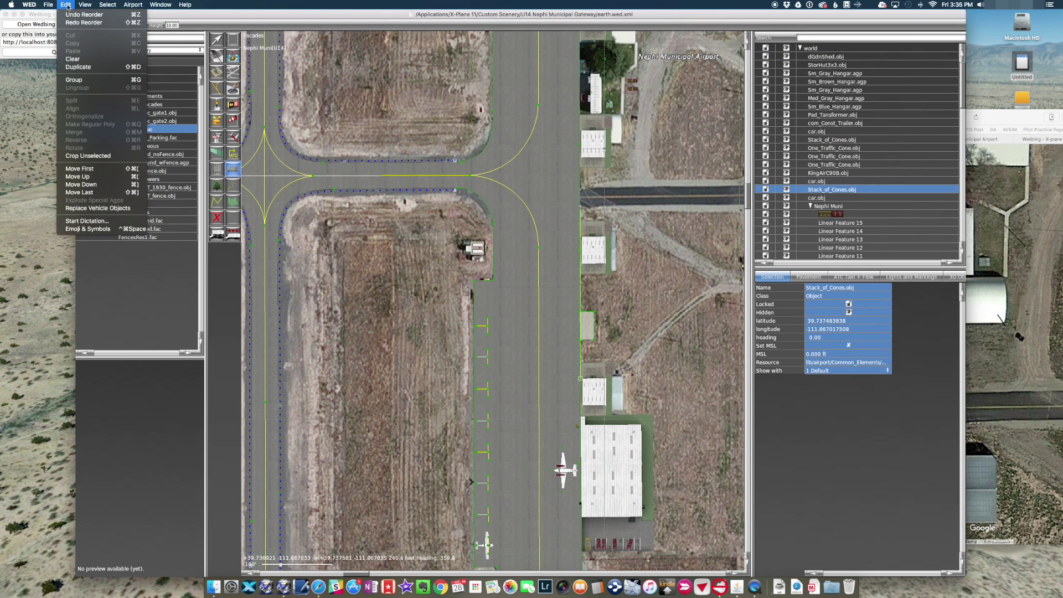
left_click(69, 14)
left_click(66, 4)
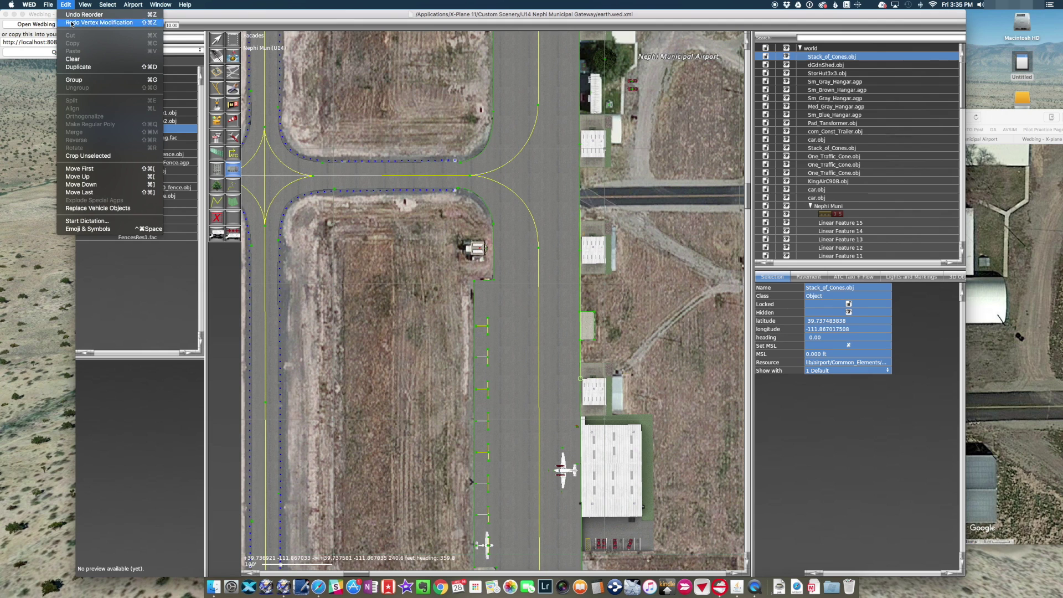
left_click(74, 22)
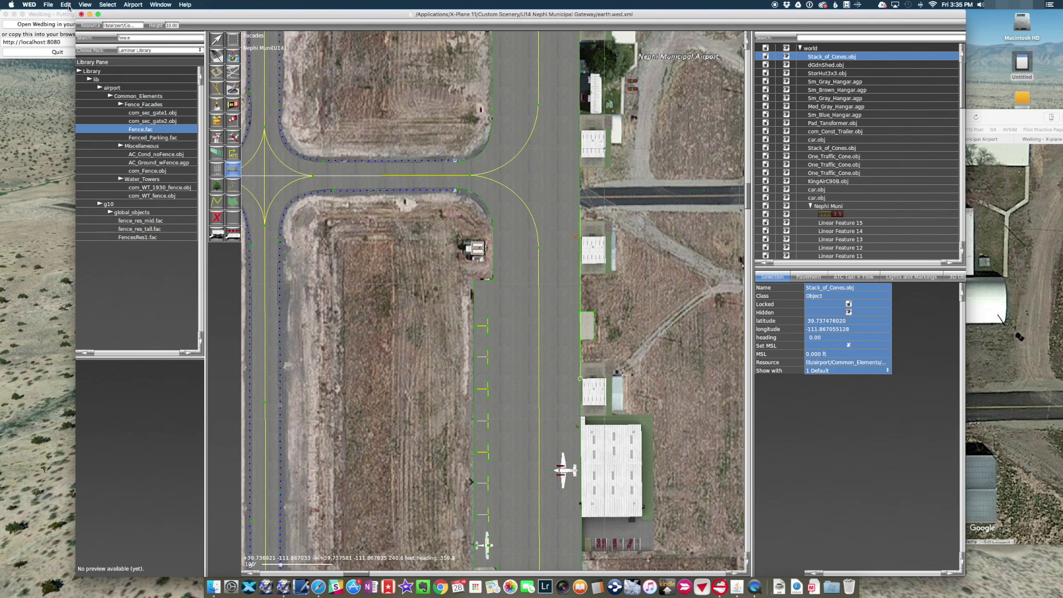
left_click(66, 5)
left_click(71, 23)
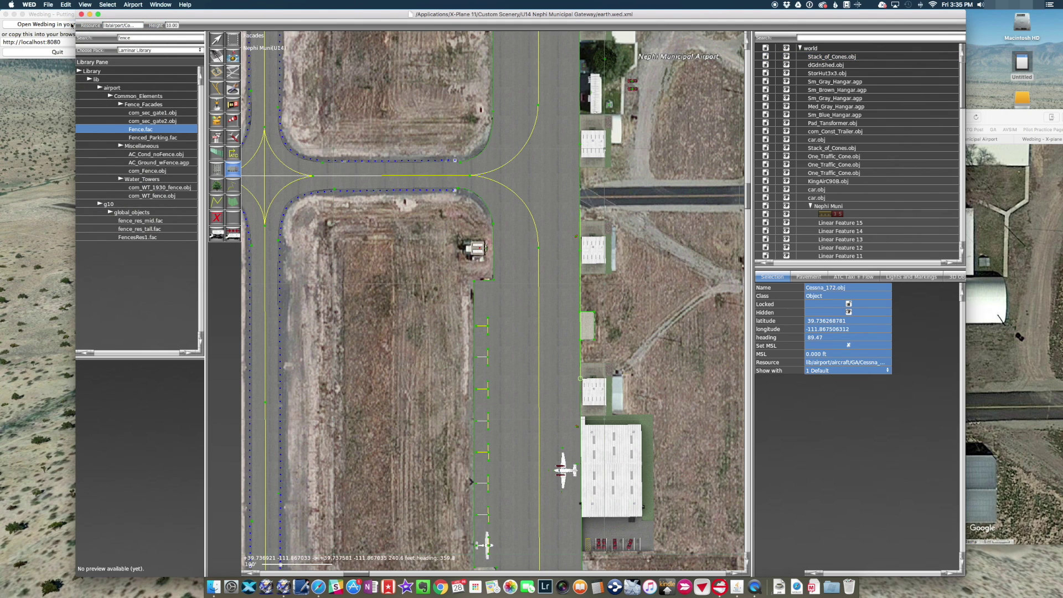
left_click(72, 5)
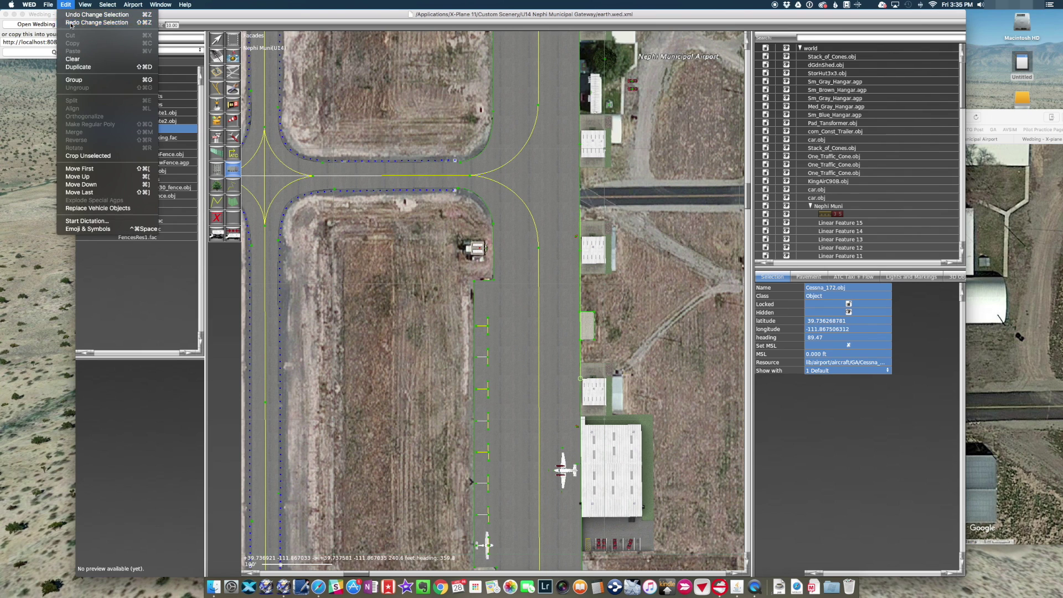
left_click(71, 24)
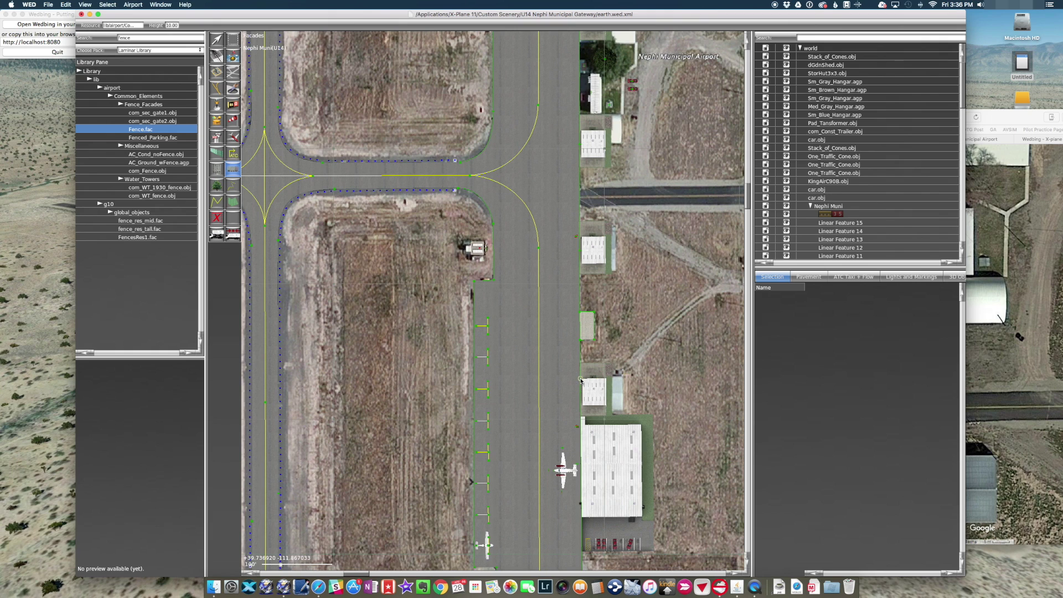
Draw a Fence.fac facade about 160 ft long on the apron's east edge, between the small hangar beside the large one and the hangar south of the road.
left_click(581, 267)
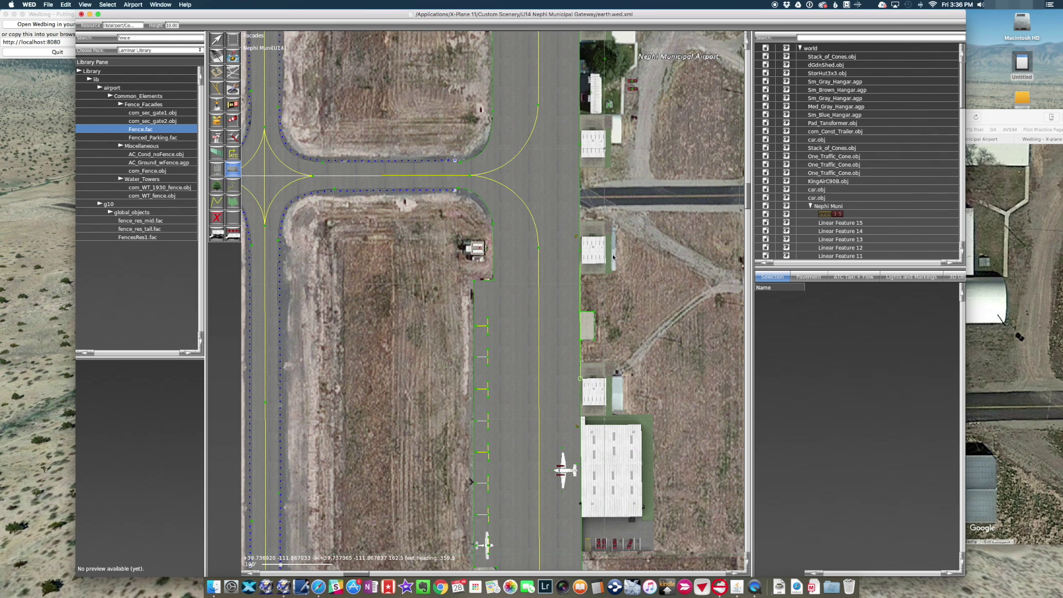
left_click(216, 41)
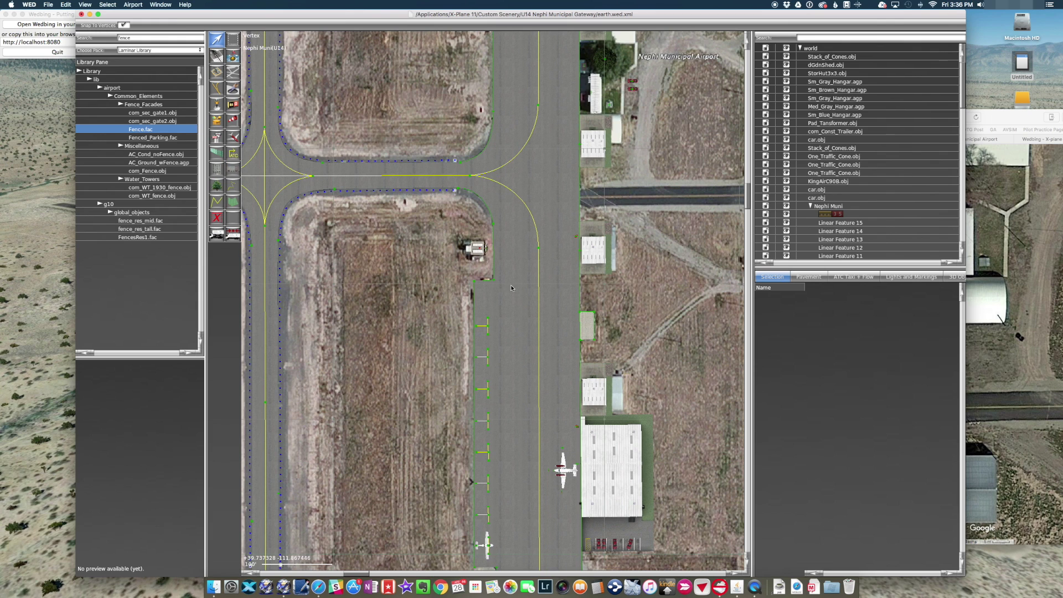
left_click(150, 129)
left_click(150, 129)
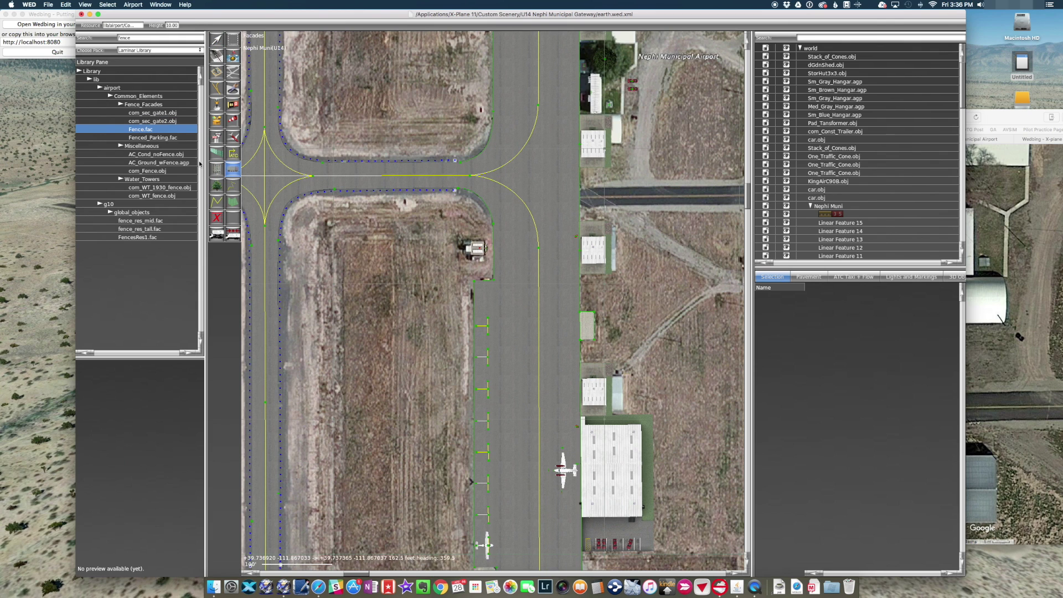
left_click(581, 380)
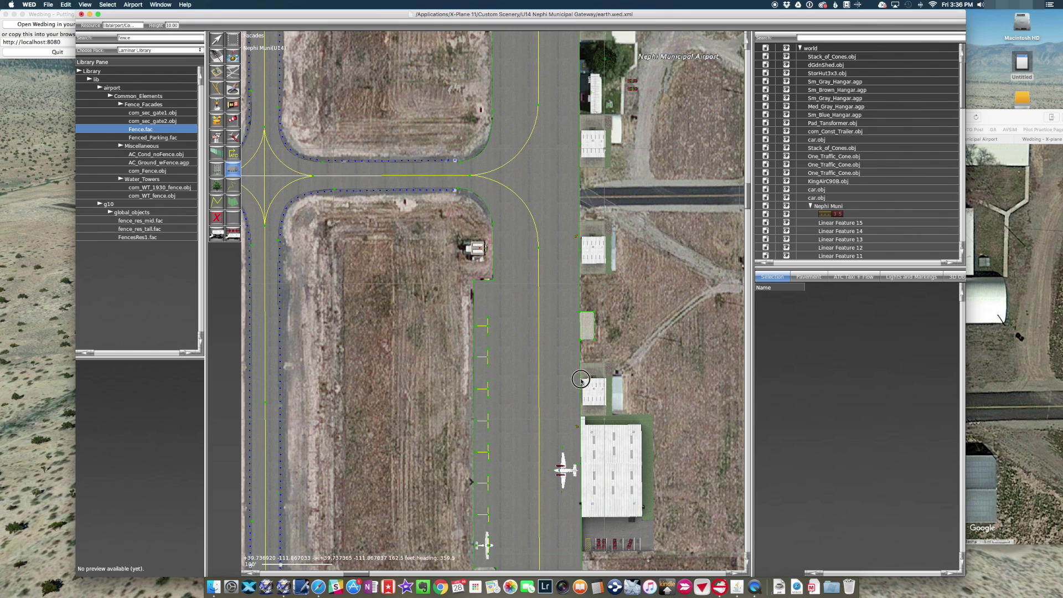
left_click(580, 340)
left_click(581, 270)
key("Return")
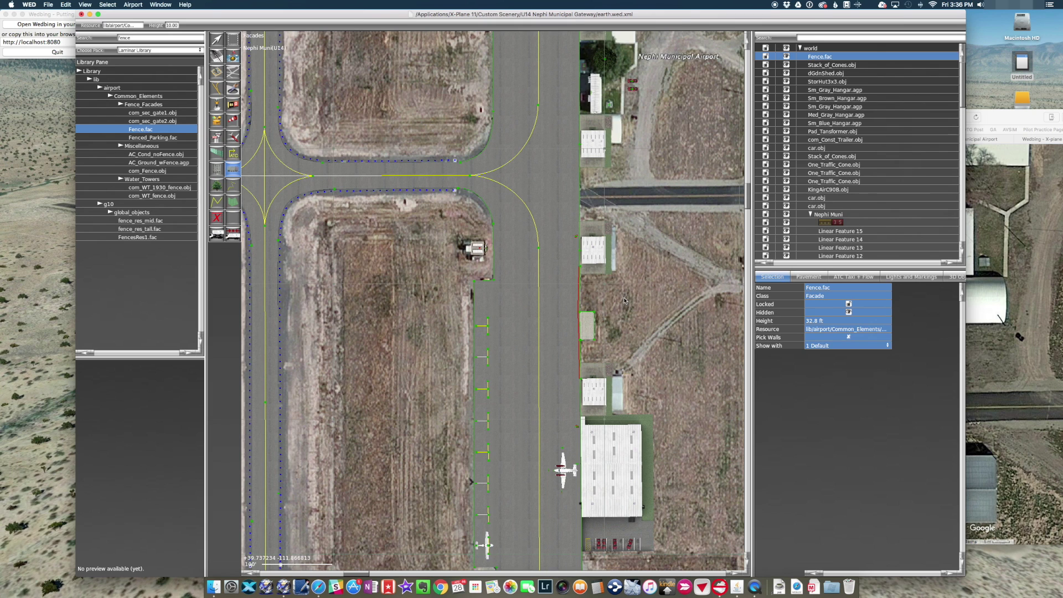
Set the new fence's height to 5 ft.
left_click(825, 323)
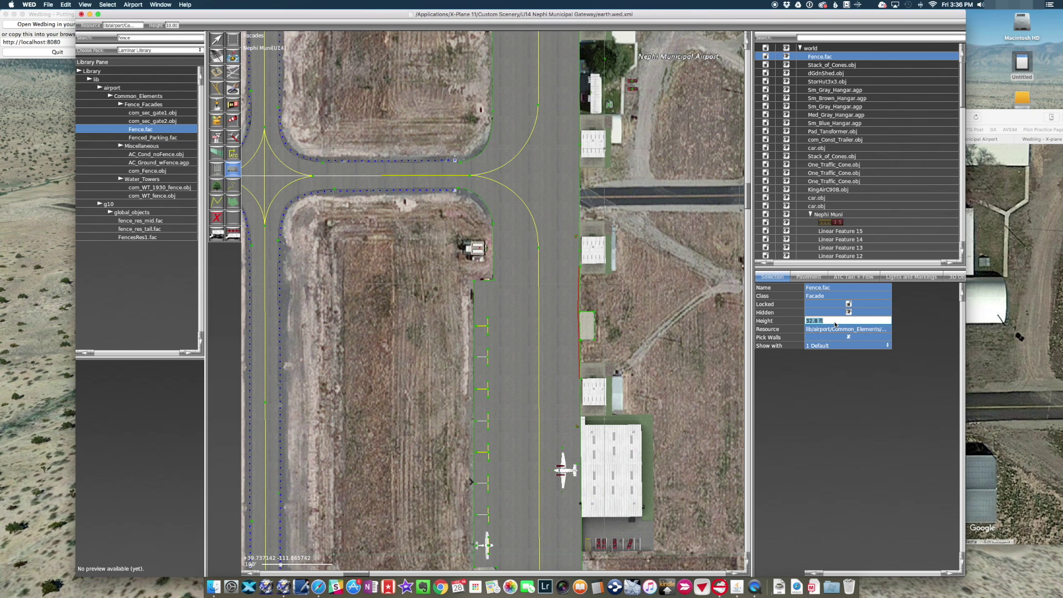
type("5")
key("Tab")
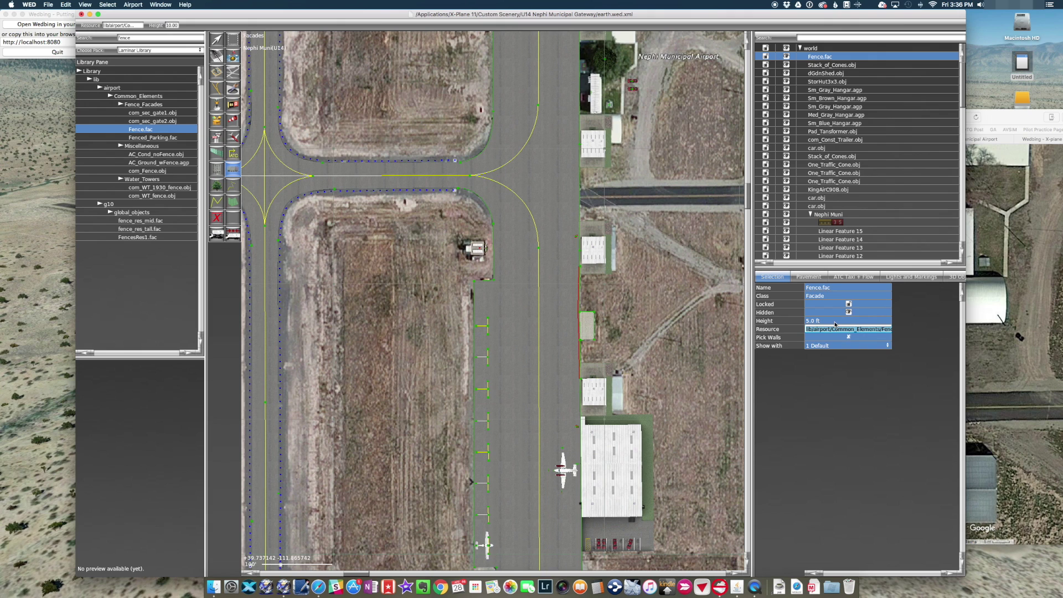
Draw a Fence.fac facade on the apron's east edge between the hangar south of the access road and the road, and set its height to 5 ft.
left_click(166, 121)
left_click(162, 130)
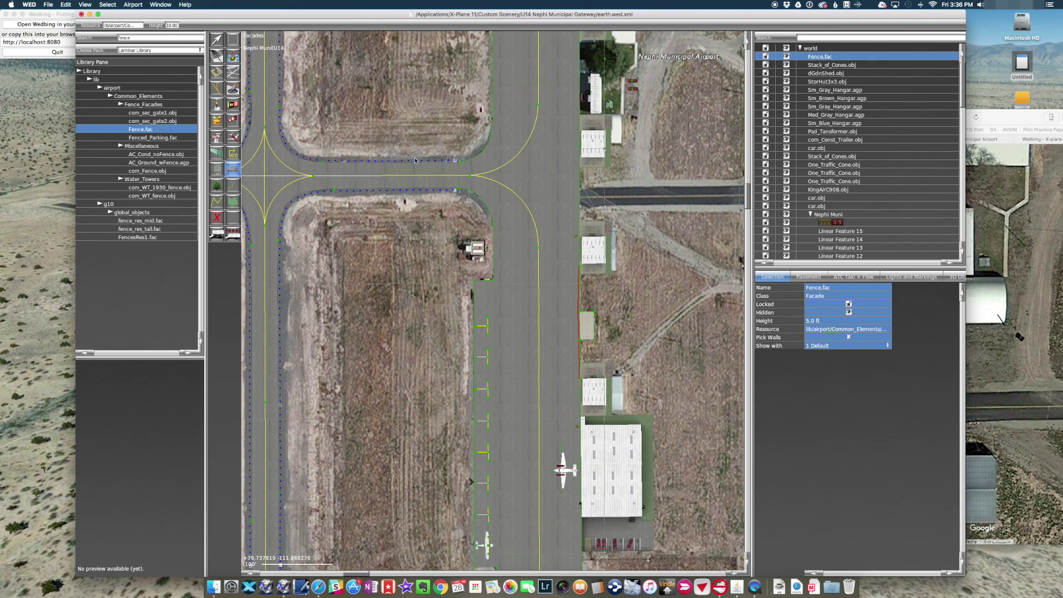
left_click(579, 236)
key("Return")
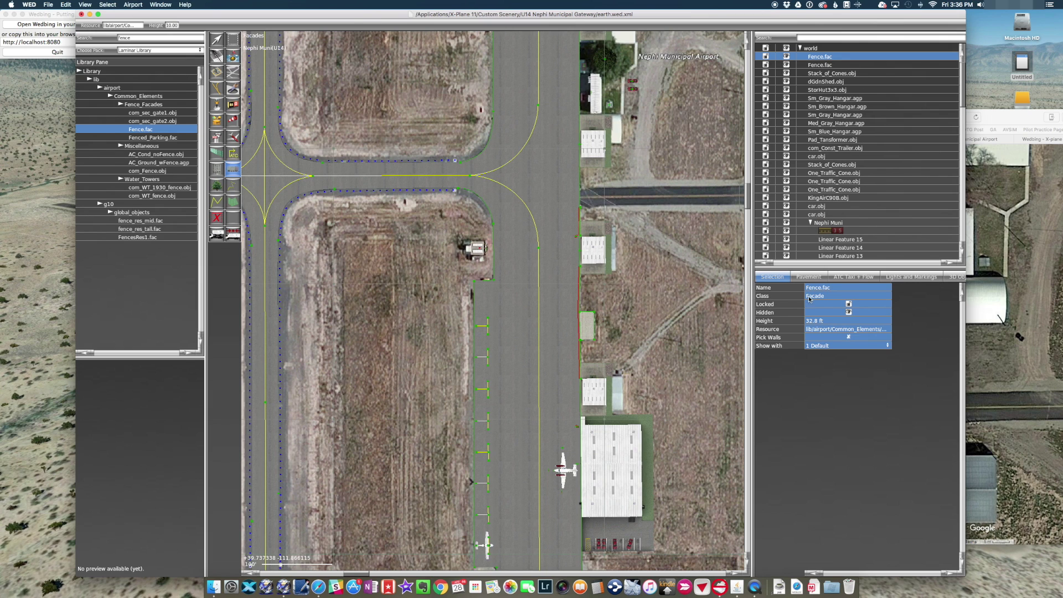
double_click(828, 321)
type("5")
key("Return")
Draw another Fence.fac facade on the apron's east edge between the access road and the hangar north of it, with a height of 5 ft.
left_click(184, 129)
left_click(178, 131)
left_click(581, 189)
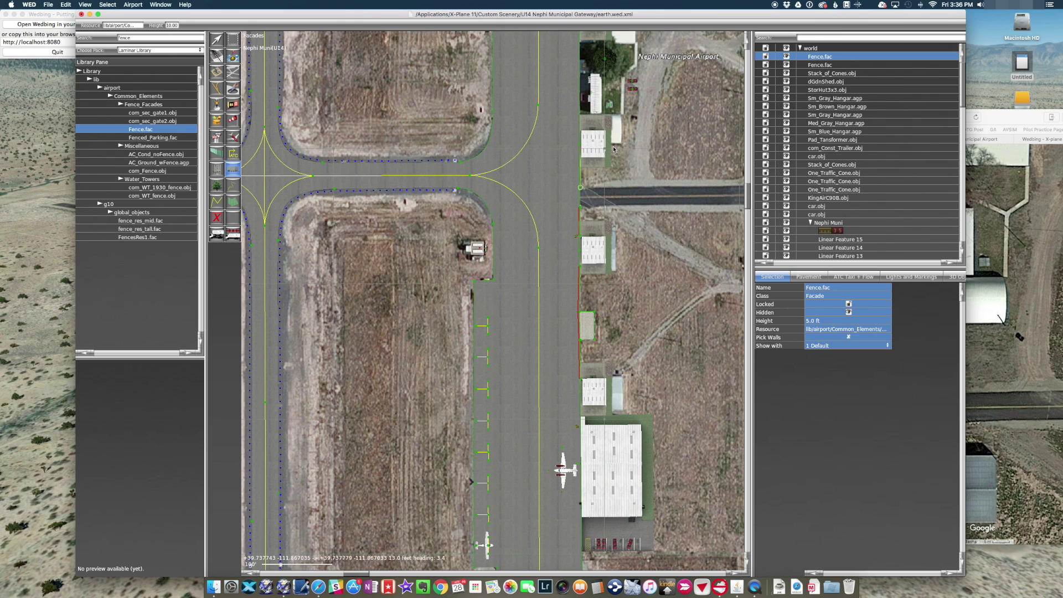
key("Return")
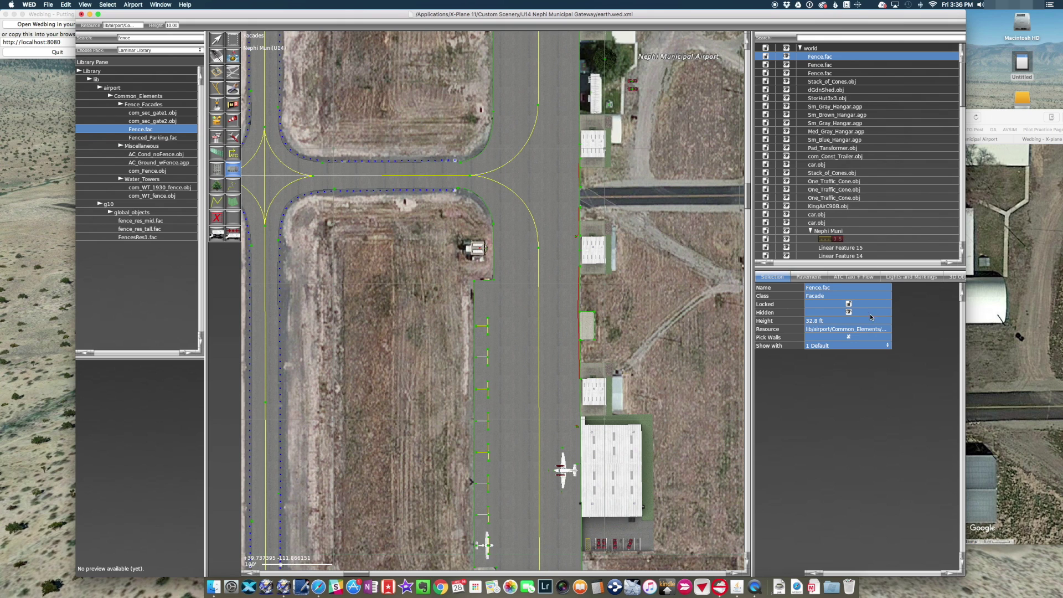
left_click(822, 322)
type("5")
key("Tab")
scroll(621, 129, "up", 5)
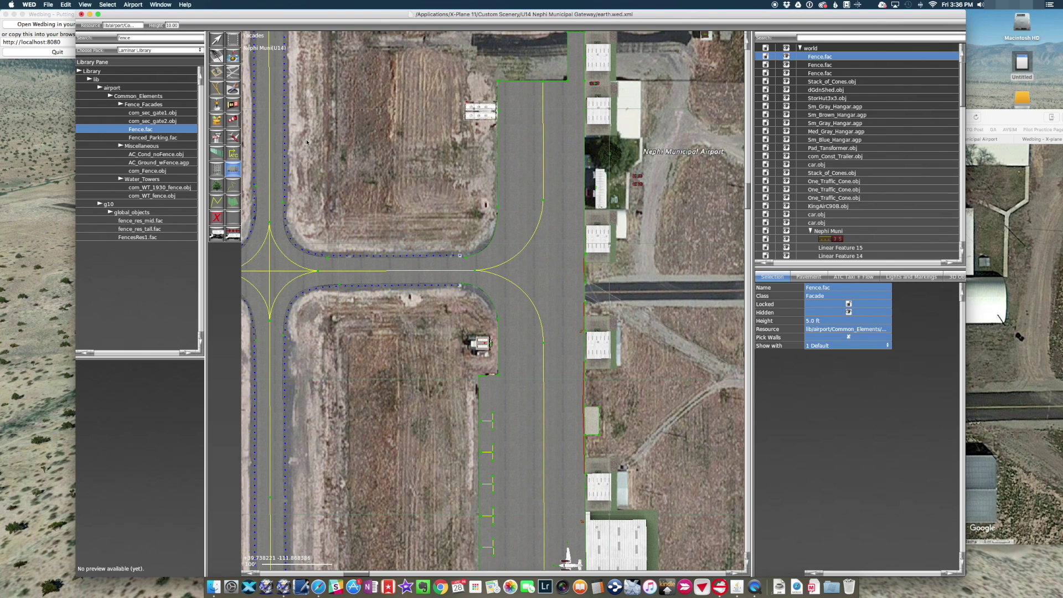
left_click(146, 128)
left_click(587, 225)
left_click(587, 211)
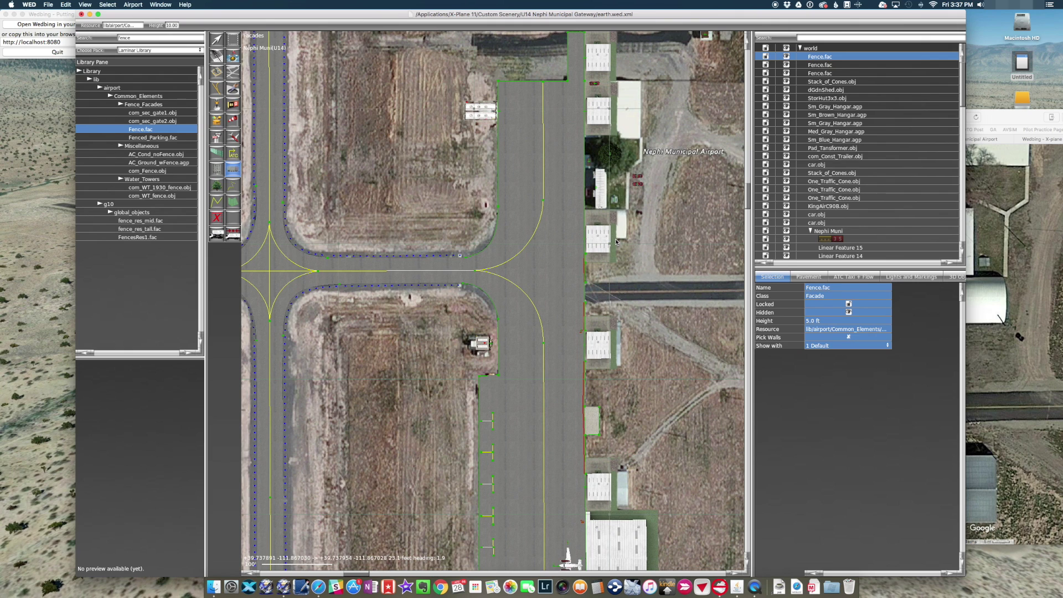
Preview the library's fence-related objects, comparing com_sec_gate1.obj and com_sec_gate2.obj to find a gate suited to the access road.
left_click(159, 122)
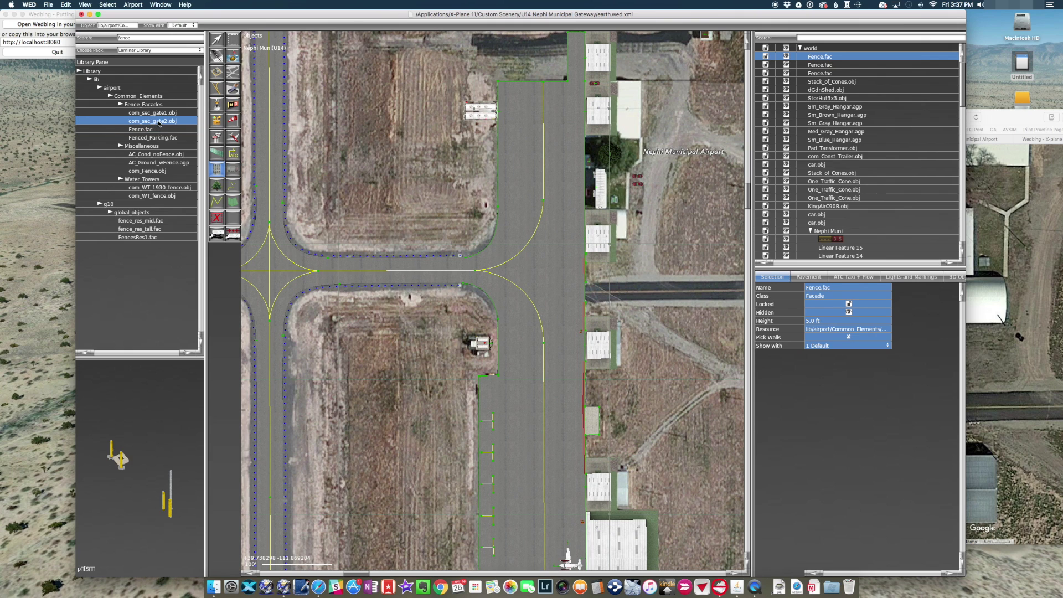
left_click(160, 113)
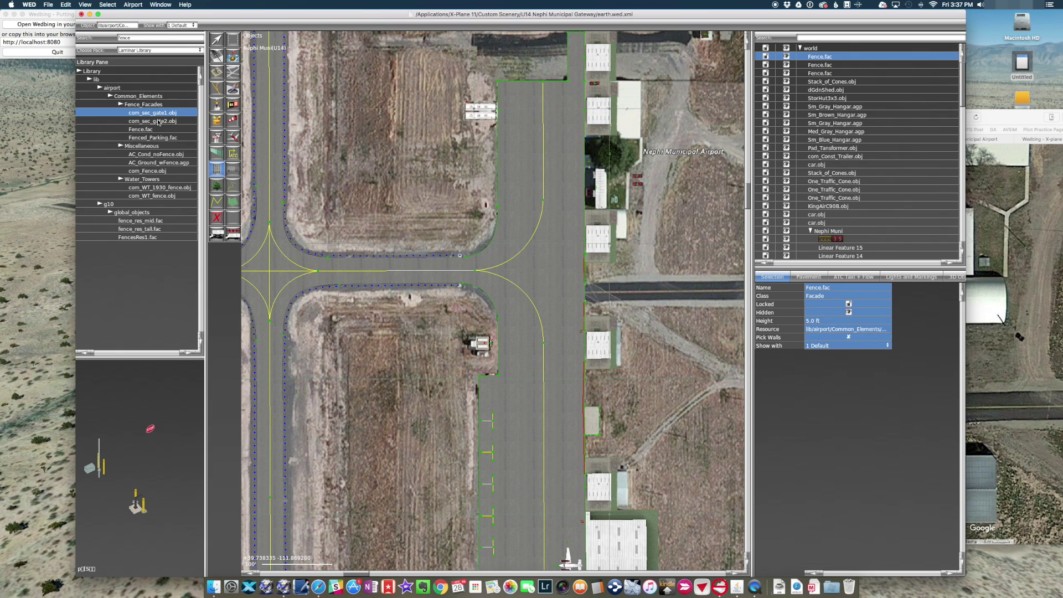
left_click(173, 163)
left_click(171, 154)
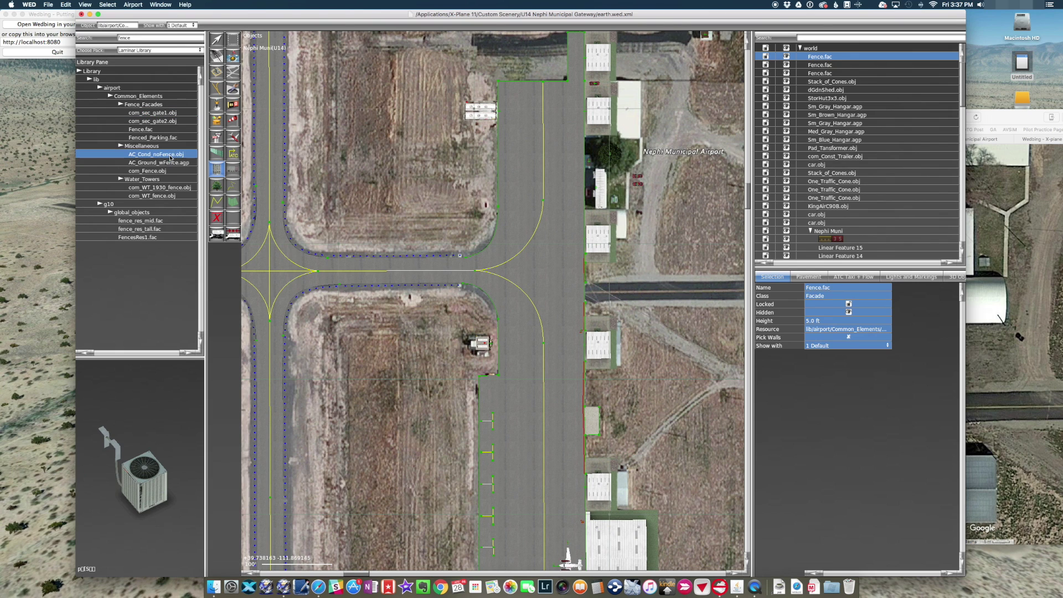
left_click(167, 172)
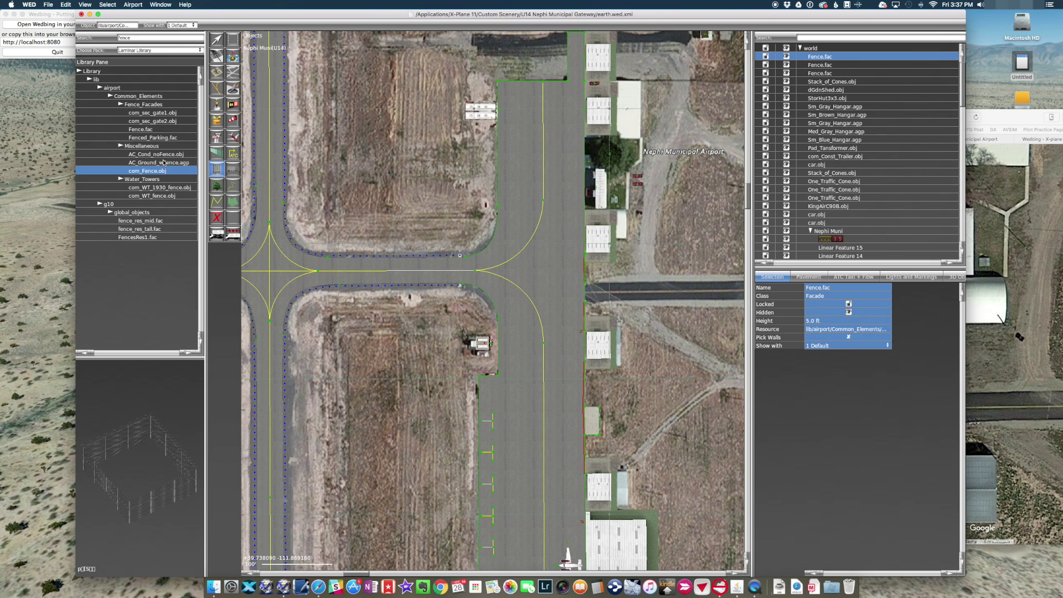
left_click(164, 162)
left_click(164, 122)
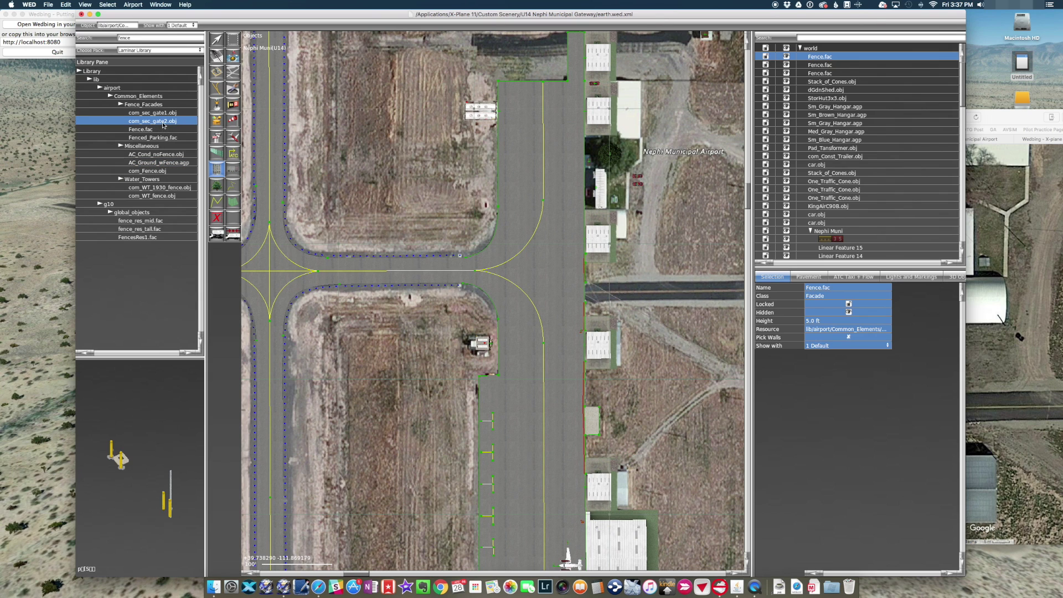
left_click_drag(120, 392, 98, 392)
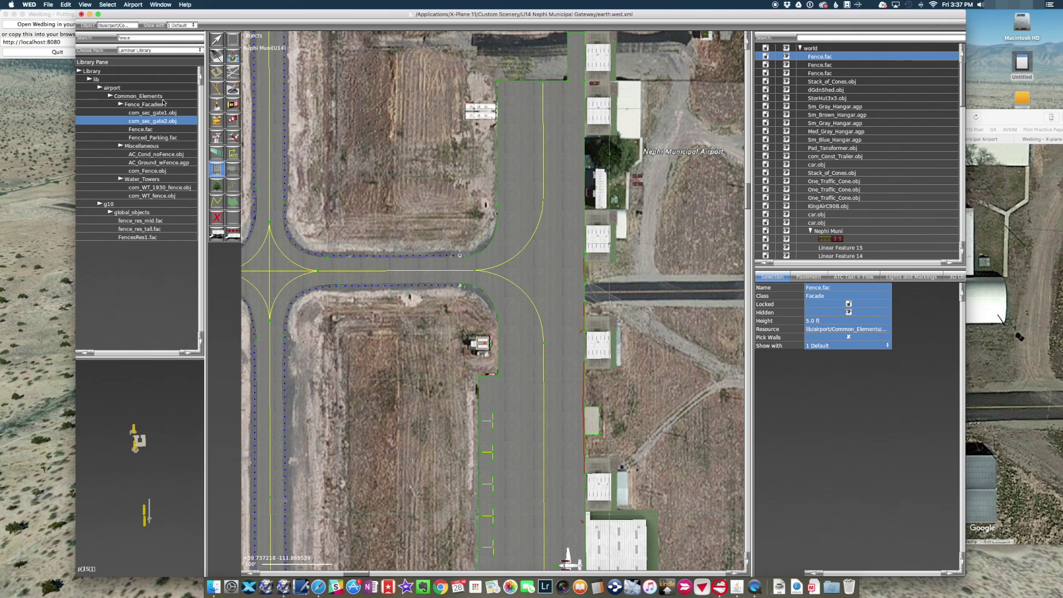
left_click(164, 113)
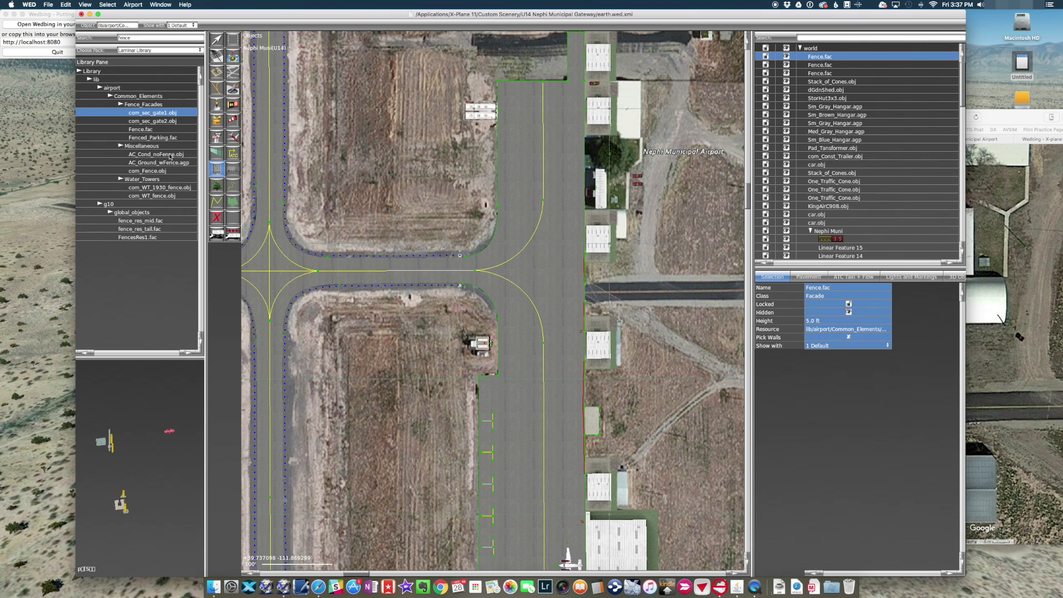
left_click(165, 121)
left_click_drag(160, 445, 143, 498)
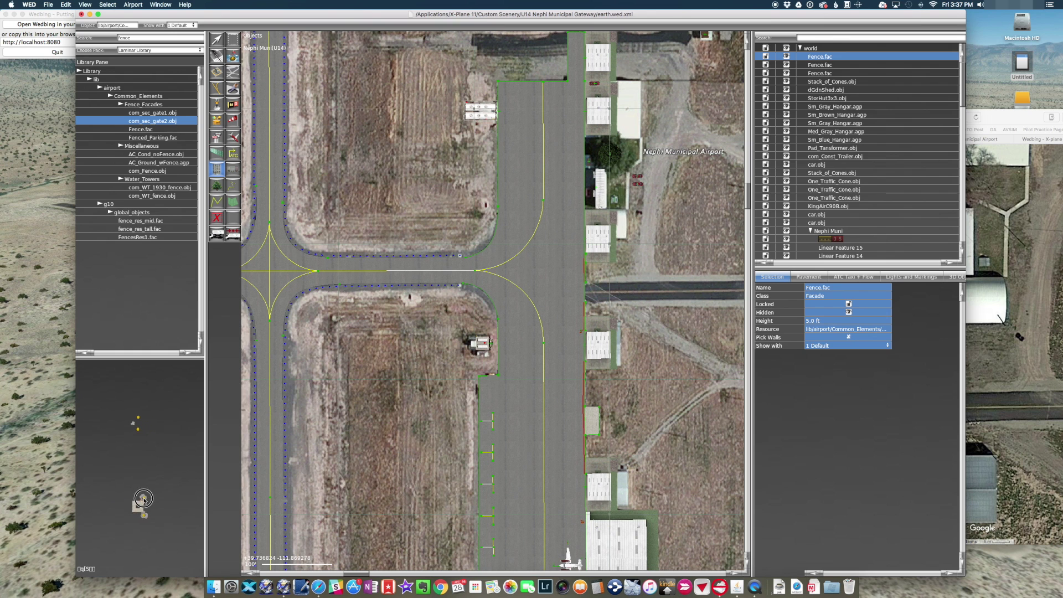
Place com_sec_gate2.obj where the access road meets the apron and move it onto the fence line.
scroll(592, 268, "up", 3)
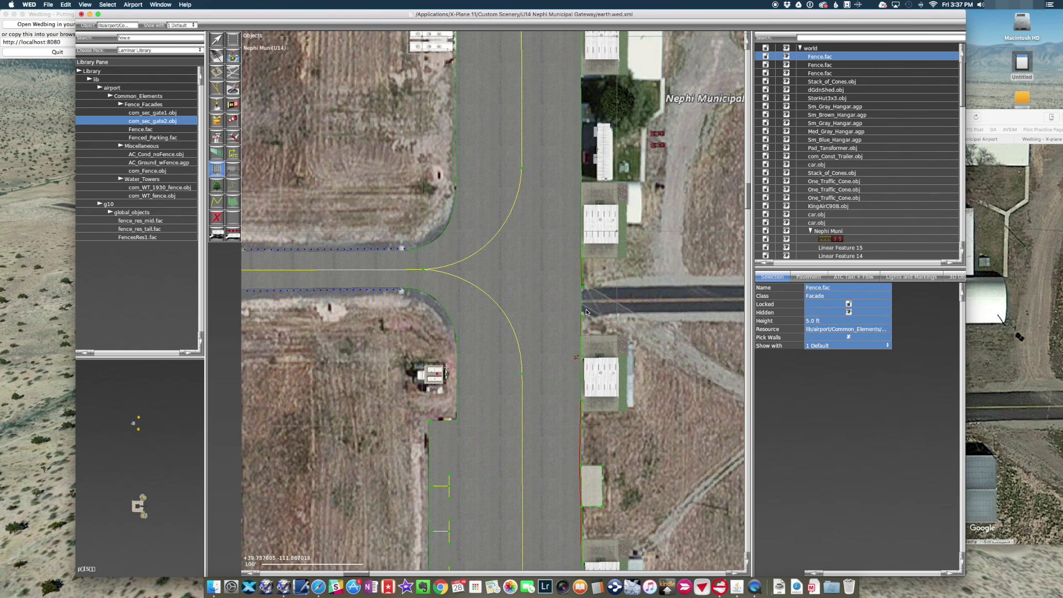
left_click(572, 312)
scroll(576, 315, "up", 3)
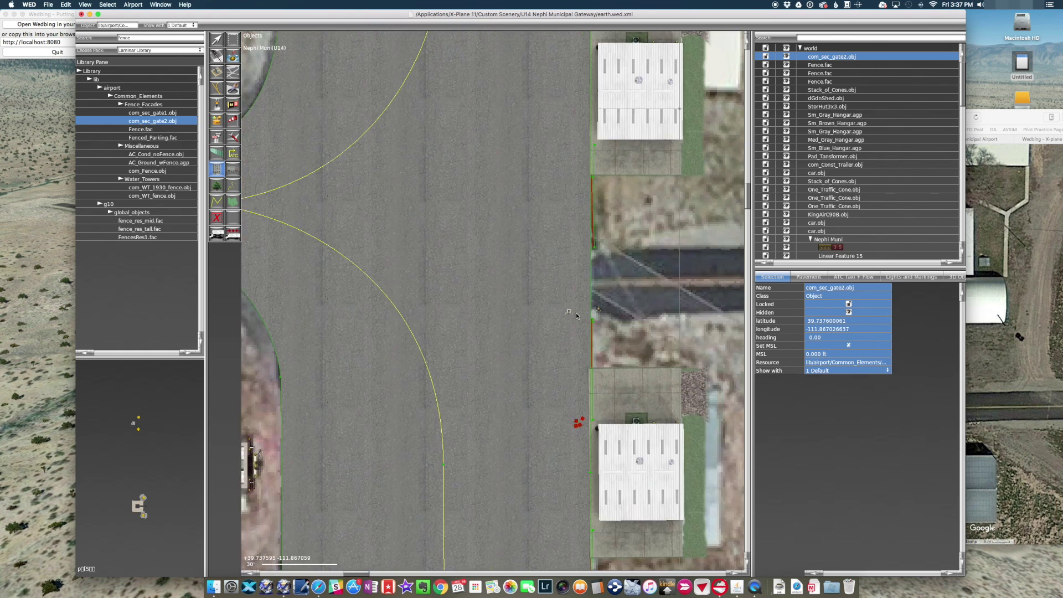
left_click(223, 41)
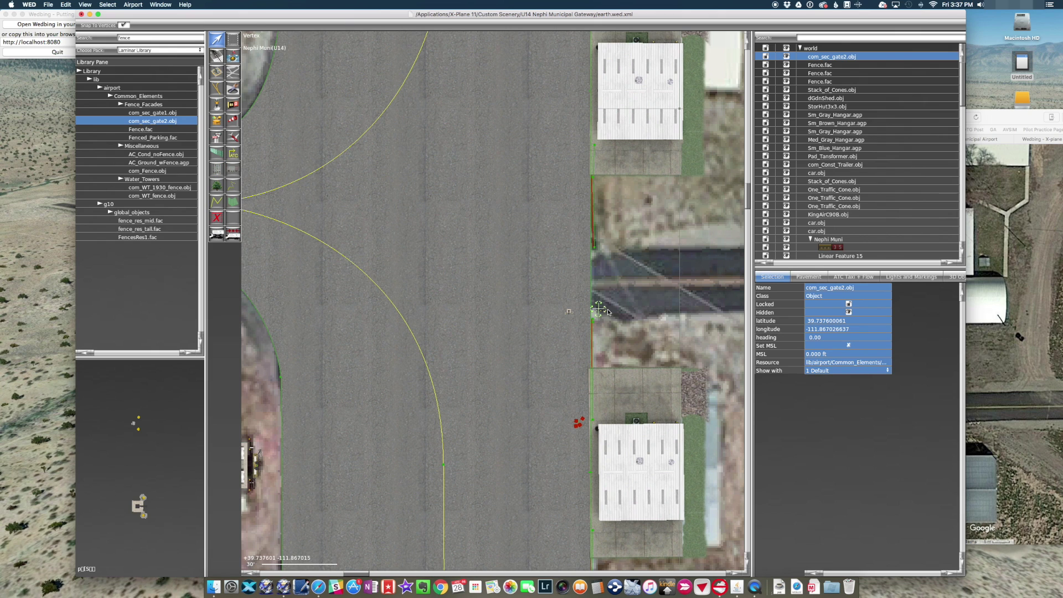
left_click_drag(606, 313, 604, 276)
left_click(593, 318)
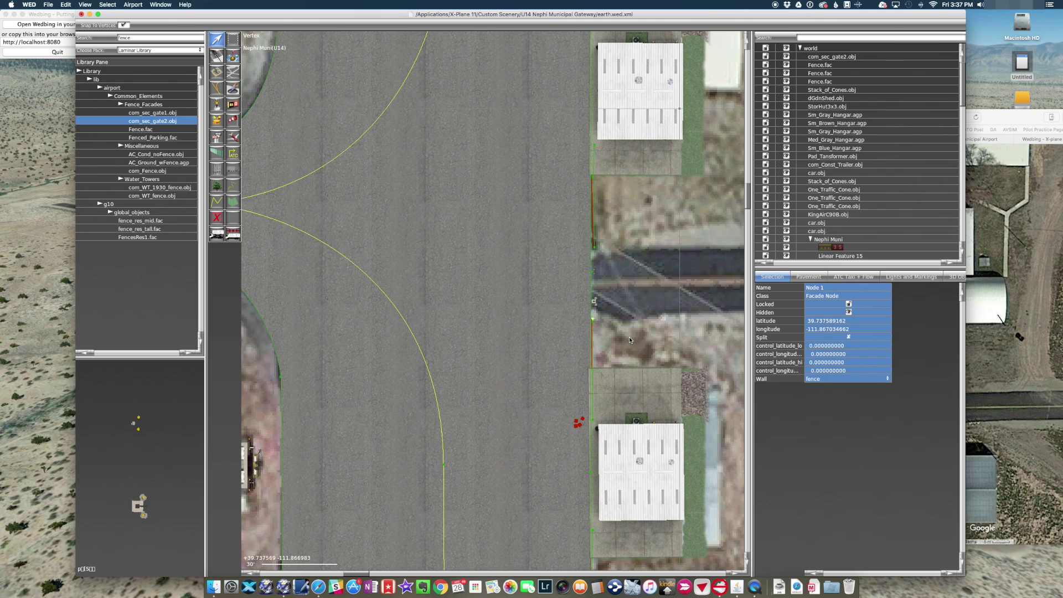
Switch to Safari and examine the road entrance and the parked aircraft along the apron in the Google Maps satellite view.
scroll(629, 337, "down", 2)
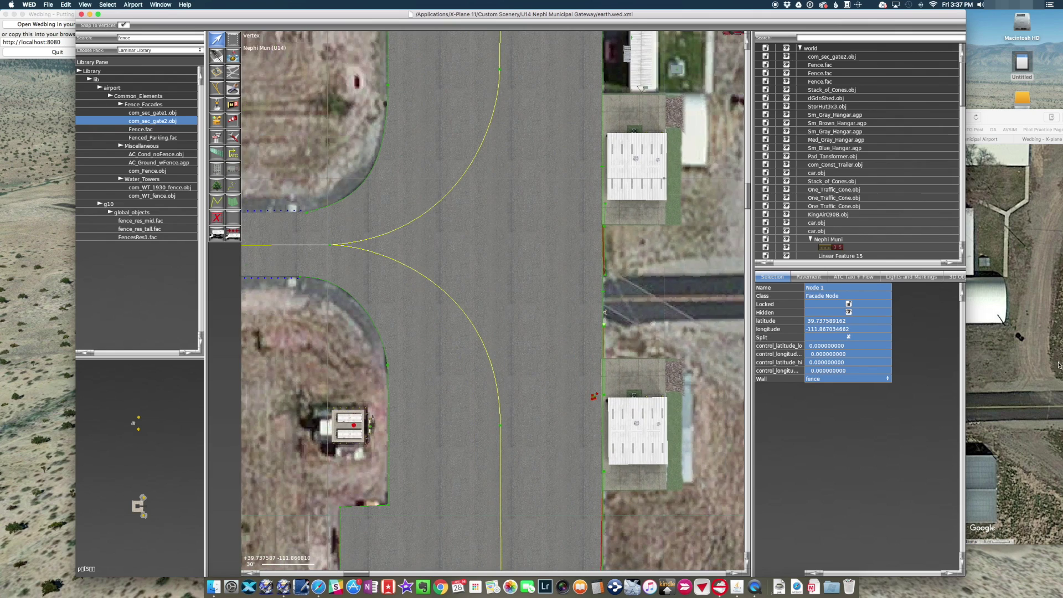
left_click(990, 370)
left_click_drag(990, 343, 706, 362)
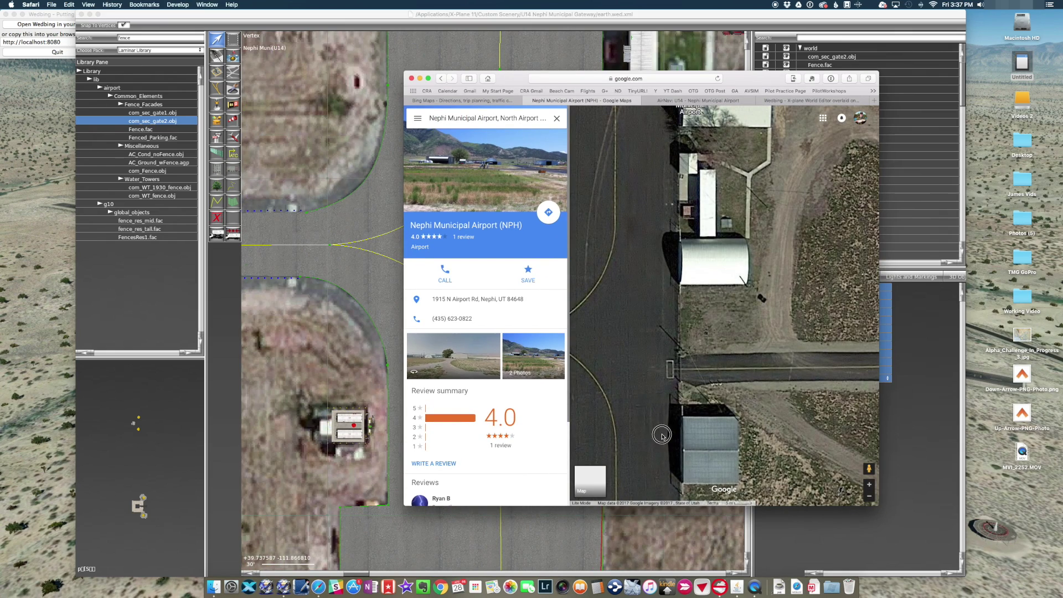
scroll(663, 439, "down", 5)
left_click_drag(670, 409, 778, 381)
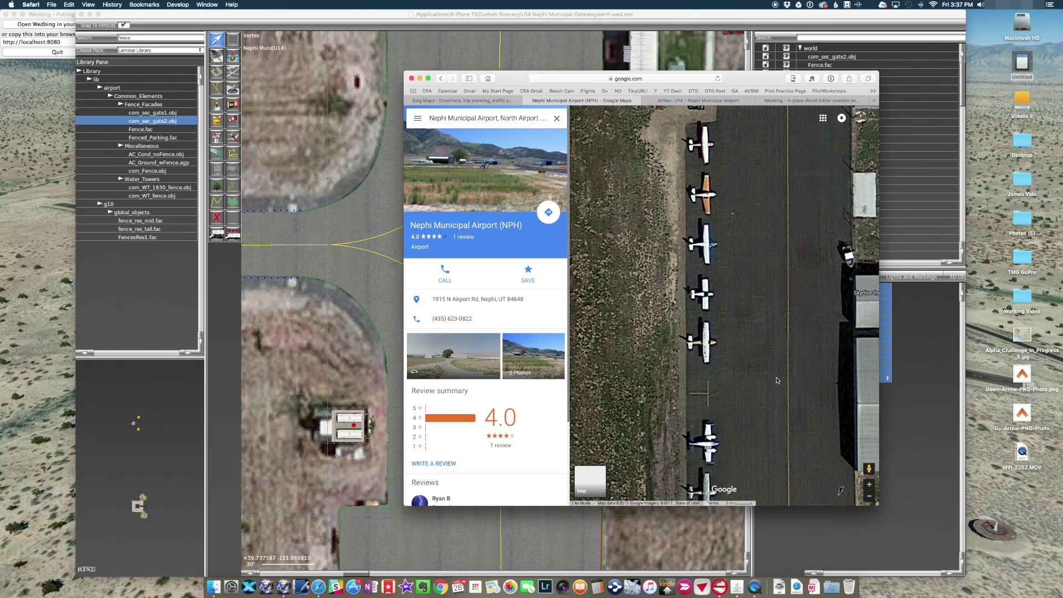
Switch back to WED, duplicate the Cessna_172.obj on the apron's west side, and put the copy on the tie-down four spots north.
left_click(326, 372)
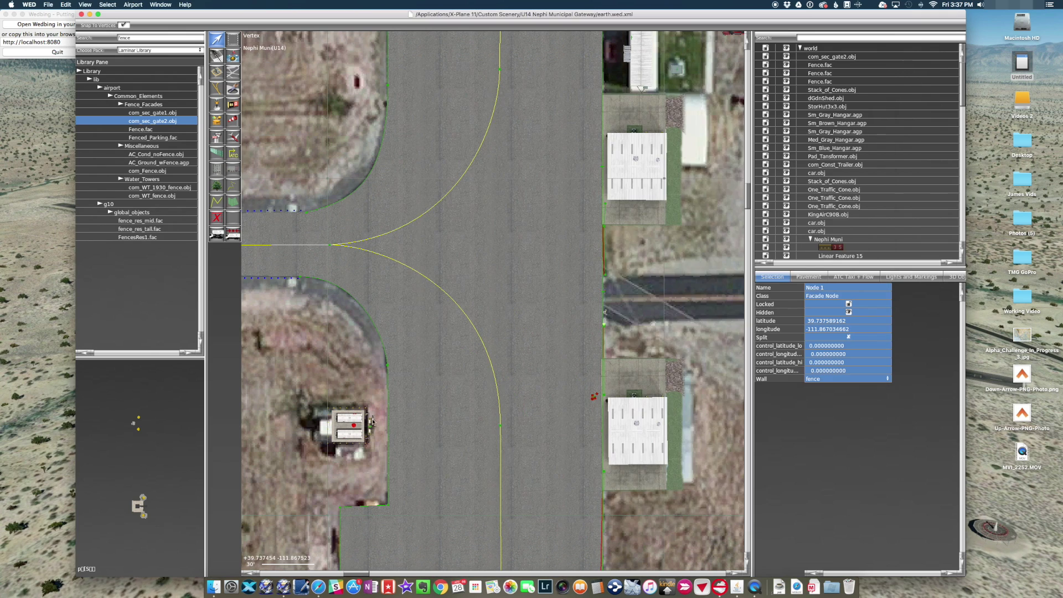
right_click_drag(420, 486, 446, 198)
right_click_drag(470, 396, 496, 146)
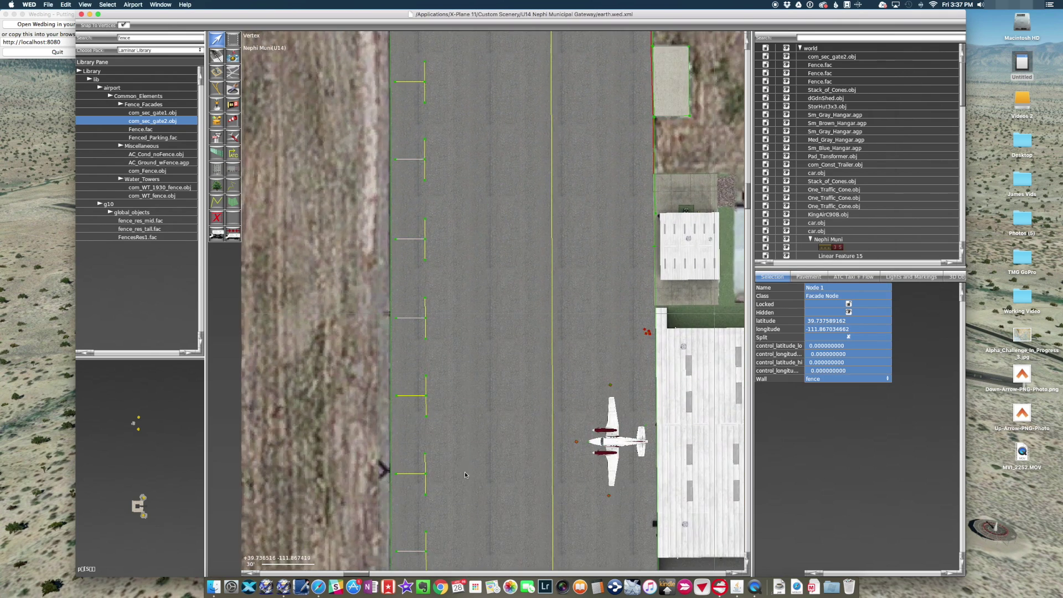
right_click_drag(467, 467, 486, 262)
left_click(446, 413)
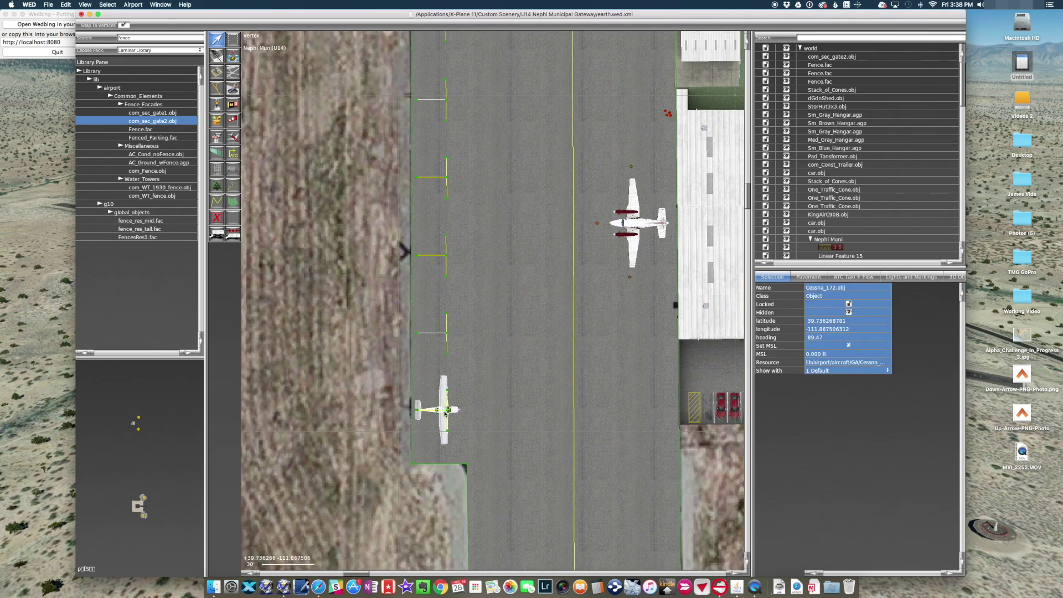
key("super+d")
left_click_drag(445, 413, 446, 100)
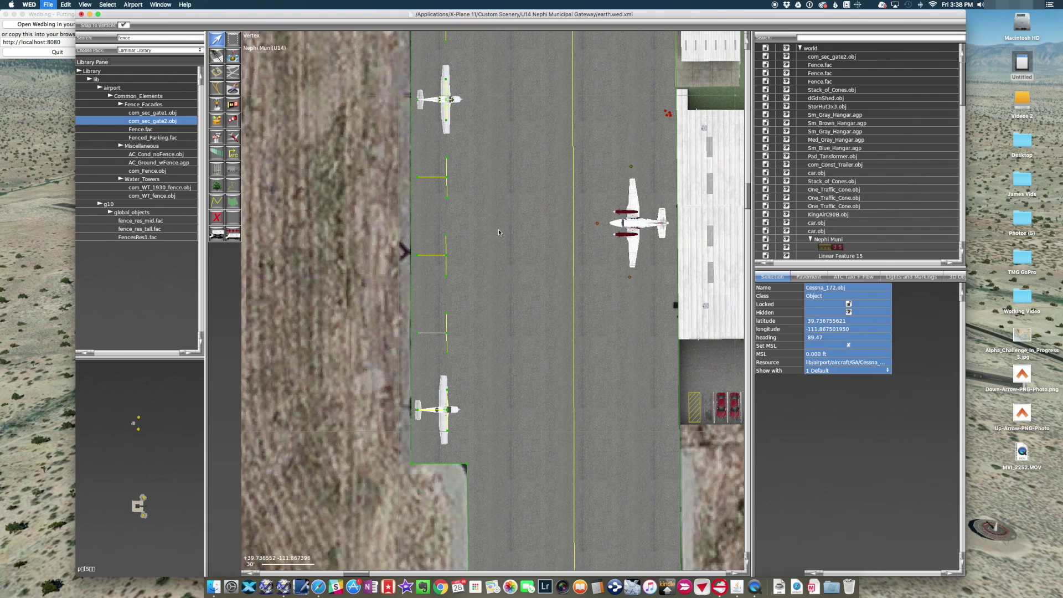
Start a small taxiway sign and strip its existing front text down to the red 17.
scroll(518, 290, "down", 2)
scroll(517, 290, "down", 1)
right_click_drag(518, 257, 516, 351)
right_click_drag(540, 128, 595, 326)
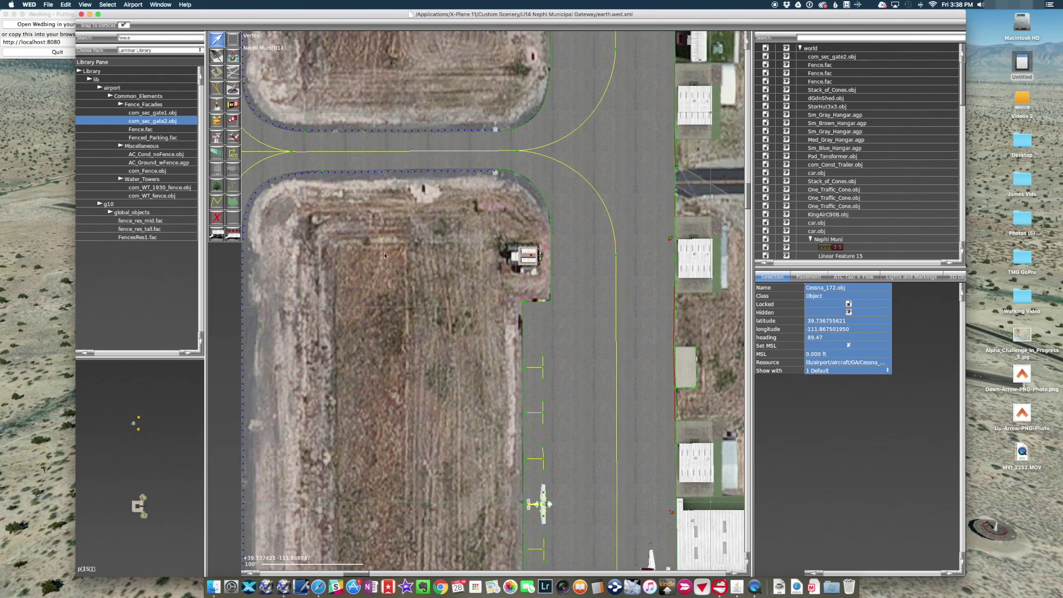
scroll(385, 252, "down", 2)
right_click_drag(385, 250, 464, 322)
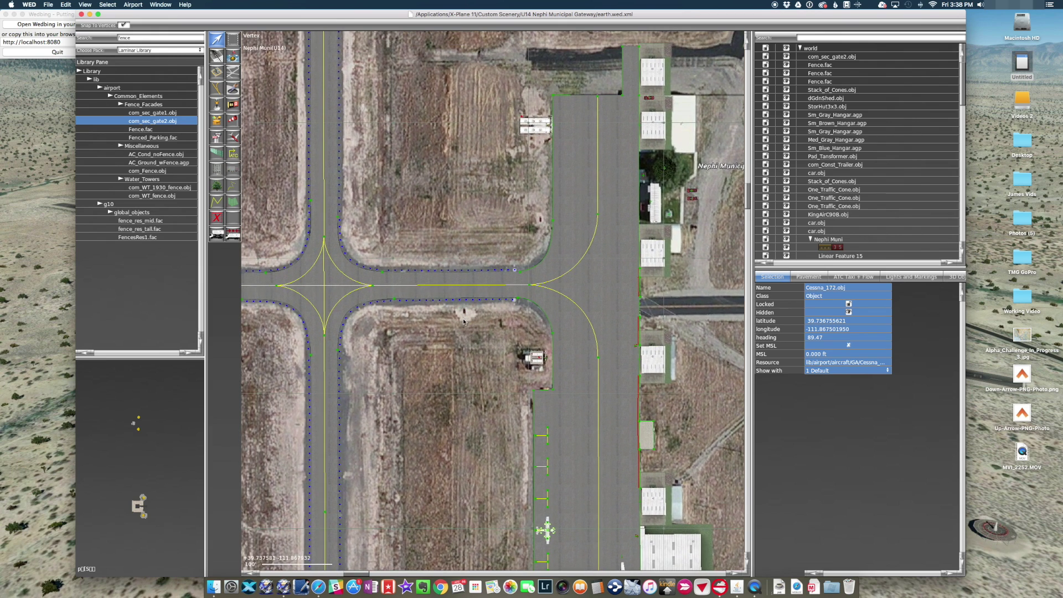
scroll(481, 320, "up", 1)
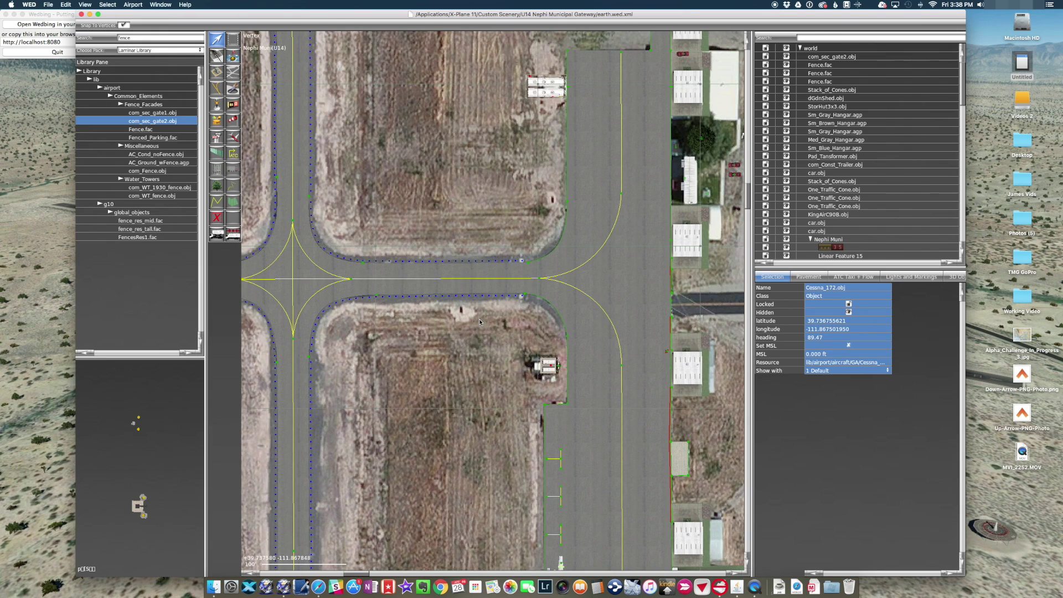
left_click(233, 107)
left_click(226, 27)
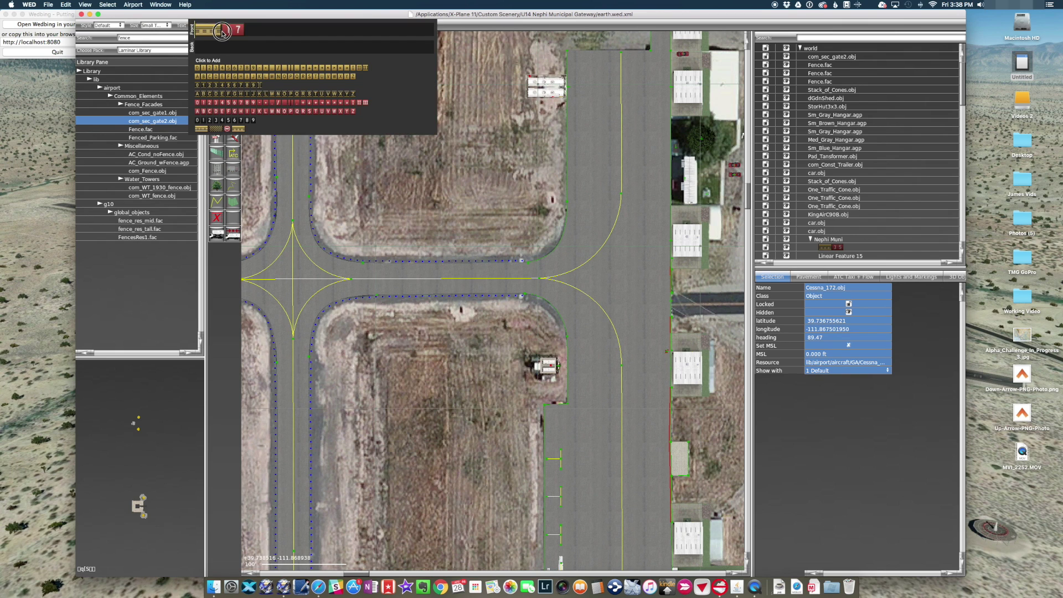
type("35")
key("BackSpace")
key("BackSpace")
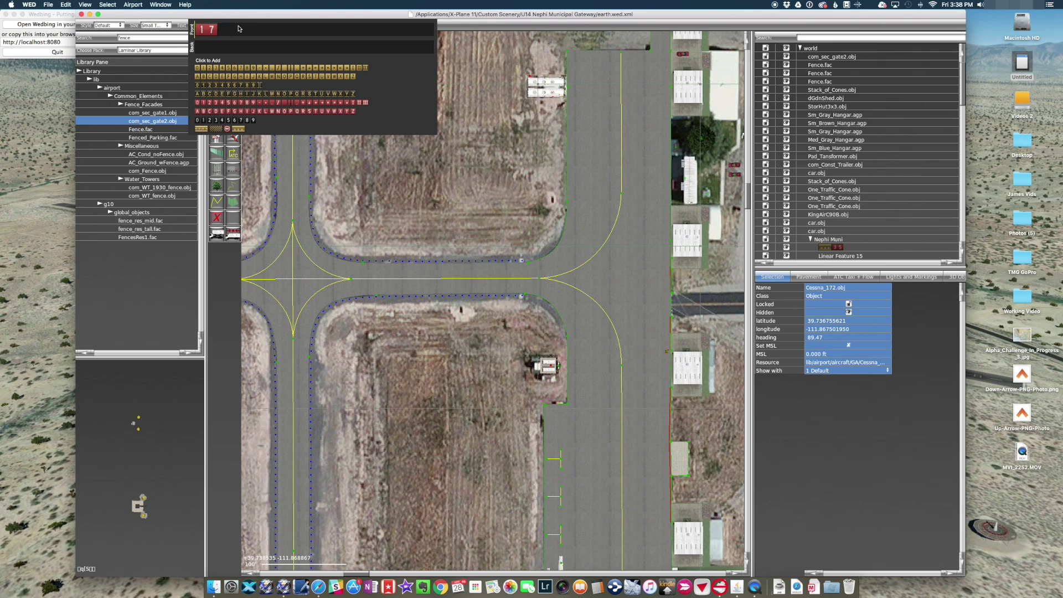
Try the characters 35 and -17 on the sign's front, and clear the text.
type("35")
key("Delete")
key("Delete")
type("-17")
key("BackSpace")
key("BackSpace")
key("BackSpace")
Compose the sign's front from three yellow sign characters.
scroll(269, 91, "up", 1)
left_click(260, 71)
left_click(204, 68)
left_click(241, 69)
Place the taxi sign just south of the connector between the parallel taxiway and the apron, and rotate it to heading 89.19.
left_click(498, 354)
left_click(500, 354)
left_click(216, 38)
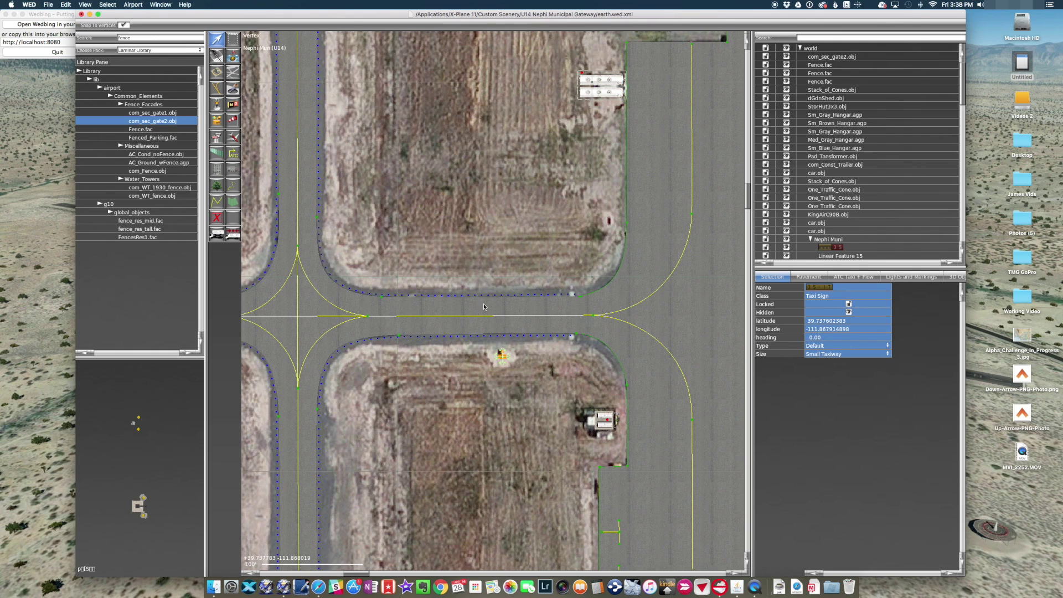
left_click_drag(509, 358, 503, 385)
left_click_drag(502, 356, 500, 353)
Delete the 34 PAPI-4L light fixture in the strip between the runway and the parallel taxiway, southwest of the apron.
scroll(525, 393, "down", 2)
scroll(524, 393, "down", 2)
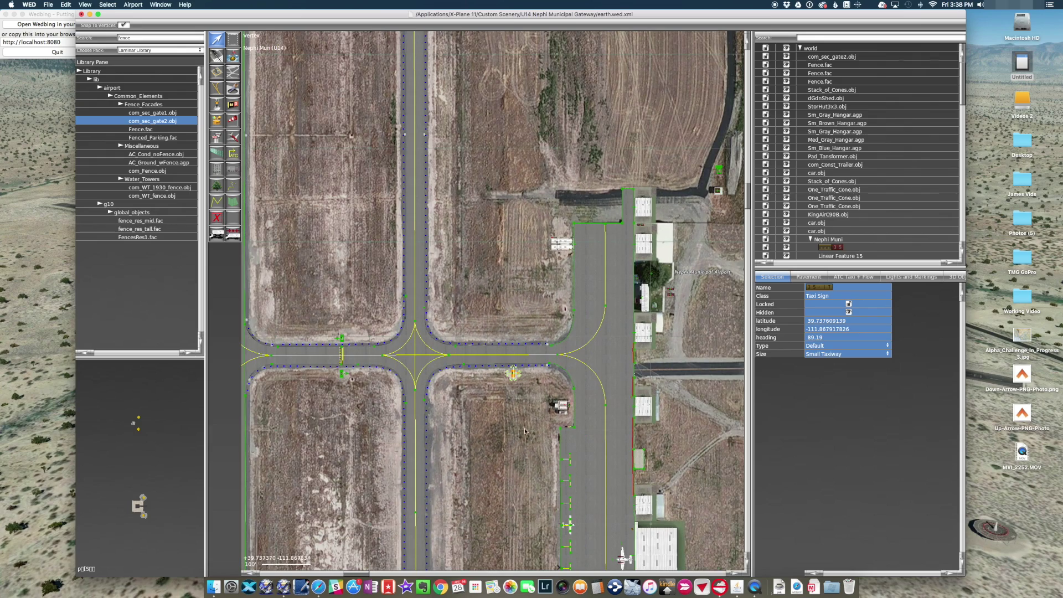
scroll(516, 472, "down", 10)
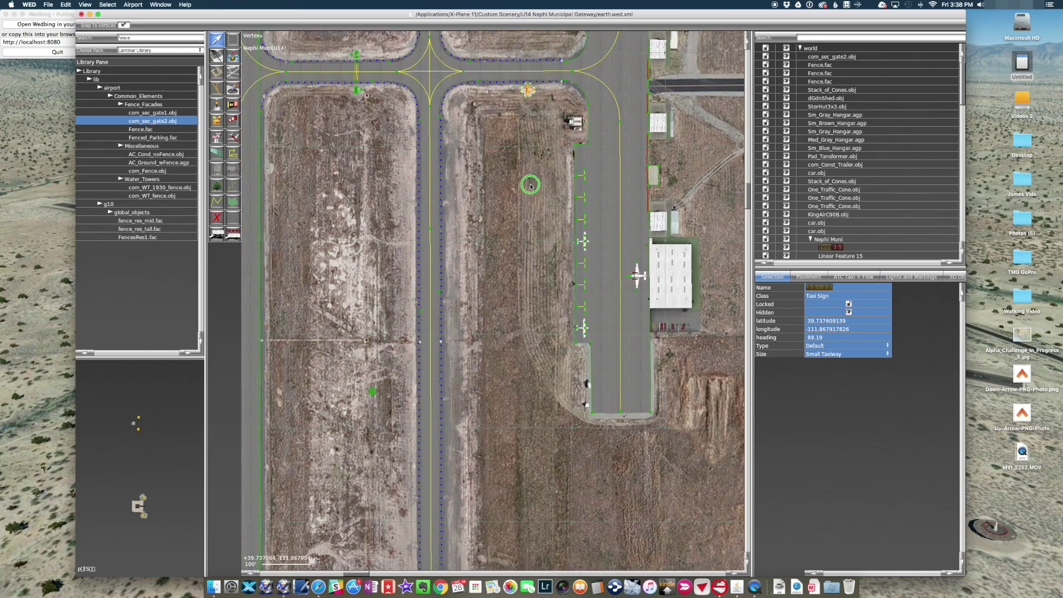
scroll(546, 372, "down", 6)
scroll(546, 372, "left", 4)
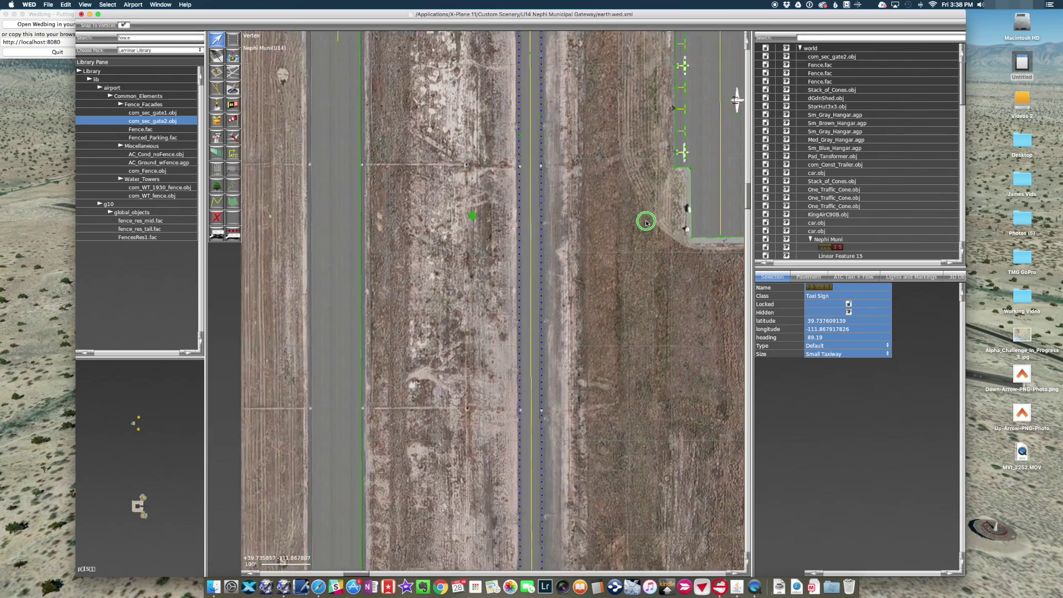
left_click(480, 208)
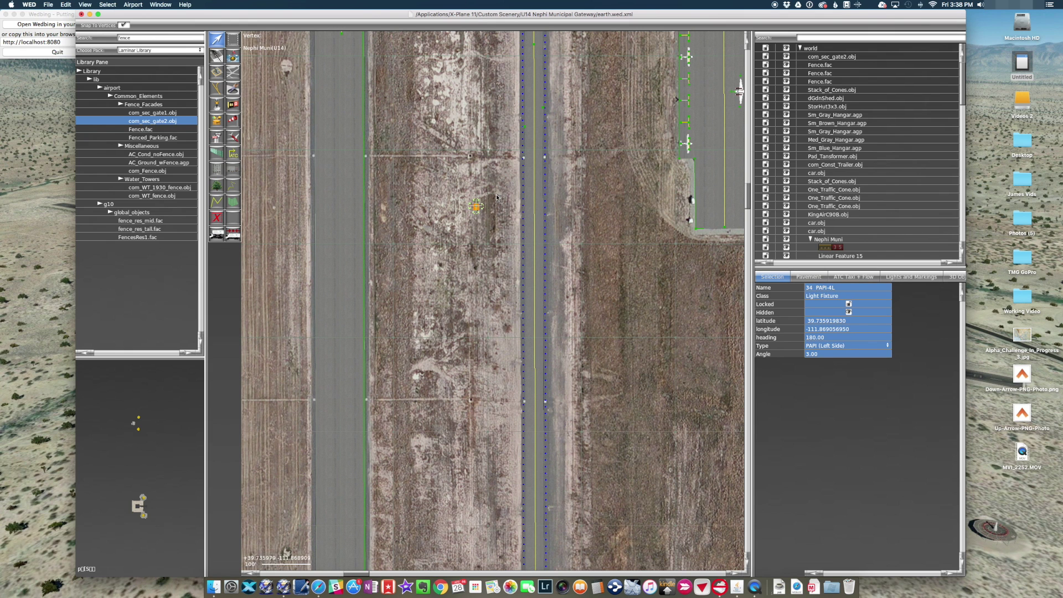
key("Delete")
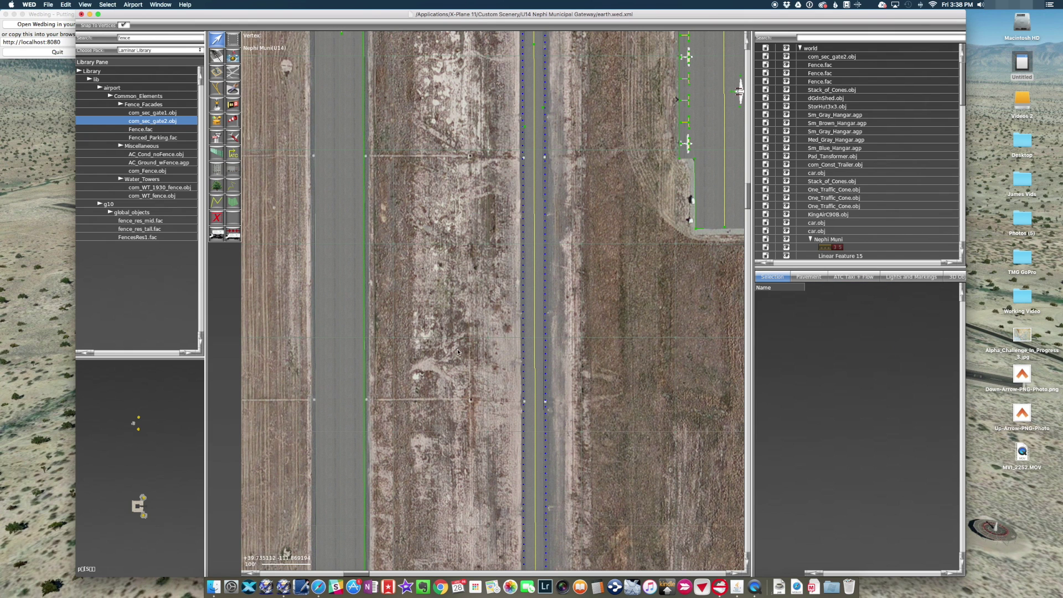
scroll(458, 351, "down", 5)
right_click_drag(558, 435, 581, 241)
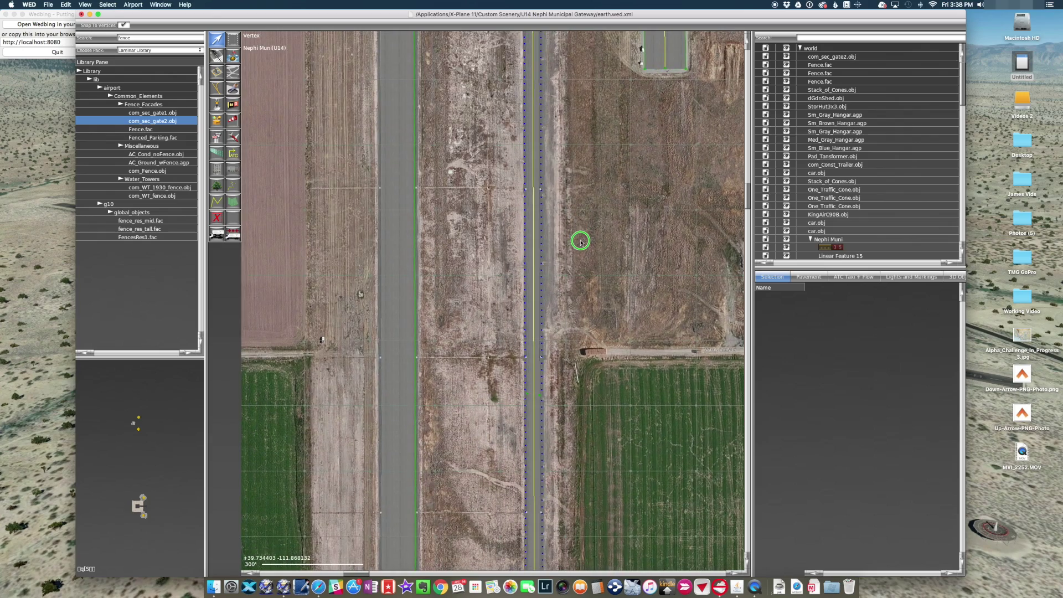
Examine the side road and small pad west of the runway.
scroll(581, 242, "down", 10)
right_click_drag(577, 236, 561, 387)
right_click_drag(575, 230, 639, 189)
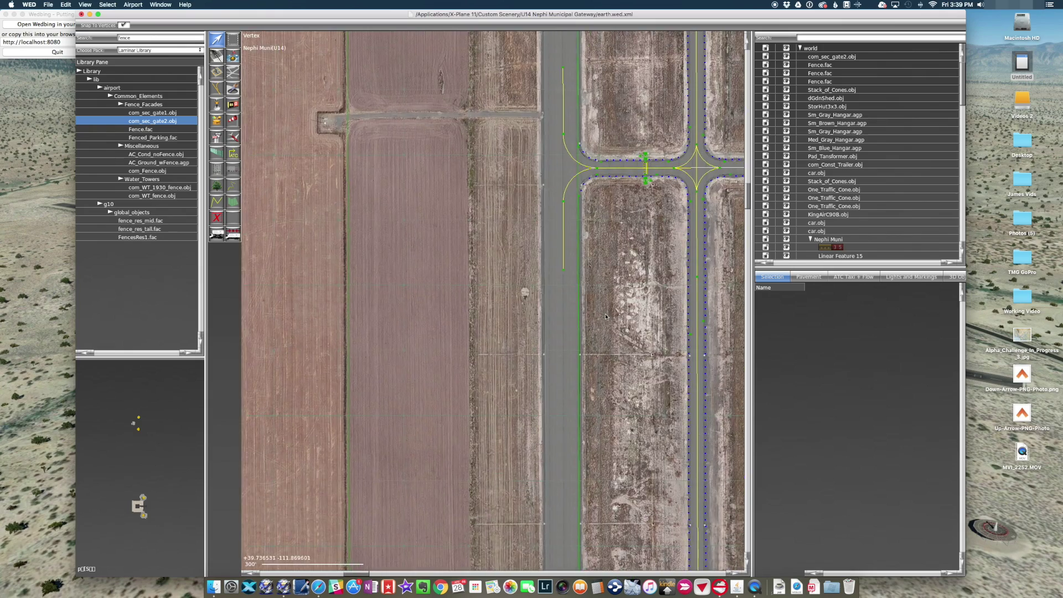
right_click_drag(606, 316, 631, 434)
scroll(405, 271, "up", 5)
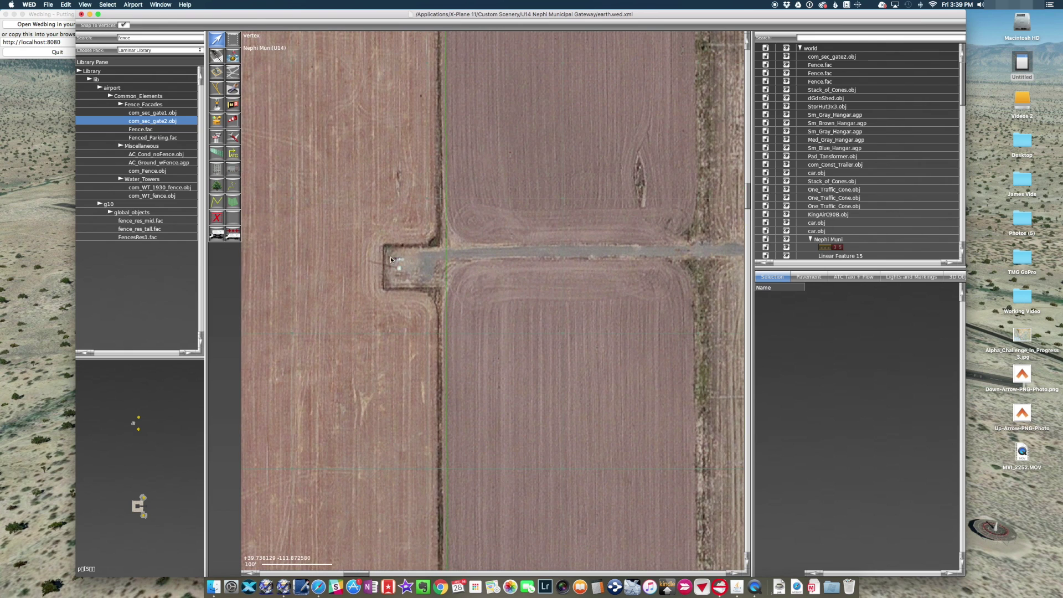
scroll(416, 271, "down", 5)
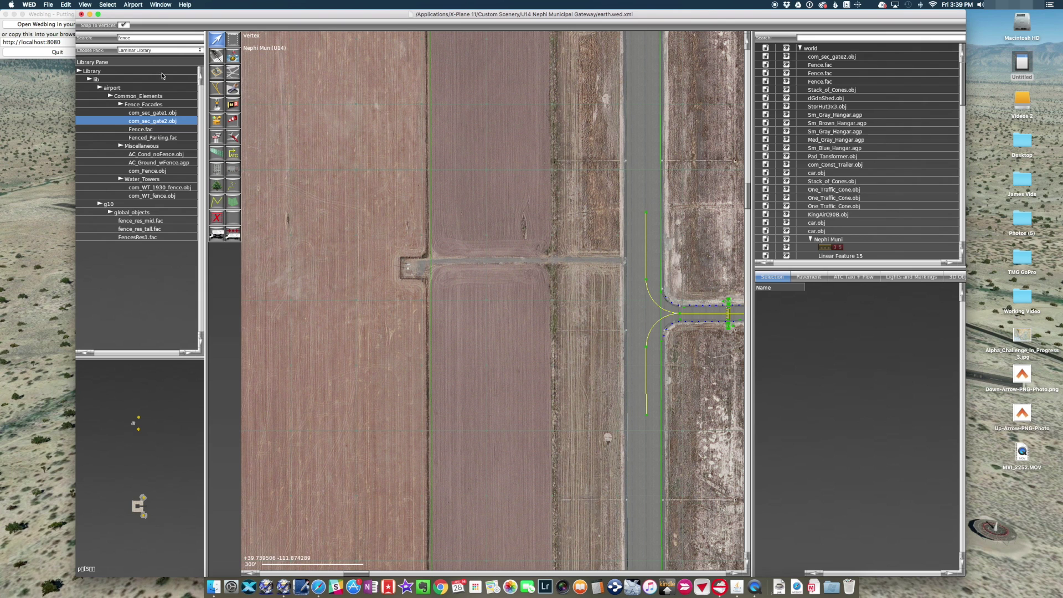
double_click(141, 38)
type("conc")
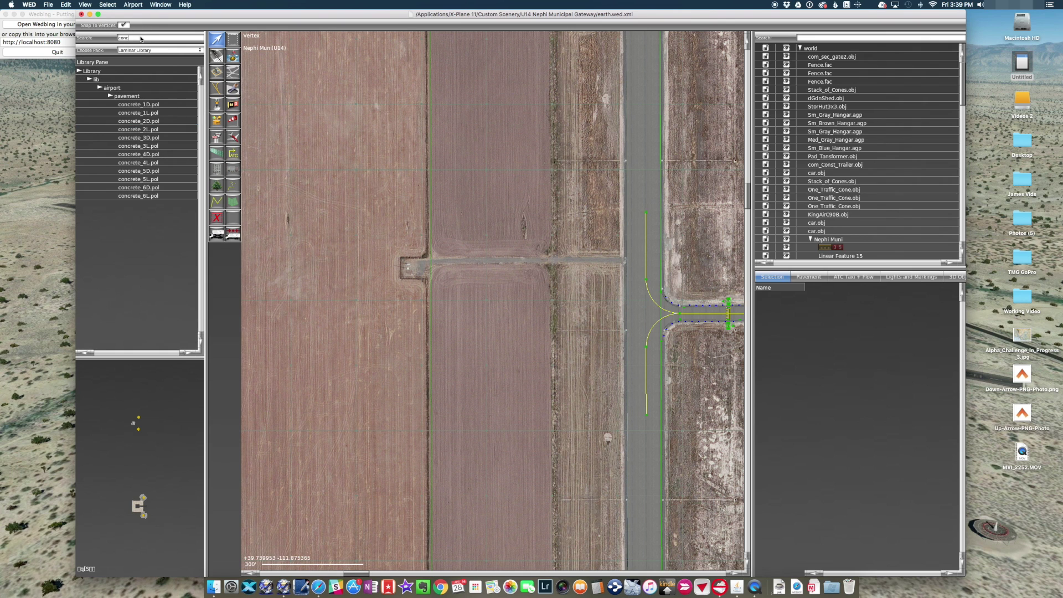
left_click(154, 120)
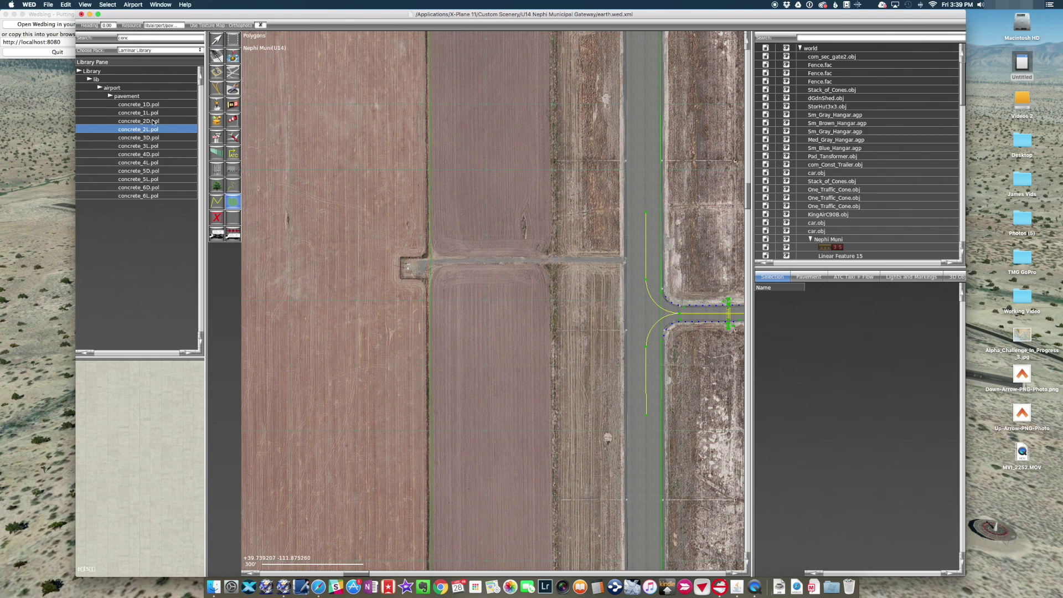
Search the library for "asph" and choose the asphalt_3D.pol pavement for the side road west of the runway.
double_click(139, 39)
type("a")
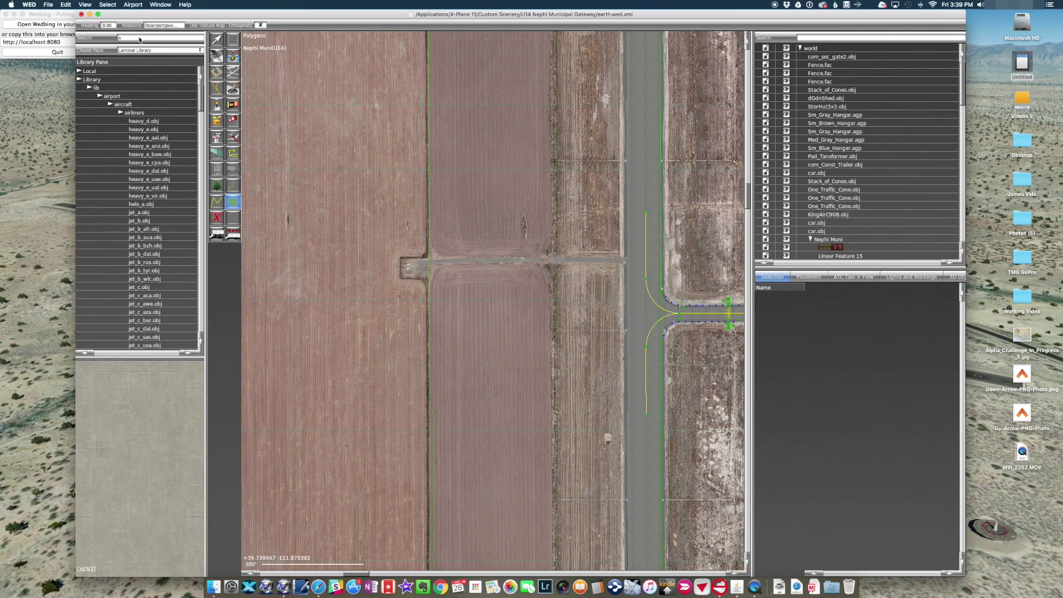
type("sph")
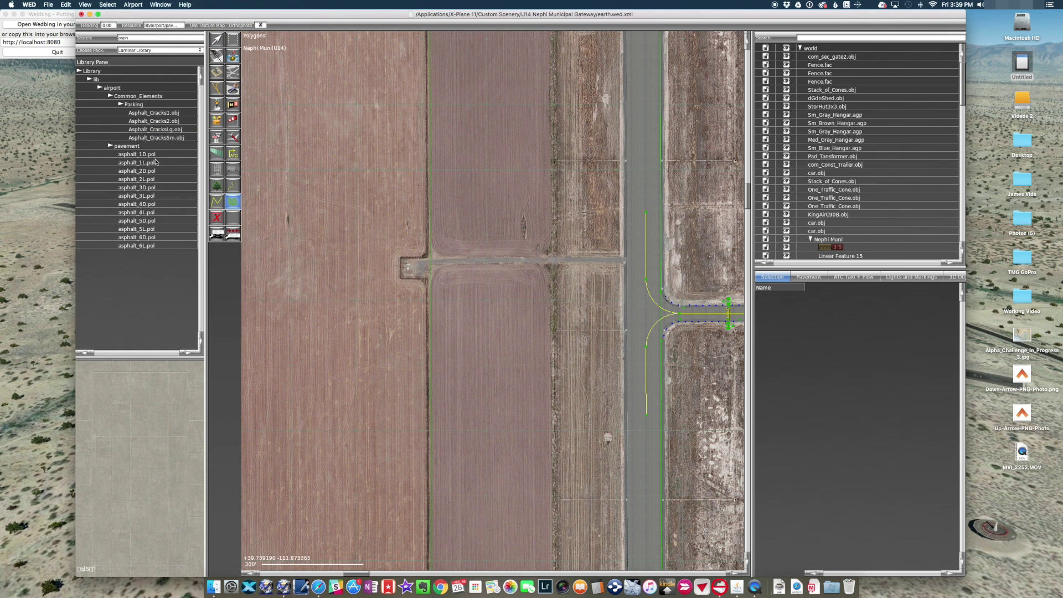
left_click(156, 162)
left_click(158, 187)
scroll(627, 258, "up", 3)
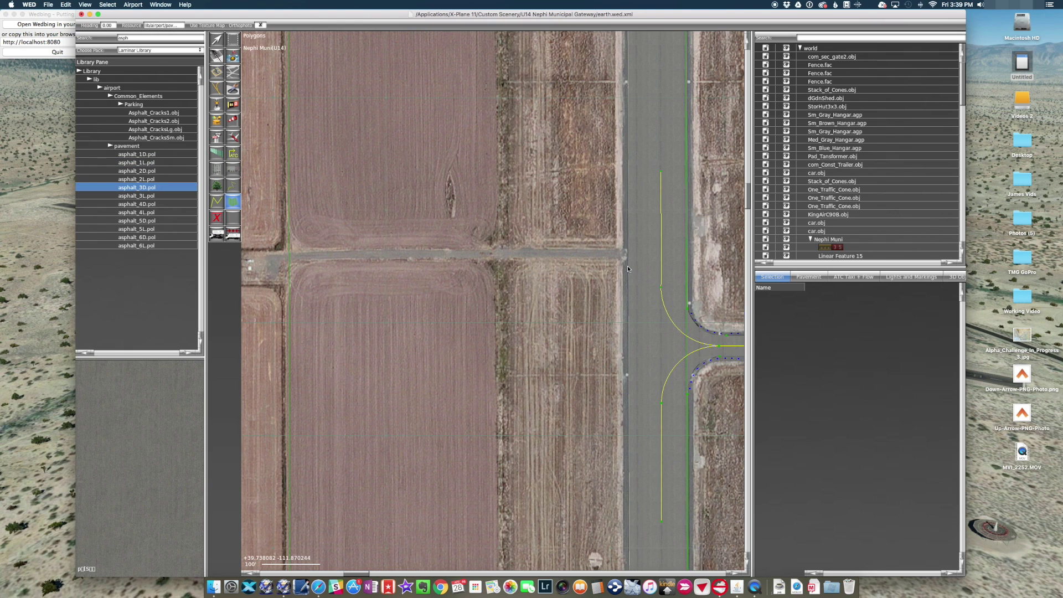
Draw an asphalt_3D.pol polygon covering the side road from the runway's west edge to the small pad at its far end.
left_click(631, 250)
left_click(244, 255)
left_click(245, 282)
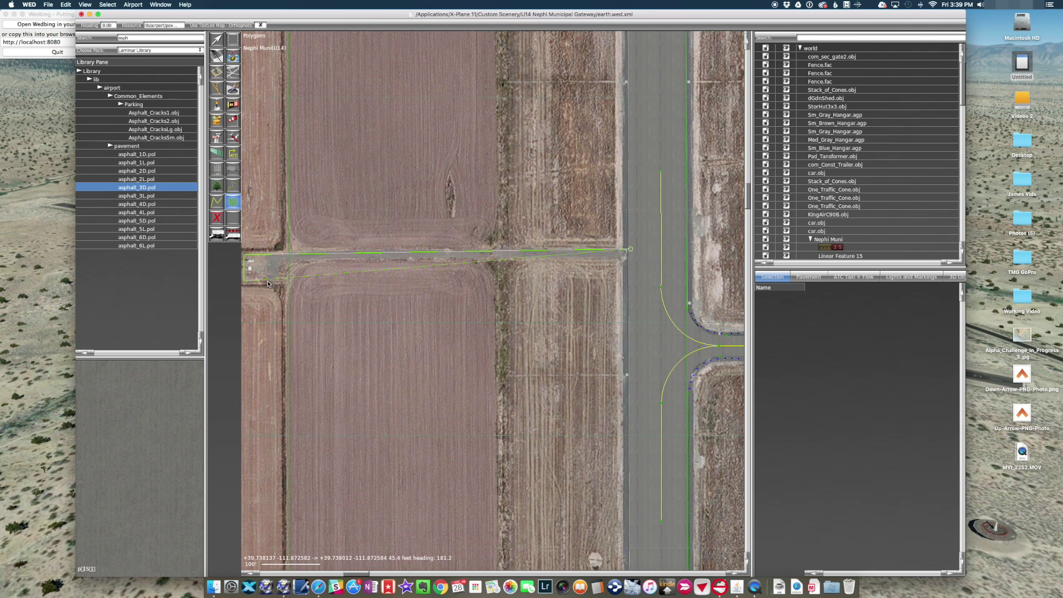
left_click(278, 282)
left_click(281, 263)
left_click(285, 261)
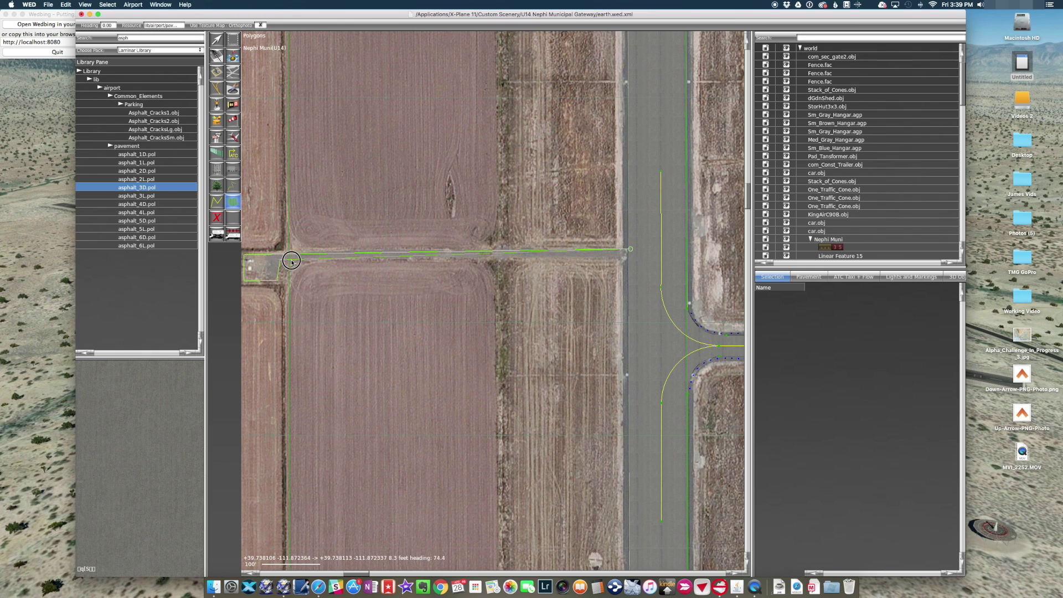
left_click(629, 261)
key("Return")
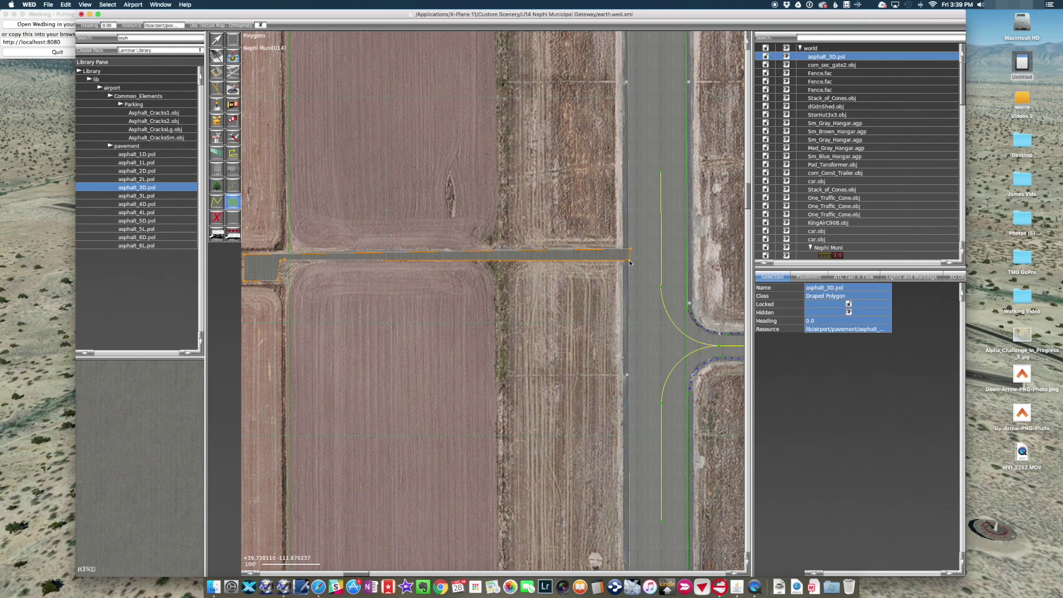
Fine-tune the asphalt polygon's vertices at the pad corner and along the road's southern edge.
left_click(216, 43)
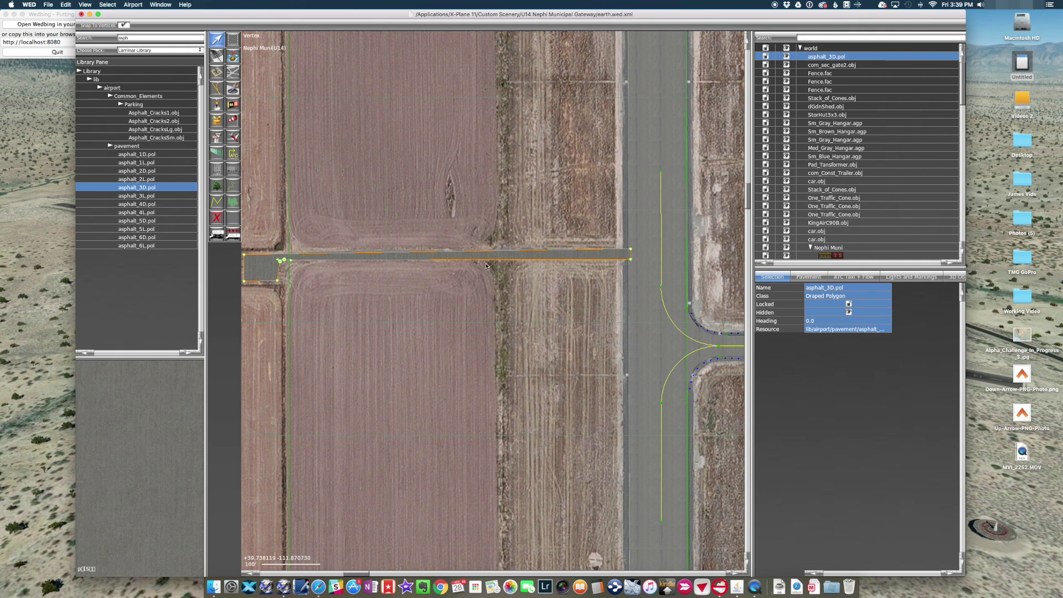
left_click(277, 262)
left_click(631, 260)
Increase the pavement transparency so the aerial image shows through, and adjust the road polygon's corner at the runway edge.
left_click(85, 5)
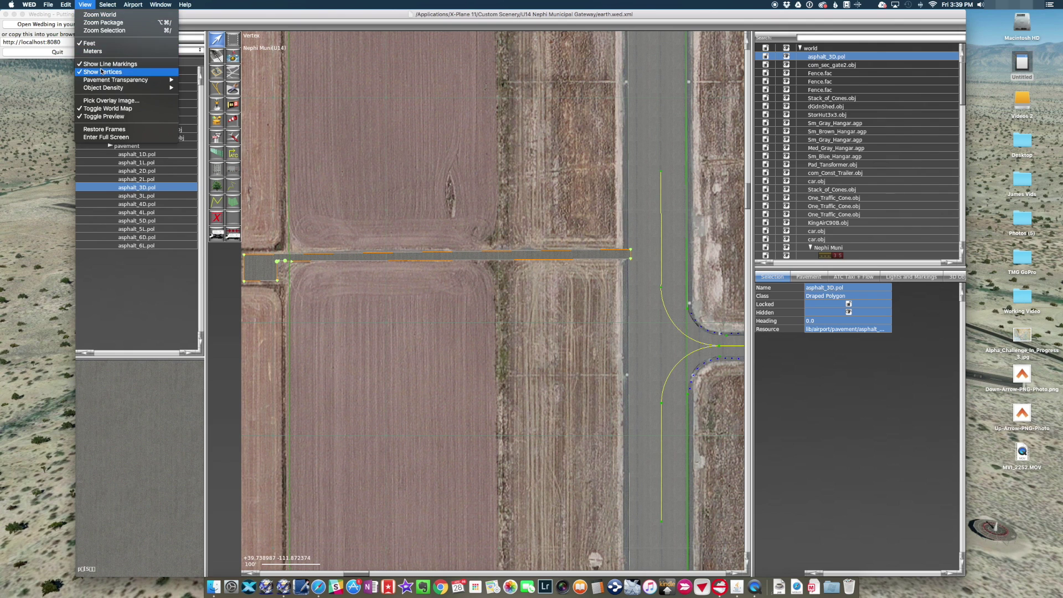
mouse_move(127, 80)
left_click(193, 95)
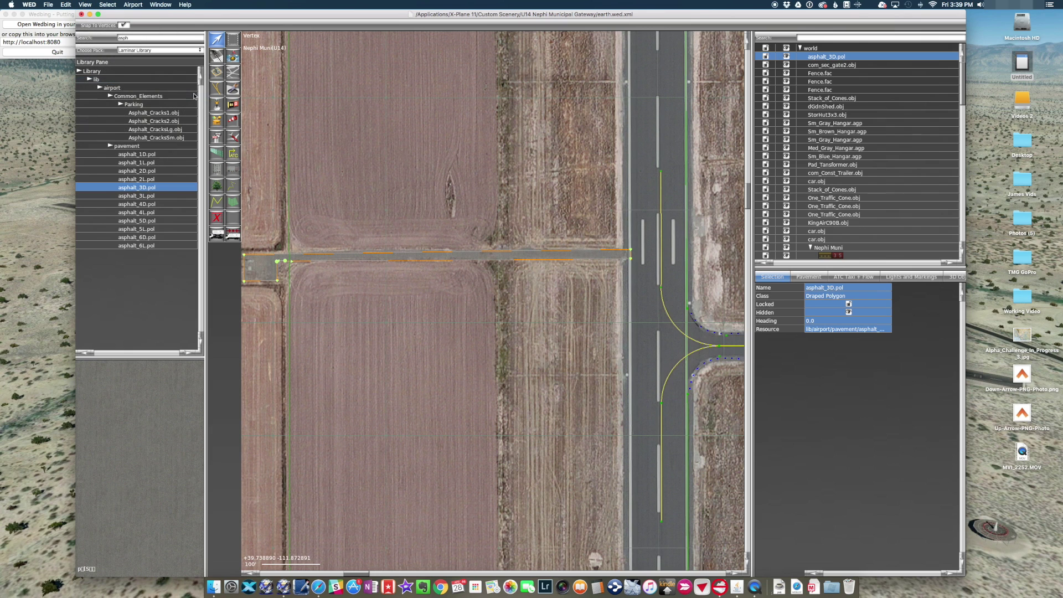
left_click_drag(624, 260, 632, 255)
scroll(439, 343, "down", 5)
left_click(662, 420)
scroll(664, 430, "down", 1)
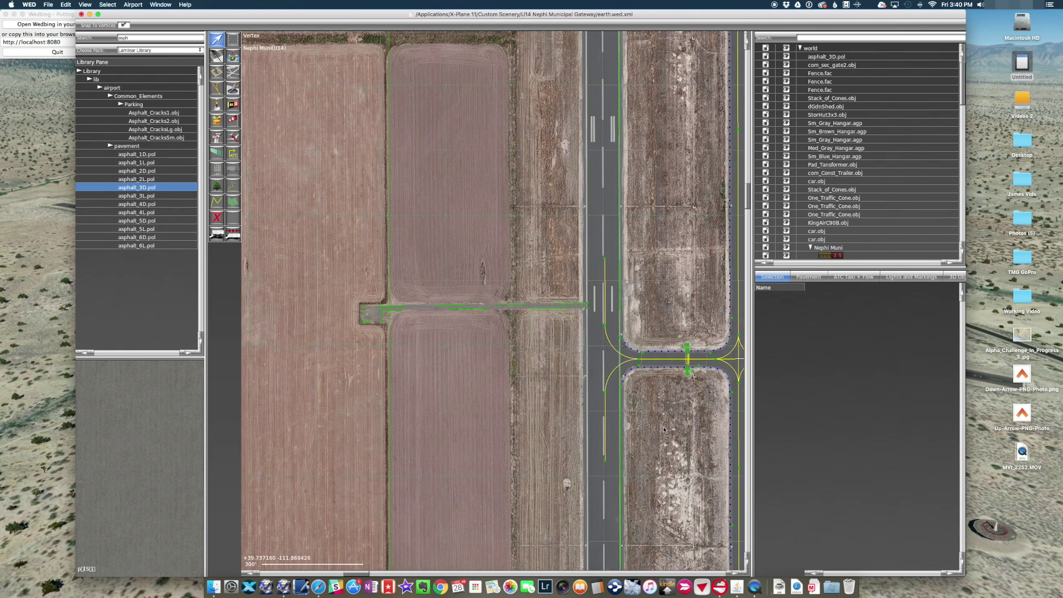
Place a tower viewpoint on the white building beside the trees east of the apron.
right_click_drag(660, 444, 512, 240)
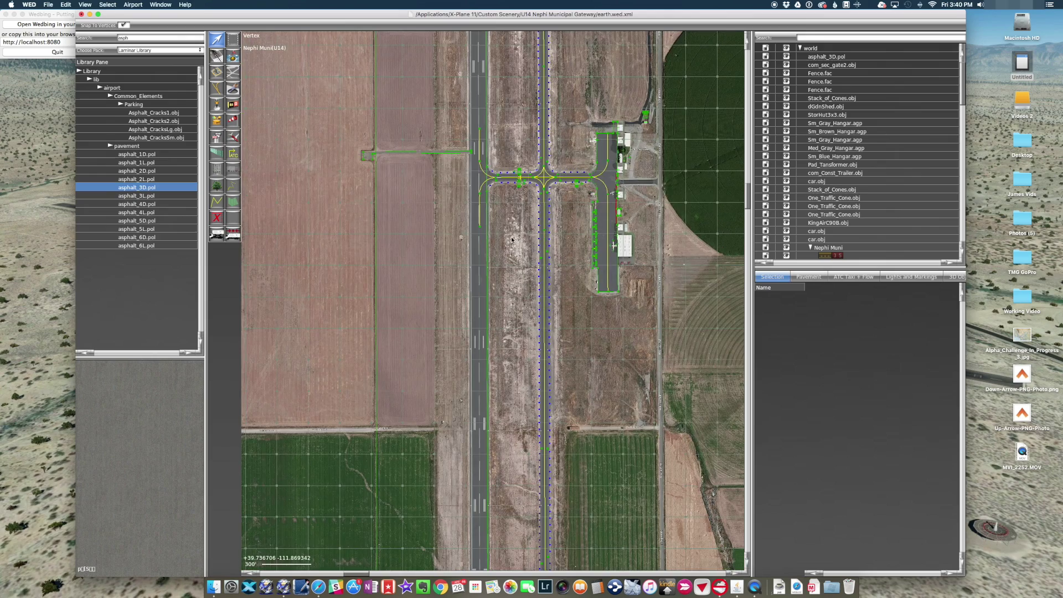
scroll(511, 240, "down", 2)
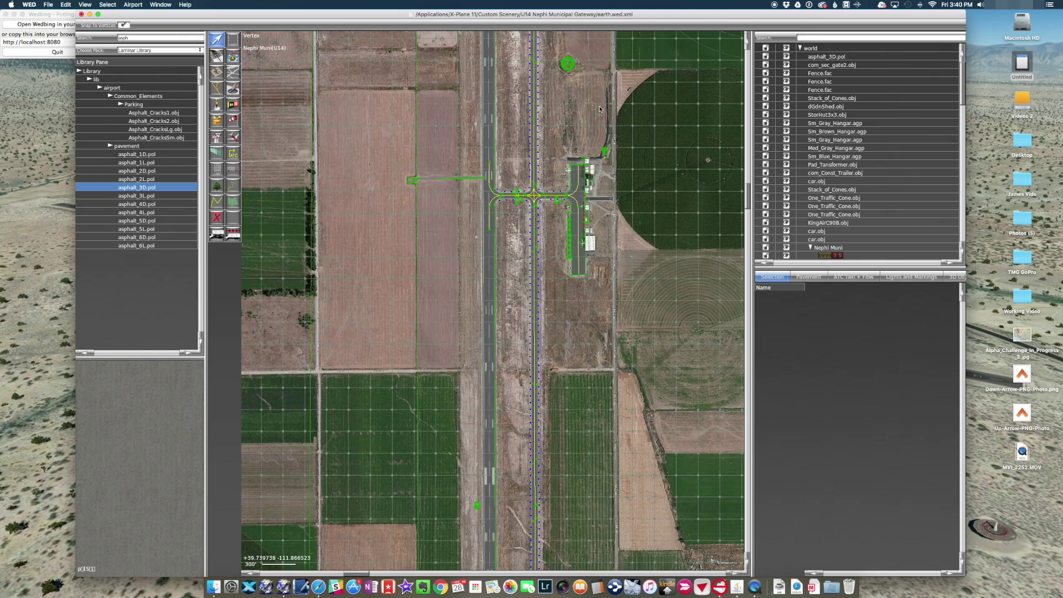
left_click(606, 152)
left_click(575, 122)
right_click_drag(576, 121, 547, 189)
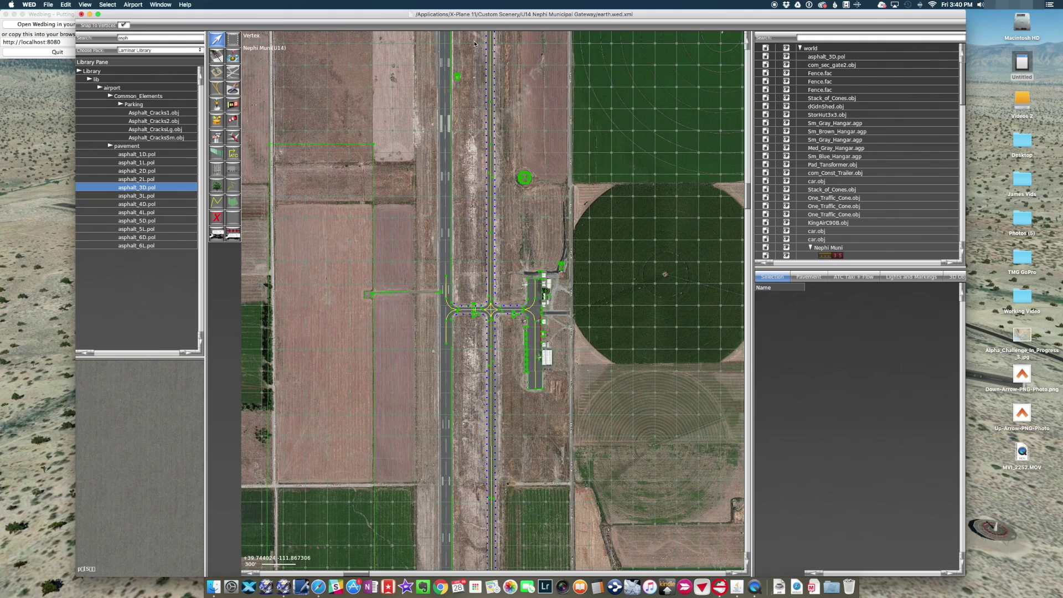
left_click(217, 137)
scroll(536, 332, "up", 3)
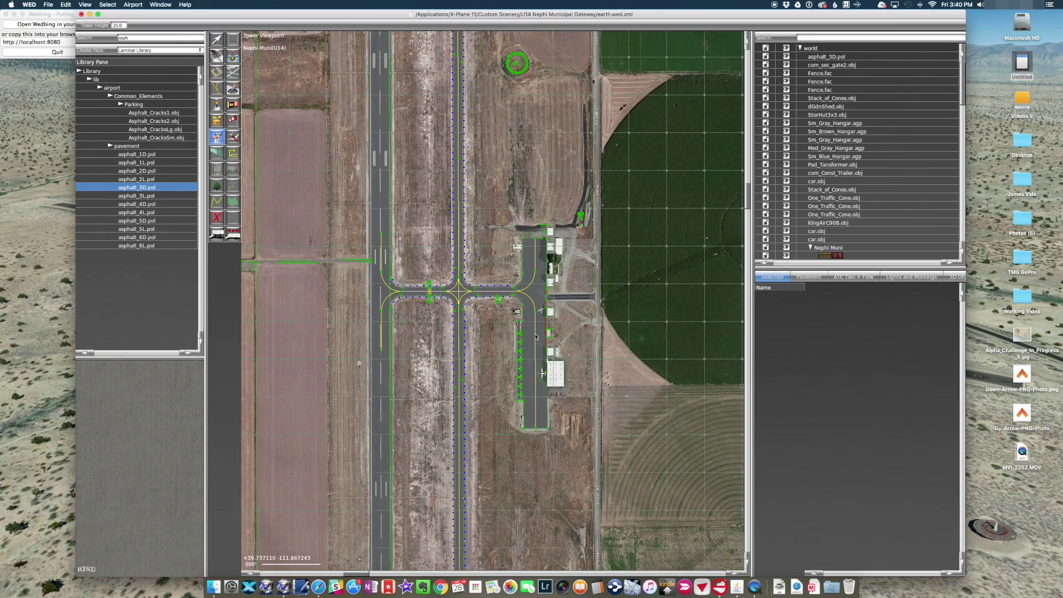
scroll(536, 336, "up", 5)
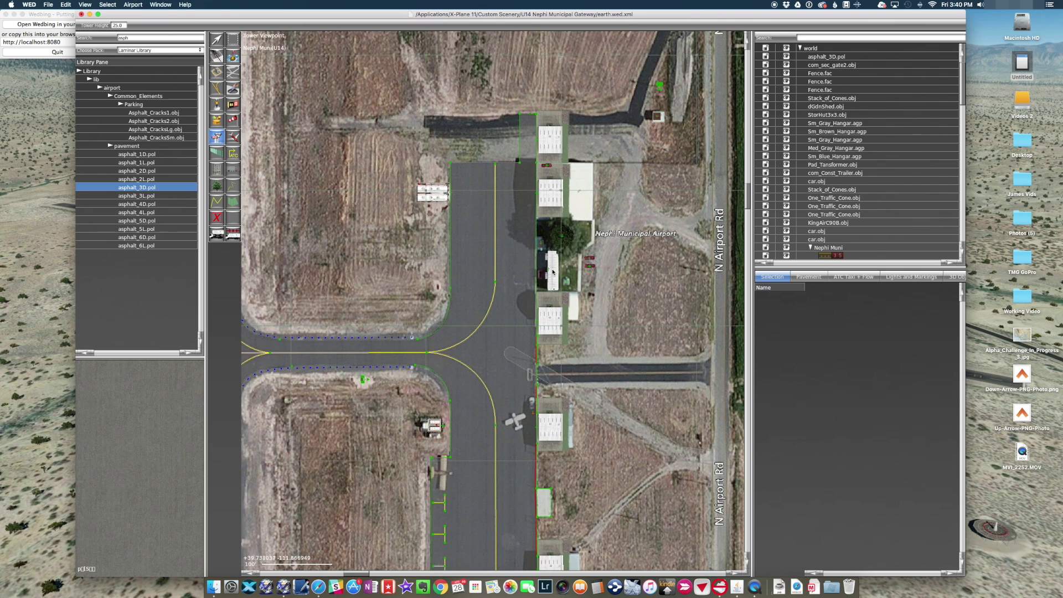
left_click(552, 272)
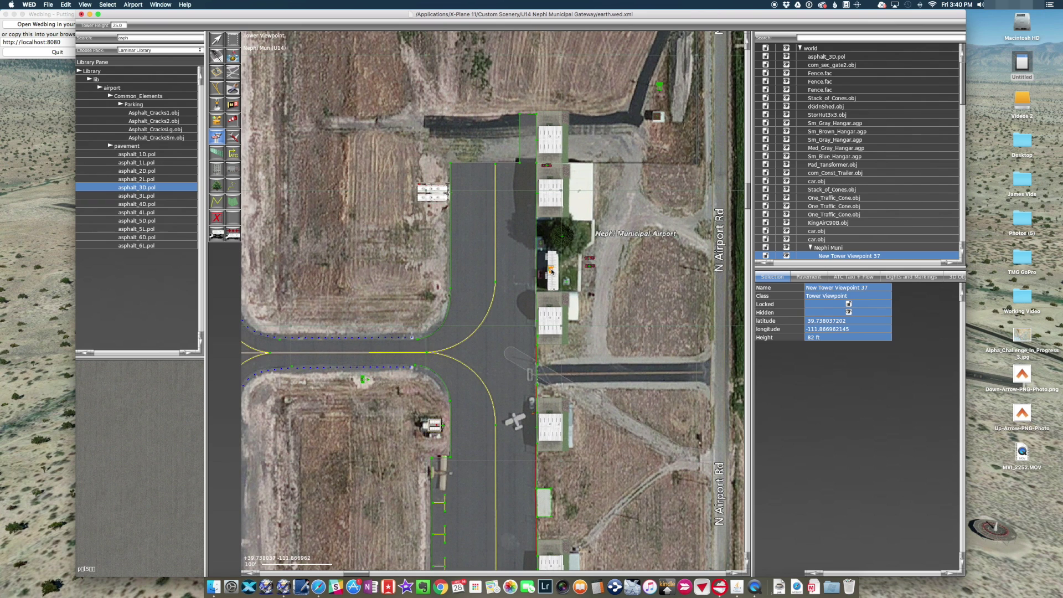
Set the new tower viewpoint's height to 15 ft.
left_click(827, 340)
type("10")
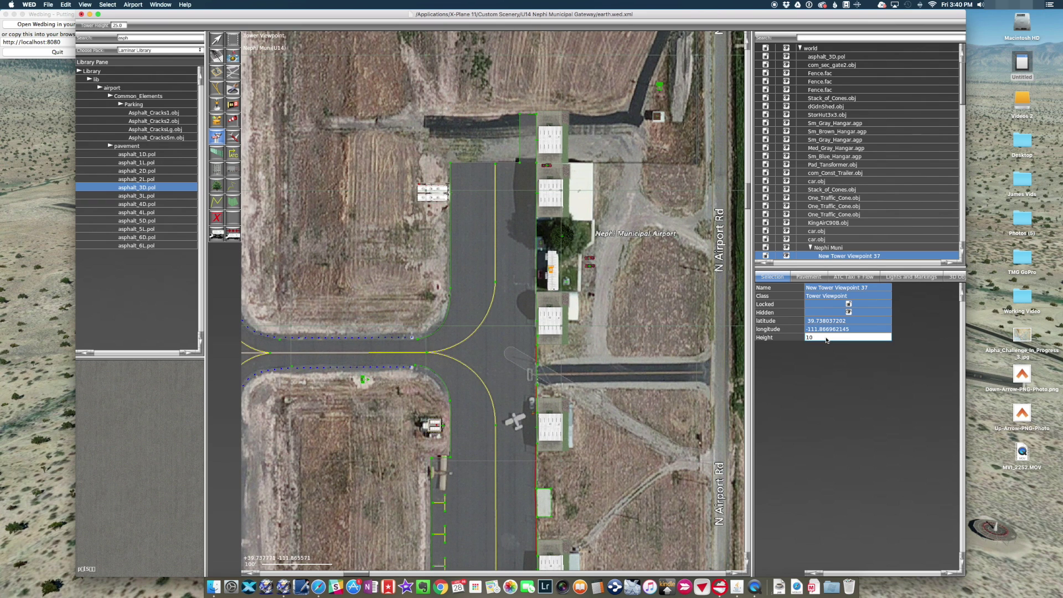
key("Tab")
left_click(827, 340)
type("15")
key("Tab")
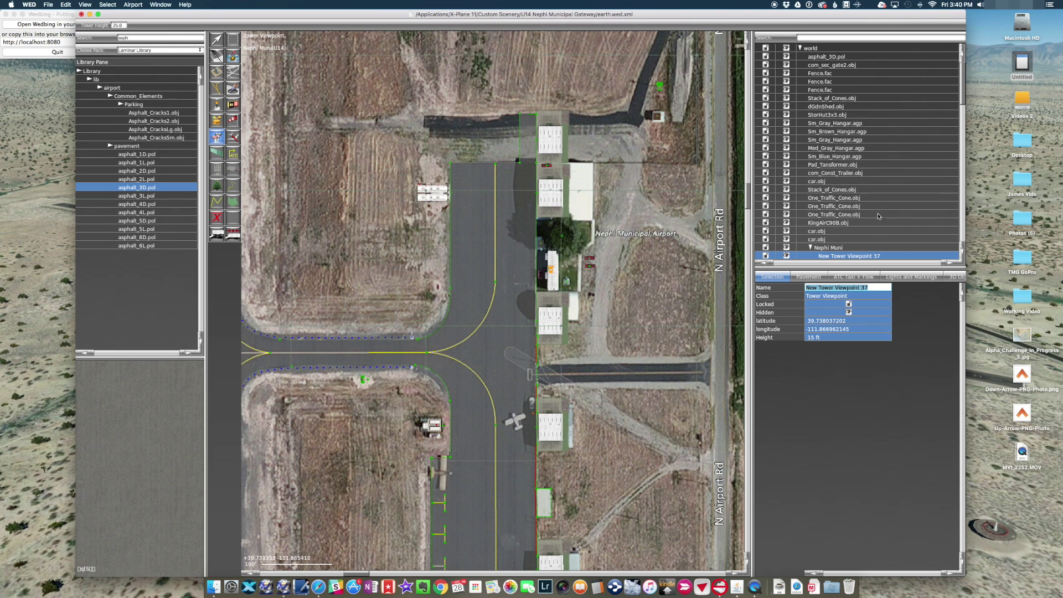
Enlarge the scenery hierarchy list, look through its entries and select the Nephi Muni airport.
left_click_drag(918, 273, 928, 443)
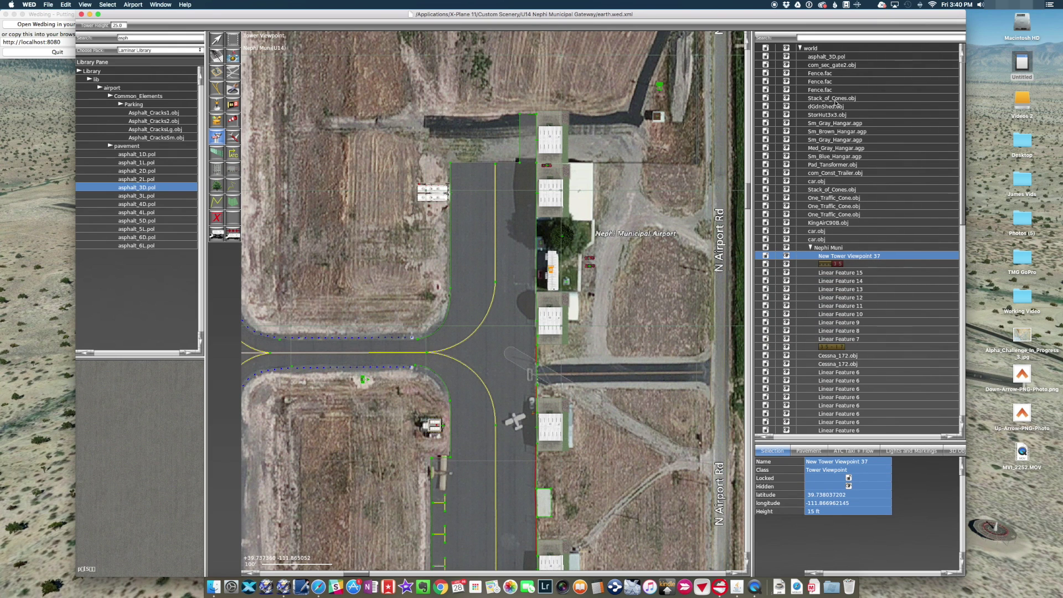
scroll(836, 108, "down", 15)
scroll(836, 109, "up", 10)
left_click(832, 247)
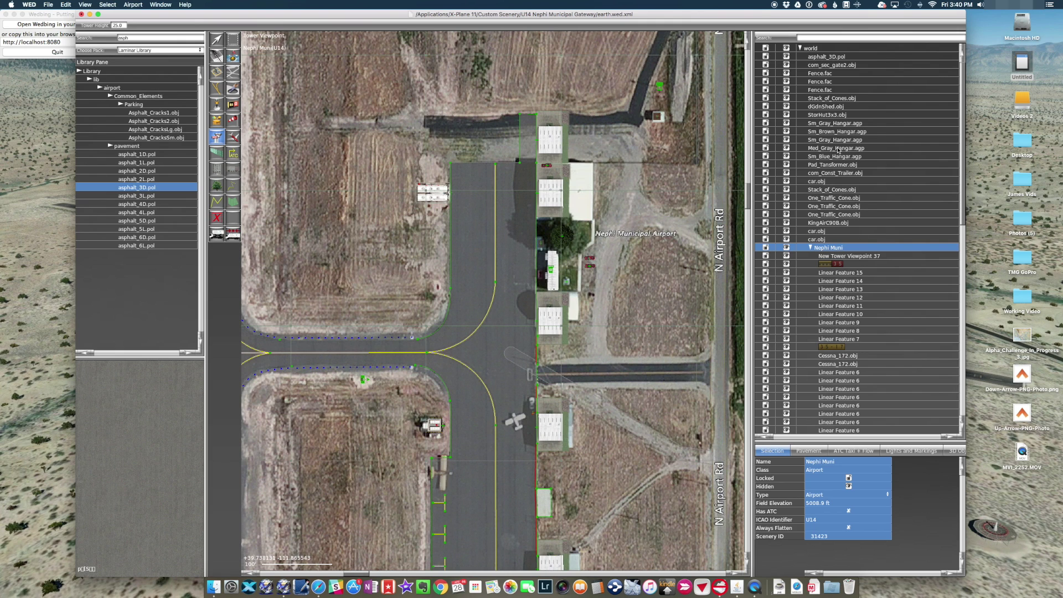
Group all loose items from com_sec_gate2.obj through the last car.obj above the Nephi Muni airport.
left_click(825, 57)
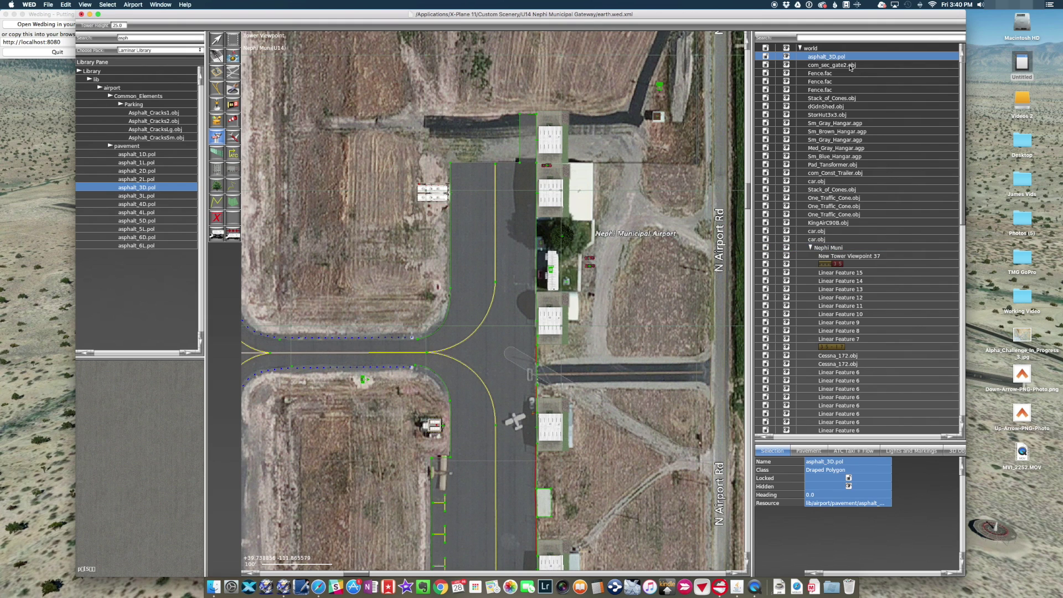
left_click(832, 66)
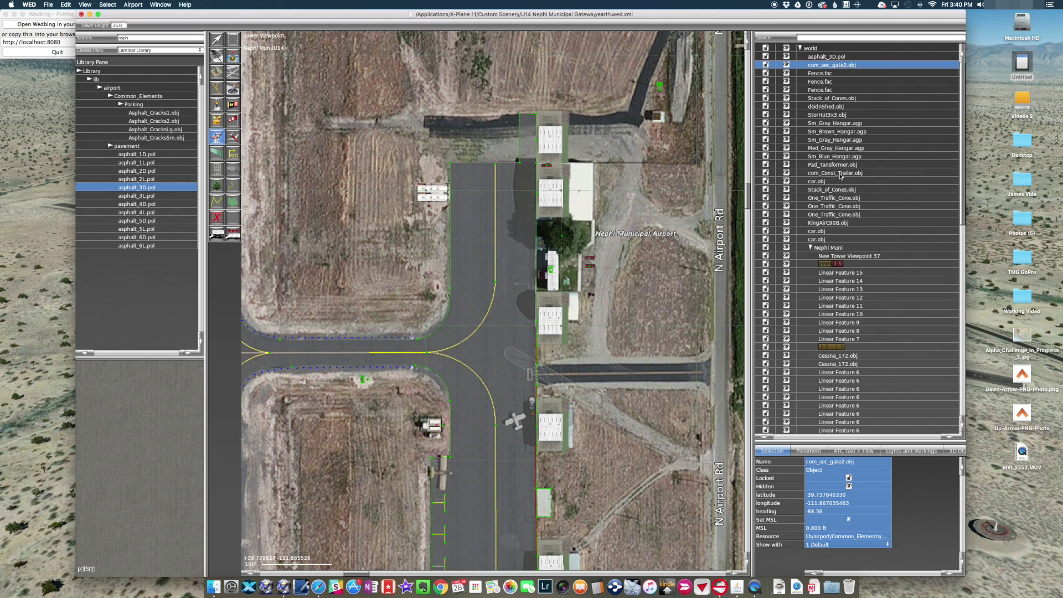
left_click(831, 240, "shift")
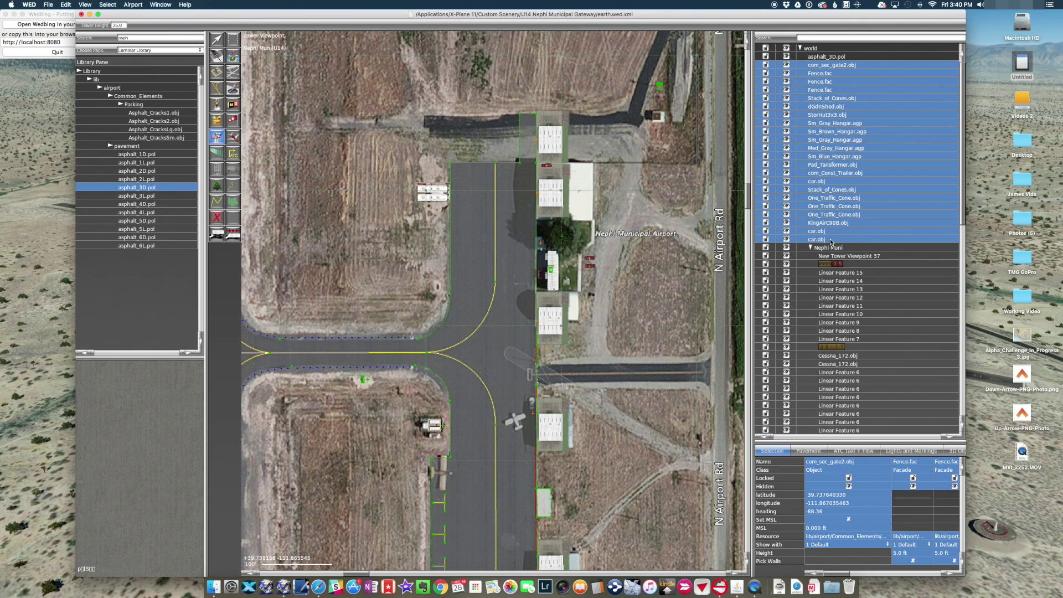
key("super+g")
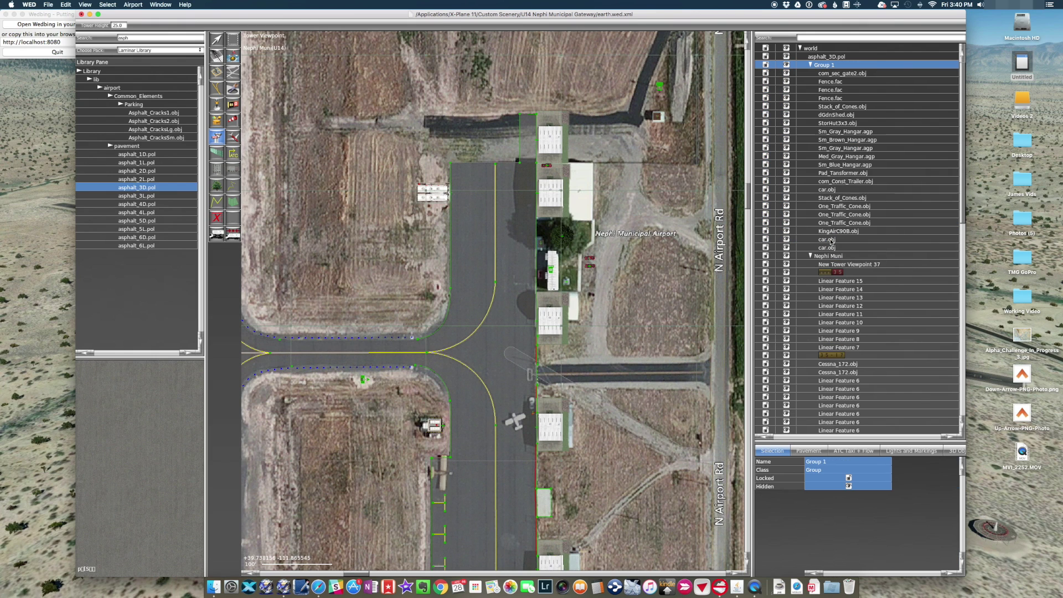
Rename the new group as Objects and collapse it in the hierarchy.
left_click(825, 65)
type("a")
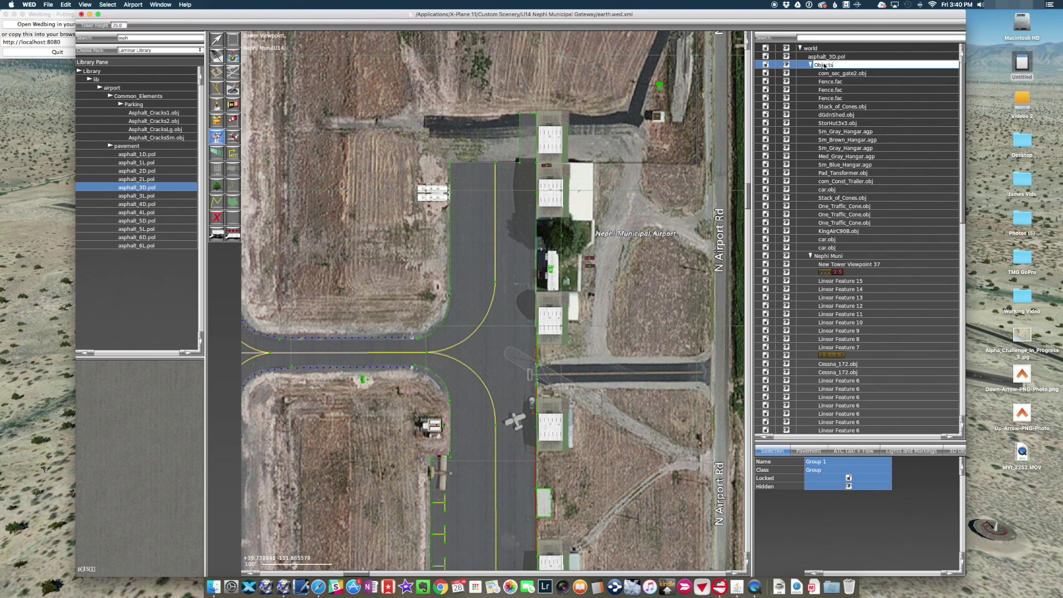
key("Return")
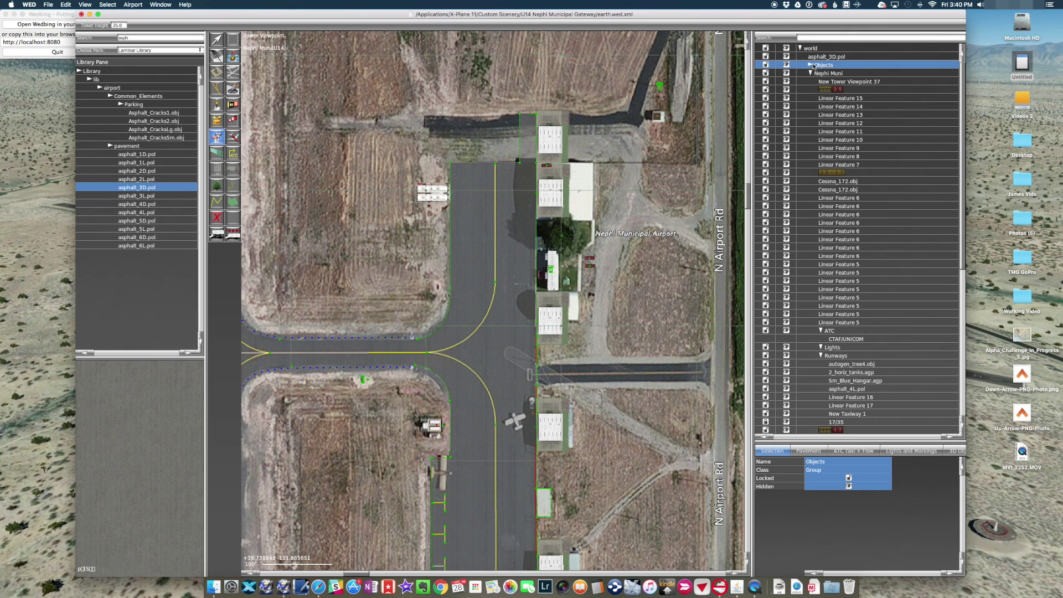
left_click(811, 65)
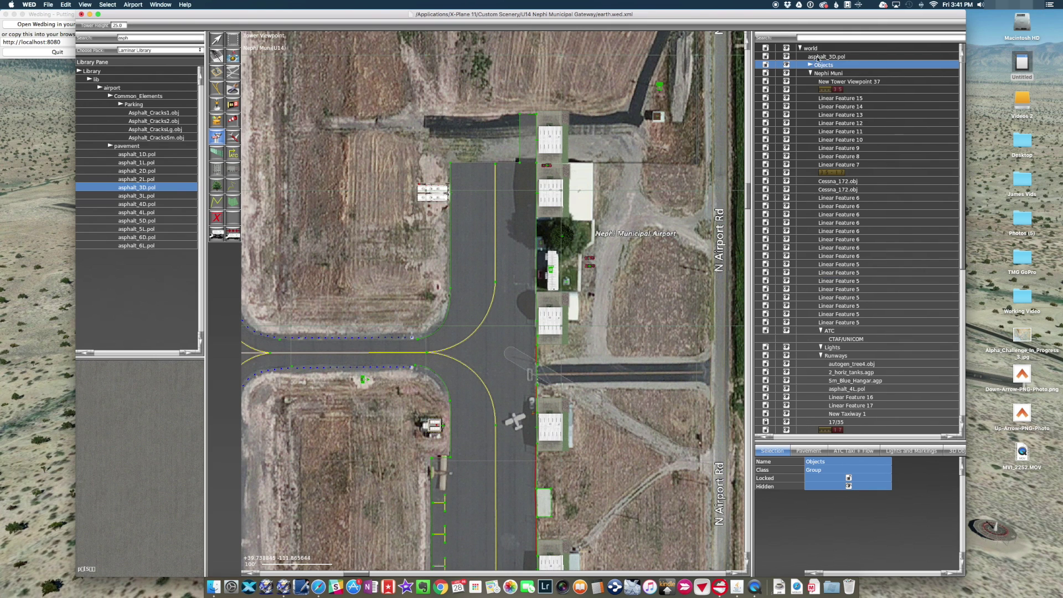
Put asphalt_3D.pol in its own group and name that group Textures.
left_click(819, 57)
key("super+g")
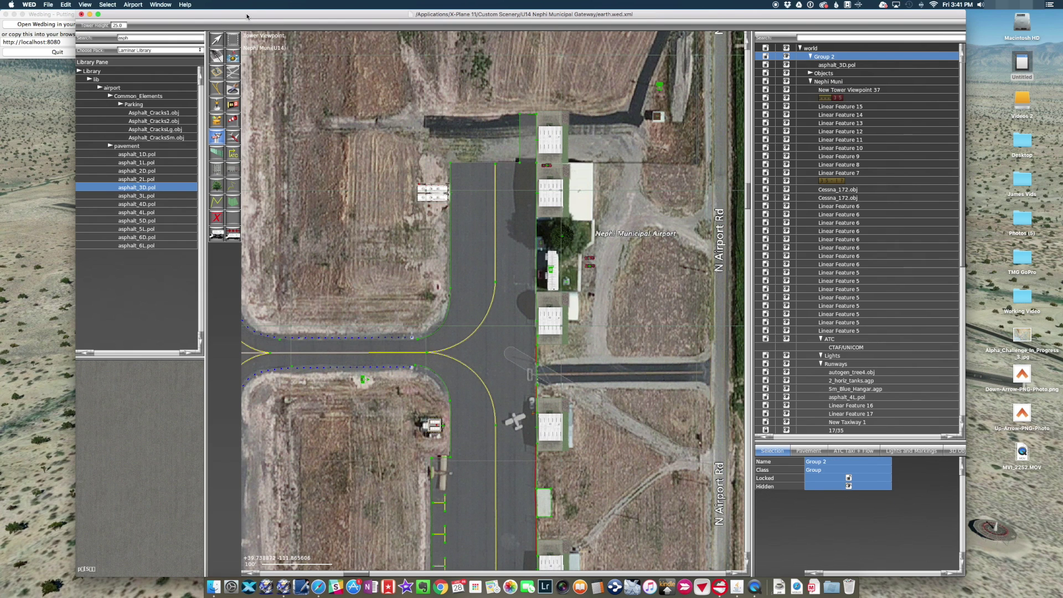
double_click(825, 57)
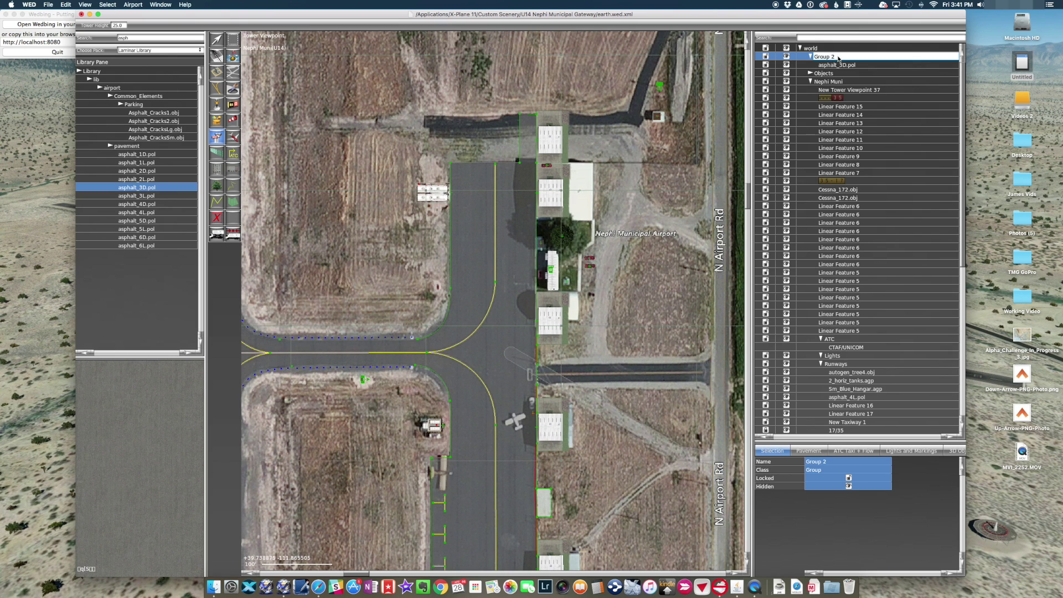
type("Te")
type("xtures")
key("Return")
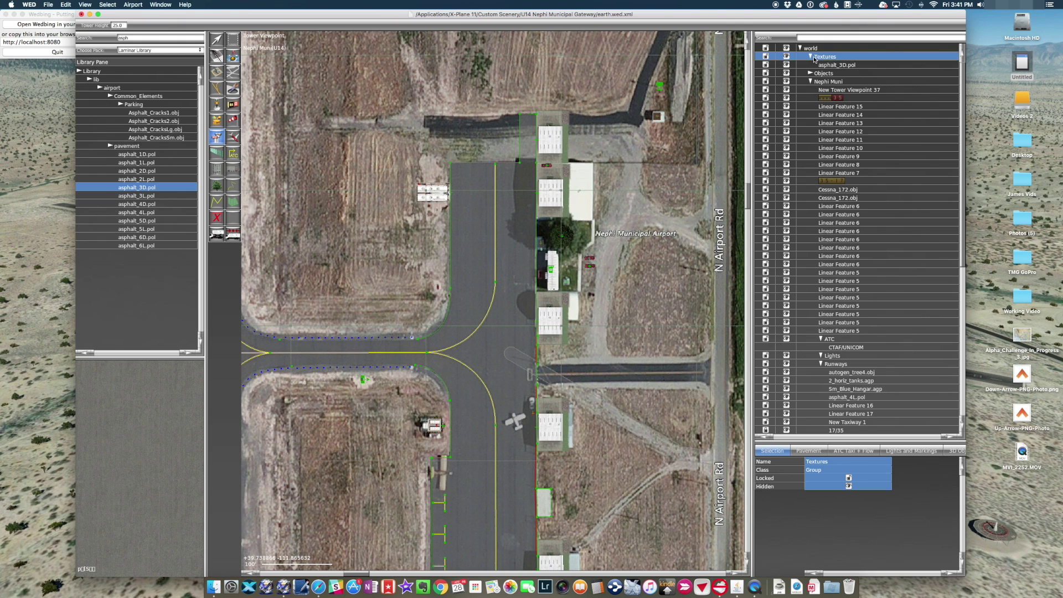
Collapse the Textures group and move both the Textures and Objects groups into the Nephi Muni airport.
left_click(811, 56)
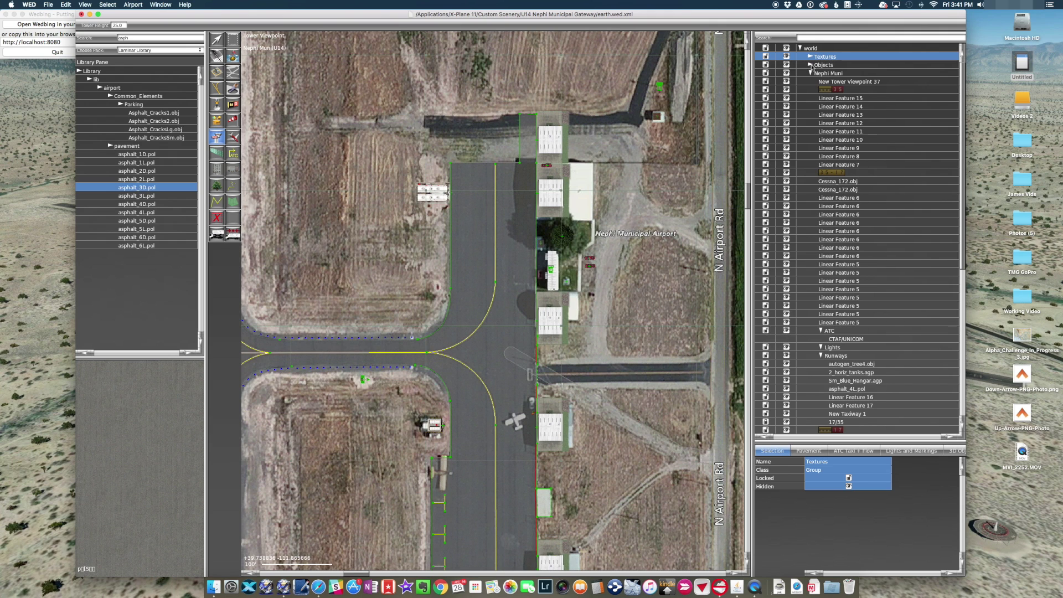
left_click(823, 65)
left_click_drag(824, 65, 829, 78)
left_click(826, 58)
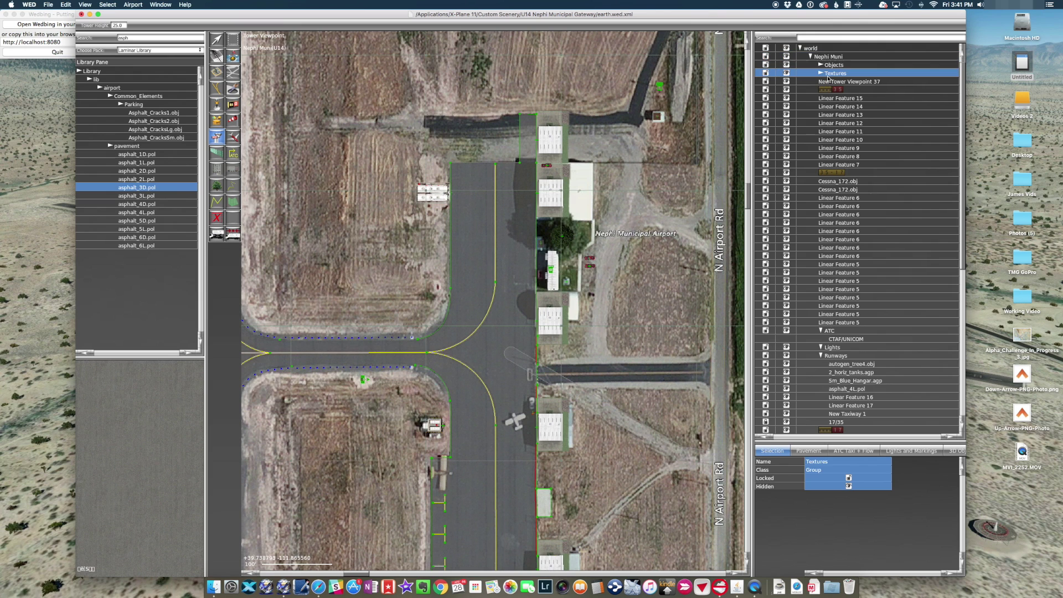
Move New Tower Viewpoint 37 into the Tower, Beacon and Boundaries group, directly above the airport boundary.
left_click(838, 84)
scroll(859, 294, "down", 10)
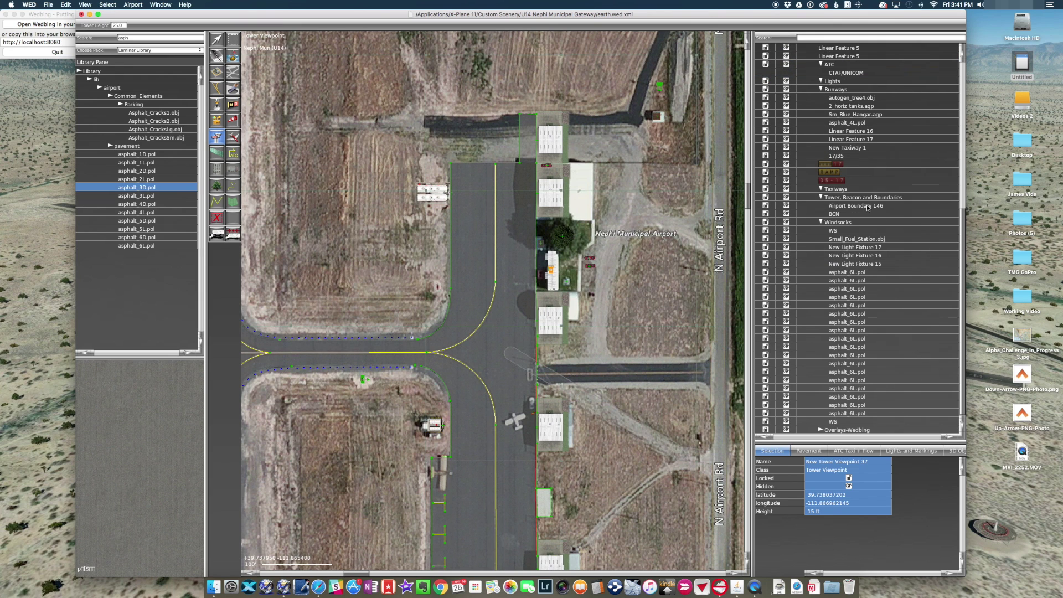
scroll(867, 208, "up", 10)
left_click_drag(857, 84, 857, 321)
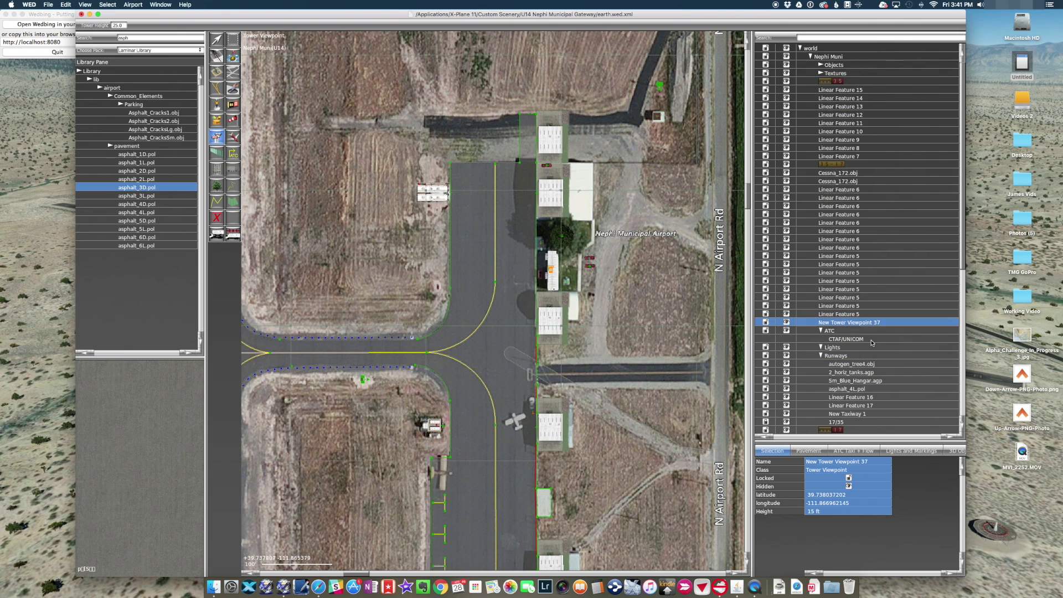
scroll(872, 342, "down", 10)
left_click_drag(859, 56, 864, 205)
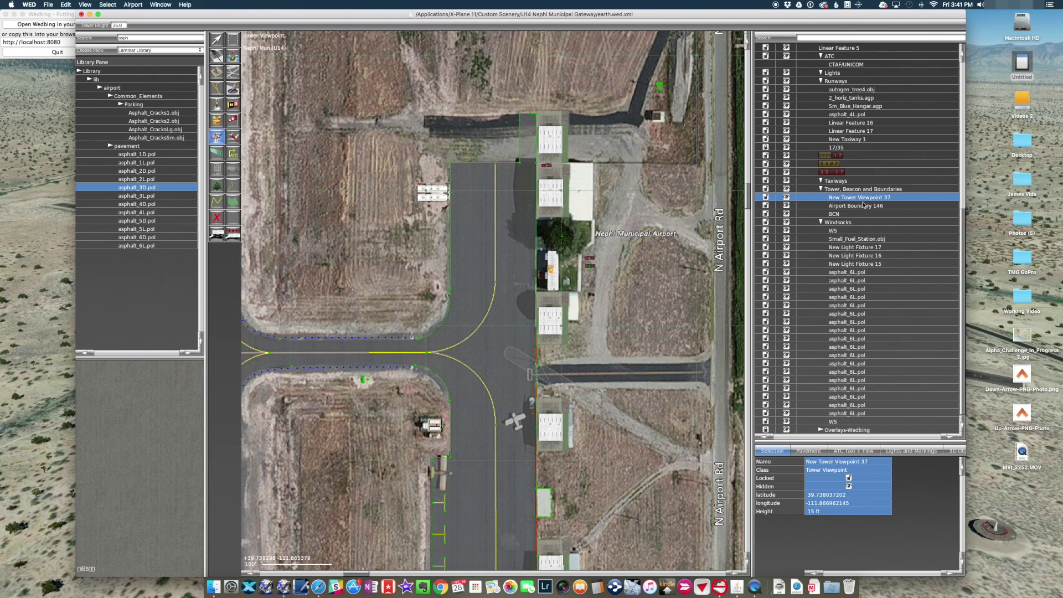
Move New Taxiway 1 and the three loose taxi signs below the Runways group into the Taxiways group.
left_click(820, 181)
left_click_drag(847, 139, 847, 181)
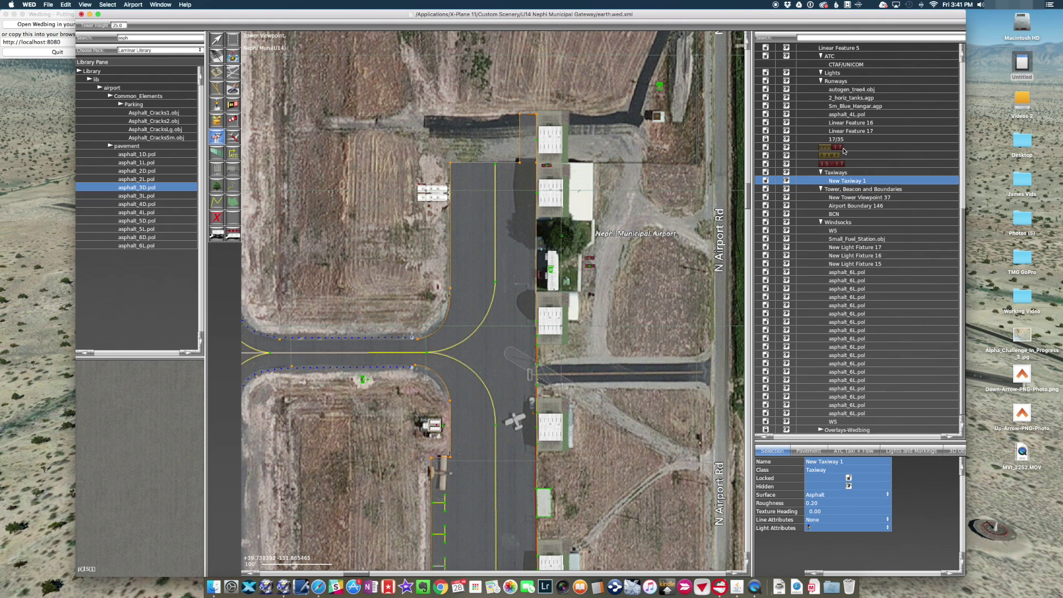
left_click(841, 147)
left_click(843, 164, "shift")
left_click_drag(844, 149, 844, 172)
Move the two remaining loose taxi signs among the linear features into the Taxiways group, below New Taxiway 1.
scroll(864, 127, "up", 10)
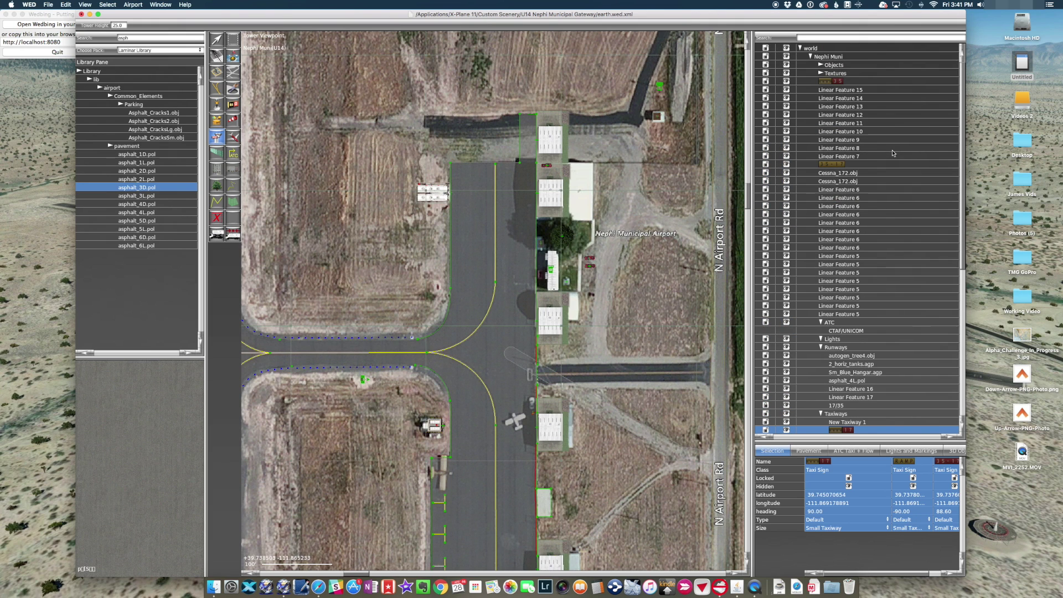
left_click(839, 81)
left_click(843, 164, "super")
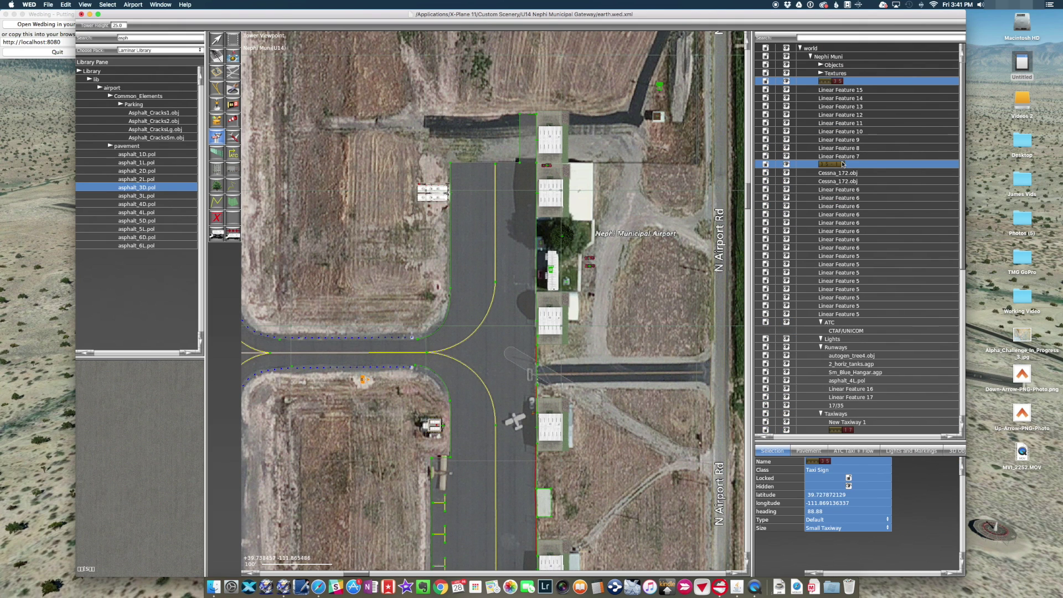
scroll(834, 143, "down", 3)
left_click_drag(831, 128, 874, 379)
scroll(880, 377, "down", 5)
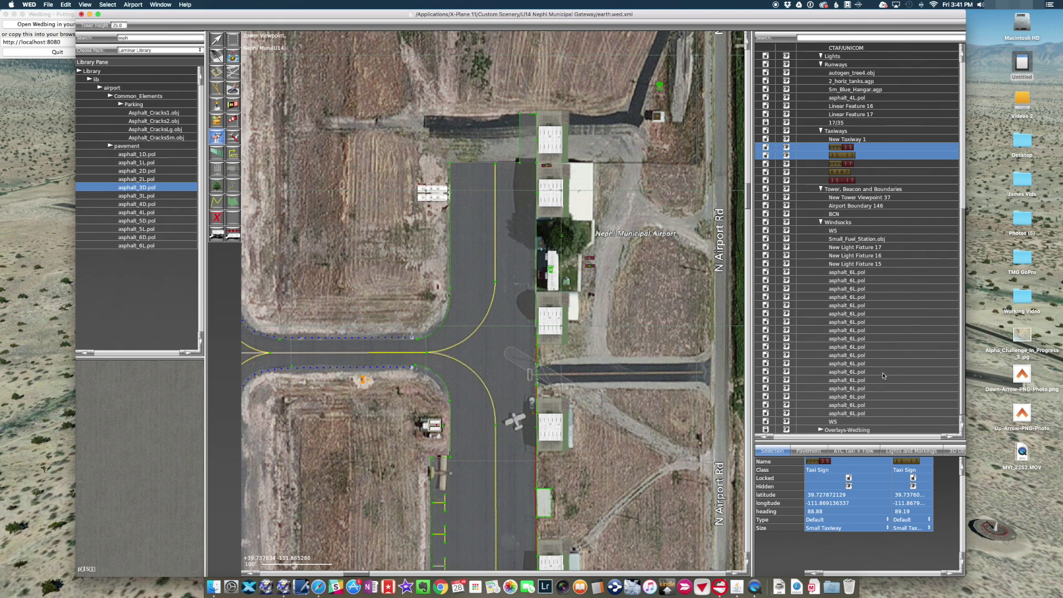
Move all the asphalt_6L.pol polygons from the Windsocks group into the Textures group.
scroll(883, 375, "up", 5)
scroll(872, 333, "down", 5)
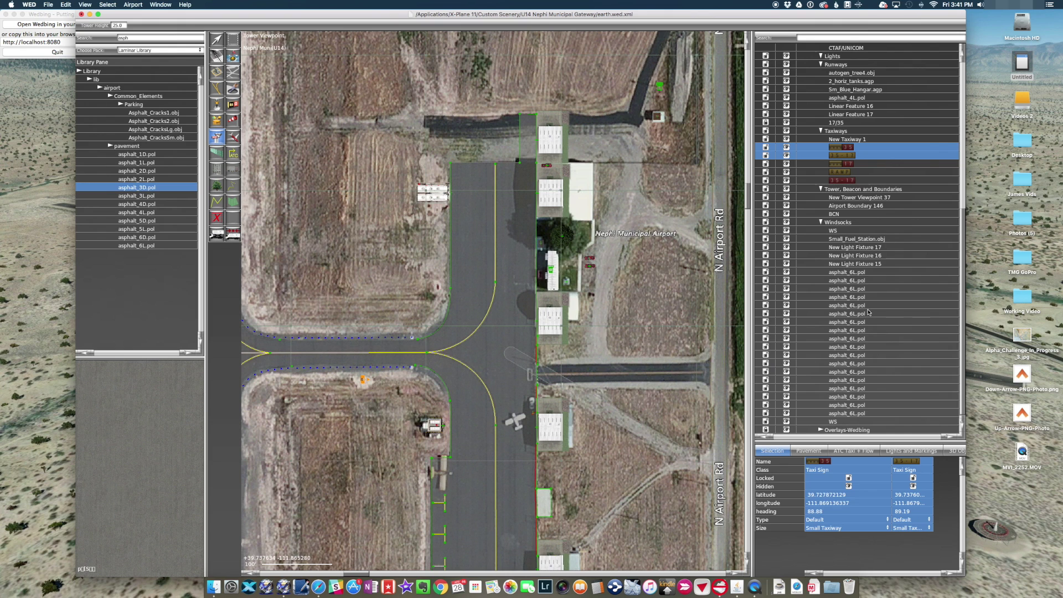
left_click(857, 273)
left_click(847, 413, "shift")
left_click_drag(838, 272, 844, 72)
left_click(845, 83)
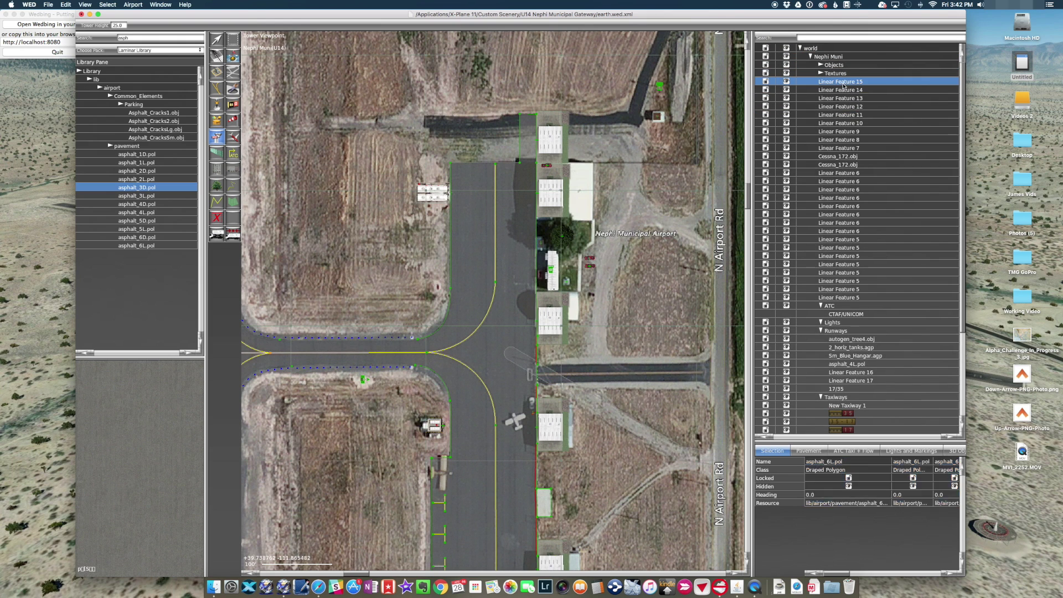
Move both loose Cessna_172.obj aircraft into the Objects group.
left_click(844, 157)
left_click(845, 165, "shift")
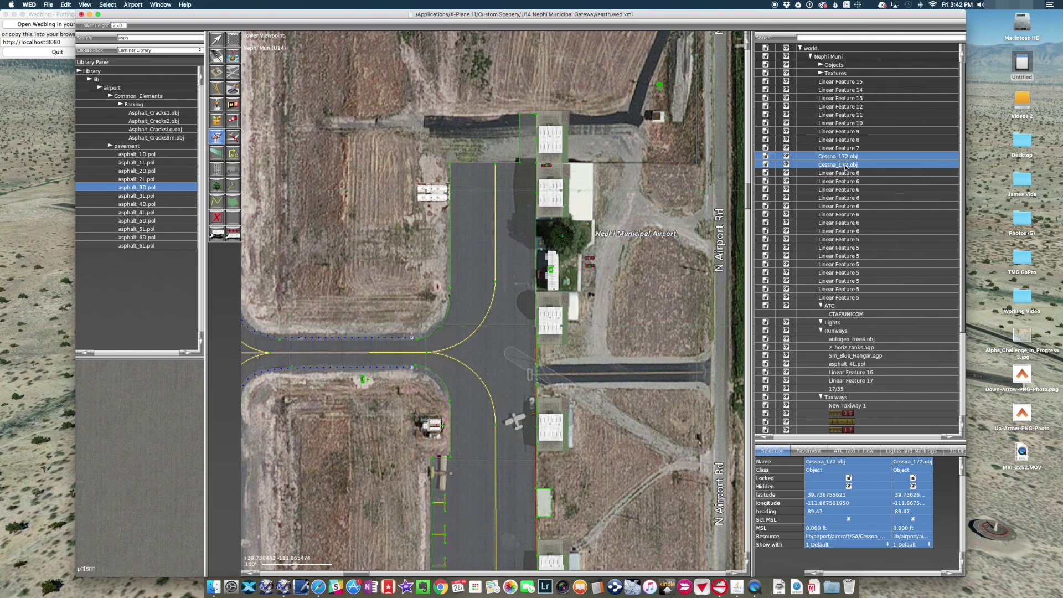
left_click_drag(844, 157, 843, 65)
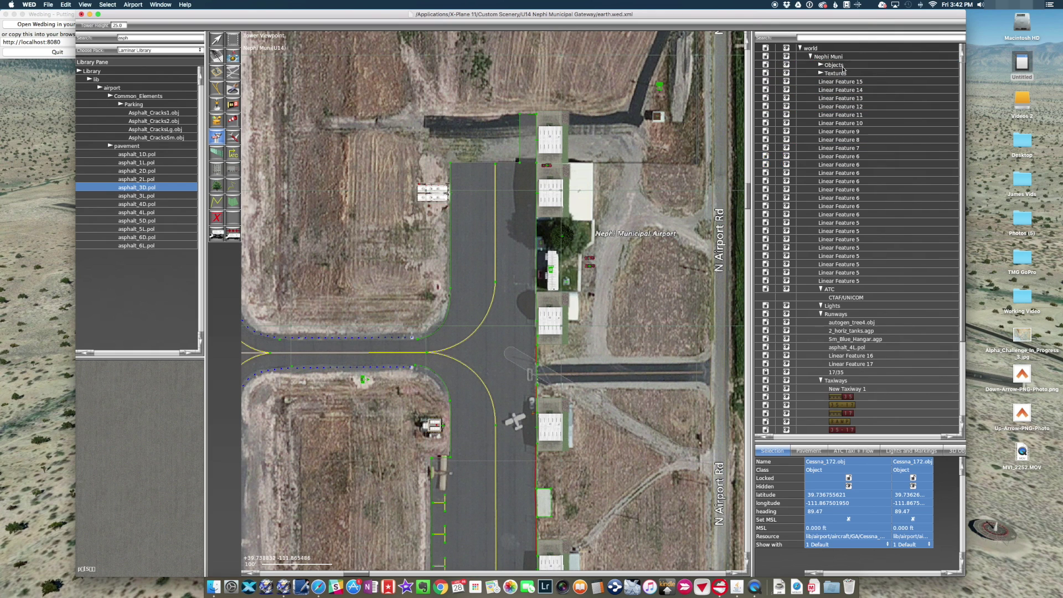
Group all loose linear features from Linear Feature 15 to the last Linear Feature 5, name the group Markings and collapse it.
left_click(843, 82)
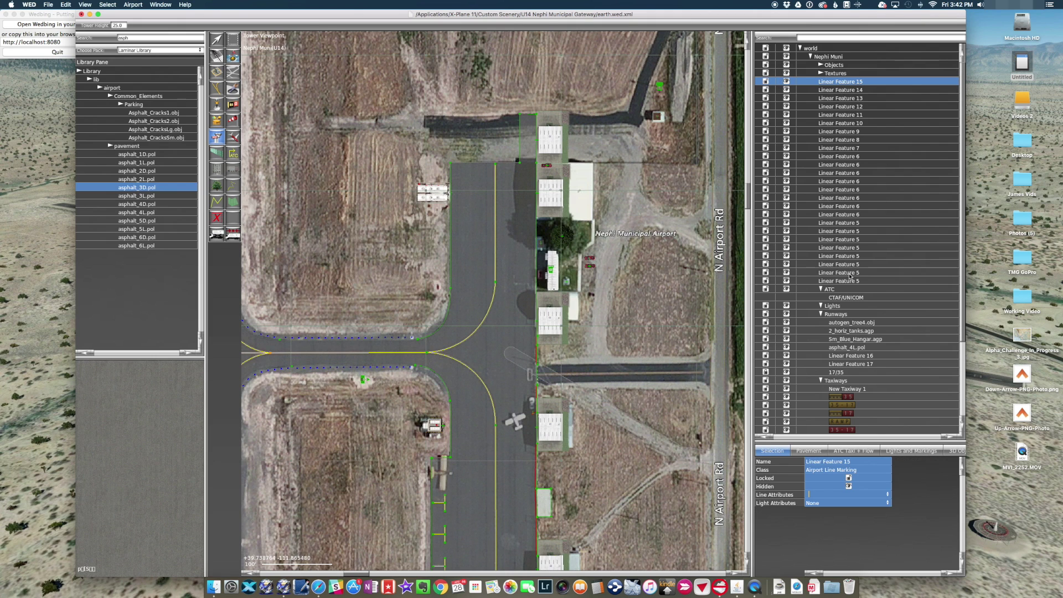
left_click(852, 281, "shift")
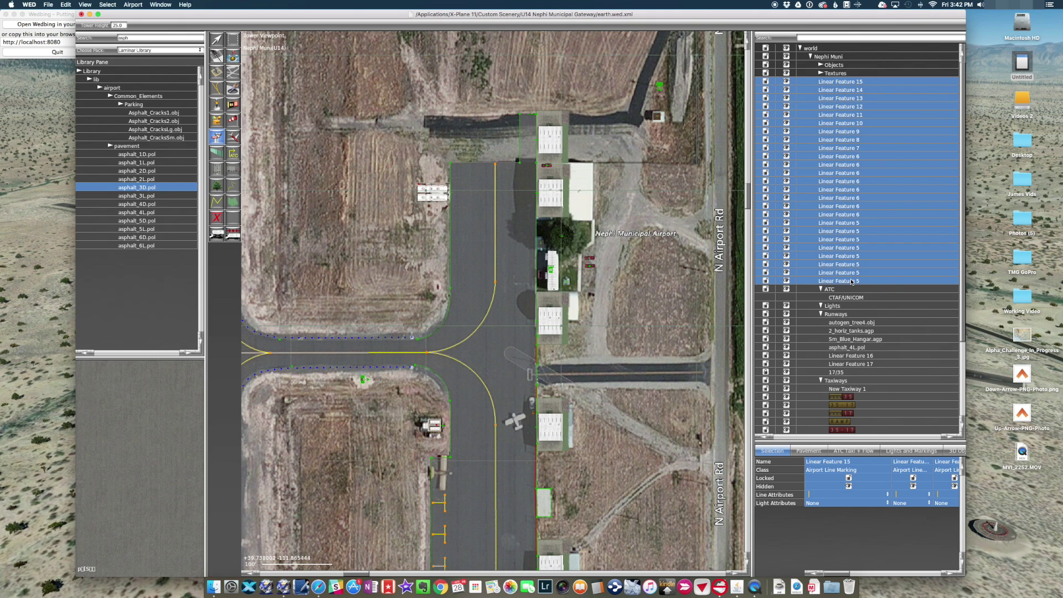
key("super+g")
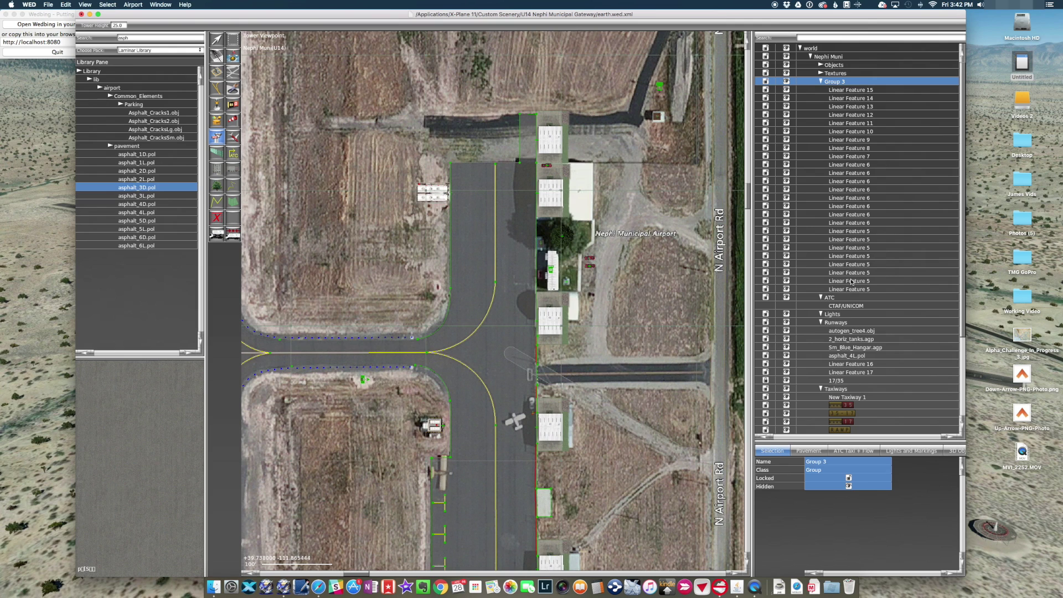
double_click(851, 83)
type("Markings")
key("Return")
left_click(820, 81)
Move autogen_tree4.obj, 2_horiz_tanks.agp, 5m_Blue_Hangar.agp and asphalt_4L.pol from the Runways group into the Objects group.
left_click(839, 123)
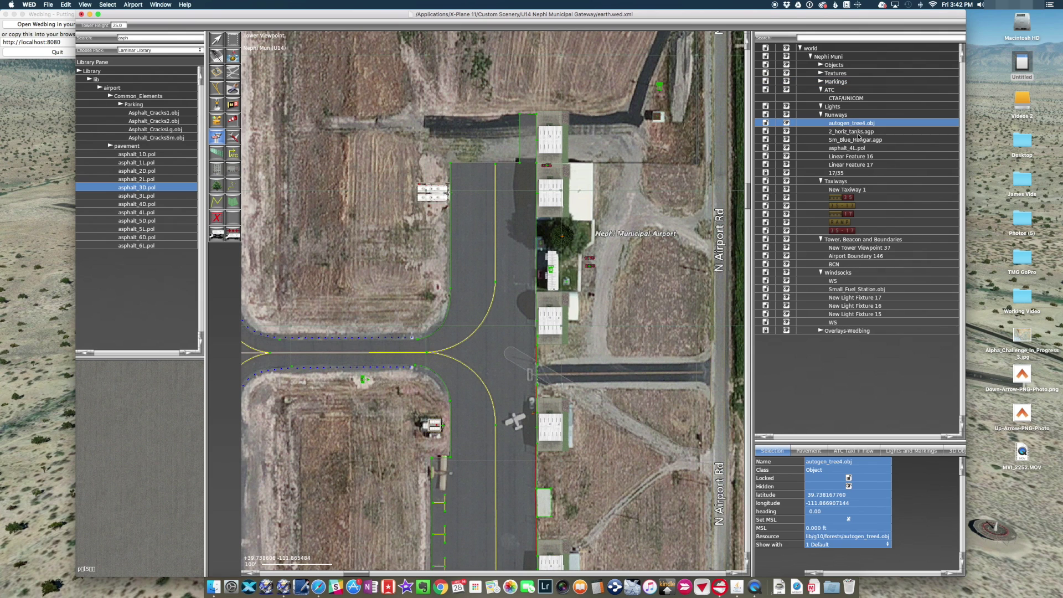
left_click(865, 148, "shift")
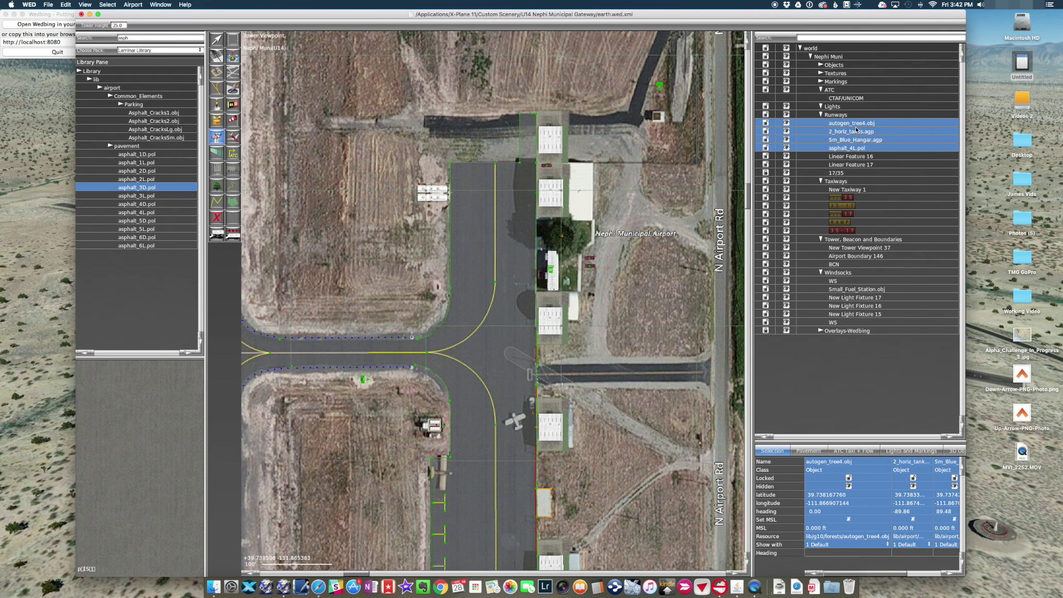
left_click_drag(855, 126, 839, 65)
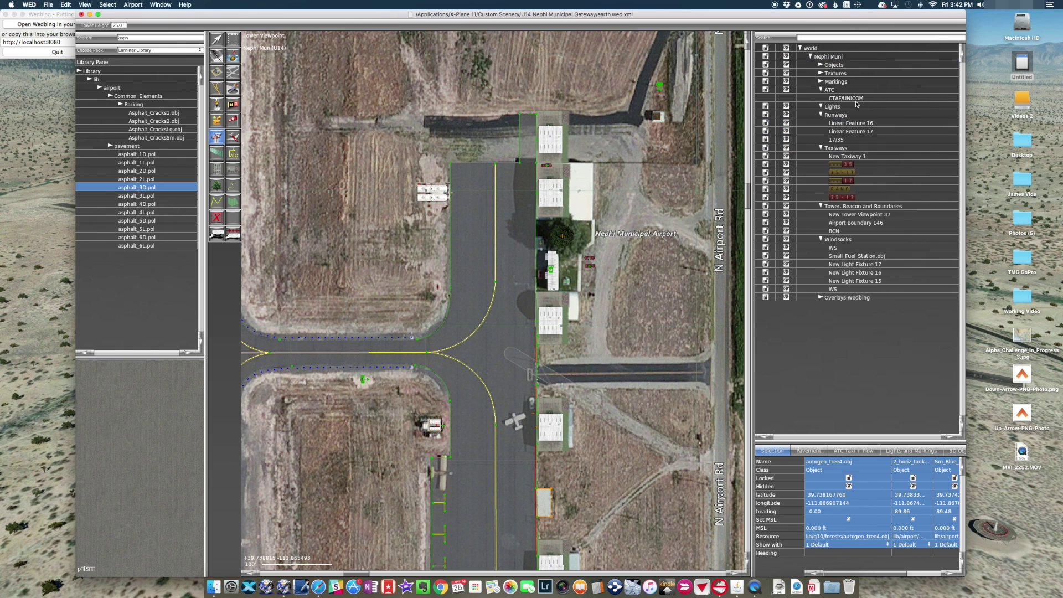
Move Linear Features 16 and 17 out of Runways into Markings and place the ATC group first under Nephi Muni.
left_click(855, 122)
left_click(856, 131, "shift")
left_click_drag(855, 131, 830, 58)
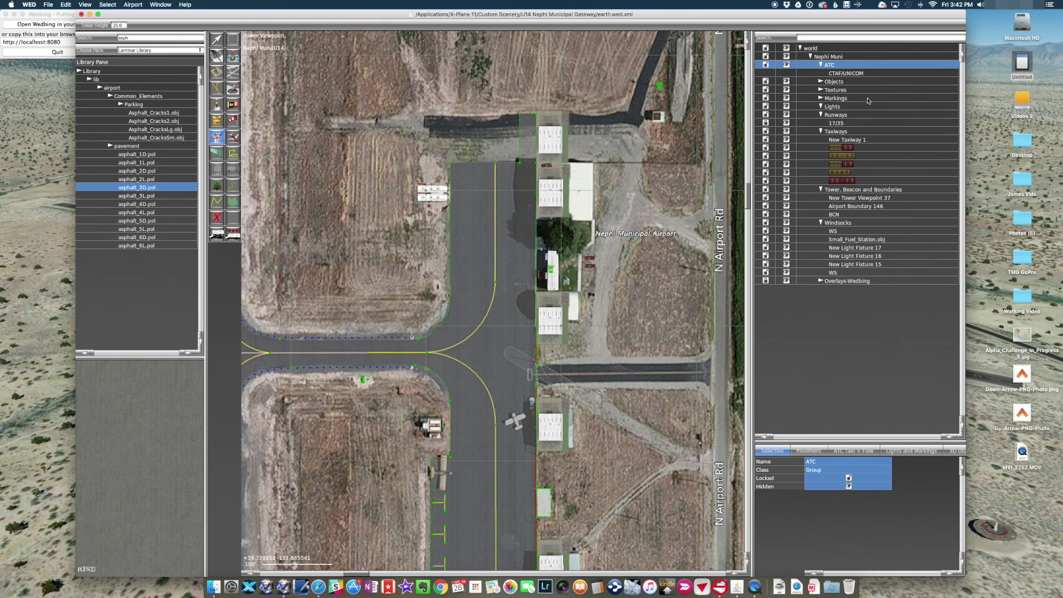
With the Vertex tool, shift Airport Boundary 146 east over the runway and move its two southern corners beyond the runway's south end.
left_click(855, 200)
left_click(856, 206)
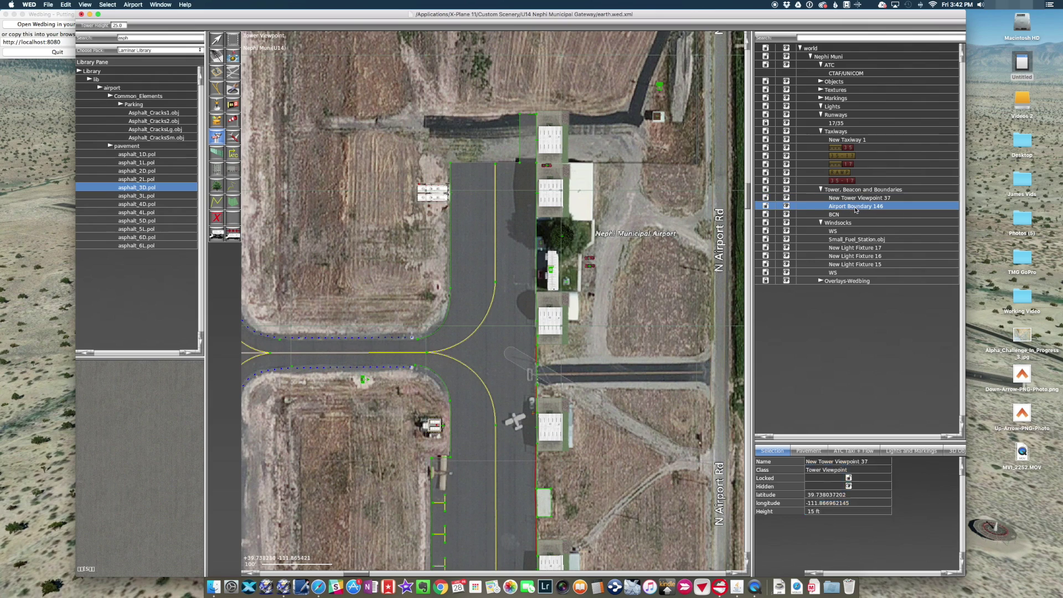
scroll(533, 335, "down", 3)
scroll(537, 382, "down", 2)
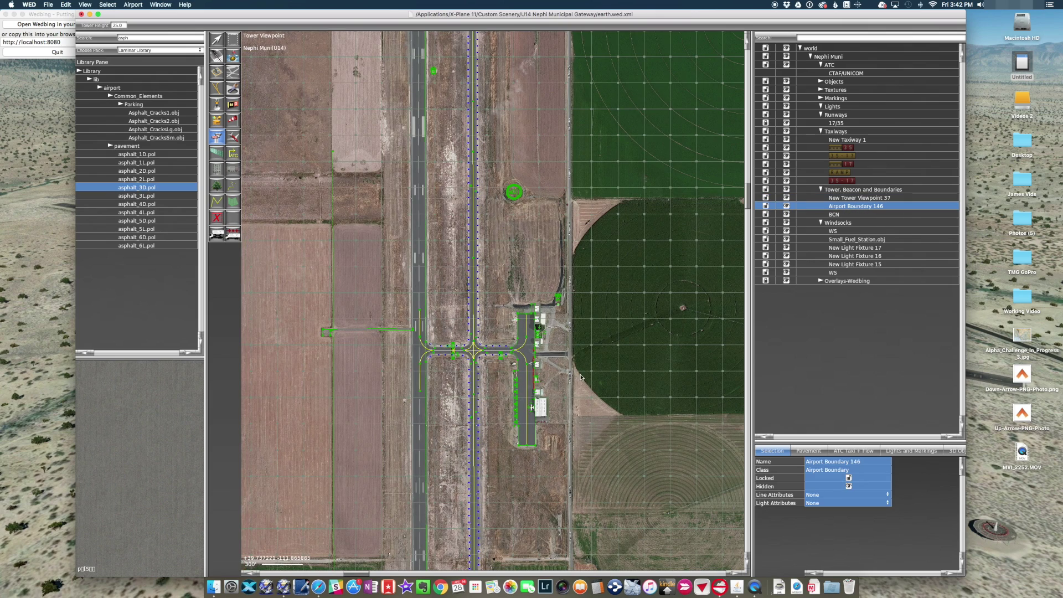
scroll(557, 376, "down", 5)
scroll(561, 260, "down", 1)
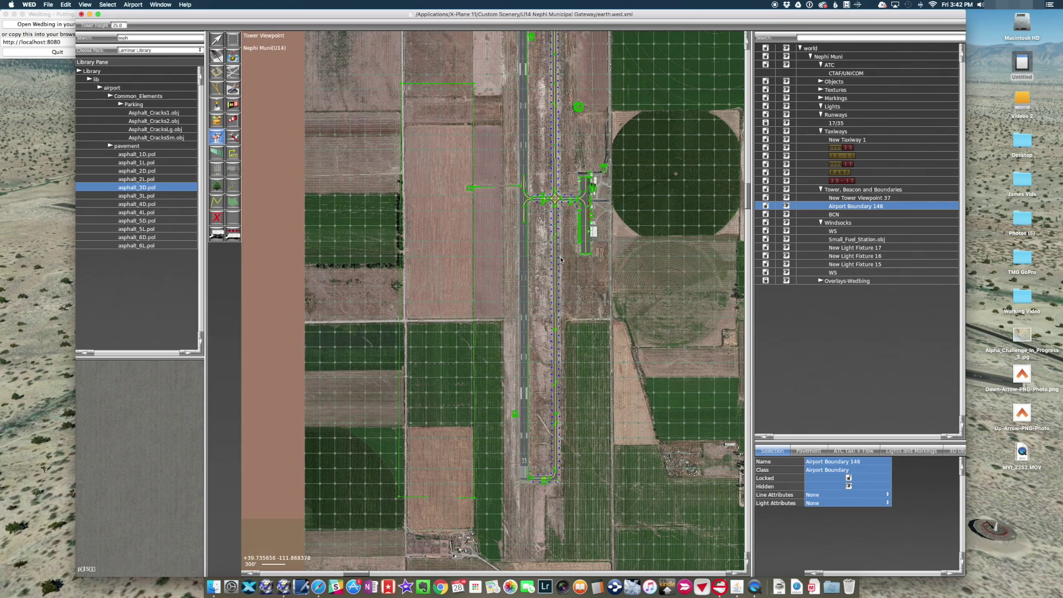
left_click(450, 119)
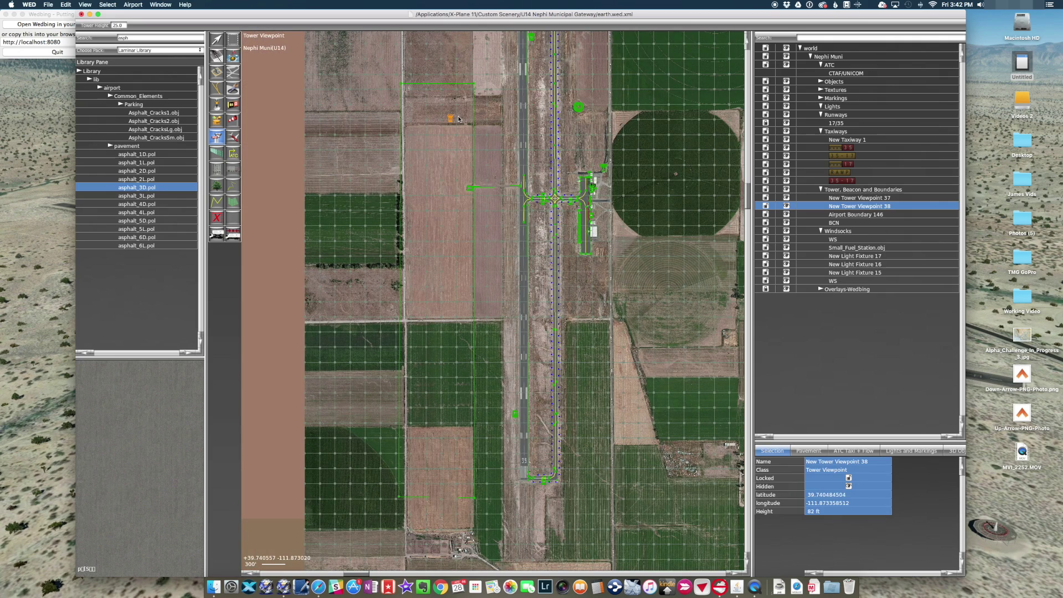
key("super+z")
left_click(217, 40)
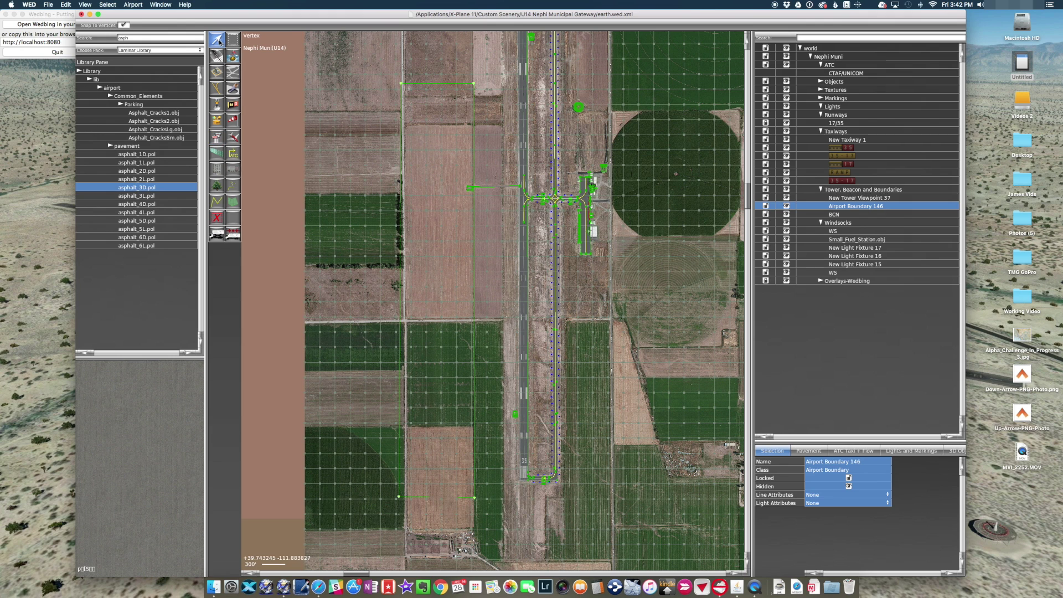
left_click_drag(426, 101, 489, 90)
left_click_drag(536, 490, 607, 509)
left_click_drag(463, 487, 462, 512)
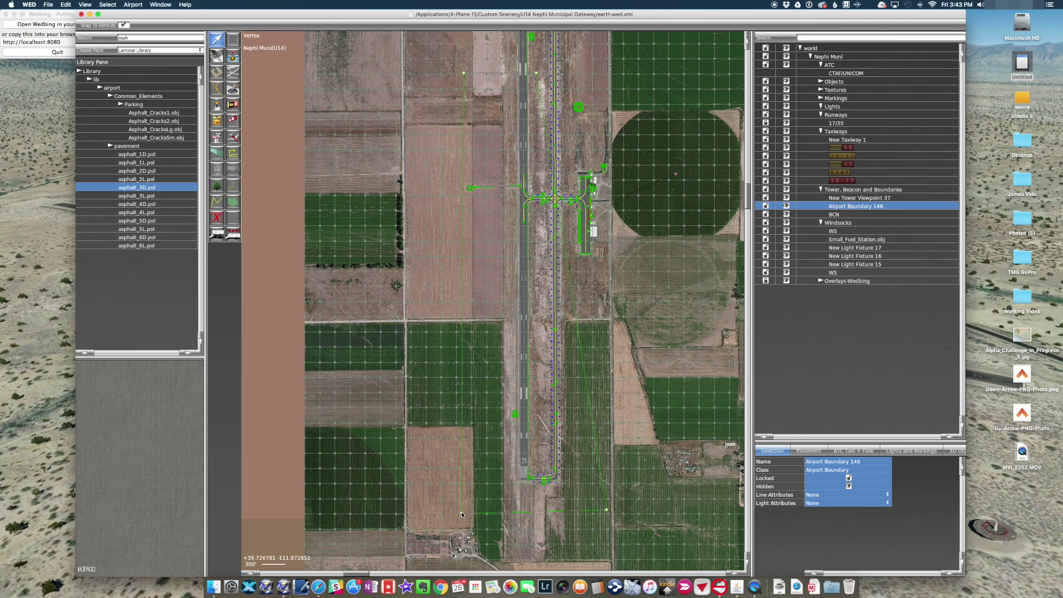
Move the airport boundary's two northern corners beyond the runway's north end and delete the windsock there.
right_click_drag(641, 200, 652, 422)
left_click_drag(545, 289, 620, 177)
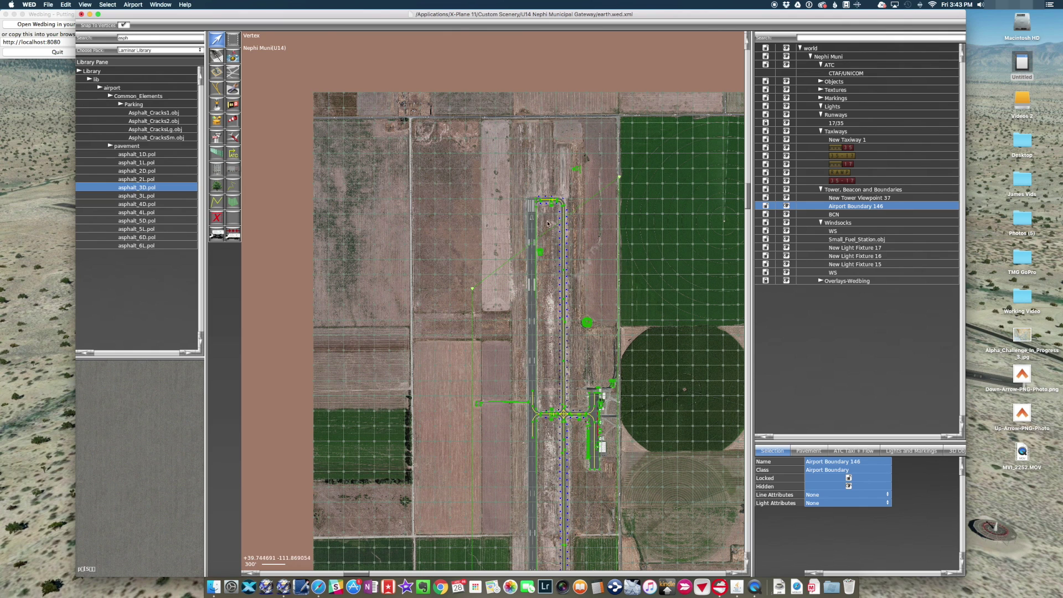
left_click_drag(474, 289, 479, 172)
left_click(579, 168)
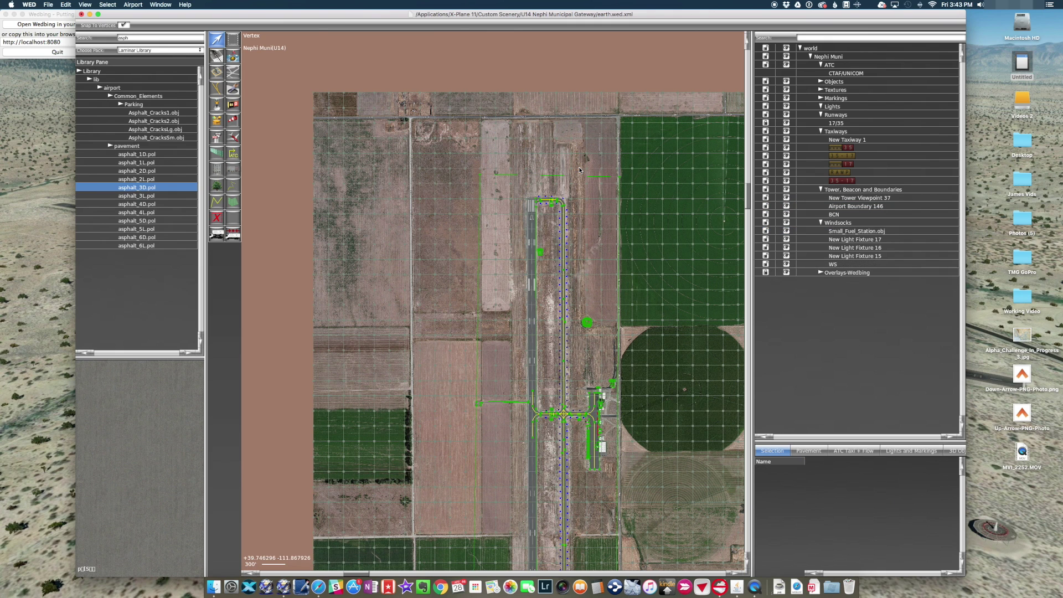
Switch to Safari and examine the area around the runway 17 end on the Google Maps satellite view of Nephi Municipal Airport.
left_click(318, 586)
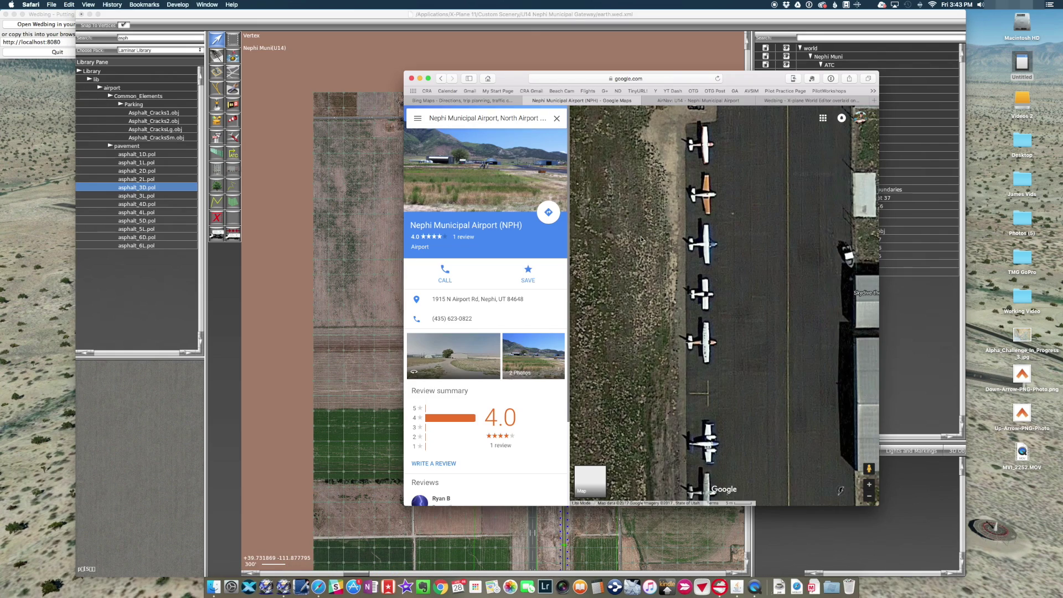
scroll(748, 199, "up", 5)
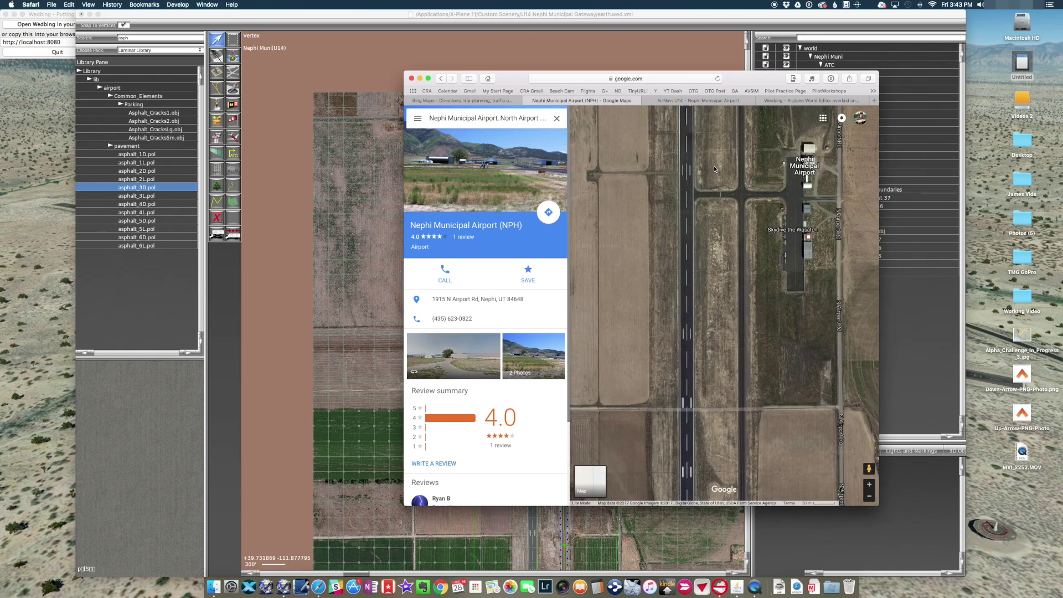
scroll(722, 155, "up", 5)
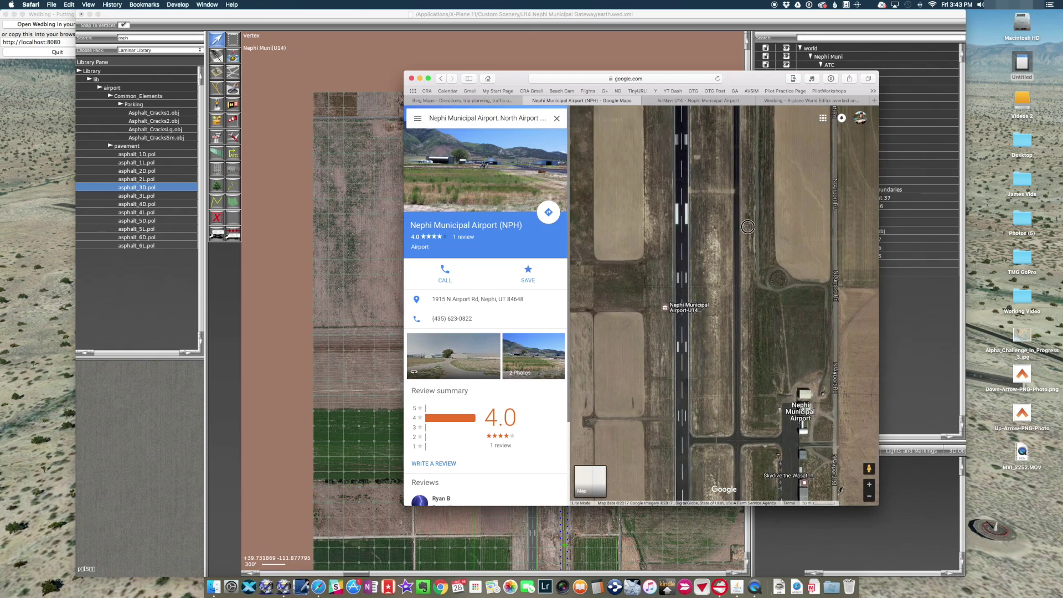
scroll(725, 341, "up", 5)
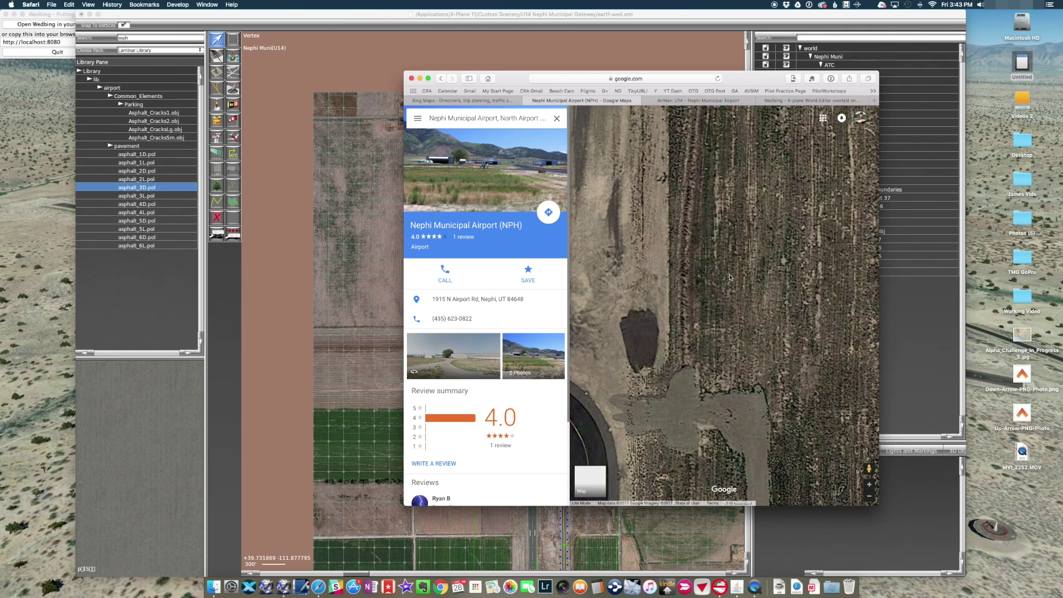
scroll(726, 340, "down", 5)
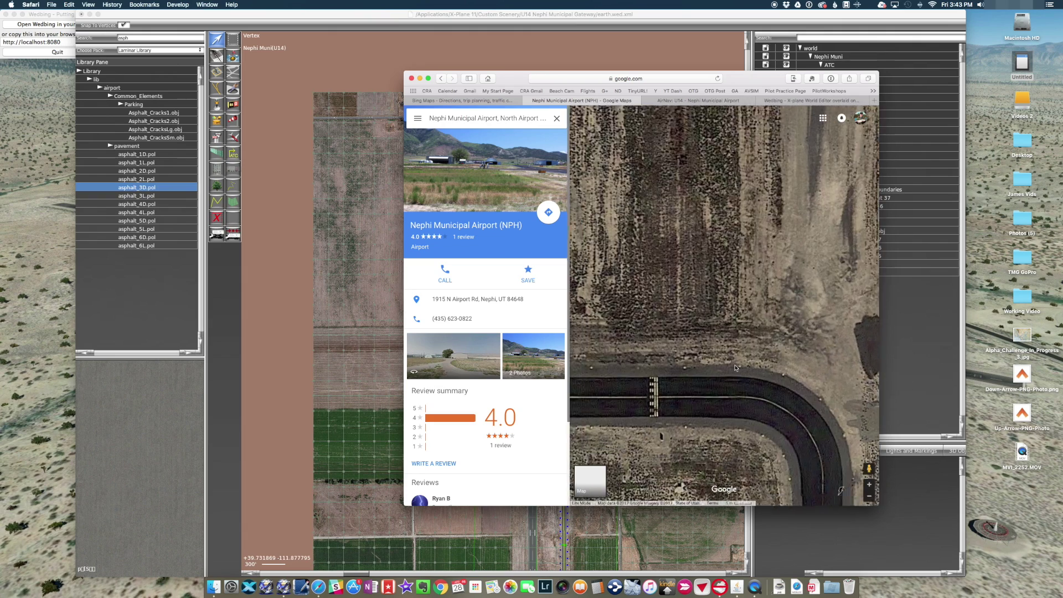
scroll(797, 340, "down", 3)
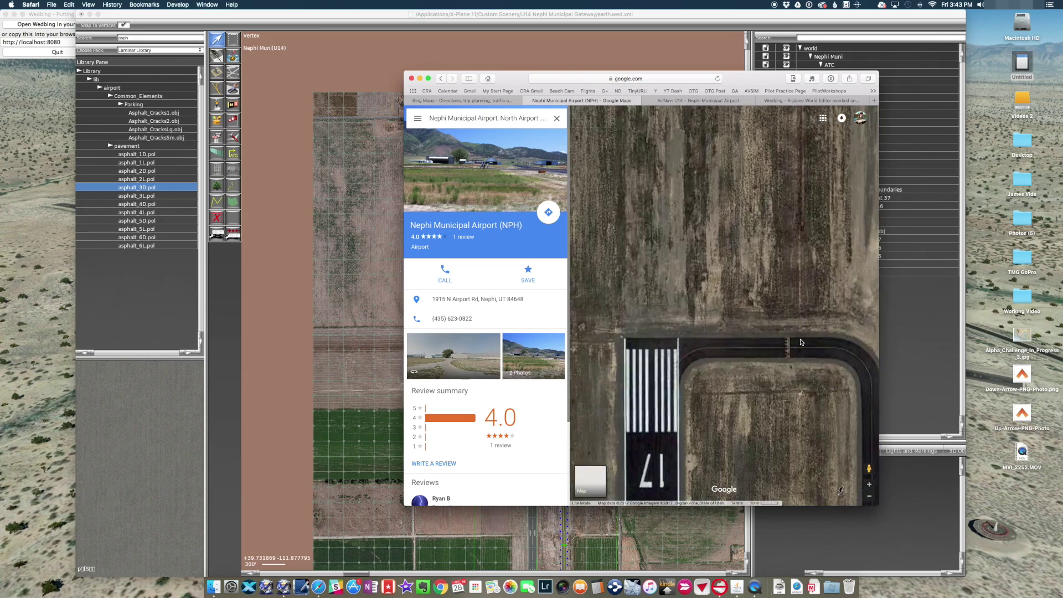
scroll(800, 342, "down", 2)
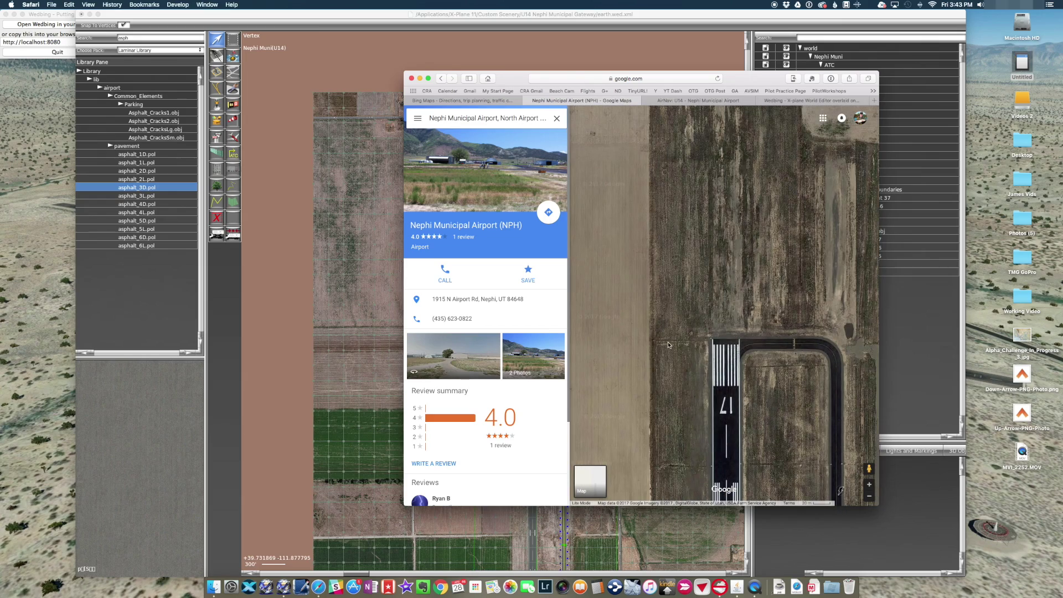
Examine the fields north and east of the runway 17 end on the satellite view.
scroll(680, 347, "up", 5)
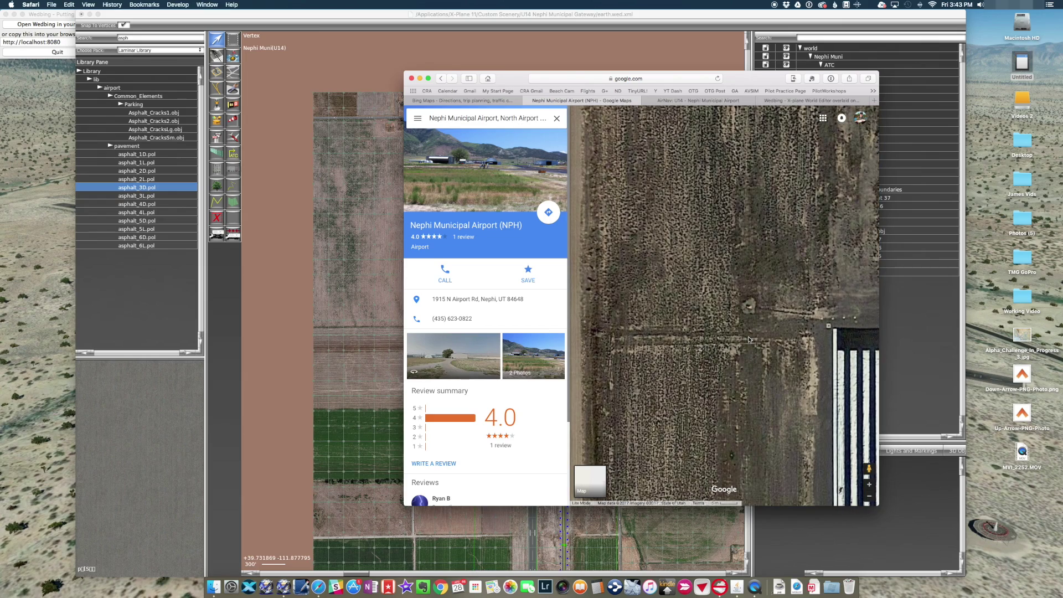
scroll(748, 339, "down", 2)
left_click_drag(748, 339, 567, 432)
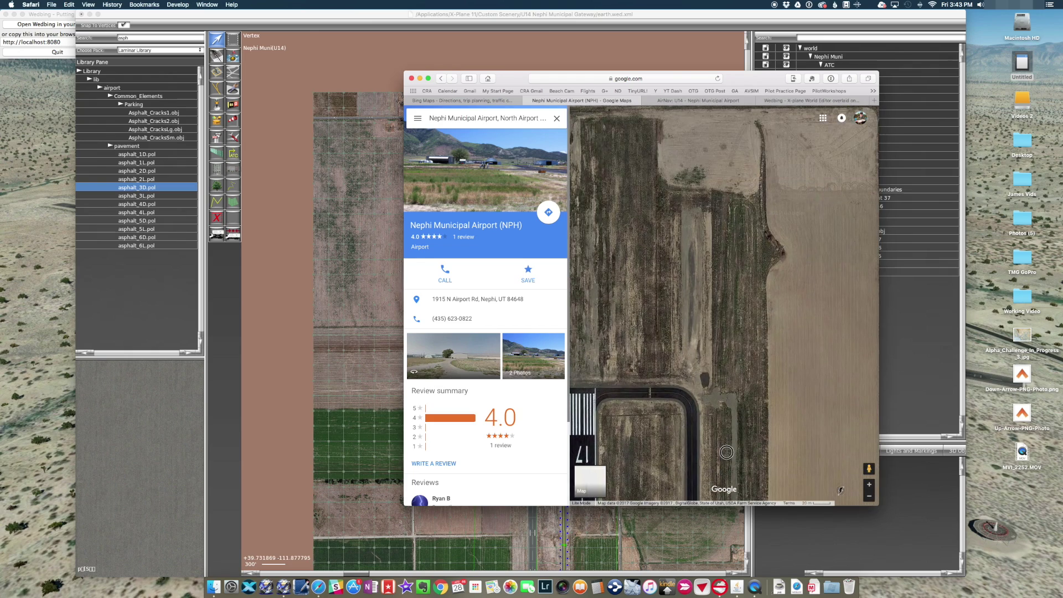
left_click_drag(726, 453, 750, 196)
Examine the satellite imagery around the runway 35 end, including the fields south and east of it, for windsocks.
scroll(753, 394, "down", 5)
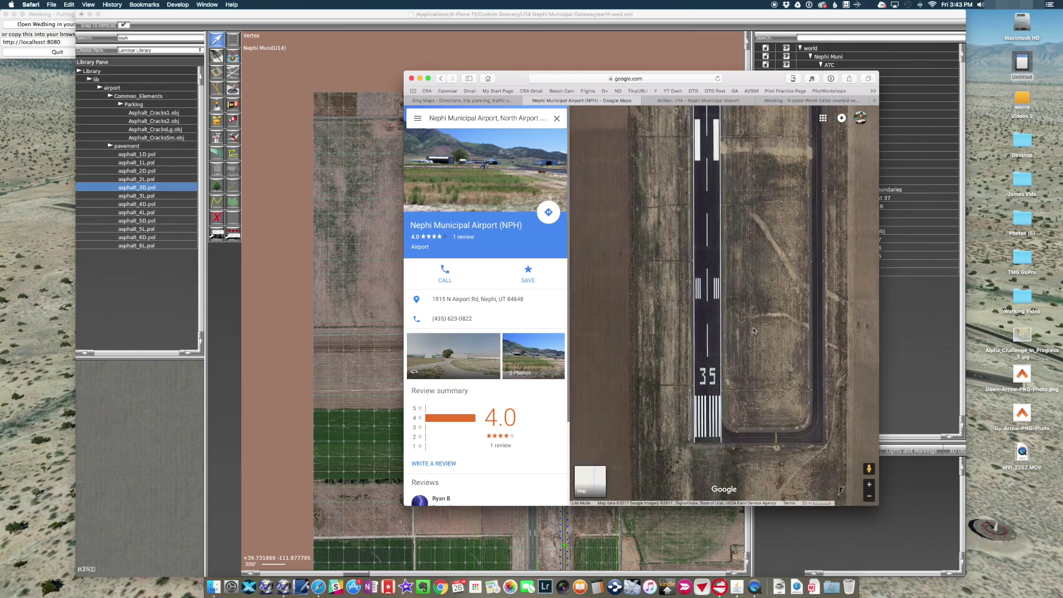
scroll(763, 365, "down", 5)
scroll(770, 326, "up", 3, "ctrl")
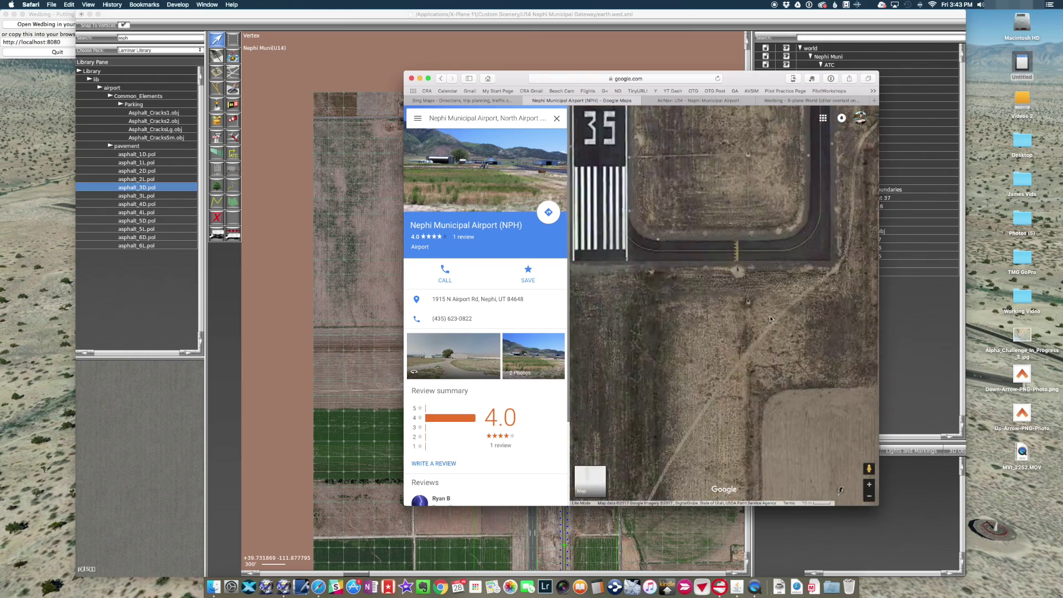
scroll(769, 314, "down", 3)
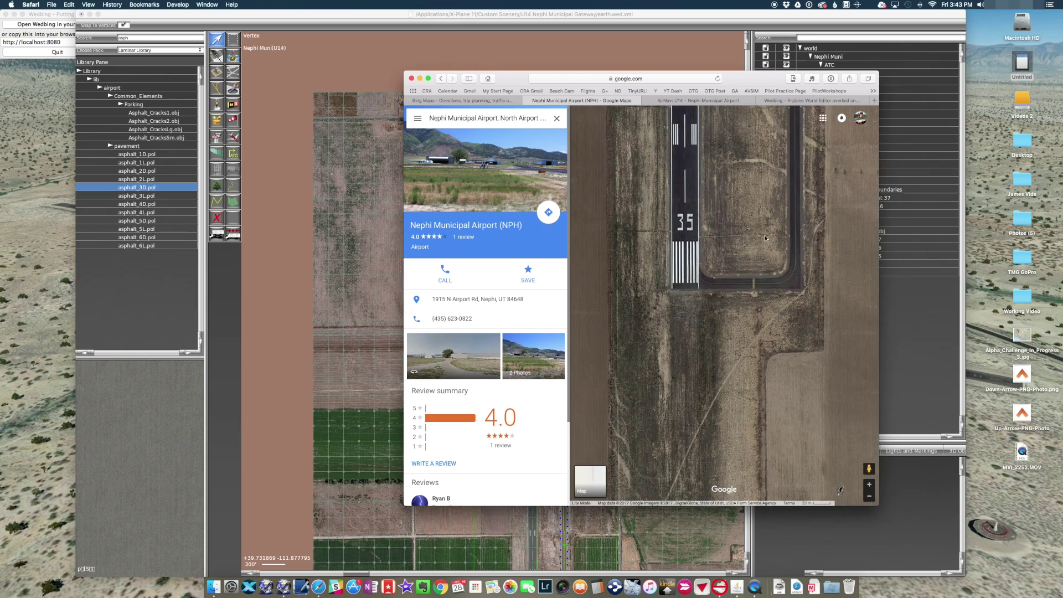
scroll(761, 234, "up", 3)
scroll(760, 234, "down", 3)
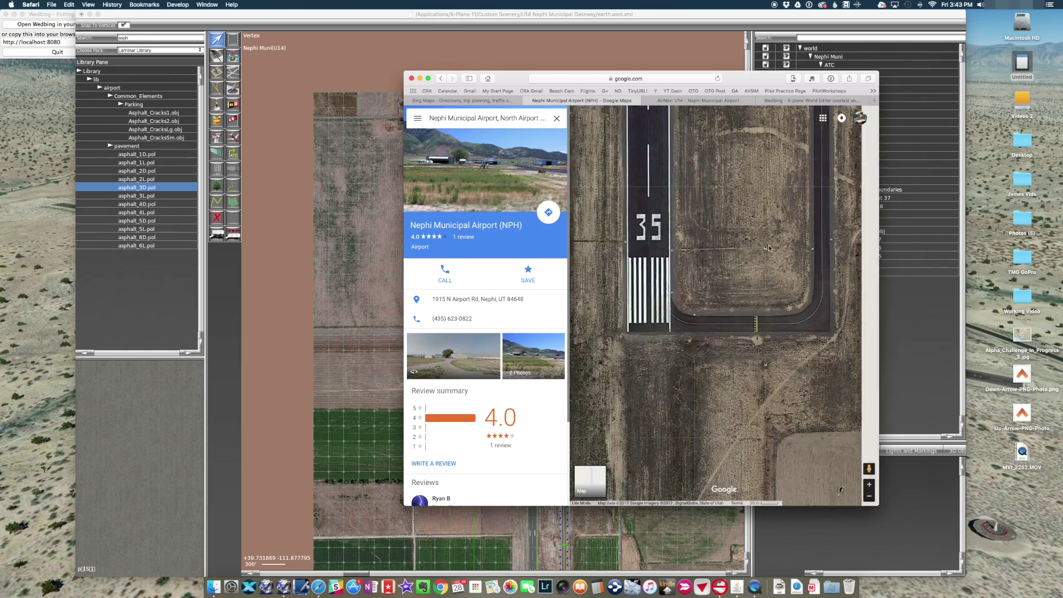
scroll(806, 220, "right", 1)
scroll(780, 219, "down", 3)
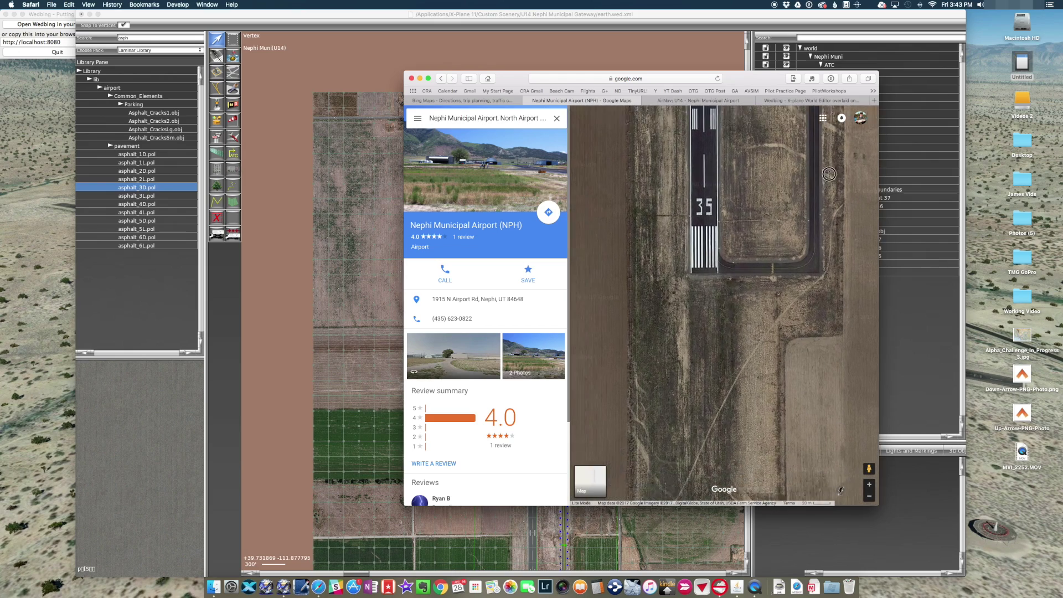
scroll(680, 355, "down", 5)
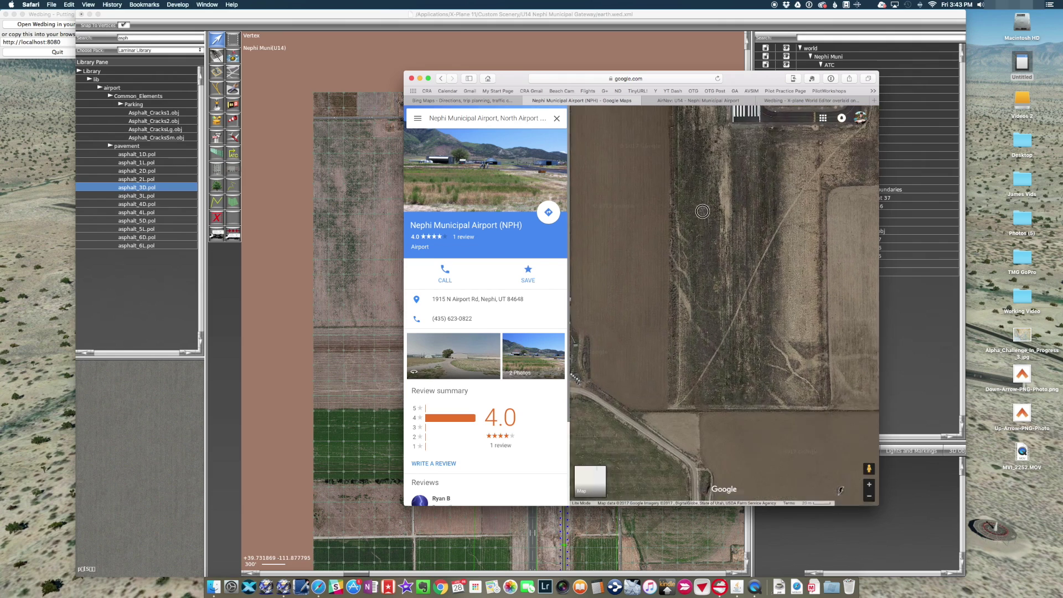
scroll(696, 323, "up", 1)
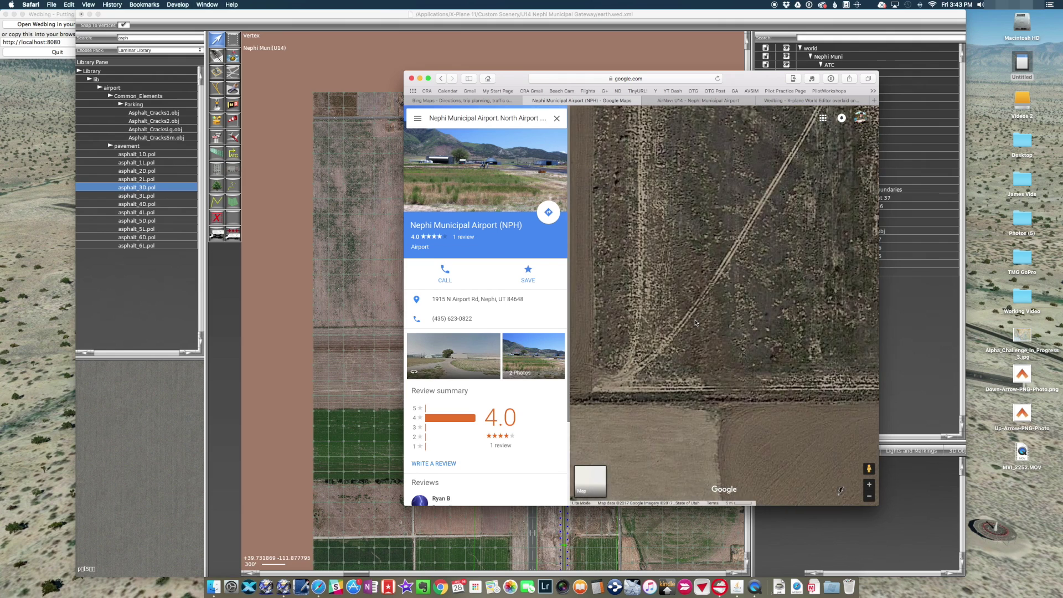
scroll(761, 329, "down", 1)
scroll(762, 329, "up", 2)
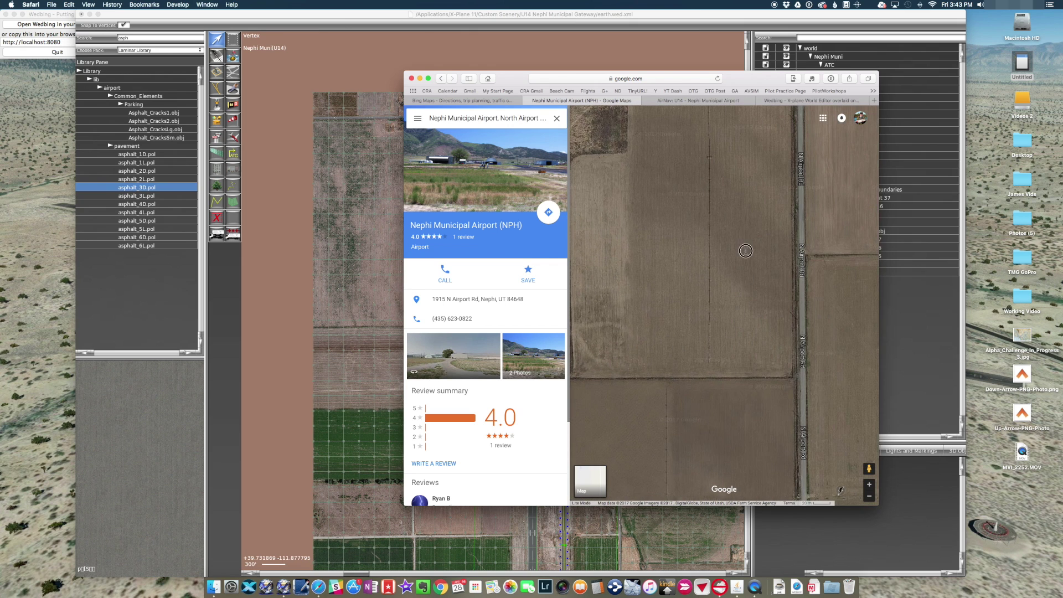
scroll(746, 247, "up", 1)
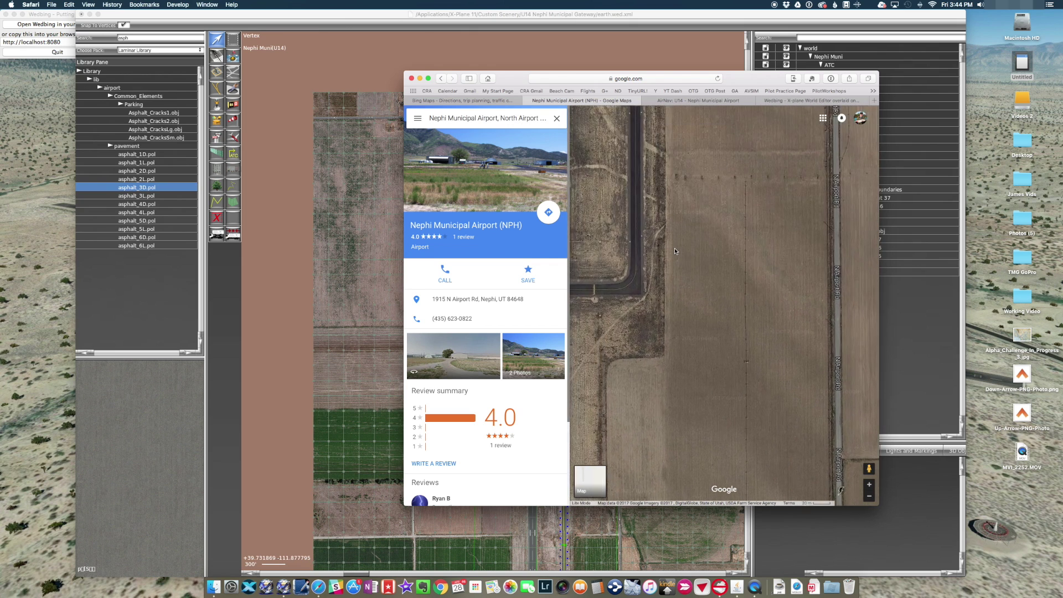
scroll(677, 251, "up", 2)
scroll(643, 206, "down", 5)
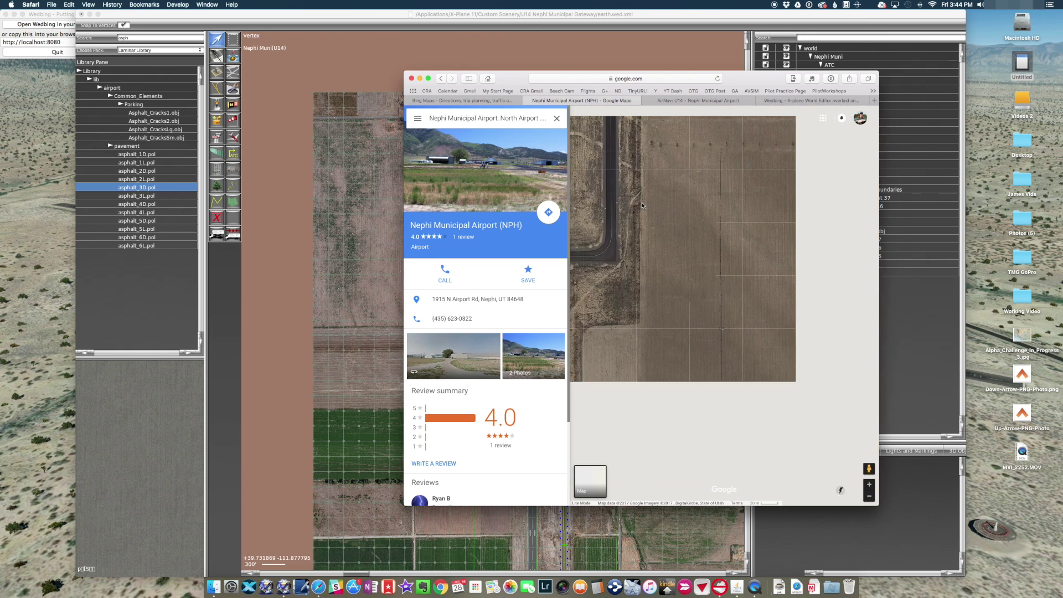
Follow the runway north on the satellite view and examine the apron between the taxiway connector and the hangars.
scroll(757, 212, "up", 5)
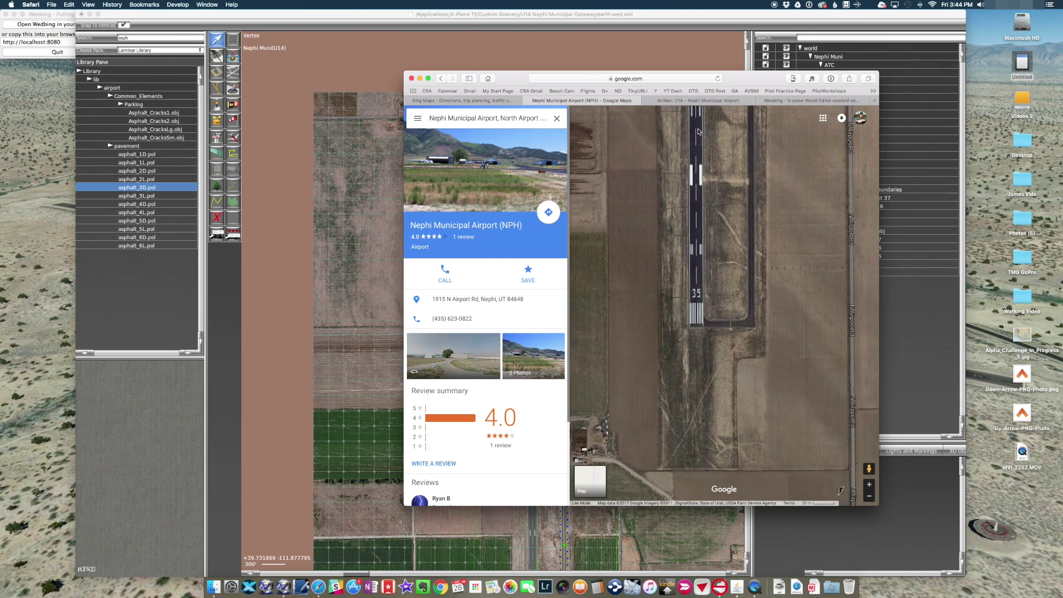
scroll(769, 206, "up", 5)
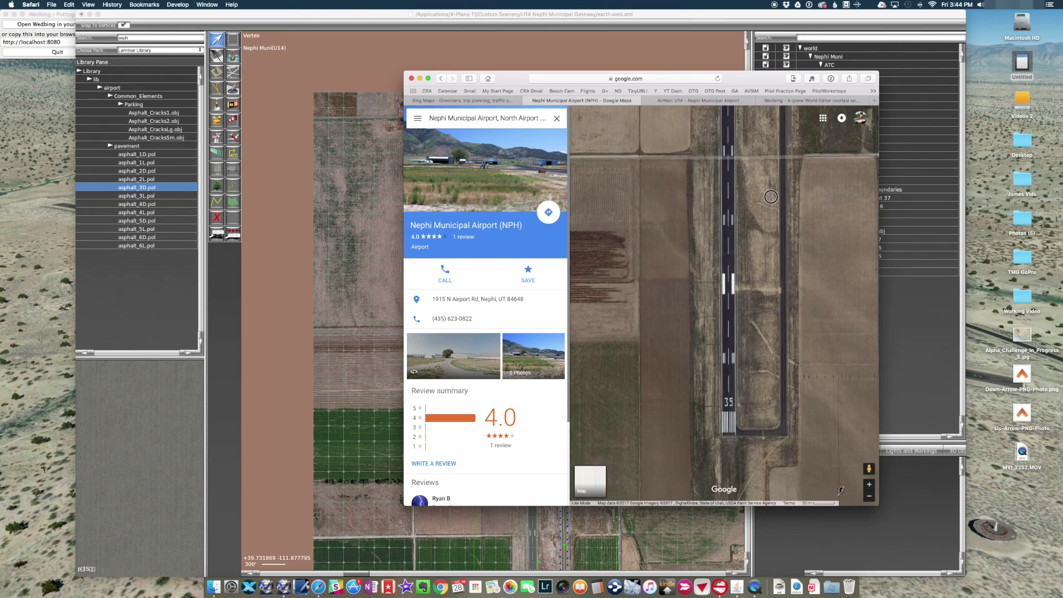
scroll(788, 257, "up", 5)
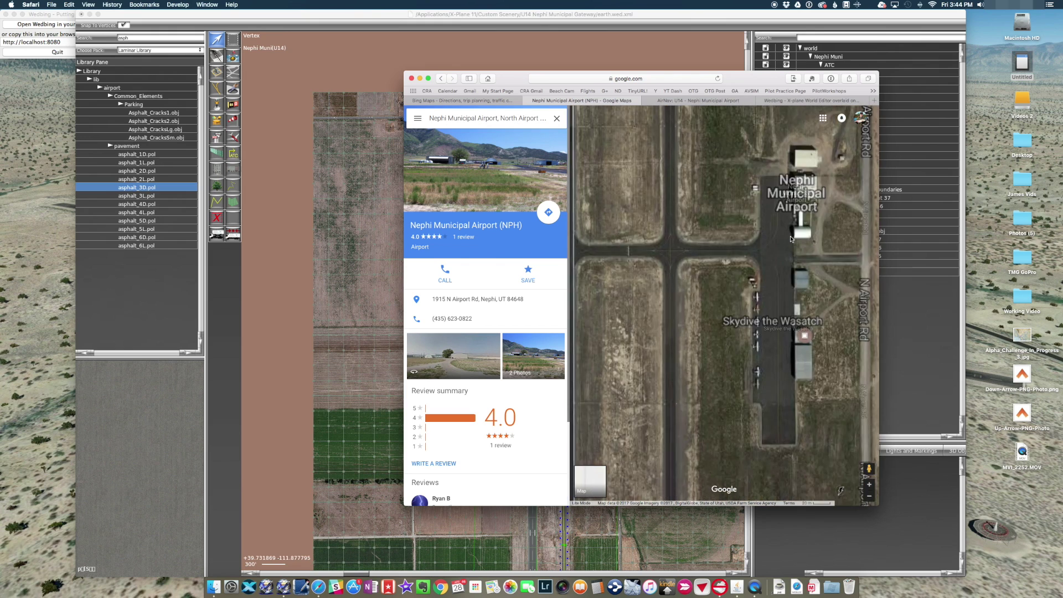
scroll(791, 239, "up", 3)
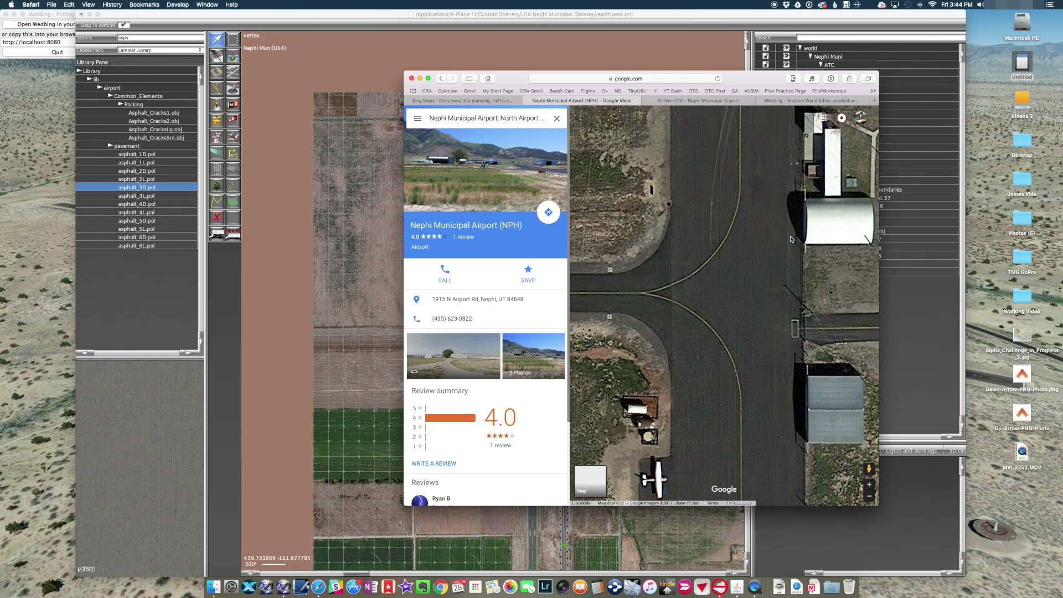
Switch to WED and trace the painted rectangle at the apron's east edge as a closed Solid White (Roadway) line.
left_click(284, 249)
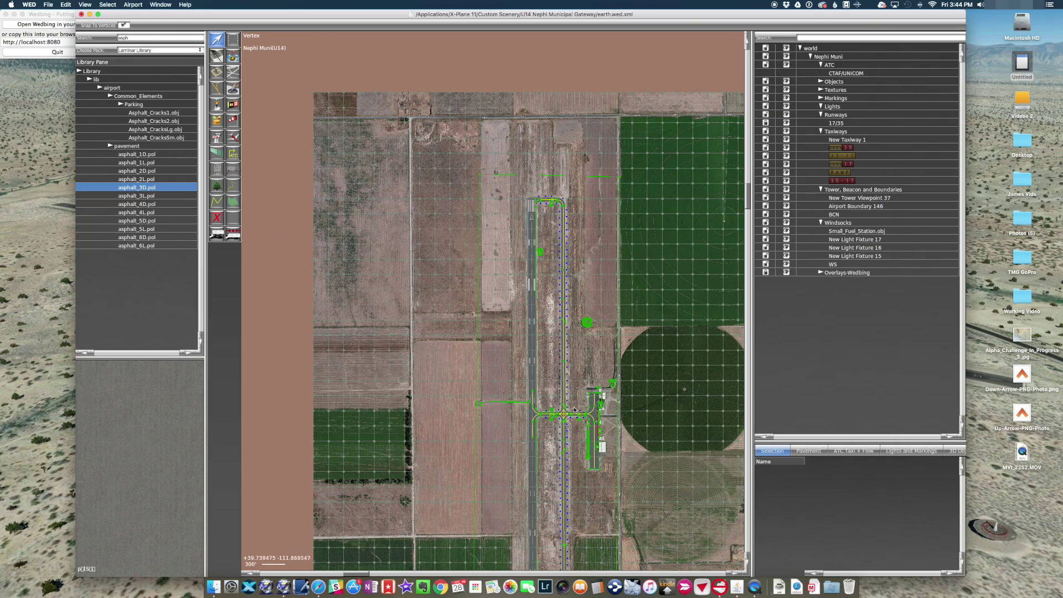
scroll(575, 410, "up", 10)
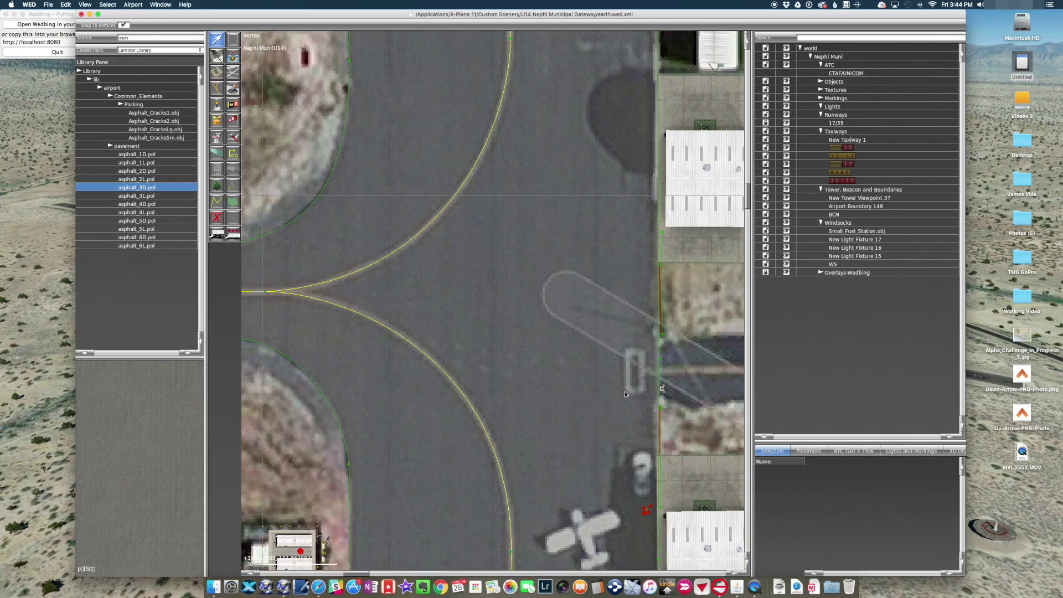
left_click(216, 89)
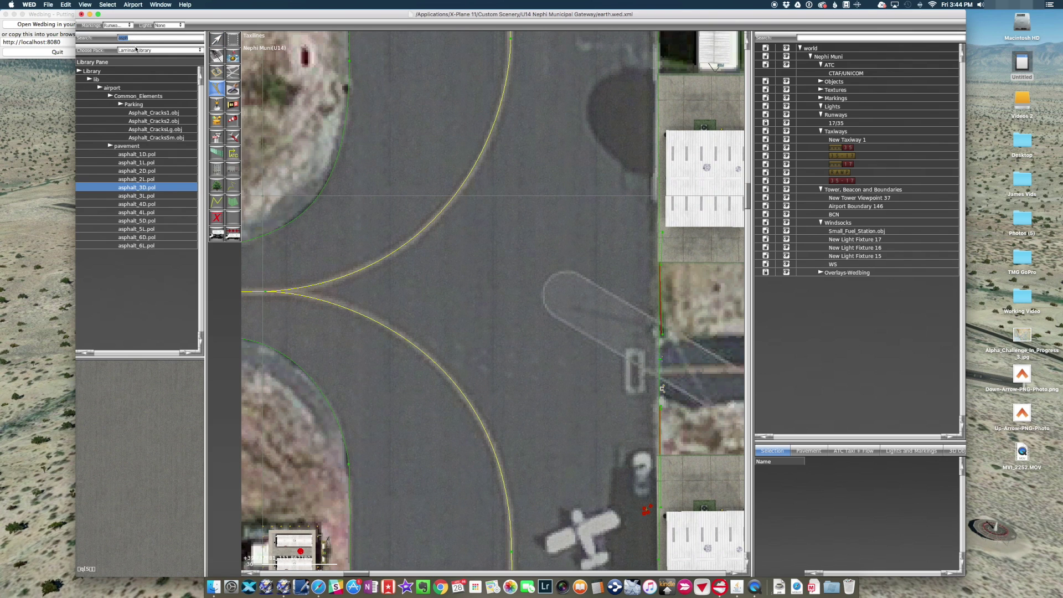
left_click(118, 25)
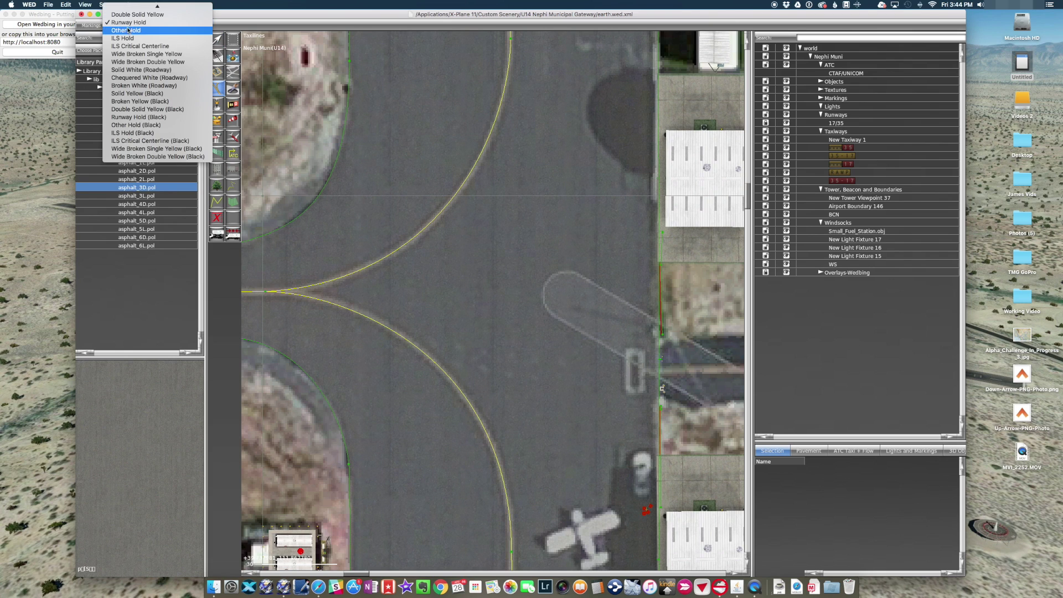
left_click(145, 70)
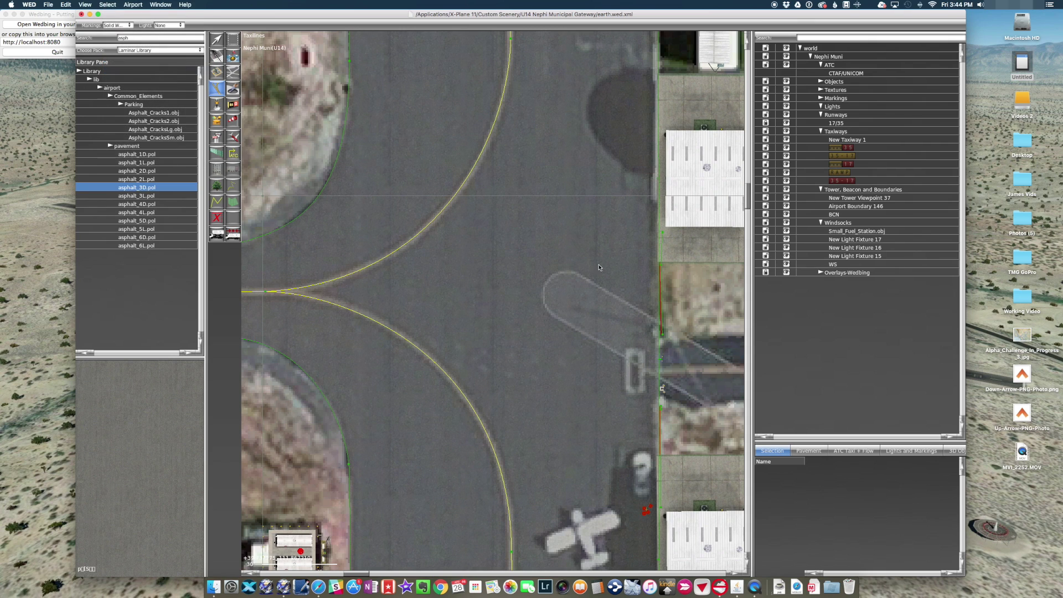
left_click(626, 353)
left_click(643, 393)
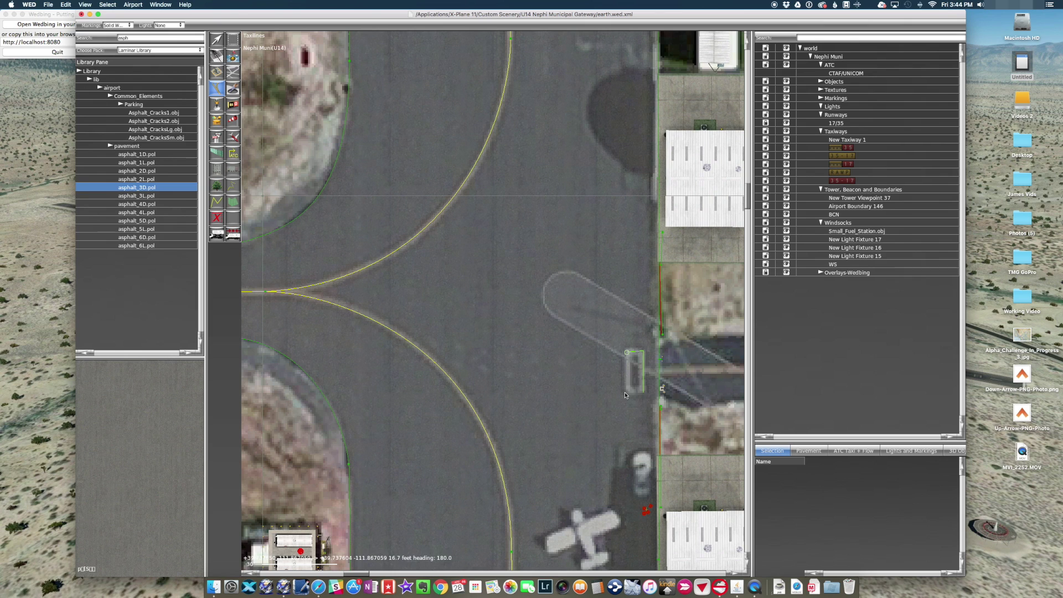
left_click(626, 353)
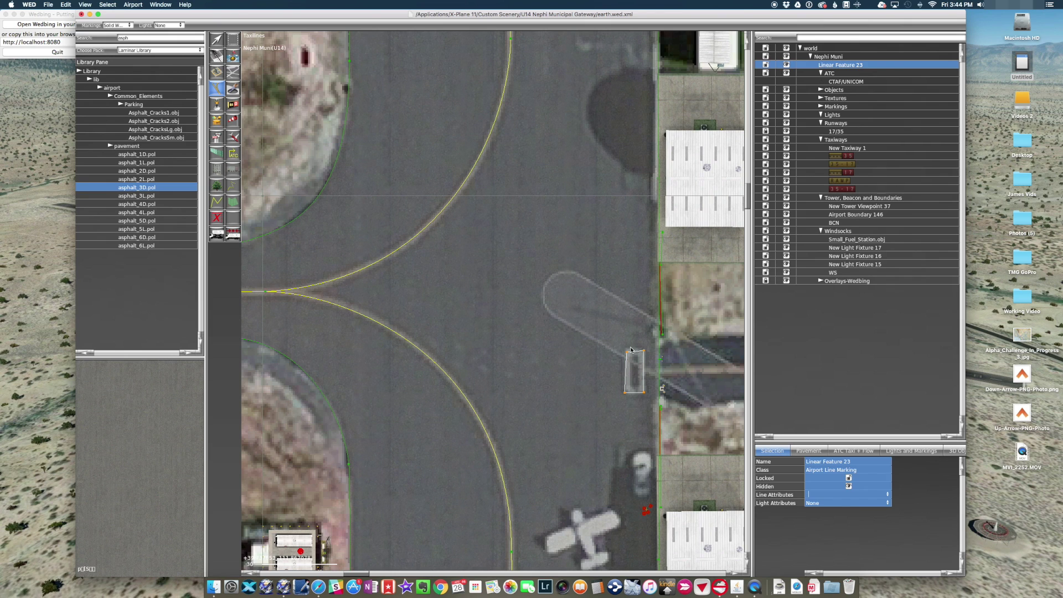
Orthogonalize the white rectangle and narrow it with the Marquee tool to match the painted box on the apron.
left_click(53, 5)
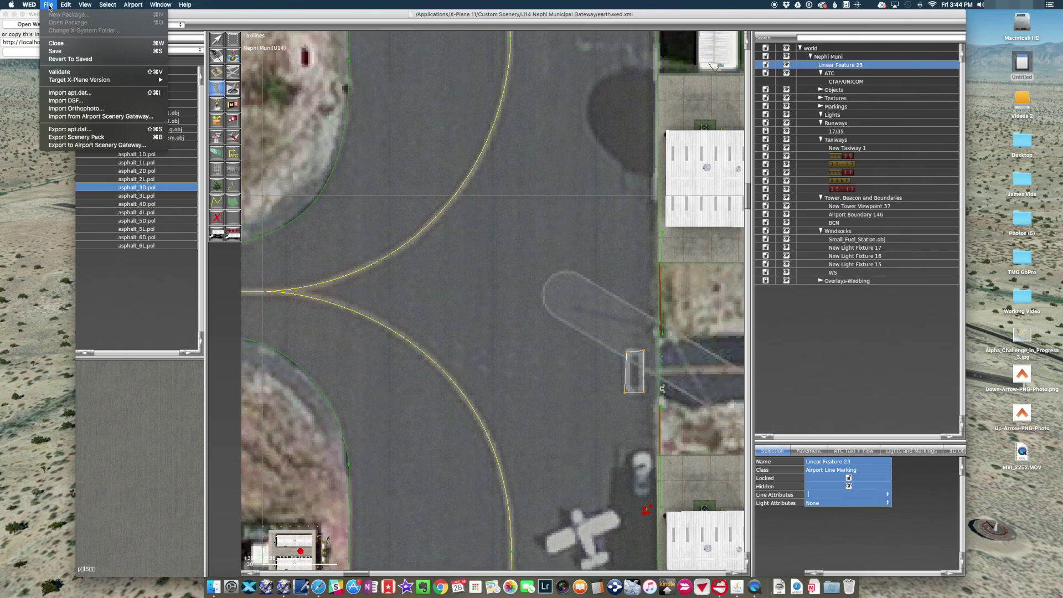
mouse_move(68, 6)
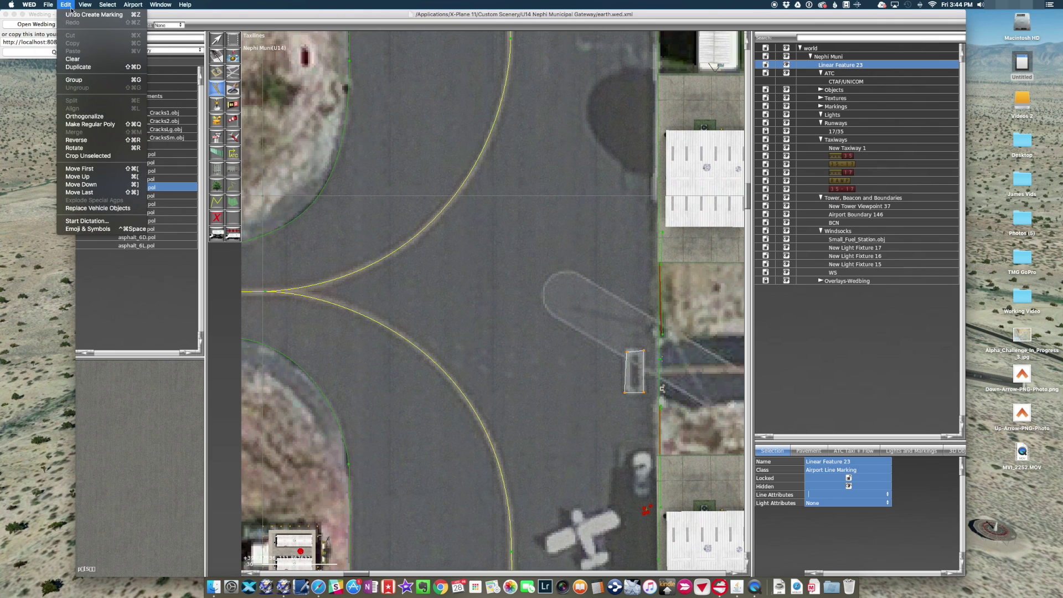
left_click(98, 117)
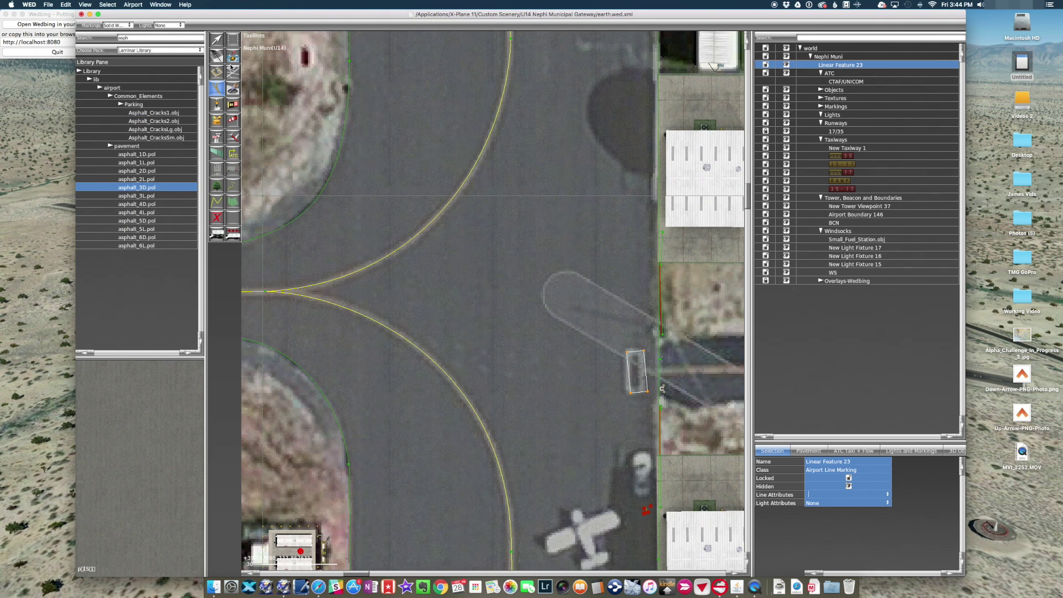
left_click(235, 45)
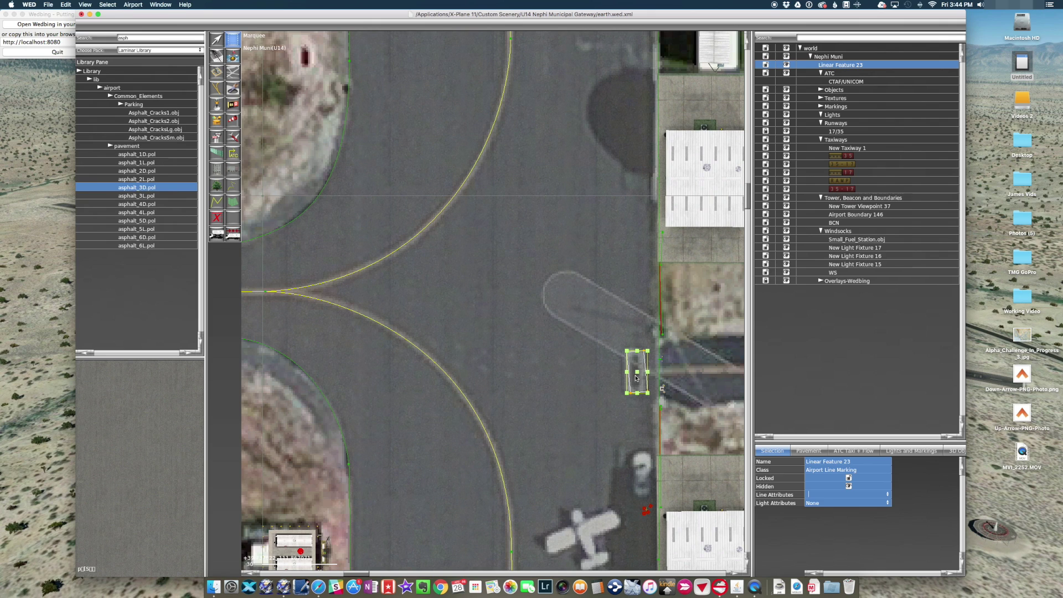
left_click_drag(649, 396, 644, 395)
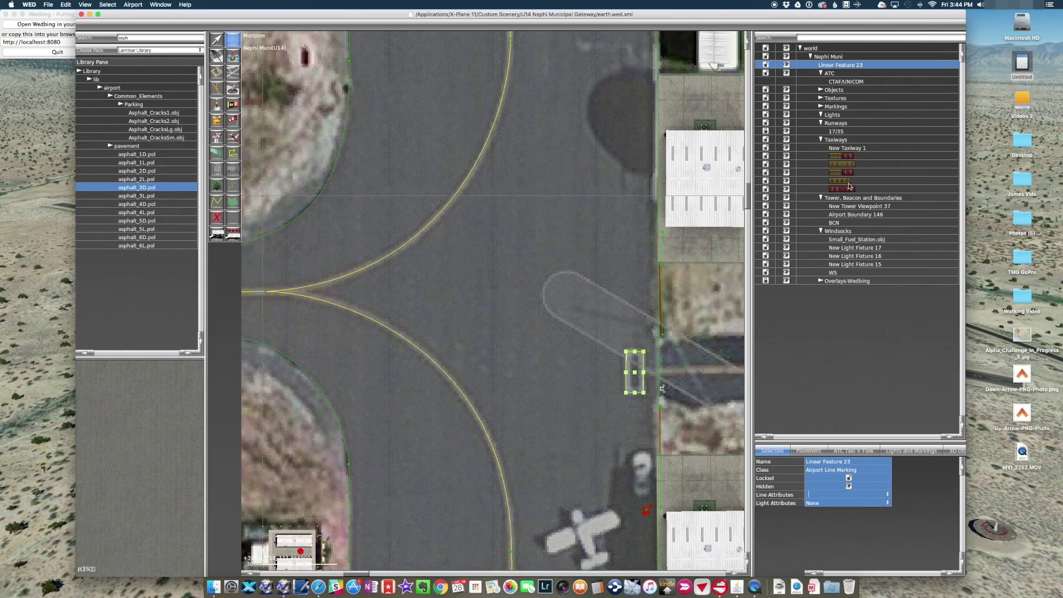
Move Linear Feature 23 into the Markings group and collapse the ATC and Taxiways groups.
left_click_drag(843, 65, 849, 106)
left_click(819, 64)
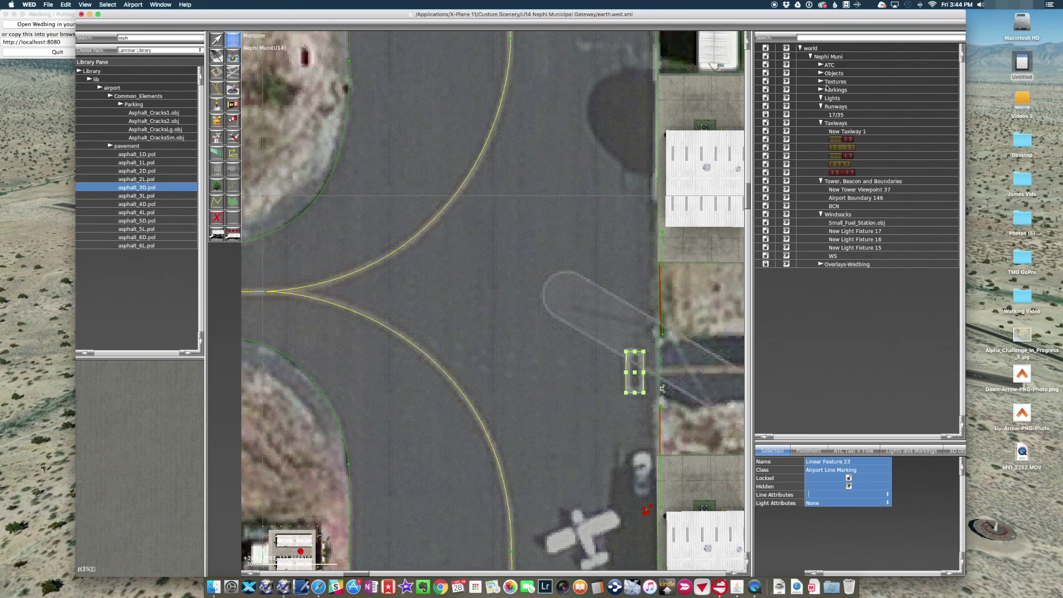
left_click(821, 123)
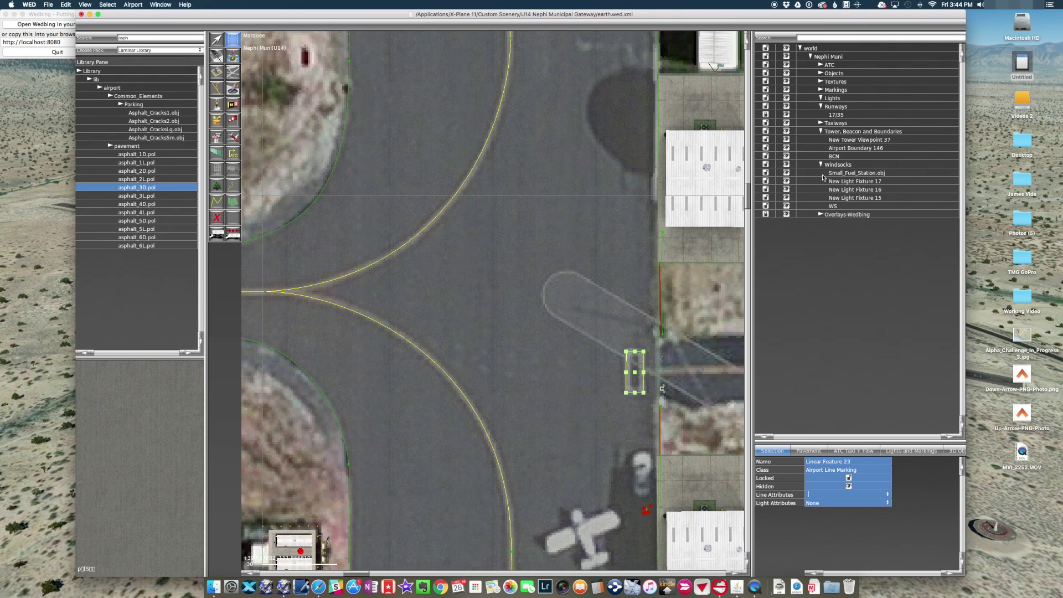
Move New Light Fixtures 17, 16 and 15 out of Windsocks into the Lights group.
left_click(857, 174)
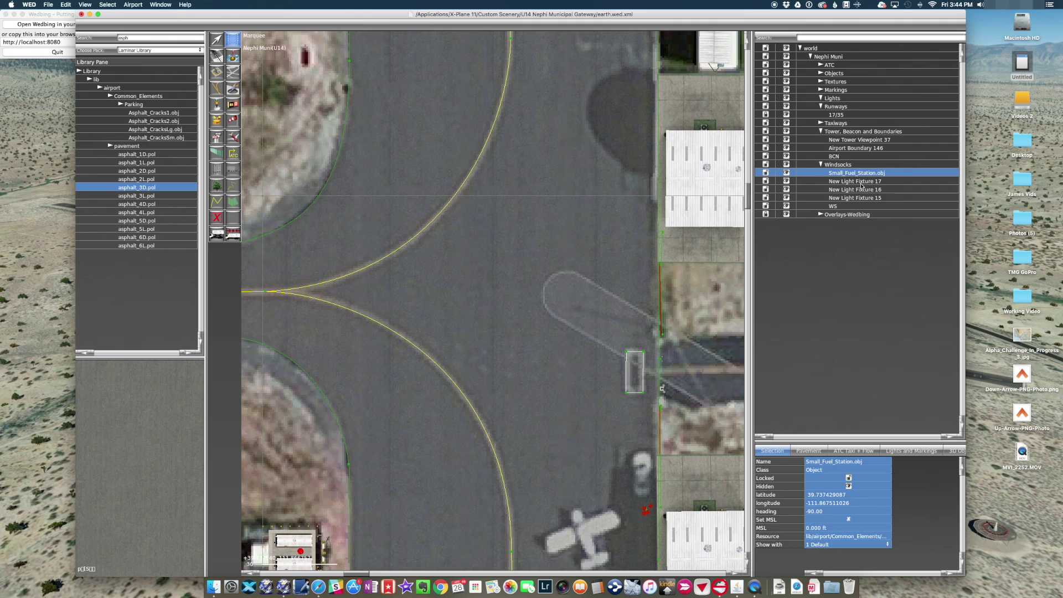
left_click(861, 181)
left_click(863, 196, "shift")
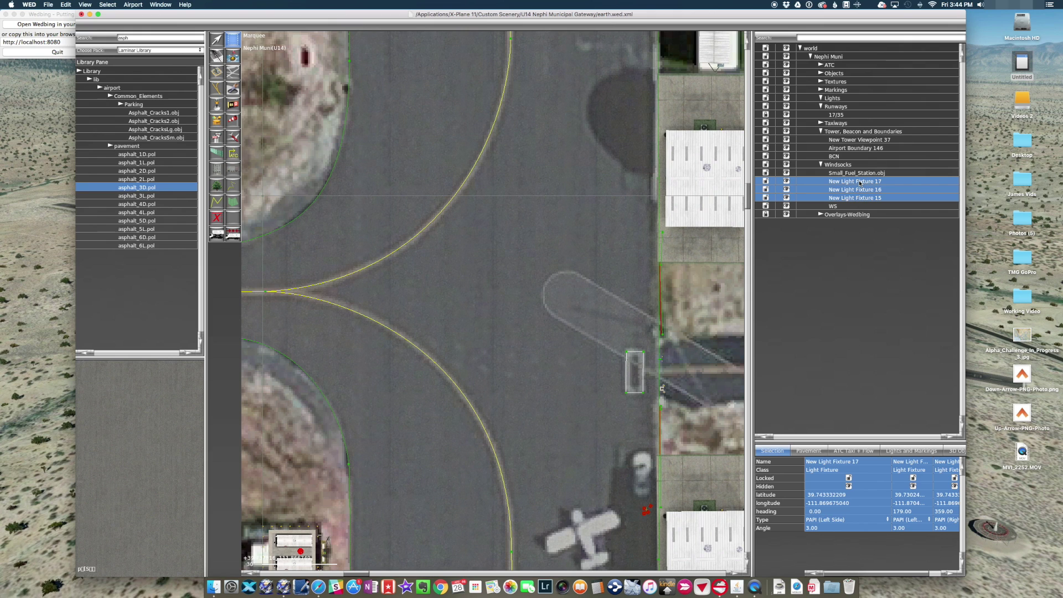
left_click_drag(860, 183, 845, 100)
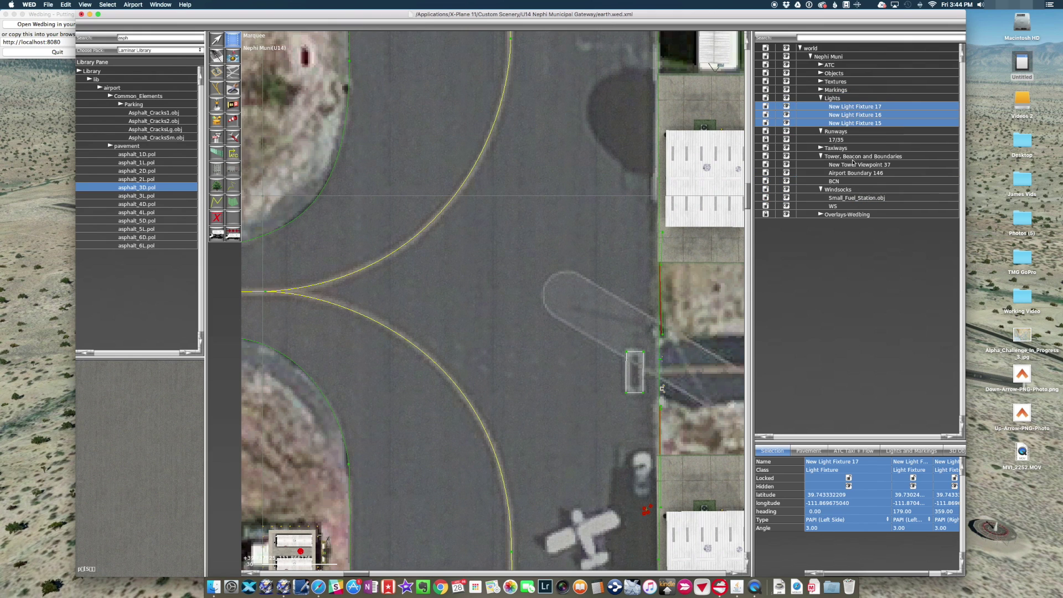
Move Small_Fuel_Station.obj out of Windsocks to directly below the Objects group, and collapse Windsocks and Tower, Beacon and Boundaries.
left_click(848, 199)
left_click_drag(851, 201, 848, 78)
left_click(821, 198)
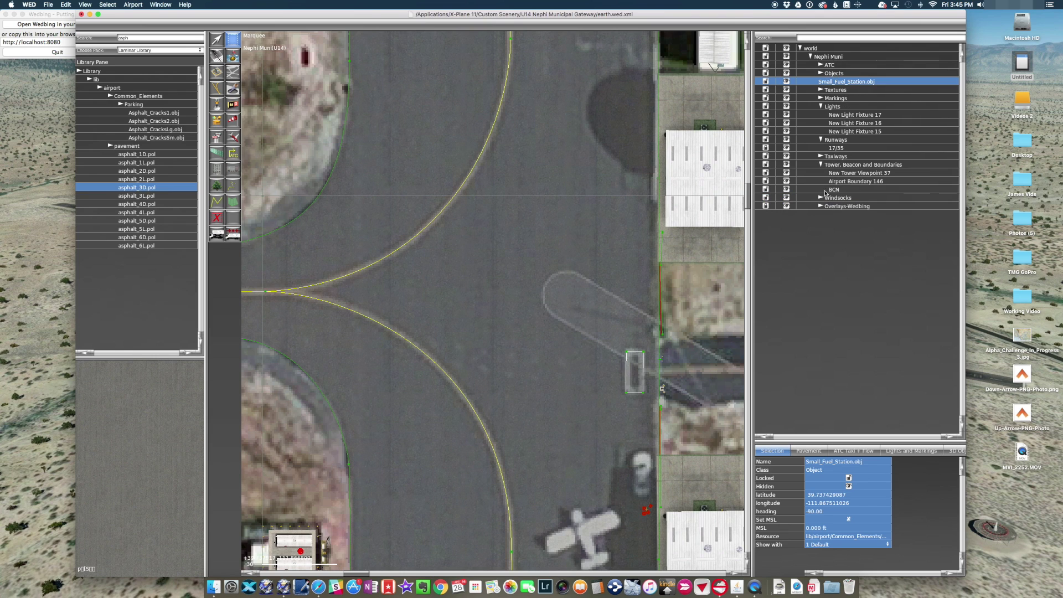
left_click(822, 165)
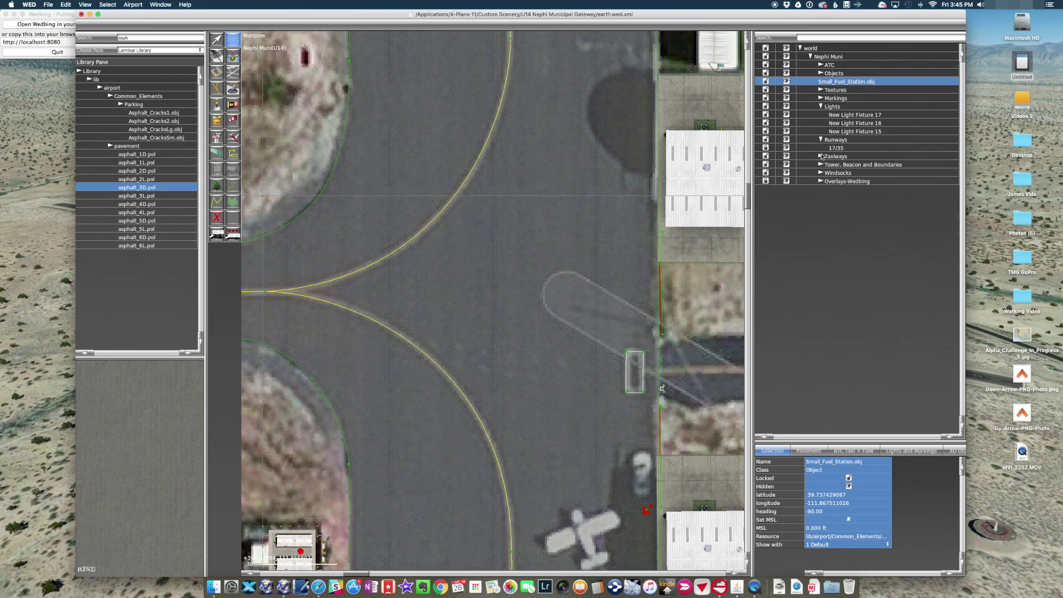
Collapse the Lights group and check the contents of the Markings, Textures and Objects groups.
left_click(822, 107)
left_click(821, 98)
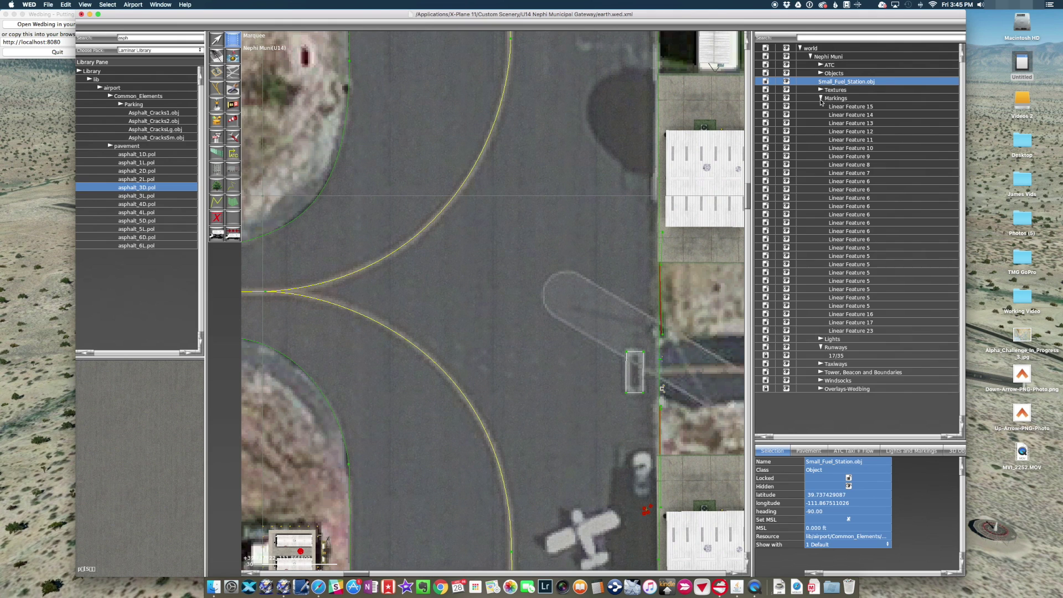
left_click(821, 99)
left_click(821, 90)
left_click(820, 90)
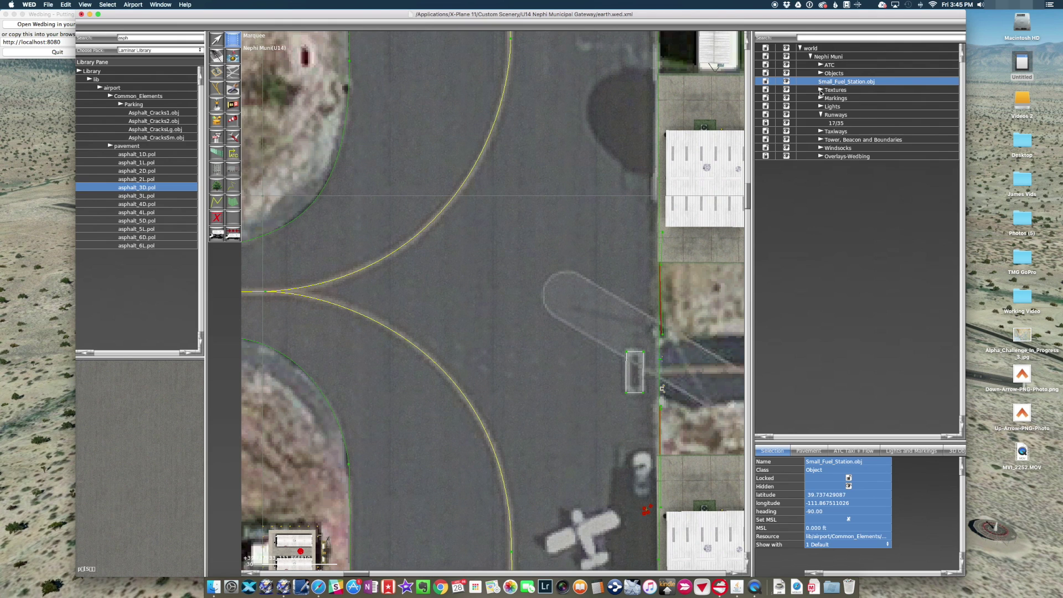
left_click(821, 73)
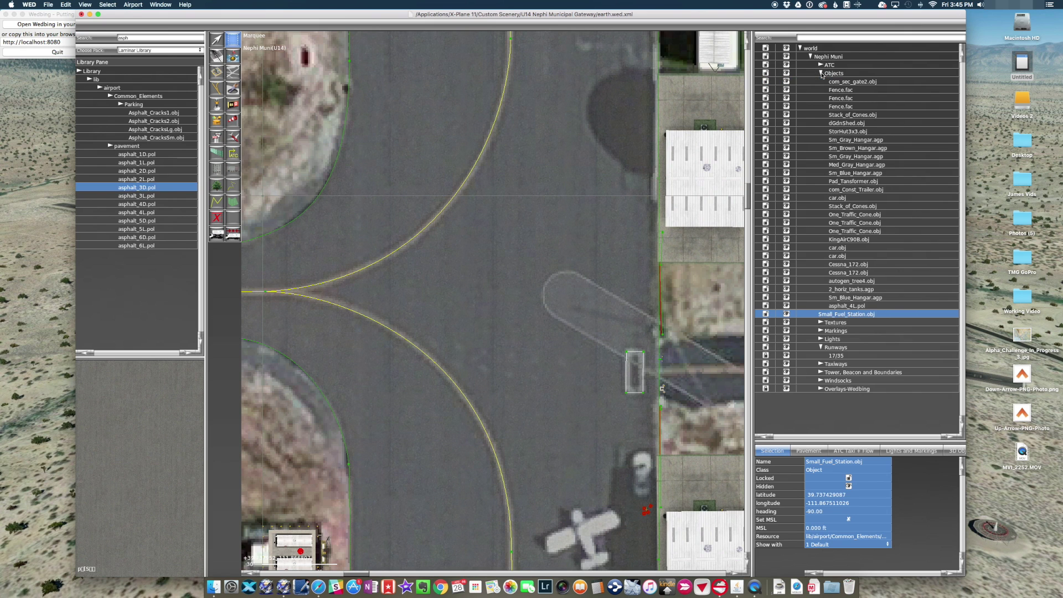
left_click(821, 73)
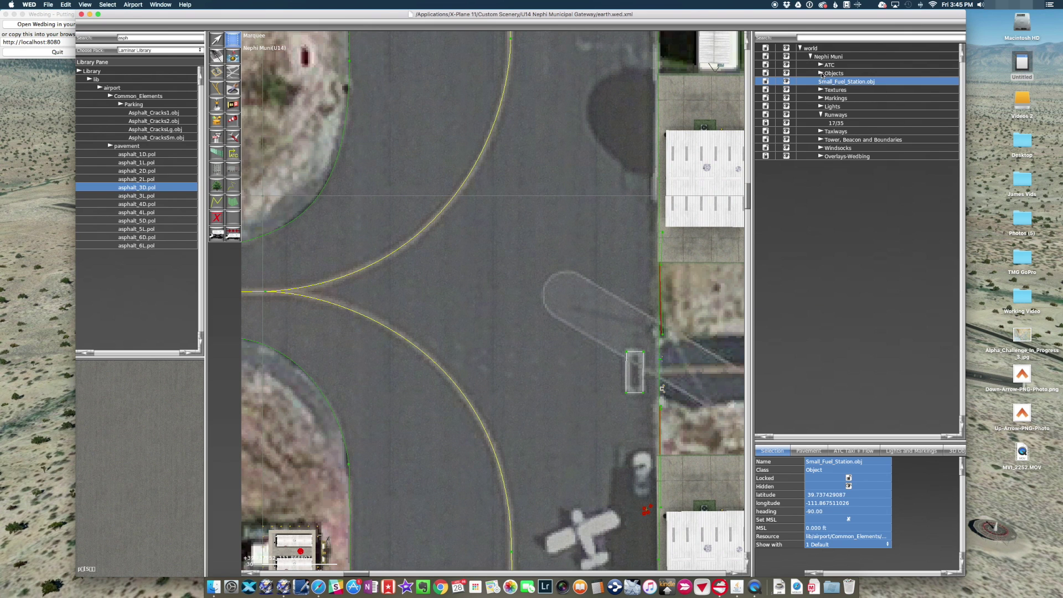
Draw an exclusion zone directly under world around the northern part of the runway and its parallel taxiway.
scroll(586, 342, "down", 5)
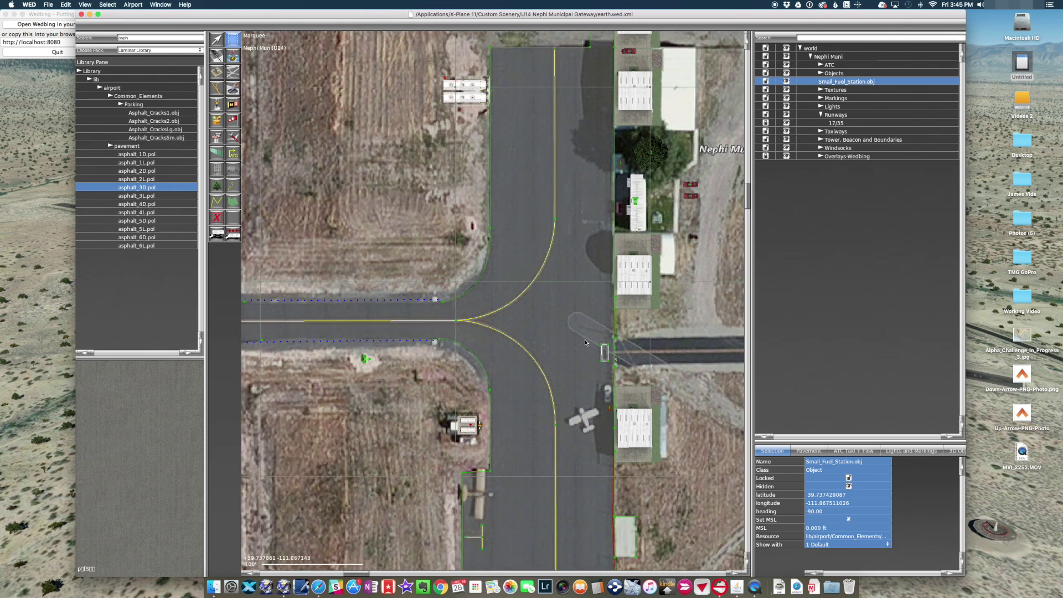
scroll(585, 342, "down", 2)
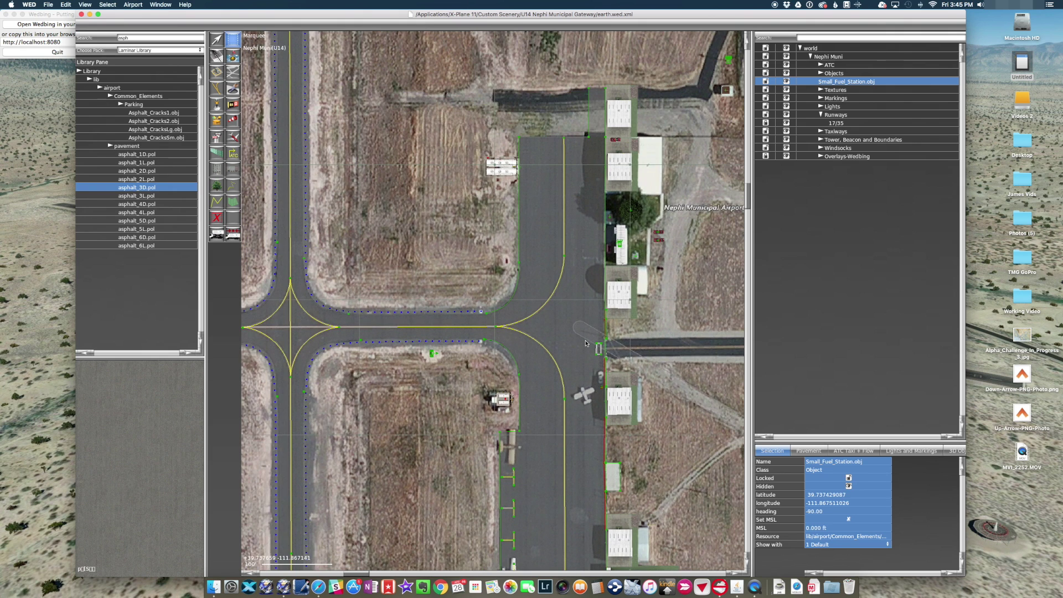
right_click_drag(564, 491, 560, 309)
scroll(562, 316, "down", 2)
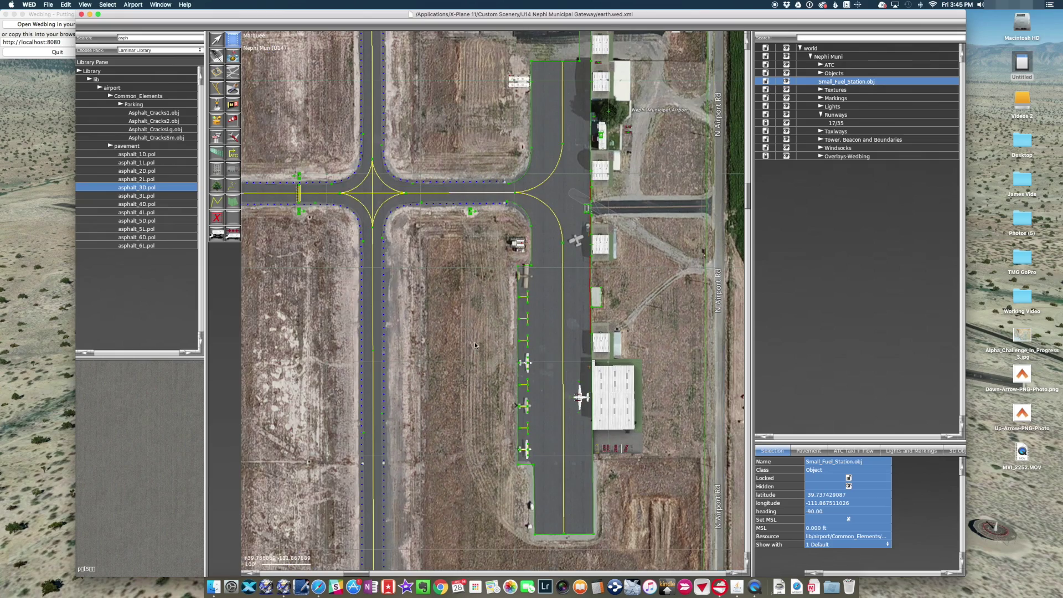
scroll(475, 346, "down", 4)
right_click_drag(481, 239, 607, 352)
scroll(577, 321, "down", 2)
right_click_drag(582, 275, 537, 341)
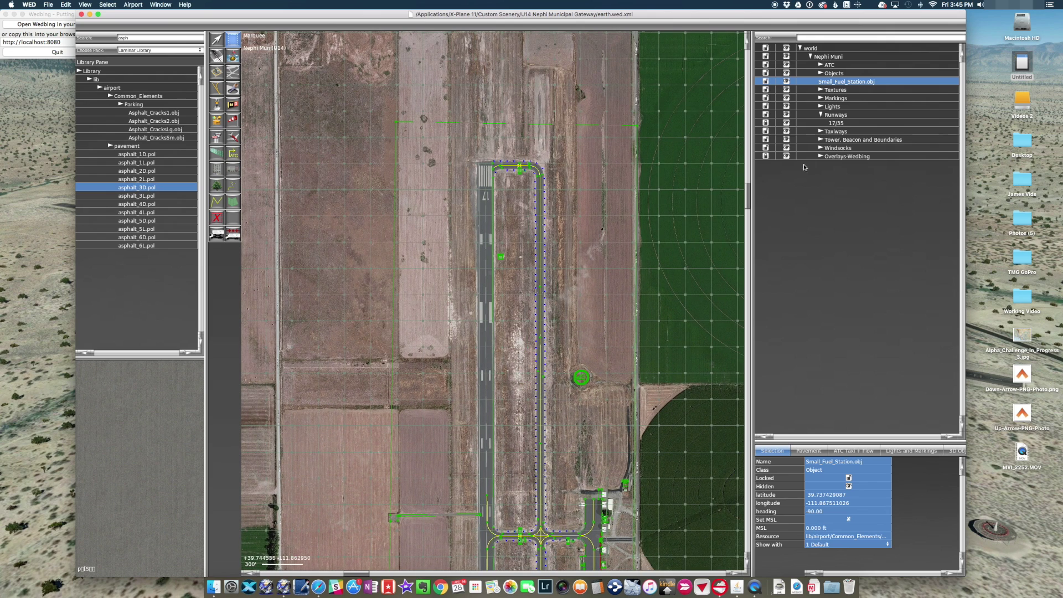
left_click(830, 49)
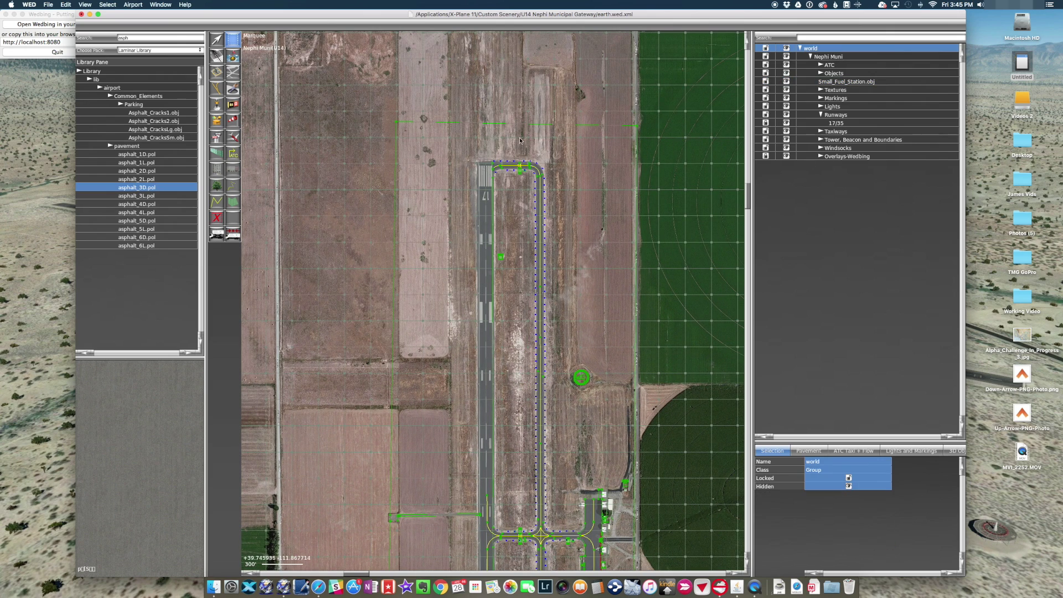
left_click(217, 219)
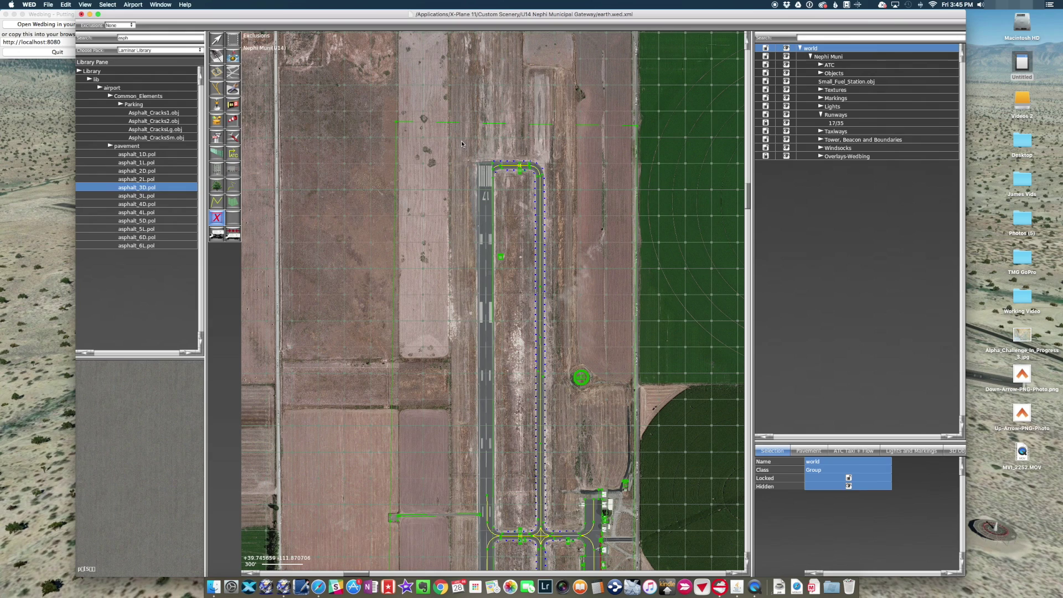
scroll(609, 310, "down", 5)
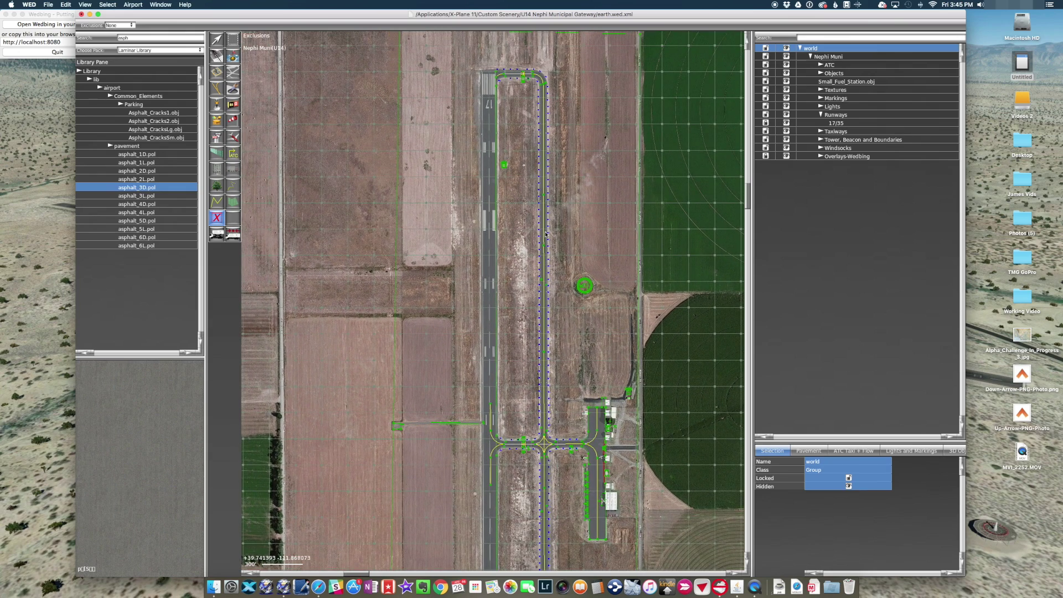
left_click_drag(471, 64, 559, 503)
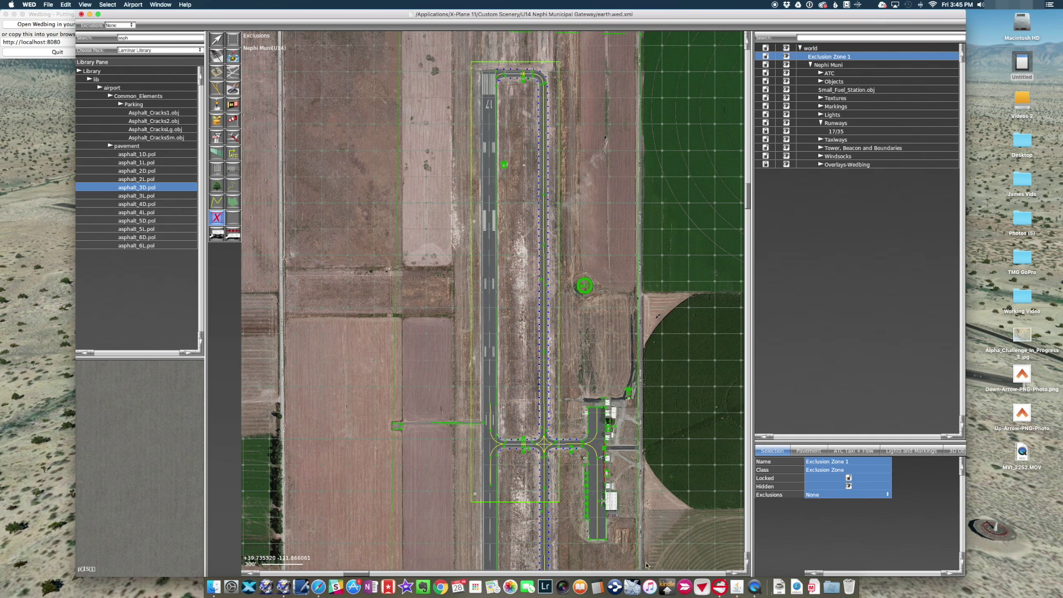
Extend the exclusion zone's southern edge just past the runway 35 end and its taxiway connector.
left_click(220, 43)
scroll(662, 535, "down", 10)
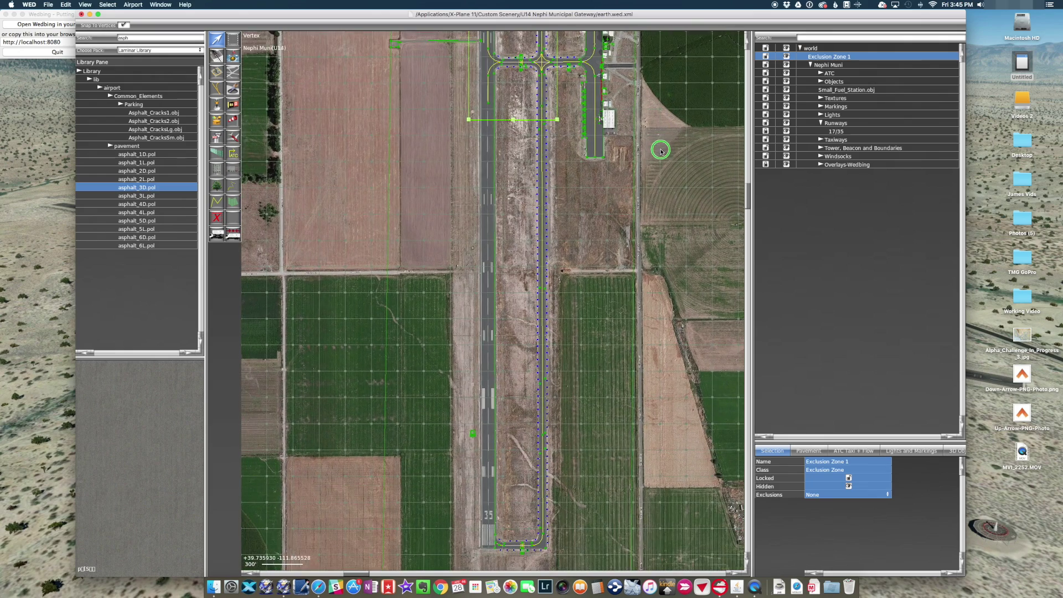
left_click_drag(513, 116, 568, 562)
scroll(648, 224, "up", 12)
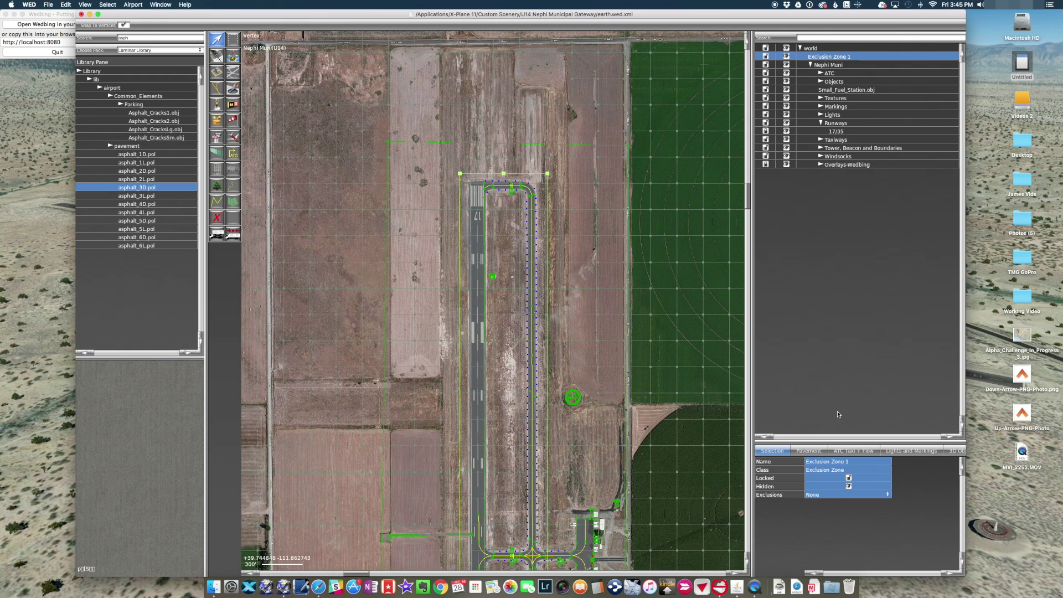
Set the zone to exclude Objects, Facades, Forests, Beaches, Road Networks, Lines, Draped Polygons and String.
left_click_drag(838, 442, 836, 253)
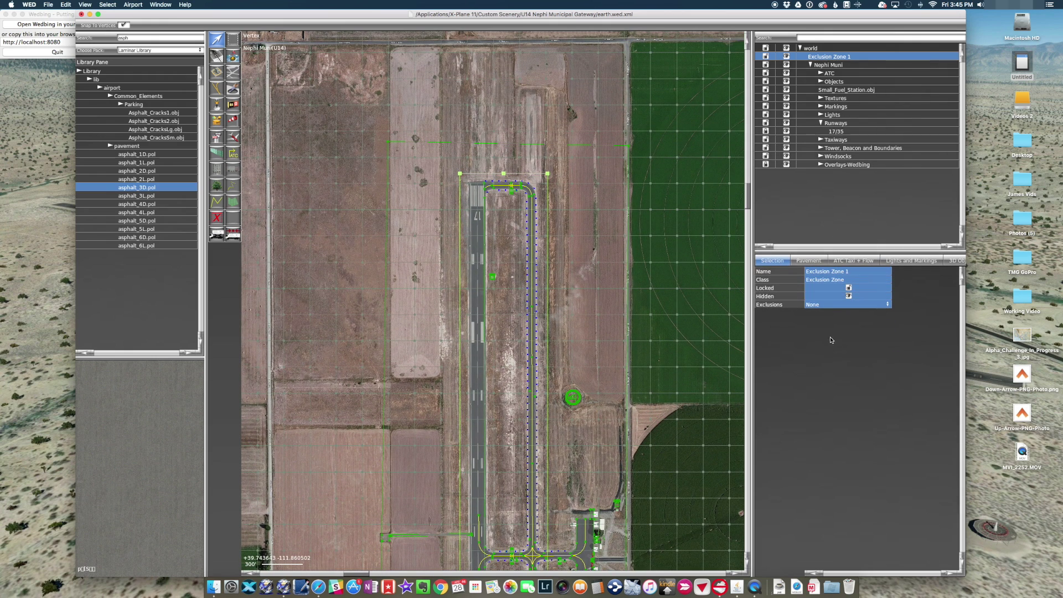
left_click(821, 305)
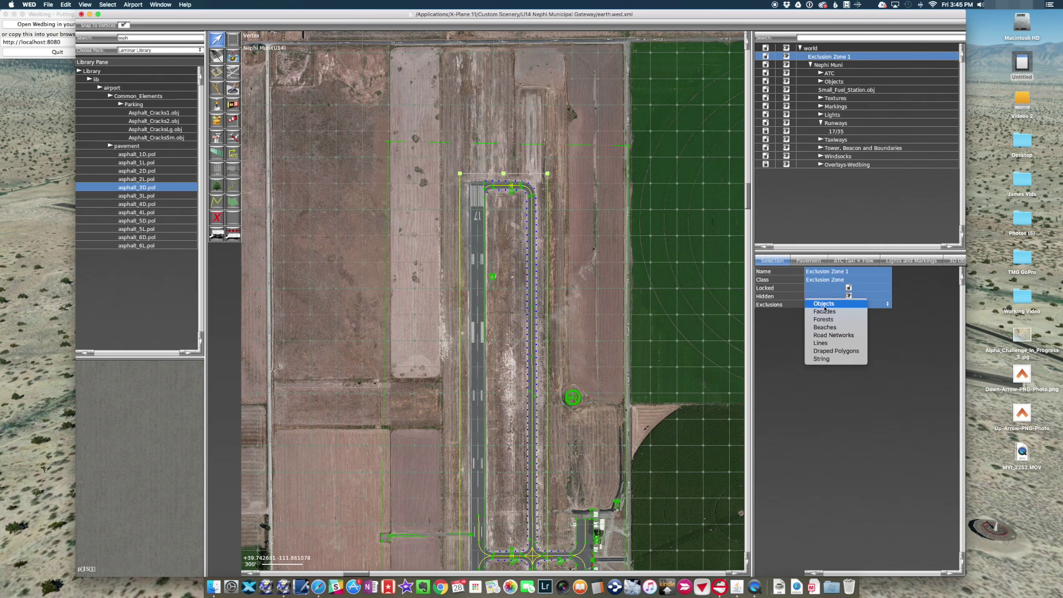
left_click(824, 308)
left_click(825, 305)
left_click(825, 312)
left_click(825, 305)
left_click(825, 320)
left_click(826, 305)
left_click(825, 328)
left_click(825, 305)
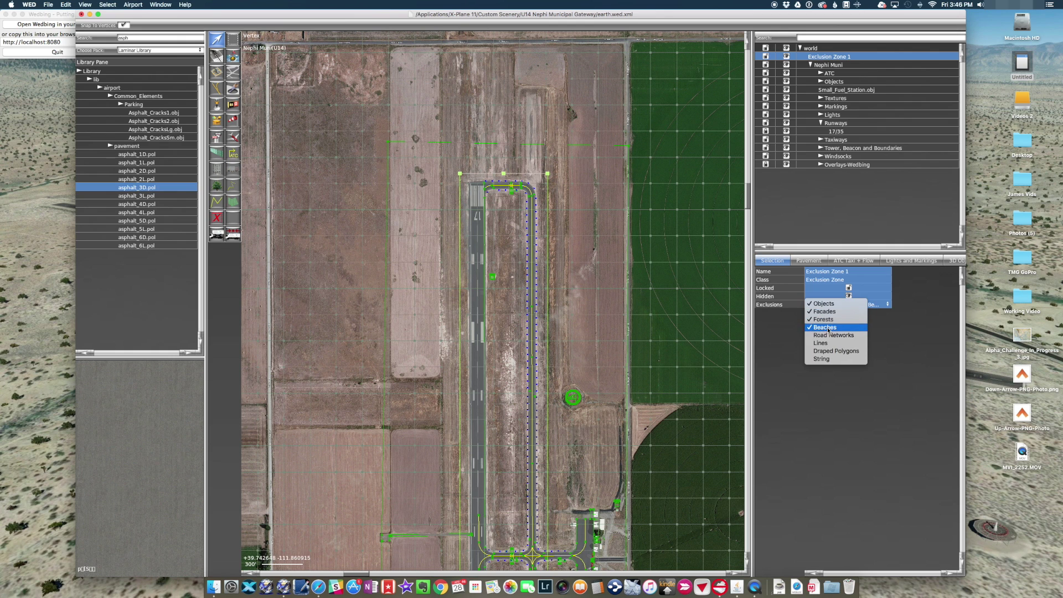
key("Escape")
left_click(829, 306)
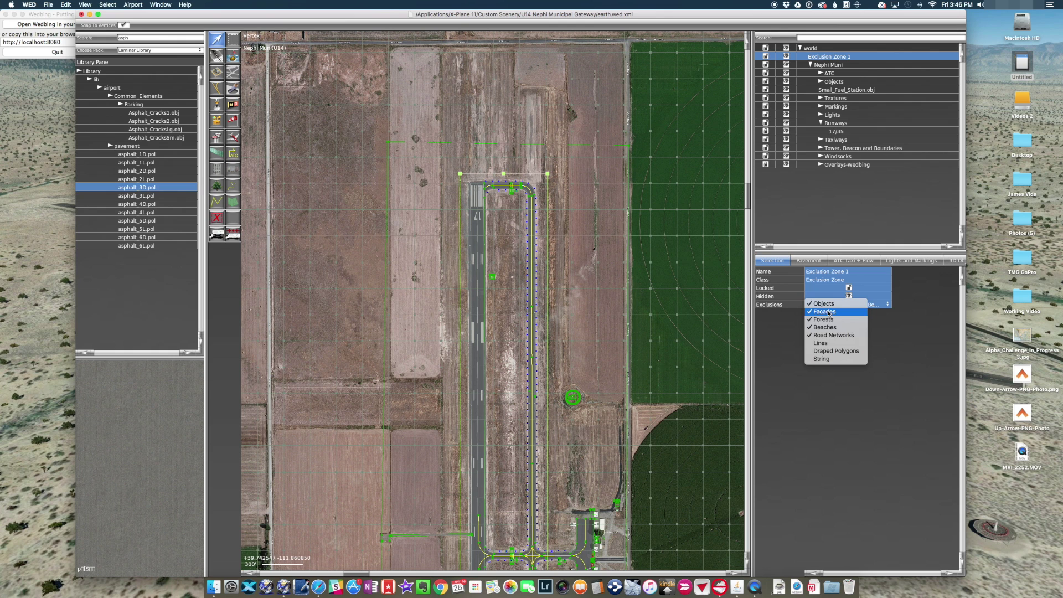
left_click(825, 343)
left_click(836, 305)
left_click(830, 352)
left_click(836, 306)
left_click(822, 358)
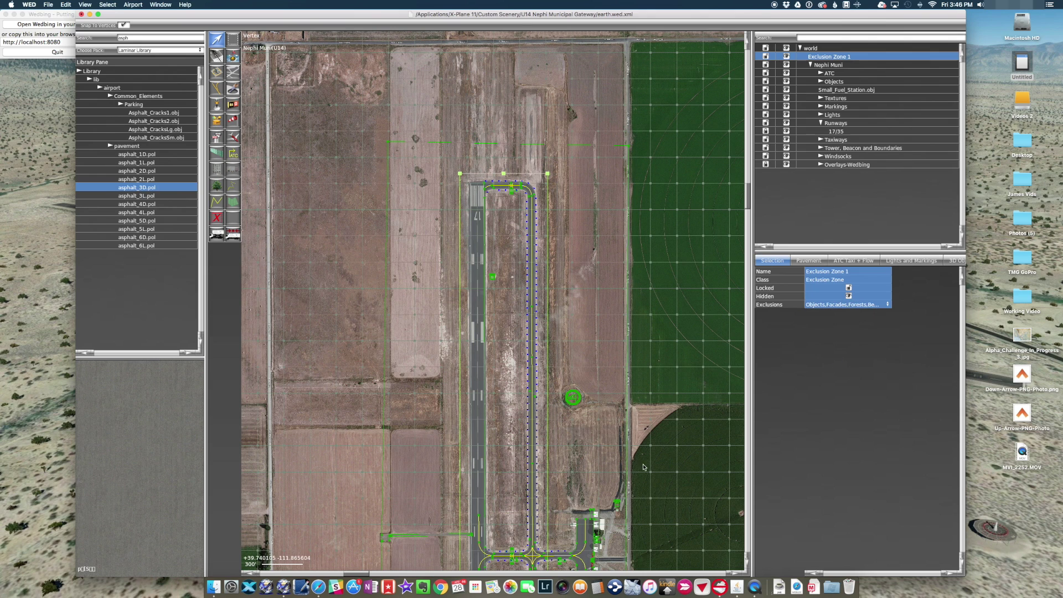
Duplicate the runway exclusion zone, move the copy over the fields west of the runway and lower its northern edge.
scroll(659, 278, "down", 10)
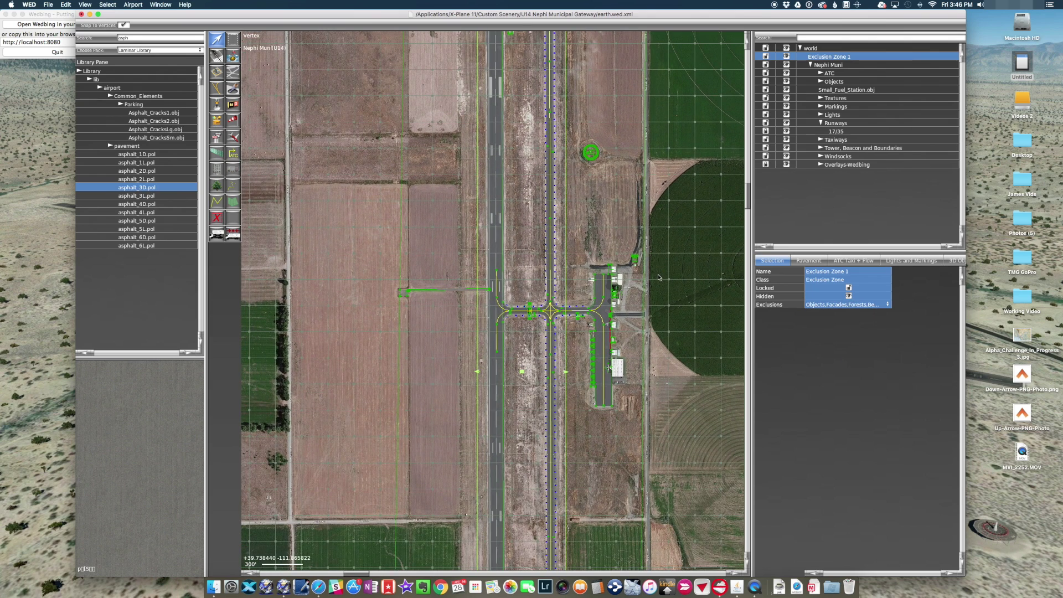
key("super+d")
left_click_drag(522, 374, 418, 553)
left_click_drag(418, 104, 419, 541)
Shrink the copied zone from the south and adjust its sides to fit the small pad and strip west of the runway.
scroll(520, 308, "down", 5)
scroll(520, 308, "down", 7)
left_click_drag(440, 417, 441, 372)
left_click(441, 360)
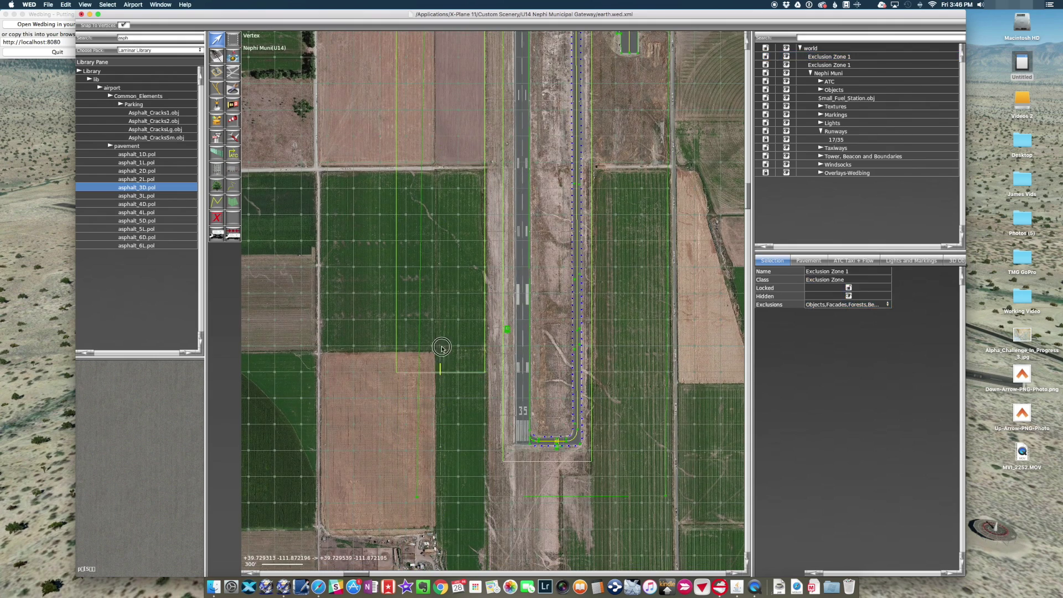
left_click(439, 366)
left_click_drag(443, 377, 459, 99)
scroll(562, 290, "up", 3)
scroll(562, 290, "up", 8)
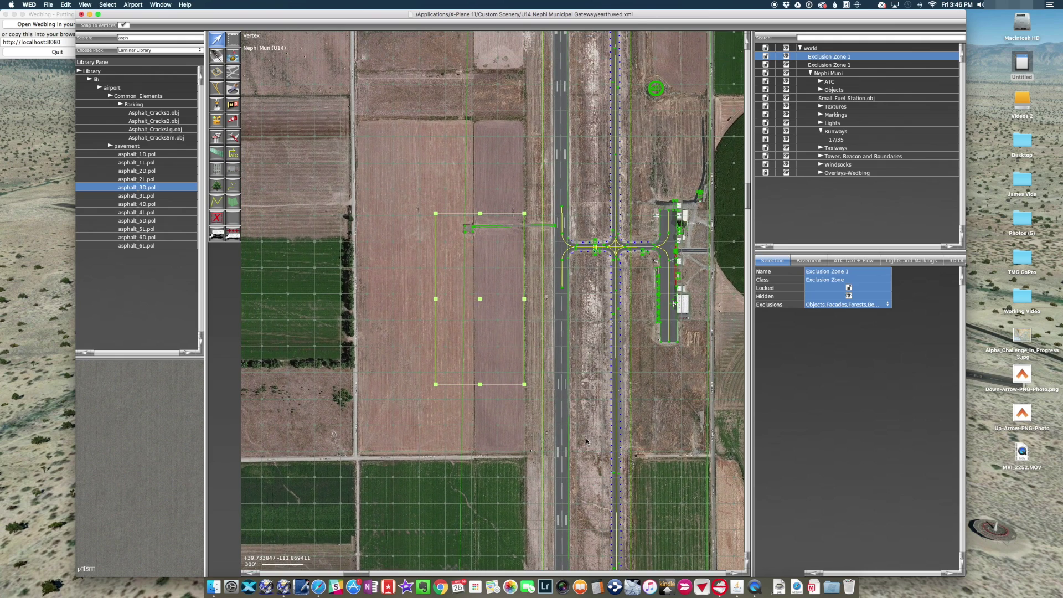
left_click_drag(525, 385, 548, 242)
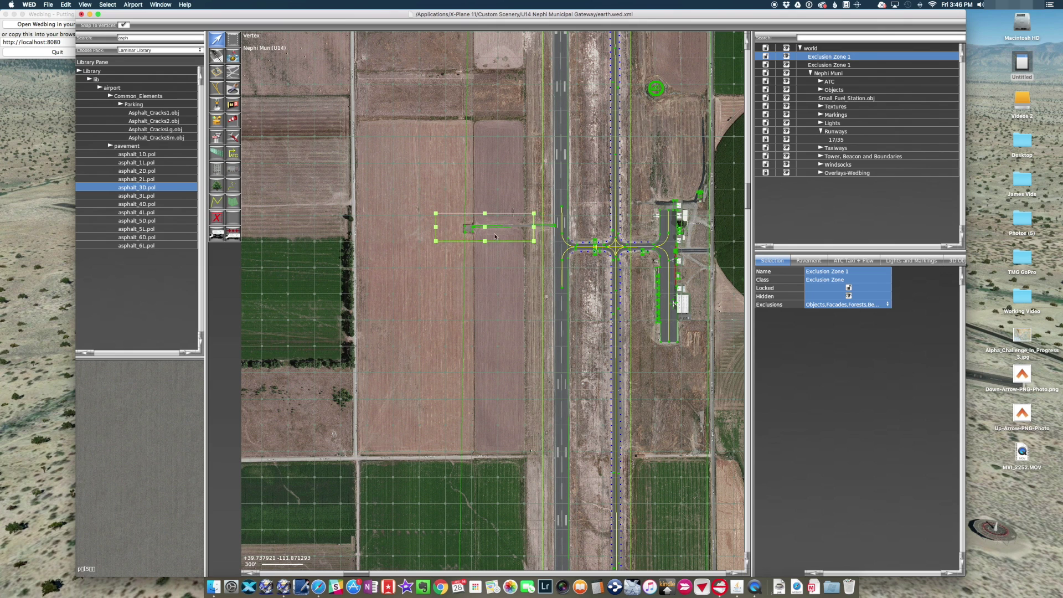
mouse_move(443, 229)
left_mouse_down()
mouse_move(432, 230)
mouse_move(458, 229)
left_mouse_up()
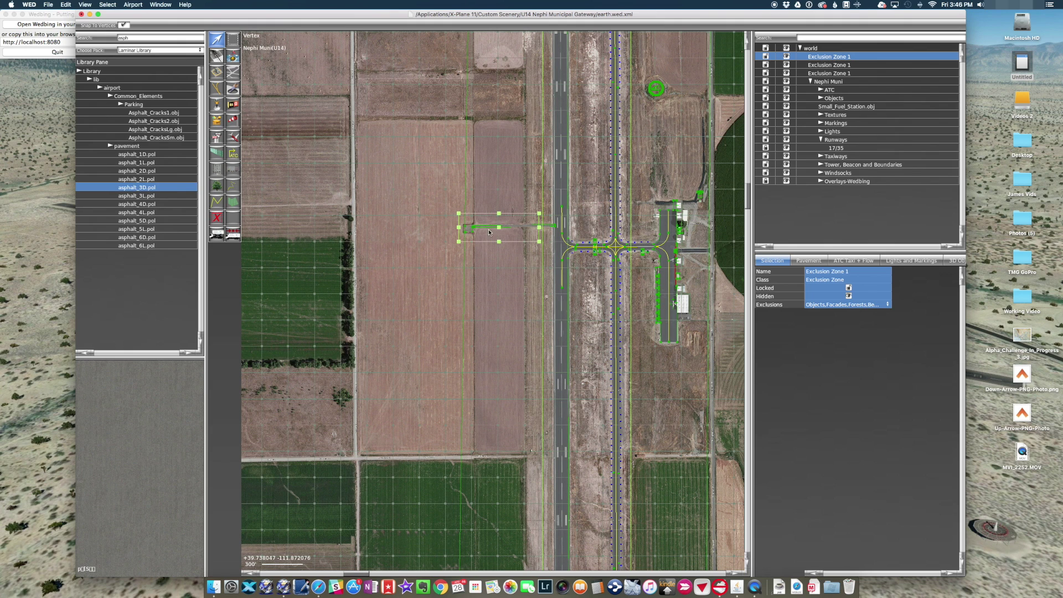
Duplicate the small western zone and stretch the copy over the apron, hangars and circular feature east of the taxiway.
left_click_drag(502, 228, 676, 74)
left_click_drag(718, 148, 707, 148)
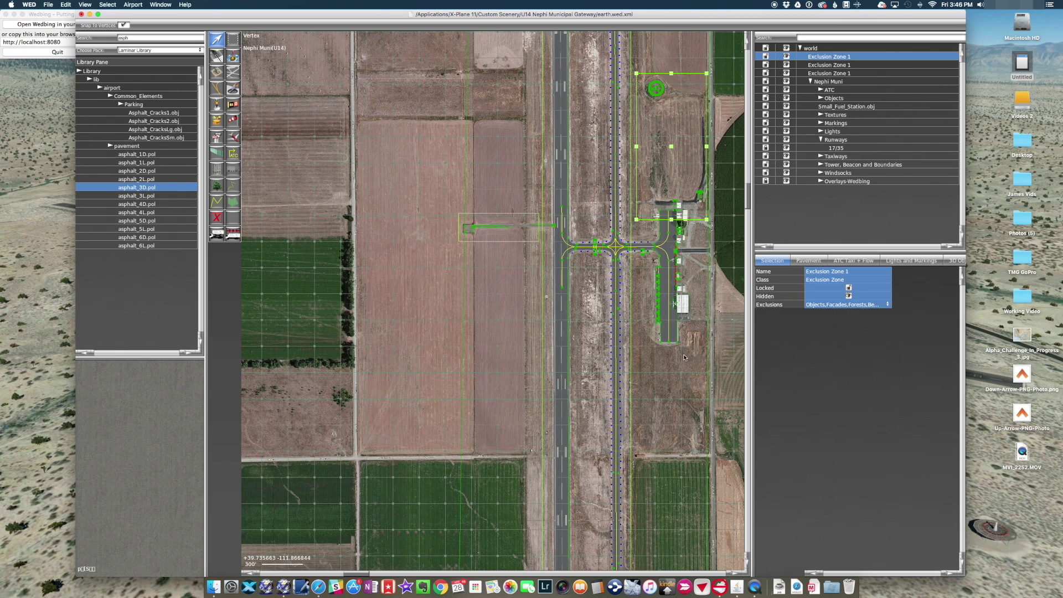
scroll(685, 351, "right", 2)
left_click_drag(652, 216, 652, 335)
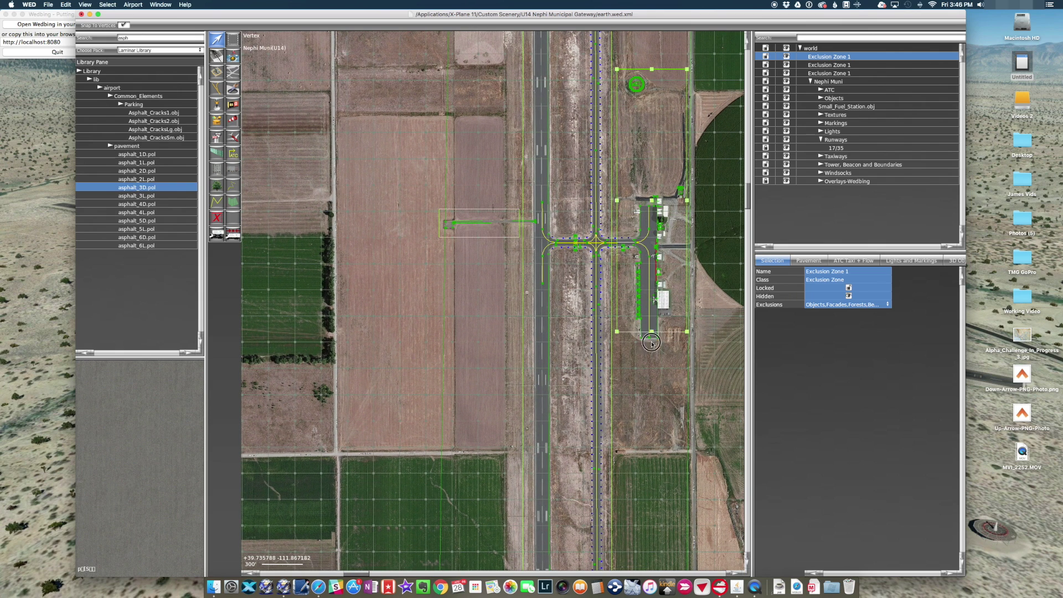
Raise the apron zone's southern edge closer to the apron's end and move its western edge up against the runway zone.
scroll(703, 264, "up", 2)
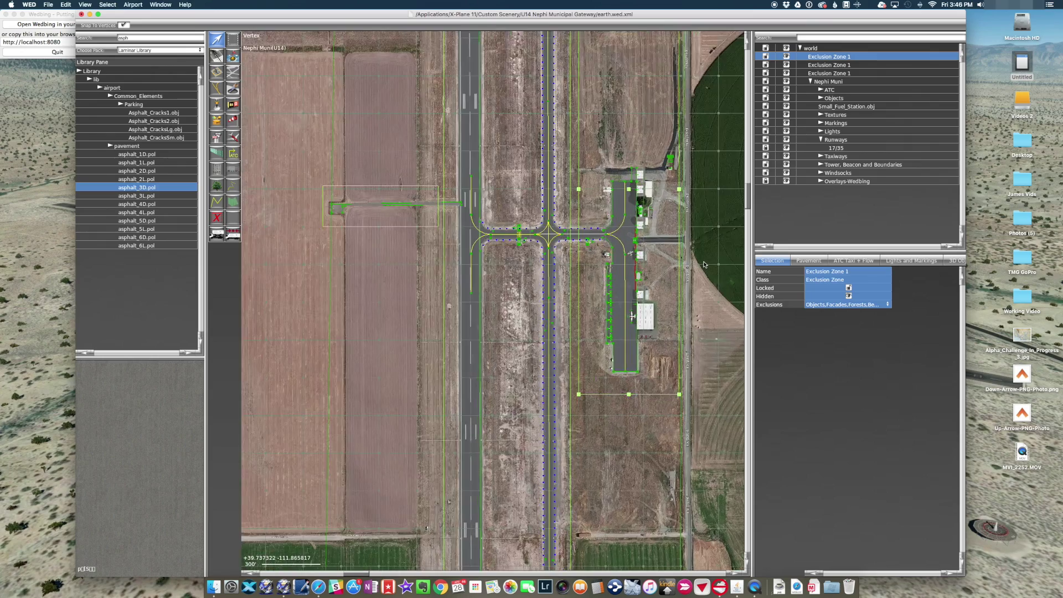
scroll(704, 265, "up", 2)
scroll(675, 197, "up", 2)
right_click_drag(686, 193, 659, 160)
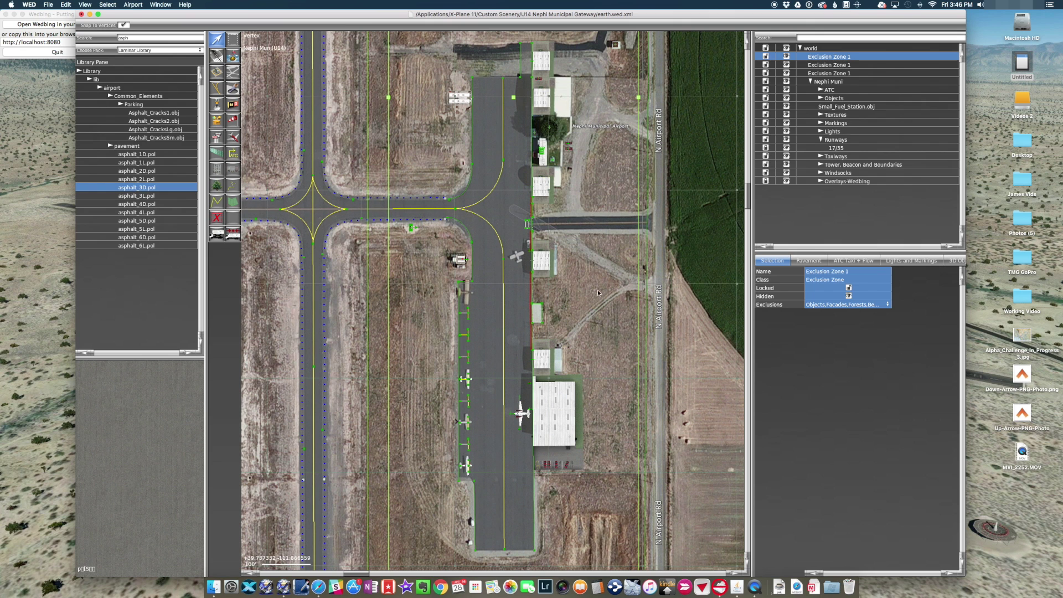
scroll(593, 446, "down", 4)
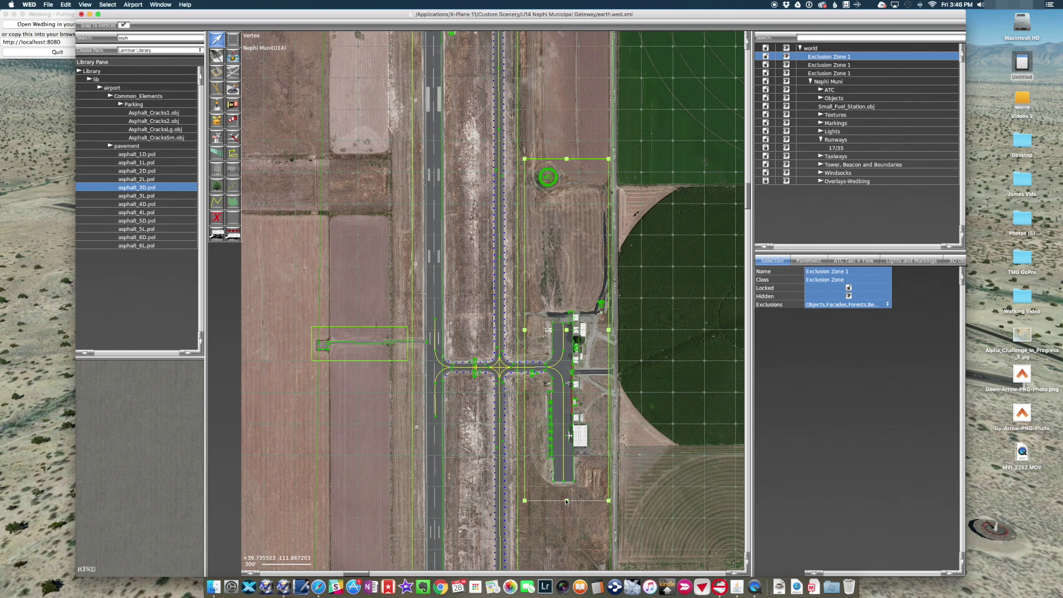
mouse_move(567, 501)
left_mouse_down()
mouse_move(553, 365)
mouse_move(556, 381)
mouse_move(566, 370)
mouse_move(566, 504)
mouse_move(566, 491)
left_mouse_up()
scroll(598, 394, "up", 2)
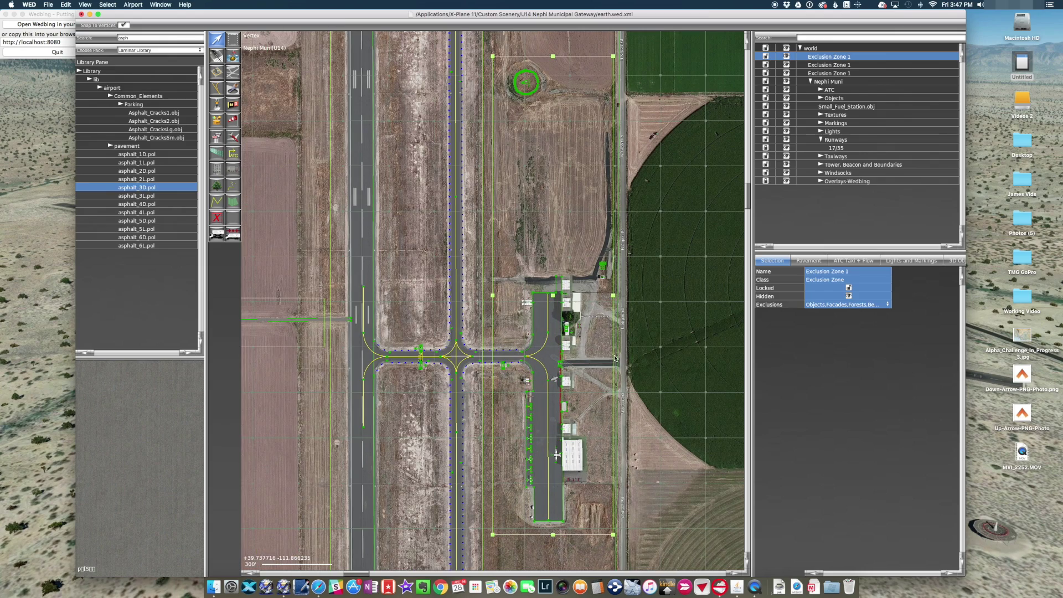
scroll(621, 370, "up", 3)
scroll(620, 370, "down", 1)
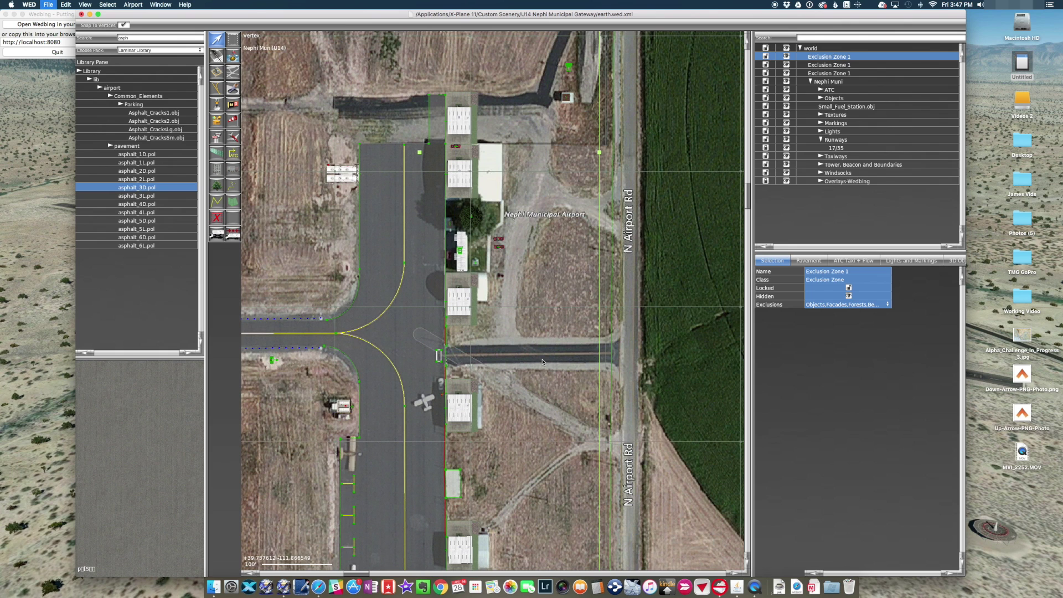
scroll(535, 354, "down", 3)
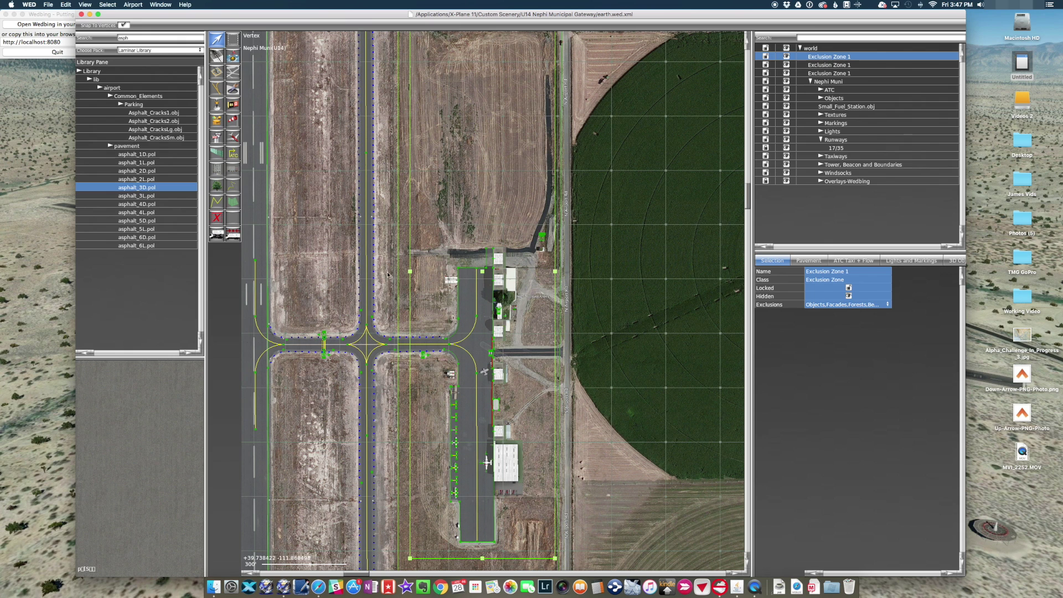
left_click_drag(409, 271, 400, 272)
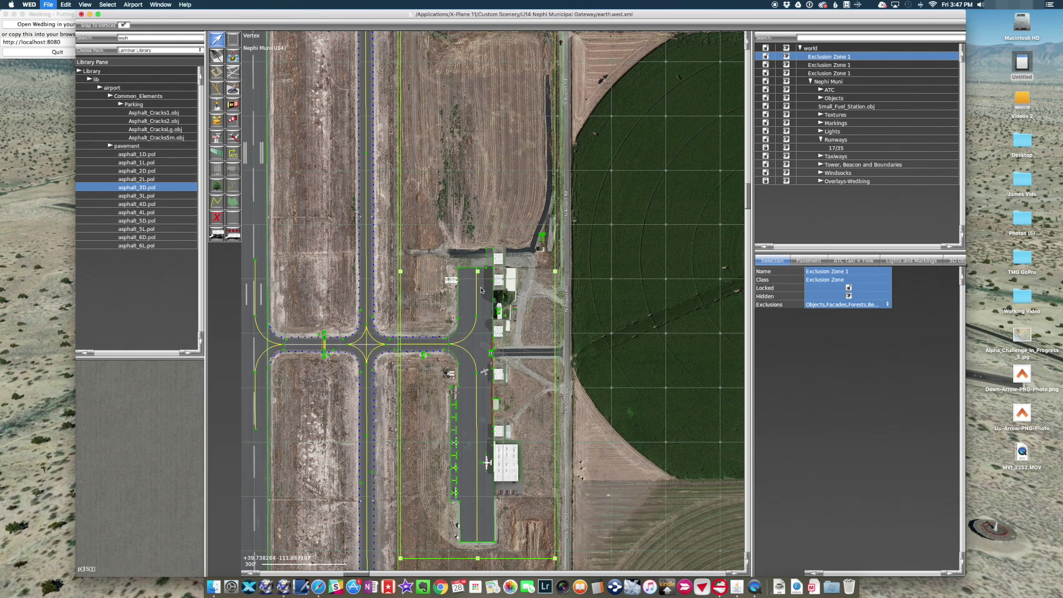
Group the three exclusion zones in the hierarchy and name the group Exclusion Zones.
left_click(838, 73, "shift")
key("super+g")
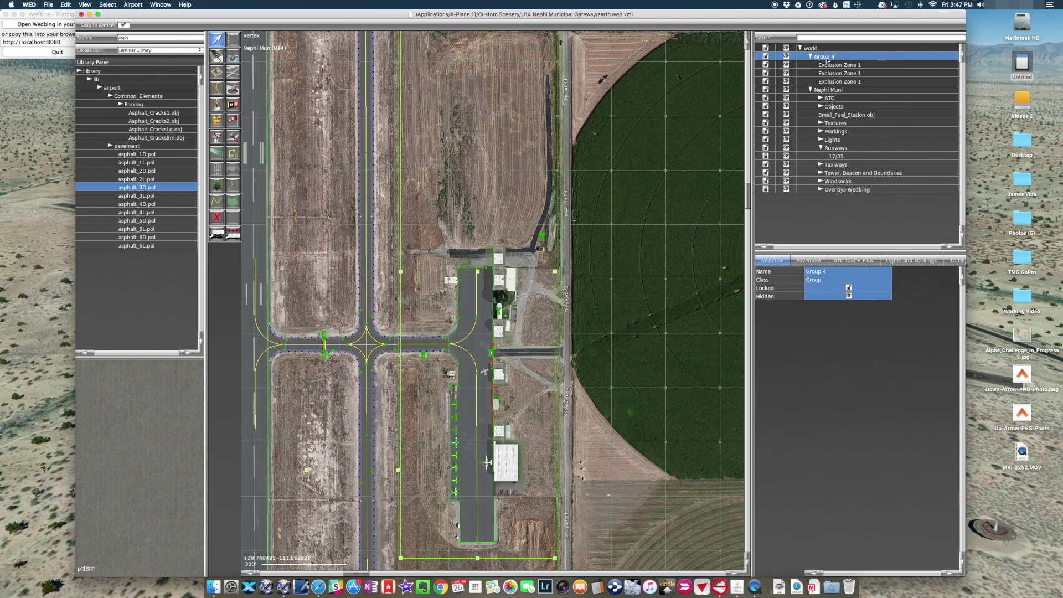
double_click(825, 56)
type("Excp")
key("BackSpace")
key("BackSpace")
type("lusion Zones")
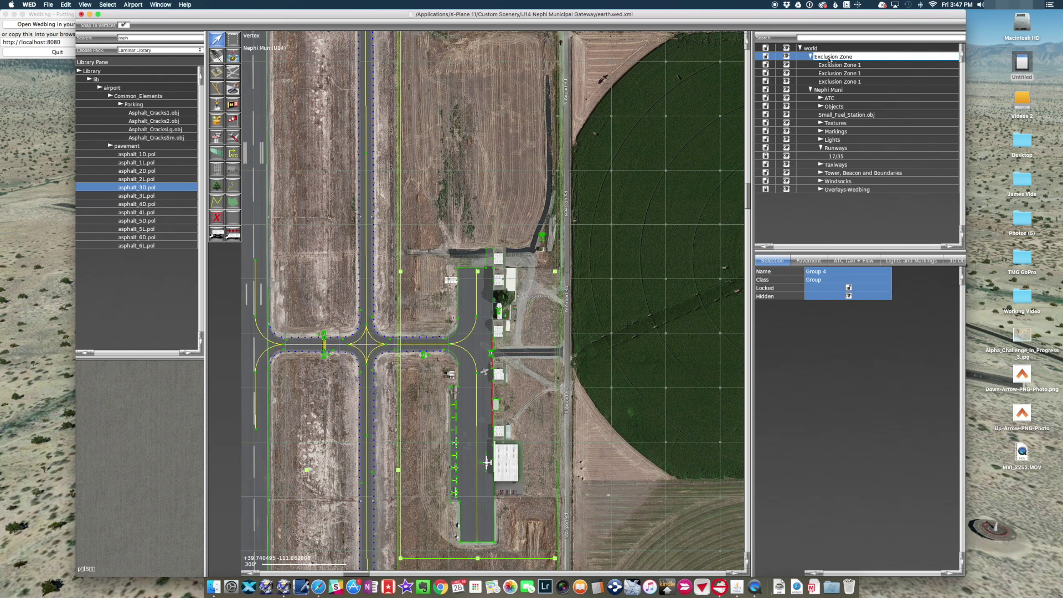
key("Return")
Move the collapsed Exclusion Zones group into Nephi Muni and put Small_Fuel_Station.obj into the Objects group.
left_click(811, 57)
left_click_drag(830, 57, 841, 70)
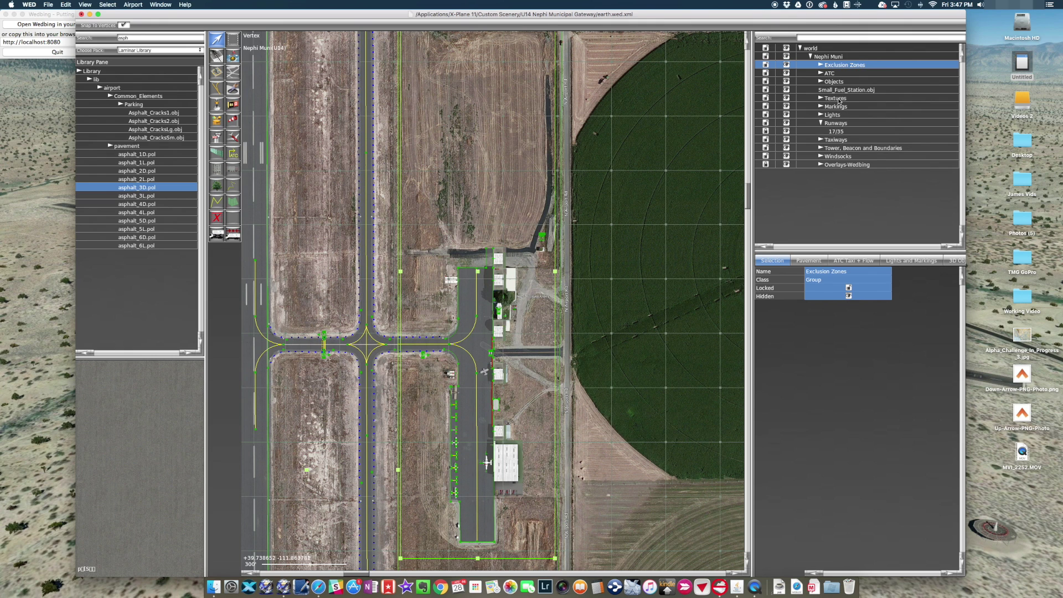
left_click_drag(836, 90, 837, 83)
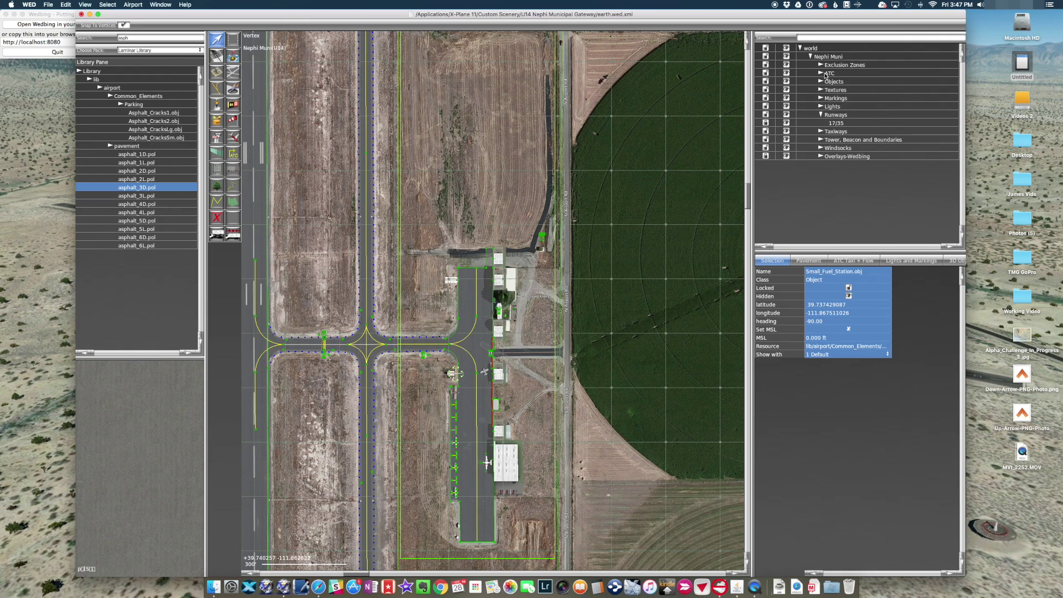
Start a new taxi route assigned to runway 17/35, with Aircraft as the allowed vehicles.
scroll(666, 220, "down", 2)
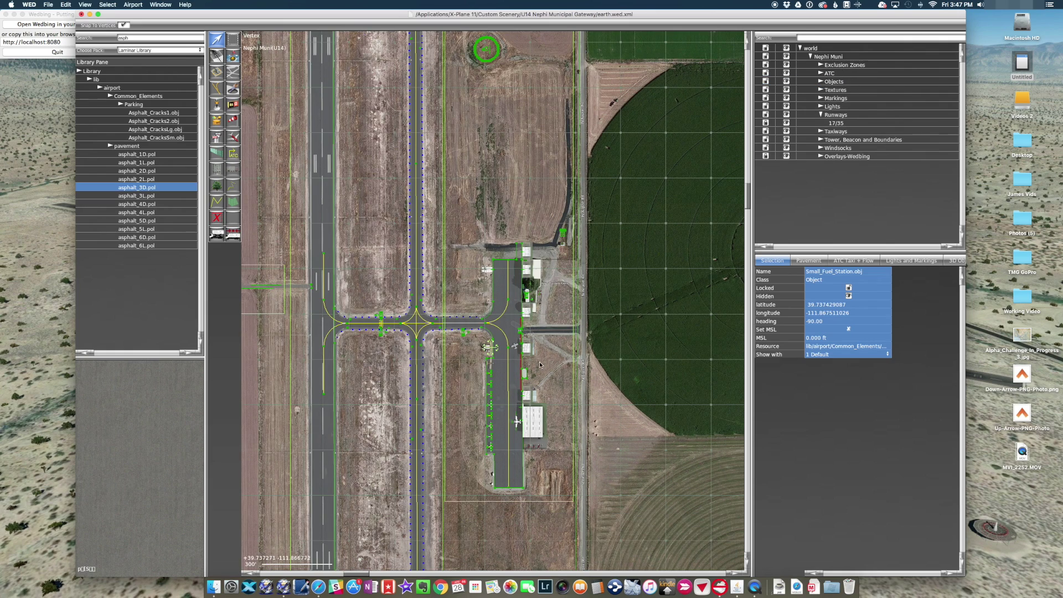
right_click_drag(540, 364, 574, 344)
scroll(575, 343, "down", 2)
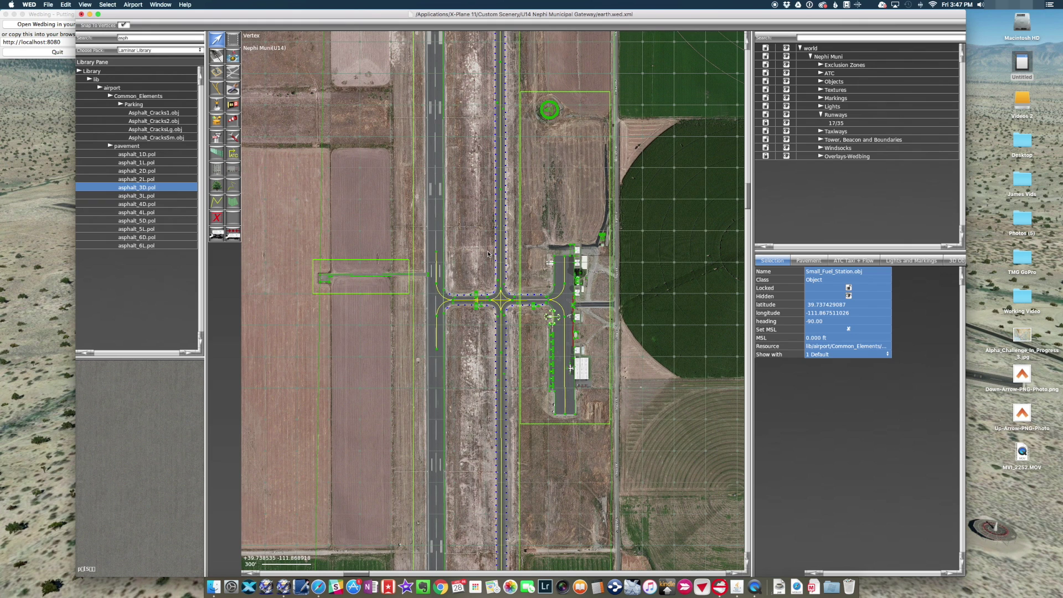
right_click_drag(474, 258, 521, 361)
scroll(521, 361, "down", 2)
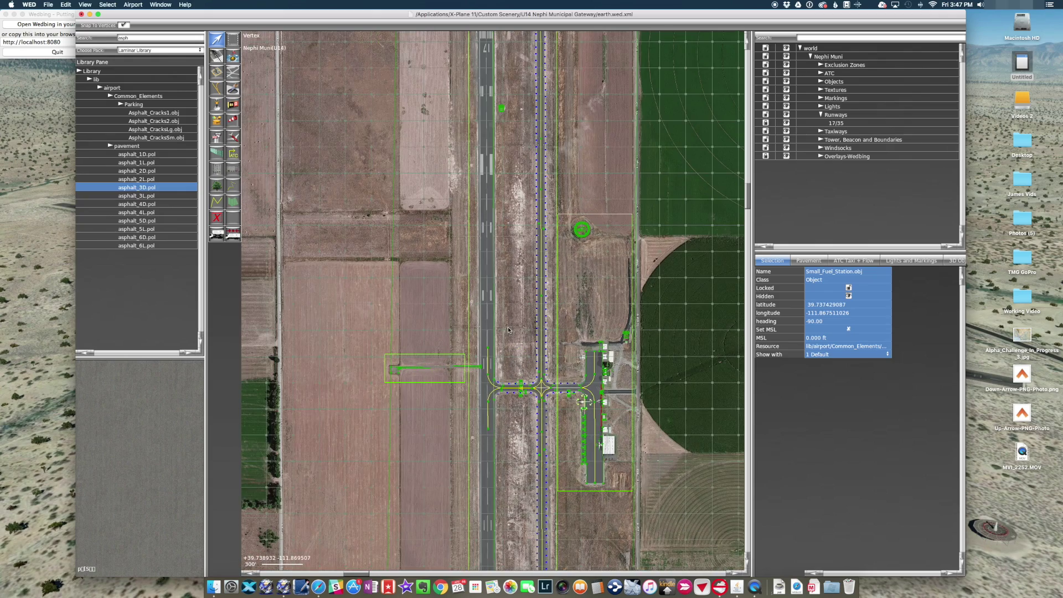
right_click_drag(485, 91, 485, 218)
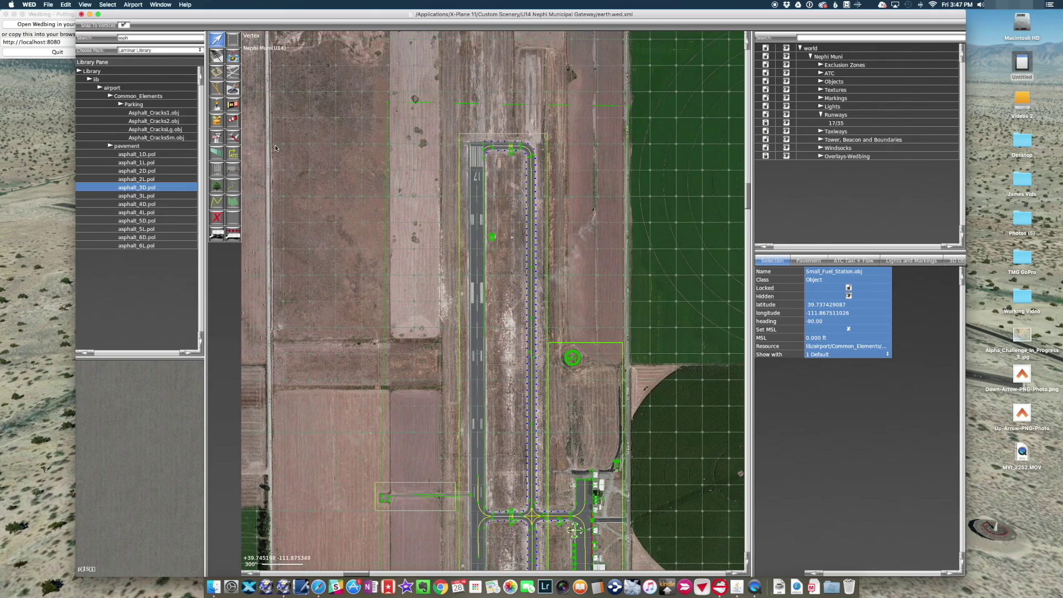
left_click(234, 155)
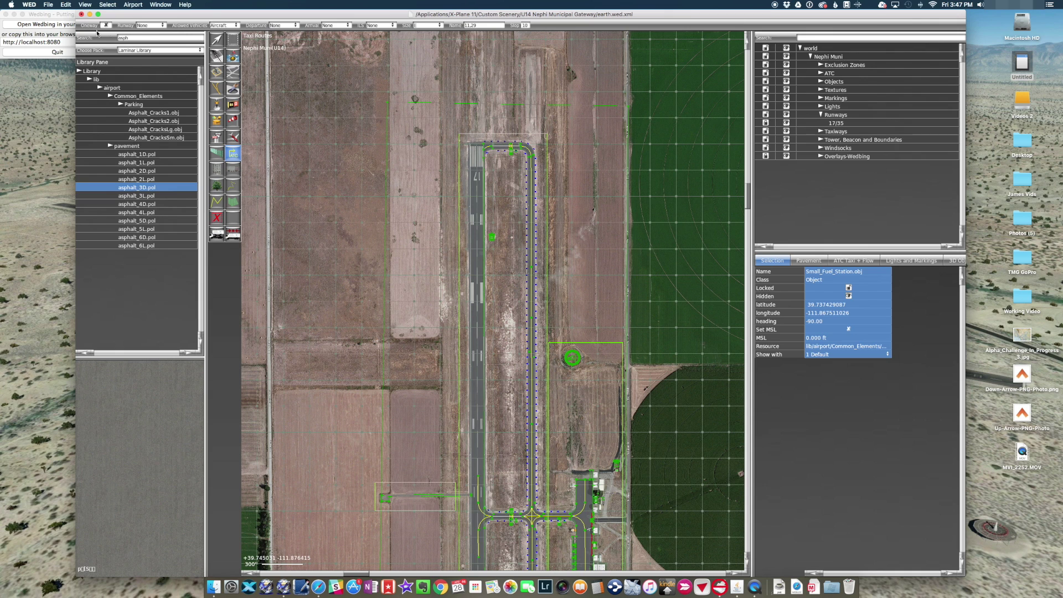
left_click(145, 25)
left_click(149, 33)
left_click(227, 25)
left_click(227, 23)
Set the taxi route's departures and arrivals to both 17 and 35 and its size to B.
left_click(280, 25)
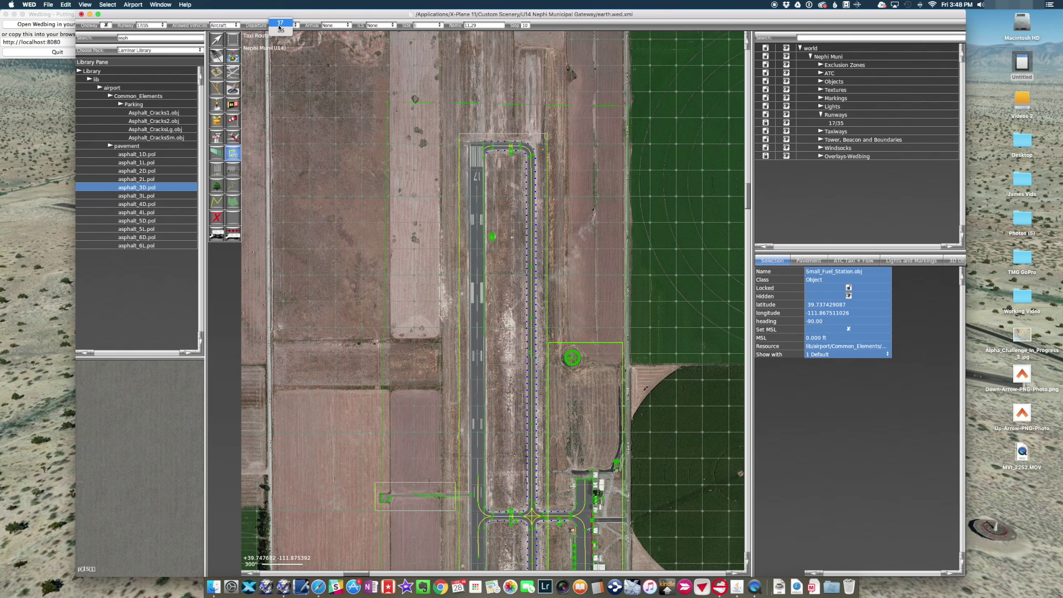
left_click(280, 24)
left_click(281, 26)
left_click(287, 30)
left_click(335, 25)
left_click(332, 23)
left_click(336, 26)
left_click(339, 30)
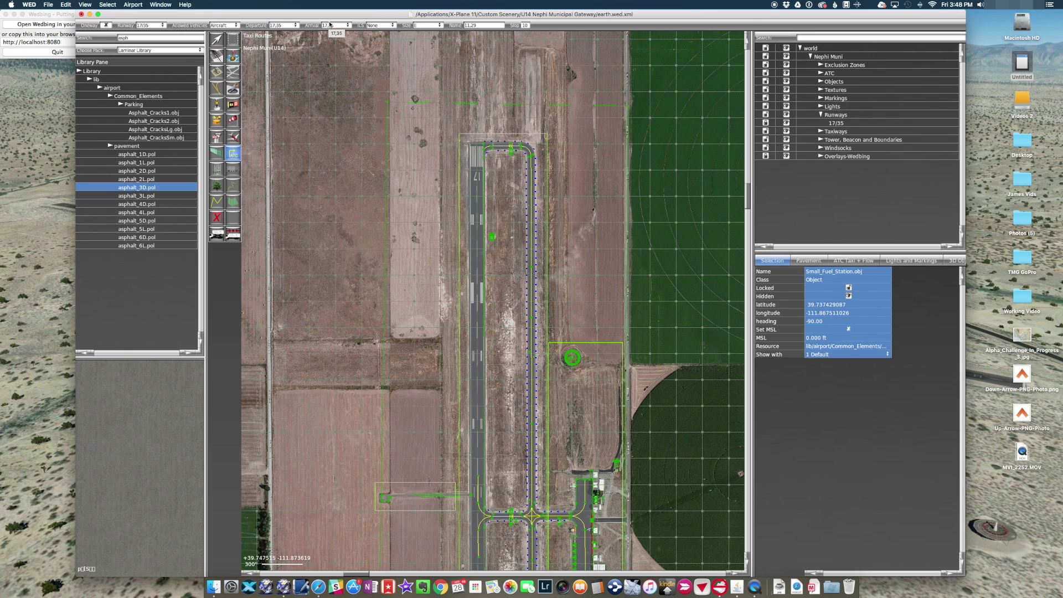
left_click(423, 25)
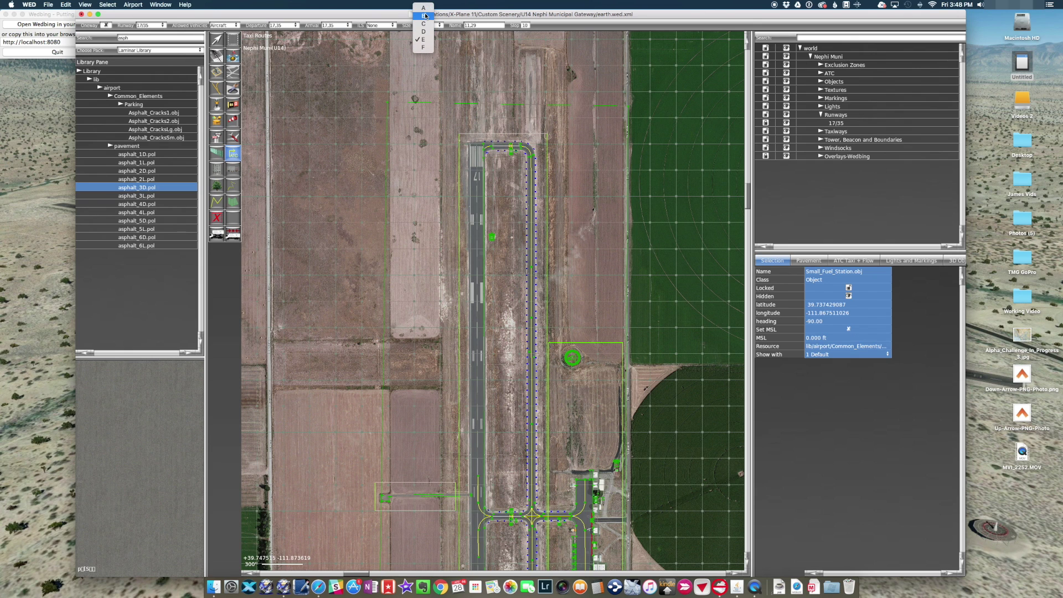
key("Escape")
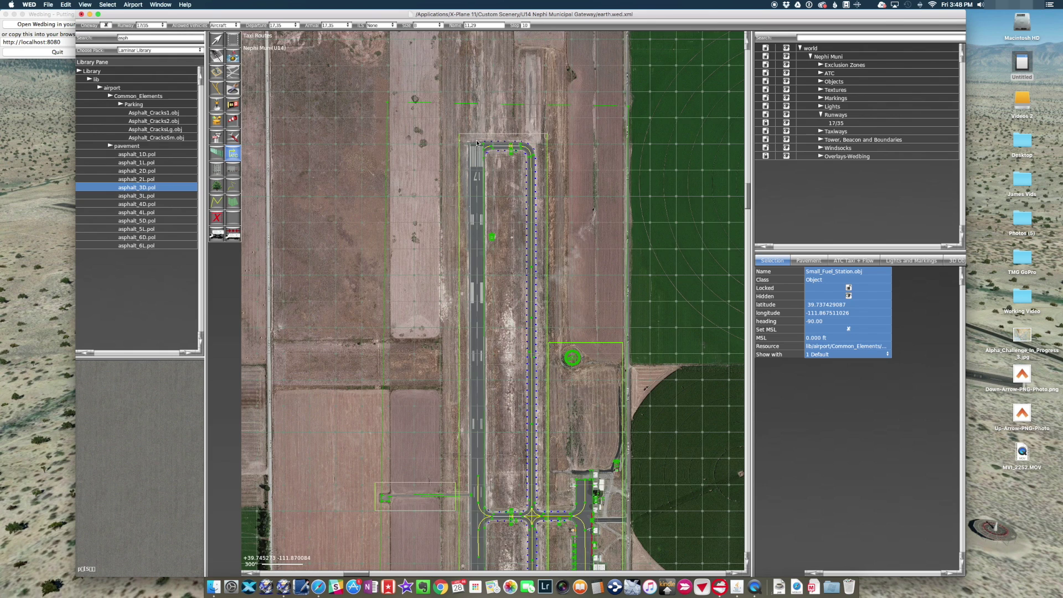
Draw the runway's taxi route along the centreline from the 17 threshold to the 35 threshold.
scroll(479, 154, "up", 5)
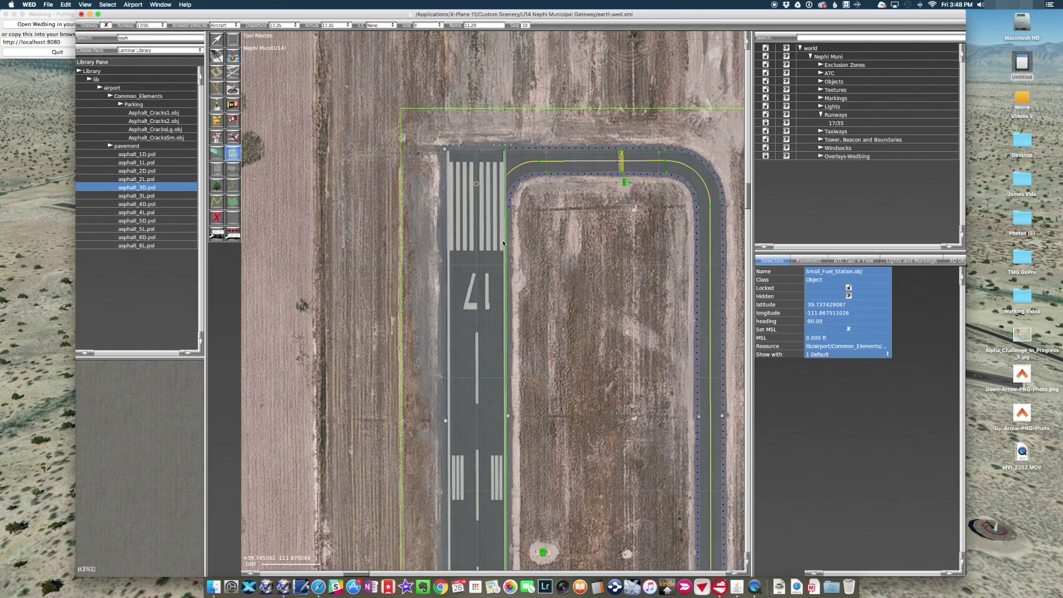
right_click_drag(551, 434, 515, 355)
right_click_drag(515, 493, 505, 59)
right_click_drag(581, 526, 525, 15)
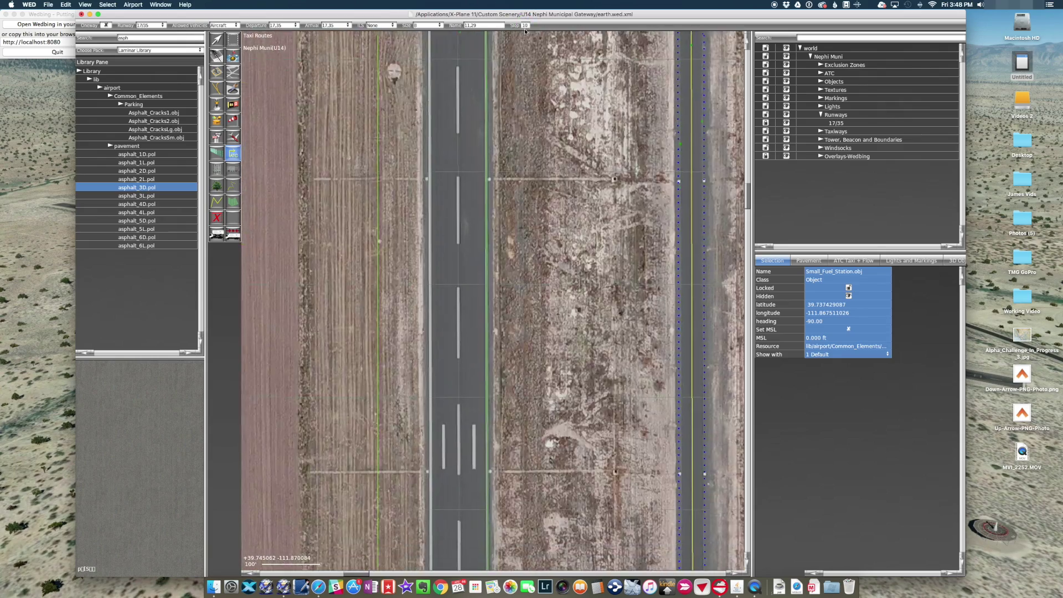
right_click_drag(526, 473, 497, 3)
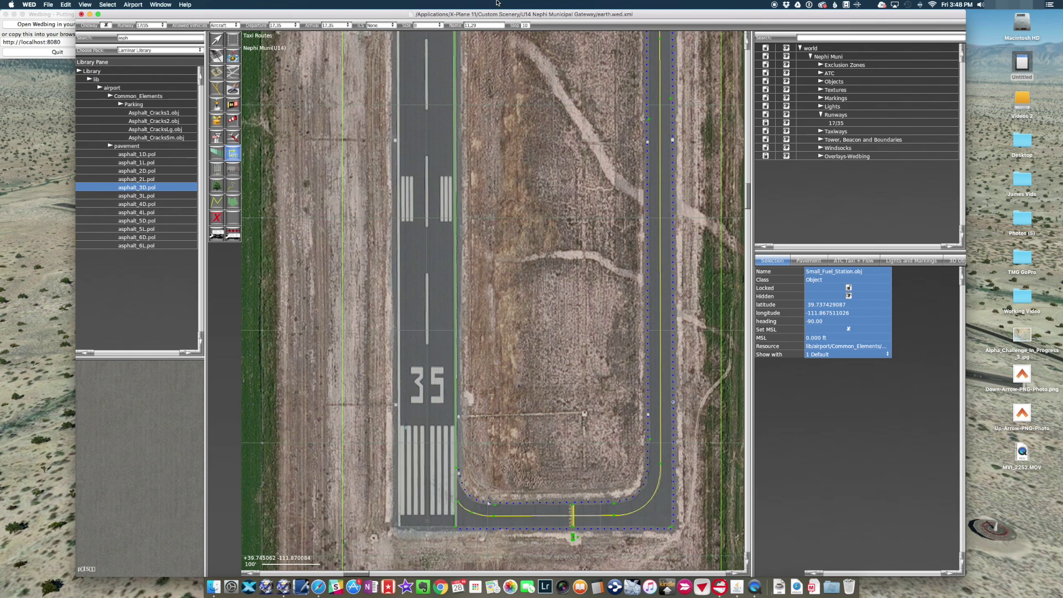
left_click(428, 500)
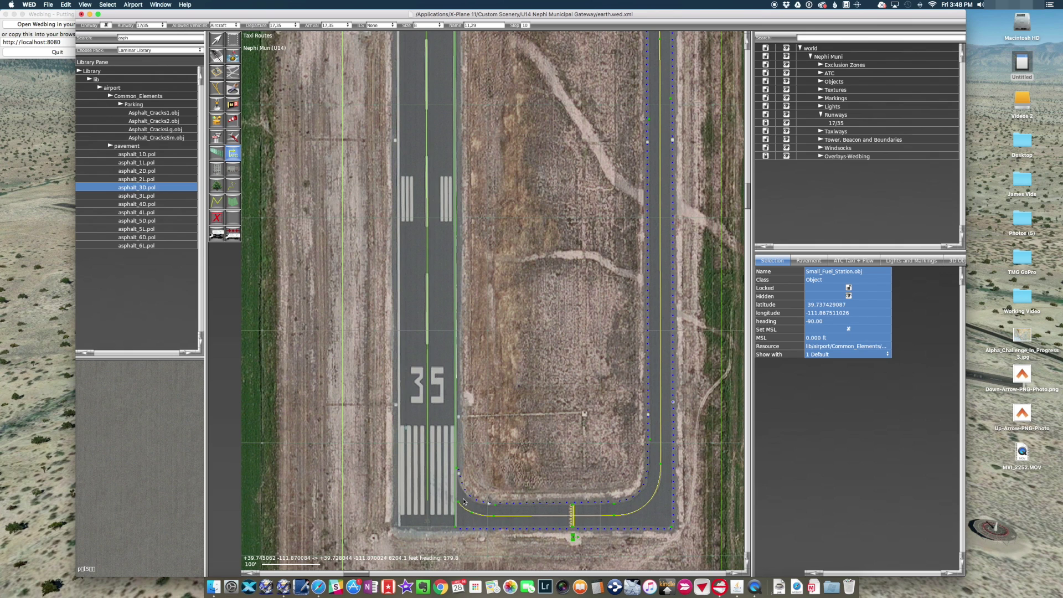
key("Return")
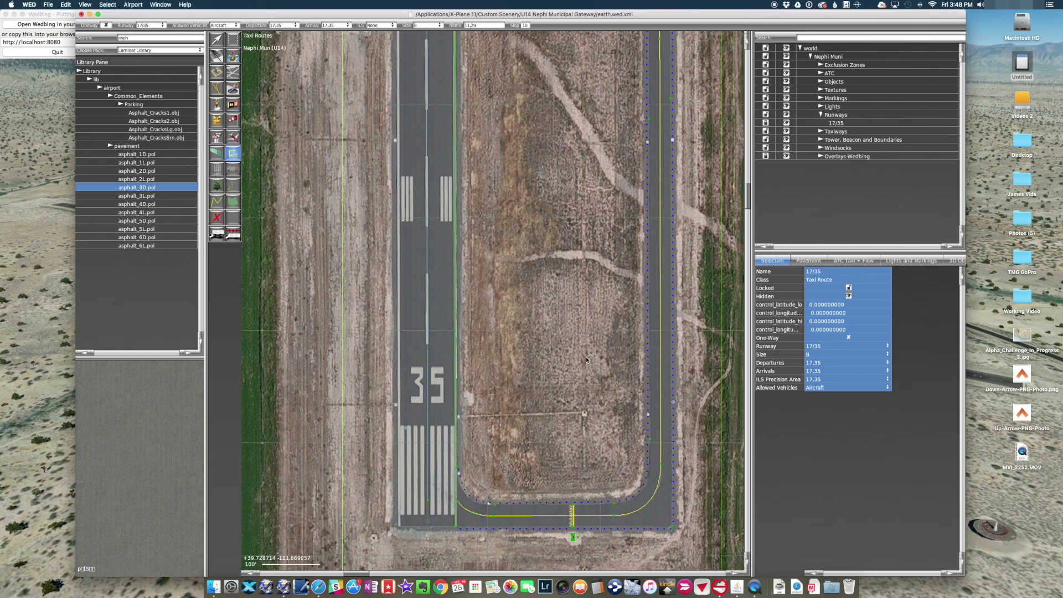
Switch the map to the ATC Taxi + Flow view and examine the taxiway at the runway's south end.
left_click(856, 260)
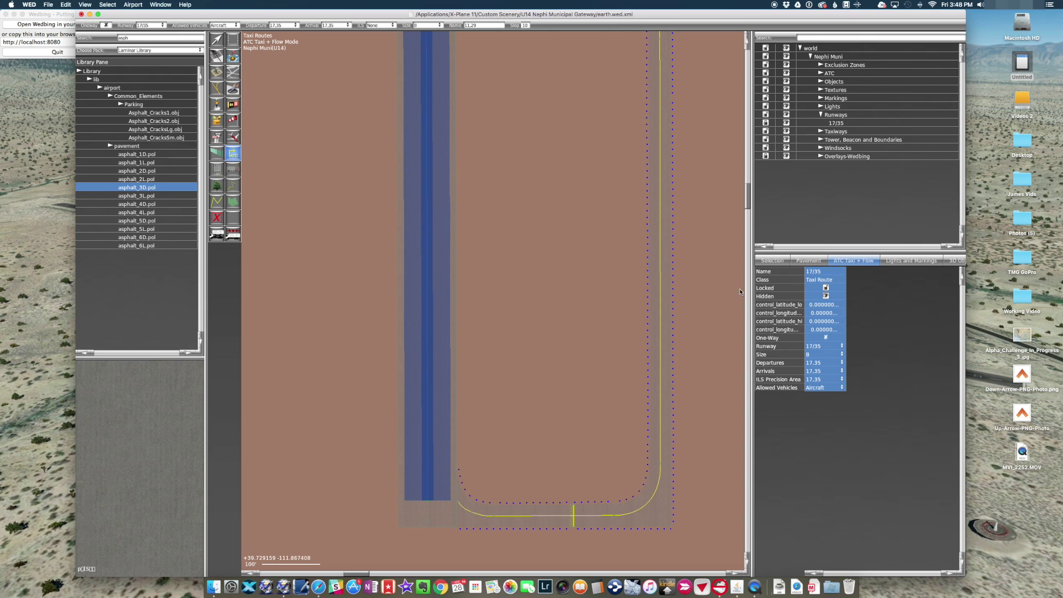
scroll(583, 294, "down", 4)
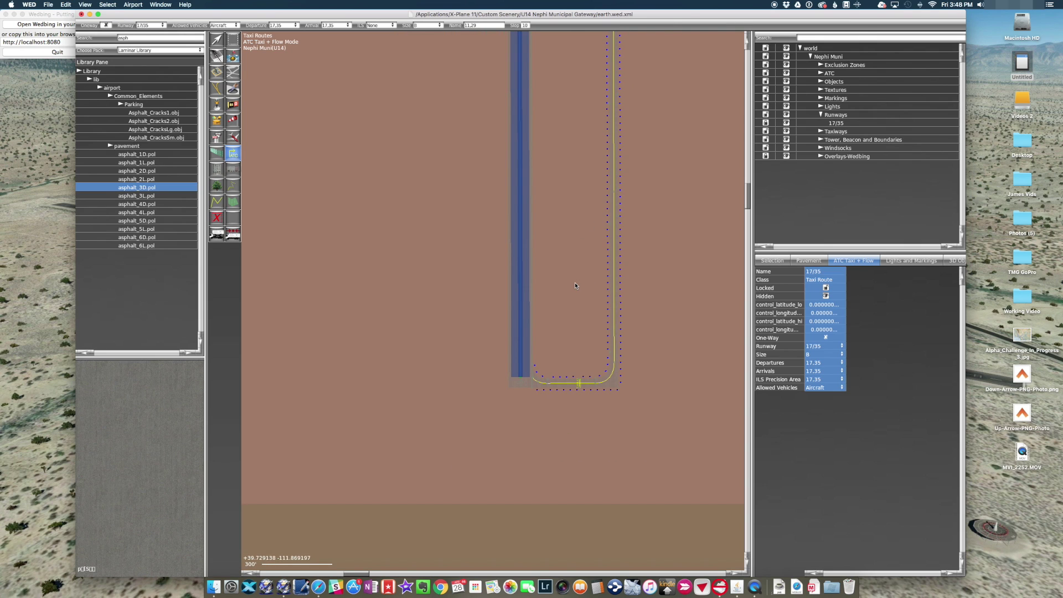
scroll(574, 286, "up", 2)
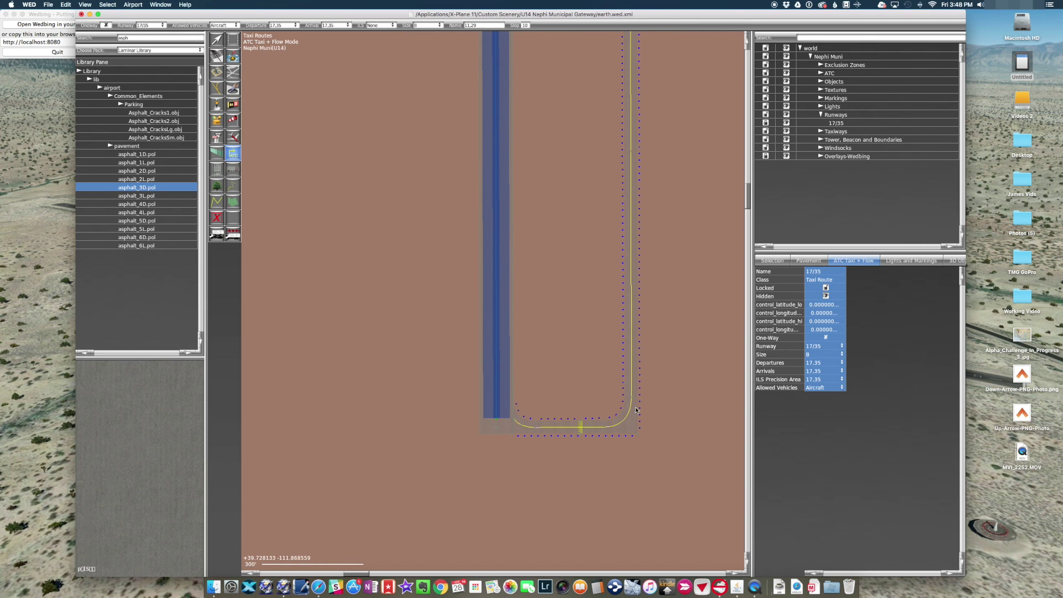
scroll(587, 396, "up", 4)
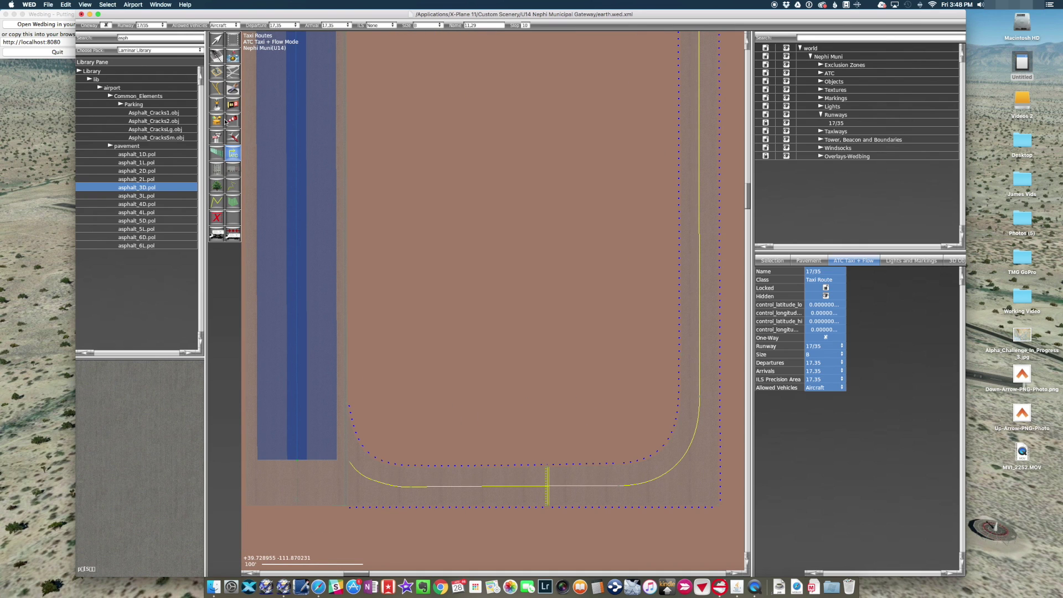
Draw a taxi route with runway None from the 35 end past the hold line, and snap its first node to the runway route's end.
left_click(147, 26)
left_click(148, 15)
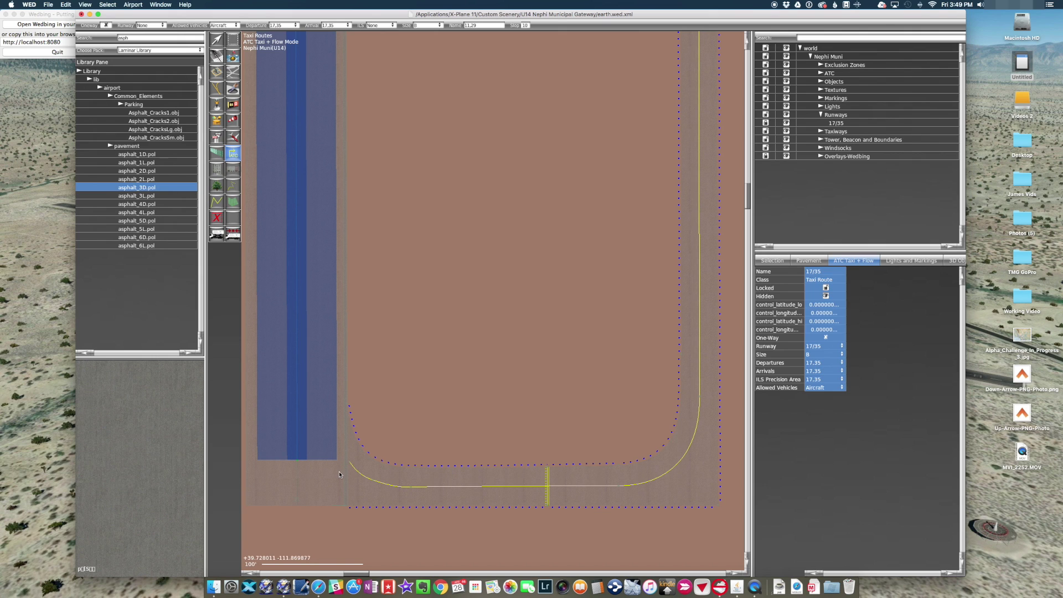
left_click(386, 487)
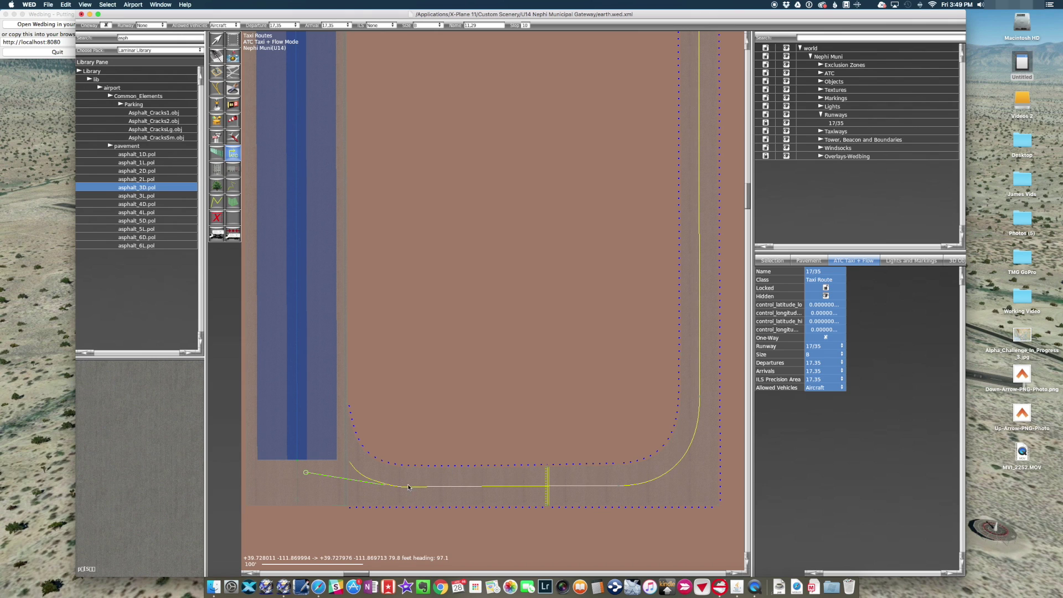
left_click(616, 486)
key("Return")
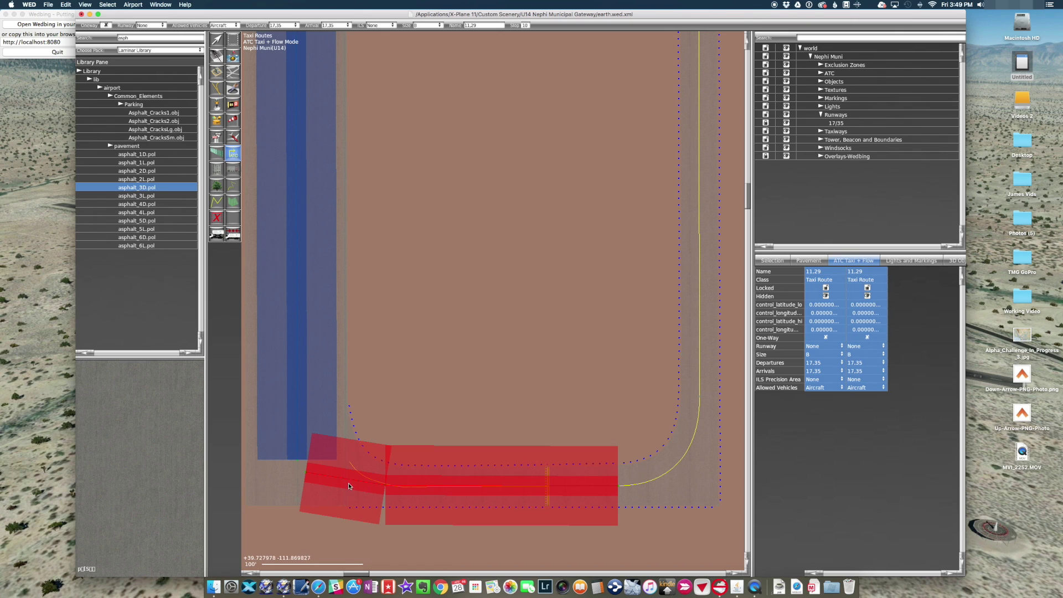
key("v")
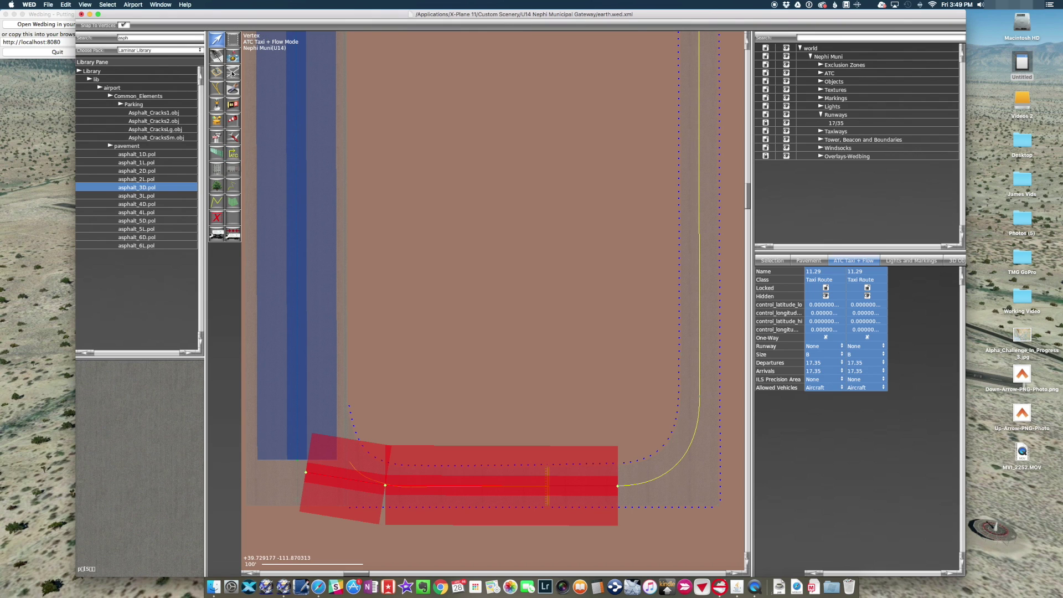
left_click_drag(306, 475, 297, 463)
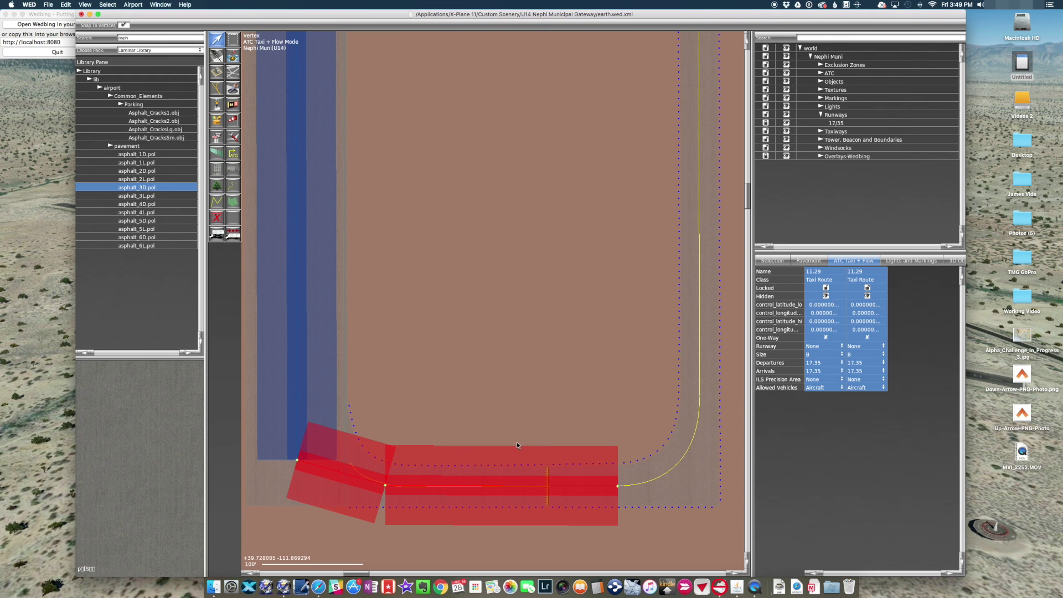
Draw a taxi route from the runway centreline along the middle connector's curve, past the hold line to the parallel taxiway junction.
scroll(613, 406, "down", 3)
left_click_drag(558, 119, 575, 349)
left_click_drag(518, 119, 535, 322)
scroll(562, 418, "up", 5)
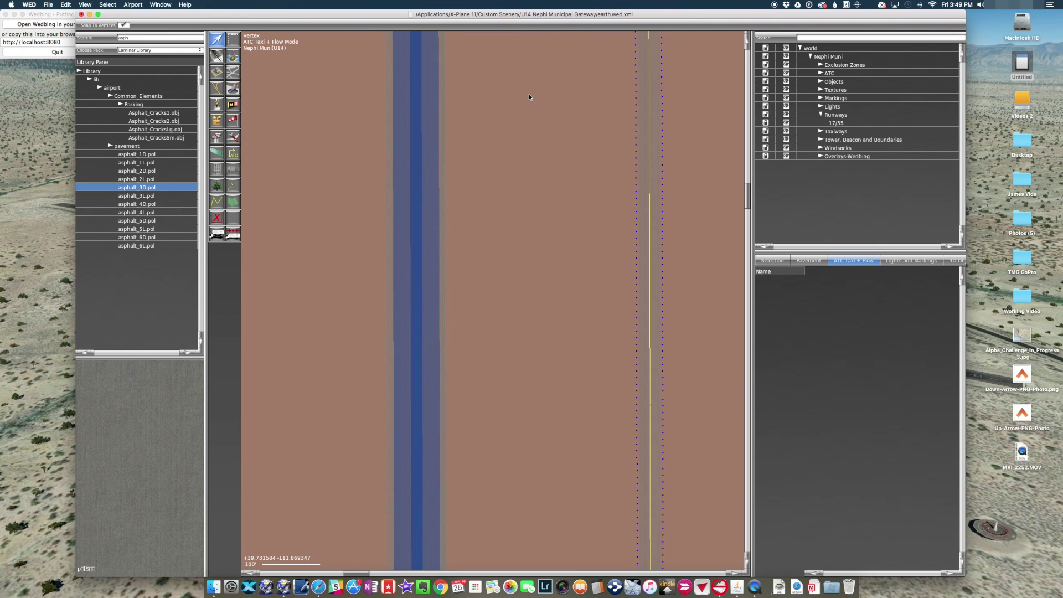
scroll(534, 197, "up", 5)
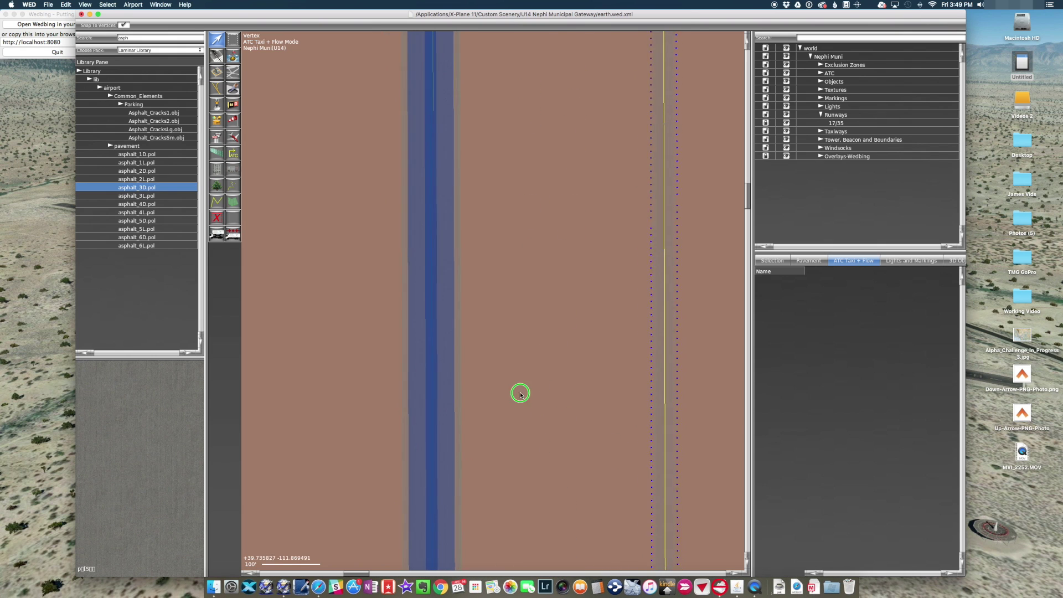
right_click_drag(517, 183, 593, 283)
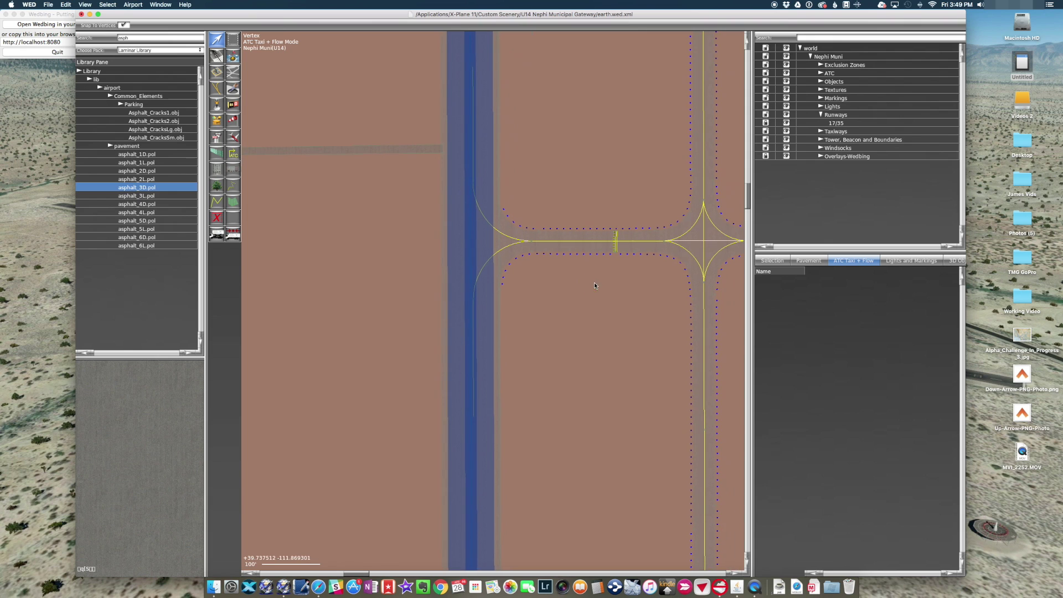
left_click(233, 154)
scroll(472, 191, "up", 5)
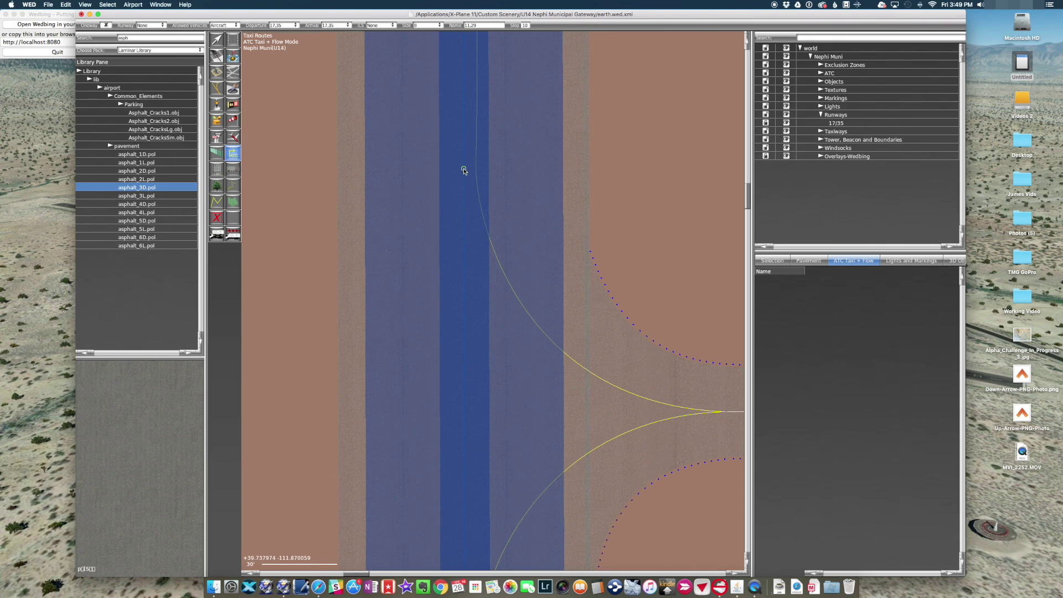
left_click(567, 362)
scroll(532, 354, "right", 10)
scroll(532, 354, "down", 4)
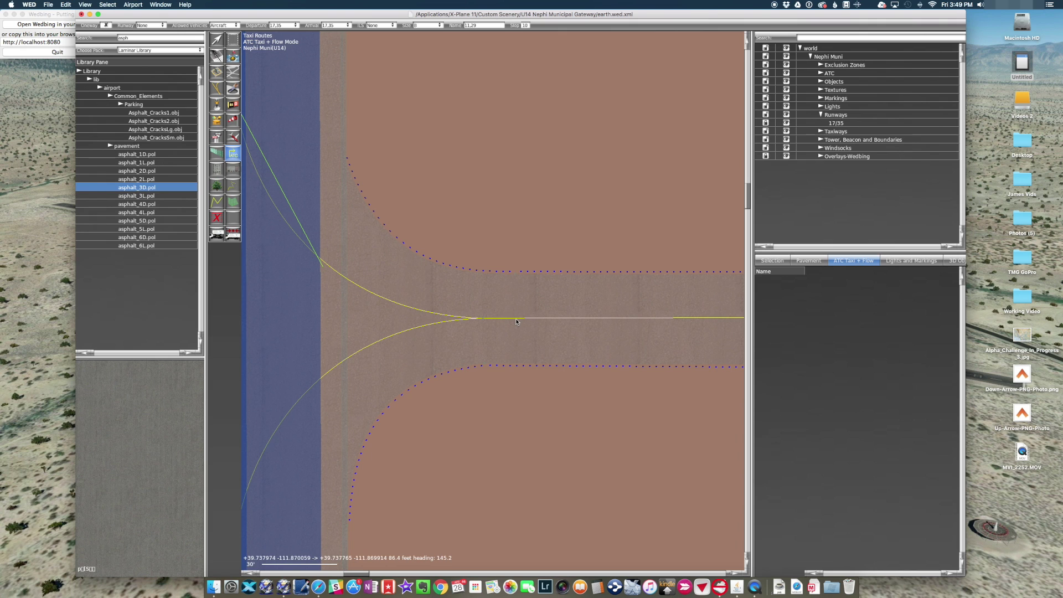
scroll(650, 321, "right", 8)
scroll(650, 321, "down", 1)
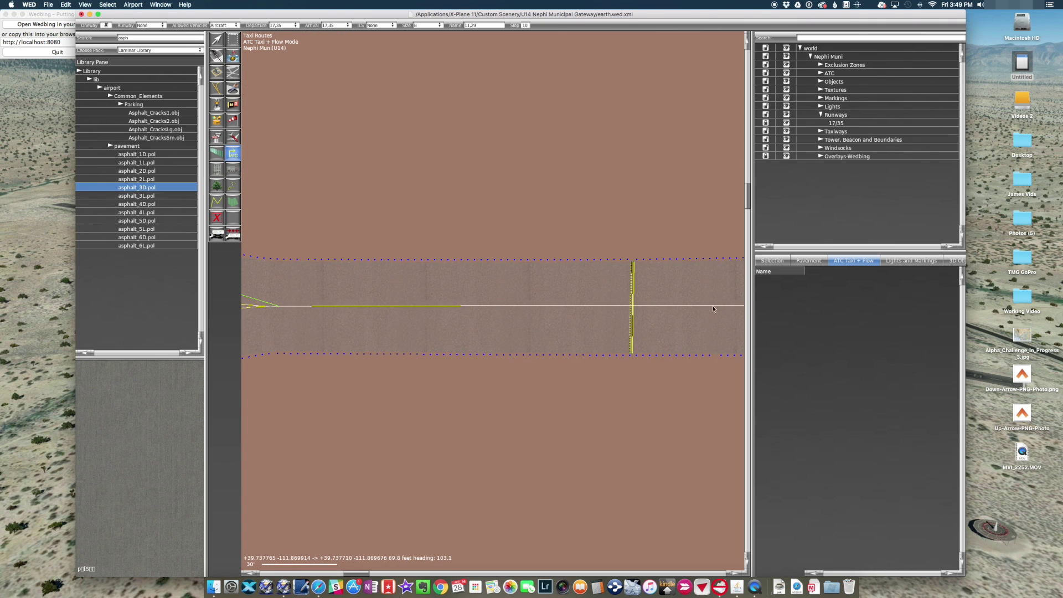
scroll(698, 304, "right", 10)
scroll(698, 304, "down", 1)
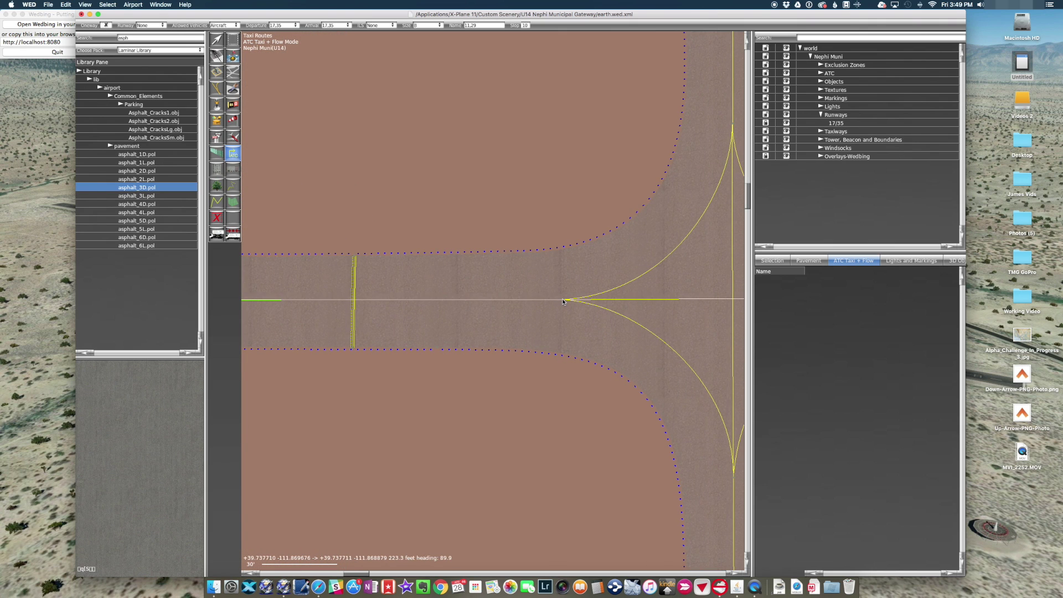
key("Return")
scroll(479, 442, "down", 5)
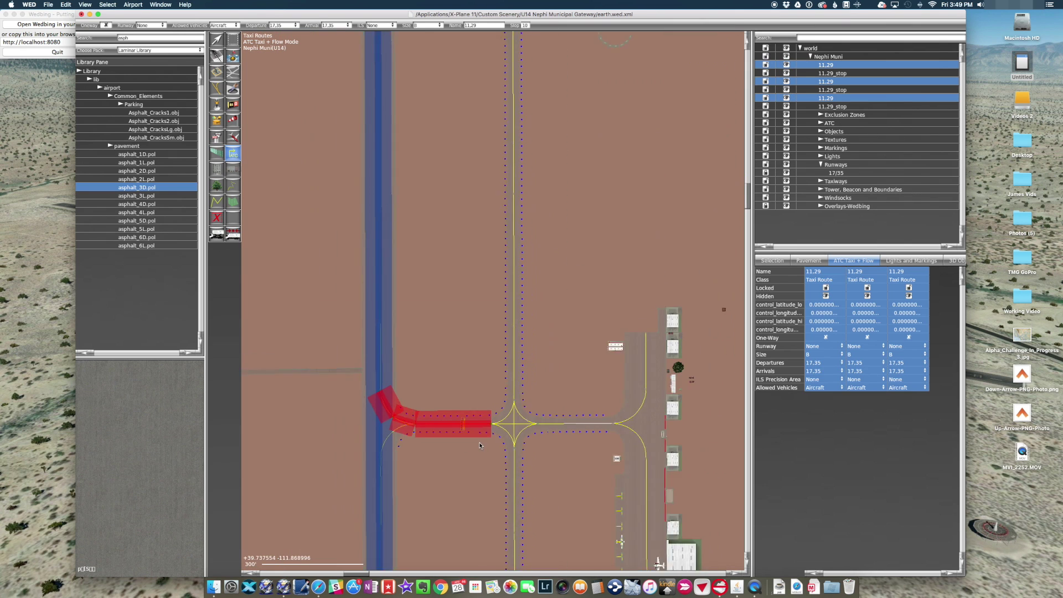
Undo the taxi route drawn along the middle connector's curve.
scroll(479, 442, "down", 3)
left_click(437, 479)
right_click_drag(436, 479, 623, 276)
scroll(582, 266, "up", 5)
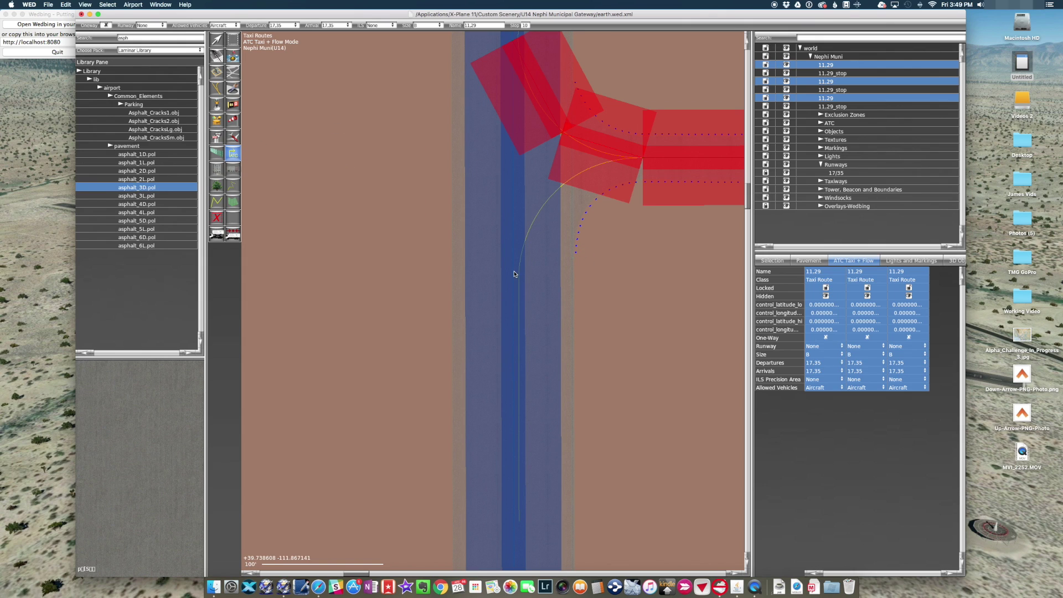
left_click(643, 161)
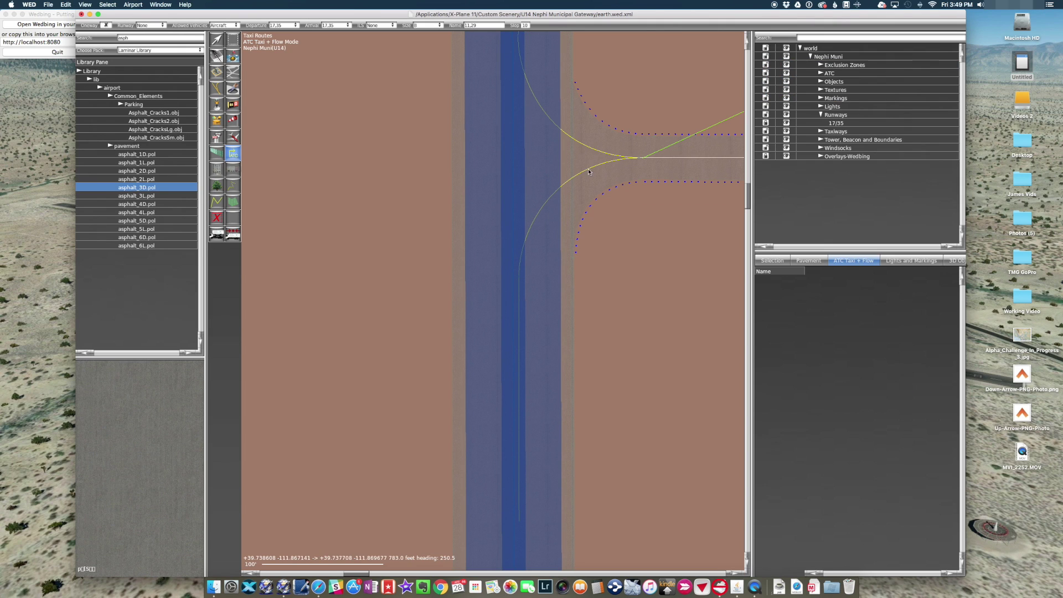
left_click(217, 38)
left_click(66, 5)
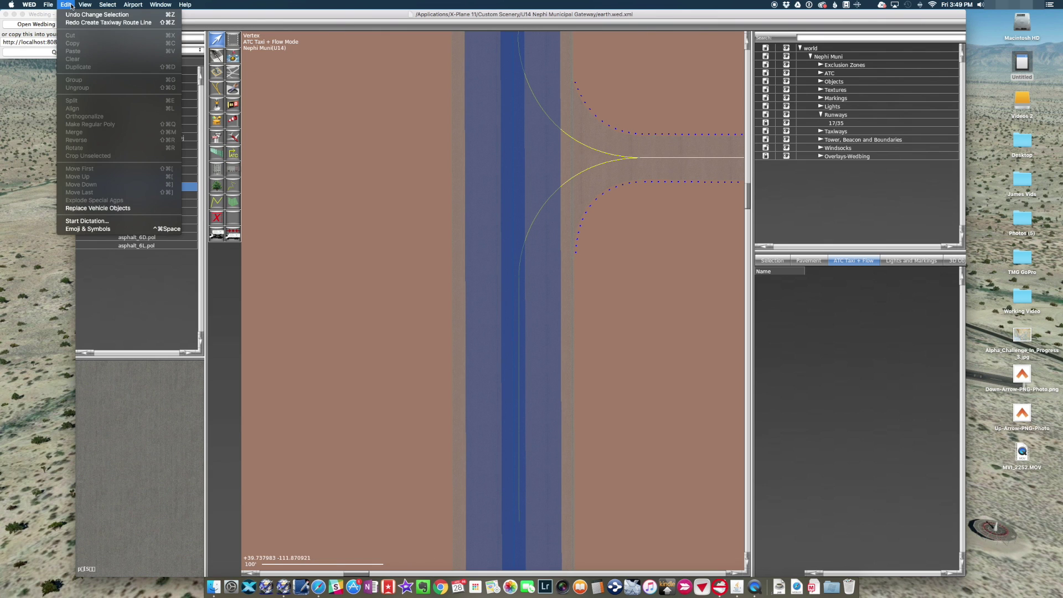
right_click_drag(643, 202, 502, 275)
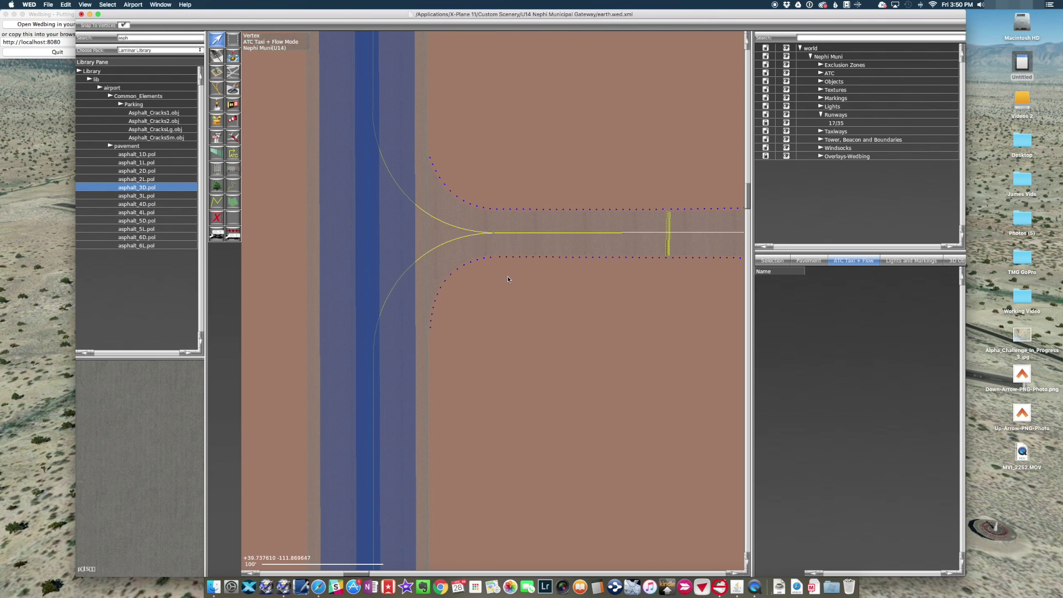
left_click(234, 154)
left_click(367, 110)
left_click(416, 206)
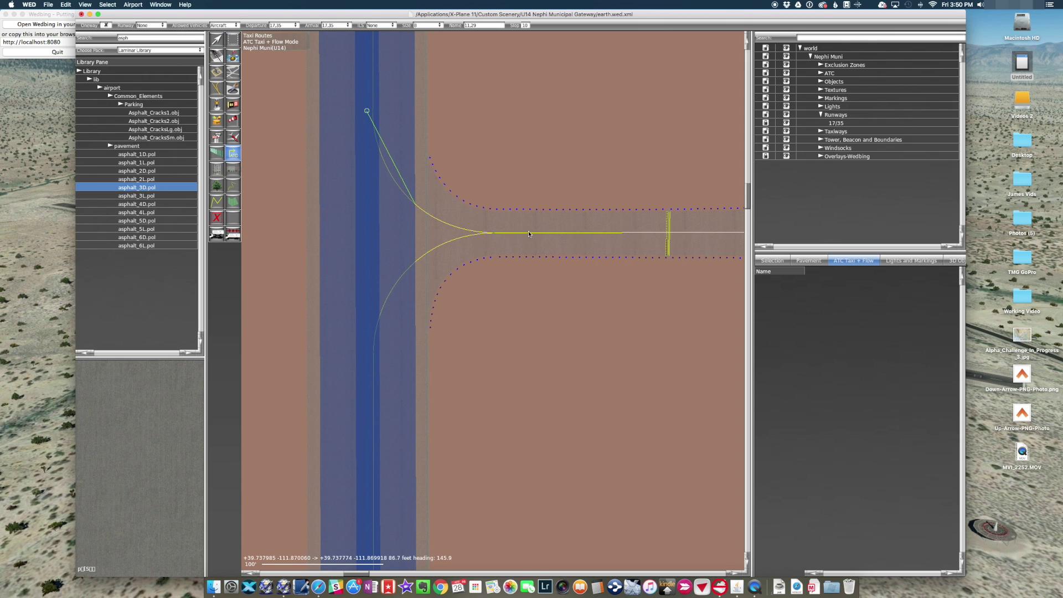
left_click(521, 234)
key("Escape")
Draw a taxi route from the runway centreline along the middle connector's north curve past the hold line, ending just short of the parallel taxiway junction.
left_click(367, 118)
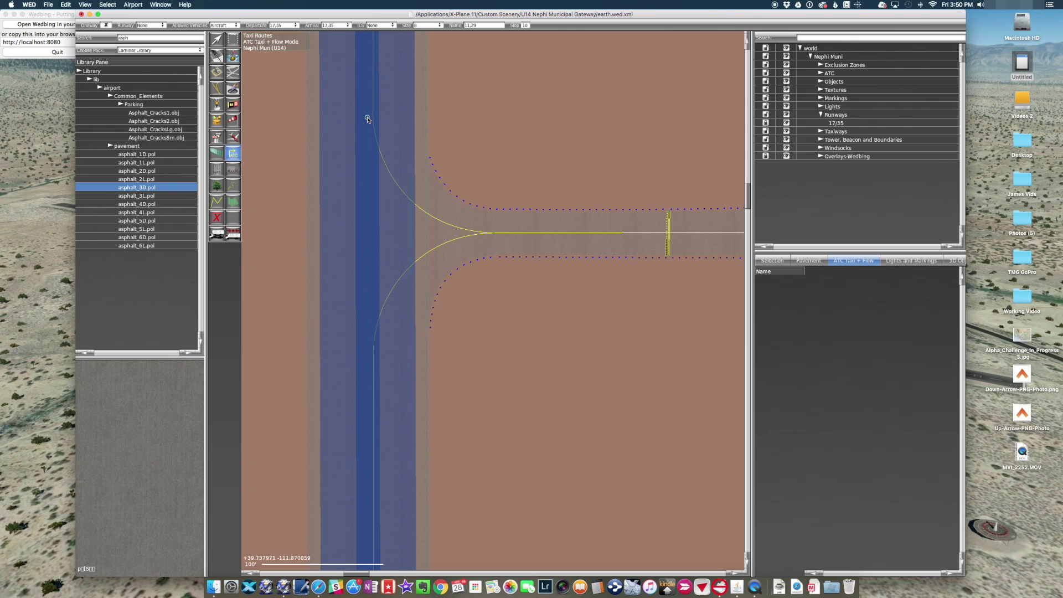
left_click(478, 235)
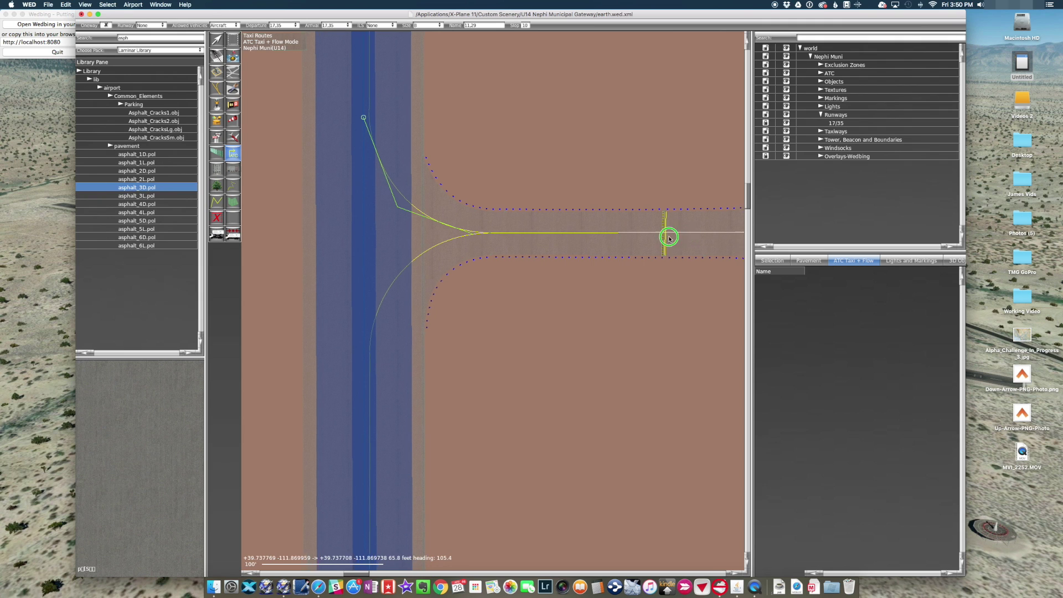
scroll(669, 235, "right", 5)
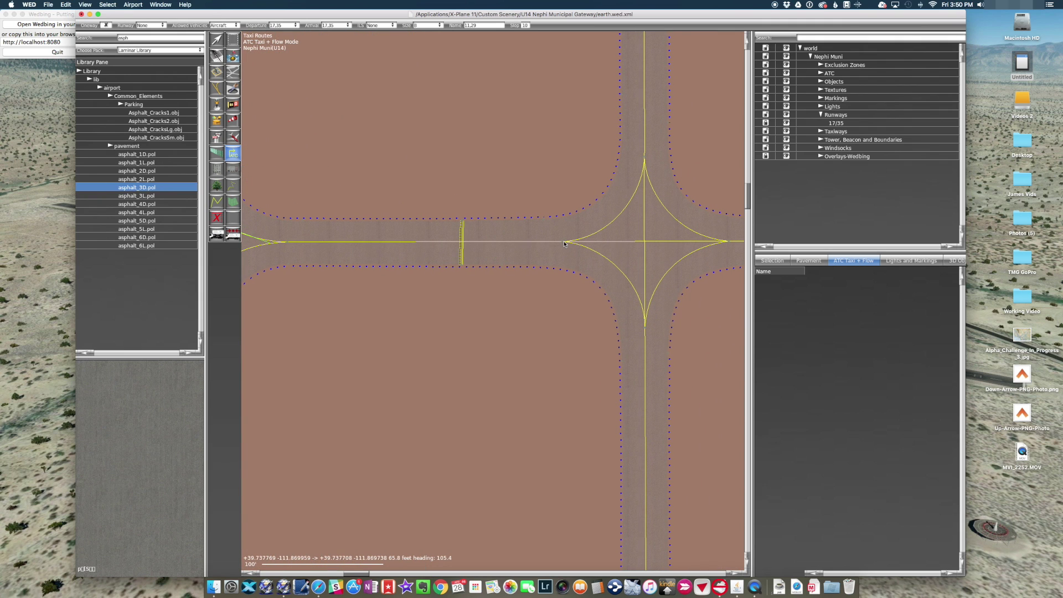
double_click(645, 242)
right_click_drag(402, 321, 409, 284)
key("Return")
key("v")
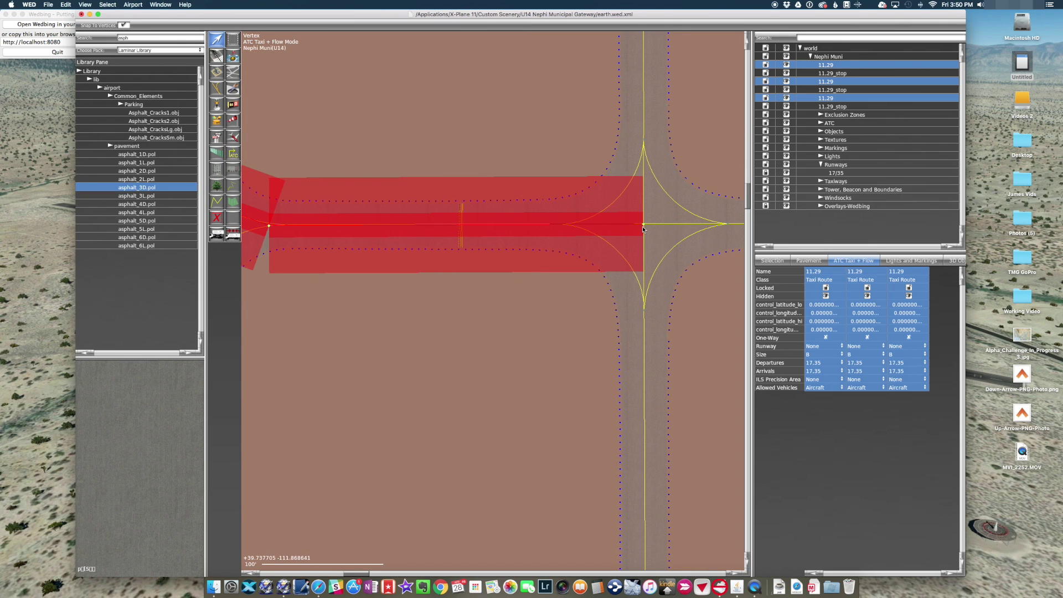
left_click_drag(644, 226, 545, 224)
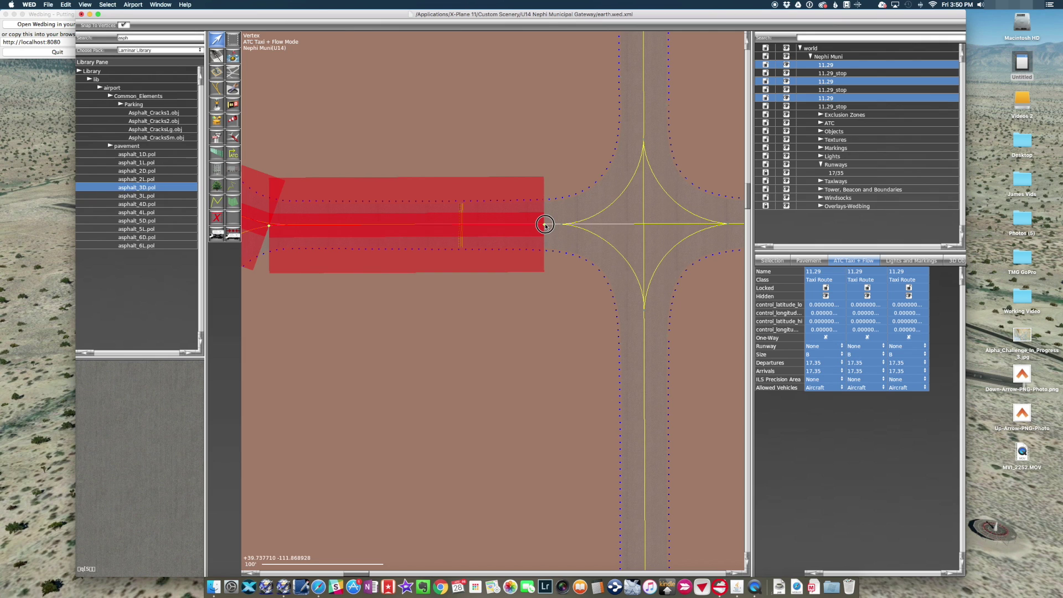
Draw a second taxi route from the runway centreline along the middle connector's south curve to the point where both curves meet.
scroll(562, 319, "left", 5)
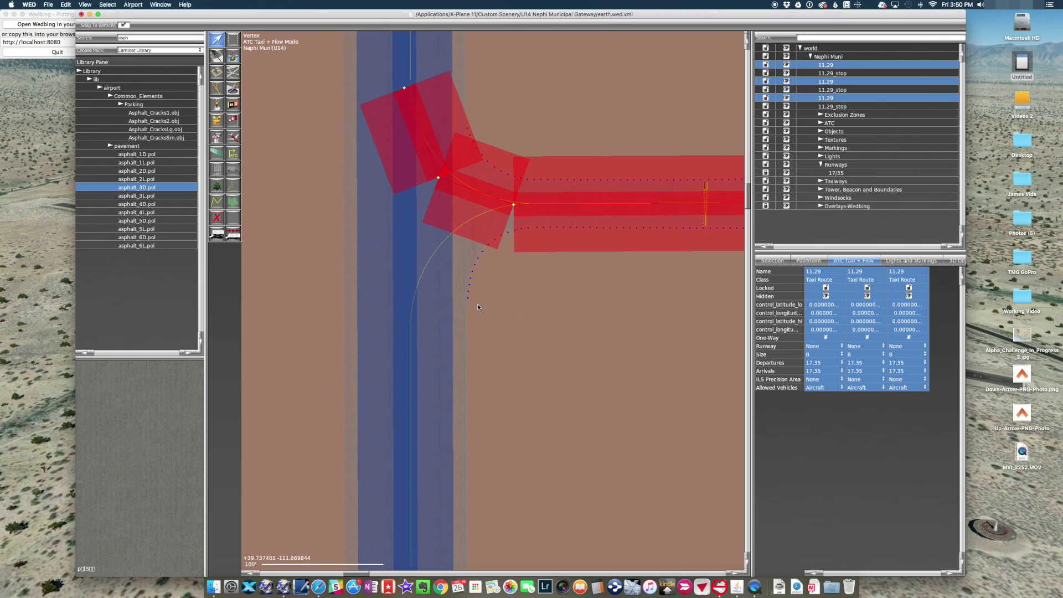
left_click(234, 151)
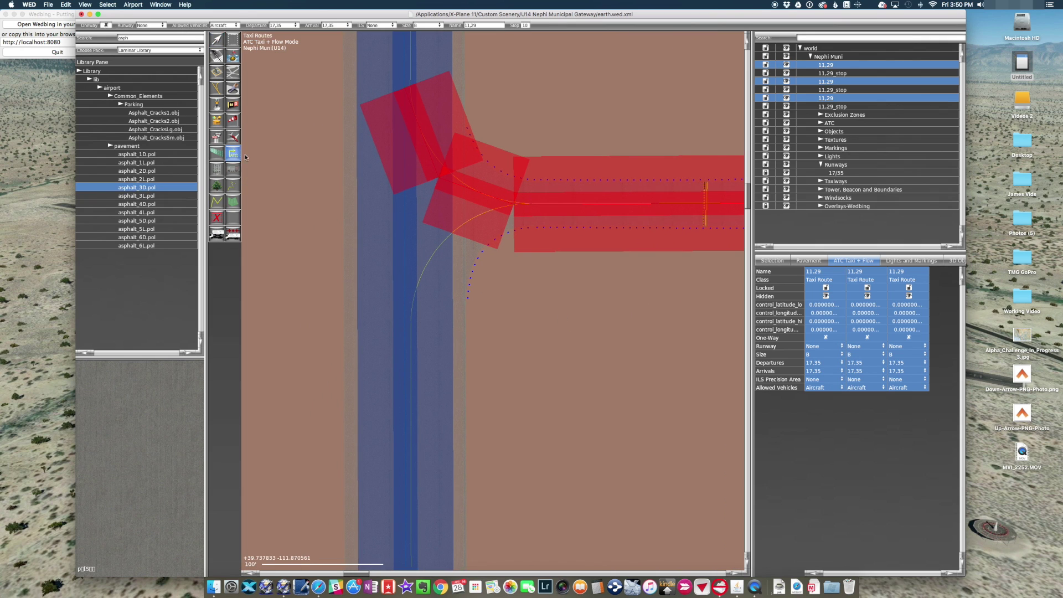
left_click(404, 323)
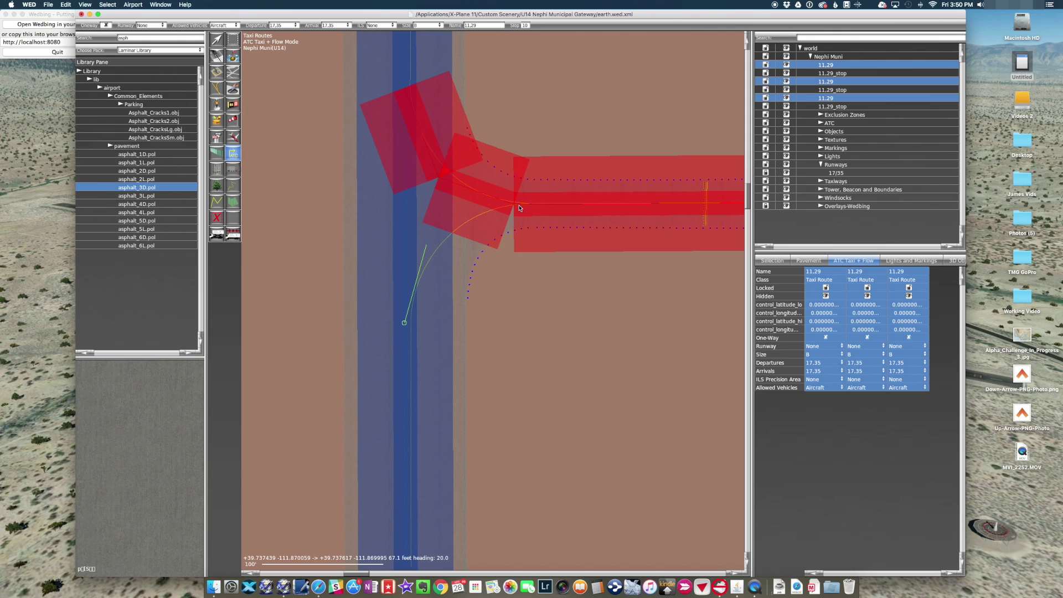
left_click(427, 244)
double_click(521, 206)
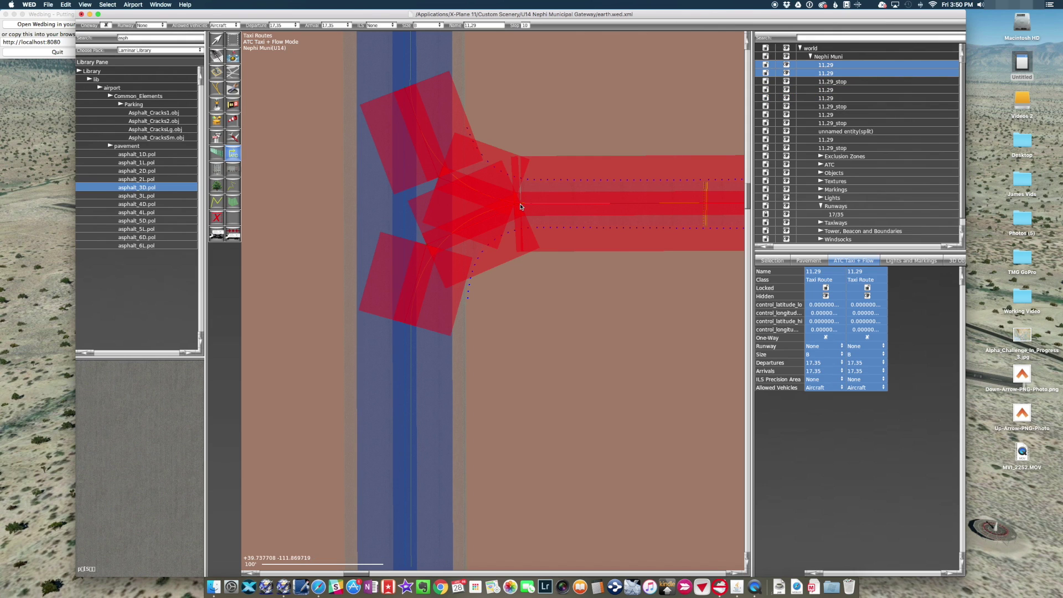
Snap the end nodes of the north and south curve routes together where they meet on the middle connector.
left_click(216, 39)
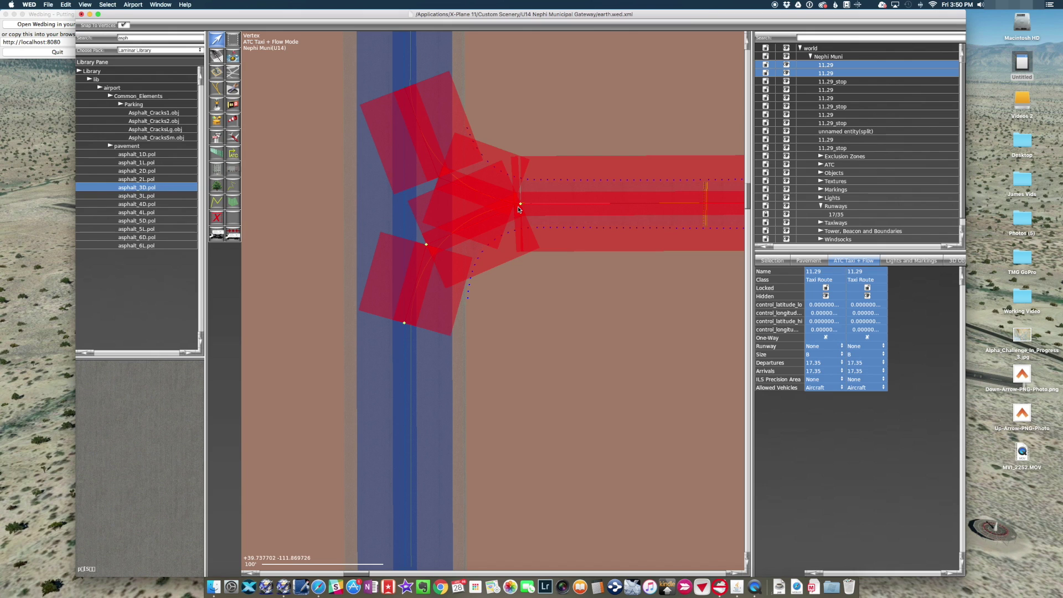
mouse_move(521, 203)
left_mouse_down()
mouse_move(521, 215)
mouse_move(518, 207)
left_mouse_up()
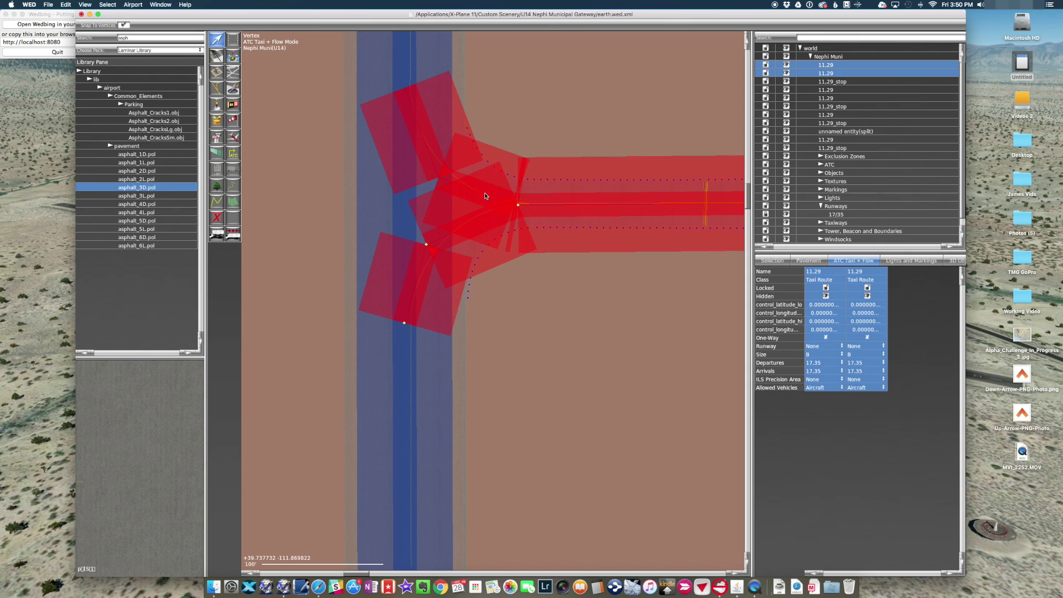
left_click(515, 206)
left_click_drag(515, 206, 518, 205)
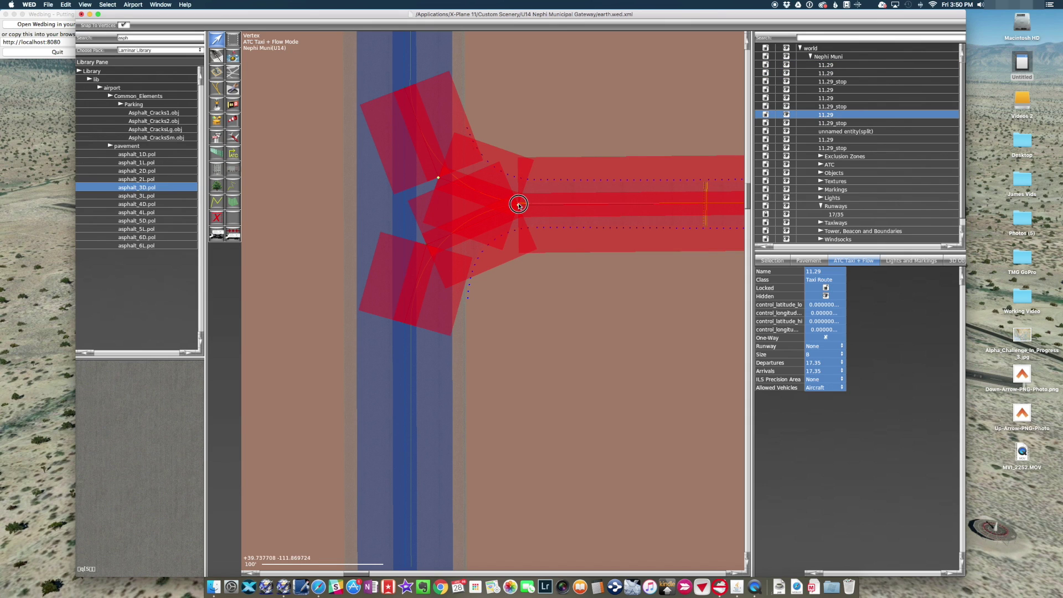
Check the nodes at the middle connector's merge point with Select Double Nodes, and clear the selection.
left_click_drag(506, 141, 541, 227)
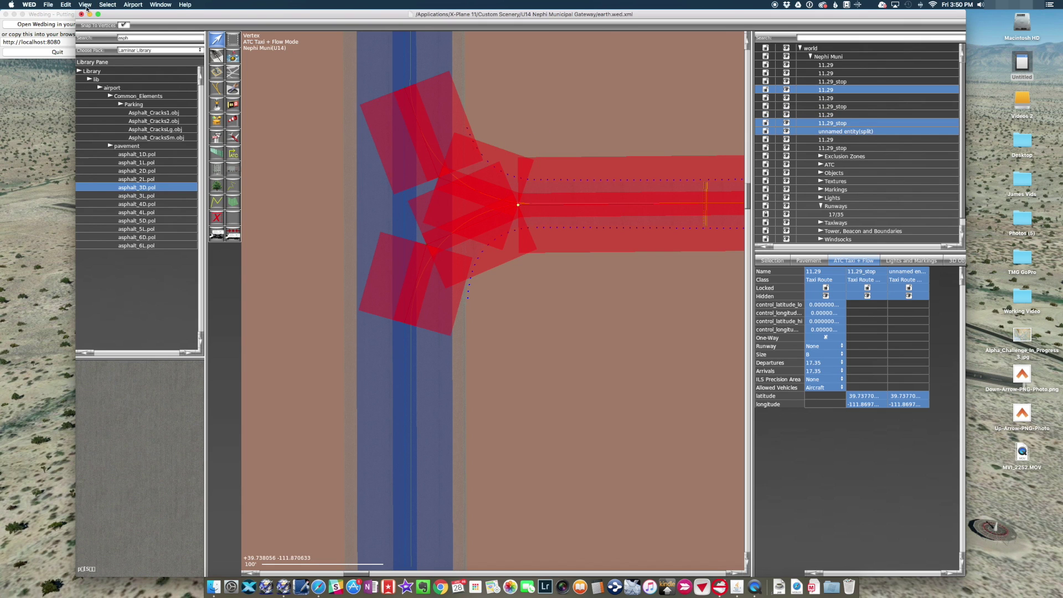
left_click(67, 6)
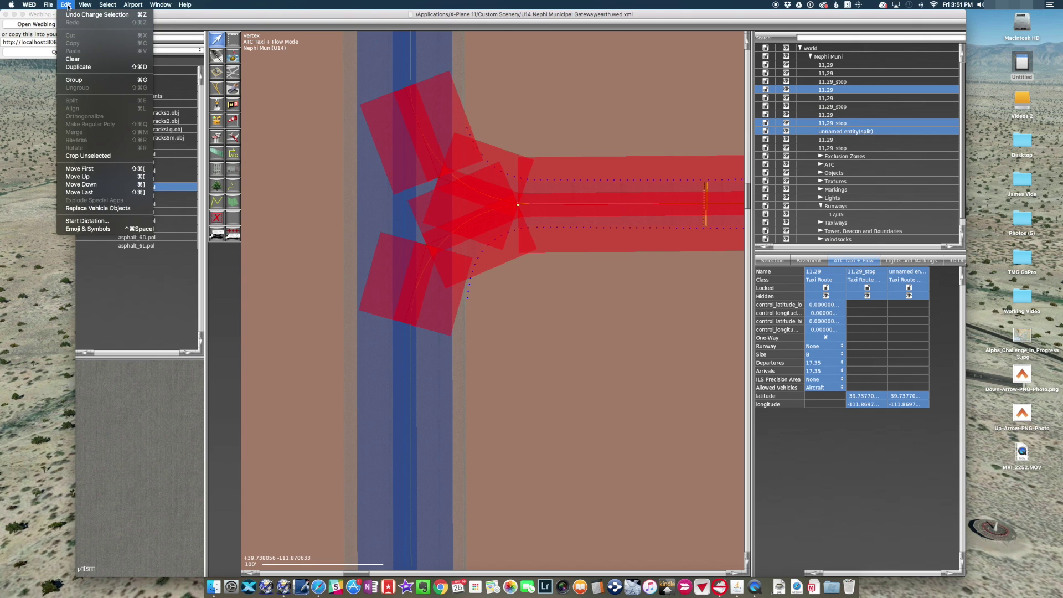
mouse_move(82, 4)
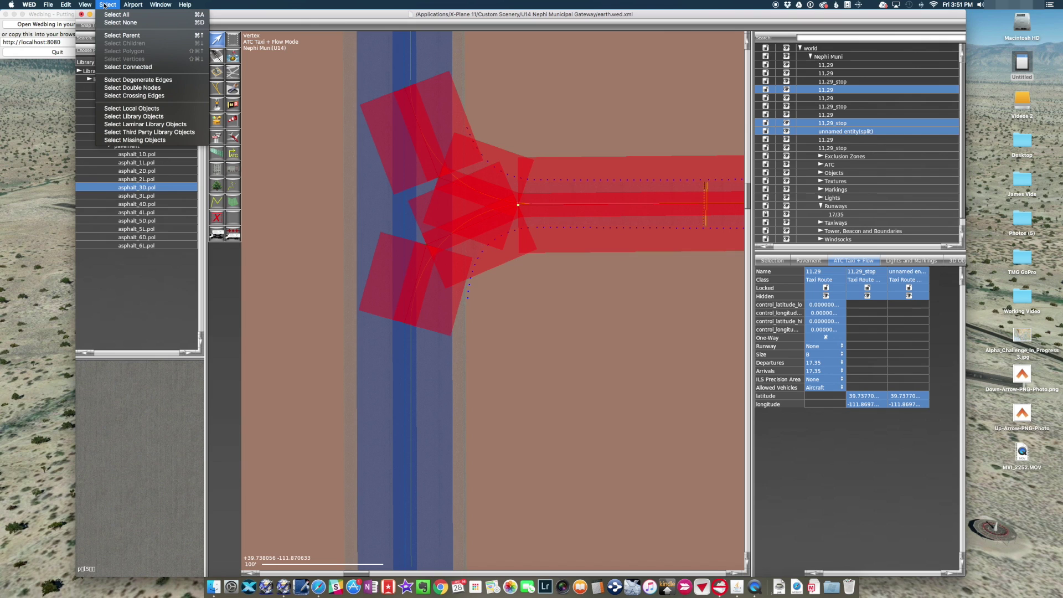
left_click(132, 88)
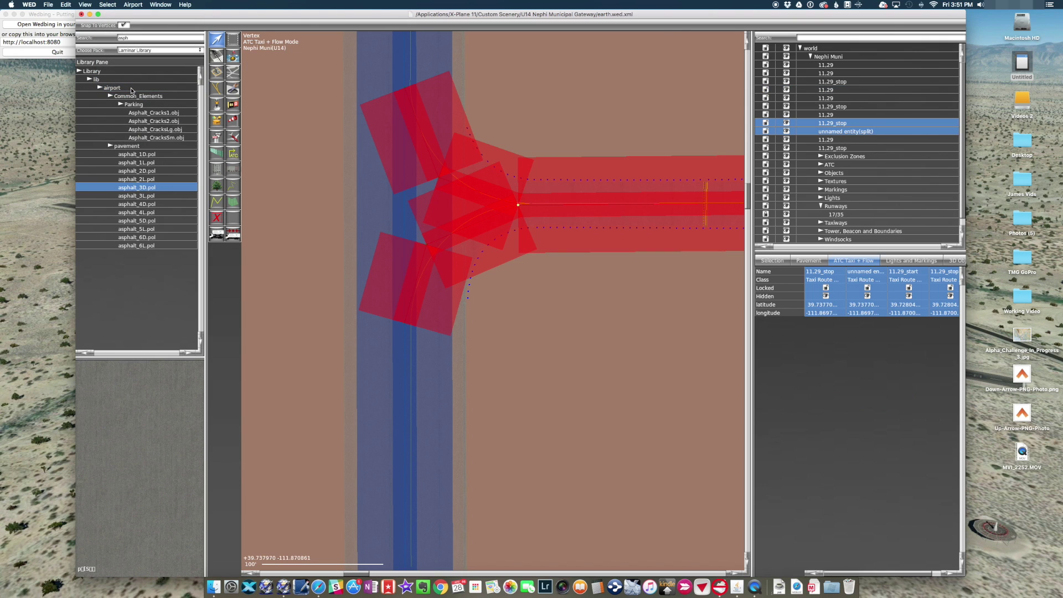
left_click(526, 87)
Draw a taxi route from the runway's 17 end along the north connector, past the hold line to the start of the taxiway curve.
scroll(545, 89, "down", 3)
right_click_drag(556, 87, 576, 443)
right_click_drag(593, 99, 572, 514)
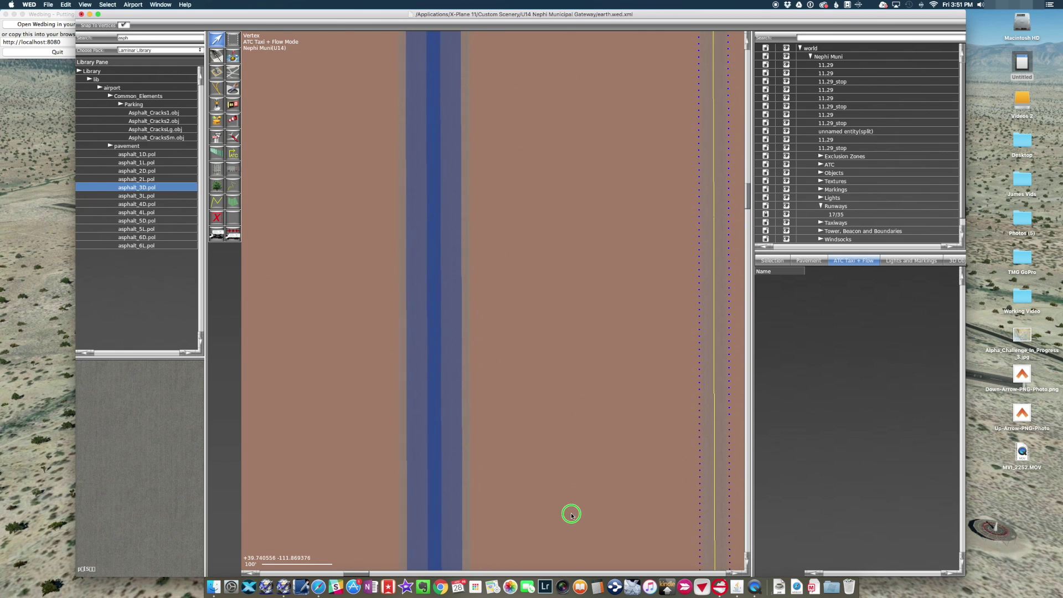
right_click_drag(567, 157, 561, 578)
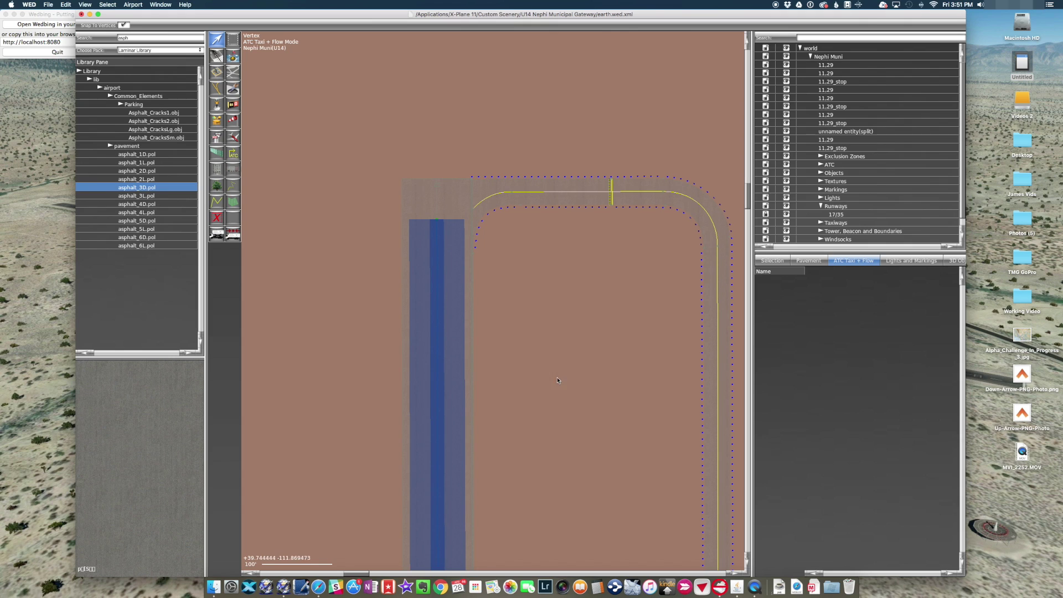
key("r")
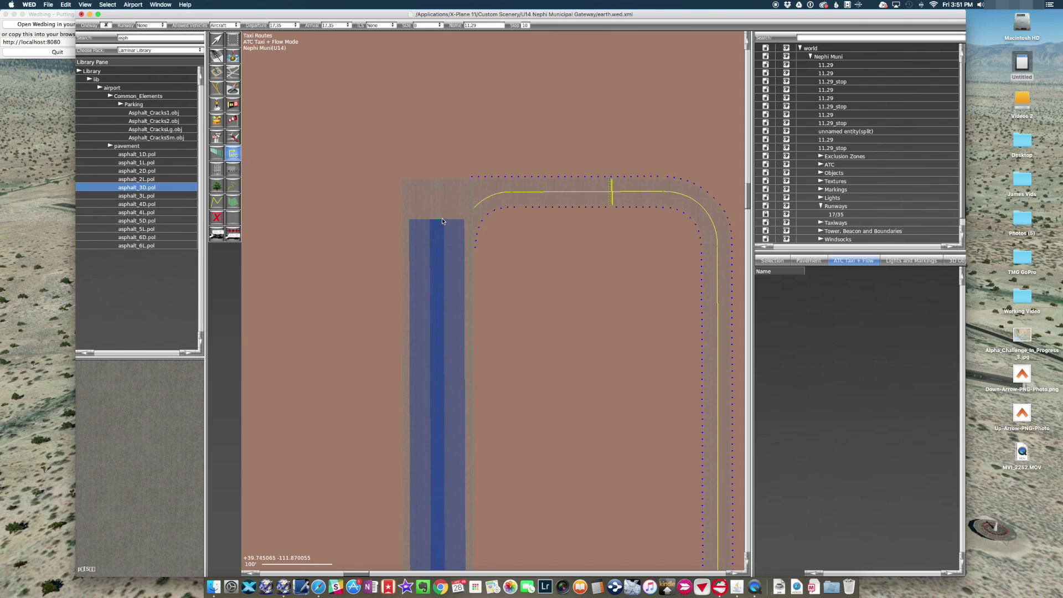
left_click(486, 194)
double_click(661, 194)
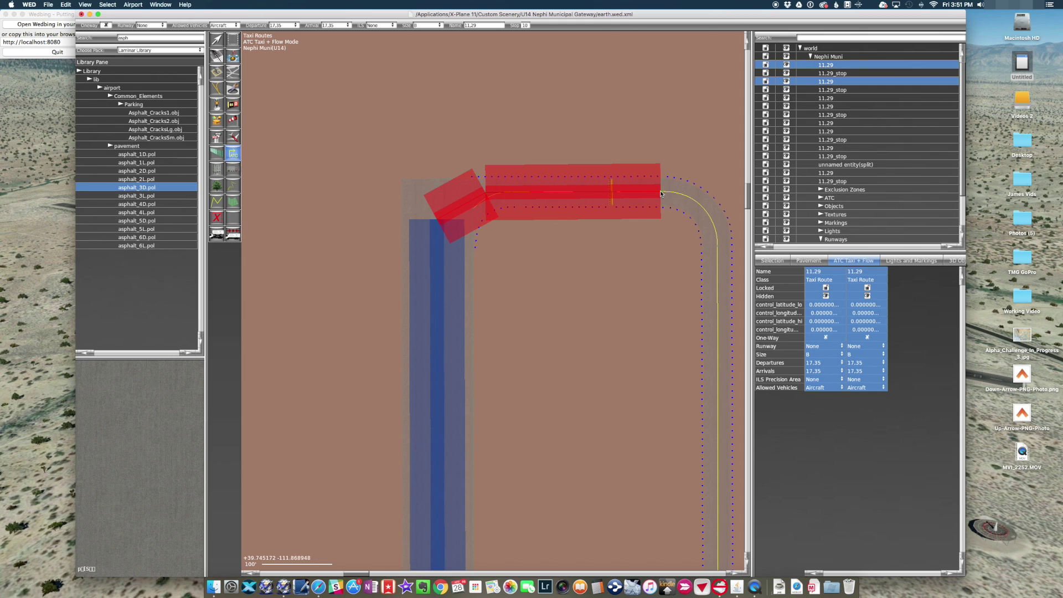
Group all the loose 11.29 taxi routes and nodes, including the unnamed split entity, and rename the group AI Taxi.
left_click(217, 40)
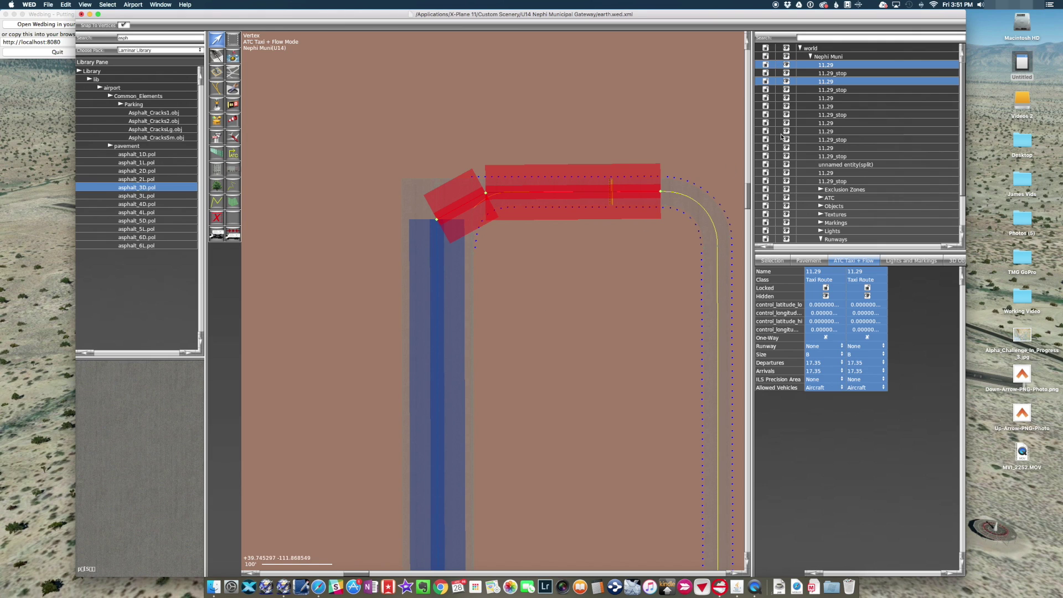
left_click(854, 165)
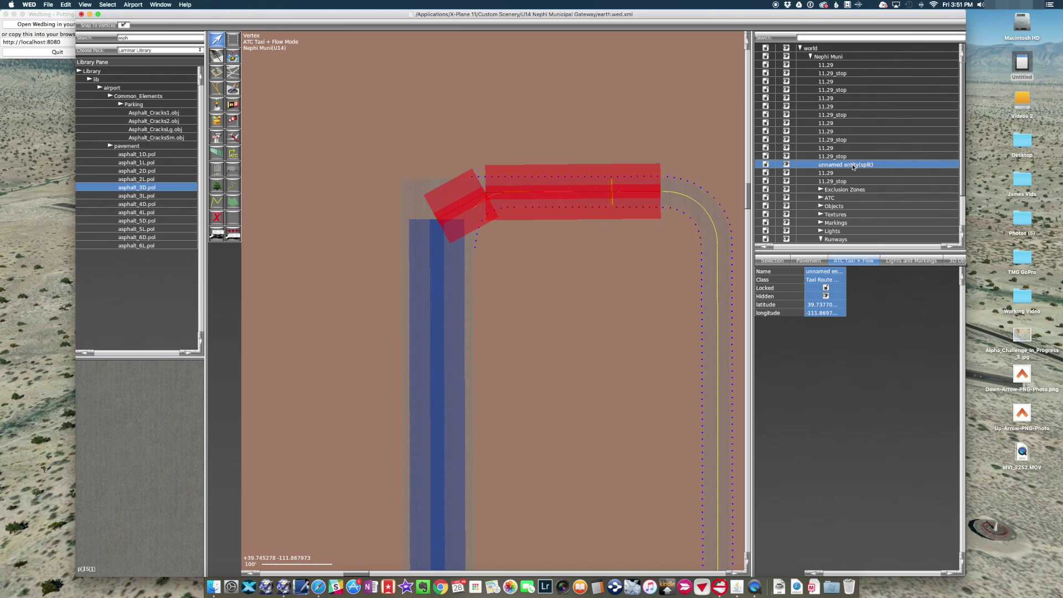
left_click(845, 65)
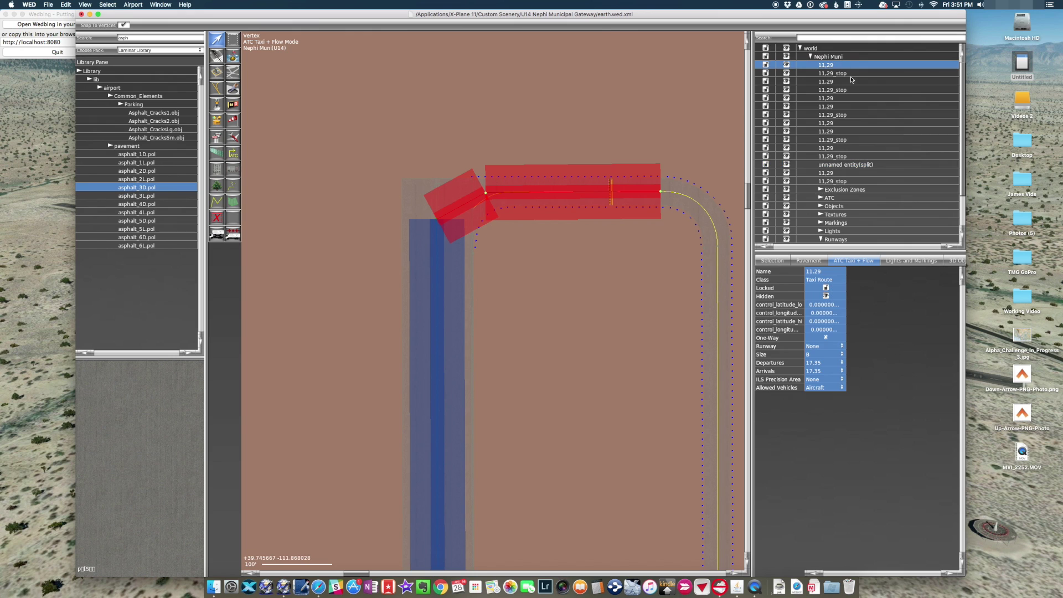
left_click(864, 182, "shift")
key("super+g")
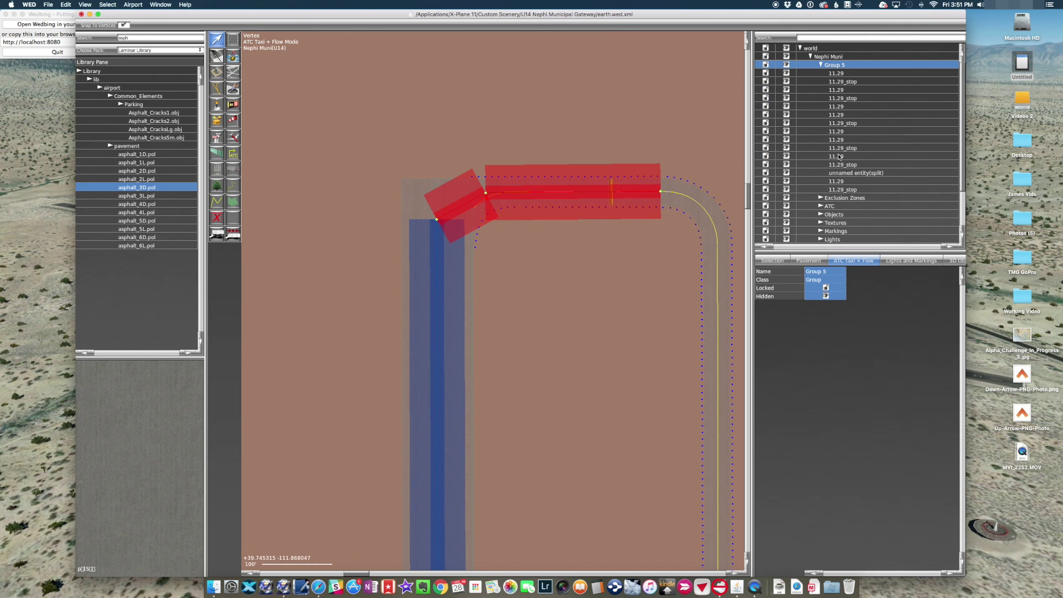
double_click(854, 66)
type("AI")
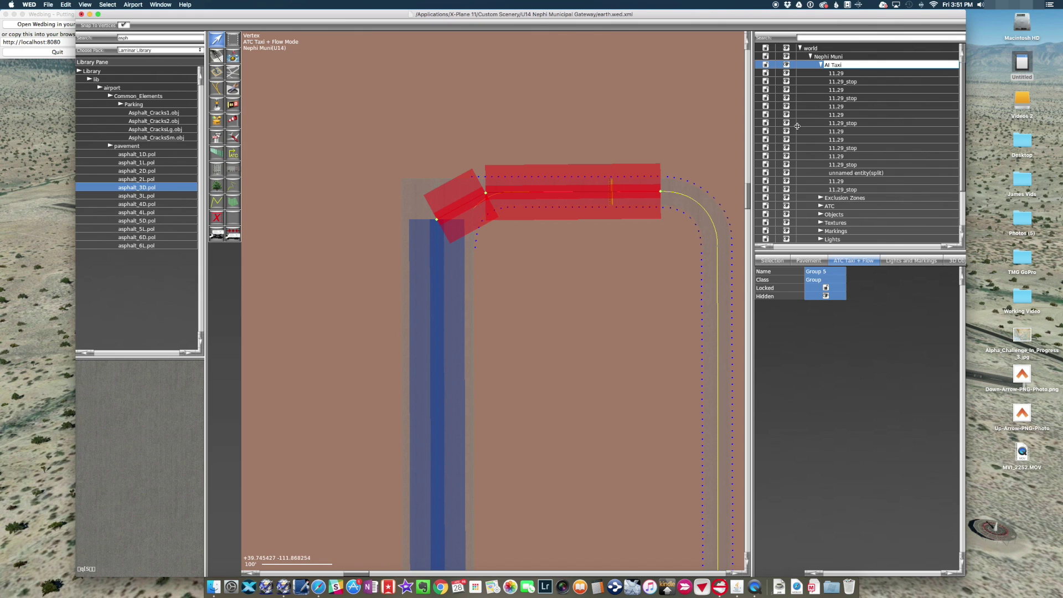
type(" Taxi")
key("Return")
Set the Taxi Routes tool to None for both departures and arrivals, clearing runway 17/35.
scroll(652, 302, "down", 5)
scroll(689, 436, "down", 3)
scroll(680, 418, "down", 3)
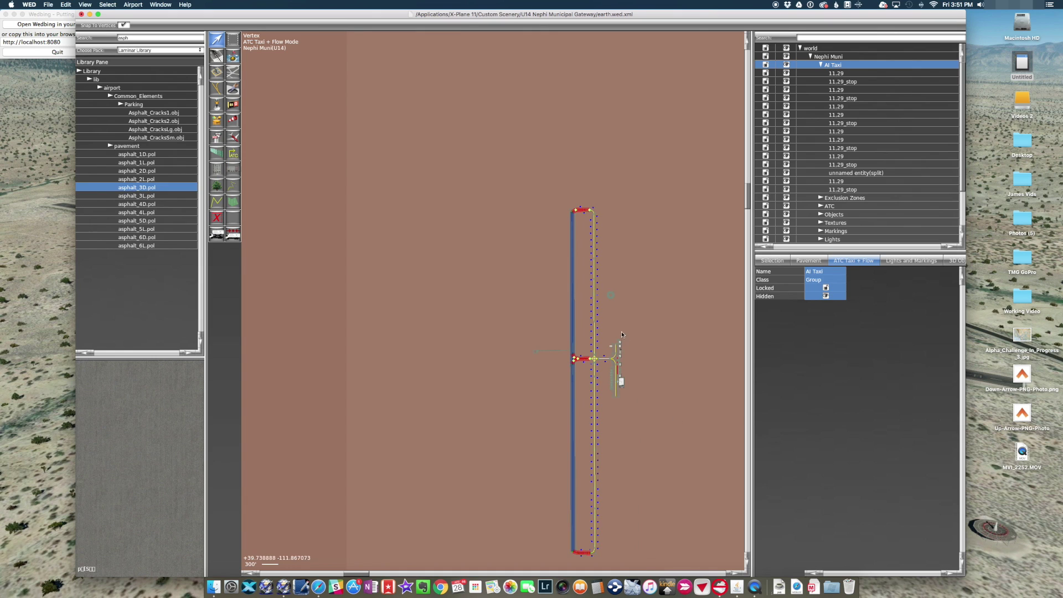
scroll(602, 228, "up", 5)
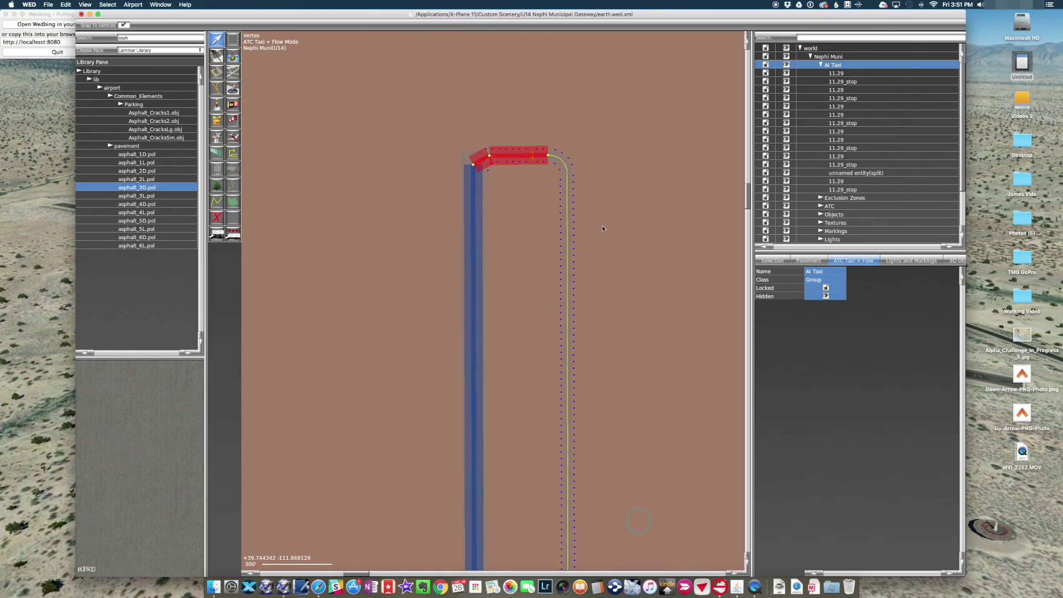
left_click(232, 154)
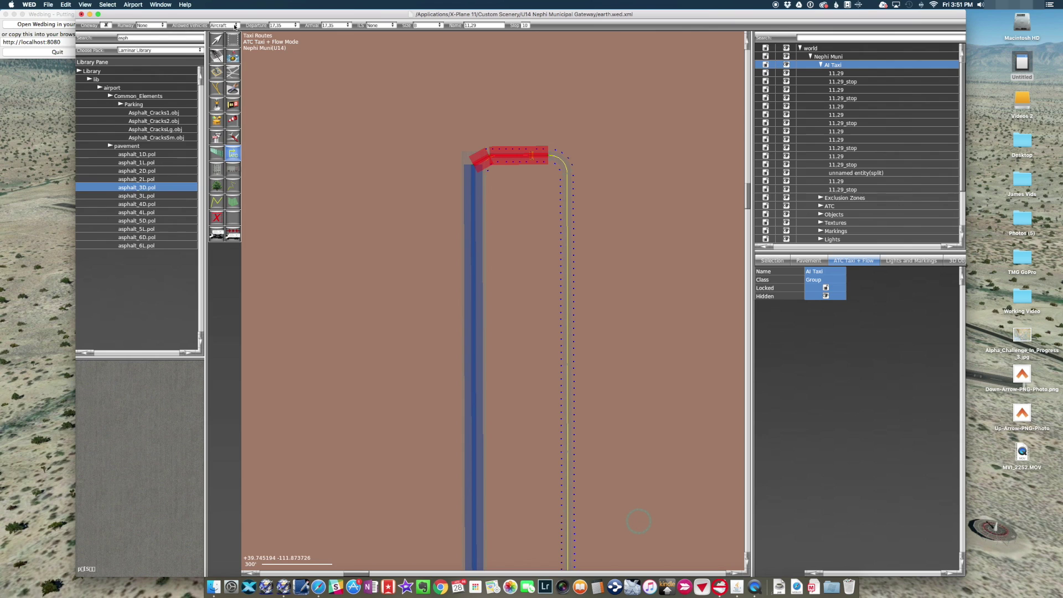
left_click(279, 26)
left_click(281, 29)
left_click(279, 25)
left_click(280, 22)
left_click(334, 27)
left_click(335, 30)
left_click(334, 26)
left_click(333, 23)
Draw a taxi route from the north connector's end around the curve and along the full parallel taxiway to the south connector.
scroll(546, 171, "up", 3)
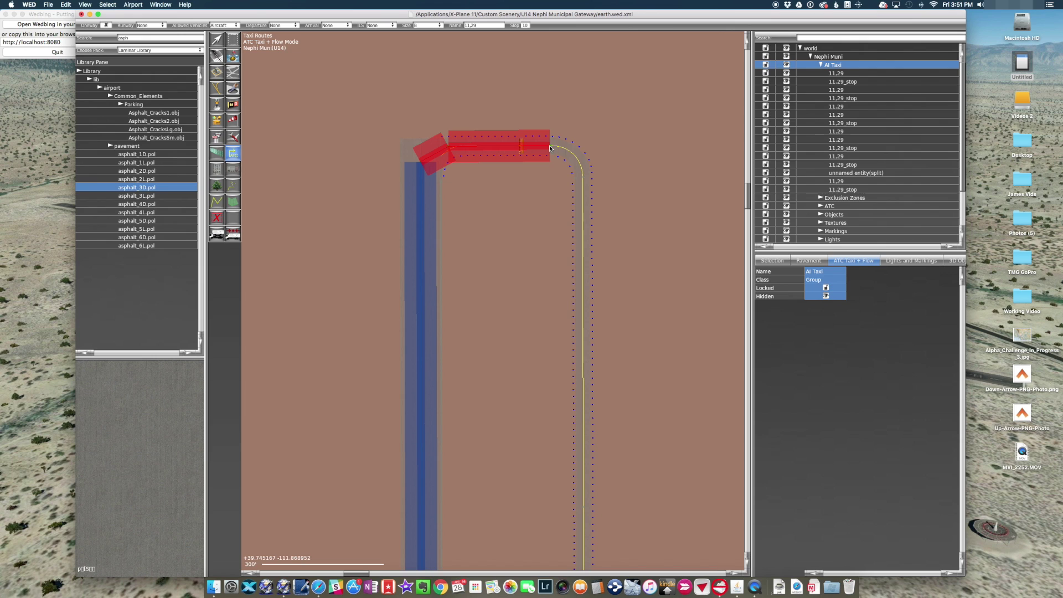
left_click_drag(568, 149, 581, 163)
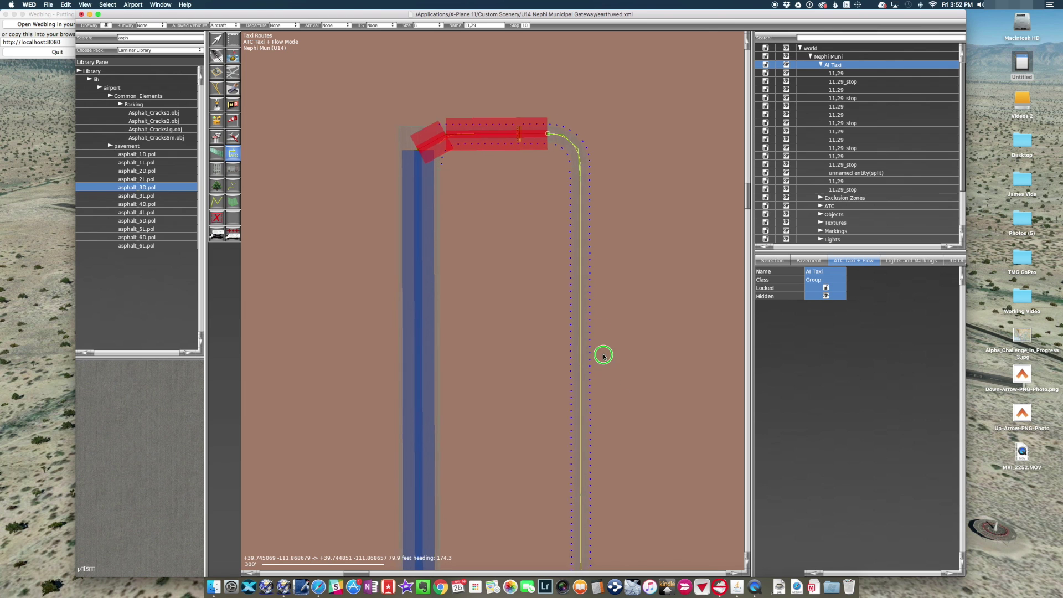
scroll(602, 356, "down", 5)
scroll(648, 537, "down", 10)
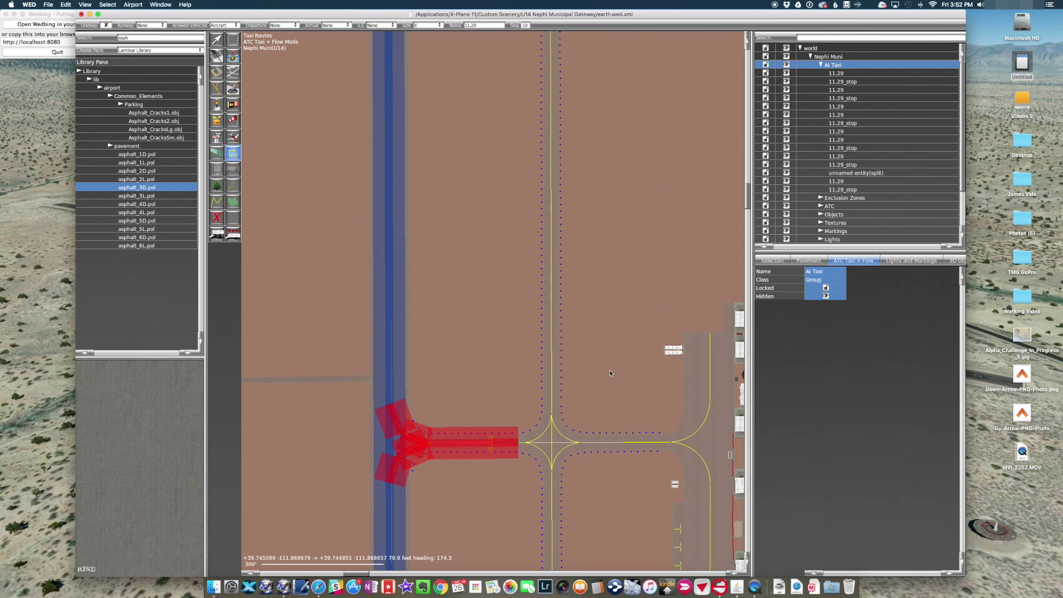
scroll(609, 443, "down", 8)
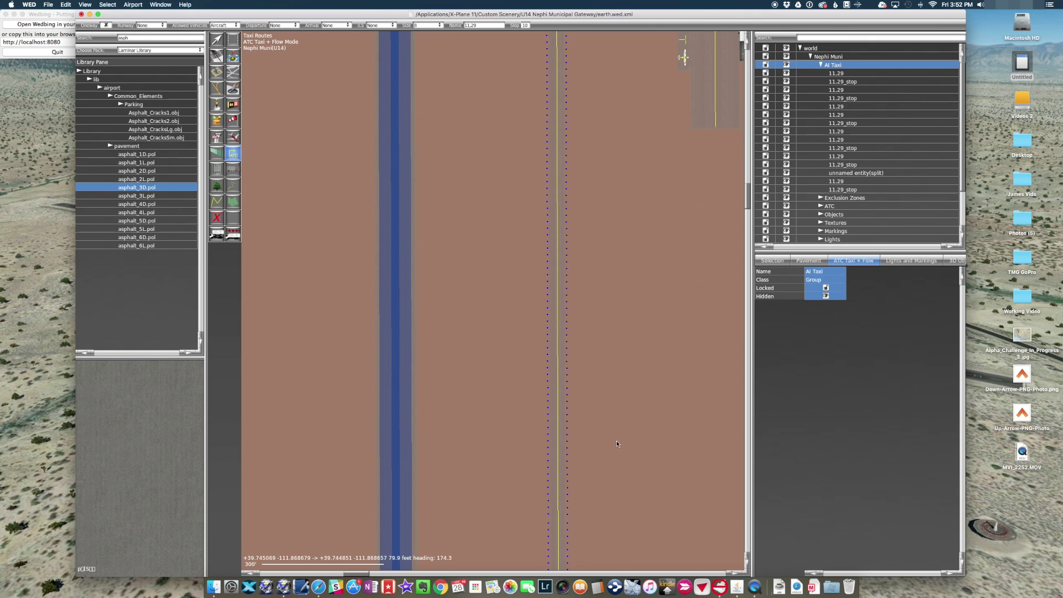
scroll(601, 178, "up", 8)
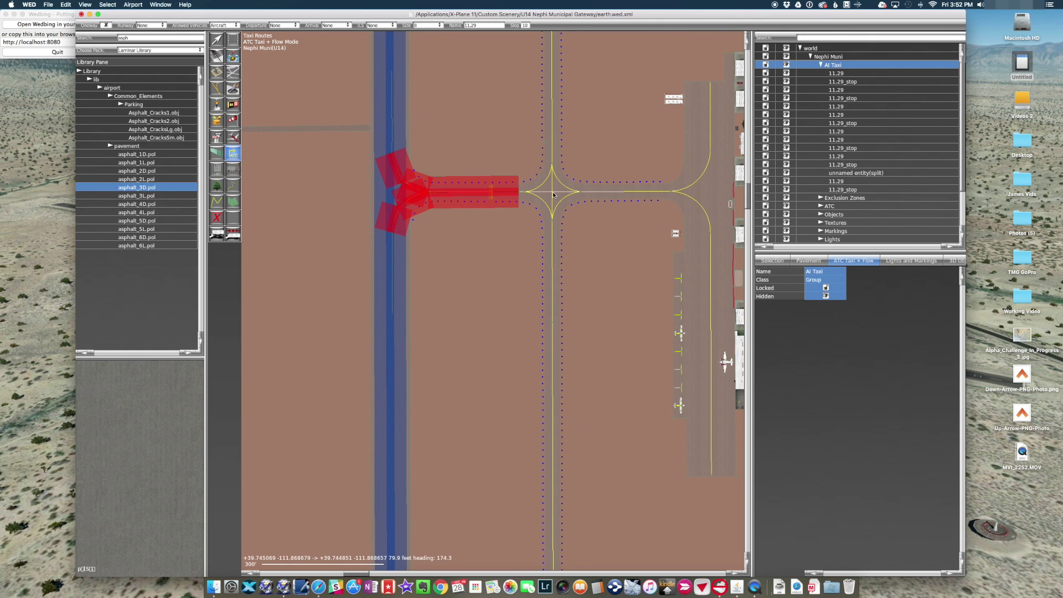
right_click_drag(591, 436, 588, 70)
right_click_drag(589, 466, 584, 172)
right_click_drag(598, 432, 591, 379)
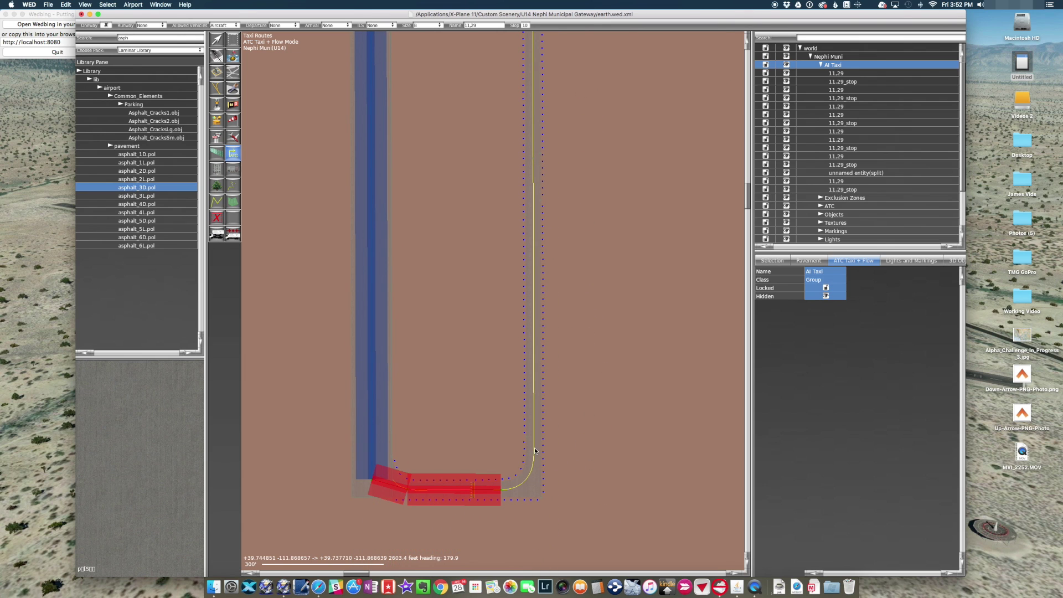
left_click(530, 481)
key("Return")
Draw a taxi route from the middle connector across the parallel taxiway, around the apron's south curve and down its centreline beside the large hangar.
right_click_drag(623, 258, 623, 532)
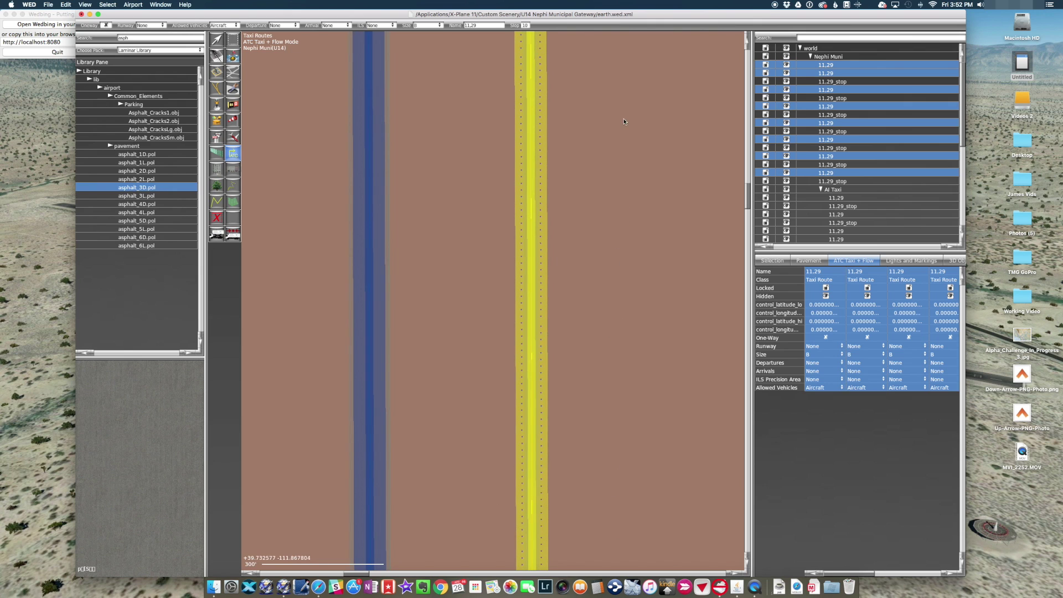
right_click_drag(621, 210, 633, 476)
right_click_drag(595, 183, 613, 292)
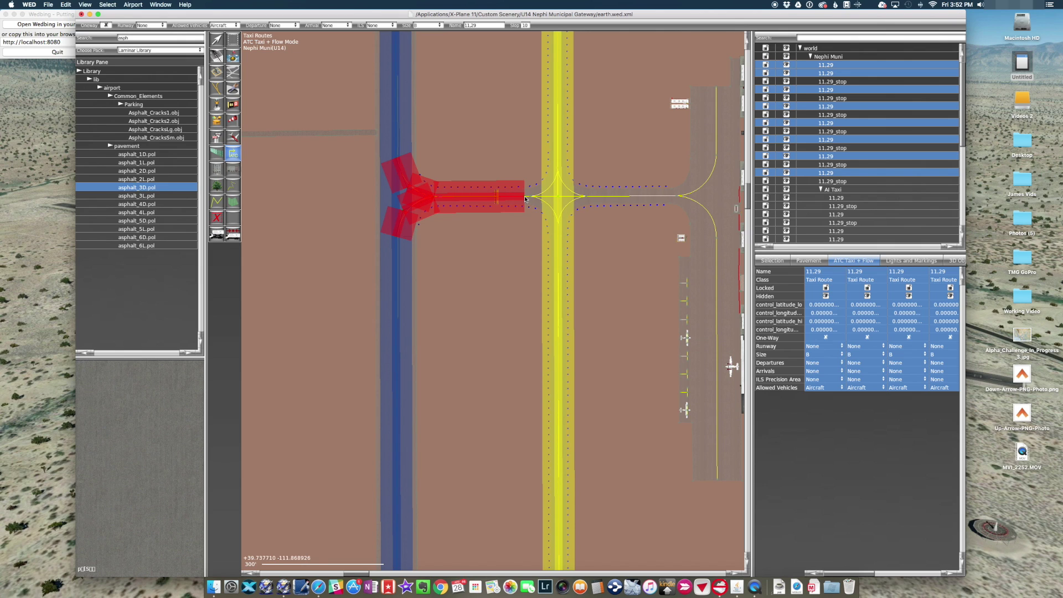
left_click(546, 199)
left_click(558, 197)
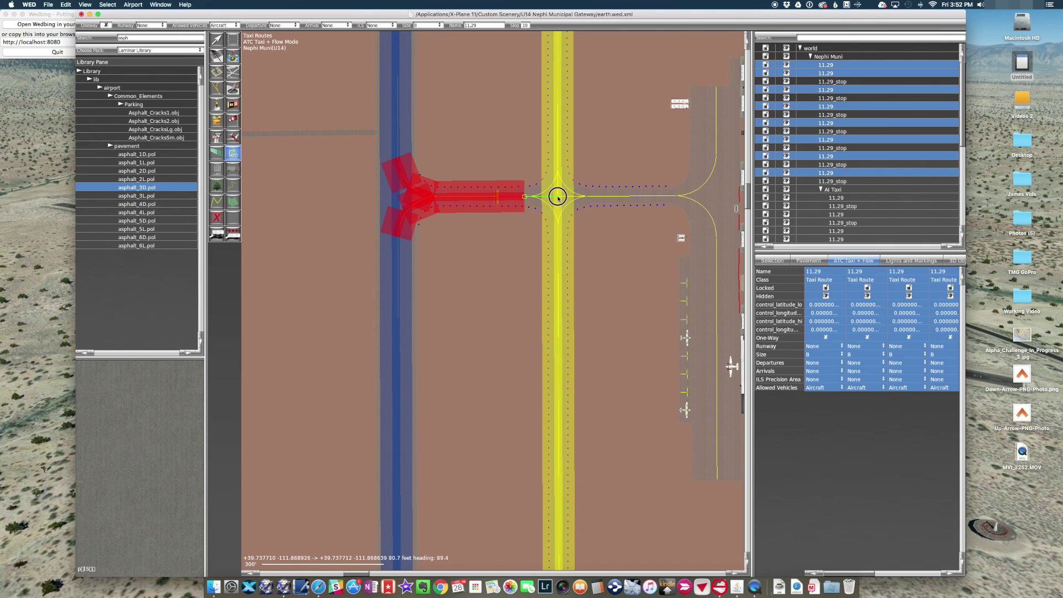
right_click_drag(700, 197, 616, 199)
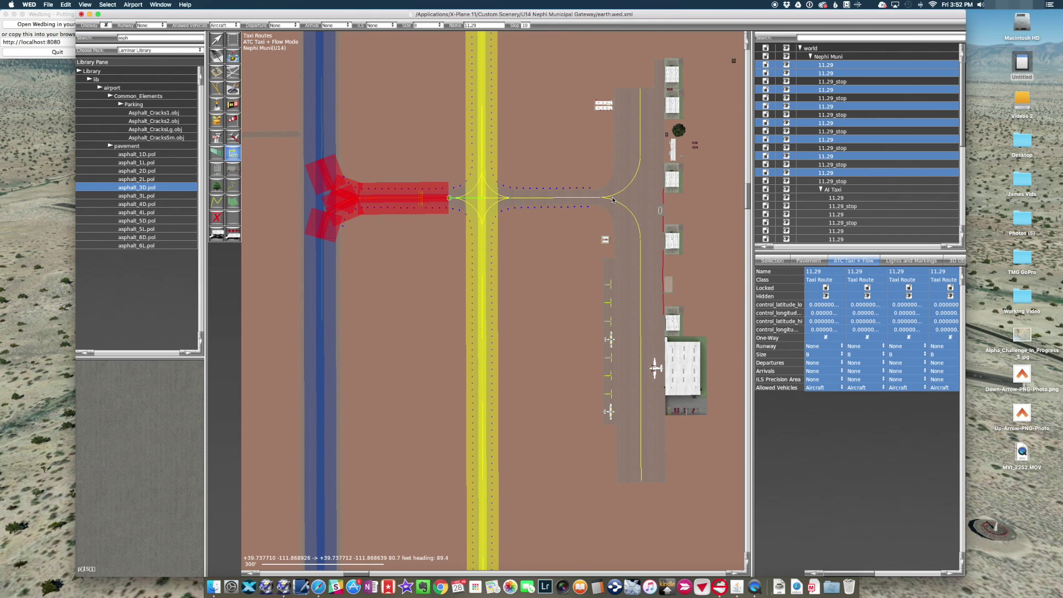
left_click(607, 198)
left_click(630, 208)
double_click(641, 236)
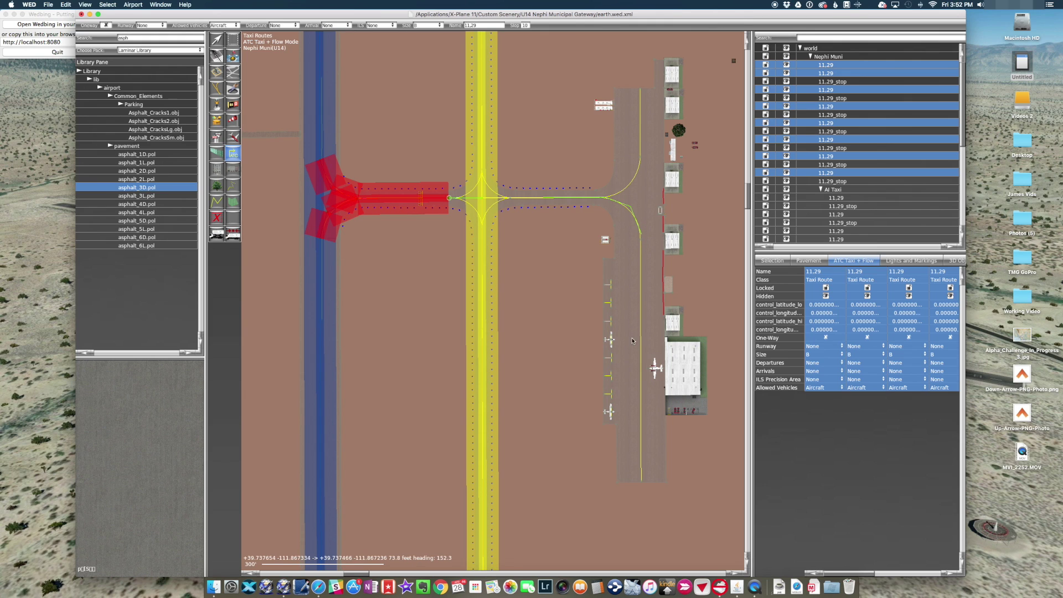
double_click(642, 411)
key("Return")
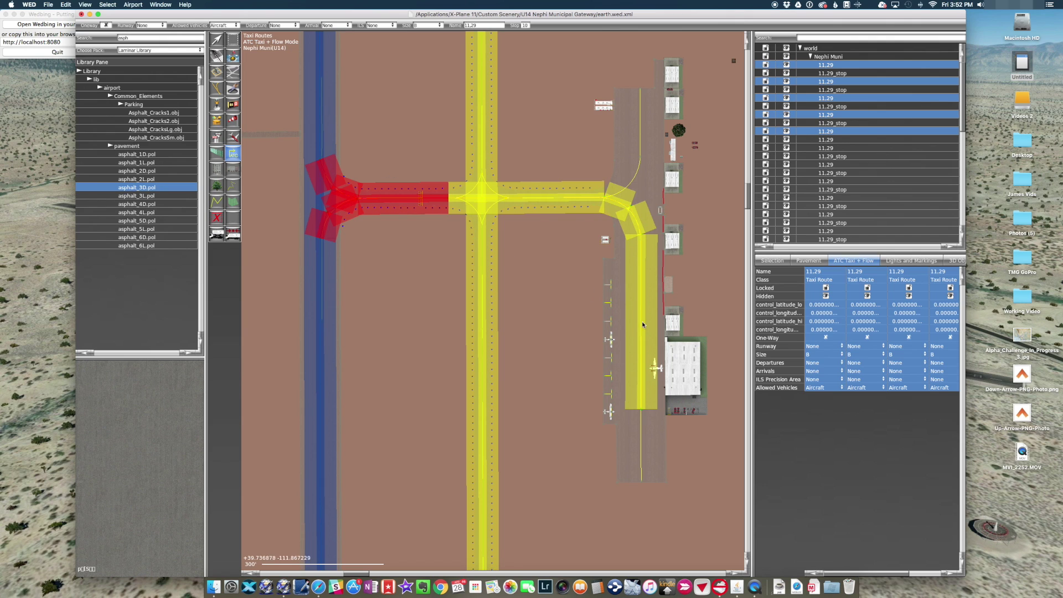
Split the straight apron taxi route at two points near the tie-downs and large hangar, and clear the selection.
left_click(639, 298)
left_click(218, 42)
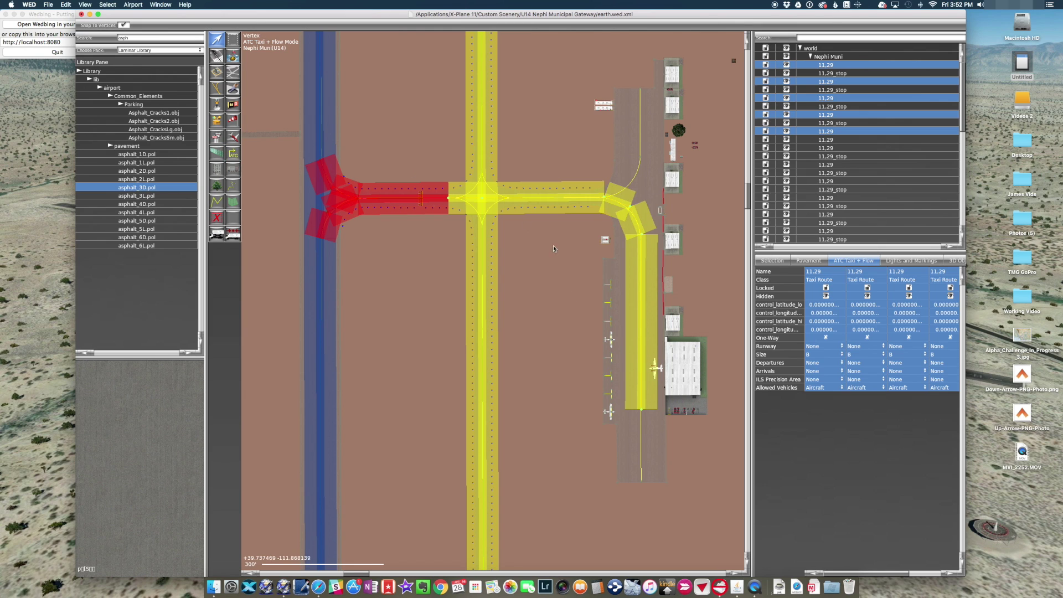
left_click(641, 298, "alt")
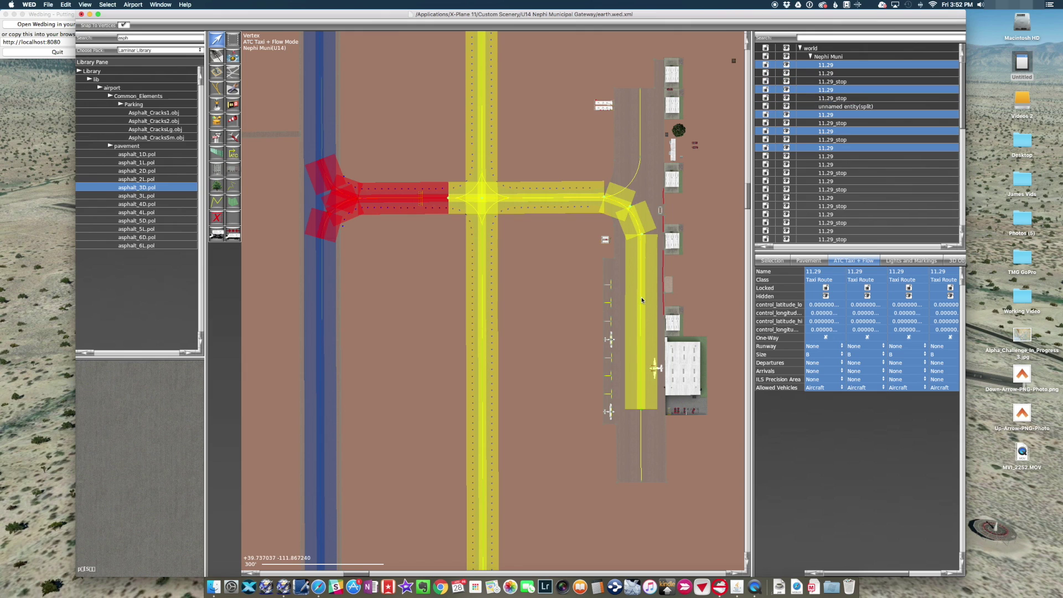
left_click(642, 370, "alt")
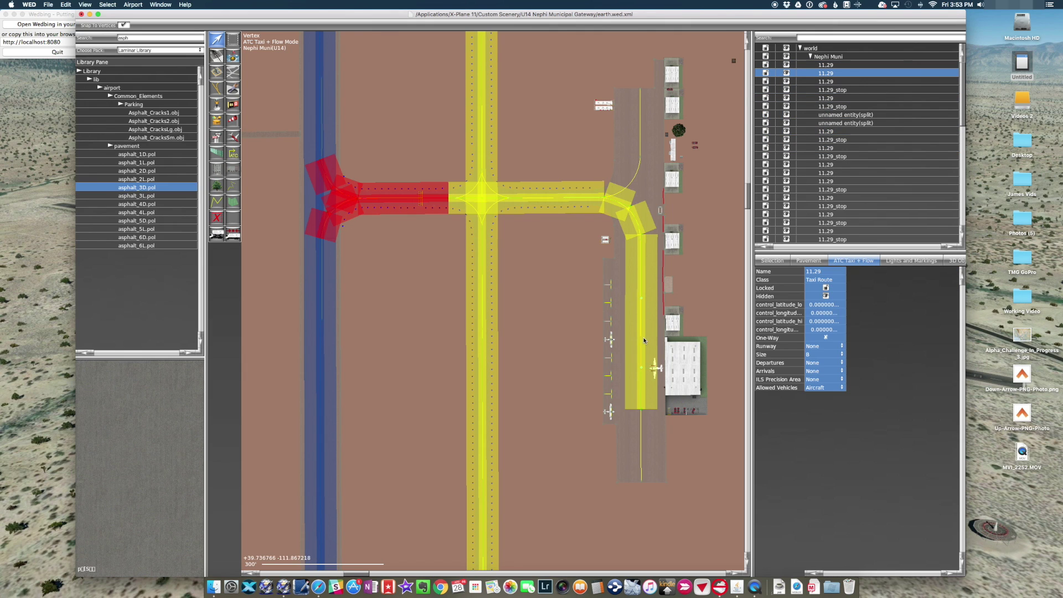
left_click(706, 308)
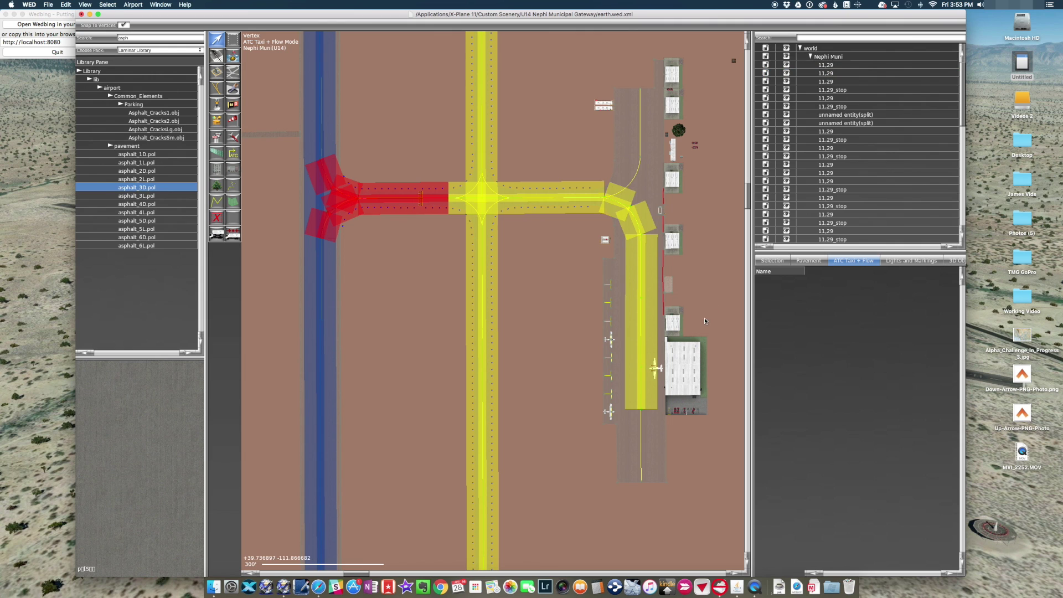
scroll(564, 250, "down", 5)
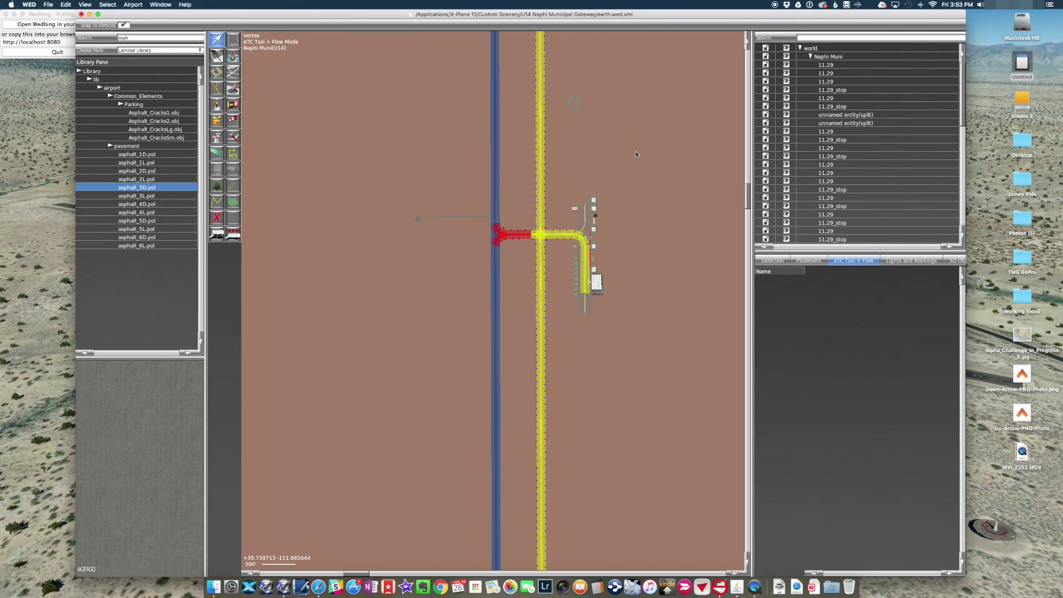
scroll(576, 256, "up", 5)
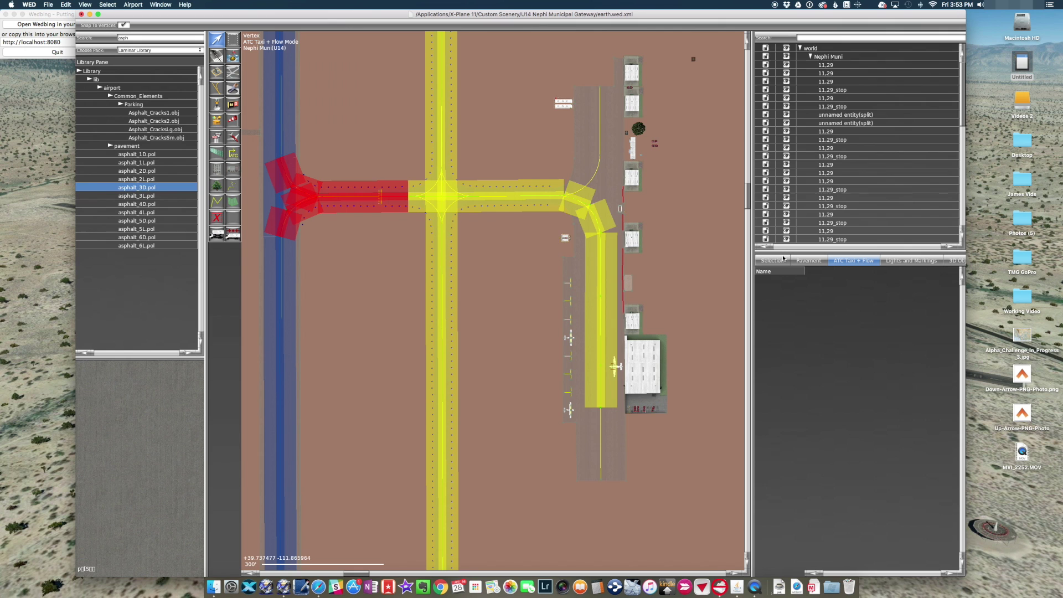
Move all the loose 11.29 routes, nodes and unnamed split entities into the AI Taxi group, and collapse the group.
left_click(780, 261)
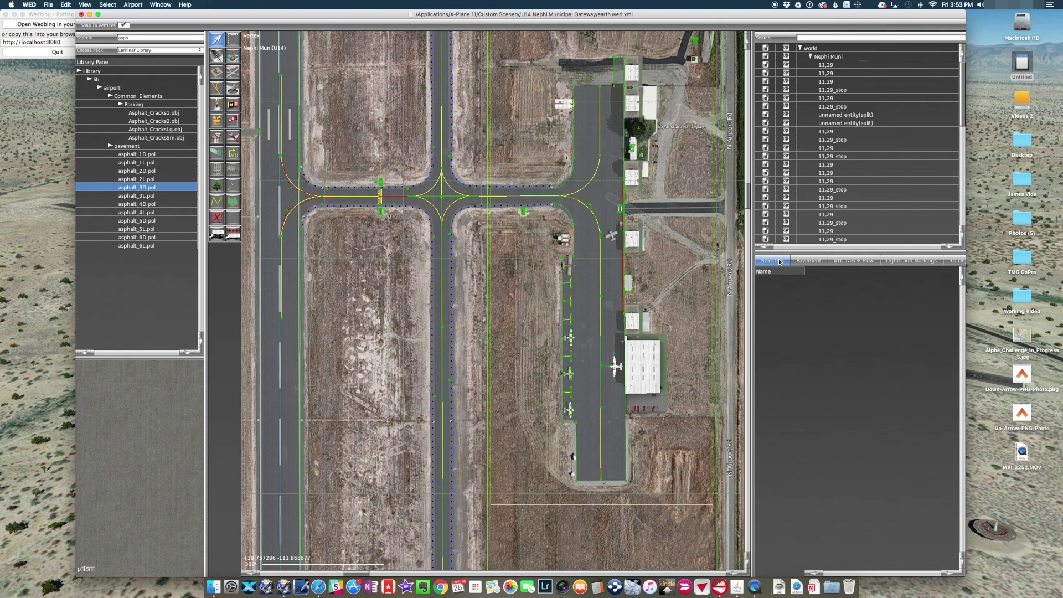
left_click(812, 56)
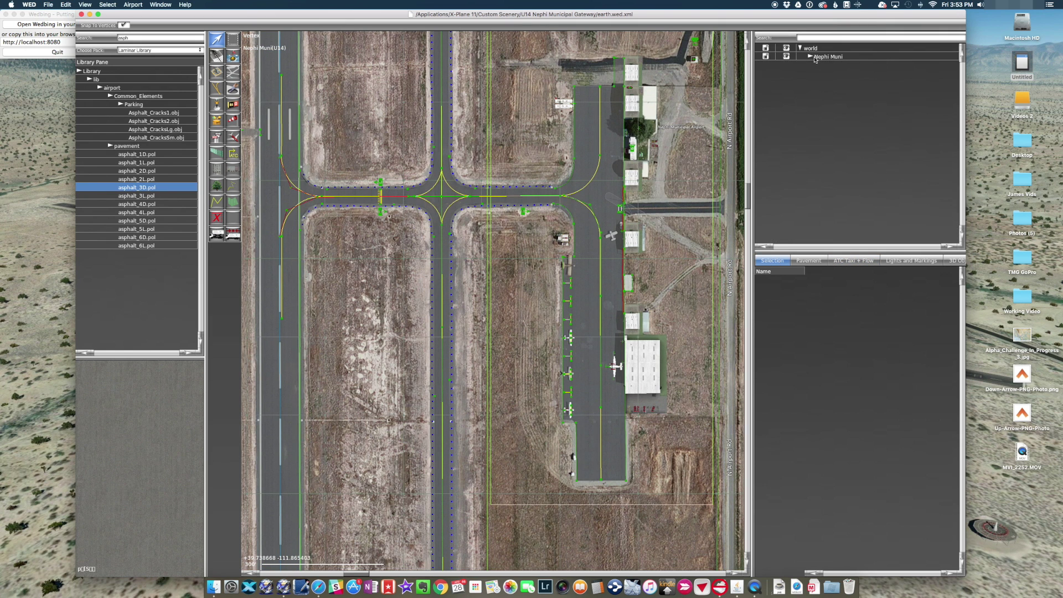
left_click(810, 57)
scroll(844, 98, "down", 10)
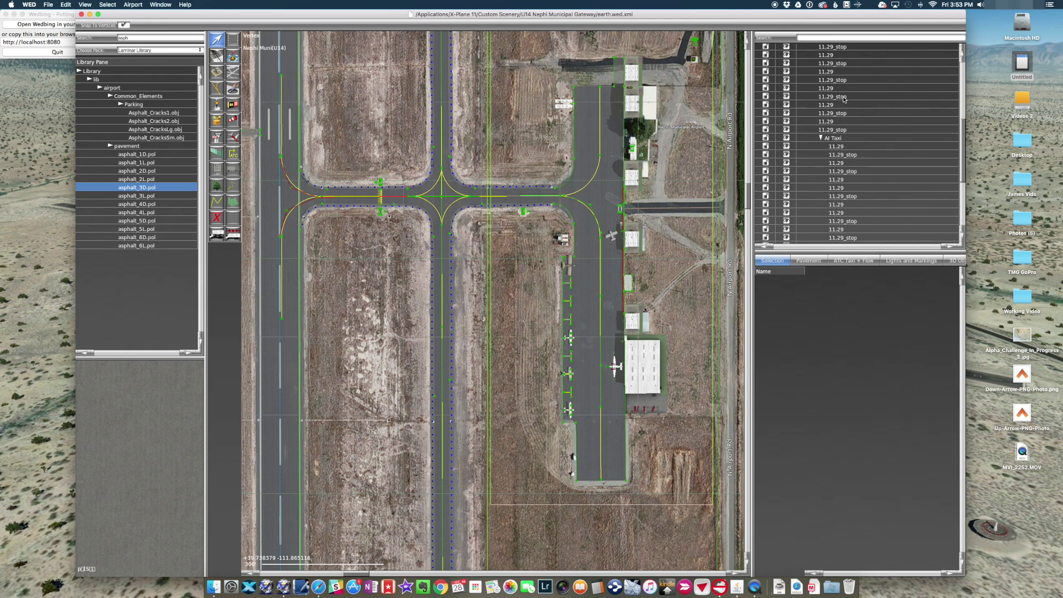
scroll(845, 99, "up", 3)
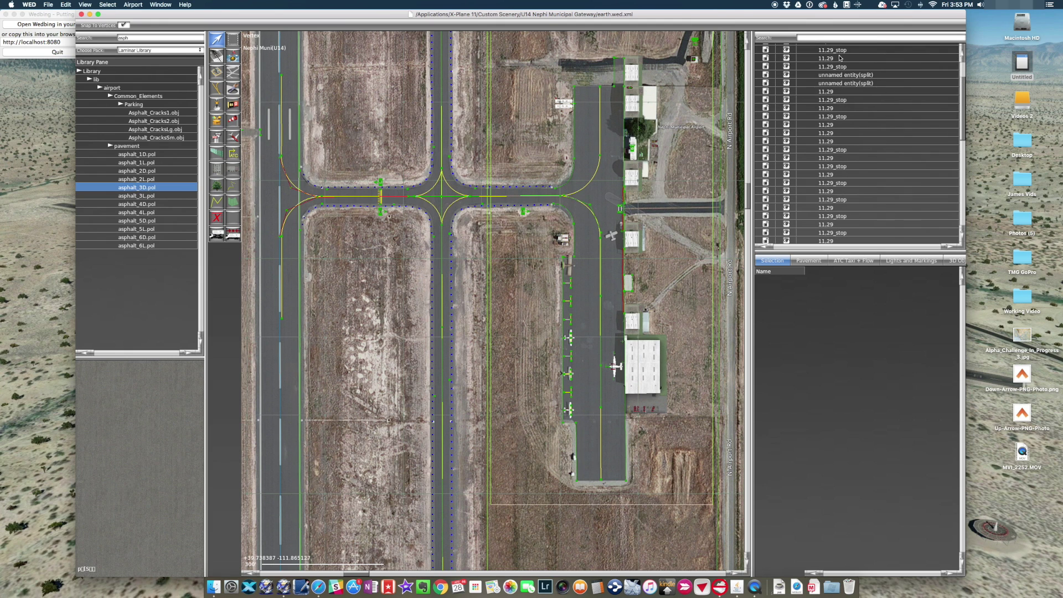
scroll(840, 57, "up", 2)
left_click(838, 67)
scroll(871, 194, "down", 5)
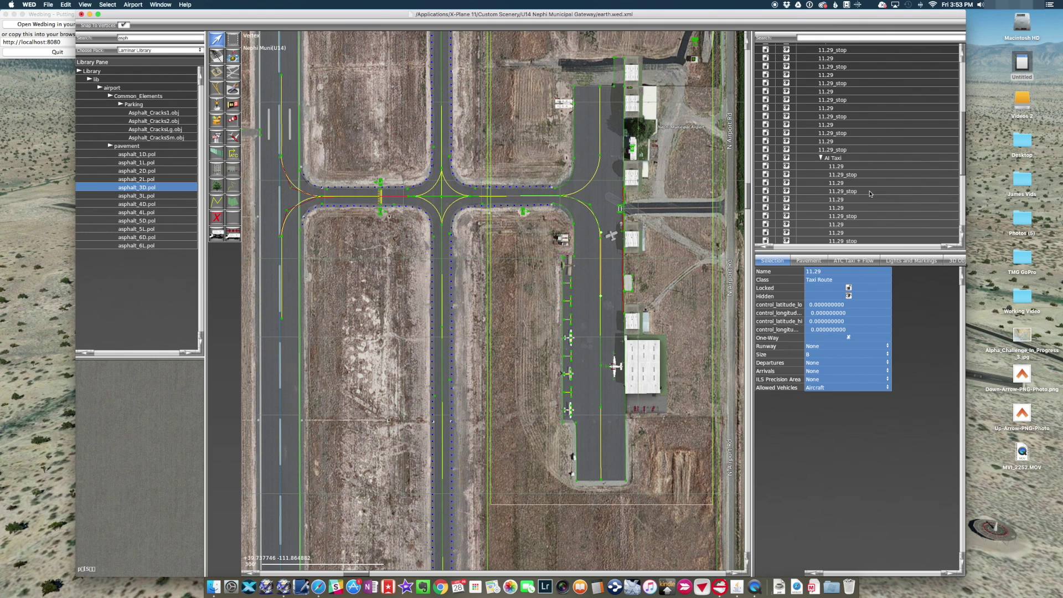
left_click(844, 149, "shift")
left_click_drag(844, 150, 843, 167)
scroll(839, 81, "up", 1)
left_click(822, 65)
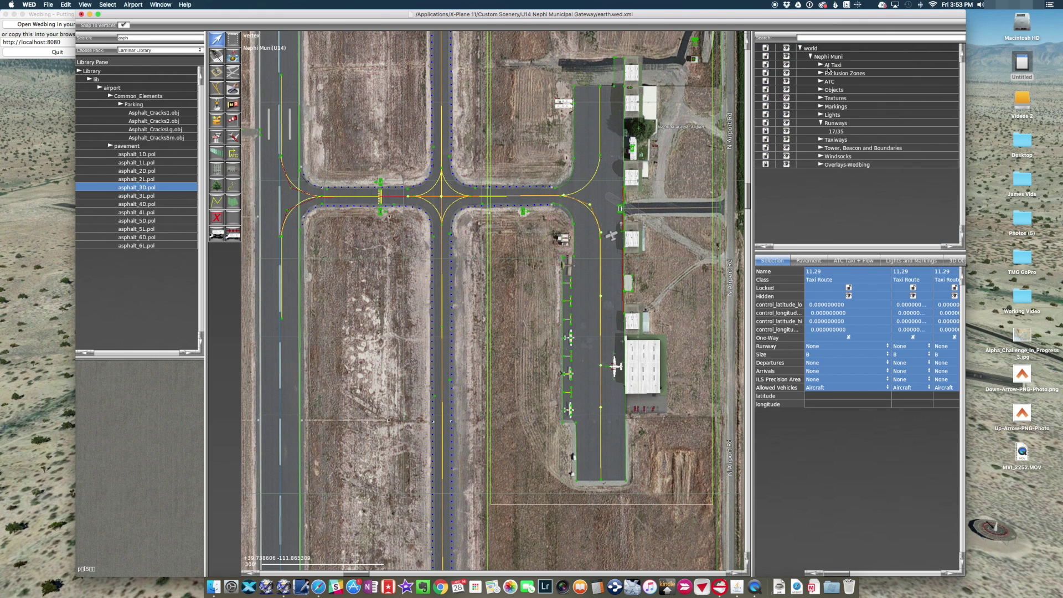
Move the ATC group directly below AI Taxi, expand it and select the CTAF/UNICOM frequency.
left_click_drag(830, 68, 831, 73)
left_click(821, 73)
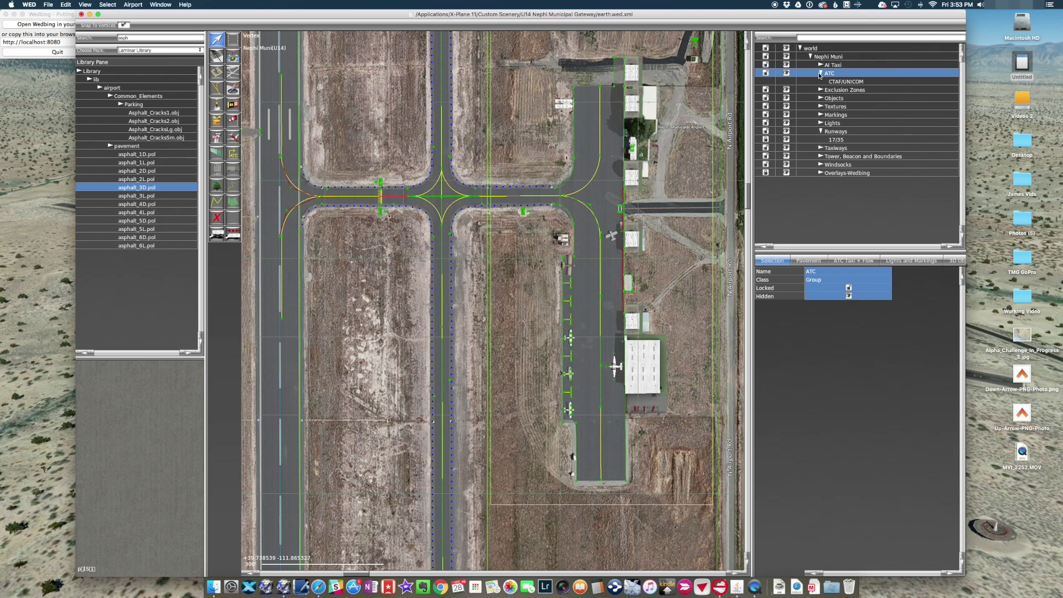
left_click(837, 82)
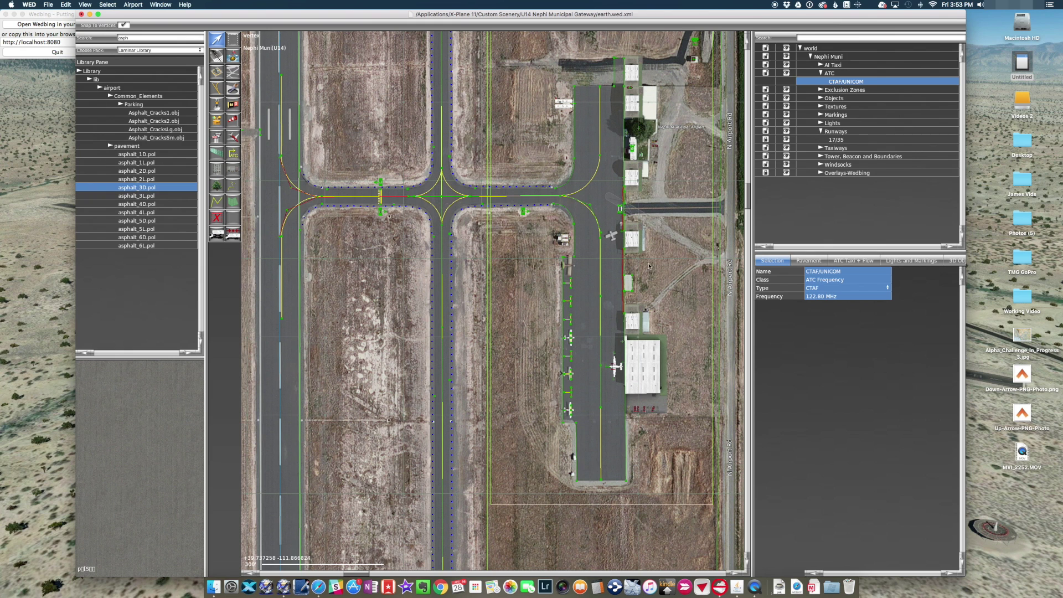
Set the Ramp Start tool to the Tie Down type, check its equipment types and choose a smaller aircraft size.
scroll(465, 242, "up", 1)
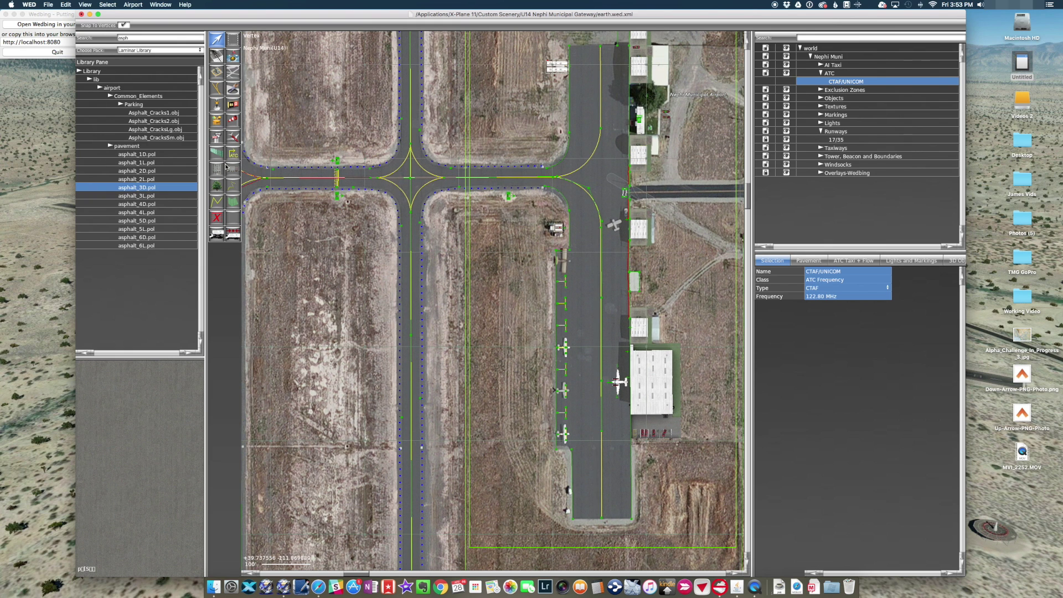
left_click(233, 138)
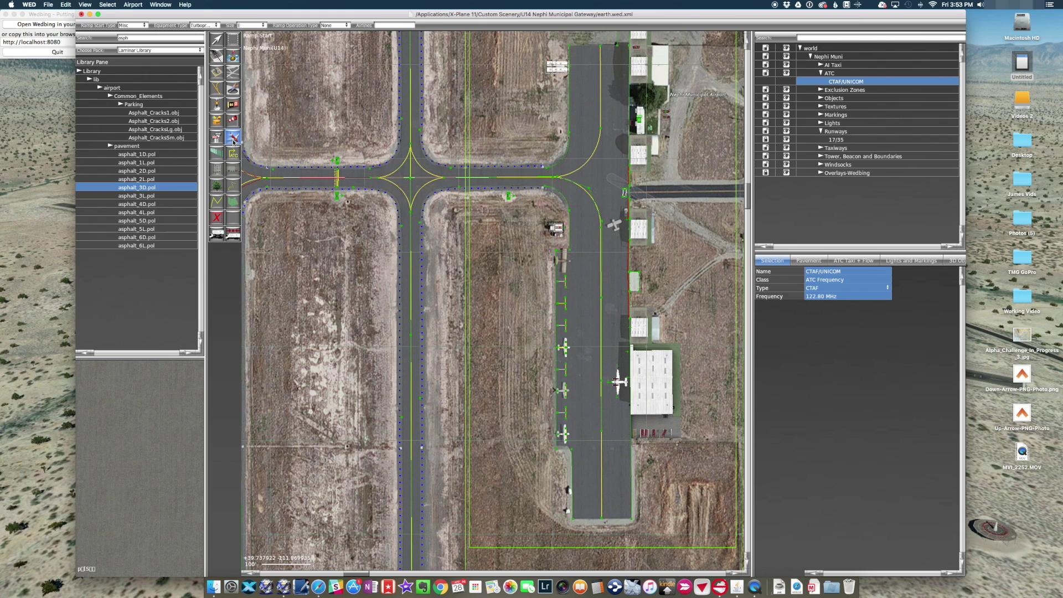
left_click(132, 24)
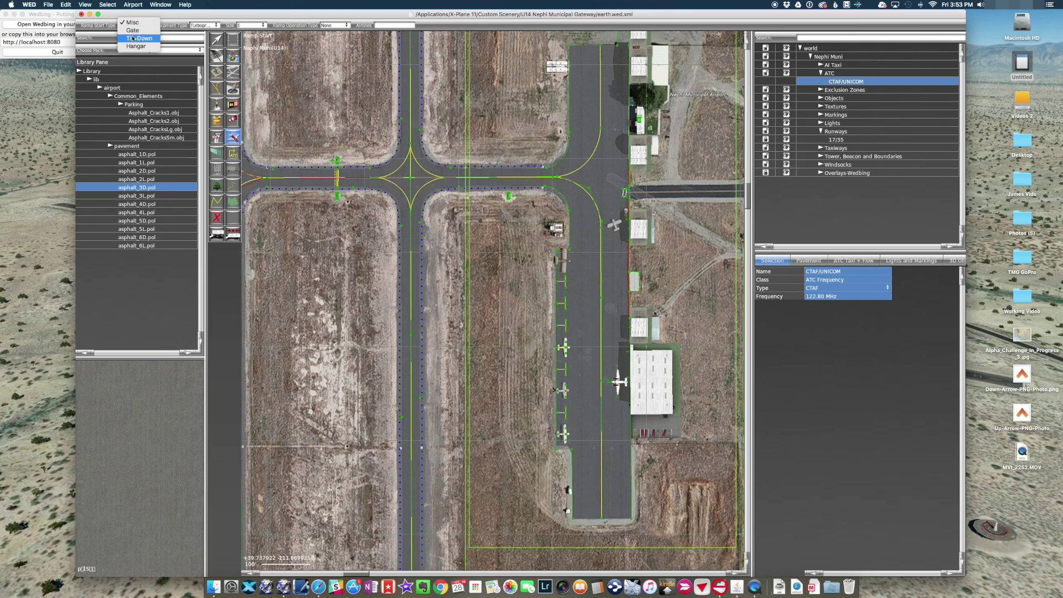
left_click(133, 38)
left_click(204, 26)
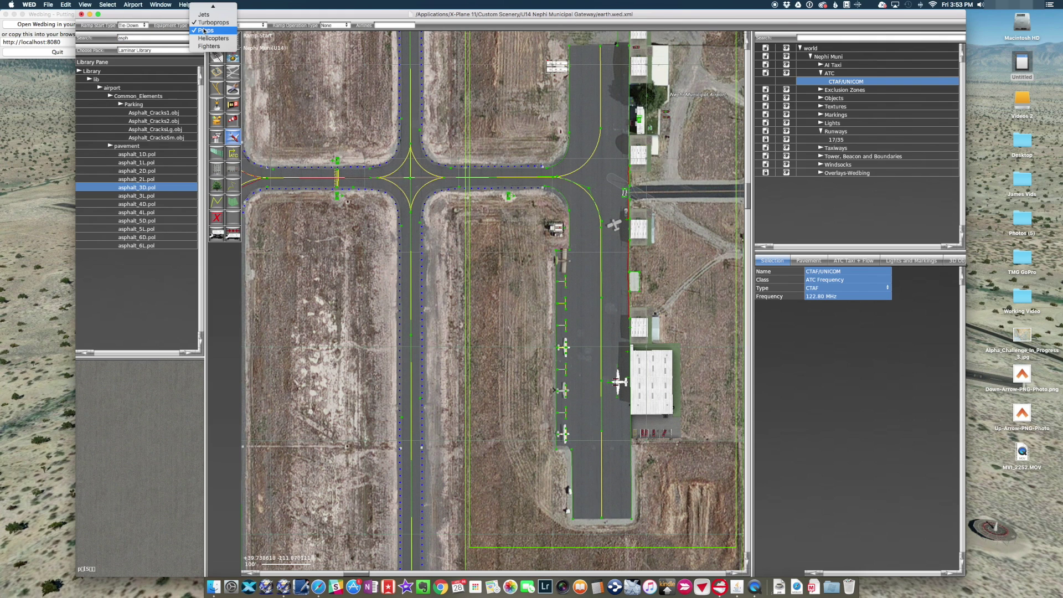
left_click(268, 20)
left_click(263, 25)
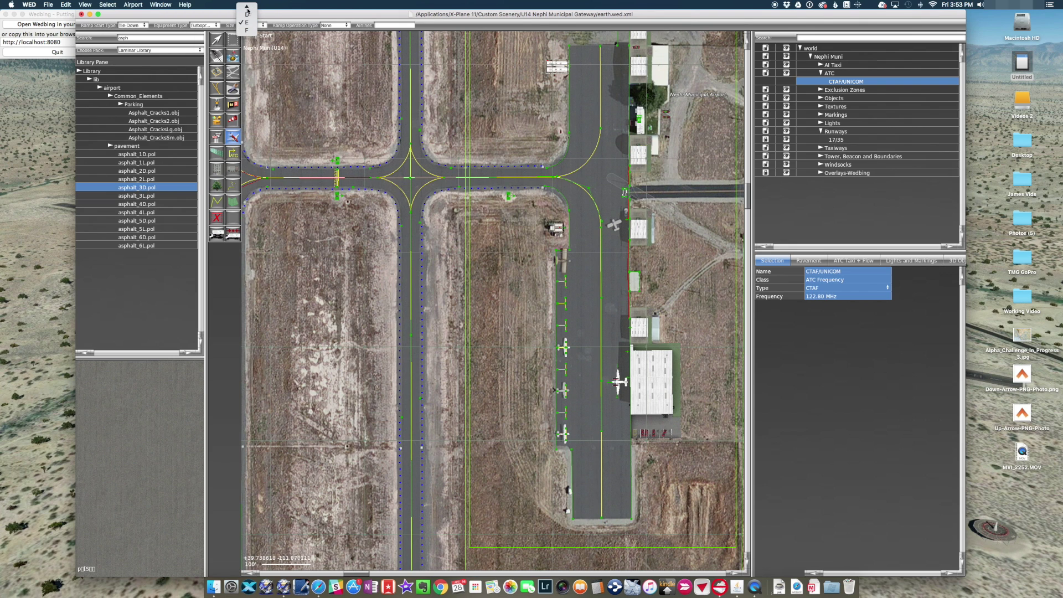
left_click(249, 17)
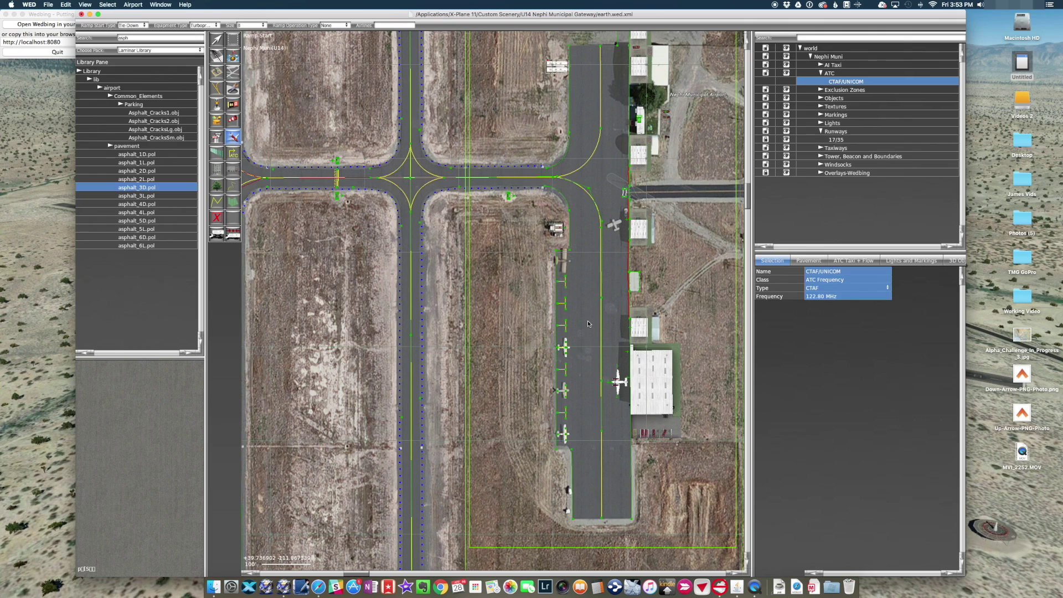
Place a tie-down ramp start on the second yellow T marking from the north and rotate it to heading 90.
scroll(578, 323, "up", 5)
scroll(559, 300, "down", 4)
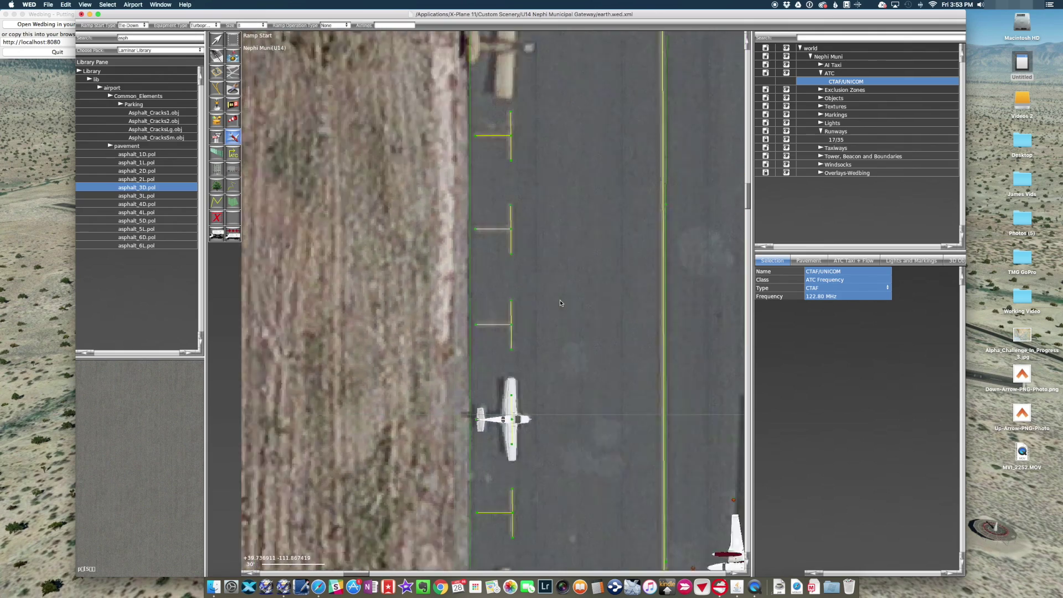
left_click(540, 272)
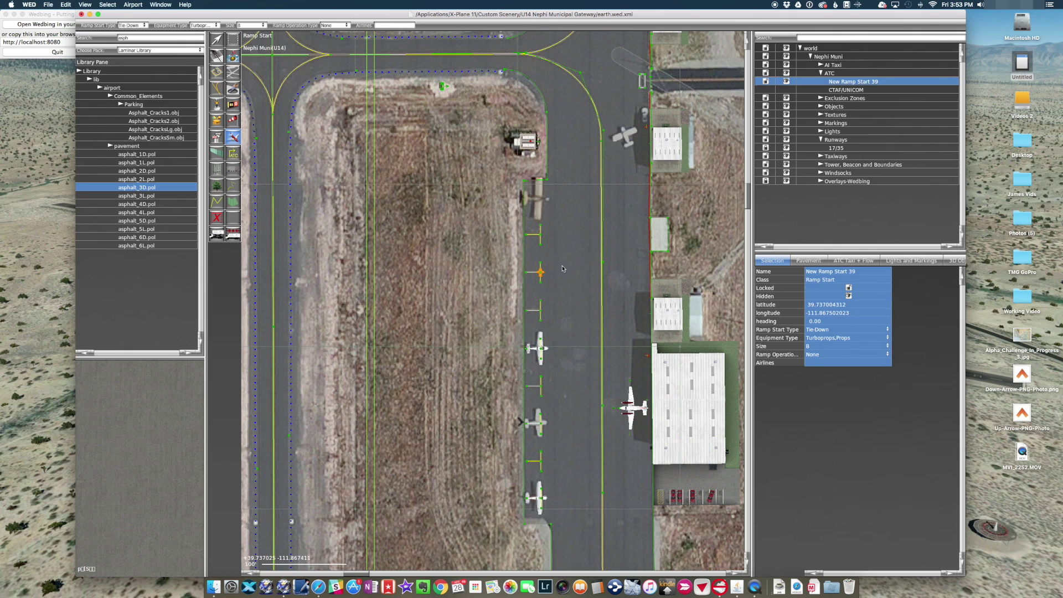
left_click(217, 39)
left_click_drag(554, 273, 541, 289)
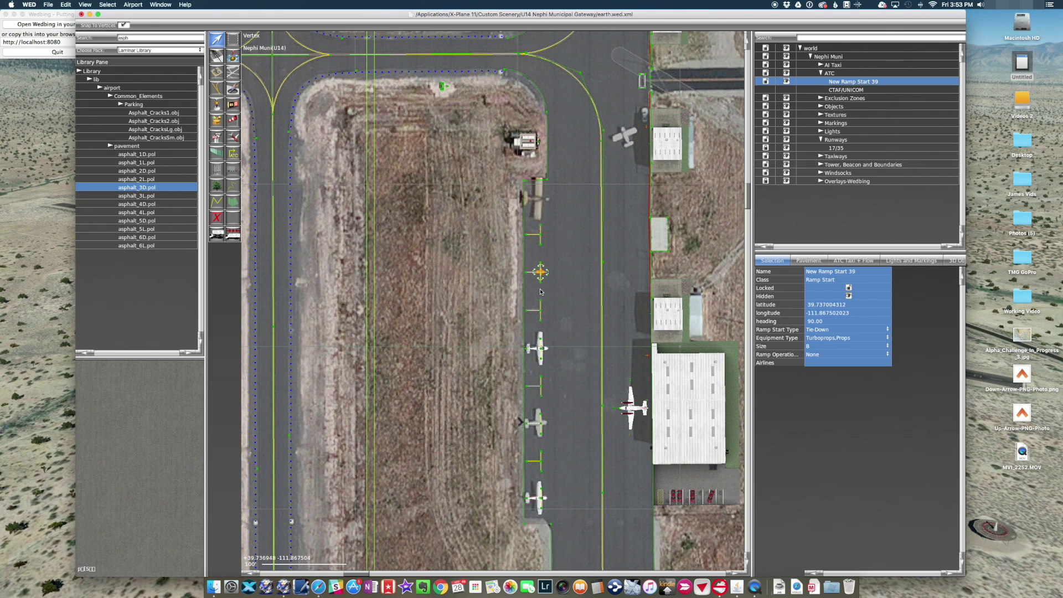
Rename the new ramp start as Tie Down 1.
double_click(843, 83)
type("Ramp")
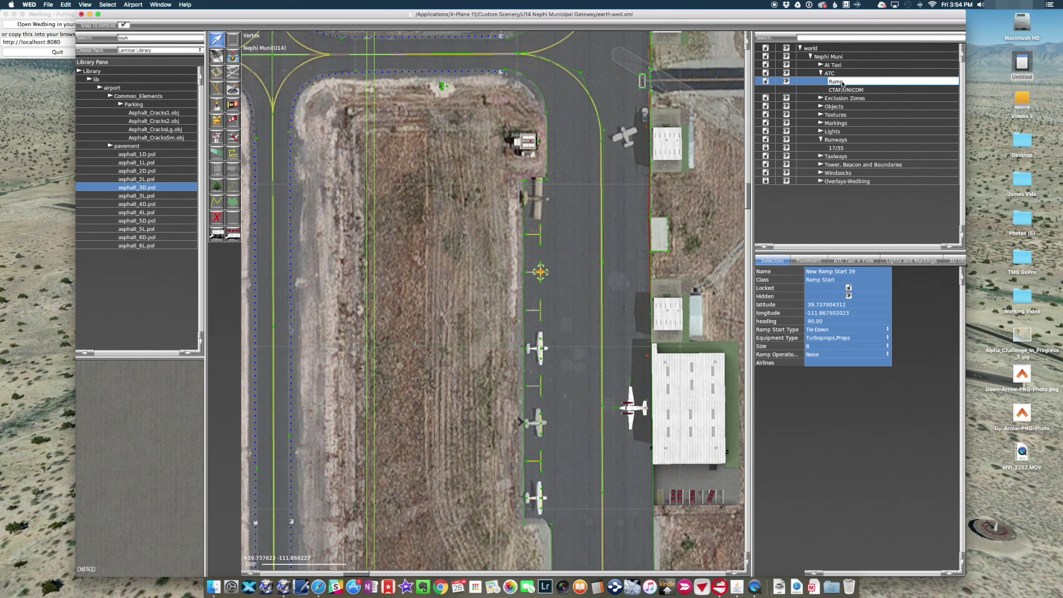
type("ie Down 1")
key("Return")
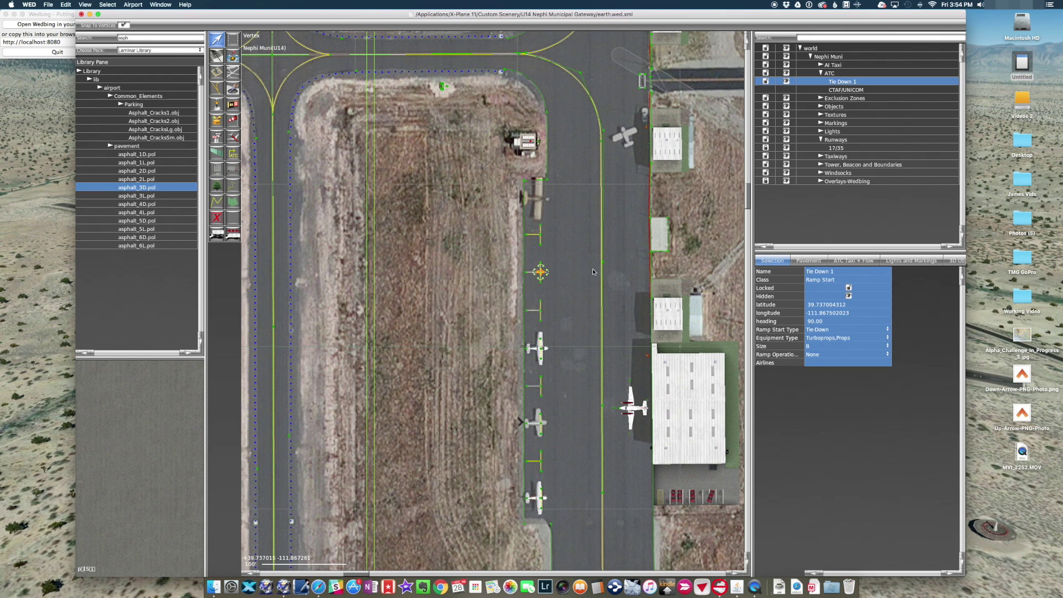
Duplicate Tie Down 1, move one copy south onto the middle parked plane's spot, and name the northern one Tie Down 2.
left_click_drag(545, 275, 541, 275)
key("super+d")
left_click_drag(540, 275, 542, 426)
double_click(864, 91)
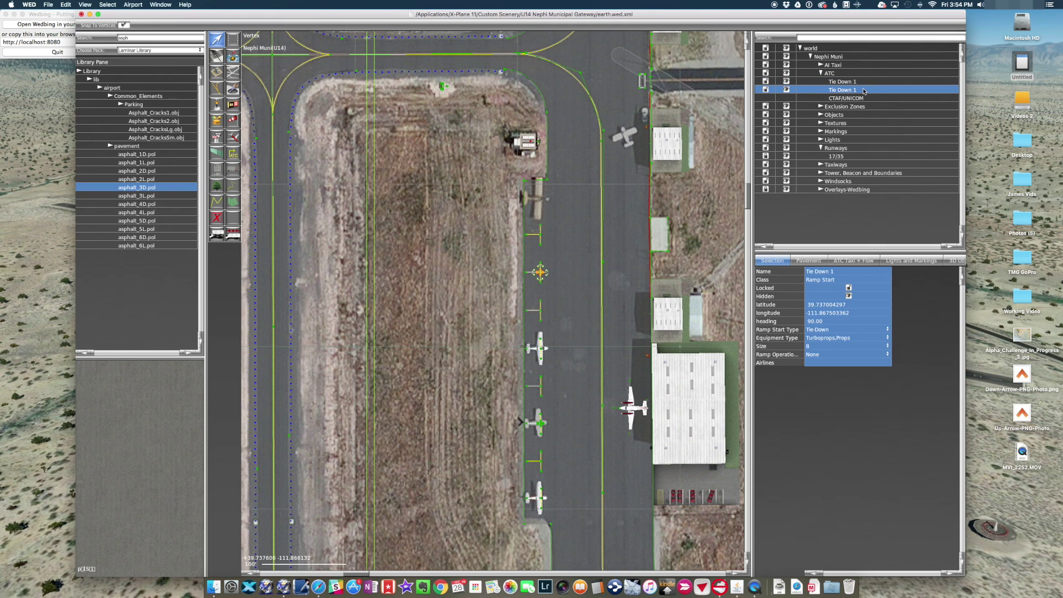
left_click(865, 90)
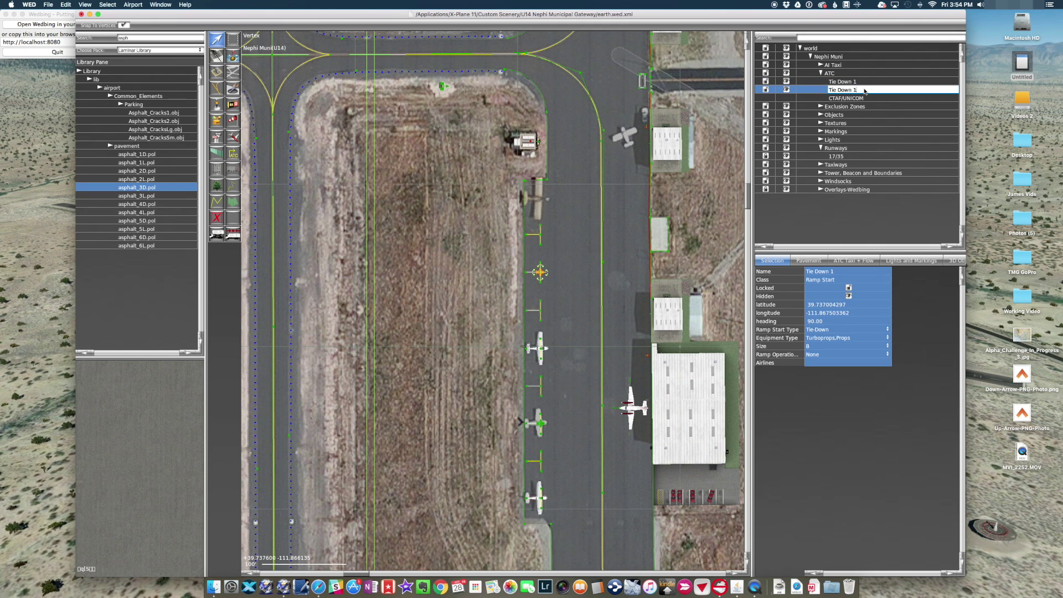
key("Return")
Move both tie-down ramp starts from the ATC group into the Taxiways group and display the ATC taxi and flow view.
left_click(841, 82, "shift")
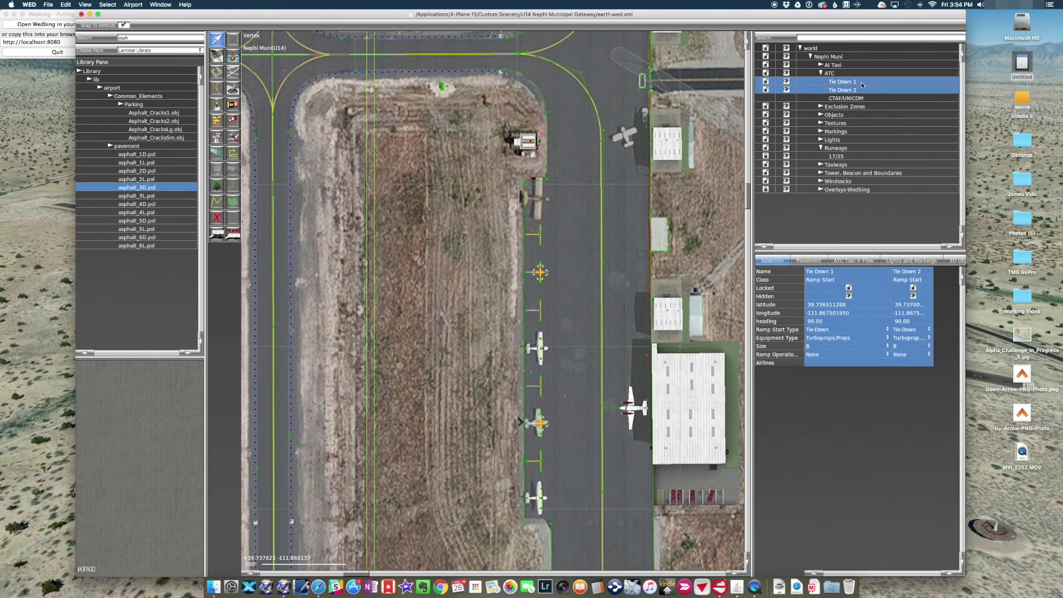
left_click_drag(841, 83, 846, 164)
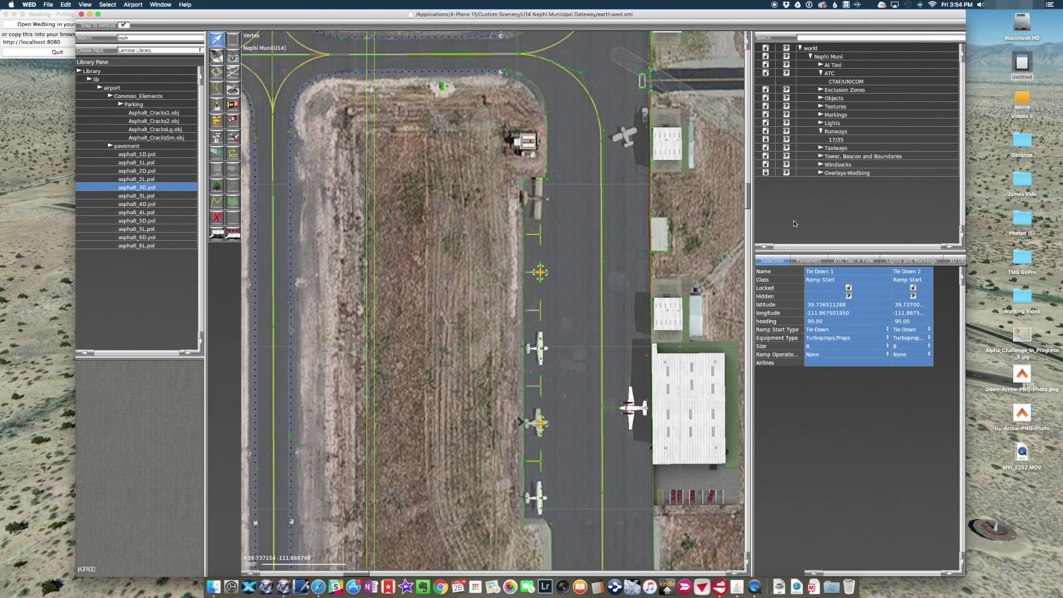
left_click(850, 261)
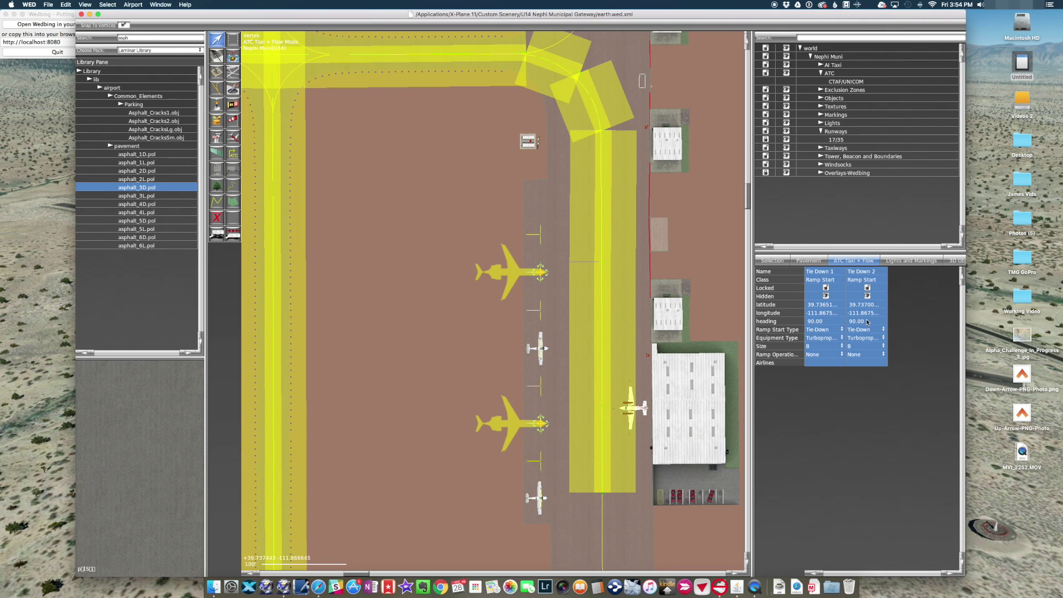
Save the scenery and create a new ATC frequency for the Nephi Muni airport.
left_click(852, 79)
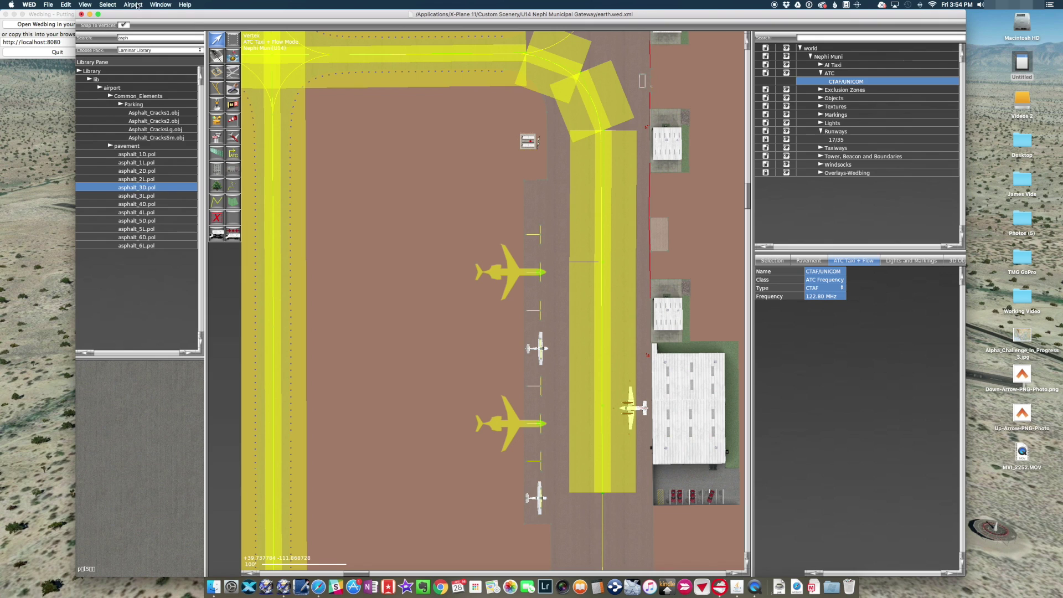
key("super+s")
left_click(134, 5)
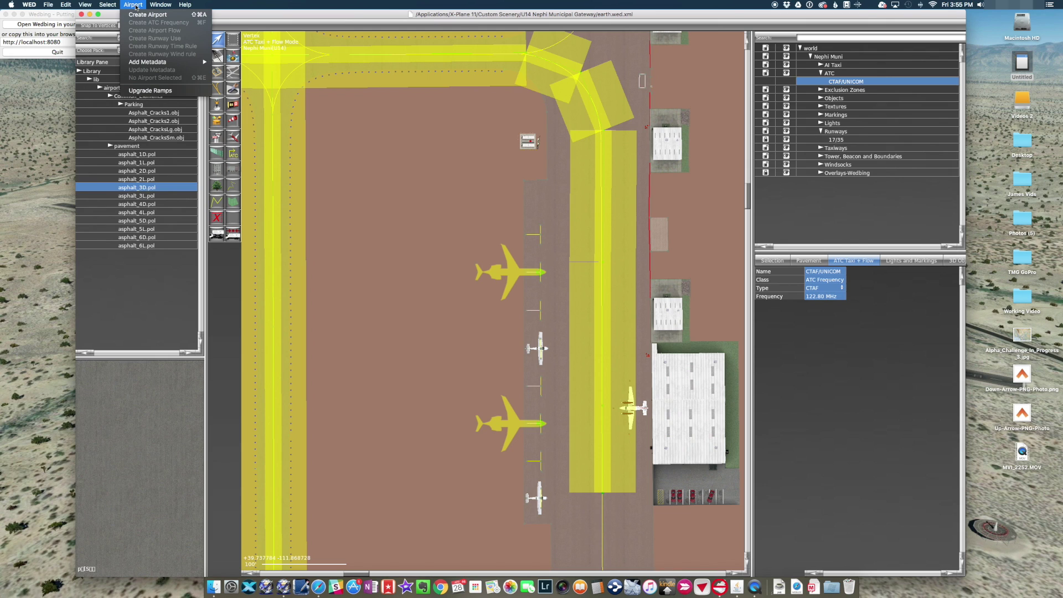
left_click(827, 53)
left_click(827, 57)
left_click(141, 6)
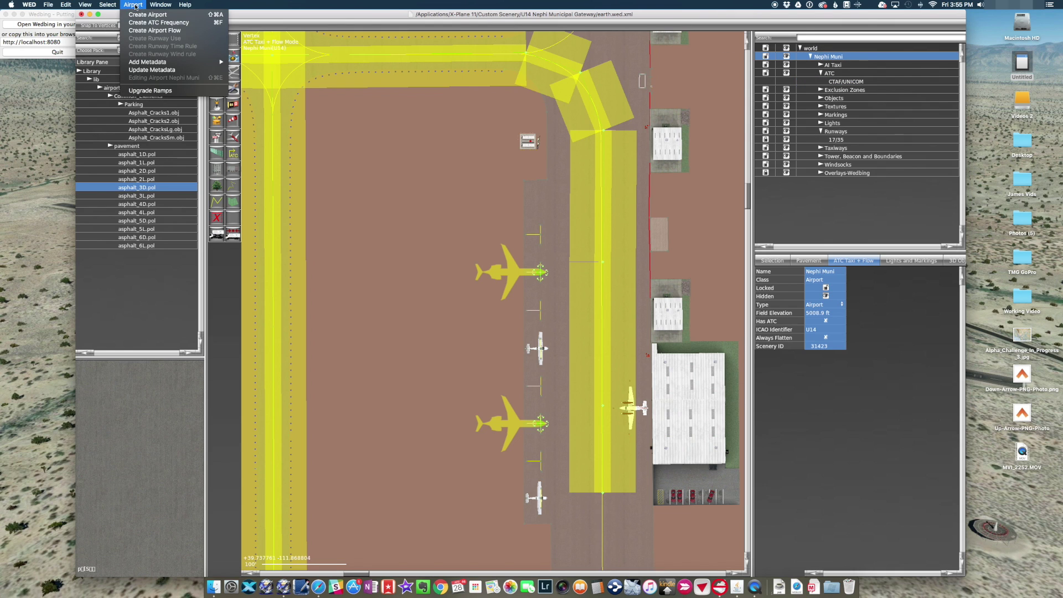
left_click(145, 23)
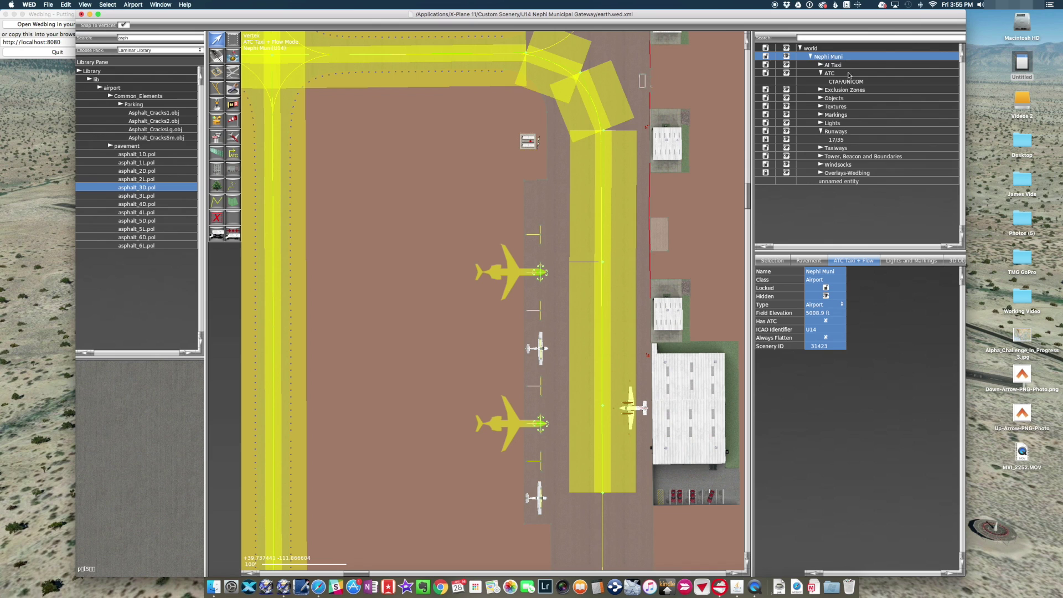
Move the new frequency below CTAF/UNICOM in the ATC group, name it AI Tower, and save the scenery.
left_click(851, 181)
left_click_drag(851, 182, 842, 100)
left_click(832, 272)
type("Al Tower")
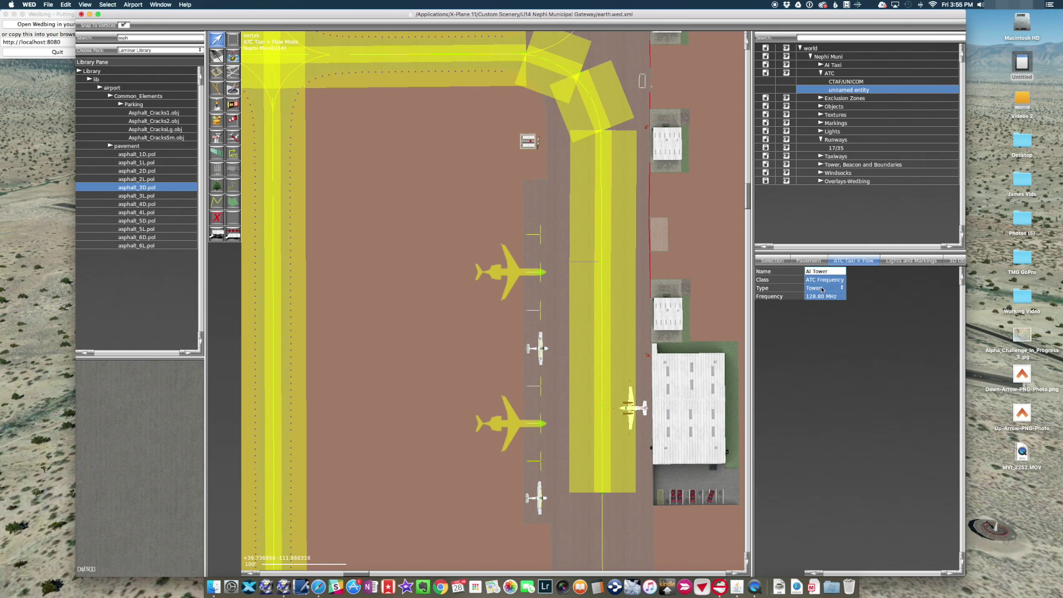
left_click(880, 82)
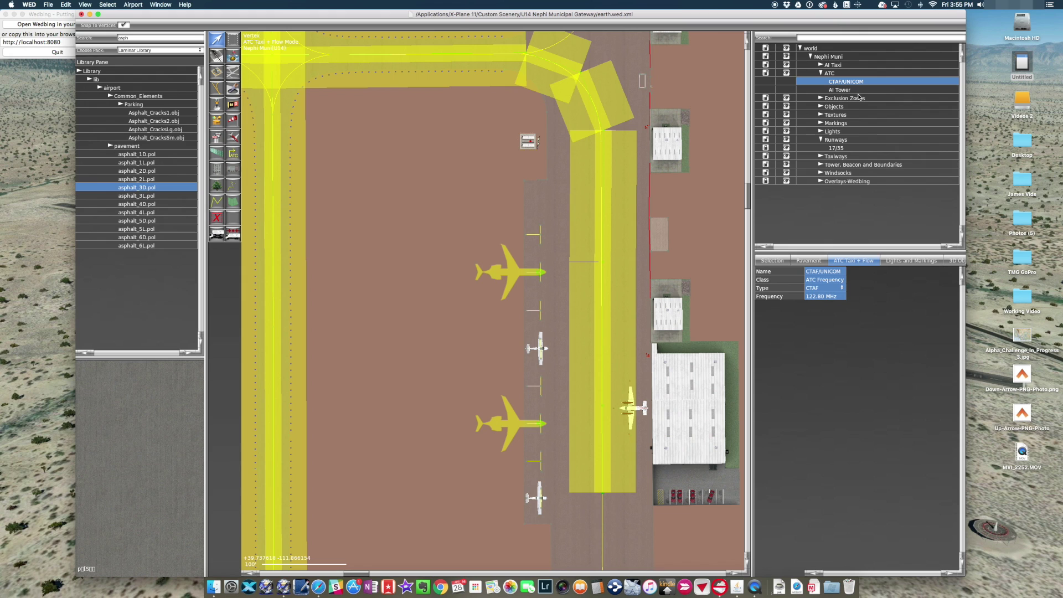
left_click(851, 90)
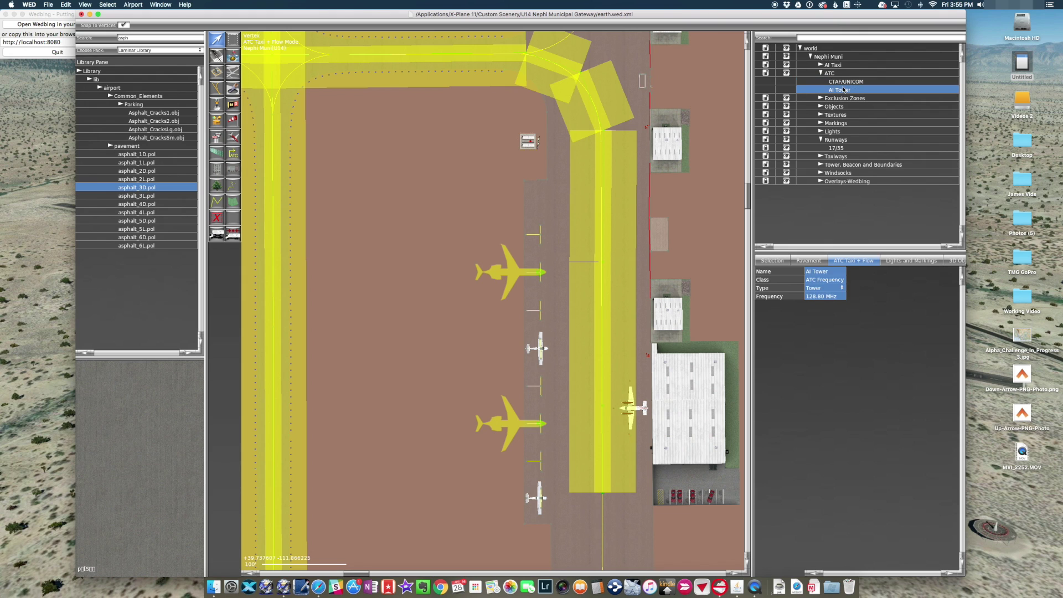
key("super+s")
Review the equipment types allowed at Tie Down 2 and set its size to A.
left_click(542, 273)
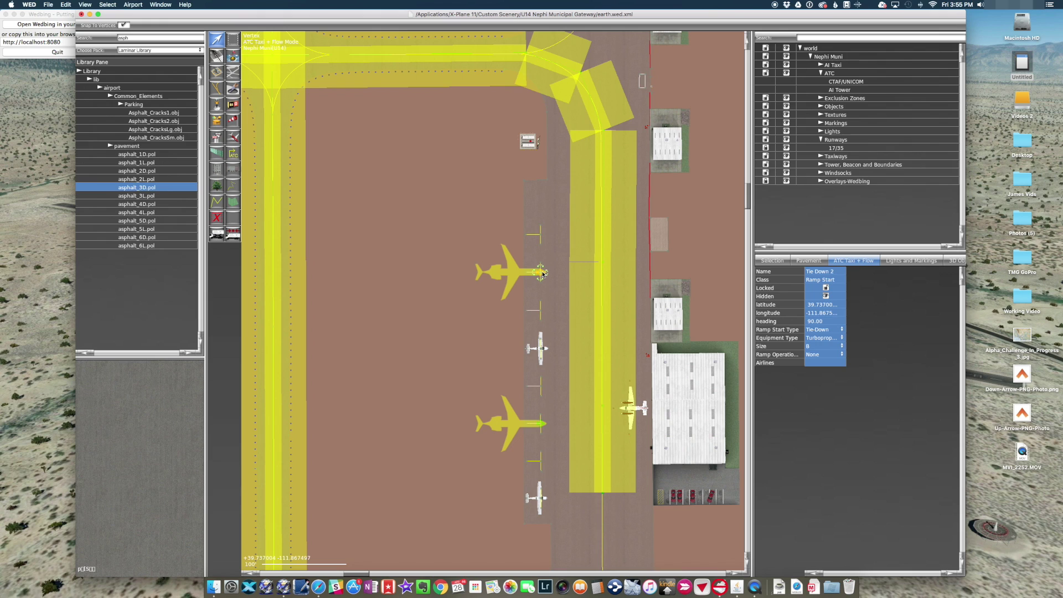
left_click(833, 338)
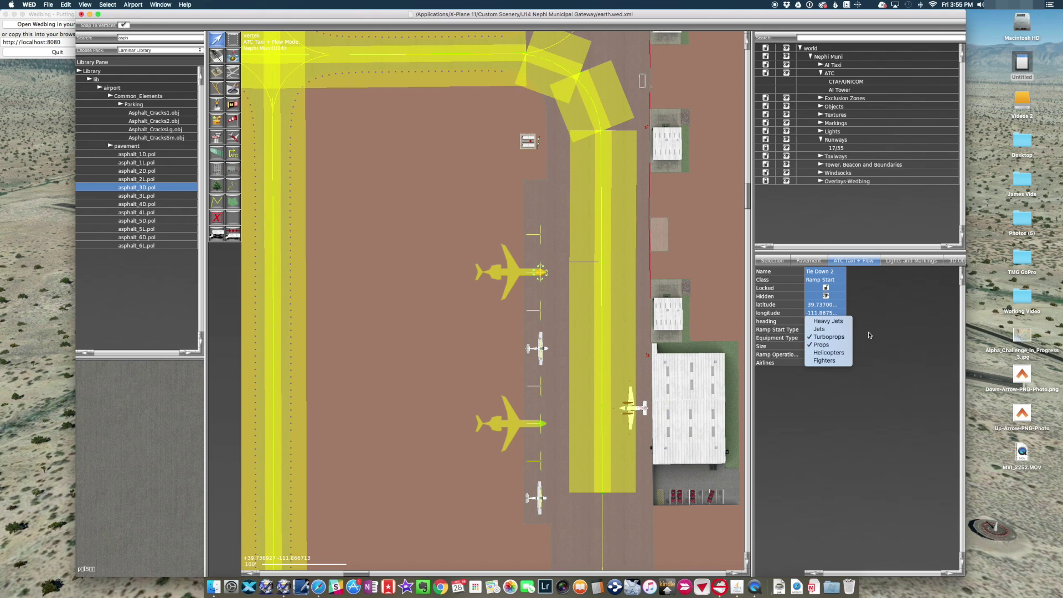
left_click(887, 341)
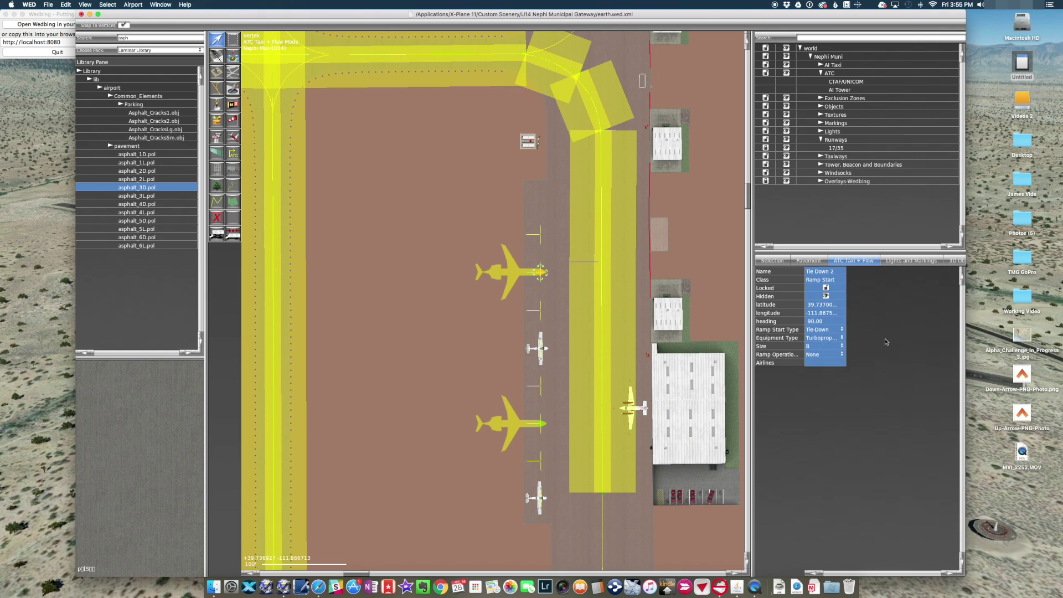
left_click(831, 338)
left_click(834, 337)
left_click(830, 339)
left_click(825, 338)
left_click(825, 338)
left_click(825, 338)
left_click(831, 338)
left_click(853, 343)
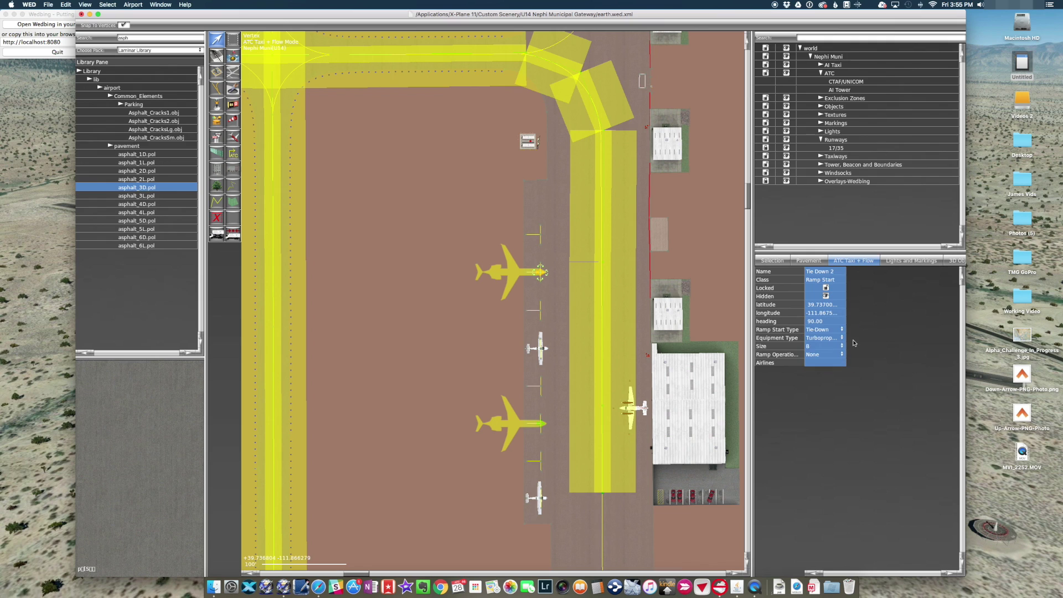
left_click(821, 346)
left_click(816, 337)
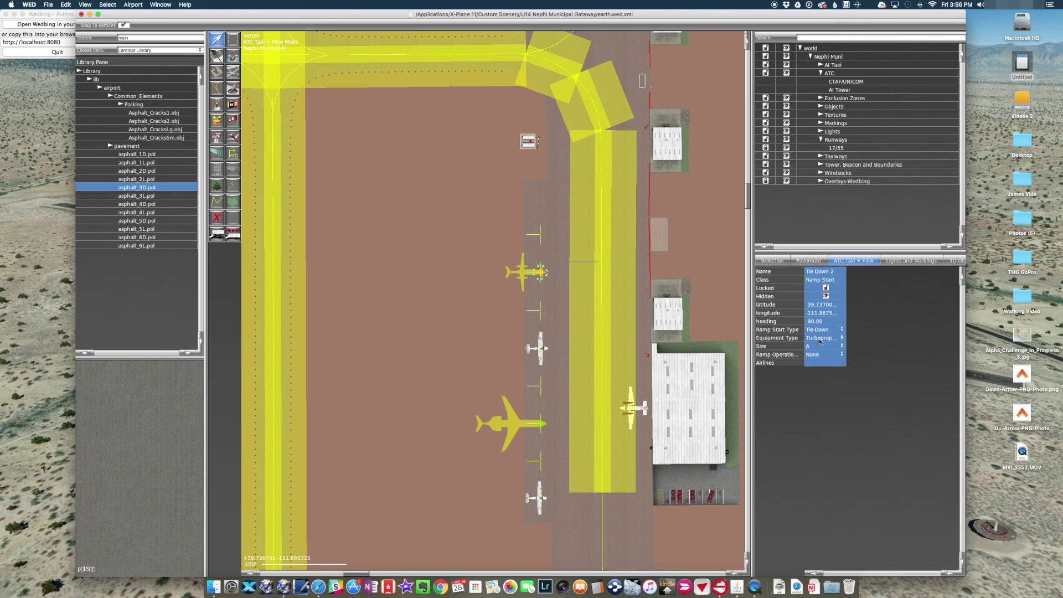
Set the size of the Tie Down 1 ramp start to A.
left_click(542, 425)
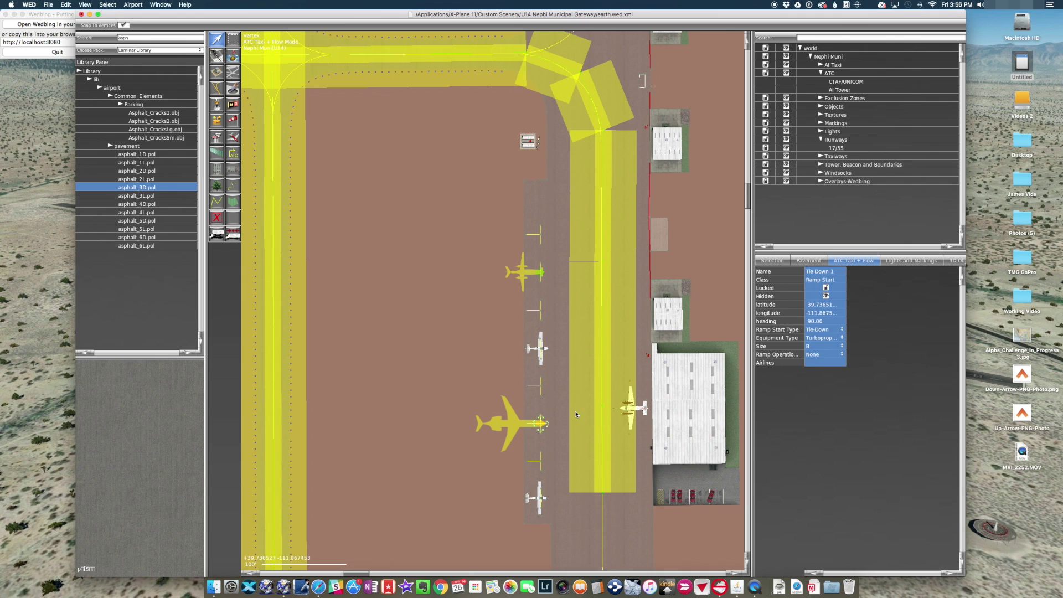
left_click(822, 354)
left_click(823, 346)
left_click(824, 346)
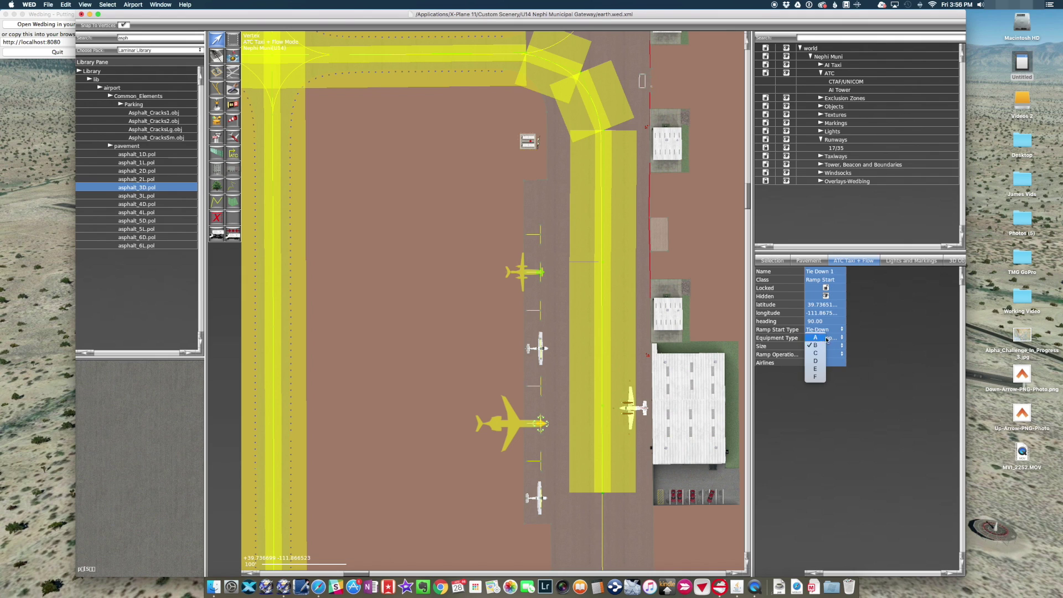
left_click(823, 340)
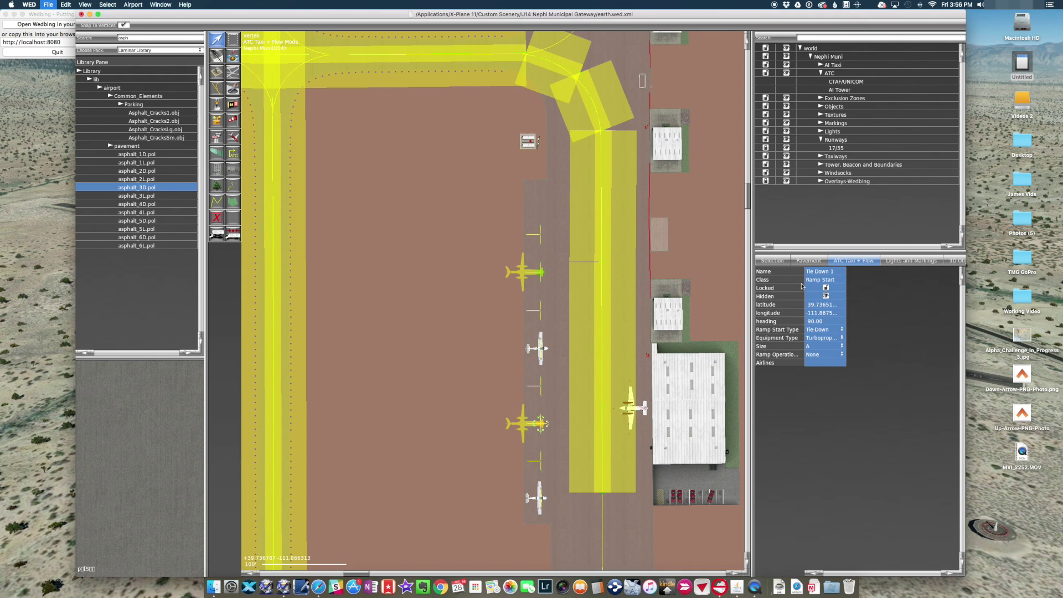
Return to the general selection view and set the target X-Plane version to 10.50.
left_click(780, 265)
scroll(526, 315, "down", 4)
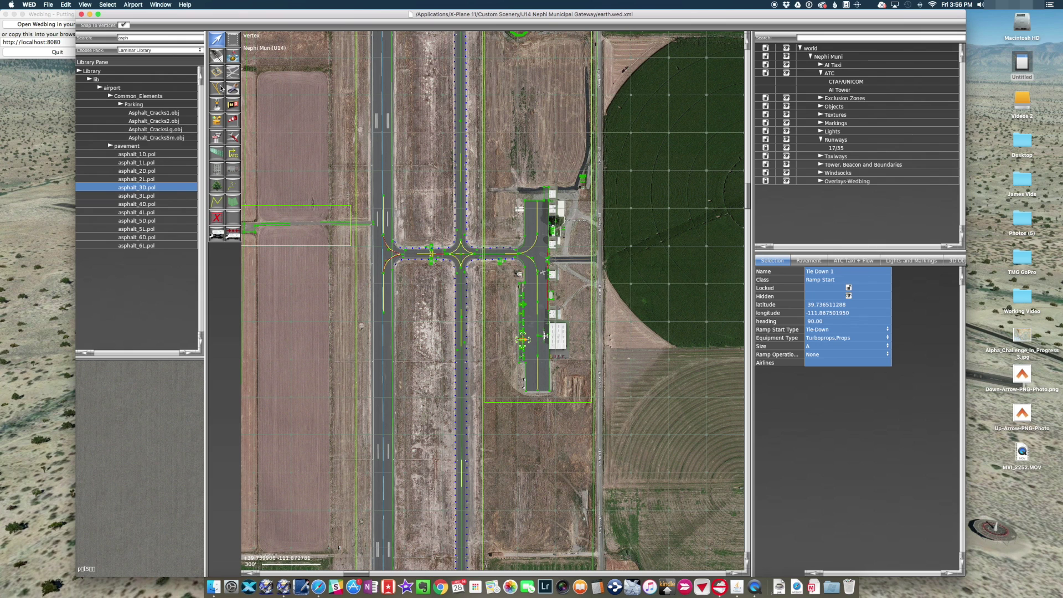
left_click(49, 5)
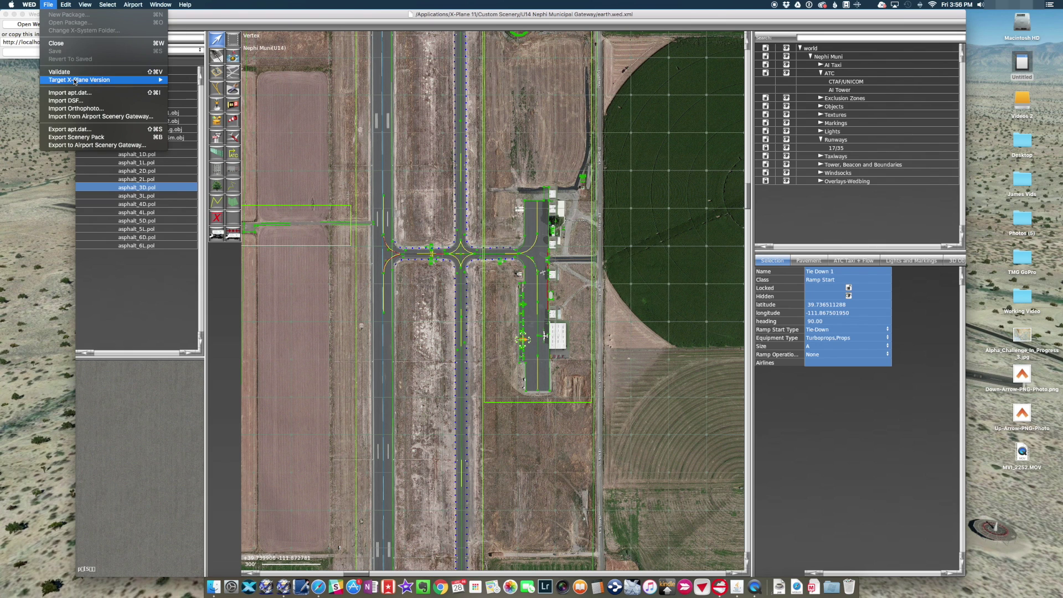
mouse_move(78, 80)
left_click(180, 104)
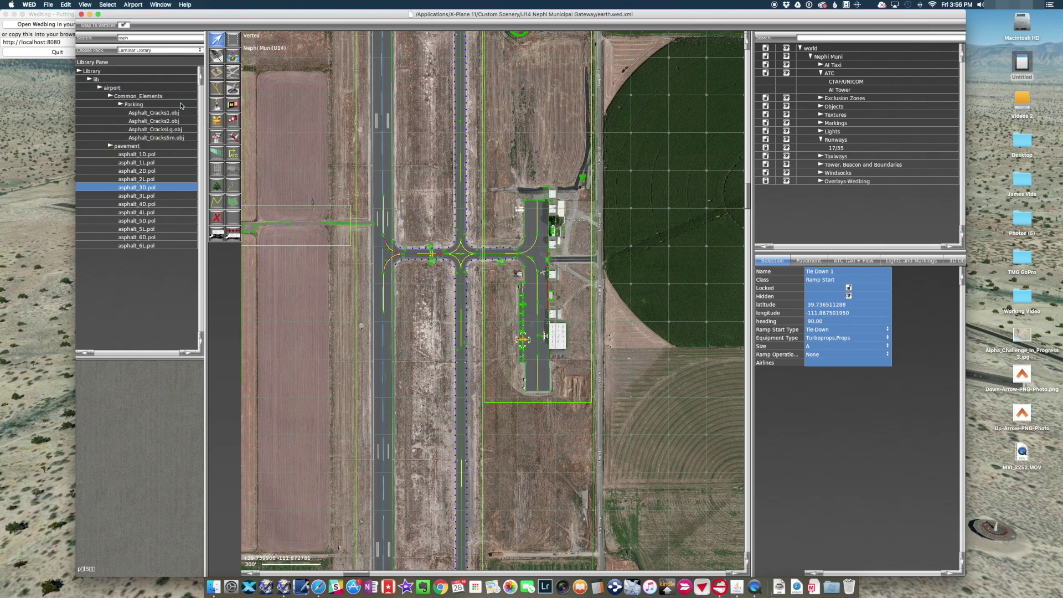
Recheck the target X-Plane version, validate the scenery and dismiss the validation message.
left_click(49, 5)
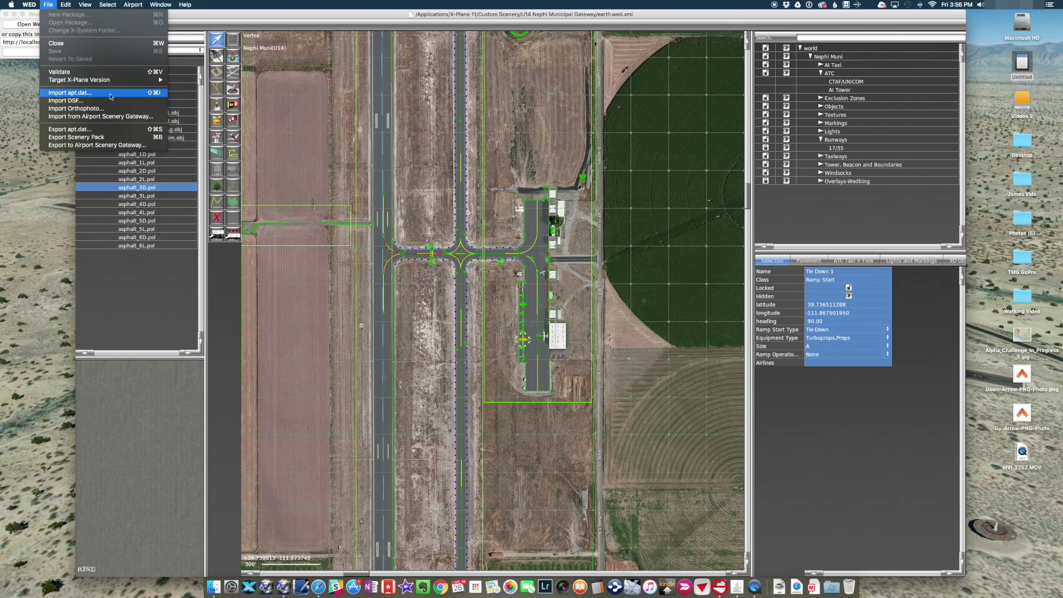
mouse_move(114, 81)
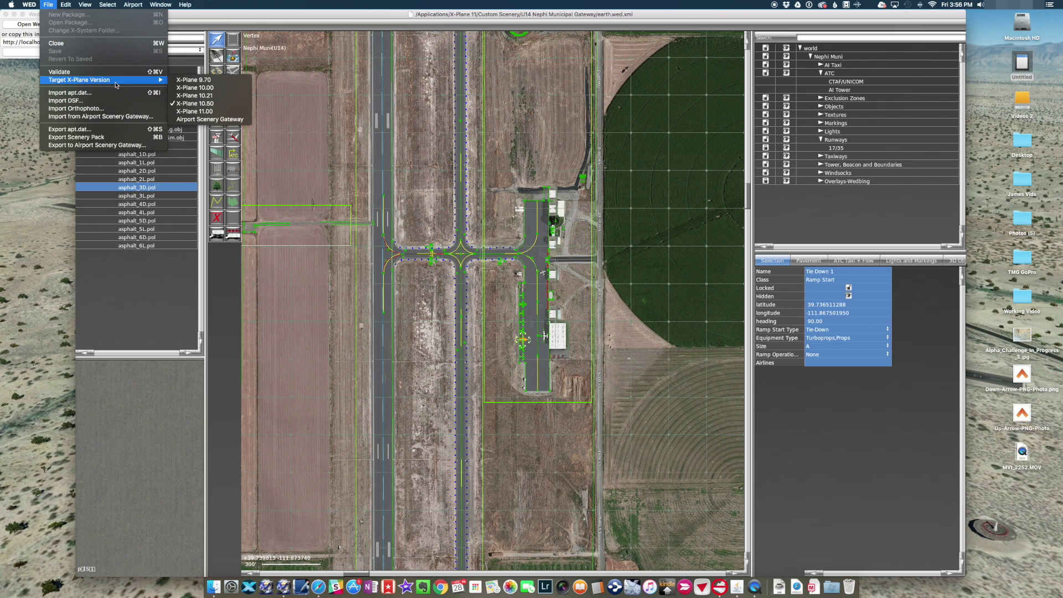
left_click(148, 74)
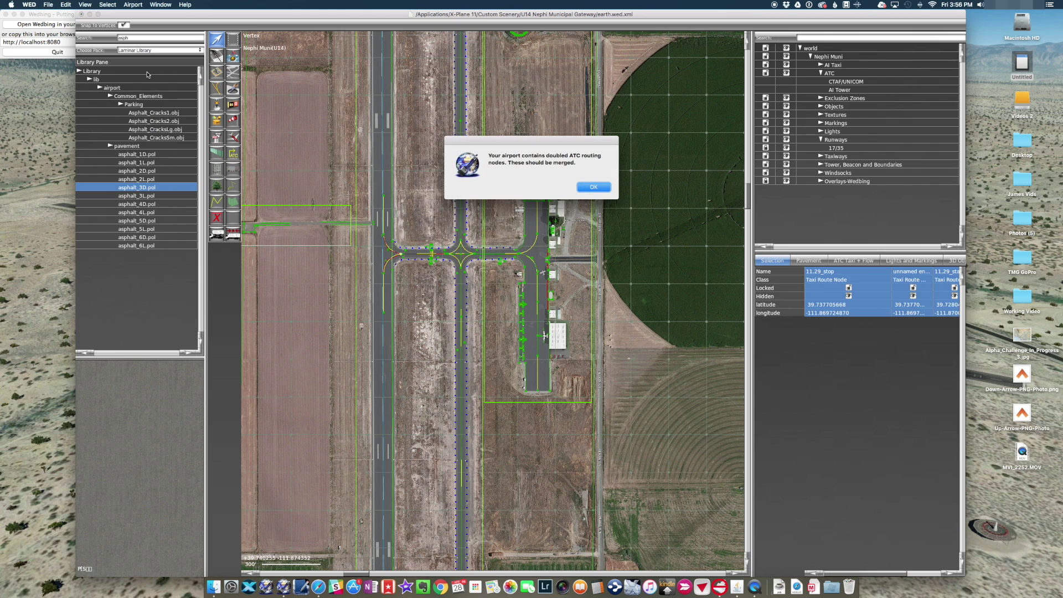
left_click(593, 187)
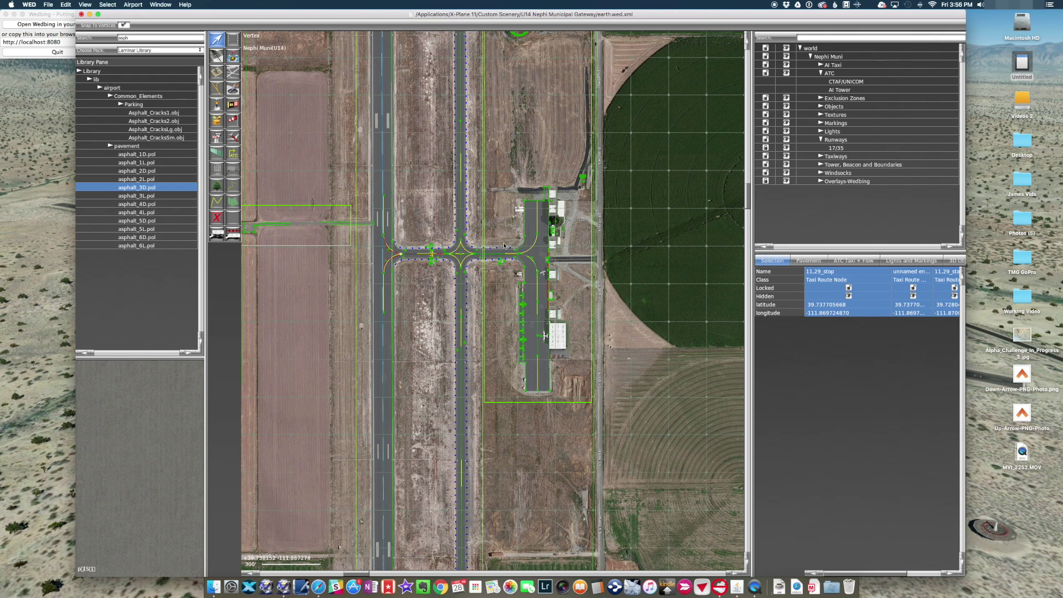
Switch to the ATC taxi and flow view at the runway end of the connector taxiway and select all double nodes.
left_click(859, 261)
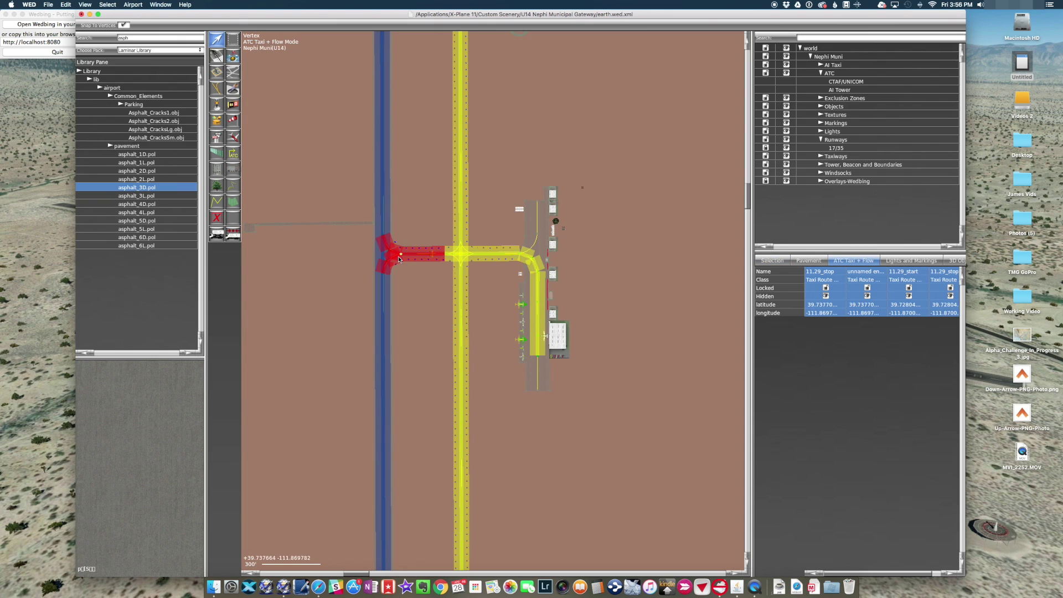
scroll(398, 259, "up", 3)
left_click_drag(390, 148, 443, 289)
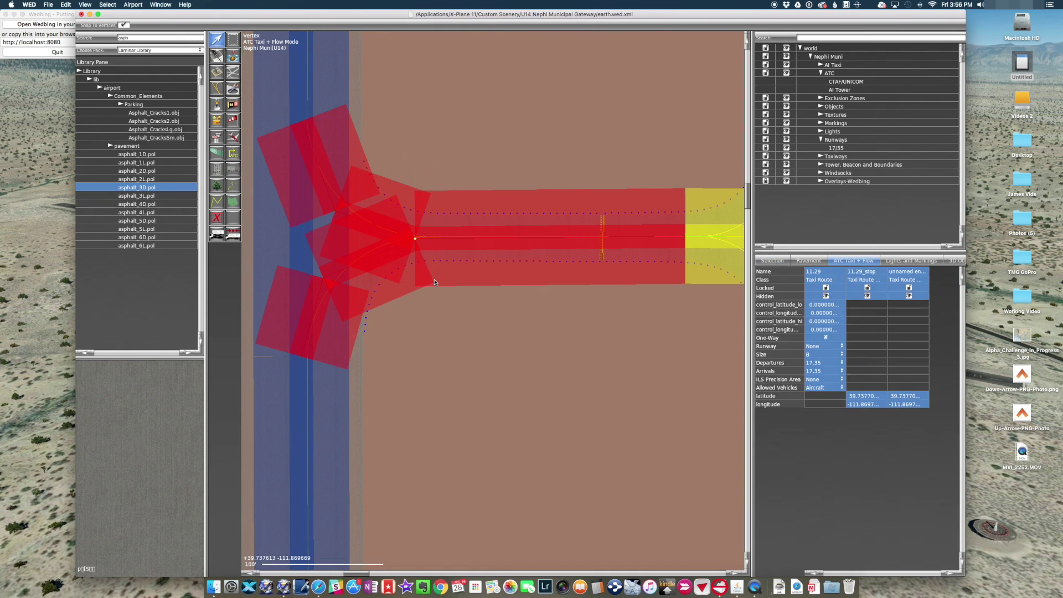
left_click(108, 5)
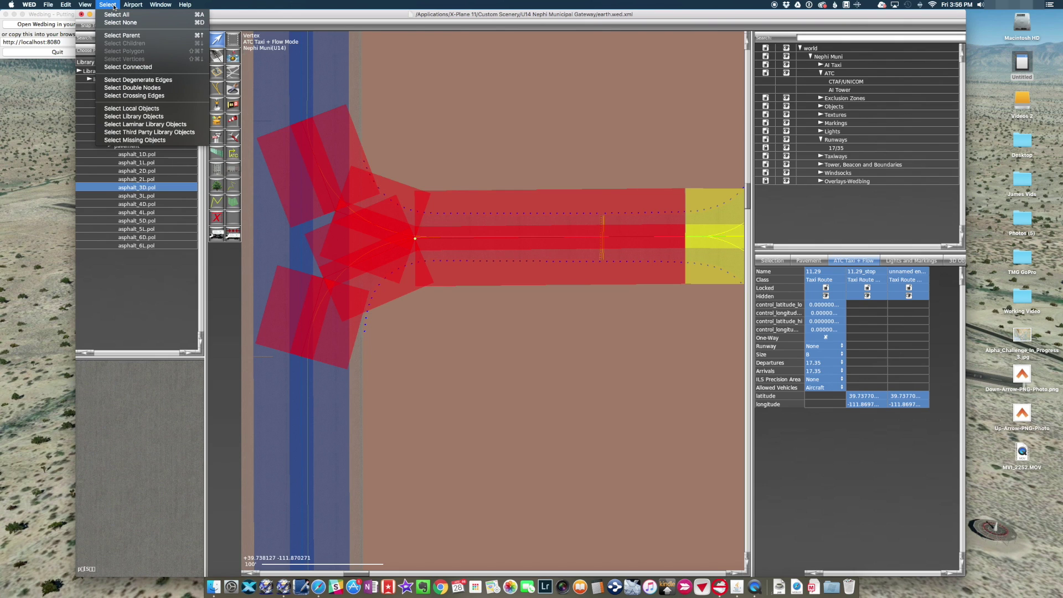
left_click(143, 88)
Pick the 11,29 taxi route and its overlapping end nodes where the connector taxiway meets the runway curves.
left_click(112, 5)
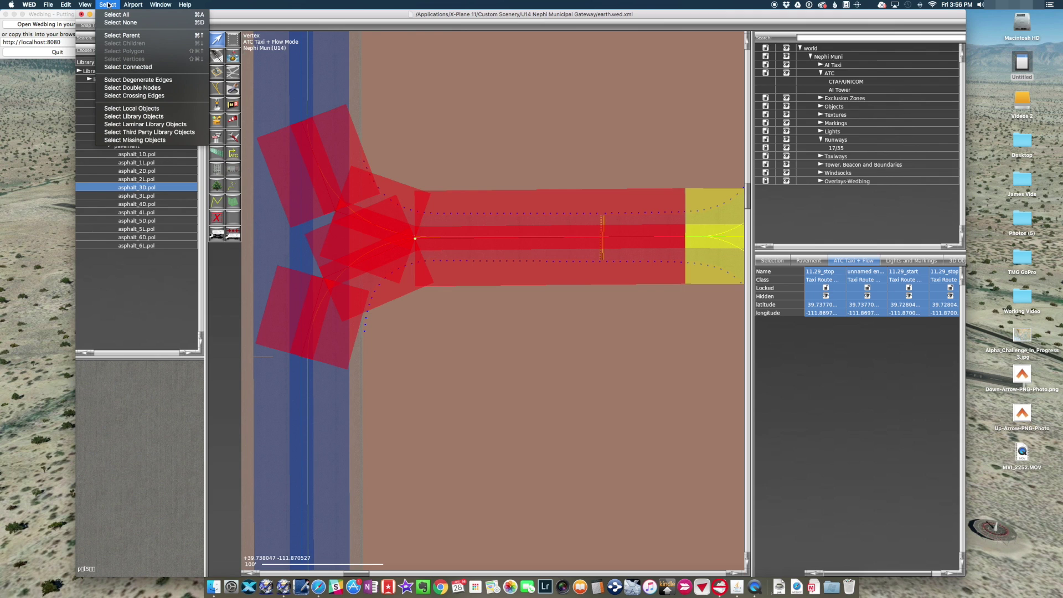
mouse_move(71, 7)
mouse_move(153, 7)
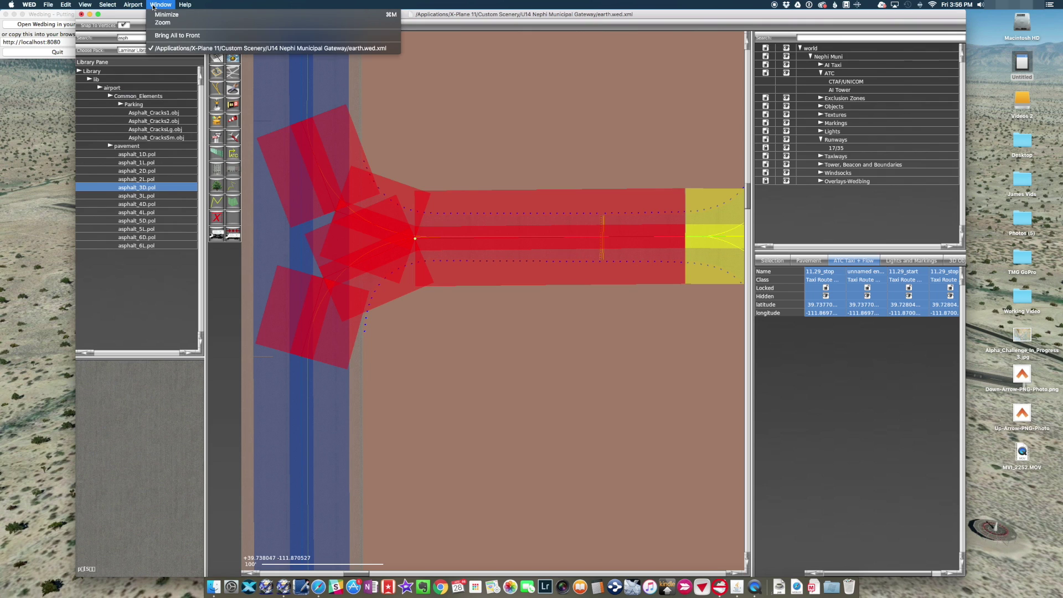
left_click(502, 301)
left_click_drag(416, 240, 428, 266)
left_click(422, 180)
left_click(415, 240)
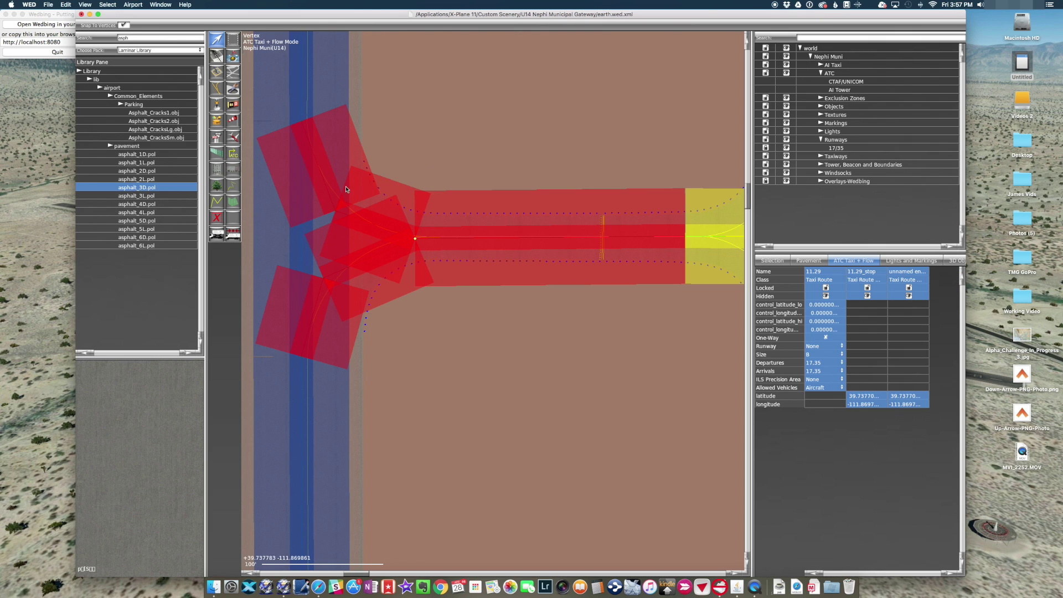
left_click(86, 4)
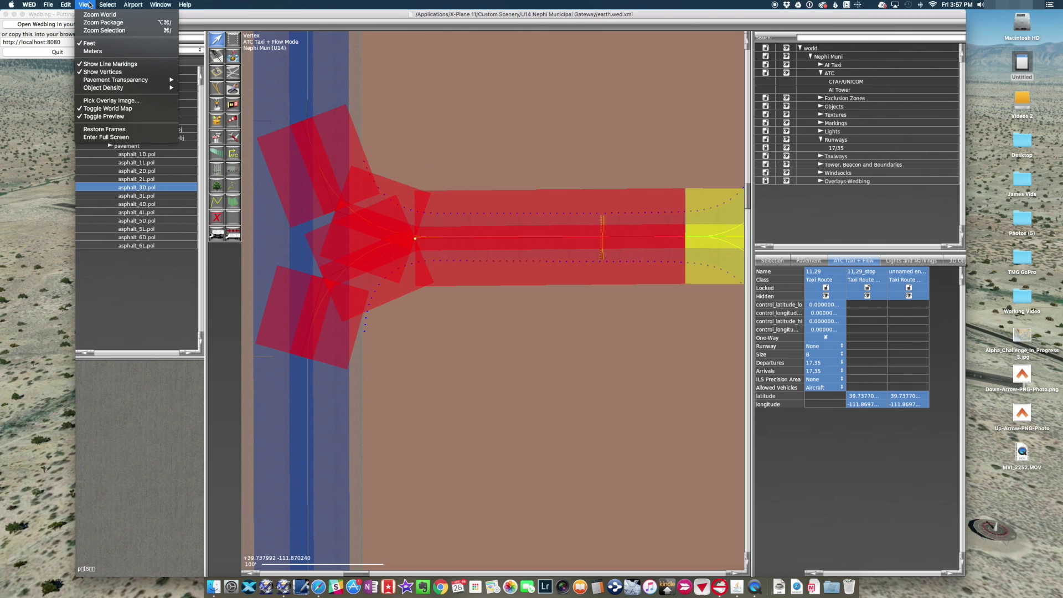
mouse_move(106, 5)
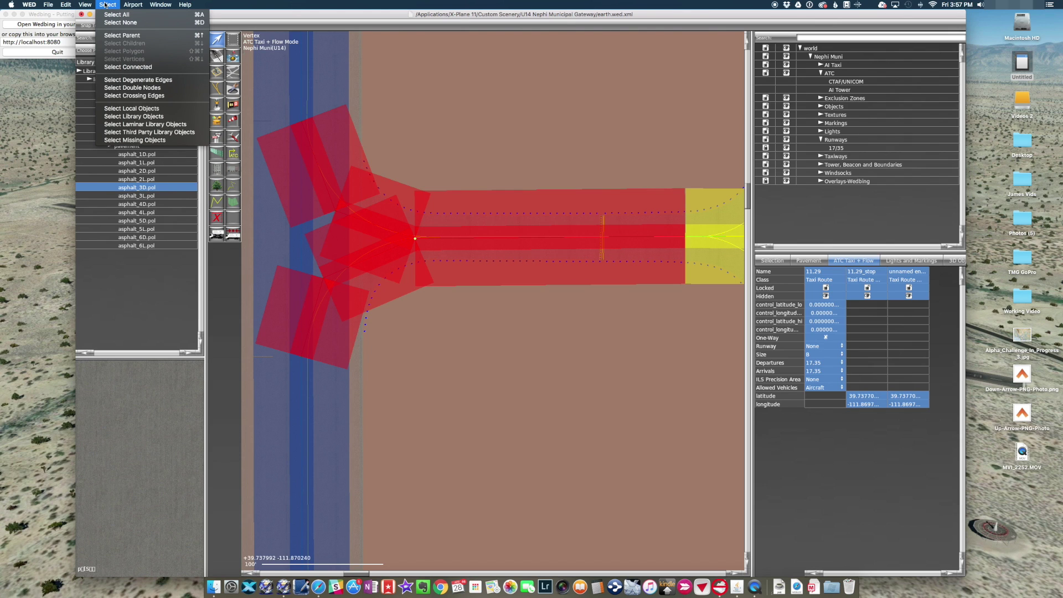
left_click(353, 118)
left_click(395, 134)
left_click(107, 5)
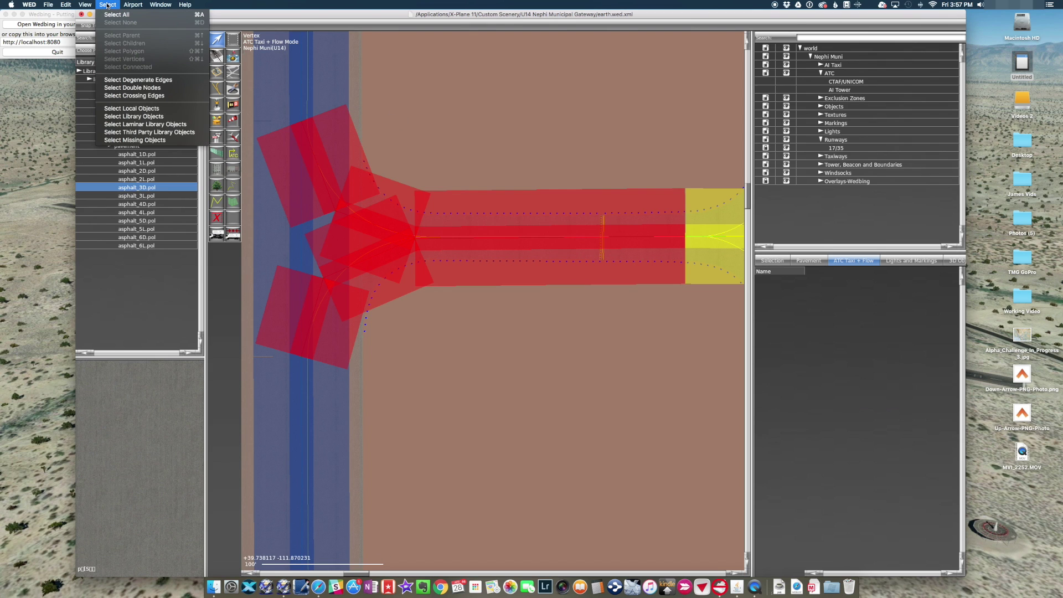
mouse_move(85, 5)
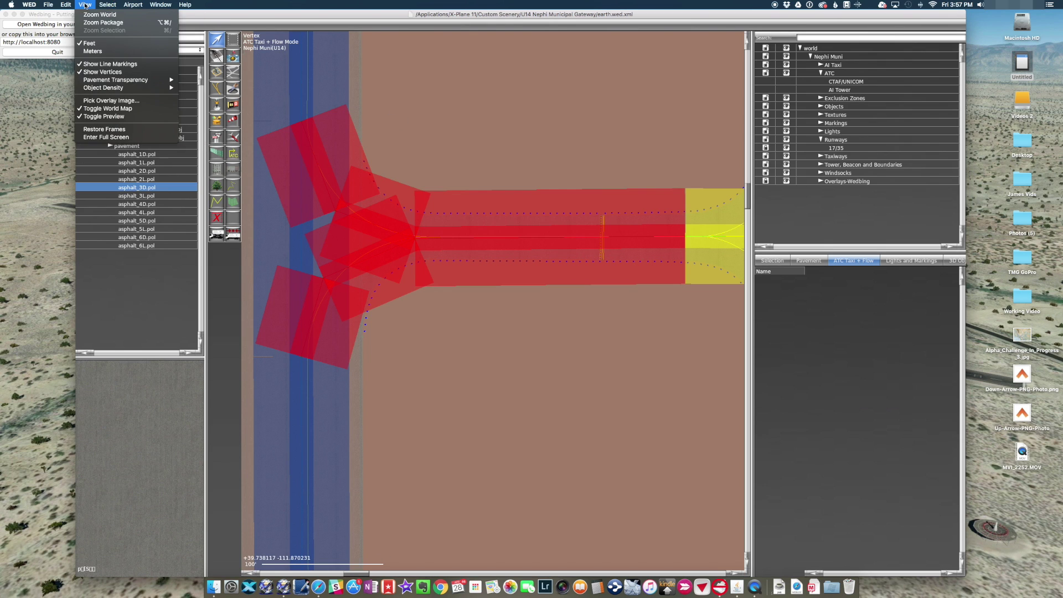
mouse_move(125, 5)
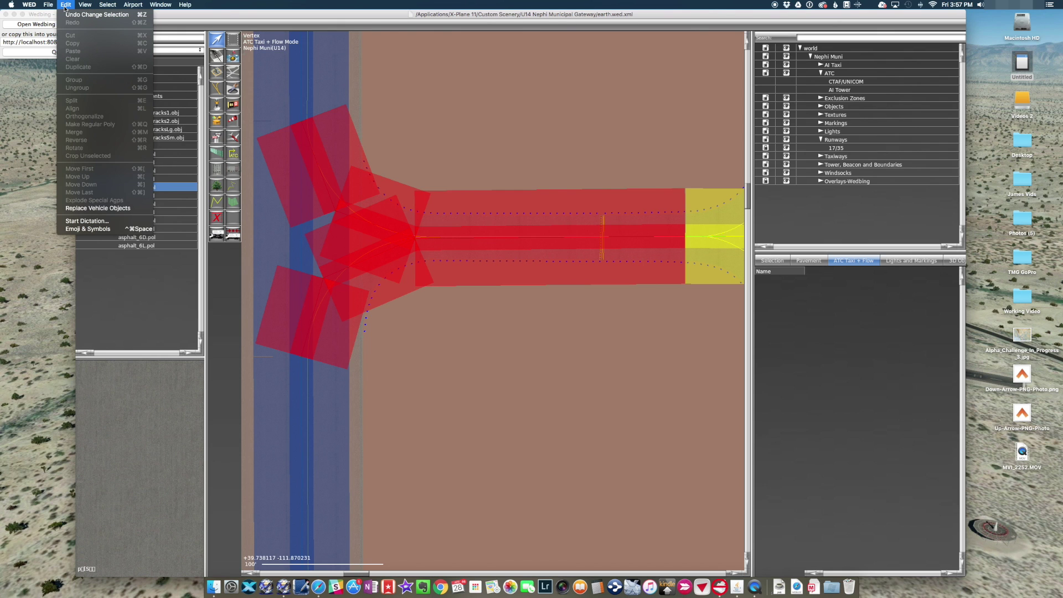
Return to the general selection view and select the double nodes again.
left_click(775, 255)
left_click(777, 260)
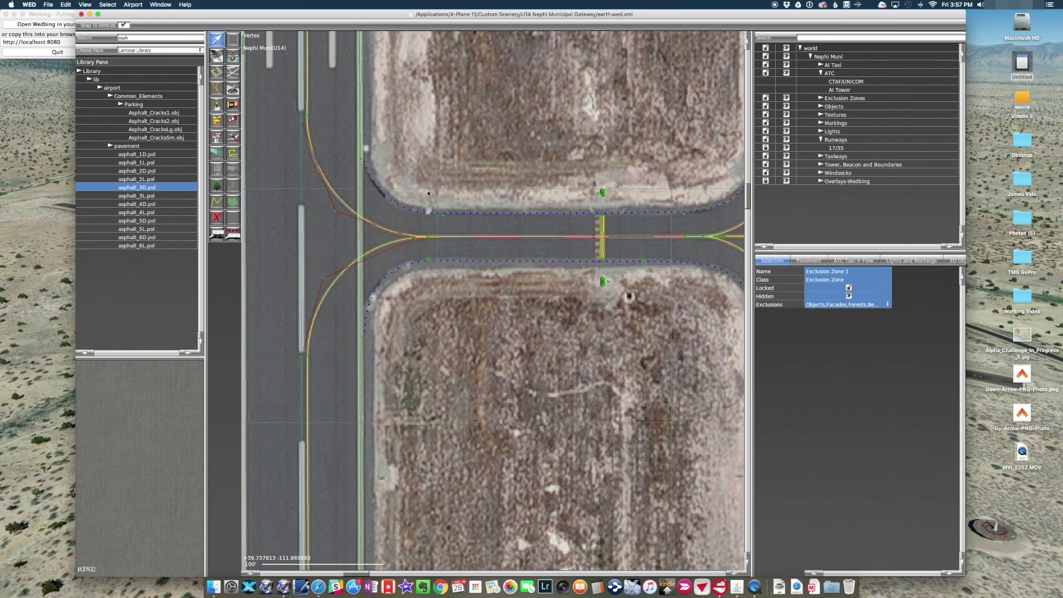
left_click(102, 6)
left_click(108, 5)
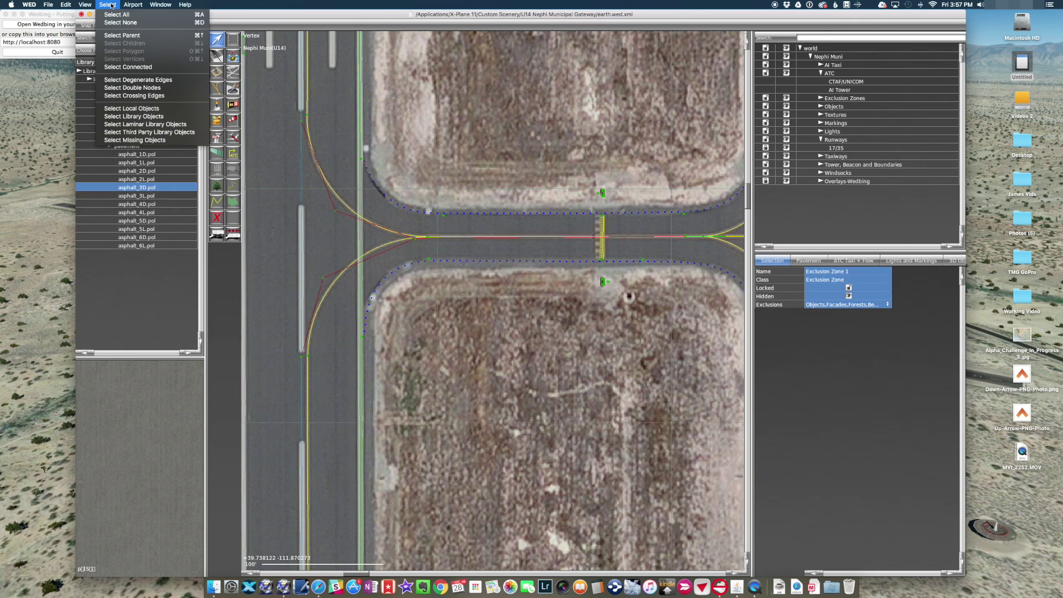
left_click(136, 88)
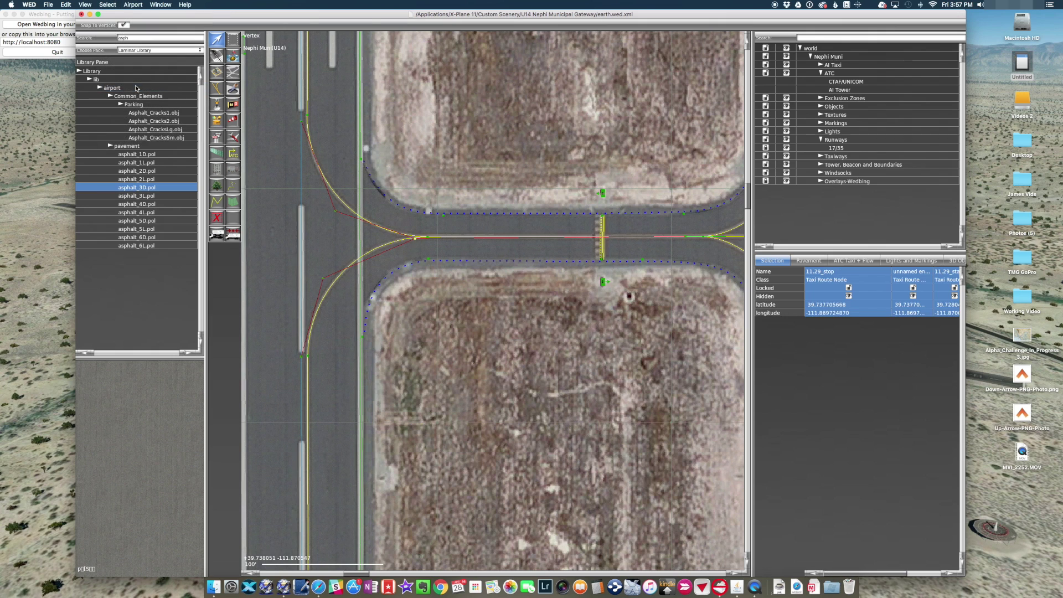
Nudge the doubled taxi route node where the connector taxiway meets the runway curves, then clear it from the selection.
left_click(108, 5)
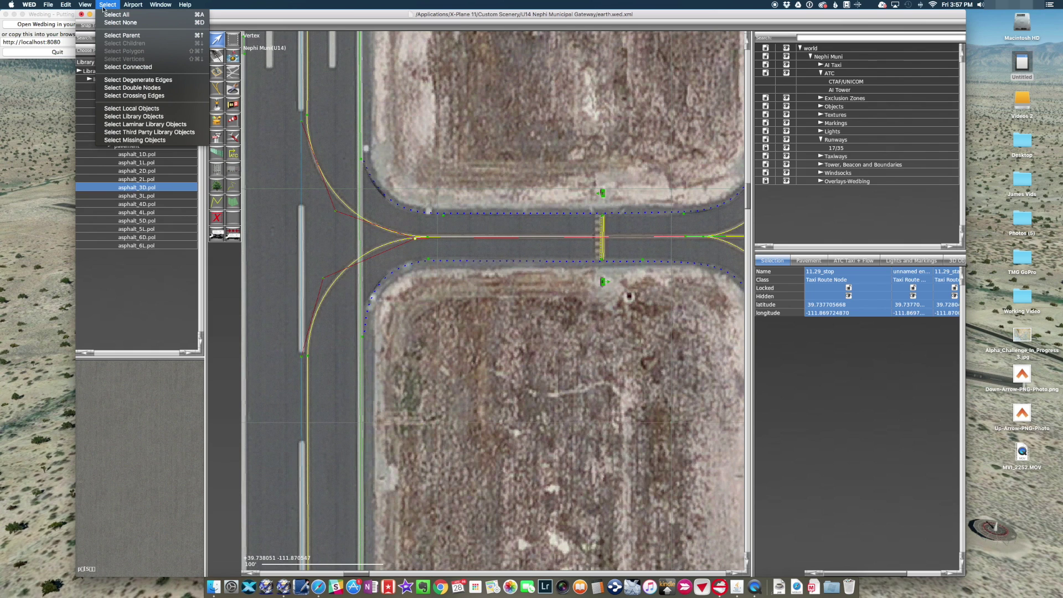
mouse_move(94, 9)
mouse_move(126, 8)
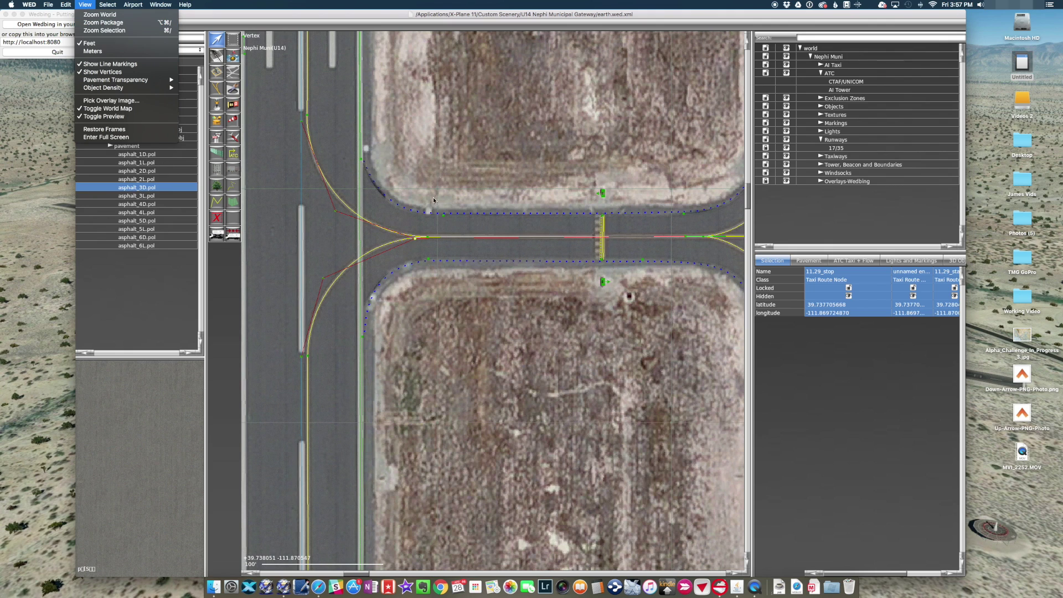
left_click(418, 237)
mouse_move(417, 237)
left_mouse_down()
mouse_move(378, 230)
mouse_move(412, 247)
mouse_move(415, 238)
left_mouse_up()
left_click(387, 225)
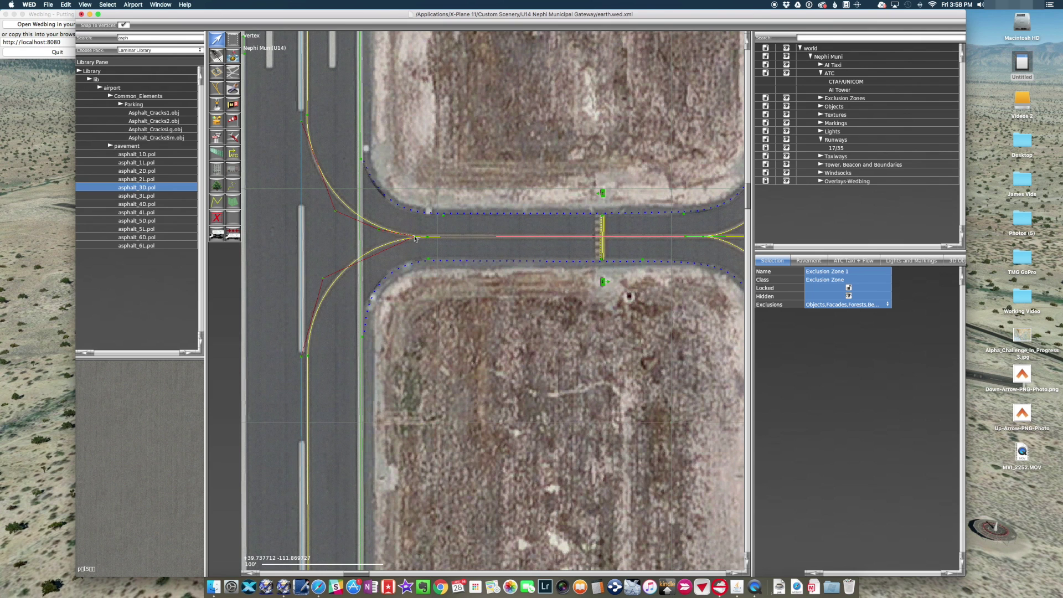
Try deleting the 11,29_stop node on the upper runway curve, undo the deletion and check the adjoining taxi route.
scroll(375, 88, "down", 5)
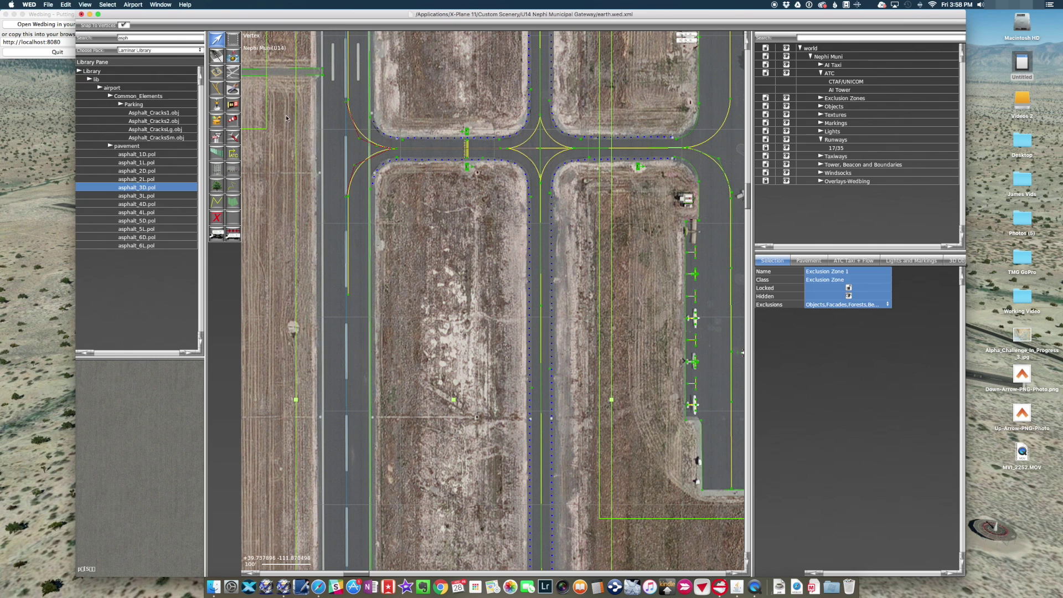
left_click(391, 149)
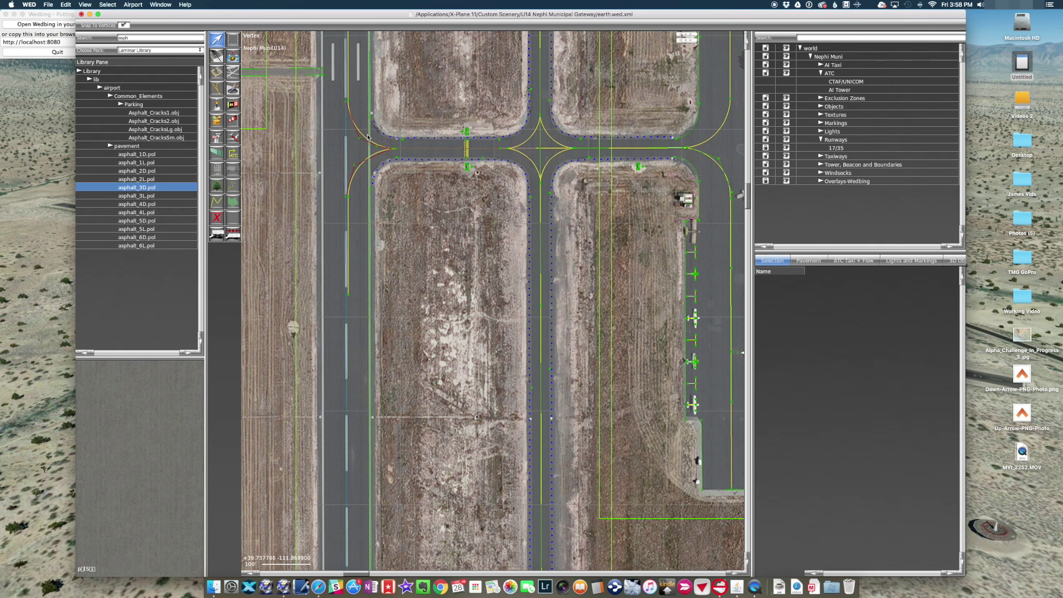
scroll(368, 136, "up", 3)
left_click(377, 147)
left_click(391, 151)
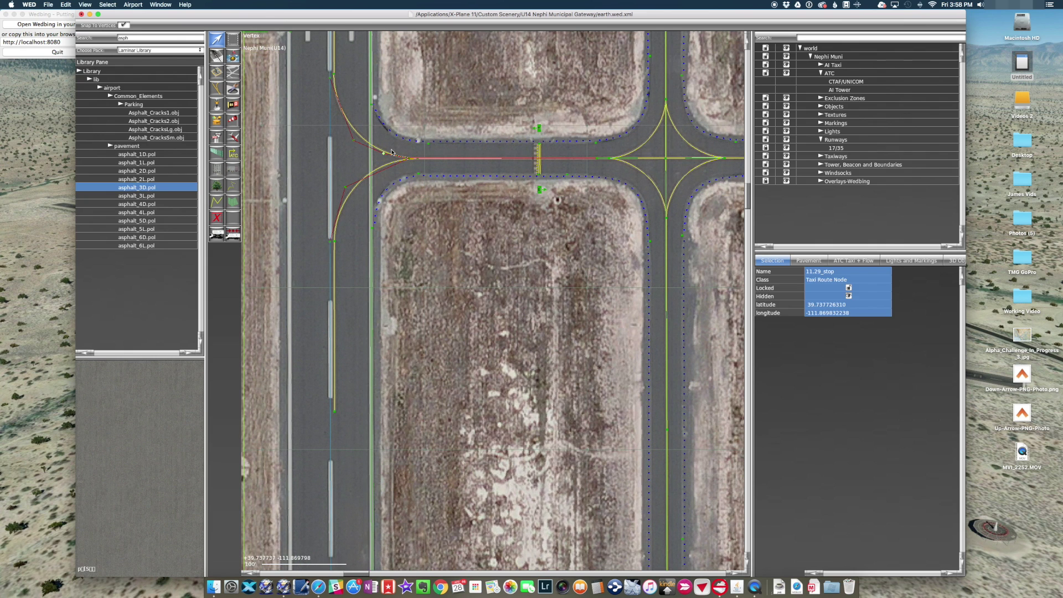
key("Delete")
key("super+z")
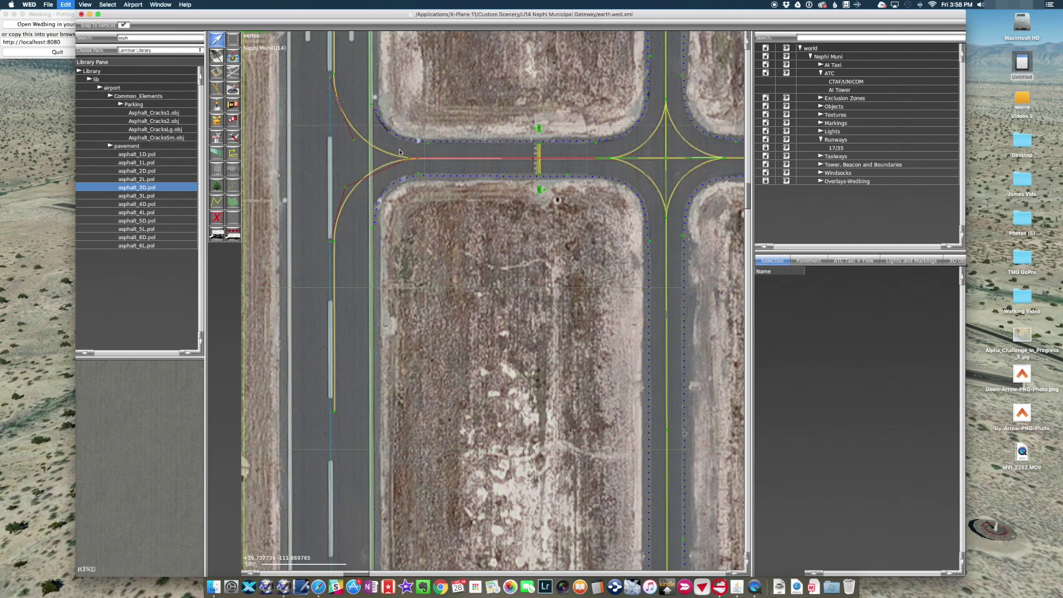
left_click(357, 139)
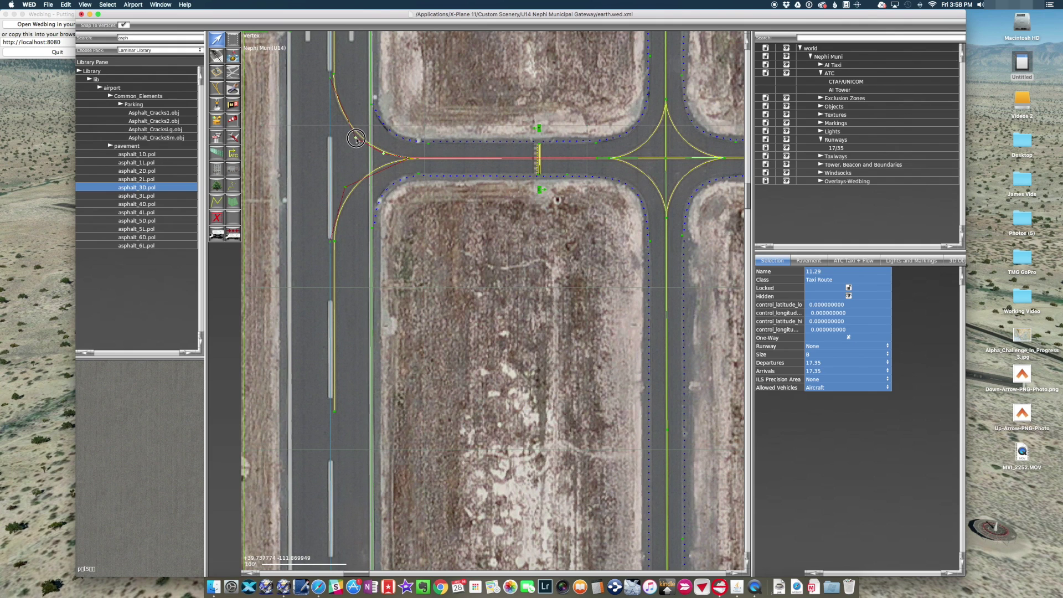
left_click(418, 115)
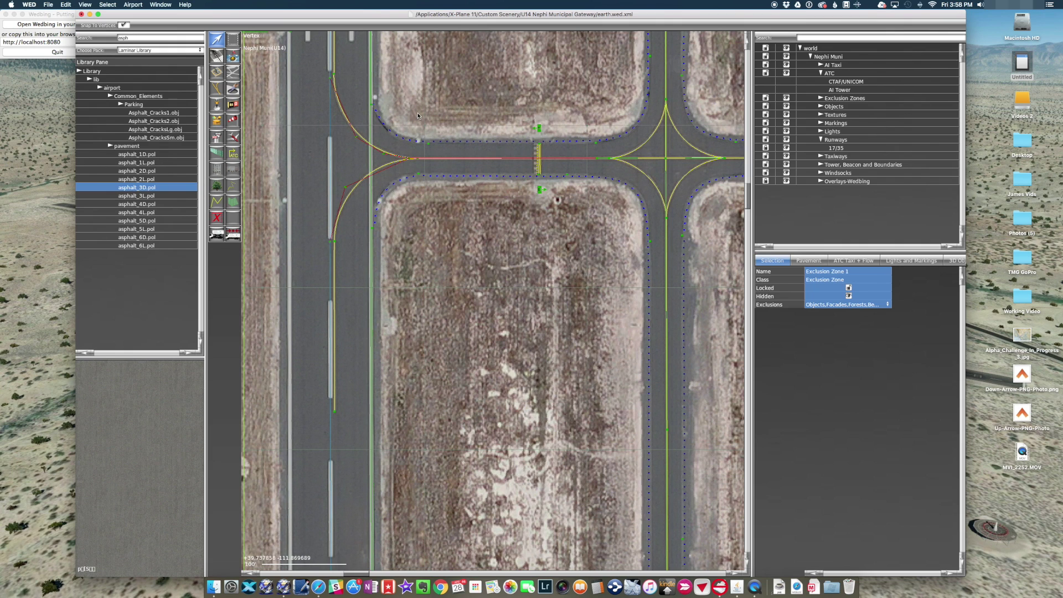
Validate the scenery, dismiss the validation message and select the remaining double nodes.
left_click(48, 5)
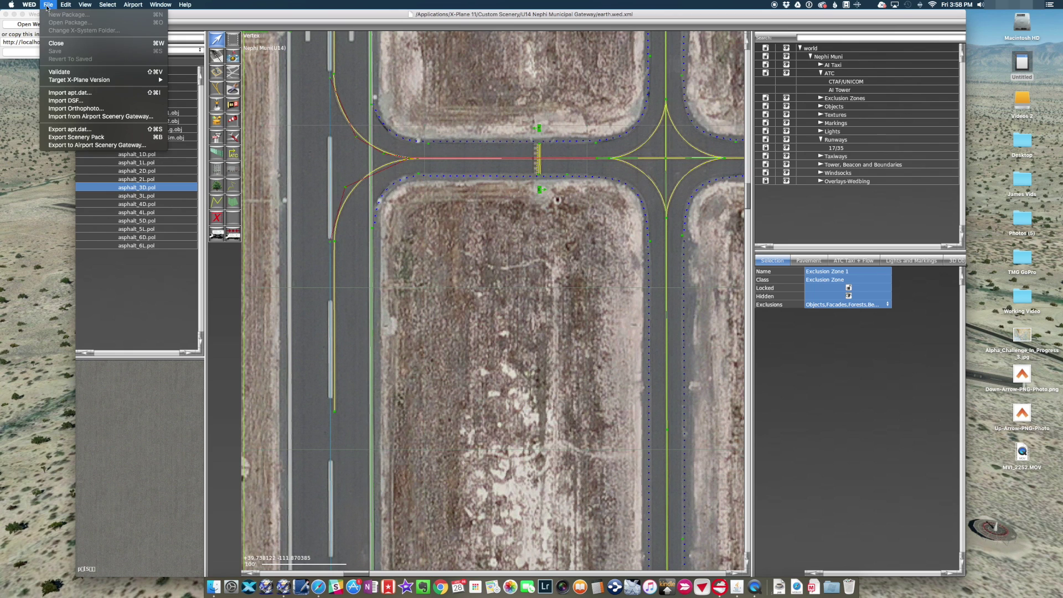
left_click(70, 73)
left_click(587, 188)
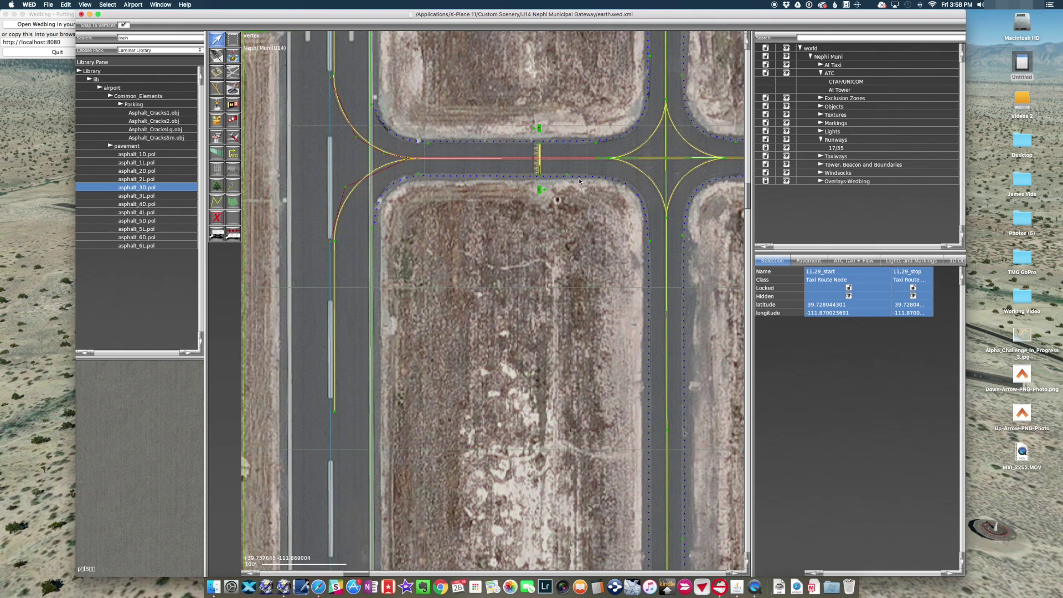
left_click(108, 5)
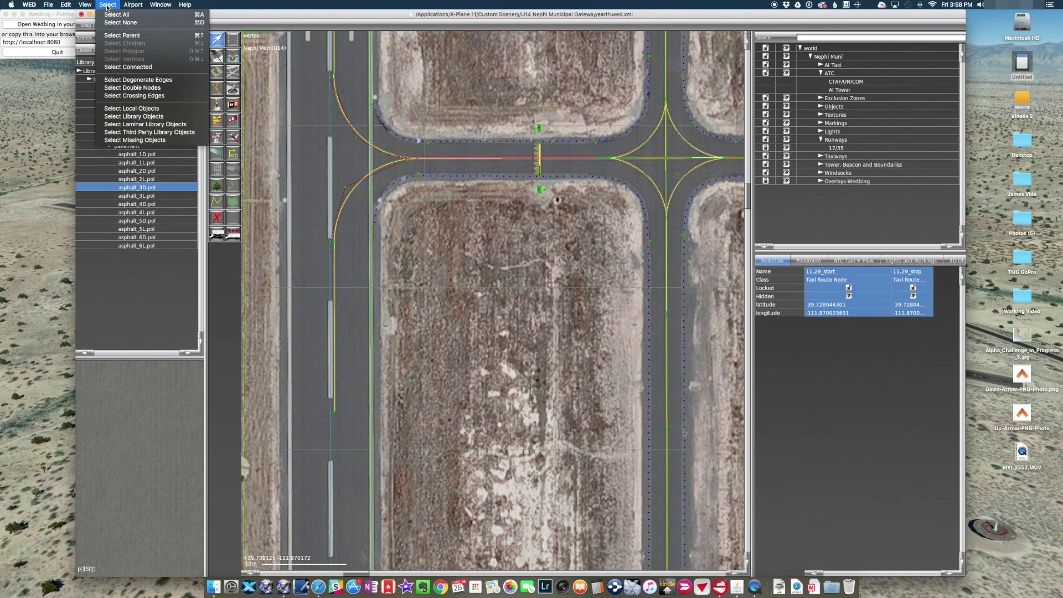
left_click(142, 87)
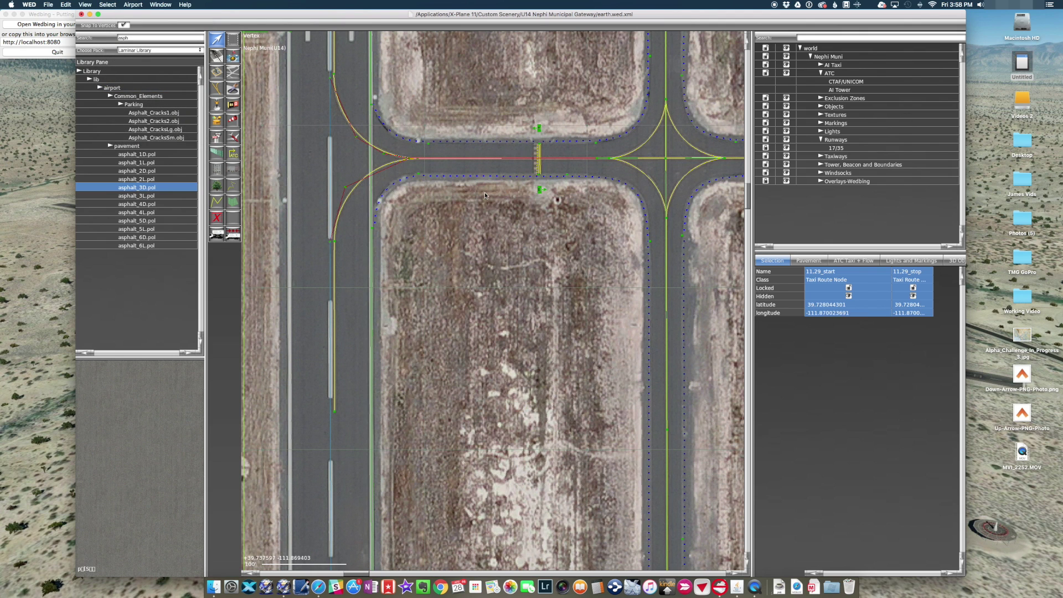
Try to export the scenery pack and dismiss the message about doubled ATC routing nodes.
scroll(485, 195, "down", 3)
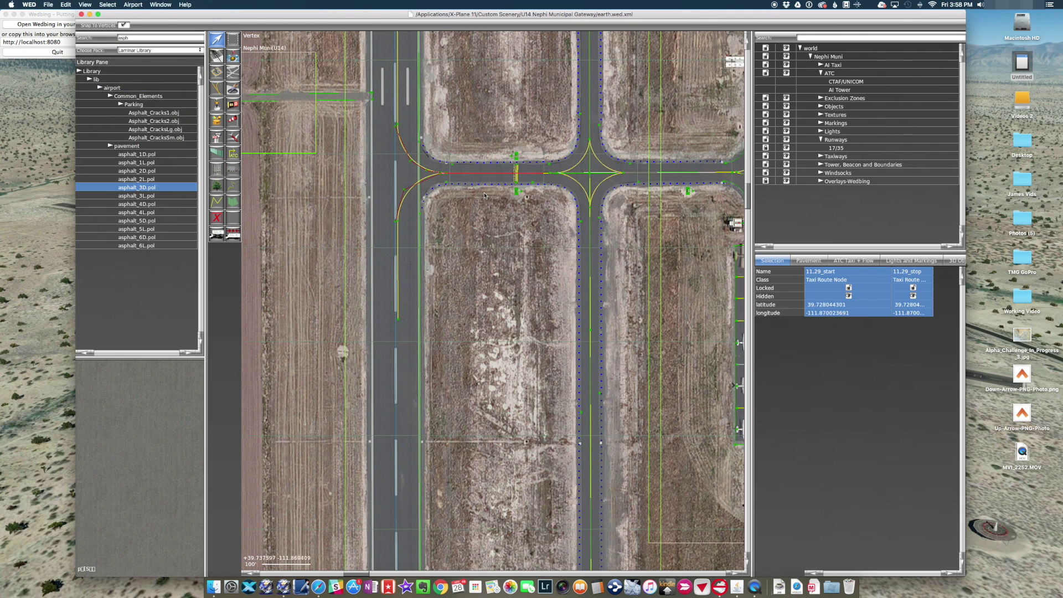
left_click(55, 4)
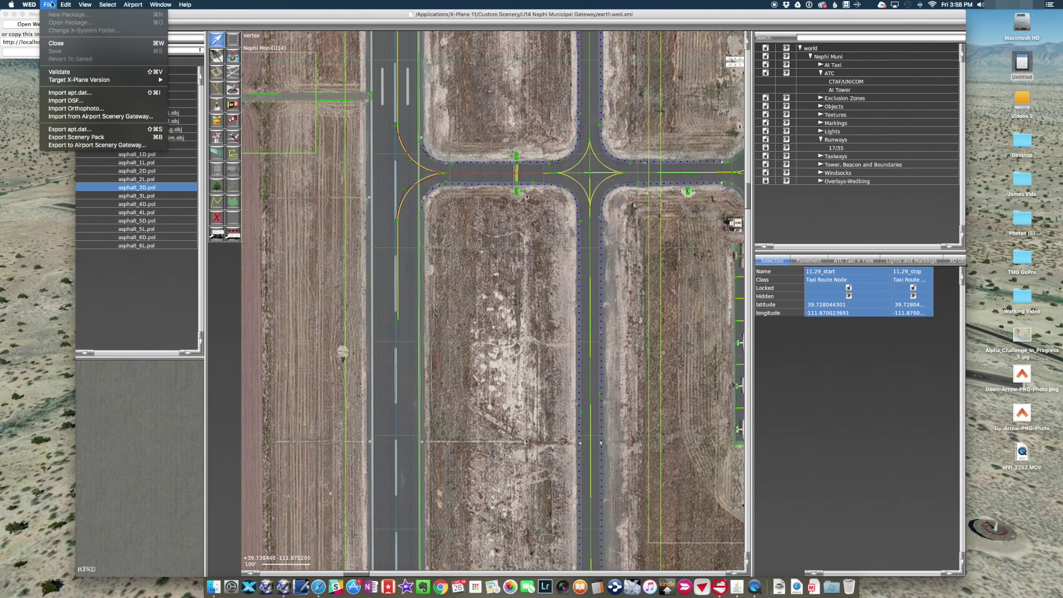
left_click(77, 138)
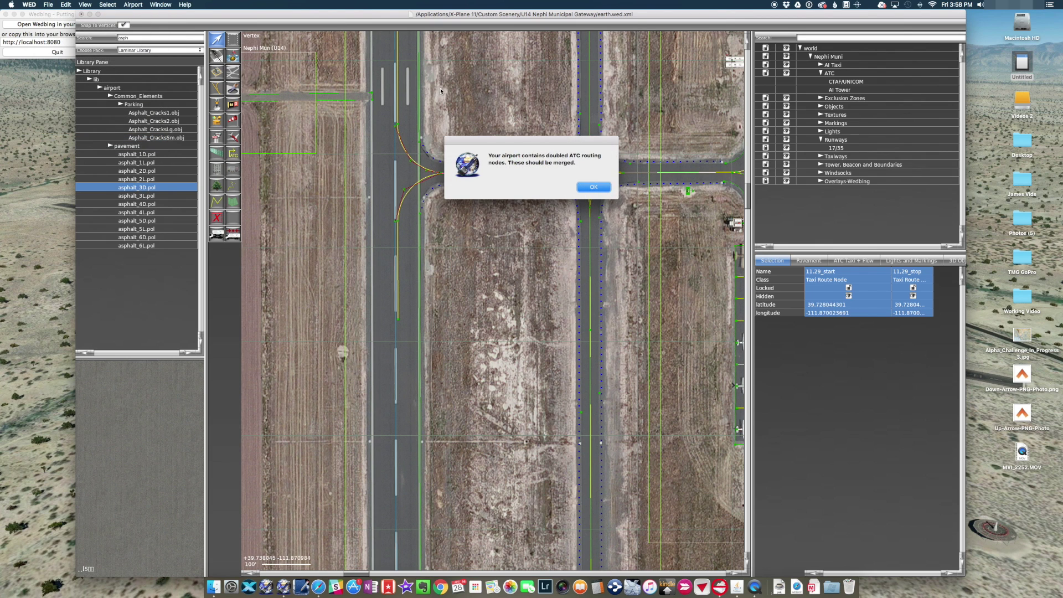
left_click(591, 187)
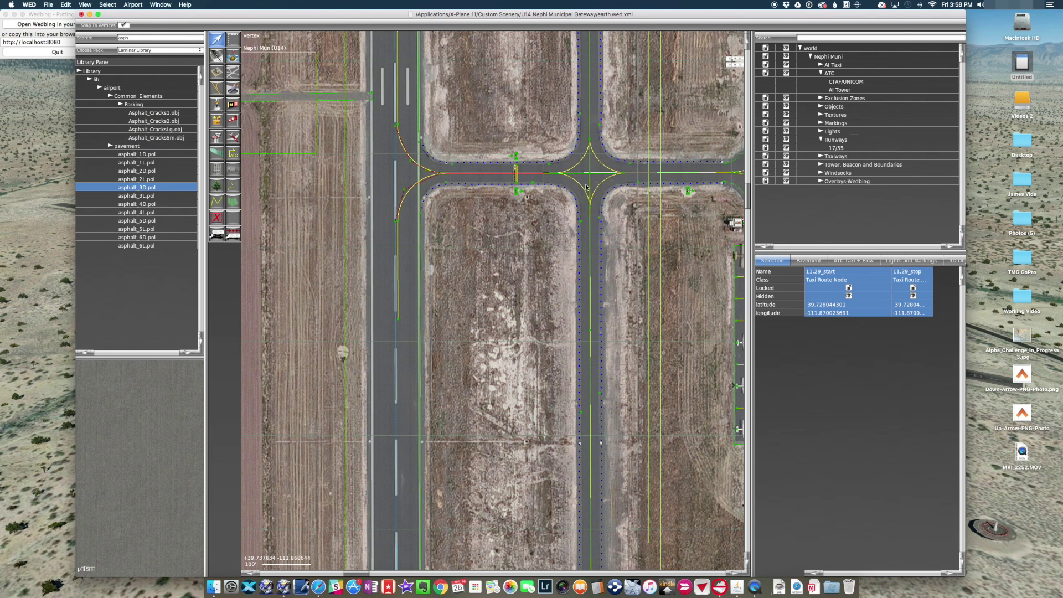
Switch to the ATC taxi and flow view and select the double taxi route nodes there.
scroll(467, 178, "down", 3)
scroll(467, 178, "up", 2)
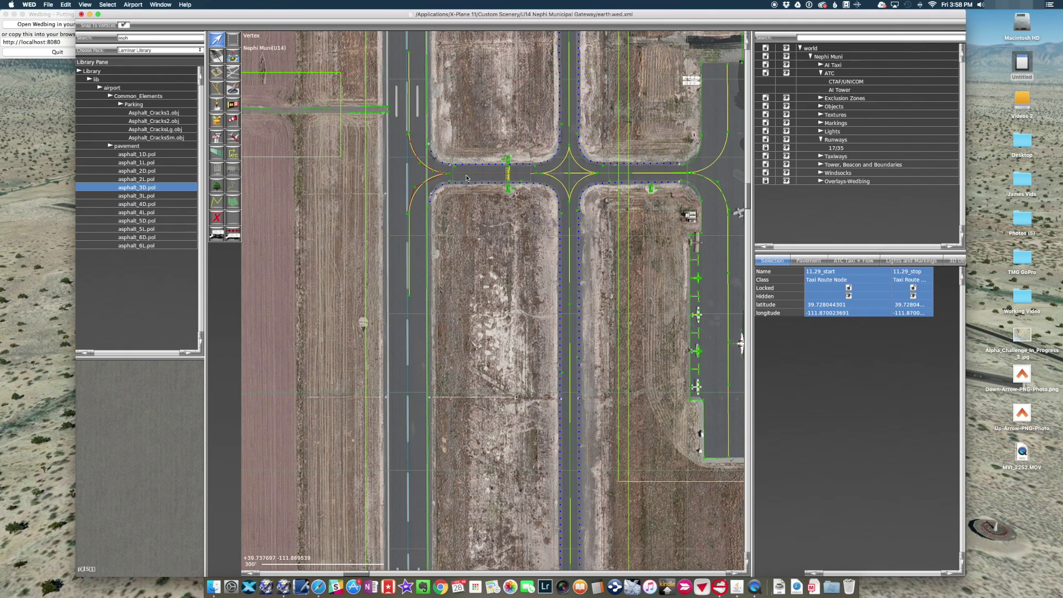
left_click(374, 179)
left_click(863, 260)
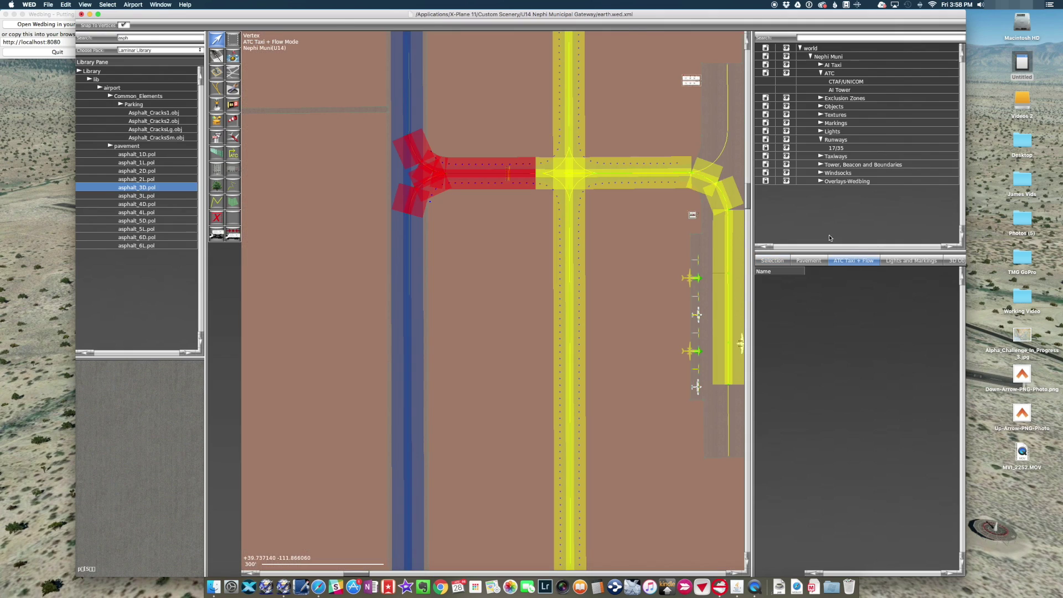
left_click(107, 4)
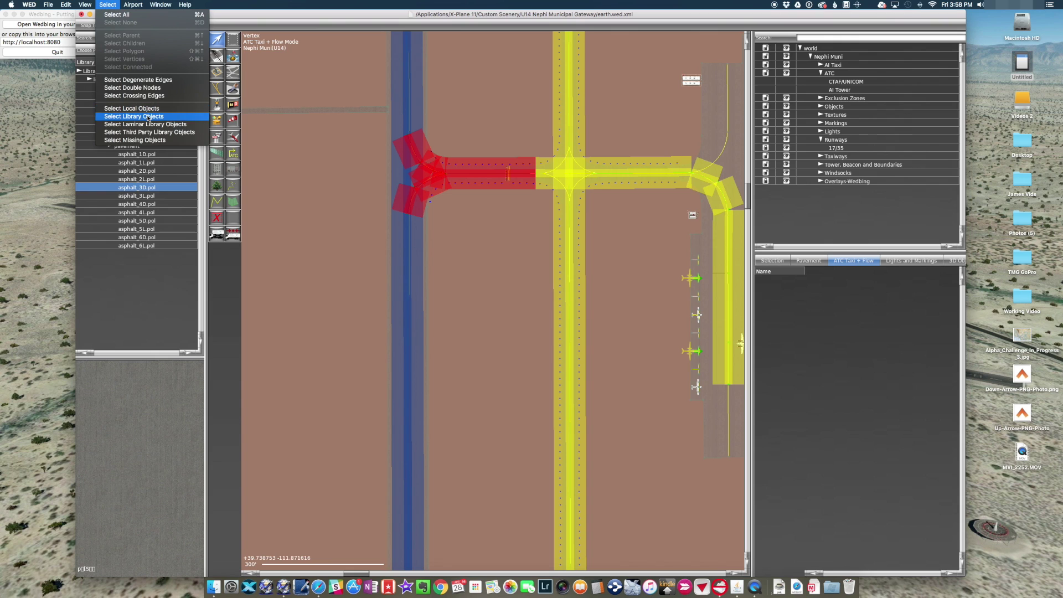
left_click(144, 88)
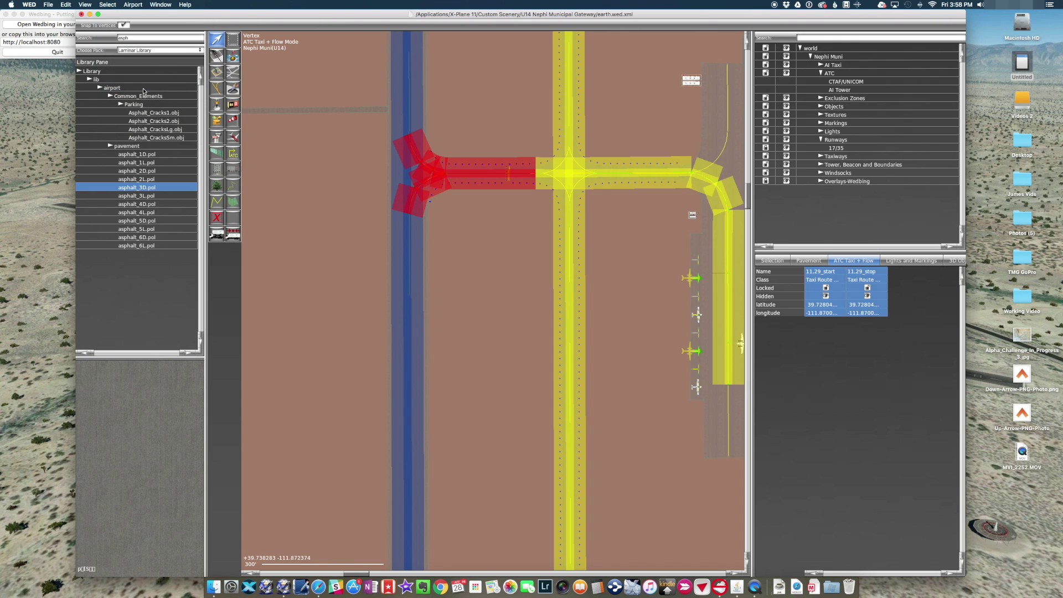
Move one of the doubled taxi route nodes at the runway's end slightly upward, off the other node.
left_click(86, 4)
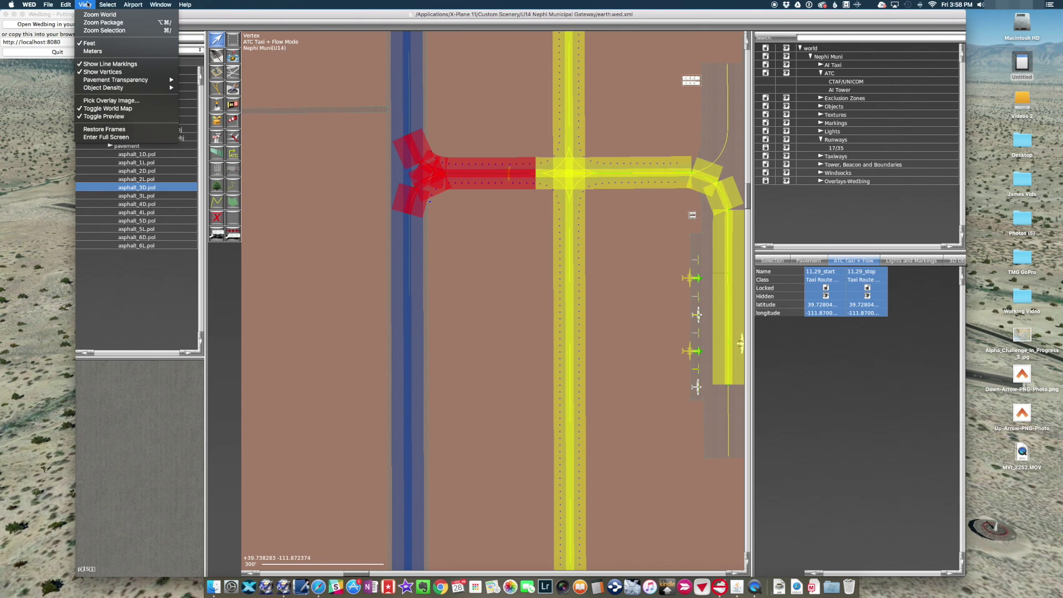
left_click(104, 31)
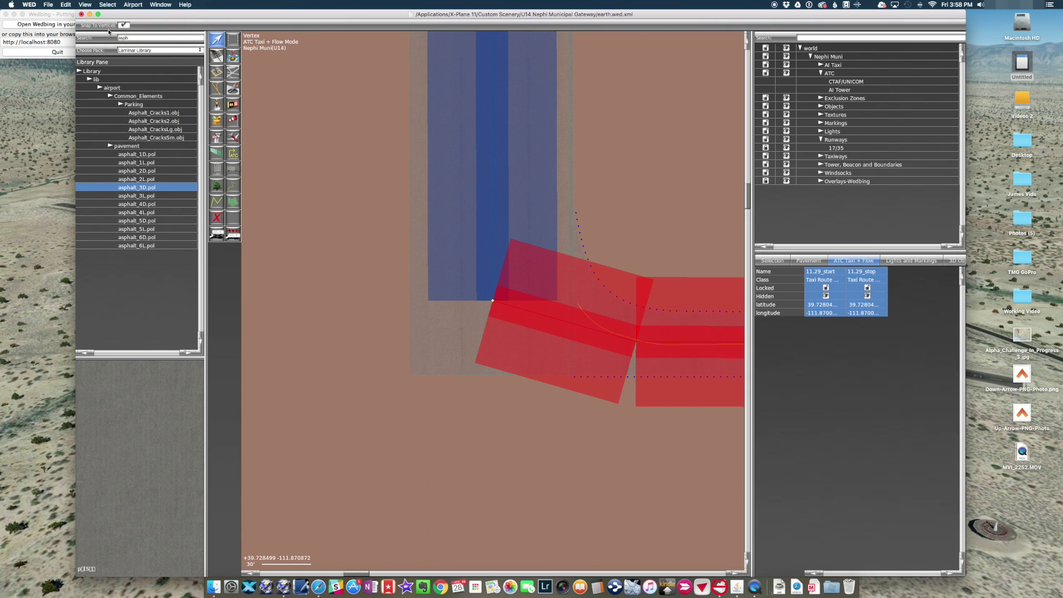
left_click_drag(492, 301, 492, 299)
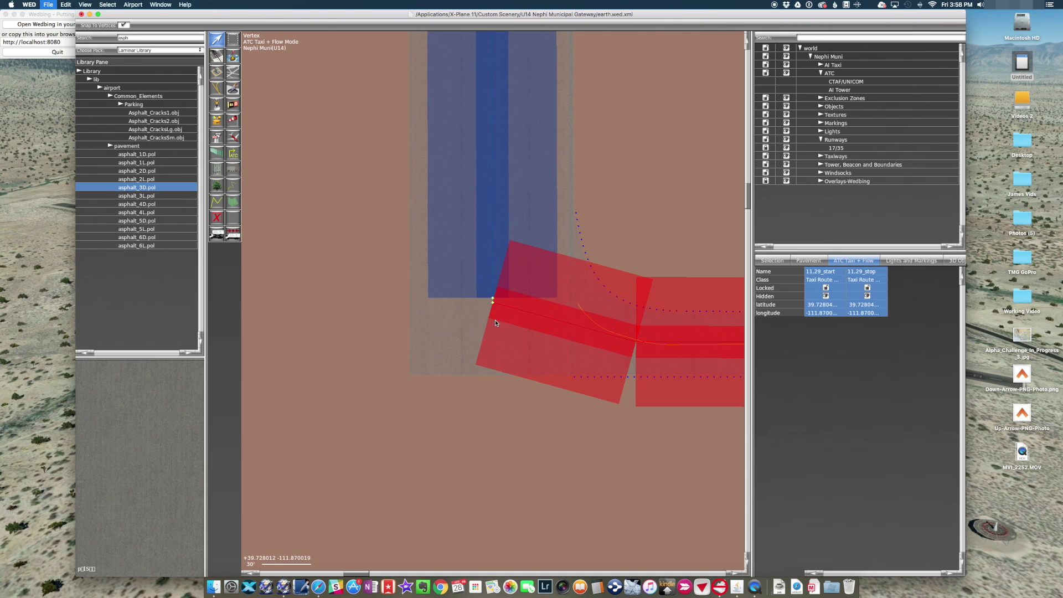
left_click(382, 271)
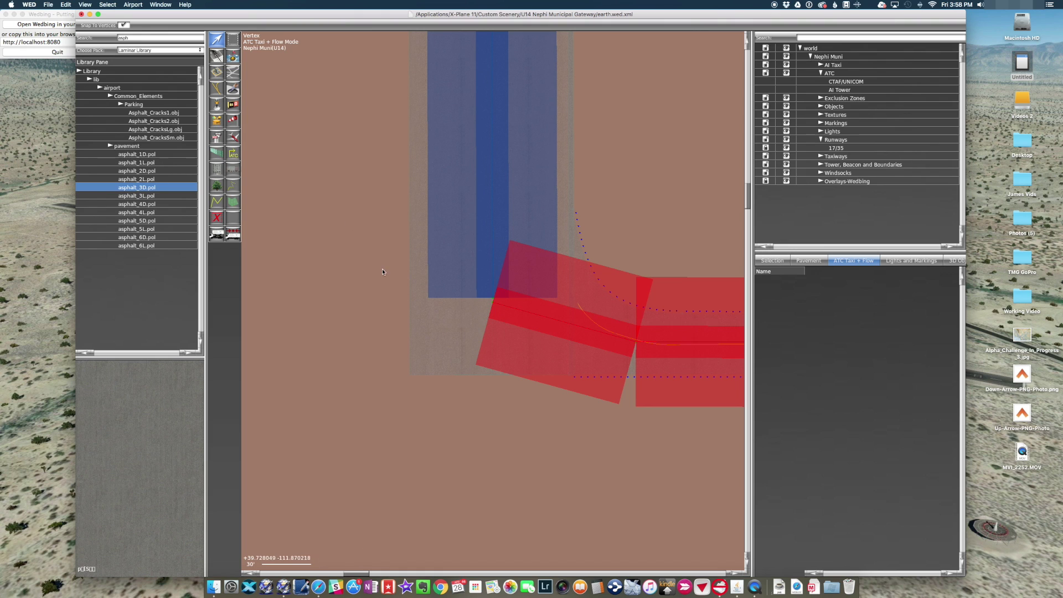
Validate the layout again and dismiss the message about doubled ATC routing nodes.
left_click(48, 4)
left_click(74, 78)
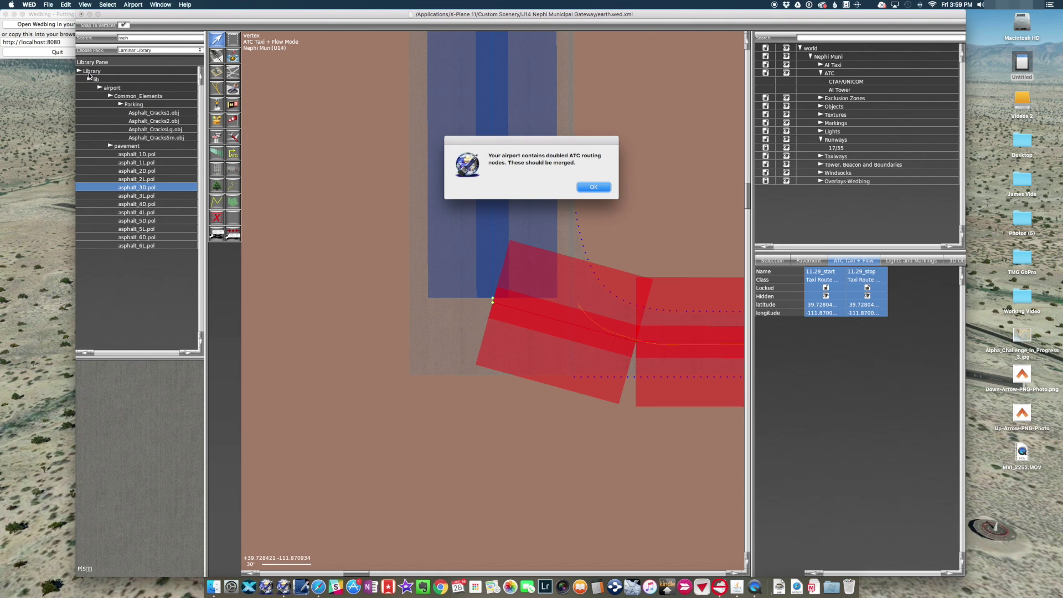
left_click(595, 187)
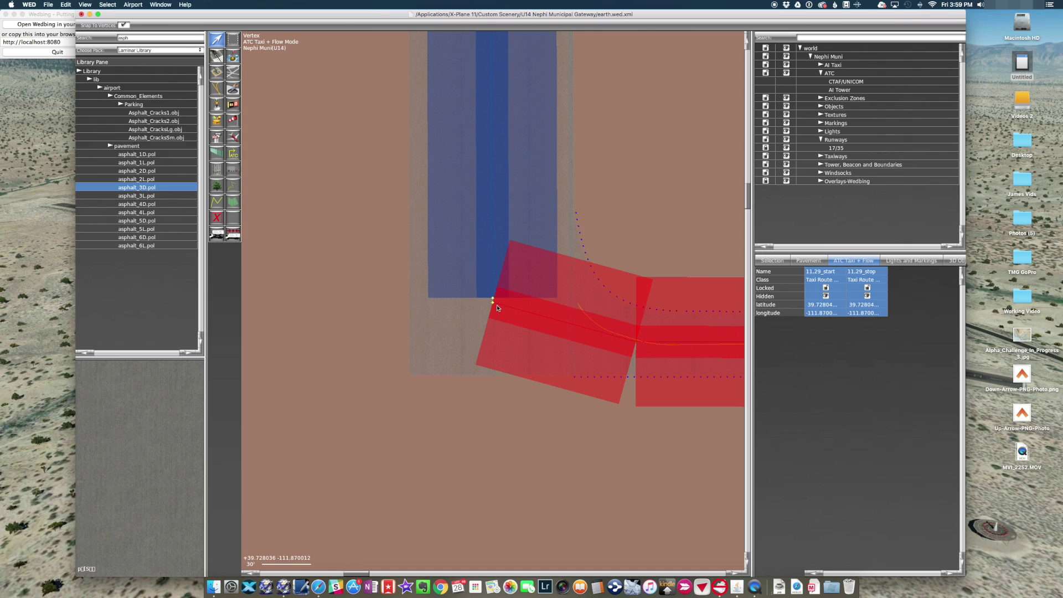
Bring the 11,29_start and 11,29_stop nodes back together at the runway's end and merge them.
left_click_drag(493, 300, 493, 299)
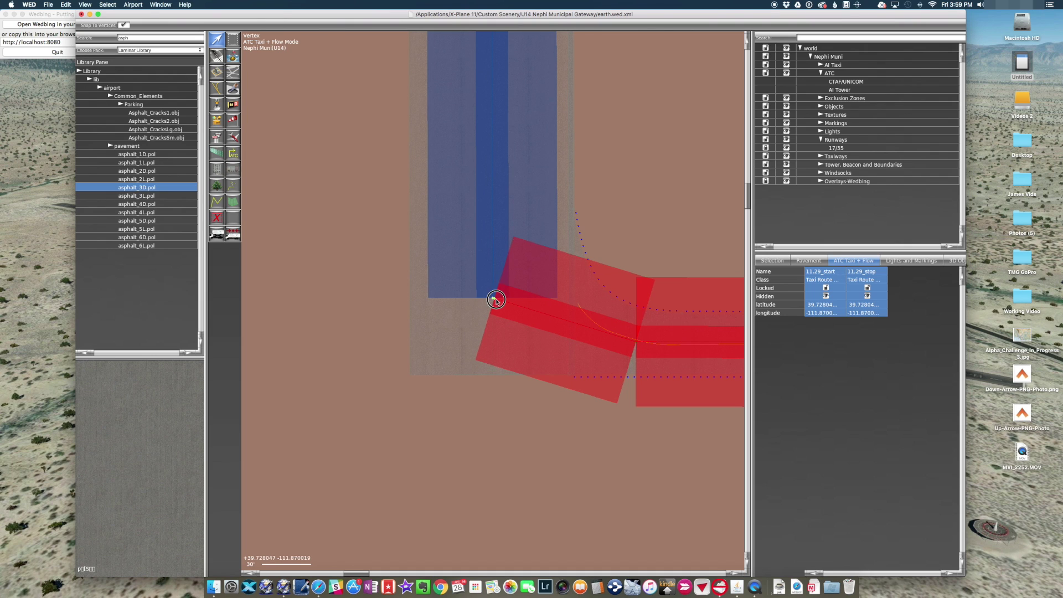
left_click_drag(410, 255, 508, 315)
left_click(133, 4)
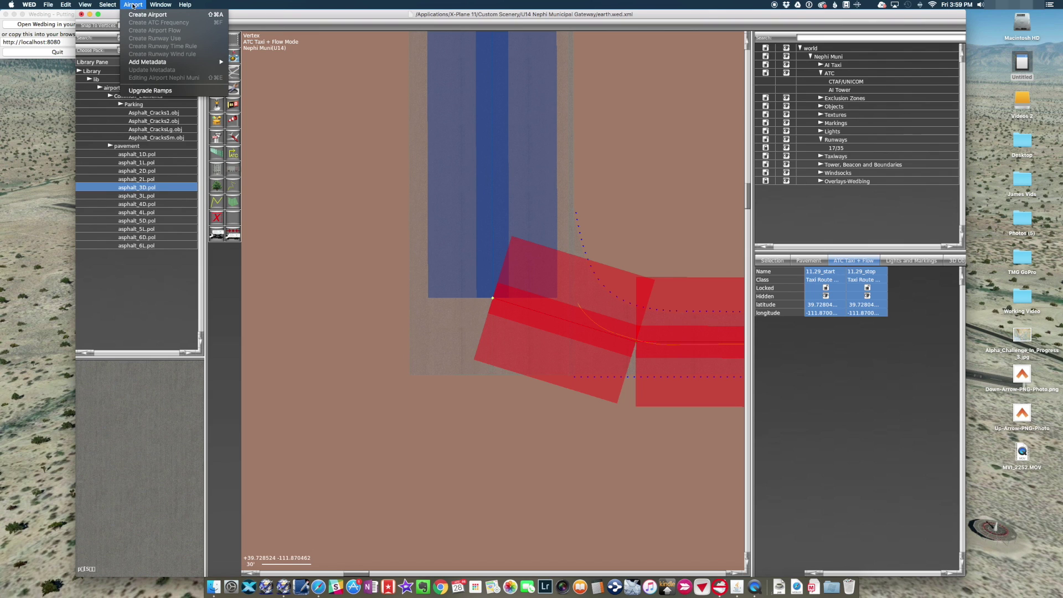
mouse_move(119, 5)
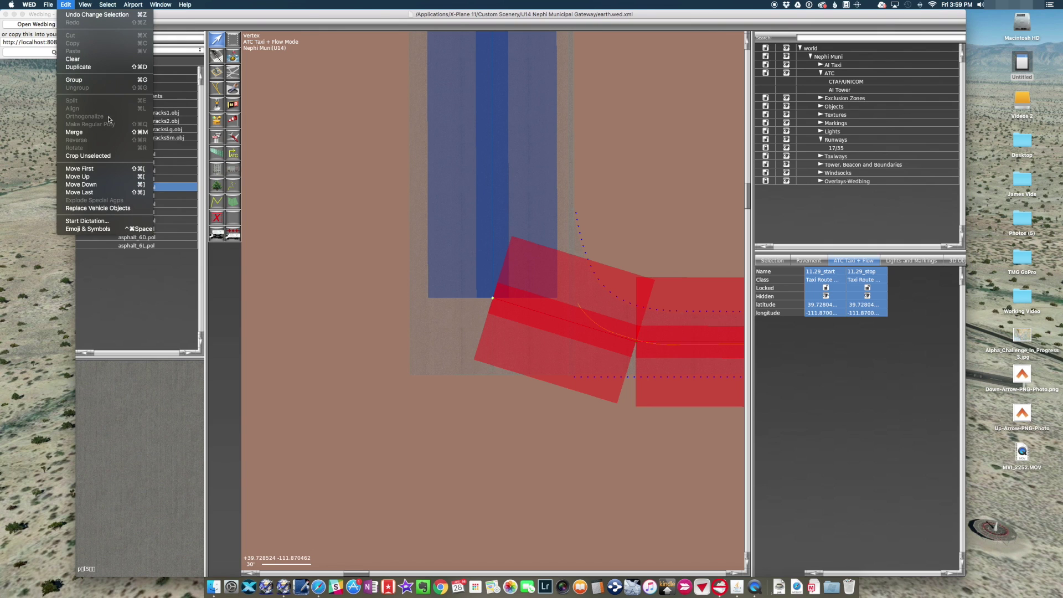
left_click(106, 133)
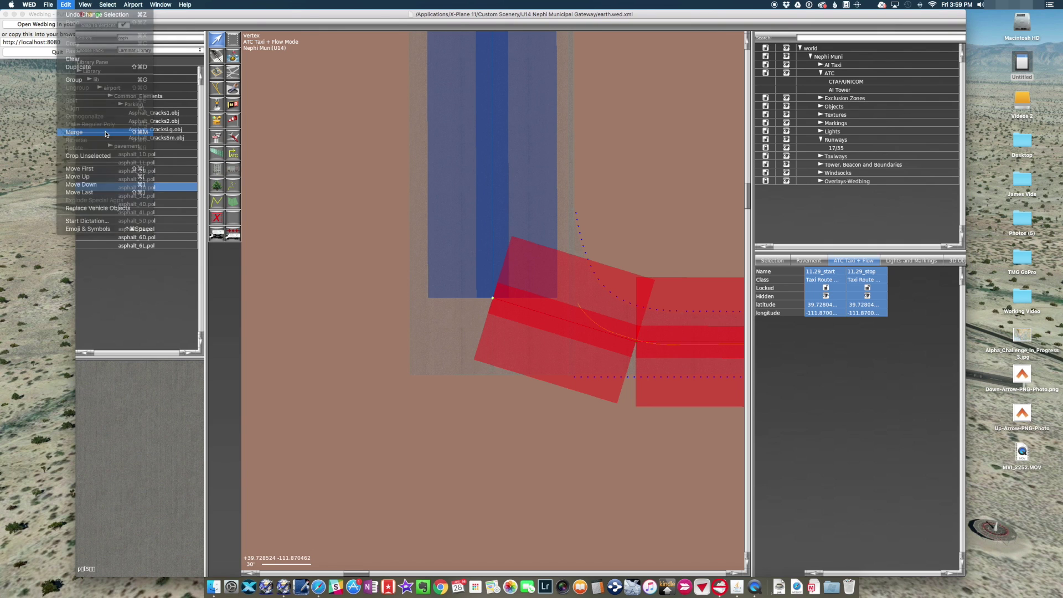
left_click(348, 184)
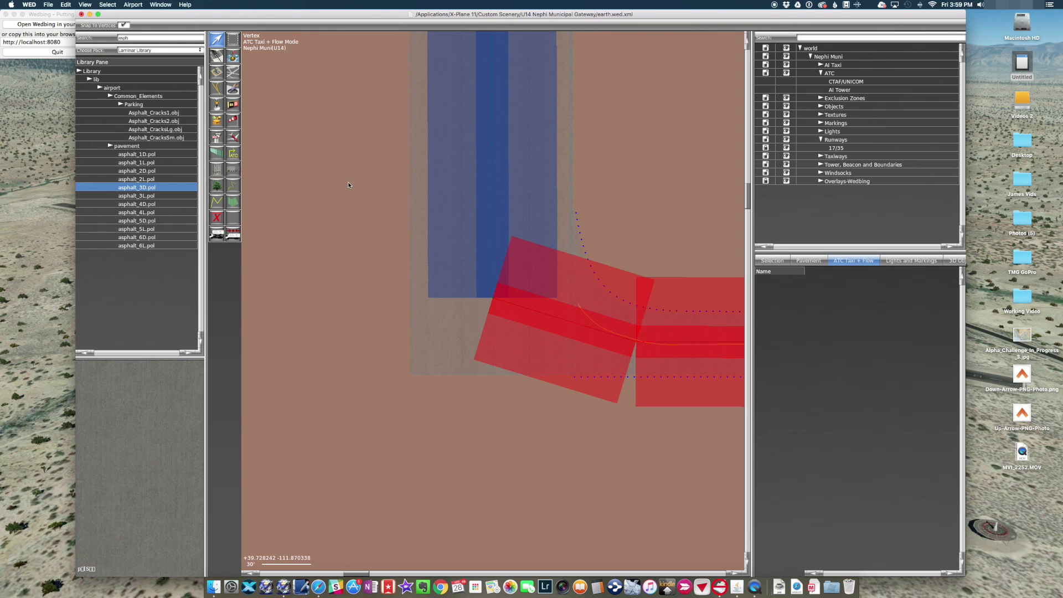
Validate the layout with the merged node and dismiss the result message.
left_click(49, 4)
left_click(66, 72)
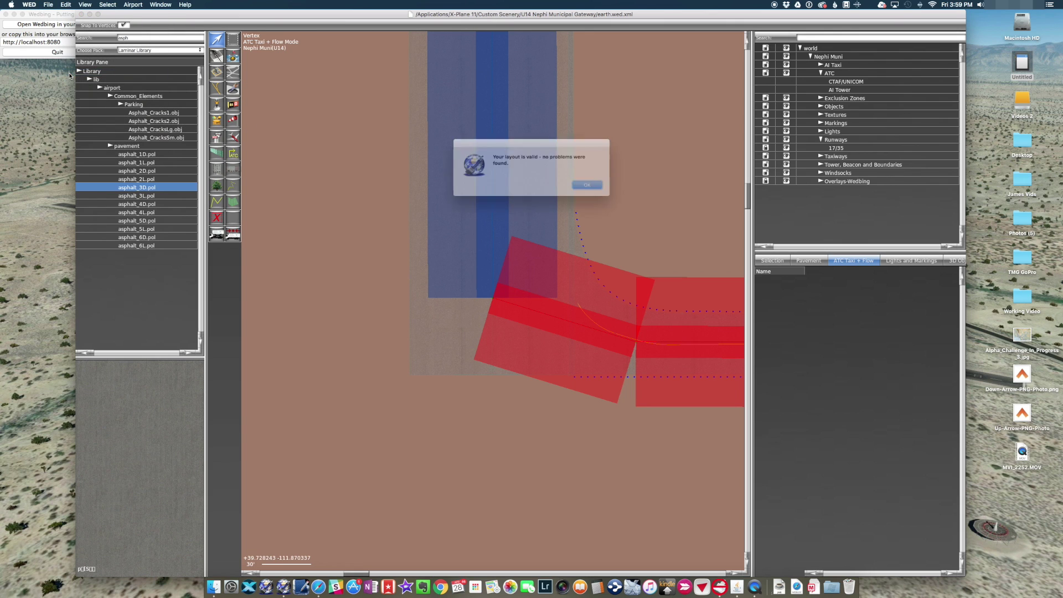
left_click(593, 187)
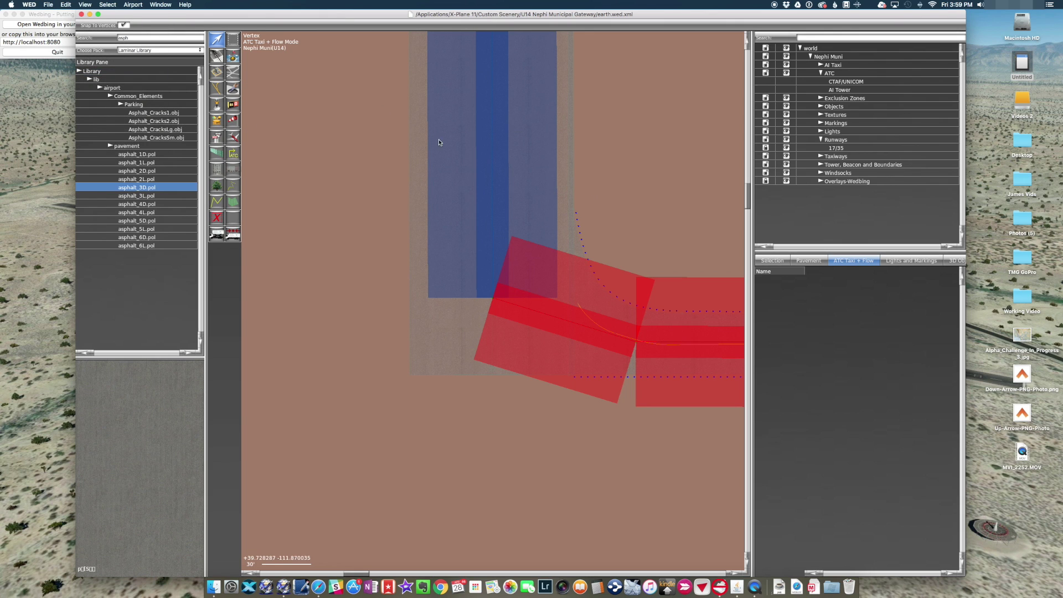
Select the Nephi Muni airport, open its export form for the Airport Scenery Gateway and cancel the upload.
left_click(48, 5)
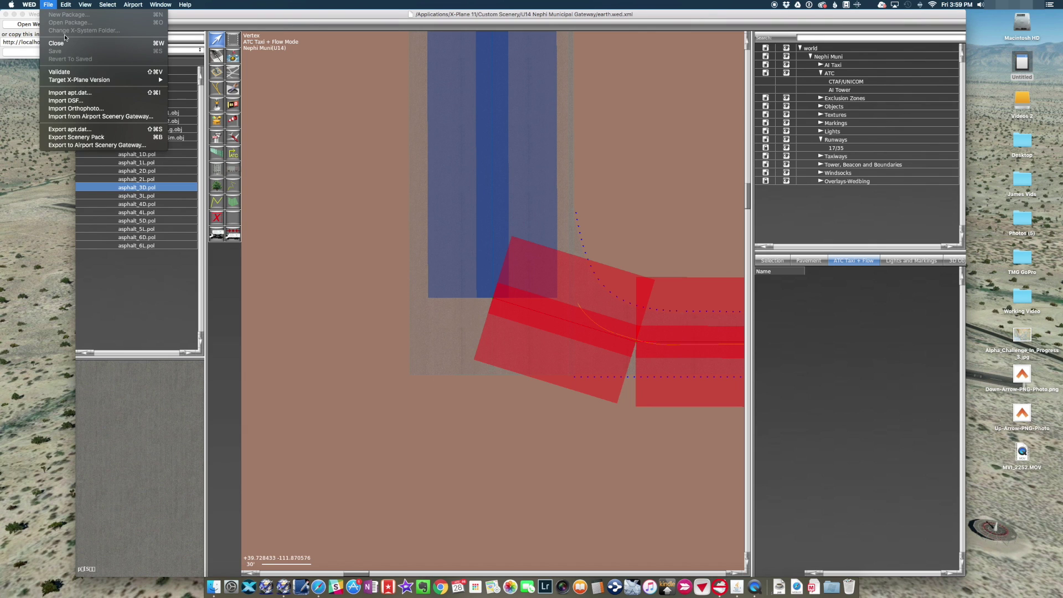
left_click(111, 146)
left_click(594, 188)
left_click(829, 56)
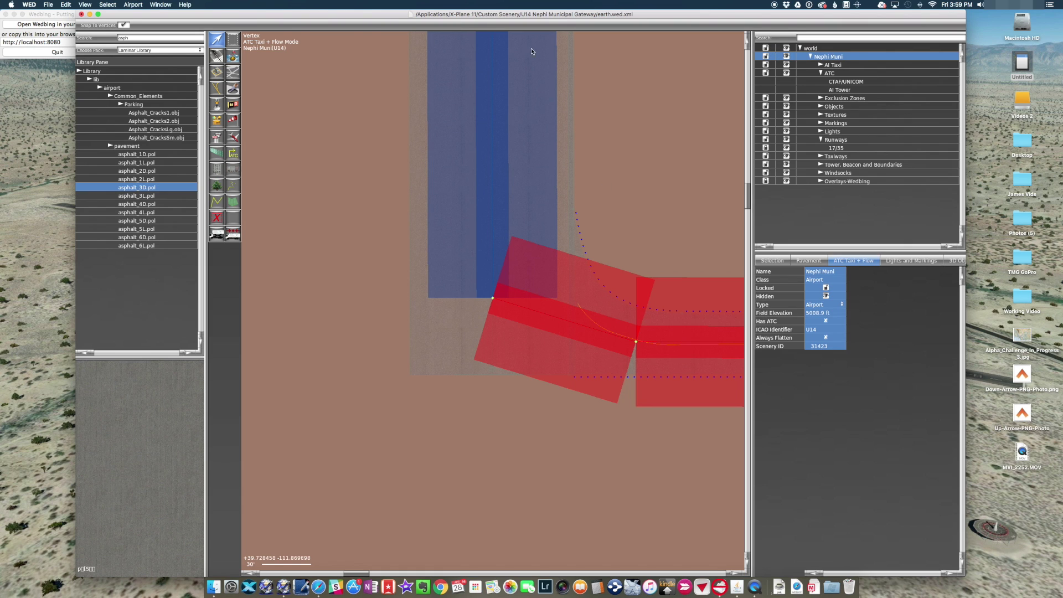
left_click(49, 4)
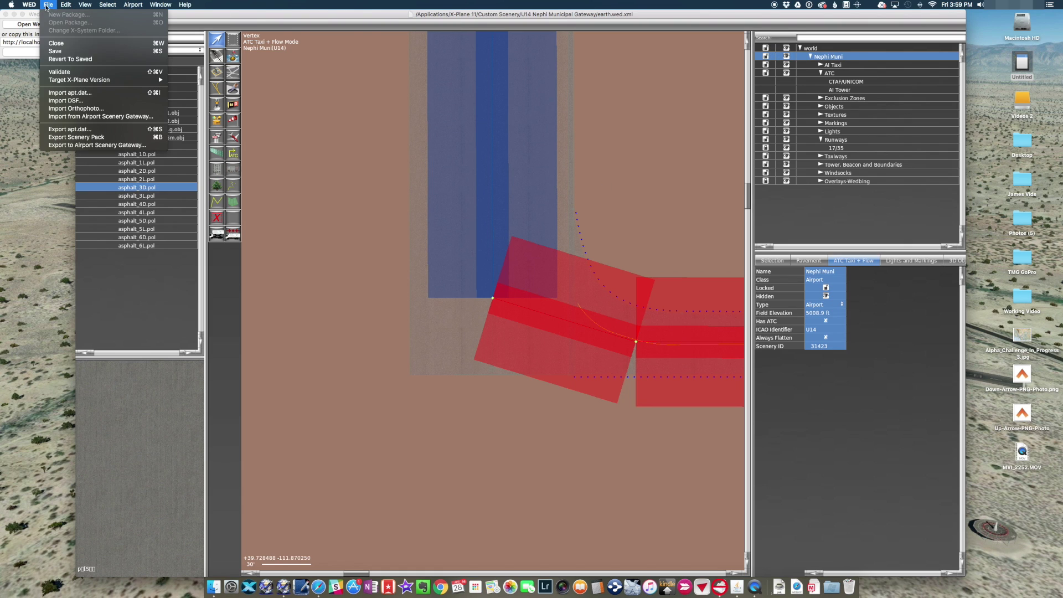
left_click(79, 146)
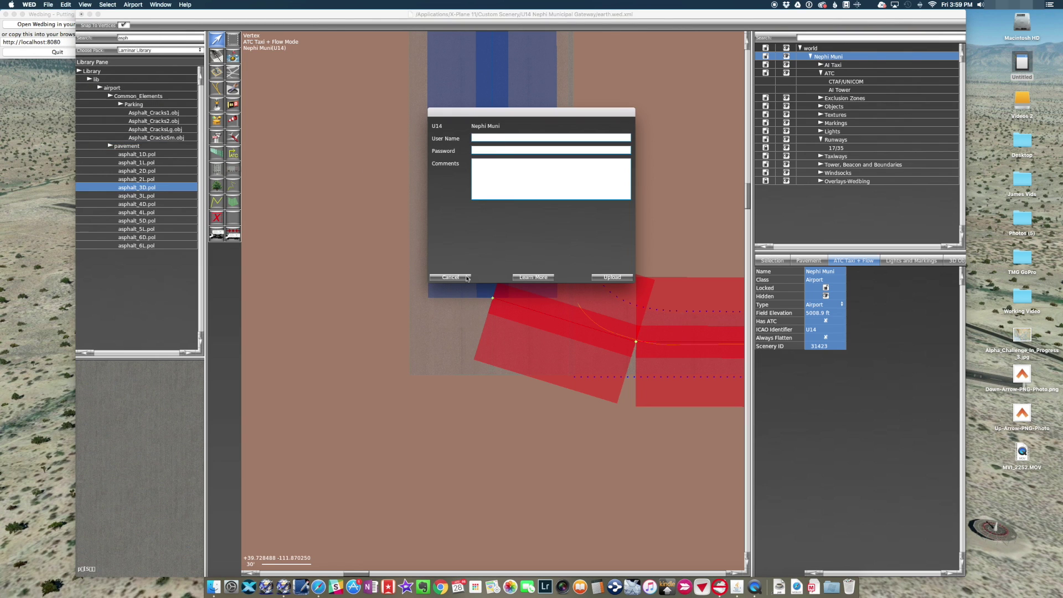
left_click(451, 276)
Export the Nephi Muni airport as a scenery pack.
left_click(48, 4)
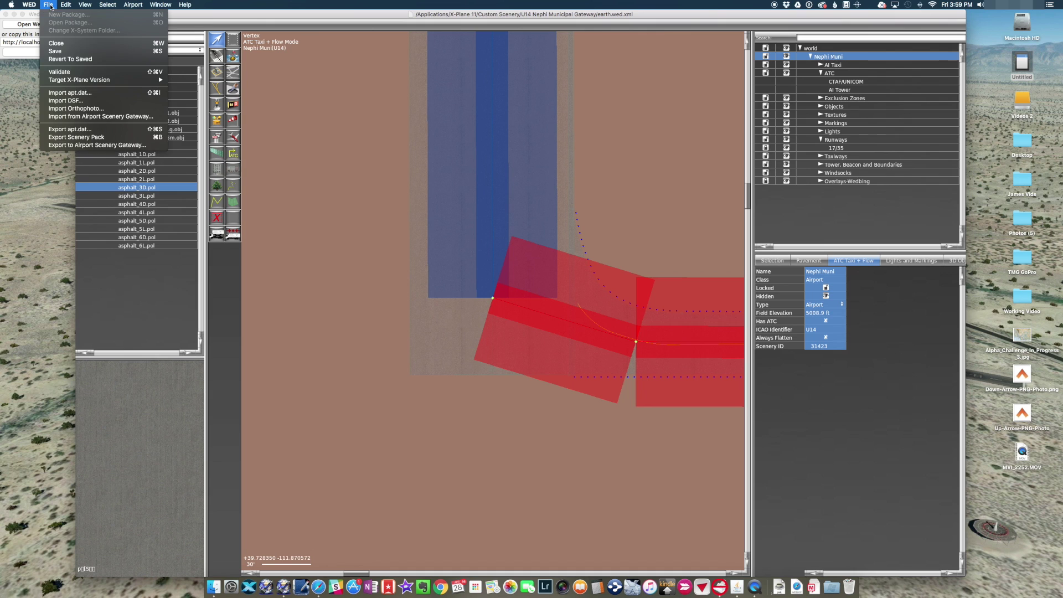
left_click(94, 137)
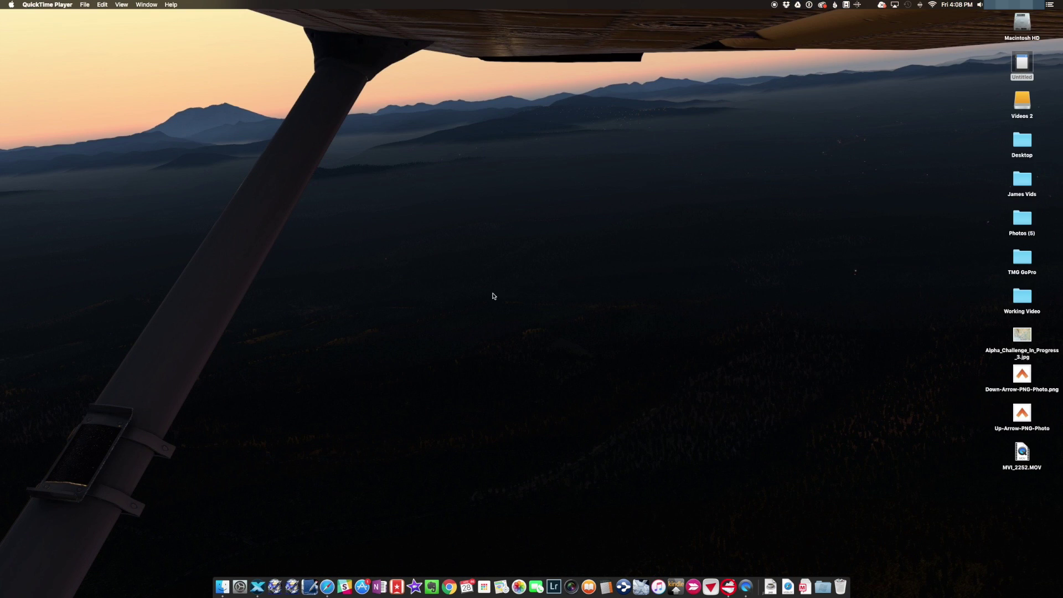
Switch to the X-Plane desktop and examine the hangars, parked aircraft, fences and ramp markings from above the apron.
key("ctrl+Up")
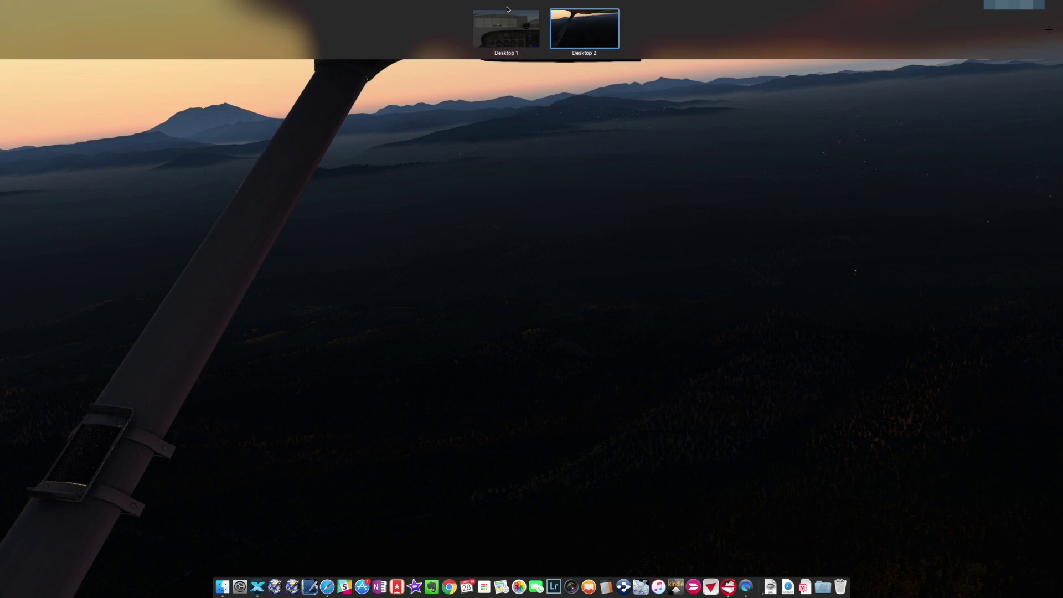
left_click(507, 25)
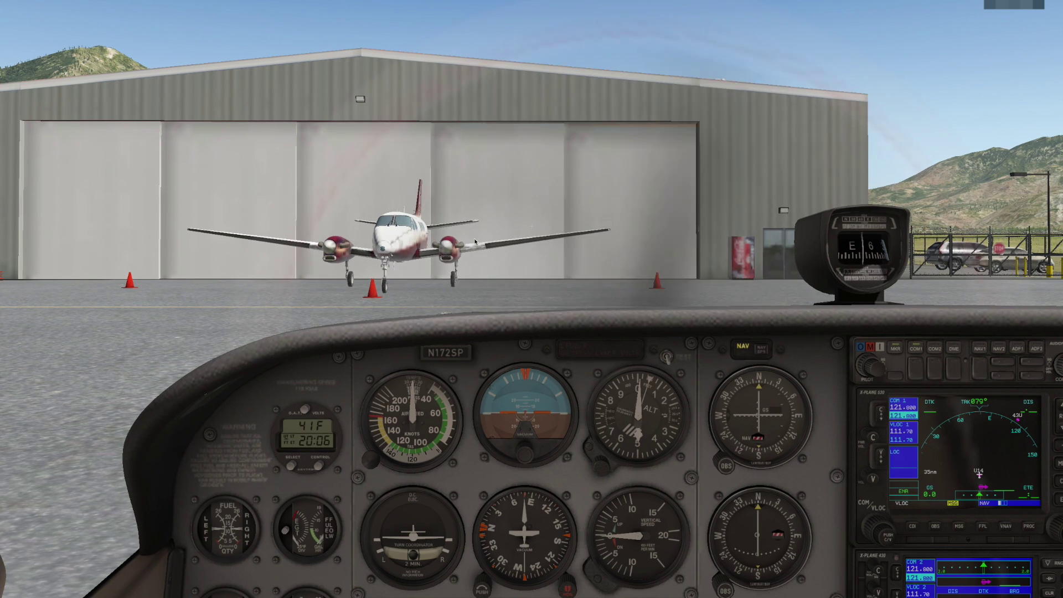
key("XF86AudioLowerVolume")
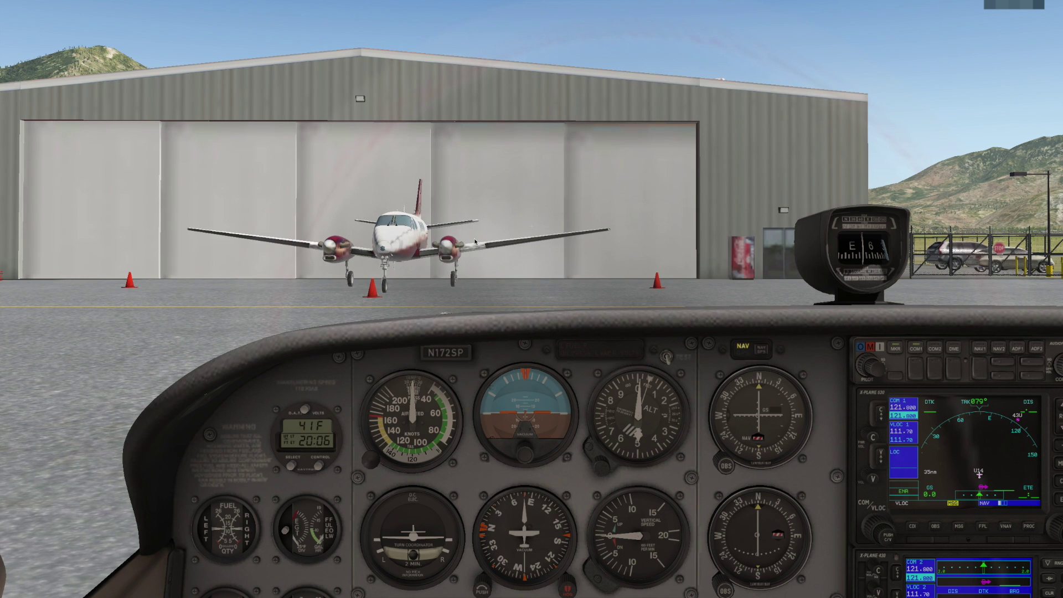
key("Up")
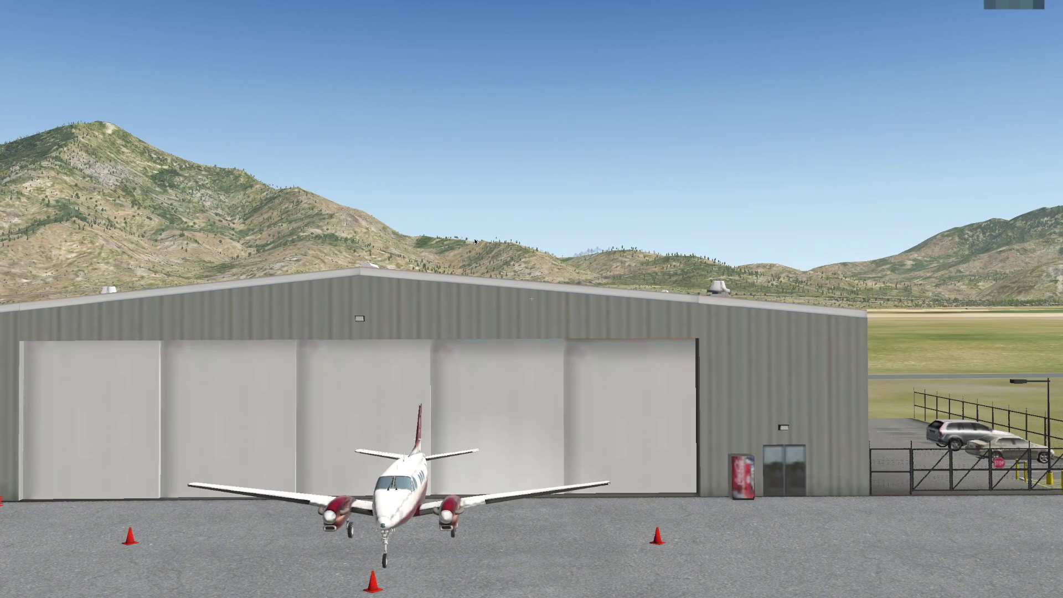
key("Up")
key("Down")
right_click_drag(475, 242, 415, 242)
key("Left")
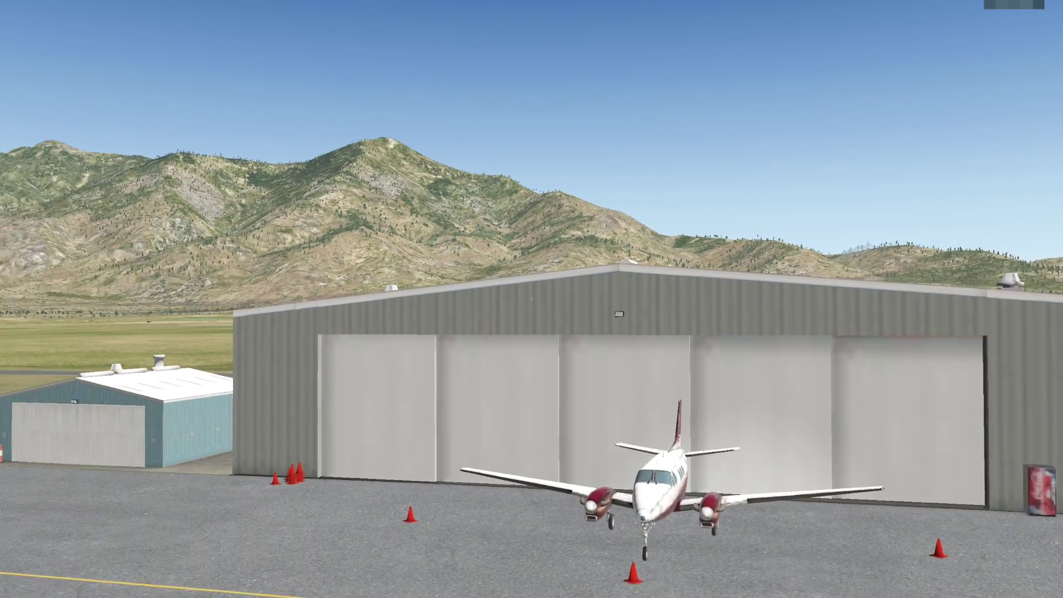
key("Left")
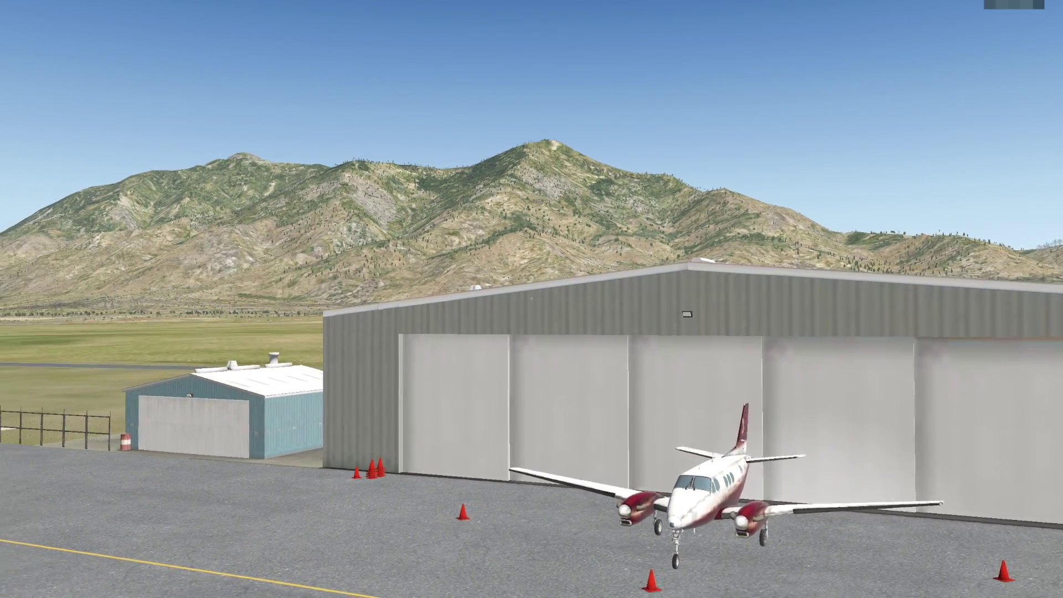
key("Left")
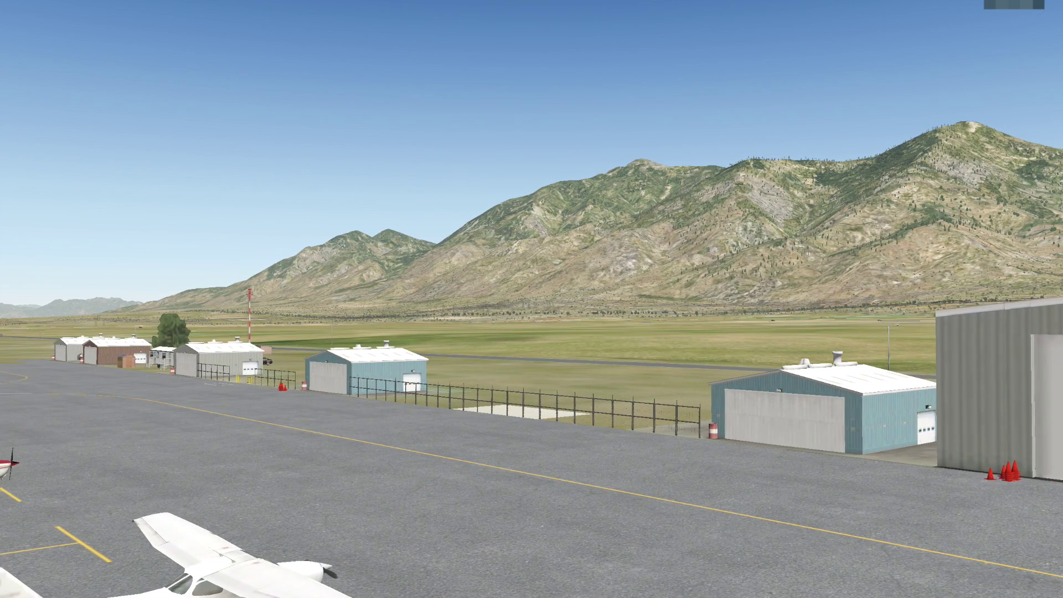
key("Left")
key("Left")
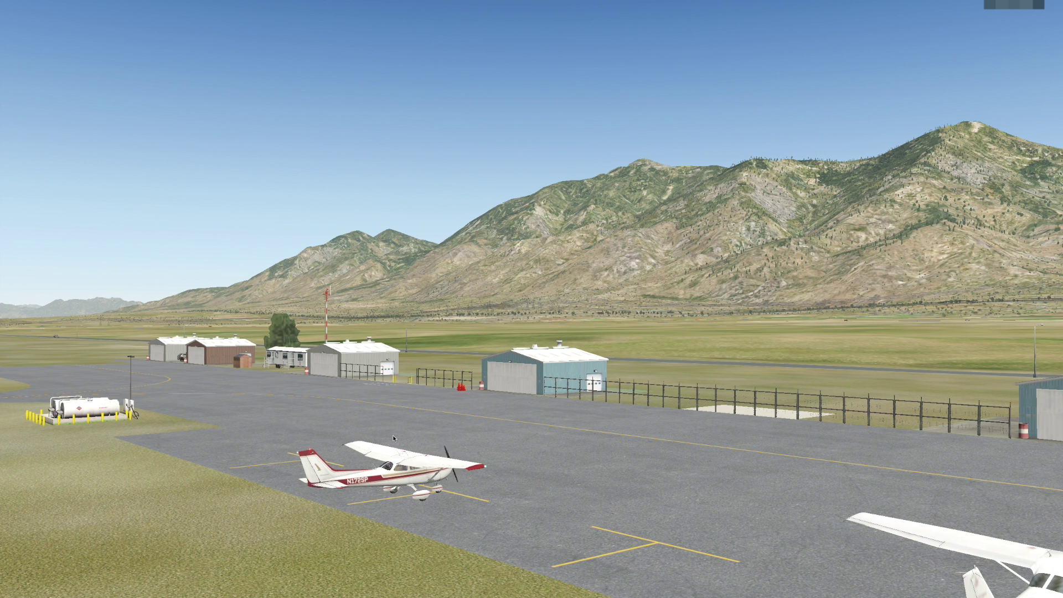
key("Right")
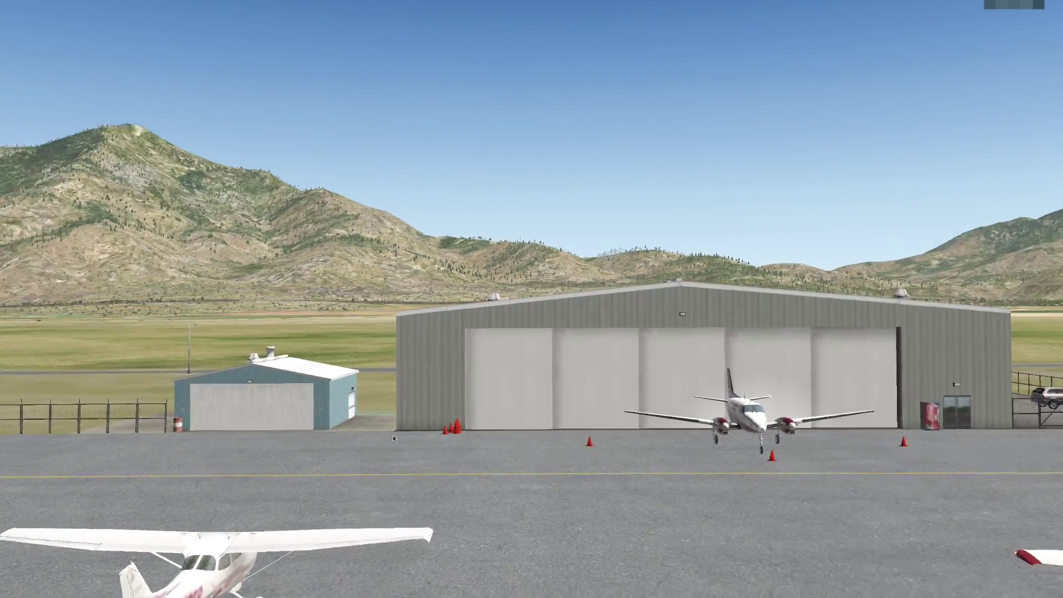
key("Right")
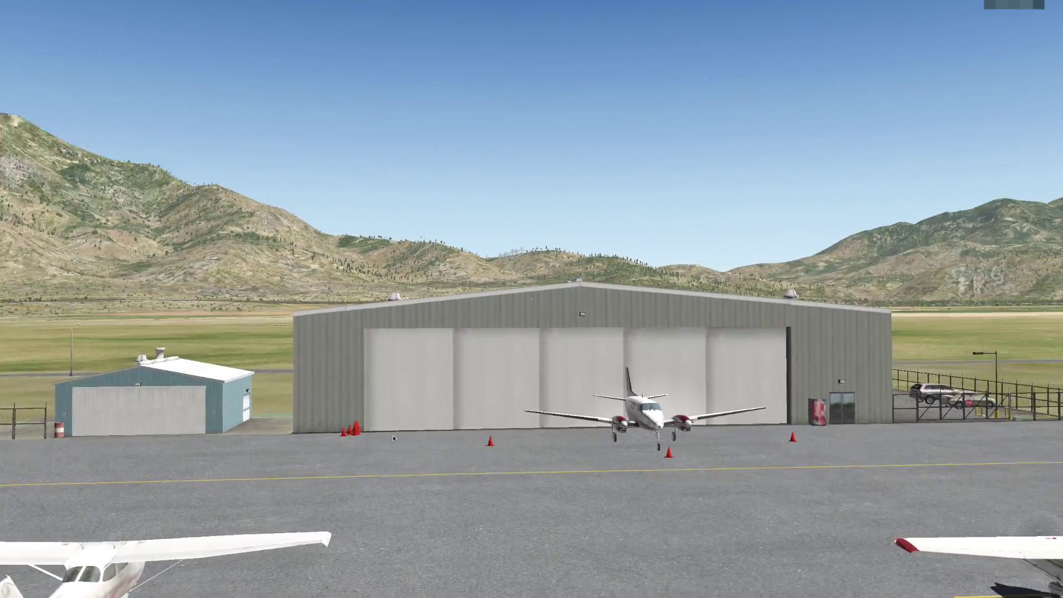
key("Right")
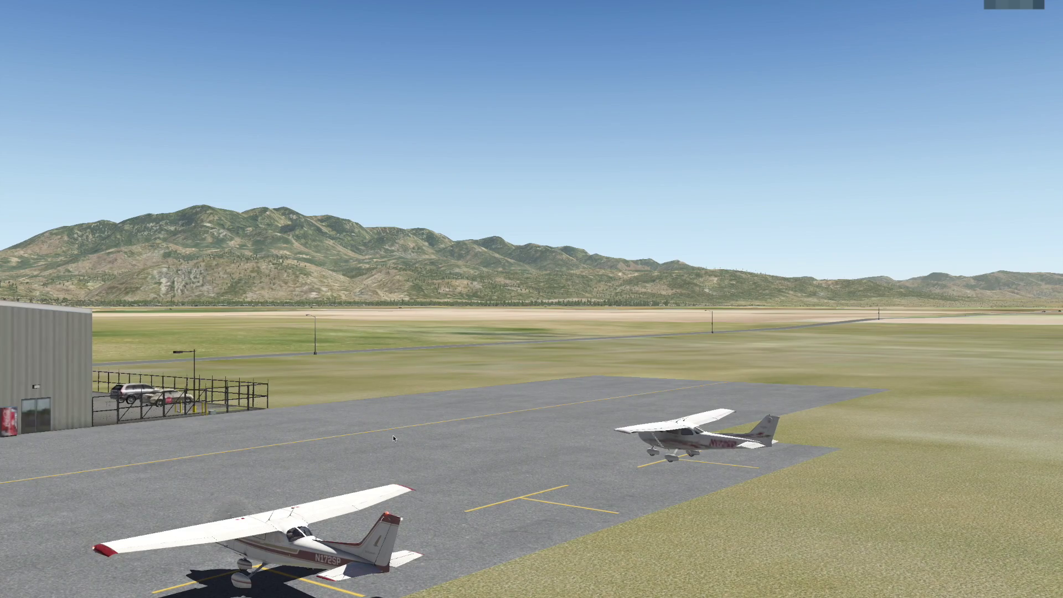
Examine the airport's outlying hangars, fuel tanks, taxiways and runway from a higher outside viewpoint.
key("Up")
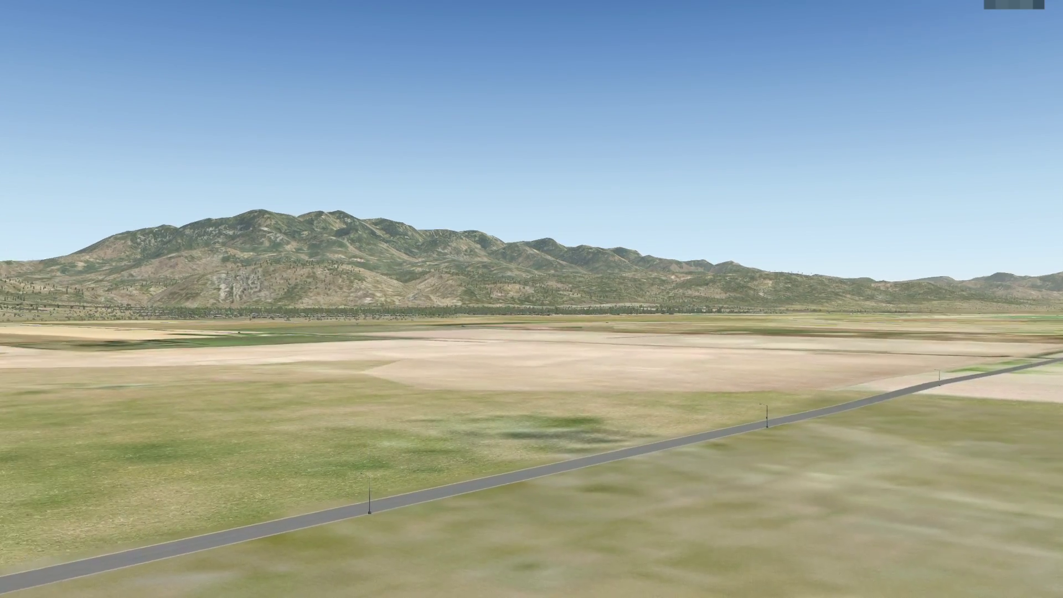
key("Left")
key("Left")
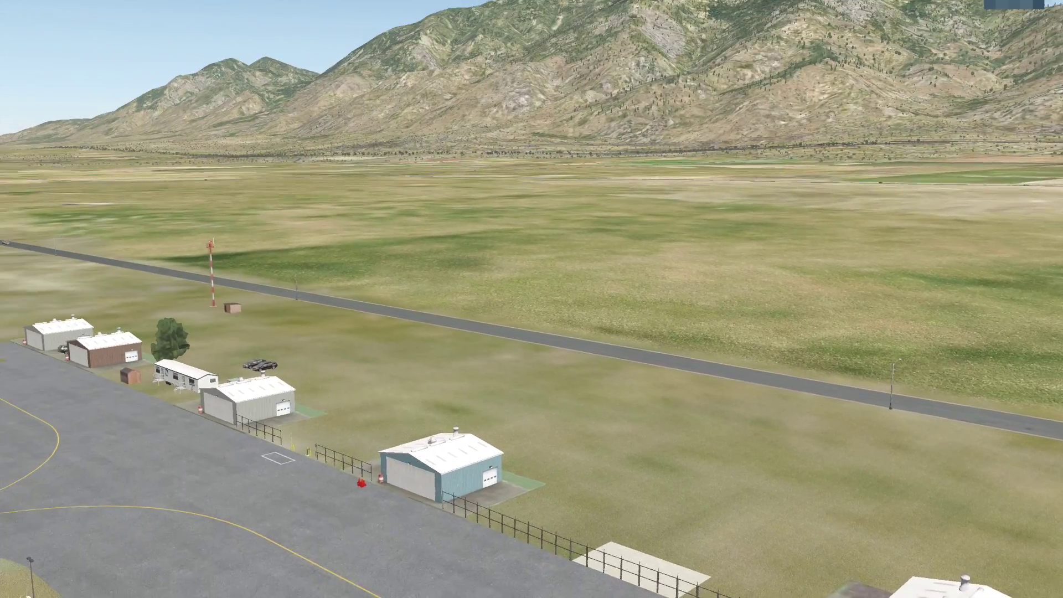
key("Left")
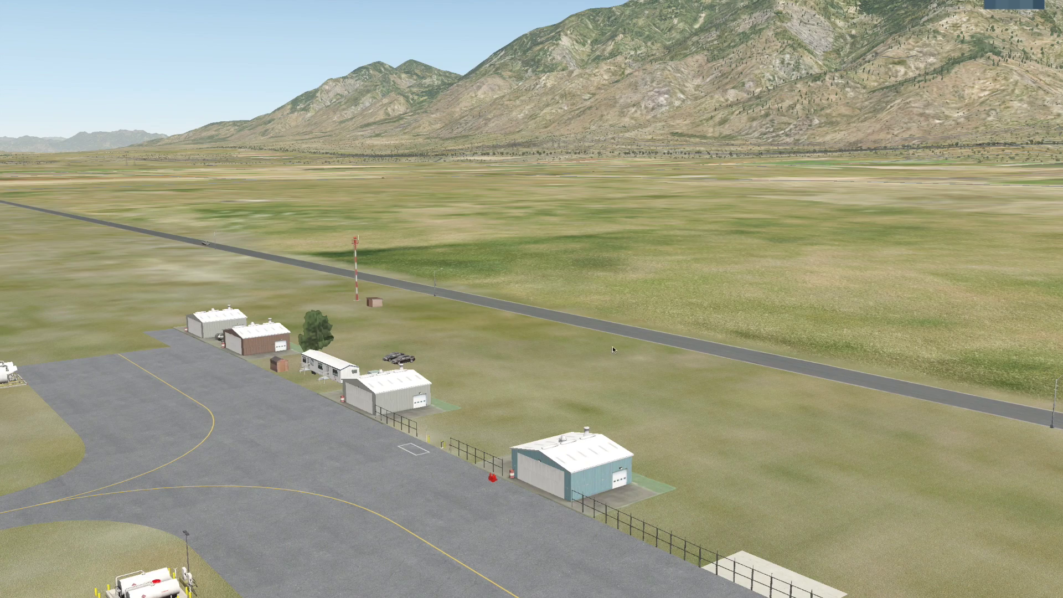
key("Left")
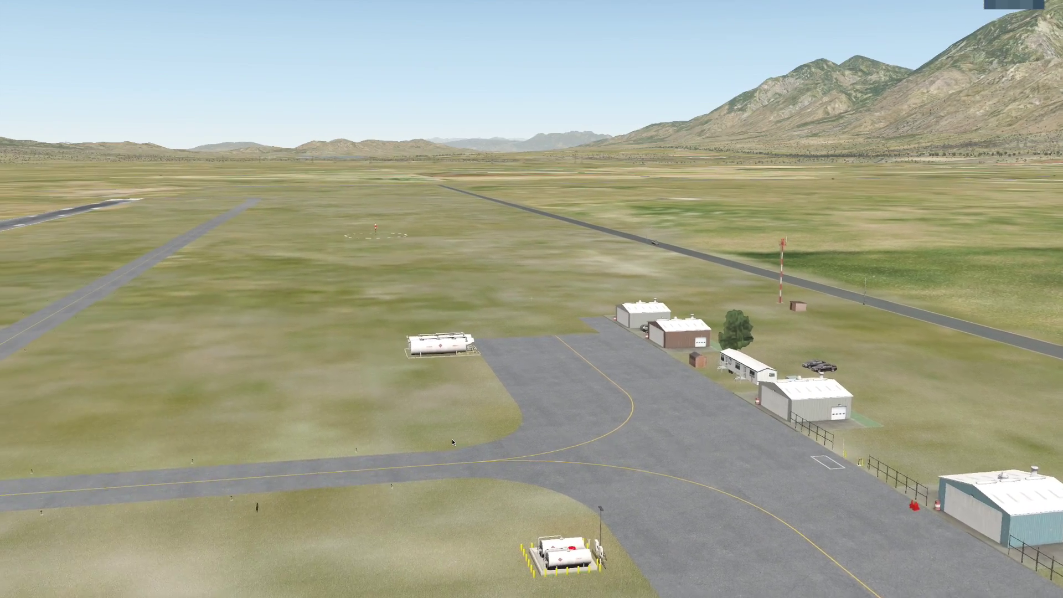
key("Left")
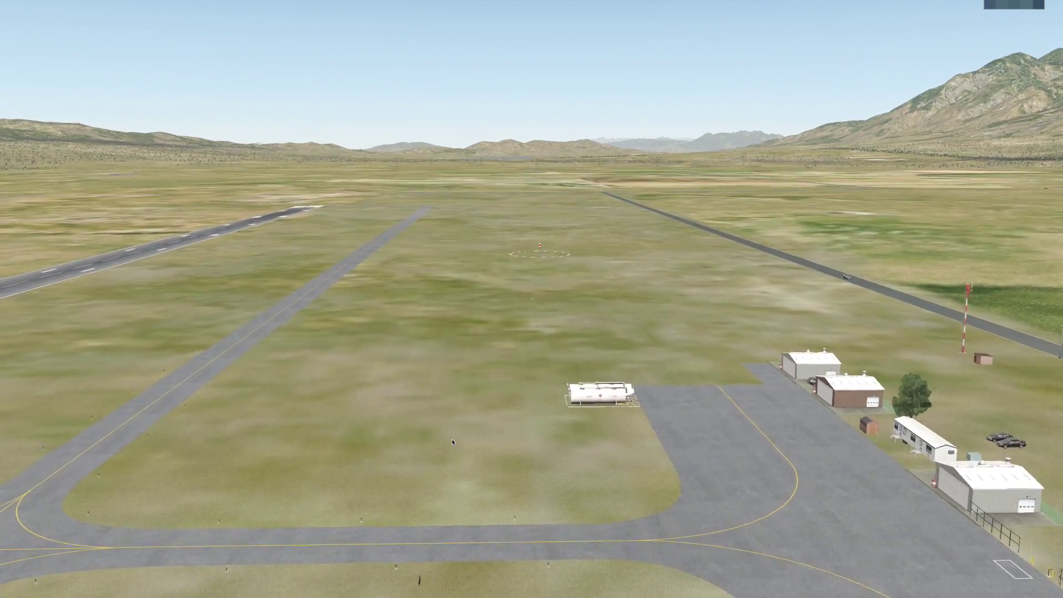
Examine the segmented circle, both ends of the runway and the parallel taxiway from a high outside viewpoint.
key("Left")
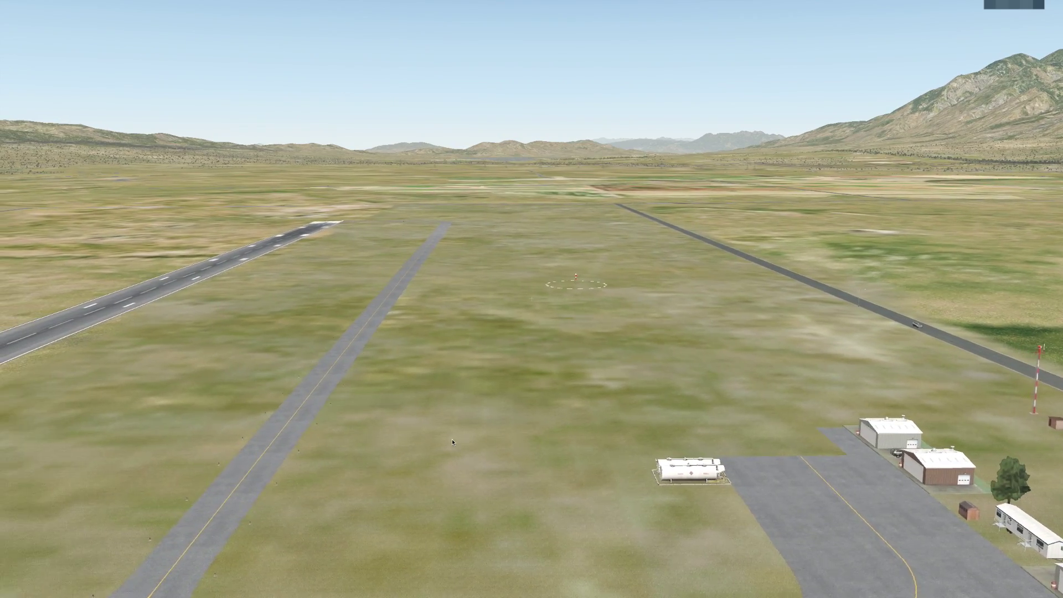
key("Up")
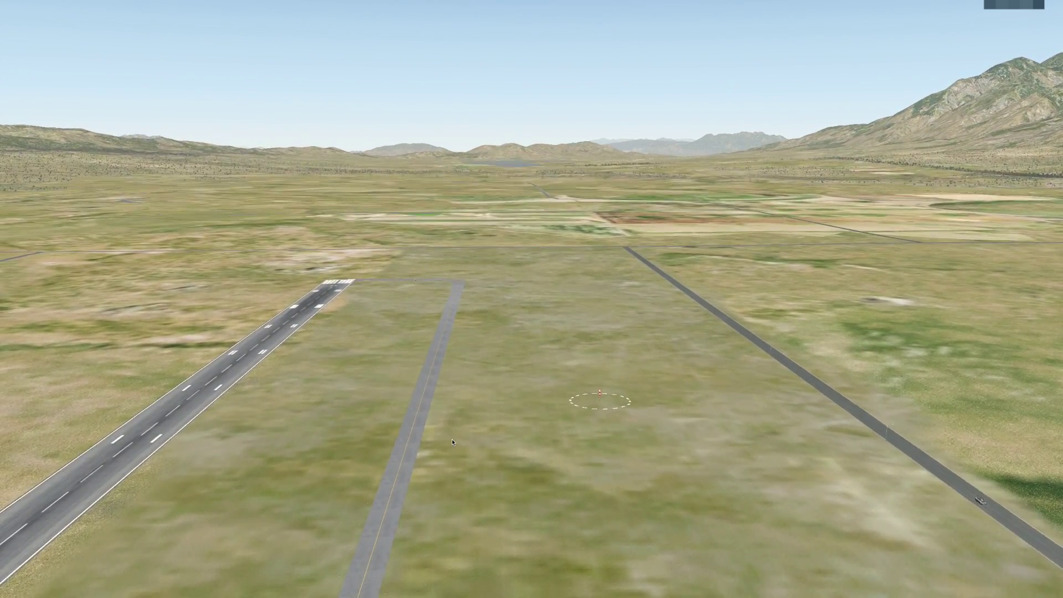
key("Up")
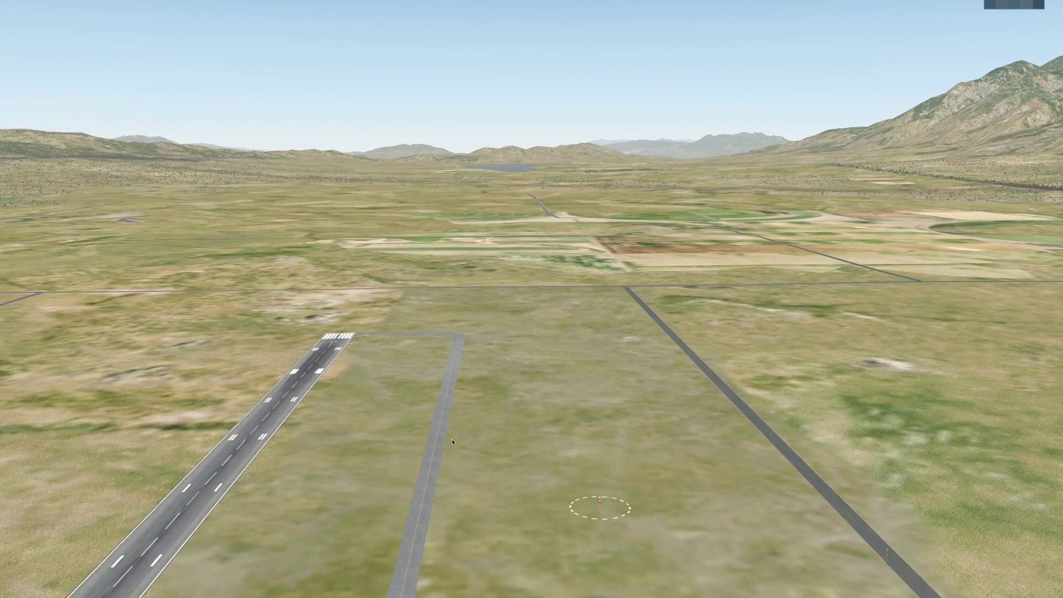
key("Down")
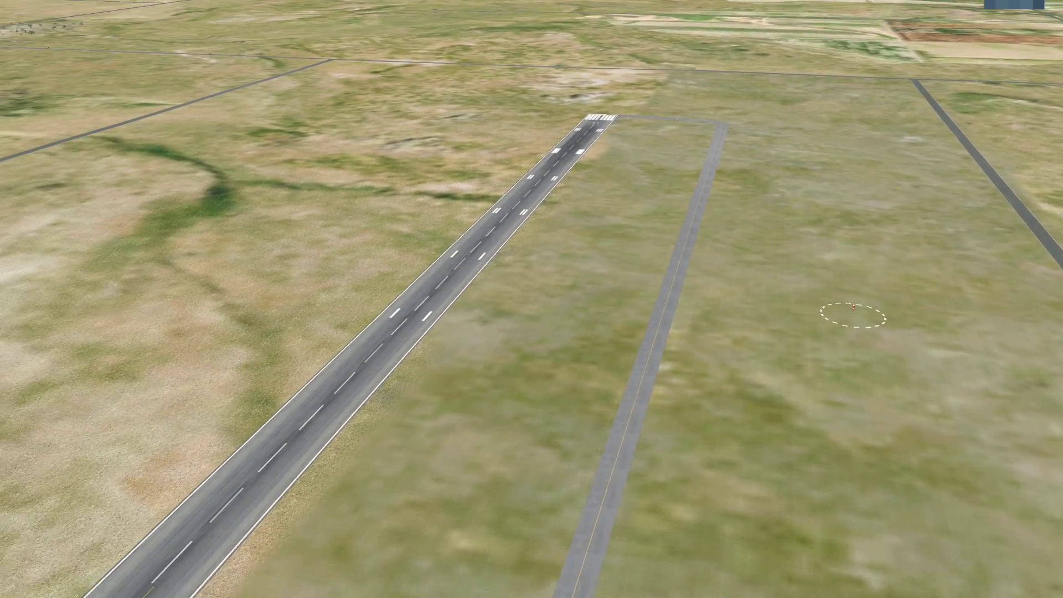
key("Left")
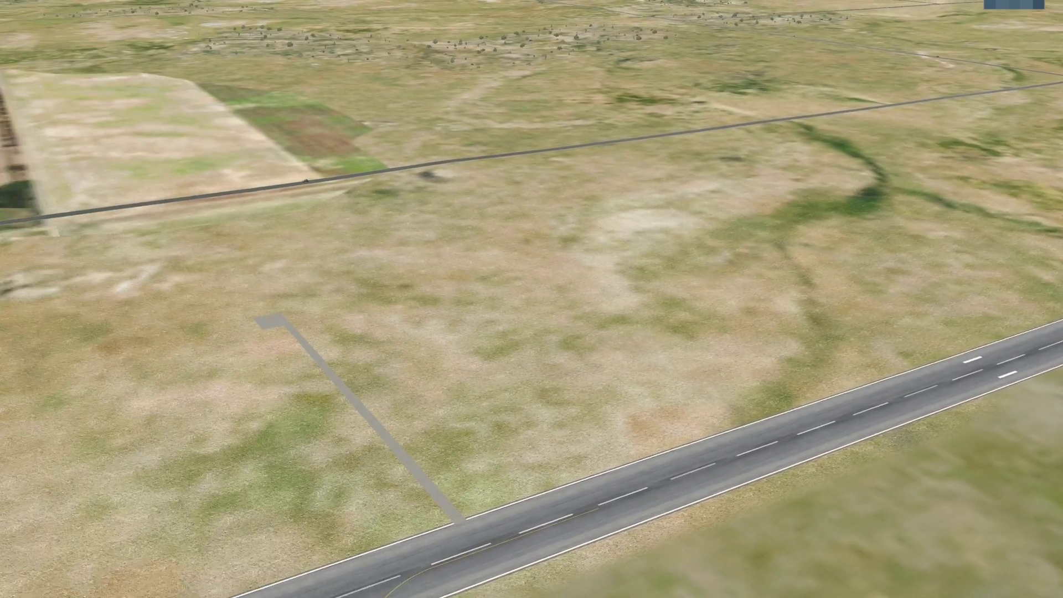
key("Left")
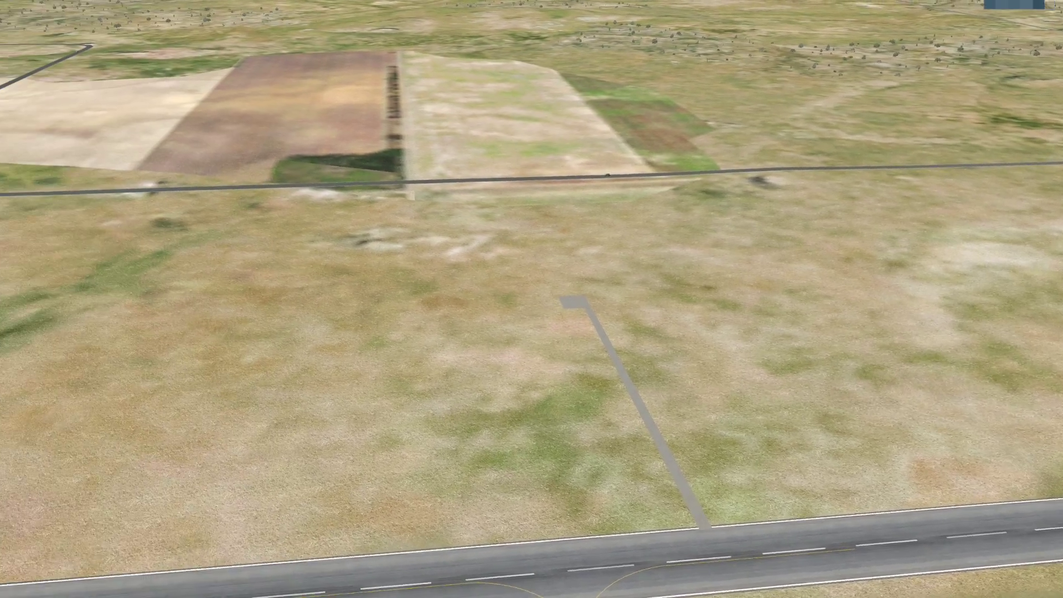
key("Left")
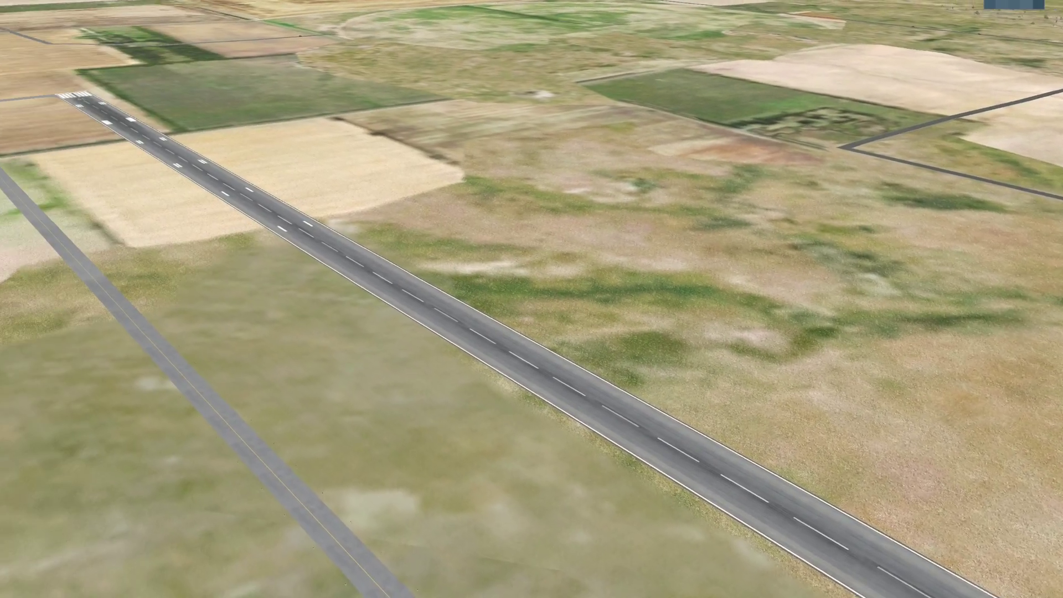
key("Left")
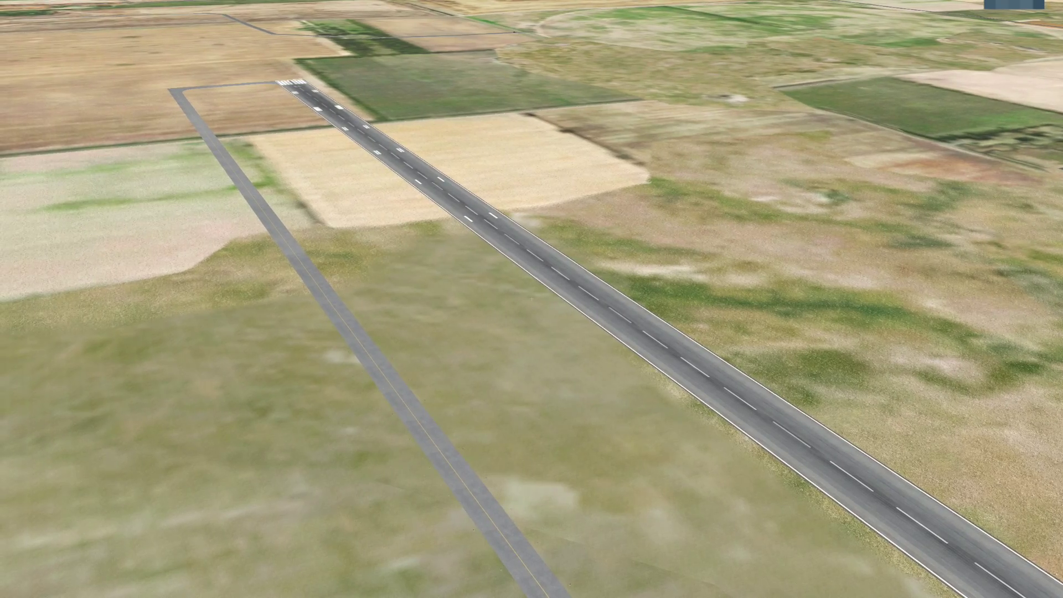
Examine the tie-down markings, parked aircraft and large hangar on the apron from above in daylight.
key("Down")
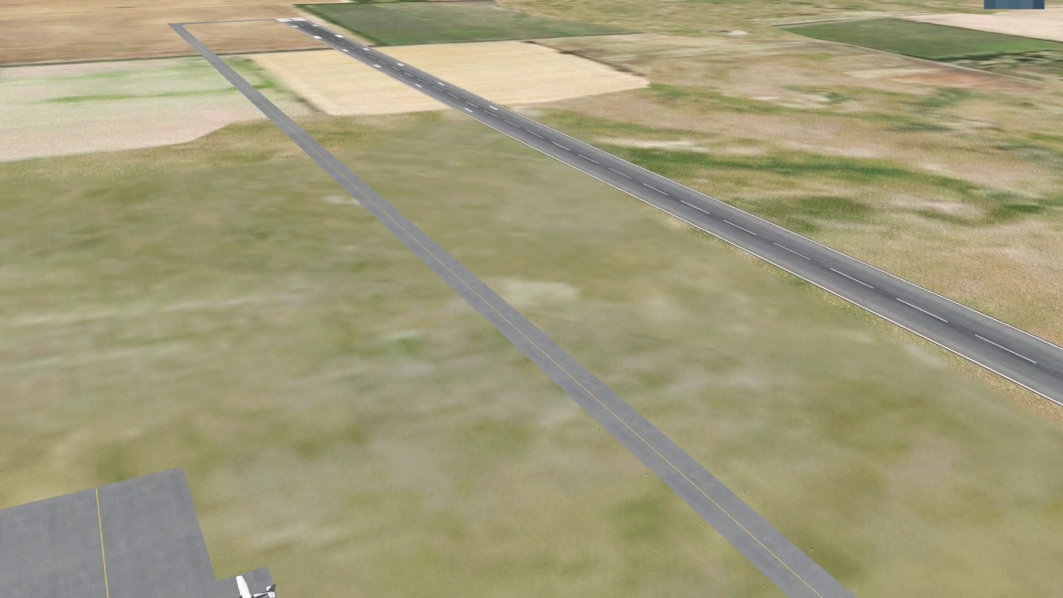
key("Down")
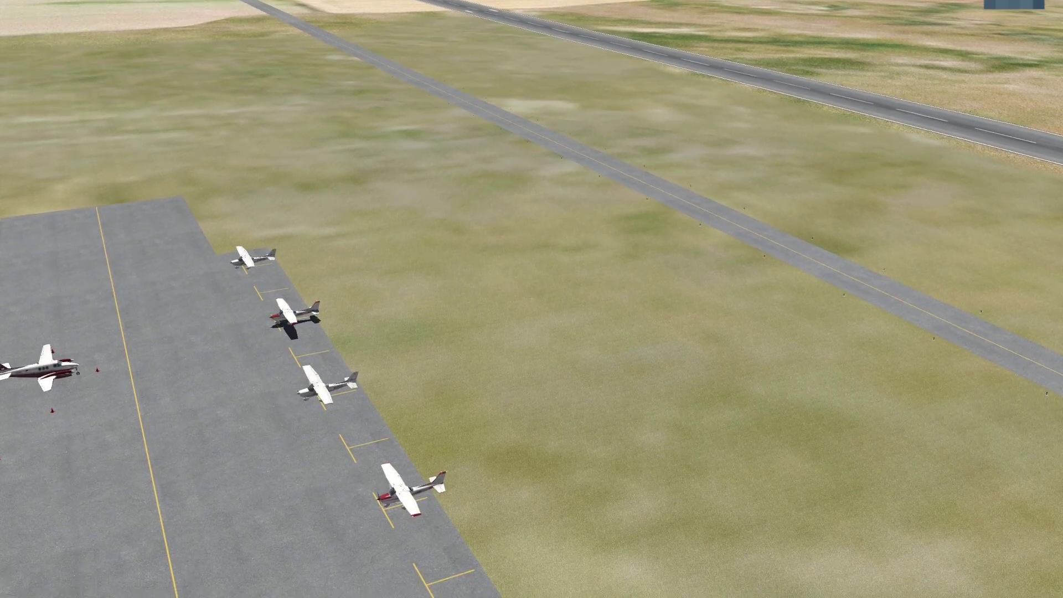
key("Left")
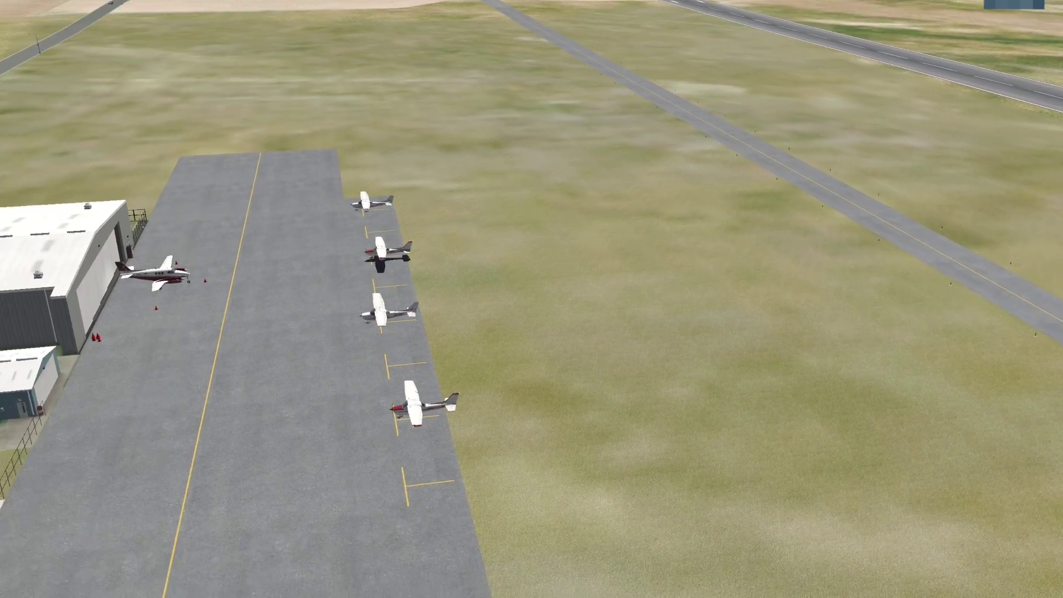
key("Left")
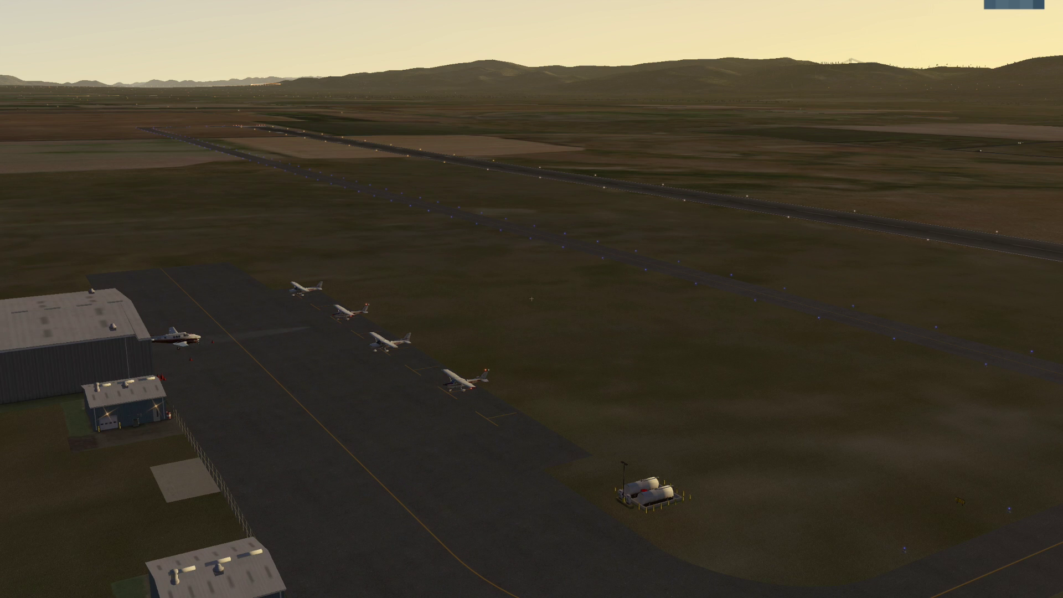
Examine the runway and taxiway edge lighting and the apron from an outside viewpoint at dusk and after dark.
key("Up")
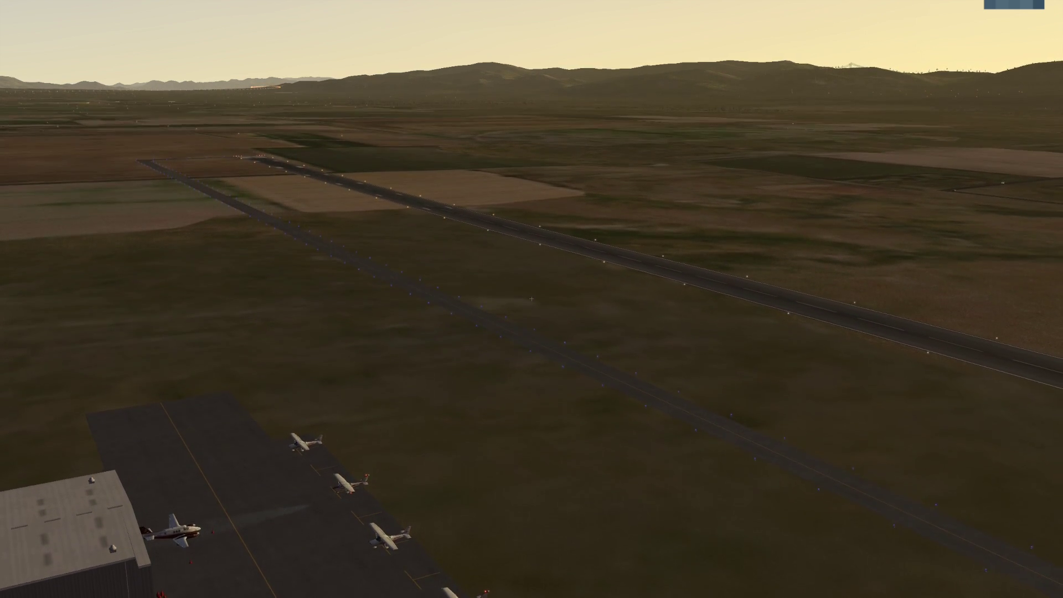
key("Right")
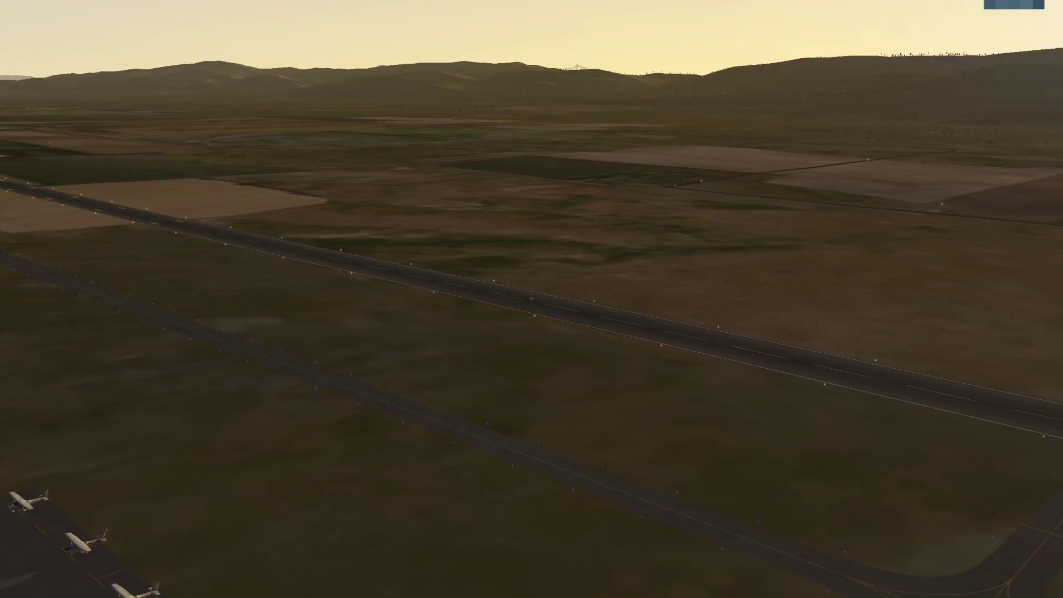
key("Right")
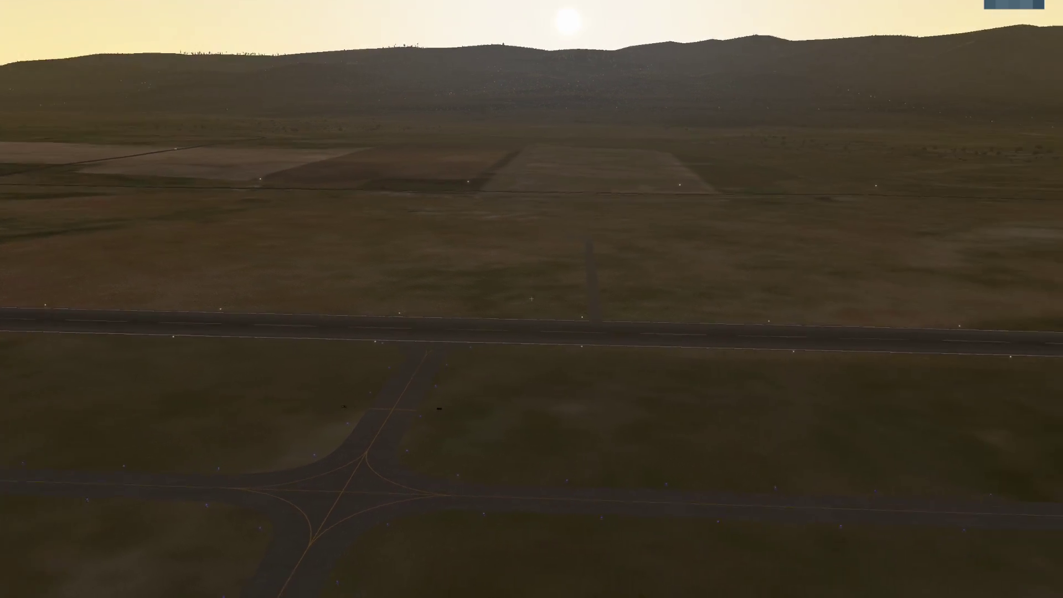
key("Right")
key("Right")
key("Right")
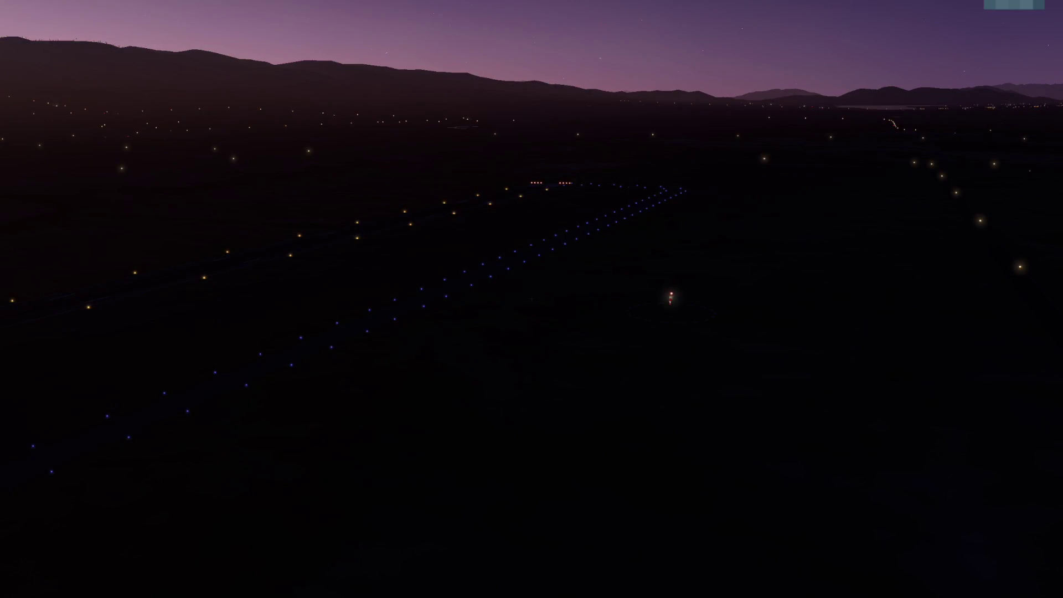
key("Left")
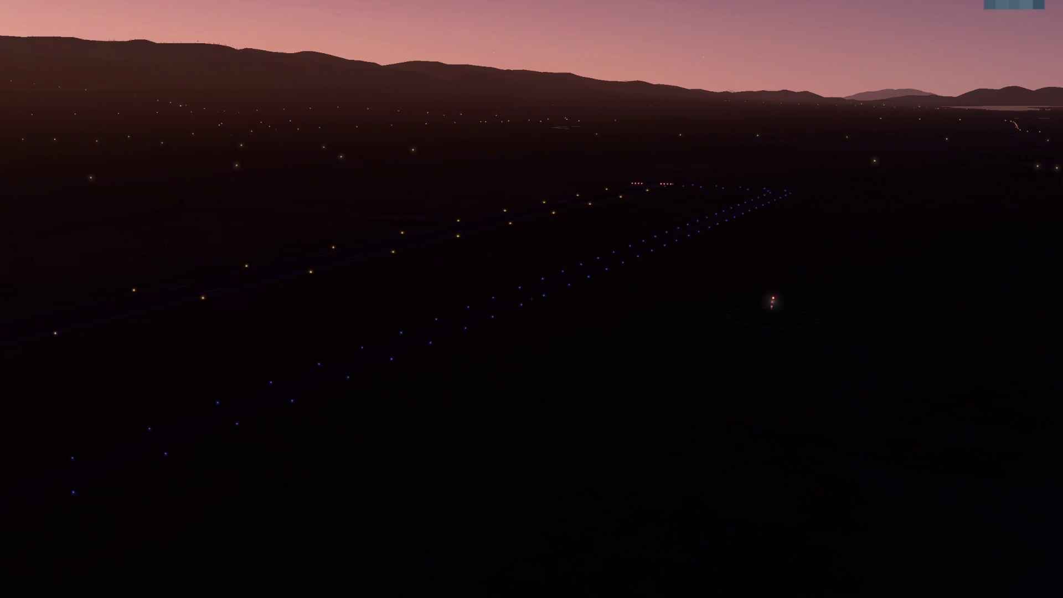
key("Left")
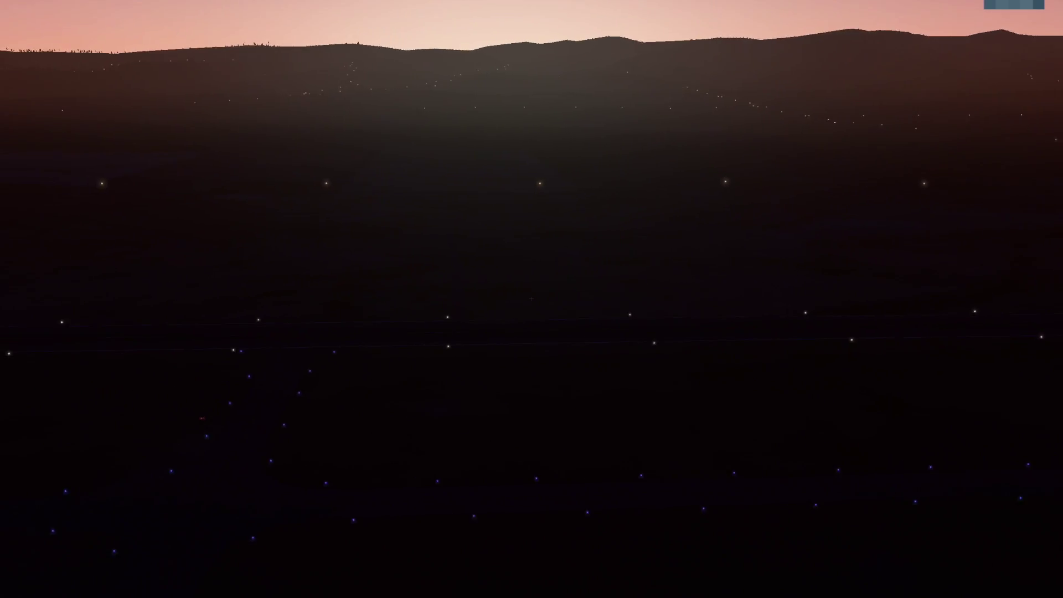
key("Left")
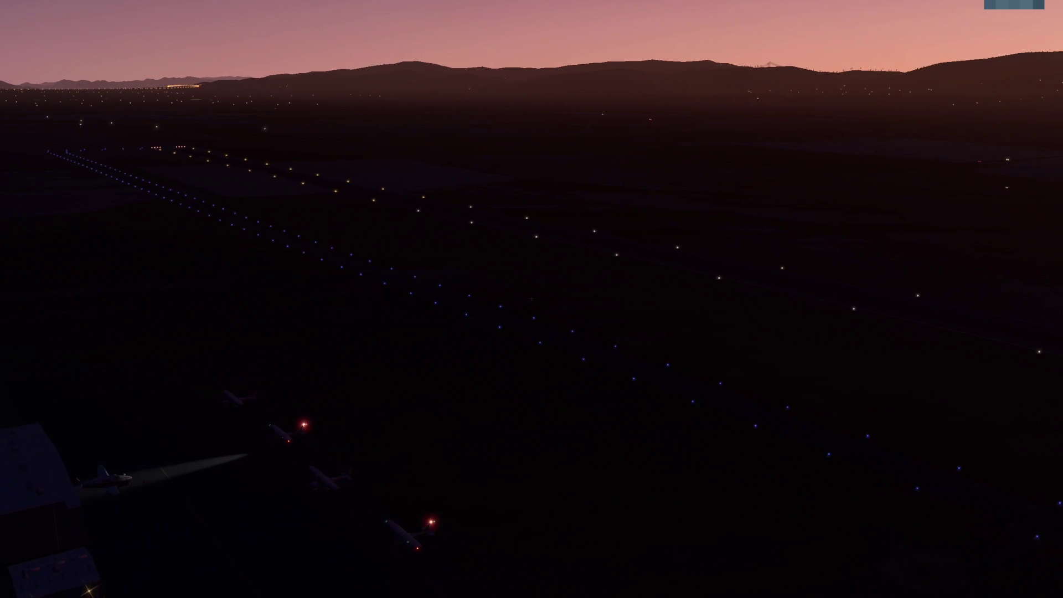
key("Down")
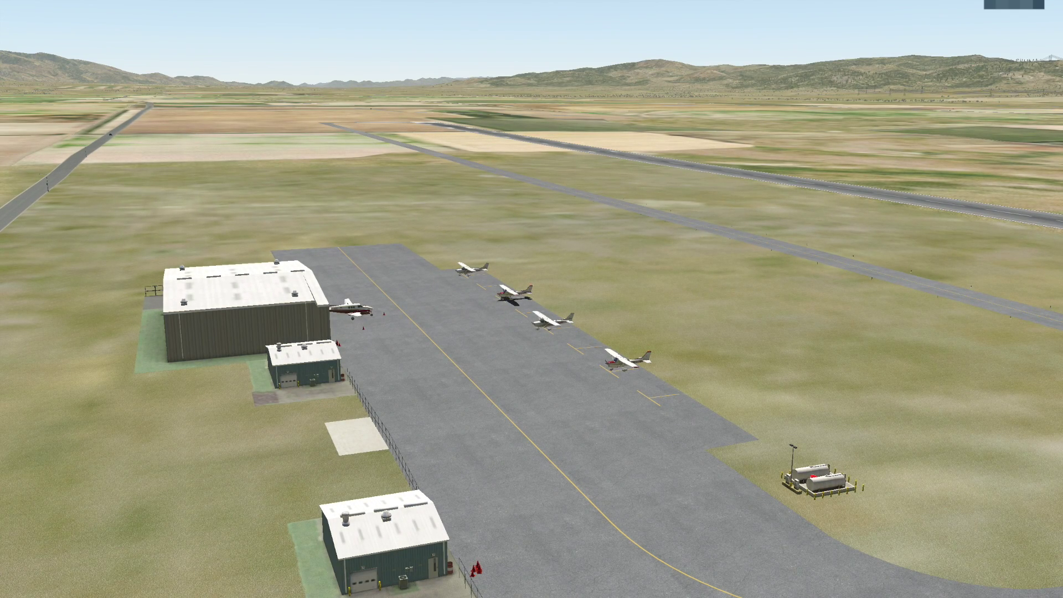
Examine the hangars, service pads, fuel tanks and parked aircraft around the apron in daylight.
key("Right")
key("Left")
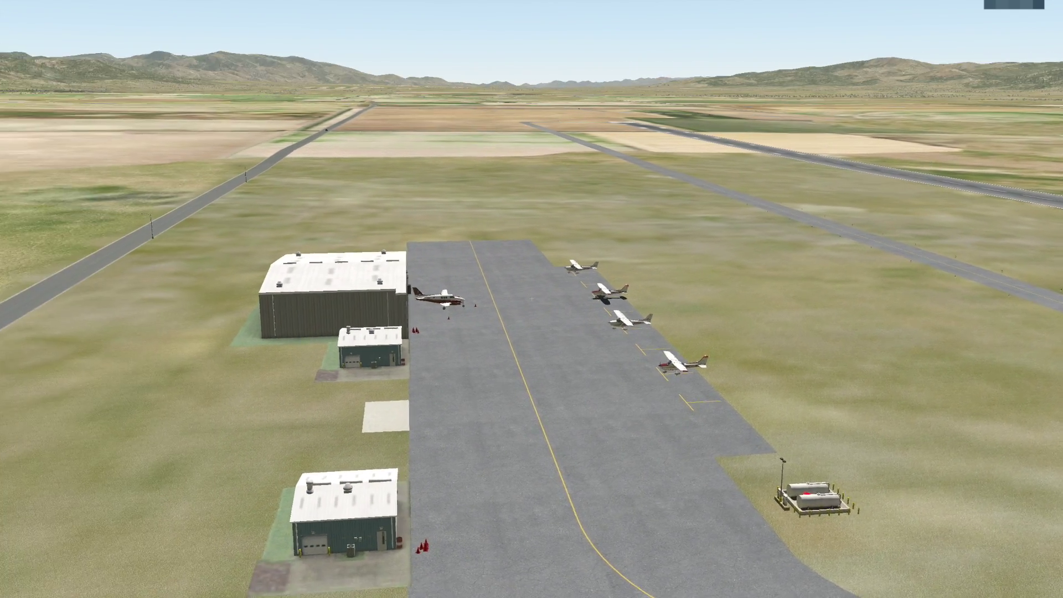
key("Right")
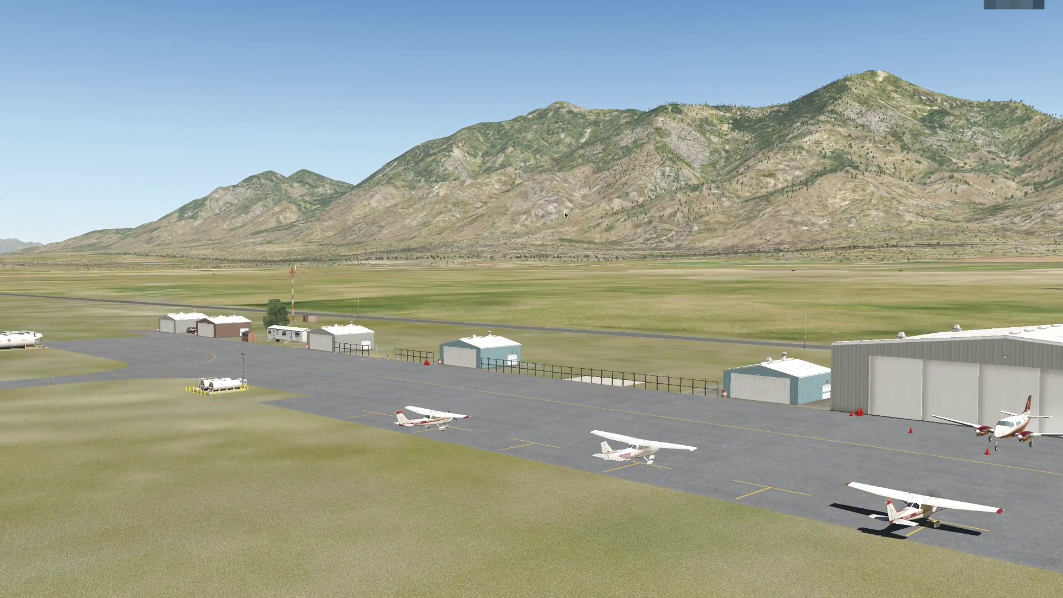
Examine the tie-down start positions on the Nephi Muni location map in the flight configuration and discard the changes.
mouse_move(832, 10)
left_click(1015, 9)
left_click(781, 212)
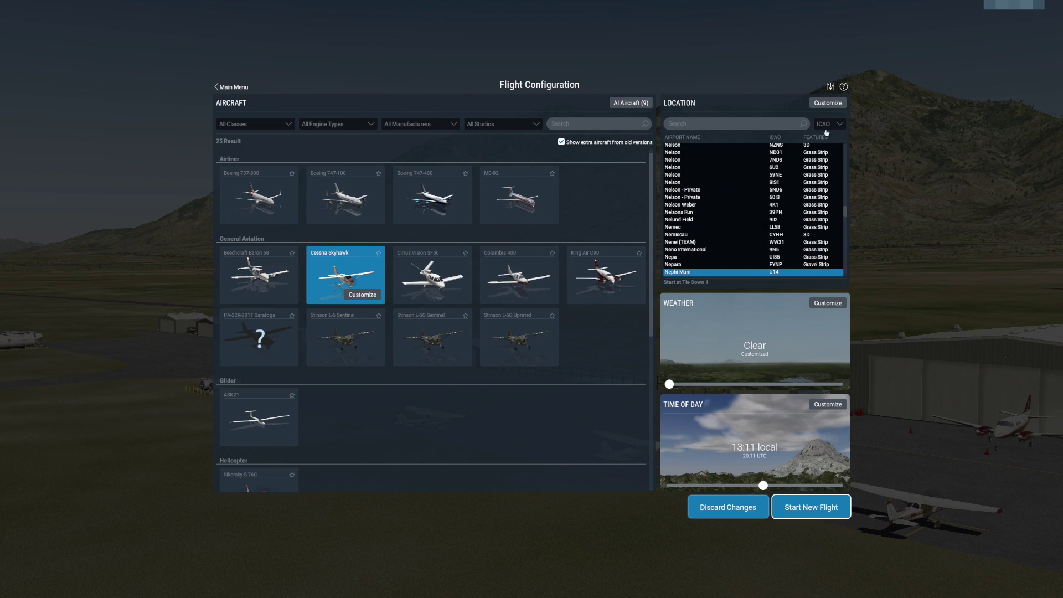
left_click(828, 103)
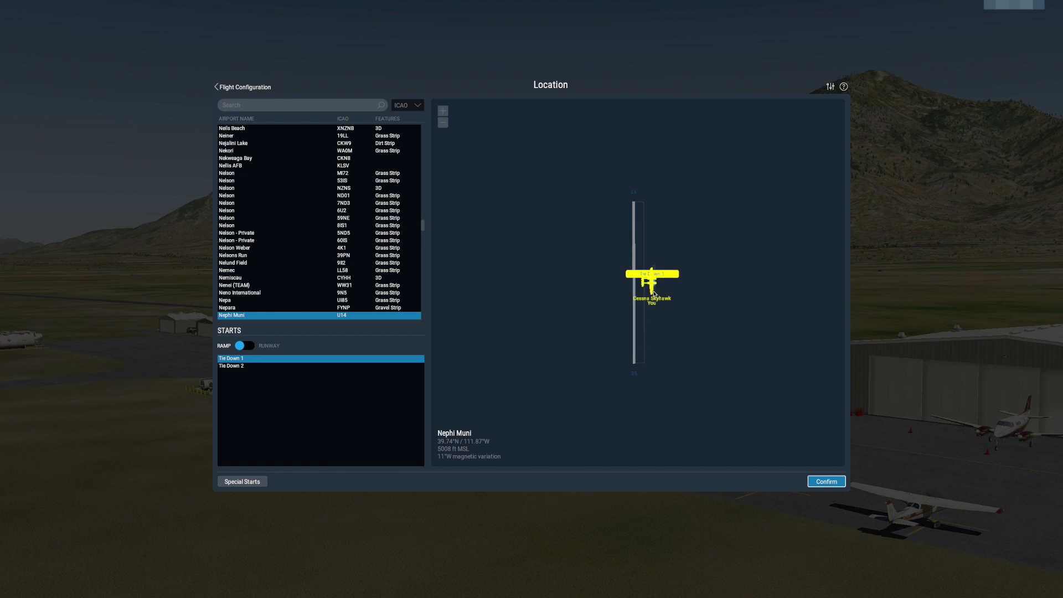
scroll(654, 293, "up", 5)
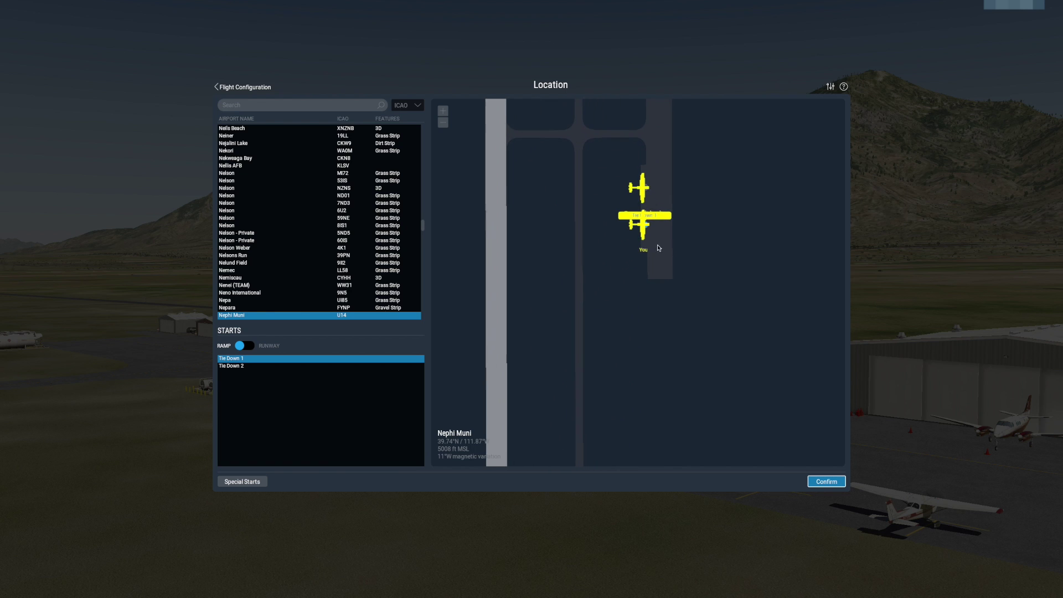
scroll(629, 193, "up", 1)
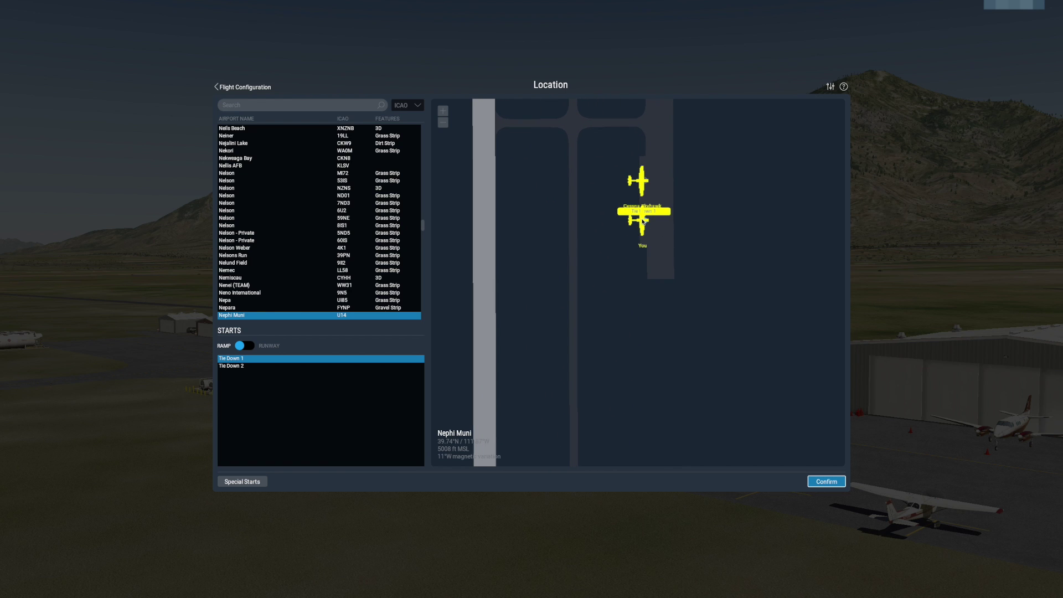
scroll(643, 221, "up", 1)
scroll(643, 221, "down", 1)
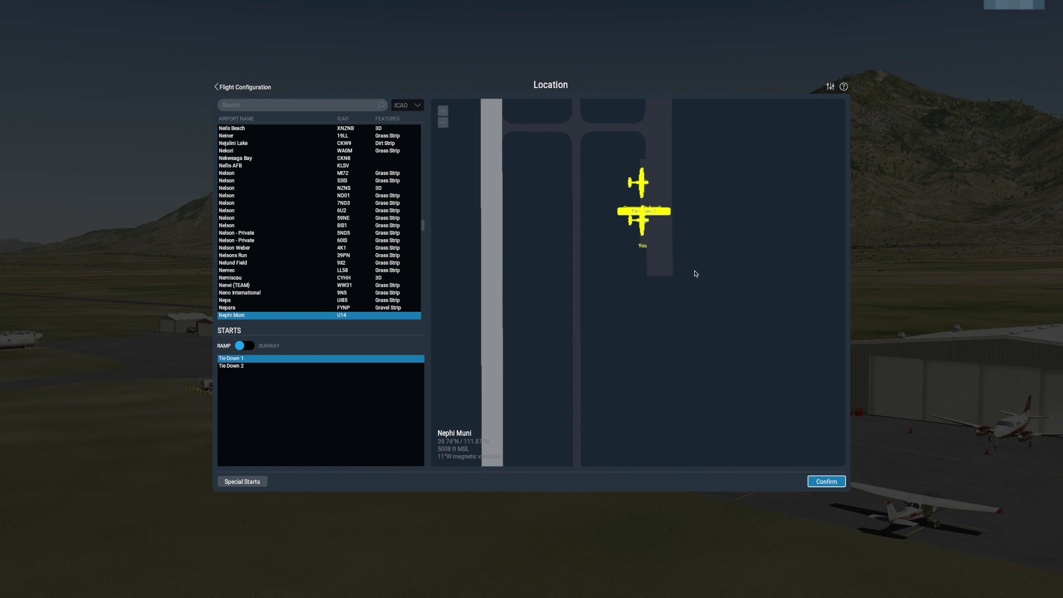
scroll(670, 266, "down", 2)
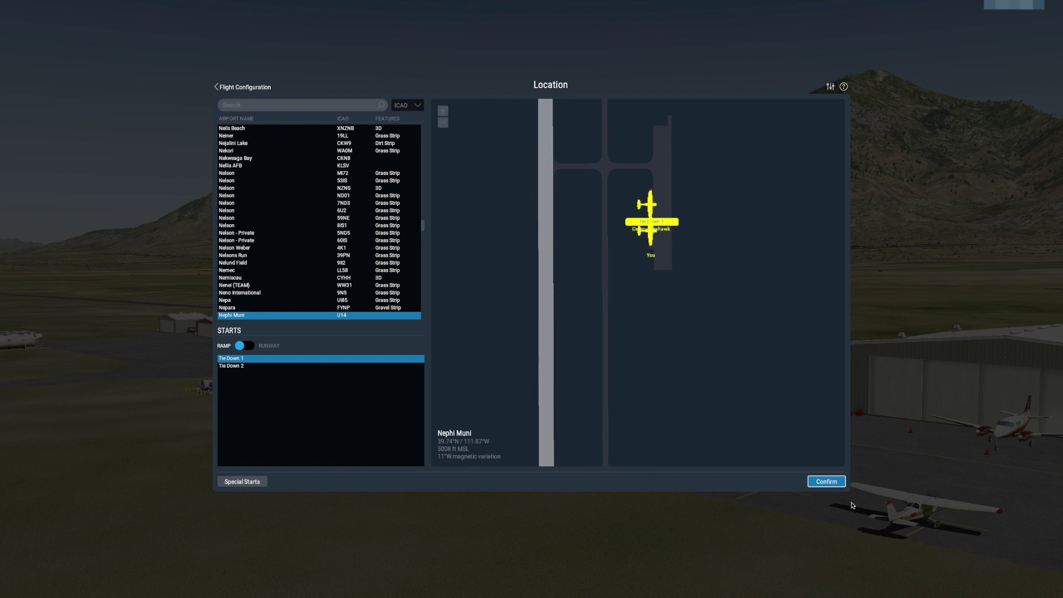
left_click(828, 483)
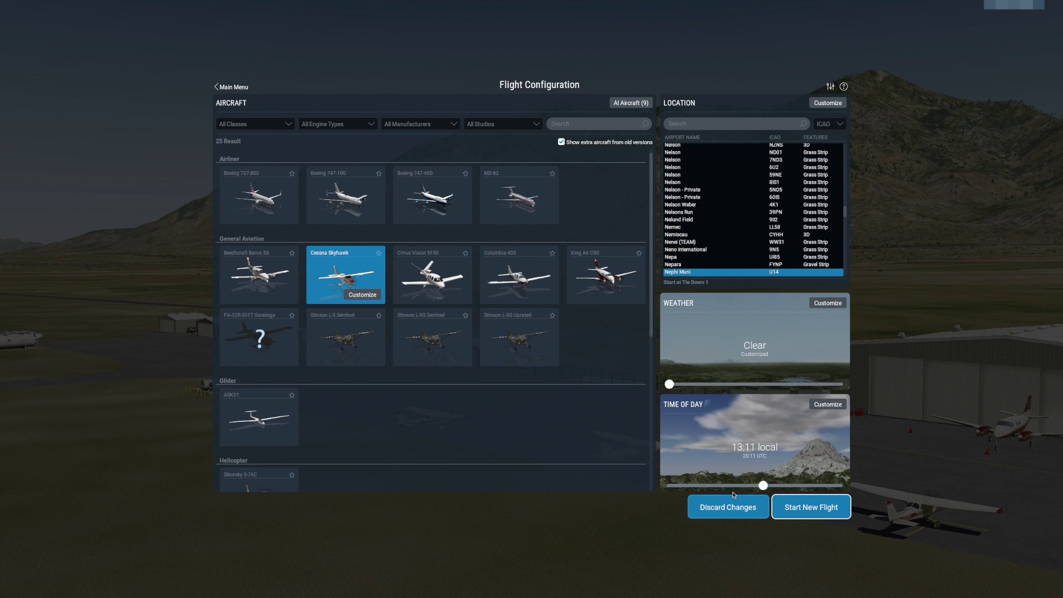
left_click(730, 507)
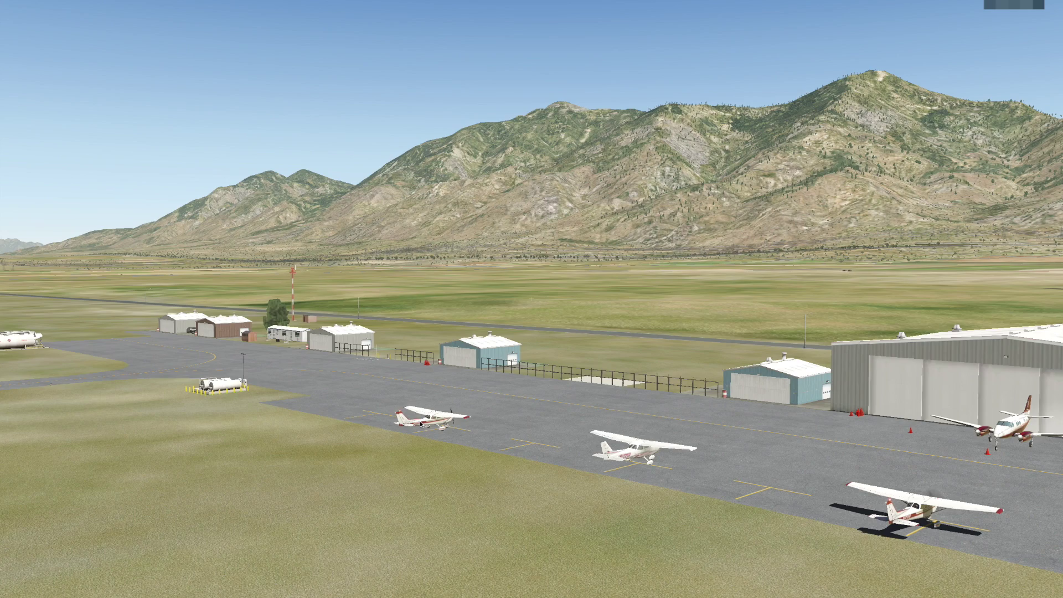
Take a final look at the large hangar and parked aircraft and switch away from the X-Plane desktop.
key("Right")
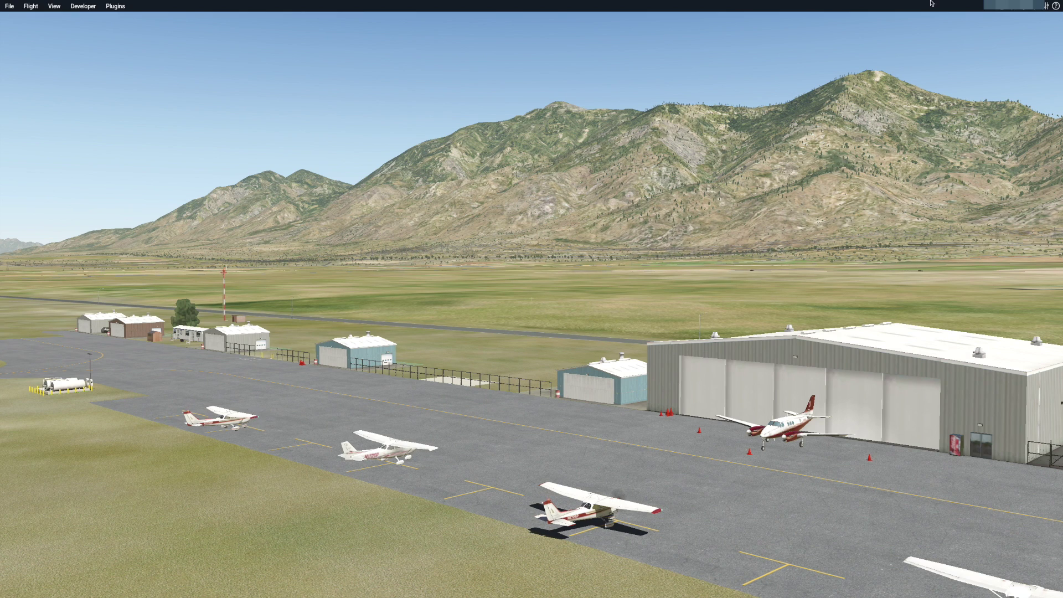
key("ctrl+Up")
key("ctrl+Right")
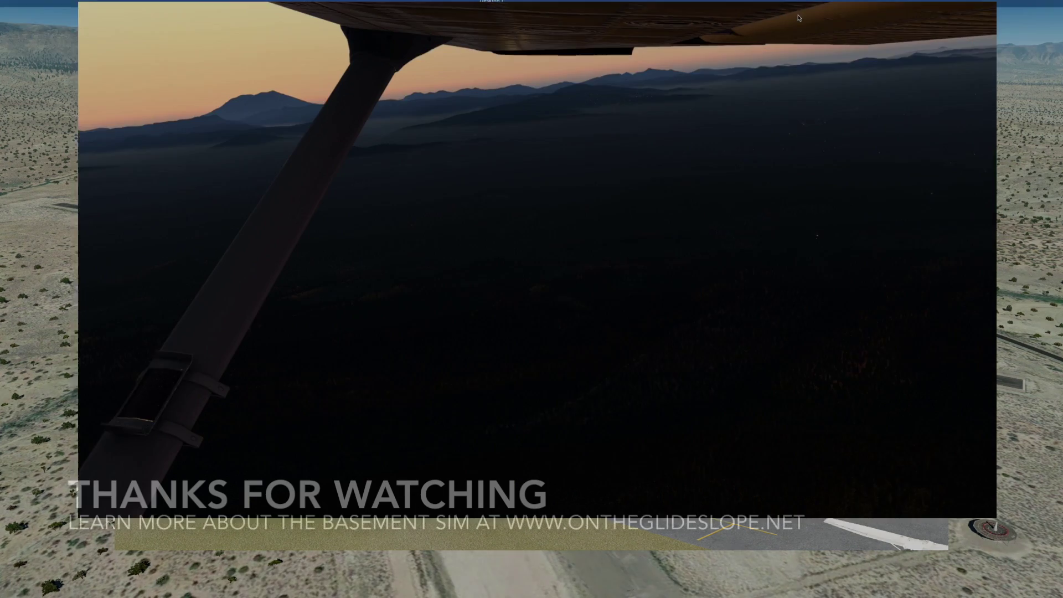